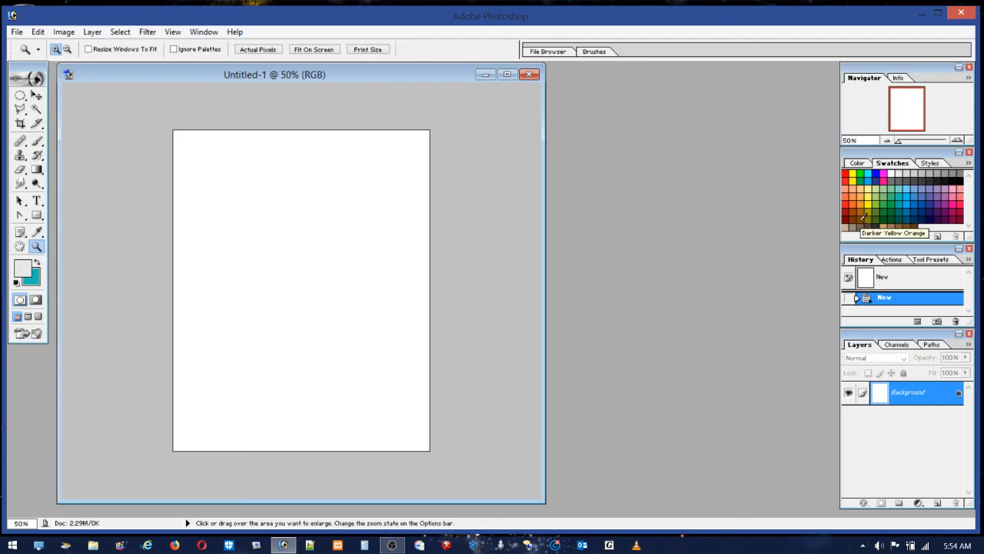
Step: On a new layer, paint a solid light-orange head shape above the canvas centre with the Brush at 135 px
{"action": "left_click", "coordinate": [863, 216]}
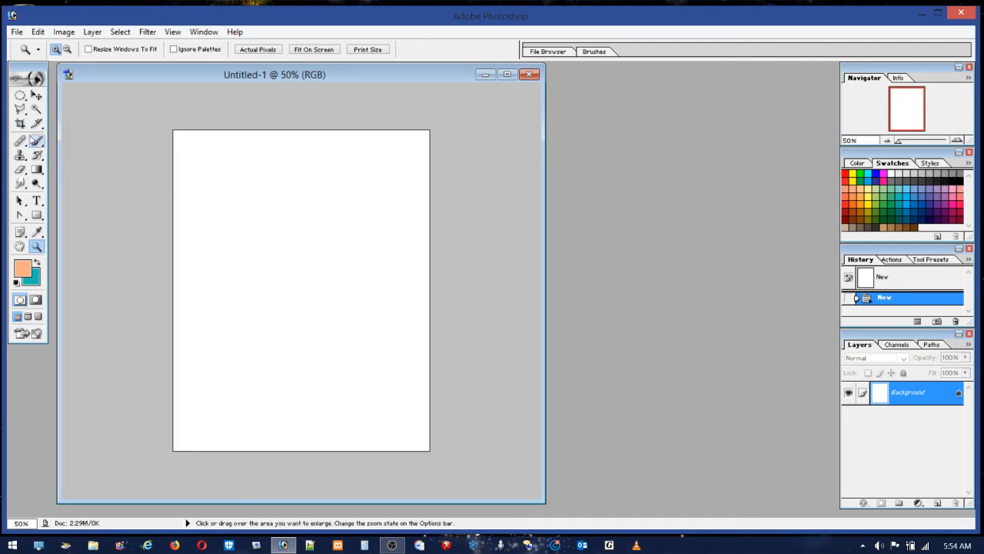
{"action": "left_click", "coordinate": [37, 141]}
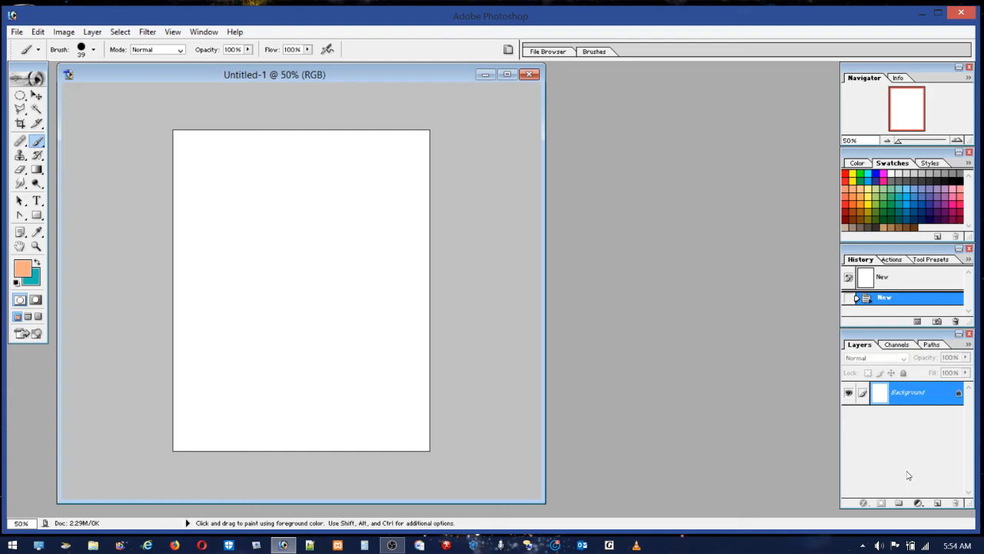
{"action": "left_click", "coordinate": [939, 504]}
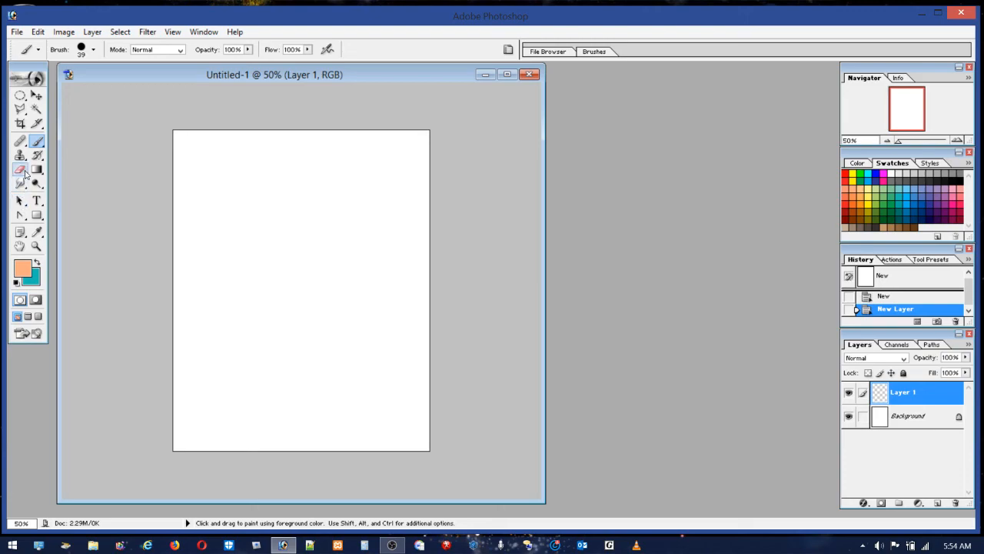
{"action": "left_click", "coordinate": [80, 51]}
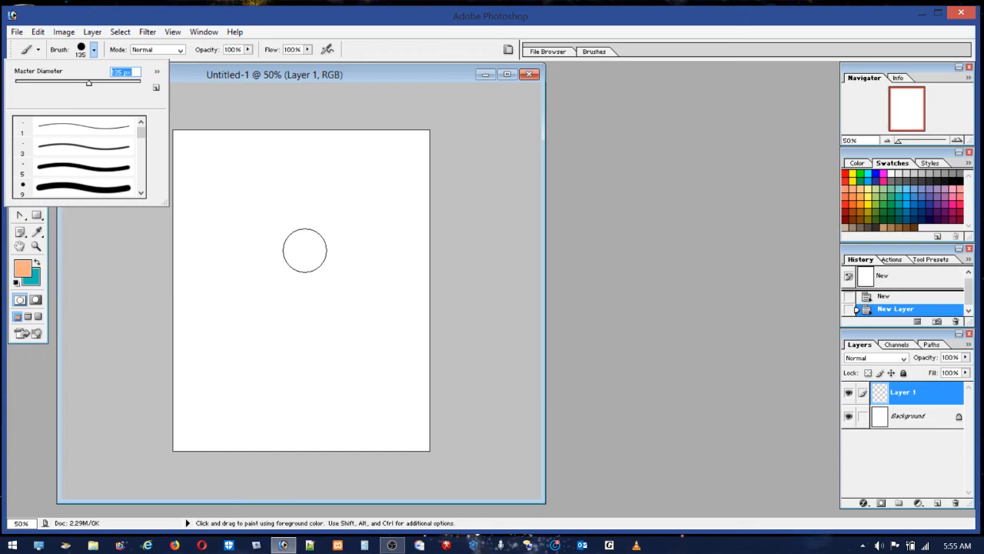
{"action": "mouse_move", "coordinate": [281, 248]}
{"action": "left_mouse_down"}
{"action": "mouse_move", "coordinate": [286, 292]}
{"action": "mouse_move", "coordinate": [297, 286]}
{"action": "mouse_move", "coordinate": [303, 238]}
{"action": "mouse_move", "coordinate": [272, 254]}
{"action": "mouse_move", "coordinate": [283, 290]}
{"action": "mouse_move", "coordinate": [303, 284]}
{"action": "mouse_move", "coordinate": [313, 241]}
{"action": "mouse_move", "coordinate": [299, 228]}
{"action": "mouse_move", "coordinate": [272, 246]}
{"action": "mouse_move", "coordinate": [289, 289]}
{"action": "left_mouse_up"}
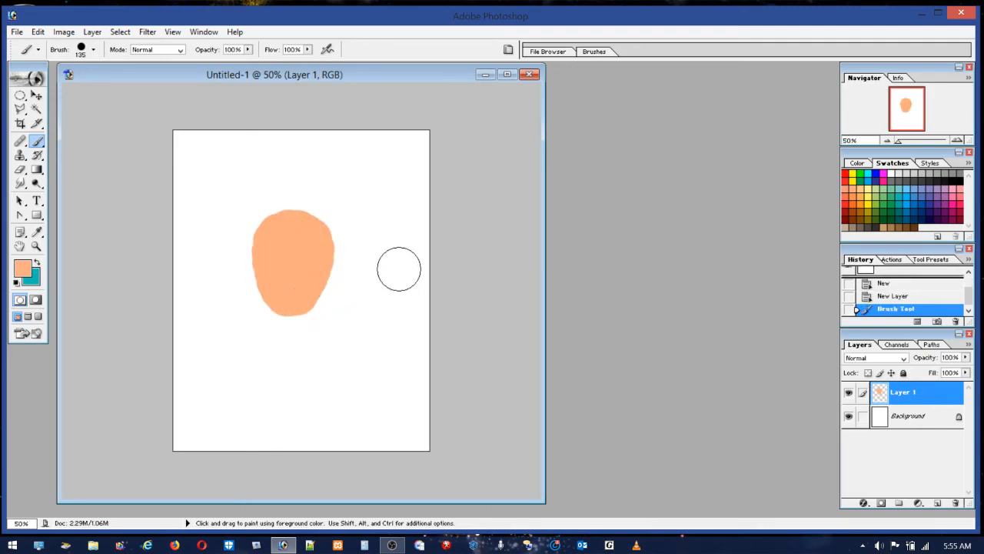
Step: Paint a blurred light-orange vertical band below the head shape using the 200 px soft round brush
{"action": "left_click", "coordinate": [36, 247]}
{"action": "left_click_drag", "start_coordinate": [302, 249], "coordinate": [353, 345]}
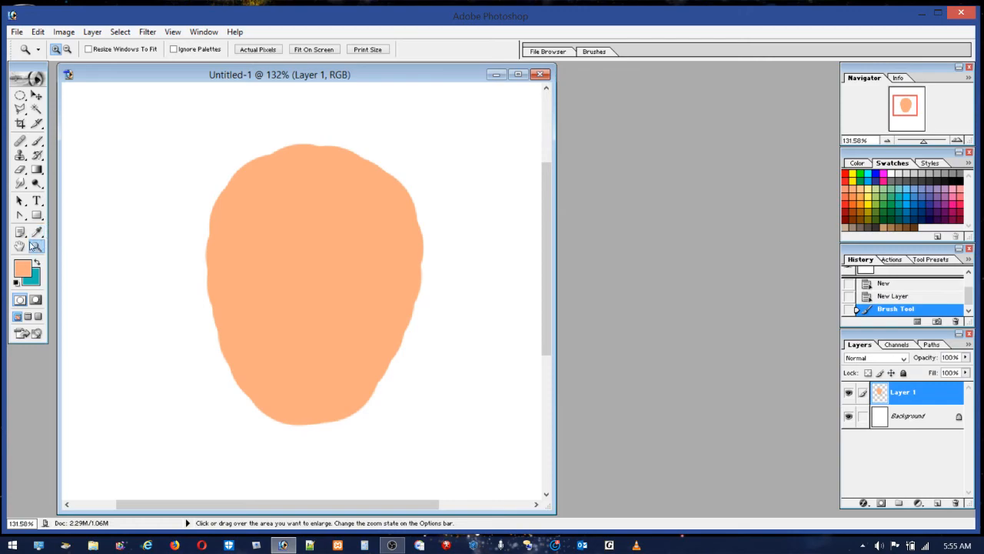
{"action": "left_click", "coordinate": [36, 143]}
{"action": "left_click", "coordinate": [90, 52]}
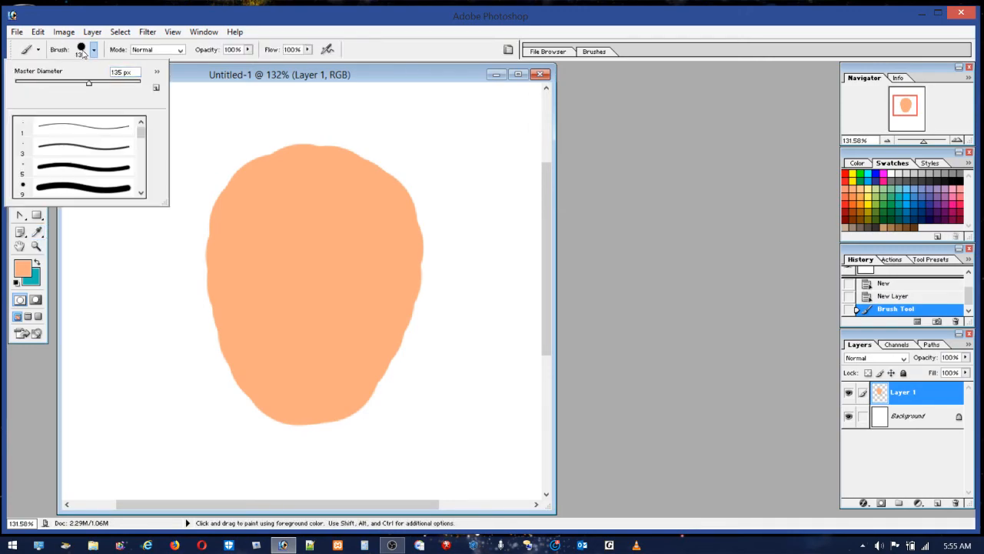
{"action": "left_click_drag", "start_coordinate": [143, 132], "coordinate": [143, 145]}
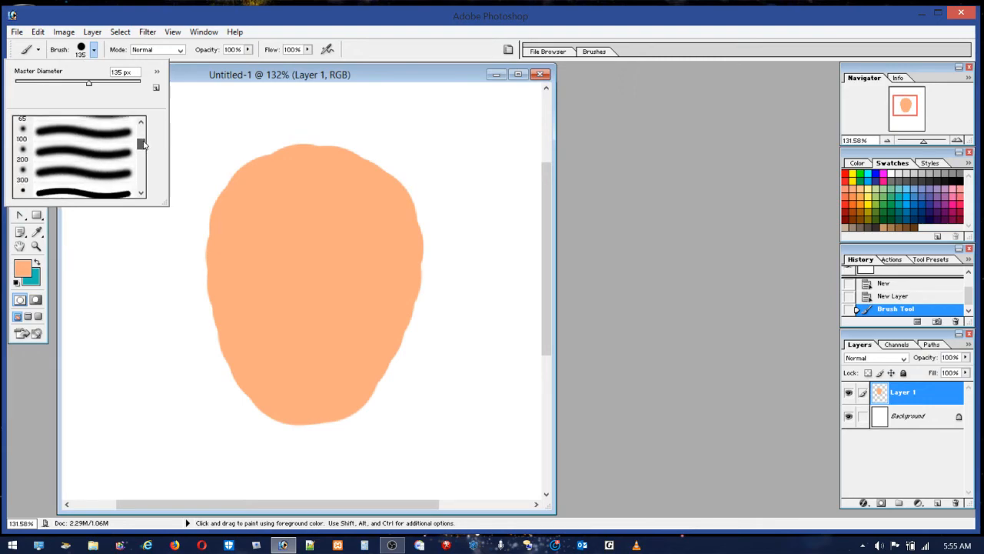
{"action": "left_click", "coordinate": [89, 157]}
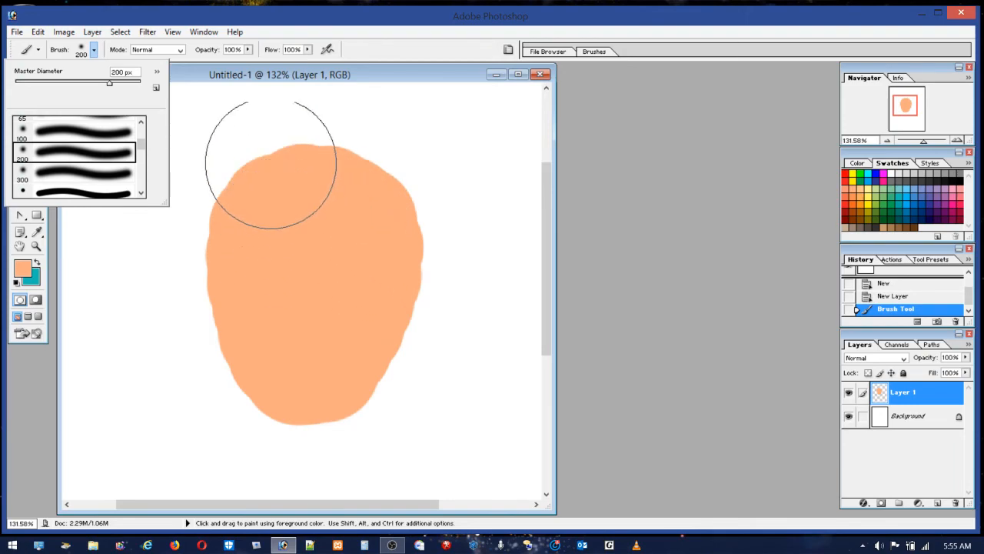
{"action": "left_click", "coordinate": [371, 72]}
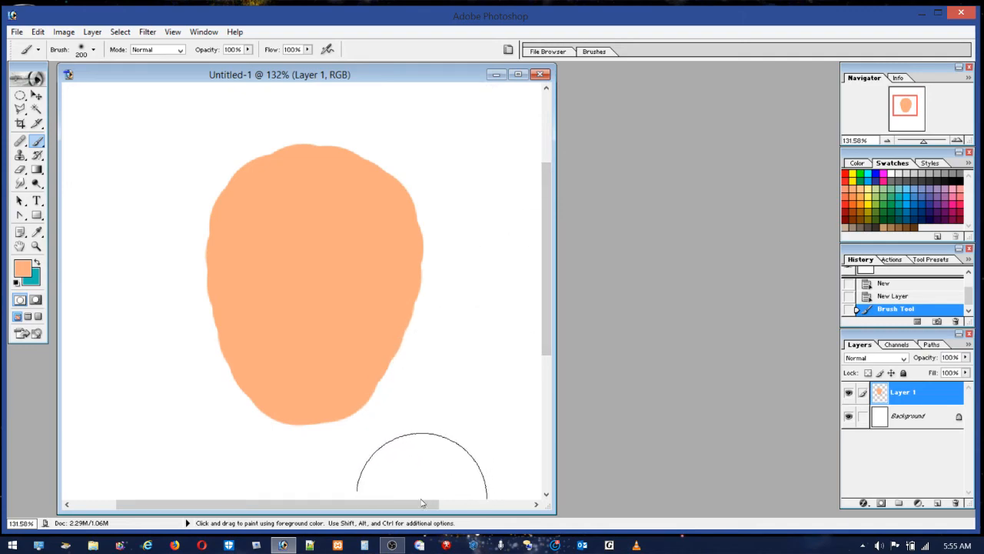
{"action": "left_click_drag", "start_coordinate": [549, 382], "coordinate": [568, 468]}
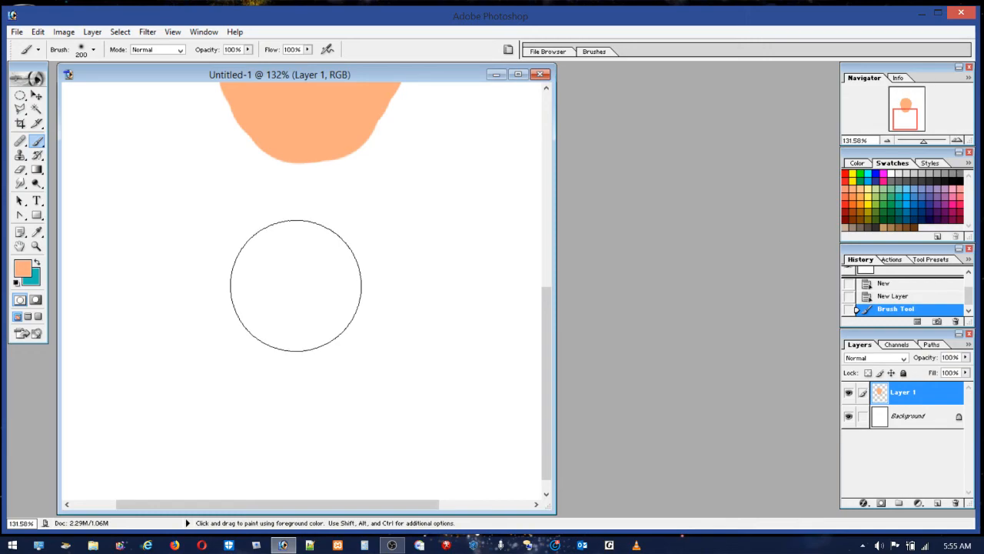
{"action": "mouse_move", "coordinate": [314, 279]}
{"action": "left_mouse_down"}
{"action": "mouse_move", "coordinate": [311, 466]}
{"action": "mouse_move", "coordinate": [317, 247]}
{"action": "mouse_move", "coordinate": [325, 287]}
{"action": "left_mouse_up"}
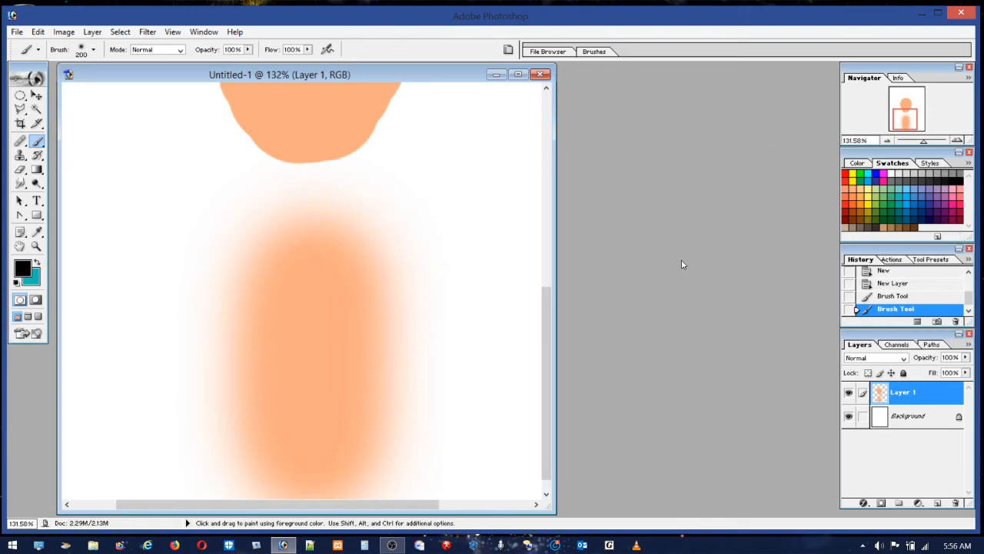
{"action": "left_click_drag", "start_coordinate": [402, 279], "coordinate": [410, 436]}
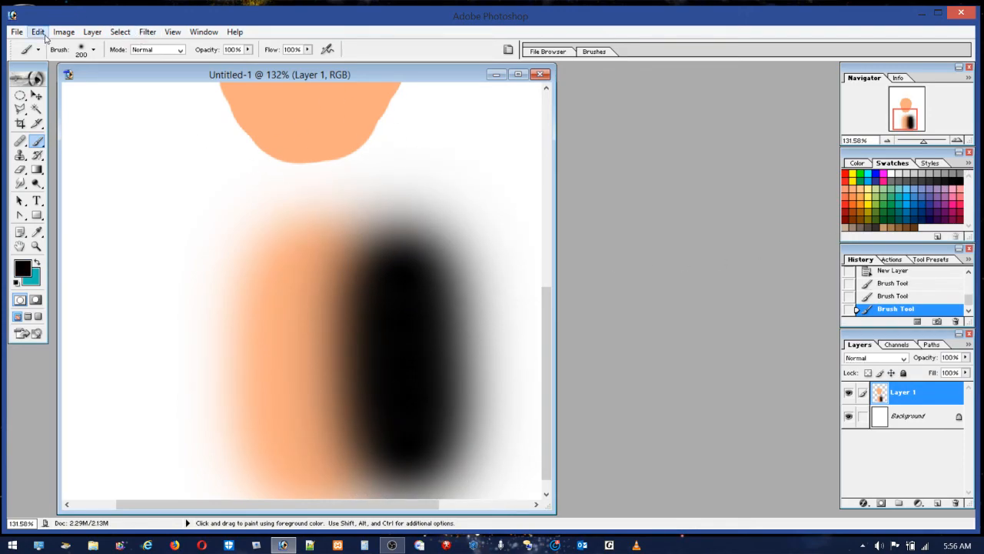
{"action": "left_click", "coordinate": [40, 34]}
{"action": "left_click", "coordinate": [46, 47]}
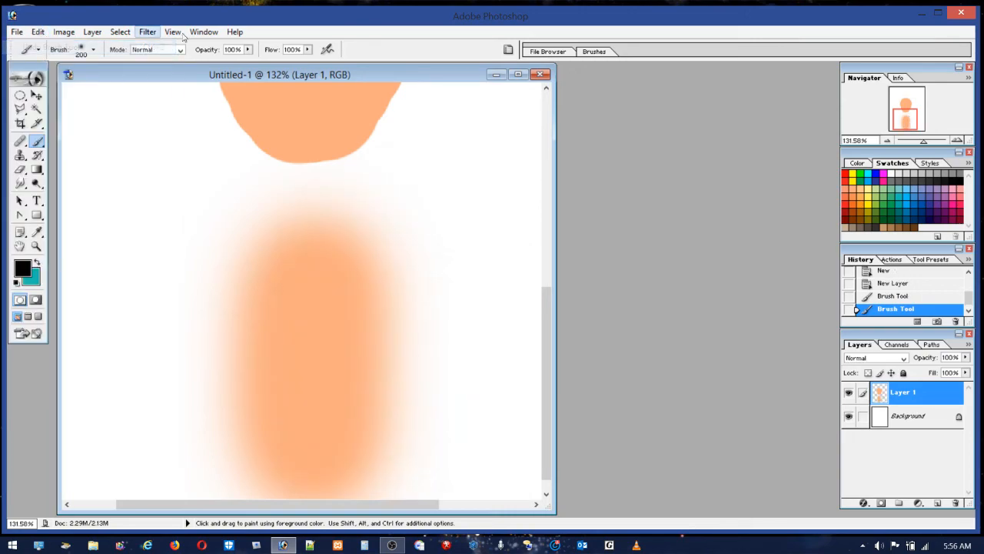
Step: Set the brush flow to 22% and shade both side edges of the orange band with black
{"action": "left_click", "coordinate": [308, 50]}
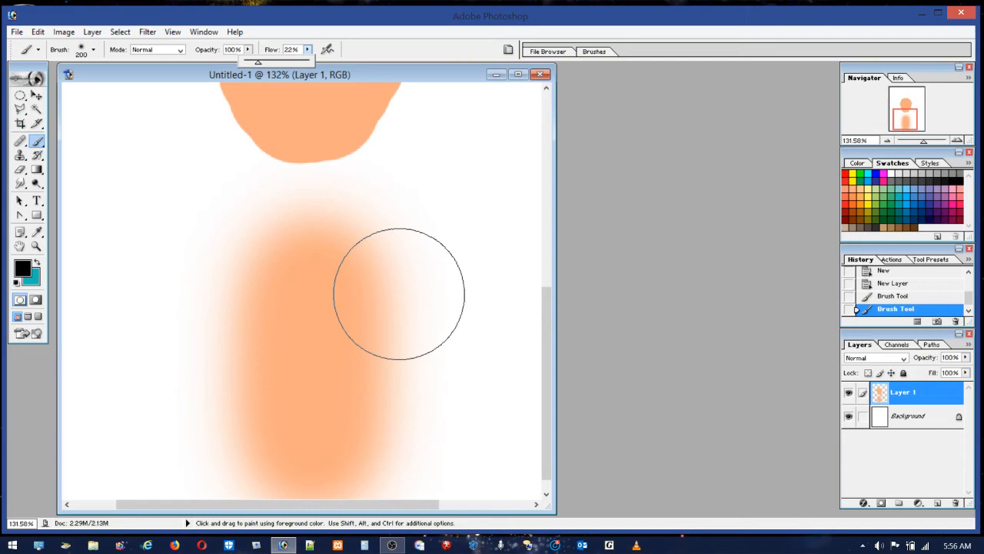
{"action": "mouse_move", "coordinate": [399, 294]}
{"action": "left_mouse_down"}
{"action": "mouse_move", "coordinate": [396, 475]}
{"action": "mouse_move", "coordinate": [398, 275]}
{"action": "mouse_move", "coordinate": [384, 331]}
{"action": "left_mouse_up"}
{"action": "mouse_move", "coordinate": [238, 385]}
{"action": "left_mouse_down"}
{"action": "mouse_move", "coordinate": [220, 305]}
{"action": "mouse_move", "coordinate": [231, 300]}
{"action": "mouse_move", "coordinate": [228, 435]}
{"action": "mouse_move", "coordinate": [229, 290]}
{"action": "mouse_move", "coordinate": [236, 475]}
{"action": "mouse_move", "coordinate": [238, 461]}
{"action": "left_mouse_up"}
Step: Blend brown over the band's two shaded sides and paint light yellow-orange down its centre
{"action": "left_click", "coordinate": [853, 207]}
{"action": "mouse_move", "coordinate": [230, 325]}
{"action": "left_mouse_down"}
{"action": "mouse_move", "coordinate": [274, 308]}
{"action": "mouse_move", "coordinate": [263, 472]}
{"action": "mouse_move", "coordinate": [262, 430]}
{"action": "left_mouse_up"}
{"action": "left_click_drag", "start_coordinate": [371, 332], "coordinate": [376, 431]}
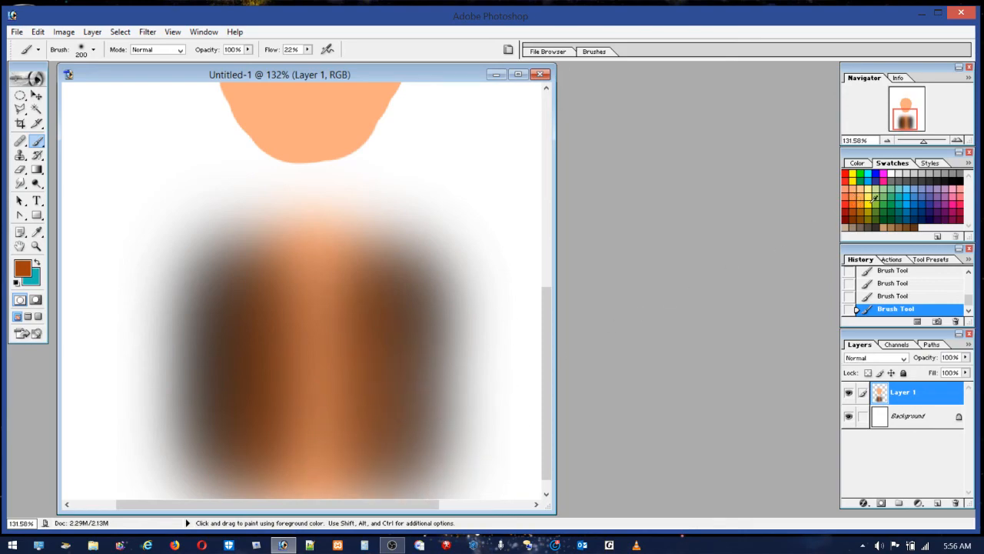
{"action": "left_click", "coordinate": [863, 192]}
{"action": "mouse_move", "coordinate": [296, 304]}
{"action": "left_mouse_down"}
{"action": "mouse_move", "coordinate": [323, 295]}
{"action": "mouse_move", "coordinate": [315, 466]}
{"action": "left_mouse_up"}
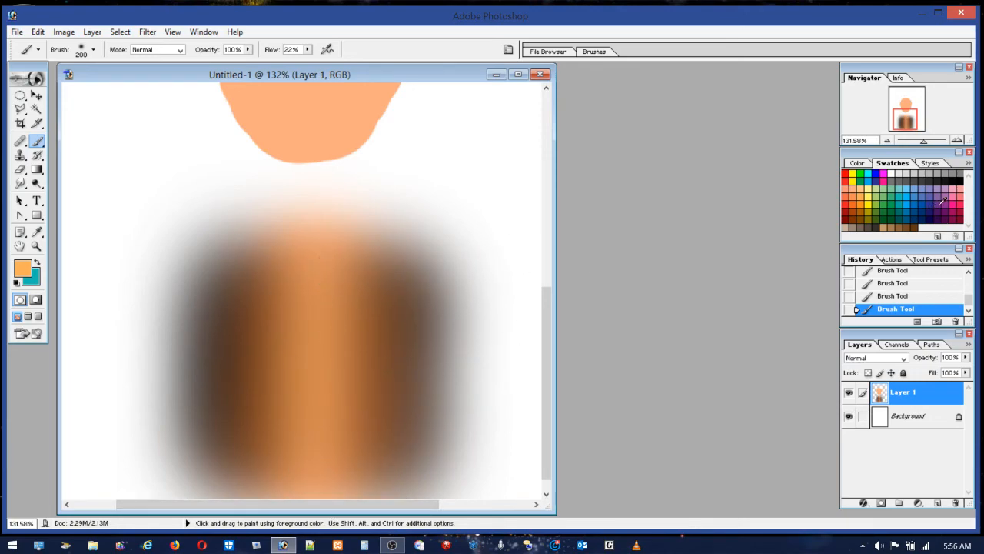
Step: Darken the outer areas on both sides of the band with black
{"action": "left_click", "coordinate": [966, 174]}
{"action": "left_click", "coordinate": [959, 180]}
{"action": "mouse_move", "coordinate": [450, 319]}
{"action": "left_mouse_down"}
{"action": "mouse_move", "coordinate": [439, 301]}
{"action": "mouse_move", "coordinate": [439, 439]}
{"action": "mouse_move", "coordinate": [457, 274]}
{"action": "mouse_move", "coordinate": [443, 428]}
{"action": "mouse_move", "coordinate": [448, 323]}
{"action": "left_mouse_up"}
{"action": "mouse_move", "coordinate": [193, 351]}
{"action": "left_mouse_down"}
{"action": "mouse_move", "coordinate": [172, 274]}
{"action": "mouse_move", "coordinate": [176, 417]}
{"action": "mouse_move", "coordinate": [187, 410]}
{"action": "mouse_move", "coordinate": [202, 266]}
{"action": "mouse_move", "coordinate": [193, 439]}
{"action": "mouse_move", "coordinate": [200, 270]}
{"action": "mouse_move", "coordinate": [223, 280]}
{"action": "left_mouse_up"}
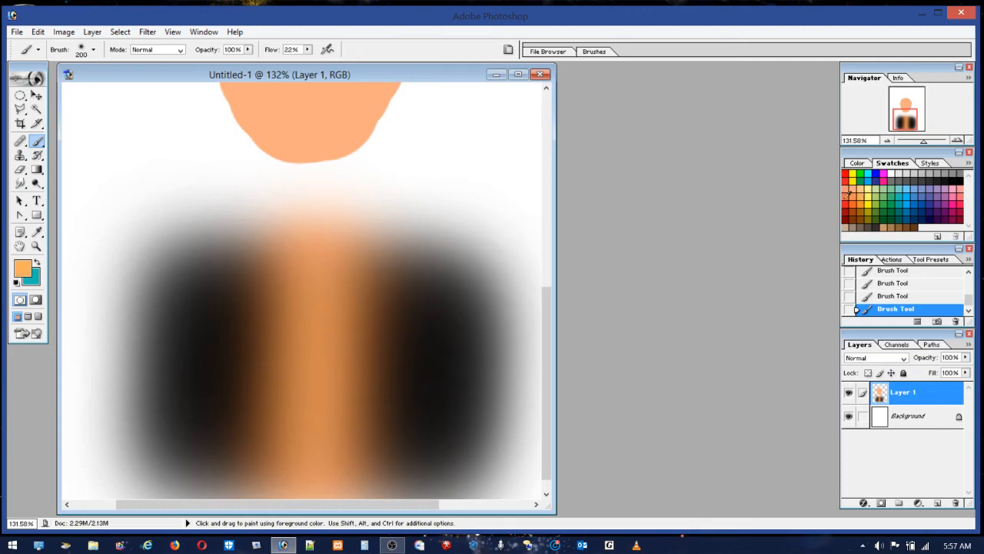
Step: At 9% flow, glaze light red-orange over the dark sides next to the centre and black over the right outer edge
{"action": "left_click", "coordinate": [308, 50]}
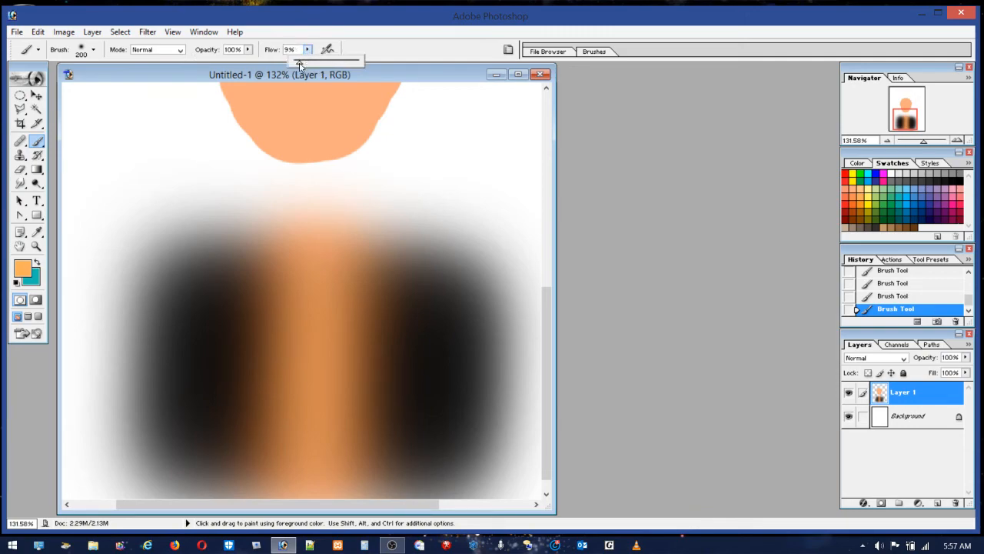
{"action": "left_click", "coordinate": [846, 190]}
{"action": "left_click", "coordinate": [847, 189]}
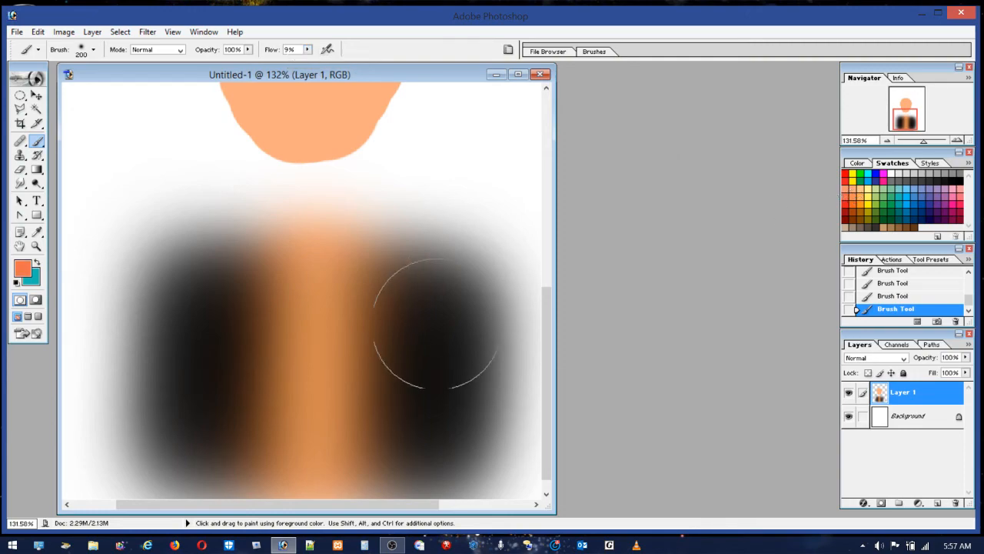
{"action": "left_click_drag", "start_coordinate": [398, 315], "coordinate": [385, 484]}
{"action": "mouse_move", "coordinate": [215, 369]}
{"action": "left_mouse_down"}
{"action": "mouse_move", "coordinate": [220, 274]}
{"action": "mouse_move", "coordinate": [215, 318]}
{"action": "mouse_move", "coordinate": [232, 378]}
{"action": "mouse_move", "coordinate": [226, 450]}
{"action": "mouse_move", "coordinate": [245, 251]}
{"action": "mouse_move", "coordinate": [389, 275]}
{"action": "mouse_move", "coordinate": [411, 238]}
{"action": "mouse_move", "coordinate": [415, 492]}
{"action": "left_mouse_up"}
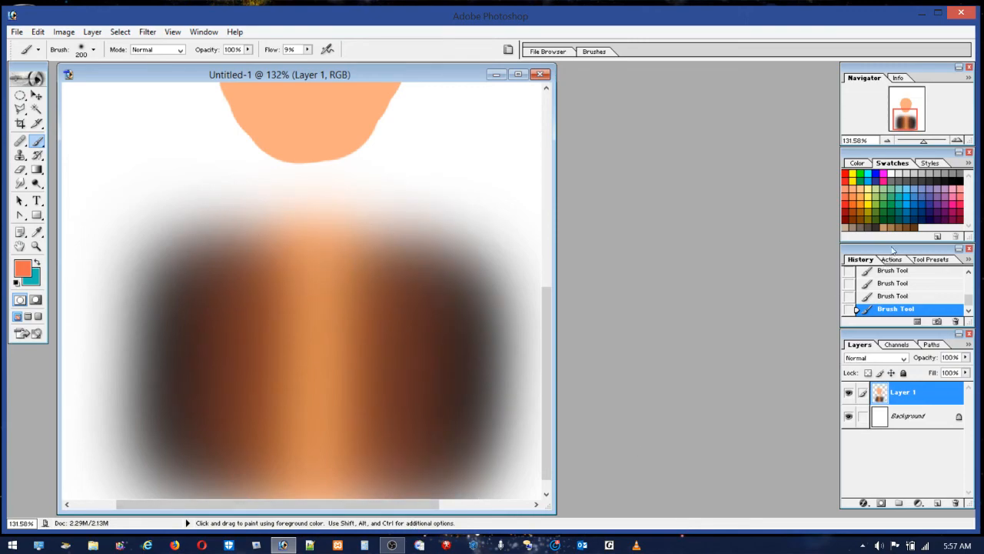
{"action": "left_click", "coordinate": [959, 179]}
{"action": "mouse_move", "coordinate": [460, 466]}
{"action": "left_mouse_down"}
{"action": "mouse_move", "coordinate": [457, 377]}
{"action": "mouse_move", "coordinate": [490, 215]}
{"action": "mouse_move", "coordinate": [477, 281]}
{"action": "left_mouse_up"}
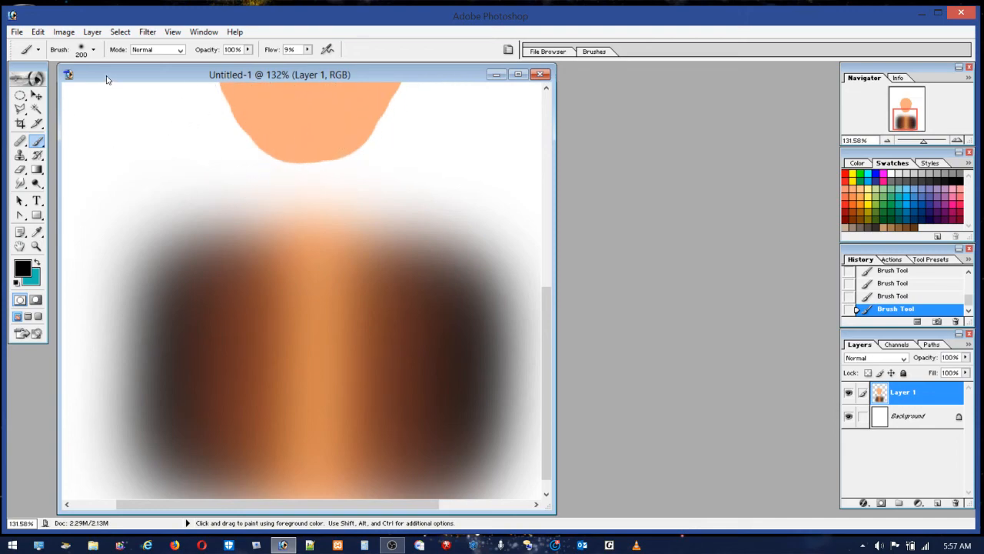
Step: Paint a pale orange vertical highlight within the band's dark left side with the soft brush set to 140 px
{"action": "left_click", "coordinate": [84, 51]}
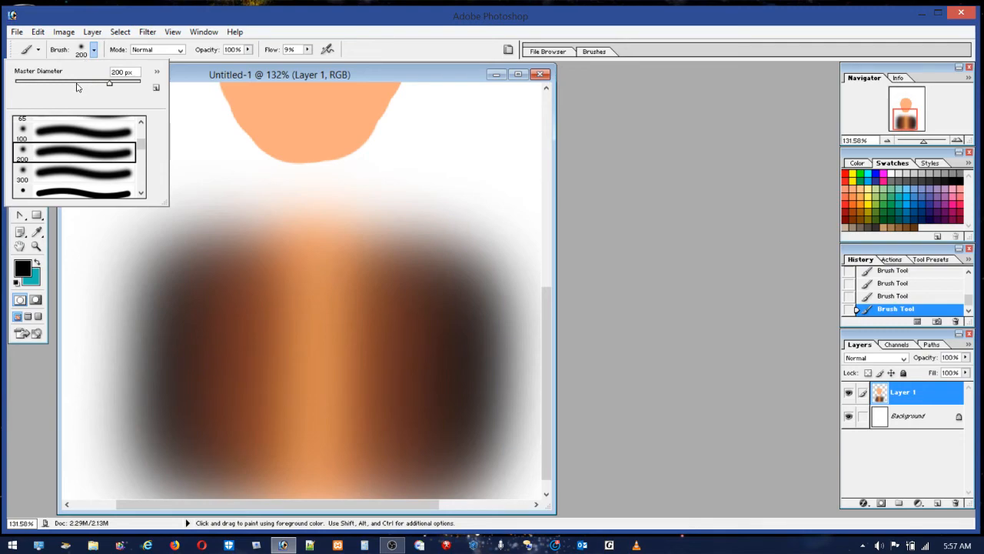
{"action": "left_click", "coordinate": [87, 83]}
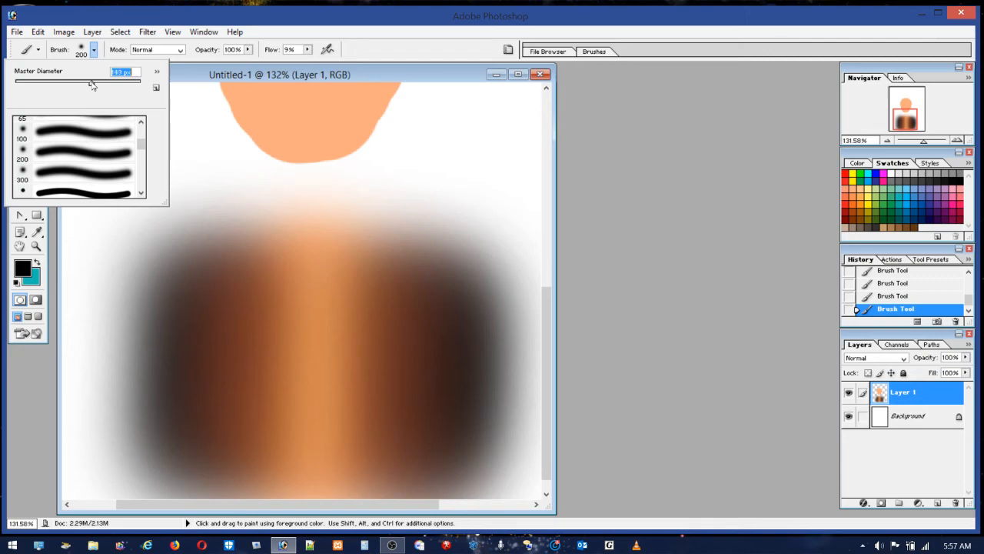
{"action": "left_click_drag", "start_coordinate": [91, 83], "coordinate": [92, 82]}
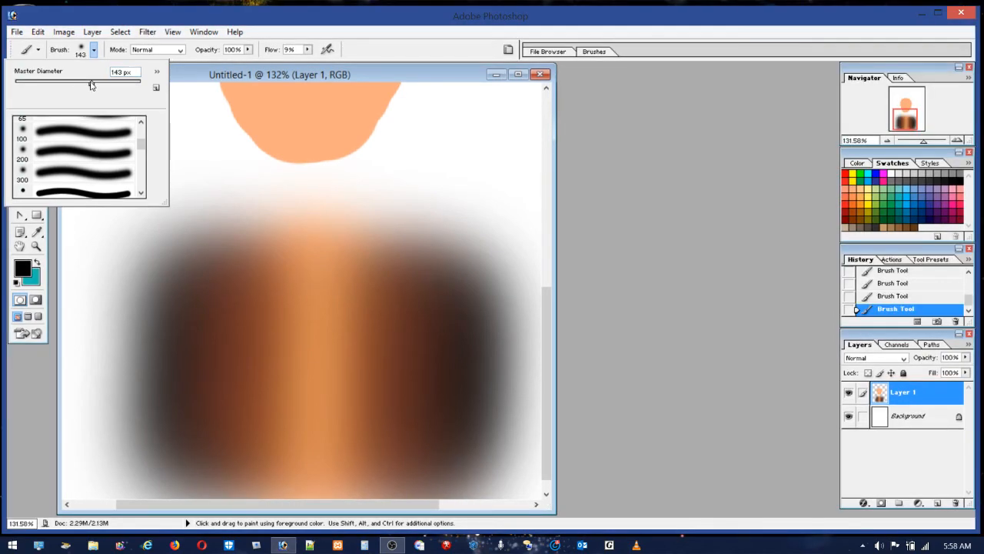
{"action": "left_click", "coordinate": [90, 84]}
{"action": "left_click_drag", "start_coordinate": [90, 83], "coordinate": [90, 83]}
{"action": "left_click", "coordinate": [121, 73]}
{"action": "type", "text": "40"}
{"action": "left_click", "coordinate": [456, 80]}
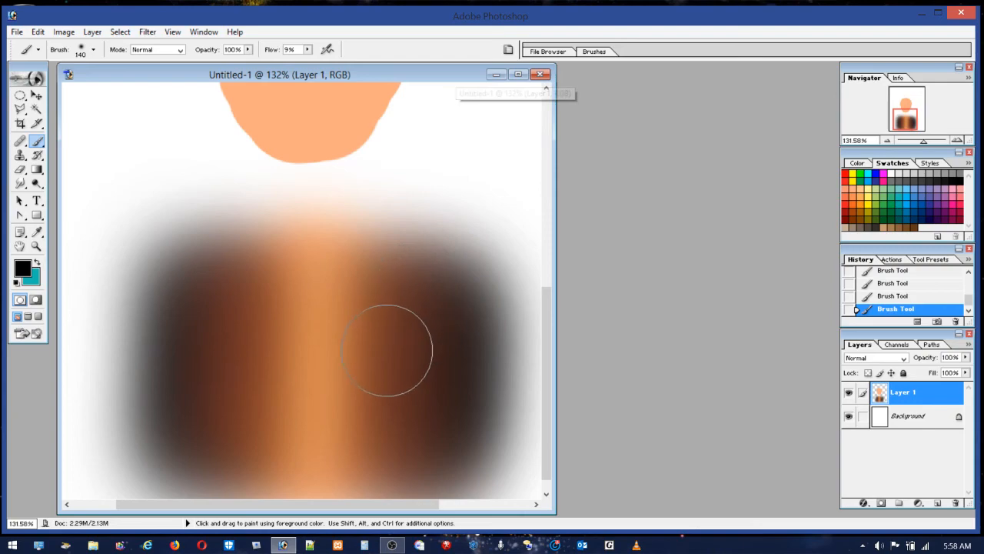
{"action": "left_click", "coordinate": [861, 185]}
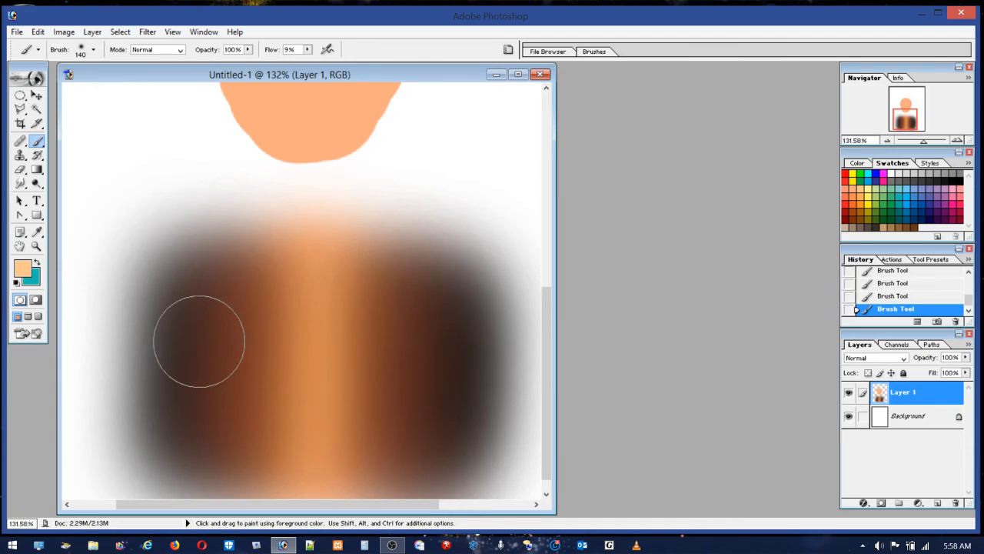
{"action": "mouse_move", "coordinate": [191, 319]}
{"action": "left_mouse_down"}
{"action": "mouse_move", "coordinate": [198, 312]}
{"action": "mouse_move", "coordinate": [192, 446]}
{"action": "mouse_move", "coordinate": [193, 340]}
{"action": "mouse_move", "coordinate": [211, 303]}
{"action": "mouse_move", "coordinate": [208, 423]}
{"action": "mouse_move", "coordinate": [193, 395]}
{"action": "mouse_move", "coordinate": [193, 308]}
{"action": "mouse_move", "coordinate": [197, 459]}
{"action": "mouse_move", "coordinate": [206, 465]}
{"action": "mouse_move", "coordinate": [205, 242]}
{"action": "mouse_move", "coordinate": [222, 211]}
{"action": "mouse_move", "coordinate": [292, 202]}
{"action": "mouse_move", "coordinate": [338, 211]}
{"action": "left_mouse_up"}
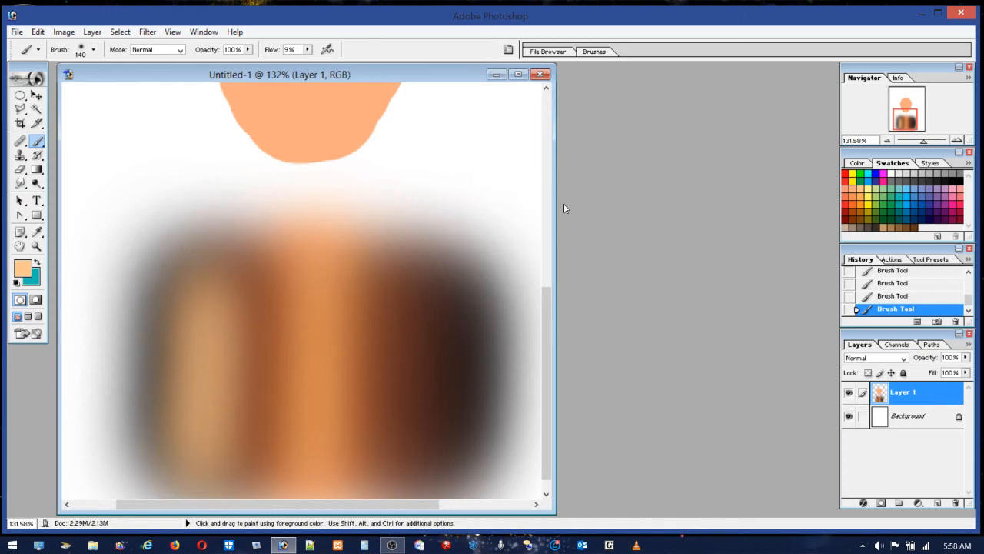
Step: Tint the left highlight with light red-orange and shade around it and over the right dark side with dark grey
{"action": "left_click", "coordinate": [847, 192]}
{"action": "mouse_move", "coordinate": [209, 446]}
{"action": "left_mouse_down"}
{"action": "mouse_move", "coordinate": [183, 345]}
{"action": "mouse_move", "coordinate": [195, 299]}
{"action": "mouse_move", "coordinate": [188, 472]}
{"action": "left_mouse_up"}
{"action": "left_click", "coordinate": [880, 224]}
{"action": "mouse_move", "coordinate": [220, 308]}
{"action": "left_mouse_down"}
{"action": "mouse_move", "coordinate": [247, 312]}
{"action": "mouse_move", "coordinate": [245, 468]}
{"action": "mouse_move", "coordinate": [202, 326]}
{"action": "mouse_move", "coordinate": [174, 298]}
{"action": "mouse_move", "coordinate": [161, 340]}
{"action": "mouse_move", "coordinate": [149, 439]}
{"action": "left_mouse_up"}
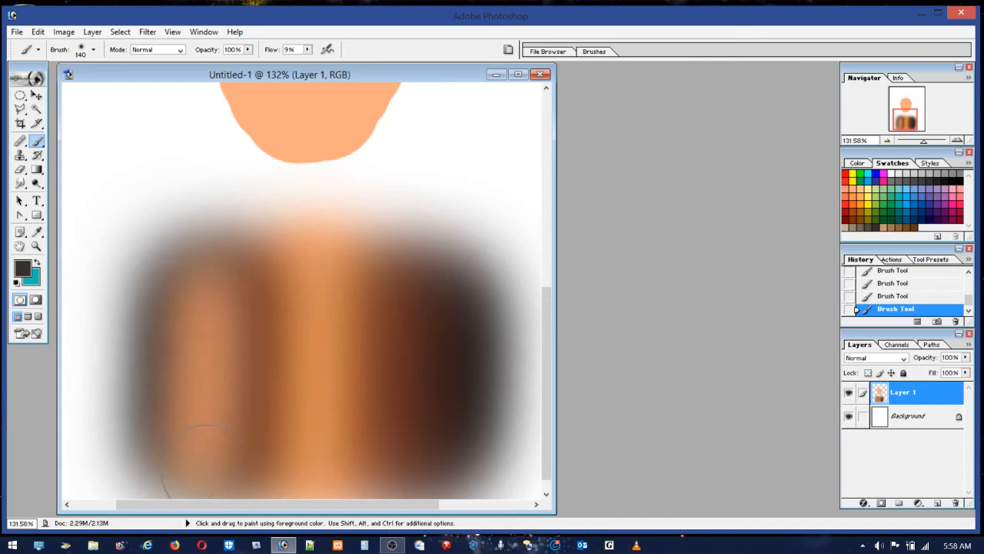
{"action": "mouse_move", "coordinate": [213, 419]}
{"action": "left_mouse_down"}
{"action": "mouse_move", "coordinate": [228, 413]}
{"action": "mouse_move", "coordinate": [236, 308]}
{"action": "mouse_move", "coordinate": [240, 328]}
{"action": "left_mouse_up"}
{"action": "mouse_move", "coordinate": [421, 309]}
{"action": "left_mouse_down"}
{"action": "mouse_move", "coordinate": [388, 318]}
{"action": "mouse_move", "coordinate": [388, 357]}
{"action": "mouse_move", "coordinate": [426, 370]}
{"action": "mouse_move", "coordinate": [409, 353]}
{"action": "mouse_move", "coordinate": [444, 363]}
{"action": "mouse_move", "coordinate": [435, 300]}
{"action": "left_mouse_up"}
{"action": "key", "text": "Tab"}
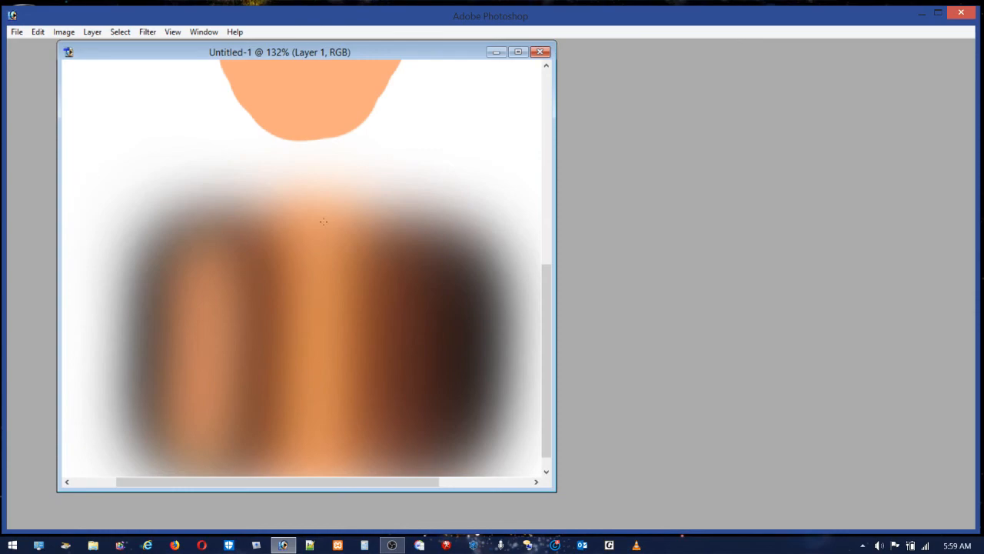
{"action": "key", "text": "Tab"}
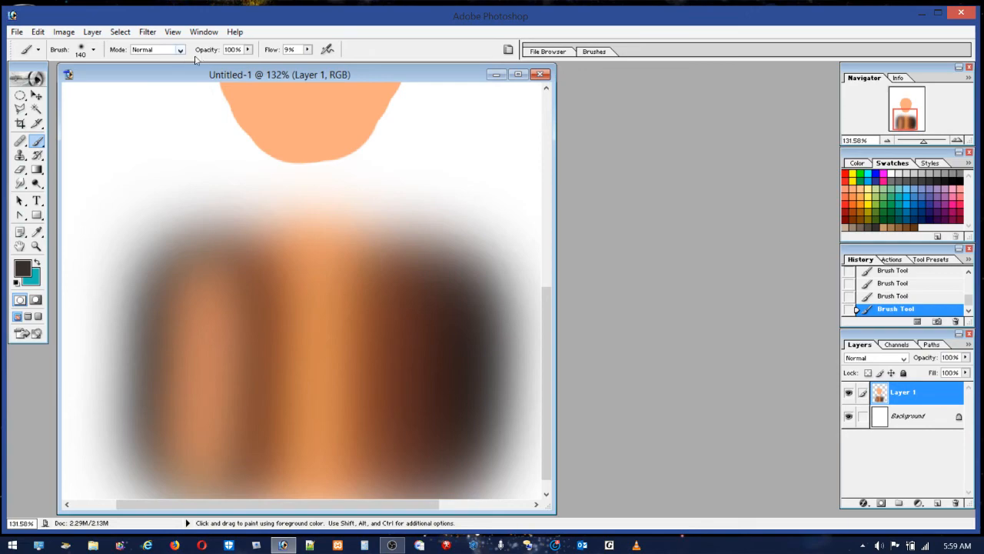
Step: Reduce the soft brush to 72 px and paint a narrow pale yellow highlight inside the left highlight
{"action": "left_click", "coordinate": [93, 50]}
{"action": "left_click", "coordinate": [58, 83]}
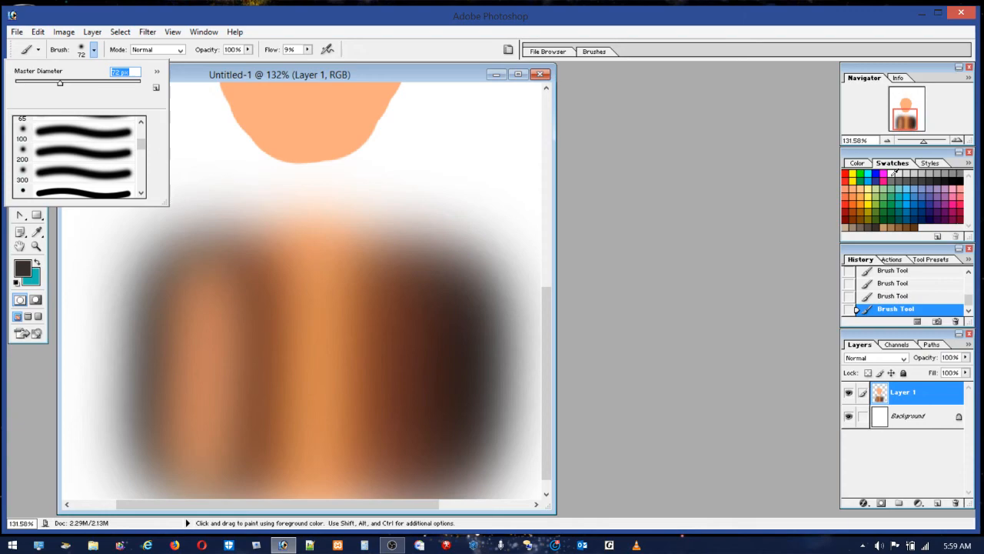
{"action": "left_click", "coordinate": [868, 189]}
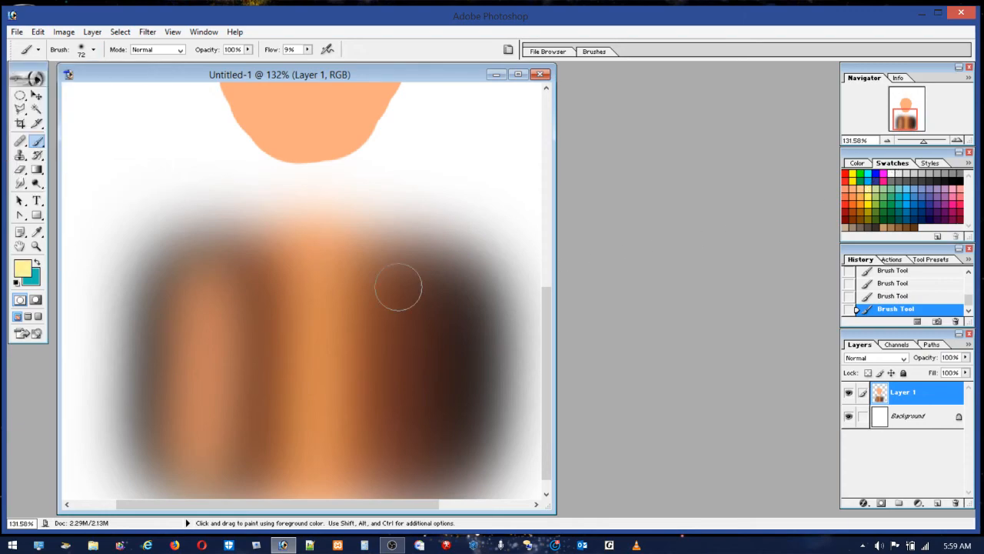
{"action": "mouse_move", "coordinate": [213, 339]}
{"action": "left_mouse_down"}
{"action": "mouse_move", "coordinate": [217, 459]}
{"action": "mouse_move", "coordinate": [227, 376]}
{"action": "mouse_move", "coordinate": [222, 319]}
{"action": "mouse_move", "coordinate": [219, 444]}
{"action": "mouse_move", "coordinate": [215, 309]}
{"action": "left_mouse_up"}
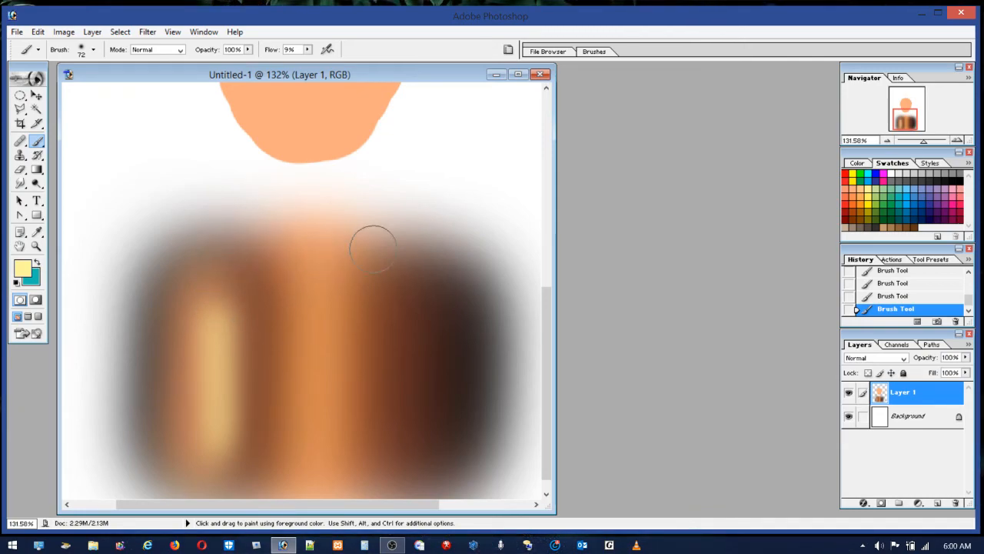
Step: Sample the tan beside the pale yellow highlight and blend along the highlight's left side at 9% flow
{"action": "key", "text": "alt"}
{"action": "left_click", "coordinate": [198, 351], "text": "alt"}
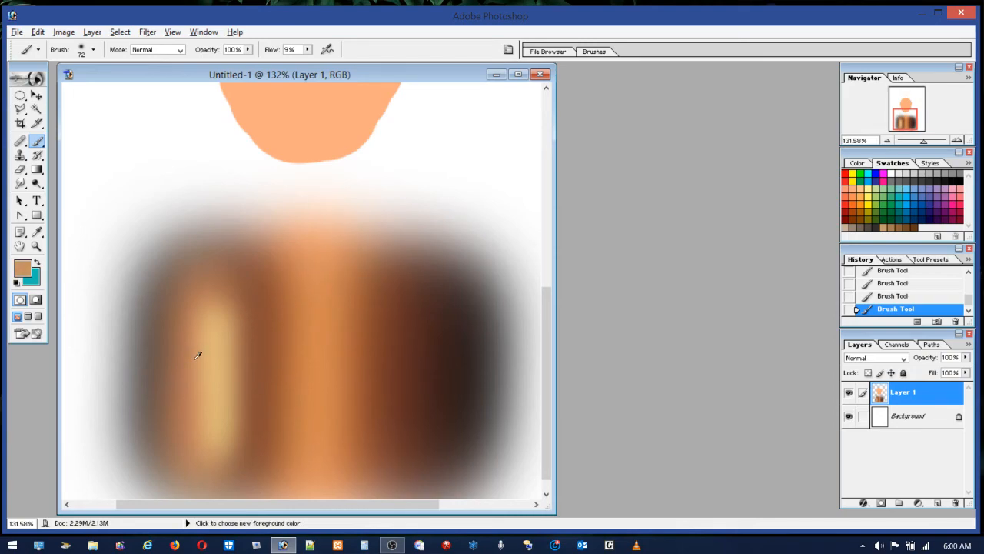
{"action": "mouse_move", "coordinate": [207, 396]}
{"action": "left_mouse_down"}
{"action": "mouse_move", "coordinate": [204, 443]}
{"action": "mouse_move", "coordinate": [193, 387]}
{"action": "mouse_move", "coordinate": [202, 308]}
{"action": "left_mouse_up"}
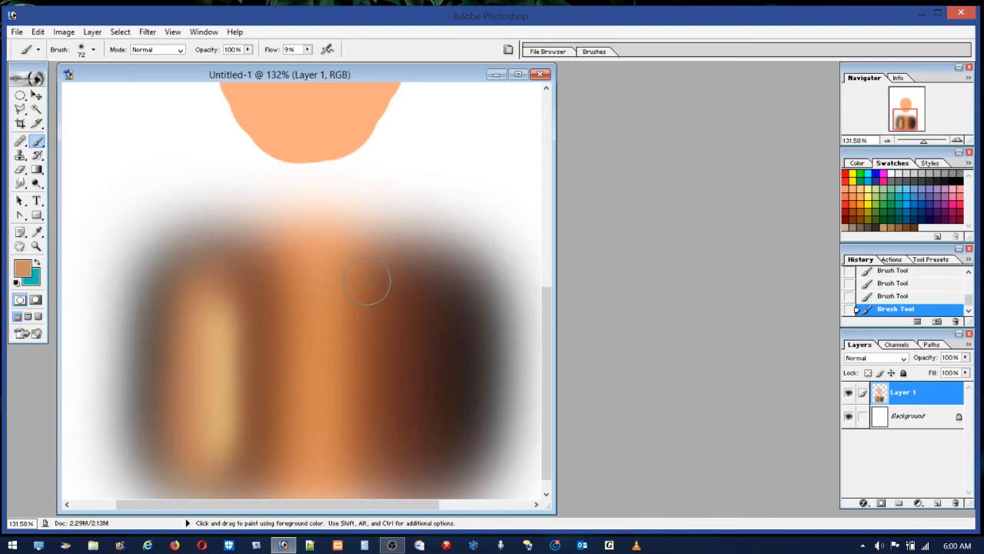
Step: With a 30 px soft brush, paint a thin white streak along the yellow highlight's right side and soften it with sampled tan
{"action": "left_click", "coordinate": [84, 51]}
{"action": "left_click", "coordinate": [38, 83]}
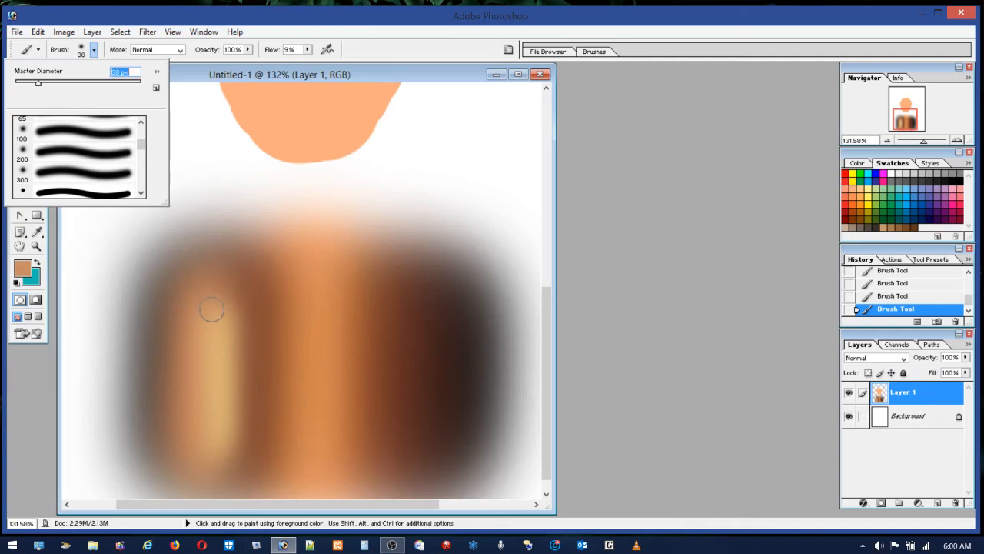
{"action": "left_click_drag", "start_coordinate": [34, 85], "coordinate": [33, 83]}
{"action": "left_click", "coordinate": [893, 172]}
{"action": "left_click", "coordinate": [894, 172]}
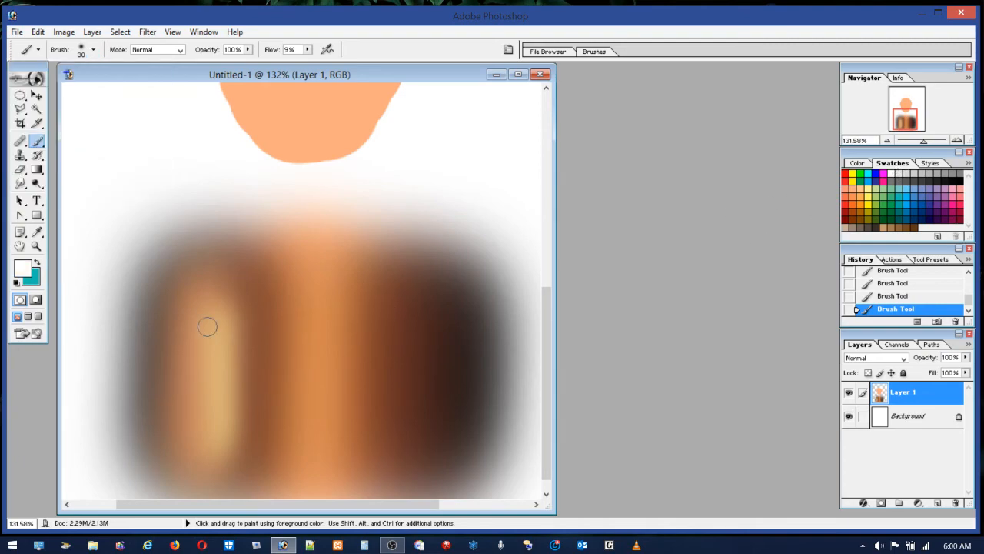
{"action": "left_click_drag", "start_coordinate": [225, 319], "coordinate": [226, 454]}
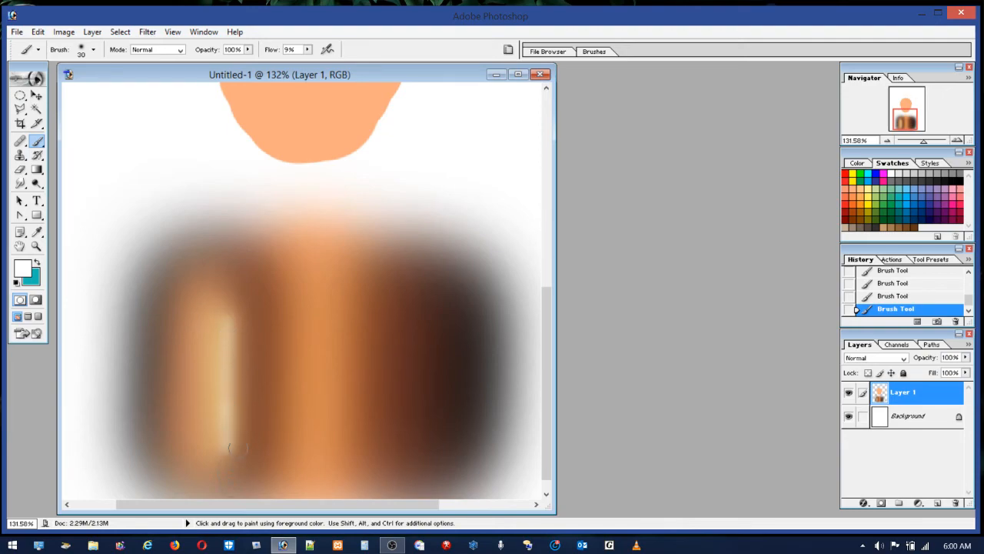
{"action": "left_click_drag", "start_coordinate": [233, 320], "coordinate": [224, 330]}
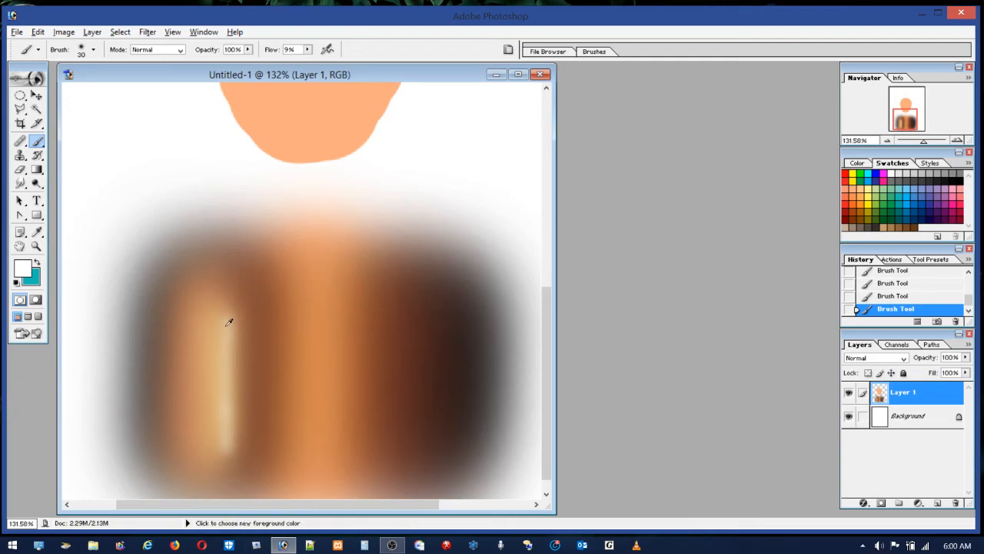
{"action": "left_click", "coordinate": [226, 325], "text": "alt"}
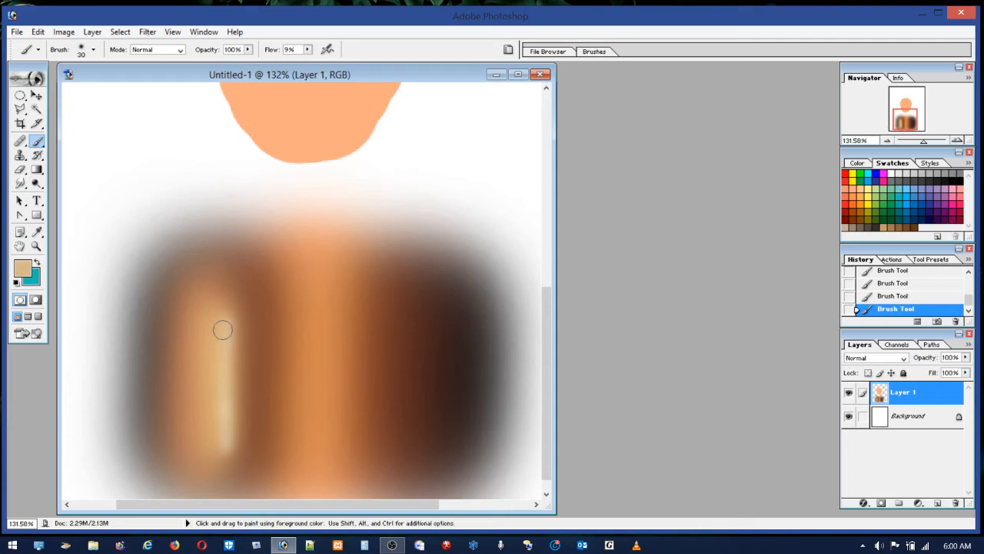
{"action": "mouse_move", "coordinate": [222, 323]}
{"action": "left_mouse_down"}
{"action": "mouse_move", "coordinate": [217, 453]}
{"action": "mouse_move", "coordinate": [221, 314]}
{"action": "mouse_move", "coordinate": [234, 442]}
{"action": "left_mouse_up"}
Step: Shade along the left highlight's right edge with black, undoing the first pass at 5% flow and repainting at 2% flow
{"action": "left_click", "coordinate": [961, 177]}
{"action": "left_click", "coordinate": [306, 52]}
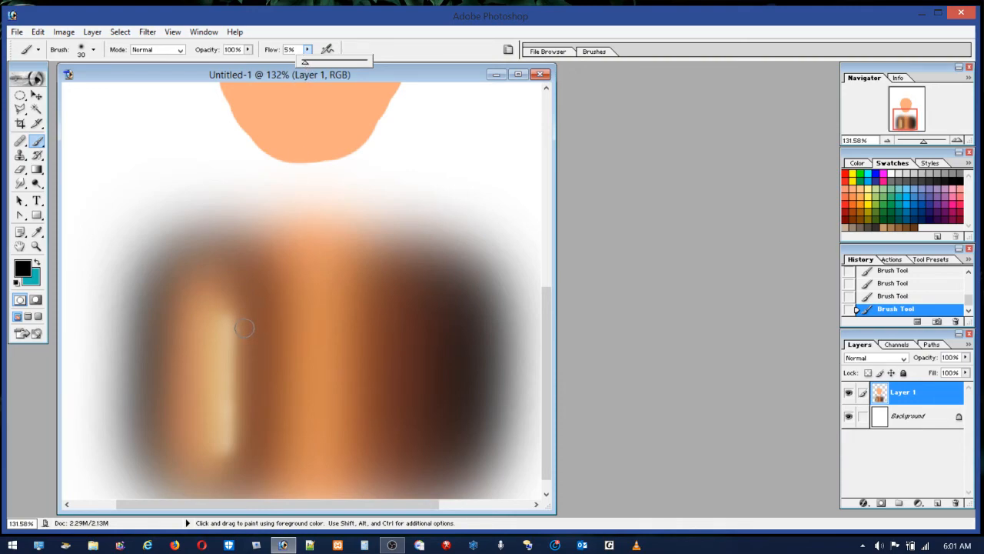
{"action": "left_click_drag", "start_coordinate": [245, 325], "coordinate": [248, 466]}
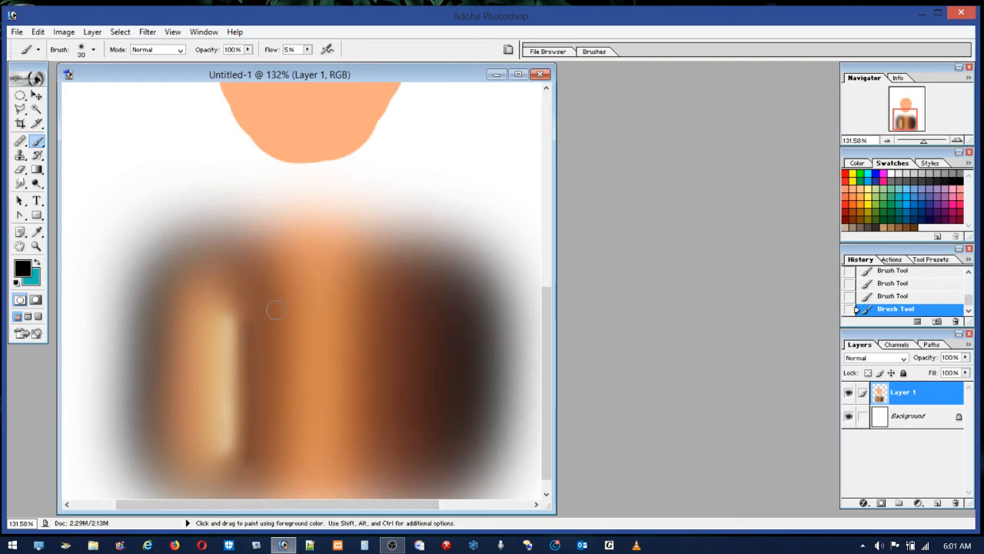
{"action": "left_click", "coordinate": [40, 34]}
{"action": "left_click", "coordinate": [46, 47]}
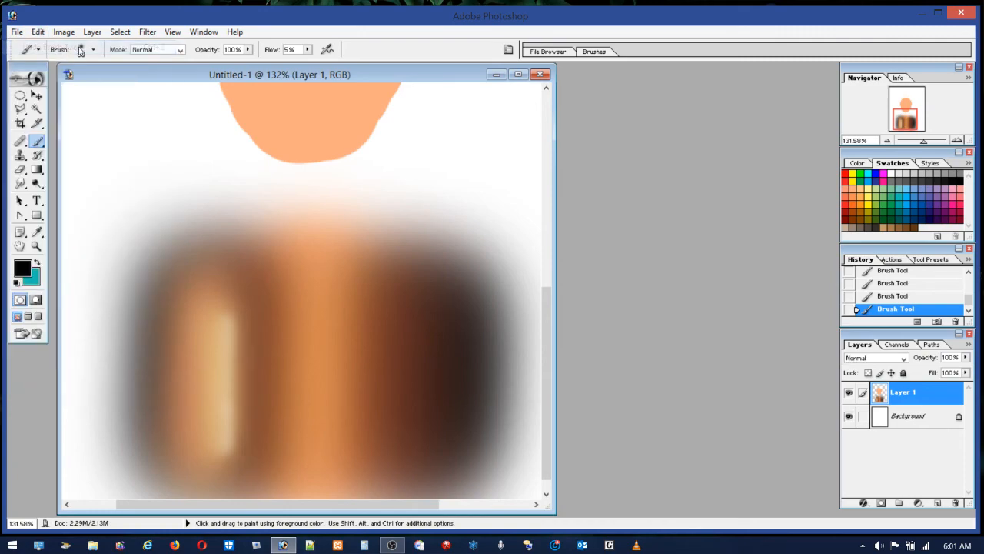
{"action": "left_click", "coordinate": [308, 50]}
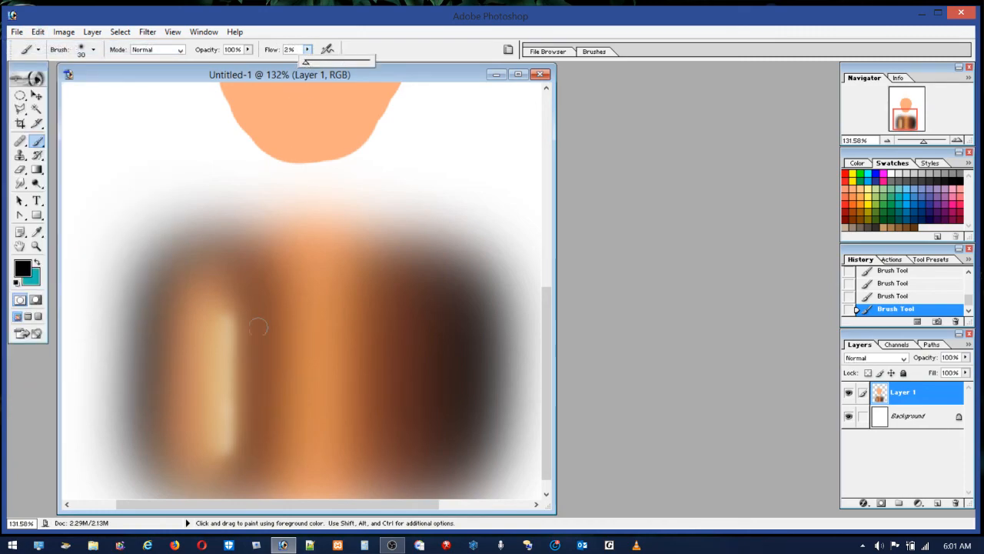
{"action": "left_click", "coordinate": [245, 325]}
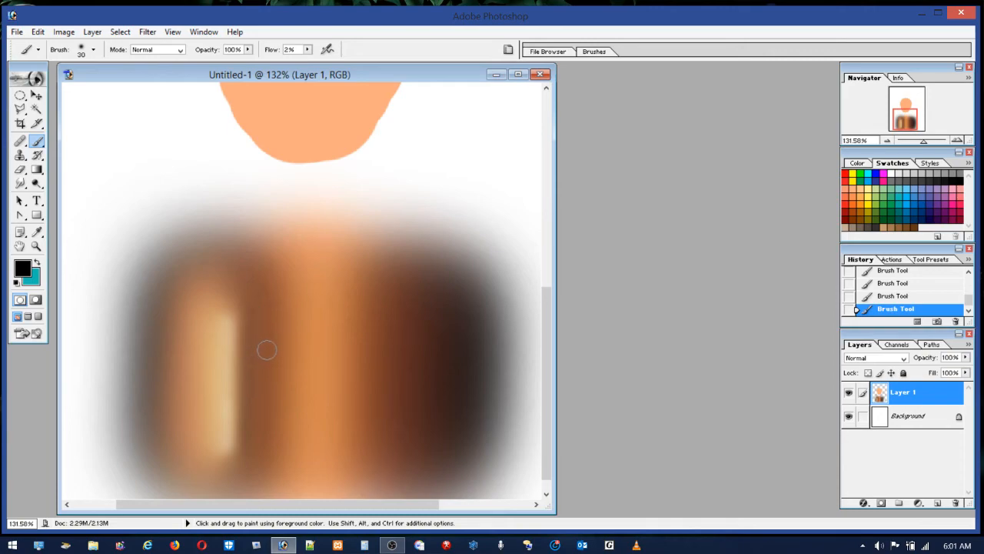
Step: Blend brown sampled beside the highlight into the shaded edge, and darken that edge again with black at 2% flow
{"action": "key", "text": "alt"}
{"action": "left_click", "coordinate": [253, 332], "text": "alt"}
{"action": "mouse_move", "coordinate": [253, 390]}
{"action": "left_mouse_down"}
{"action": "mouse_move", "coordinate": [257, 318]}
{"action": "mouse_move", "coordinate": [252, 425]}
{"action": "mouse_move", "coordinate": [247, 342]}
{"action": "left_mouse_up"}
{"action": "left_click", "coordinate": [961, 176]}
{"action": "mouse_move", "coordinate": [246, 329]}
{"action": "left_mouse_down"}
{"action": "mouse_move", "coordinate": [244, 449]}
{"action": "mouse_move", "coordinate": [247, 321]}
{"action": "left_mouse_up"}
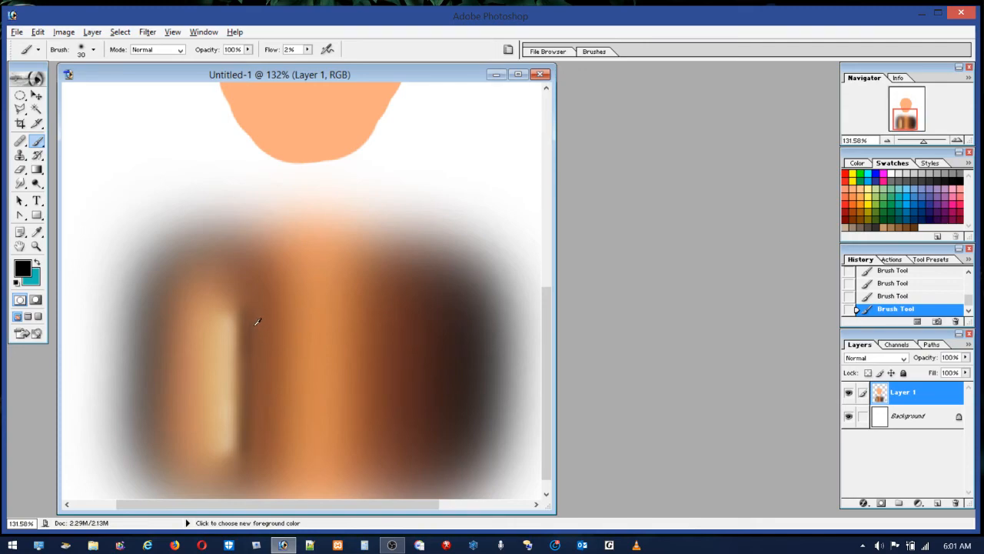
Step: Sample the brown beside the dark edge and soften the black shading with it at 2% flow
{"action": "left_click", "coordinate": [257, 330], "text": "alt"}
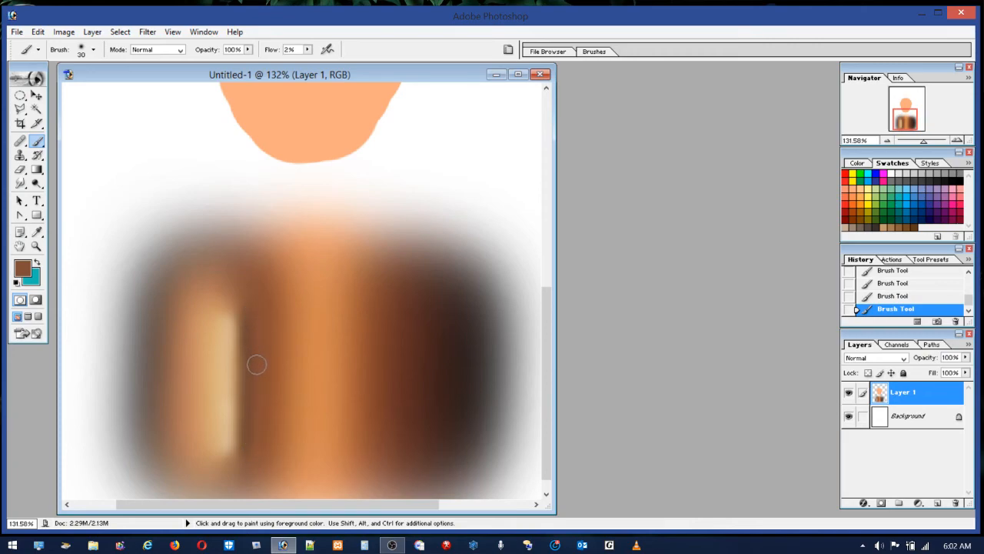
{"action": "left_click", "coordinate": [255, 330], "text": "alt"}
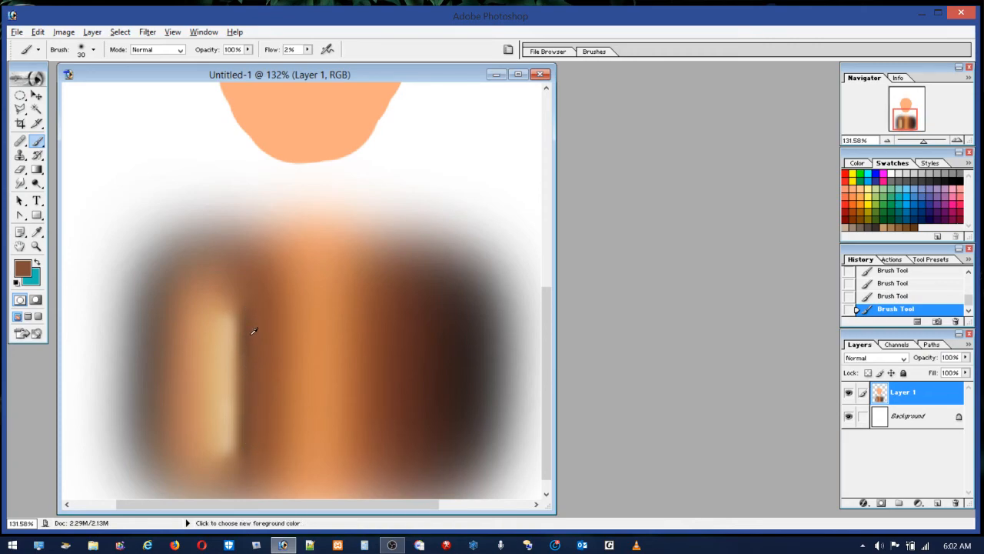
{"action": "mouse_move", "coordinate": [253, 322]}
{"action": "left_mouse_down"}
{"action": "mouse_move", "coordinate": [253, 454]}
{"action": "mouse_move", "coordinate": [249, 310]}
{"action": "mouse_move", "coordinate": [250, 457]}
{"action": "mouse_move", "coordinate": [251, 318]}
{"action": "left_mouse_up"}
Step: Zoom in on the left highlight and paint the brown down its dark right border at 14% flow
{"action": "left_click", "coordinate": [36, 246]}
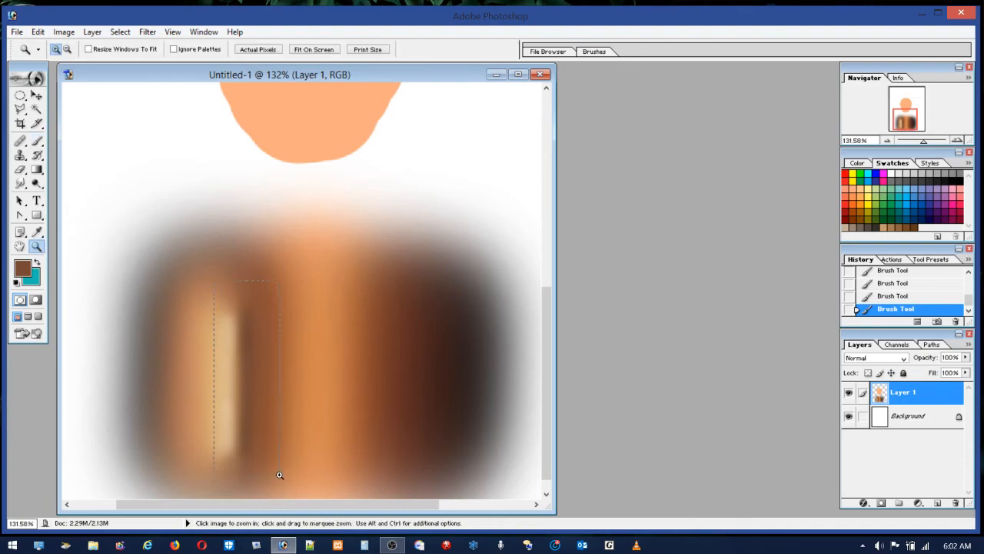
{"action": "left_click_drag", "start_coordinate": [279, 475], "coordinate": [280, 473]}
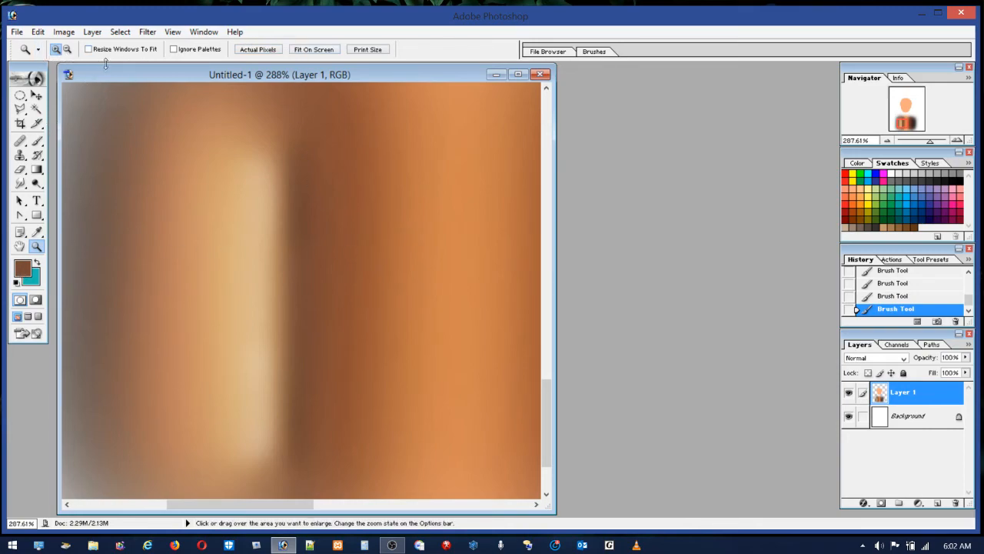
{"action": "left_click", "coordinate": [37, 141]}
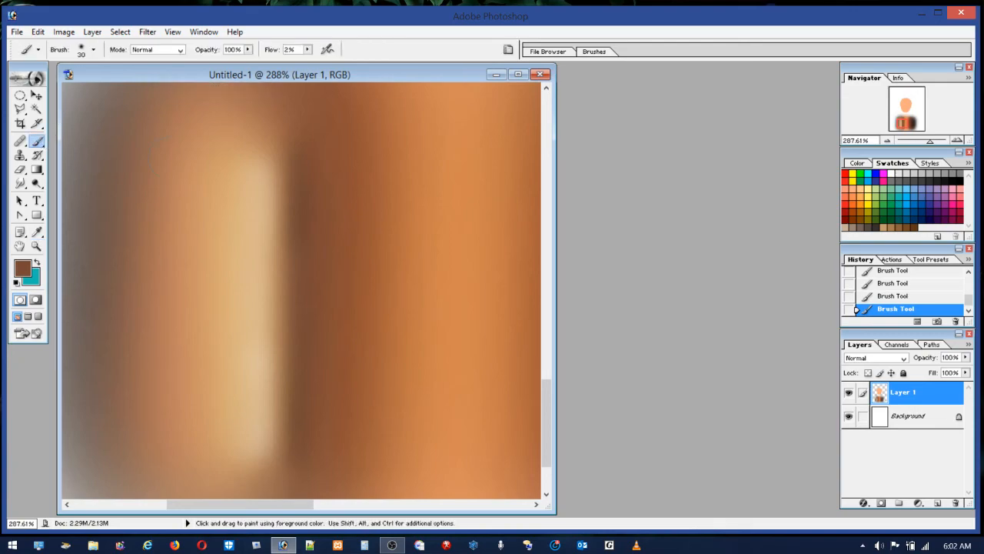
{"action": "left_click", "coordinate": [308, 50]}
{"action": "left_click", "coordinate": [317, 63]}
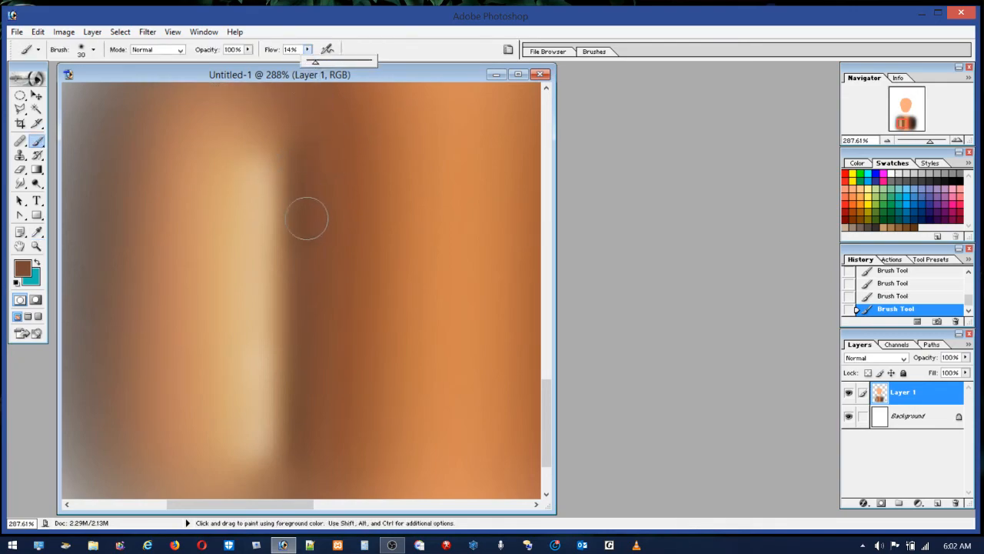
{"action": "left_click", "coordinate": [320, 161]}
{"action": "mouse_move", "coordinate": [320, 158]}
{"action": "left_mouse_down"}
{"action": "mouse_move", "coordinate": [307, 445]}
{"action": "mouse_move", "coordinate": [312, 311]}
{"action": "mouse_move", "coordinate": [296, 200]}
{"action": "mouse_move", "coordinate": [313, 160]}
{"action": "mouse_move", "coordinate": [317, 472]}
{"action": "left_mouse_up"}
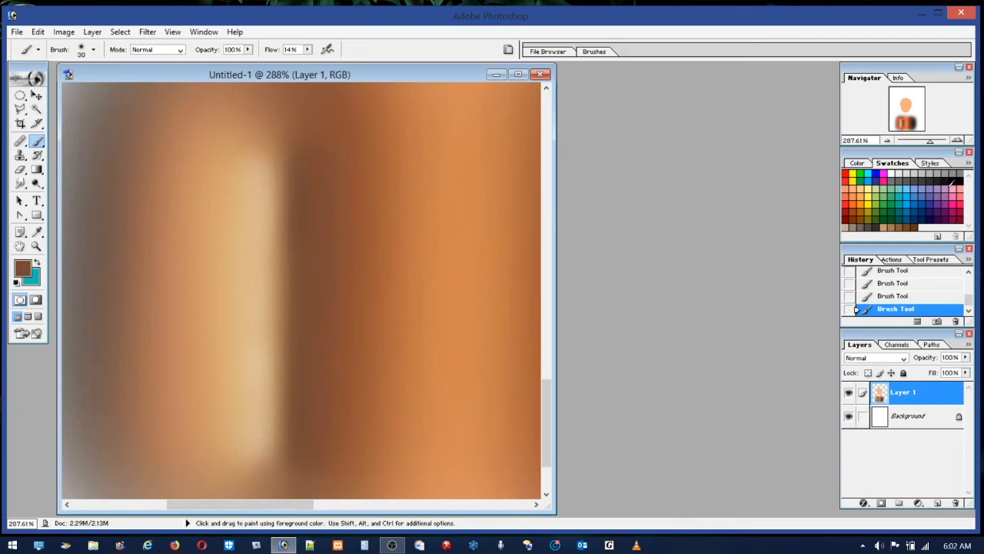
Step: Darken the border directly beside the highlight with black using a 16 px soft brush at 2% flow
{"action": "left_click", "coordinate": [957, 178]}
{"action": "left_click", "coordinate": [81, 51]}
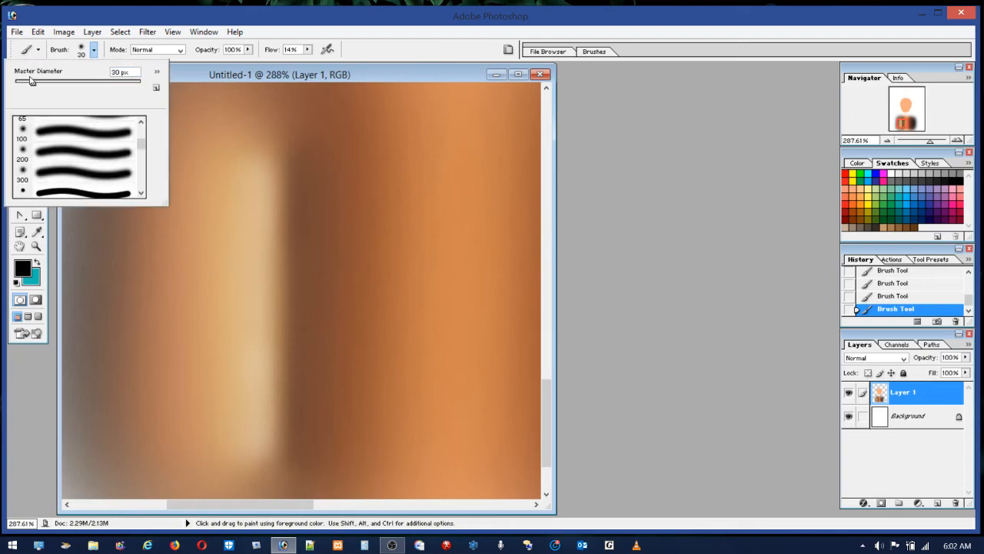
{"action": "left_click_drag", "start_coordinate": [25, 84], "coordinate": [23, 84]}
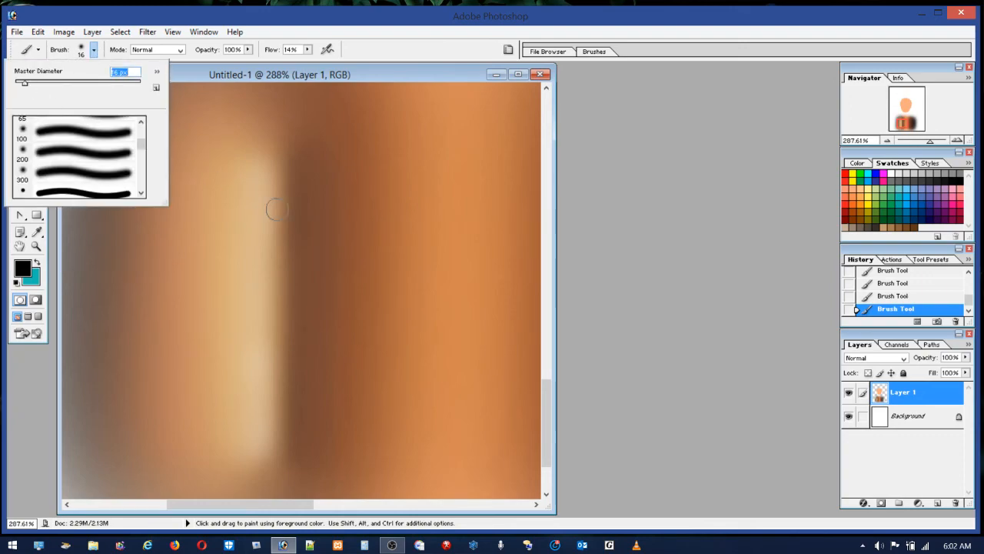
{"action": "left_click", "coordinate": [307, 51]}
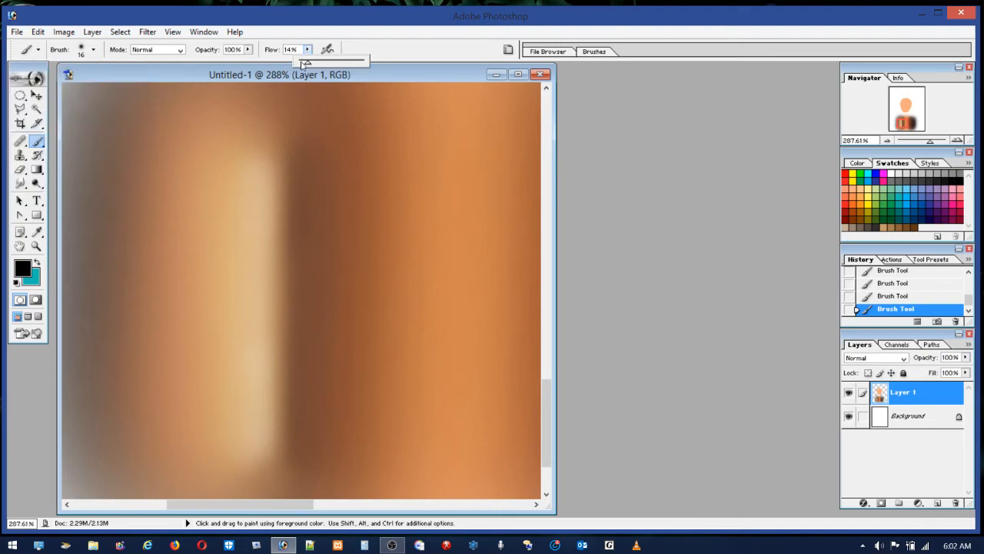
{"action": "left_click_drag", "start_coordinate": [301, 64], "coordinate": [299, 64]}
{"action": "left_click", "coordinate": [295, 171]}
{"action": "mouse_move", "coordinate": [294, 234]}
{"action": "left_mouse_down"}
{"action": "mouse_move", "coordinate": [288, 447]}
{"action": "mouse_move", "coordinate": [294, 233]}
{"action": "mouse_move", "coordinate": [283, 166]}
{"action": "mouse_move", "coordinate": [292, 199]}
{"action": "left_mouse_up"}
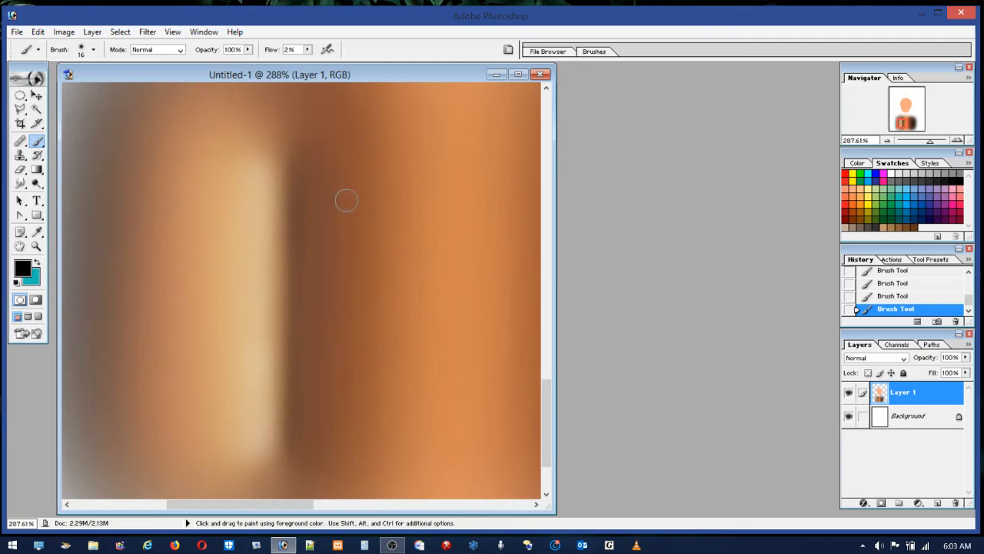
Step: Sample the dark brown next to the highlight and blend it over the dark border at 8% flow
{"action": "left_click", "coordinate": [307, 179], "text": "alt"}
{"action": "left_click", "coordinate": [307, 50]}
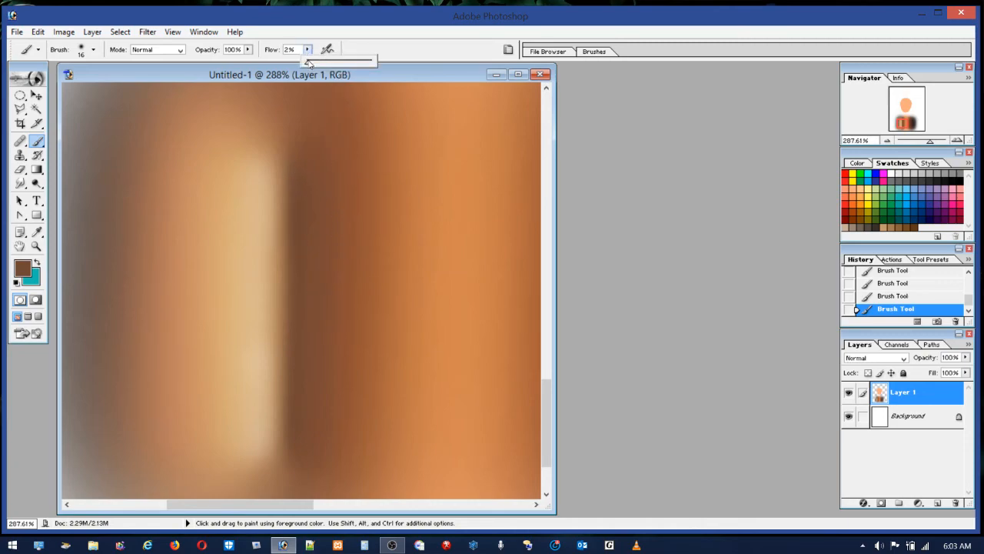
{"action": "left_click", "coordinate": [304, 187]}
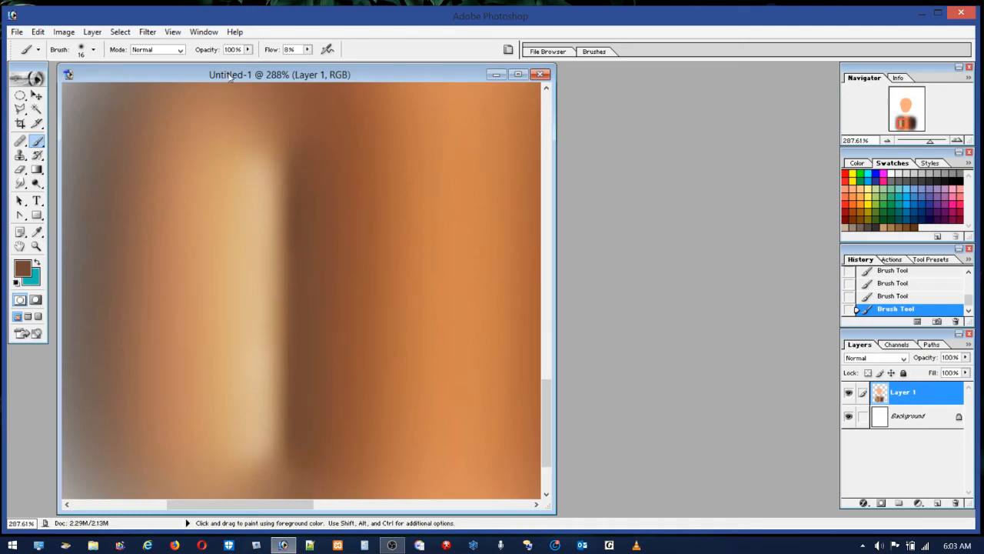
Step: Reduce the soft brush to 8 px and paint a fine black line along the highlight's right edge at 2% flow
{"action": "left_click", "coordinate": [81, 53]}
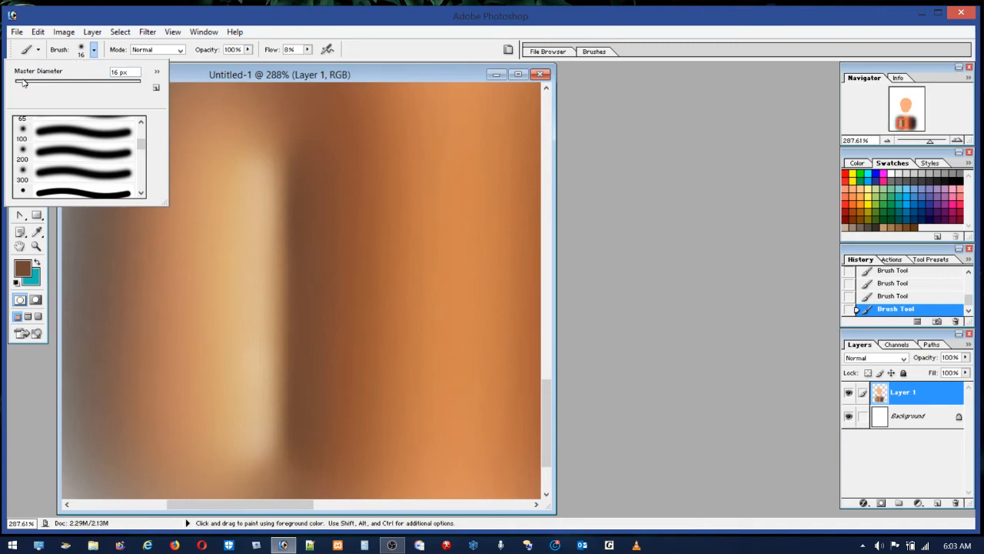
{"action": "left_click_drag", "start_coordinate": [21, 84], "coordinate": [19, 85]}
{"action": "left_click", "coordinate": [958, 174]}
{"action": "left_click", "coordinate": [307, 50]}
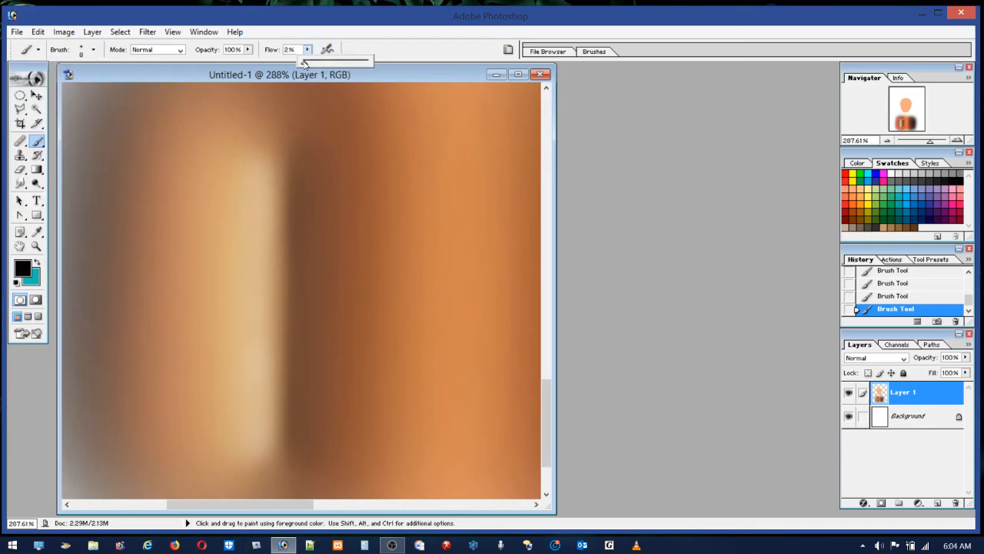
{"action": "left_click", "coordinate": [289, 182]}
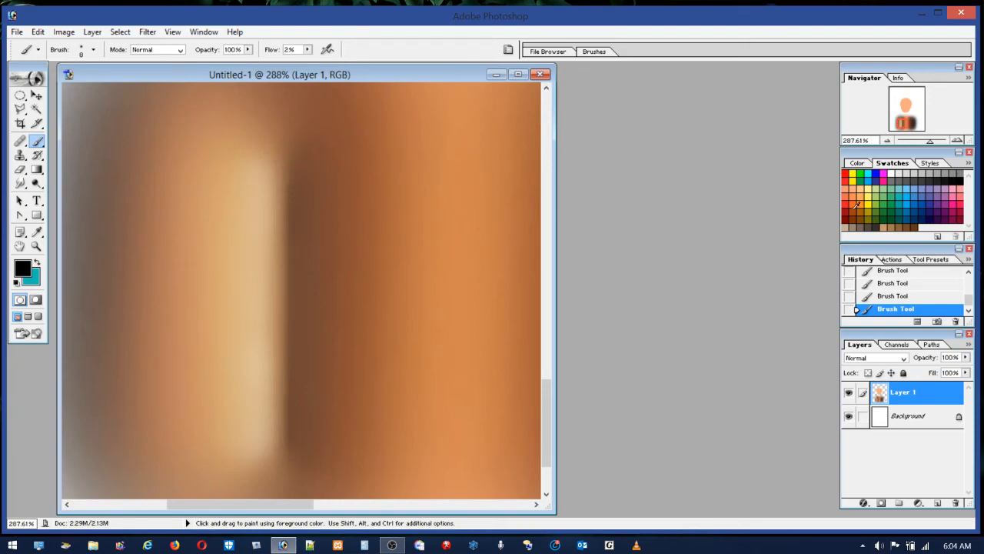
Step: Sample the light tan inside the highlight and paint it along the highlight's right side at 13% flow
{"action": "left_click", "coordinate": [892, 173]}
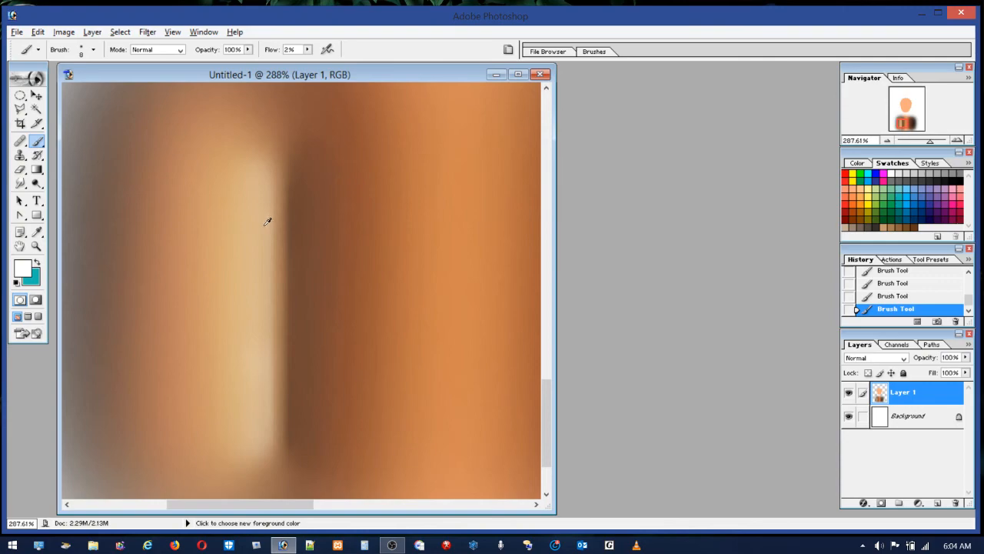
{"action": "left_click", "coordinate": [266, 225], "text": "alt"}
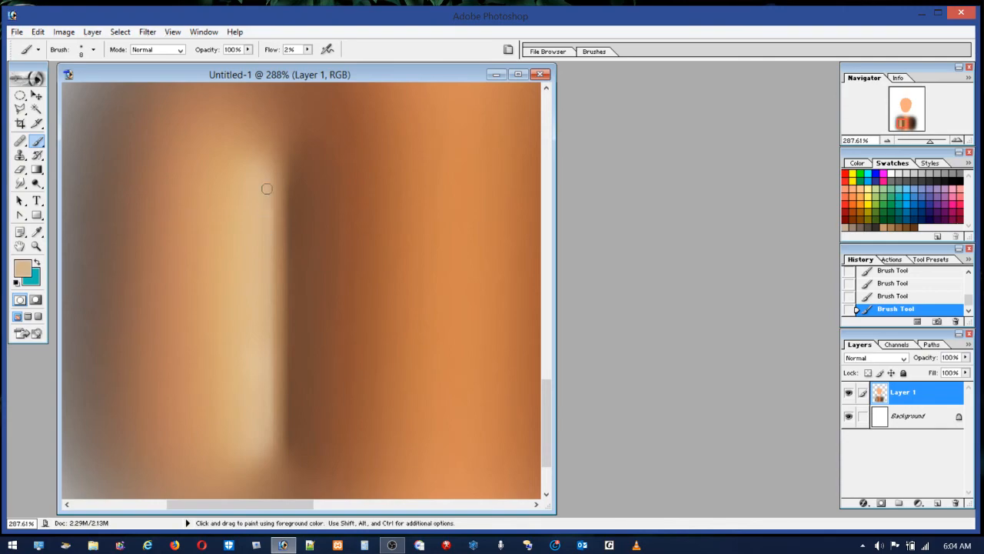
{"action": "left_click", "coordinate": [308, 50]}
{"action": "left_click", "coordinate": [314, 63]}
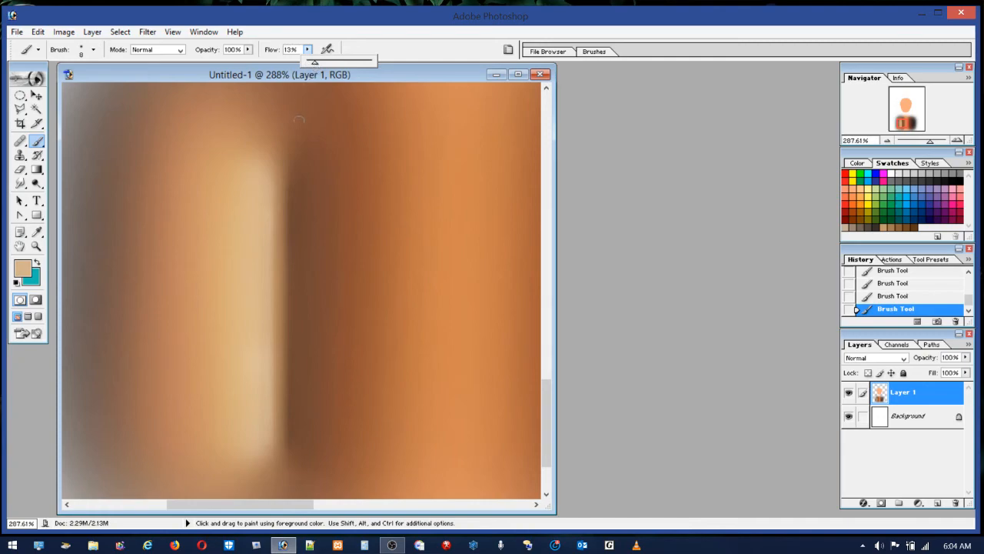
{"action": "left_click", "coordinate": [266, 186]}
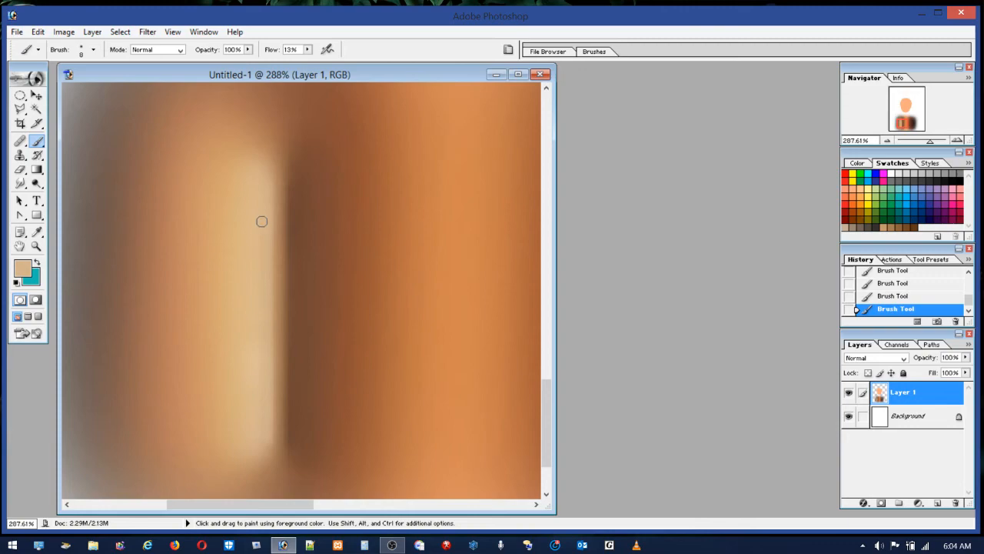
Step: Paint a thin white vertical streak just inside the highlight's right edge with the 8 px brush at 13% flow
{"action": "key", "text": "alt"}
{"action": "left_click", "coordinate": [271, 429], "text": "alt"}
{"action": "left_click", "coordinate": [891, 172]}
{"action": "left_click_drag", "start_coordinate": [264, 194], "coordinate": [267, 444]}
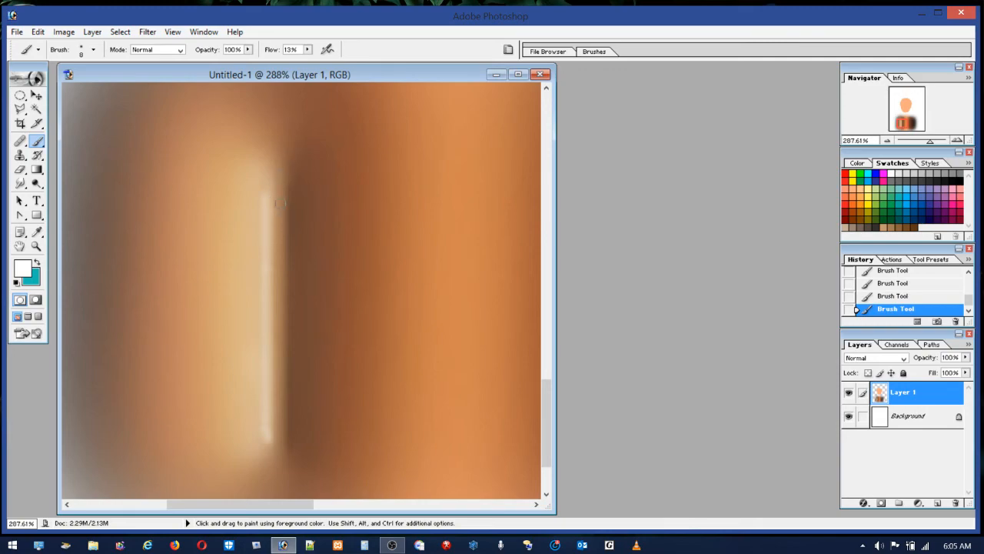
{"action": "key", "text": "alt"}
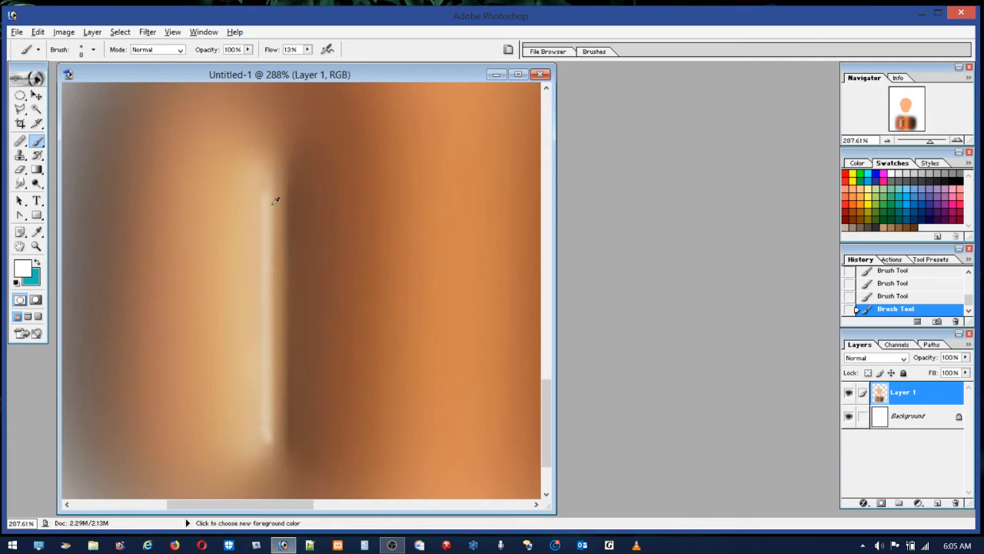
Step: Sample tan tones beside the white streak and paint them along the highlight's right edge with the 8 px brush at 13% flow
{"action": "left_click", "coordinate": [276, 198], "text": "alt"}
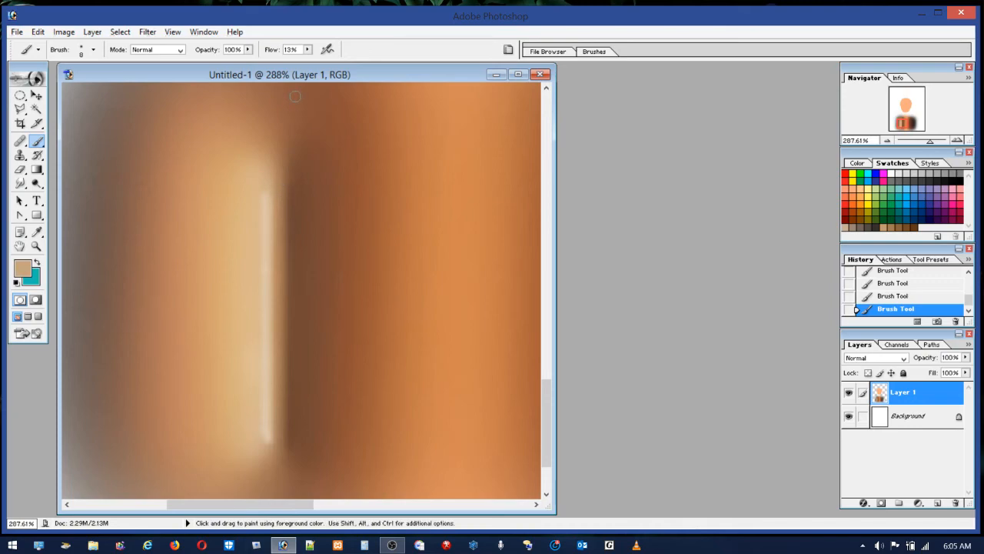
{"action": "left_click", "coordinate": [307, 49]}
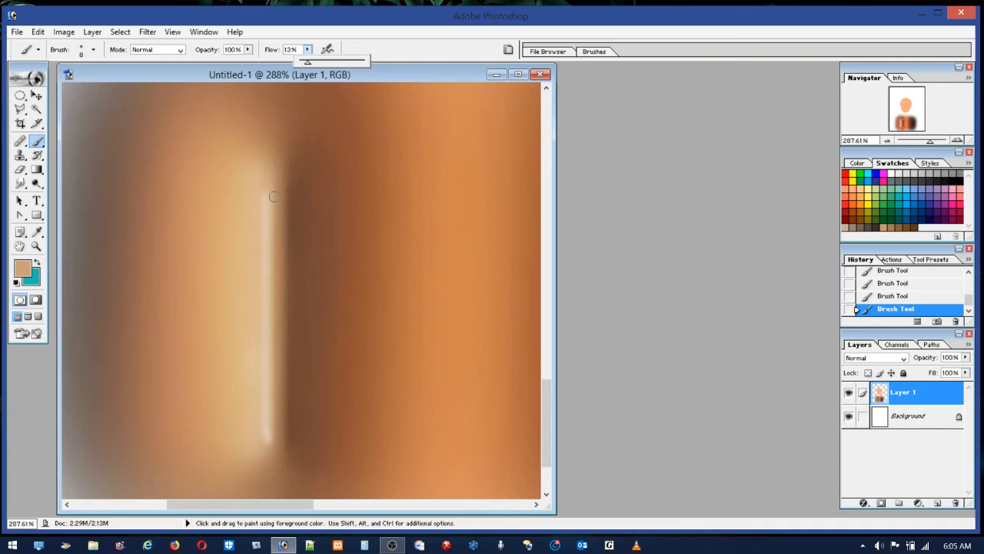
{"action": "left_click", "coordinate": [274, 192]}
{"action": "left_click_drag", "start_coordinate": [274, 193], "coordinate": [273, 368]}
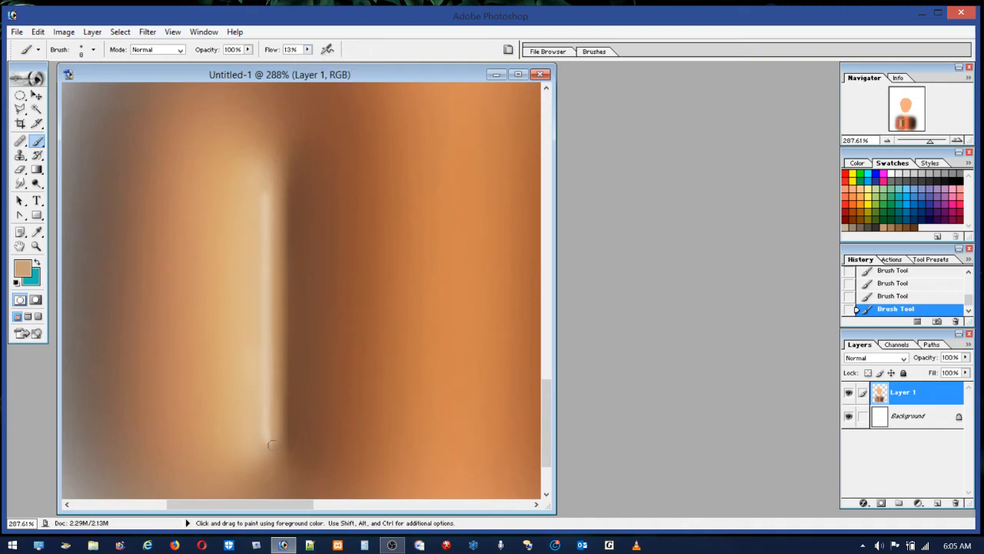
{"action": "left_click", "coordinate": [273, 233], "text": "alt"}
{"action": "left_click_drag", "start_coordinate": [273, 200], "coordinate": [271, 436]}
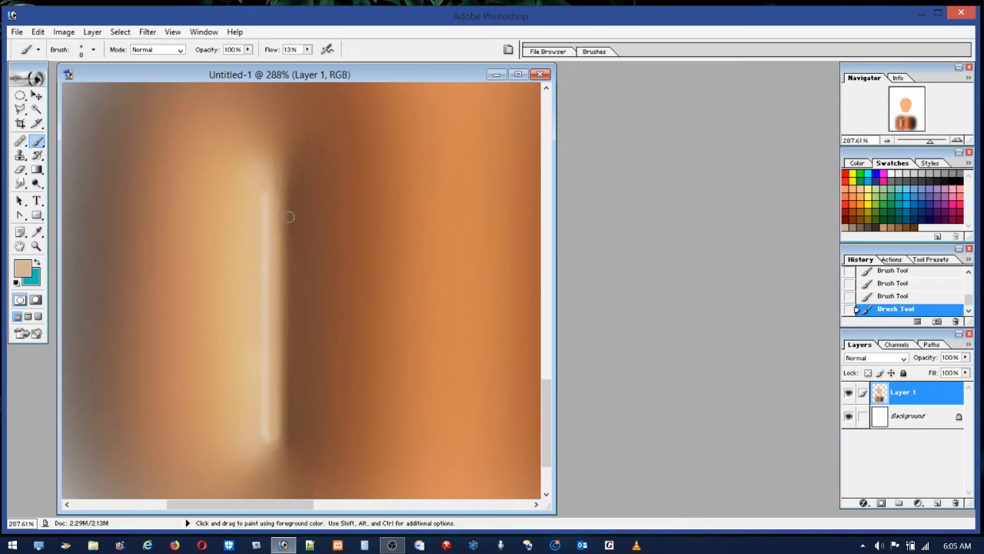
Step: Enlarge the soft brush to 20 px, sample the pale tan on the streak and blend it over the streak at 5% flow
{"action": "left_click", "coordinate": [93, 50]}
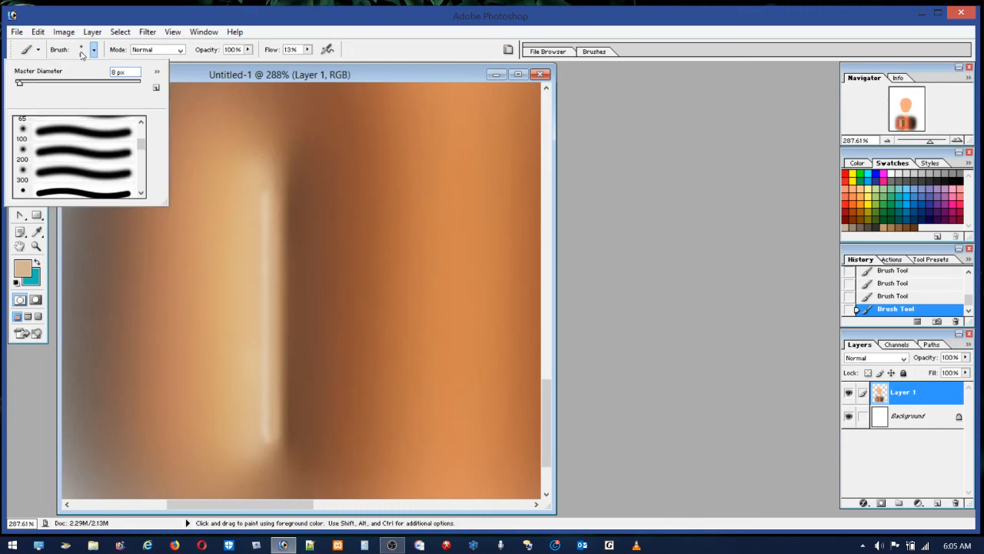
{"action": "left_click", "coordinate": [27, 83]}
{"action": "left_click", "coordinate": [306, 51]}
{"action": "left_click", "coordinate": [306, 51]}
{"action": "left_click_drag", "start_coordinate": [306, 60], "coordinate": [302, 62]}
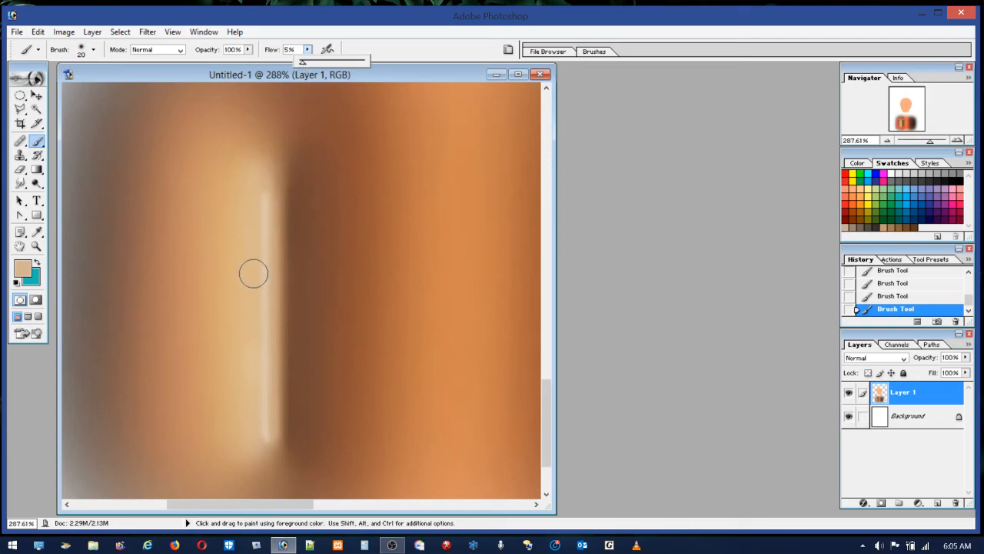
{"action": "left_click", "coordinate": [267, 299], "text": "alt"}
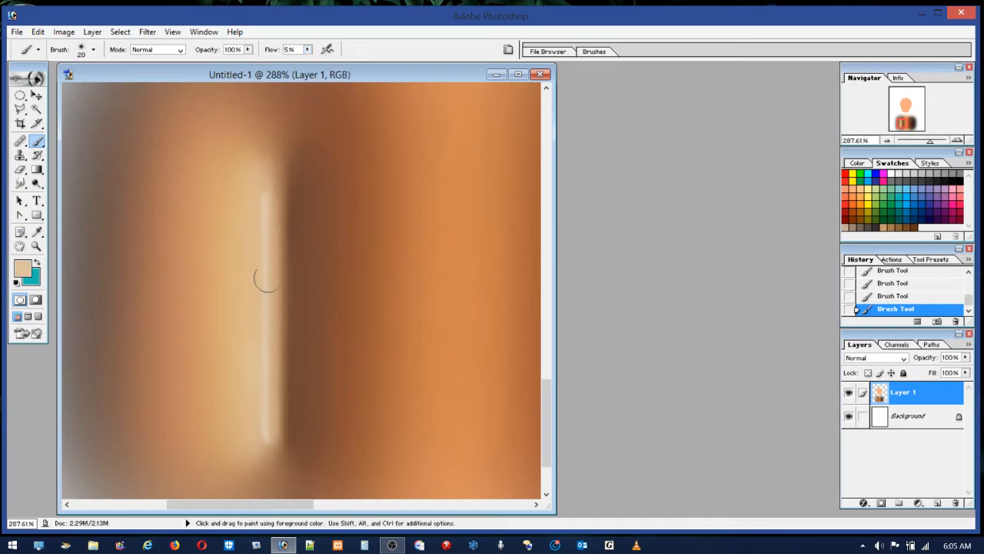
{"action": "left_click_drag", "start_coordinate": [264, 185], "coordinate": [260, 349]}
{"action": "mouse_move", "coordinate": [260, 438]}
{"action": "left_mouse_down"}
{"action": "mouse_move", "coordinate": [276, 203]}
{"action": "mouse_move", "coordinate": [276, 303]}
{"action": "mouse_move", "coordinate": [266, 423]}
{"action": "mouse_move", "coordinate": [262, 209]}
{"action": "mouse_move", "coordinate": [265, 434]}
{"action": "mouse_move", "coordinate": [264, 189]}
{"action": "mouse_move", "coordinate": [267, 465]}
{"action": "mouse_move", "coordinate": [283, 212]}
{"action": "mouse_move", "coordinate": [256, 272]}
{"action": "mouse_move", "coordinate": [277, 204]}
{"action": "mouse_move", "coordinate": [271, 190]}
{"action": "mouse_move", "coordinate": [258, 451]}
{"action": "mouse_move", "coordinate": [261, 210]}
{"action": "mouse_move", "coordinate": [267, 427]}
{"action": "left_mouse_up"}
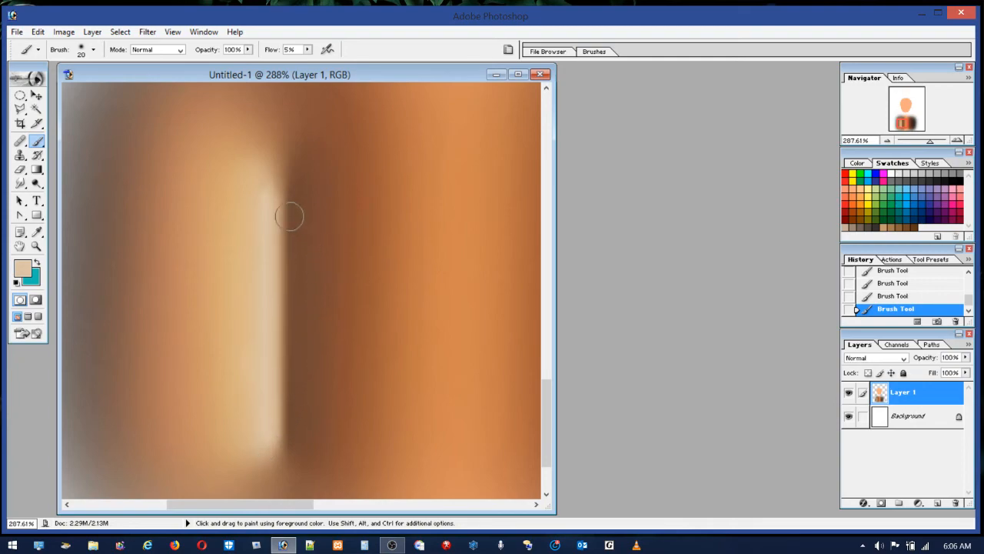
Step: Paint a fine black line along the highlight's right edge with a 7 px brush at 3% flow and soften it with the adjacent dark brown
{"action": "left_click", "coordinate": [82, 55]}
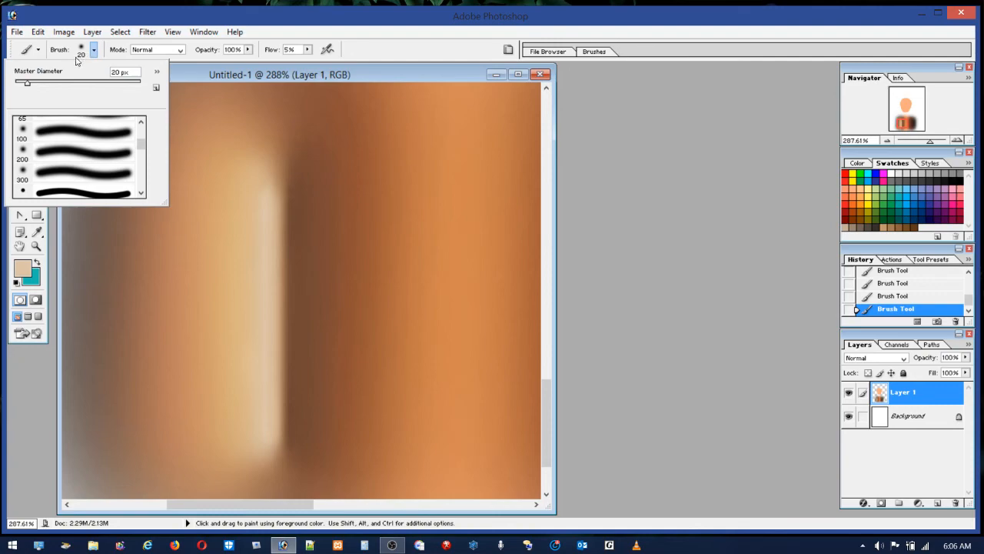
{"action": "left_click_drag", "start_coordinate": [21, 83], "coordinate": [16, 84]}
{"action": "left_click_drag", "start_coordinate": [23, 84], "coordinate": [22, 85]}
{"action": "left_click", "coordinate": [306, 50]}
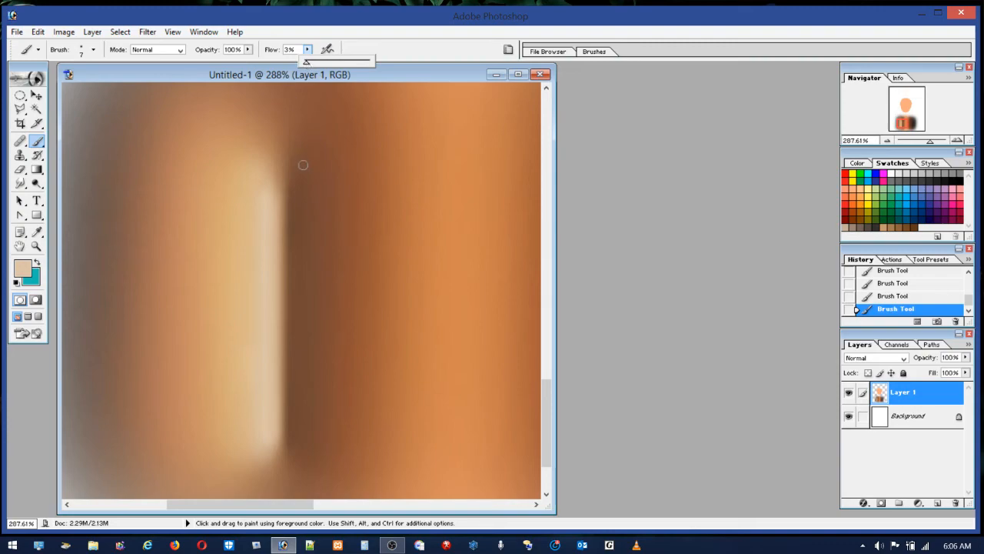
{"action": "left_click", "coordinate": [289, 193]}
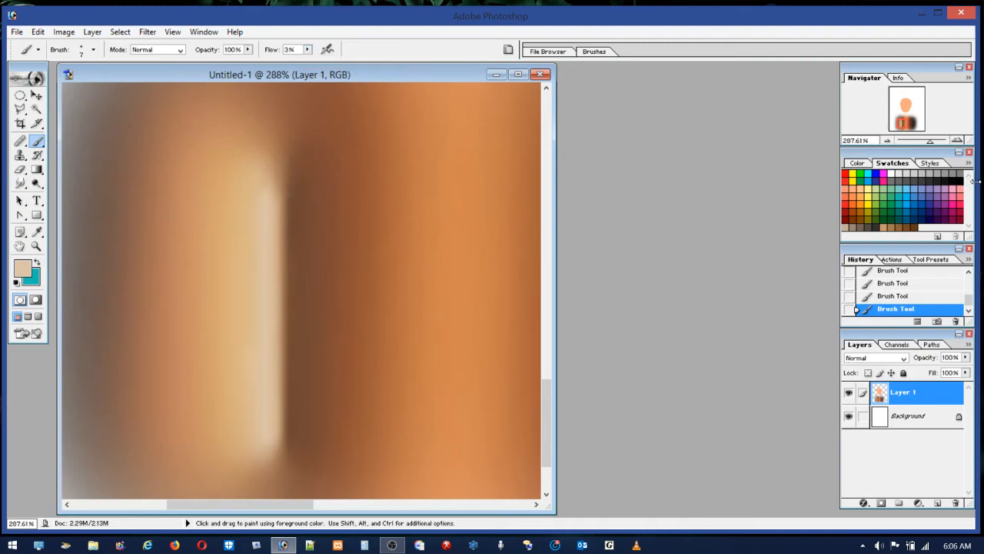
{"action": "left_click", "coordinate": [958, 181]}
{"action": "key", "text": "shift"}
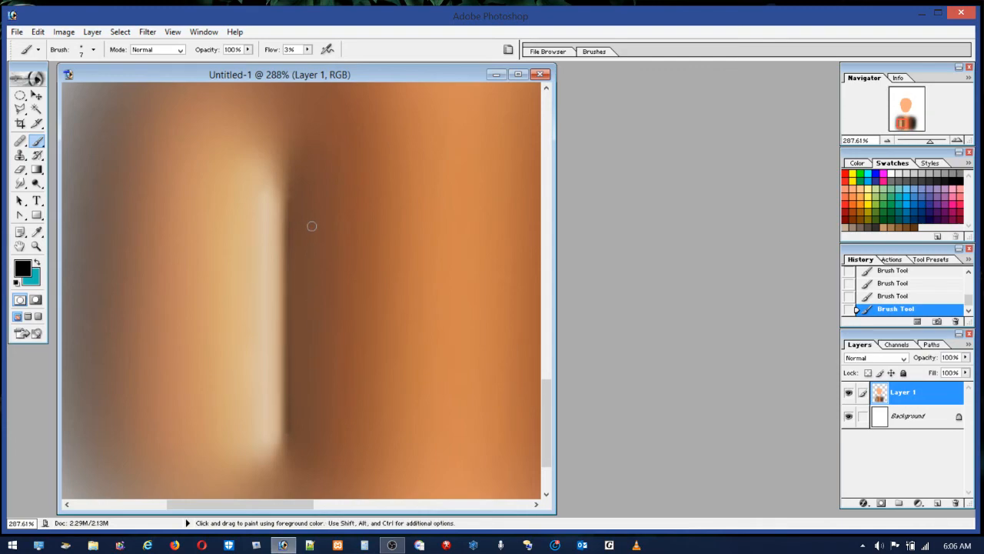
{"action": "key", "text": "alt"}
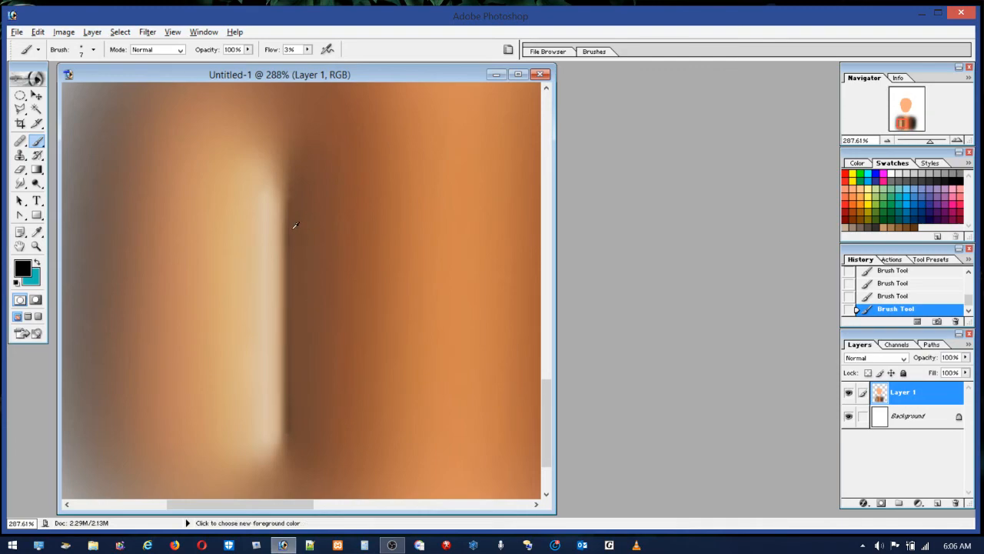
{"action": "left_click", "coordinate": [293, 225], "text": "alt"}
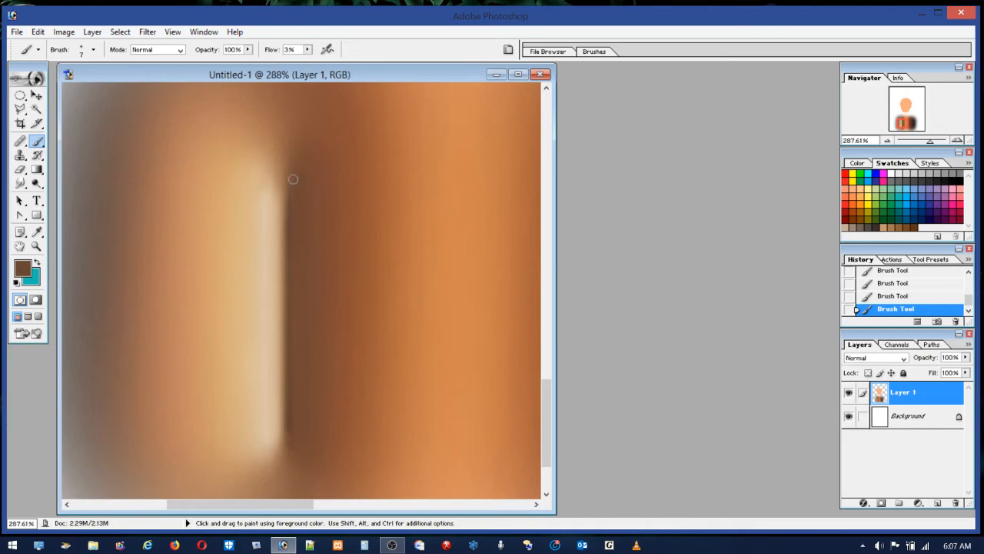
Step: Reduce the brush to 4 px and deepen the dark line beside the highlight with black at 3% flow
{"action": "left_click", "coordinate": [963, 176]}
{"action": "left_click", "coordinate": [93, 49]}
{"action": "left_click_drag", "start_coordinate": [17, 81], "coordinate": [17, 82]}
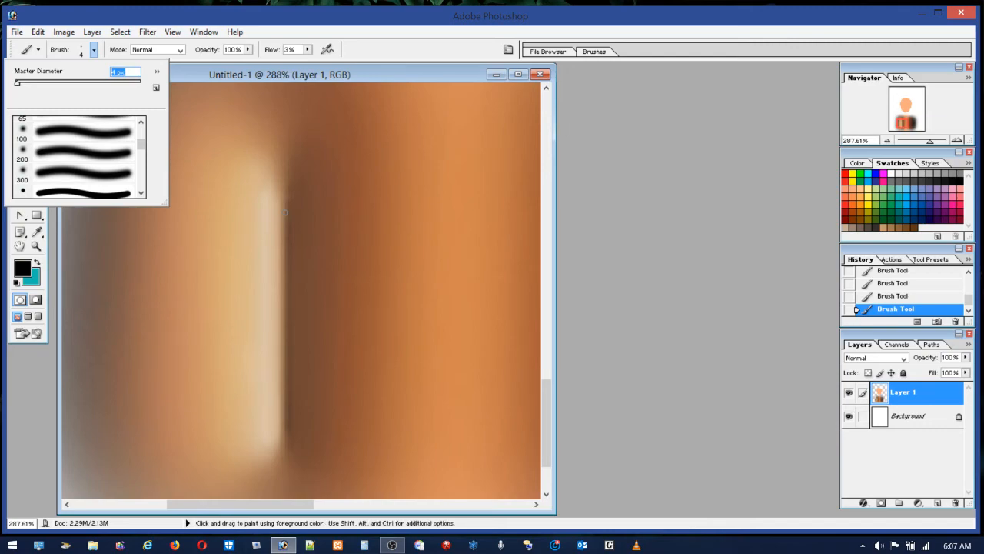
{"action": "key", "text": "Return"}
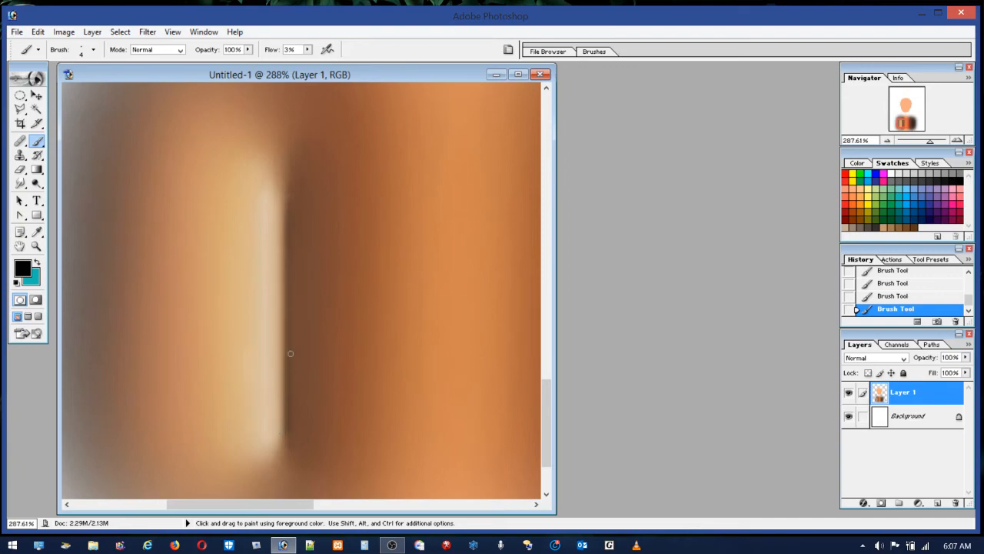
{"action": "left_click_drag", "start_coordinate": [289, 226], "coordinate": [289, 305]}
Step: Add a new layer above Layer 1 and enlarge the soft brush to 93 px
{"action": "left_click", "coordinate": [91, 50]}
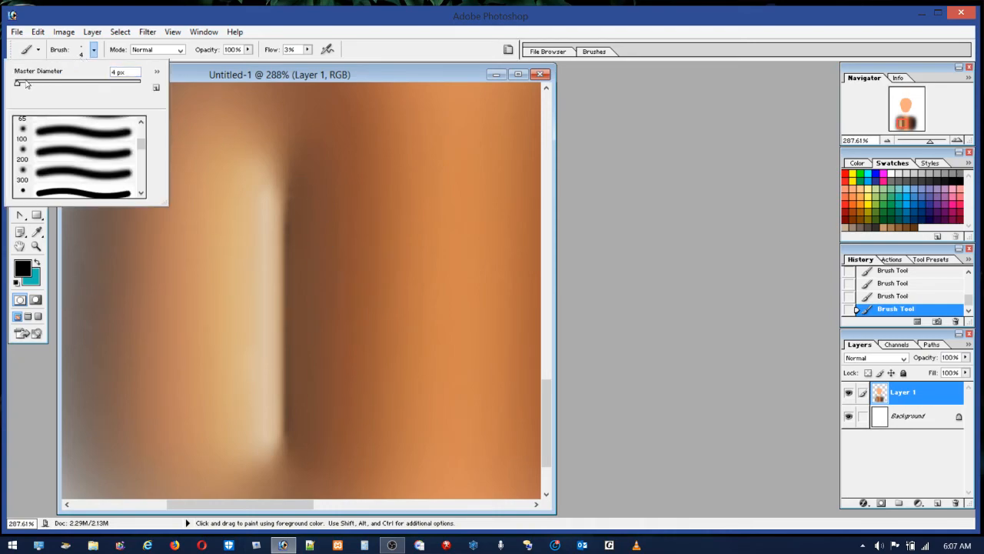
{"action": "left_click", "coordinate": [73, 82]}
{"action": "left_click_drag", "start_coordinate": [52, 84], "coordinate": [51, 83]}
{"action": "left_click", "coordinate": [939, 505]}
{"action": "left_click", "coordinate": [939, 505]}
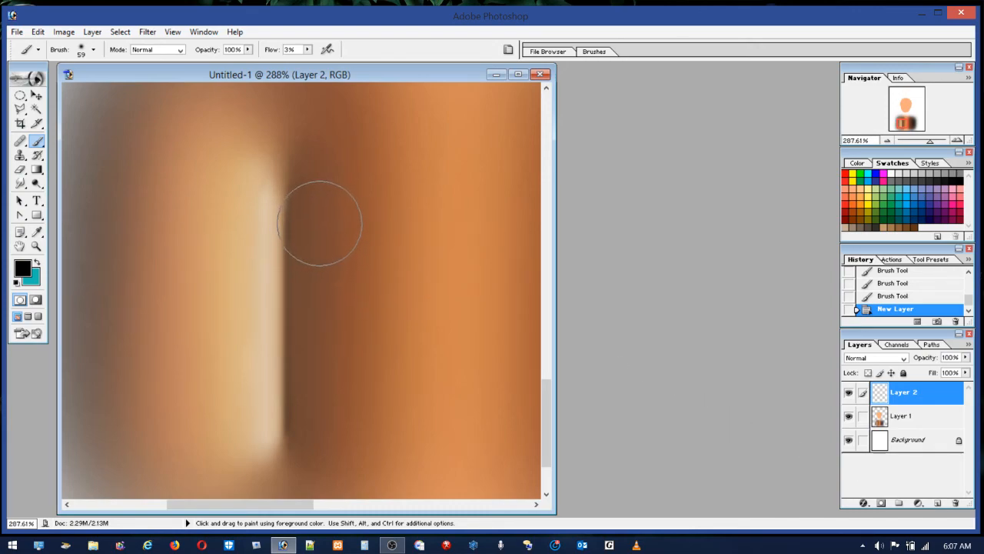
{"action": "left_click", "coordinate": [87, 53]}
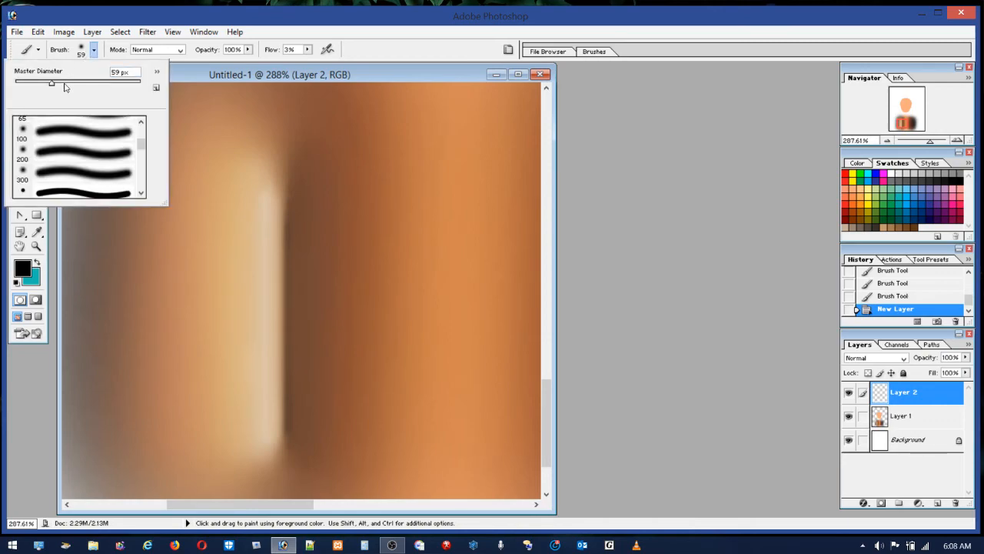
{"action": "left_click_drag", "start_coordinate": [64, 86], "coordinate": [65, 86]}
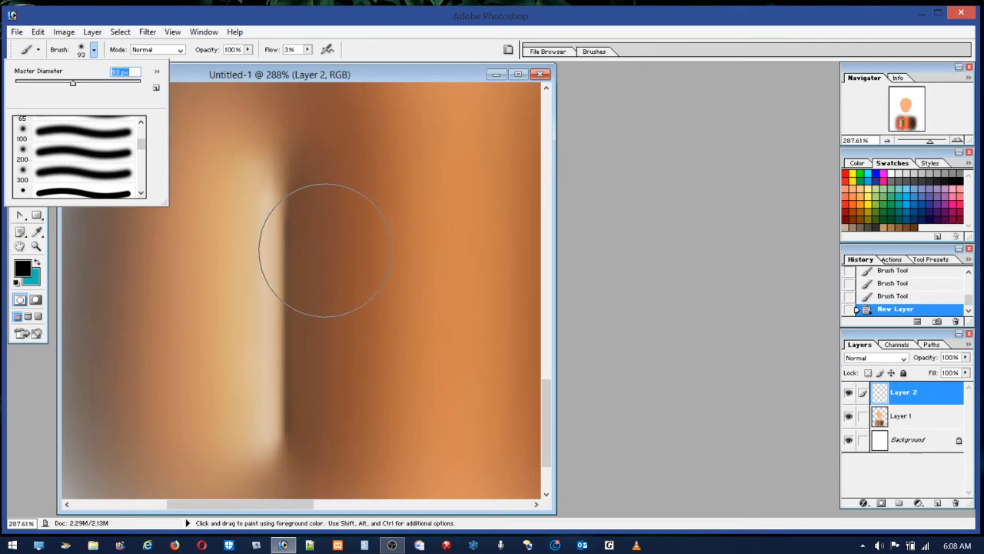
{"action": "key", "text": "Return"}
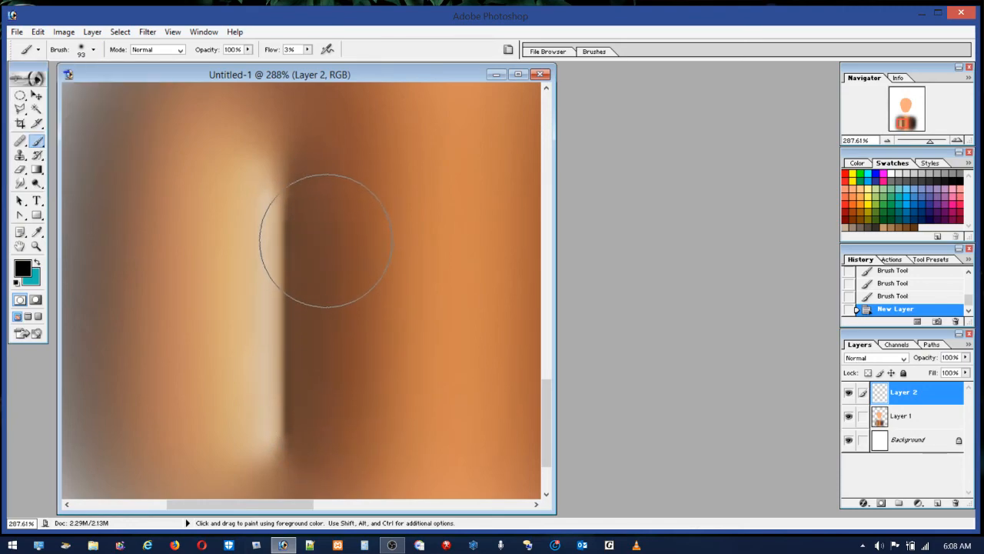
Step: Build up a broad soft shadow right of the highlight on Layer 2 with black and rust-brown strokes at 3% flow
{"action": "mouse_move", "coordinate": [333, 212]}
{"action": "left_mouse_down"}
{"action": "mouse_move", "coordinate": [376, 267]}
{"action": "mouse_move", "coordinate": [391, 353]}
{"action": "mouse_move", "coordinate": [382, 406]}
{"action": "mouse_move", "coordinate": [398, 303]}
{"action": "mouse_move", "coordinate": [356, 202]}
{"action": "left_mouse_up"}
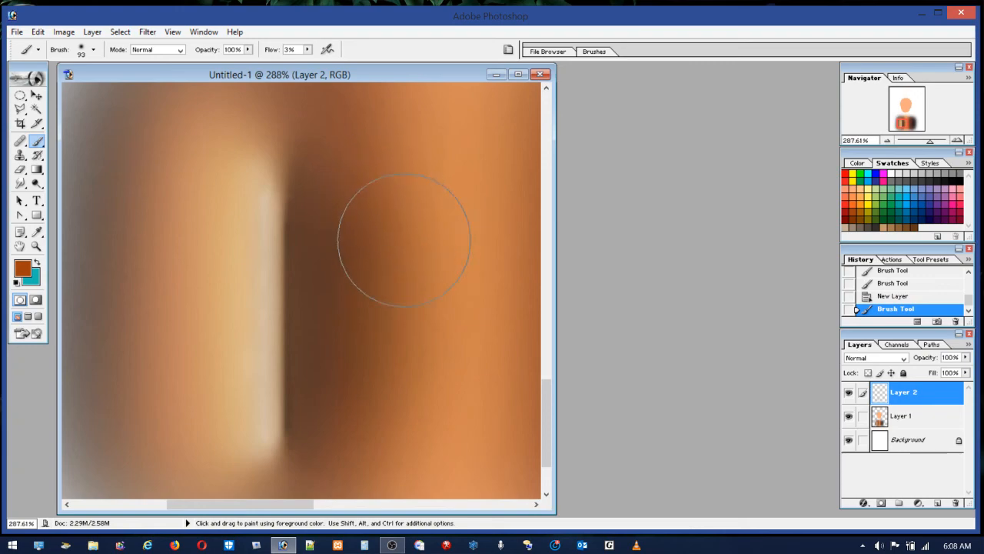
{"action": "left_click_drag", "start_coordinate": [395, 209], "coordinate": [384, 202]}
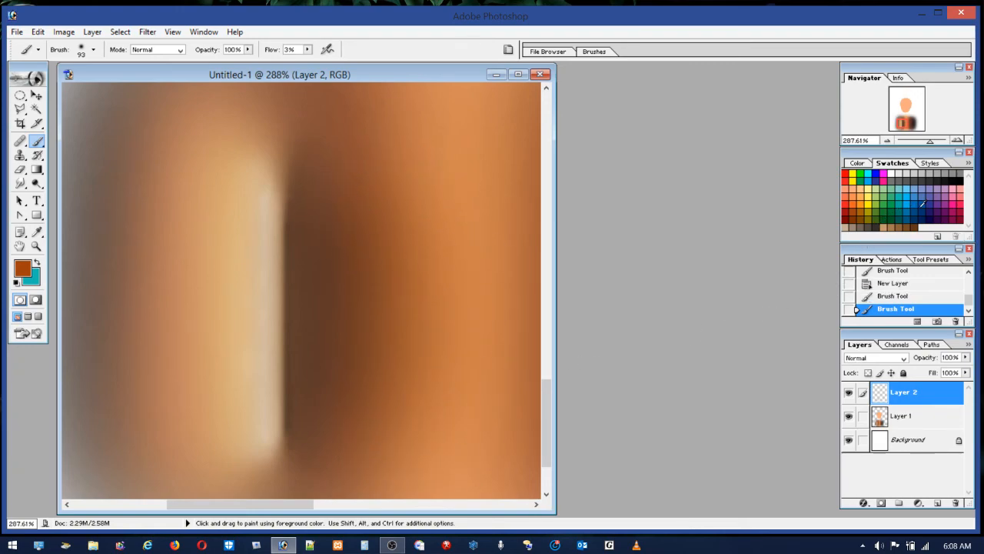
{"action": "left_click", "coordinate": [959, 179]}
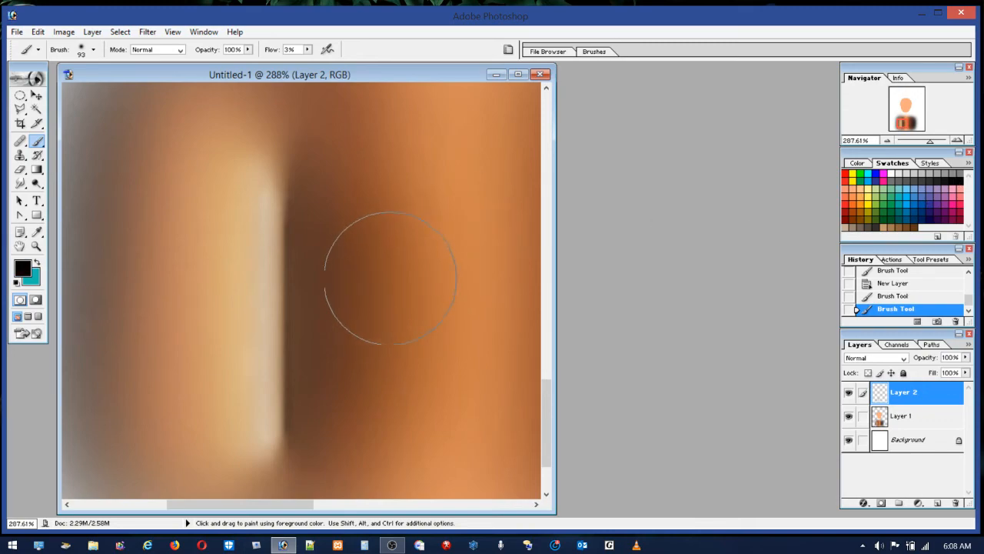
{"action": "mouse_move", "coordinate": [301, 262]}
{"action": "left_mouse_down"}
{"action": "mouse_move", "coordinate": [296, 450]}
{"action": "mouse_move", "coordinate": [322, 330]}
{"action": "mouse_move", "coordinate": [305, 266]}
{"action": "mouse_move", "coordinate": [312, 388]}
{"action": "left_mouse_up"}
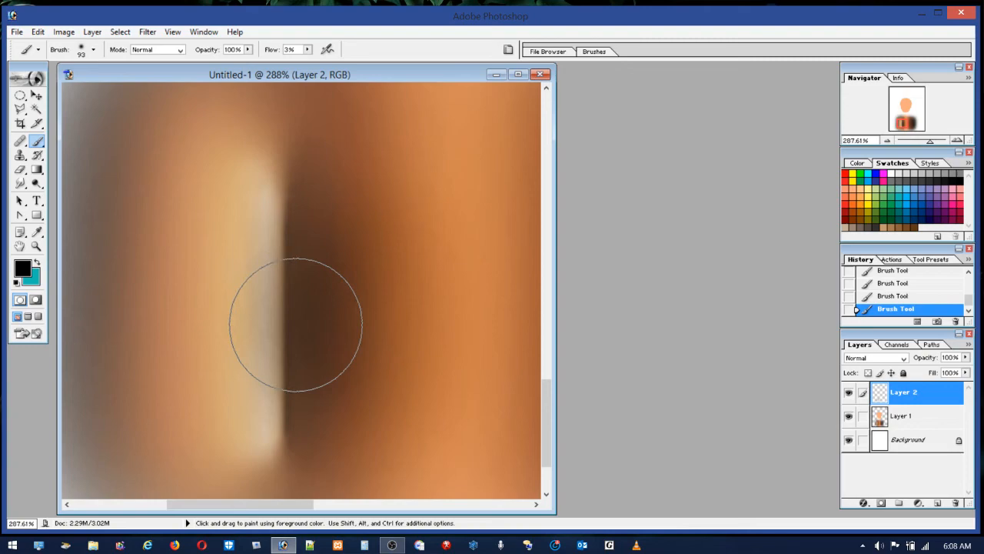
{"action": "mouse_move", "coordinate": [288, 304]}
{"action": "left_mouse_down"}
{"action": "mouse_move", "coordinate": [318, 429]}
{"action": "mouse_move", "coordinate": [307, 417]}
{"action": "mouse_move", "coordinate": [318, 274]}
{"action": "mouse_move", "coordinate": [290, 395]}
{"action": "mouse_move", "coordinate": [481, 323]}
{"action": "left_mouse_up"}
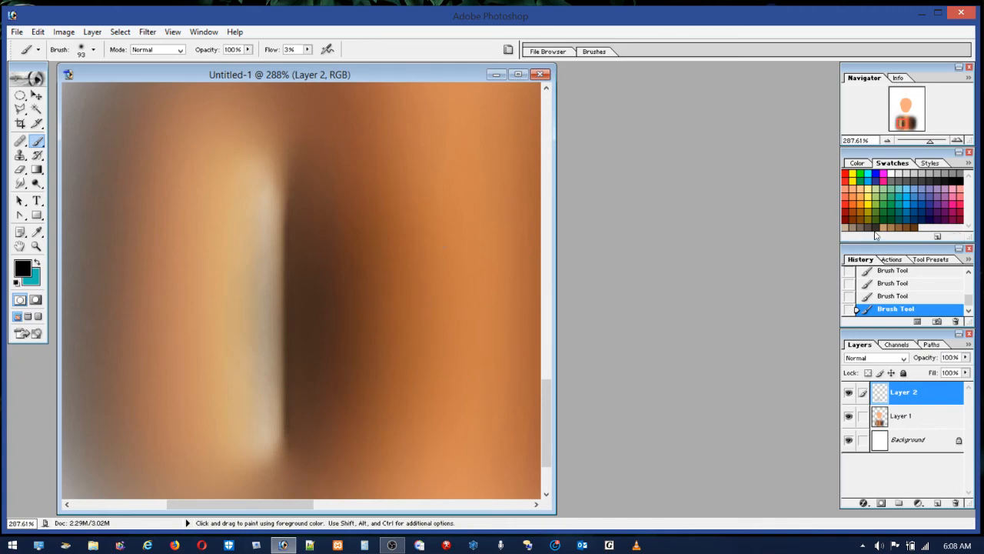
Step: Pick a dark brown swatch and blend it over the right part of the black shadow at 3% flow
{"action": "left_click", "coordinate": [851, 219]}
{"action": "mouse_move", "coordinate": [343, 320]}
{"action": "left_mouse_down"}
{"action": "mouse_move", "coordinate": [335, 265]}
{"action": "mouse_move", "coordinate": [342, 384]}
{"action": "mouse_move", "coordinate": [334, 224]}
{"action": "mouse_move", "coordinate": [354, 272]}
{"action": "mouse_move", "coordinate": [341, 399]}
{"action": "mouse_move", "coordinate": [353, 449]}
{"action": "left_mouse_up"}
{"action": "left_click_drag", "start_coordinate": [354, 253], "coordinate": [351, 332]}
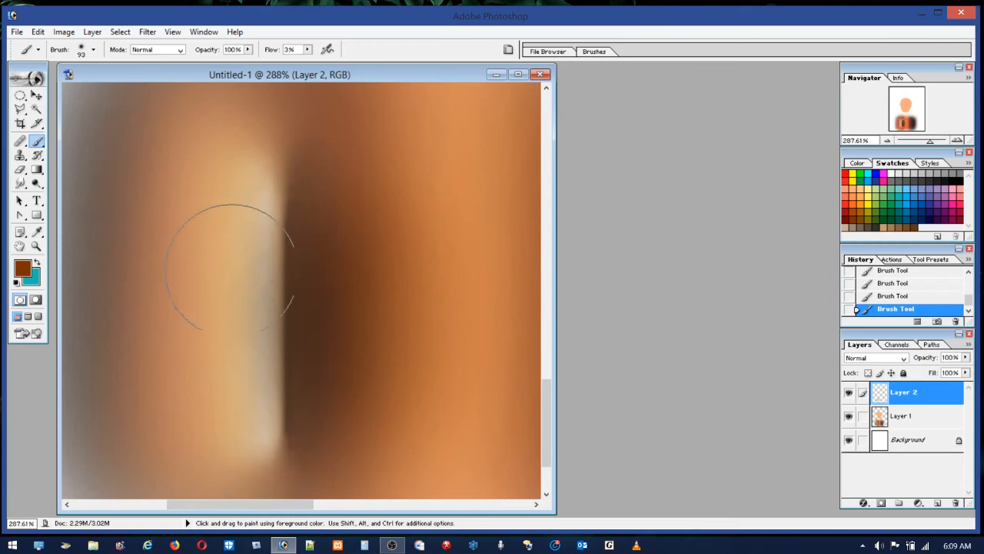
Step: Erase the shadow spilling over the highlight's right side on Layer 2 with the 8 px Eraser at 100% flow, redoing the first stroke
{"action": "left_click", "coordinate": [20, 170]}
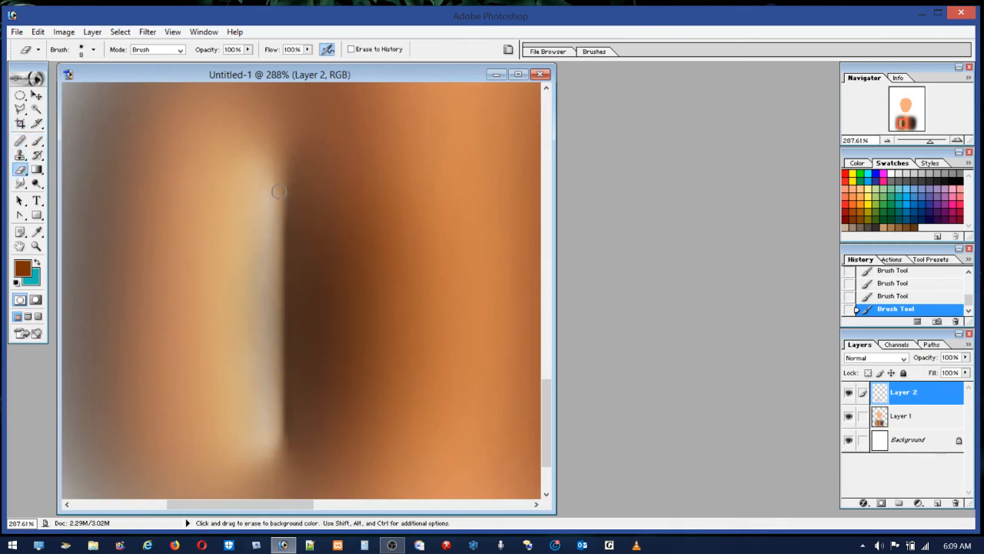
{"action": "mouse_move", "coordinate": [278, 191]}
{"action": "left_mouse_down"}
{"action": "mouse_move", "coordinate": [279, 340]}
{"action": "mouse_move", "coordinate": [260, 441]}
{"action": "left_mouse_up"}
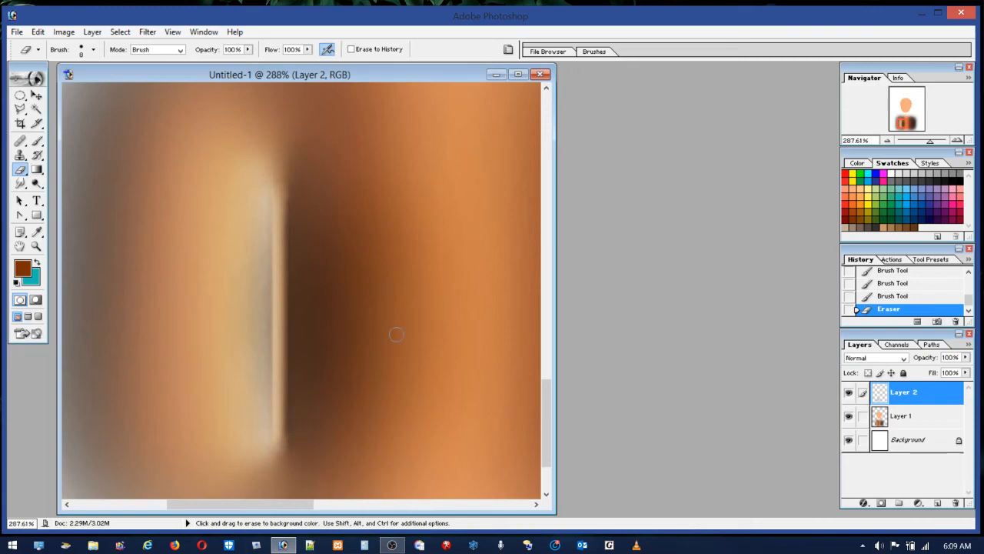
{"action": "left_click", "coordinate": [38, 31]}
{"action": "left_click", "coordinate": [31, 48]}
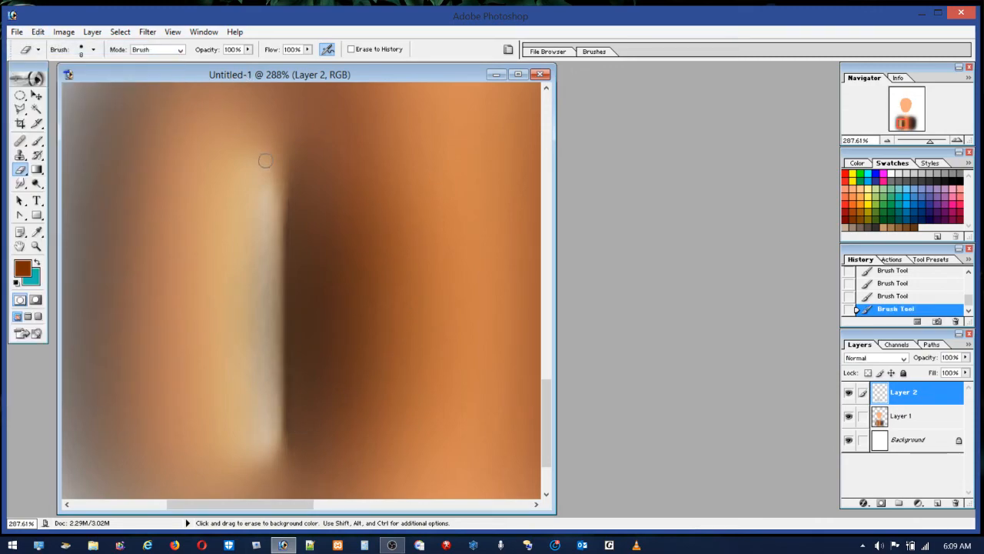
{"action": "left_click_drag", "start_coordinate": [275, 178], "coordinate": [247, 460]}
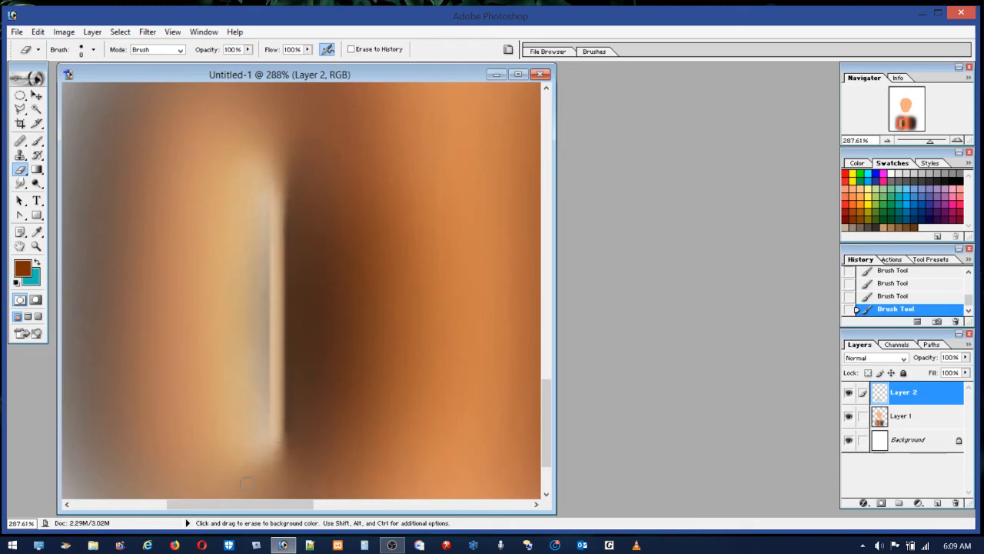
{"action": "mouse_move", "coordinate": [260, 127]}
{"action": "left_mouse_down"}
{"action": "mouse_move", "coordinate": [262, 277]}
{"action": "mouse_move", "coordinate": [246, 436]}
{"action": "left_mouse_up"}
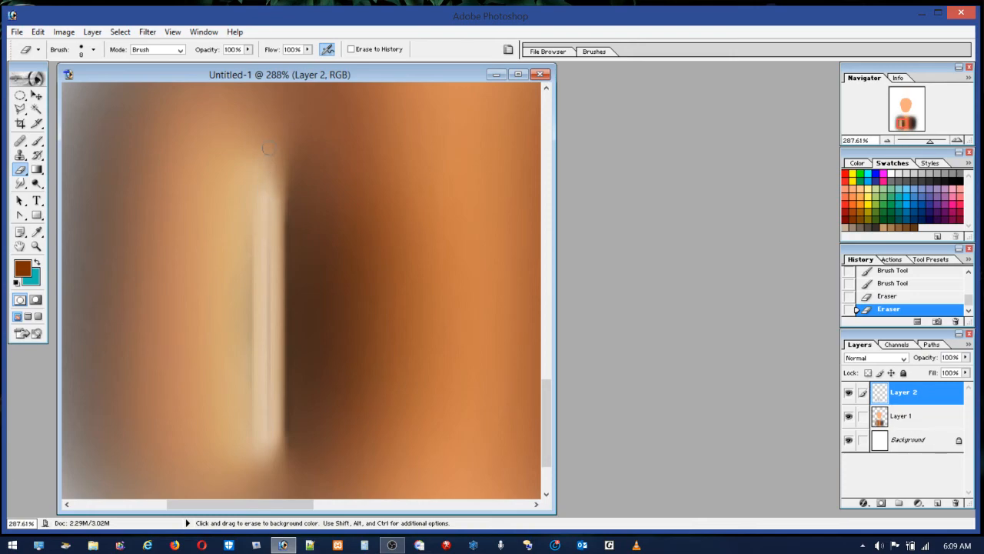
{"action": "left_click_drag", "start_coordinate": [272, 263], "coordinate": [266, 406]}
{"action": "left_click_drag", "start_coordinate": [265, 468], "coordinate": [264, 451]}
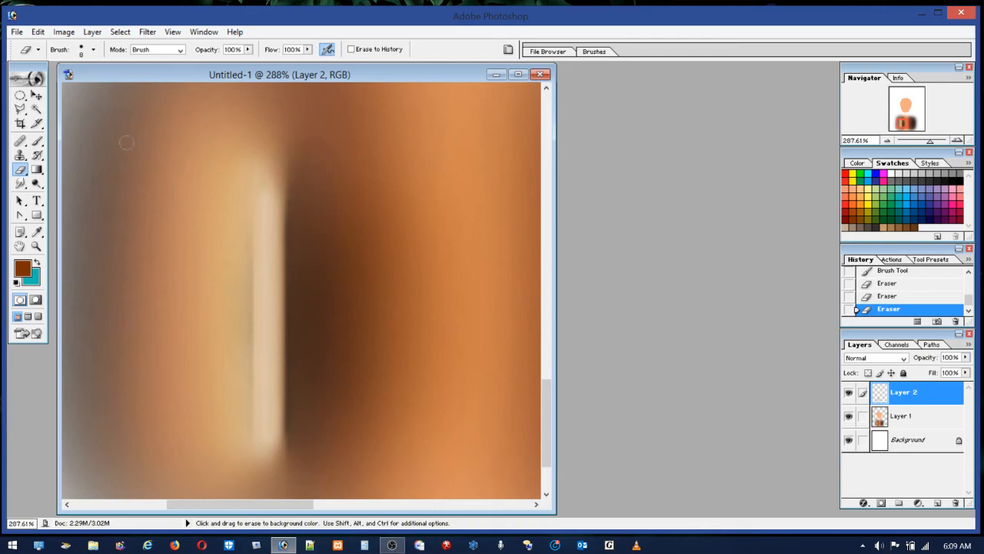
Step: Enlarge the Eraser to 45 px and erase the shadow spilling over the highlight's left side on Layer 2
{"action": "left_click", "coordinate": [81, 52]}
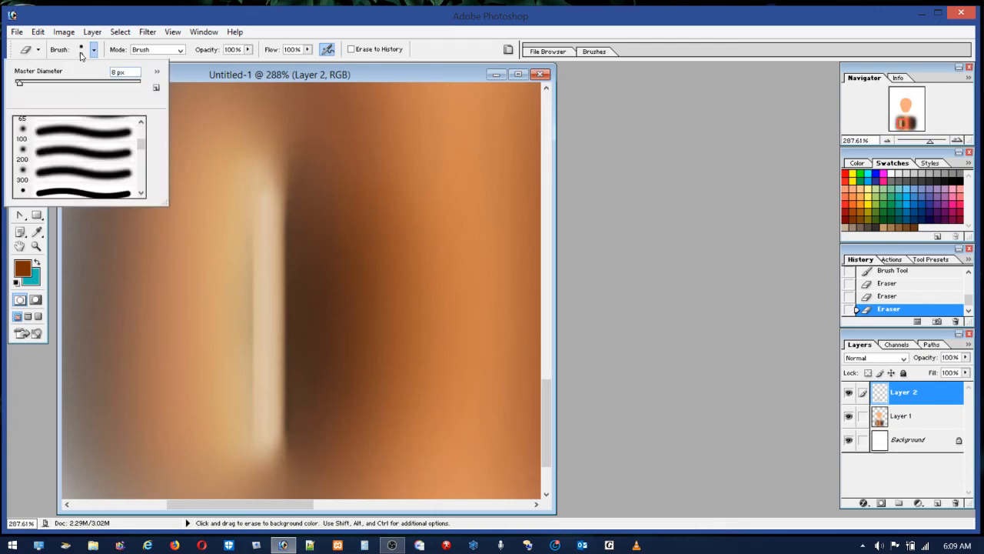
{"action": "left_click", "coordinate": [44, 83]}
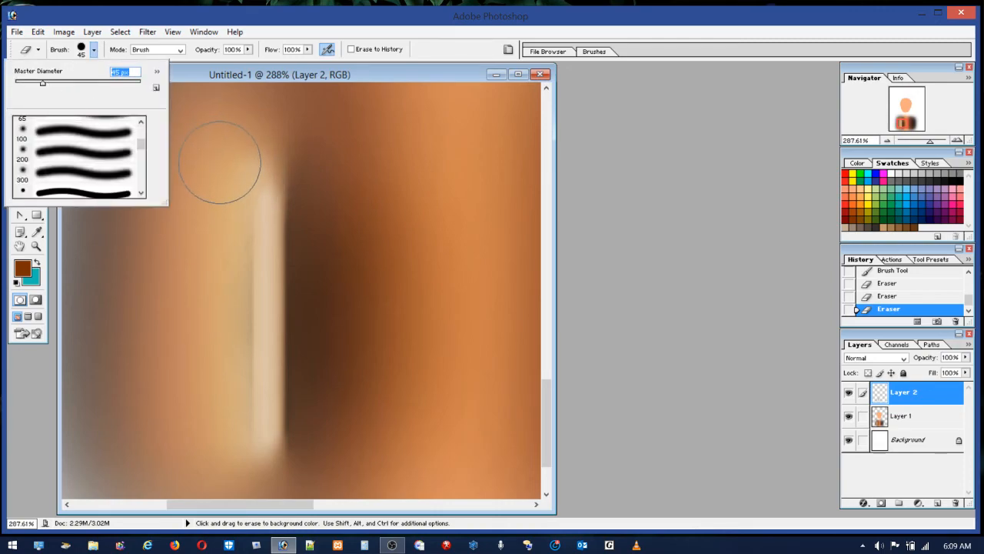
{"action": "left_click", "coordinate": [221, 170]}
{"action": "mouse_move", "coordinate": [223, 175]}
{"action": "left_mouse_down"}
{"action": "mouse_move", "coordinate": [216, 471]}
{"action": "mouse_move", "coordinate": [229, 165]}
{"action": "mouse_move", "coordinate": [217, 333]}
{"action": "mouse_move", "coordinate": [227, 449]}
{"action": "left_mouse_up"}
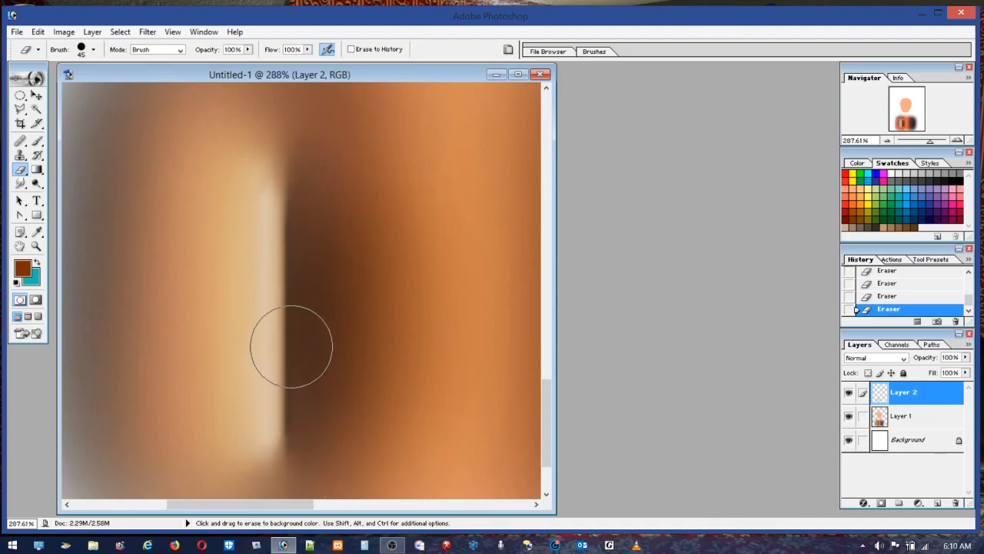
Step: Make a circular selection between the peach oval and the shaded block's upper right corner, and fill it with the brown foreground colour at 100% opacity
{"action": "left_click", "coordinate": [36, 247]}
{"action": "double_click", "coordinate": [36, 247]}
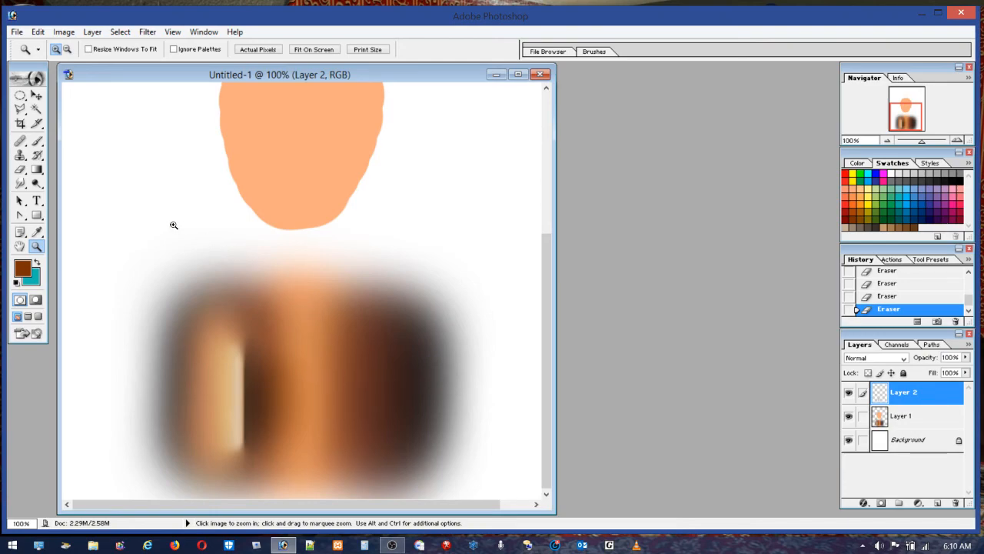
{"action": "left_click", "coordinate": [20, 96]}
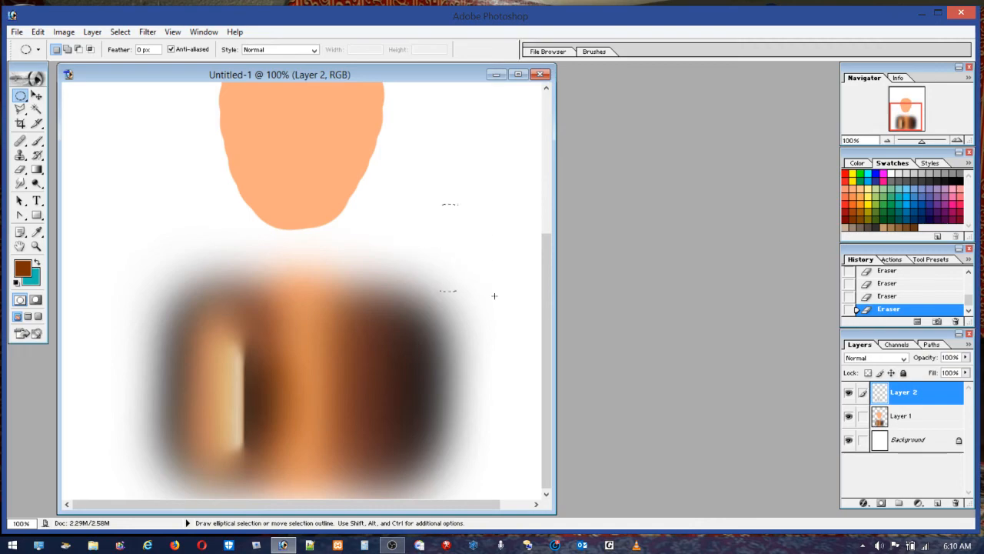
{"action": "left_click_drag", "start_coordinate": [509, 306], "coordinate": [526, 318]}
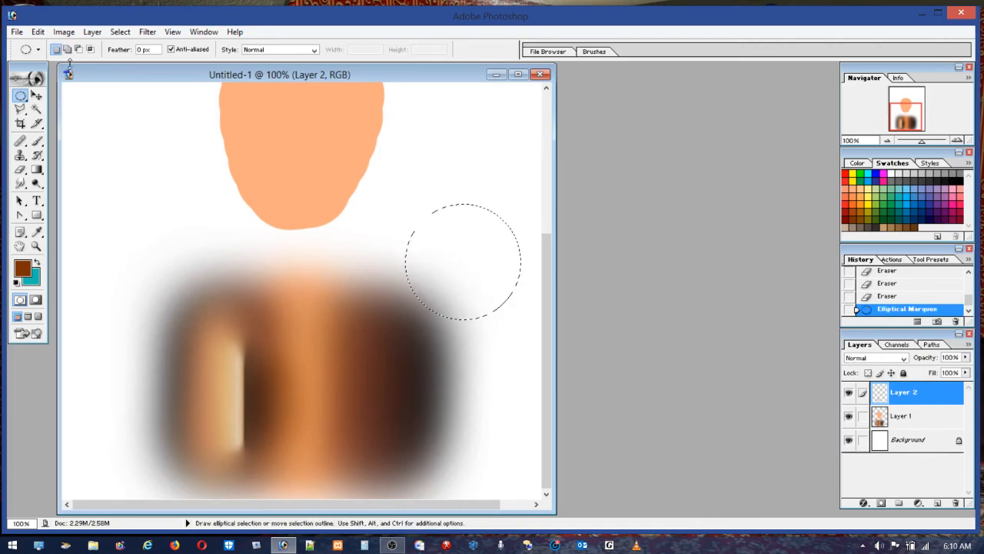
{"action": "left_click", "coordinate": [34, 34]}
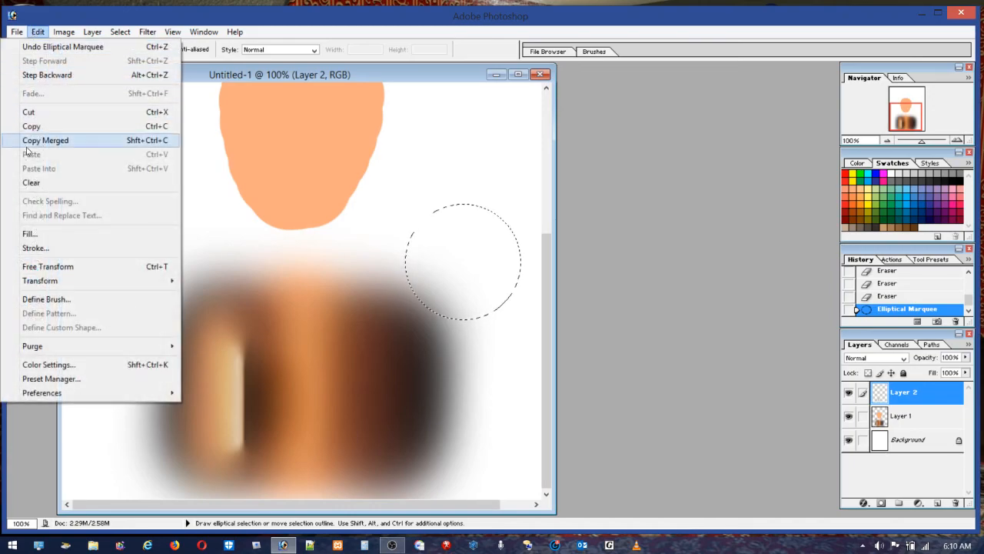
{"action": "left_click", "coordinate": [34, 233]}
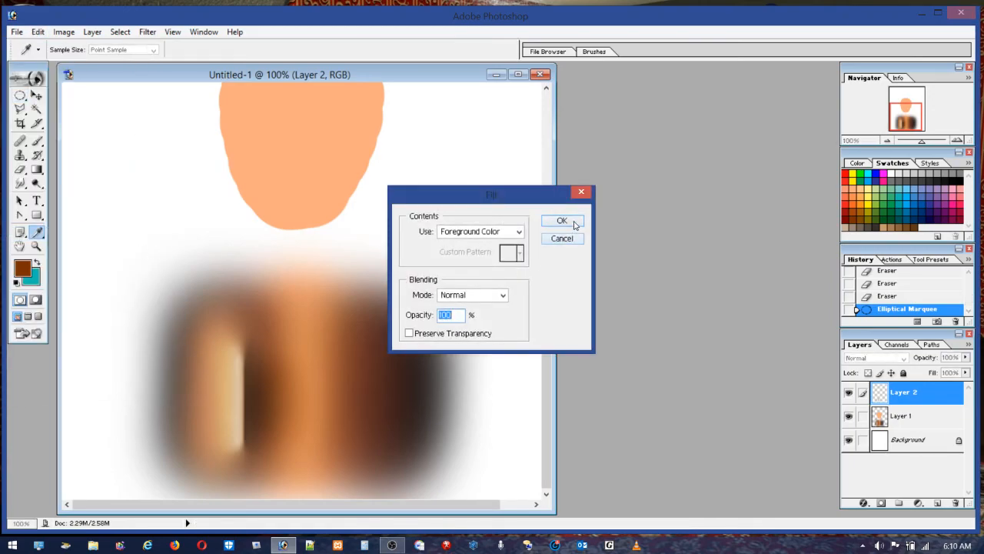
{"action": "left_click", "coordinate": [562, 222]}
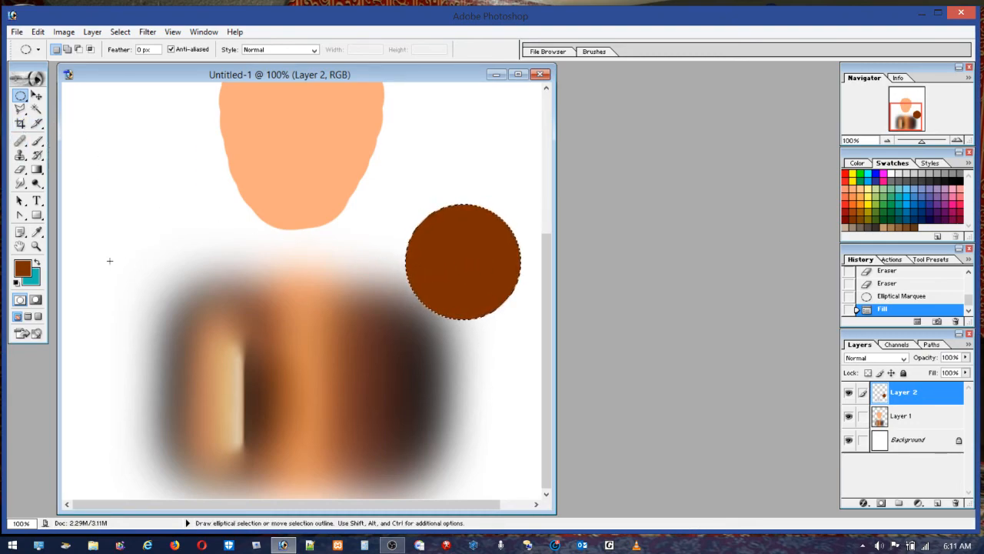
Step: Dab a small black dot at the centre of the brown circle with a 3 px soft brush at 3% flow
{"action": "left_click", "coordinate": [35, 247]}
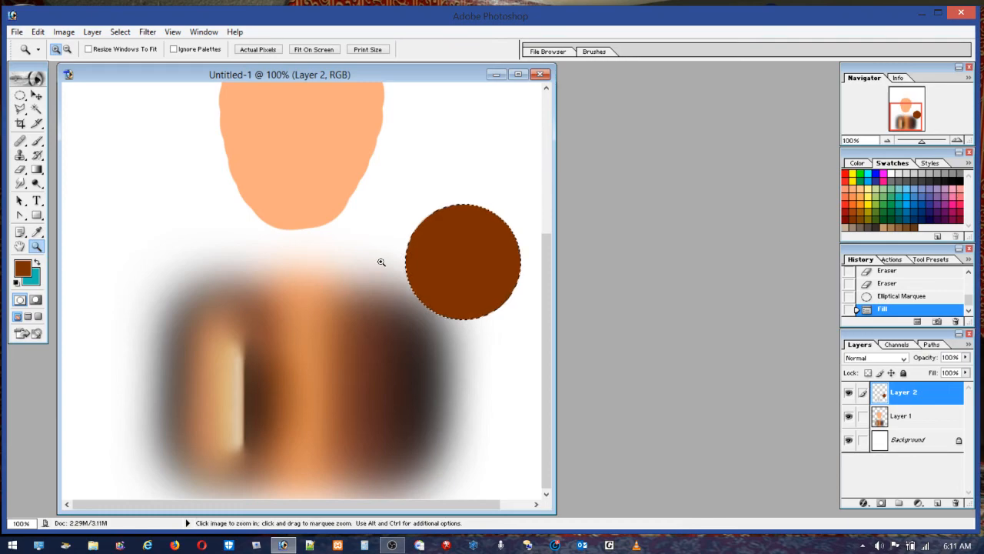
{"action": "left_click_drag", "start_coordinate": [528, 331], "coordinate": [529, 334]}
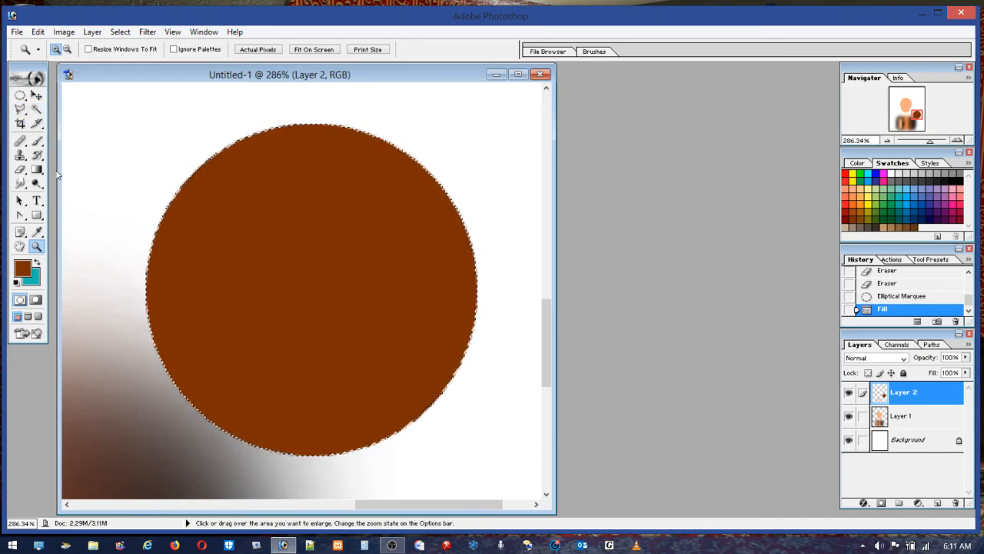
{"action": "left_click", "coordinate": [40, 143]}
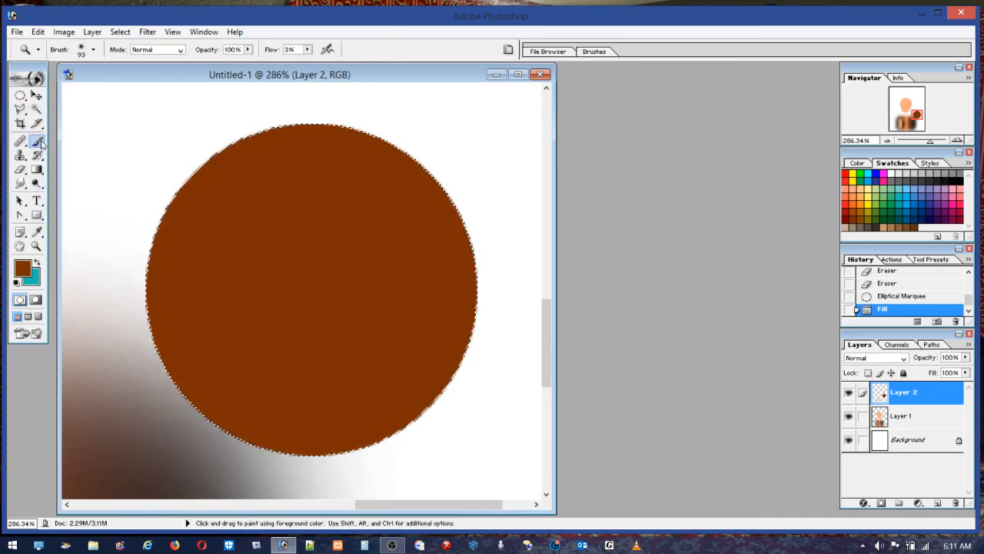
{"action": "left_click", "coordinate": [93, 49]}
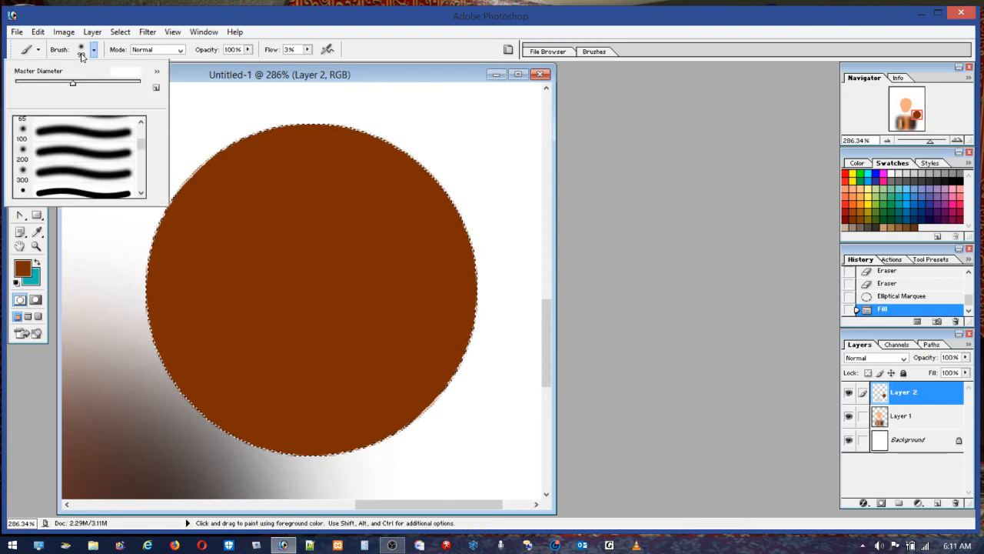
{"action": "left_click", "coordinate": [16, 84]}
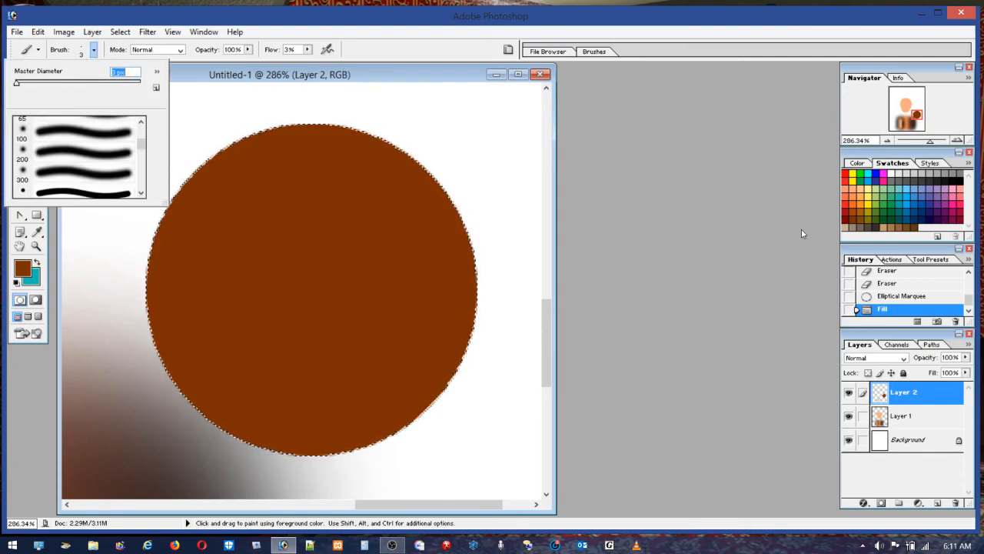
{"action": "left_click", "coordinate": [961, 179]}
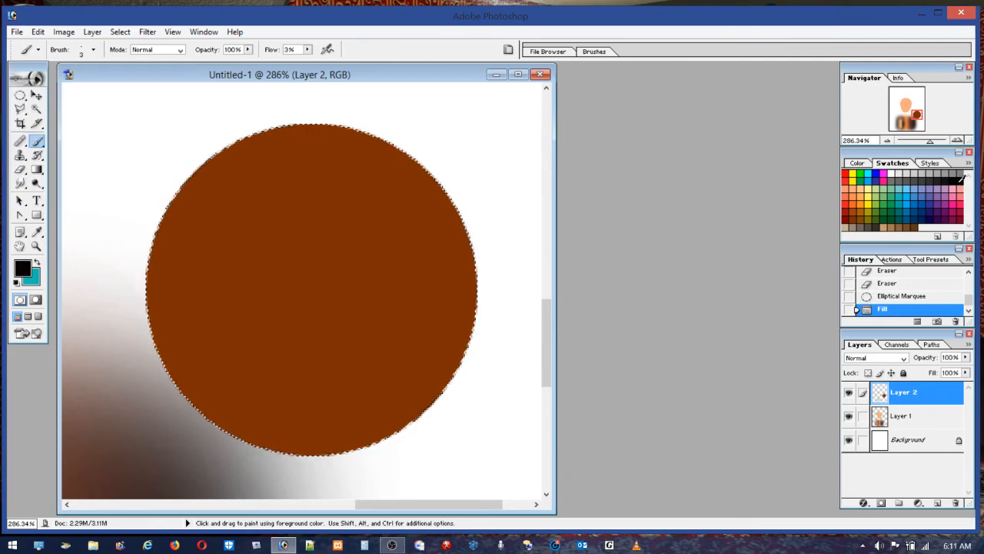
{"action": "left_click", "coordinate": [313, 288]}
{"action": "left_click", "coordinate": [315, 294]}
{"action": "left_click", "coordinate": [319, 280]}
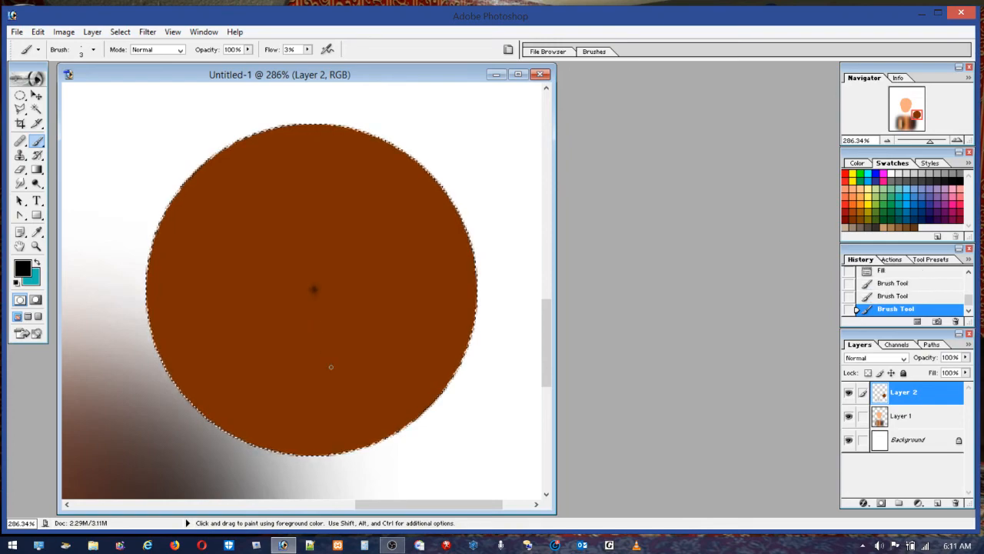
Step: Enlarge the soft brush to 231 px, wider than the brown circle
{"action": "double_click", "coordinate": [35, 247]}
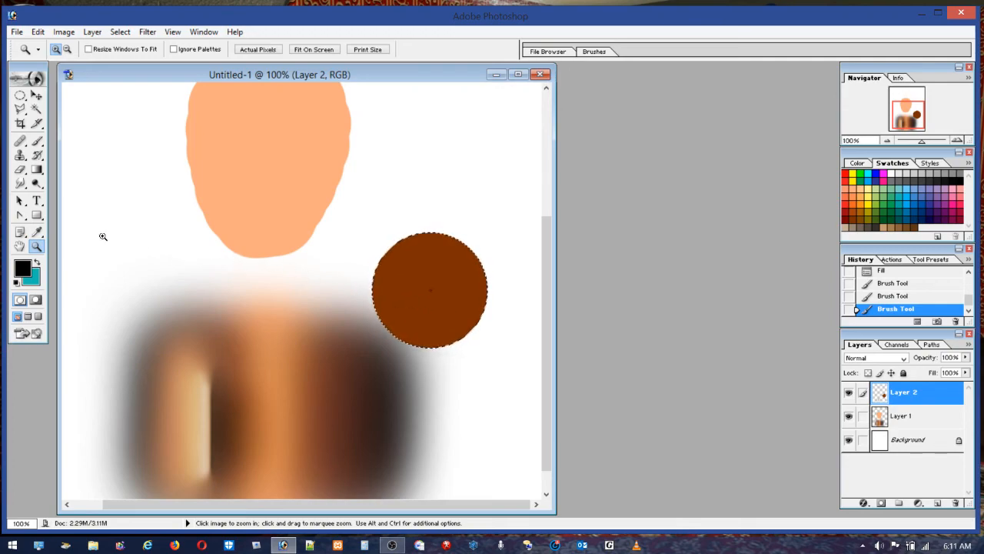
{"action": "left_click", "coordinate": [37, 141]}
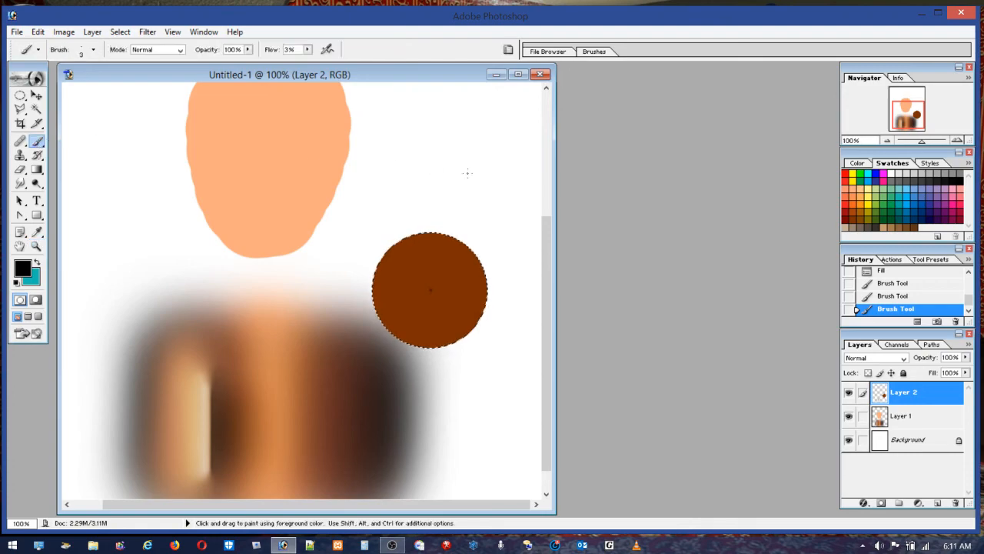
{"action": "left_click", "coordinate": [81, 52]}
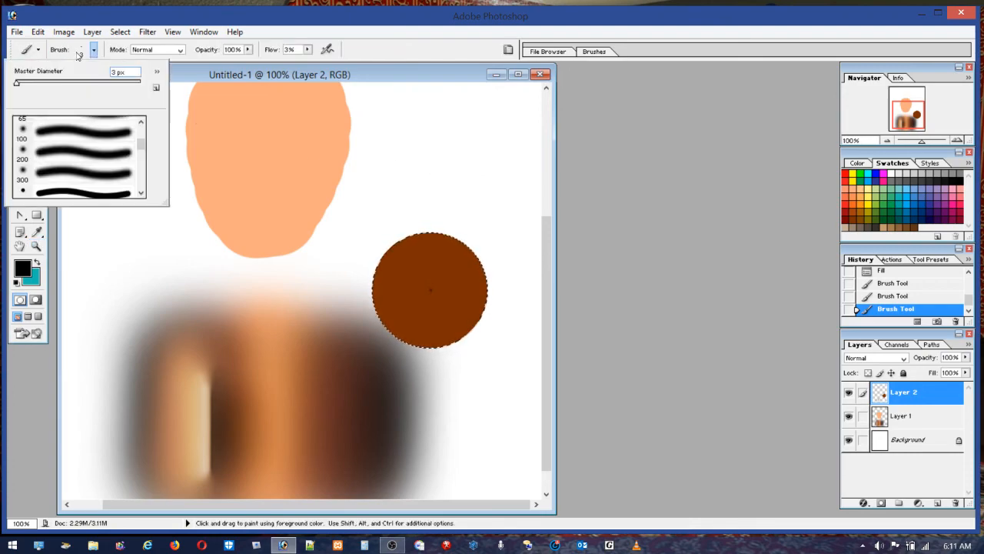
{"action": "left_click_drag", "start_coordinate": [44, 86], "coordinate": [51, 84]}
{"action": "left_click", "coordinate": [85, 82]}
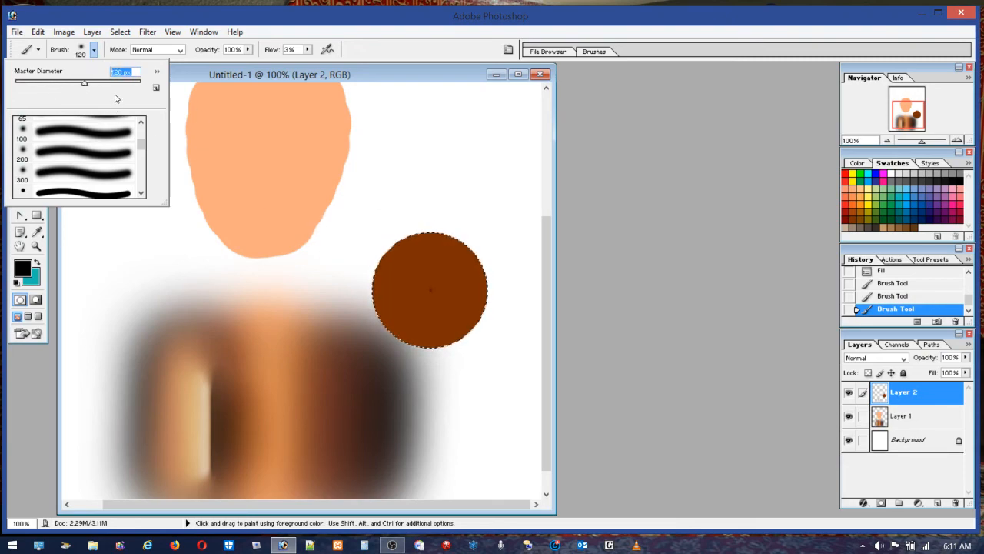
{"action": "left_click", "coordinate": [112, 83]}
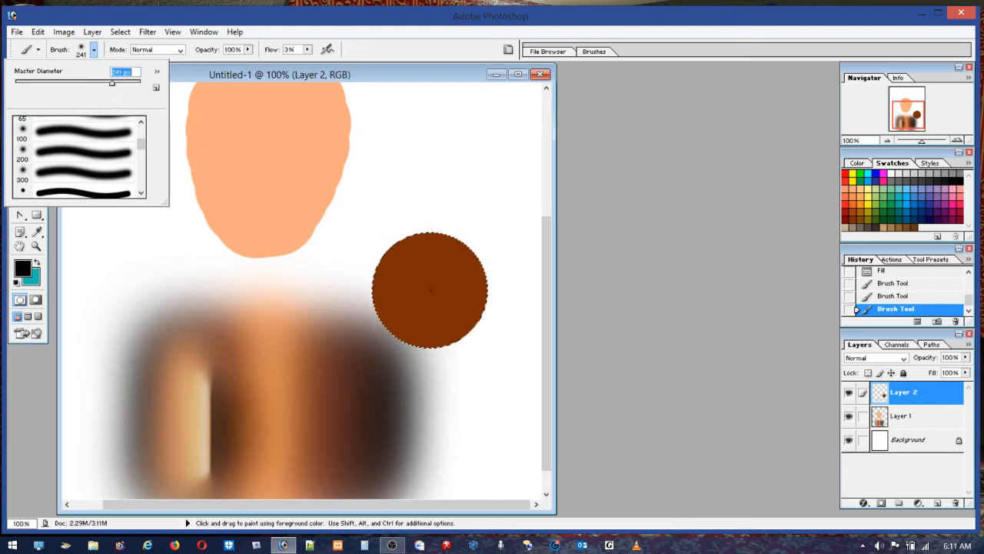
{"action": "left_click", "coordinate": [109, 83]}
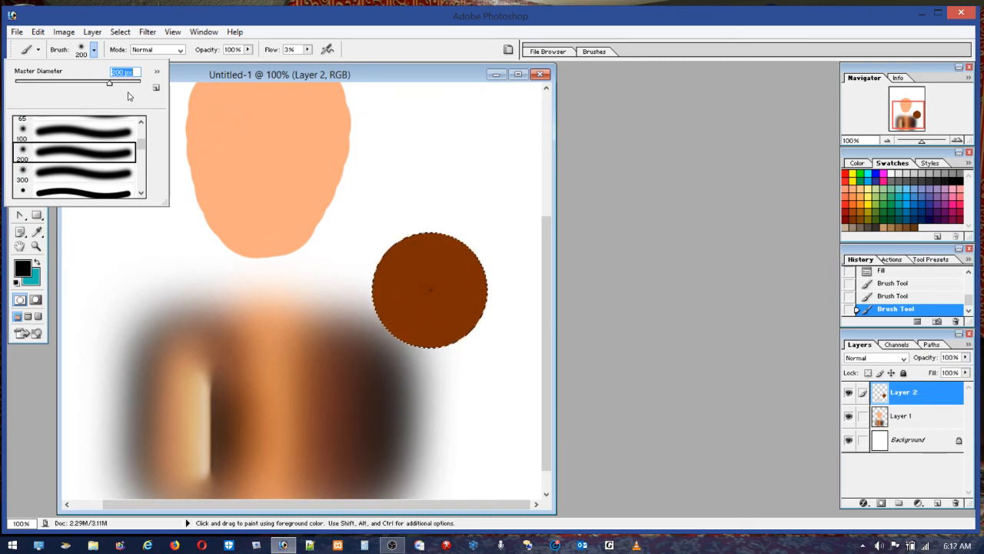
{"action": "left_click_drag", "start_coordinate": [110, 84], "coordinate": [113, 84]}
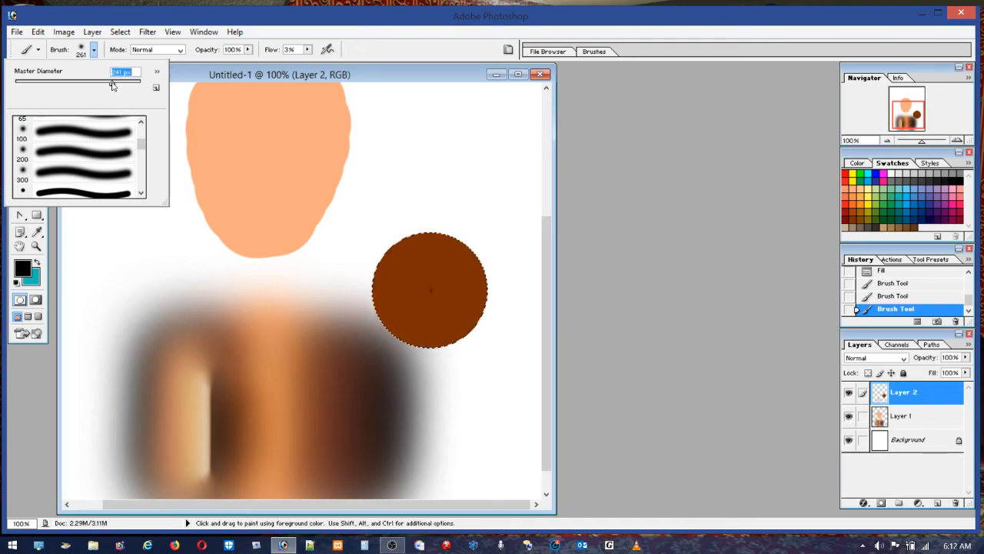
{"action": "left_click_drag", "start_coordinate": [111, 85], "coordinate": [110, 83]}
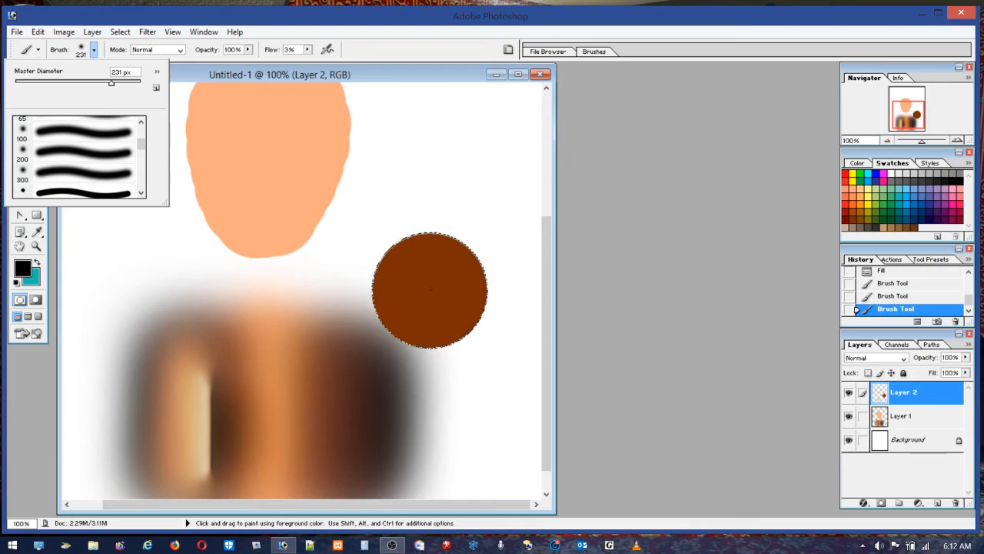
Step: Tint the outer area of the selected circle with the yellow swatch at 3% flow, continuing on a new layer above Layer 2
{"action": "left_click", "coordinate": [866, 202]}
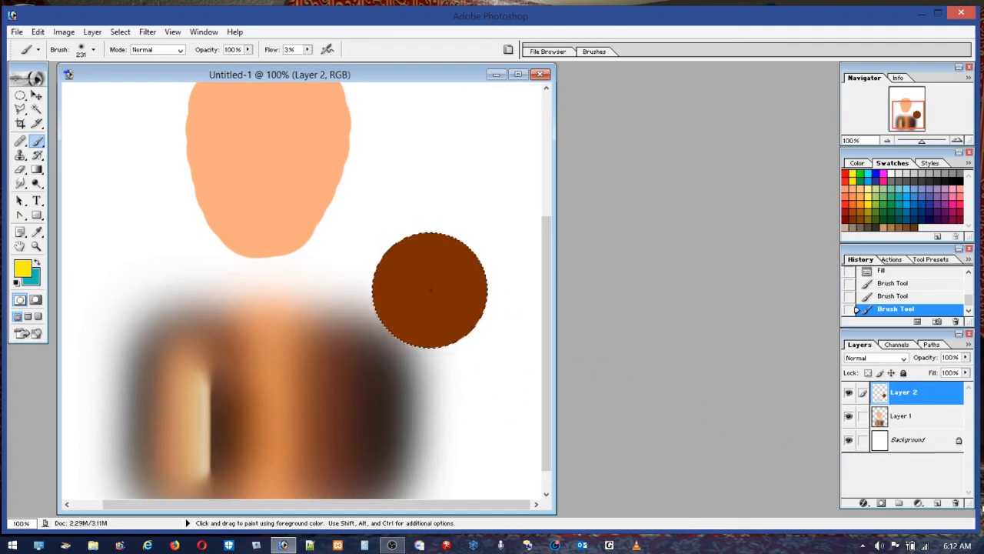
{"action": "left_click", "coordinate": [938, 503]}
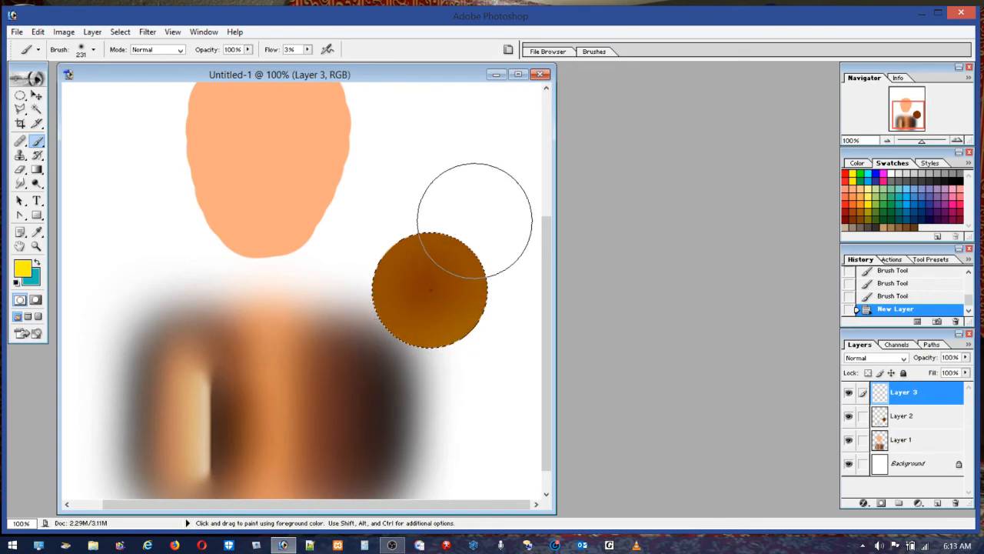
{"action": "mouse_move", "coordinate": [351, 276]}
{"action": "left_mouse_down"}
{"action": "mouse_move", "coordinate": [370, 350]}
{"action": "mouse_move", "coordinate": [420, 388]}
{"action": "mouse_move", "coordinate": [435, 419]}
{"action": "left_mouse_up"}
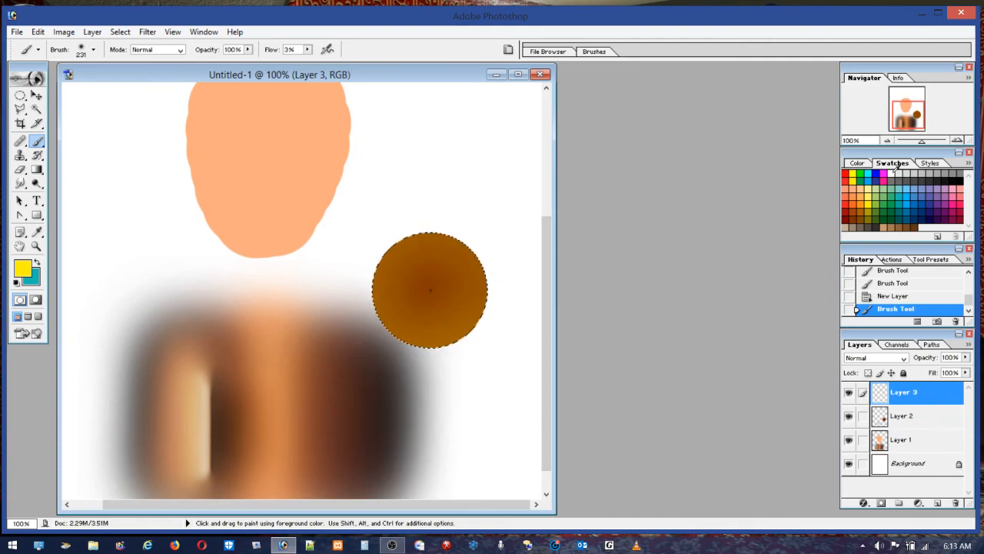
Step: Lighten the circle's rim on Layer 3 with the pale yellow swatch and a 92 px soft brush at 3% flow
{"action": "left_click", "coordinate": [873, 185]}
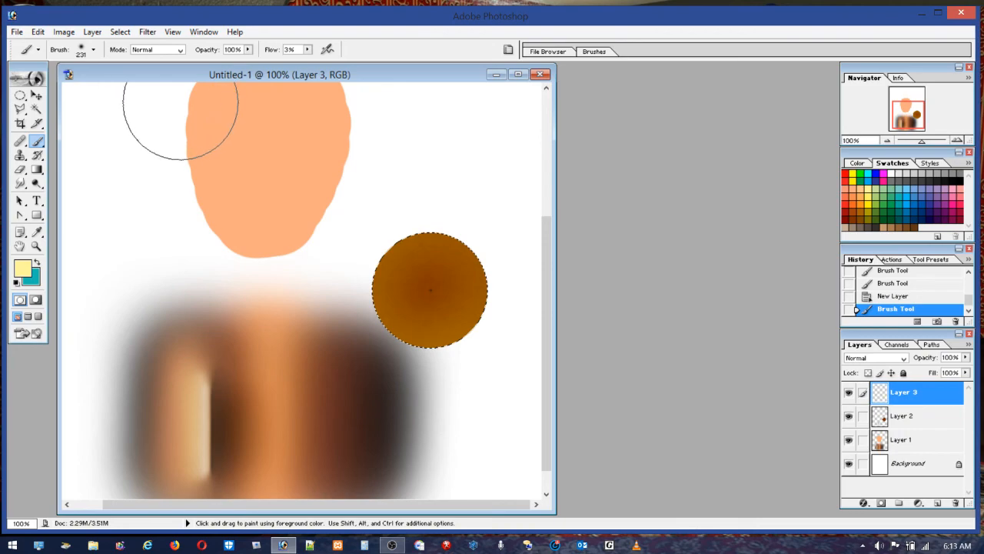
{"action": "left_click", "coordinate": [92, 51]}
{"action": "left_click", "coordinate": [73, 83]}
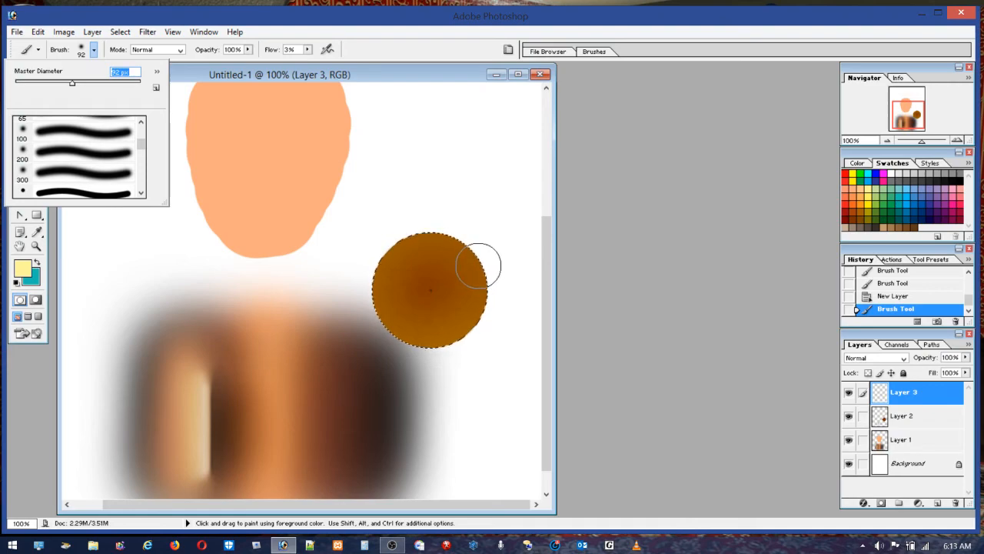
{"action": "key", "text": "Return"}
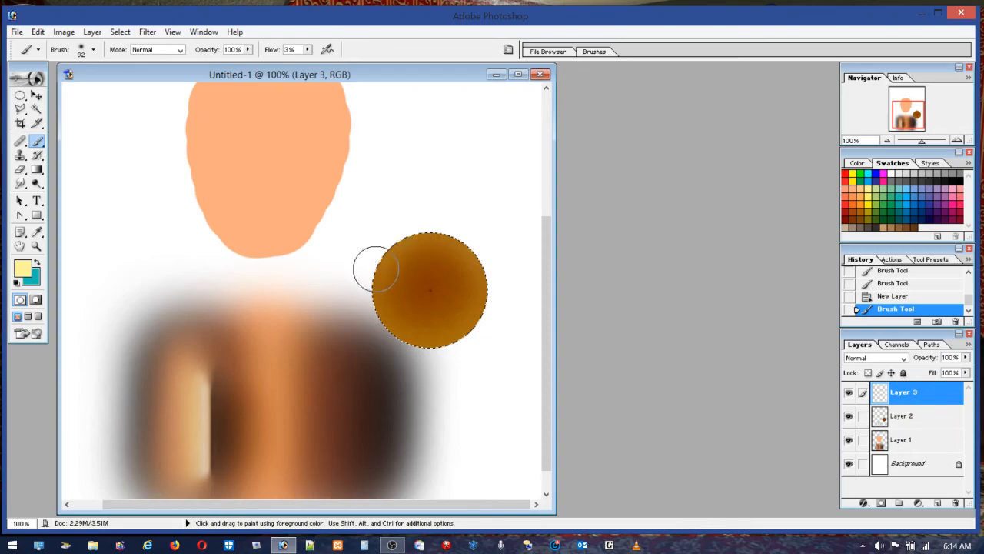
{"action": "mouse_move", "coordinate": [381, 329]}
{"action": "left_mouse_down"}
{"action": "mouse_move", "coordinate": [418, 229]}
{"action": "mouse_move", "coordinate": [399, 237]}
{"action": "mouse_move", "coordinate": [378, 272]}
{"action": "mouse_move", "coordinate": [381, 318]}
{"action": "mouse_move", "coordinate": [366, 272]}
{"action": "mouse_move", "coordinate": [383, 241]}
{"action": "mouse_move", "coordinate": [412, 227]}
{"action": "mouse_move", "coordinate": [445, 229]}
{"action": "mouse_move", "coordinate": [473, 247]}
{"action": "mouse_move", "coordinate": [489, 270]}
{"action": "mouse_move", "coordinate": [495, 328]}
{"action": "left_mouse_up"}
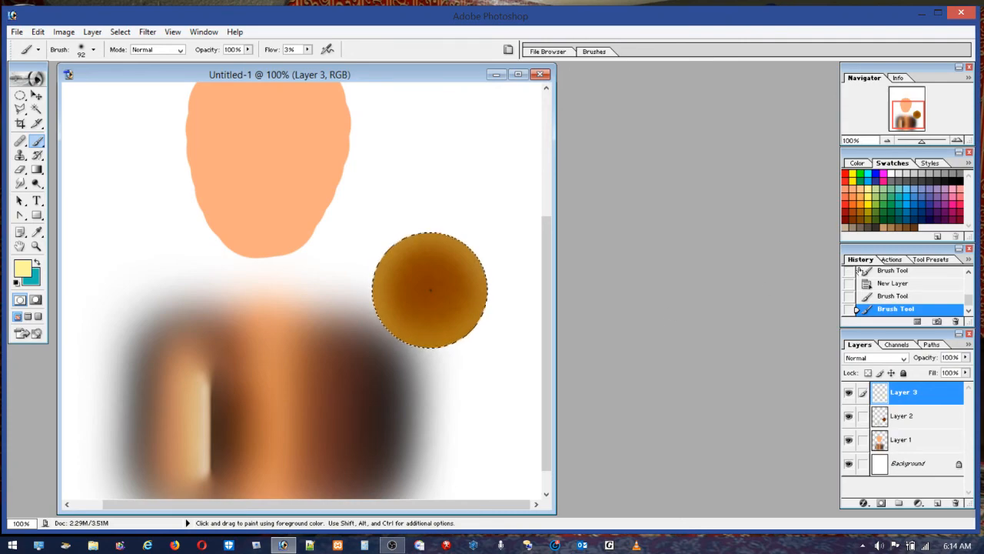
Step: Darken the selected circle's centre on Layer 3 with the dark brown swatch and a 220 px soft brush at 3% flow
{"action": "left_click", "coordinate": [851, 222]}
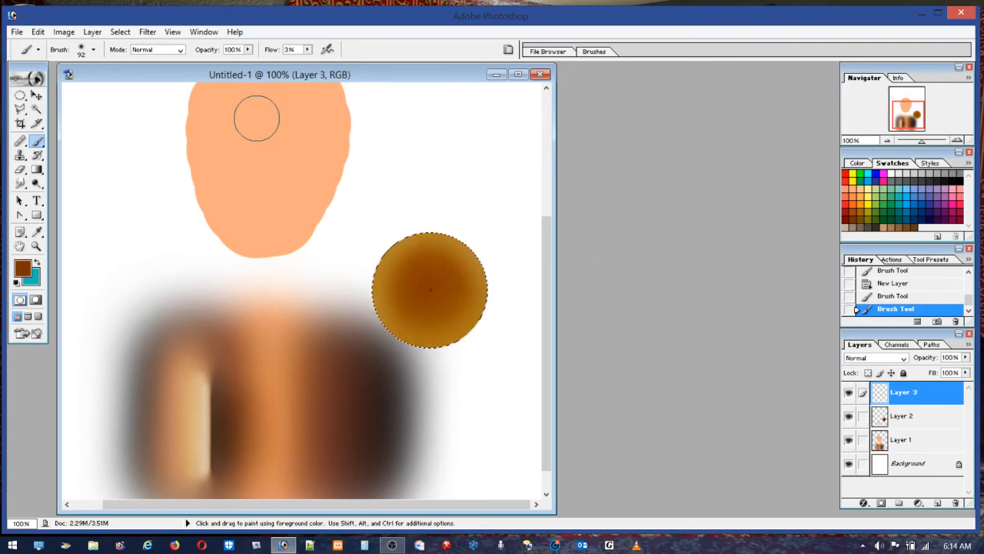
{"action": "left_click", "coordinate": [83, 52]}
{"action": "left_click", "coordinate": [92, 83]}
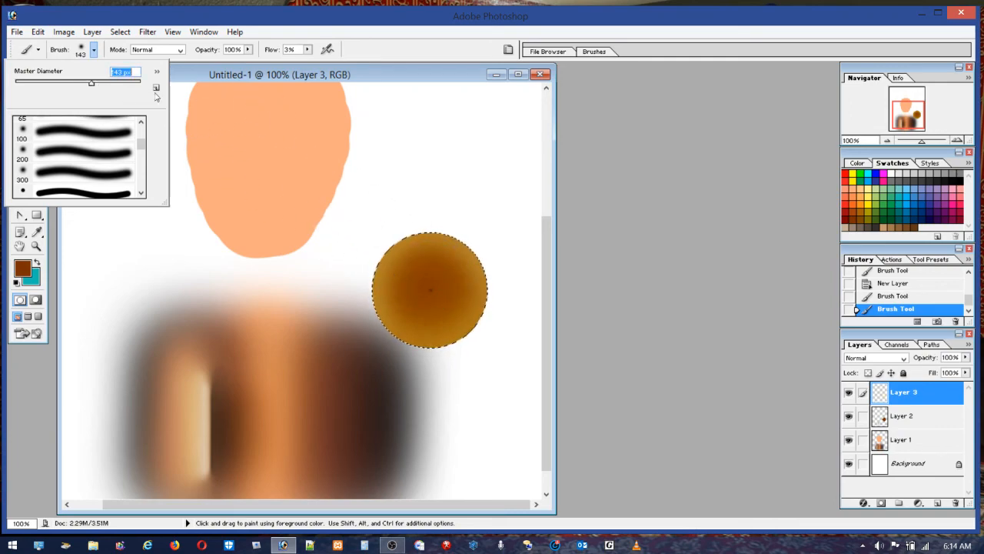
{"action": "left_click", "coordinate": [103, 82]}
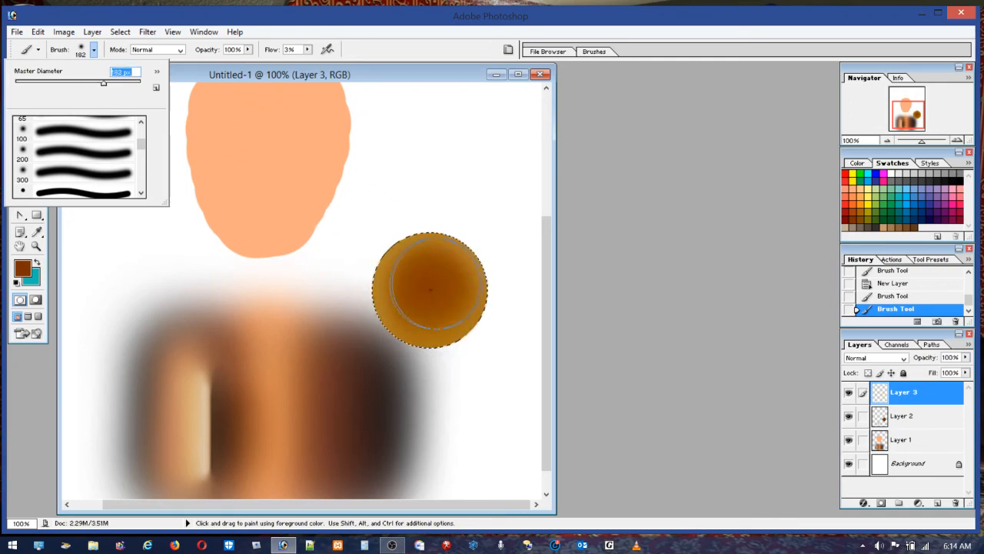
{"action": "left_click", "coordinate": [109, 83]}
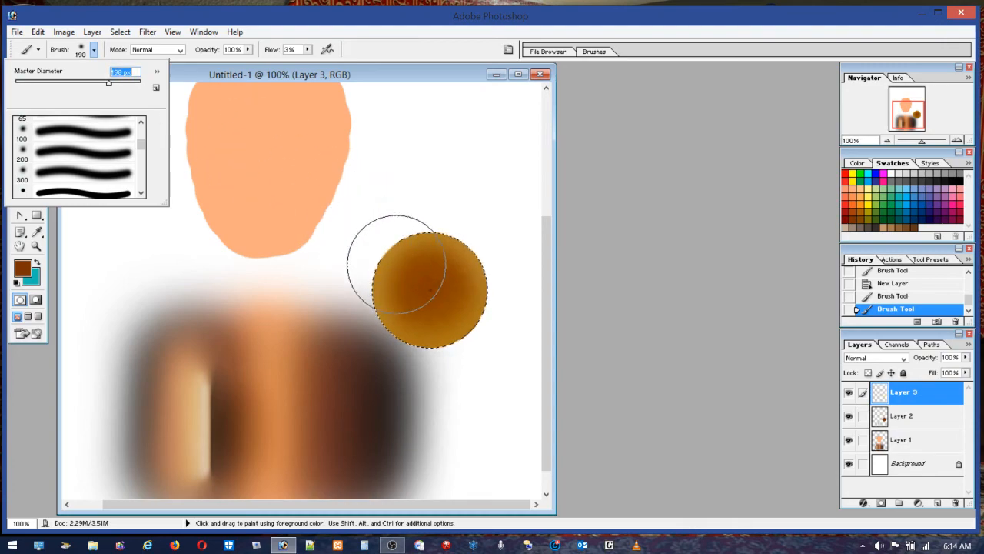
{"action": "left_click", "coordinate": [115, 82]}
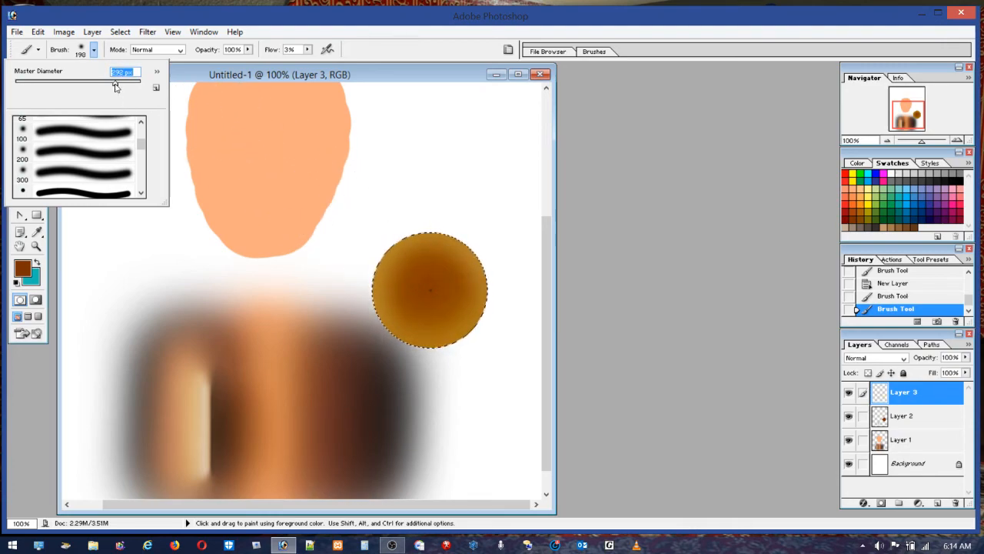
{"action": "left_click_drag", "start_coordinate": [114, 85], "coordinate": [113, 84]}
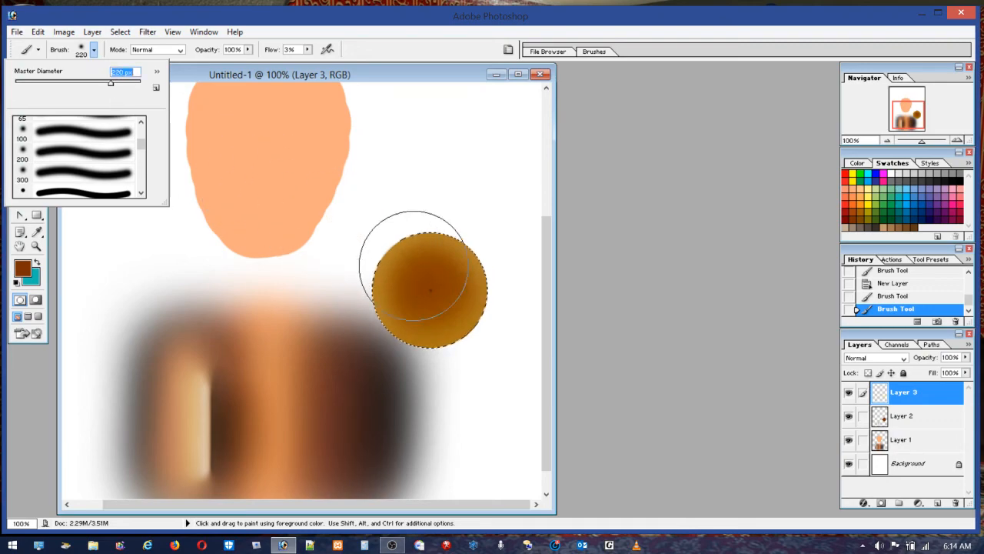
{"action": "left_click", "coordinate": [430, 290]}
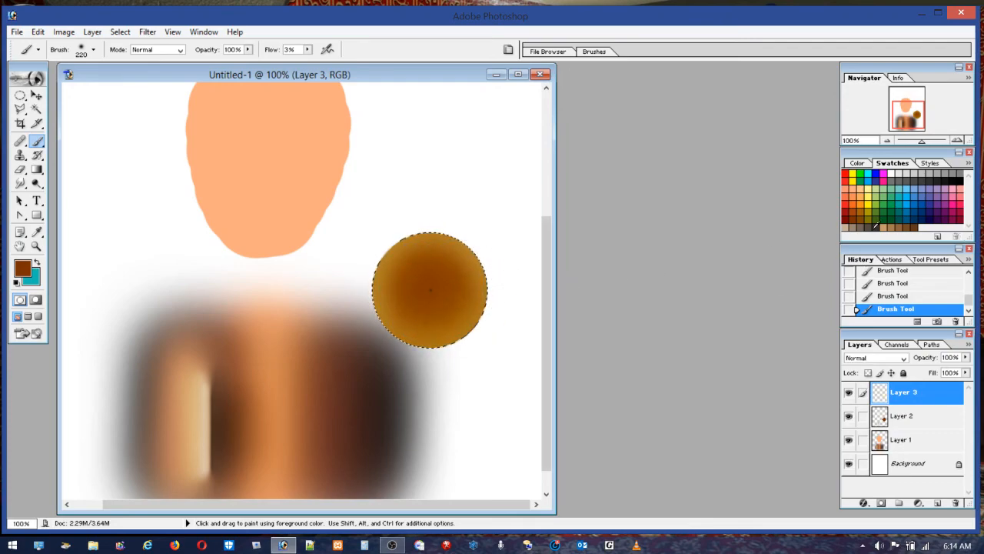
Step: Set the foreground to black, reload the circle's selection from Layer 2, and subtract its upper half with the Polygonal Lasso
{"action": "left_click", "coordinate": [957, 182]}
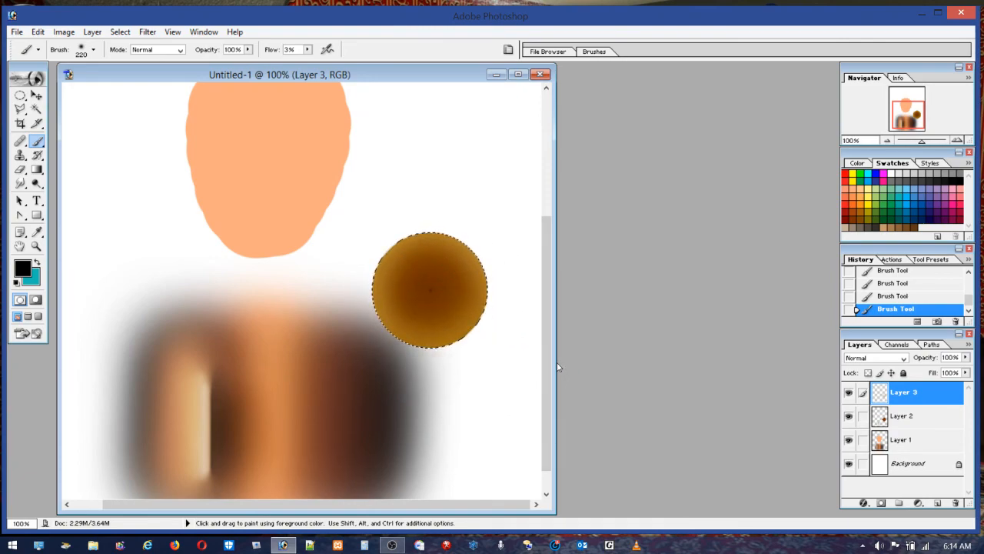
{"action": "left_click_drag", "start_coordinate": [555, 362], "coordinate": [691, 354]}
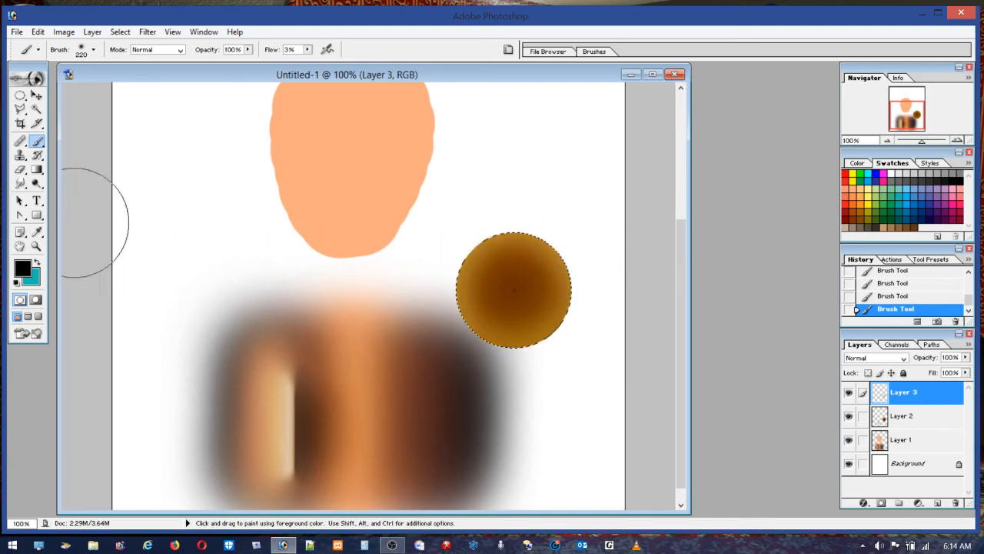
{"action": "left_click", "coordinate": [20, 110]}
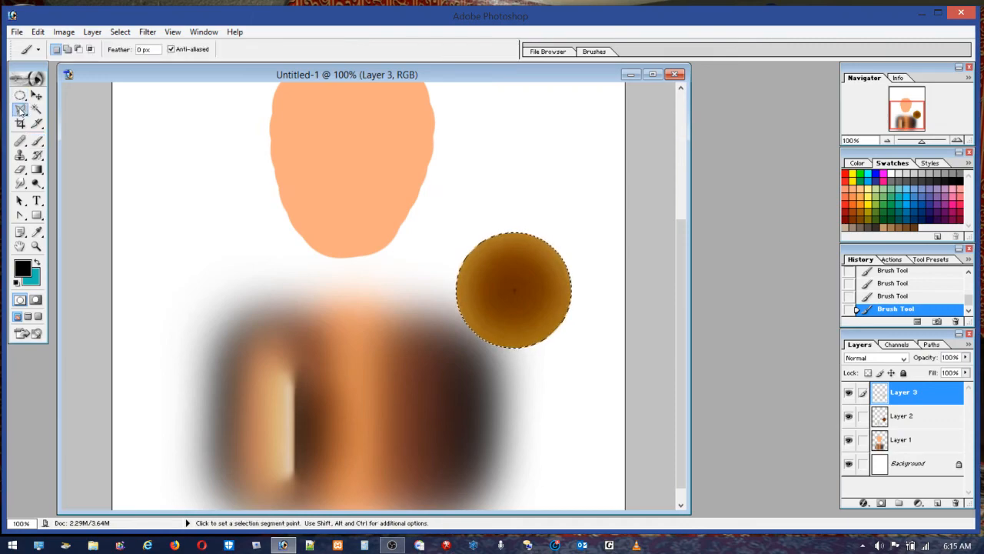
{"action": "left_click", "coordinate": [462, 290]}
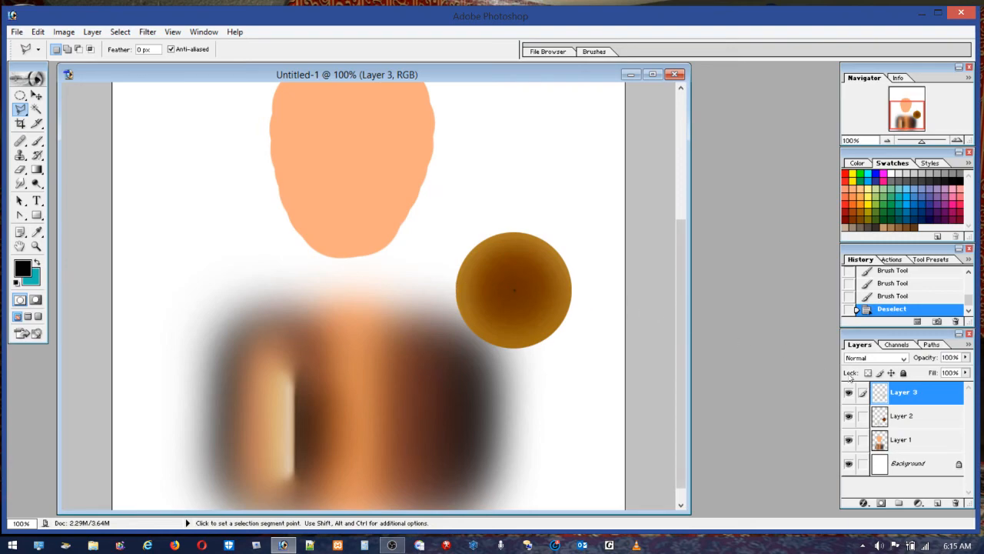
{"action": "left_click", "coordinate": [880, 417], "text": "ctrl"}
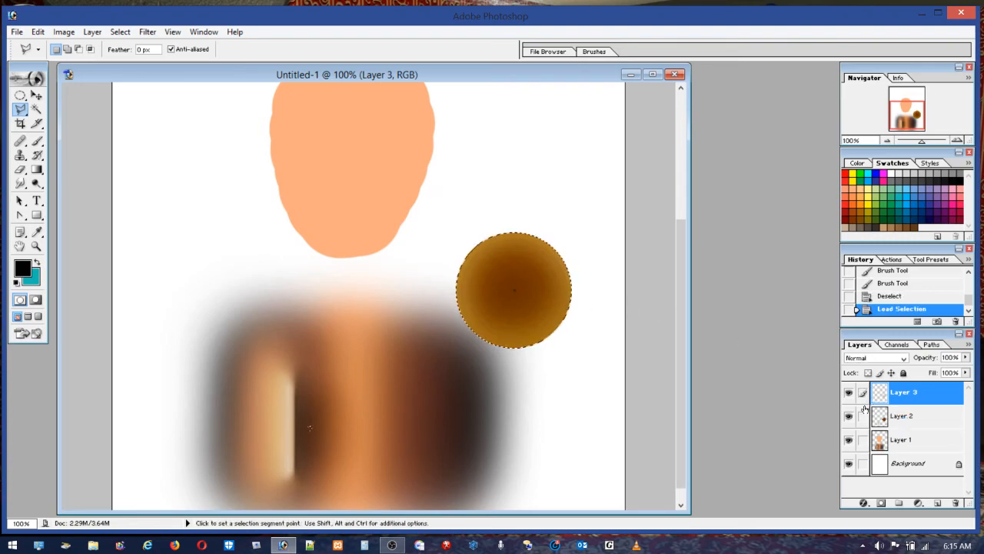
{"action": "key", "text": "alt"}
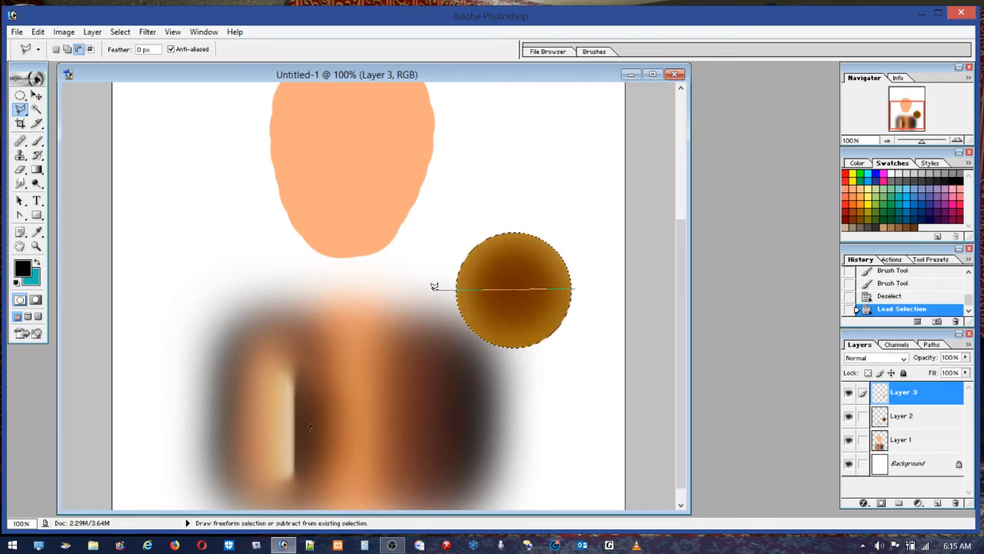
{"action": "left_click", "coordinate": [483, 158]}
{"action": "left_click", "coordinate": [584, 238]}
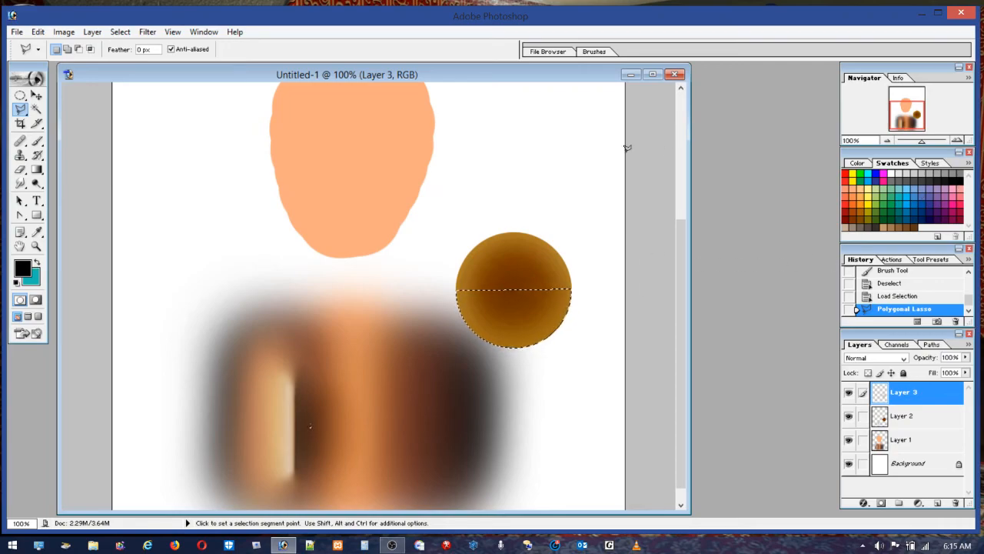
Step: Fill the selected lower half of the circle on Layer 3 with the foreground color at 100% opacity in Normal mode
{"action": "left_click", "coordinate": [37, 32]}
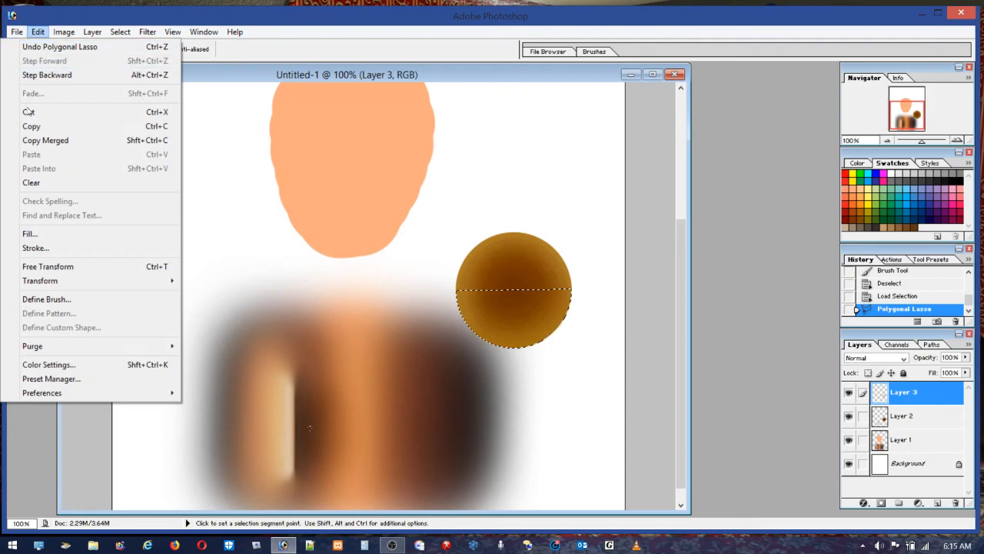
{"action": "left_click", "coordinate": [29, 234]}
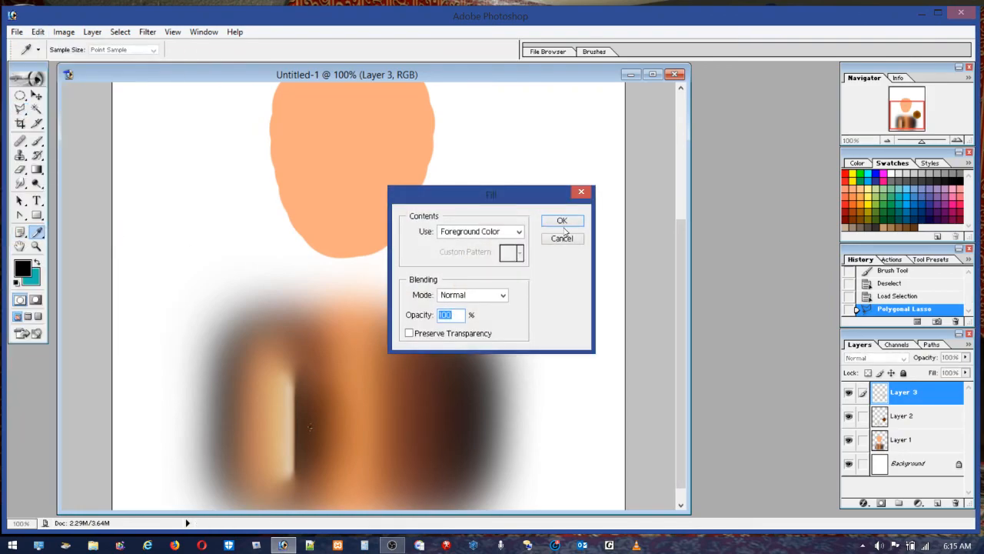
{"action": "left_click", "coordinate": [562, 221]}
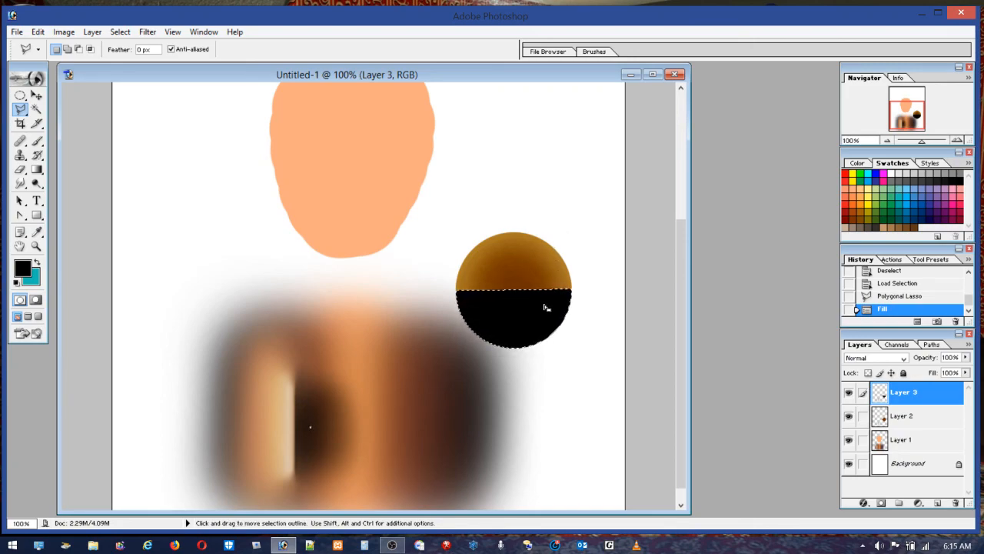
Step: Enclose the dark spot beside the torso's pale highlight in an elliptical selection and clear it from Layer 3
{"action": "left_click", "coordinate": [20, 95]}
{"action": "left_click_drag", "start_coordinate": [265, 383], "coordinate": [329, 428]}
{"action": "left_click_drag", "start_coordinate": [356, 475], "coordinate": [356, 476]}
{"action": "key", "text": "Delete"}
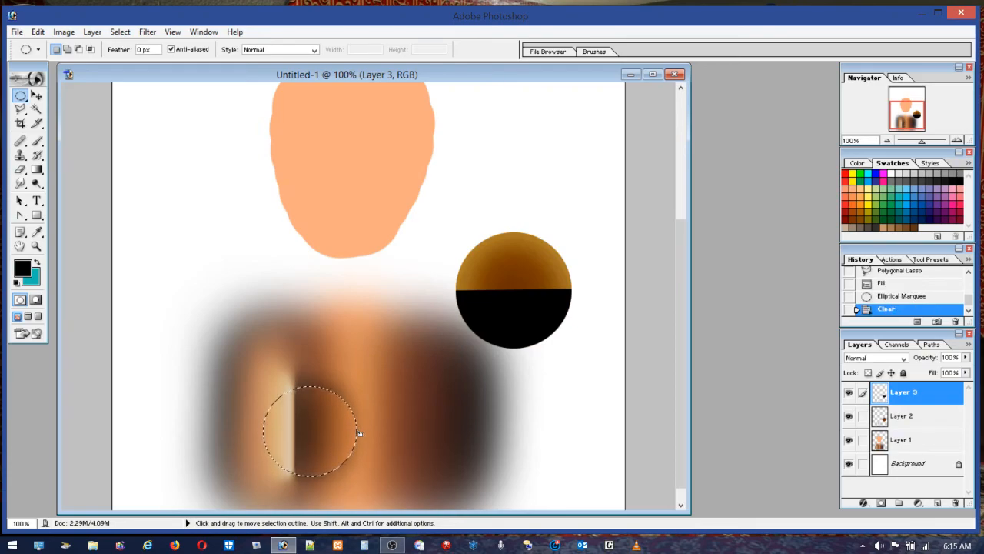
Step: Undo the clearing of the torso's dark spot and deselect the elliptical selection
{"action": "left_click", "coordinate": [39, 33]}
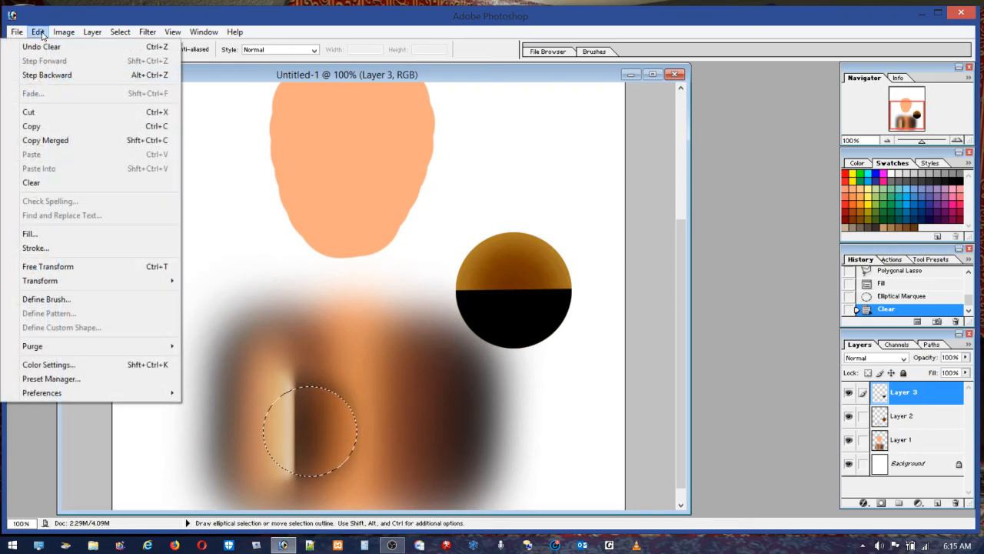
{"action": "left_click", "coordinate": [44, 46]}
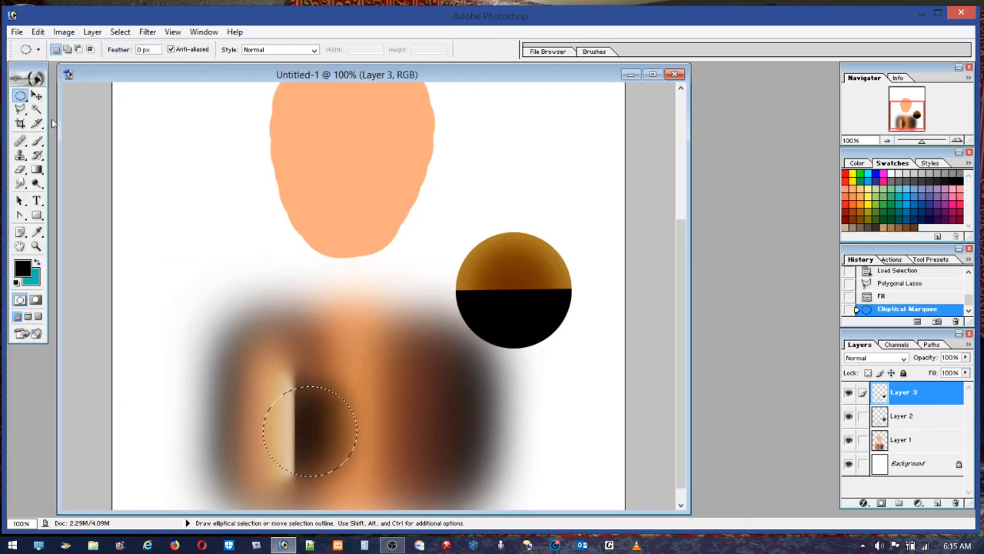
{"action": "left_click", "coordinate": [315, 226]}
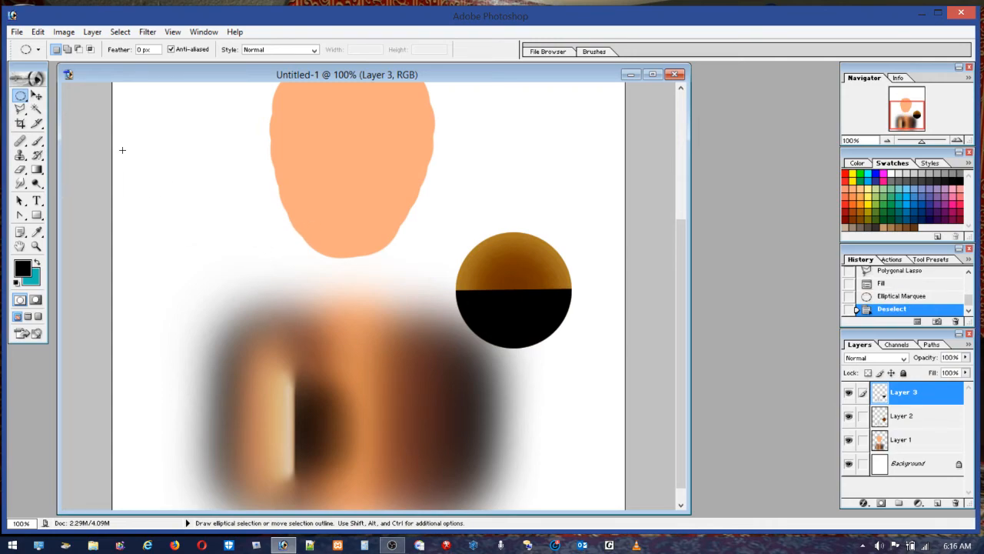
Step: Switch to the Eraser and enlarge its hard brush to 210 px
{"action": "left_click", "coordinate": [20, 169]}
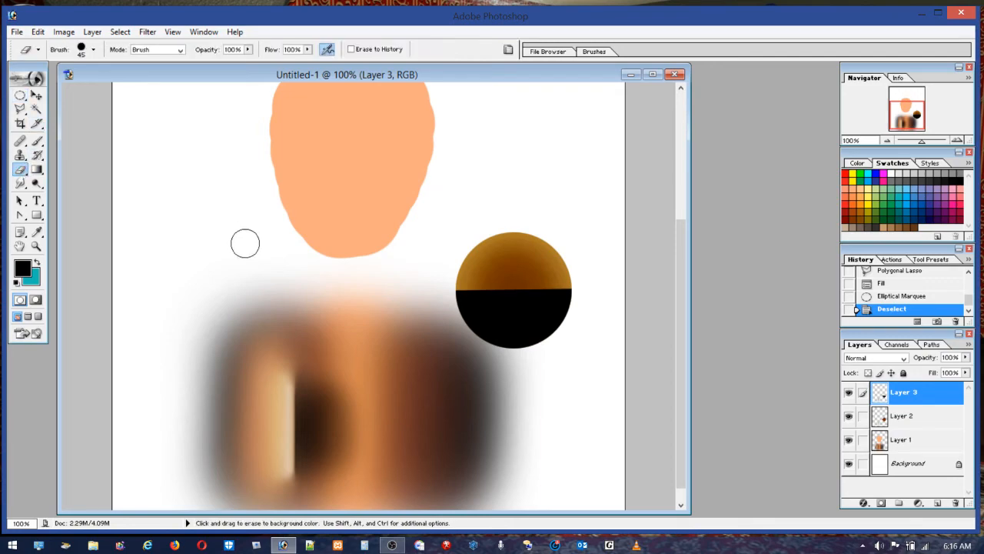
{"action": "left_click", "coordinate": [89, 50]}
{"action": "left_click", "coordinate": [86, 81]}
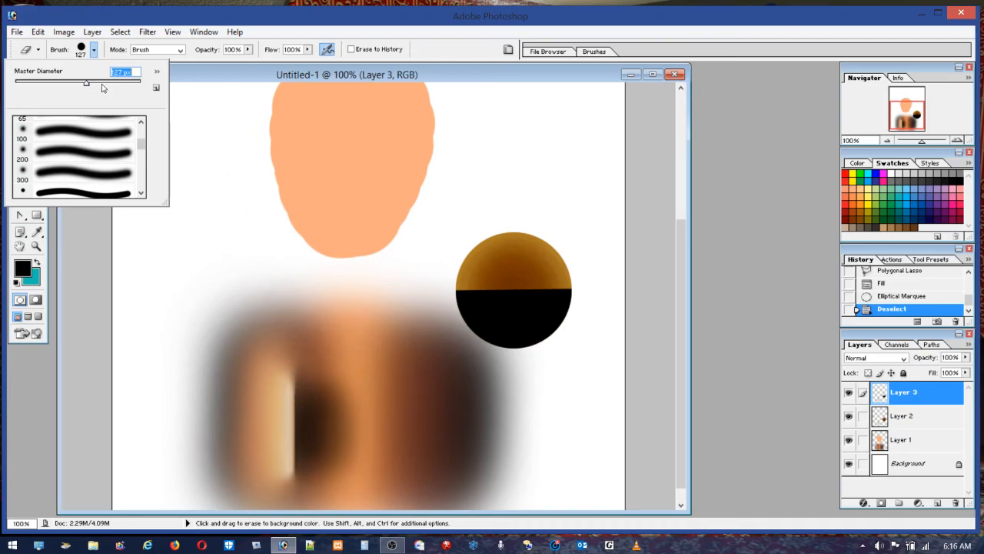
{"action": "left_click", "coordinate": [98, 83]}
{"action": "left_click", "coordinate": [109, 86]}
{"action": "key", "text": "Return"}
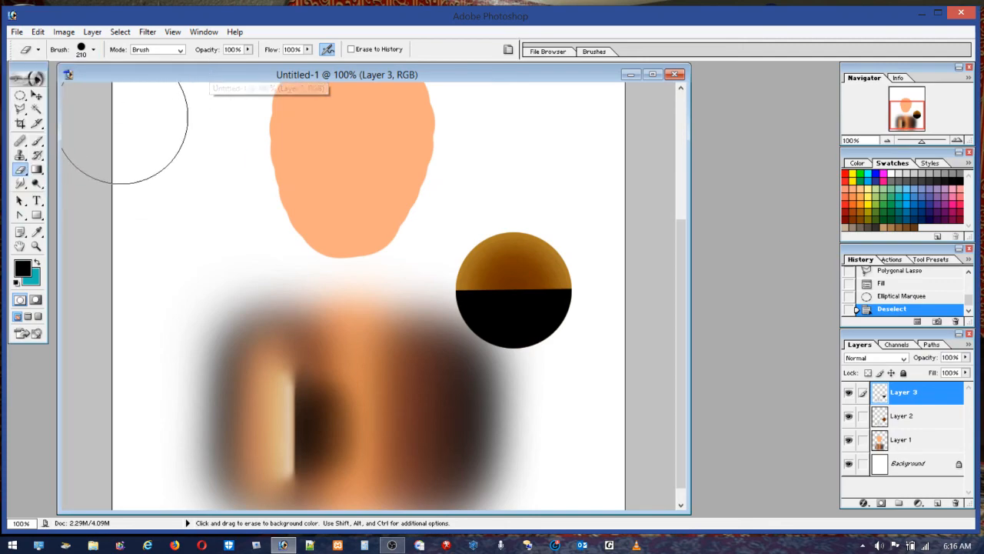
Step: Try erasing the torso's dark spot with the hard eraser in Brush mode at 100% flow, and undo the stroke
{"action": "left_click", "coordinate": [92, 50]}
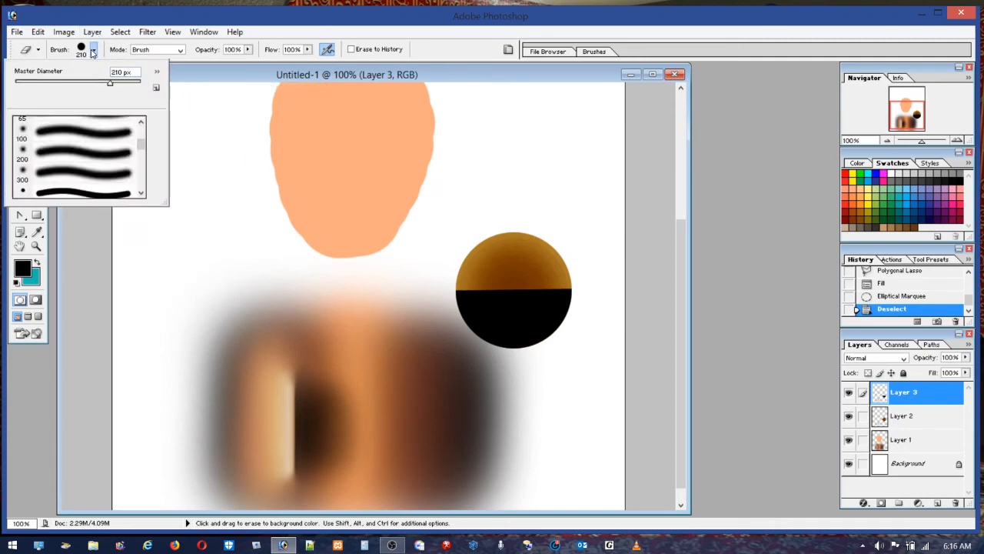
{"action": "left_click", "coordinate": [92, 49]}
{"action": "left_click", "coordinate": [180, 49]}
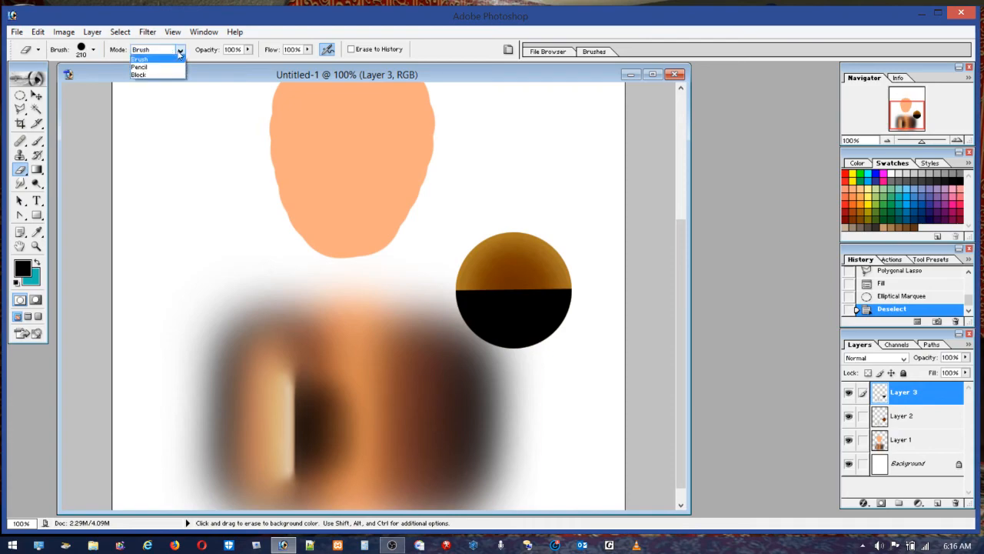
{"action": "left_click", "coordinate": [138, 59]}
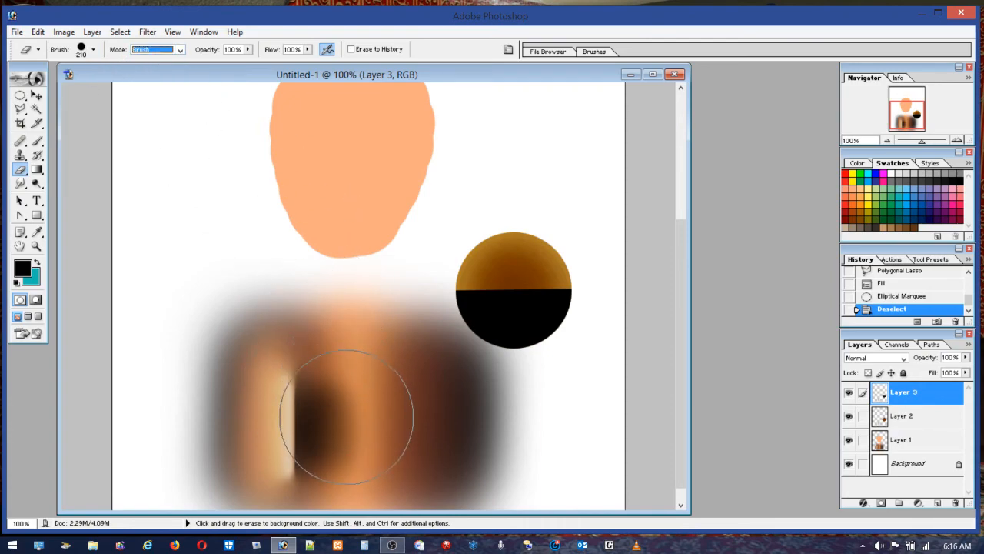
{"action": "left_click", "coordinate": [355, 388]}
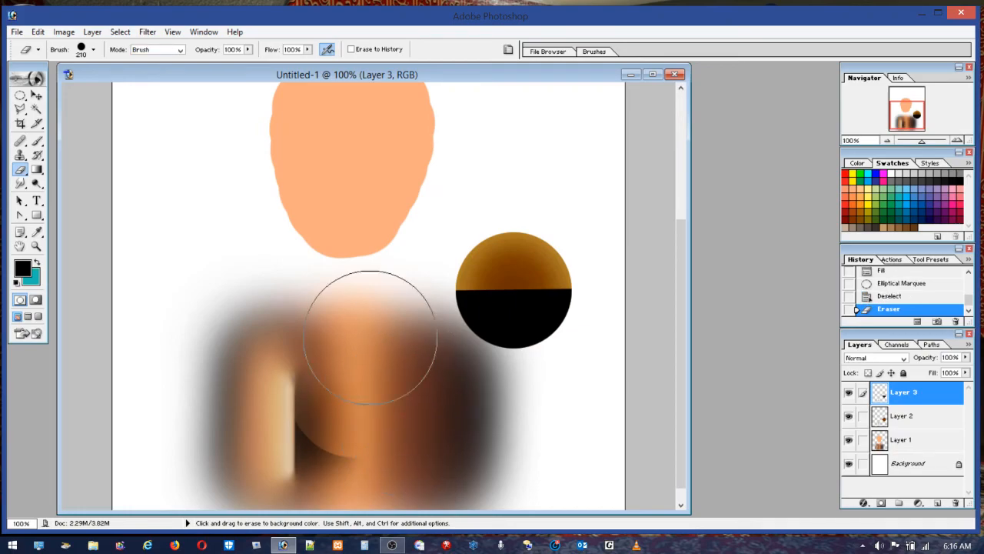
{"action": "left_click", "coordinate": [38, 32]}
{"action": "left_click", "coordinate": [46, 44]}
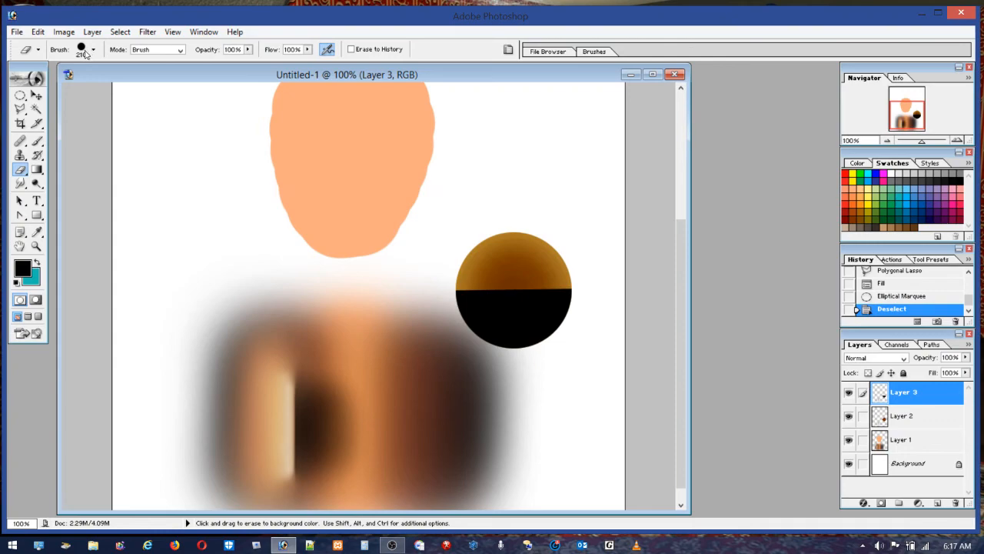
Step: Give the Eraser a soft brush with a 282 px diameter and lower its flow to 7%
{"action": "left_click", "coordinate": [85, 54]}
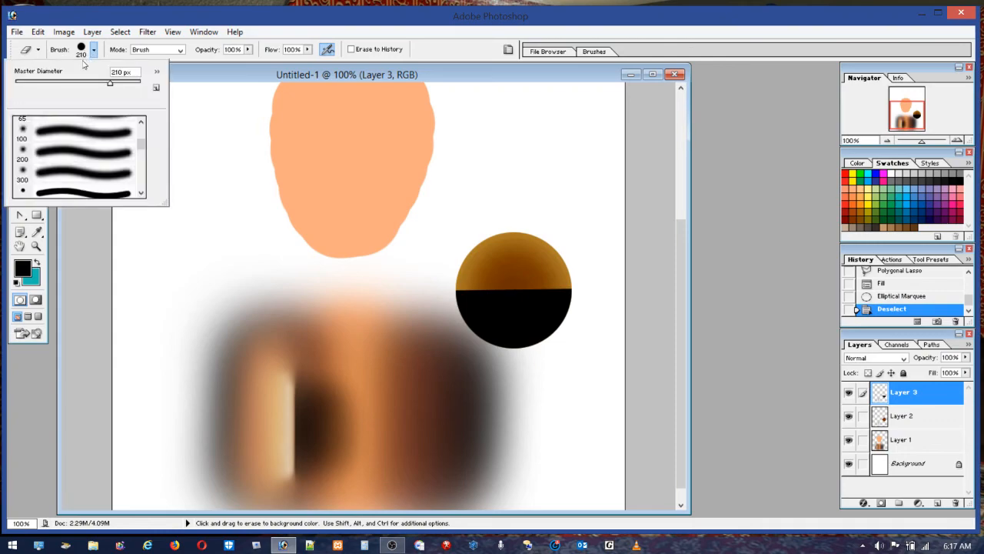
{"action": "left_click", "coordinate": [86, 178]}
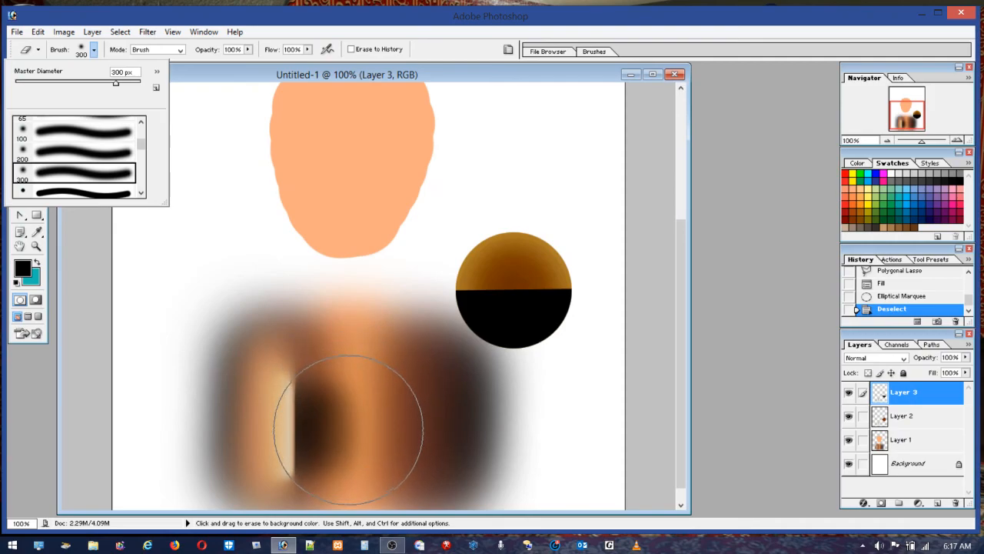
{"action": "left_click", "coordinate": [107, 87]}
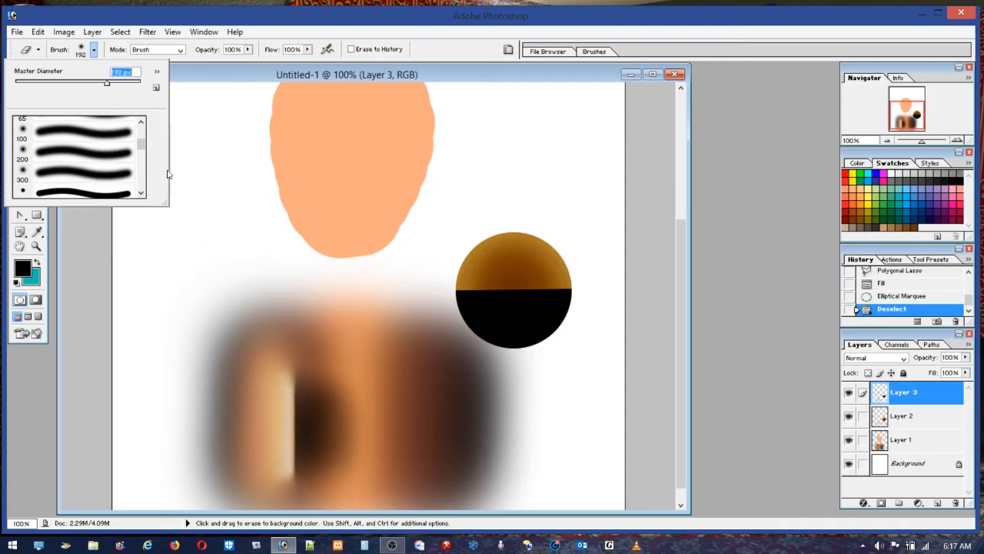
{"action": "left_click", "coordinate": [115, 87]}
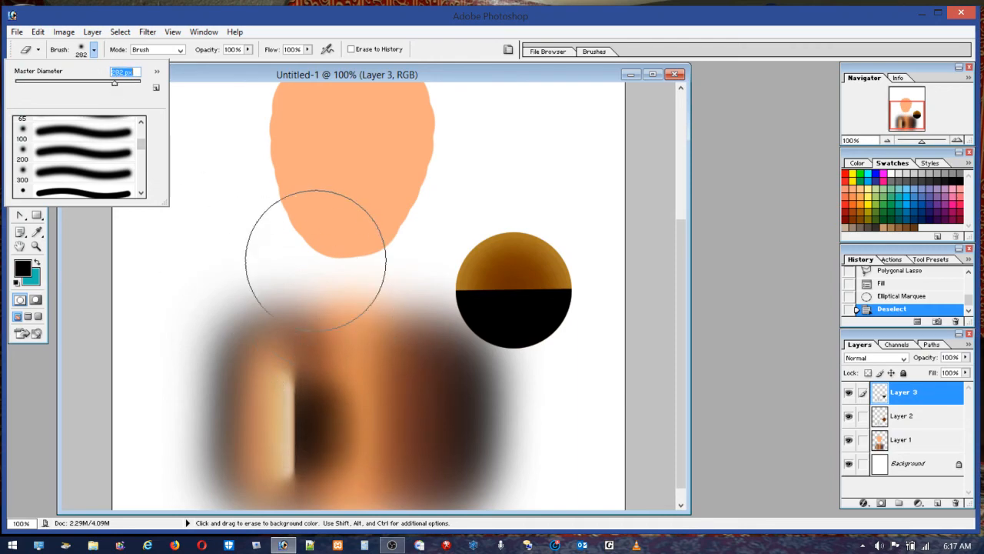
{"action": "left_click", "coordinate": [302, 73]}
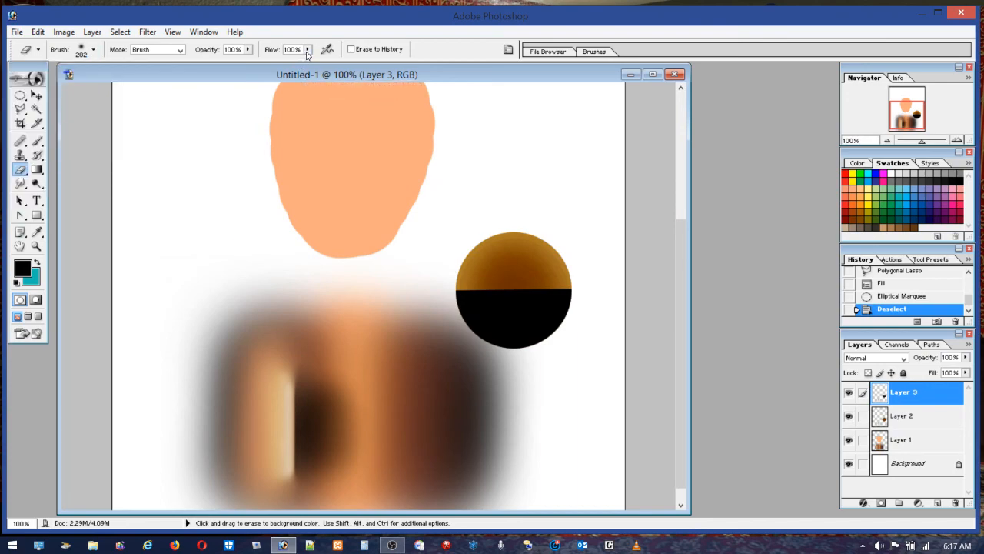
{"action": "left_click", "coordinate": [307, 50]}
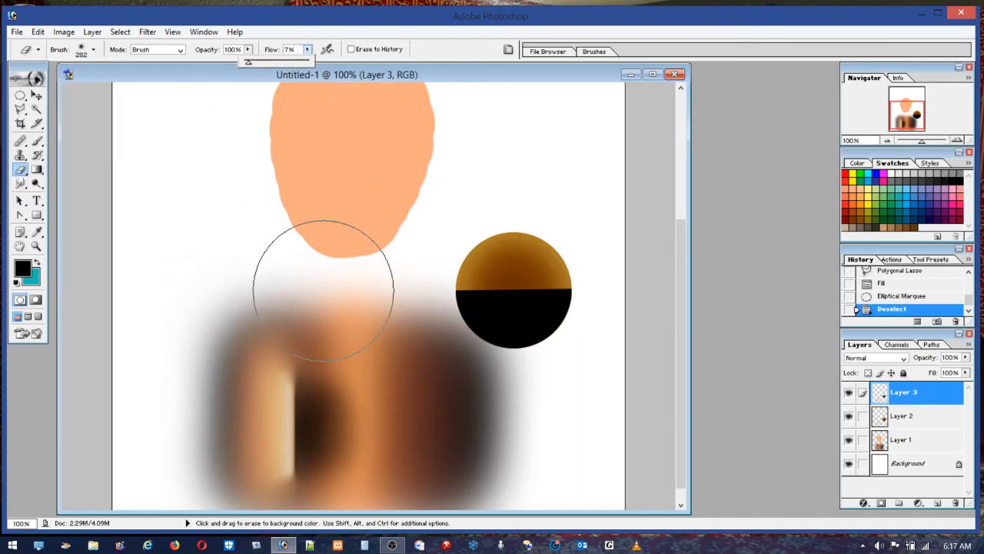
Step: Fade the torso's dark spot with soft 282 px Eraser strokes, raising the flow from 7% to 24% partway
{"action": "left_click", "coordinate": [357, 408]}
{"action": "left_click", "coordinate": [352, 428]}
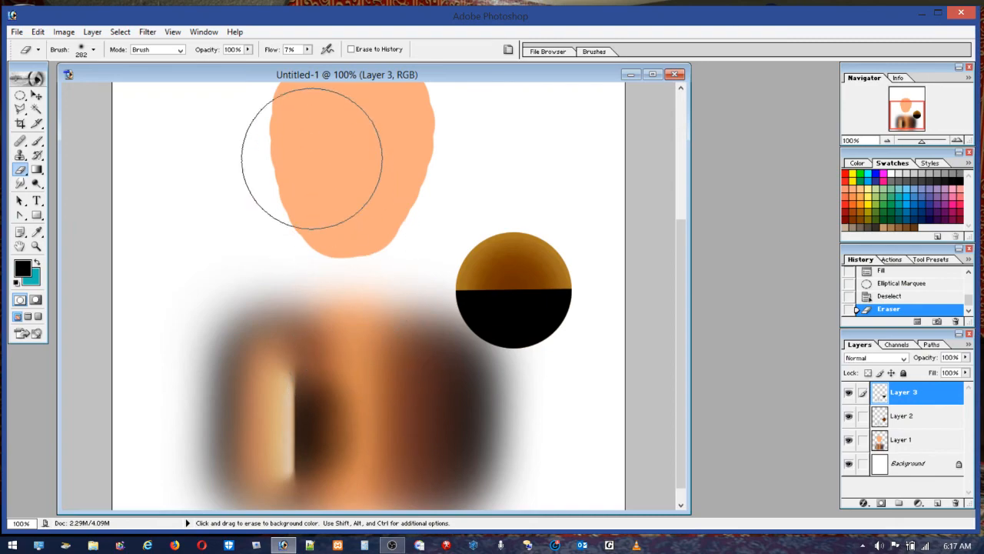
{"action": "left_click", "coordinate": [307, 50]}
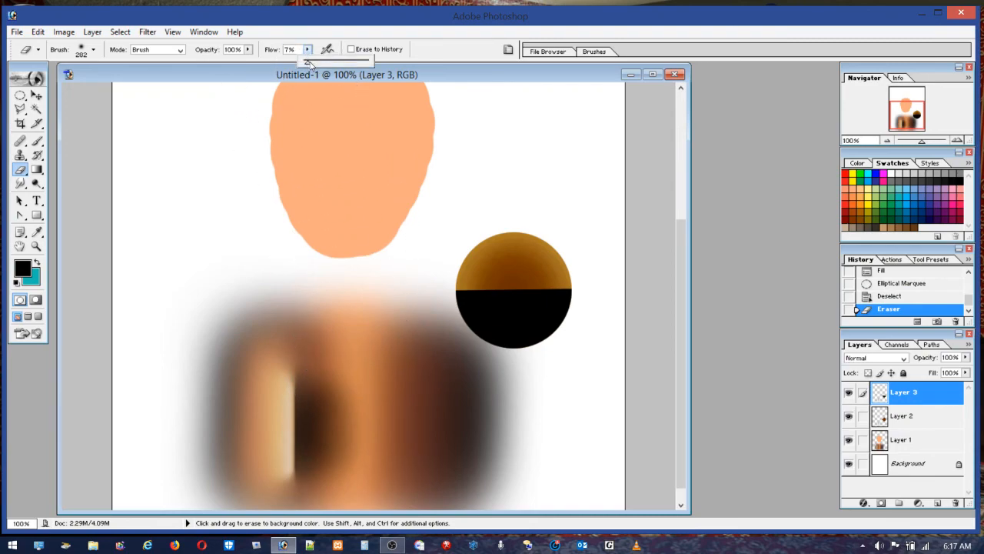
{"action": "left_click", "coordinate": [318, 63]}
{"action": "left_click", "coordinate": [351, 406]}
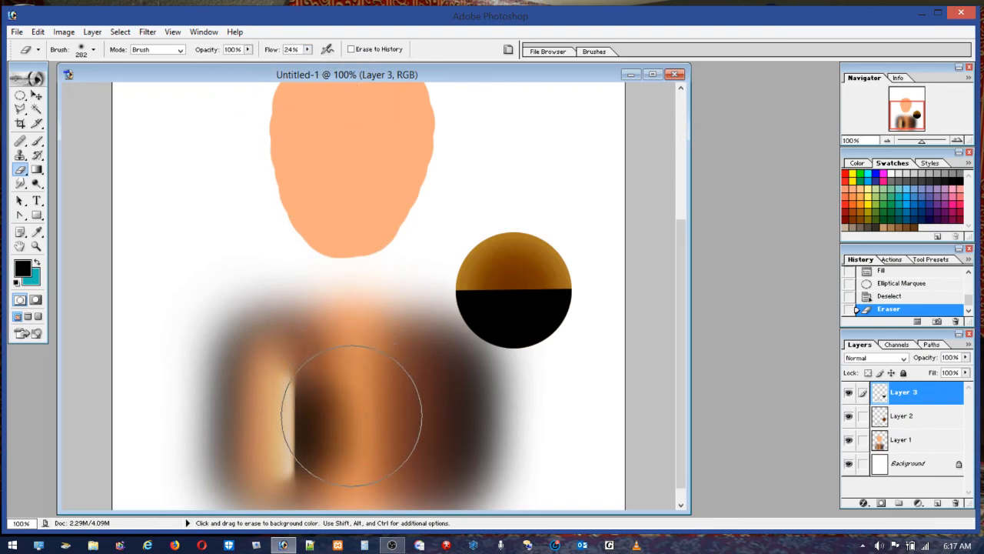
{"action": "mouse_move", "coordinate": [350, 463]}
{"action": "left_mouse_down"}
{"action": "mouse_move", "coordinate": [344, 369]}
{"action": "mouse_move", "coordinate": [339, 501]}
{"action": "mouse_move", "coordinate": [357, 415]}
{"action": "mouse_move", "coordinate": [374, 459]}
{"action": "mouse_move", "coordinate": [400, 412]}
{"action": "left_mouse_up"}
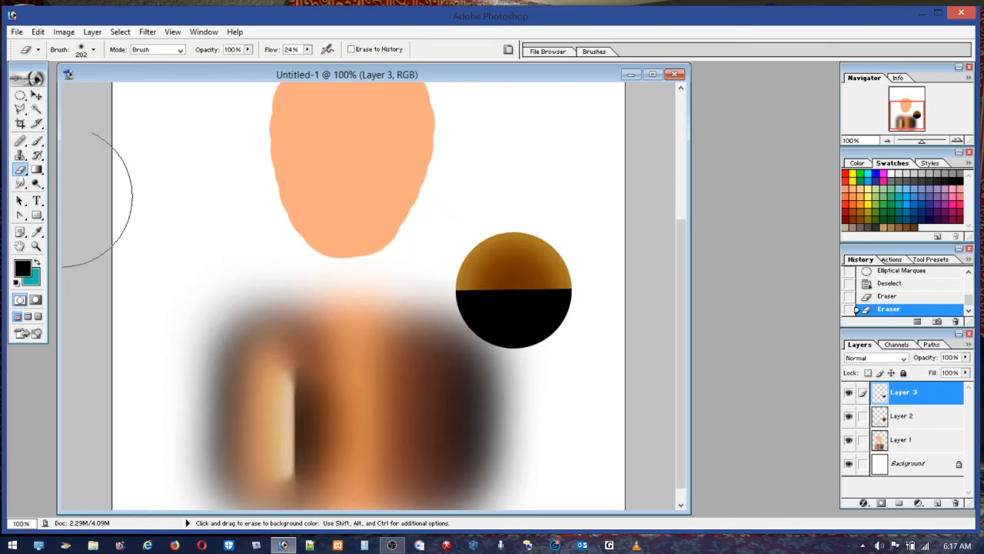
Step: Try lightening the centre of the two-tone circle with the soft Eraser reduced to 157 px at 24% flow
{"action": "left_click", "coordinate": [92, 51]}
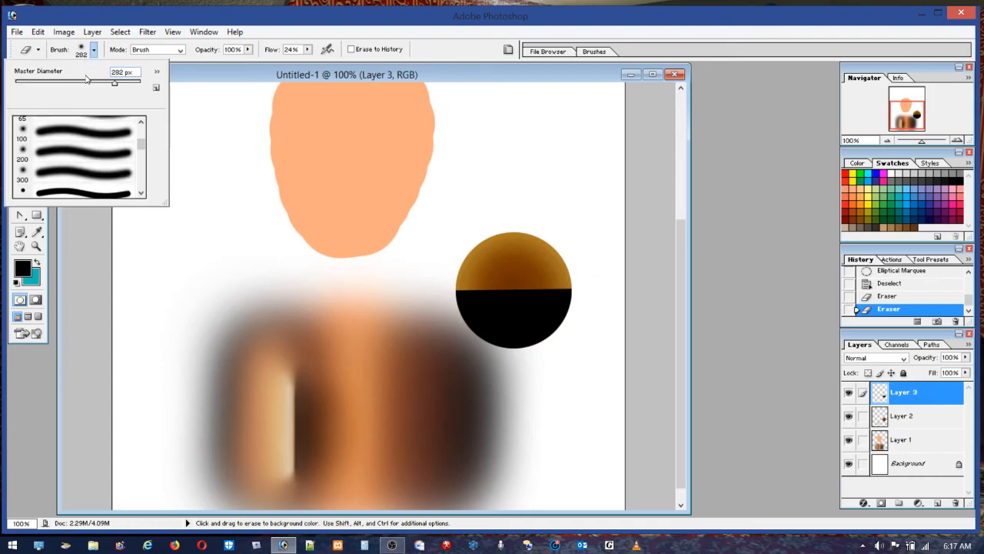
{"action": "left_click", "coordinate": [95, 83]}
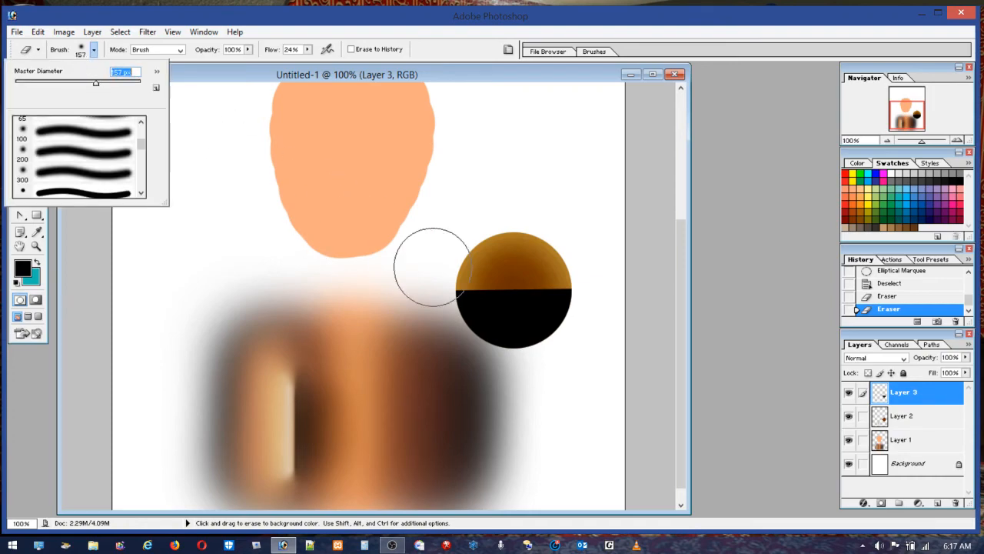
{"action": "left_click", "coordinate": [514, 292]}
{"action": "left_click", "coordinate": [515, 292]}
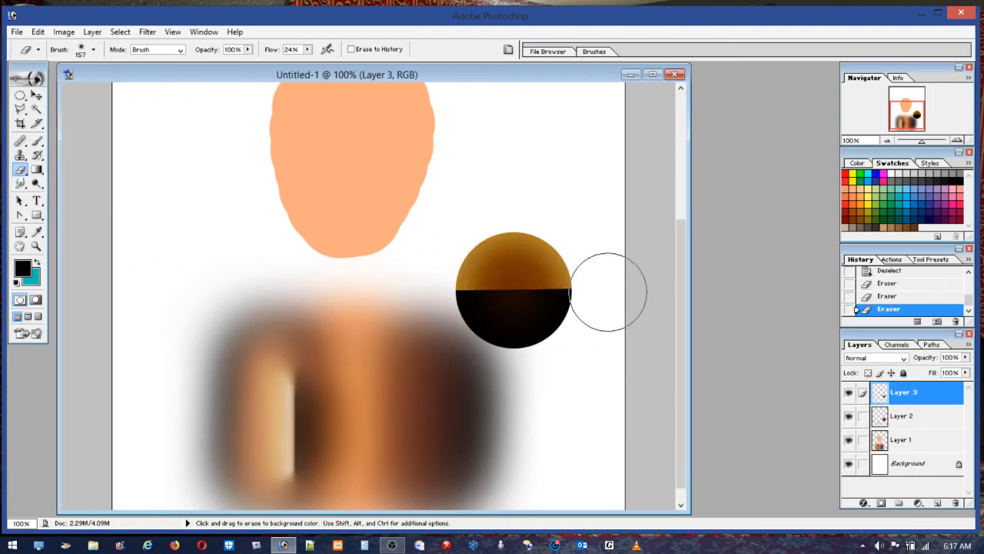
{"action": "left_click", "coordinate": [517, 287]}
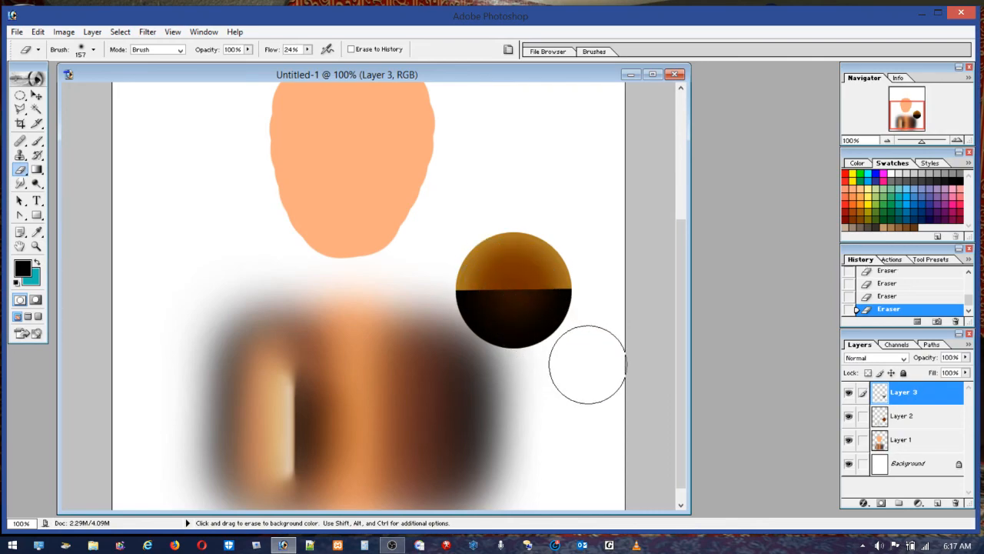
Step: Undo the Eraser dabs made on the two-tone circle
{"action": "left_click", "coordinate": [40, 32]}
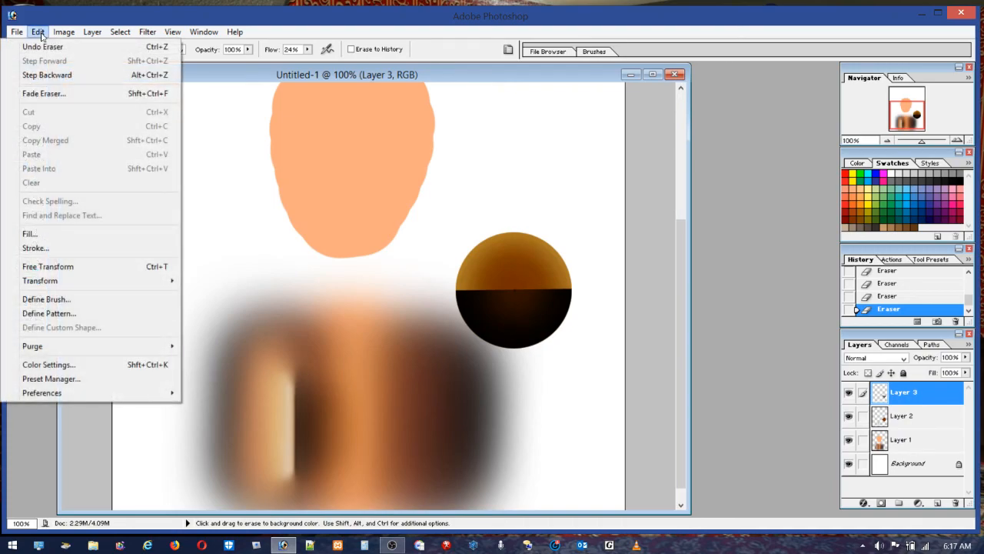
{"action": "left_click", "coordinate": [44, 45]}
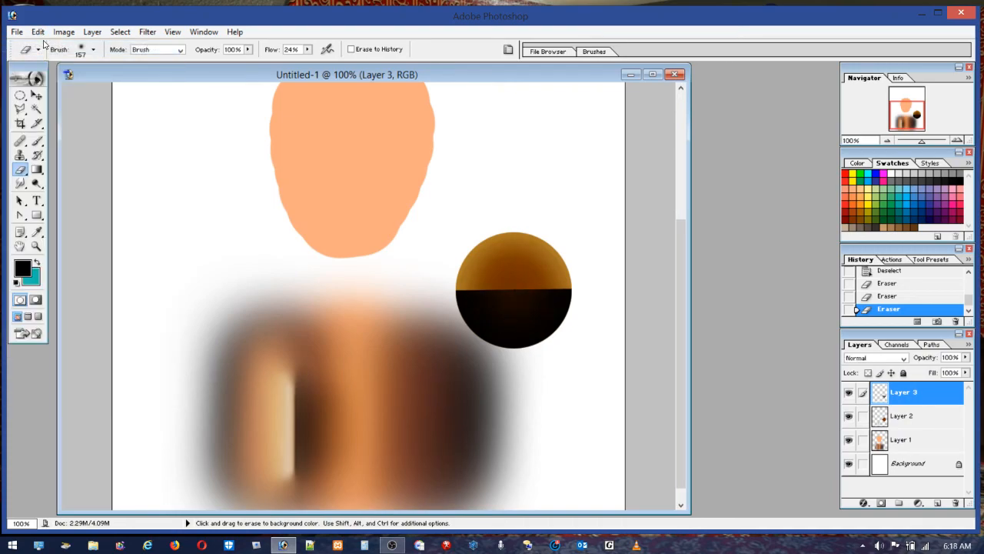
{"action": "left_click", "coordinate": [38, 33]}
{"action": "left_click", "coordinate": [46, 73]}
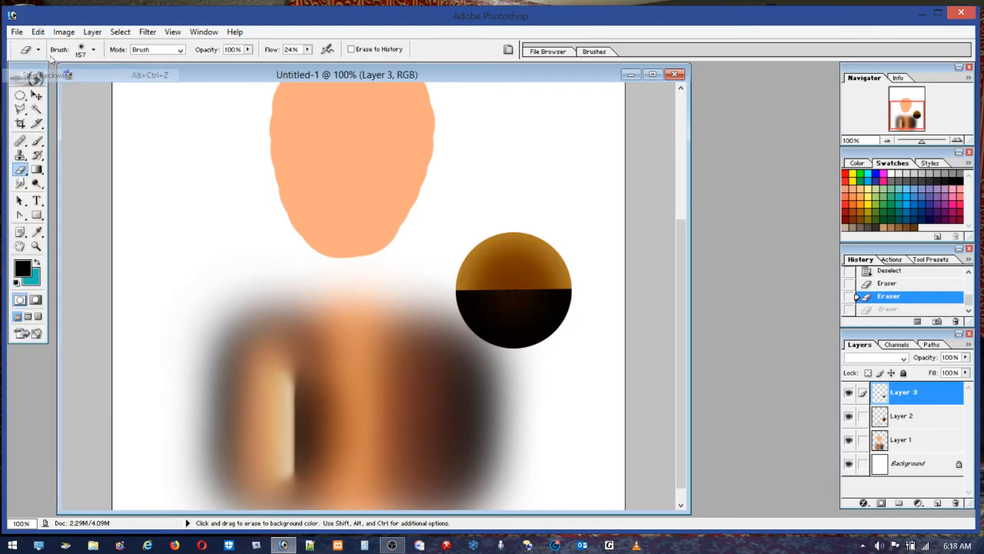
Step: Darken the middle of the circle with black, using a soft 118 px Brush at 3% flow
{"action": "left_click", "coordinate": [37, 140]}
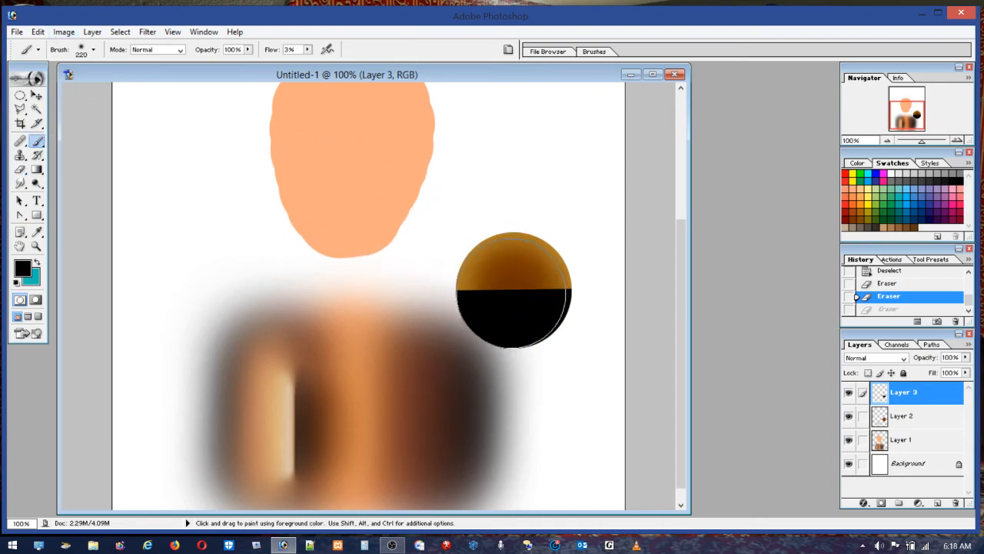
{"action": "left_click", "coordinate": [82, 54]}
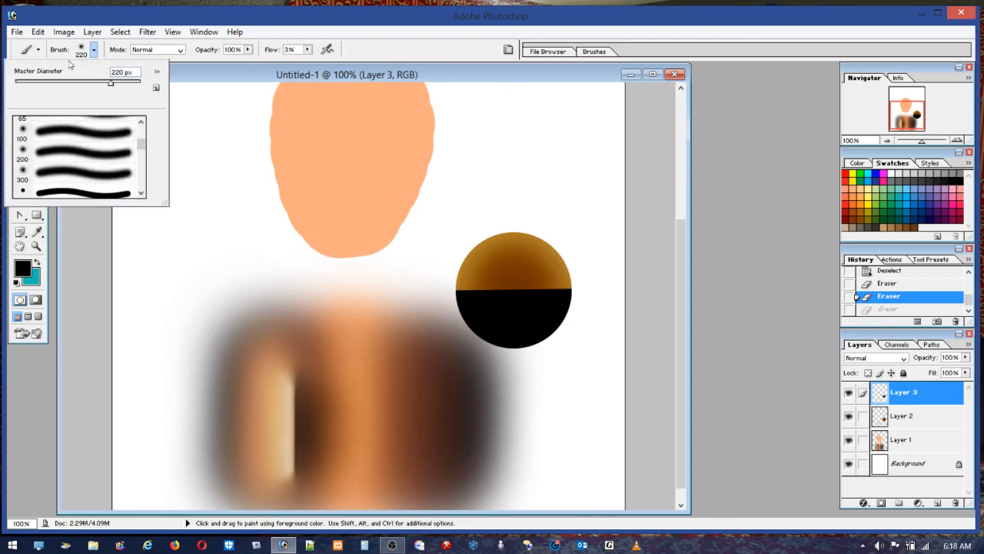
{"action": "left_click", "coordinate": [516, 295]}
{"action": "mouse_move", "coordinate": [516, 295]}
{"action": "left_mouse_down"}
{"action": "mouse_move", "coordinate": [496, 316]}
{"action": "mouse_move", "coordinate": [531, 300]}
{"action": "mouse_move", "coordinate": [494, 273]}
{"action": "mouse_move", "coordinate": [529, 312]}
{"action": "mouse_move", "coordinate": [513, 320]}
{"action": "mouse_move", "coordinate": [525, 308]}
{"action": "mouse_move", "coordinate": [551, 337]}
{"action": "left_mouse_up"}
{"action": "mouse_move", "coordinate": [524, 303]}
{"action": "left_mouse_down"}
{"action": "mouse_move", "coordinate": [514, 309]}
{"action": "mouse_move", "coordinate": [525, 332]}
{"action": "left_mouse_up"}
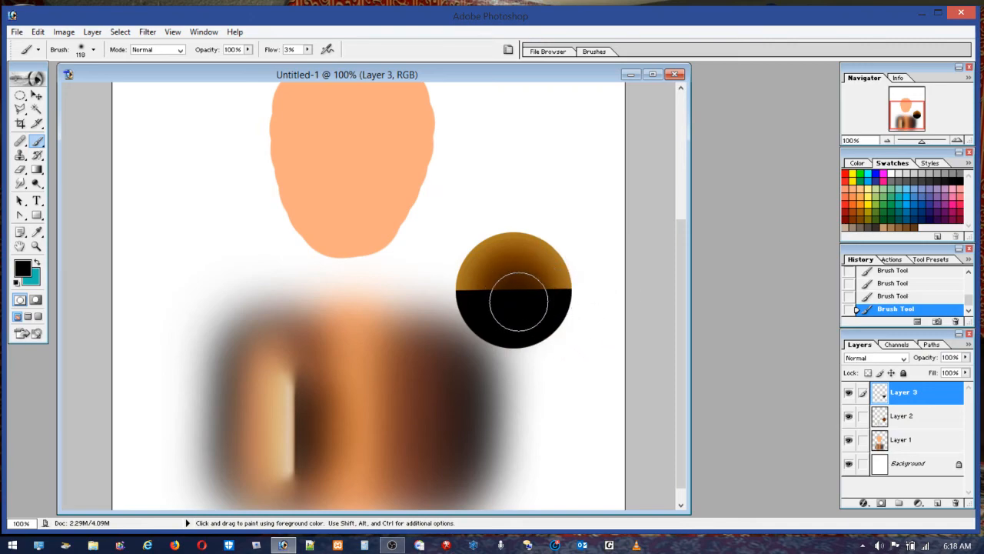
Step: Choose white and brush a soft highlight along the circle's upper edge at 3% flow
{"action": "left_click", "coordinate": [80, 51]}
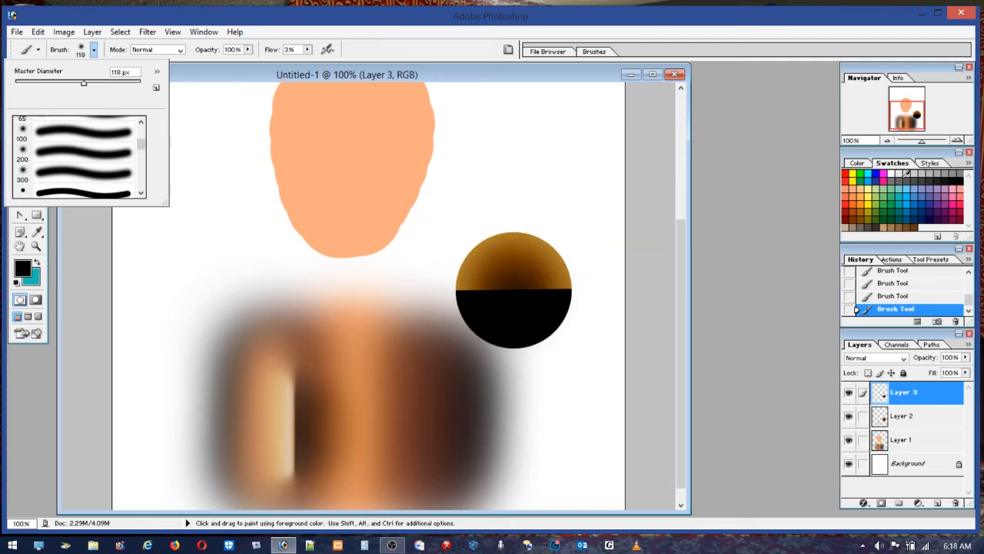
{"action": "left_click", "coordinate": [891, 174]}
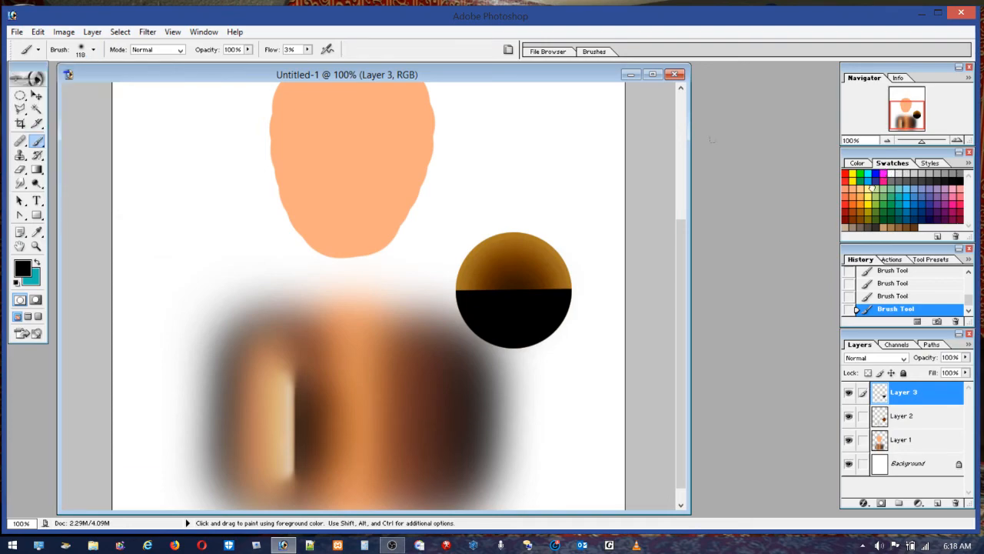
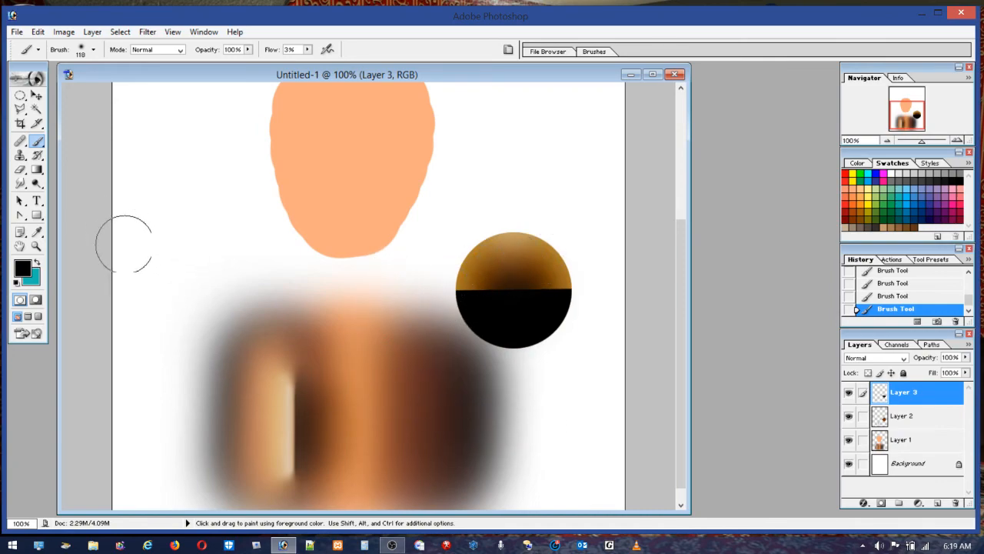
{"action": "mouse_move", "coordinate": [270, 382]}
{"action": "left_mouse_down"}
{"action": "mouse_move", "coordinate": [289, 411]}
{"action": "mouse_move", "coordinate": [285, 467]}
{"action": "mouse_move", "coordinate": [311, 396]}
{"action": "mouse_move", "coordinate": [308, 464]}
{"action": "left_mouse_up"}
{"action": "mouse_move", "coordinate": [311, 413]}
{"action": "left_mouse_down"}
{"action": "mouse_move", "coordinate": [331, 478]}
{"action": "mouse_move", "coordinate": [300, 386]}
{"action": "mouse_move", "coordinate": [277, 436]}
{"action": "left_mouse_up"}
{"action": "left_click_drag", "start_coordinate": [283, 472], "coordinate": [286, 389]}
{"action": "mouse_move", "coordinate": [309, 434]}
{"action": "left_mouse_down"}
{"action": "mouse_move", "coordinate": [296, 451]}
{"action": "mouse_move", "coordinate": [297, 400]}
{"action": "left_mouse_up"}
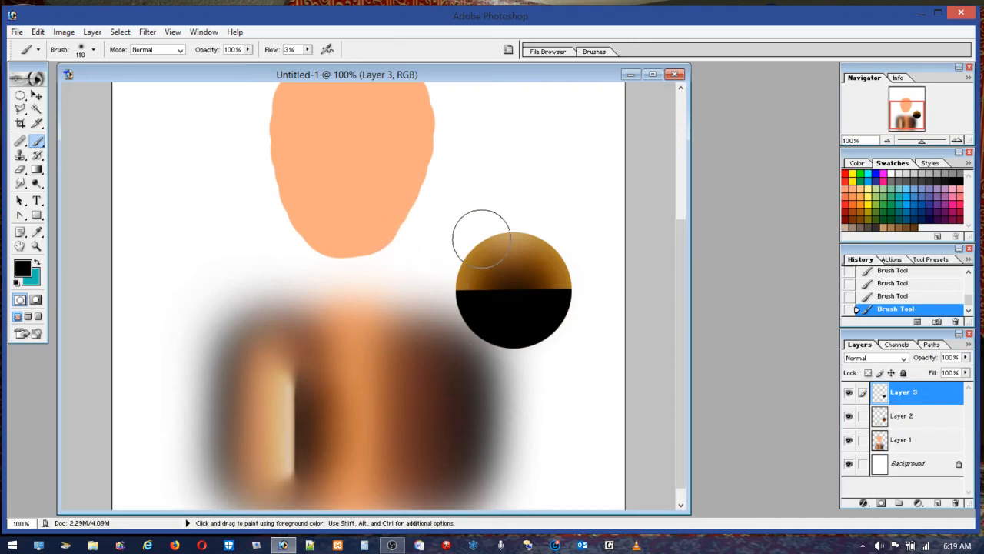
Step: Outline a four-sided shape beside the head with the Polygonal Lasso and fill it with light orange at 100% opacity
{"action": "left_click", "coordinate": [20, 109]}
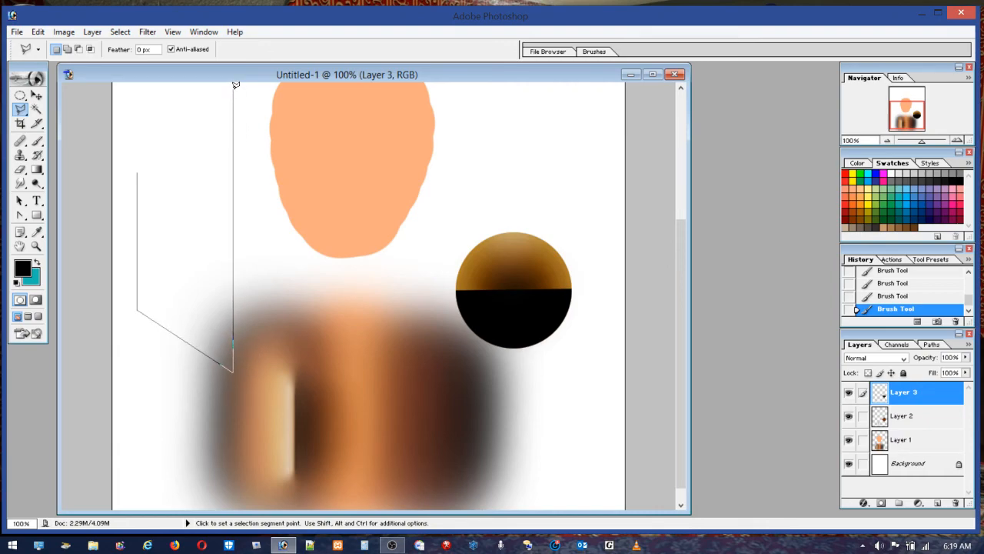
{"action": "left_click", "coordinate": [137, 188]}
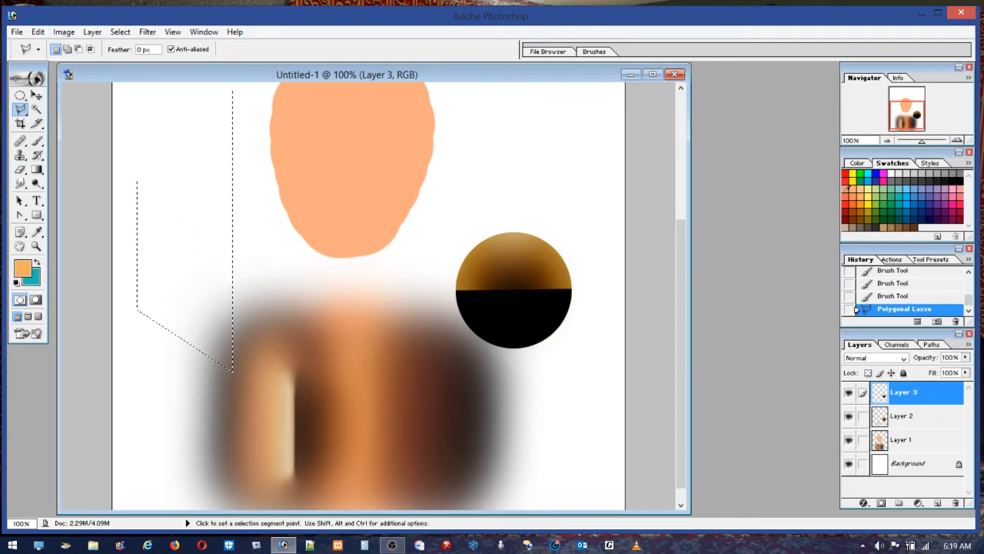
{"action": "left_click", "coordinate": [38, 32]}
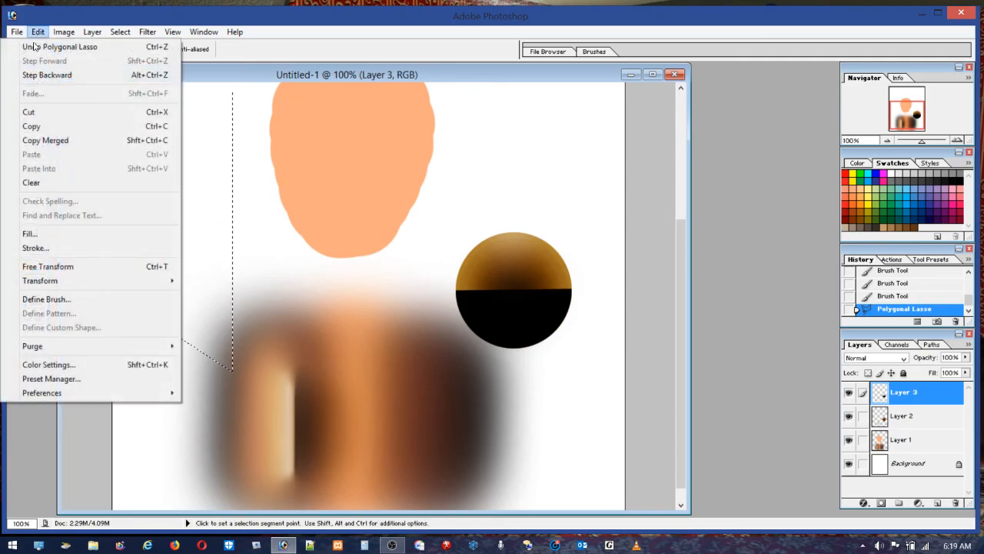
{"action": "left_click", "coordinate": [27, 234]}
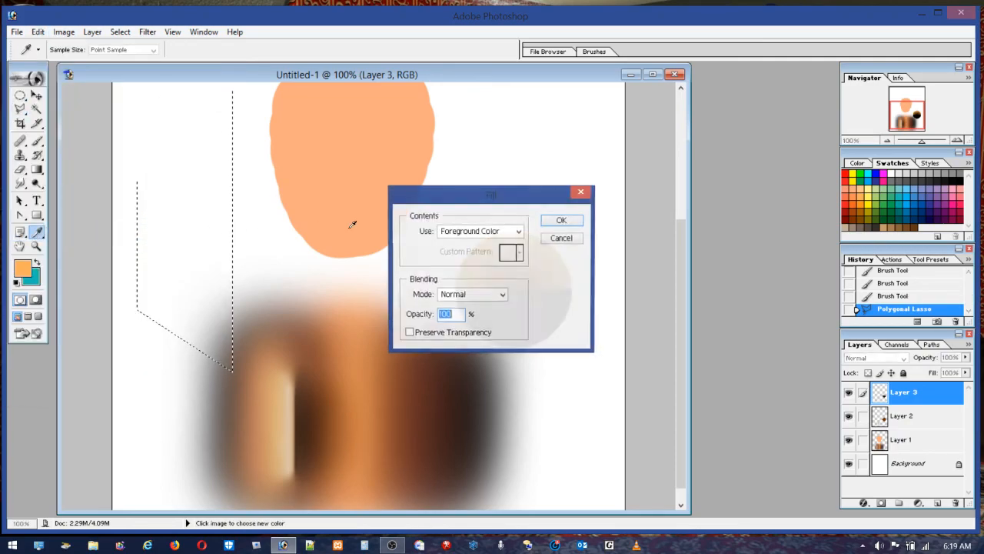
{"action": "left_click", "coordinate": [562, 221]}
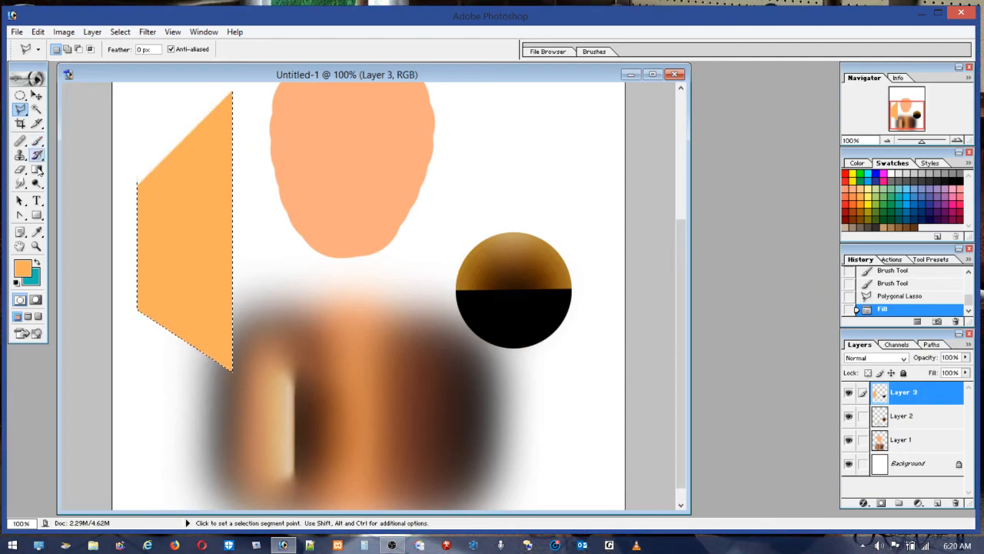
Step: Lighten the orange polygon with white, using a soft 476 px Brush at 3% flow
{"action": "left_click", "coordinate": [41, 144]}
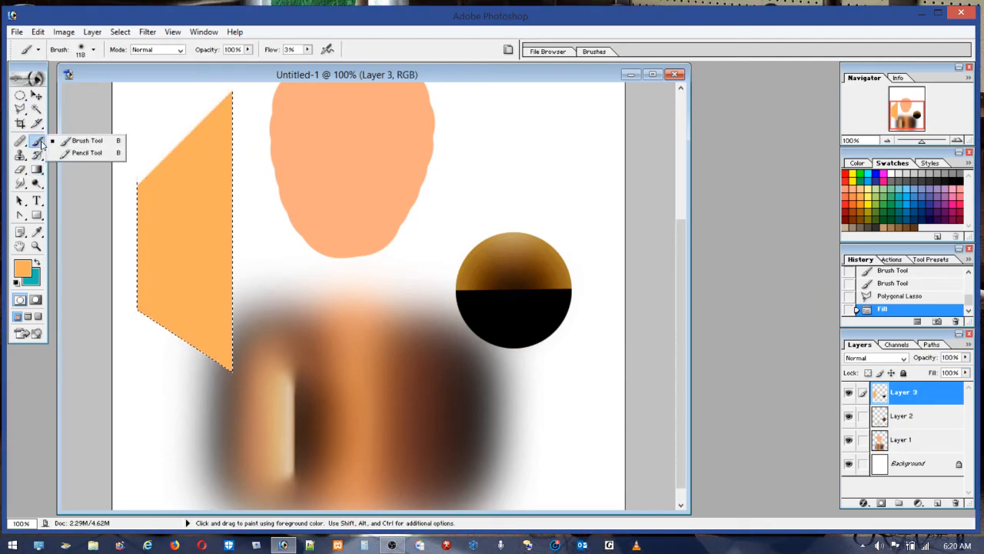
{"action": "left_click", "coordinate": [87, 50]}
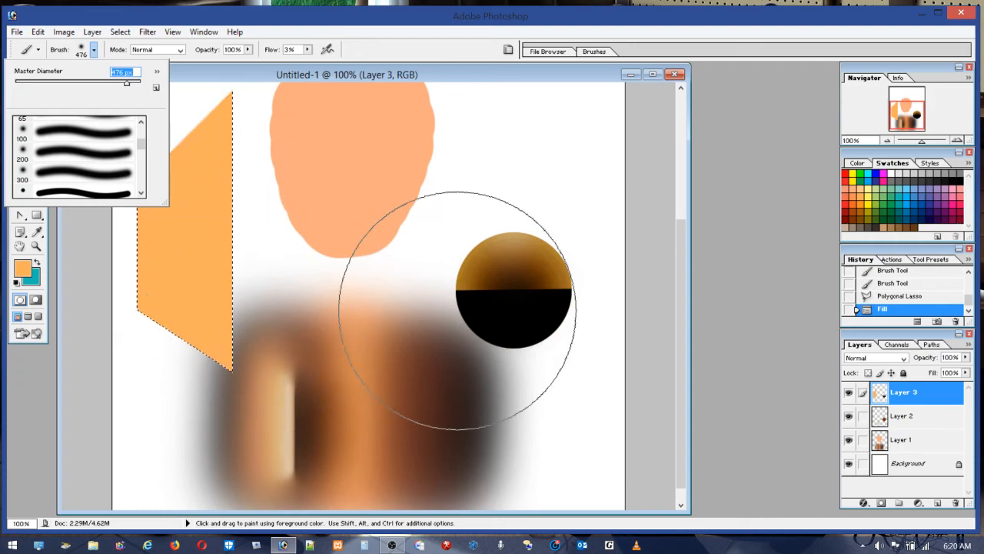
{"action": "left_click", "coordinate": [892, 173]}
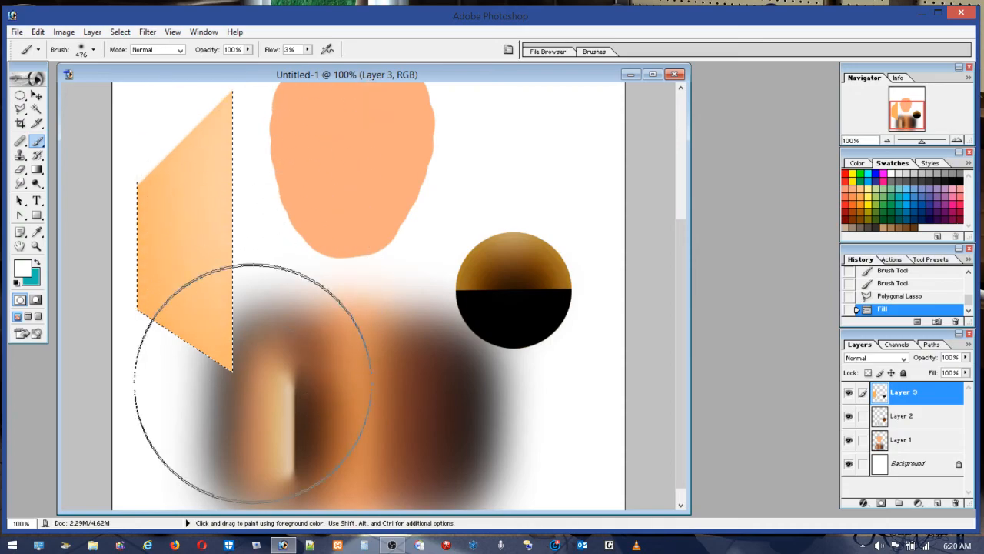
{"action": "left_click_drag", "start_coordinate": [307, 377], "coordinate": [310, 422]}
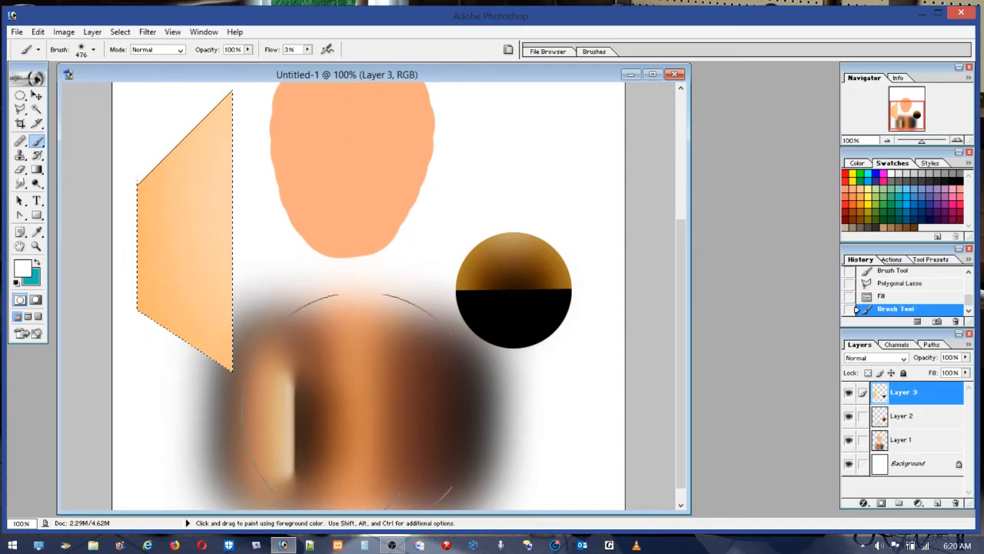
Step: Shade the polygon's left side with soft, low-flow strokes of black
{"action": "left_click", "coordinate": [952, 181]}
{"action": "mouse_move", "coordinate": [149, 382]}
{"action": "left_mouse_down"}
{"action": "mouse_move", "coordinate": [133, 387]}
{"action": "mouse_move", "coordinate": [78, 257]}
{"action": "mouse_move", "coordinate": [94, 307]}
{"action": "mouse_move", "coordinate": [100, 117]}
{"action": "mouse_move", "coordinate": [93, 367]}
{"action": "mouse_move", "coordinate": [83, 284]}
{"action": "mouse_move", "coordinate": [115, 338]}
{"action": "left_mouse_up"}
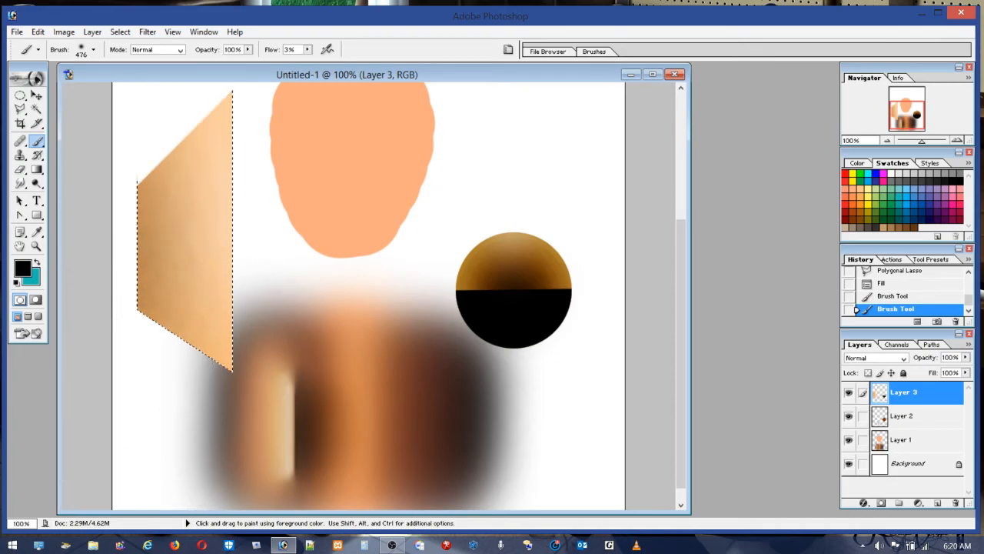
{"action": "left_click_drag", "start_coordinate": [108, 238], "coordinate": [113, 293]}
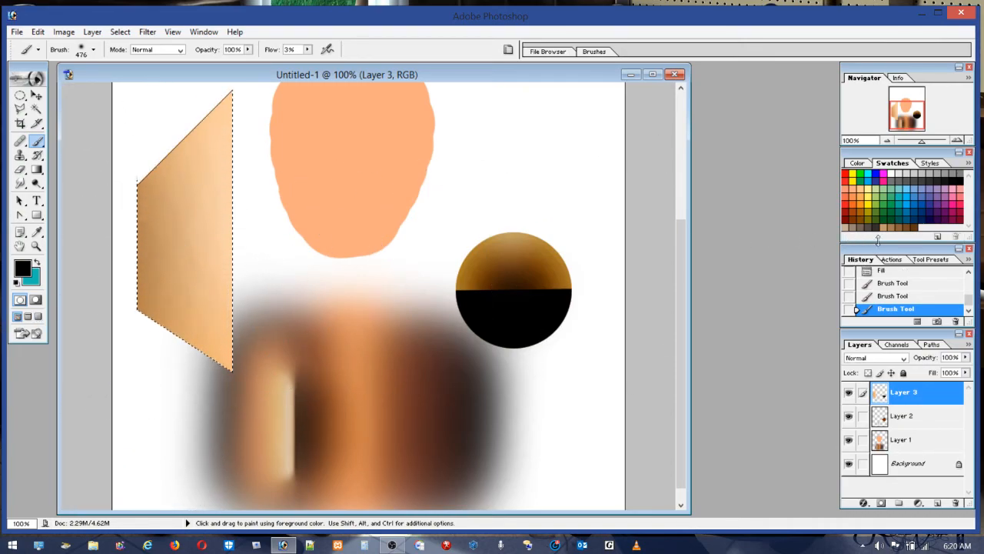
Step: Tint the polygon's right side with light yellow and its left side with dark green, using soft strokes at 3% flow
{"action": "left_click", "coordinate": [868, 182]}
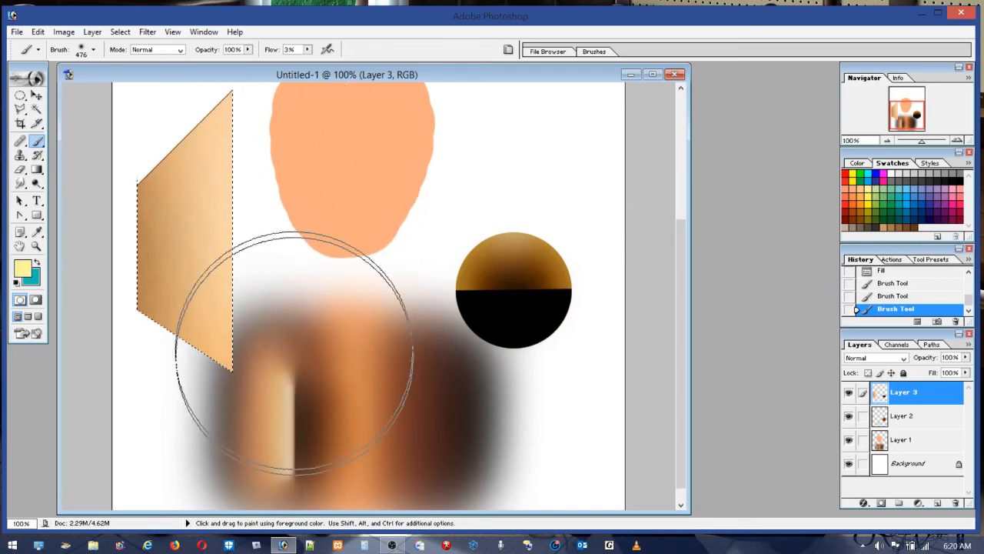
{"action": "mouse_move", "coordinate": [269, 135]}
{"action": "left_mouse_down"}
{"action": "mouse_move", "coordinate": [265, 401]}
{"action": "mouse_move", "coordinate": [300, 323]}
{"action": "mouse_move", "coordinate": [311, 116]}
{"action": "left_mouse_up"}
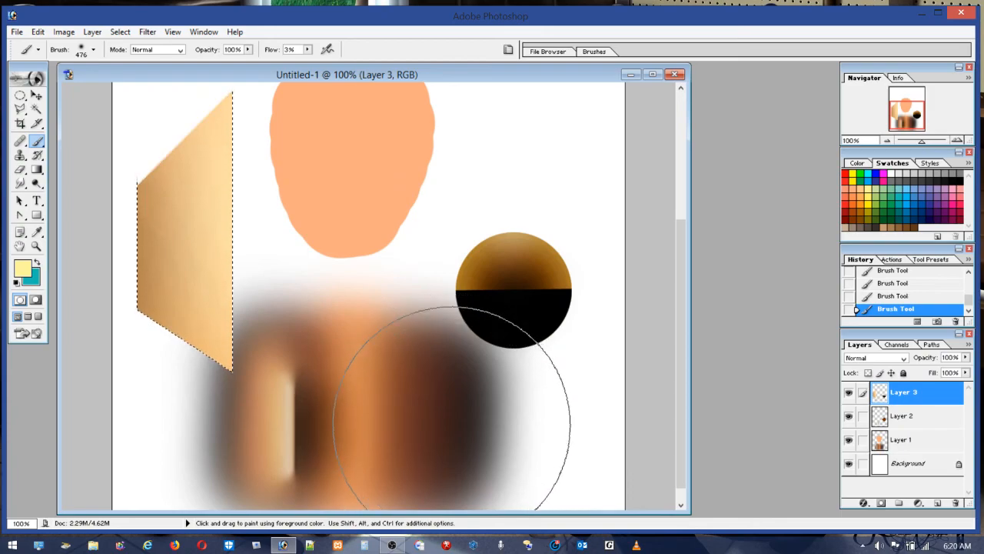
{"action": "left_click", "coordinate": [880, 198]}
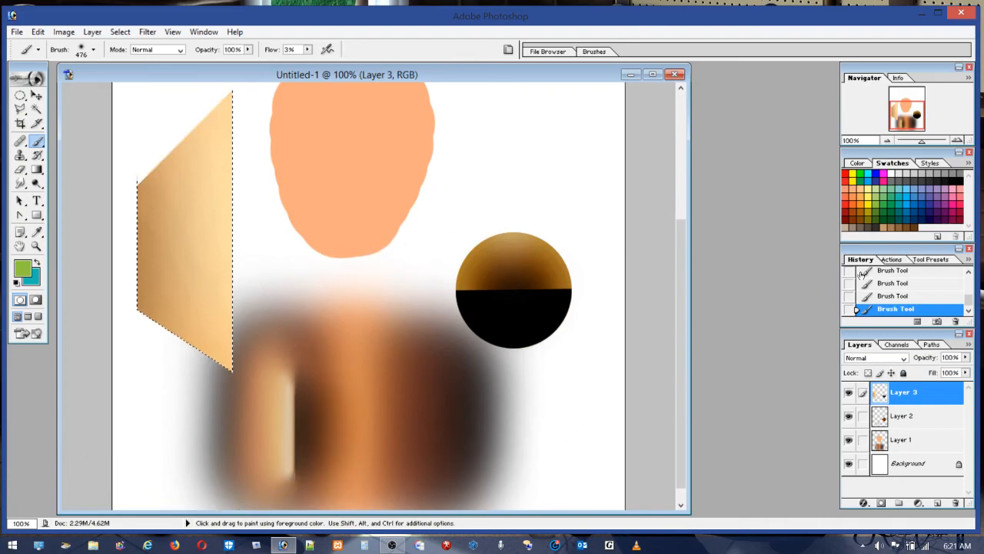
{"action": "left_click", "coordinate": [887, 213]}
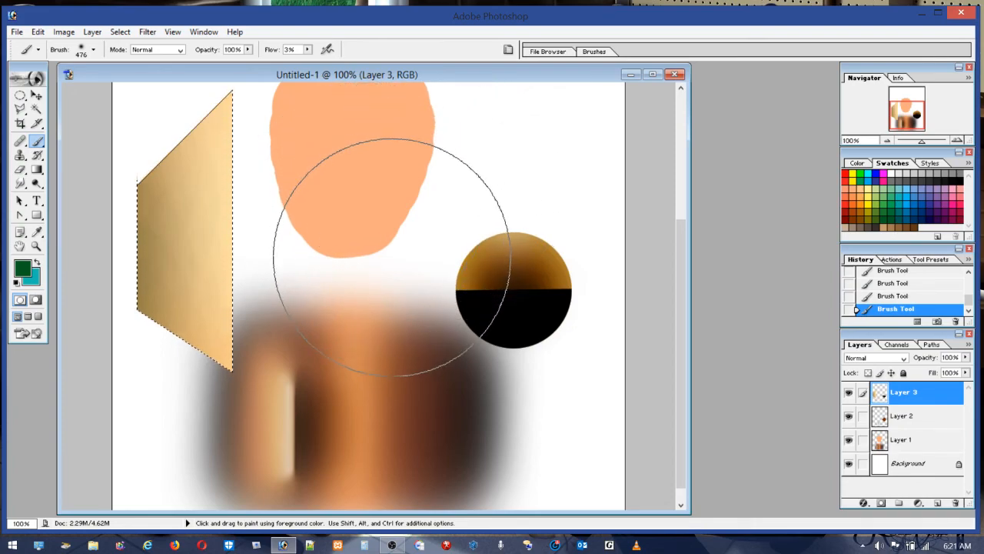
Step: Clear the painted contents of the polygonal selection from Layer 3
{"action": "left_click", "coordinate": [36, 95]}
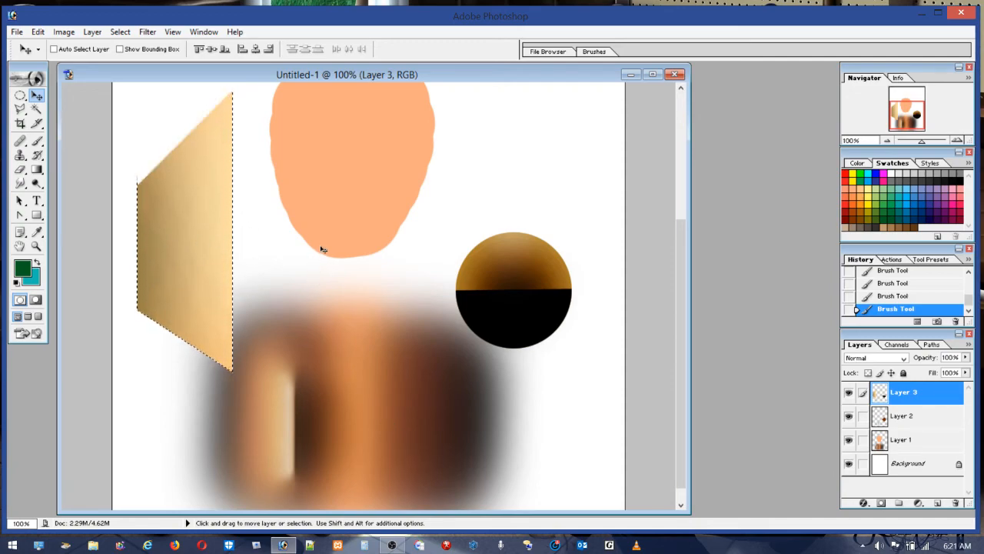
{"action": "key", "text": "Delete"}
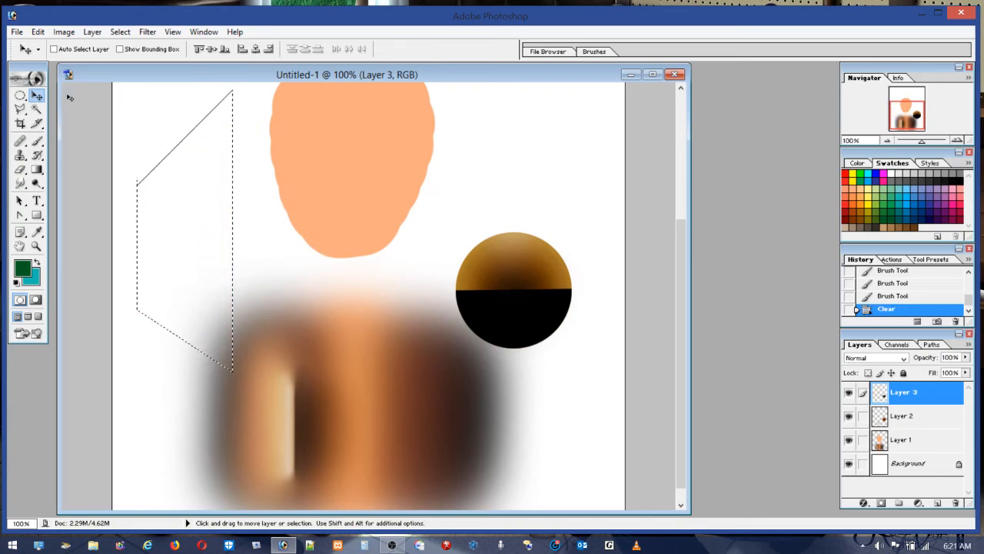
{"action": "left_click", "coordinate": [20, 95]}
{"action": "left_click", "coordinate": [155, 106]}
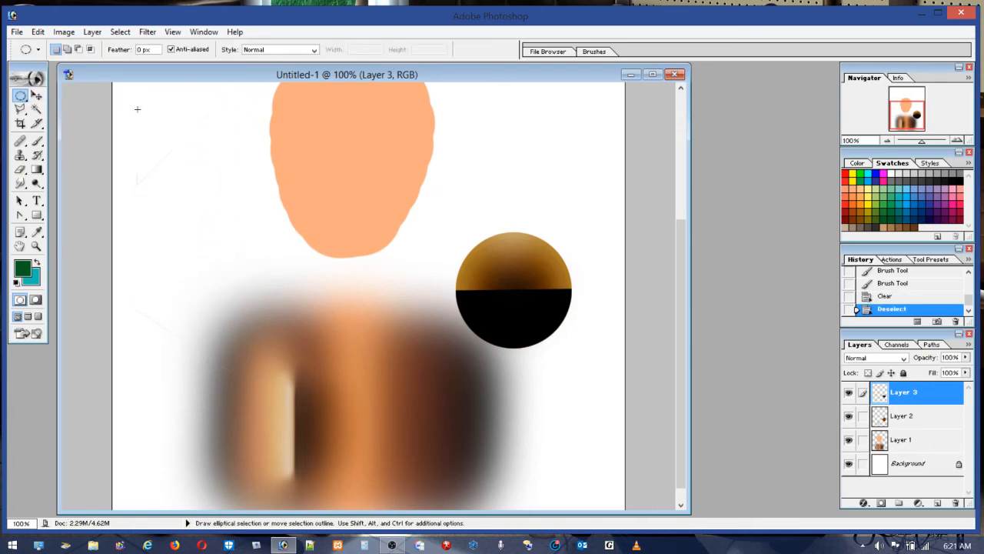
{"action": "left_click_drag", "start_coordinate": [122, 91], "coordinate": [241, 312]}
Step: Clear the polygon's leftover edge traces from Layer 3 within a rectangular selection, and deselect
{"action": "left_click", "coordinate": [22, 98]}
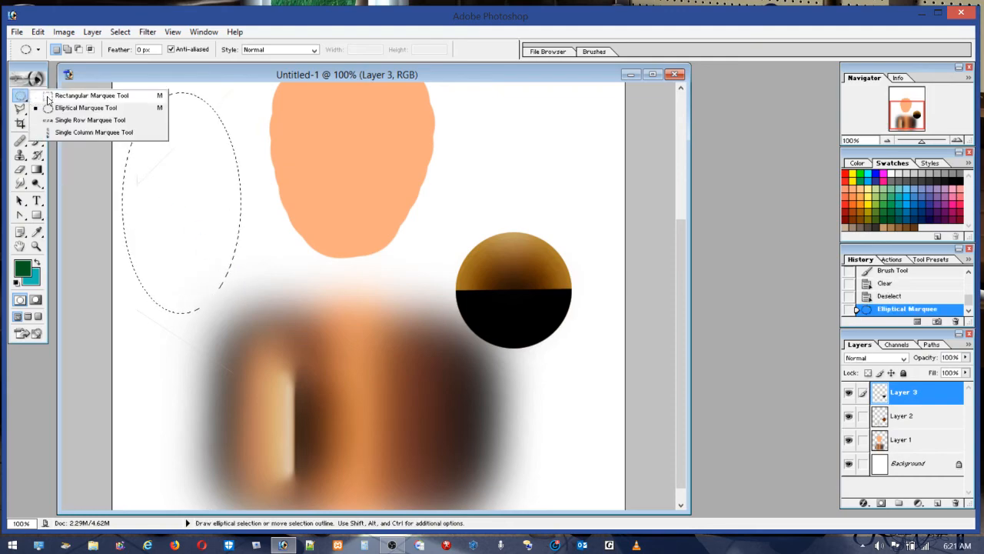
{"action": "left_click", "coordinate": [81, 96]}
{"action": "mouse_move", "coordinate": [240, 85]}
{"action": "left_mouse_down"}
{"action": "mouse_move", "coordinate": [224, 94]}
{"action": "mouse_move", "coordinate": [121, 362]}
{"action": "mouse_move", "coordinate": [121, 390]}
{"action": "left_mouse_up"}
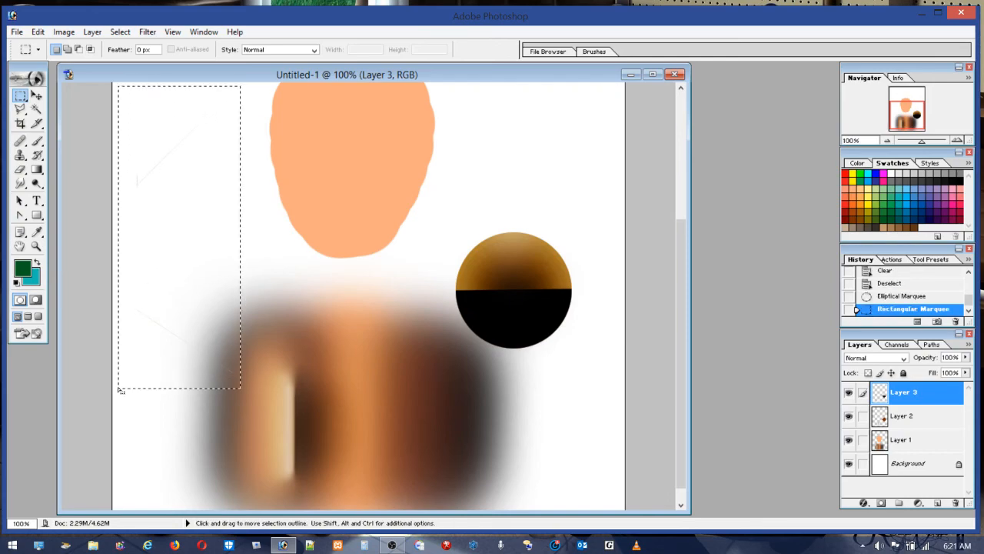
{"action": "key", "text": "Delete"}
{"action": "left_click", "coordinate": [246, 305]}
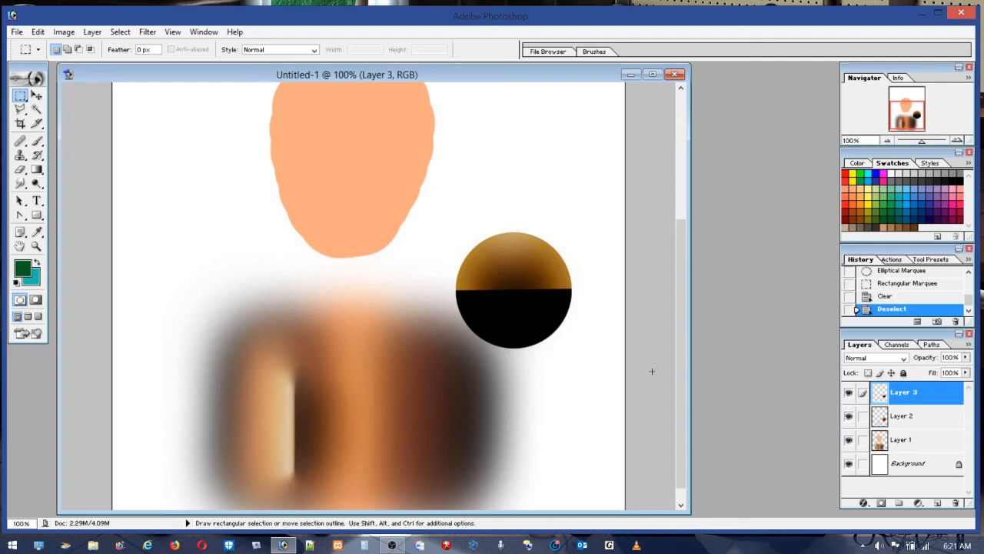
Step: Toggle Layer 3's visibility off and on to compare the image with and without its paint
{"action": "left_click", "coordinate": [848, 394]}
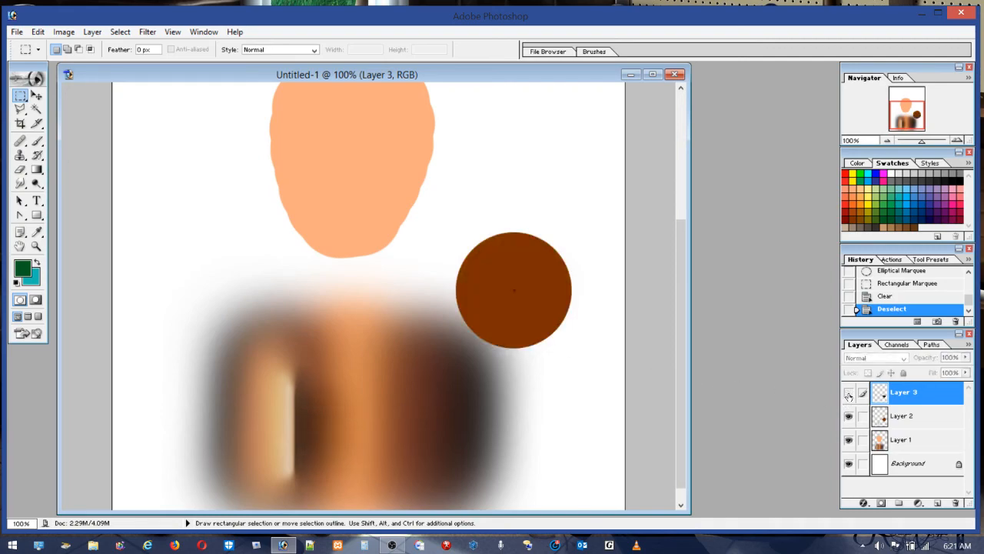
{"action": "left_click", "coordinate": [849, 393]}
{"action": "left_click", "coordinate": [849, 393]}
{"action": "left_click", "coordinate": [848, 394]}
{"action": "left_click", "coordinate": [849, 393]}
{"action": "left_click", "coordinate": [848, 394]}
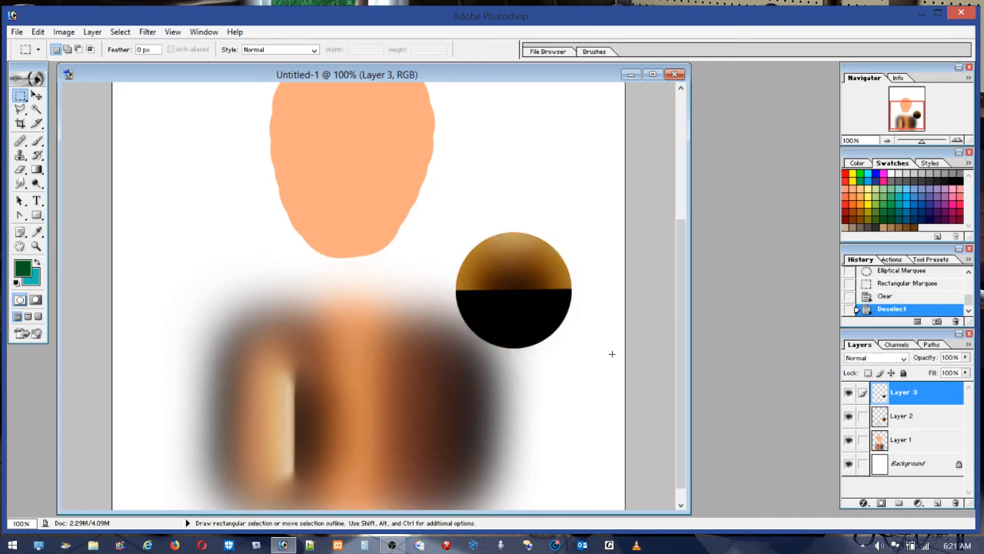
Step: Clear the circle's shading from Layer 3 within an elliptical selection drawn around the circle
{"action": "left_click", "coordinate": [18, 96]}
{"action": "left_click", "coordinate": [46, 108]}
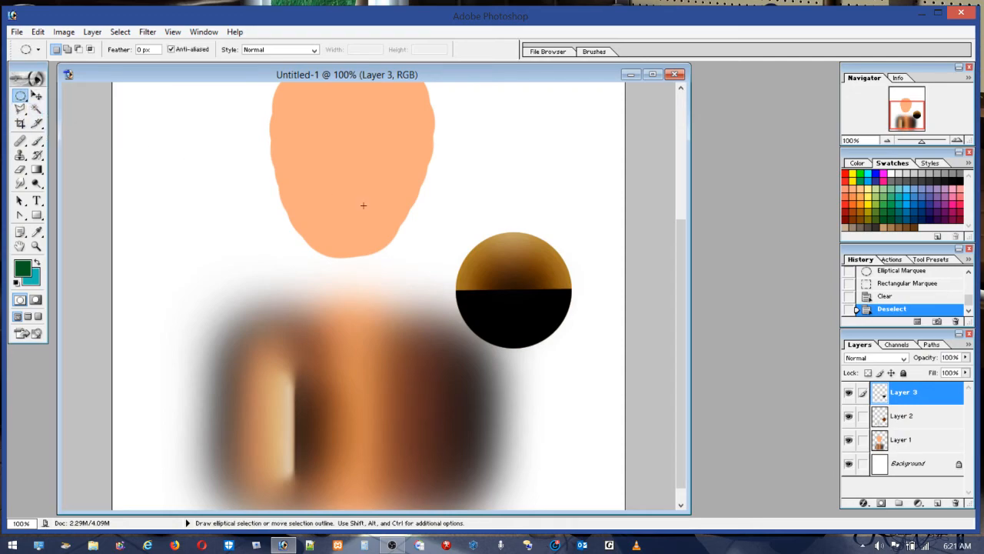
{"action": "left_click_drag", "start_coordinate": [603, 358], "coordinate": [603, 359]}
{"action": "key", "text": "Delete"}
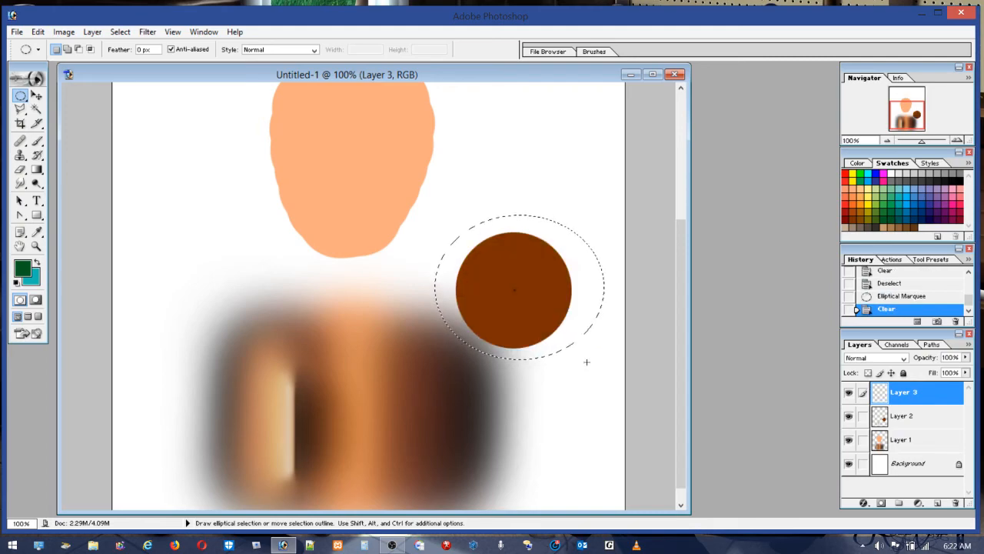
Step: Delete Layer 2, and undo the layer deletion
{"action": "left_click", "coordinate": [910, 418]}
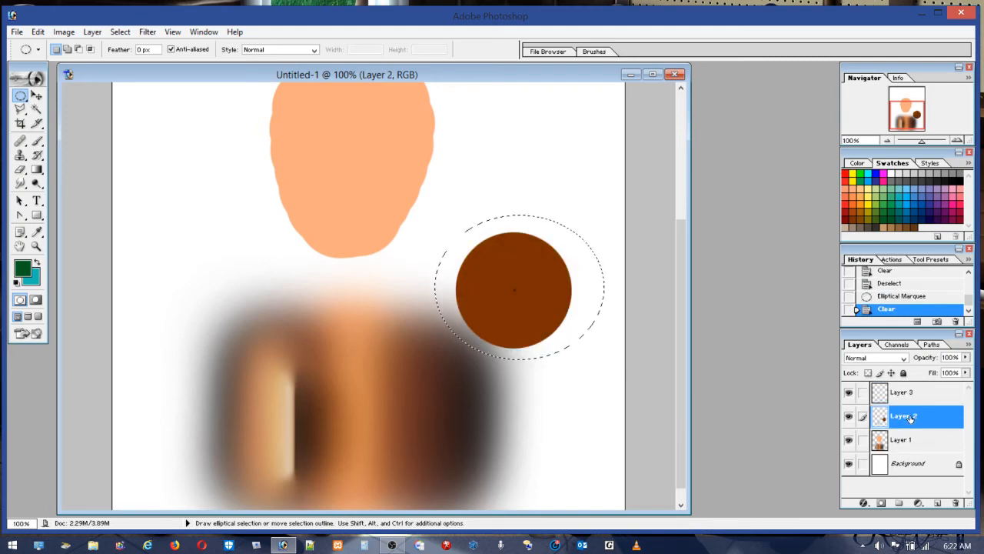
{"action": "left_click", "coordinate": [956, 502]}
{"action": "left_click", "coordinate": [468, 217]}
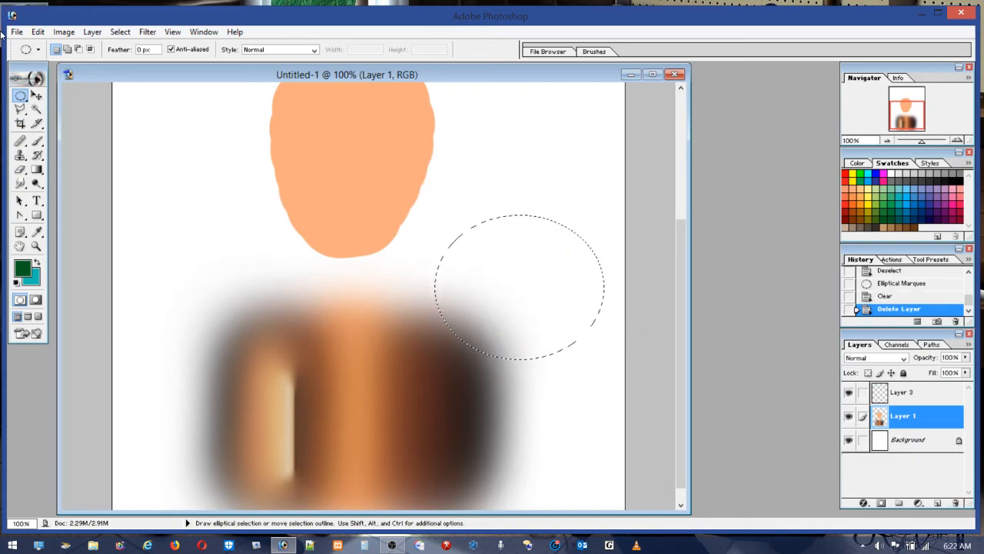
{"action": "left_click", "coordinate": [38, 32]}
{"action": "left_click", "coordinate": [44, 48]}
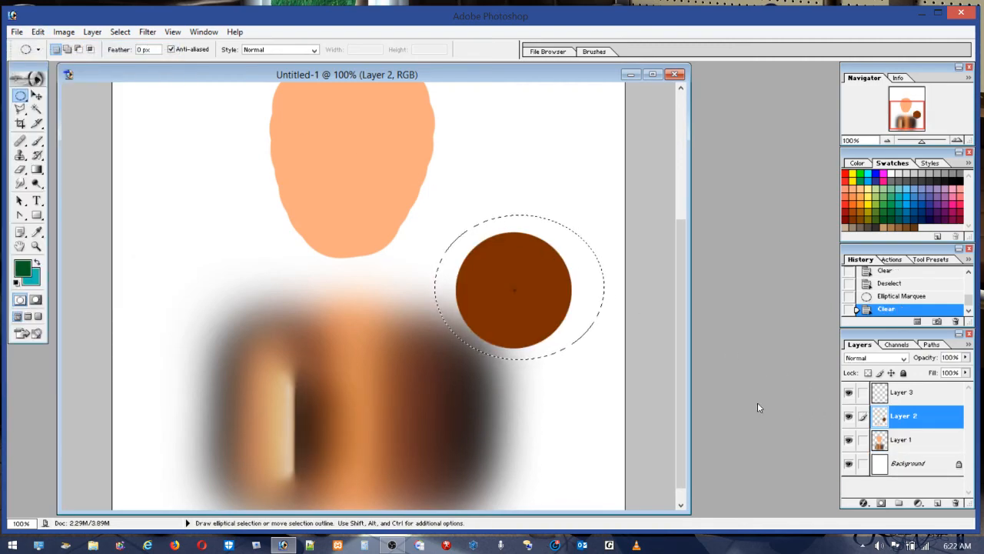
Step: Delete Layer 3, clear the selected brown circle from Layer 2, and deselect
{"action": "left_click", "coordinate": [901, 392]}
{"action": "left_click", "coordinate": [955, 503]}
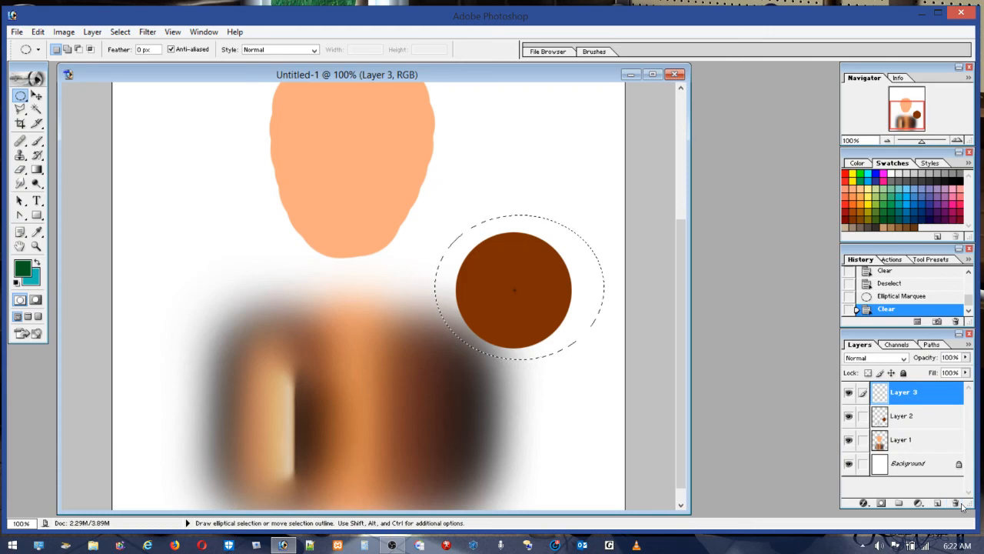
{"action": "left_click", "coordinate": [468, 219]}
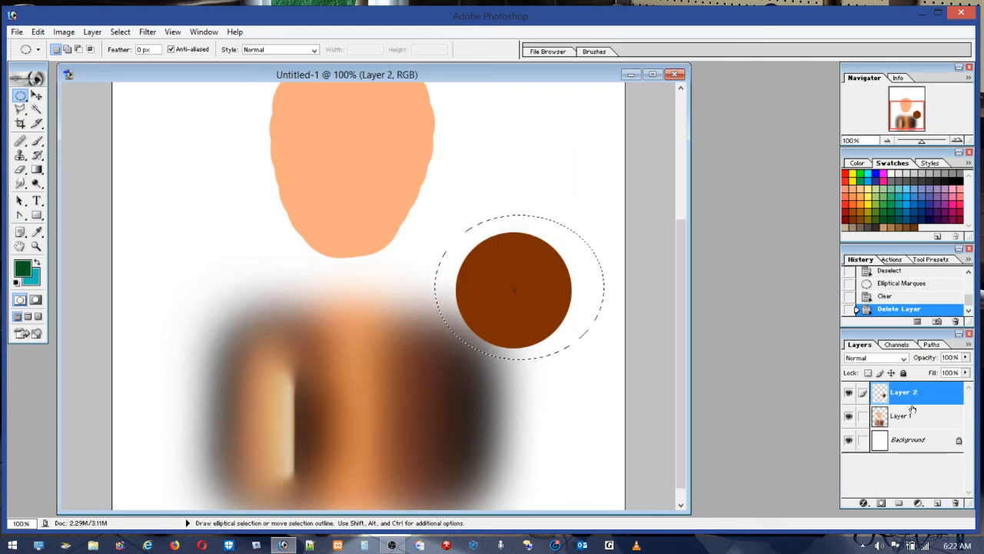
{"action": "key", "text": "Delete"}
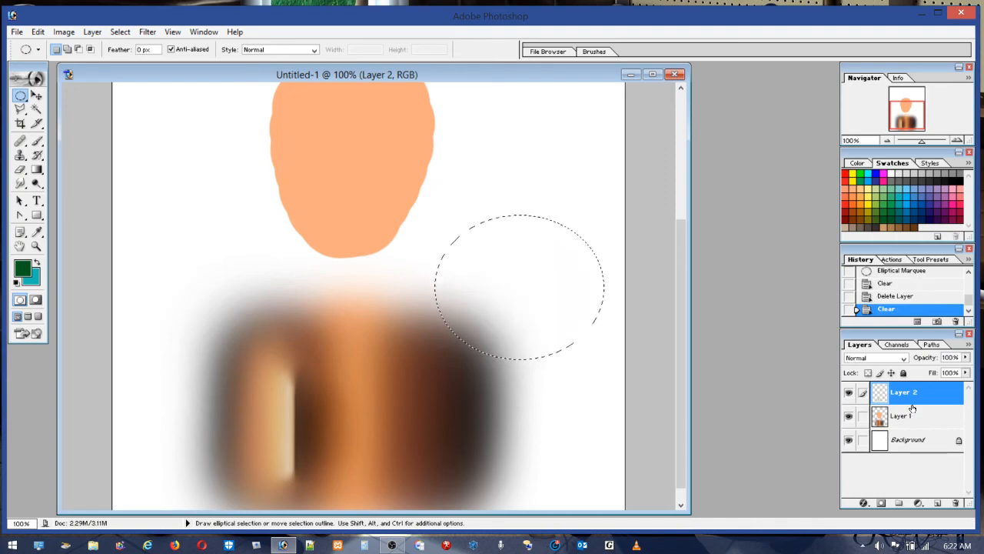
{"action": "left_click", "coordinate": [490, 282]}
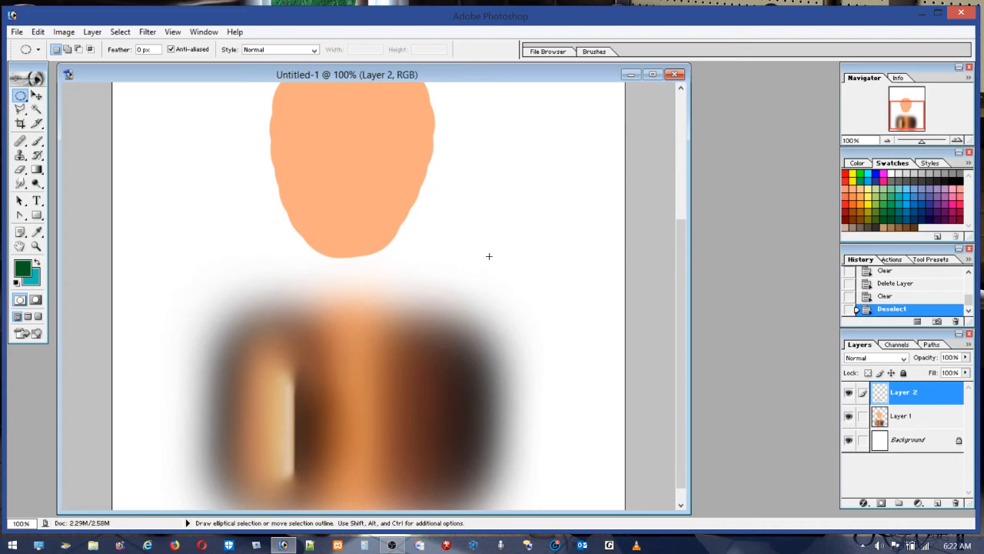
Step: Clear a tall rectangular selection over the torso's soft right edge from Layer 1, and deselect
{"action": "left_click_drag", "start_coordinate": [507, 343], "coordinate": [588, 520]}
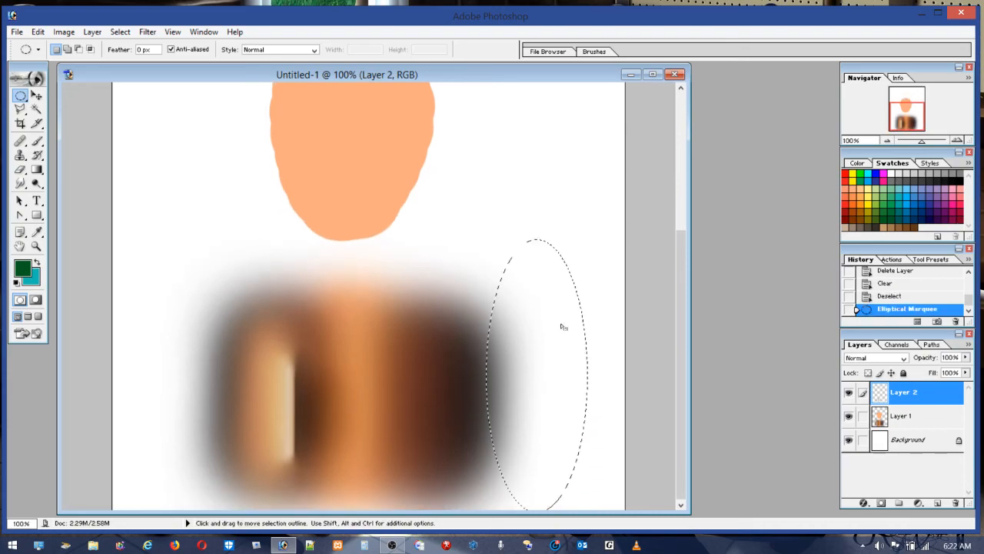
{"action": "left_click", "coordinate": [19, 96]}
{"action": "left_click", "coordinate": [88, 95]}
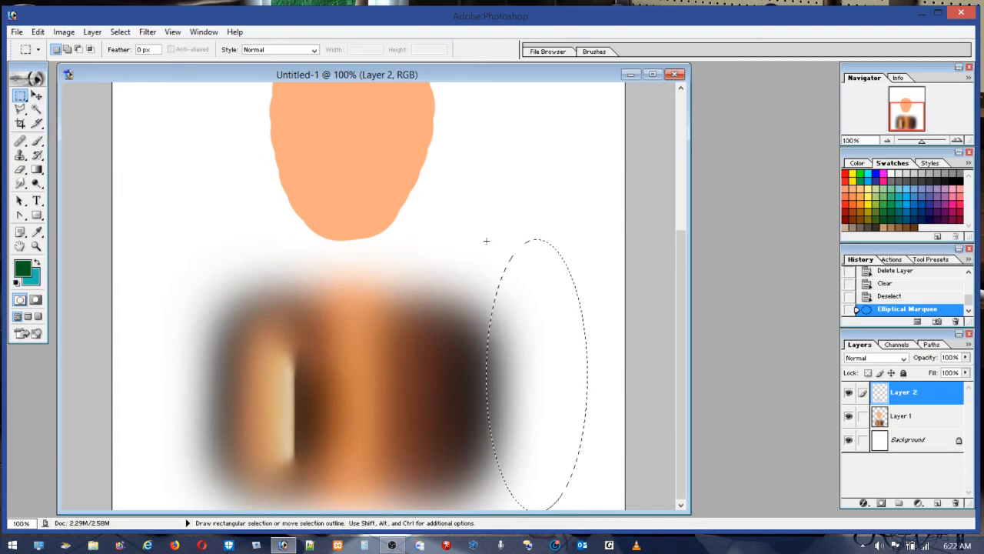
{"action": "left_click_drag", "start_coordinate": [491, 243], "coordinate": [598, 509]}
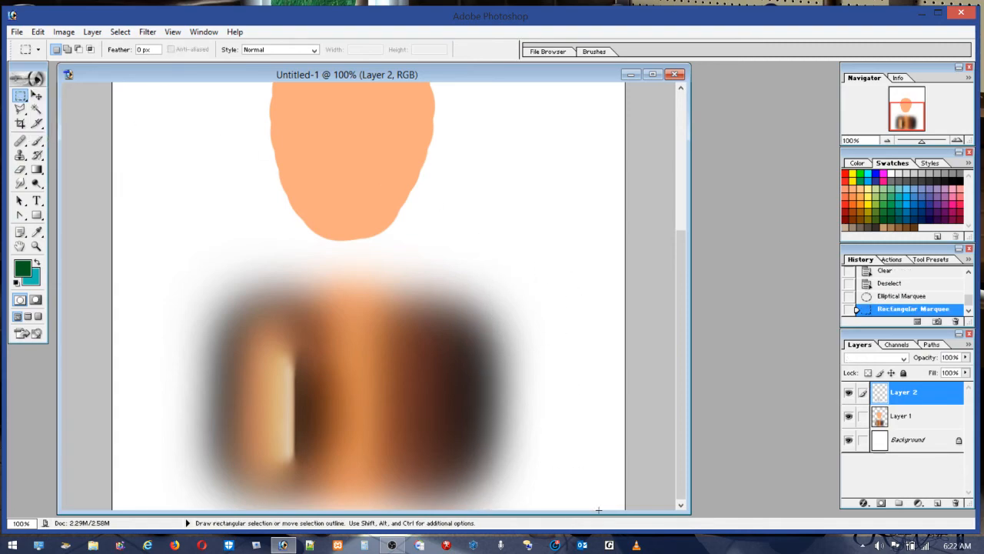
{"action": "key", "text": "Delete"}
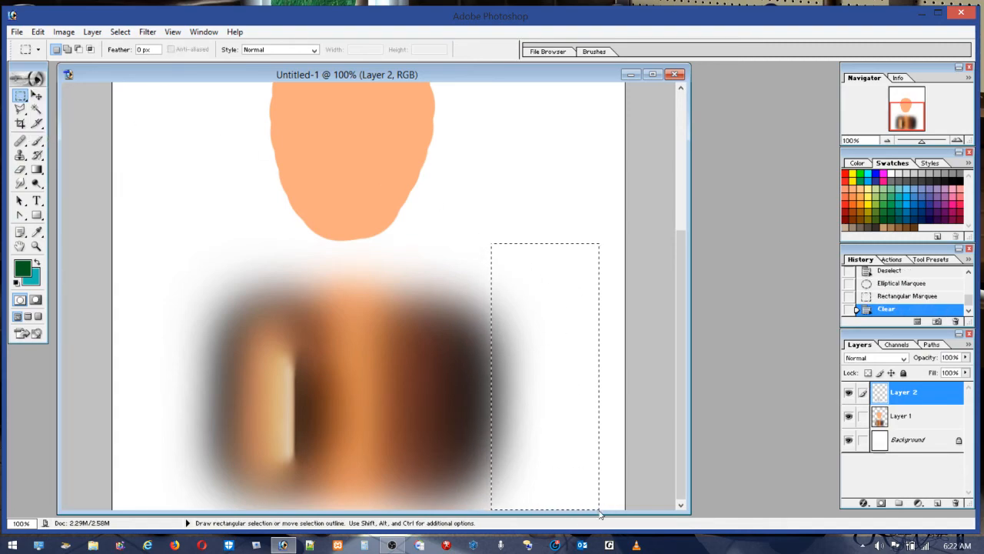
{"action": "left_click", "coordinate": [916, 416]}
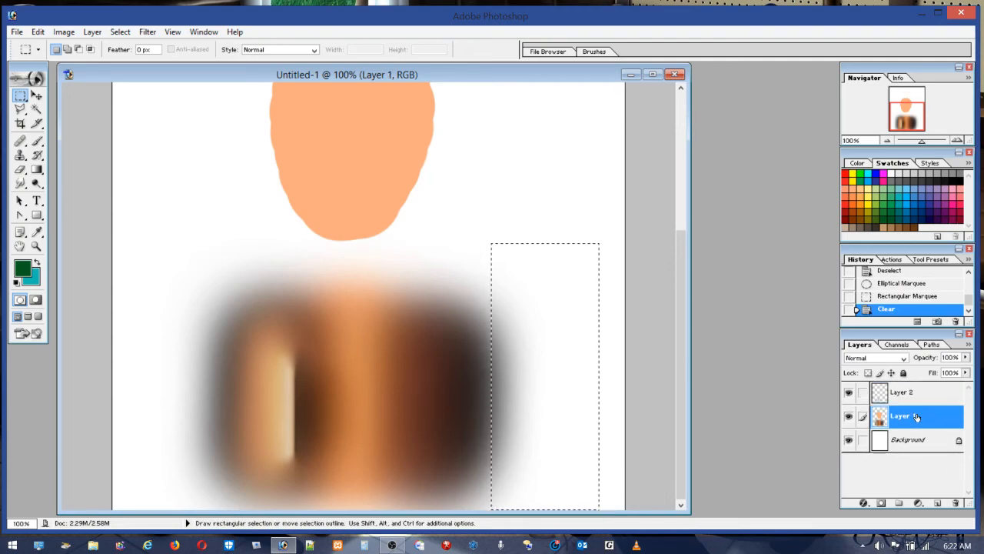
{"action": "key", "text": "Delete"}
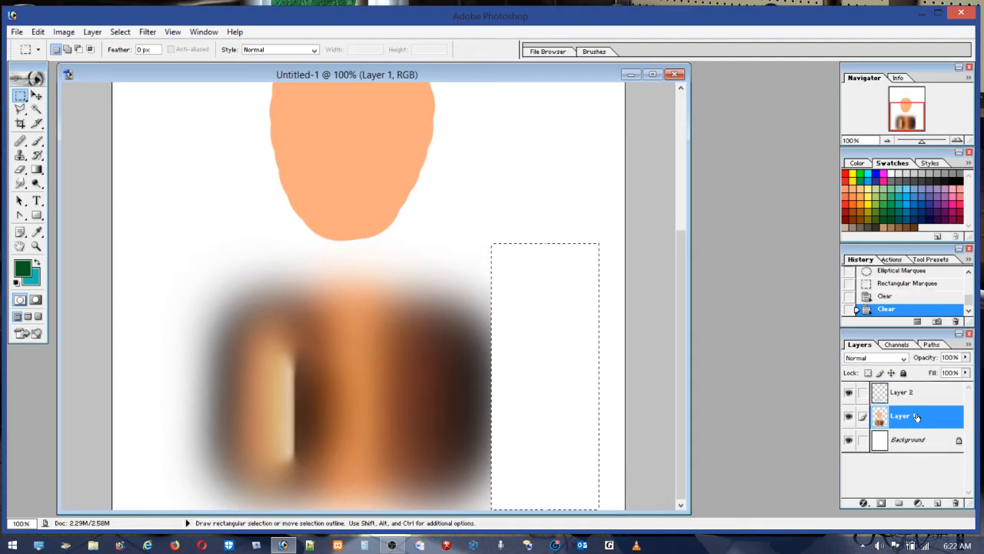
{"action": "left_click", "coordinate": [565, 342]}
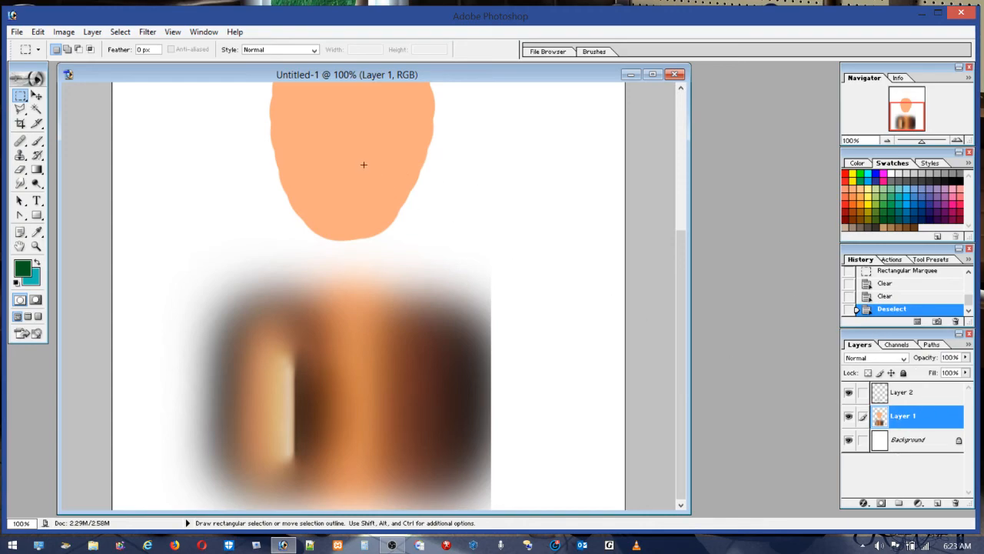
Step: Select the orange head on Layer 1 with a loose Polygonal Lasso outline around it
{"action": "left_click_drag", "start_coordinate": [682, 296], "coordinate": [682, 213]}
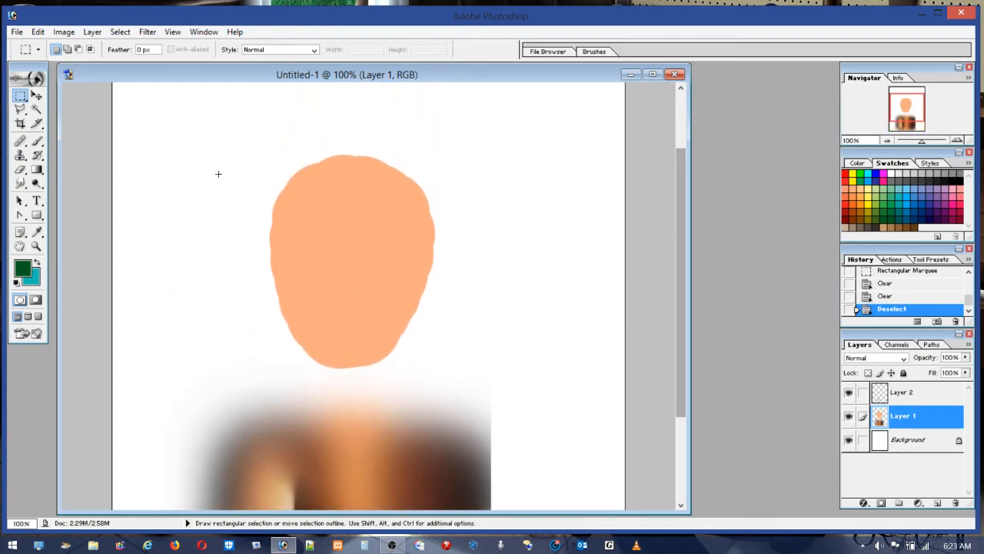
{"action": "left_click", "coordinate": [20, 108]}
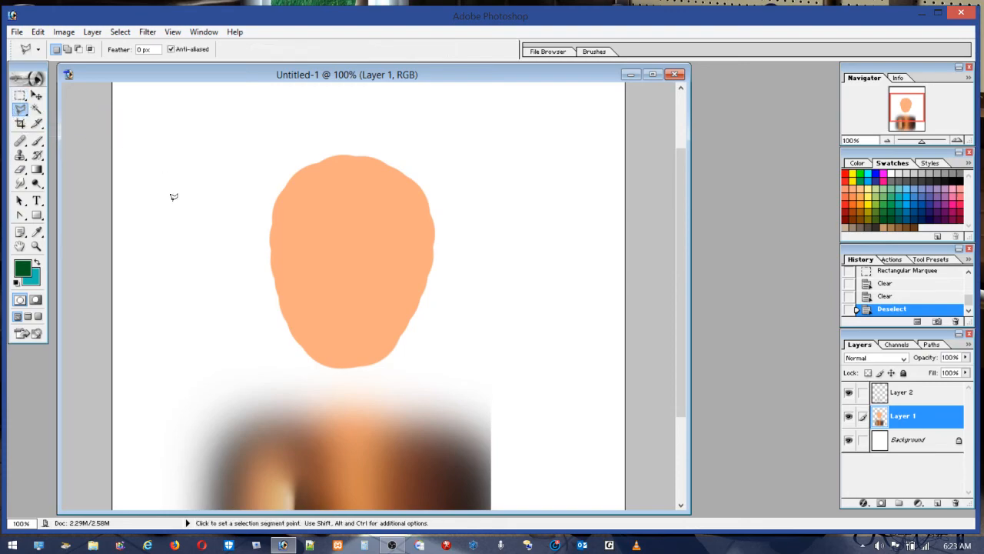
{"action": "left_click", "coordinate": [263, 246]}
{"action": "left_click", "coordinate": [302, 358]}
{"action": "left_click", "coordinate": [399, 356]}
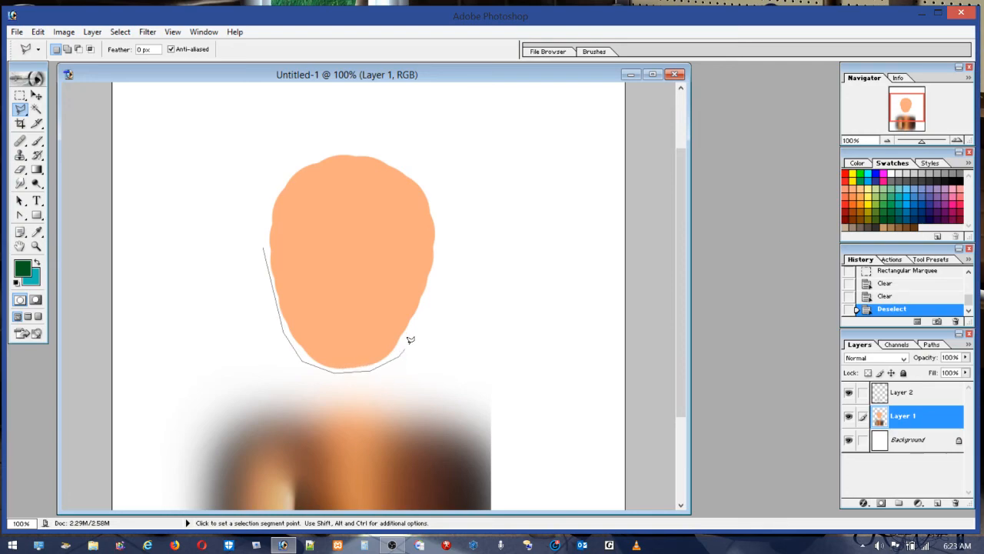
{"action": "left_click", "coordinate": [447, 249]}
{"action": "left_click", "coordinate": [436, 177]}
{"action": "left_click", "coordinate": [364, 142]}
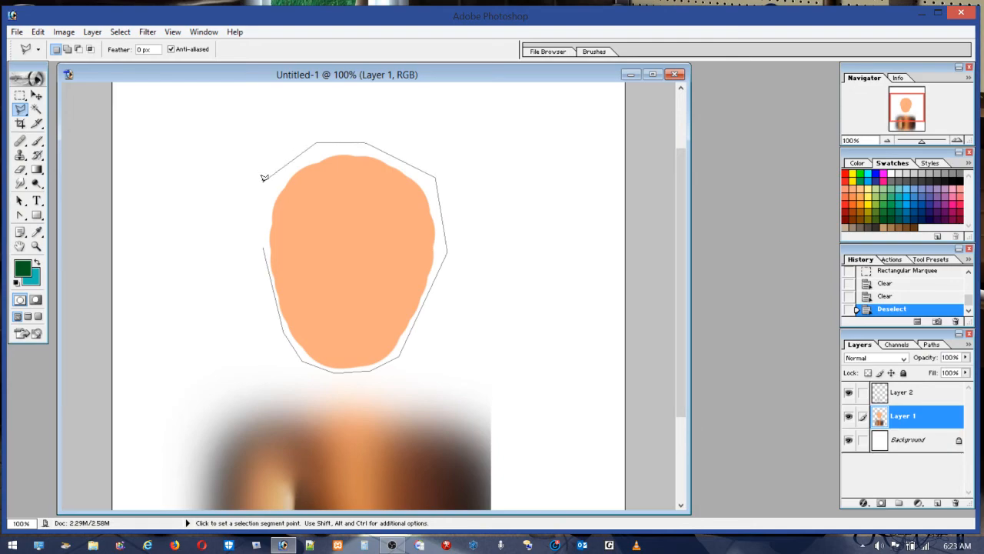
{"action": "left_click", "coordinate": [265, 247]}
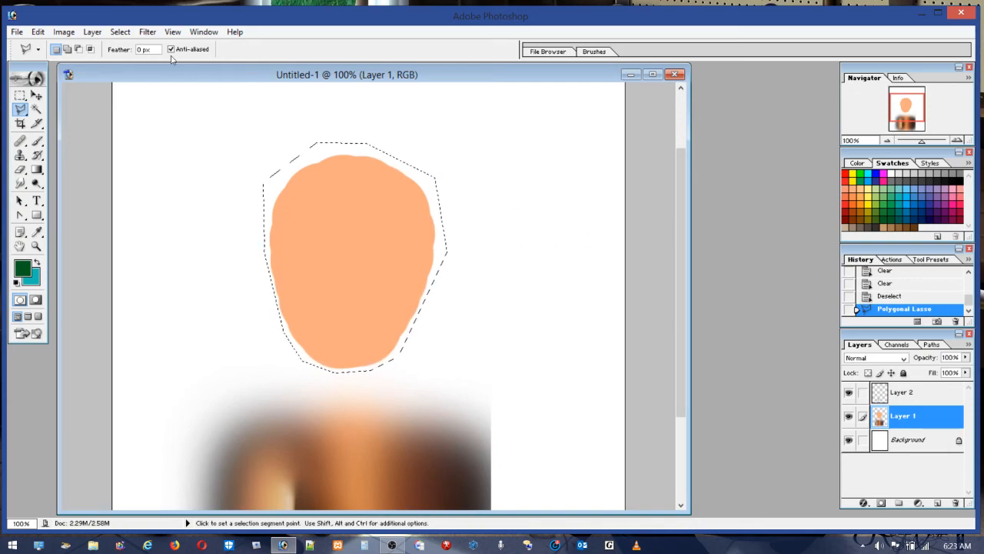
Step: Cut the head from Layer 1 and paste it onto a new layer above Layer 2, moving it slightly up, clear of the torso
{"action": "left_click", "coordinate": [38, 31]}
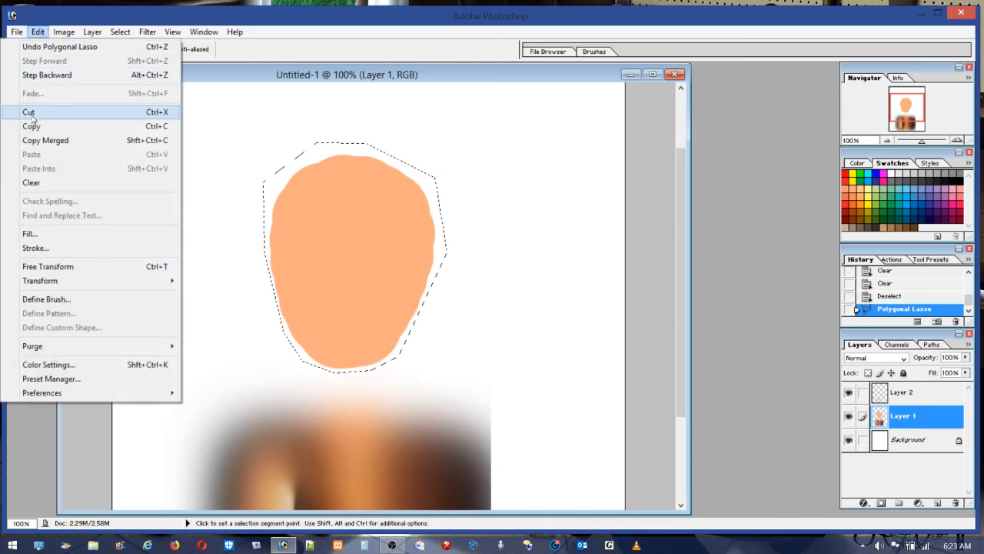
{"action": "left_click", "coordinate": [33, 113]}
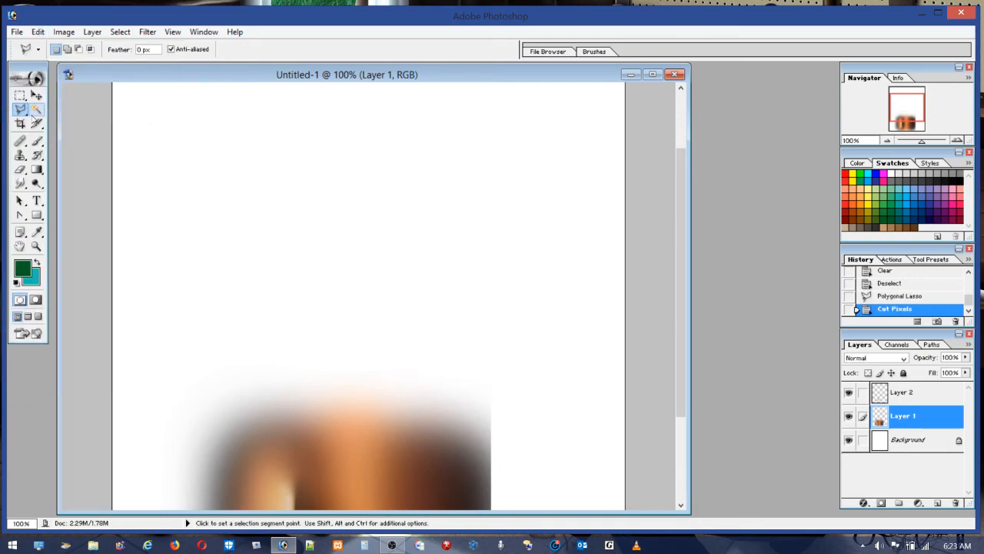
{"action": "left_click", "coordinate": [901, 398]}
{"action": "left_click", "coordinate": [937, 501]}
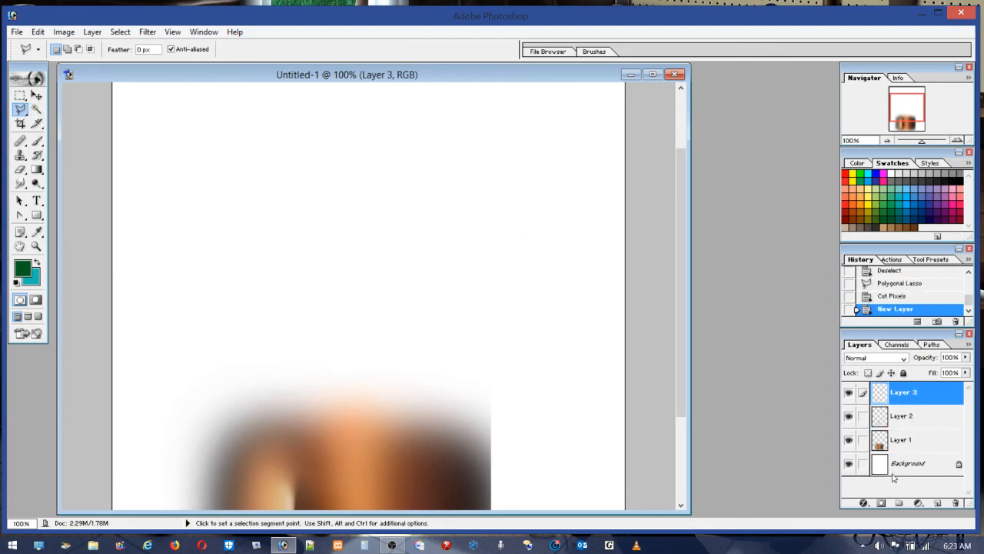
{"action": "left_click", "coordinate": [38, 32]}
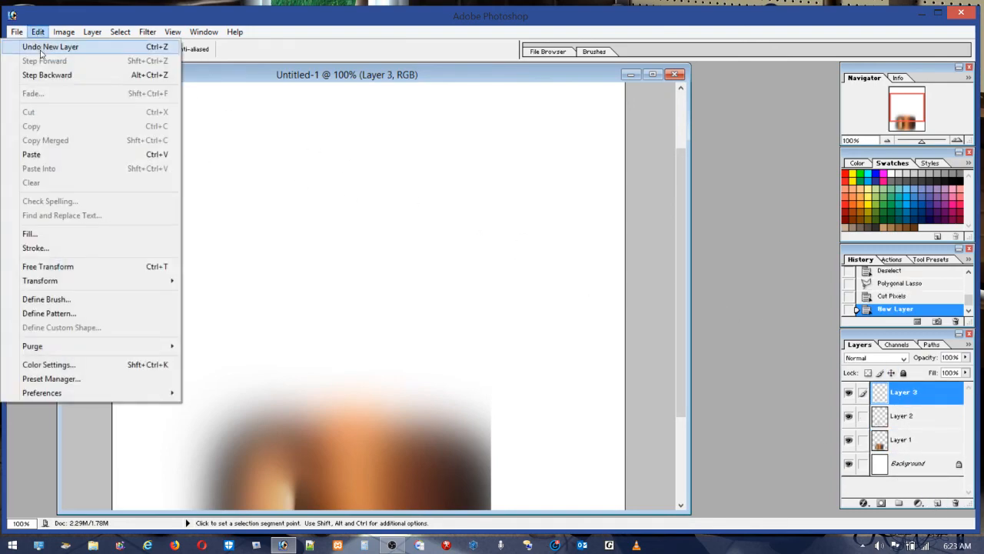
{"action": "left_click", "coordinate": [37, 155]}
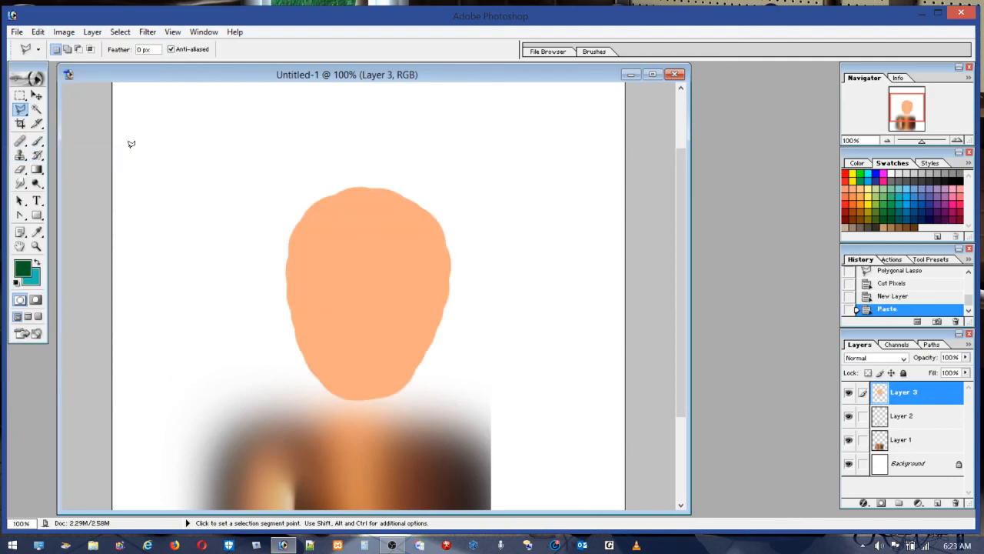
{"action": "left_click", "coordinate": [36, 94]}
{"action": "left_click_drag", "start_coordinate": [395, 310], "coordinate": [391, 271]}
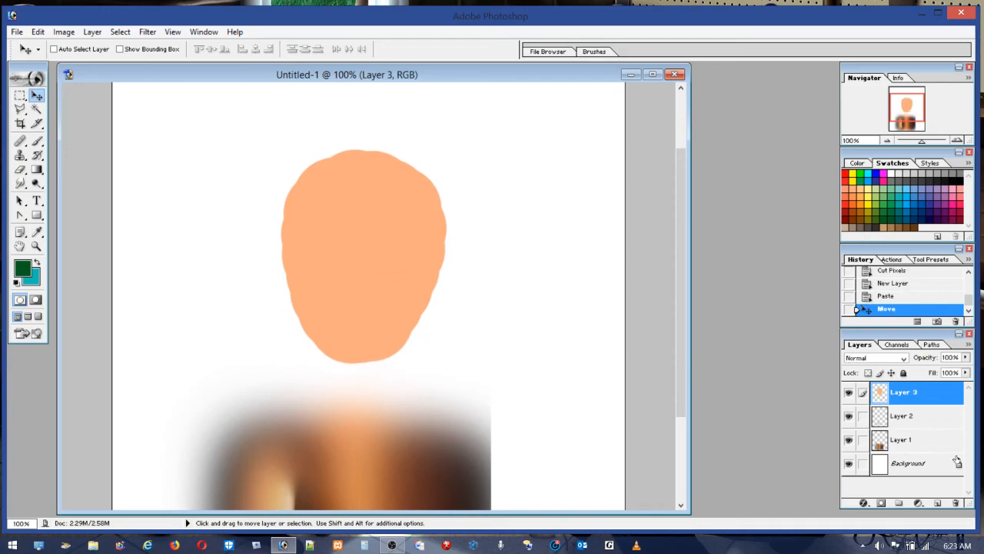
{"action": "left_click", "coordinate": [883, 503]}
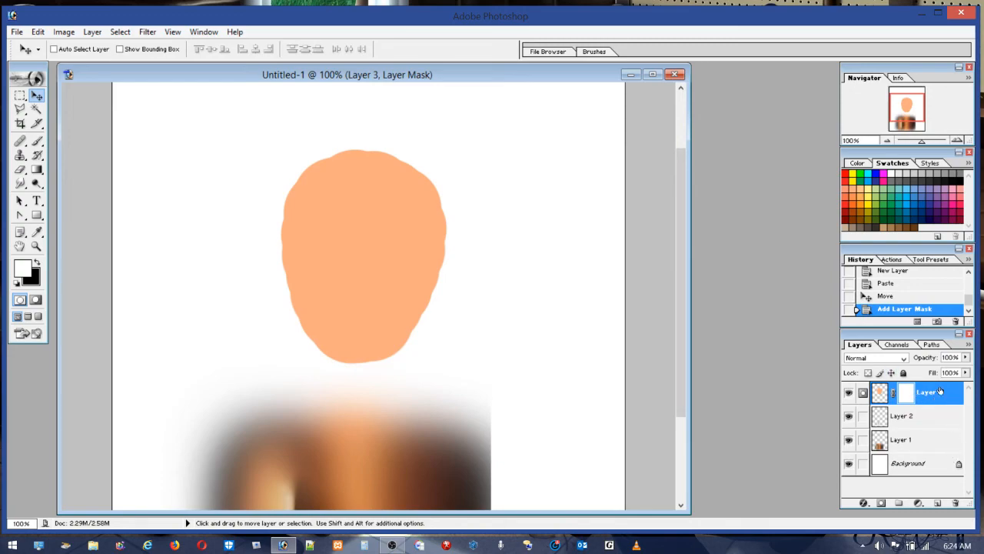
{"action": "left_click", "coordinate": [960, 503]}
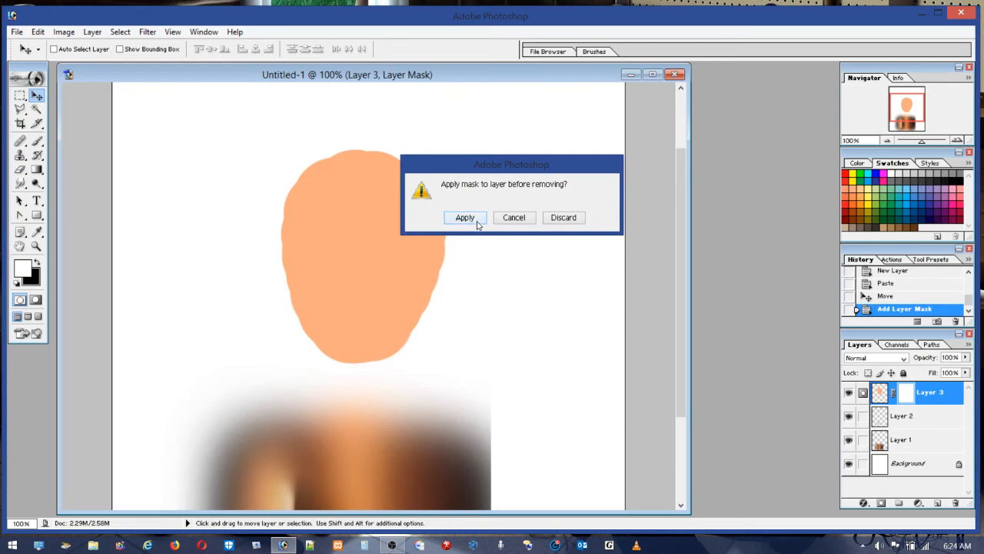
{"action": "left_click", "coordinate": [563, 217]}
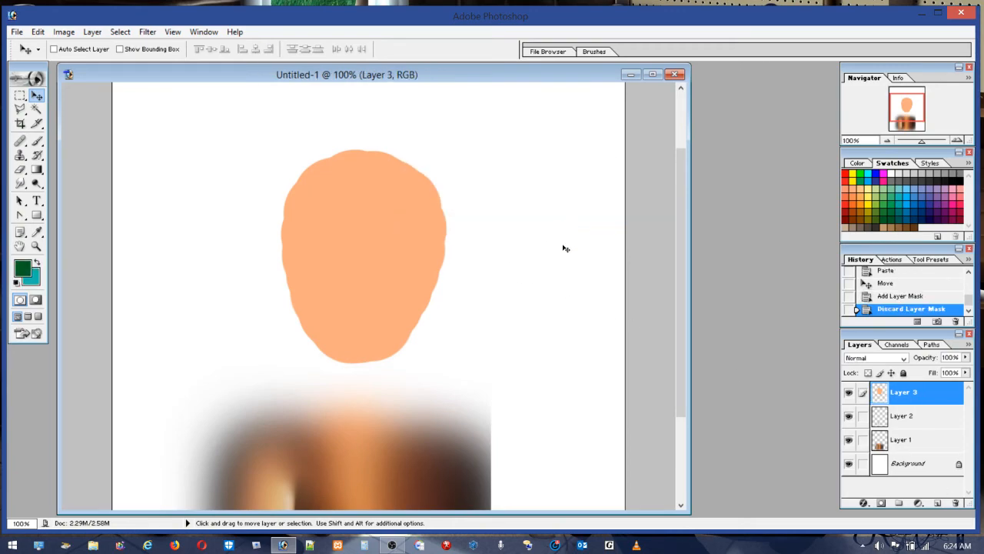
Step: Add a layer mask to Layer 3 from the head's outline, and set up a 159 px soft Brush with black as foreground
{"action": "left_click", "coordinate": [880, 394], "text": "ctrl"}
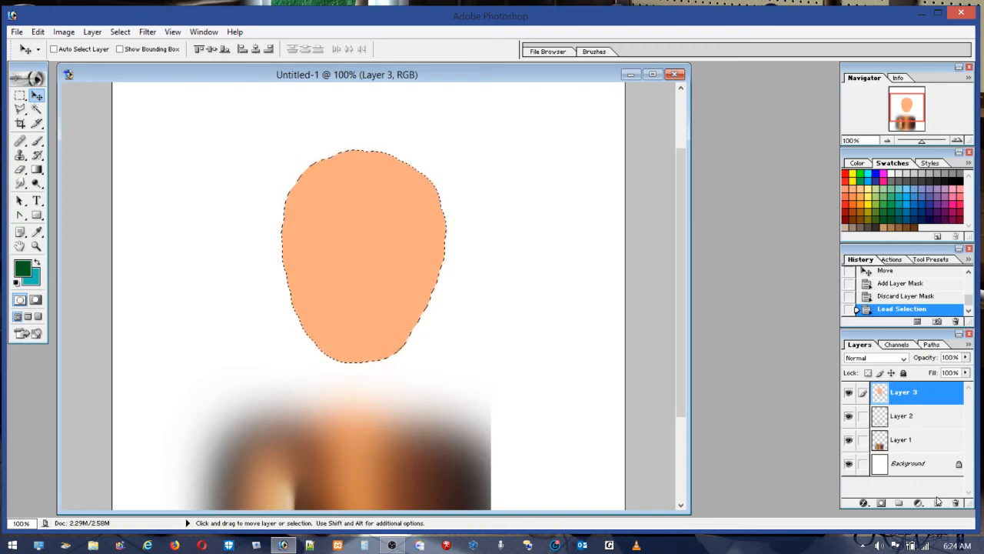
{"action": "left_click", "coordinate": [881, 503]}
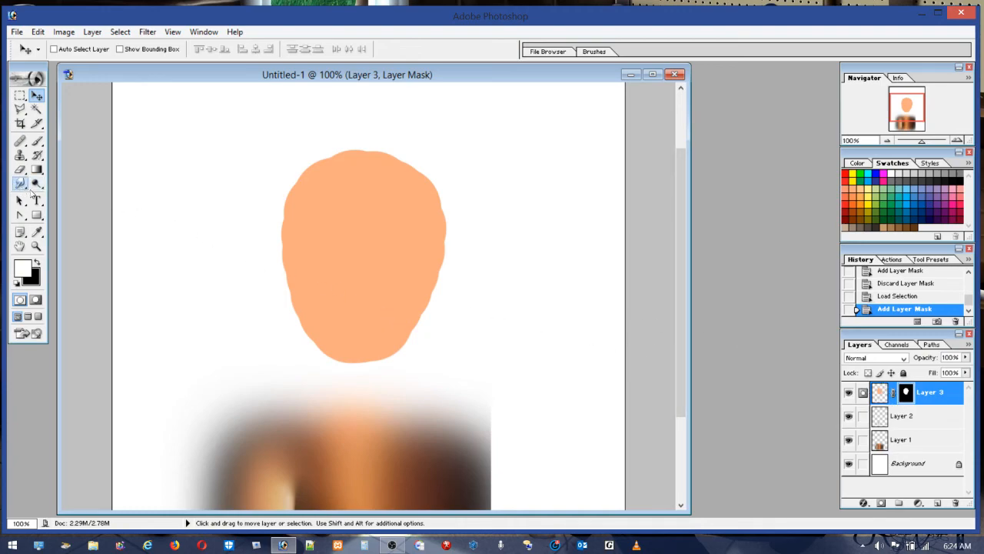
{"action": "left_click", "coordinate": [36, 141]}
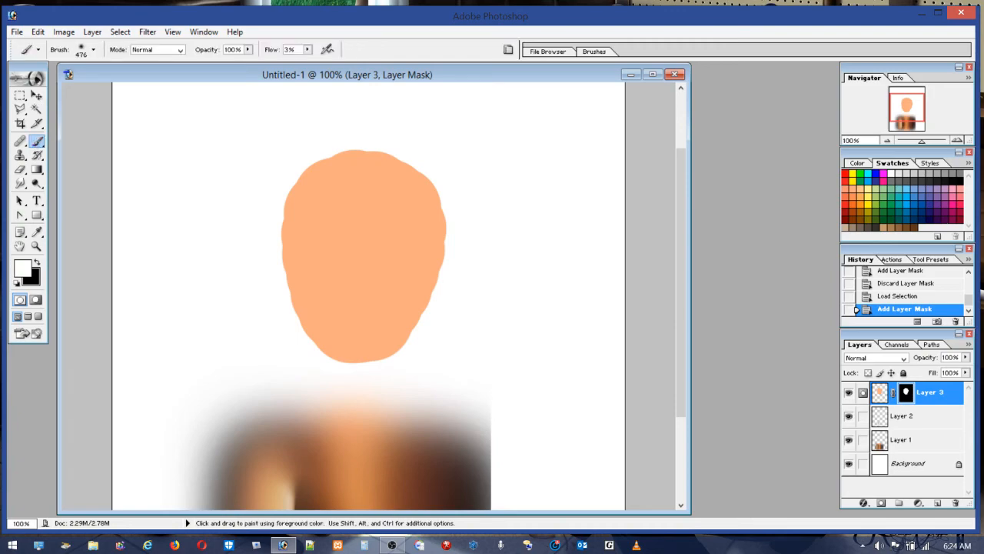
{"action": "left_click", "coordinate": [77, 55]}
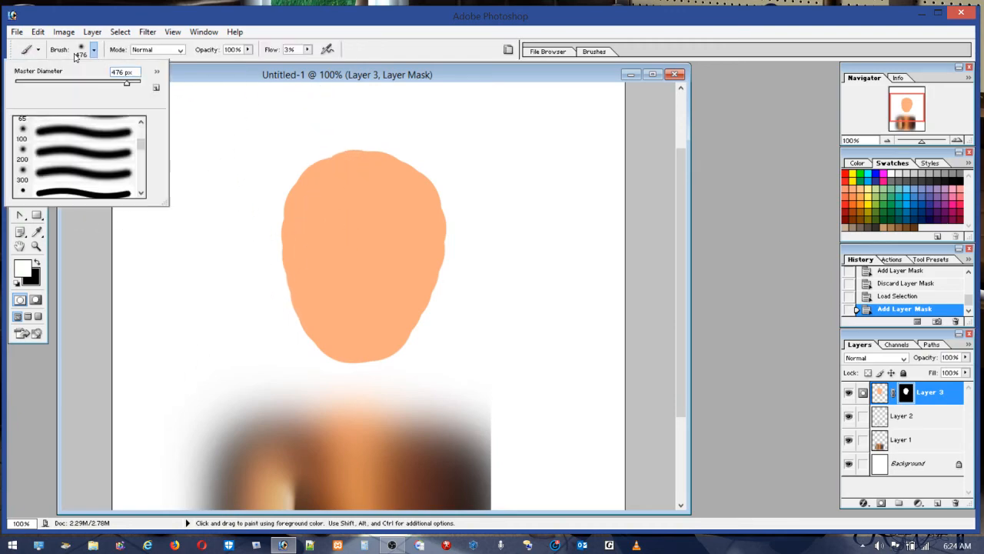
{"action": "left_click", "coordinate": [97, 83]}
{"action": "key", "text": "Return"}
{"action": "key", "text": "x"}
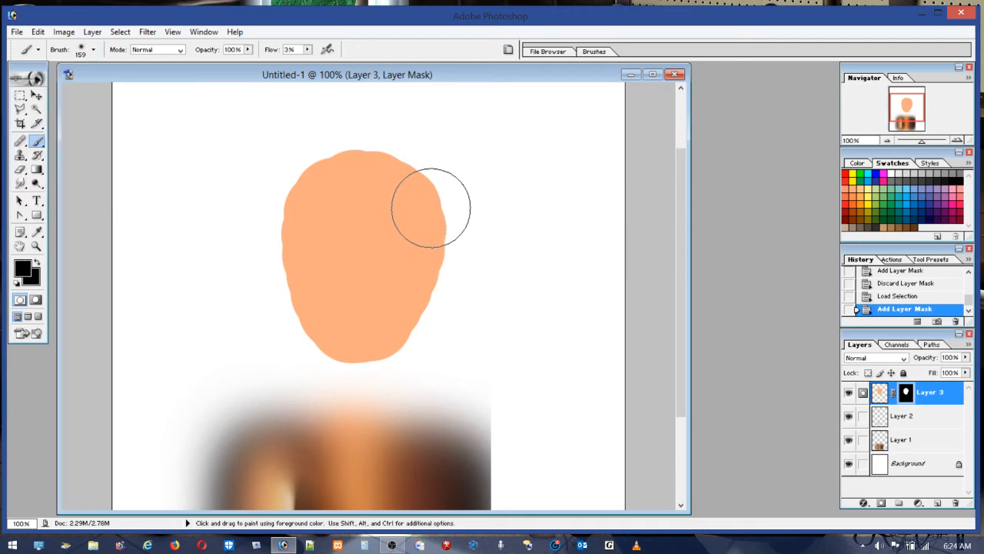
Step: Paint black on the mask along the head's right side, raising the brush Flow to 9% for a second stroke
{"action": "left_click", "coordinate": [385, 368]}
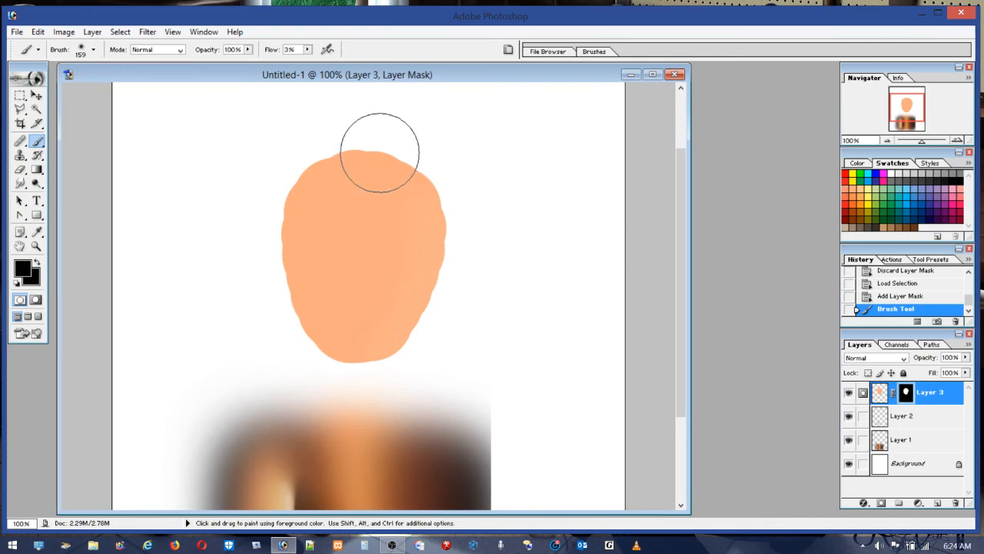
{"action": "left_click", "coordinate": [307, 49]}
{"action": "left_click_drag", "start_coordinate": [307, 62], "coordinate": [312, 61]}
{"action": "mouse_move", "coordinate": [422, 187]}
{"action": "left_mouse_down"}
{"action": "mouse_move", "coordinate": [435, 209]}
{"action": "mouse_move", "coordinate": [435, 268]}
{"action": "mouse_move", "coordinate": [382, 363]}
{"action": "mouse_move", "coordinate": [438, 222]}
{"action": "mouse_move", "coordinate": [393, 173]}
{"action": "mouse_move", "coordinate": [393, 326]}
{"action": "mouse_move", "coordinate": [362, 373]}
{"action": "left_mouse_up"}
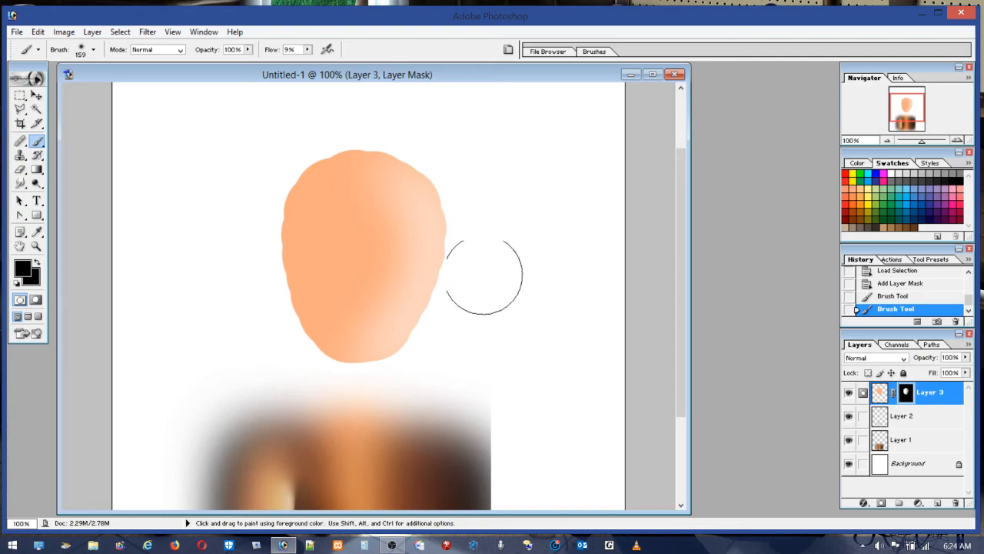
Step: Undo both brush strokes on Layer 3's mask
{"action": "left_click", "coordinate": [38, 31]}
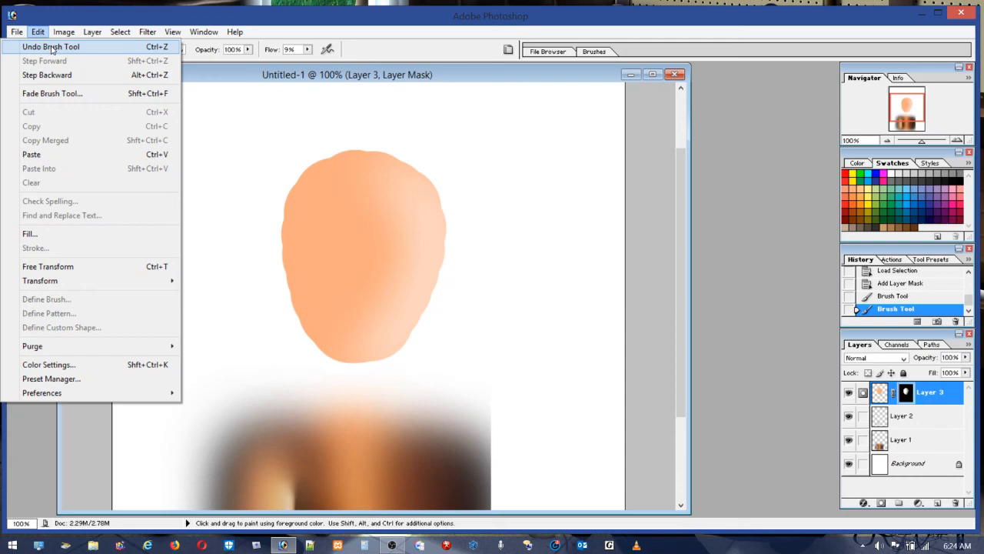
{"action": "left_click", "coordinate": [50, 47]}
{"action": "left_click", "coordinate": [38, 32]}
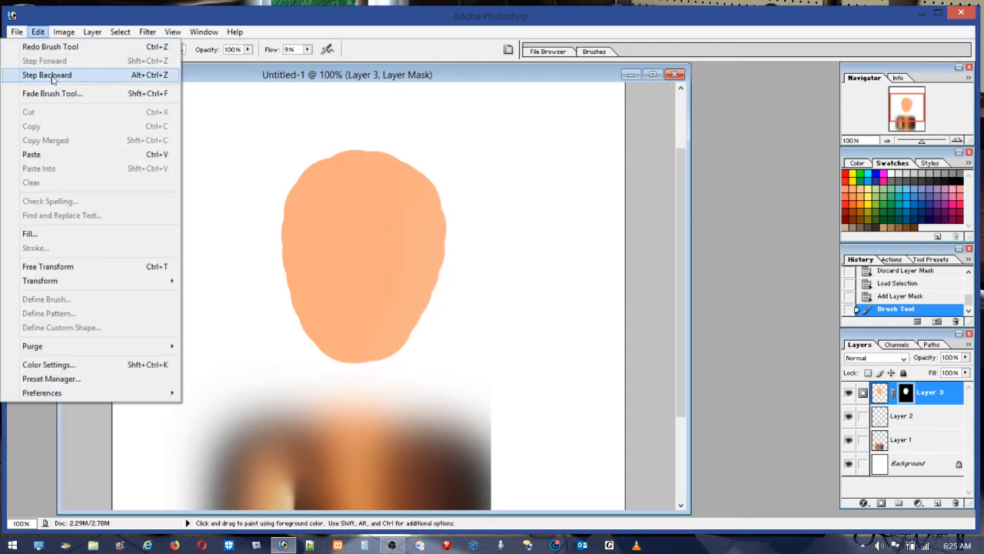
{"action": "left_click", "coordinate": [51, 75]}
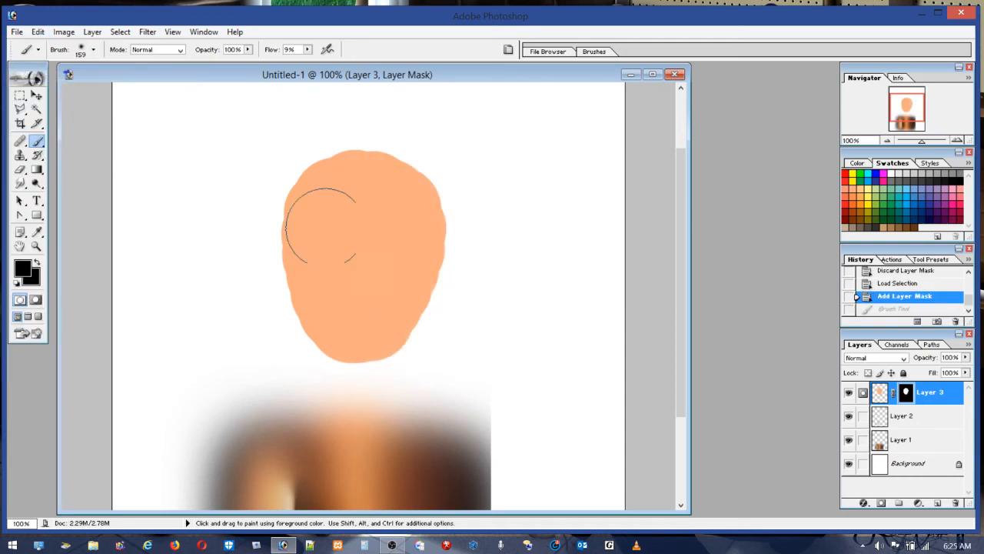
Step: Shade the head's outer edges softly with black on Layer 3's image instead of its mask
{"action": "left_click", "coordinate": [880, 393]}
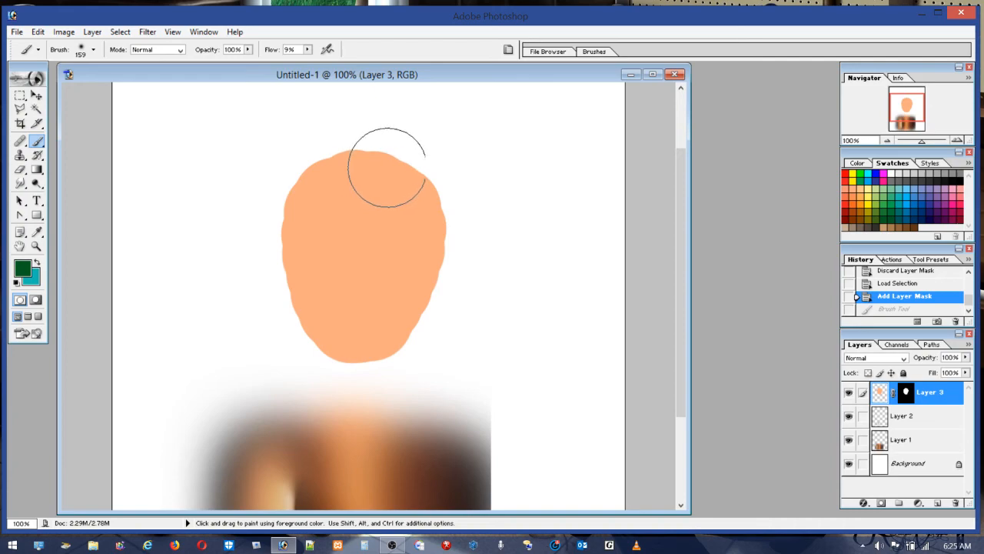
{"action": "left_click", "coordinate": [959, 182]}
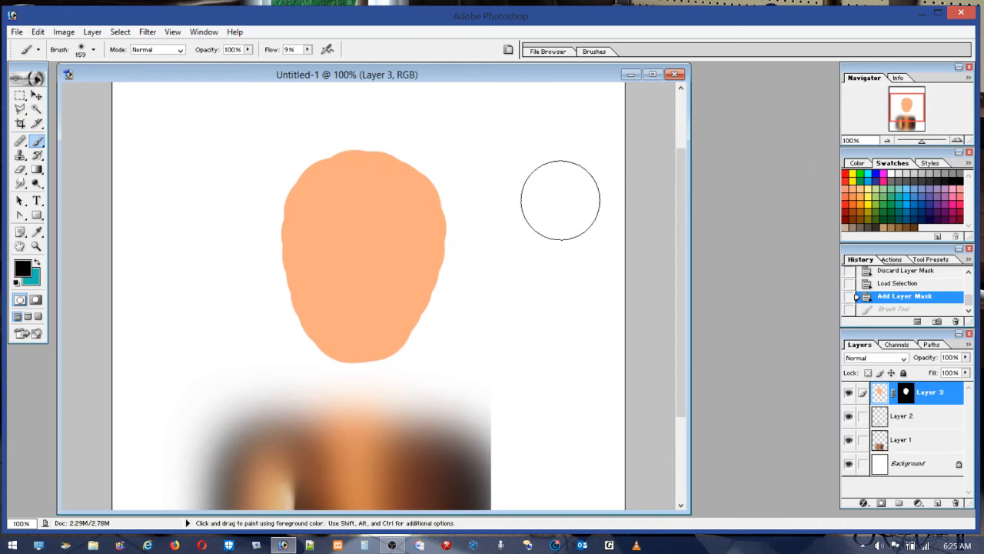
{"action": "mouse_move", "coordinate": [431, 188]}
{"action": "left_mouse_down"}
{"action": "mouse_move", "coordinate": [400, 165]}
{"action": "mouse_move", "coordinate": [435, 223]}
{"action": "mouse_move", "coordinate": [407, 323]}
{"action": "mouse_move", "coordinate": [356, 378]}
{"action": "mouse_move", "coordinate": [467, 248]}
{"action": "mouse_move", "coordinate": [482, 131]}
{"action": "mouse_move", "coordinate": [410, 138]}
{"action": "mouse_move", "coordinate": [320, 169]}
{"action": "mouse_move", "coordinate": [275, 287]}
{"action": "mouse_move", "coordinate": [341, 391]}
{"action": "mouse_move", "coordinate": [279, 125]}
{"action": "left_mouse_up"}
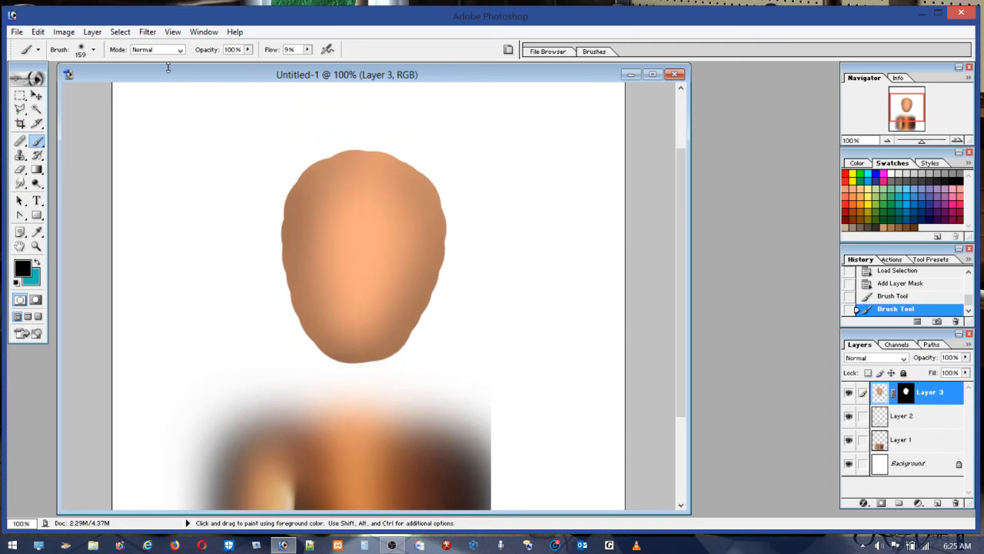
Step: Reduce the brush to 69 px and paint soft dark shadows for both eye sockets
{"action": "left_click", "coordinate": [83, 53]}
{"action": "left_click", "coordinate": [73, 84]}
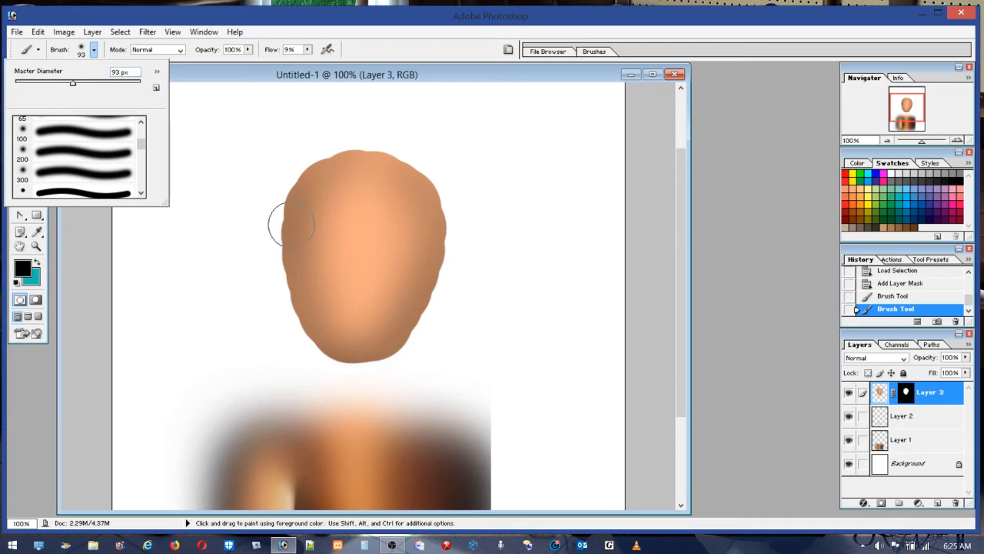
{"action": "left_click", "coordinate": [58, 83]}
{"action": "left_click", "coordinate": [325, 243]}
{"action": "mouse_move", "coordinate": [322, 244]}
{"action": "left_mouse_down"}
{"action": "mouse_move", "coordinate": [339, 246]}
{"action": "mouse_move", "coordinate": [296, 246]}
{"action": "left_mouse_up"}
{"action": "left_click_drag", "start_coordinate": [386, 246], "coordinate": [413, 250]}
{"action": "left_click_drag", "start_coordinate": [342, 246], "coordinate": [323, 247]}
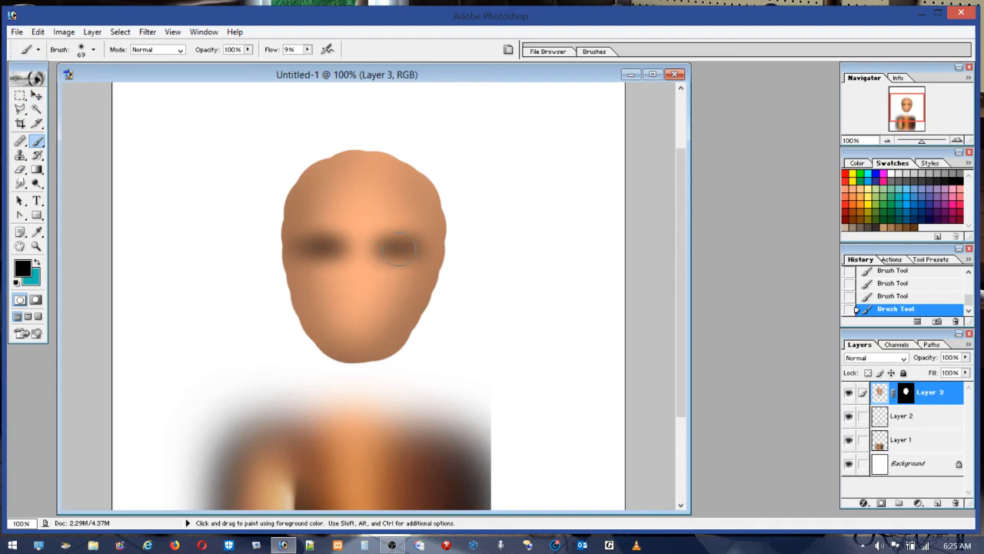
Step: Enlarge the brush to 89 px and deepen both eye sockets with more black
{"action": "left_click", "coordinate": [82, 51]}
{"action": "left_click", "coordinate": [70, 84]}
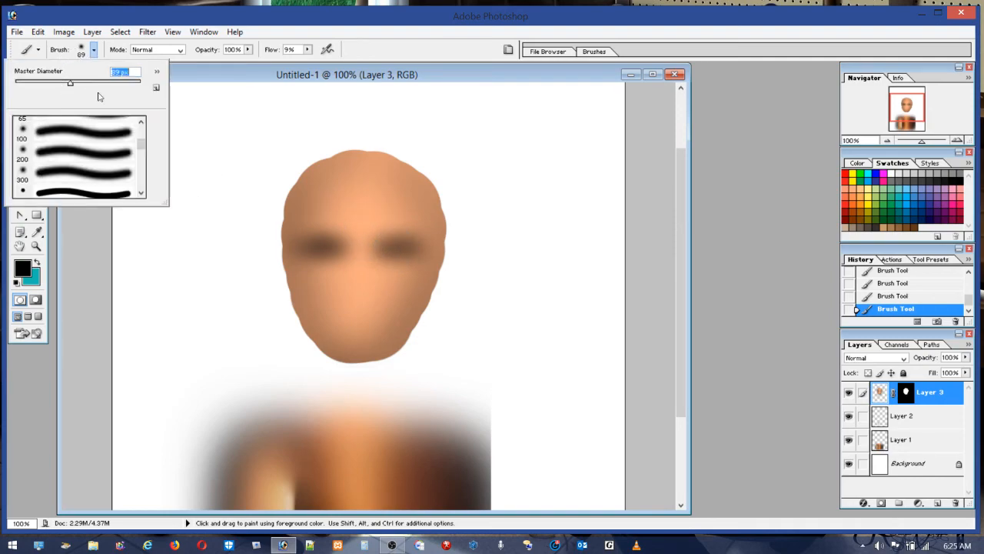
{"action": "left_click", "coordinate": [388, 250]}
{"action": "mouse_move", "coordinate": [395, 259]}
{"action": "left_mouse_down"}
{"action": "mouse_move", "coordinate": [383, 253]}
{"action": "mouse_move", "coordinate": [389, 265]}
{"action": "mouse_move", "coordinate": [394, 255]}
{"action": "left_mouse_up"}
{"action": "mouse_move", "coordinate": [332, 256]}
{"action": "left_mouse_down"}
{"action": "mouse_move", "coordinate": [323, 270]}
{"action": "mouse_move", "coordinate": [323, 253]}
{"action": "mouse_move", "coordinate": [293, 241]}
{"action": "mouse_move", "coordinate": [311, 249]}
{"action": "left_mouse_up"}
{"action": "mouse_move", "coordinate": [386, 254]}
{"action": "left_mouse_down"}
{"action": "mouse_move", "coordinate": [414, 255]}
{"action": "mouse_move", "coordinate": [342, 262]}
{"action": "left_mouse_up"}
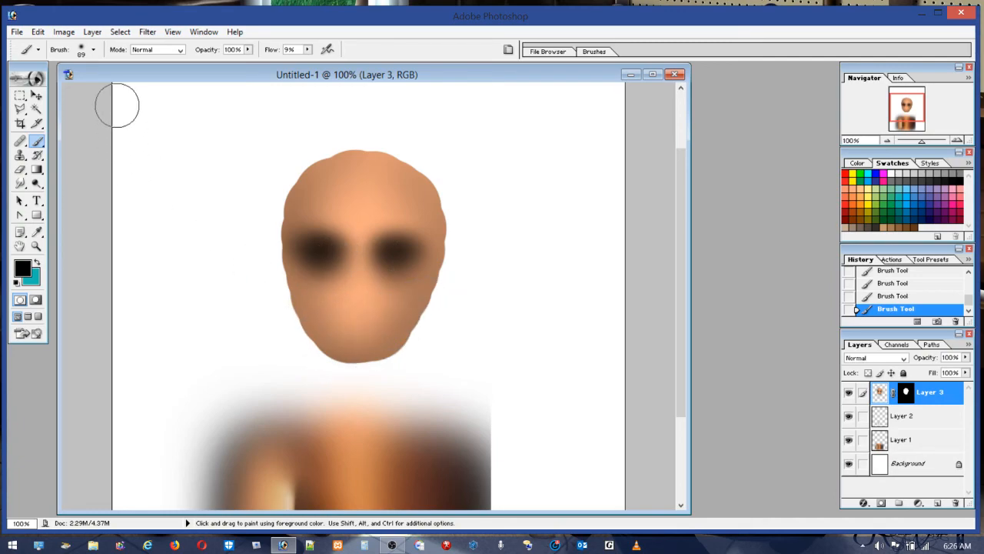
Step: Set the brush to 53 px and paint a soft shadow under the nose
{"action": "left_click", "coordinate": [83, 54]}
{"action": "left_click_drag", "start_coordinate": [51, 83], "coordinate": [47, 83]}
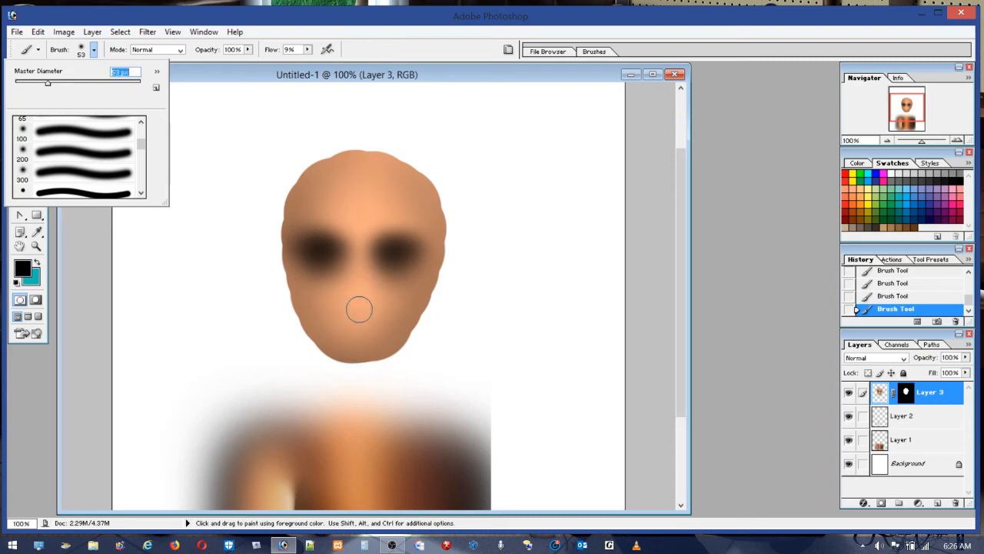
{"action": "mouse_move", "coordinate": [353, 306]}
{"action": "left_mouse_down"}
{"action": "mouse_move", "coordinate": [381, 306]}
{"action": "mouse_move", "coordinate": [396, 325]}
{"action": "left_mouse_up"}
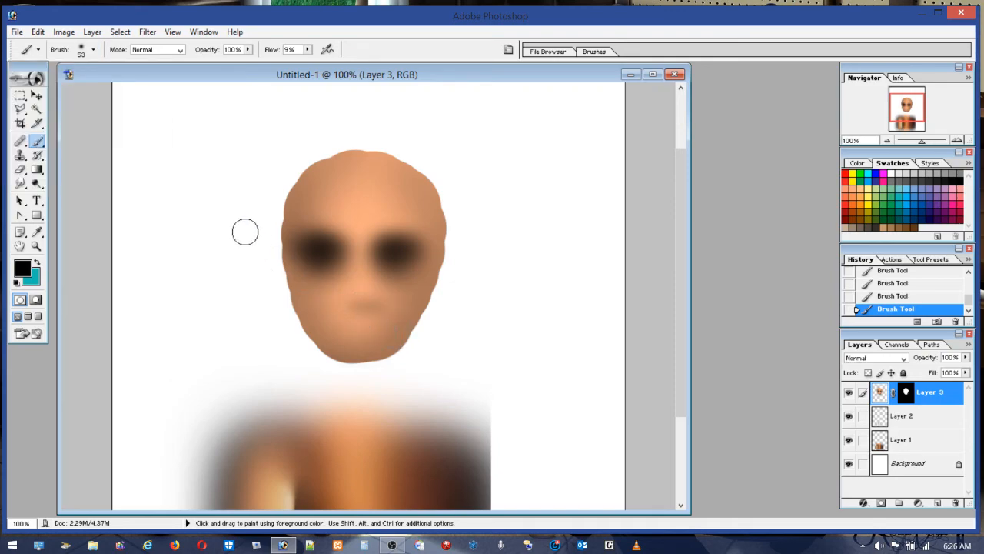
Step: Undo the nose stroke, lower the Flow to 2%, and paint faint shadows under the nose and at the mouth
{"action": "left_click", "coordinate": [37, 32]}
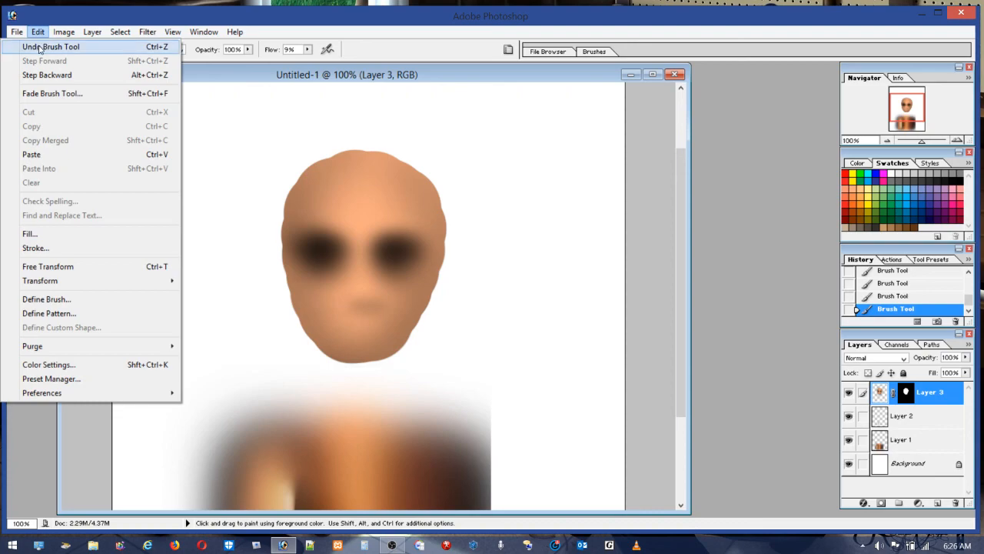
{"action": "left_click", "coordinate": [36, 47]}
{"action": "left_click", "coordinate": [307, 50]}
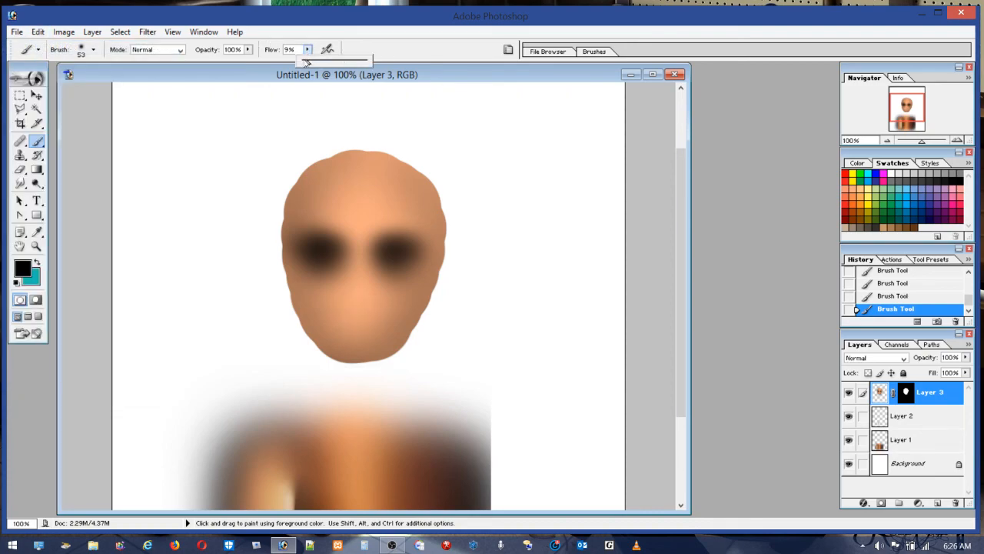
{"action": "left_click", "coordinate": [352, 307]}
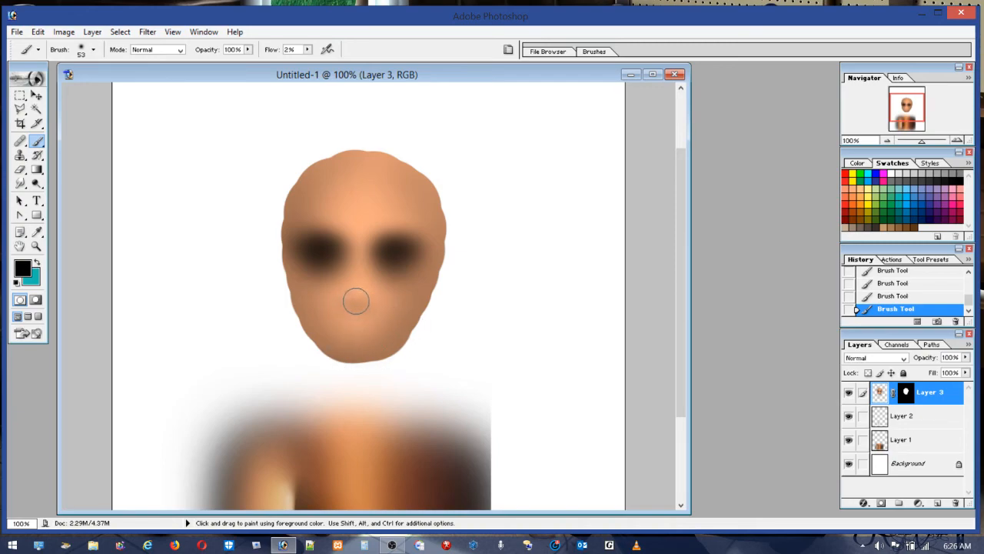
{"action": "mouse_move", "coordinate": [369, 304]}
{"action": "left_mouse_down"}
{"action": "mouse_move", "coordinate": [393, 313]}
{"action": "mouse_move", "coordinate": [370, 310]}
{"action": "left_mouse_up"}
{"action": "mouse_move", "coordinate": [377, 301]}
{"action": "left_mouse_down"}
{"action": "mouse_move", "coordinate": [343, 297]}
{"action": "mouse_move", "coordinate": [373, 302]}
{"action": "mouse_move", "coordinate": [339, 303]}
{"action": "mouse_move", "coordinate": [383, 298]}
{"action": "left_mouse_up"}
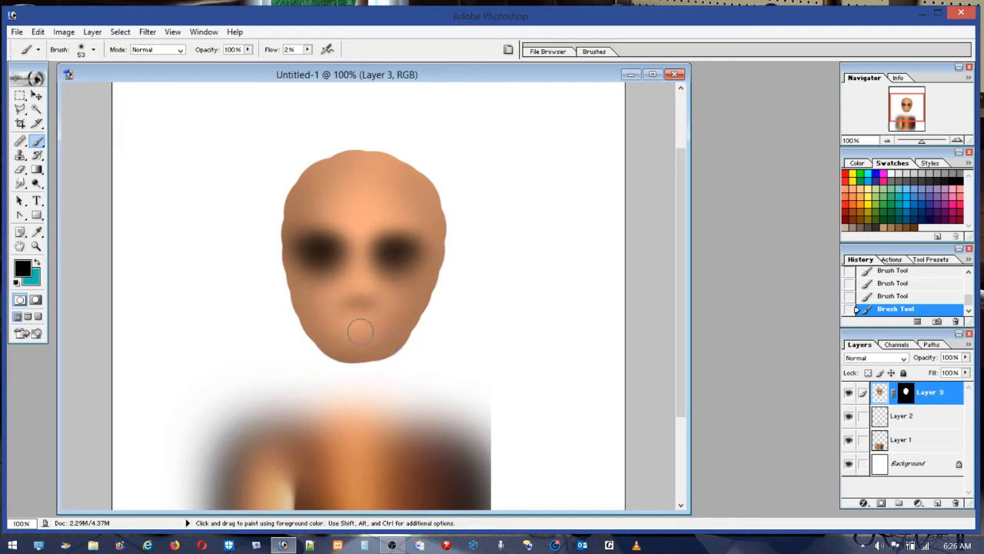
{"action": "mouse_move", "coordinate": [354, 330]}
{"action": "left_mouse_down"}
{"action": "mouse_move", "coordinate": [338, 323]}
{"action": "mouse_move", "coordinate": [355, 329]}
{"action": "left_mouse_up"}
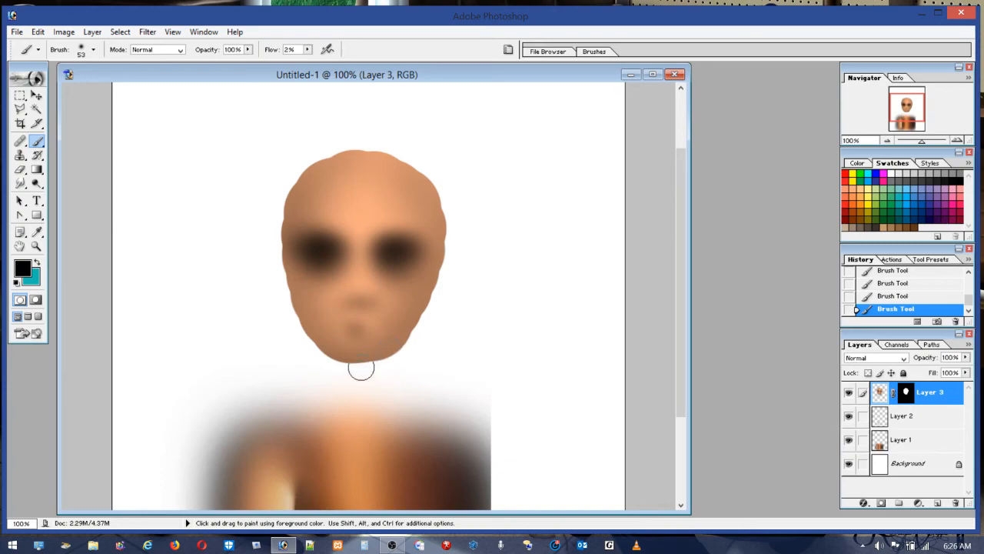
Step: Sample the light skin tone from the forehead, and activate Layer 3's mask with white as foreground
{"action": "left_click", "coordinate": [361, 203], "text": "alt"}
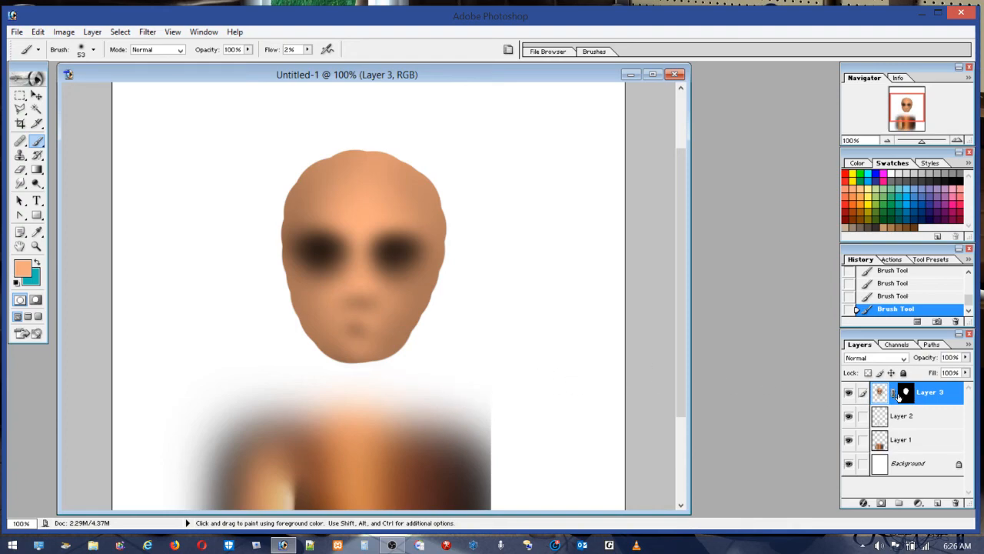
{"action": "left_click", "coordinate": [906, 392]}
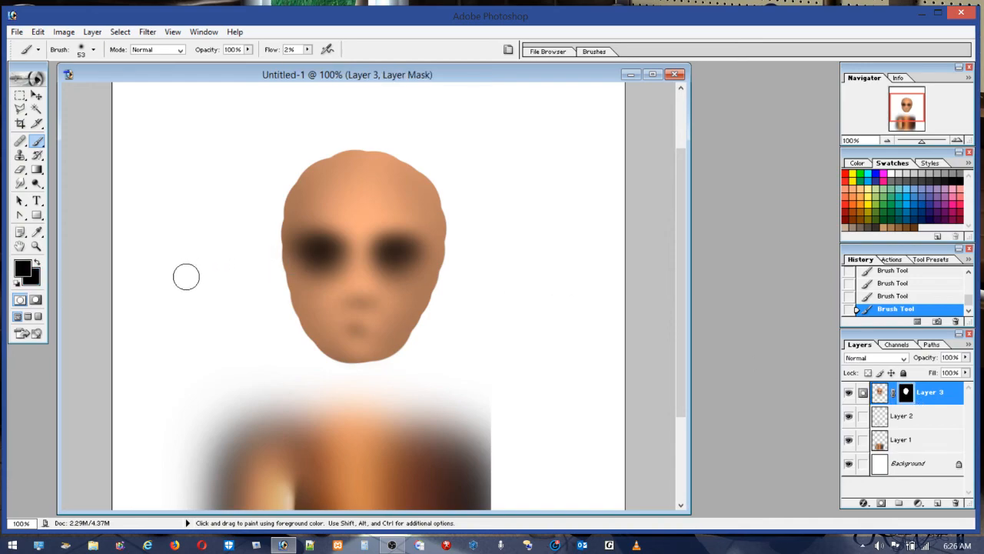
{"action": "left_click", "coordinate": [889, 175]}
Step: Paint white on the mask just below the chin with a hard 57 px brush at 100% Flow, and swap the foreground to black
{"action": "left_click", "coordinate": [80, 50]}
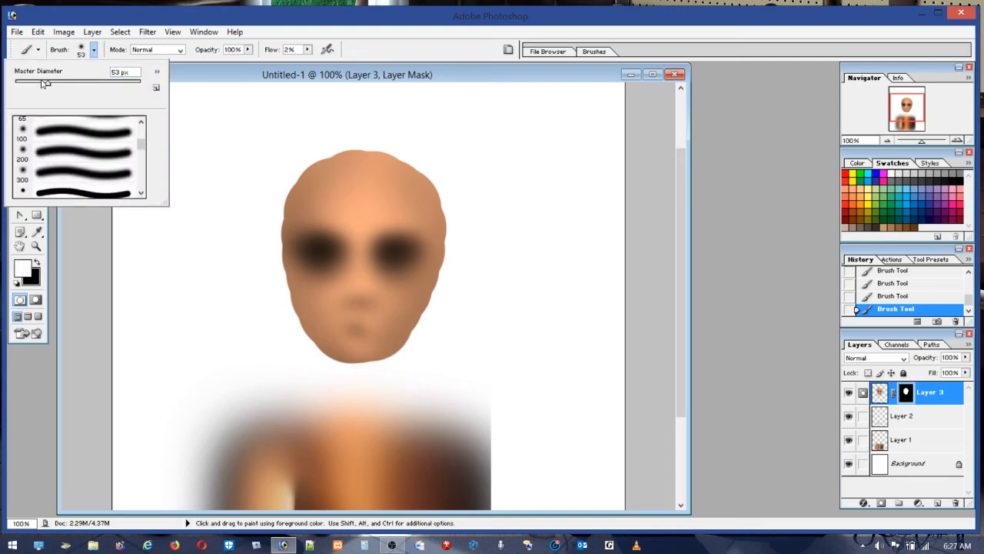
{"action": "left_click", "coordinate": [64, 187]}
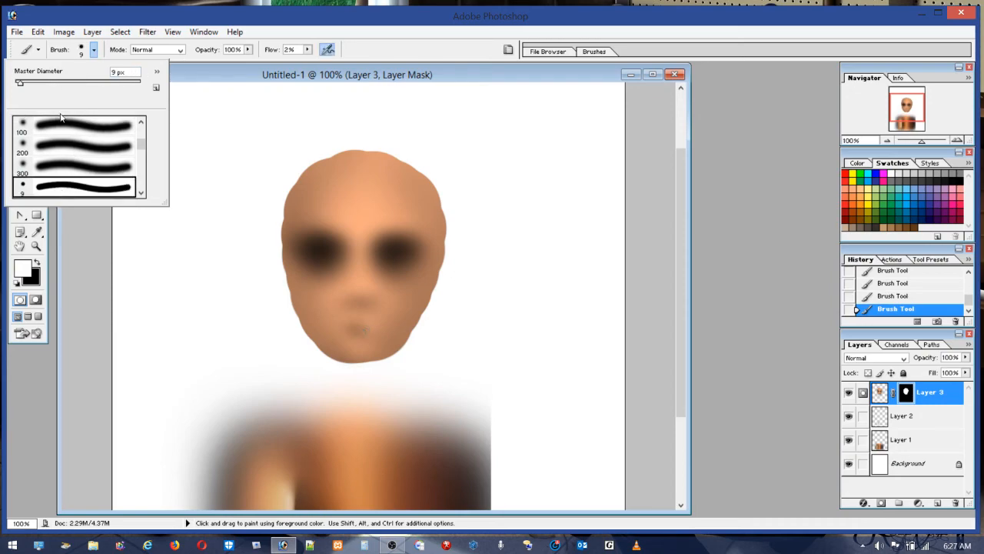
{"action": "left_click", "coordinate": [32, 85]}
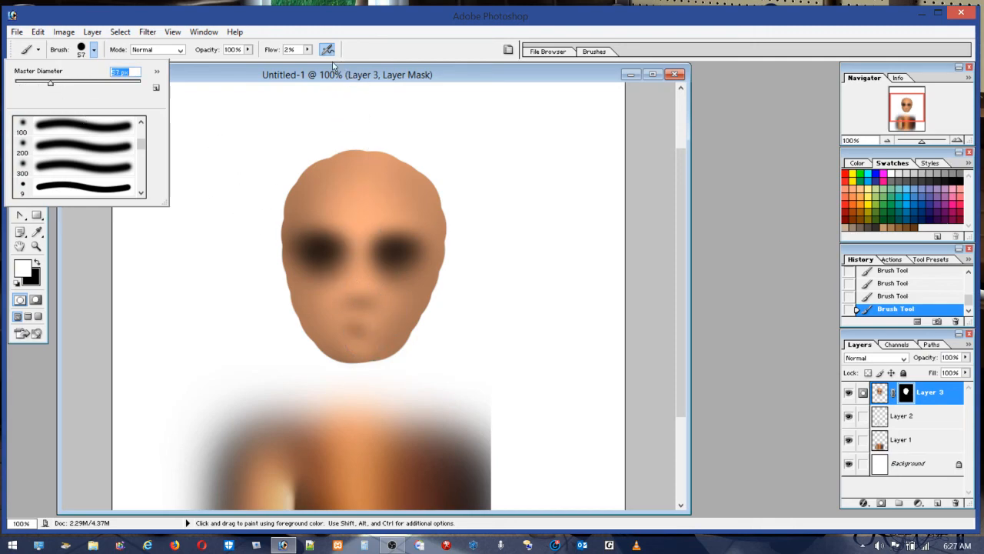
{"action": "left_click", "coordinate": [309, 50]}
{"action": "left_click_drag", "start_coordinate": [308, 64], "coordinate": [373, 63]}
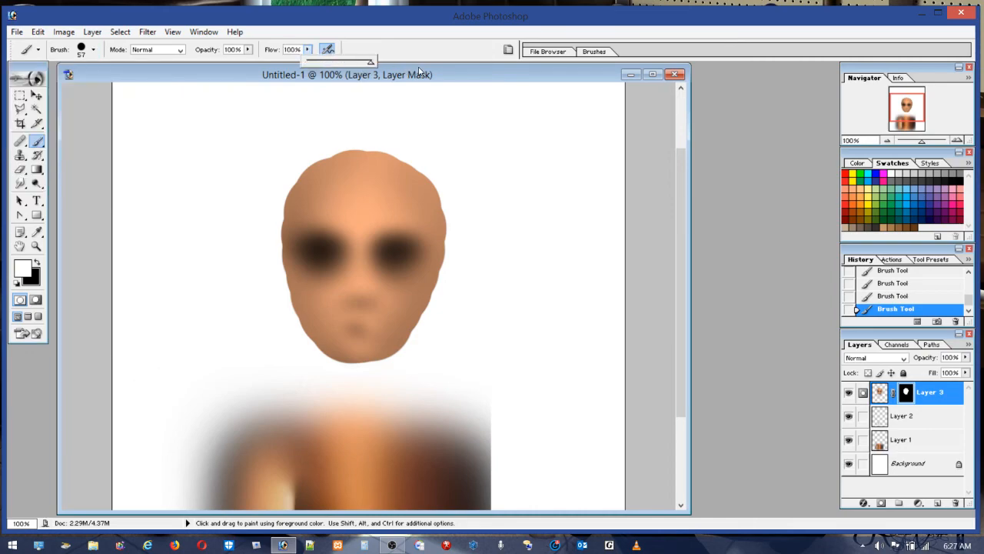
{"action": "left_click", "coordinate": [381, 338]}
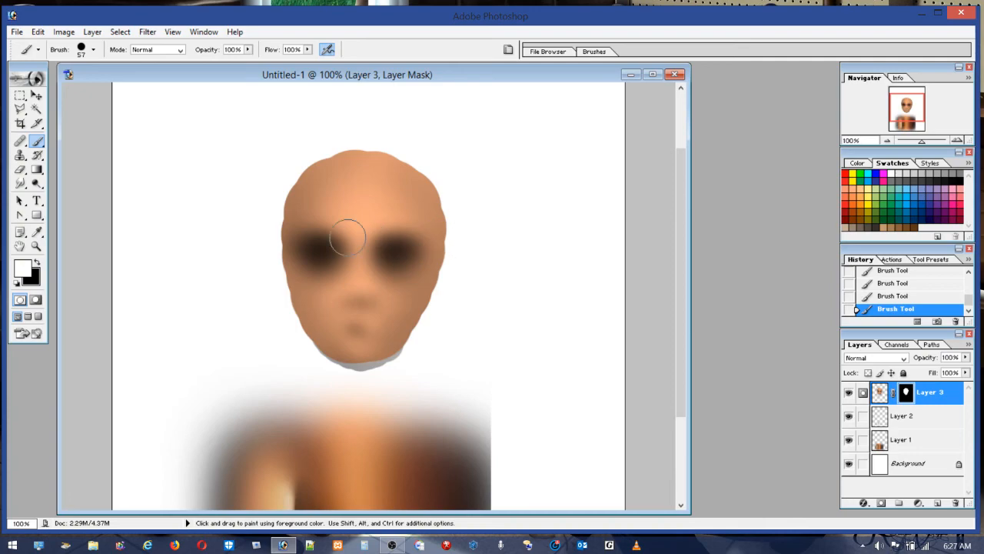
{"action": "left_click", "coordinate": [37, 263]}
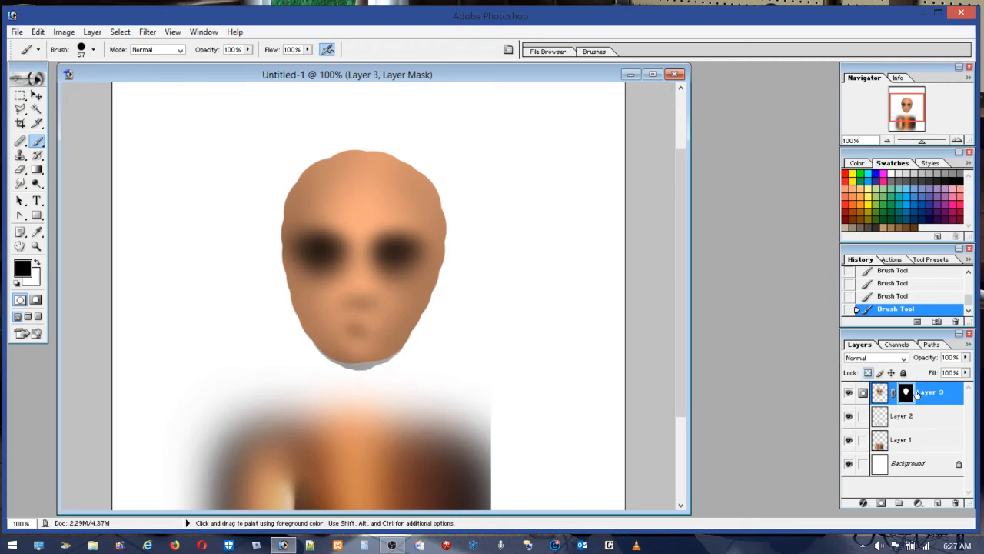
Step: Activate Layer 3's image, sample the brown skin tone at the jaw, and paint it over the grey edge of the chin
{"action": "left_click", "coordinate": [879, 394]}
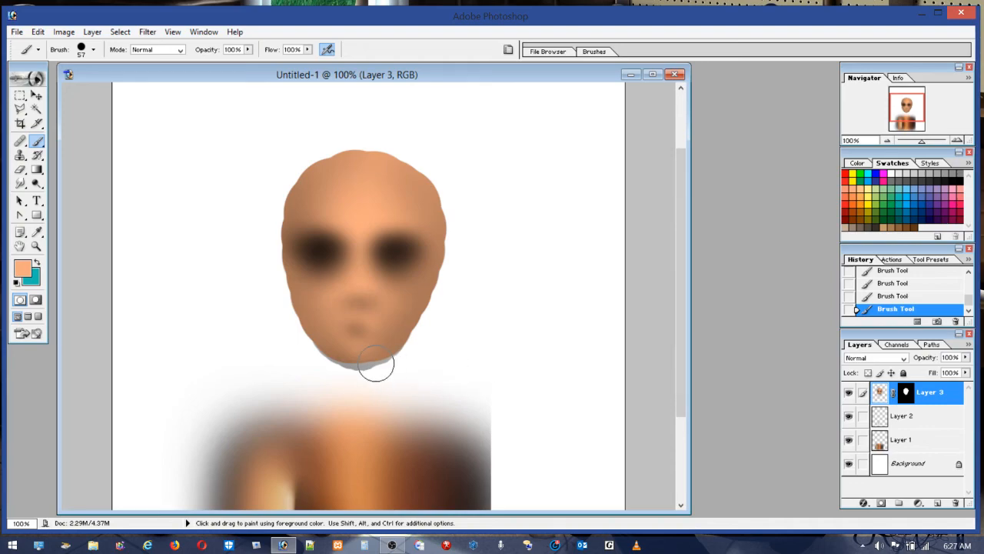
{"action": "left_click", "coordinate": [402, 338], "text": "alt"}
{"action": "mouse_move", "coordinate": [398, 340]}
{"action": "left_mouse_down"}
{"action": "mouse_move", "coordinate": [362, 370]}
{"action": "mouse_move", "coordinate": [326, 366]}
{"action": "left_mouse_up"}
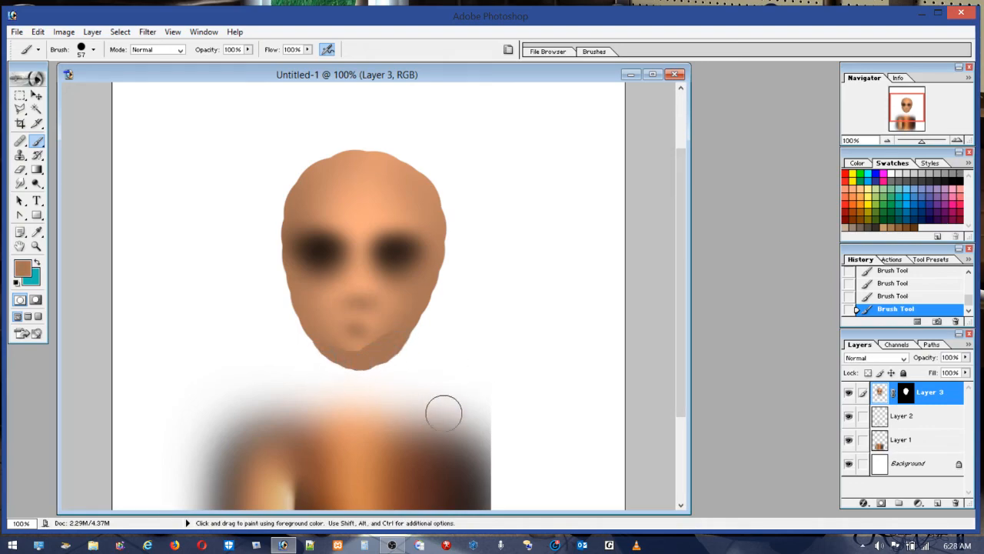
Step: Switch to a soft round brush at 61 px and blend the painted chin into the surrounding skin
{"action": "left_click", "coordinate": [81, 49]}
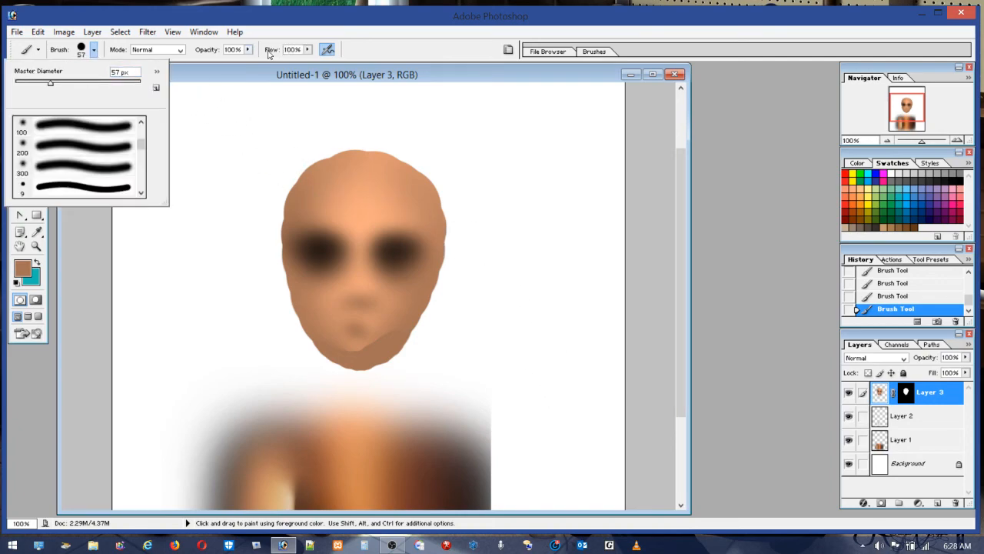
{"action": "left_click", "coordinate": [69, 151]}
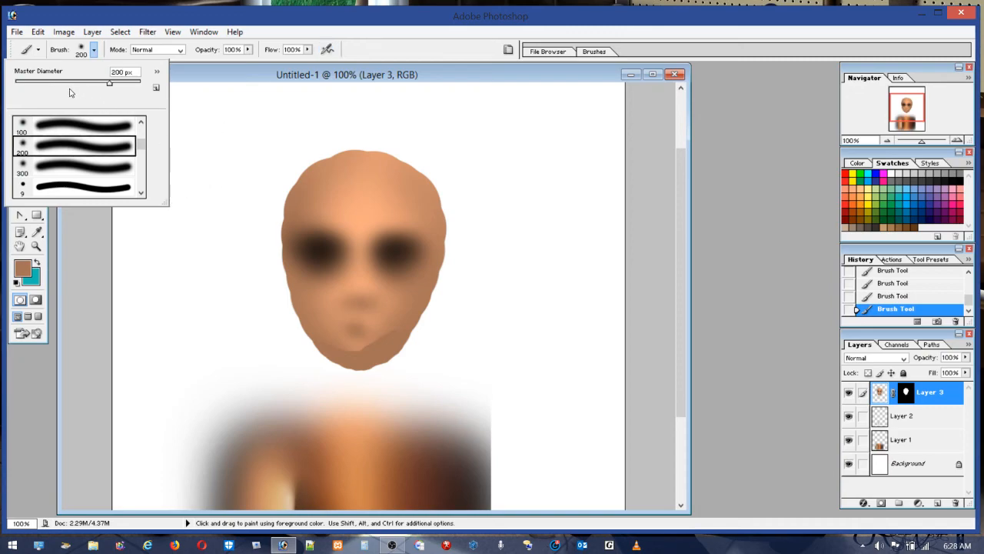
{"action": "left_click", "coordinate": [34, 82]}
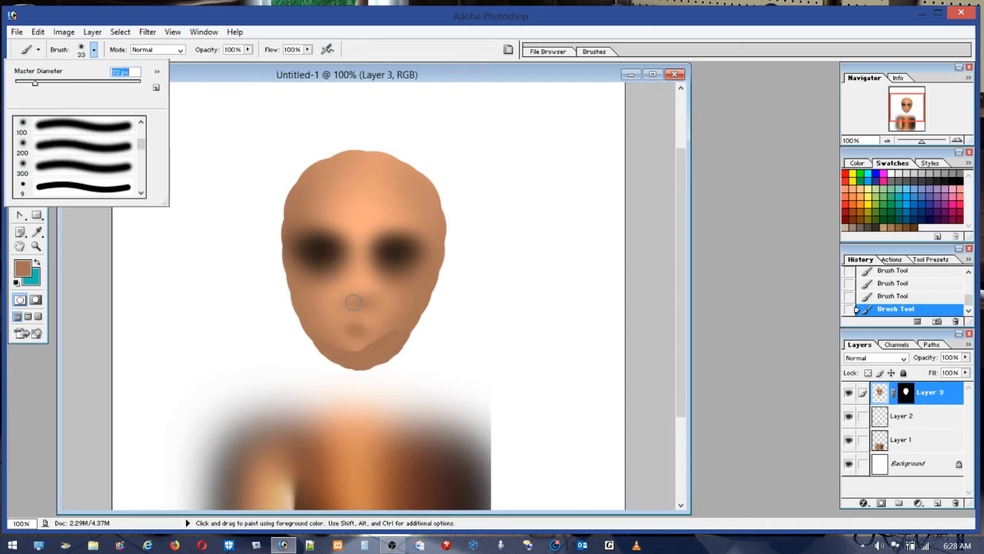
{"action": "left_click", "coordinate": [50, 81]}
{"action": "left_click", "coordinate": [53, 83]}
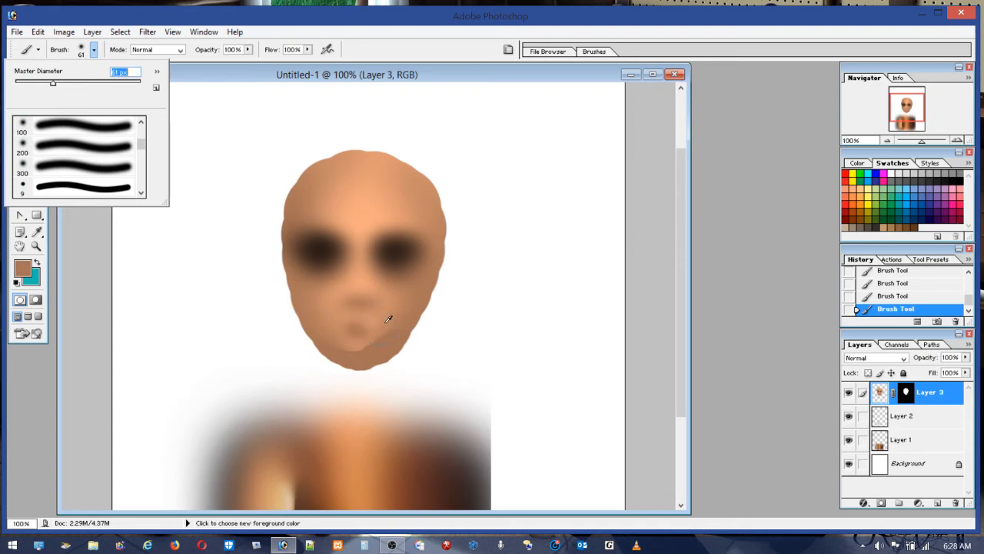
{"action": "key", "text": "Return"}
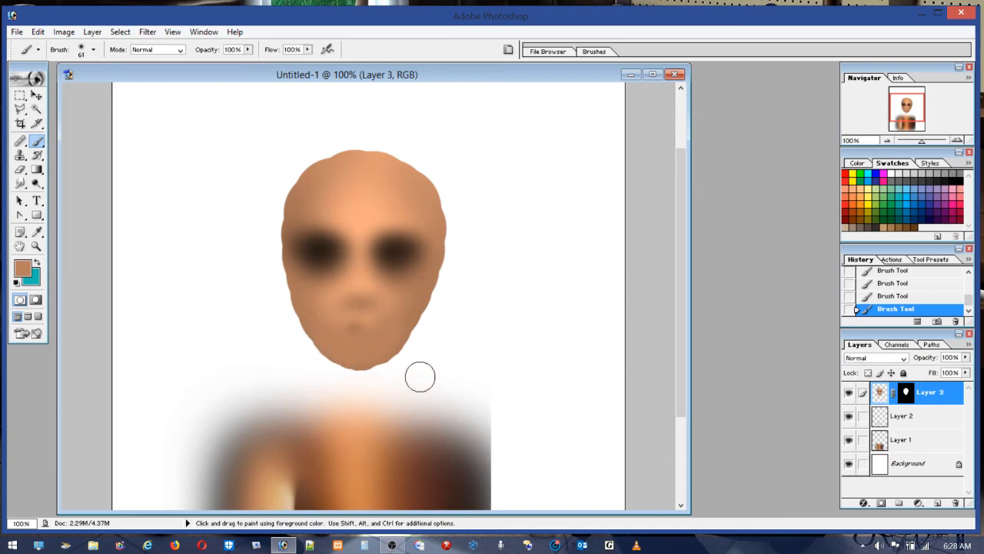
Step: Sample the light forehead tone, lower the Flow to 14%, and paint a soft highlight on the chin
{"action": "left_click", "coordinate": [369, 214], "text": "alt"}
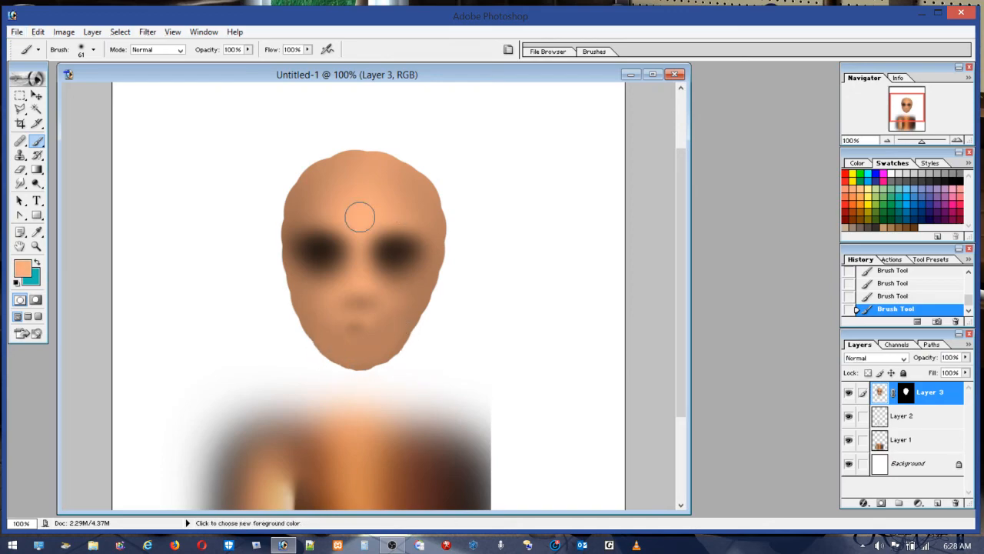
{"action": "left_click", "coordinate": [308, 51]}
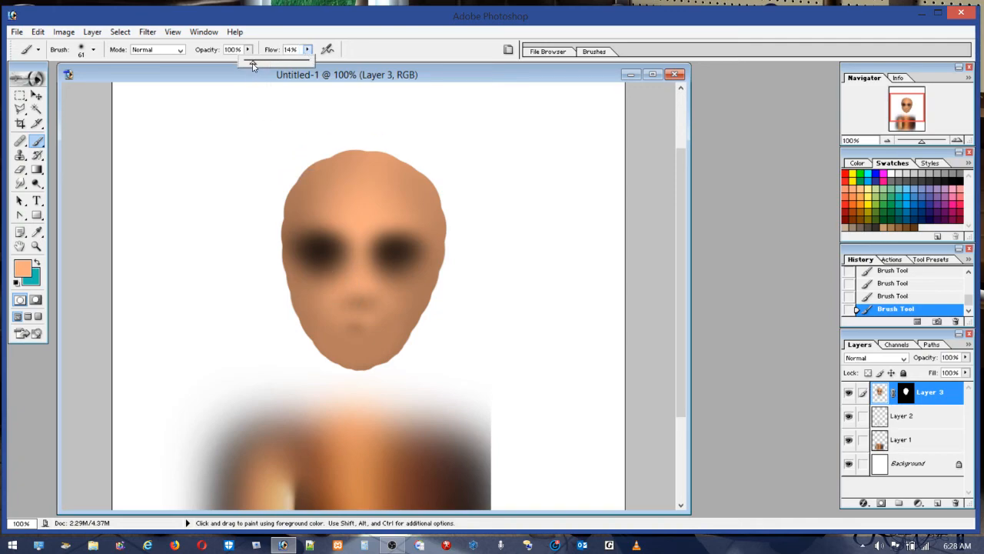
{"action": "left_click", "coordinate": [357, 346]}
{"action": "mouse_move", "coordinate": [350, 342]}
{"action": "left_mouse_down"}
{"action": "mouse_move", "coordinate": [364, 344]}
{"action": "mouse_move", "coordinate": [352, 346]}
{"action": "mouse_move", "coordinate": [363, 358]}
{"action": "left_mouse_up"}
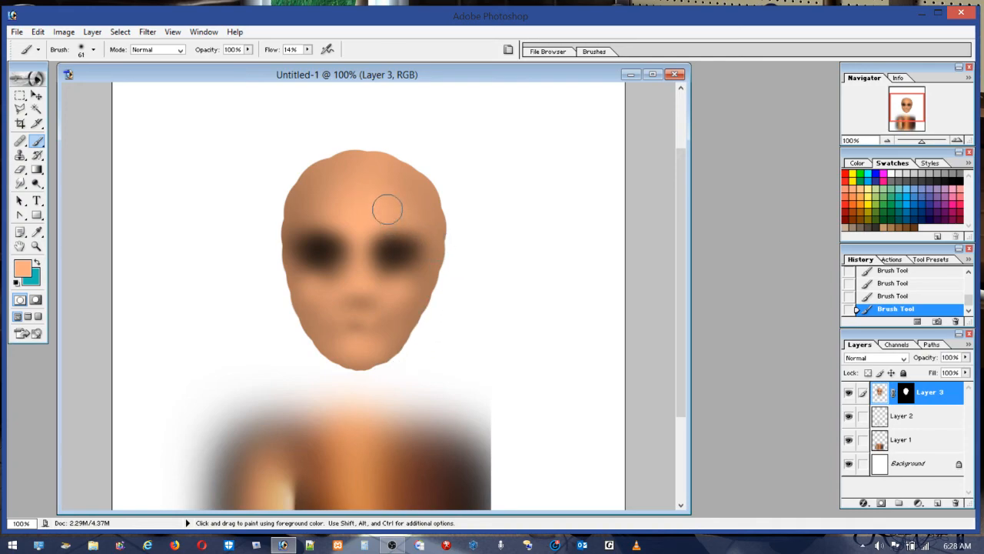
Step: Lighten the area above the brows, and sample brown from the cheek edge to shade the temples
{"action": "key", "text": "alt"}
{"action": "left_click_drag", "start_coordinate": [370, 217], "coordinate": [424, 223]}
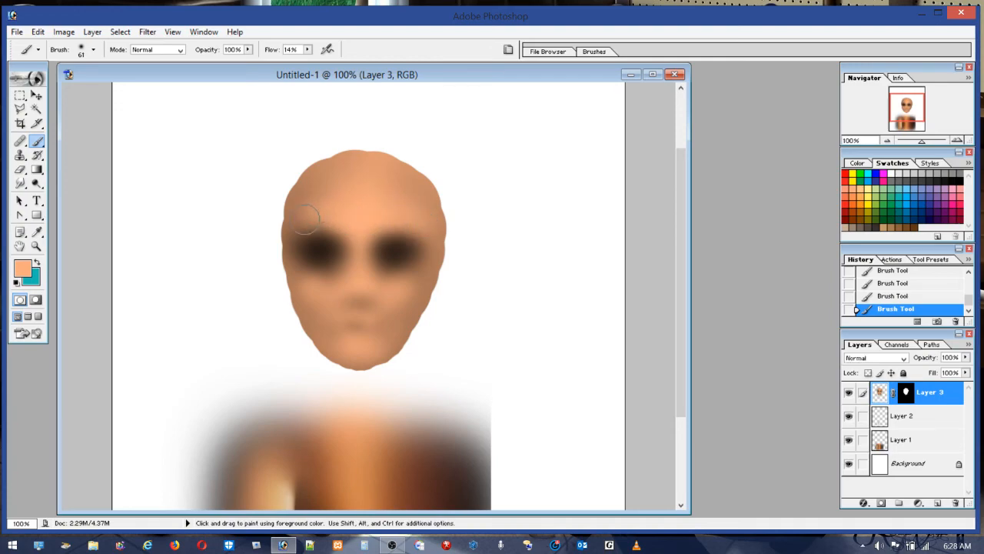
{"action": "key", "text": "alt"}
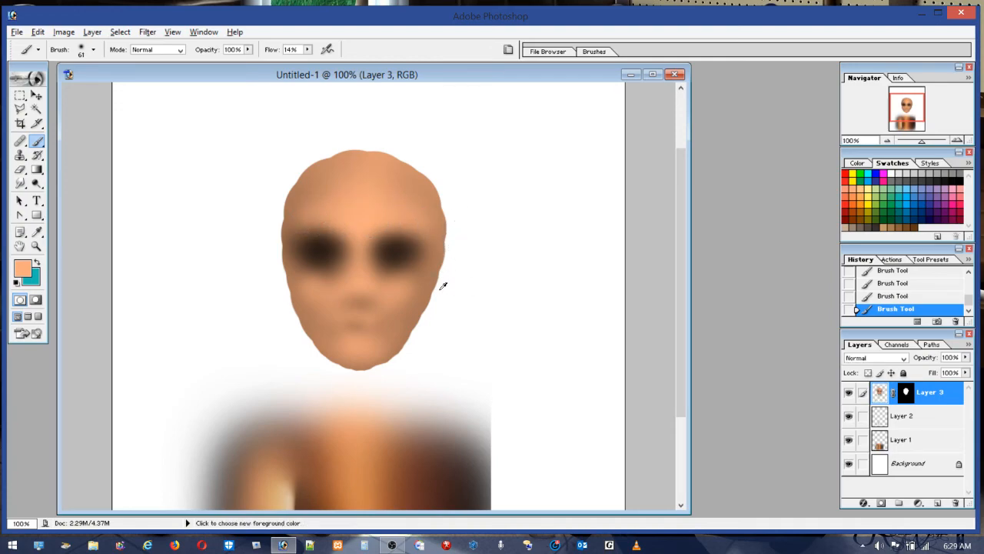
{"action": "left_click", "coordinate": [419, 274], "text": "alt"}
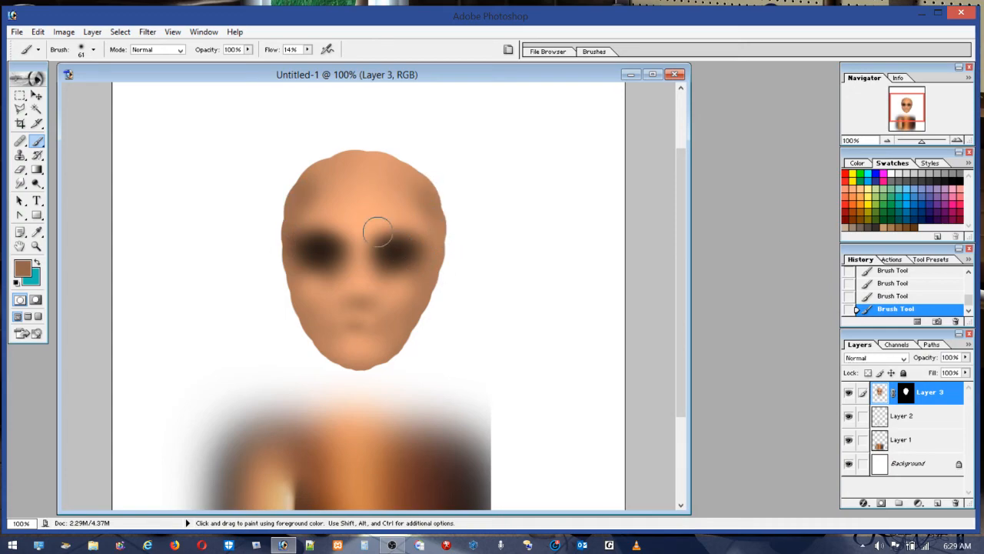
Step: Sample the light forehead tone, blend it over both sides of the forehead, and pick up the brown at the temple
{"action": "left_click", "coordinate": [361, 209], "text": "alt"}
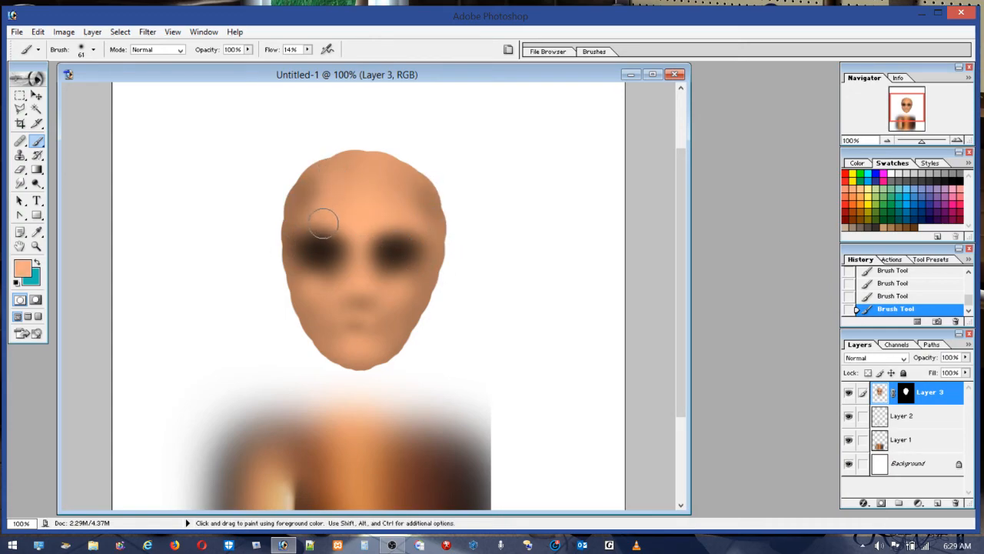
{"action": "left_click_drag", "start_coordinate": [406, 165], "coordinate": [408, 199]}
{"action": "left_click_drag", "start_coordinate": [321, 186], "coordinate": [308, 221]}
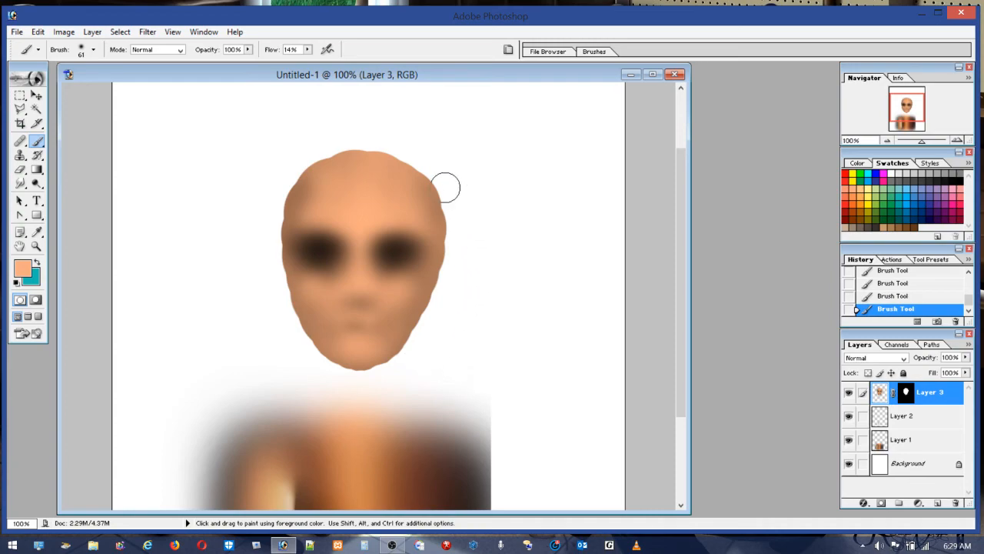
{"action": "left_click", "coordinate": [305, 188], "text": "alt"}
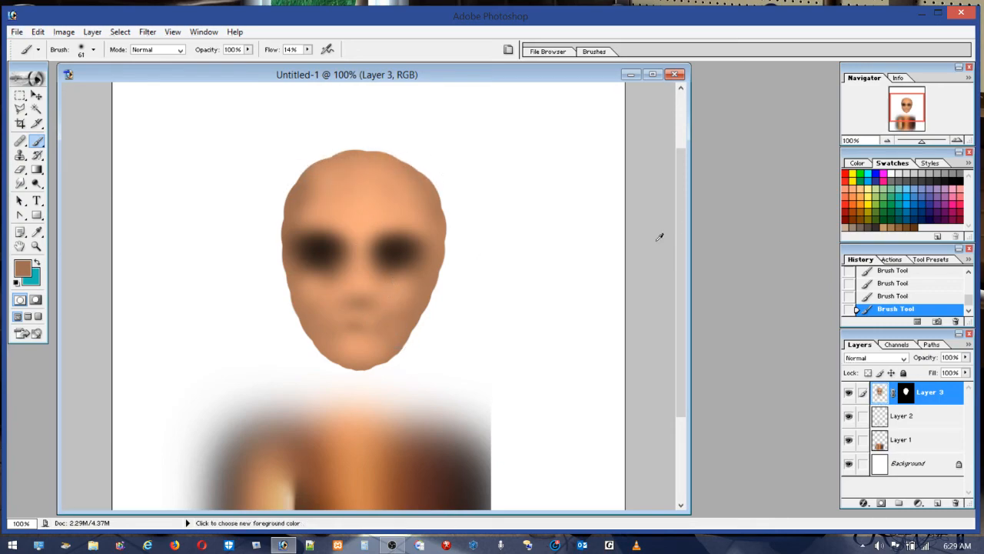
Step: Paint warm orange-brown tones beside the nose and beneath both eyes, using orange swatches and tones sampled from the face
{"action": "left_click", "coordinate": [853, 211]}
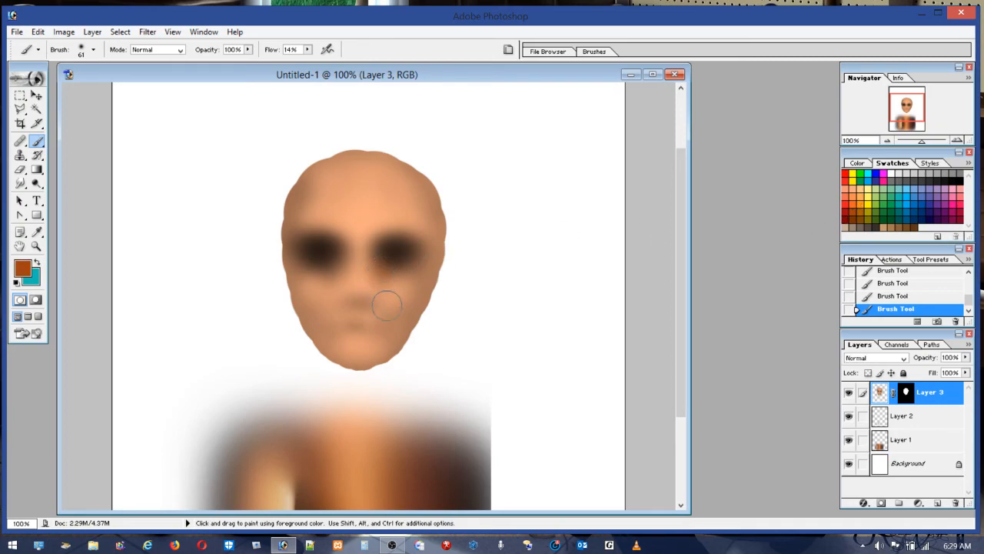
{"action": "left_click", "coordinate": [382, 276], "text": "alt"}
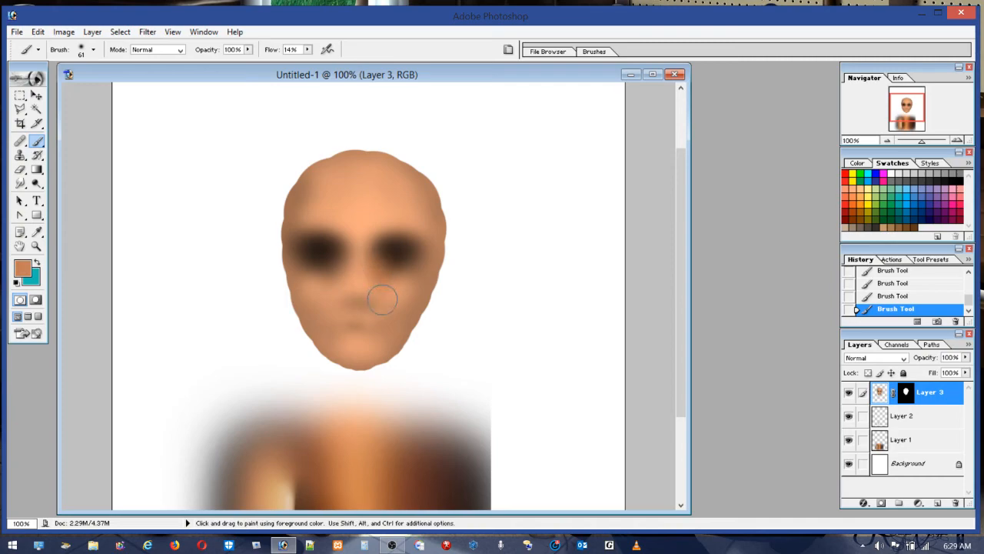
{"action": "left_click", "coordinate": [853, 197]}
{"action": "mouse_move", "coordinate": [382, 292]}
{"action": "left_mouse_down"}
{"action": "mouse_move", "coordinate": [346, 271]}
{"action": "mouse_move", "coordinate": [337, 299]}
{"action": "mouse_move", "coordinate": [342, 267]}
{"action": "mouse_move", "coordinate": [311, 276]}
{"action": "mouse_move", "coordinate": [331, 296]}
{"action": "mouse_move", "coordinate": [390, 293]}
{"action": "mouse_move", "coordinate": [400, 279]}
{"action": "mouse_move", "coordinate": [388, 275]}
{"action": "mouse_move", "coordinate": [410, 288]}
{"action": "mouse_move", "coordinate": [430, 282]}
{"action": "mouse_move", "coordinate": [403, 274]}
{"action": "left_mouse_up"}
{"action": "left_click", "coordinate": [392, 265], "text": "alt"}
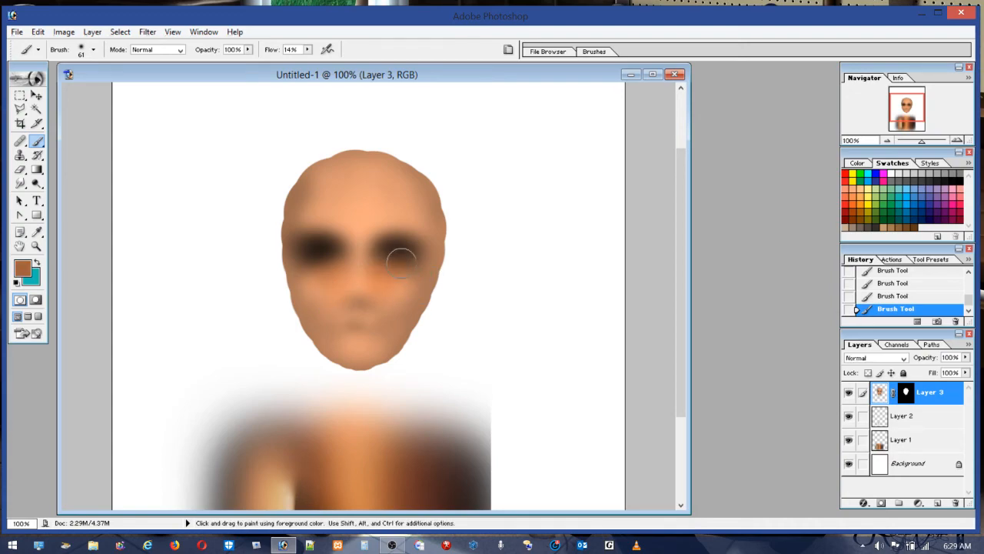
{"action": "mouse_move", "coordinate": [320, 267]}
{"action": "left_mouse_down"}
{"action": "mouse_move", "coordinate": [311, 266]}
{"action": "mouse_move", "coordinate": [316, 272]}
{"action": "left_mouse_up"}
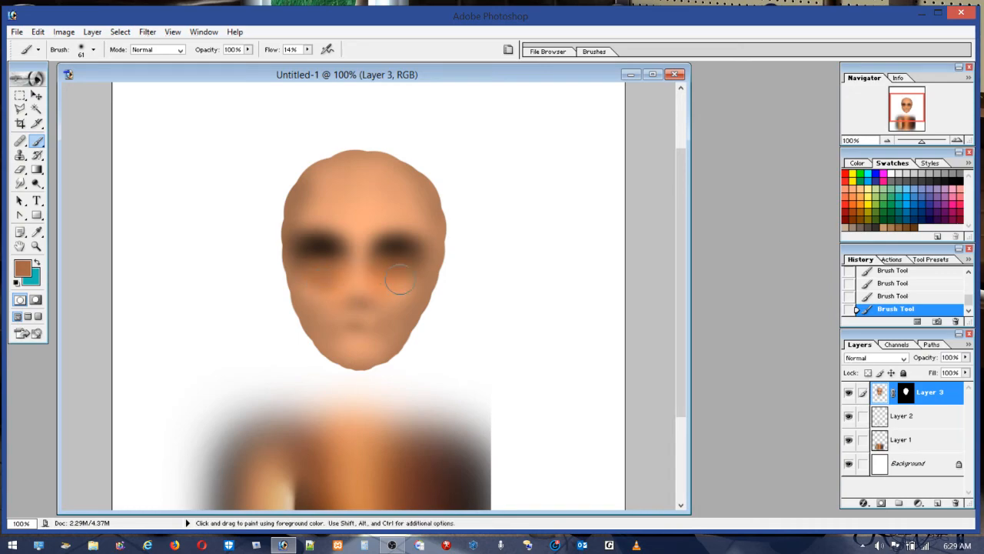
Step: Paint a red-orange swatch color beneath both eyes, and soften it into the cheeks with the sampled forehead tone
{"action": "left_click", "coordinate": [846, 198]}
{"action": "left_click_drag", "start_coordinate": [387, 268], "coordinate": [406, 267]}
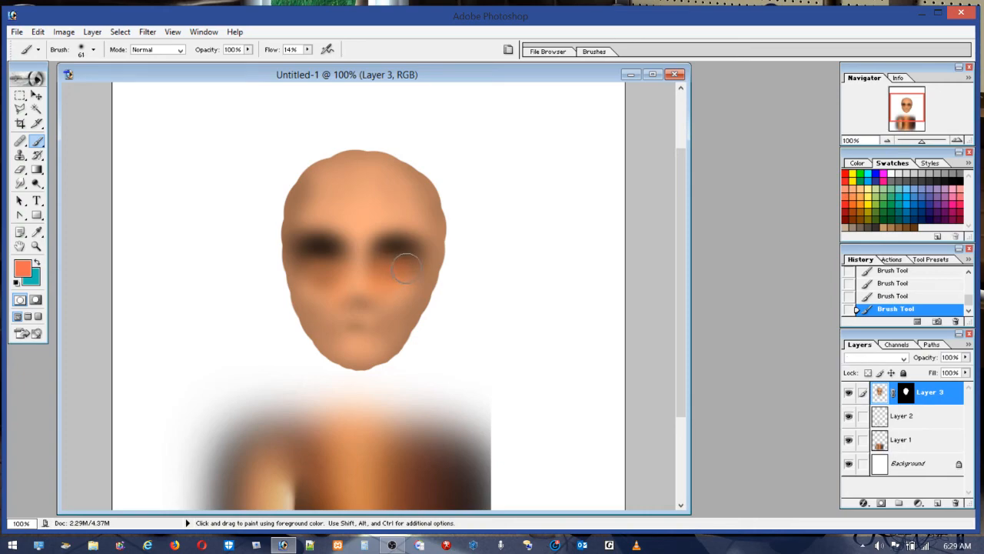
{"action": "mouse_move", "coordinate": [318, 269]}
{"action": "left_mouse_down"}
{"action": "mouse_move", "coordinate": [335, 324]}
{"action": "mouse_move", "coordinate": [331, 284]}
{"action": "left_mouse_up"}
{"action": "left_click", "coordinate": [352, 199], "text": "alt"}
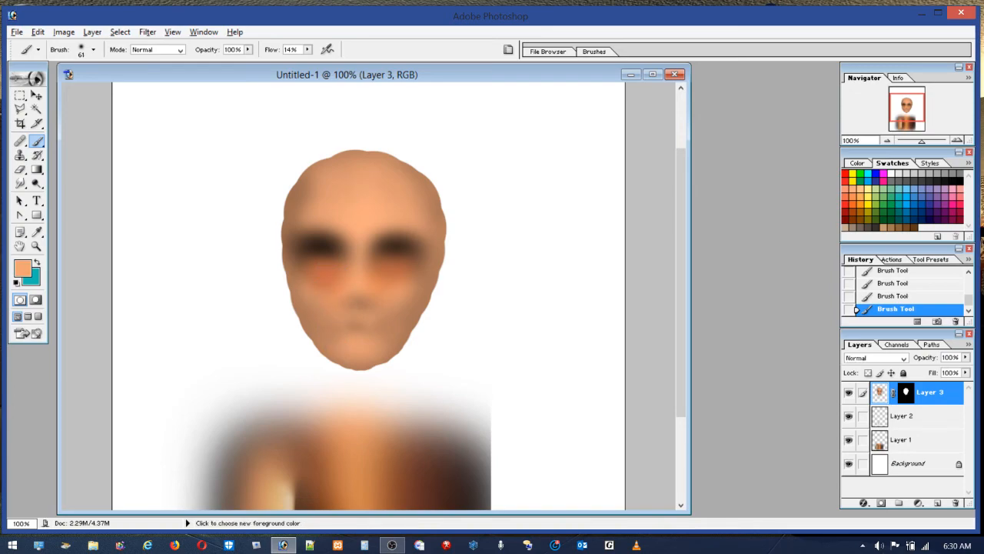
{"action": "left_click_drag", "start_coordinate": [319, 286], "coordinate": [321, 300]}
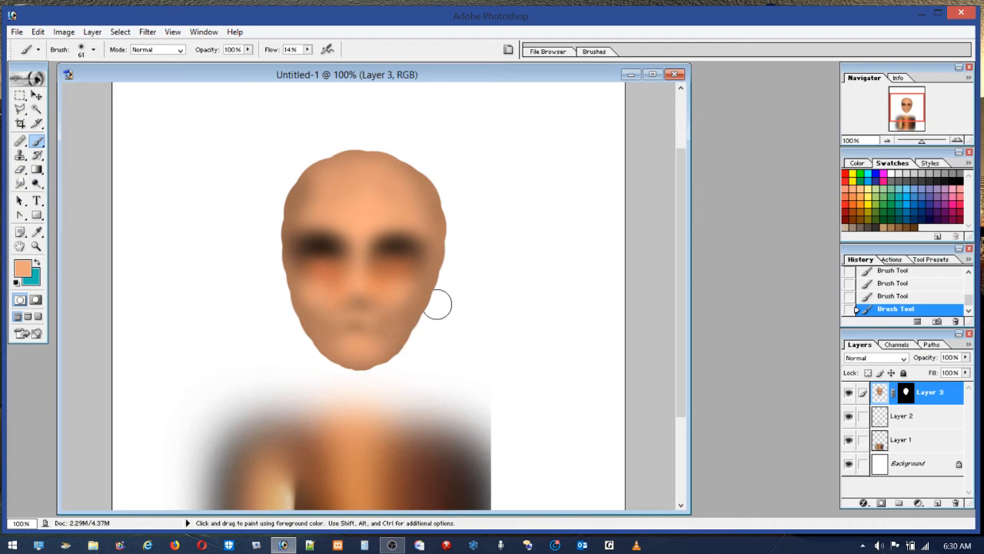
Step: Sample dark brown from the eye socket and shade the lower part of both sockets
{"action": "left_click", "coordinate": [310, 258], "text": "alt"}
{"action": "left_click_drag", "start_coordinate": [322, 259], "coordinate": [393, 263]}
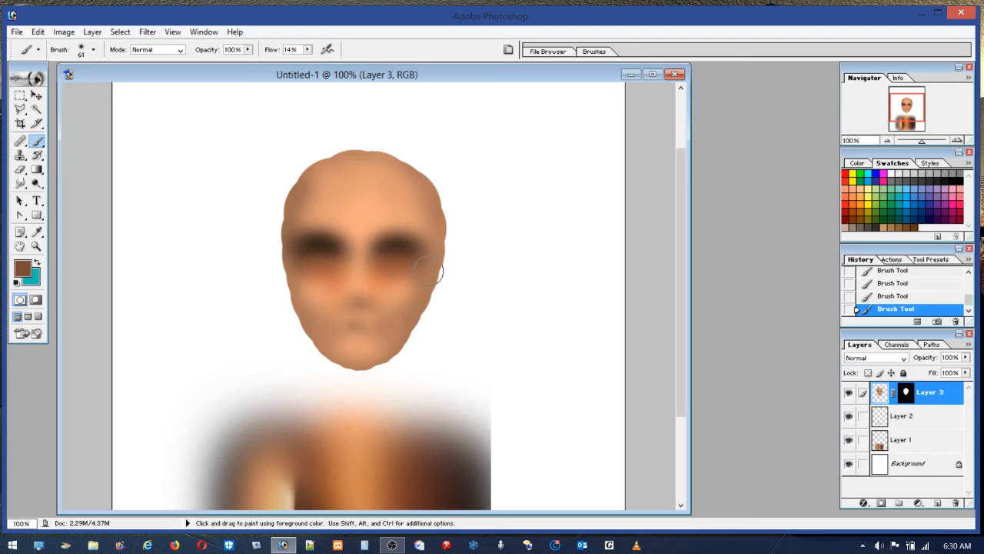
{"action": "mouse_move", "coordinate": [324, 272]}
{"action": "left_mouse_down"}
{"action": "mouse_move", "coordinate": [330, 257]}
{"action": "mouse_move", "coordinate": [340, 274]}
{"action": "mouse_move", "coordinate": [335, 258]}
{"action": "mouse_move", "coordinate": [342, 265]}
{"action": "left_mouse_up"}
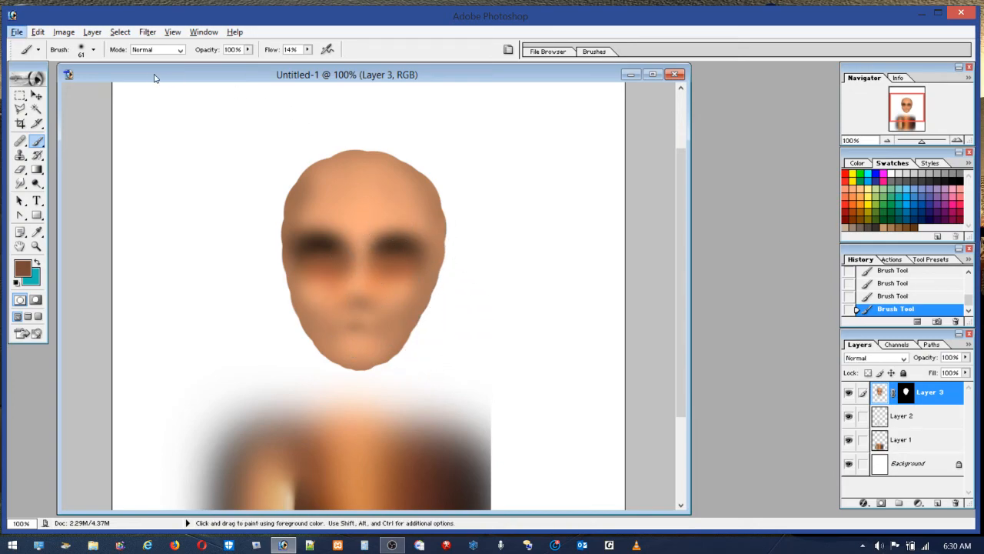
Step: Reduce the soft brush to 27 px and paint a light highlight down the nose bridge, blending it with tones sampled nearby
{"action": "left_click", "coordinate": [93, 49]}
{"action": "left_click", "coordinate": [36, 83]}
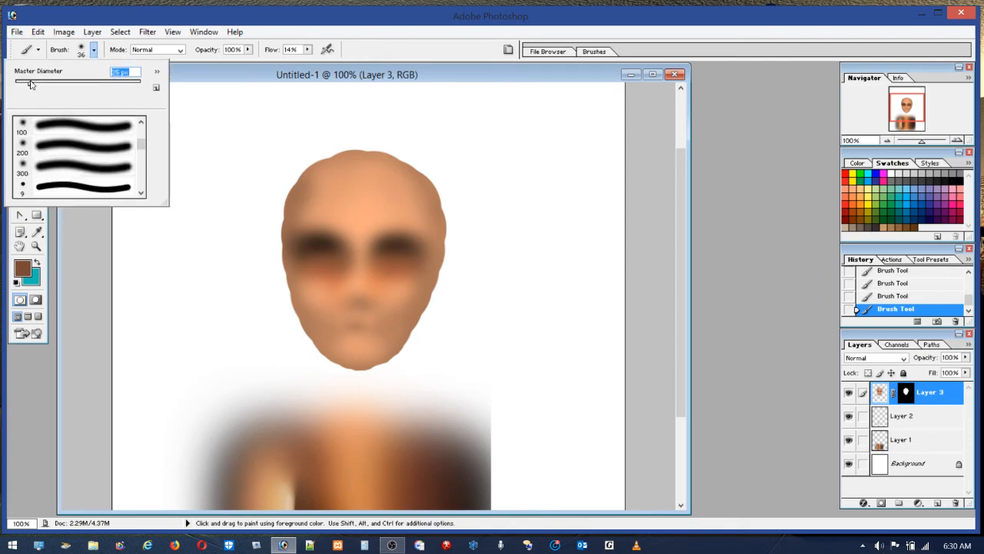
{"action": "left_click", "coordinate": [356, 221], "text": "alt"}
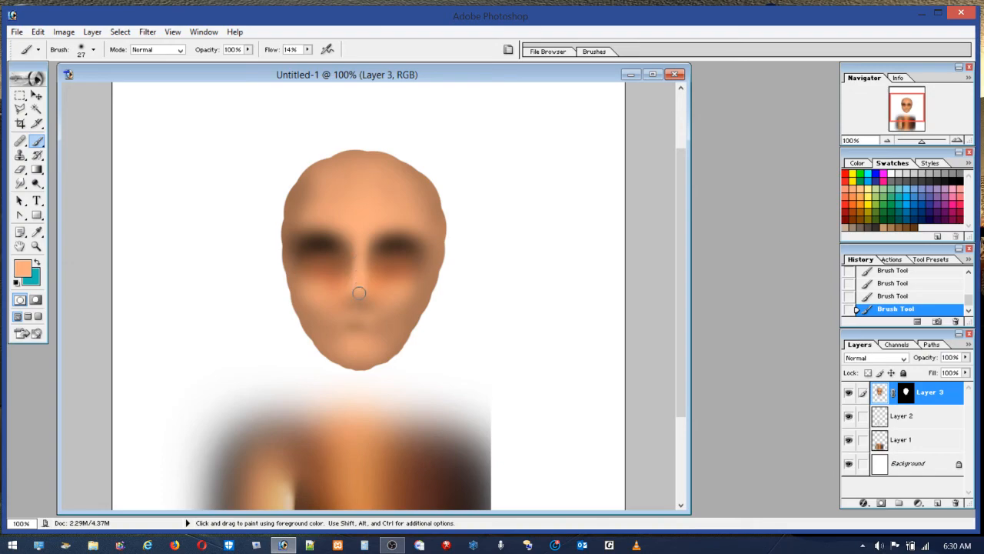
{"action": "key", "text": "alt"}
{"action": "left_click", "coordinate": [354, 245], "text": "alt"}
{"action": "left_click", "coordinate": [369, 250], "text": "alt"}
{"action": "key", "text": "alt"}
{"action": "left_click", "coordinate": [359, 240], "text": "alt"}
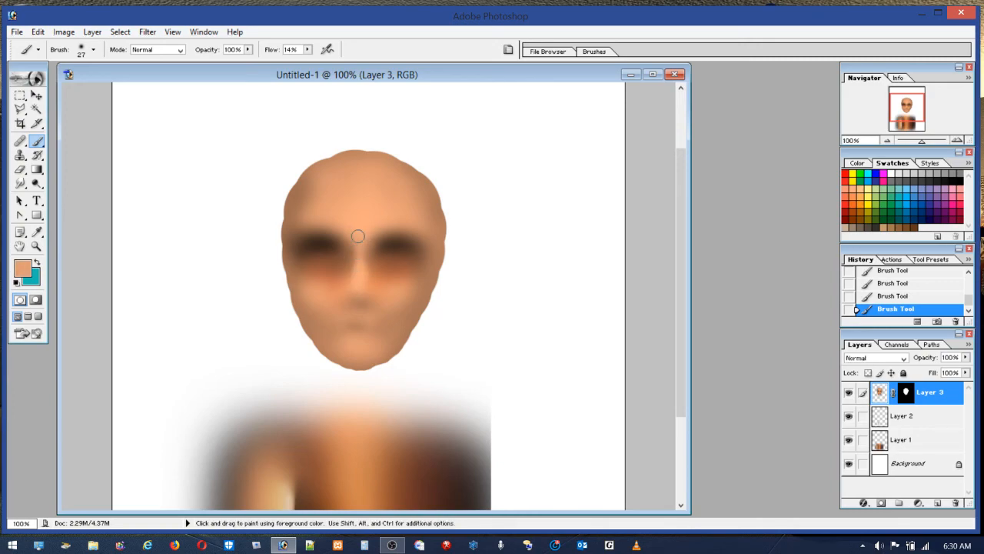
Step: Lower the Flow to 5% and refine the nose bridge and inner eye sockets with tones sampled around them
{"action": "left_click_drag", "start_coordinate": [306, 63], "coordinate": [302, 63]}
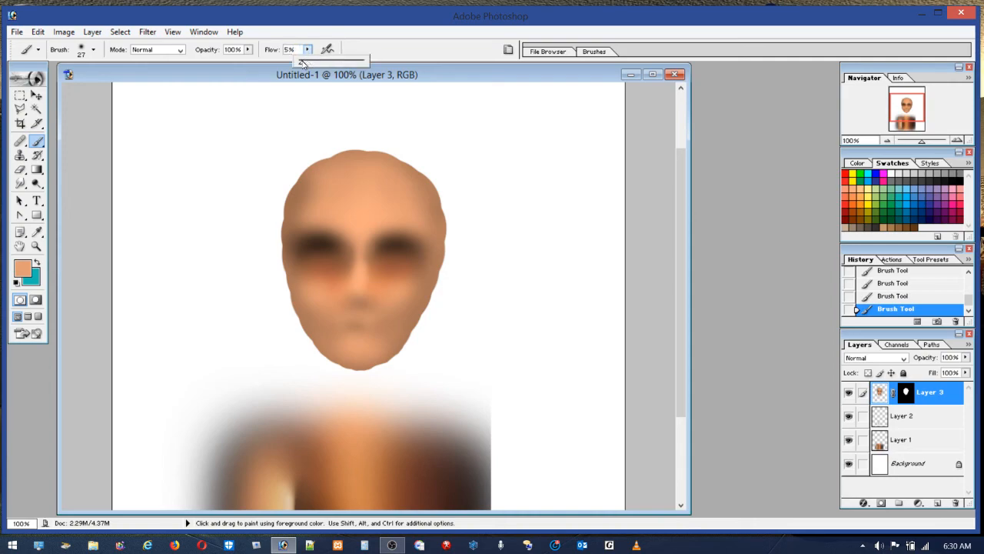
{"action": "left_click", "coordinate": [356, 253], "text": "alt"}
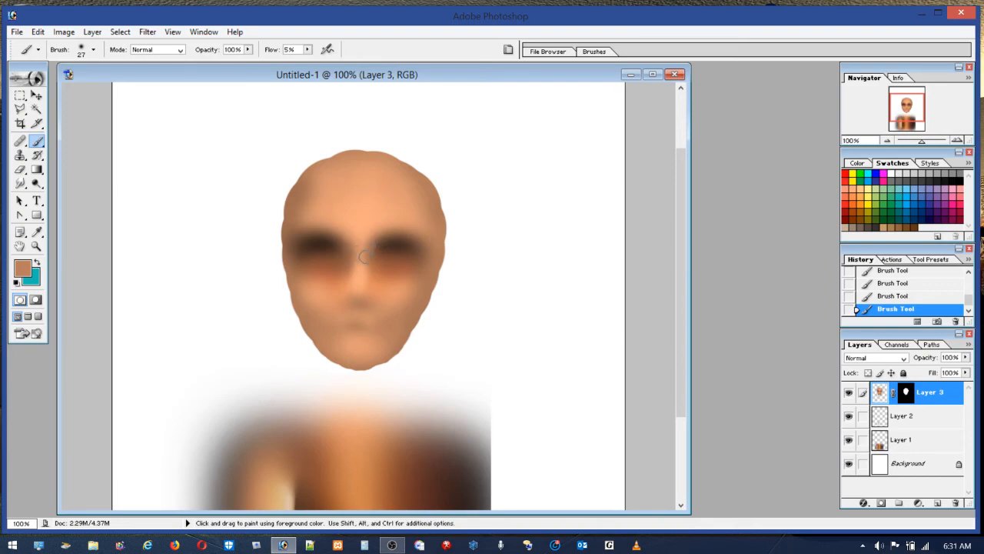
{"action": "left_click", "coordinate": [386, 245], "text": "alt"}
{"action": "left_click", "coordinate": [327, 238], "text": "alt"}
{"action": "left_click", "coordinate": [363, 236], "text": "alt"}
{"action": "left_click", "coordinate": [366, 224], "text": "alt"}
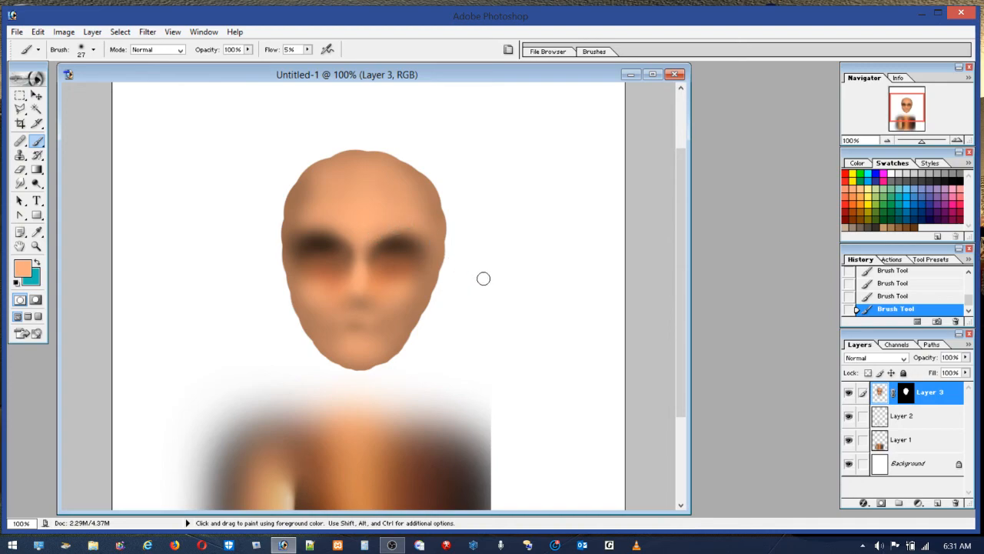
Step: Choose the white swatch and paint a small highlight near the tip of the nose
{"action": "left_click", "coordinate": [890, 174]}
{"action": "mouse_move", "coordinate": [359, 286]}
{"action": "left_mouse_down"}
{"action": "mouse_move", "coordinate": [359, 269]}
{"action": "mouse_move", "coordinate": [359, 286]}
{"action": "left_mouse_up"}
Step: Enlarge the soft brush to 176 px and choose black as the foreground color
{"action": "left_click", "coordinate": [92, 52]}
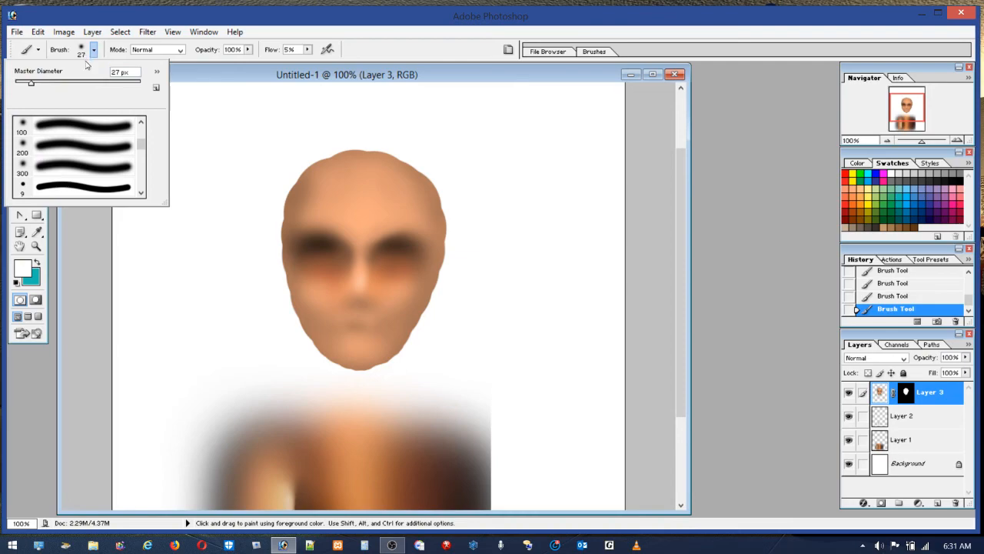
{"action": "left_click", "coordinate": [64, 82]}
{"action": "left_click", "coordinate": [101, 82]}
{"action": "left_click", "coordinate": [954, 178]}
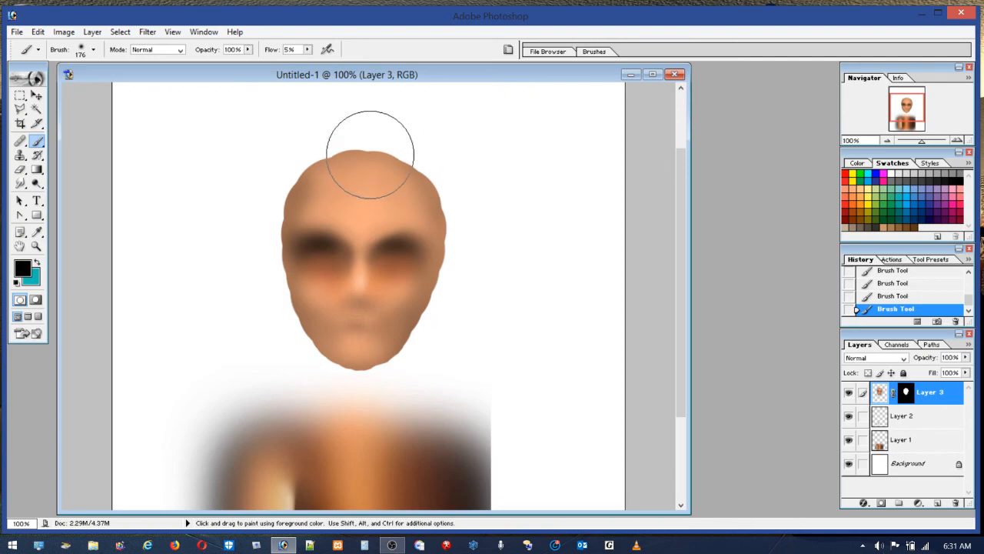
Step: Zoom in on the head until it fills the document window
{"action": "left_click", "coordinate": [37, 246]}
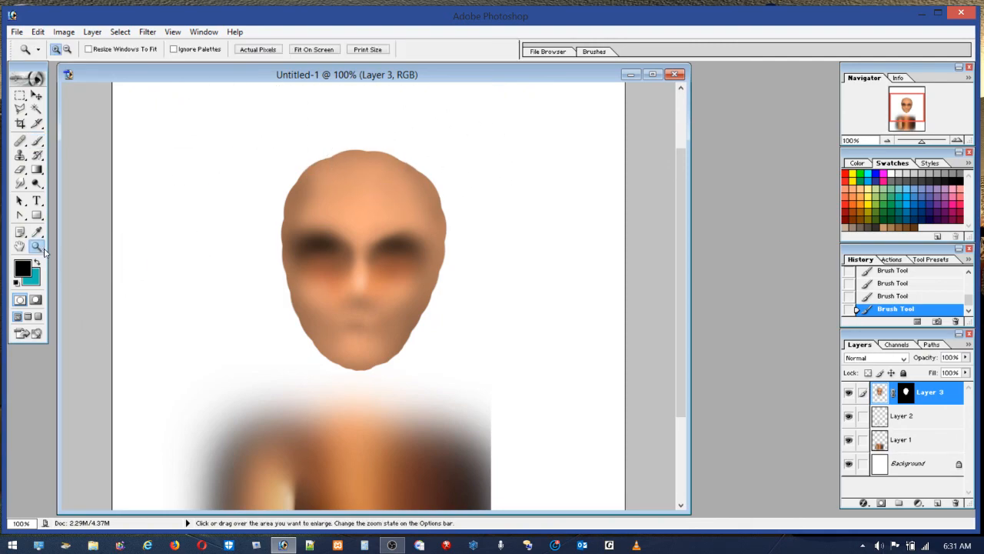
{"action": "left_click_drag", "start_coordinate": [264, 135], "coordinate": [471, 392]}
{"action": "left_click_drag", "start_coordinate": [216, 105], "coordinate": [503, 492]}
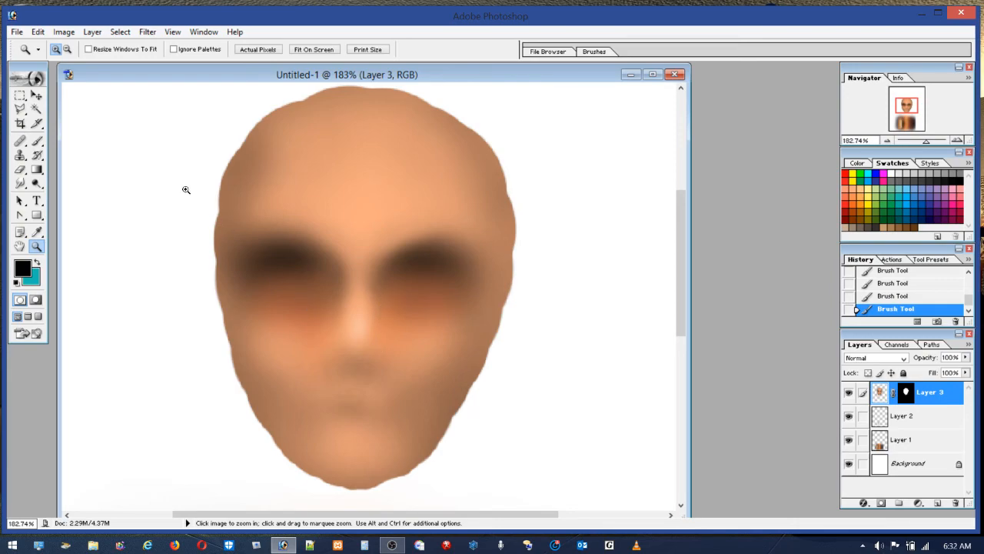
Step: Set the soft brush to 19 px and paint the nostril wings with a light skin tone sampled from the nose
{"action": "left_click", "coordinate": [37, 142]}
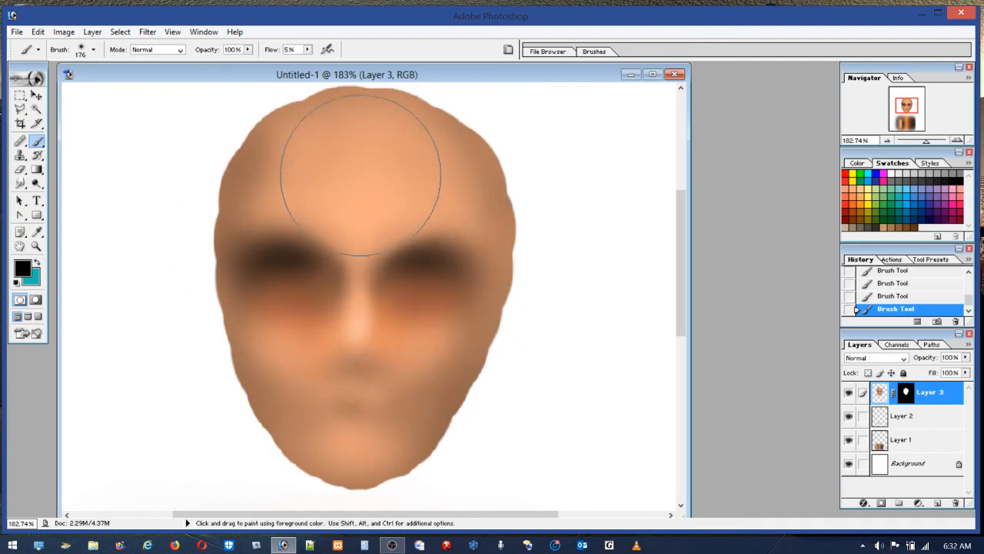
{"action": "left_click", "coordinate": [93, 49]}
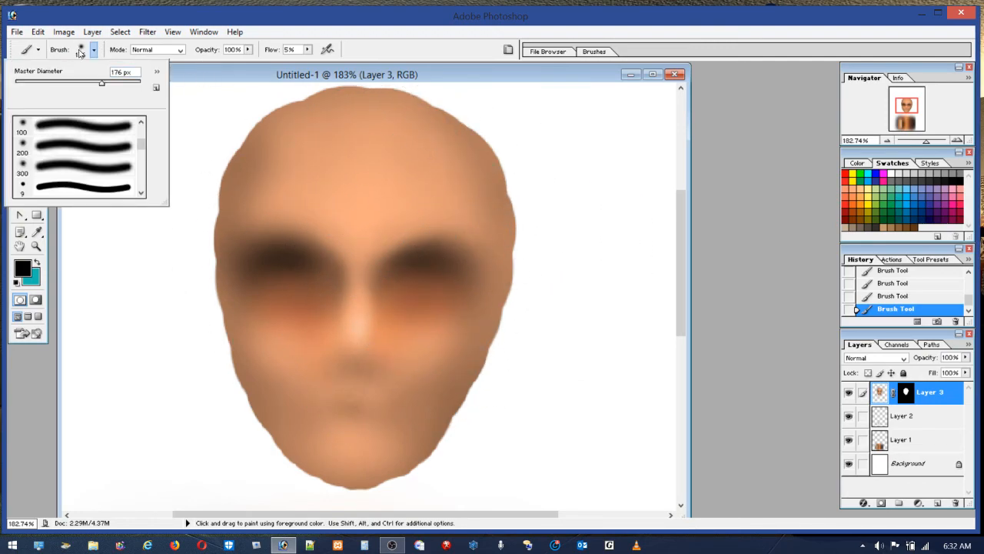
{"action": "left_click_drag", "start_coordinate": [33, 85], "coordinate": [25, 84]}
{"action": "left_click_drag", "start_coordinate": [21, 83], "coordinate": [27, 83]}
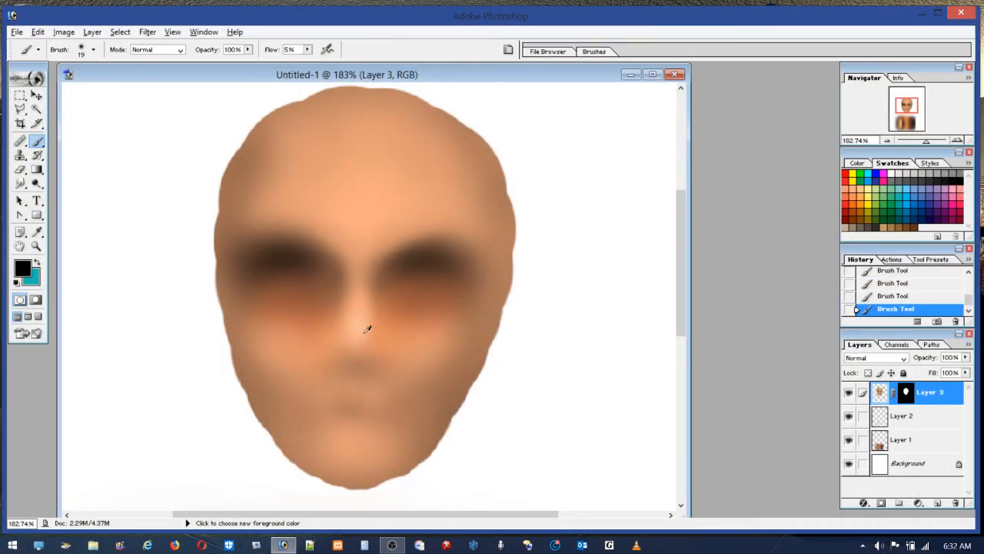
{"action": "left_click", "coordinate": [366, 329], "text": "alt"}
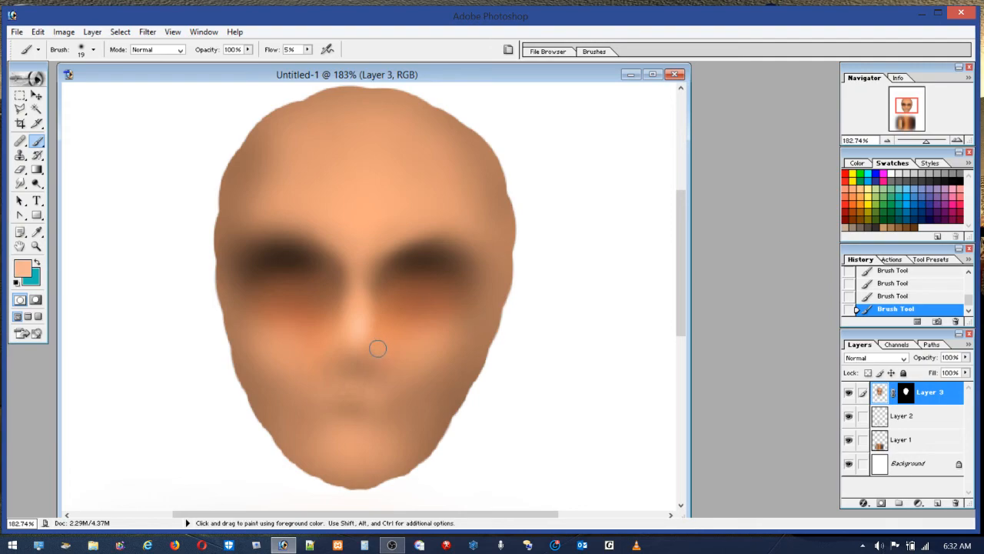
{"action": "left_click_drag", "start_coordinate": [378, 351], "coordinate": [373, 349]}
{"action": "left_click_drag", "start_coordinate": [329, 344], "coordinate": [331, 347]}
{"action": "left_click_drag", "start_coordinate": [376, 335], "coordinate": [375, 337]}
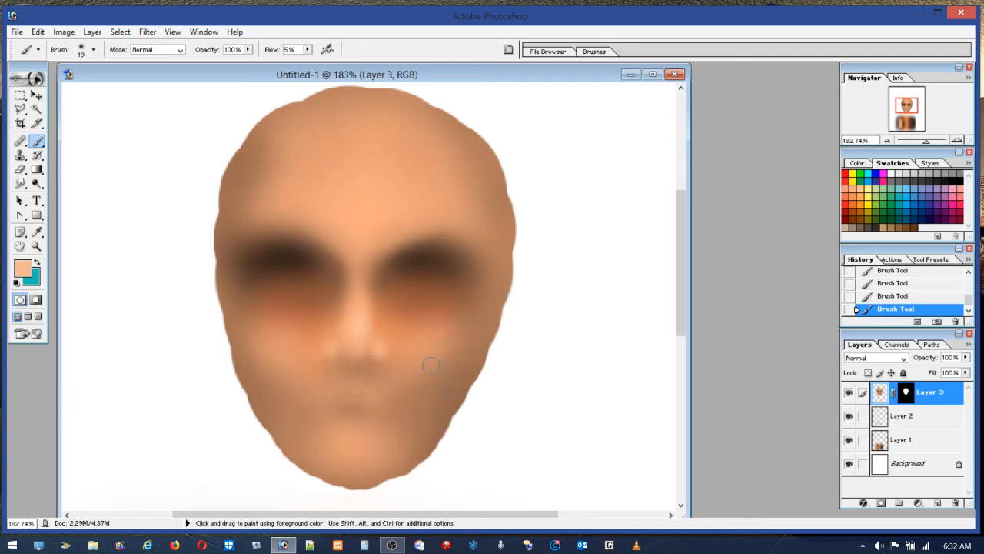
Step: Darken the underside of the nose with black and blend it towards the upper lip with sampled skin and brown tones
{"action": "left_click", "coordinate": [958, 179]}
{"action": "left_click_drag", "start_coordinate": [342, 364], "coordinate": [390, 369]}
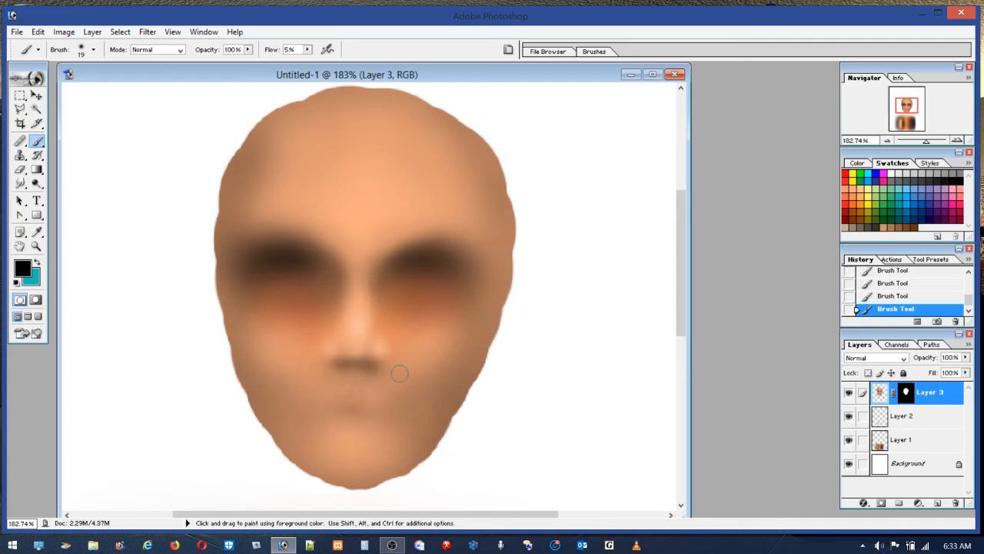
{"action": "left_click", "coordinate": [389, 316], "text": "alt"}
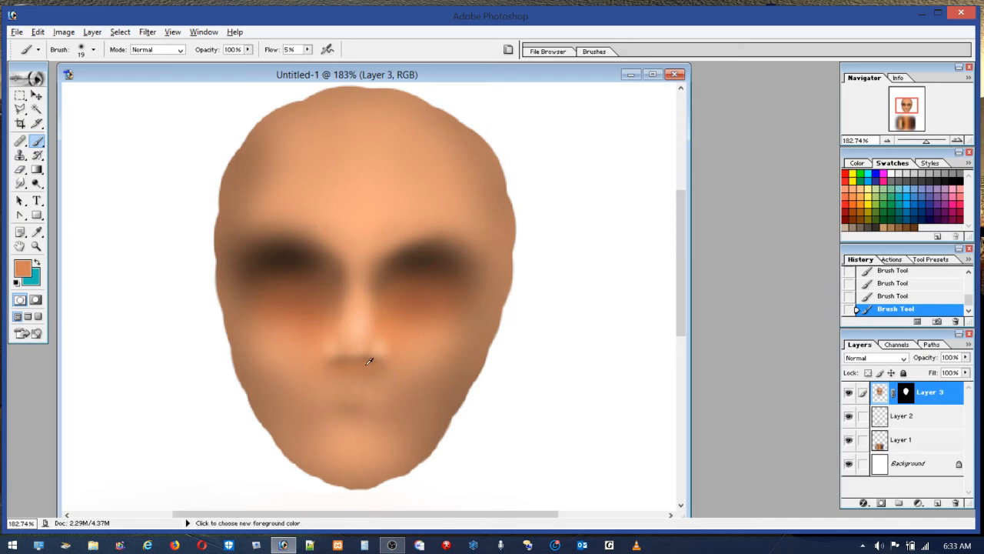
{"action": "left_click", "coordinate": [370, 355], "text": "alt"}
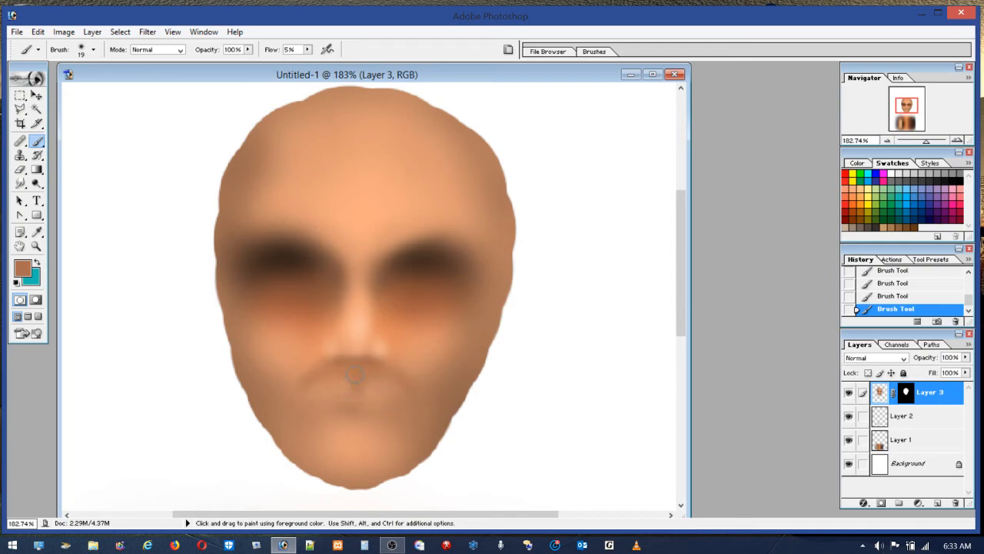
Step: Enlarge the soft brush to 38 px and shade the area between nose and mouth with a brown sampled beside the nose bridge
{"action": "left_click", "coordinate": [93, 49]}
{"action": "left_click", "coordinate": [39, 82]}
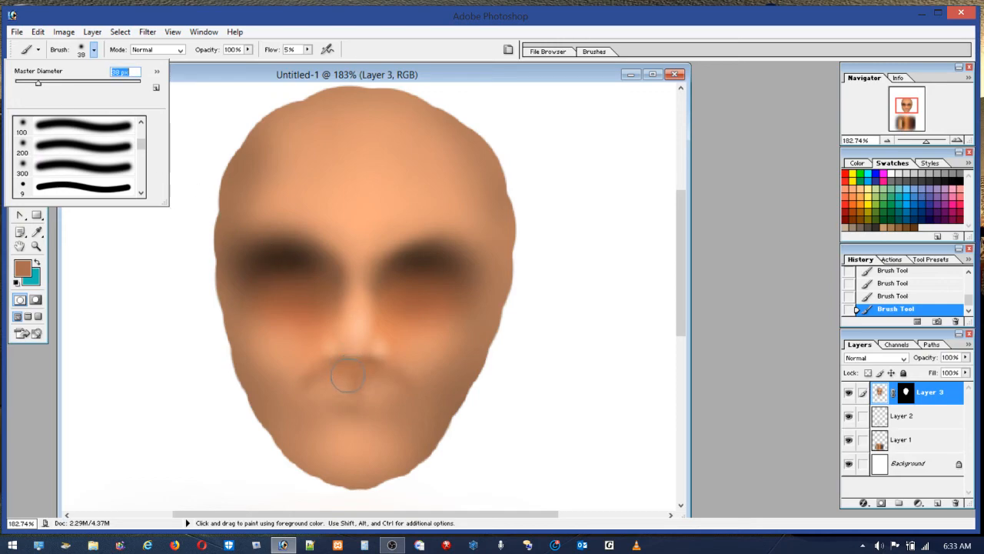
{"action": "key", "text": "alt"}
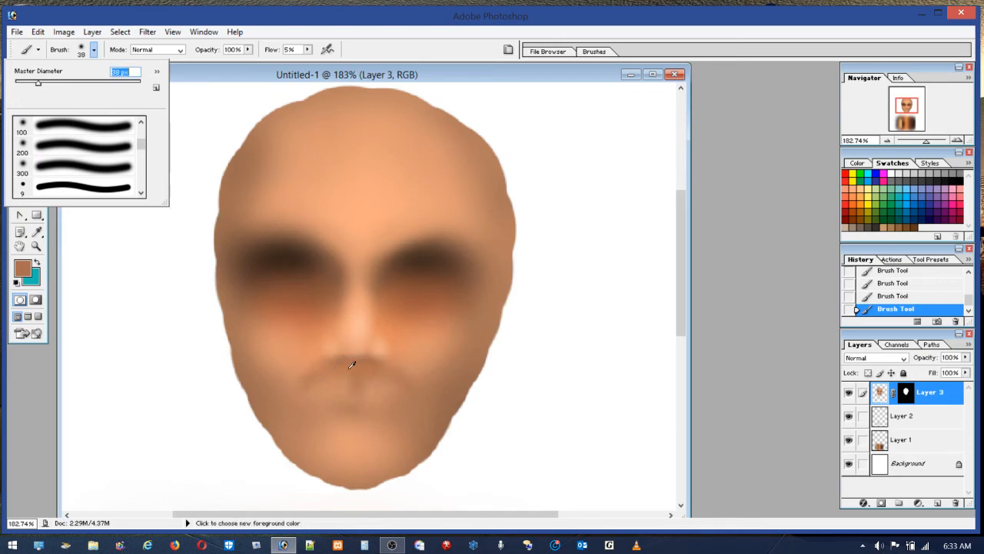
{"action": "left_click", "coordinate": [327, 296], "text": "alt"}
{"action": "mouse_move", "coordinate": [348, 369]}
{"action": "left_mouse_down"}
{"action": "mouse_move", "coordinate": [325, 383]}
{"action": "mouse_move", "coordinate": [364, 371]}
{"action": "mouse_move", "coordinate": [377, 388]}
{"action": "mouse_move", "coordinate": [373, 369]}
{"action": "mouse_move", "coordinate": [384, 377]}
{"action": "left_mouse_up"}
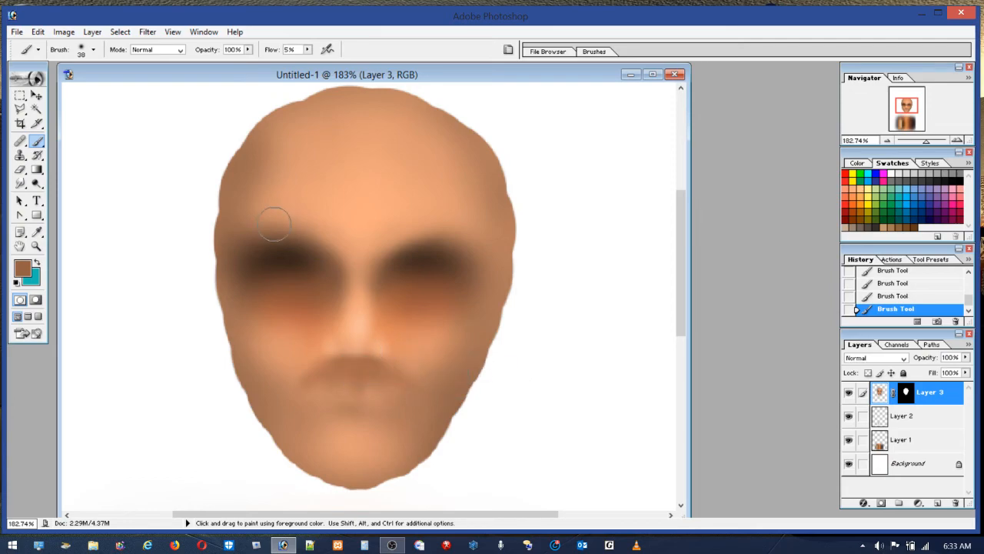
Step: Reduce the soft brush to 9 px and paint the narrow groove between the nose and the upper lip
{"action": "left_click", "coordinate": [81, 49]}
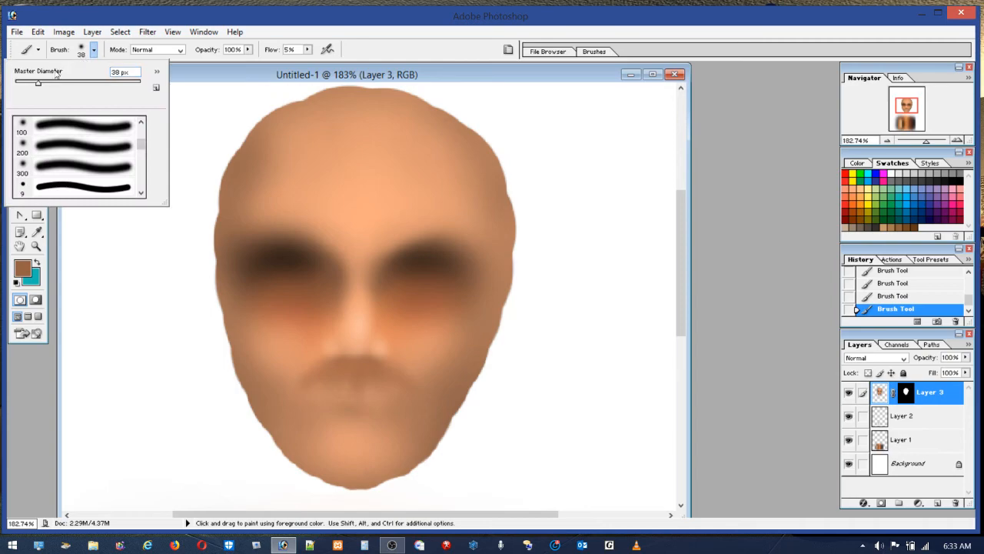
{"action": "left_click_drag", "start_coordinate": [31, 84], "coordinate": [26, 84]}
{"action": "key", "text": "Return"}
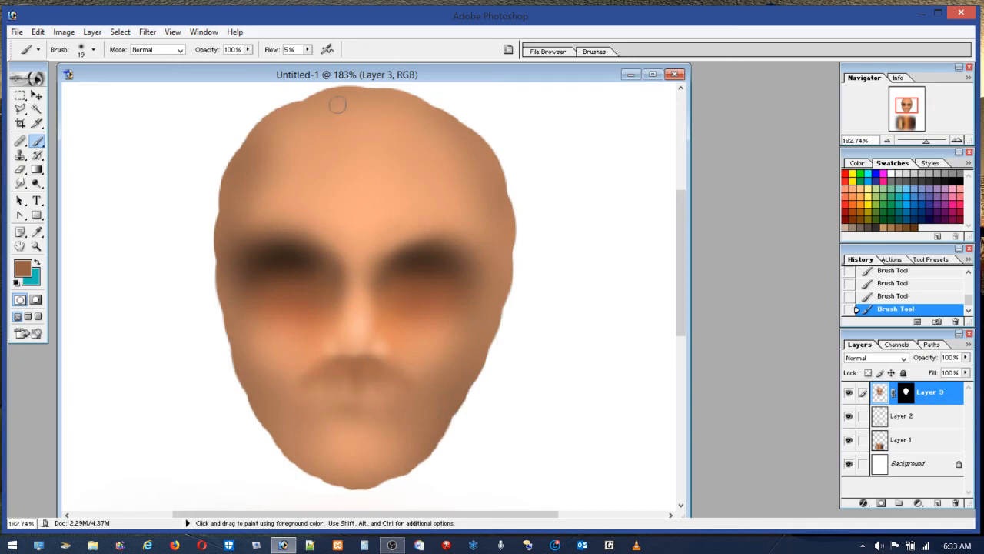
{"action": "left_click", "coordinate": [83, 47]}
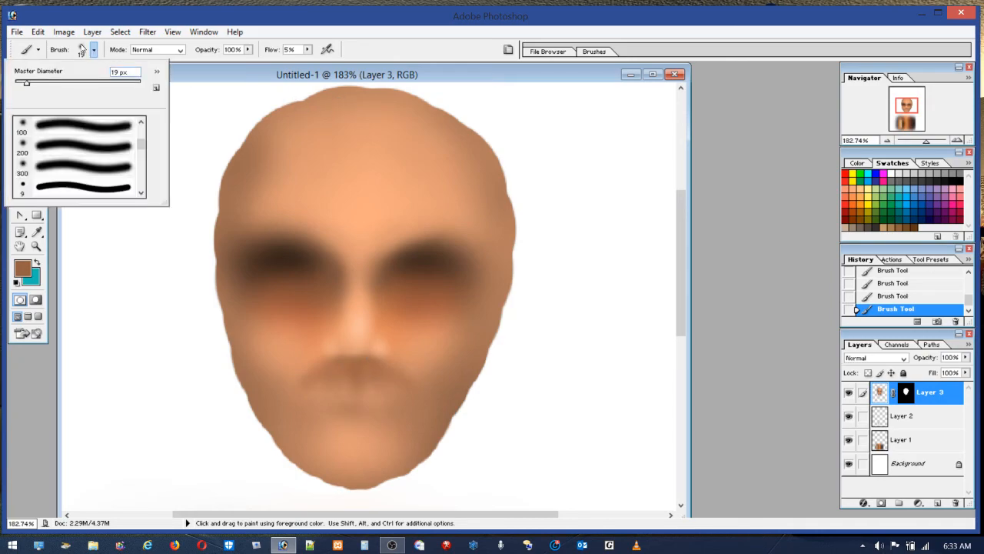
{"action": "left_click", "coordinate": [19, 83]}
{"action": "left_click", "coordinate": [352, 364]}
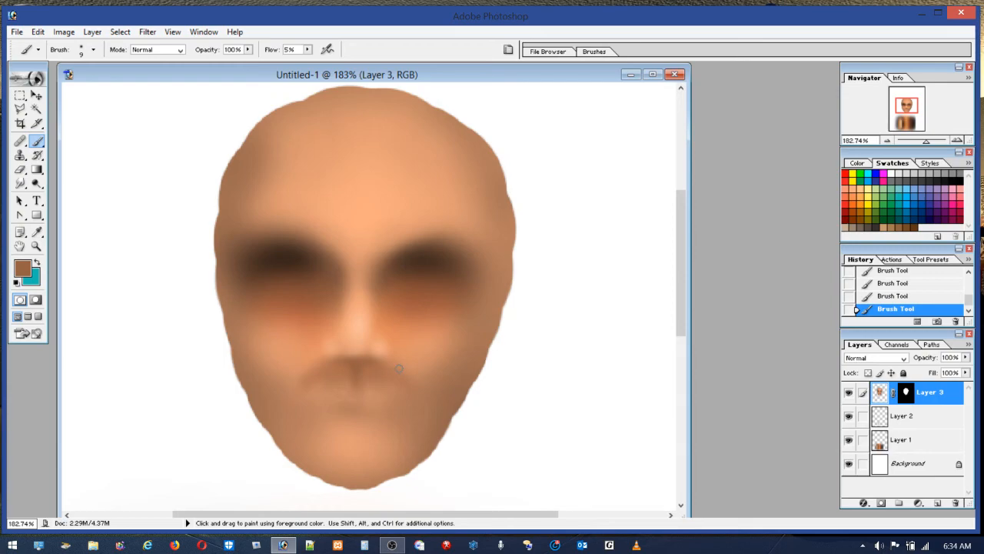
Step: Choose the bright red swatch, lower the Flow to 2% and tint the underside of the nose
{"action": "left_click", "coordinate": [866, 201]}
{"action": "left_click", "coordinate": [854, 198]}
{"action": "left_click", "coordinate": [845, 198]}
{"action": "left_click", "coordinate": [845, 174]}
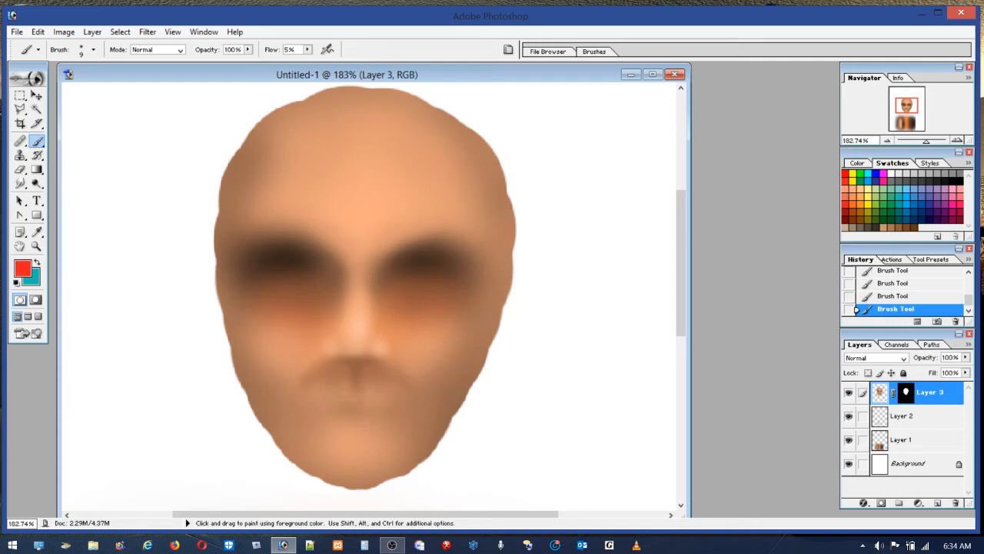
{"action": "left_click", "coordinate": [306, 49]}
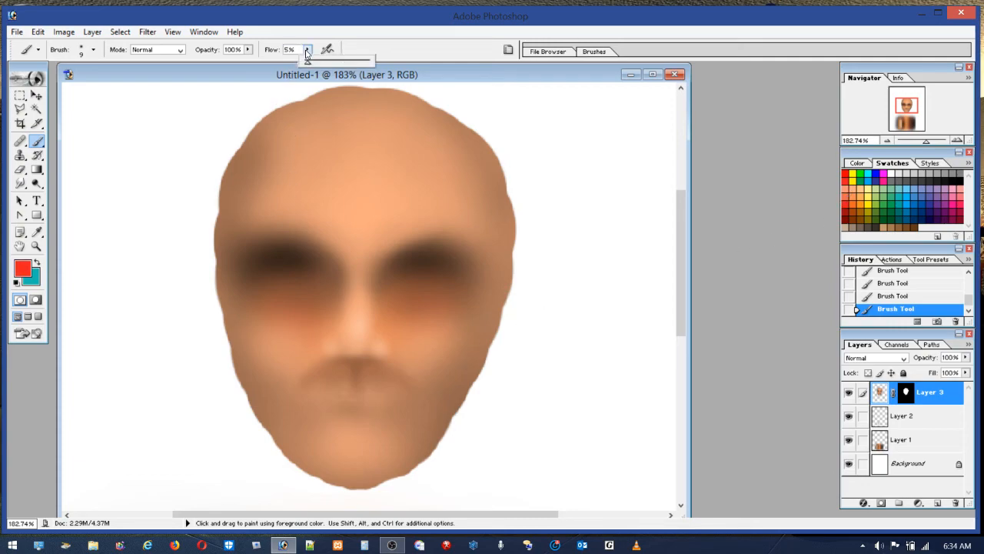
{"action": "left_click_drag", "start_coordinate": [307, 60], "coordinate": [305, 61]}
{"action": "left_click", "coordinate": [350, 356]}
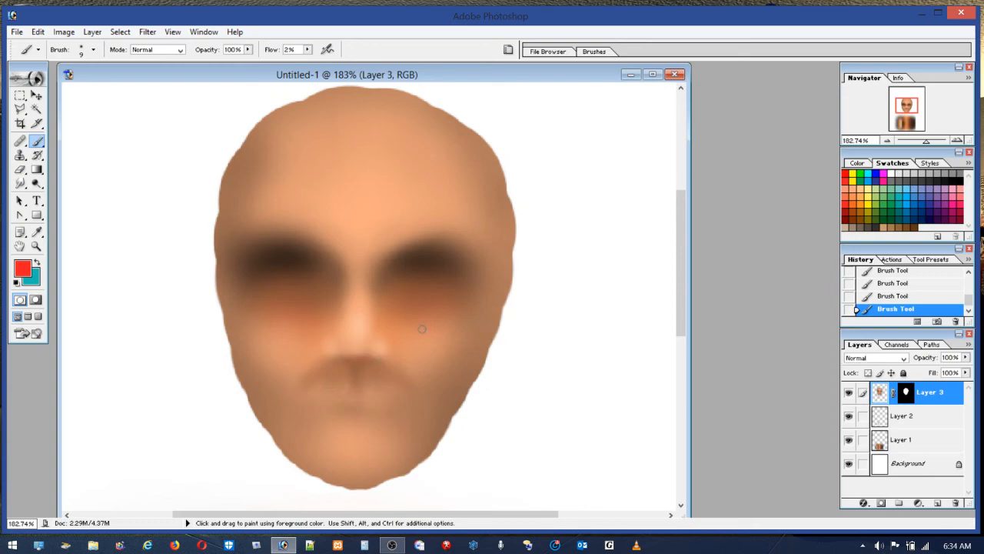
Step: Paint the nostrils, the nose wing edges and a thin mouth line with black
{"action": "left_click", "coordinate": [357, 352], "text": "alt"}
{"action": "left_click", "coordinate": [957, 176]}
{"action": "left_click_drag", "start_coordinate": [372, 359], "coordinate": [375, 358]}
{"action": "left_click_drag", "start_coordinate": [322, 358], "coordinate": [336, 359]}
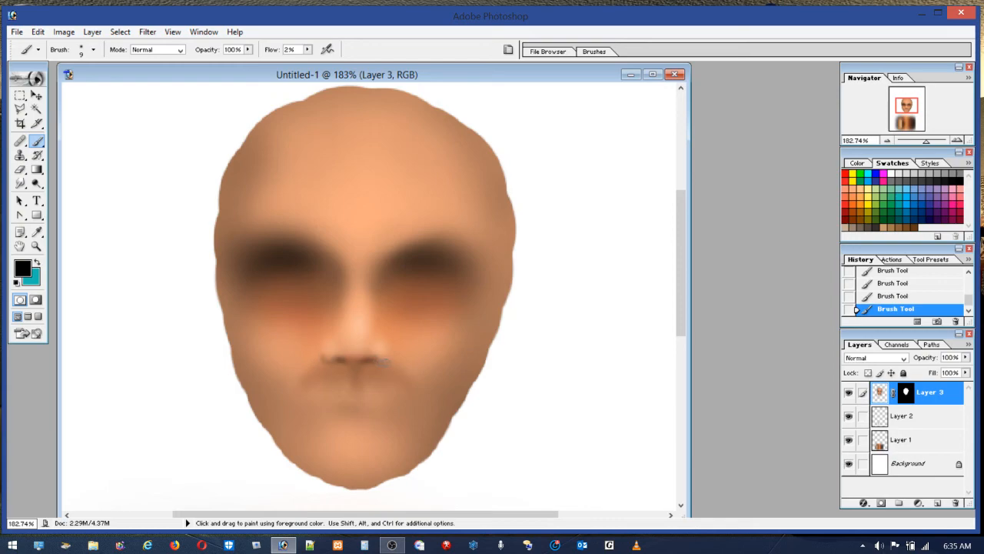
{"action": "left_click_drag", "start_coordinate": [374, 362], "coordinate": [388, 362]}
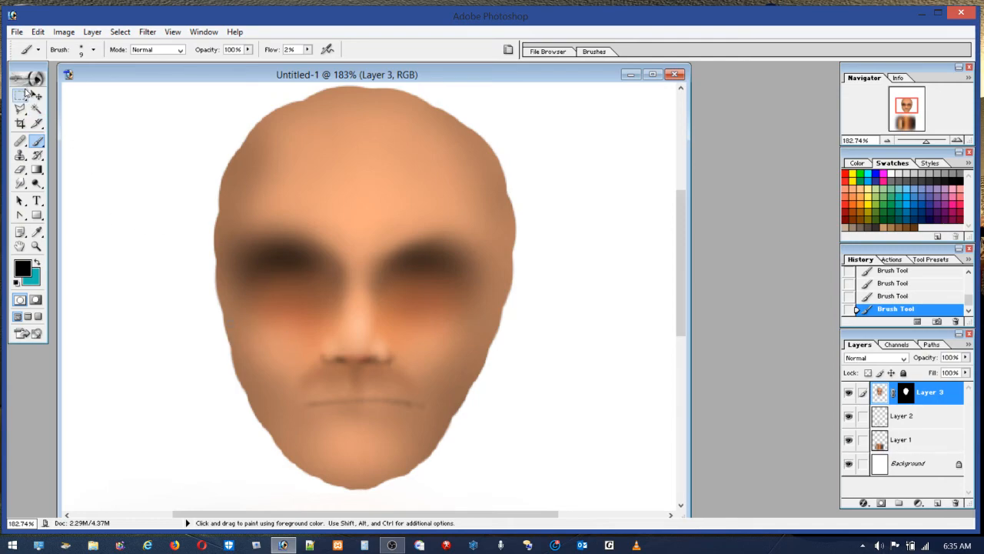
Step: Choose a light orange swatch, enlarge the brush to 18 px and paint the lower lip across its width
{"action": "left_click", "coordinate": [846, 192]}
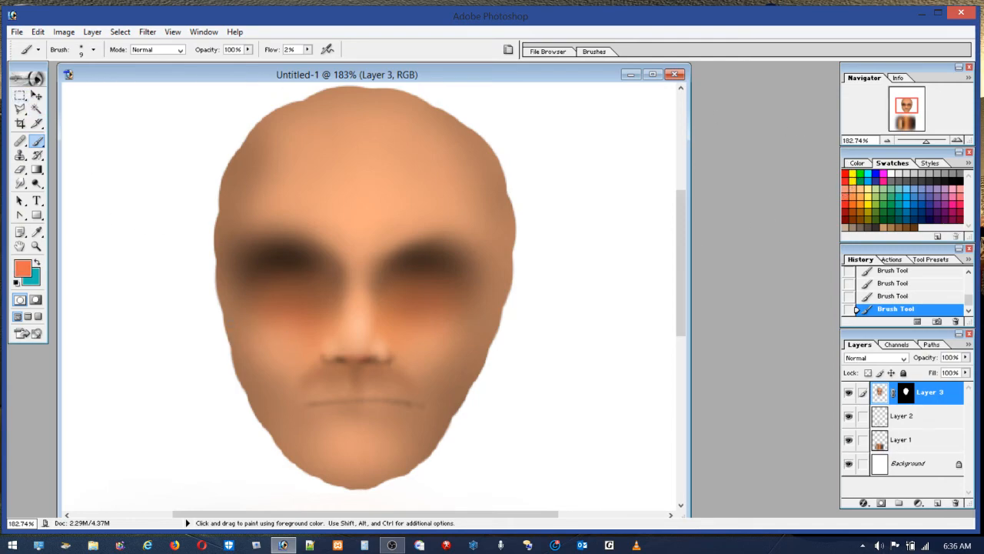
{"action": "left_click", "coordinate": [85, 53]}
{"action": "left_click_drag", "start_coordinate": [20, 82], "coordinate": [26, 82]}
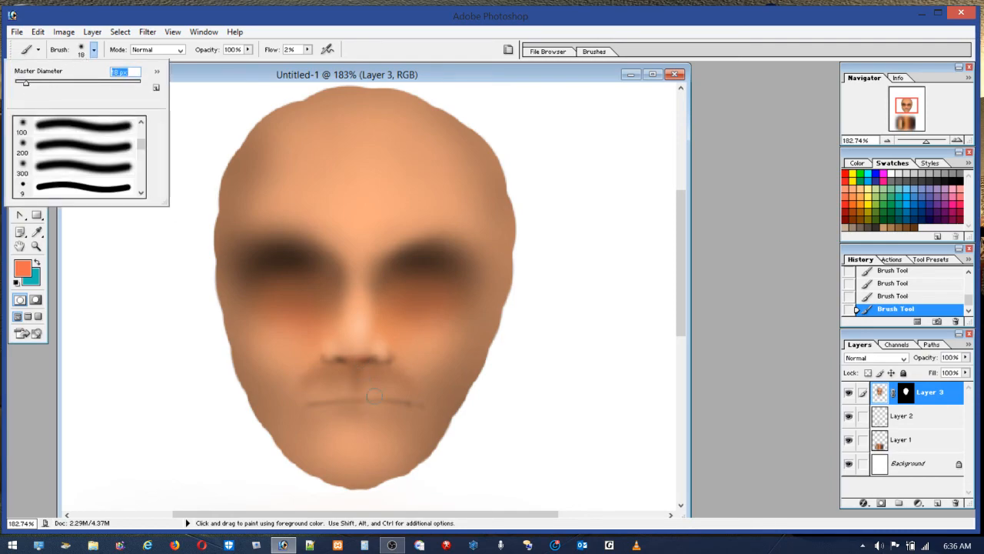
{"action": "key", "text": "Return"}
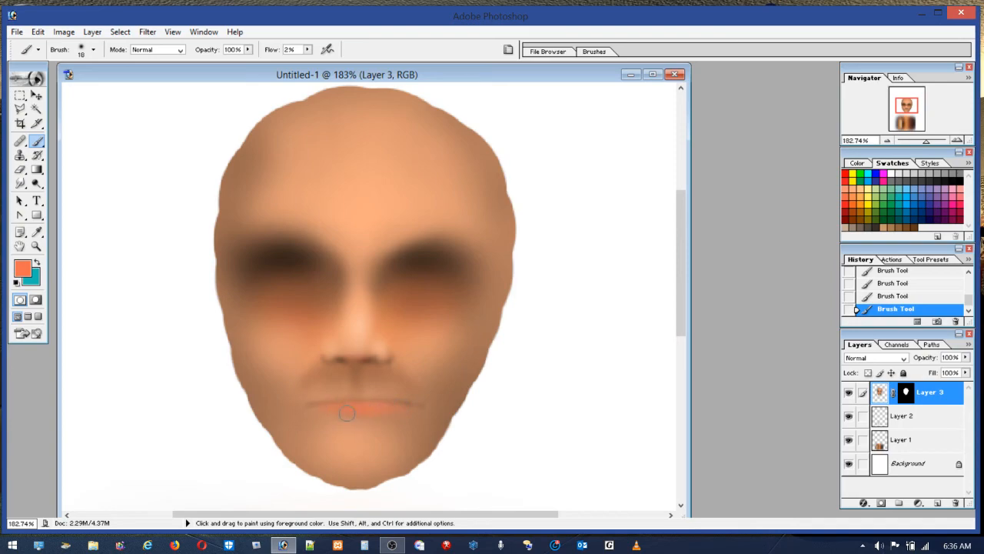
{"action": "left_click_drag", "start_coordinate": [338, 411], "coordinate": [315, 408]}
{"action": "mouse_move", "coordinate": [372, 410]}
{"action": "left_mouse_down"}
{"action": "mouse_move", "coordinate": [332, 412]}
{"action": "mouse_move", "coordinate": [399, 413]}
{"action": "left_mouse_up"}
Step: Darken the mouth line and the area below the lower lip with black, and tint the lips with orange and red swatches
{"action": "left_click", "coordinate": [961, 177]}
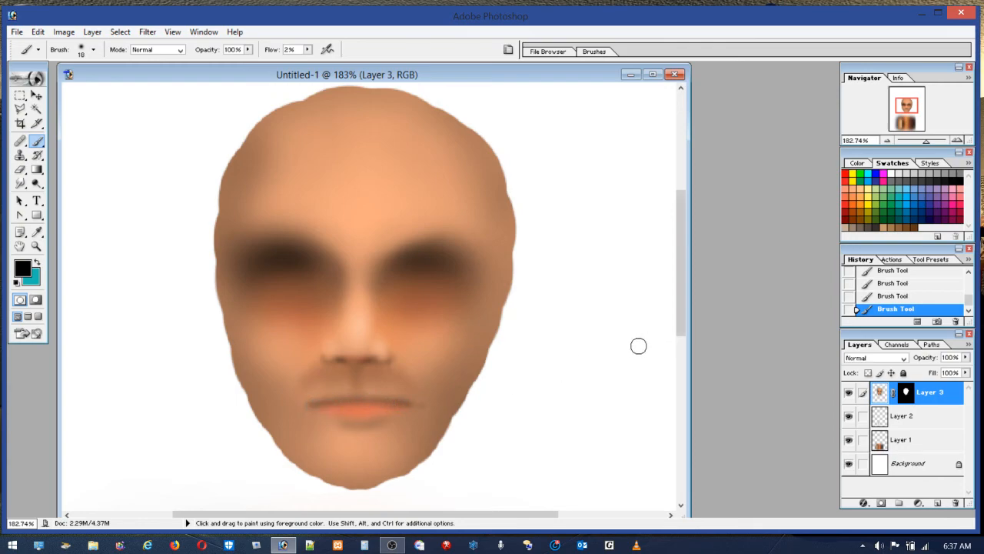
{"action": "left_click", "coordinate": [847, 193]}
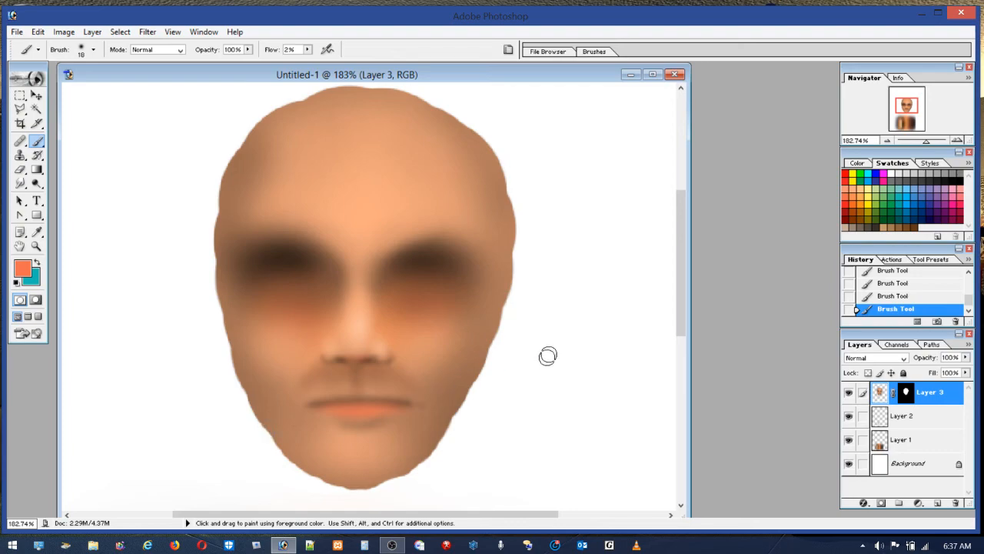
{"action": "left_click", "coordinate": [843, 208]}
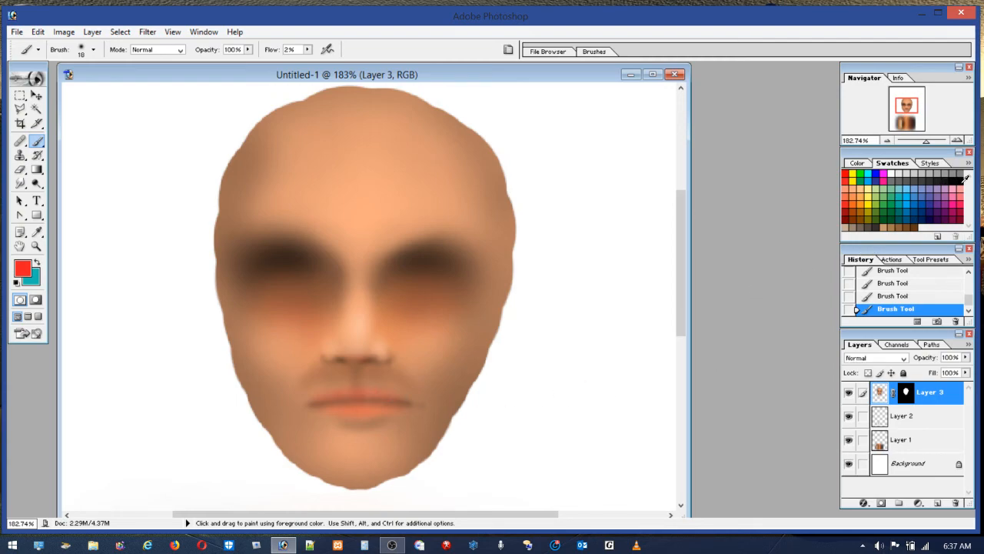
Step: Zoom in on the mouth and paint a white highlight above the center of the upper lip with a 7 px brush
{"action": "left_click", "coordinate": [892, 173]}
{"action": "left_click", "coordinate": [36, 246]}
{"action": "mouse_move", "coordinate": [262, 317]}
{"action": "left_mouse_down"}
{"action": "mouse_move", "coordinate": [431, 450]}
{"action": "mouse_move", "coordinate": [457, 460]}
{"action": "left_mouse_up"}
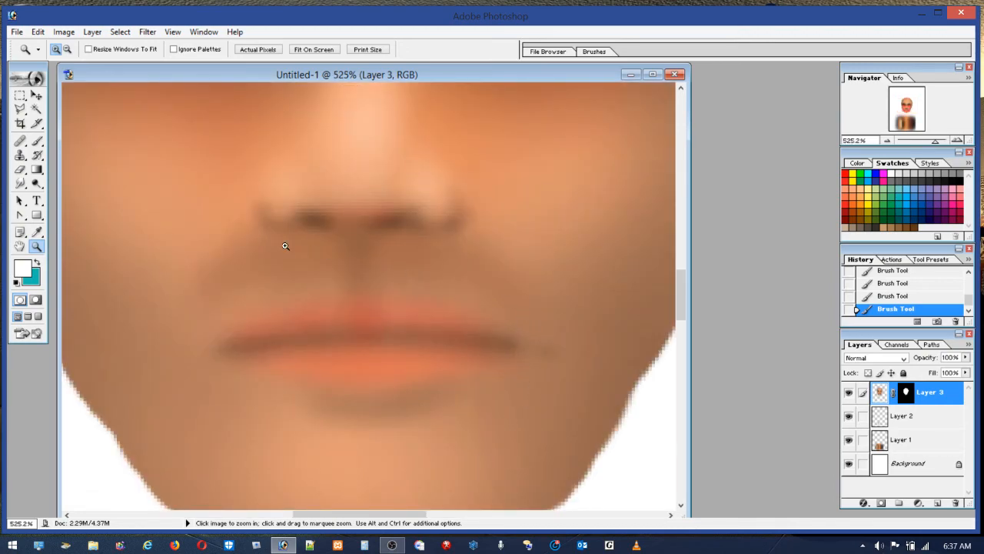
{"action": "left_click", "coordinate": [38, 143]}
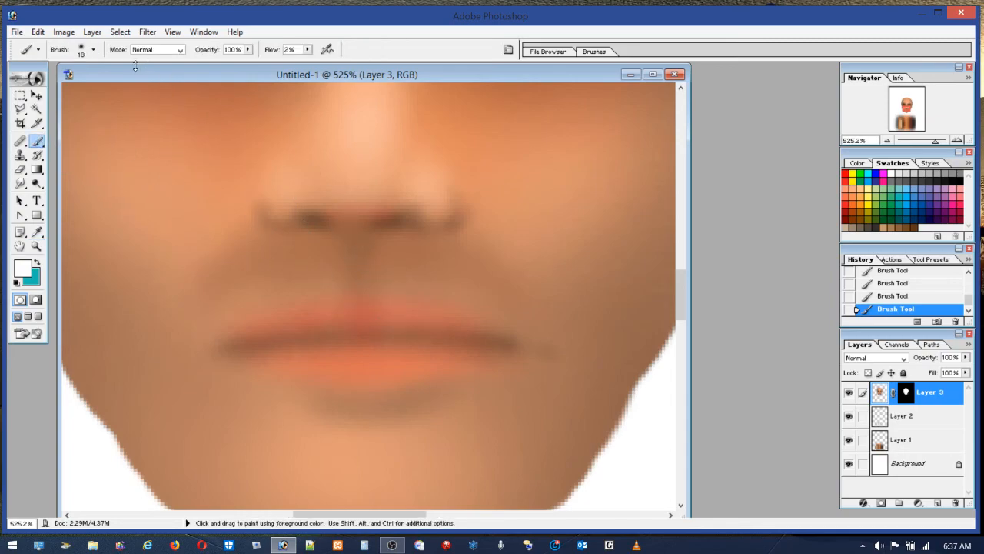
{"action": "left_click", "coordinate": [93, 49]}
{"action": "left_click_drag", "start_coordinate": [27, 87], "coordinate": [20, 87]}
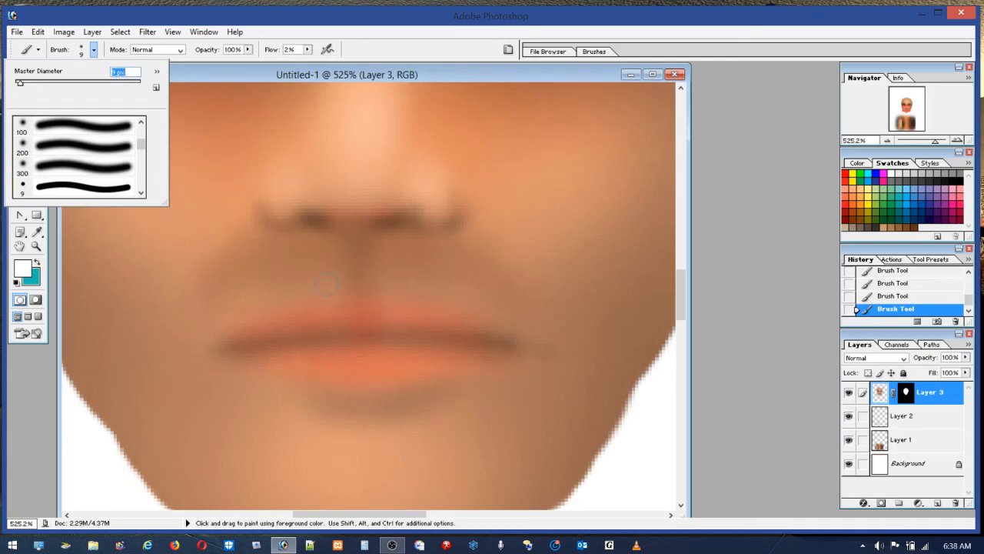
{"action": "left_click_drag", "start_coordinate": [21, 83], "coordinate": [19, 83]}
{"action": "key", "text": "Return"}
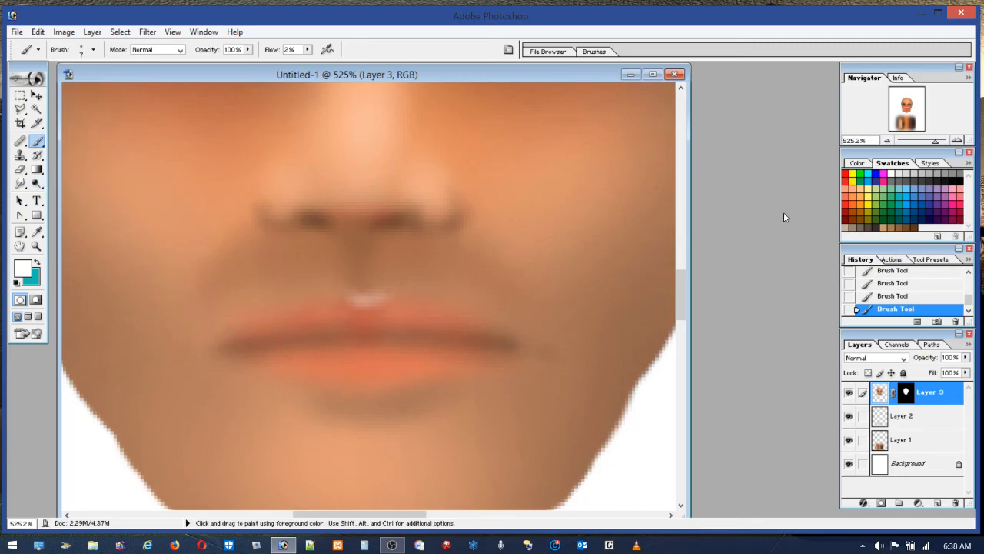
Step: Choose the light orange swatch and fill out the lower lip towards its corners with the brush at 7 px
{"action": "left_click", "coordinate": [850, 199]}
{"action": "left_click", "coordinate": [93, 49]}
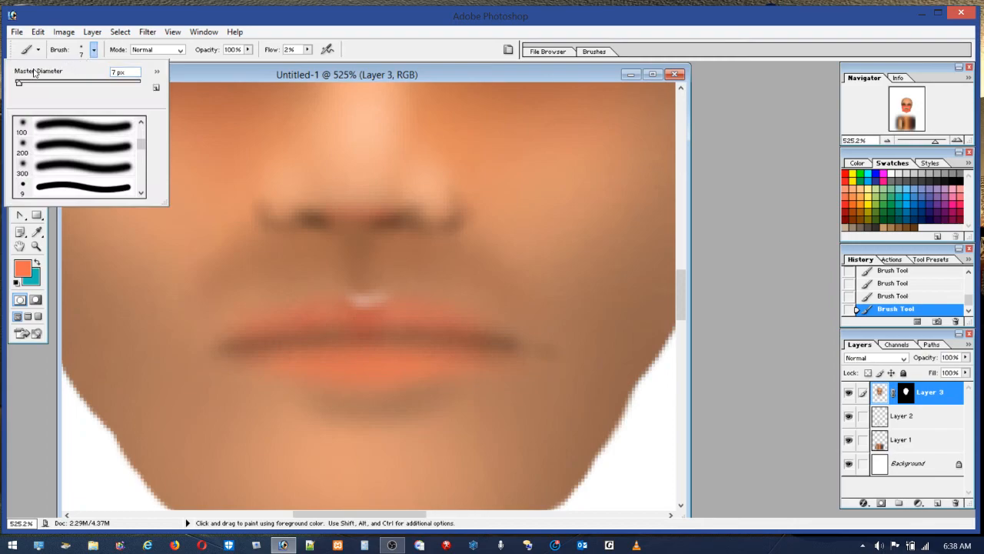
{"action": "left_click_drag", "start_coordinate": [19, 82], "coordinate": [23, 83]}
{"action": "left_click_drag", "start_coordinate": [23, 82], "coordinate": [19, 83]}
{"action": "left_click_drag", "start_coordinate": [258, 360], "coordinate": [263, 361]}
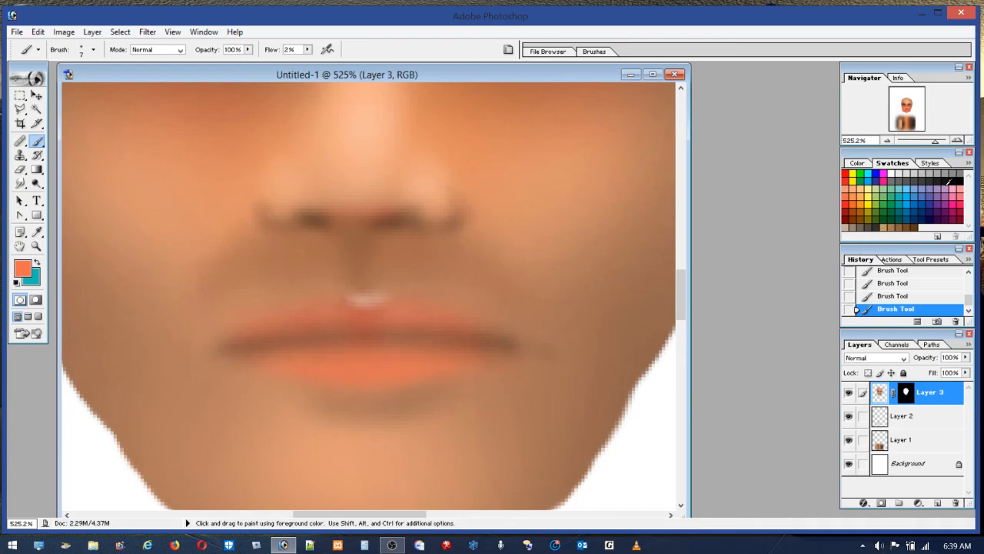
Step: Shade beneath the lower lip with black and a sampled brown, enlarging the soft brush to 14 px
{"action": "left_click", "coordinate": [958, 179]}
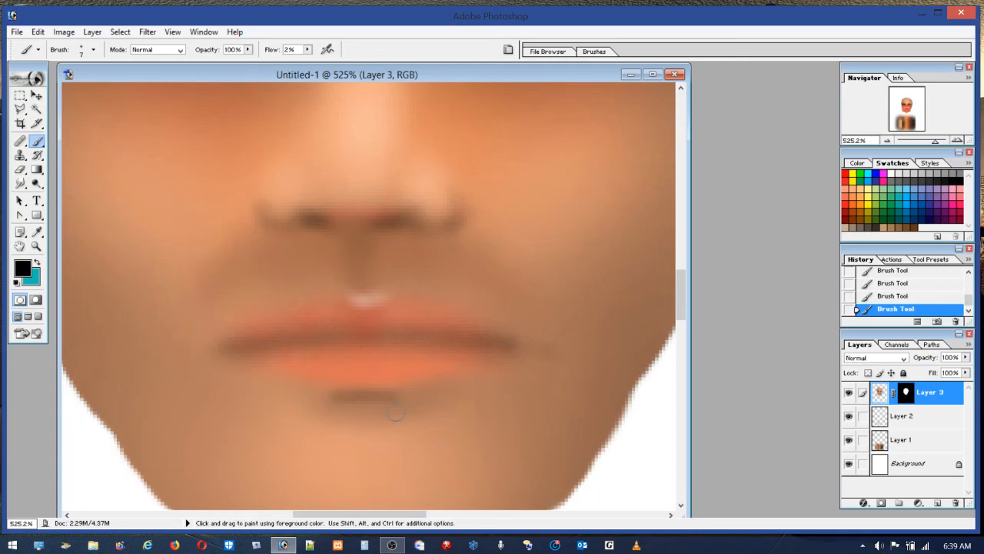
{"action": "left_click", "coordinate": [387, 399], "text": "alt"}
{"action": "left_click", "coordinate": [93, 50]}
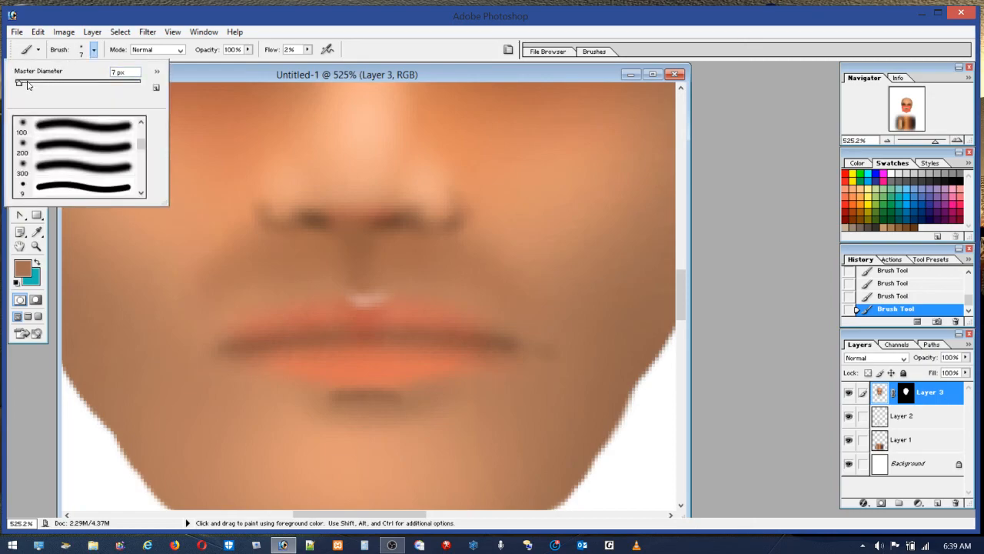
{"action": "left_click", "coordinate": [27, 83]}
{"action": "left_click", "coordinate": [22, 83]}
{"action": "left_click_drag", "start_coordinate": [22, 83], "coordinate": [24, 83]}
{"action": "left_click", "coordinate": [957, 180]}
{"action": "left_click", "coordinate": [957, 181]}
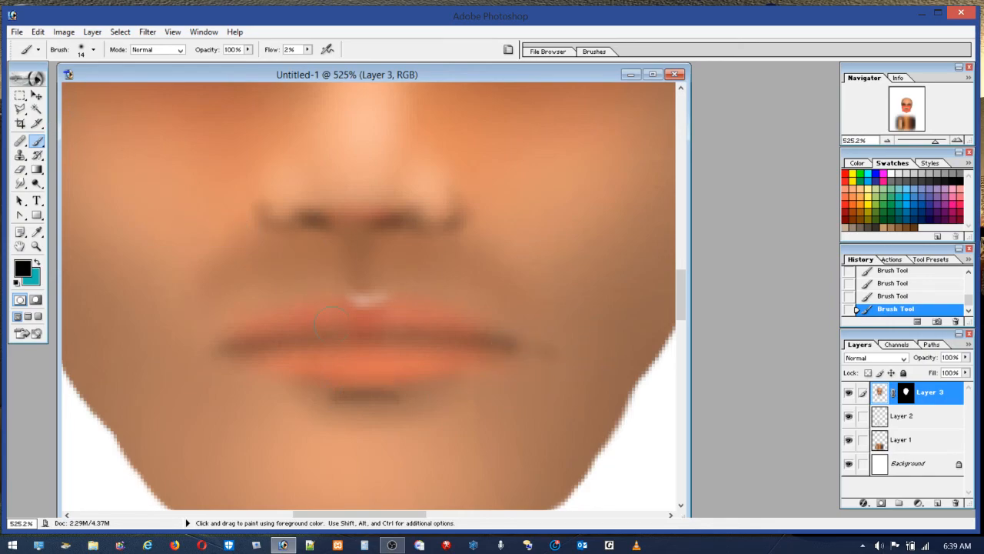
Step: Reduce the brush to 5 px and define the line between the lips with black, dipping it slightly at the center
{"action": "left_click", "coordinate": [93, 50]}
{"action": "left_click_drag", "start_coordinate": [15, 85], "coordinate": [19, 83]}
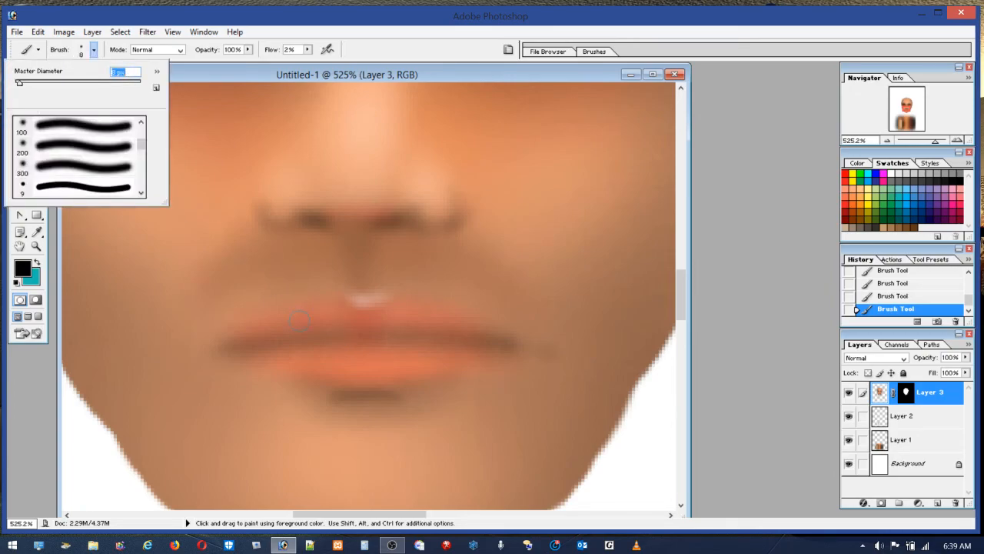
{"action": "left_click_drag", "start_coordinate": [19, 86], "coordinate": [17, 86]}
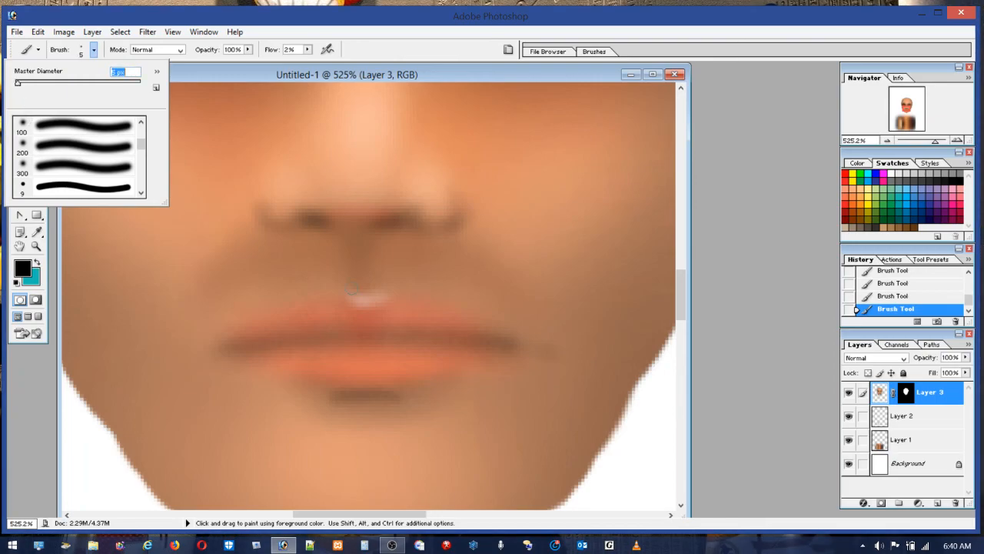
{"action": "left_click", "coordinate": [402, 343]}
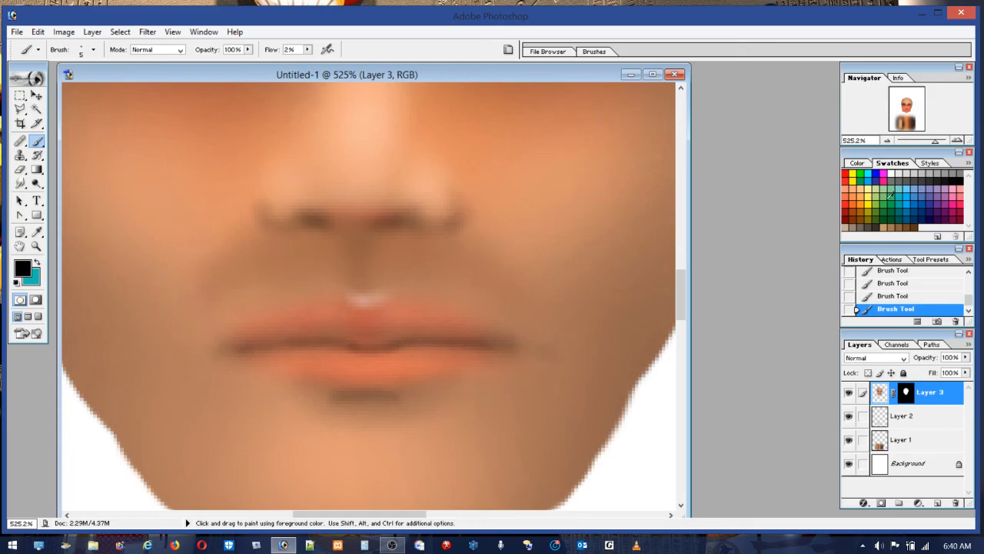
Step: Paint fine white highlights on the middle of the lower lip with a 2 px brush at 4% flow
{"action": "left_click", "coordinate": [891, 174]}
{"action": "left_click", "coordinate": [83, 52]}
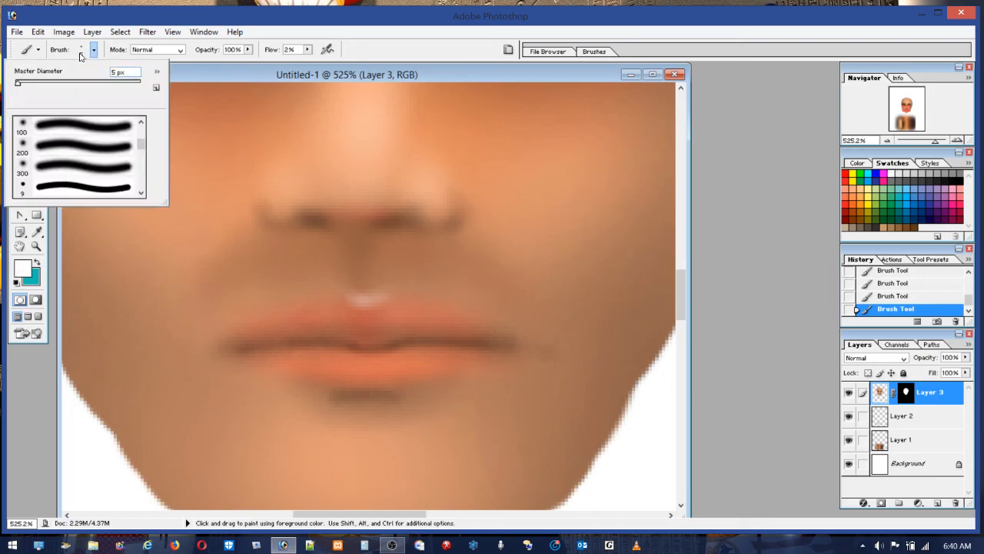
{"action": "left_click_drag", "start_coordinate": [16, 85], "coordinate": [15, 87]}
{"action": "left_click", "coordinate": [307, 51]}
{"action": "left_click_drag", "start_coordinate": [307, 53], "coordinate": [309, 64]}
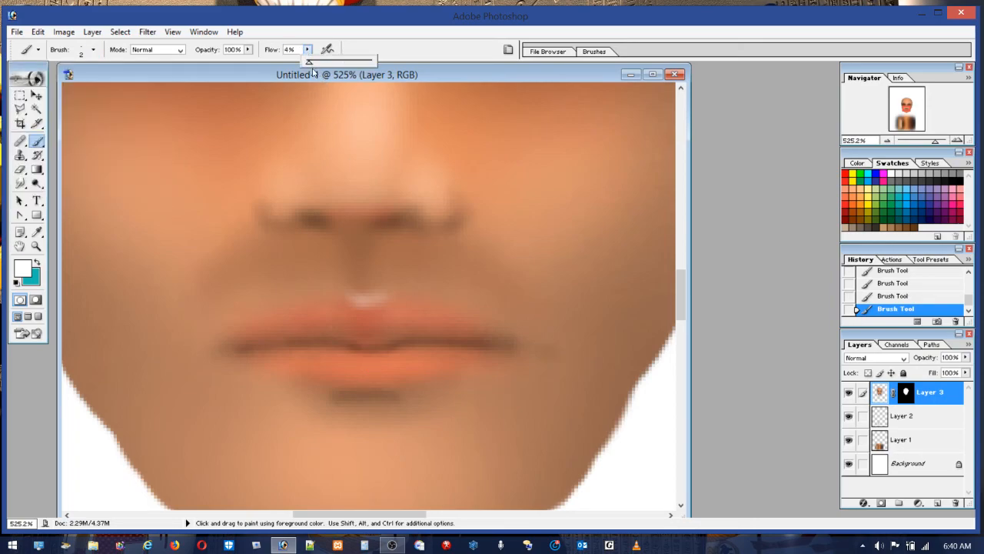
{"action": "left_click", "coordinate": [369, 367]}
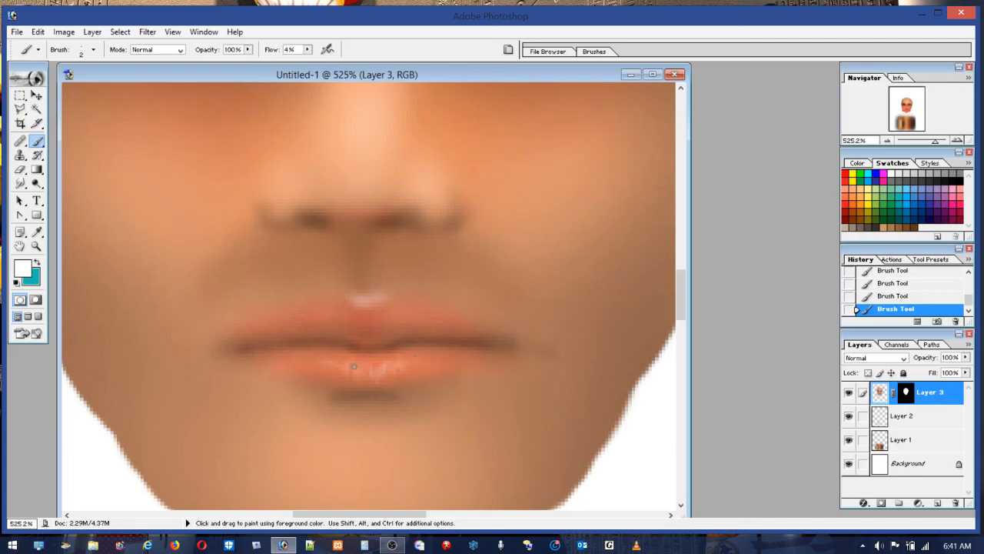
{"action": "left_click_drag", "start_coordinate": [363, 373], "coordinate": [380, 366]}
Step: Enlarge the brush to 11 px and deepen the outer parts of the lips with the dark red swatch
{"action": "left_click", "coordinate": [93, 49]}
{"action": "left_click_drag", "start_coordinate": [19, 83], "coordinate": [23, 83]}
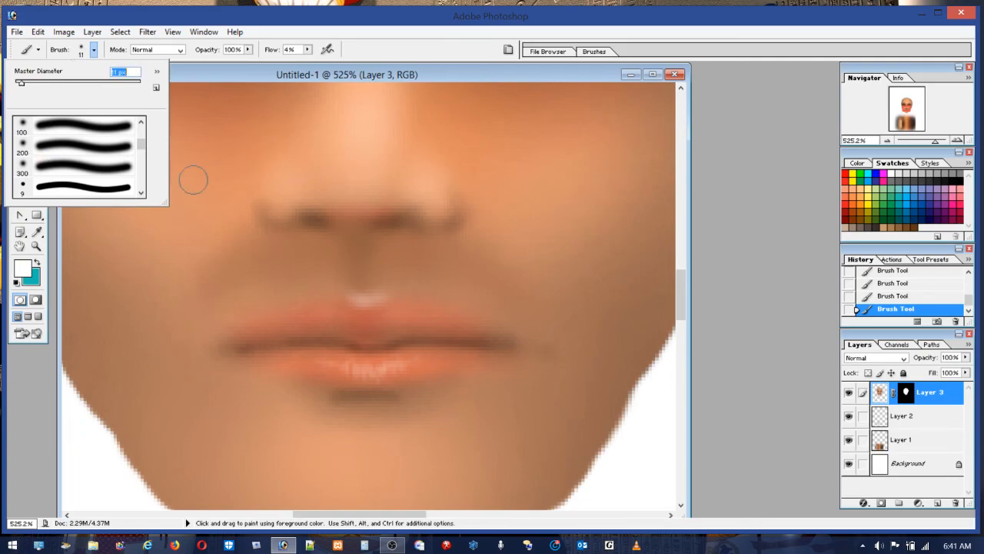
{"action": "left_click", "coordinate": [846, 208]}
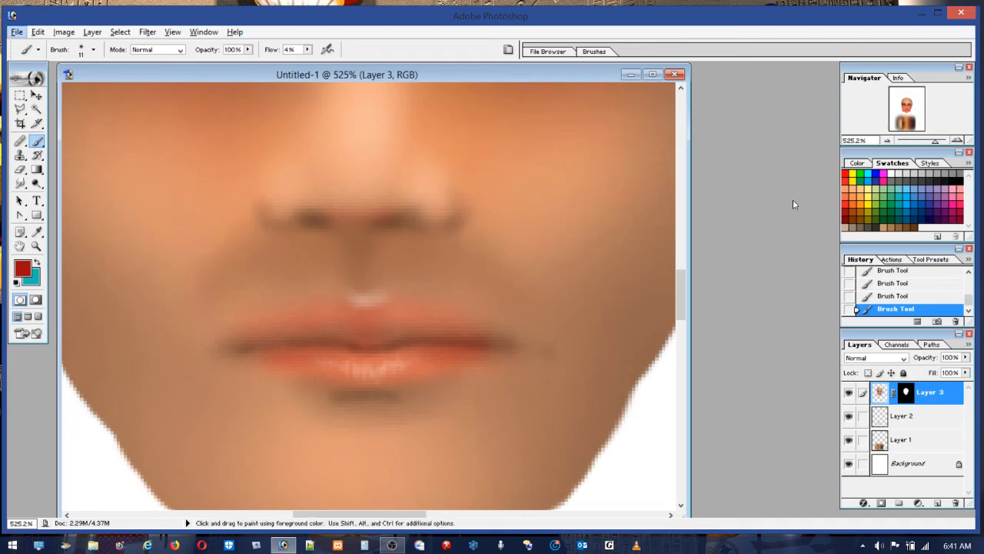
Step: Sample the orange skin tone beside the nose, try blending with it around the mouth, and undo the last brush stroke
{"action": "left_click", "coordinate": [459, 121], "text": "alt"}
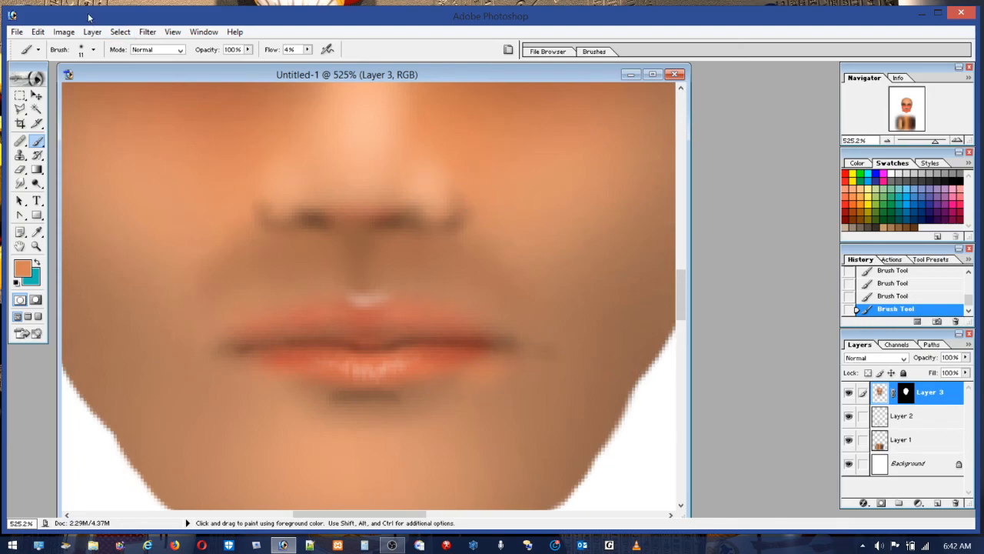
{"action": "left_click", "coordinate": [37, 31]}
{"action": "left_click", "coordinate": [50, 74]}
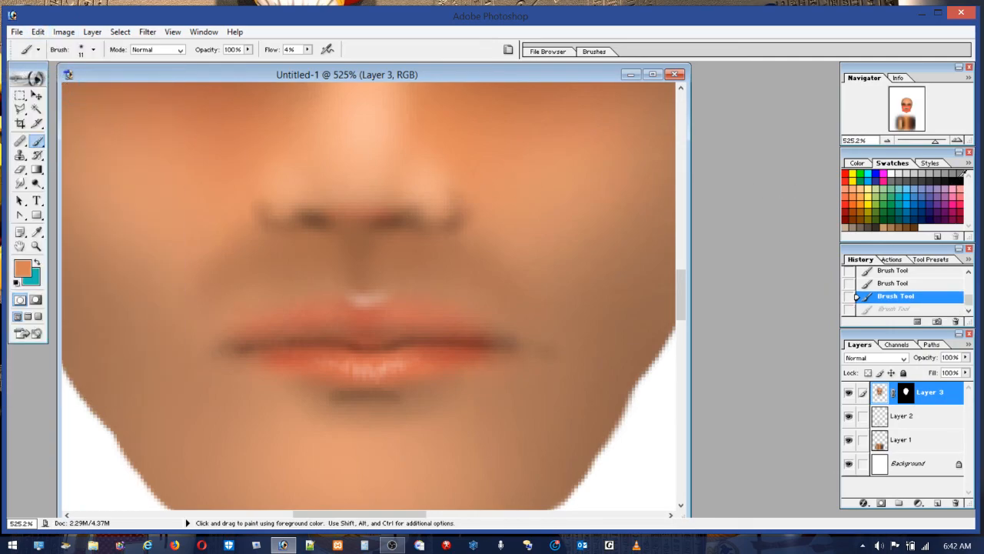
Step: Choose the black swatch and lower the brush flow to 2% for further soft shading
{"action": "left_click", "coordinate": [957, 179]}
{"action": "left_click", "coordinate": [308, 49]}
{"action": "left_click_drag", "start_coordinate": [306, 61], "coordinate": [304, 61]}
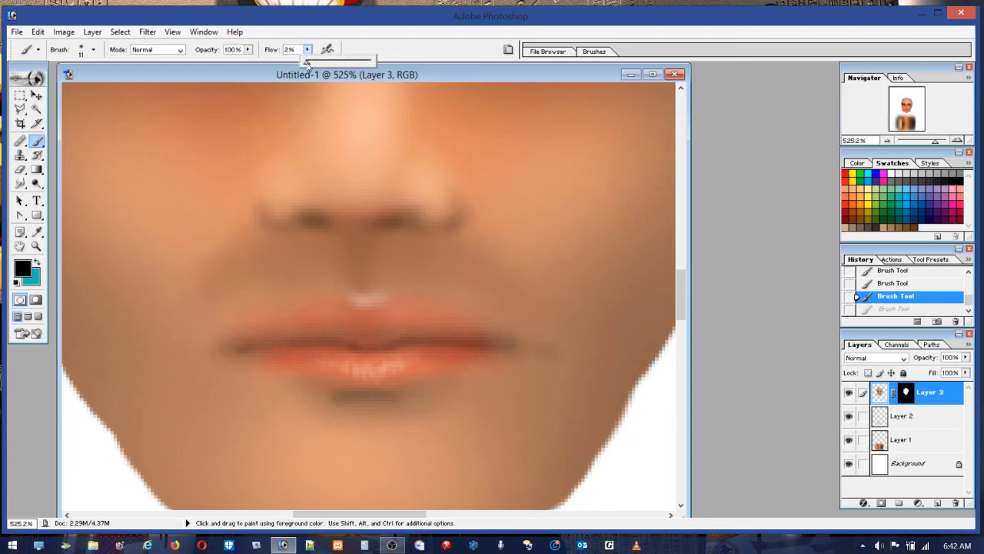
Step: Shade the mouth corner on the image's right side in black and soften it with a skin tone sampled beside it
{"action": "left_click", "coordinate": [519, 360]}
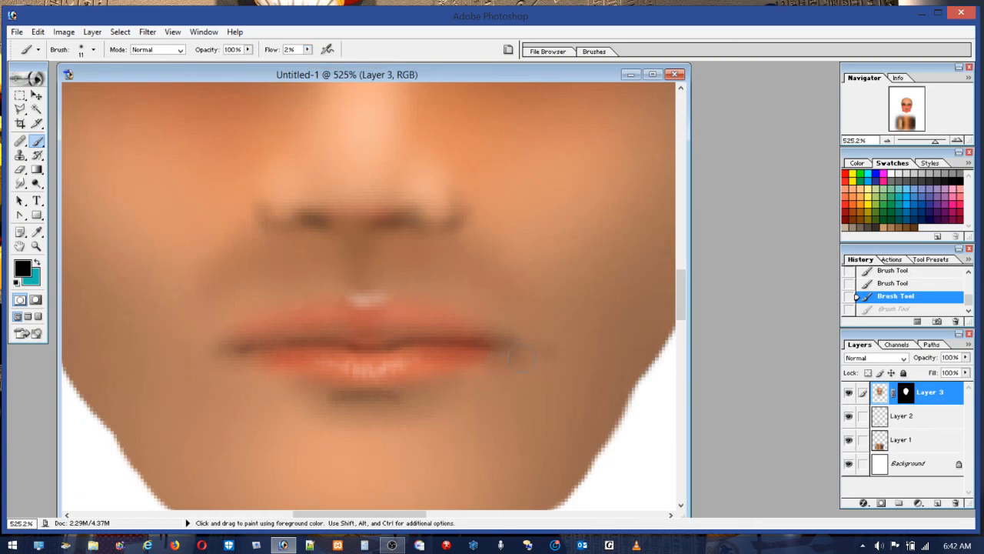
{"action": "mouse_move", "coordinate": [482, 376]}
{"action": "left_mouse_down"}
{"action": "mouse_move", "coordinate": [509, 355]}
{"action": "mouse_move", "coordinate": [482, 355]}
{"action": "mouse_move", "coordinate": [504, 364]}
{"action": "mouse_move", "coordinate": [467, 378]}
{"action": "left_mouse_up"}
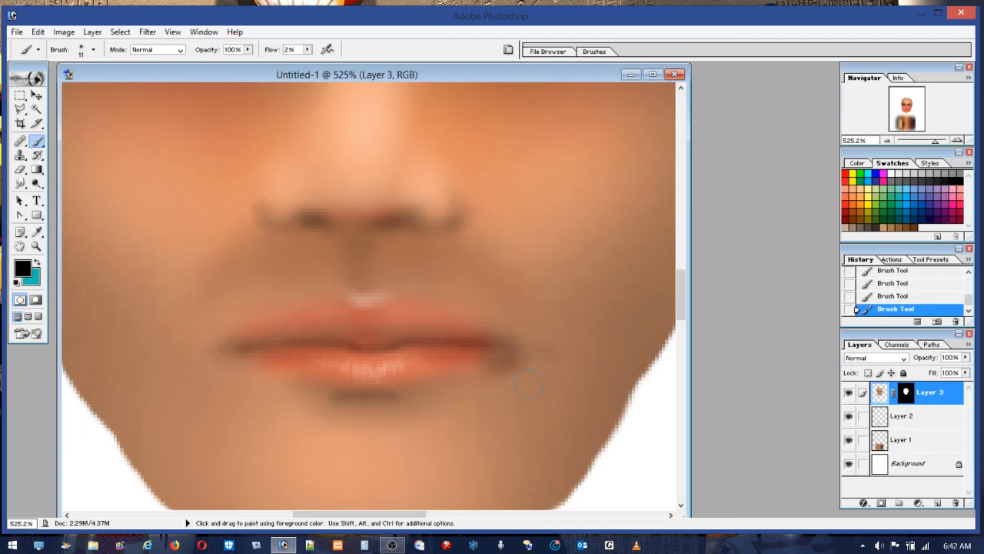
{"action": "key", "text": "alt"}
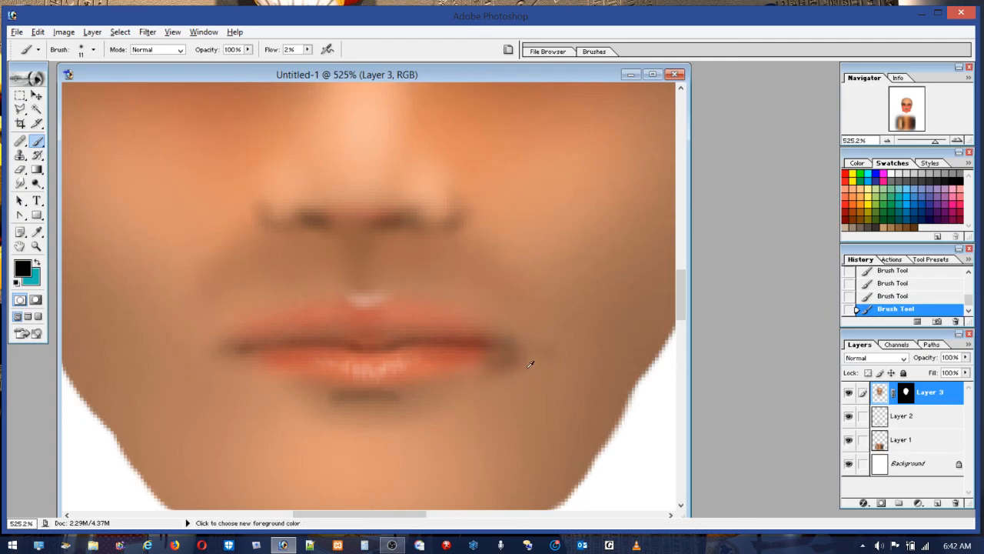
{"action": "left_click", "coordinate": [521, 356], "text": "alt"}
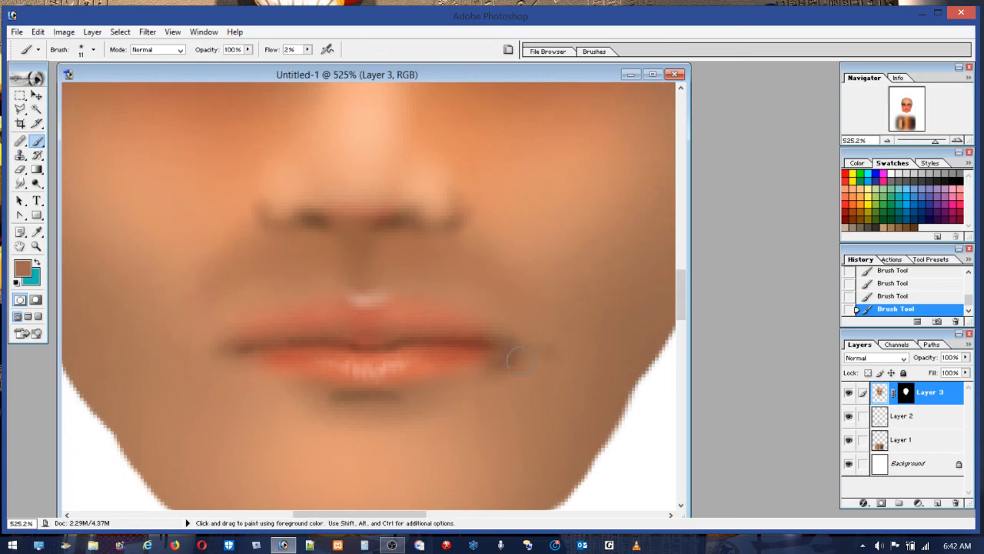
{"action": "mouse_move", "coordinate": [516, 358]}
{"action": "left_mouse_down"}
{"action": "mouse_move", "coordinate": [534, 367]}
{"action": "mouse_move", "coordinate": [508, 369]}
{"action": "mouse_move", "coordinate": [498, 352]}
{"action": "left_mouse_up"}
Step: Blend the skin around the right mouth corner with nearby sampled brown tones, using a 17 px brush
{"action": "left_click", "coordinate": [559, 299], "text": "alt"}
{"action": "left_click", "coordinate": [564, 289], "text": "alt"}
{"action": "left_click", "coordinate": [510, 351], "text": "alt"}
{"action": "left_click", "coordinate": [93, 50]}
{"action": "left_click", "coordinate": [26, 83]}
{"action": "mouse_move", "coordinate": [494, 378]}
{"action": "left_mouse_down"}
{"action": "mouse_move", "coordinate": [450, 386]}
{"action": "mouse_move", "coordinate": [521, 359]}
{"action": "mouse_move", "coordinate": [477, 379]}
{"action": "mouse_move", "coordinate": [484, 367]}
{"action": "mouse_move", "coordinate": [533, 358]}
{"action": "left_mouse_up"}
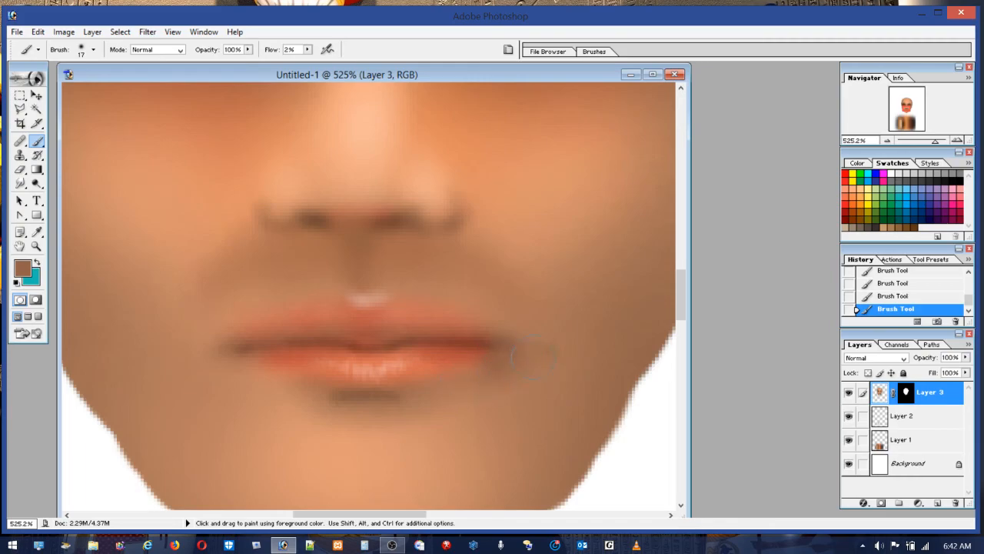
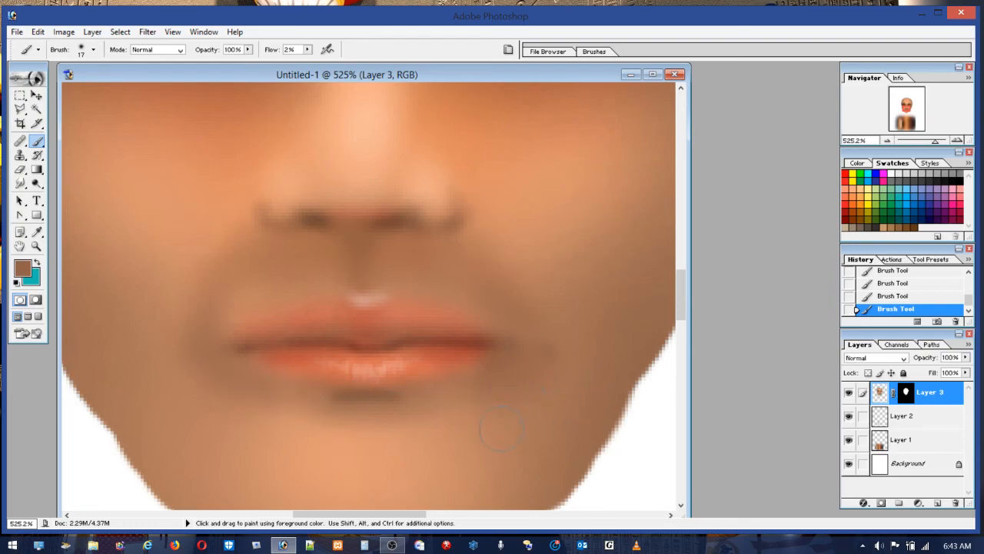
Step: Lighten the lower face and the cheek beside the nose with lighter skin tones sampled from the chin and nose
{"action": "left_click", "coordinate": [457, 439], "text": "alt"}
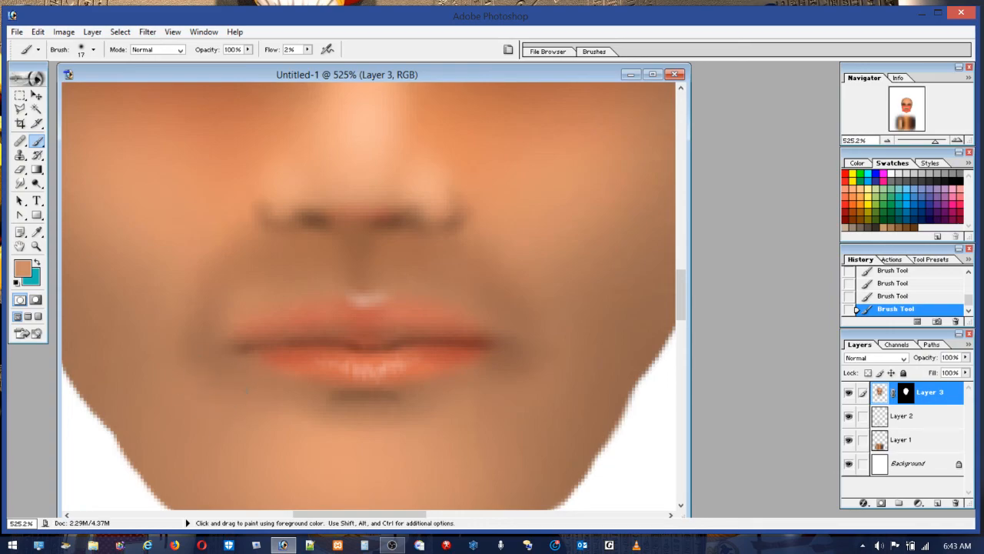
{"action": "left_click", "coordinate": [313, 437], "text": "alt"}
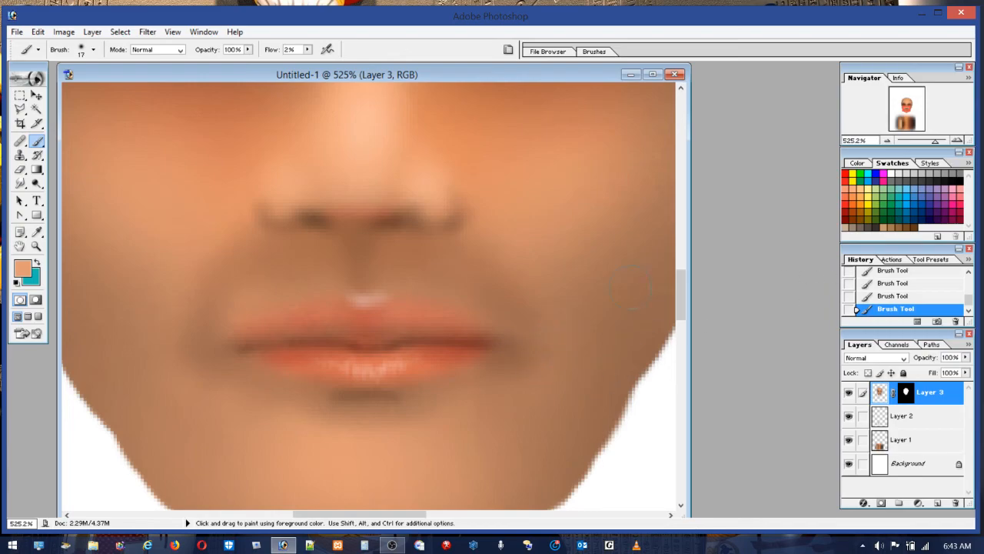
{"action": "left_click", "coordinate": [403, 141], "text": "alt"}
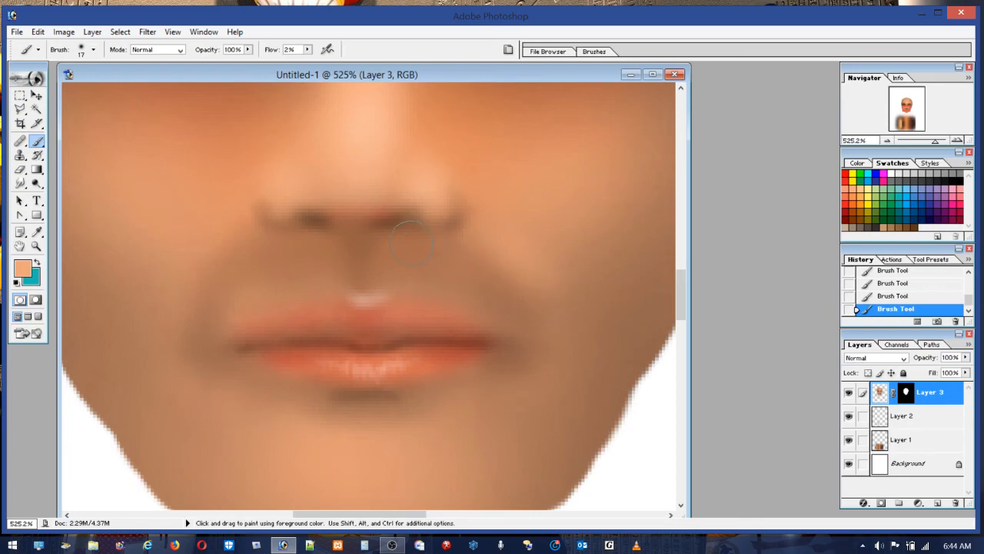
Step: Shade the smile folds on both sides, from the nostrils toward the mouth corners, with brown sampled beneath the nose
{"action": "left_click", "coordinate": [397, 222], "text": "alt"}
{"action": "mouse_move", "coordinate": [461, 251]}
{"action": "left_mouse_down"}
{"action": "mouse_move", "coordinate": [487, 256]}
{"action": "mouse_move", "coordinate": [460, 221]}
{"action": "mouse_move", "coordinate": [452, 226]}
{"action": "mouse_move", "coordinate": [478, 264]}
{"action": "mouse_move", "coordinate": [466, 229]}
{"action": "mouse_move", "coordinate": [521, 297]}
{"action": "left_mouse_up"}
{"action": "mouse_move", "coordinate": [239, 238]}
{"action": "left_mouse_down"}
{"action": "mouse_move", "coordinate": [267, 234]}
{"action": "mouse_move", "coordinate": [223, 283]}
{"action": "left_mouse_up"}
{"action": "mouse_move", "coordinate": [267, 222]}
{"action": "left_mouse_down"}
{"action": "mouse_move", "coordinate": [208, 282]}
{"action": "mouse_move", "coordinate": [243, 234]}
{"action": "mouse_move", "coordinate": [250, 228]}
{"action": "mouse_move", "coordinate": [194, 302]}
{"action": "mouse_move", "coordinate": [251, 219]}
{"action": "mouse_move", "coordinate": [216, 279]}
{"action": "left_mouse_up"}
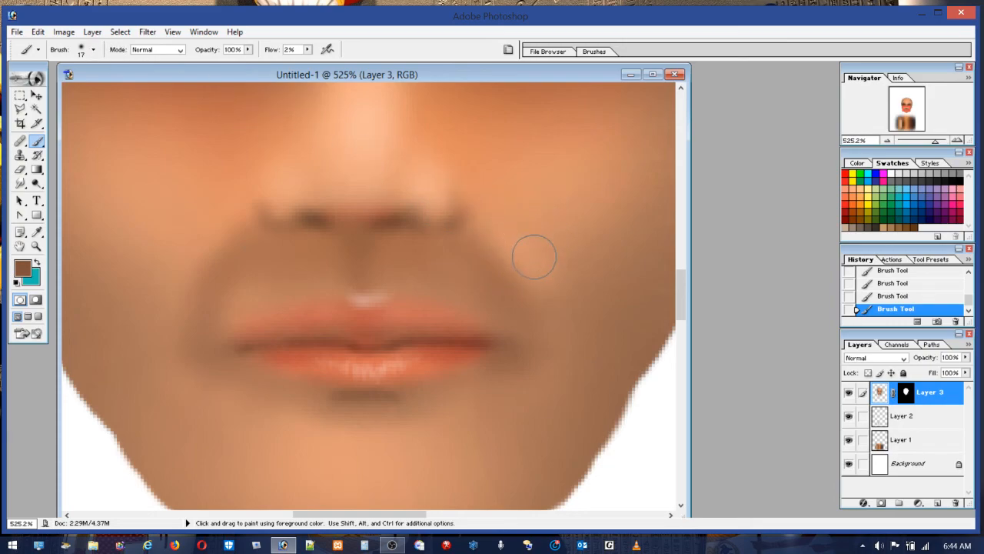
Step: Lighten the cheeks along the outer edges of both smile folds with a peach tone sampled from the nose
{"action": "left_click", "coordinate": [422, 157], "text": "alt"}
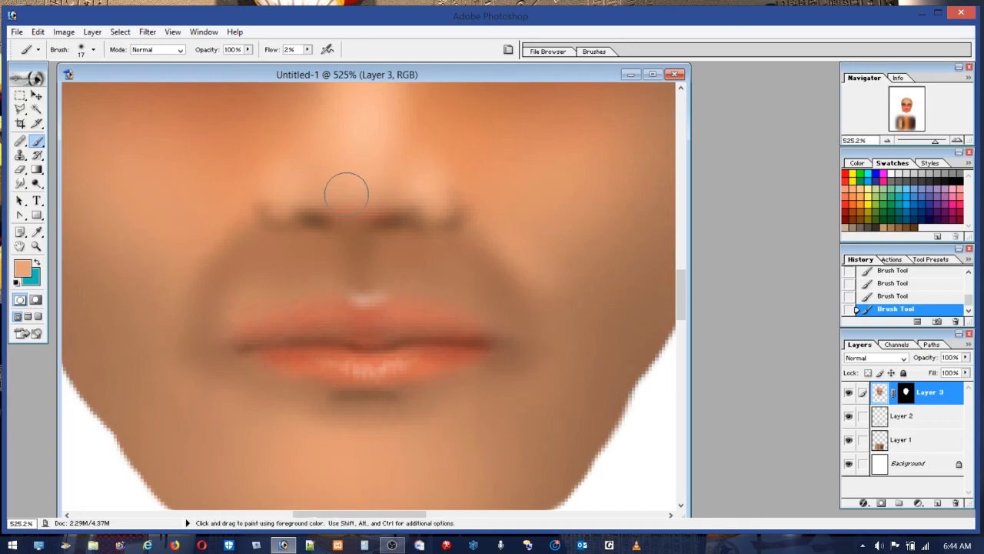
{"action": "mouse_move", "coordinate": [203, 238]}
{"action": "left_mouse_down"}
{"action": "mouse_move", "coordinate": [225, 224]}
{"action": "mouse_move", "coordinate": [176, 288]}
{"action": "mouse_move", "coordinate": [214, 212]}
{"action": "mouse_move", "coordinate": [224, 215]}
{"action": "mouse_move", "coordinate": [179, 308]}
{"action": "mouse_move", "coordinate": [210, 233]}
{"action": "mouse_move", "coordinate": [184, 279]}
{"action": "mouse_move", "coordinate": [202, 248]}
{"action": "mouse_move", "coordinate": [201, 277]}
{"action": "mouse_move", "coordinate": [247, 213]}
{"action": "mouse_move", "coordinate": [203, 271]}
{"action": "mouse_move", "coordinate": [207, 237]}
{"action": "left_mouse_up"}
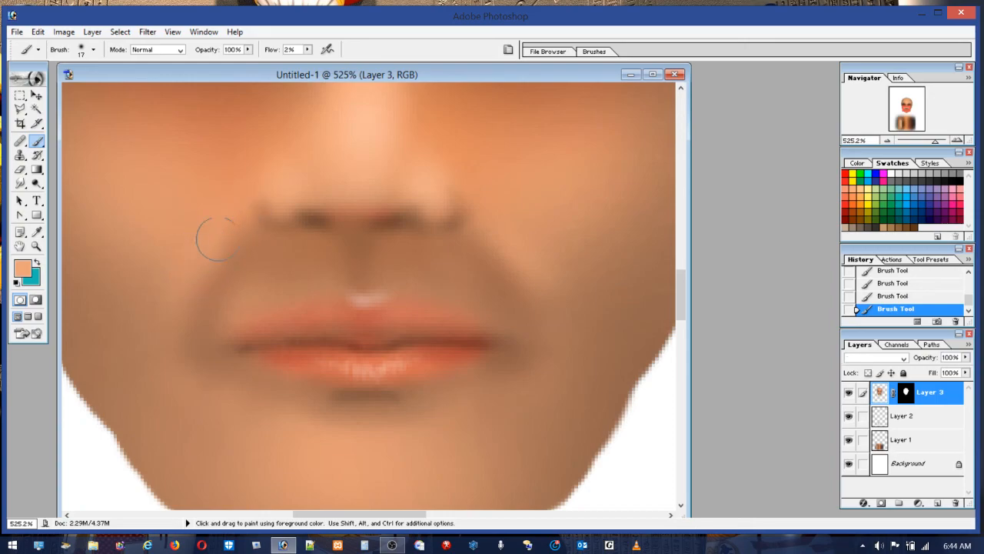
{"action": "mouse_move", "coordinate": [543, 273]}
{"action": "left_mouse_down"}
{"action": "mouse_move", "coordinate": [503, 252]}
{"action": "mouse_move", "coordinate": [571, 313]}
{"action": "mouse_move", "coordinate": [543, 271]}
{"action": "mouse_move", "coordinate": [572, 318]}
{"action": "mouse_move", "coordinate": [515, 240]}
{"action": "mouse_move", "coordinate": [563, 284]}
{"action": "mouse_move", "coordinate": [486, 202]}
{"action": "mouse_move", "coordinate": [558, 266]}
{"action": "left_mouse_up"}
{"action": "key", "text": "alt"}
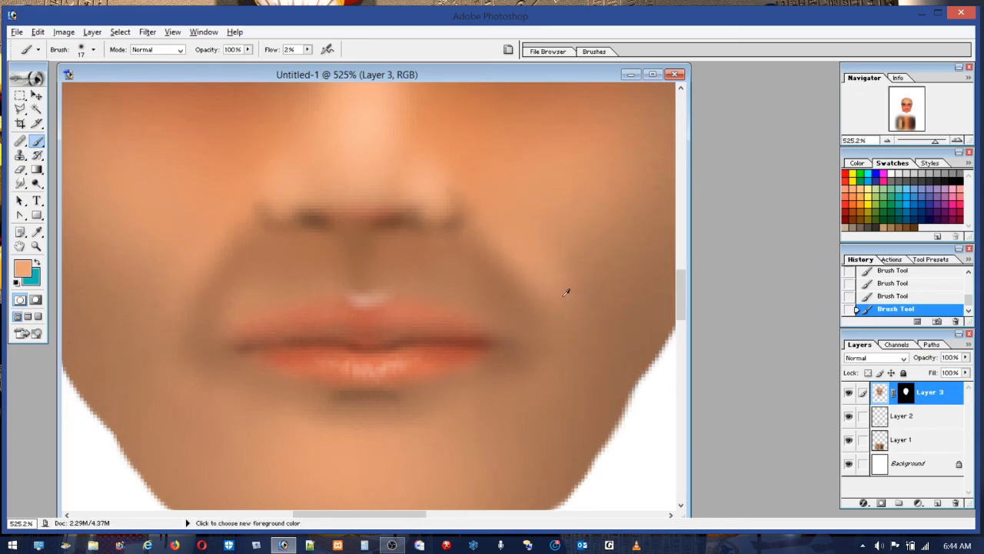
Step: Sharpen the smile folds with dark brown sampled from the nostril, using a 6 px brush at 7% flow
{"action": "left_click", "coordinate": [80, 51]}
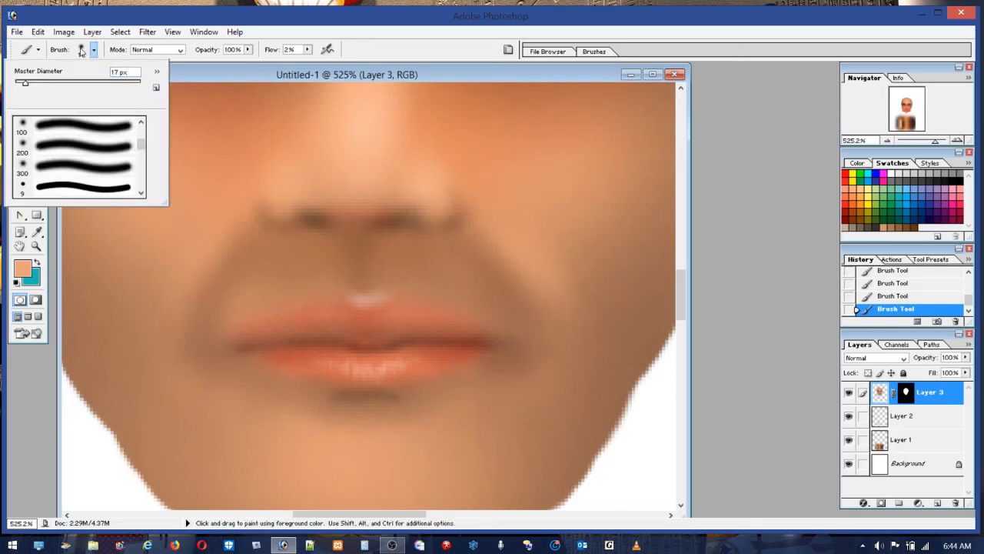
{"action": "left_click_drag", "start_coordinate": [26, 83], "coordinate": [18, 83]}
{"action": "key", "text": "alt"}
{"action": "left_click", "coordinate": [323, 214], "text": "alt"}
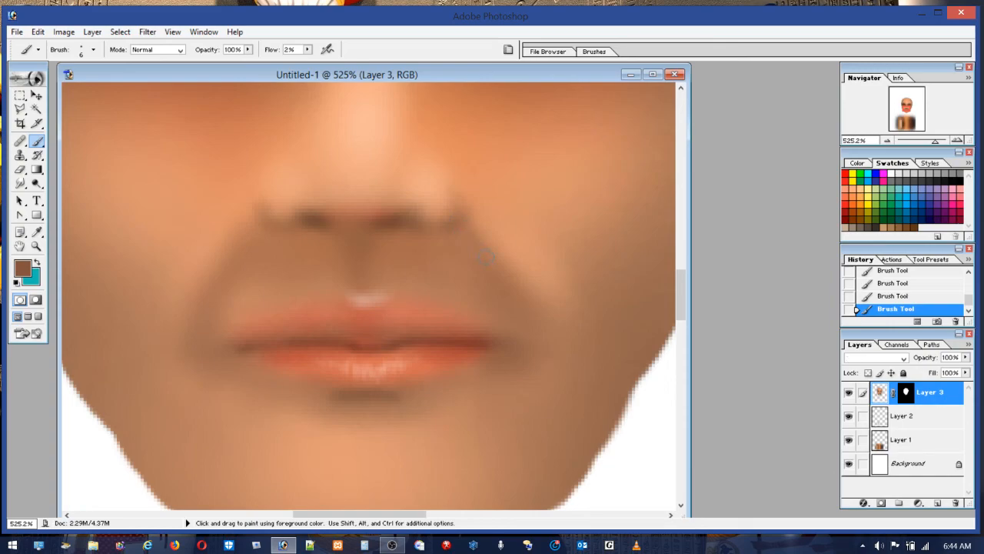
{"action": "left_click", "coordinate": [308, 50]}
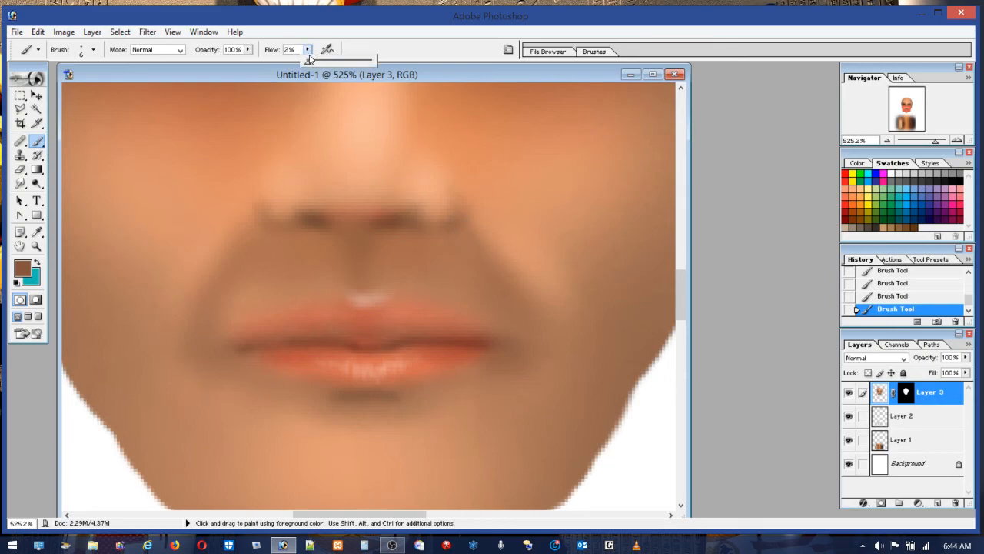
{"action": "left_click_drag", "start_coordinate": [309, 62], "coordinate": [311, 62]}
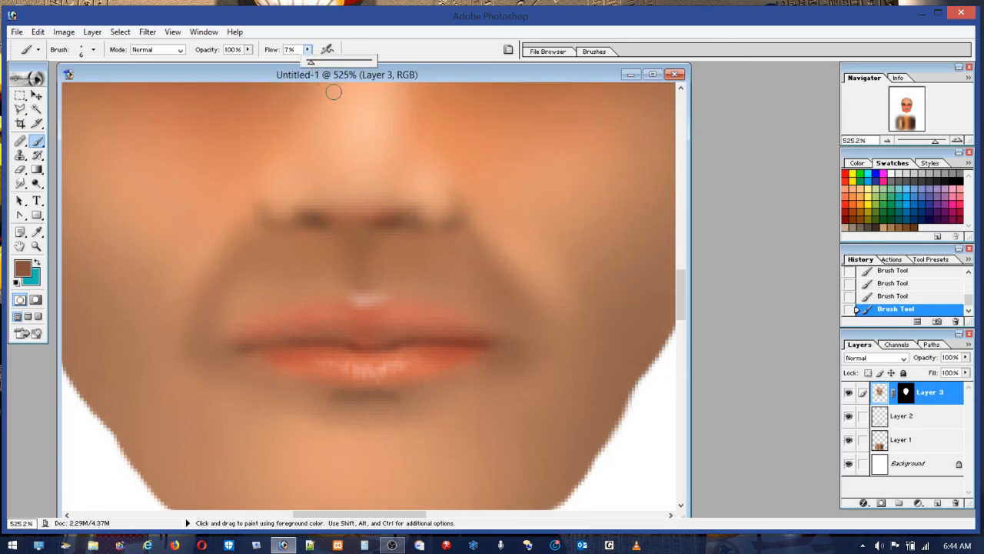
{"action": "left_click", "coordinate": [471, 229]}
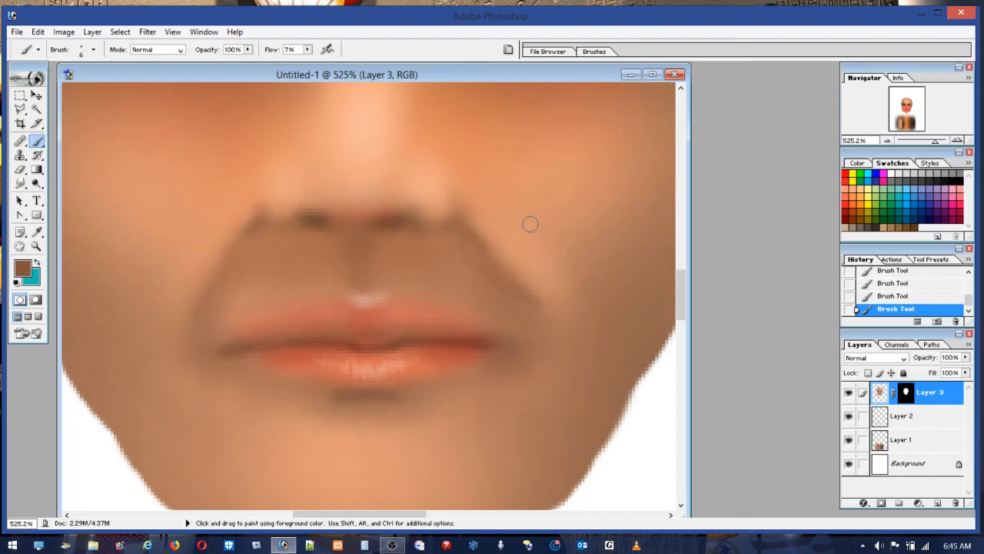
Step: Darken both corners of the mouth with black, using a 4 px brush
{"action": "left_click", "coordinate": [959, 175]}
{"action": "left_click", "coordinate": [93, 49]}
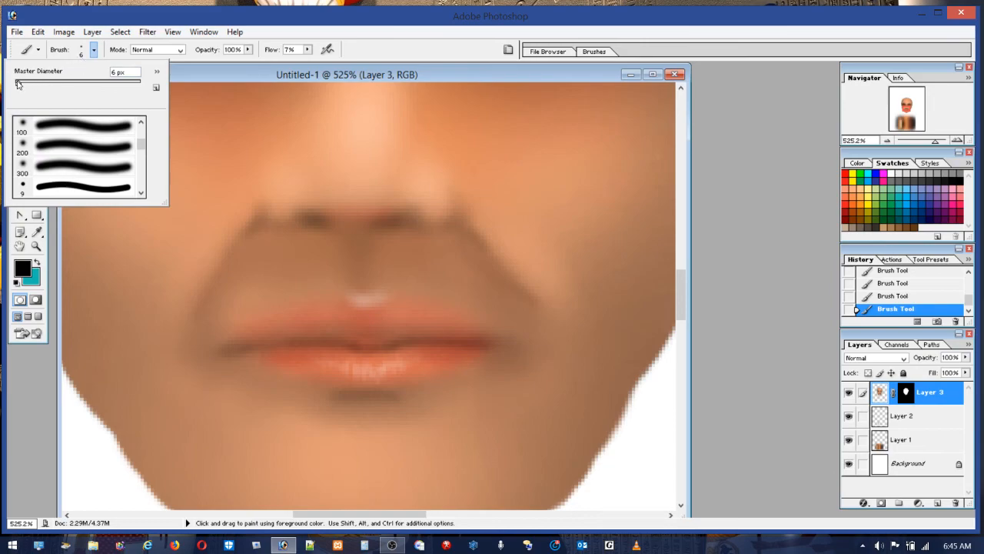
{"action": "left_click_drag", "start_coordinate": [18, 84], "coordinate": [16, 84]}
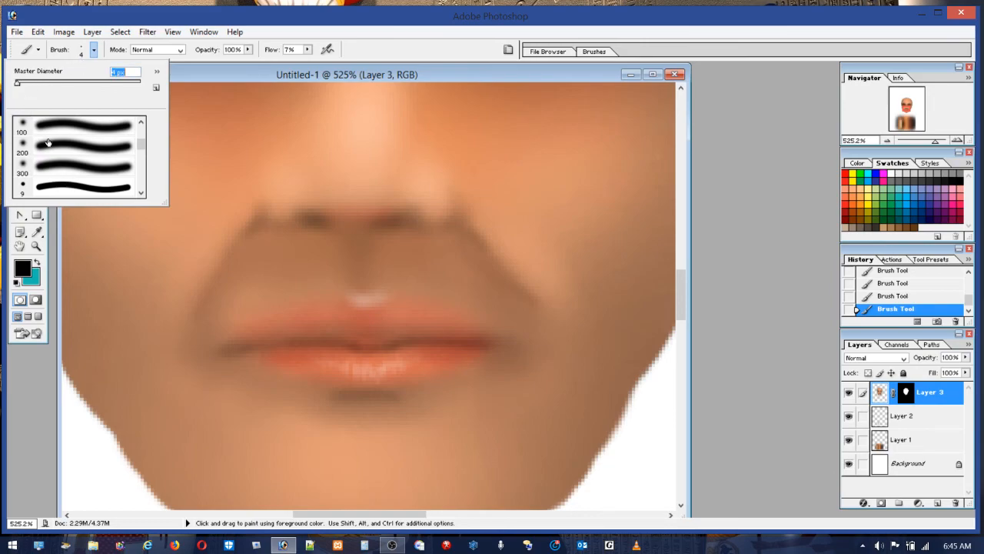
{"action": "left_click", "coordinate": [228, 350]}
{"action": "left_click_drag", "start_coordinate": [229, 349], "coordinate": [231, 350]}
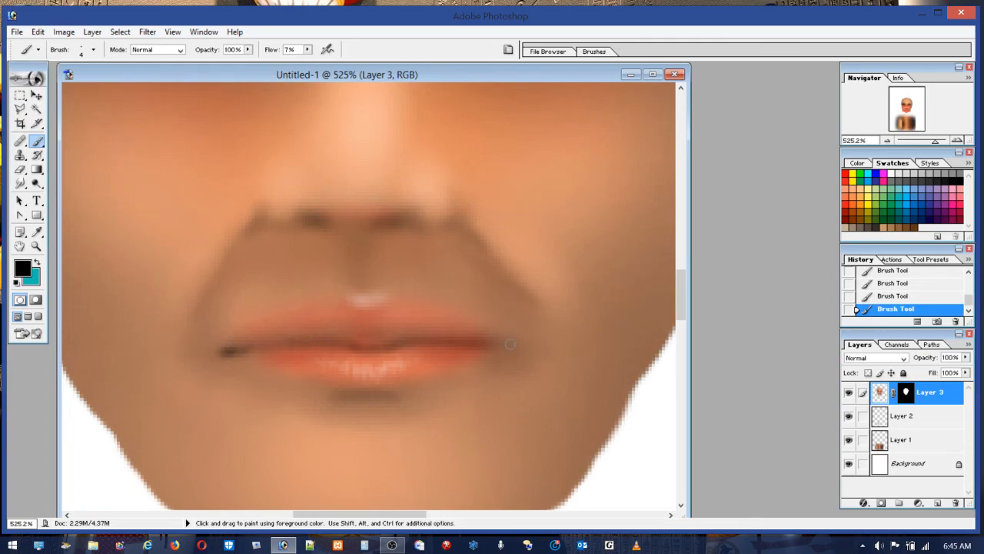
{"action": "left_click_drag", "start_coordinate": [518, 346], "coordinate": [495, 346]}
Step: Paint thin white highlights along the upper lip's top edge, undoing the first stroke and lowering the brush flow to 4%
{"action": "left_click", "coordinate": [891, 172]}
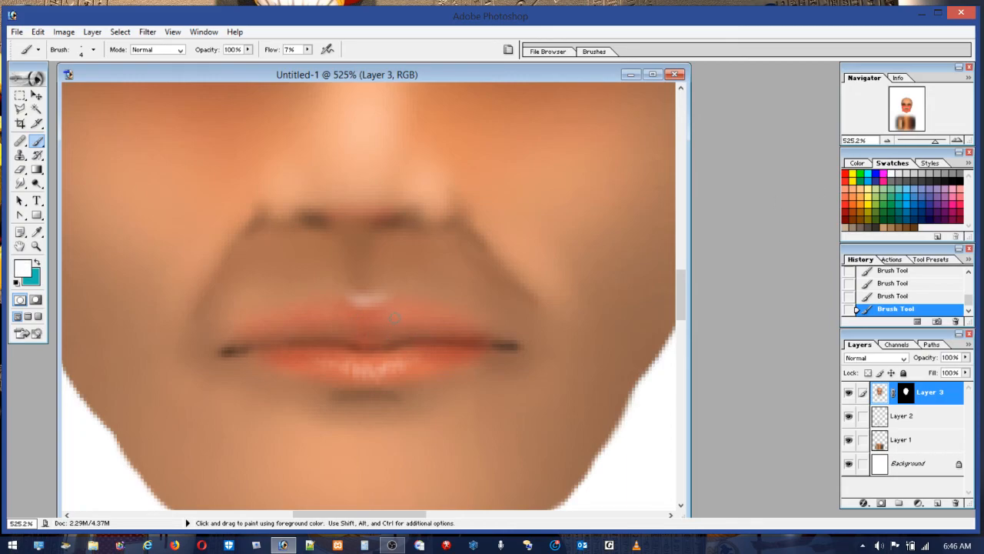
{"action": "left_click_drag", "start_coordinate": [387, 305], "coordinate": [473, 333]}
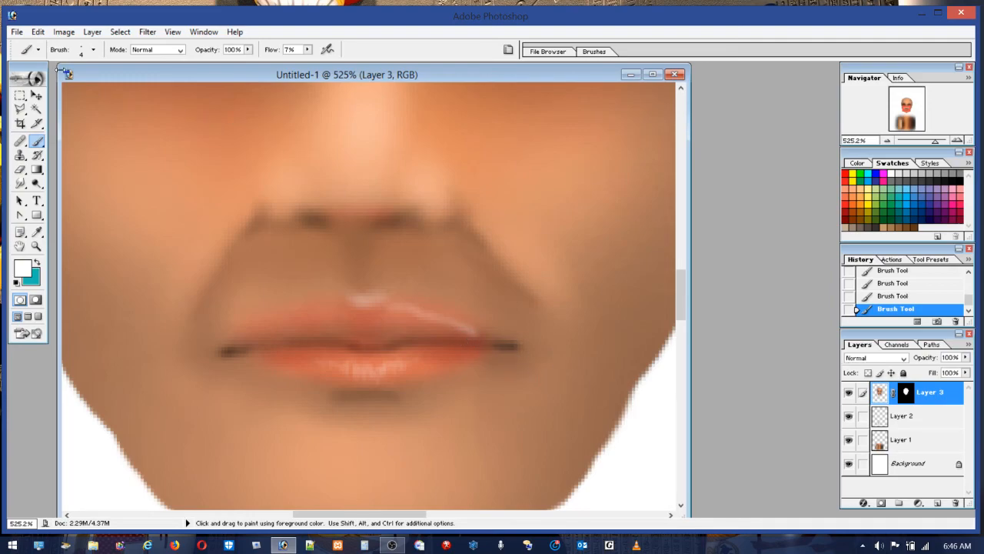
{"action": "left_click", "coordinate": [37, 31]}
{"action": "left_click", "coordinate": [46, 40]}
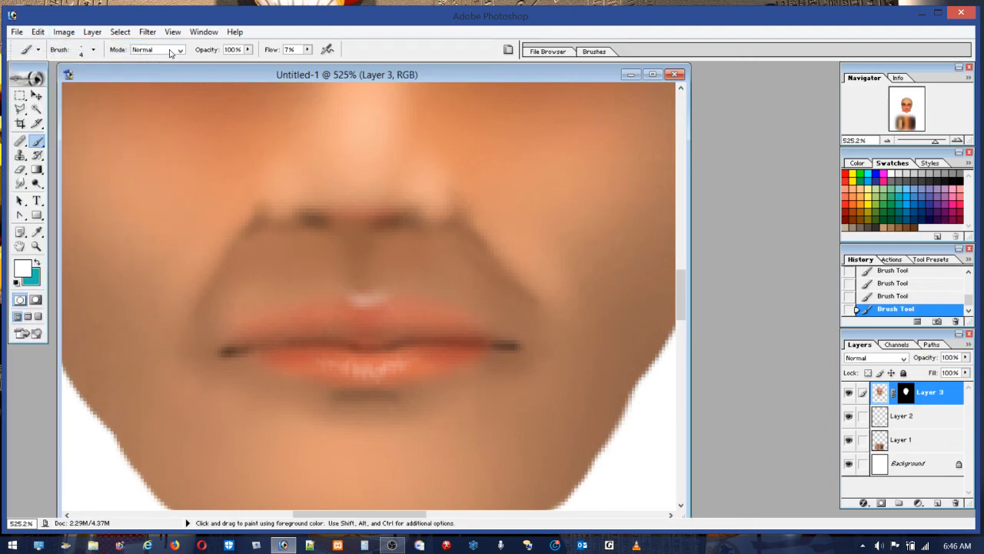
{"action": "left_click", "coordinate": [307, 50]}
{"action": "left_click_drag", "start_coordinate": [306, 63], "coordinate": [306, 63]}
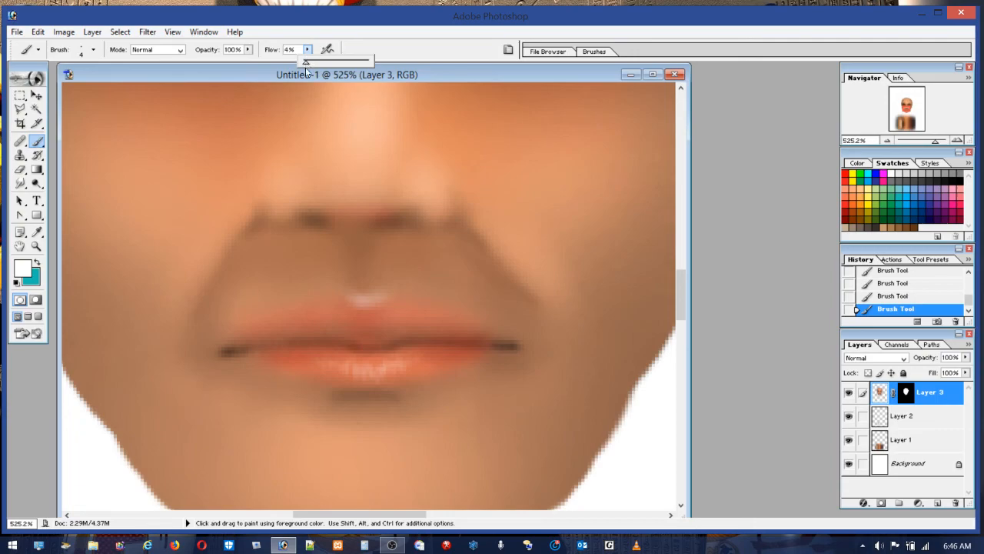
{"action": "left_click", "coordinate": [379, 305]}
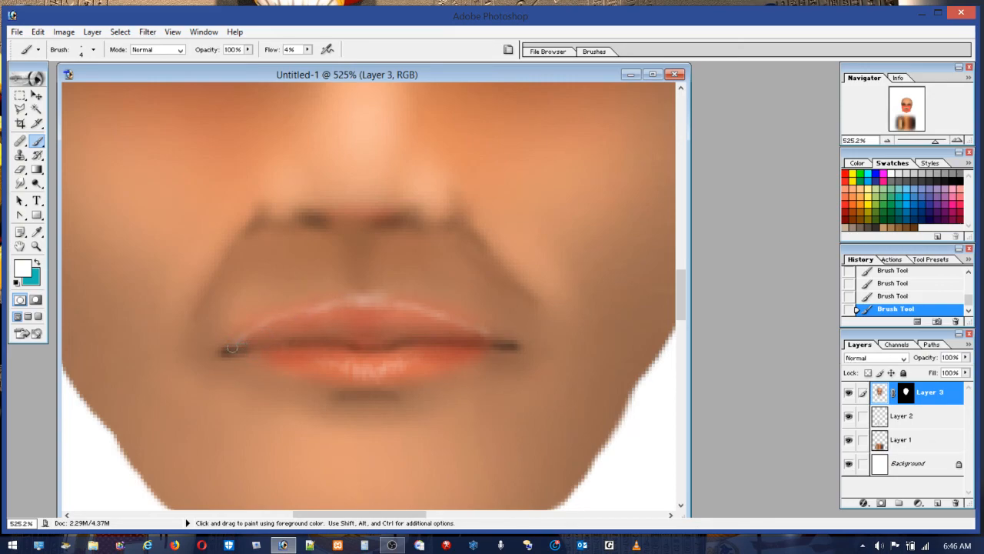
Step: Darken the line between the lips with sampled brown and black, and add a white highlight at the upper lip's centre
{"action": "left_click", "coordinate": [290, 326], "text": "alt"}
{"action": "left_click", "coordinate": [230, 349], "text": "alt"}
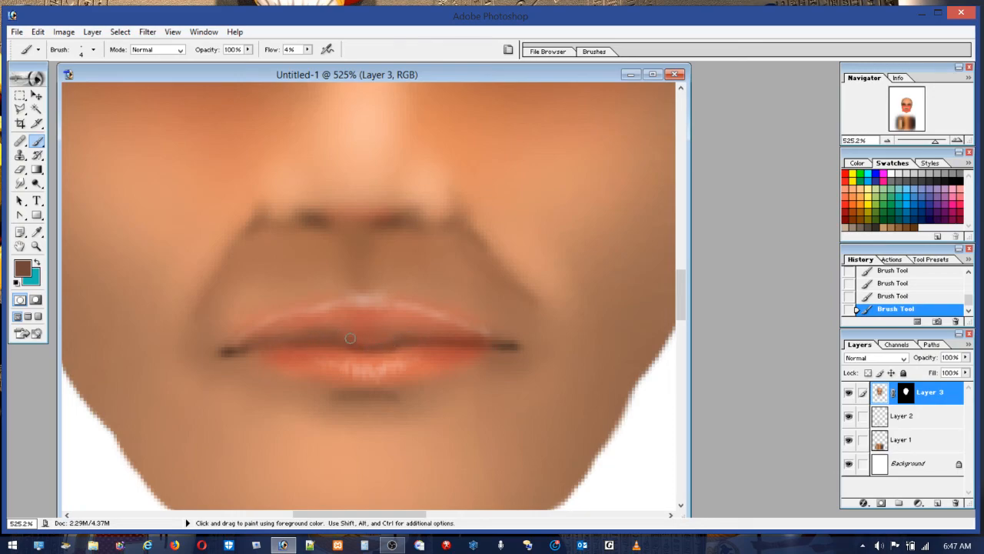
{"action": "mouse_move", "coordinate": [444, 332]}
{"action": "left_mouse_down"}
{"action": "mouse_move", "coordinate": [456, 337]}
{"action": "mouse_move", "coordinate": [442, 341]}
{"action": "left_mouse_up"}
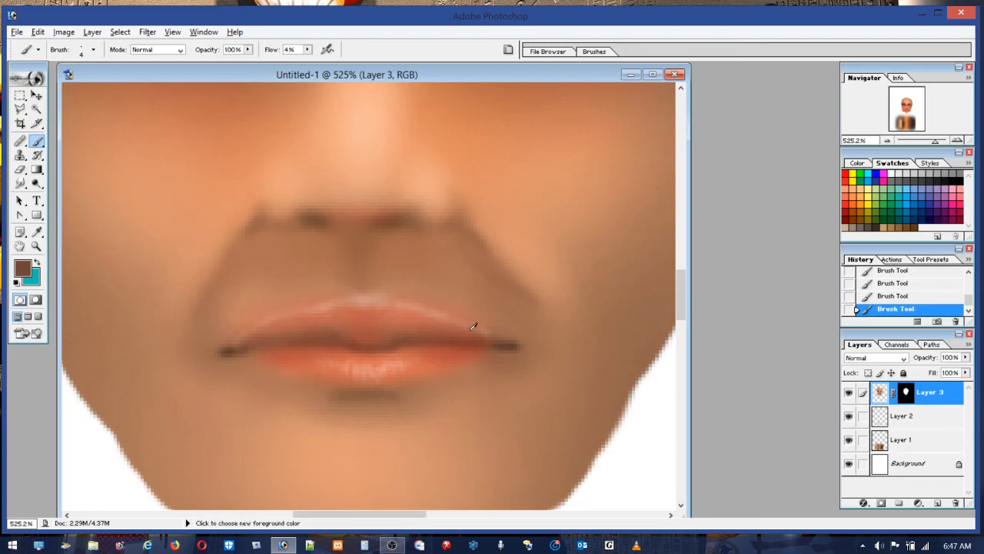
{"action": "left_click", "coordinate": [958, 182]}
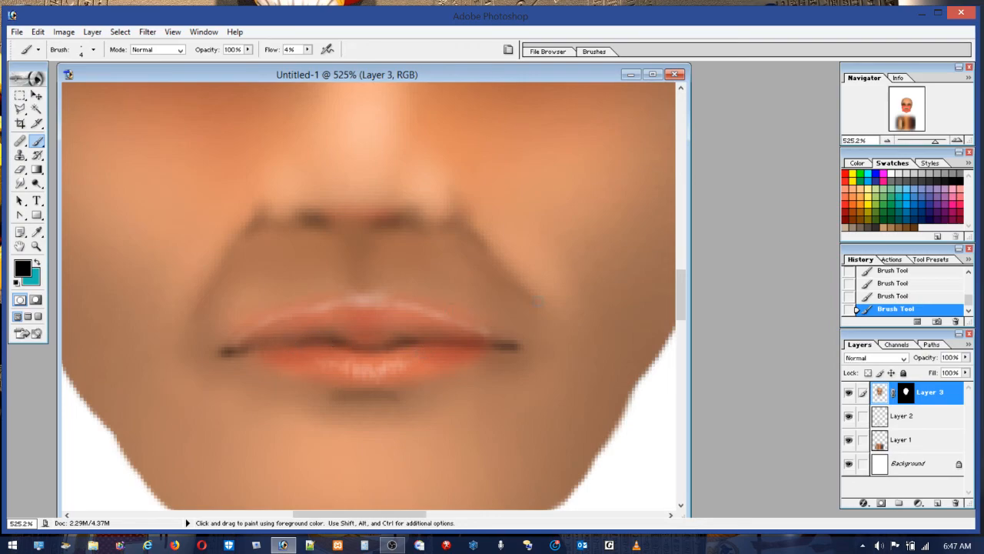
{"action": "left_click", "coordinate": [889, 174]}
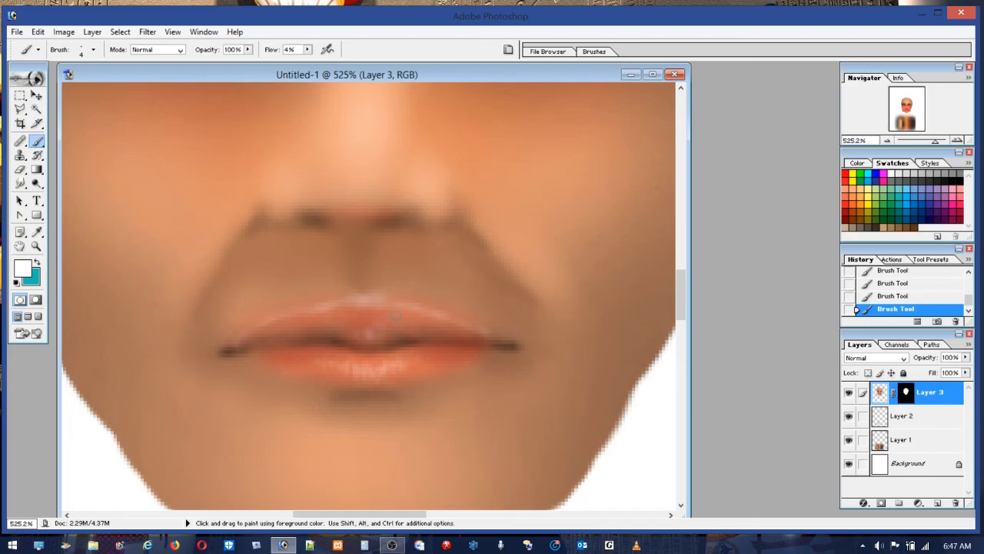
Step: Tint the upper lip just right of its centre dark red, using an 11 px brush at 6% flow
{"action": "left_click", "coordinate": [849, 210]}
{"action": "left_click", "coordinate": [307, 49]}
{"action": "left_click_drag", "start_coordinate": [309, 62], "coordinate": [309, 62]}
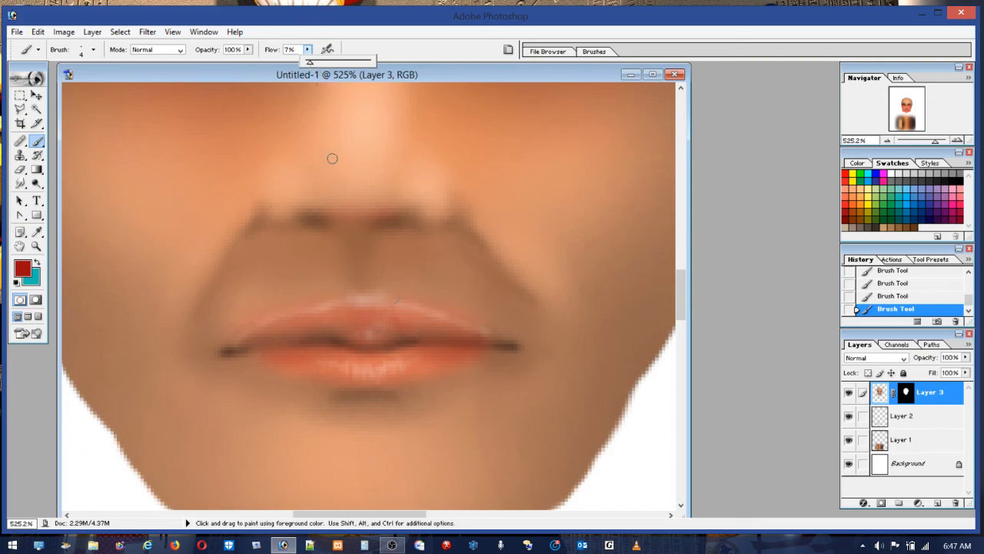
{"action": "left_click_drag", "start_coordinate": [309, 62], "coordinate": [311, 62]}
{"action": "left_click_drag", "start_coordinate": [311, 63], "coordinate": [308, 63]}
{"action": "left_click", "coordinate": [93, 49]}
{"action": "left_click_drag", "start_coordinate": [22, 83], "coordinate": [24, 83]}
{"action": "left_click", "coordinate": [405, 332]}
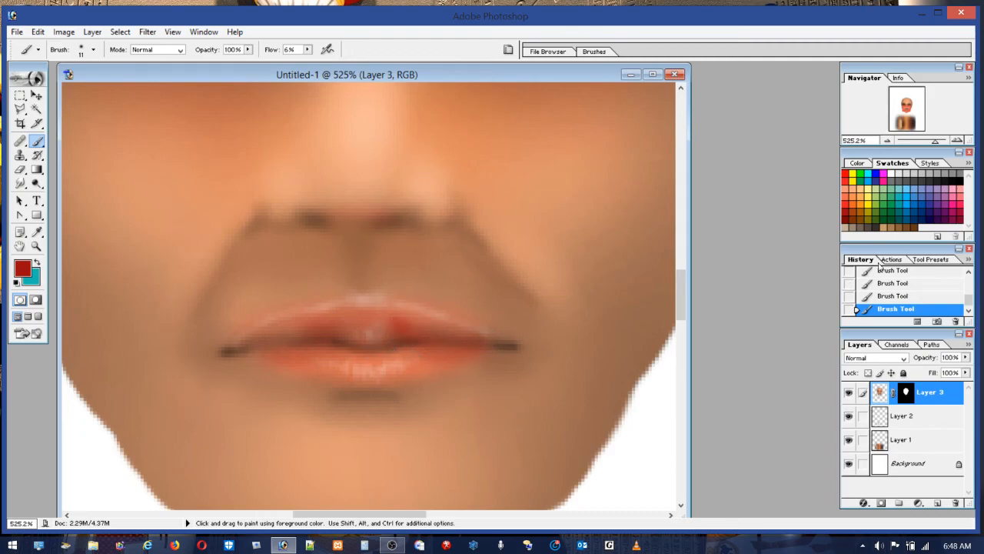
Step: Shade along the mouth line with black and tint the centre of the upper lip bright red
{"action": "left_click", "coordinate": [959, 176]}
{"action": "left_click_drag", "start_coordinate": [381, 340], "coordinate": [450, 343]}
{"action": "mouse_move", "coordinate": [314, 338]}
{"action": "left_mouse_down"}
{"action": "mouse_move", "coordinate": [256, 354]}
{"action": "mouse_move", "coordinate": [317, 361]}
{"action": "mouse_move", "coordinate": [340, 349]}
{"action": "mouse_move", "coordinate": [340, 338]}
{"action": "mouse_move", "coordinate": [397, 339]}
{"action": "left_mouse_up"}
{"action": "left_click", "coordinate": [850, 202]}
{"action": "mouse_move", "coordinate": [372, 338]}
{"action": "left_mouse_down"}
{"action": "mouse_move", "coordinate": [413, 337]}
{"action": "mouse_move", "coordinate": [360, 342]}
{"action": "mouse_move", "coordinate": [331, 337]}
{"action": "left_mouse_up"}
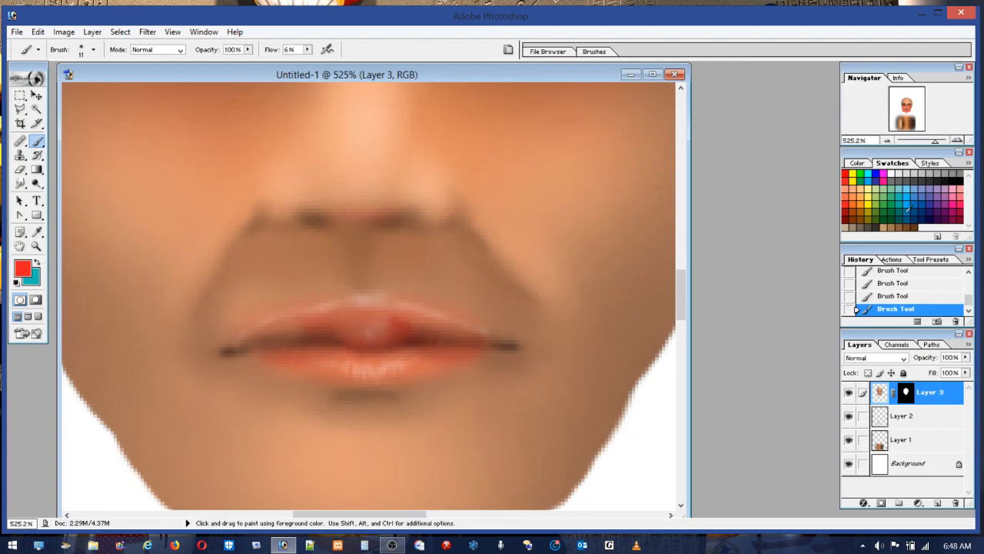
Step: Darken the dividing line between the lips, left of centre, with a 4 px black brush at 6% flow
{"action": "left_click", "coordinate": [957, 182]}
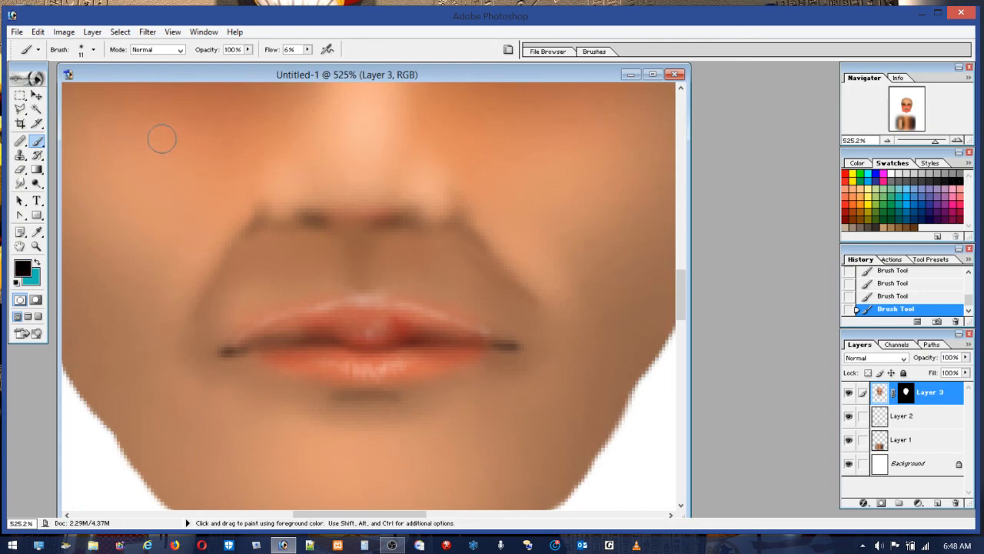
{"action": "left_click", "coordinate": [93, 49]}
{"action": "left_click_drag", "start_coordinate": [20, 82], "coordinate": [16, 82]}
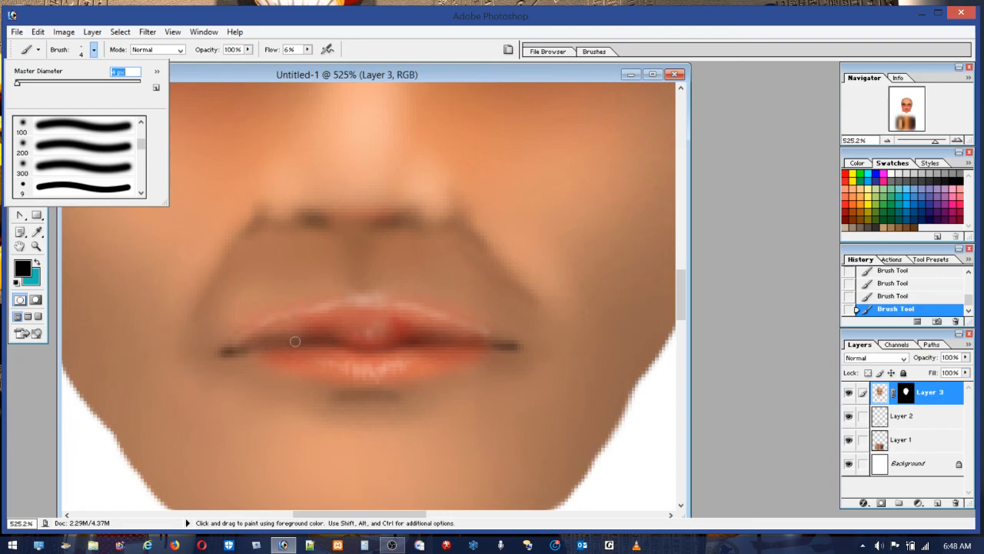
{"action": "left_click", "coordinate": [252, 343]}
{"action": "mouse_move", "coordinate": [296, 337]}
{"action": "left_mouse_down"}
{"action": "mouse_move", "coordinate": [473, 342]}
{"action": "mouse_move", "coordinate": [456, 350]}
{"action": "mouse_move", "coordinate": [347, 350]}
{"action": "left_mouse_up"}
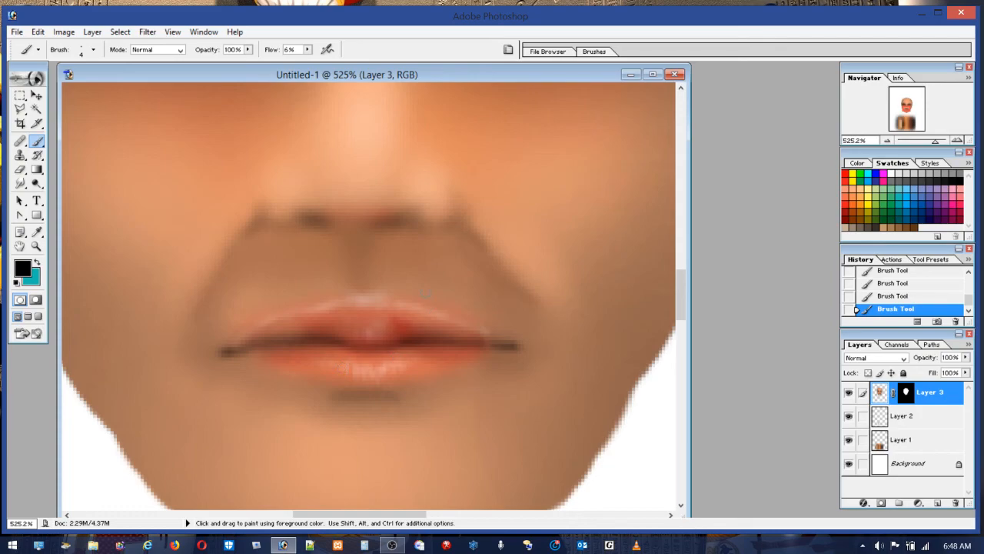
Step: Repaint the skin along the upper lip's top edge with sampled skin tones, raising the brush flow to 13%, to form the central dip
{"action": "left_click", "coordinate": [398, 281], "text": "alt"}
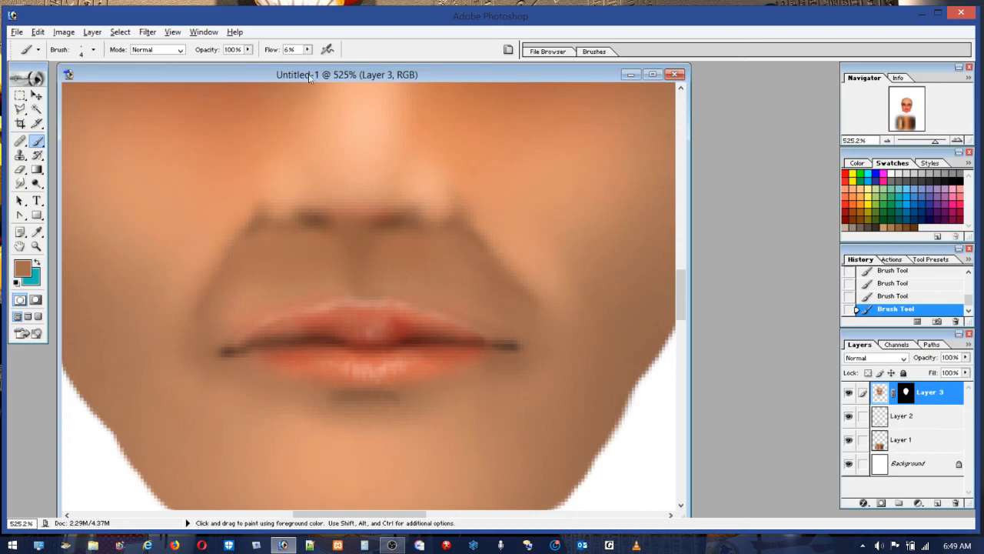
{"action": "left_click", "coordinate": [306, 49]}
{"action": "left_click_drag", "start_coordinate": [310, 61], "coordinate": [312, 65]}
{"action": "left_click", "coordinate": [353, 298]}
{"action": "left_click", "coordinate": [343, 290], "text": "alt"}
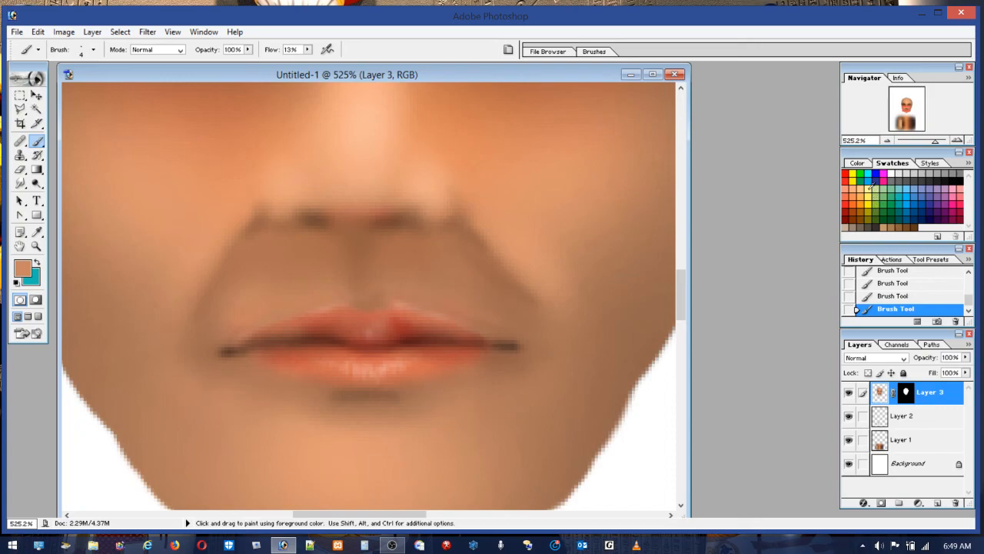
Step: Add a faint white highlight at the upper lip's central dip, undoing the first stroke and lowering the brush flow to 3%
{"action": "left_click", "coordinate": [892, 174]}
{"action": "left_click_drag", "start_coordinate": [350, 310], "coordinate": [363, 315]}
{"action": "left_click", "coordinate": [38, 31]}
{"action": "left_click", "coordinate": [47, 43]}
{"action": "left_click_drag", "start_coordinate": [307, 49], "coordinate": [306, 71]}
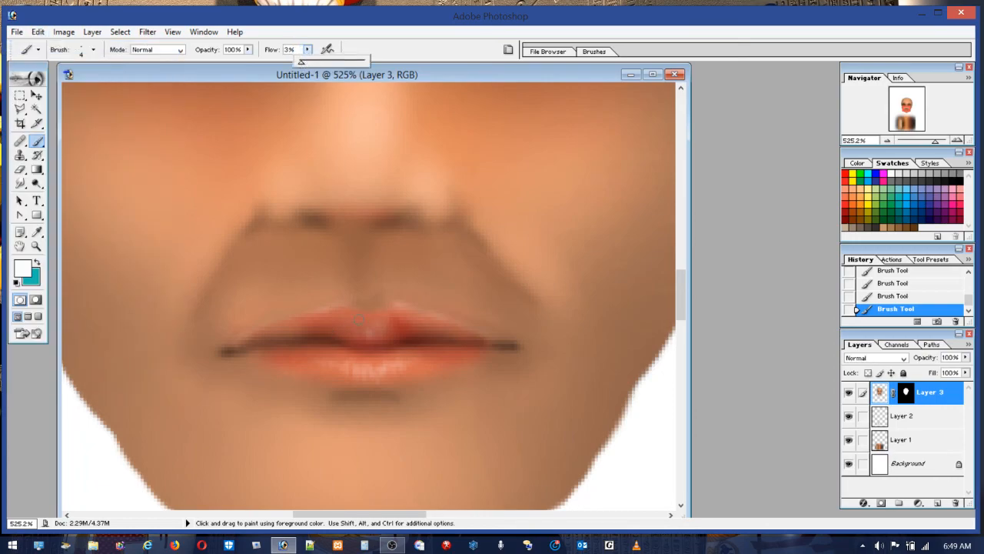
{"action": "left_click", "coordinate": [351, 314]}
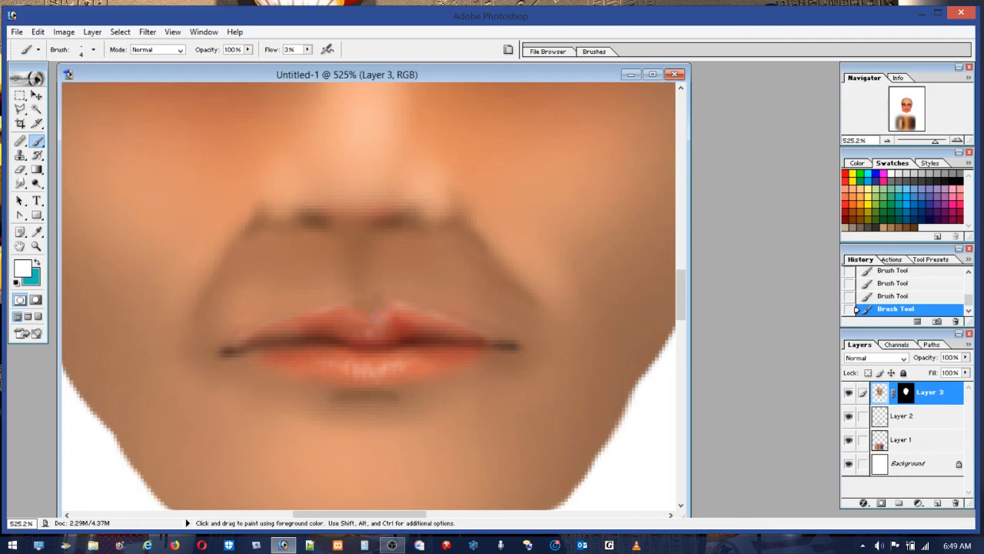
{"action": "mouse_move", "coordinate": [375, 323]}
{"action": "left_mouse_down"}
{"action": "mouse_move", "coordinate": [370, 331]}
{"action": "mouse_move", "coordinate": [383, 315]}
{"action": "left_mouse_up"}
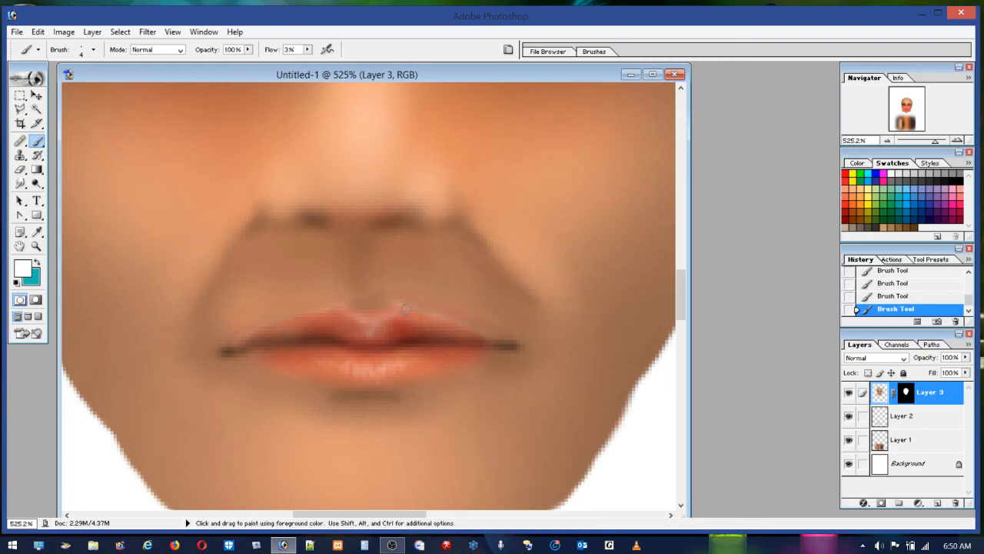
Step: Define the groove between nose and upper lip with sampled brown and lighter skin tones, using the 4 px brush
{"action": "left_click", "coordinate": [379, 297], "text": "alt"}
{"action": "left_click", "coordinate": [361, 243], "text": "alt"}
{"action": "left_click", "coordinate": [434, 215], "text": "alt"}
Step: Blend the skin beside the groove above the upper lip with sampled brown and light skin tones, using a 12 px brush
{"action": "left_click", "coordinate": [93, 49]}
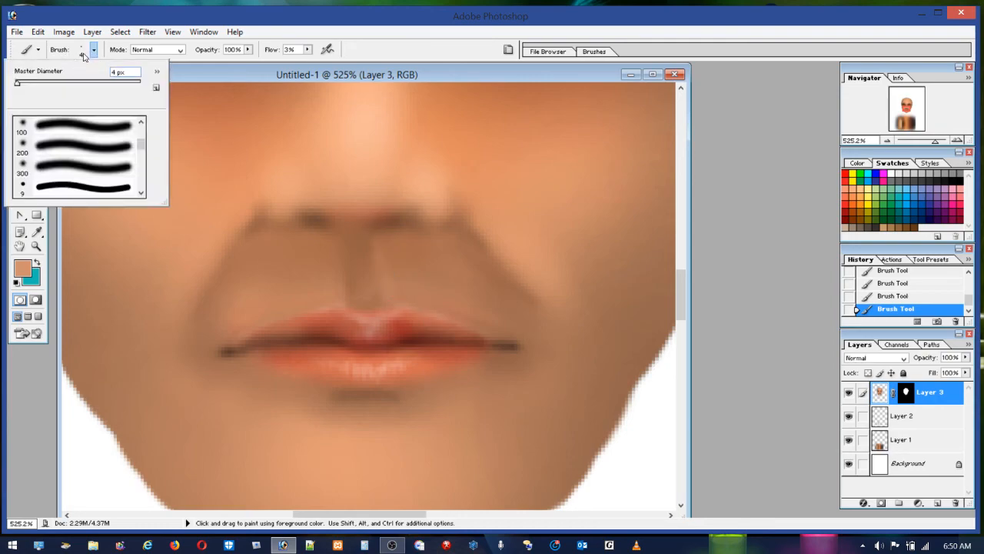
{"action": "left_click_drag", "start_coordinate": [18, 83], "coordinate": [22, 83]}
{"action": "left_click", "coordinate": [396, 221], "text": "alt"}
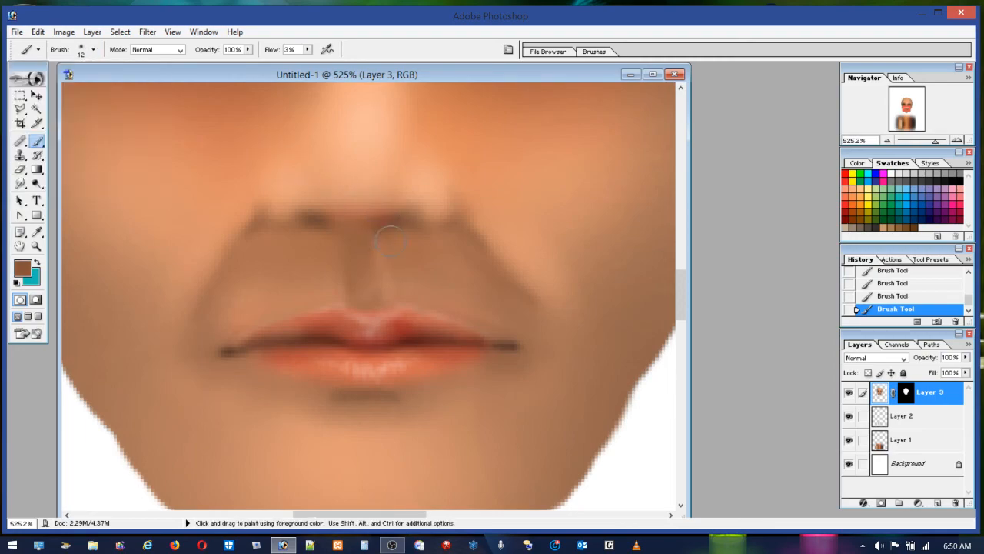
{"action": "left_click", "coordinate": [421, 199], "text": "alt"}
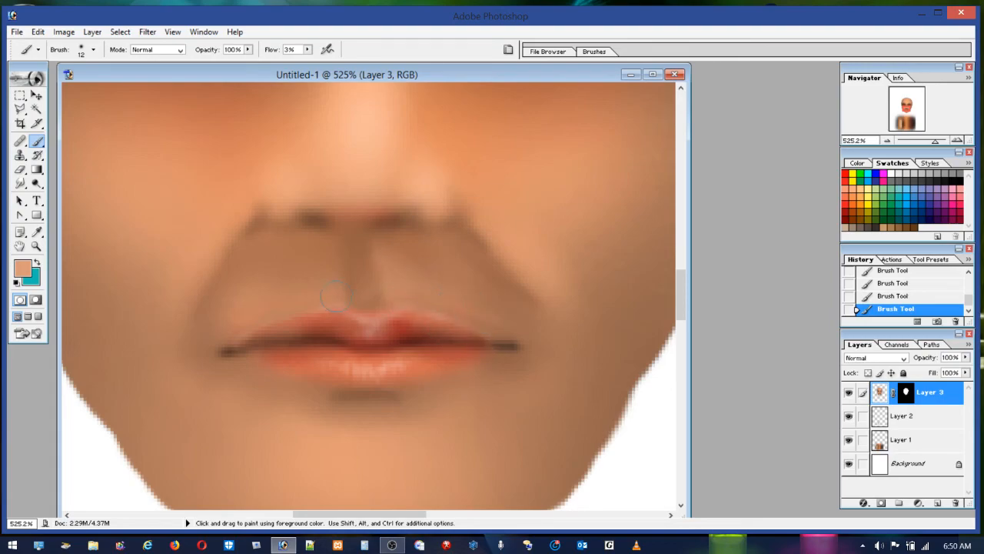
{"action": "left_click_drag", "start_coordinate": [273, 304], "coordinate": [307, 306]}
Step: Add a new layer above Layer 3 for the eye on the image's right side
{"action": "double_click", "coordinate": [36, 246]}
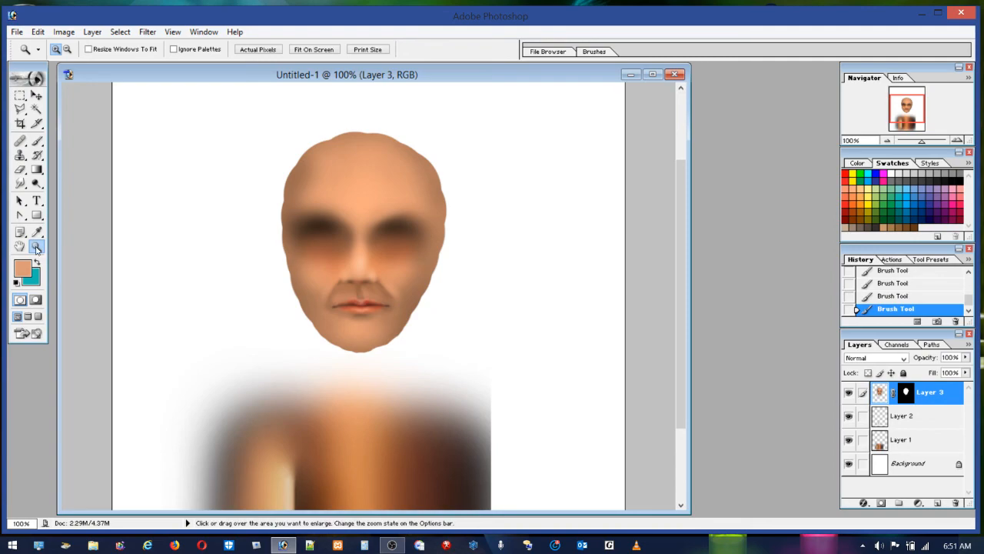
{"action": "left_click_drag", "start_coordinate": [354, 192], "coordinate": [459, 296]}
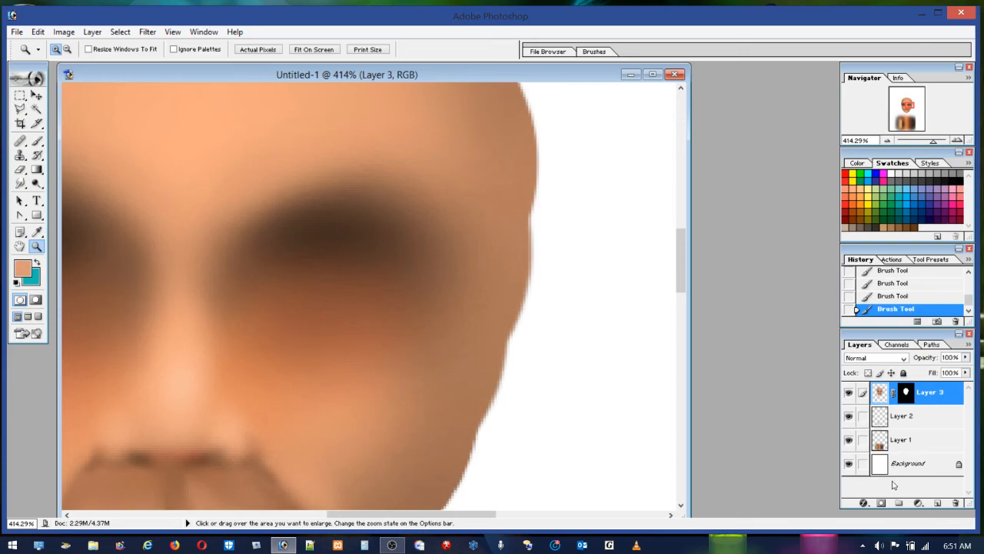
{"action": "left_click", "coordinate": [936, 505]}
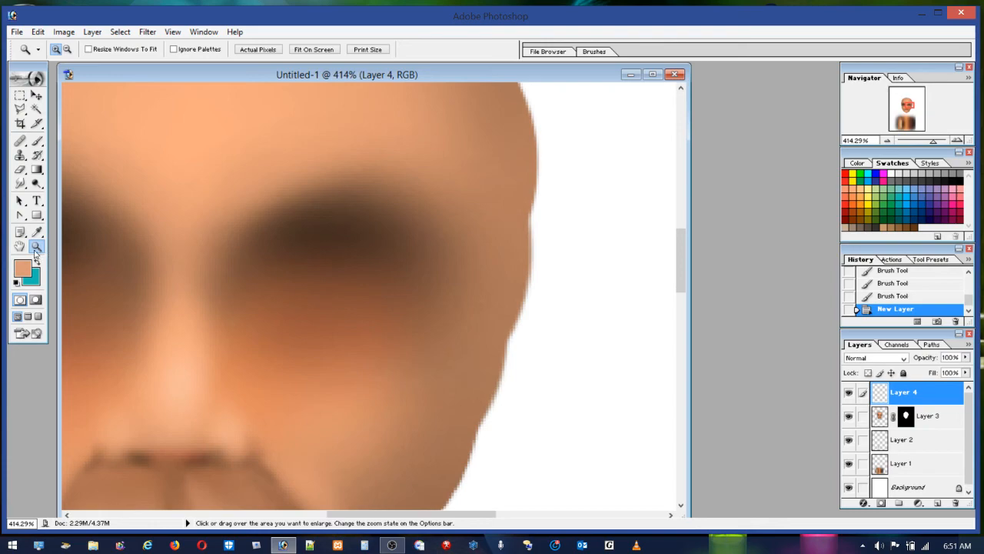
{"action": "left_click_drag", "start_coordinate": [191, 151], "coordinate": [475, 354]}
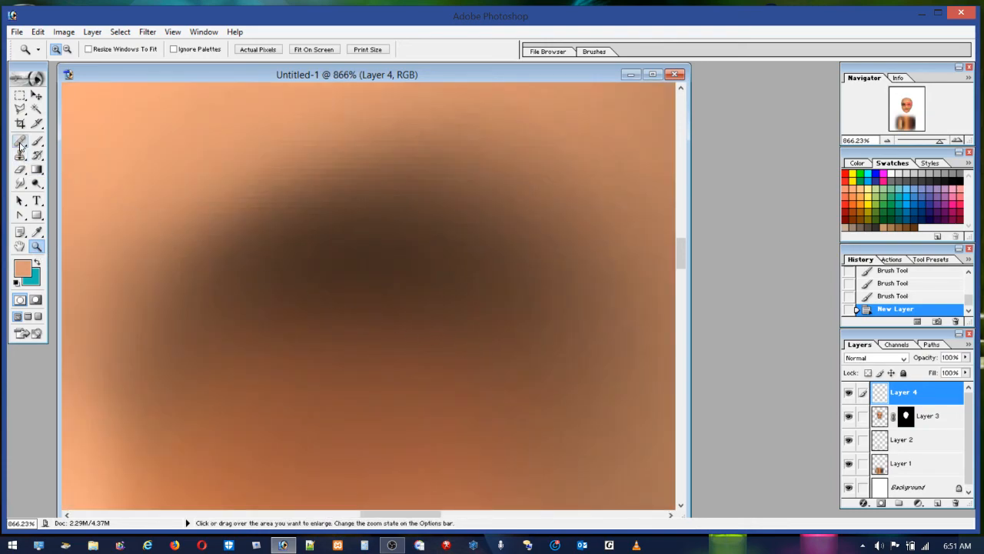
{"action": "left_click", "coordinate": [20, 108]}
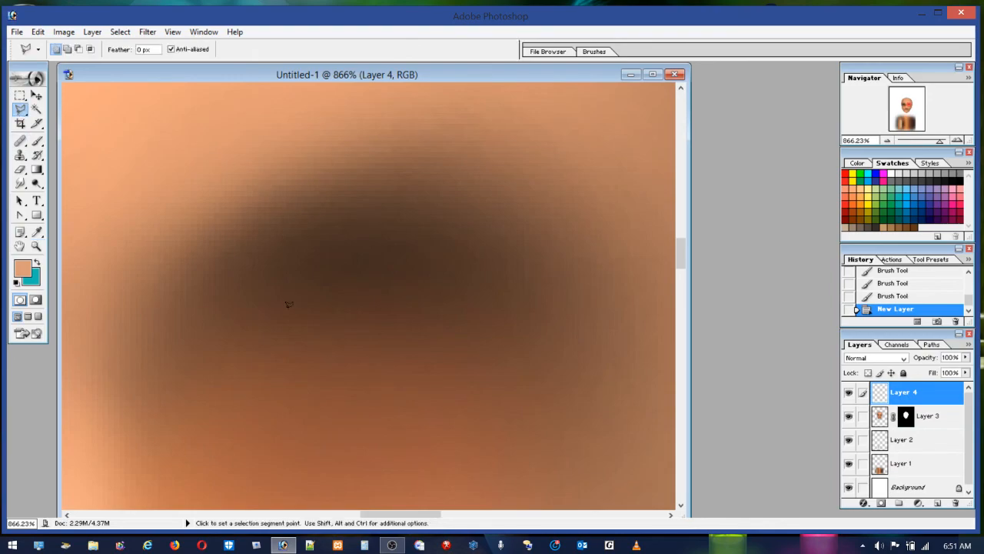
{"action": "left_click", "coordinate": [271, 316]}
{"action": "left_click", "coordinate": [312, 293]}
{"action": "left_click", "coordinate": [349, 281]}
{"action": "left_click", "coordinate": [383, 276]}
{"action": "left_click", "coordinate": [433, 281]}
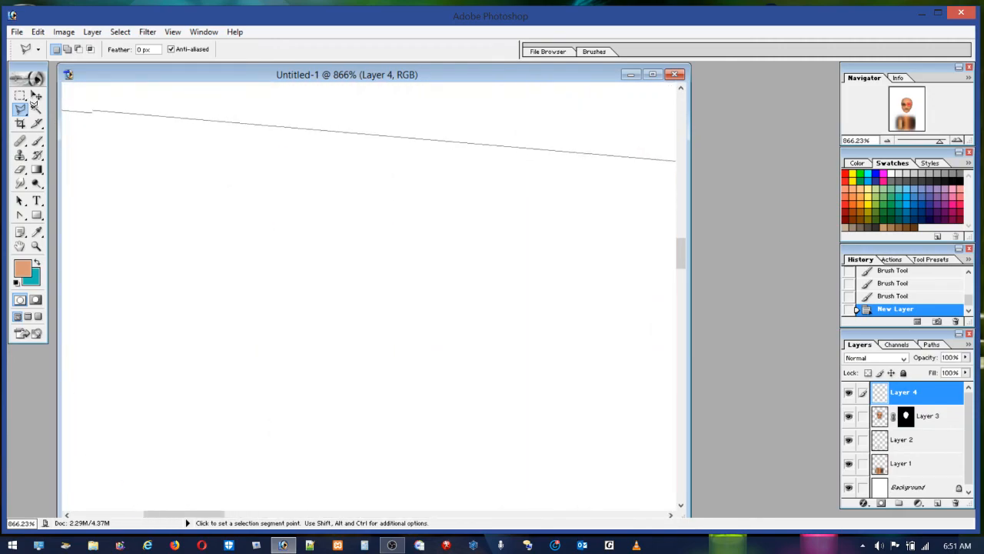
{"action": "double_click", "coordinate": [61, 287]}
{"action": "left_click", "coordinate": [349, 289]}
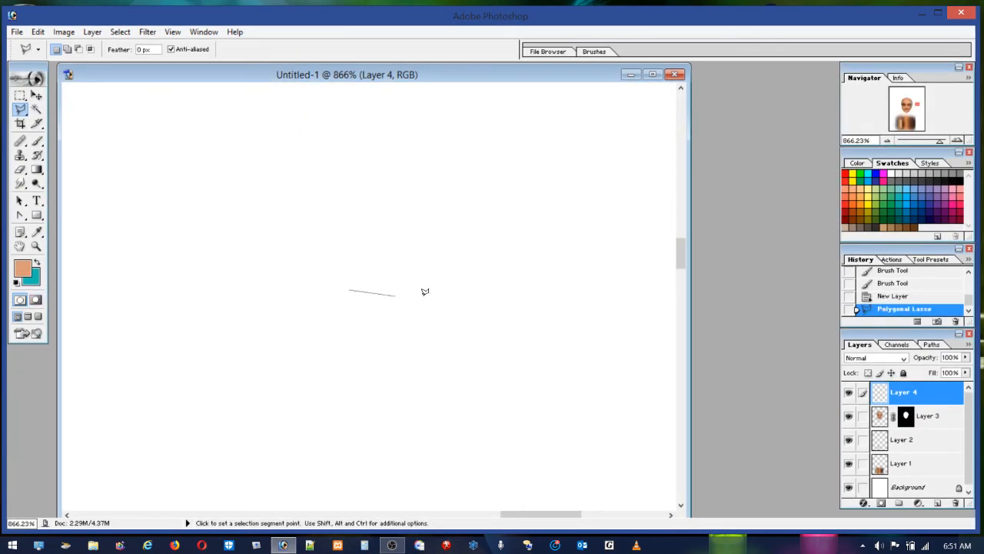
{"action": "double_click", "coordinate": [434, 299]}
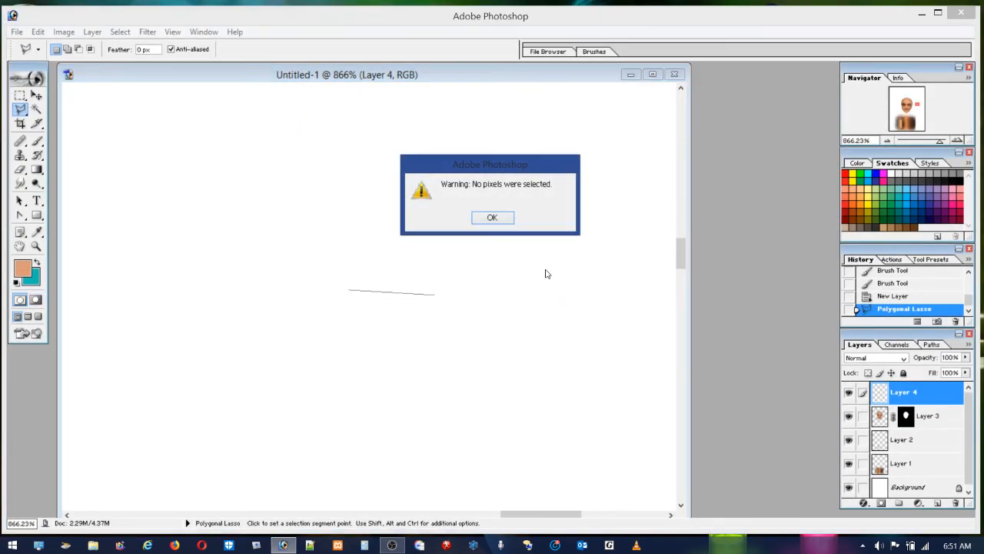
{"action": "left_click", "coordinate": [497, 216]}
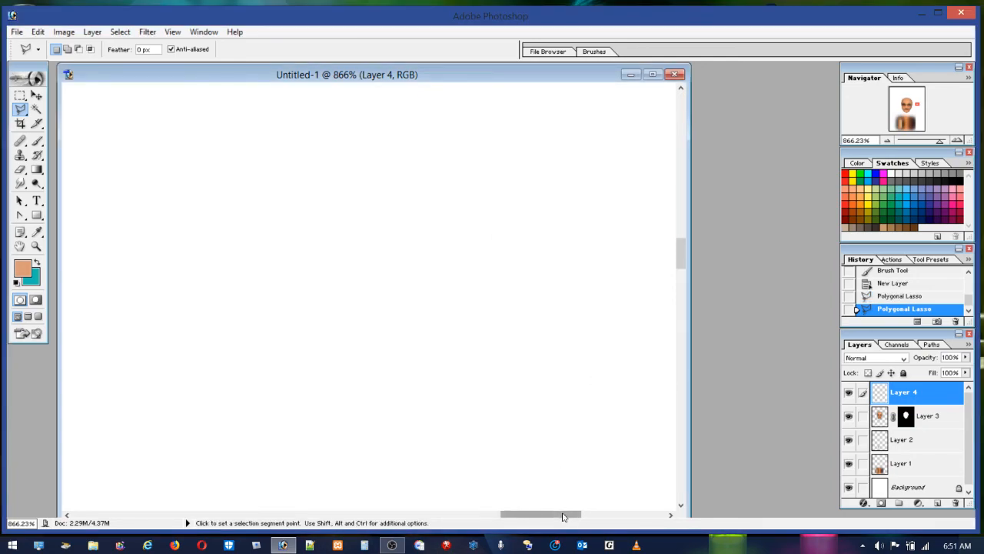
Step: Try to outline an eye shape with the Polygonal Lasso below the dark shading of the right-hand eye socket
{"action": "left_click_drag", "start_coordinate": [919, 106], "coordinate": [908, 103]}
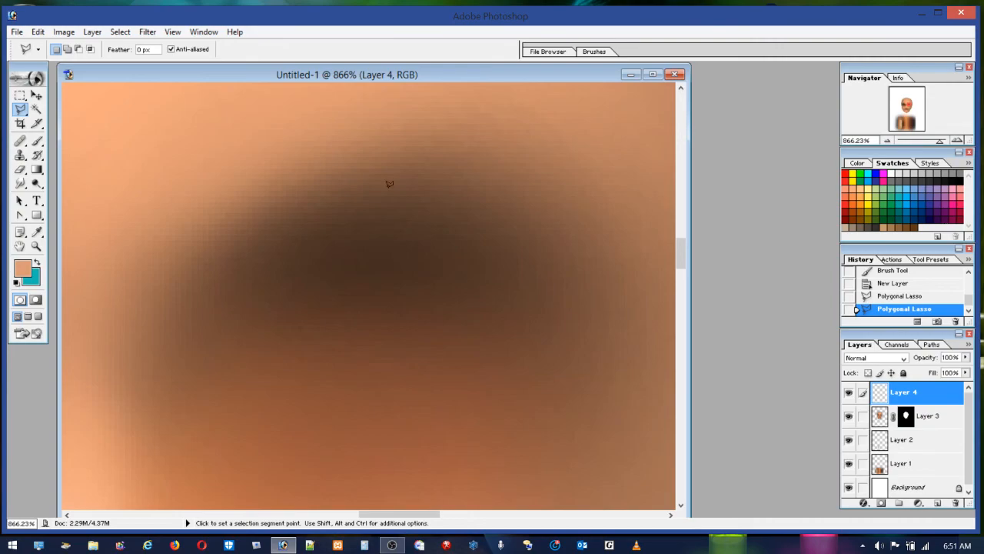
{"action": "left_click", "coordinate": [21, 110]}
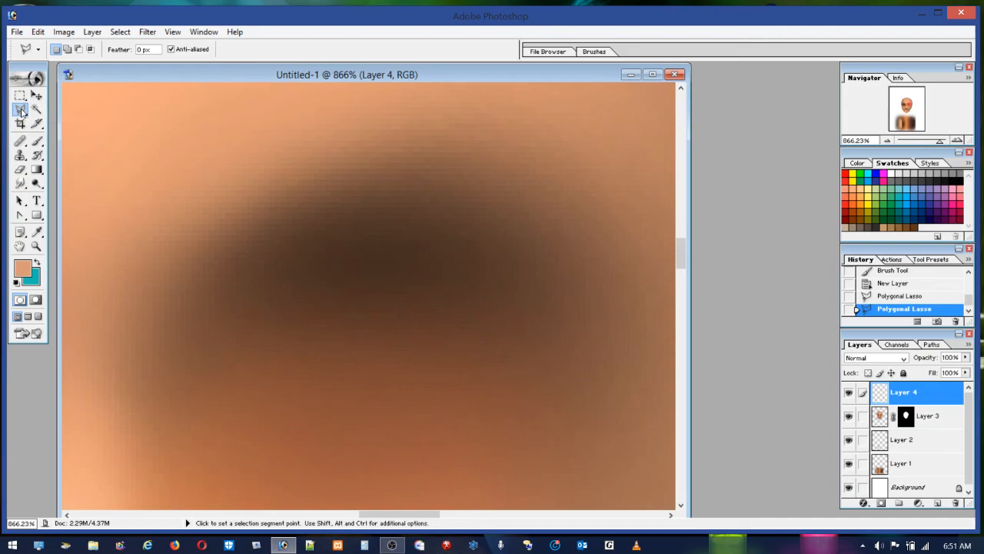
{"action": "left_click", "coordinate": [264, 346]}
{"action": "left_click", "coordinate": [320, 319]}
{"action": "mouse_move", "coordinate": [379, 303]}
{"action": "left_mouse_down"}
{"action": "mouse_move", "coordinate": [449, 303]}
{"action": "mouse_move", "coordinate": [535, 347]}
{"action": "left_mouse_up"}
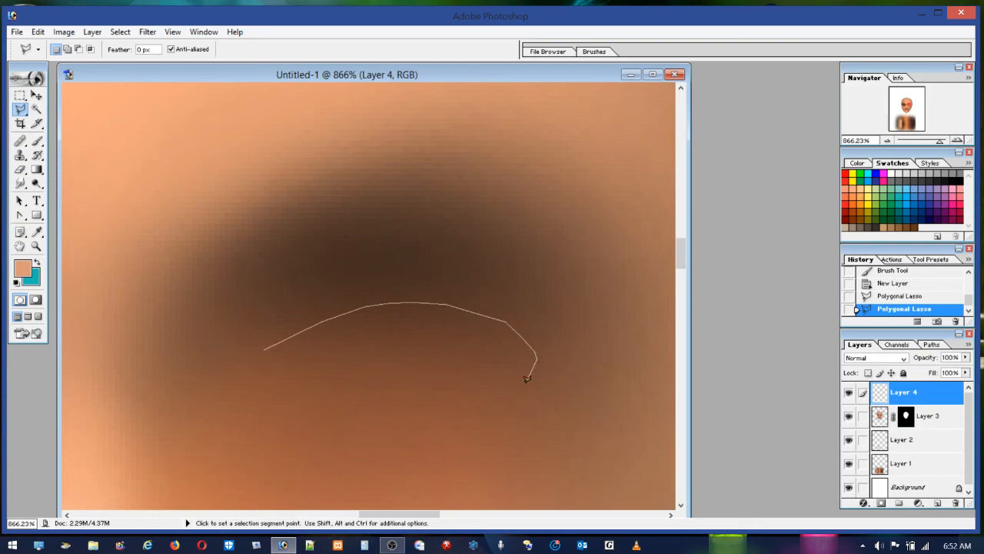
{"action": "left_click_drag", "start_coordinate": [528, 381], "coordinate": [521, 395]}
{"action": "left_click_drag", "start_coordinate": [497, 413], "coordinate": [439, 427]}
{"action": "left_click", "coordinate": [409, 428]}
{"action": "double_click", "coordinate": [306, 394]}
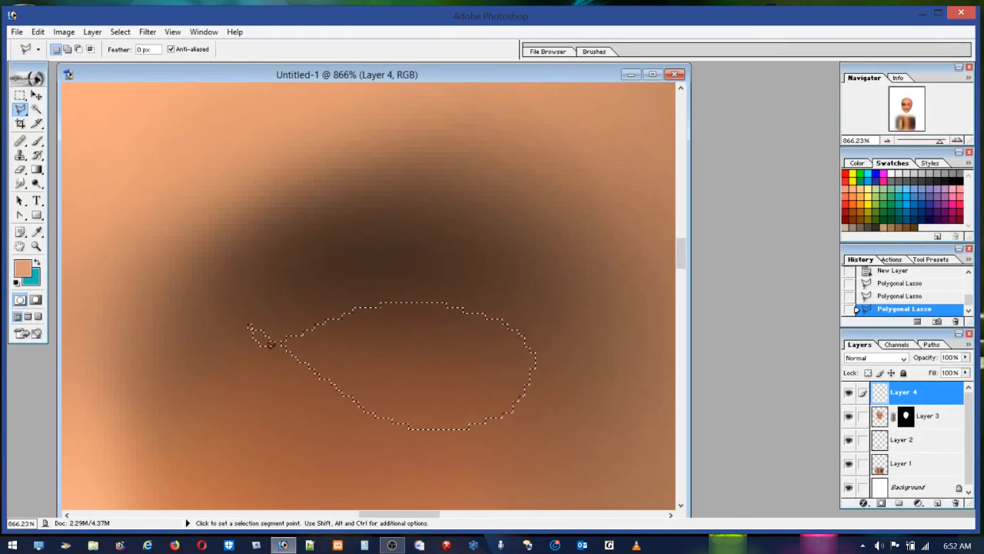
Step: Select a closed almond-shaped eye opening with the Polygonal Lasso in the lower part of the right-hand eye socket on Layer 4
{"action": "left_click", "coordinate": [258, 352]}
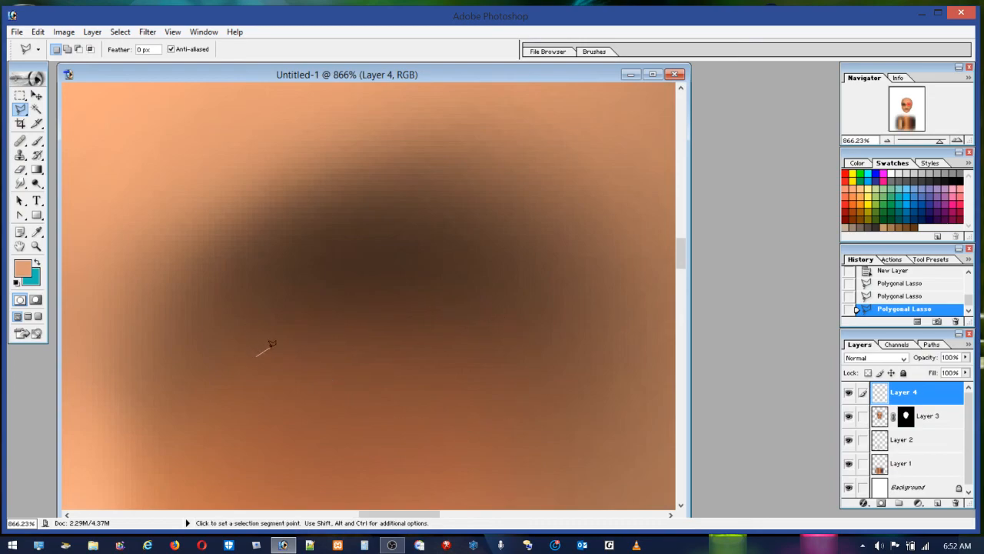
{"action": "left_click", "coordinate": [285, 337]}
{"action": "left_click", "coordinate": [326, 321]}
{"action": "left_click", "coordinate": [364, 311]}
{"action": "left_click", "coordinate": [412, 305]}
{"action": "left_click", "coordinate": [444, 307]}
{"action": "left_click", "coordinate": [477, 312]}
{"action": "left_click", "coordinate": [533, 355]}
{"action": "left_click", "coordinate": [535, 374]}
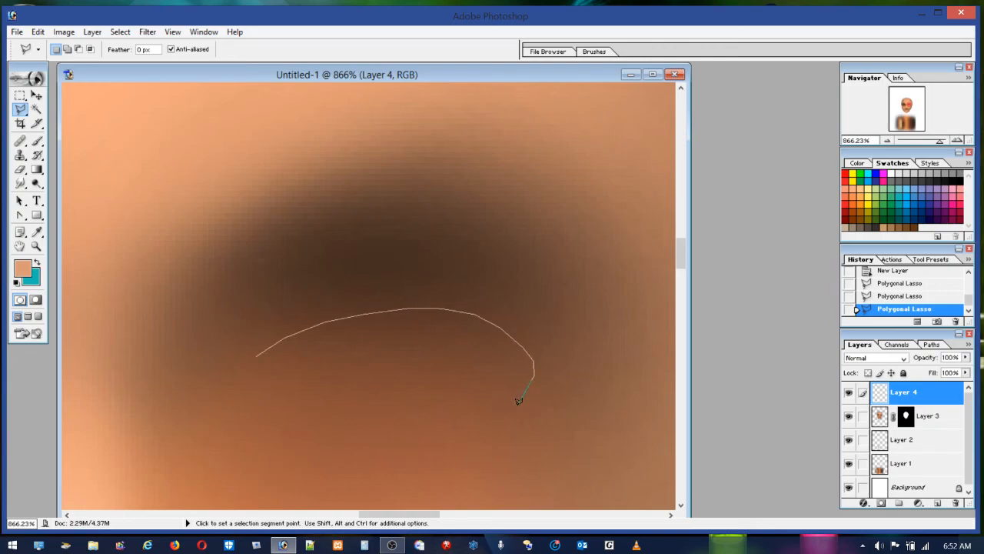
{"action": "left_click", "coordinate": [501, 427]}
{"action": "left_click", "coordinate": [424, 449]}
{"action": "left_click", "coordinate": [386, 446]}
{"action": "left_click", "coordinate": [349, 439]}
{"action": "left_click", "coordinate": [312, 420]}
{"action": "left_click", "coordinate": [291, 390]}
{"action": "left_click", "coordinate": [258, 380]}
{"action": "left_click", "coordinate": [257, 357]}
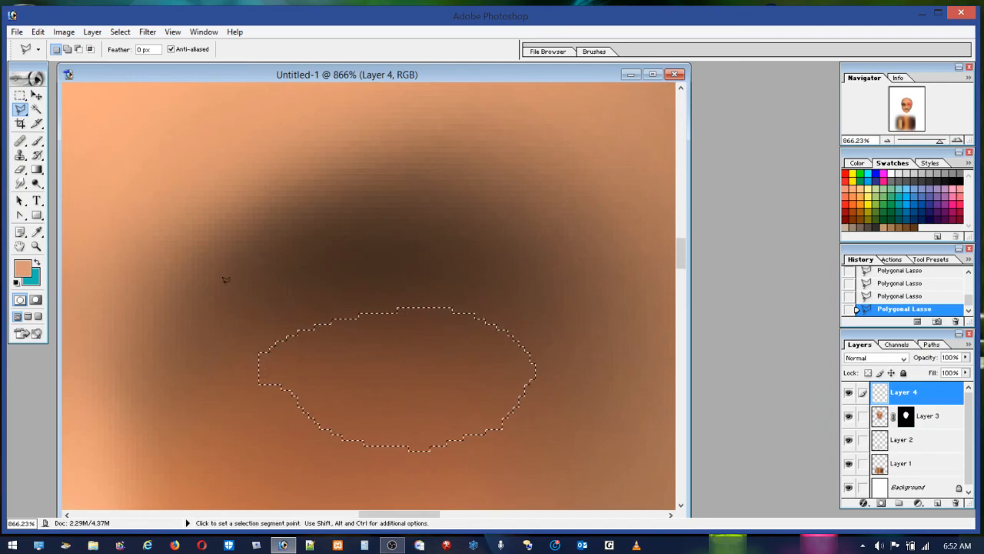
Step: Fill the eye-shaped selection on Layer 4 with white and deselect it
{"action": "left_click", "coordinate": [891, 173]}
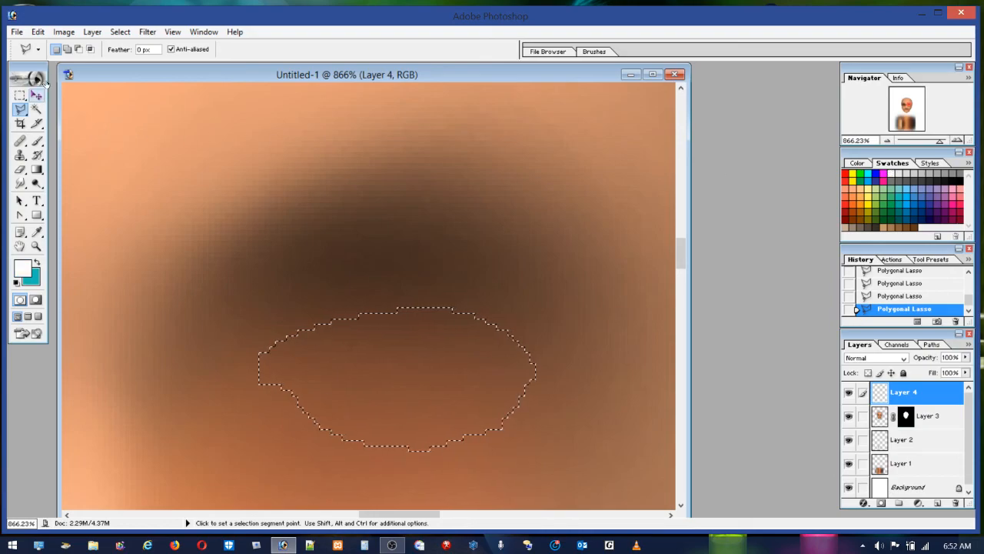
{"action": "left_click", "coordinate": [38, 31]}
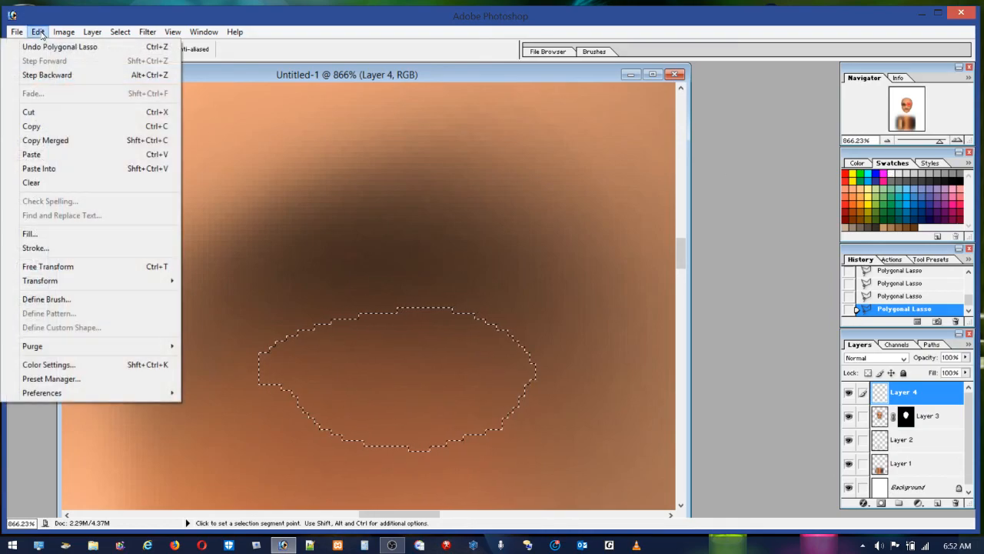
{"action": "left_click", "coordinate": [29, 233]}
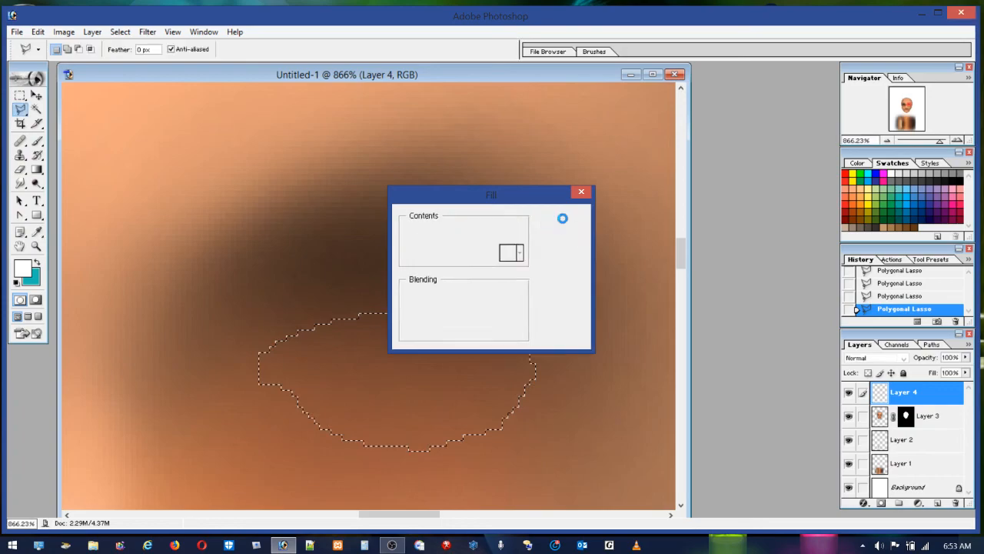
{"action": "left_click", "coordinate": [562, 219]}
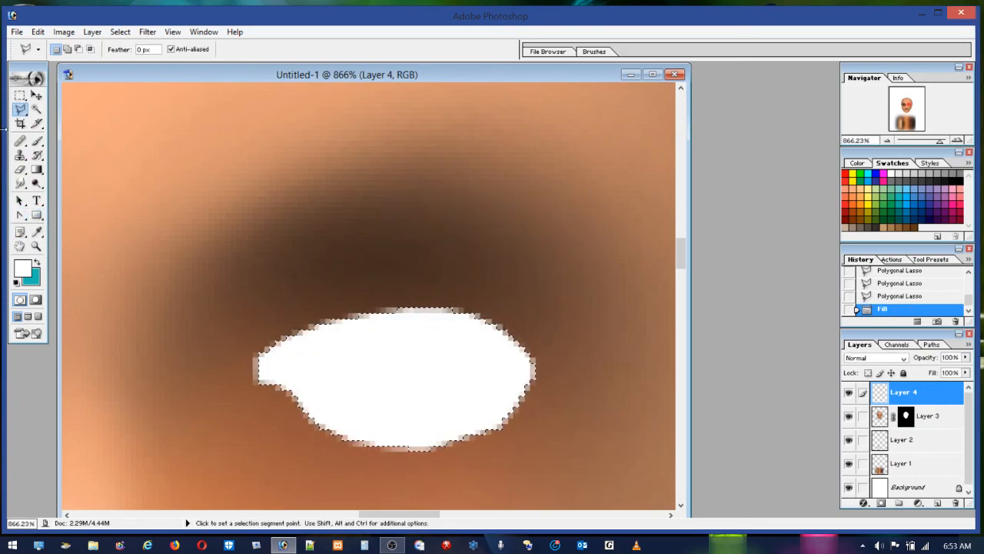
{"action": "left_click", "coordinate": [20, 95]}
{"action": "key", "text": "ctrl+d"}
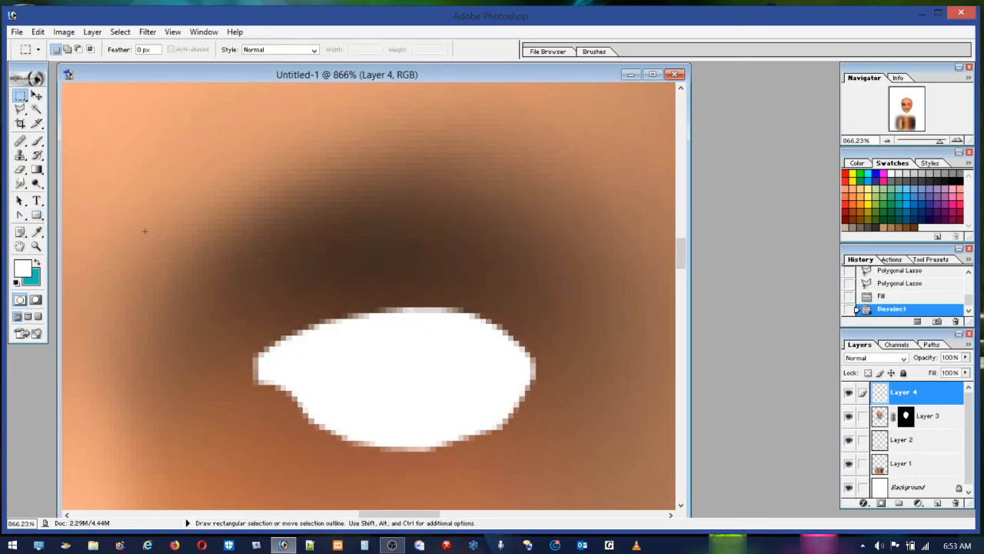
Step: Move the white eye shape on Layer 4 slightly up and toward the nose
{"action": "double_click", "coordinate": [36, 246]}
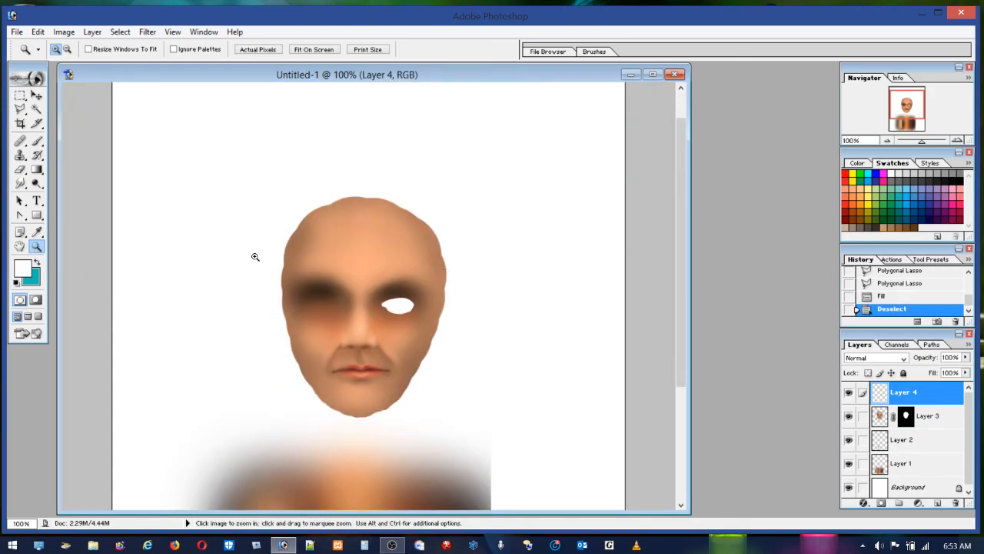
{"action": "left_click_drag", "start_coordinate": [240, 231], "coordinate": [453, 401]}
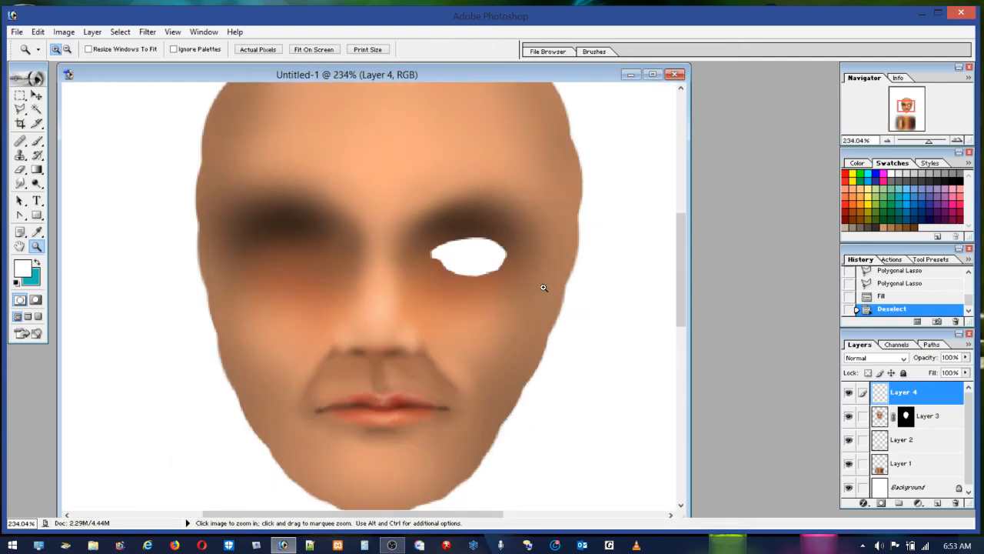
{"action": "left_click", "coordinate": [36, 95]}
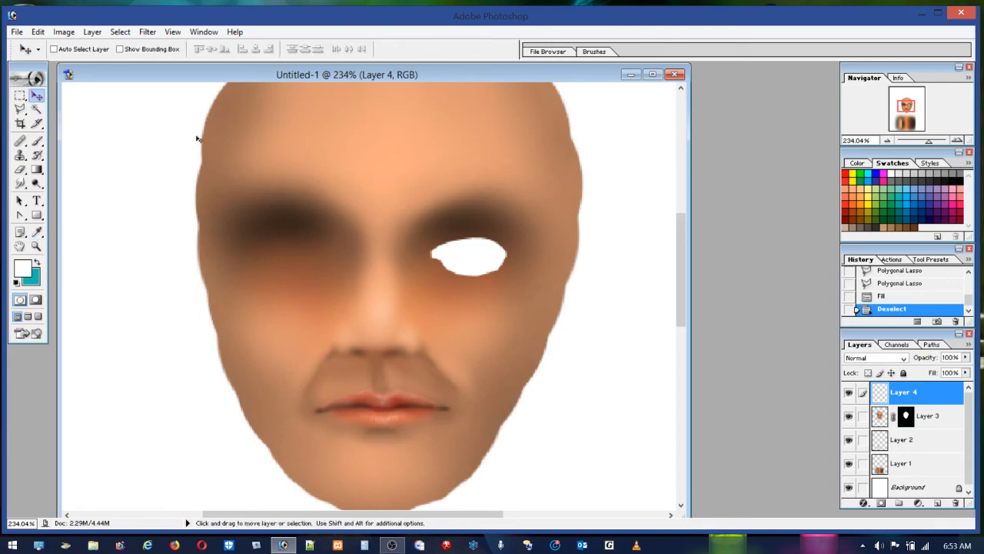
{"action": "mouse_move", "coordinate": [487, 266]}
{"action": "left_mouse_down"}
{"action": "mouse_move", "coordinate": [466, 254]}
{"action": "mouse_move", "coordinate": [475, 253]}
{"action": "left_mouse_up"}
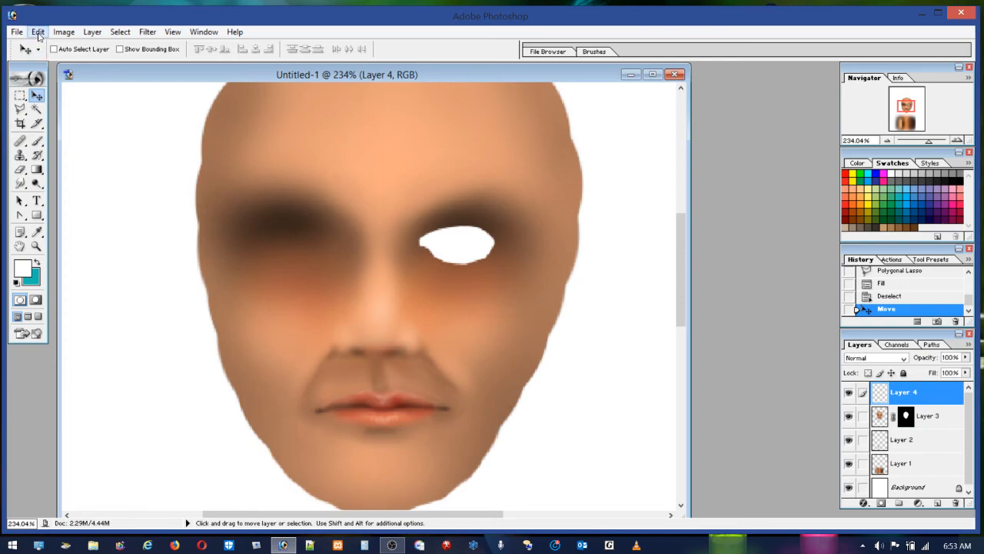
Step: Rotate the white eye shape about -5.3 degrees with Free Transform and nudge it slightly downward
{"action": "left_click", "coordinate": [39, 35]}
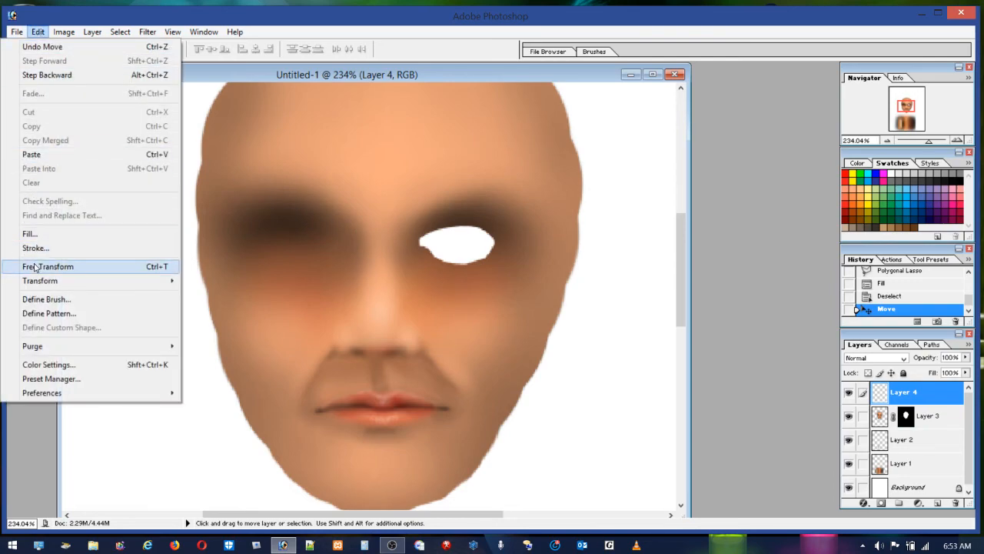
{"action": "left_click", "coordinate": [96, 267]}
{"action": "left_click_drag", "start_coordinate": [525, 279], "coordinate": [528, 272]}
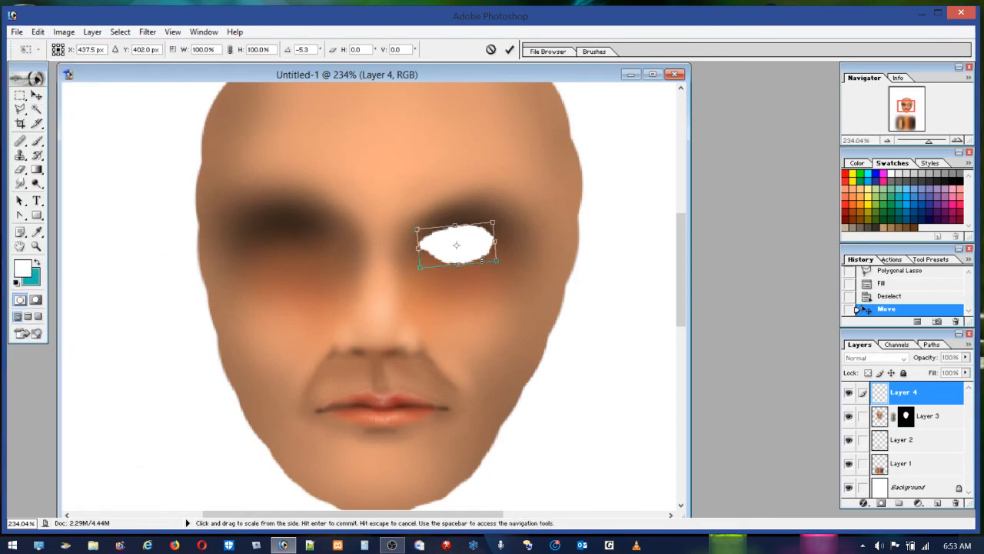
{"action": "key", "text": "Return"}
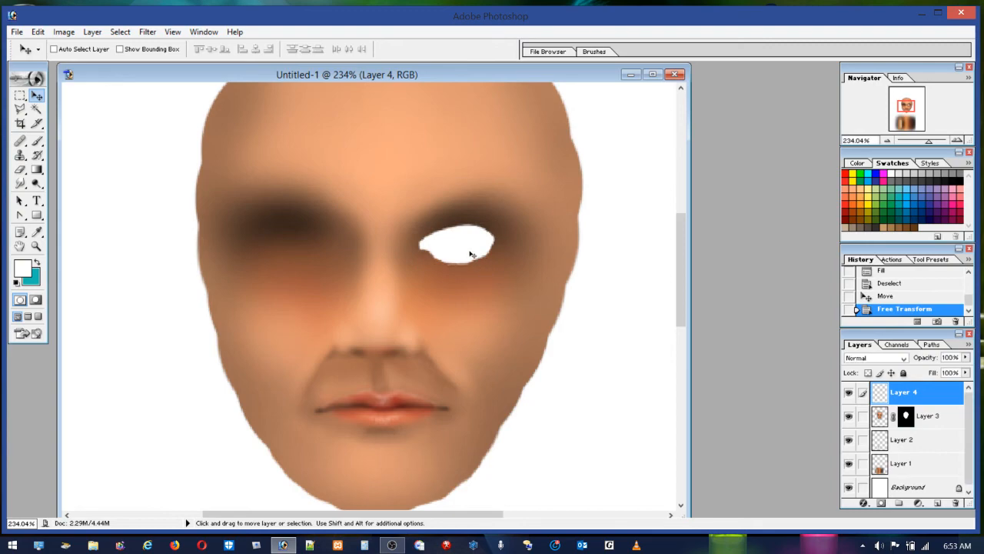
{"action": "left_click_drag", "start_coordinate": [470, 254], "coordinate": [471, 257]}
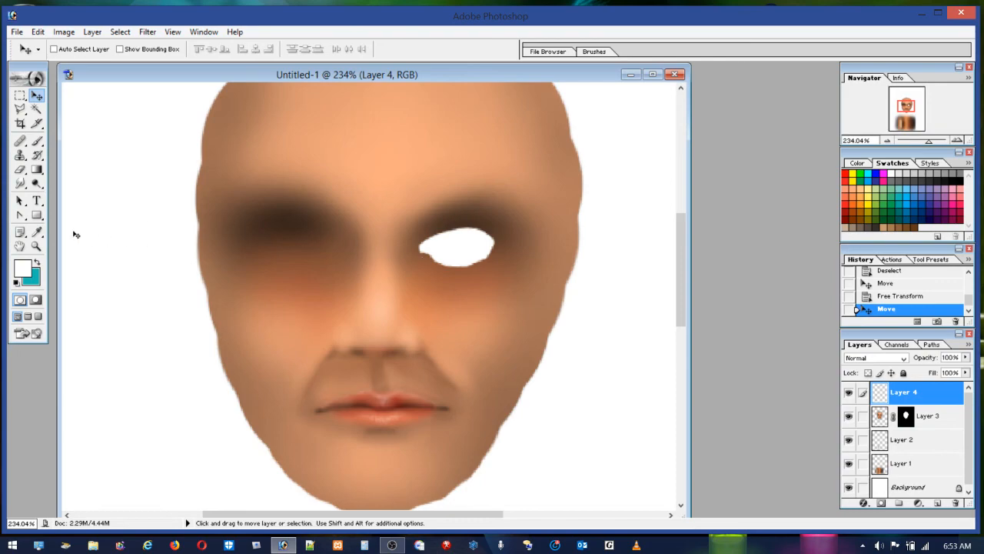
Step: Select a wedge overlapping the lower inner edge of the white eye shape with the Polygonal Lasso
{"action": "left_click", "coordinate": [36, 246]}
{"action": "left_click_drag", "start_coordinate": [393, 202], "coordinate": [551, 295]}
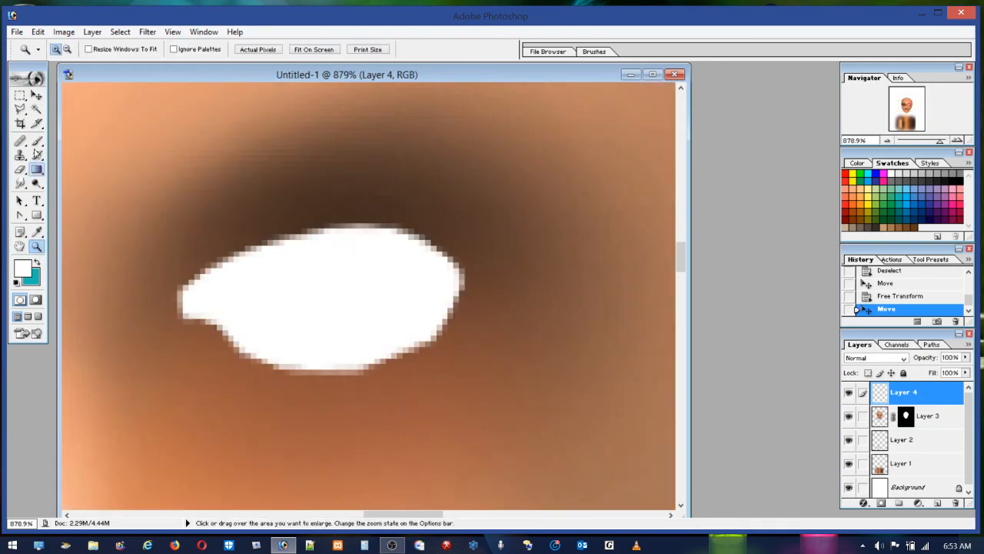
{"action": "left_click", "coordinate": [20, 109]}
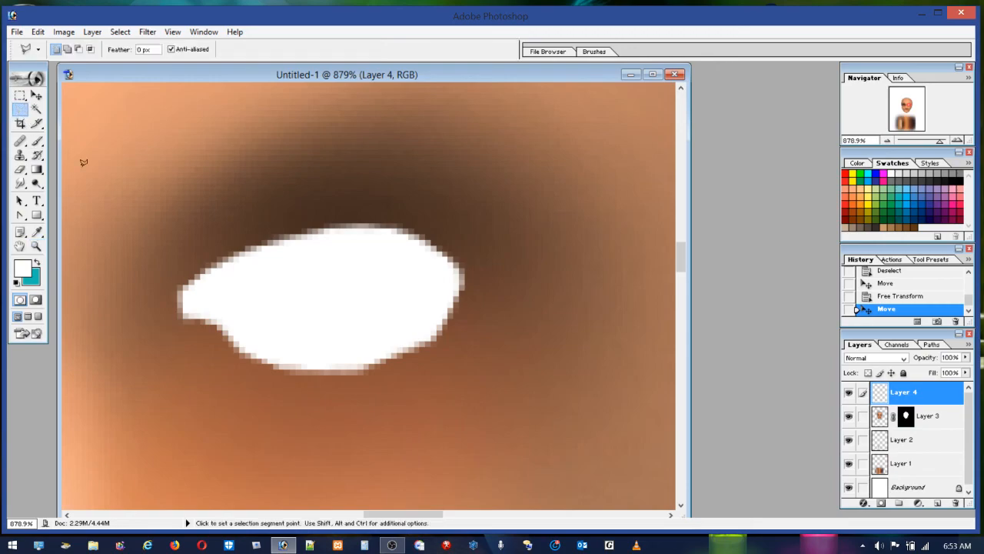
{"action": "left_click", "coordinate": [219, 325]}
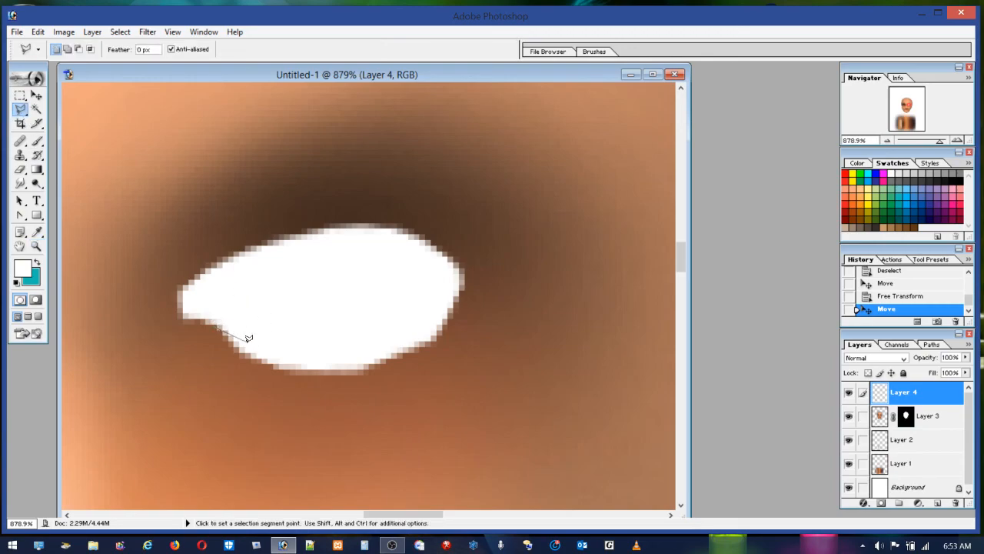
{"action": "left_click", "coordinate": [282, 358]}
{"action": "left_click", "coordinate": [320, 368]}
{"action": "left_click", "coordinate": [328, 372]}
{"action": "left_click", "coordinate": [341, 382]}
{"action": "double_click", "coordinate": [180, 389]}
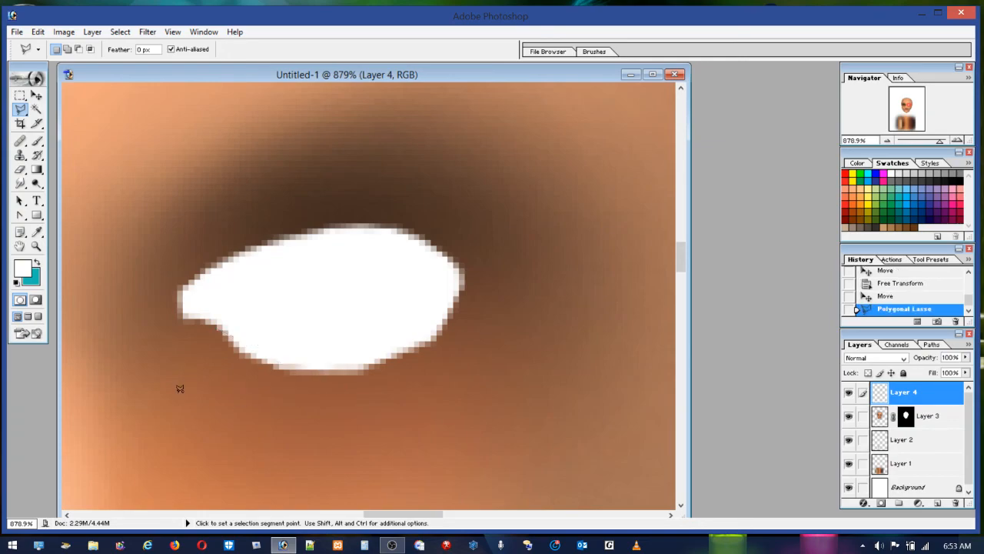
Step: Undo the stray lasso to restore the wedge selection, clear its contents from the eye shape on Layer 4 and deselect
{"action": "left_click", "coordinate": [180, 389]}
{"action": "double_click", "coordinate": [193, 346]}
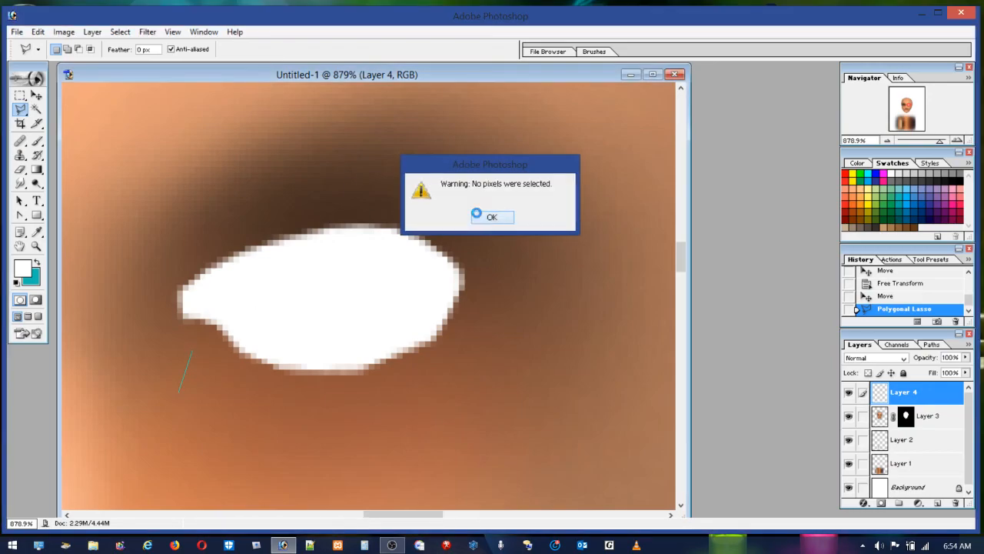
{"action": "left_click", "coordinate": [493, 217]}
{"action": "left_click", "coordinate": [38, 32]}
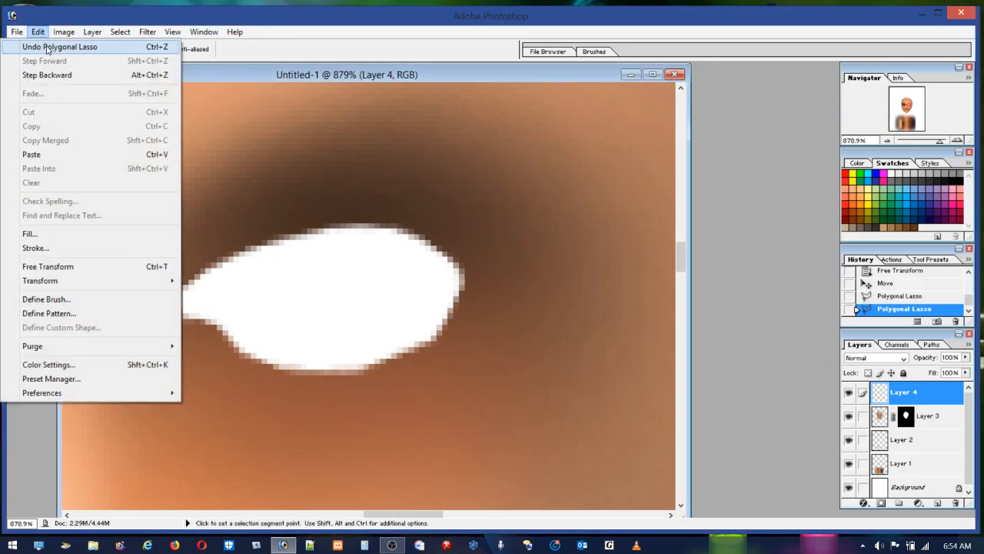
{"action": "left_click", "coordinate": [48, 47]}
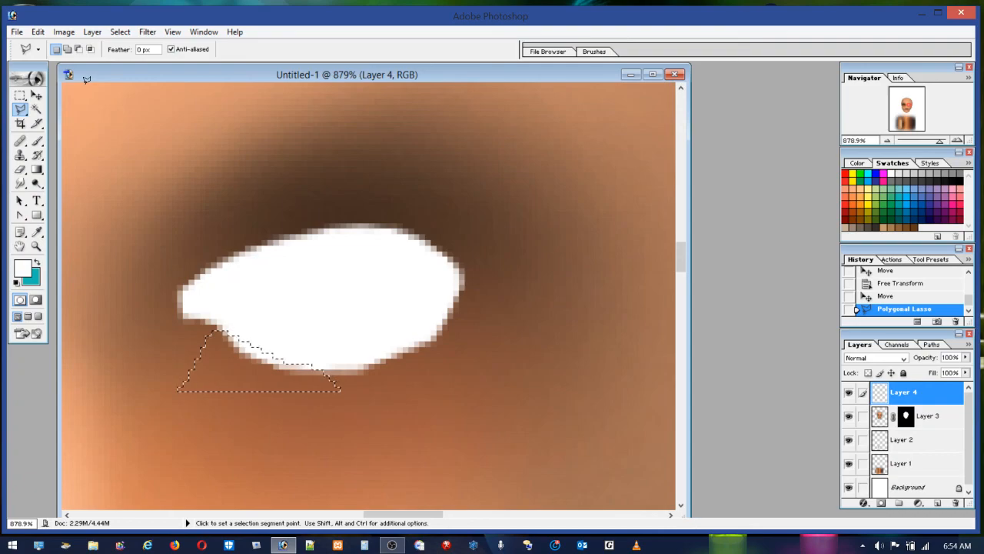
{"action": "key", "text": "Delete"}
{"action": "key", "text": "ctrl+d"}
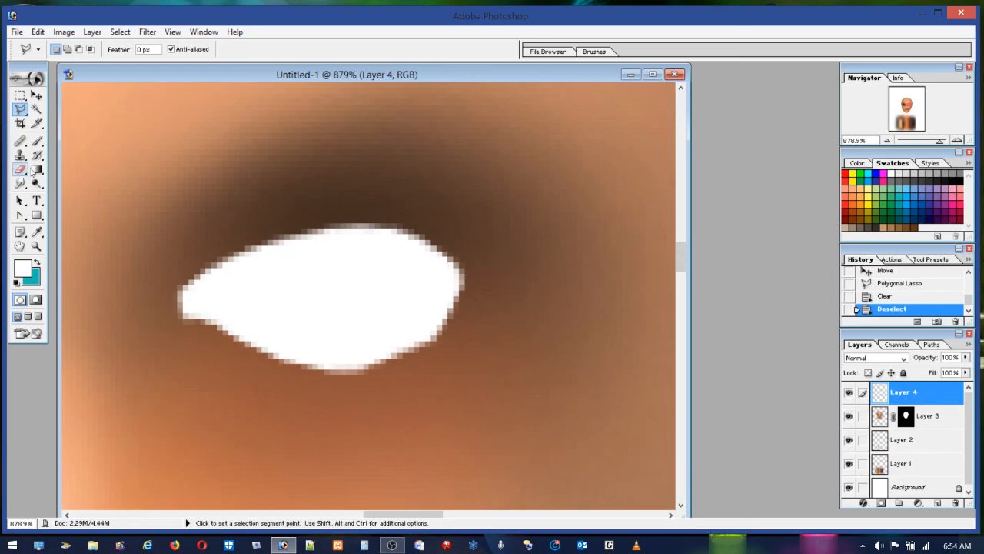
Step: Load Layer 4's eye shape as a selection and lightly tint its edges with sampled light skin tone, using the 12 px brush at 3% flow
{"action": "left_click", "coordinate": [36, 232]}
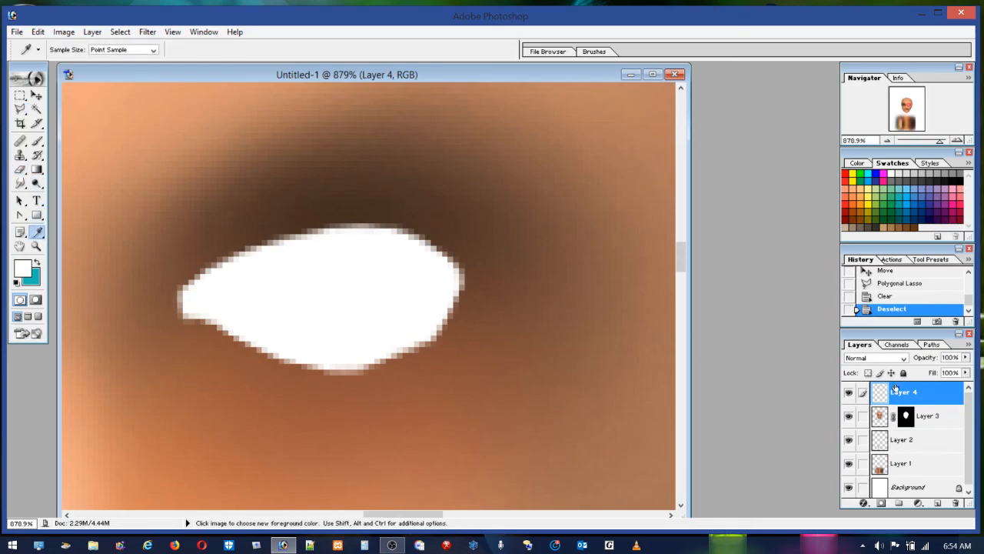
{"action": "left_click", "coordinate": [919, 398], "text": "ctrl"}
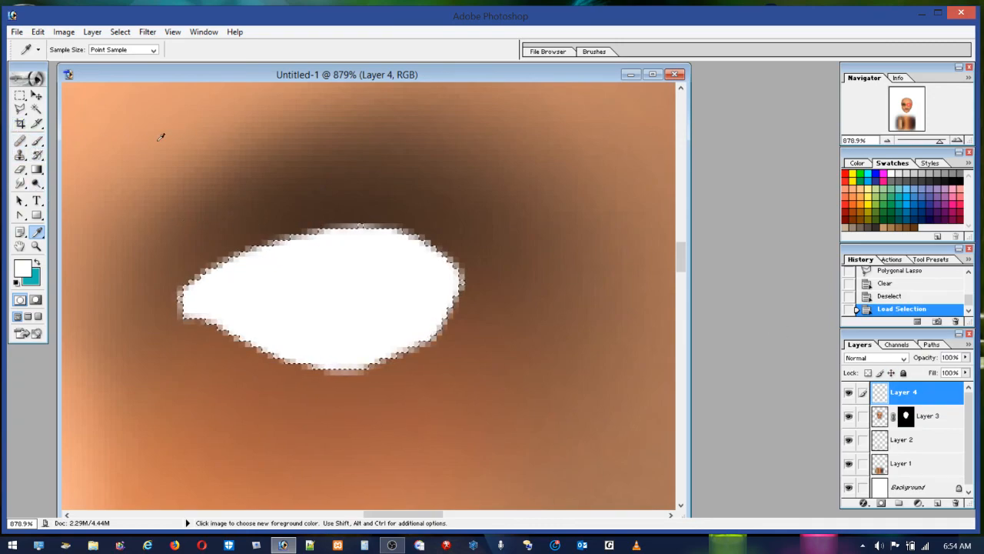
{"action": "left_click", "coordinate": [119, 98]}
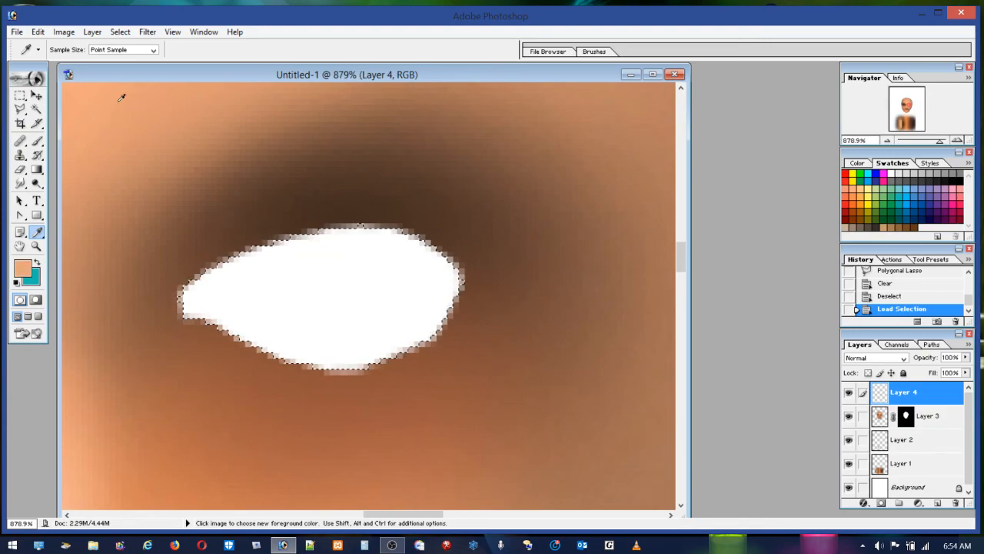
{"action": "left_click", "coordinate": [37, 141]}
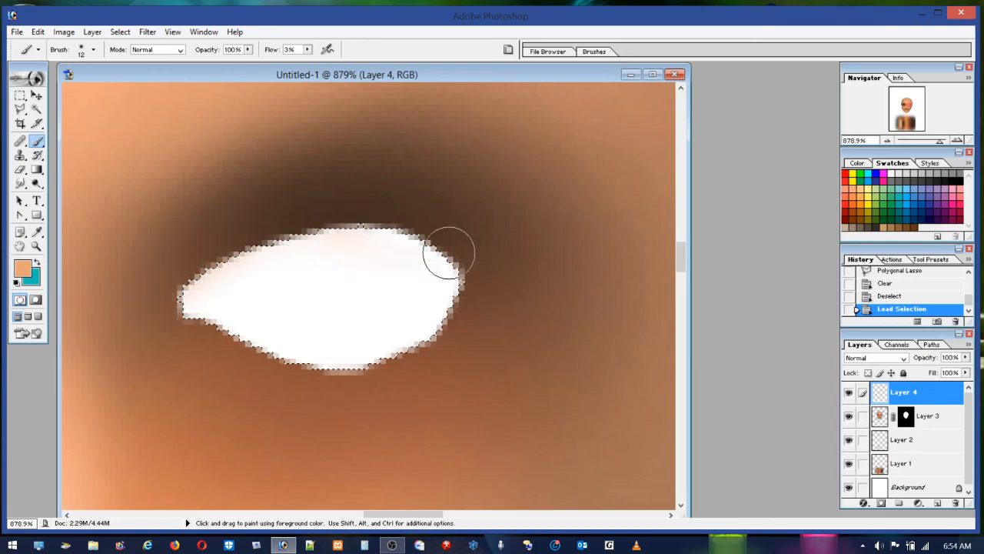
{"action": "mouse_move", "coordinate": [404, 364]}
{"action": "left_mouse_down"}
{"action": "mouse_move", "coordinate": [492, 264]}
{"action": "mouse_move", "coordinate": [445, 246]}
{"action": "left_mouse_up"}
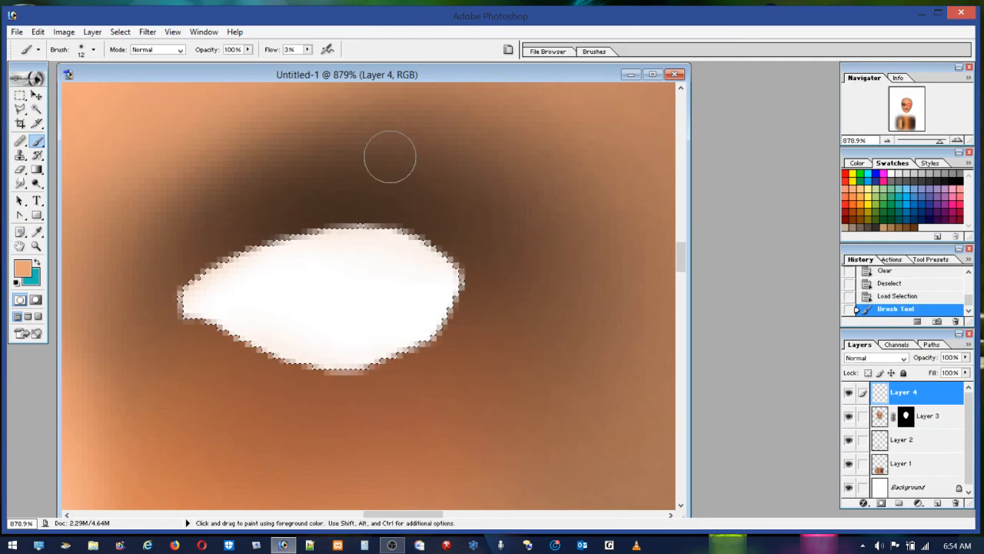
Step: Raise the brush flow to 29% and paint the skin tone into the eye's inner corner and along its upper edge
{"action": "left_click_drag", "start_coordinate": [306, 50], "coordinate": [324, 66]}
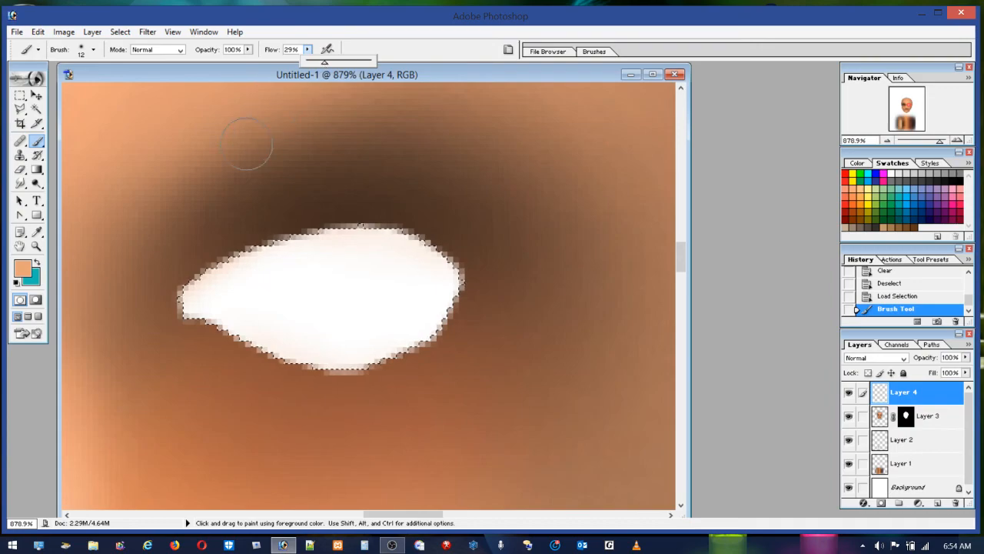
{"action": "left_click", "coordinate": [160, 306]}
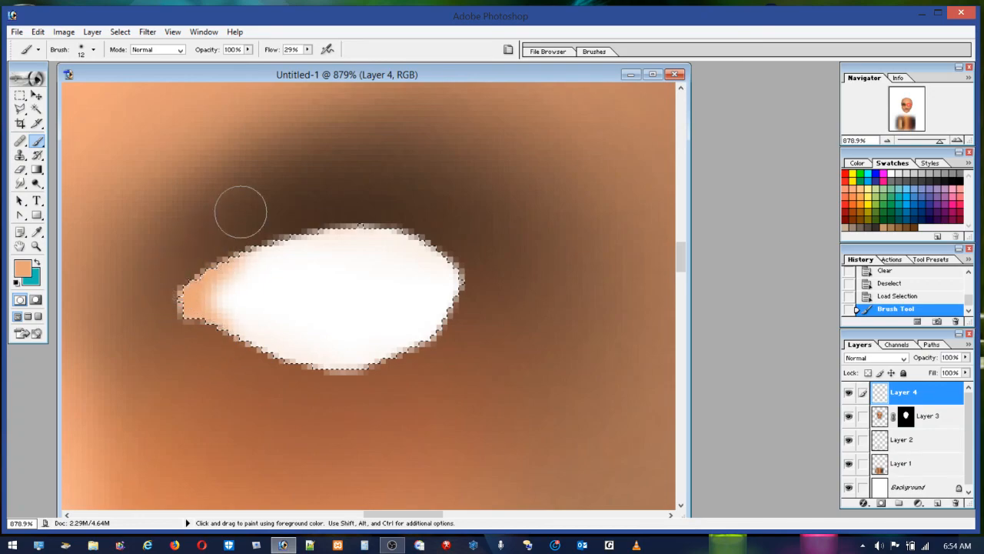
{"action": "mouse_move", "coordinate": [431, 206]}
{"action": "left_mouse_down"}
{"action": "mouse_move", "coordinate": [332, 204]}
{"action": "mouse_move", "coordinate": [274, 215]}
{"action": "mouse_move", "coordinate": [425, 208]}
{"action": "mouse_move", "coordinate": [462, 220]}
{"action": "left_mouse_up"}
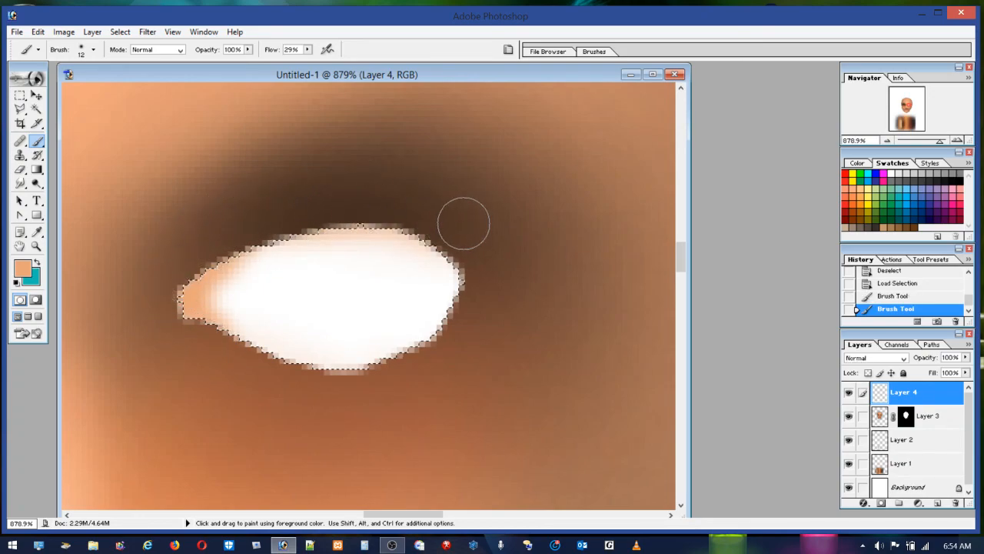
Step: Set a soft brush to 37 px and shade the eye's upper and lower edges with the skin tone
{"action": "left_click", "coordinate": [86, 54]}
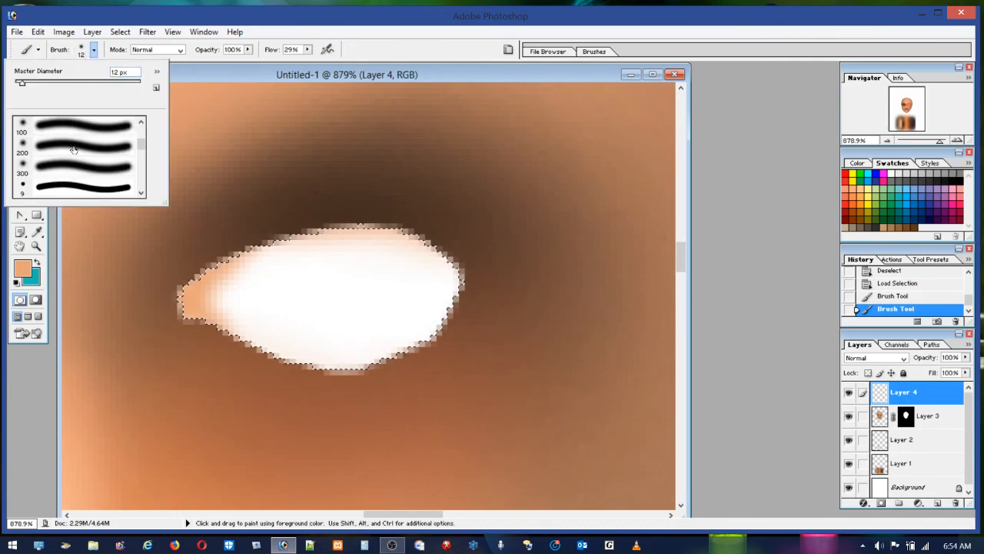
{"action": "left_click", "coordinate": [72, 171]}
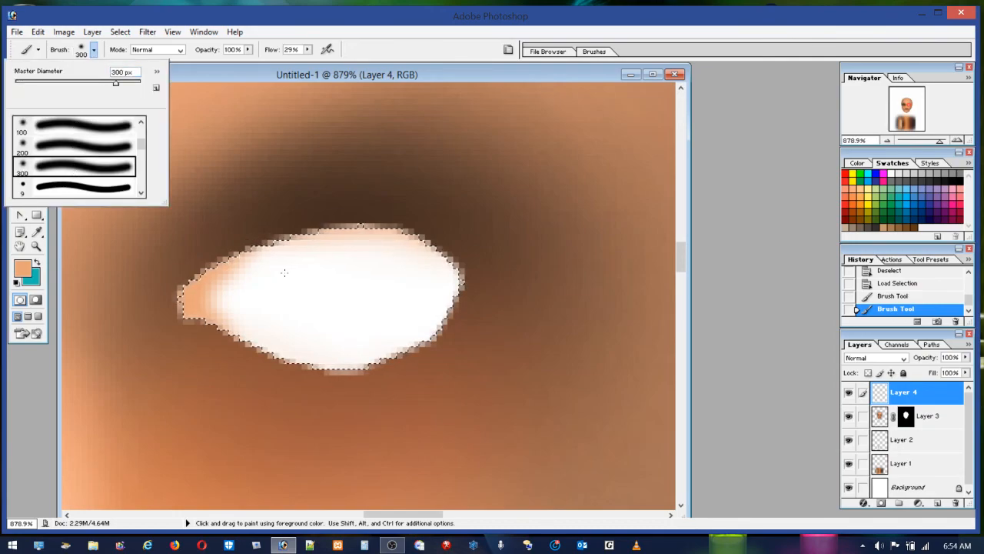
{"action": "left_click_drag", "start_coordinate": [80, 85], "coordinate": [68, 84]}
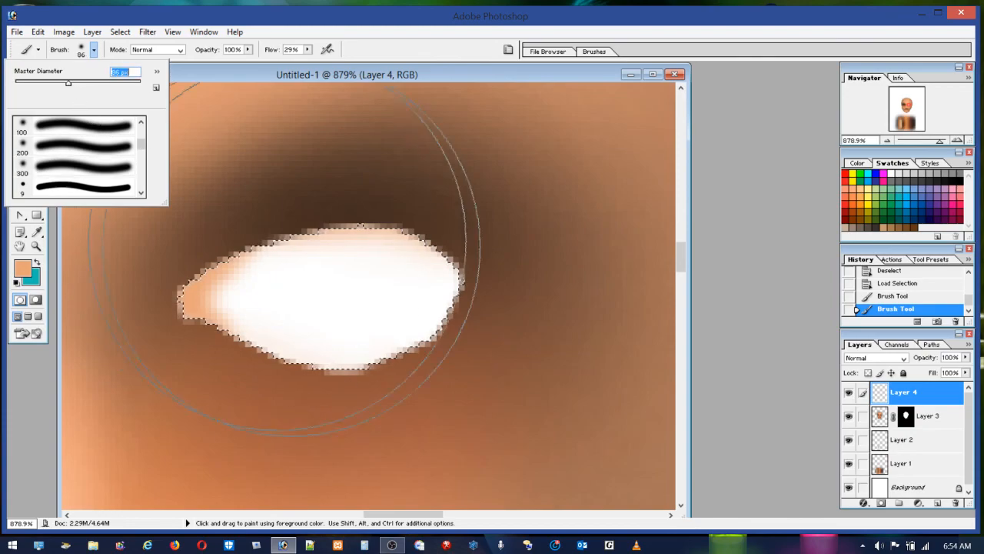
{"action": "left_click", "coordinate": [40, 83]}
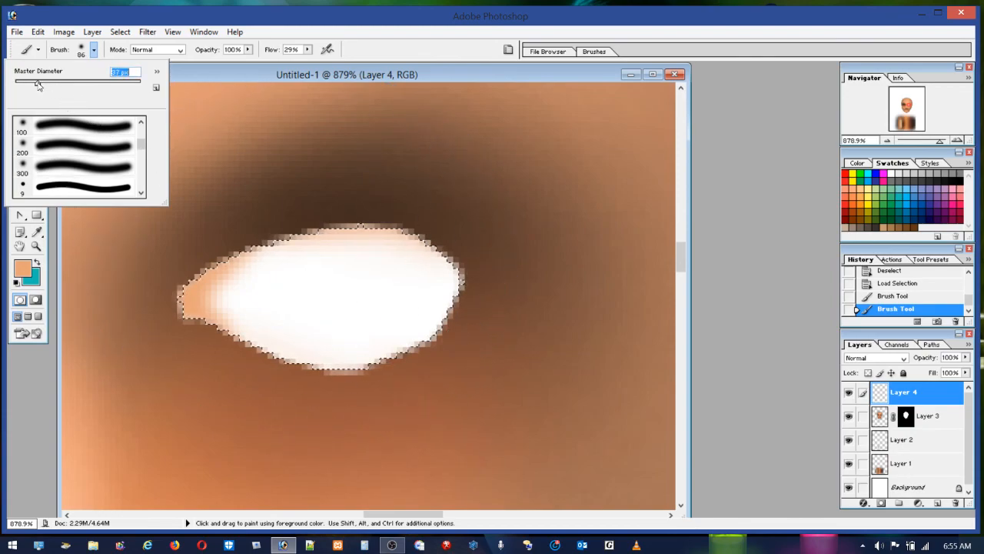
{"action": "mouse_move", "coordinate": [209, 238]}
{"action": "left_mouse_down"}
{"action": "mouse_move", "coordinate": [339, 197]}
{"action": "mouse_move", "coordinate": [433, 196]}
{"action": "mouse_move", "coordinate": [509, 247]}
{"action": "mouse_move", "coordinate": [463, 179]}
{"action": "mouse_move", "coordinate": [336, 154]}
{"action": "mouse_move", "coordinate": [209, 179]}
{"action": "mouse_move", "coordinate": [161, 223]}
{"action": "left_mouse_up"}
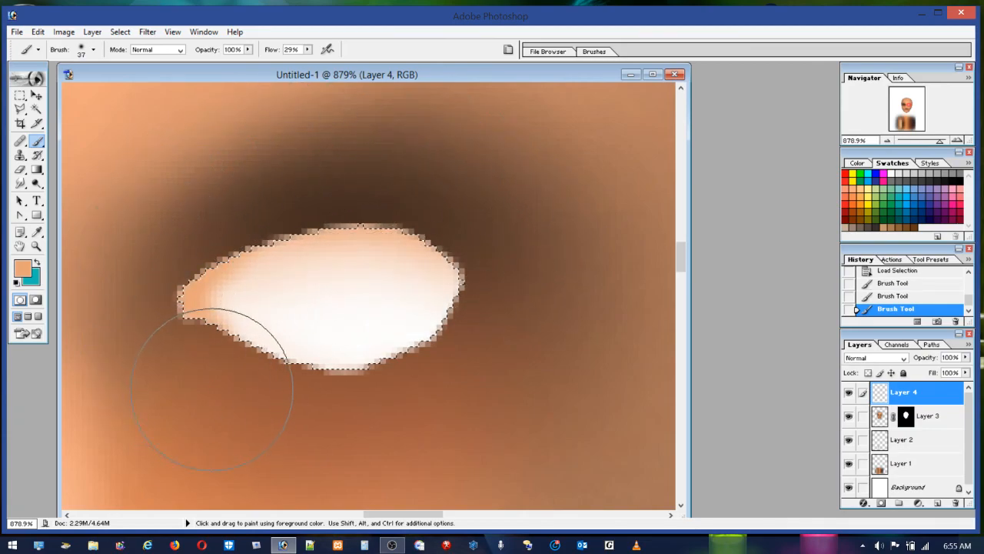
{"action": "mouse_move", "coordinate": [425, 398]}
{"action": "left_mouse_down"}
{"action": "mouse_move", "coordinate": [540, 304]}
{"action": "mouse_move", "coordinate": [426, 392]}
{"action": "mouse_move", "coordinate": [225, 414]}
{"action": "mouse_move", "coordinate": [265, 431]}
{"action": "mouse_move", "coordinate": [184, 399]}
{"action": "mouse_move", "coordinate": [366, 414]}
{"action": "mouse_move", "coordinate": [480, 356]}
{"action": "mouse_move", "coordinate": [234, 415]}
{"action": "mouse_move", "coordinate": [362, 430]}
{"action": "left_mouse_up"}
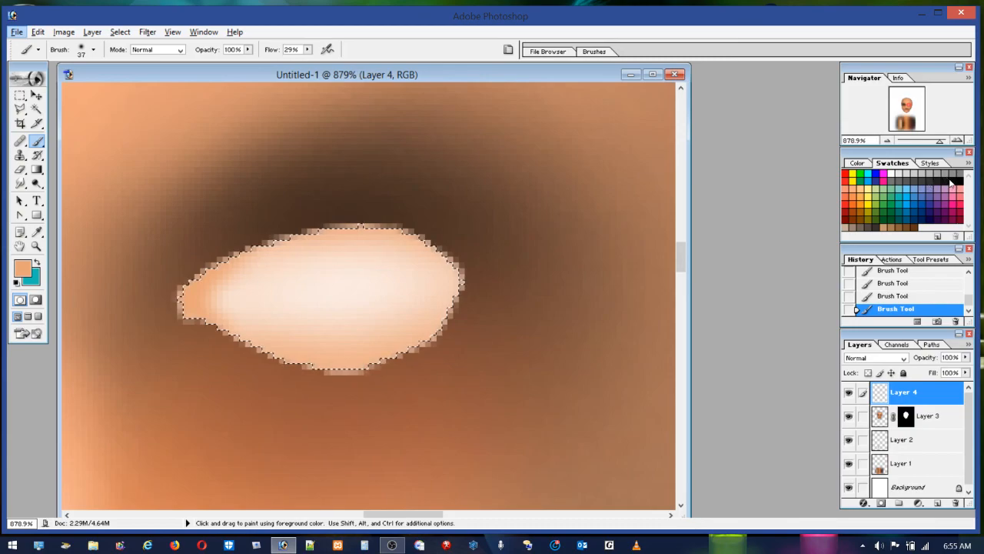
Step: Darken the edges and inner corner of the eye shape with black, and warm them with brown sampled from below the eye
{"action": "left_click", "coordinate": [957, 183]}
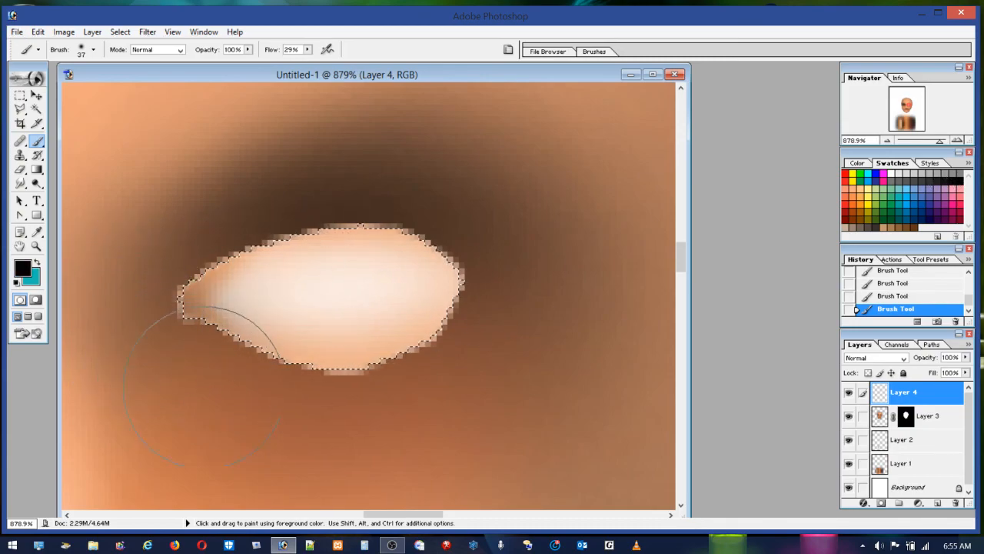
{"action": "mouse_move", "coordinate": [499, 171]}
{"action": "left_mouse_down"}
{"action": "mouse_move", "coordinate": [242, 165]}
{"action": "mouse_move", "coordinate": [126, 230]}
{"action": "left_mouse_up"}
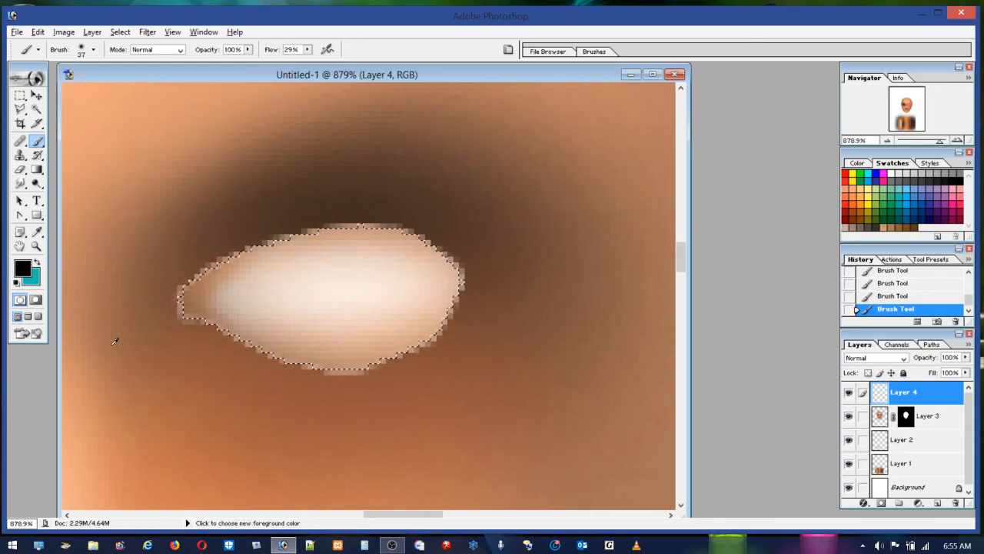
{"action": "left_click", "coordinate": [235, 406], "text": "alt"}
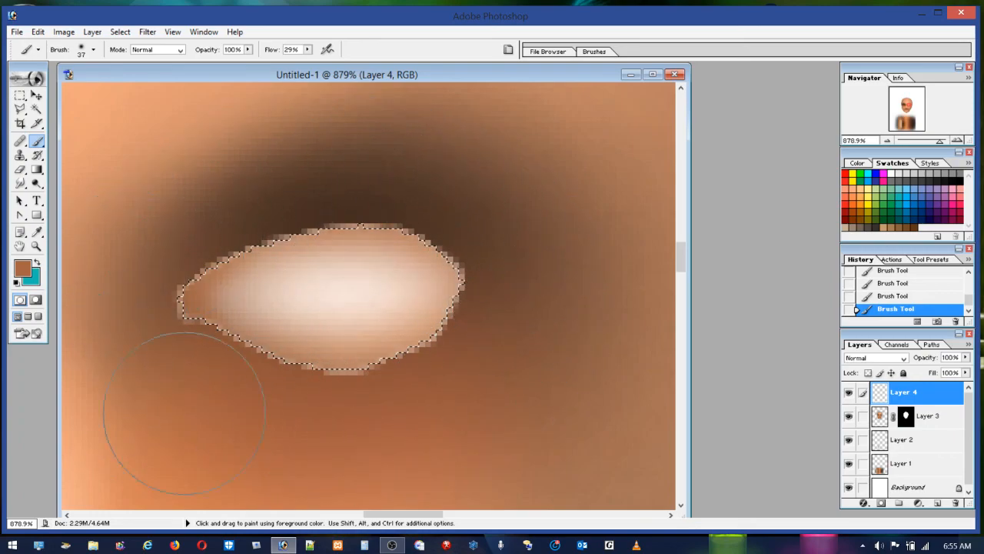
Step: Lighten the inner half of the eyeball with white using the 37 px soft brush at 11% flow
{"action": "left_click", "coordinate": [890, 173]}
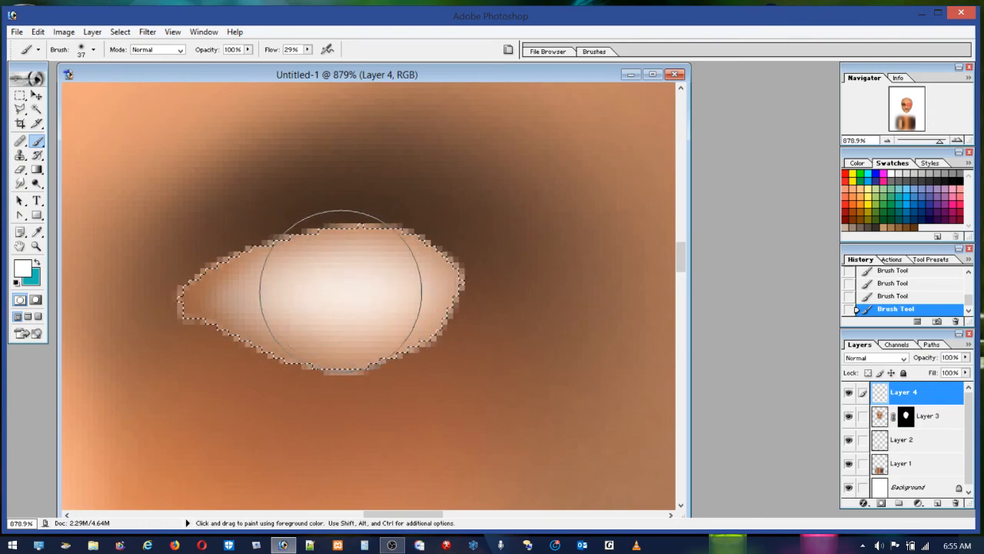
{"action": "left_click_drag", "start_coordinate": [306, 49], "coordinate": [296, 62]}
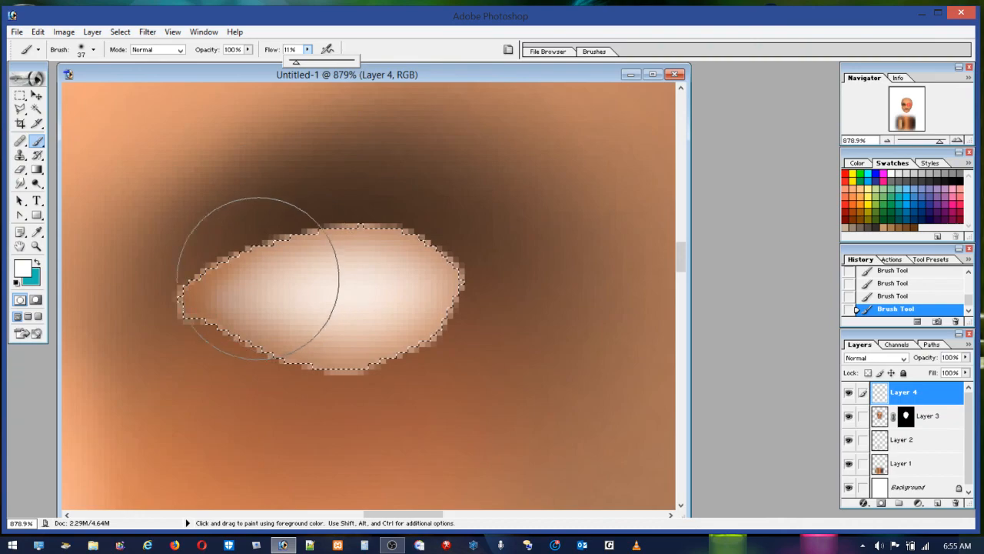
{"action": "left_click", "coordinate": [220, 277]}
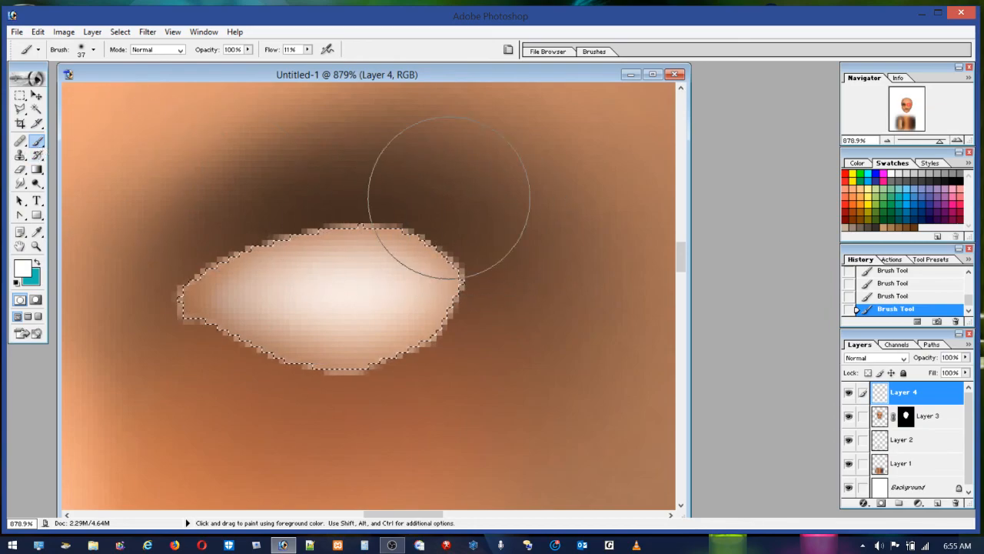
Step: Enlarge the soft brush to 53 px and lightly shade the upper part of the eyeball with black
{"action": "left_click", "coordinate": [82, 50]}
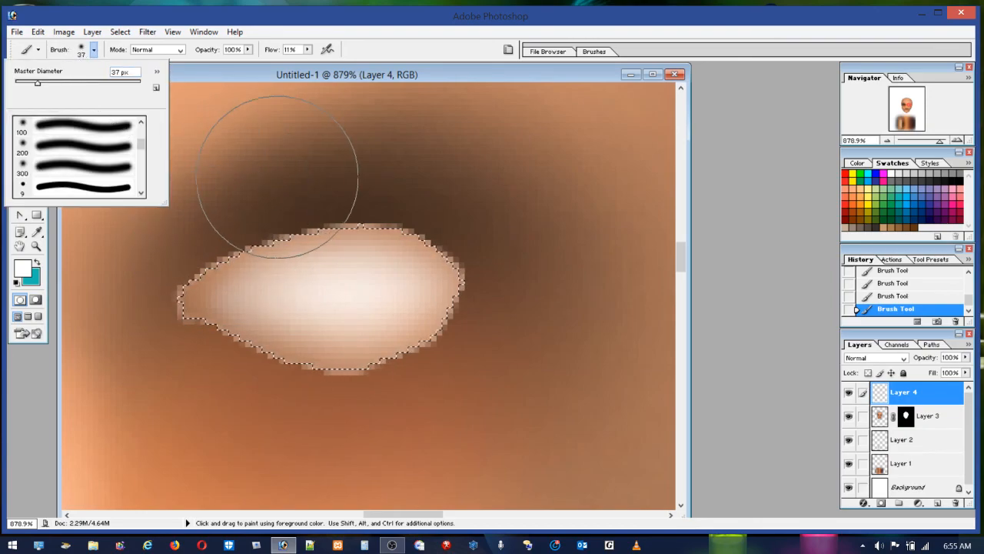
{"action": "left_click", "coordinate": [47, 85]}
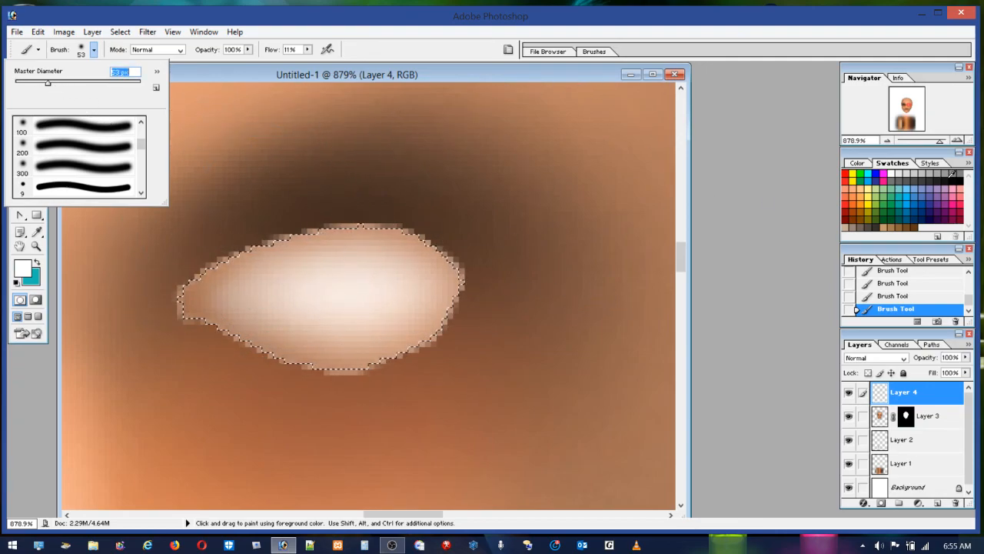
{"action": "left_click", "coordinate": [961, 179]}
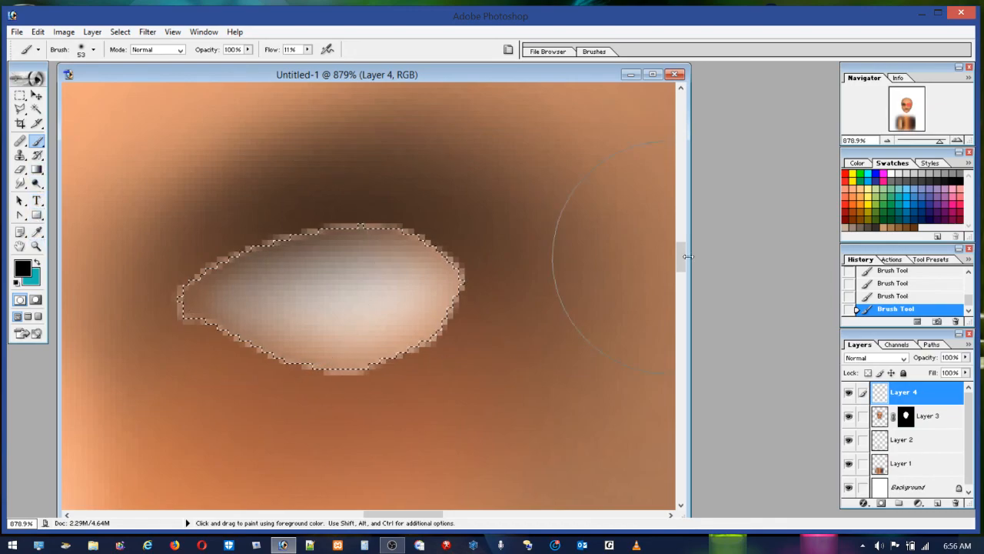
Step: Paint a round black iris in the middle of the eye with a hard 22 px brush
{"action": "left_click", "coordinate": [93, 49]}
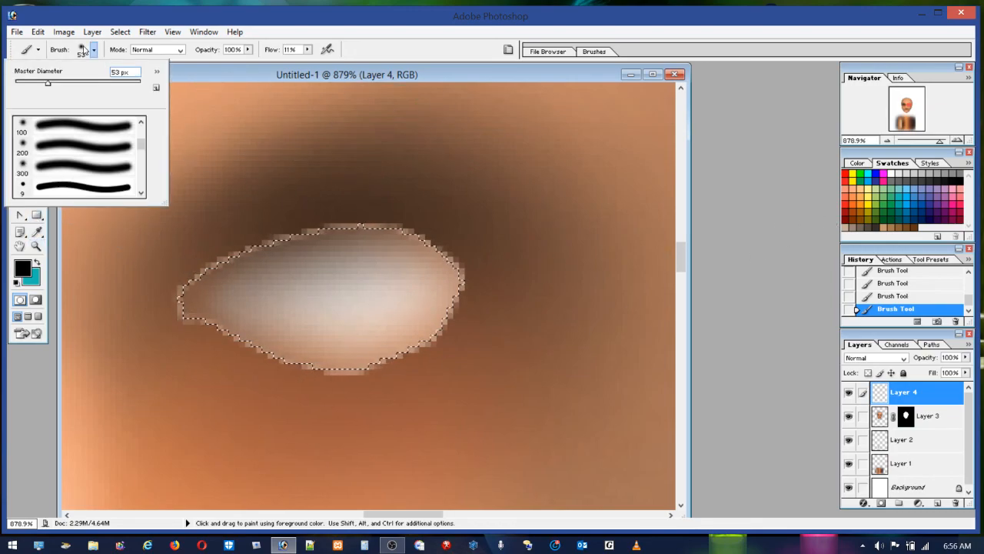
{"action": "left_click", "coordinate": [67, 187]}
{"action": "left_click_drag", "start_coordinate": [38, 83], "coordinate": [29, 83]}
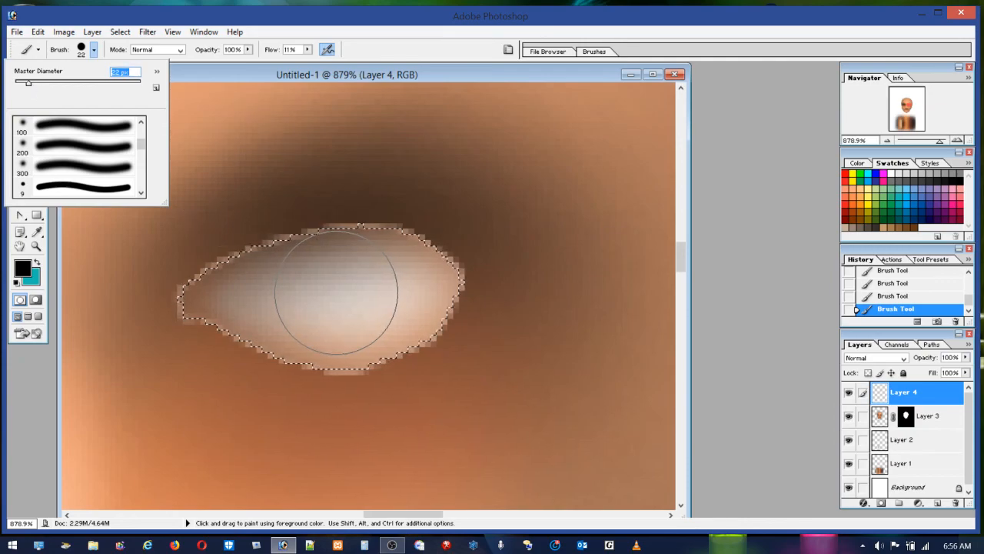
{"action": "left_click", "coordinate": [336, 293]}
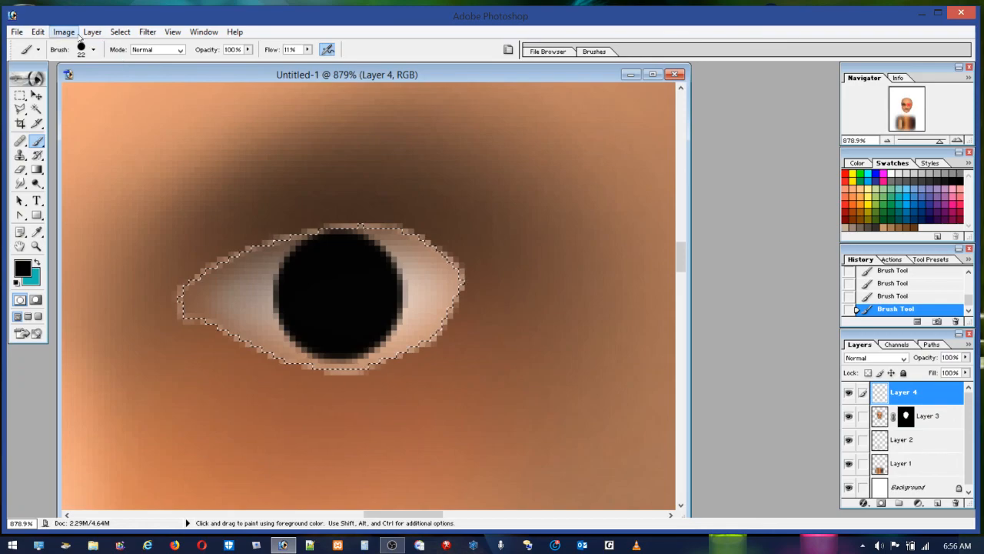
Step: Undo the last two brush strokes on the black iris
{"action": "left_click", "coordinate": [42, 34]}
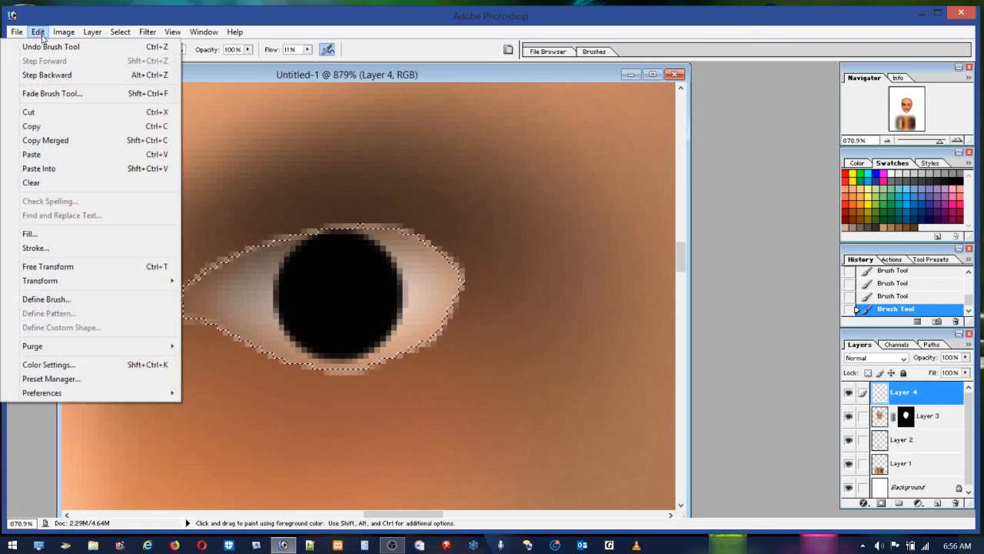
{"action": "left_click", "coordinate": [58, 76]}
{"action": "left_click", "coordinate": [37, 32]}
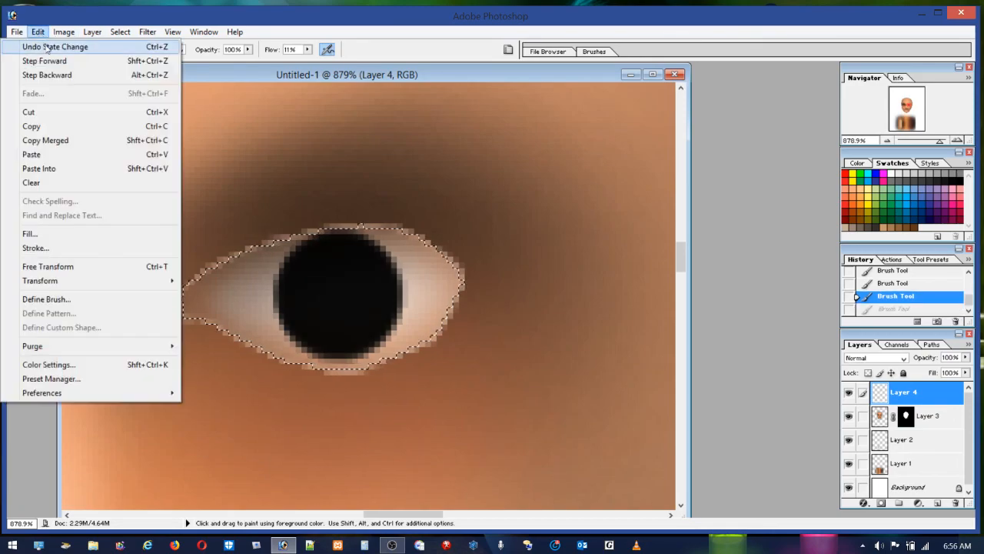
{"action": "left_click", "coordinate": [51, 76]}
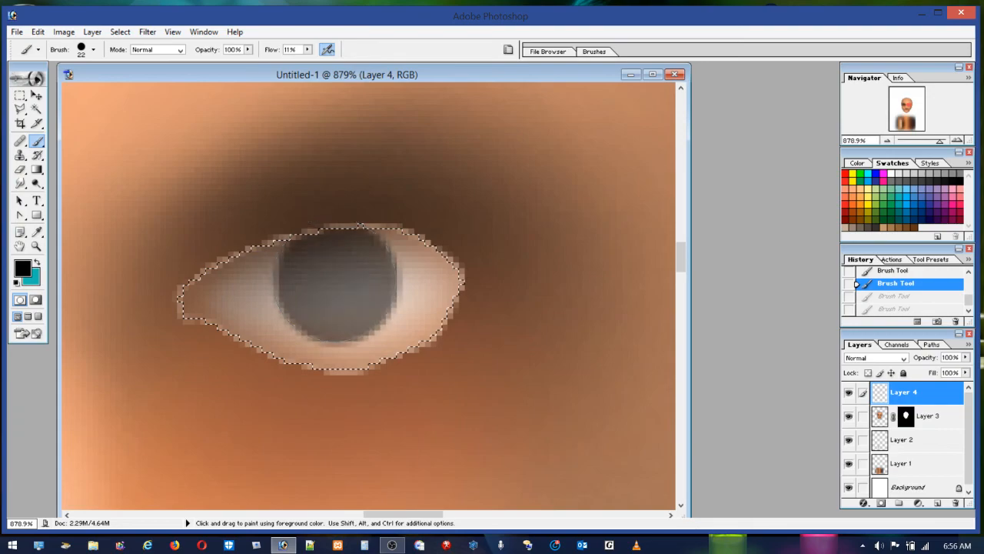
Step: Repaint the black iris slightly higher, tucked under the upper lid, and tint it with blue
{"action": "left_click", "coordinate": [334, 280]}
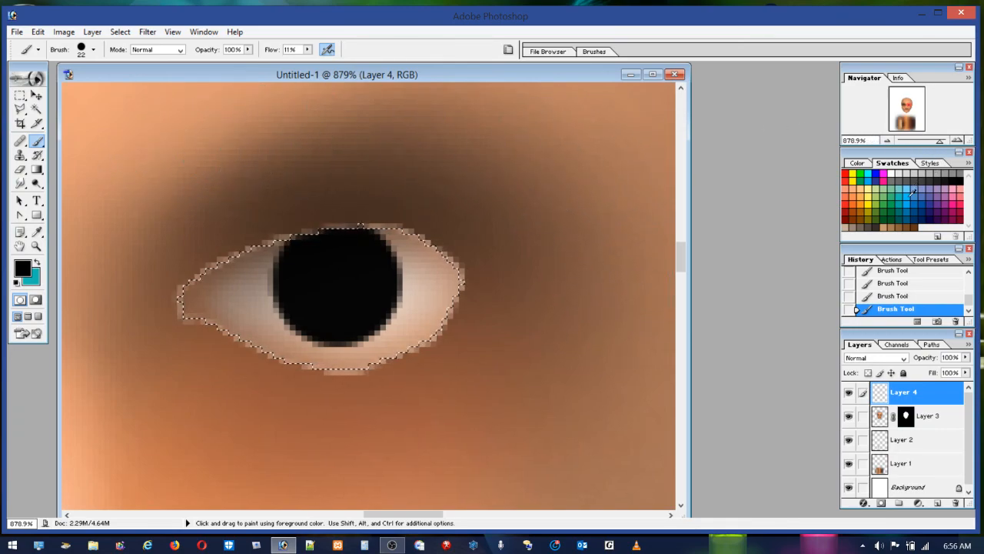
{"action": "left_click", "coordinate": [915, 203]}
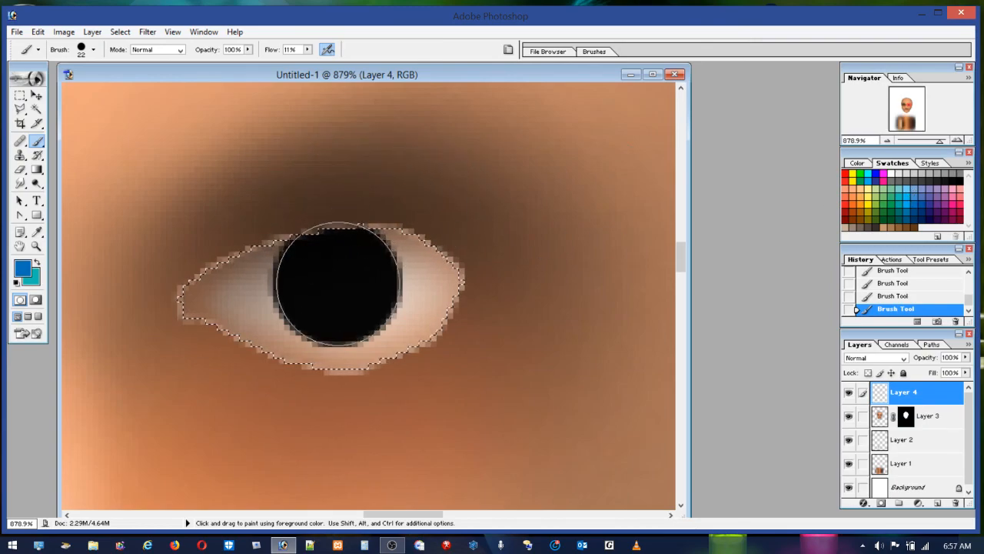
{"action": "left_click_drag", "start_coordinate": [338, 285], "coordinate": [307, 282]}
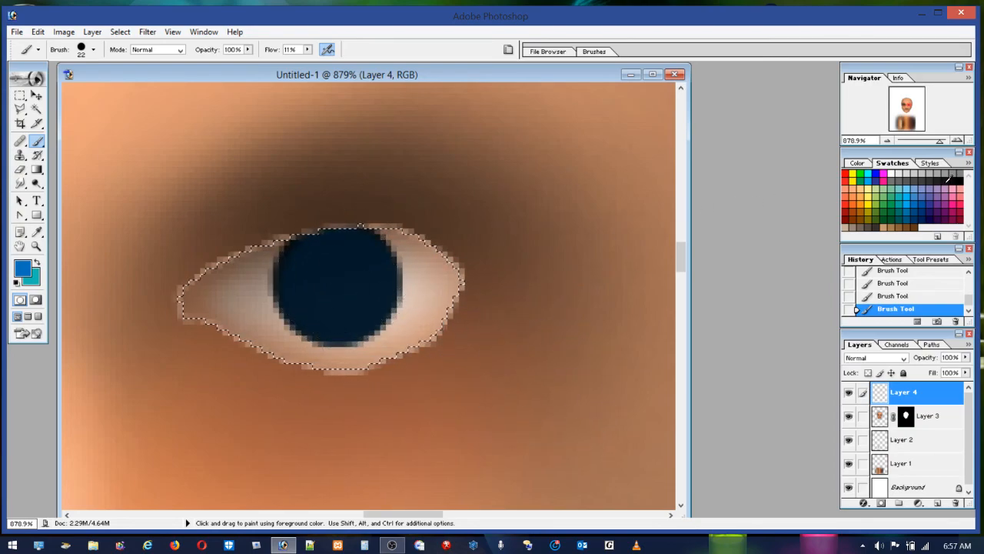
Step: Paint a black pupil in the centre of the blue iris with a hard 9 px brush
{"action": "left_click", "coordinate": [959, 176]}
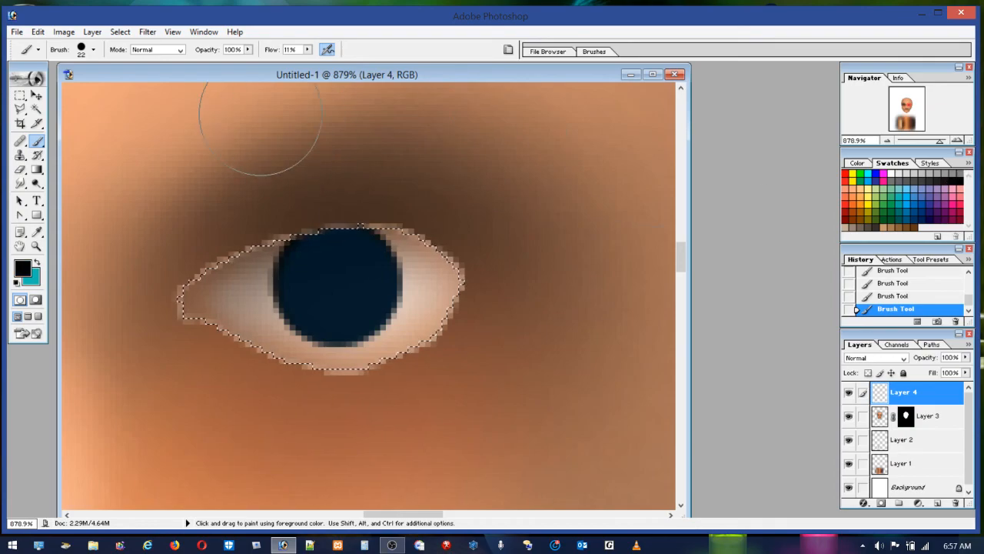
{"action": "left_click", "coordinate": [83, 53]}
{"action": "left_click_drag", "start_coordinate": [28, 82], "coordinate": [20, 82]}
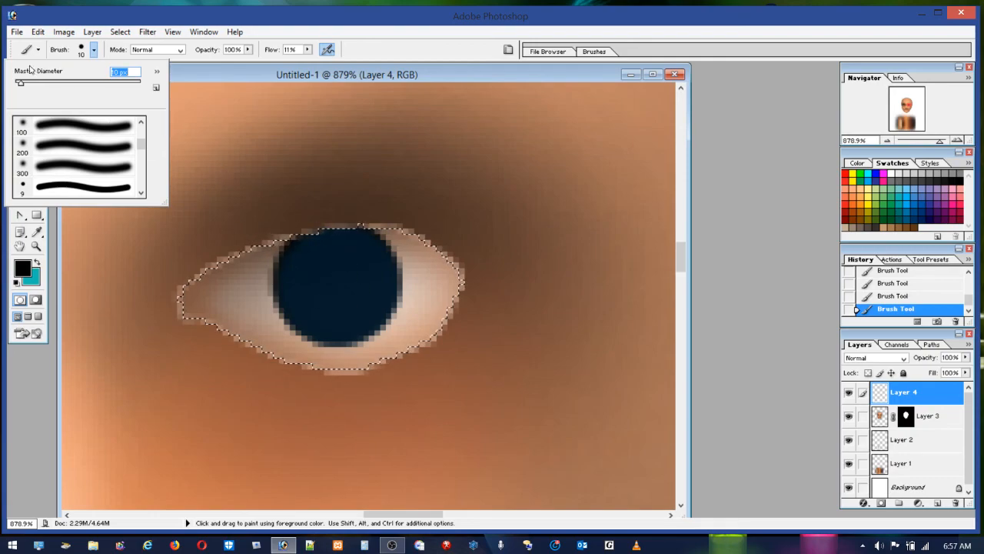
{"action": "left_click_drag", "start_coordinate": [20, 86], "coordinate": [20, 86]}
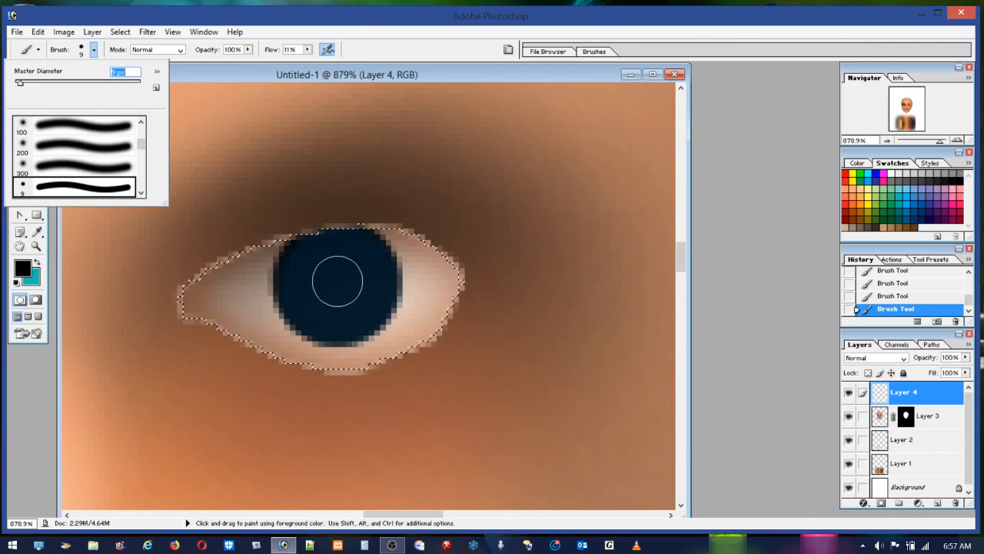
{"action": "key", "text": "Return"}
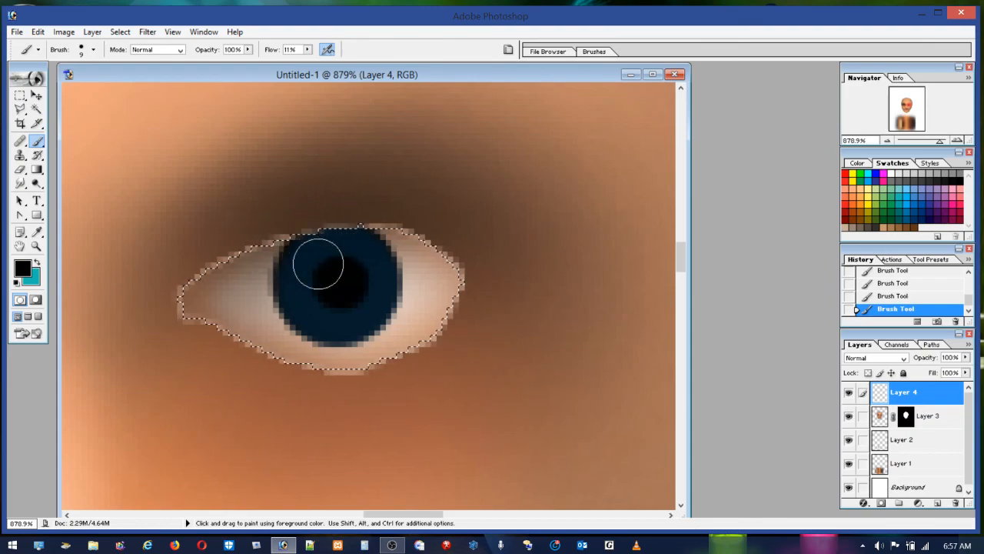
Step: Shade the top of the iris and the eye's inner corner with black using a soft 7 px brush, and undo the last stroke
{"action": "left_click", "coordinate": [93, 49]}
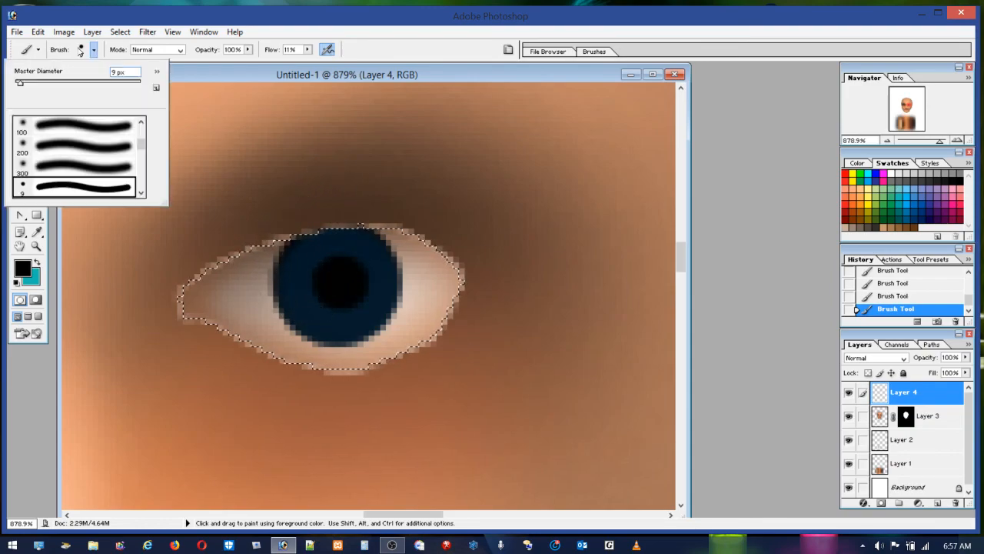
{"action": "left_click", "coordinate": [63, 150]}
{"action": "left_click", "coordinate": [30, 83]}
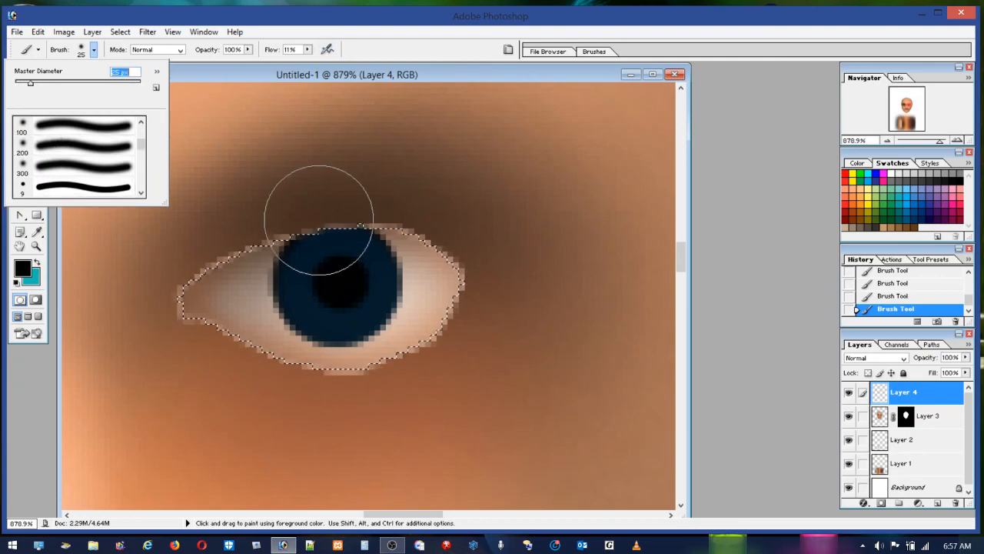
{"action": "left_click_drag", "start_coordinate": [29, 87], "coordinate": [21, 83]}
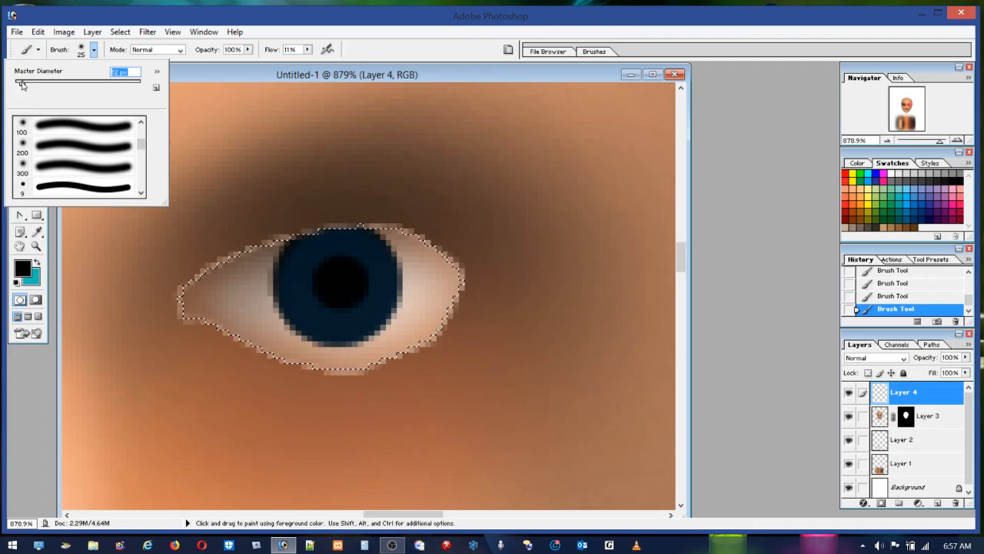
{"action": "left_click_drag", "start_coordinate": [23, 84], "coordinate": [20, 86]}
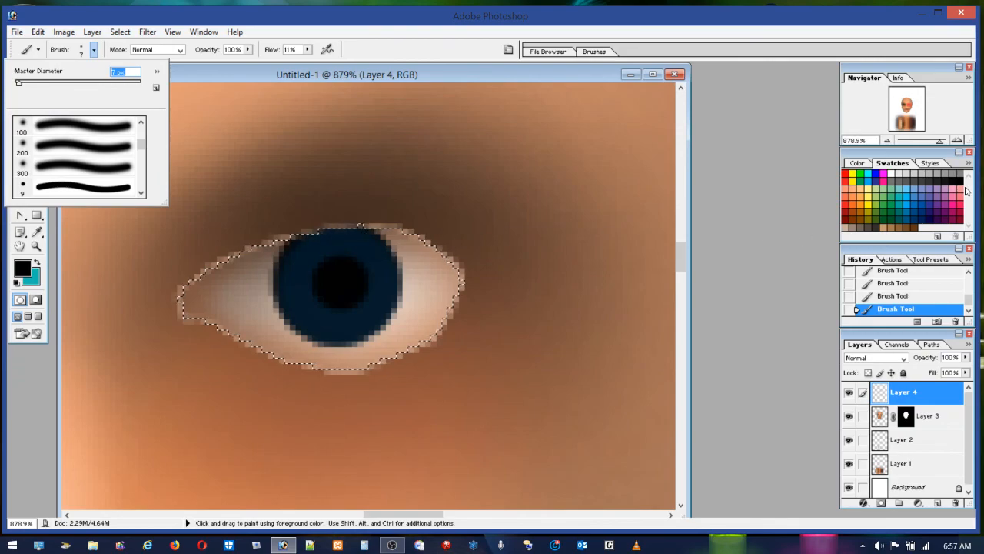
{"action": "left_click", "coordinate": [960, 181]}
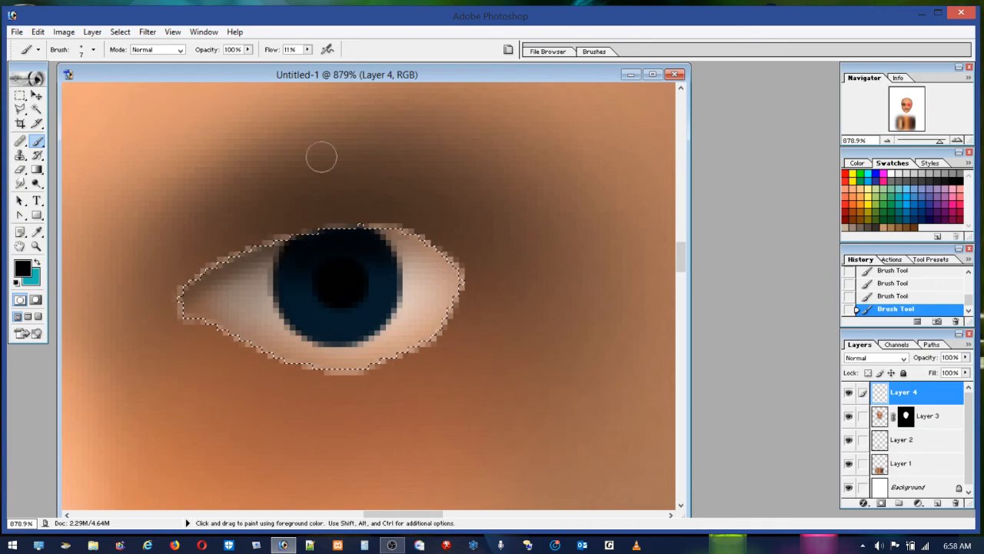
{"action": "left_click", "coordinate": [38, 32]}
{"action": "left_click", "coordinate": [50, 46]}
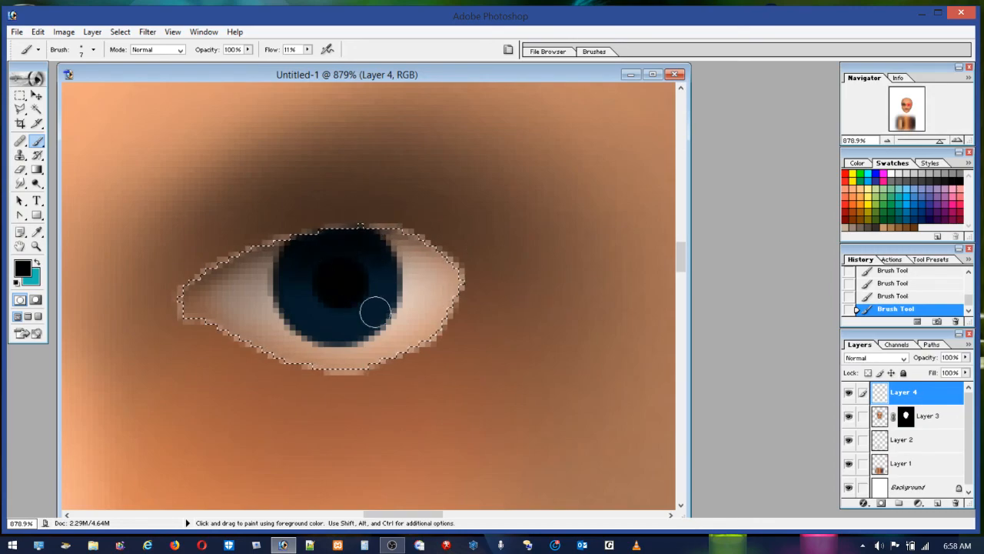
Step: Paint bright blue flecks across the lower half of the iris around the pupil with a 1 px brush
{"action": "left_click", "coordinate": [910, 199]}
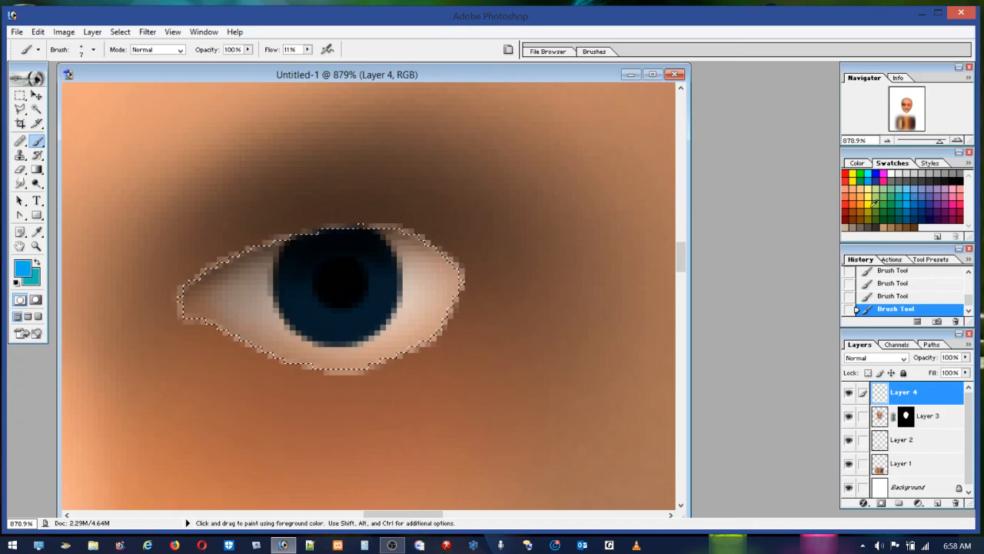
{"action": "left_click", "coordinate": [93, 49]}
{"action": "left_click_drag", "start_coordinate": [19, 87], "coordinate": [14, 86]}
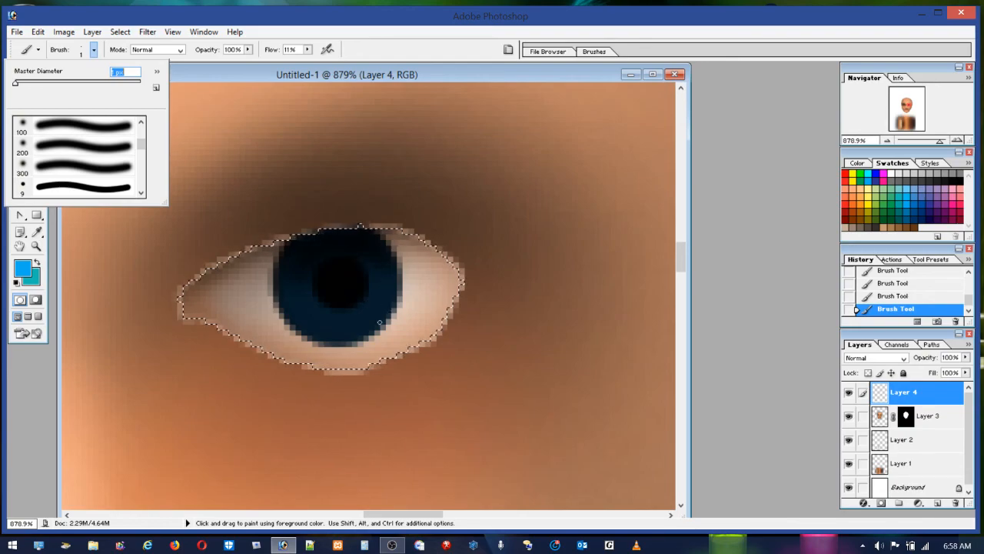
{"action": "left_click", "coordinate": [340, 316]}
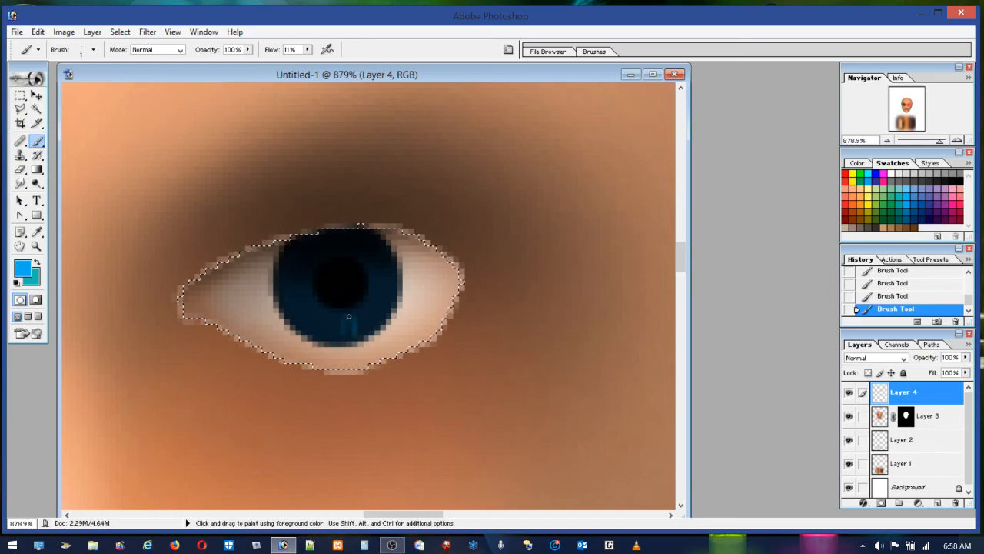
{"action": "mouse_move", "coordinate": [354, 329]}
{"action": "left_mouse_down"}
{"action": "mouse_move", "coordinate": [382, 316]}
{"action": "mouse_move", "coordinate": [361, 299]}
{"action": "mouse_move", "coordinate": [382, 307]}
{"action": "mouse_move", "coordinate": [368, 295]}
{"action": "mouse_move", "coordinate": [394, 300]}
{"action": "mouse_move", "coordinate": [370, 282]}
{"action": "mouse_move", "coordinate": [392, 290]}
{"action": "left_mouse_up"}
{"action": "mouse_move", "coordinate": [338, 313]}
{"action": "left_mouse_down"}
{"action": "mouse_move", "coordinate": [332, 336]}
{"action": "mouse_move", "coordinate": [314, 318]}
{"action": "left_mouse_up"}
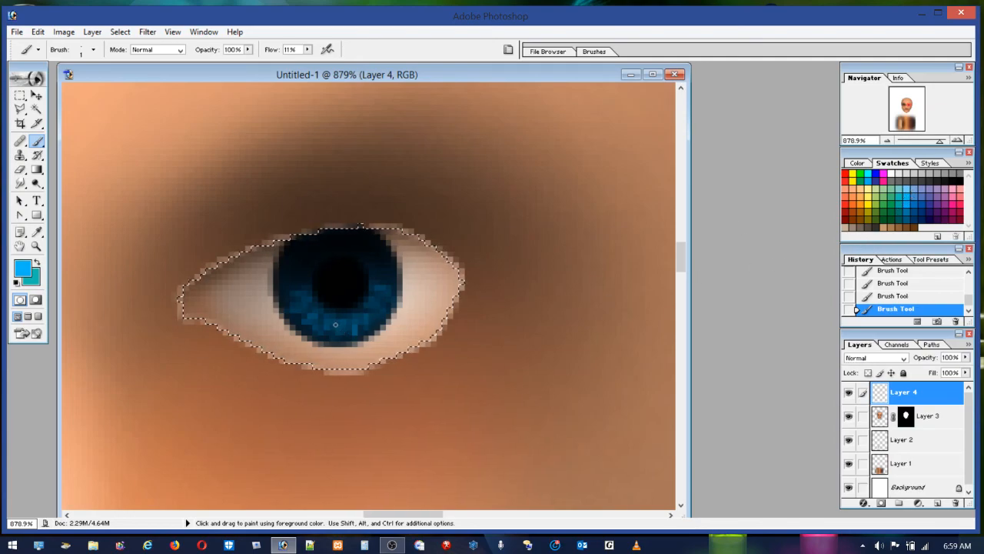
{"action": "mouse_move", "coordinate": [336, 317]}
{"action": "left_mouse_down"}
{"action": "mouse_move", "coordinate": [339, 326]}
{"action": "mouse_move", "coordinate": [355, 319]}
{"action": "mouse_move", "coordinate": [359, 328]}
{"action": "mouse_move", "coordinate": [320, 320]}
{"action": "left_mouse_up"}
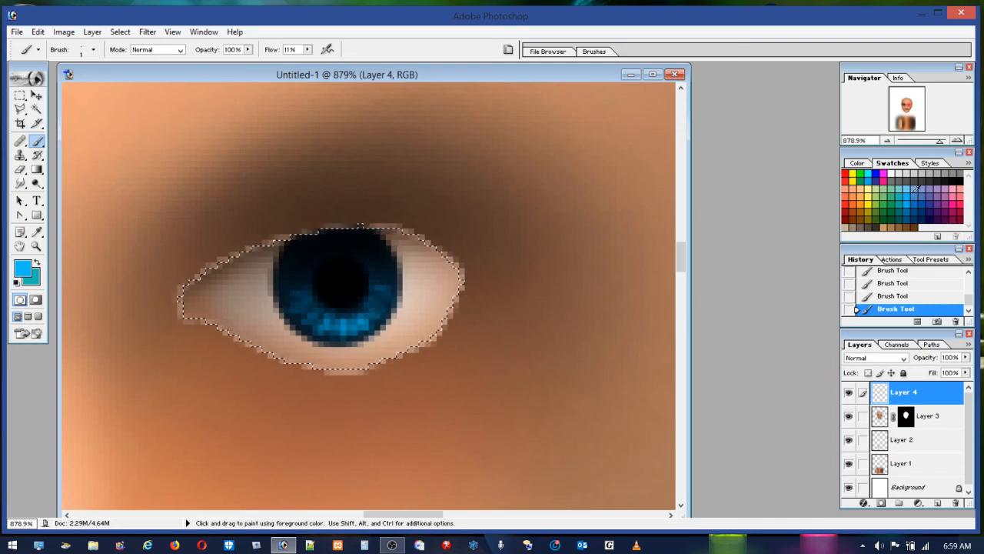
Step: Dab a soft white highlight on the iris at the pupil's inner upper edge with a 7 px brush
{"action": "left_click", "coordinate": [894, 173]}
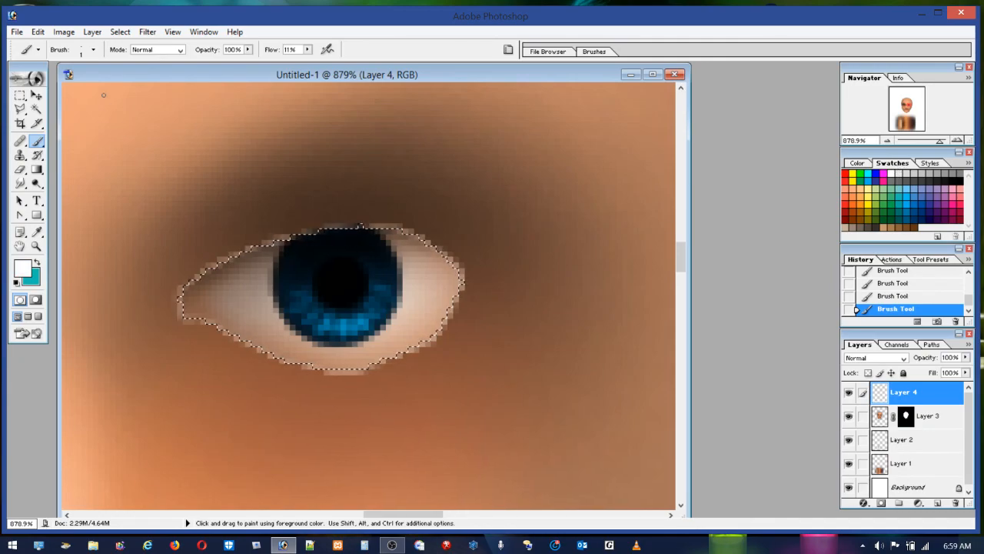
{"action": "left_click", "coordinate": [93, 49]}
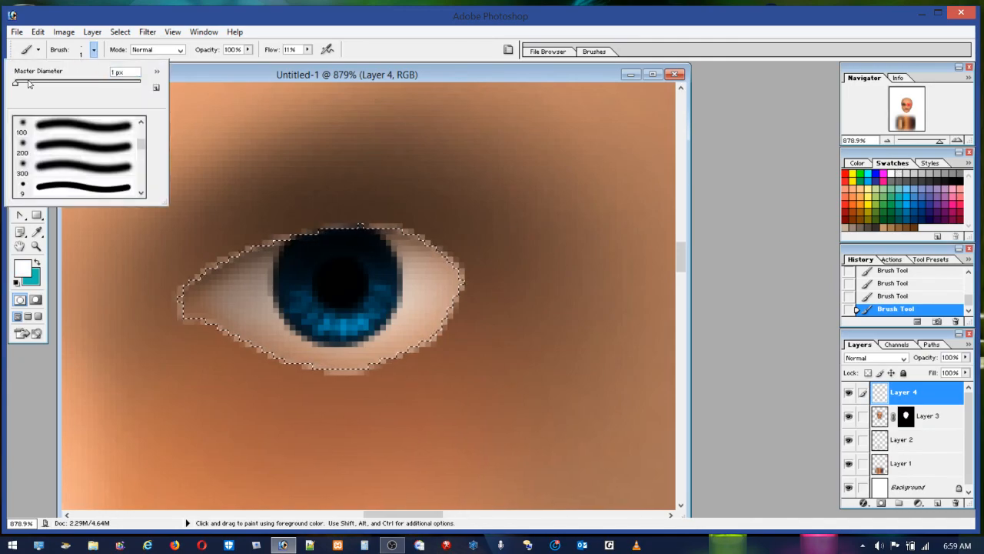
{"action": "left_click_drag", "start_coordinate": [16, 82], "coordinate": [18, 83]}
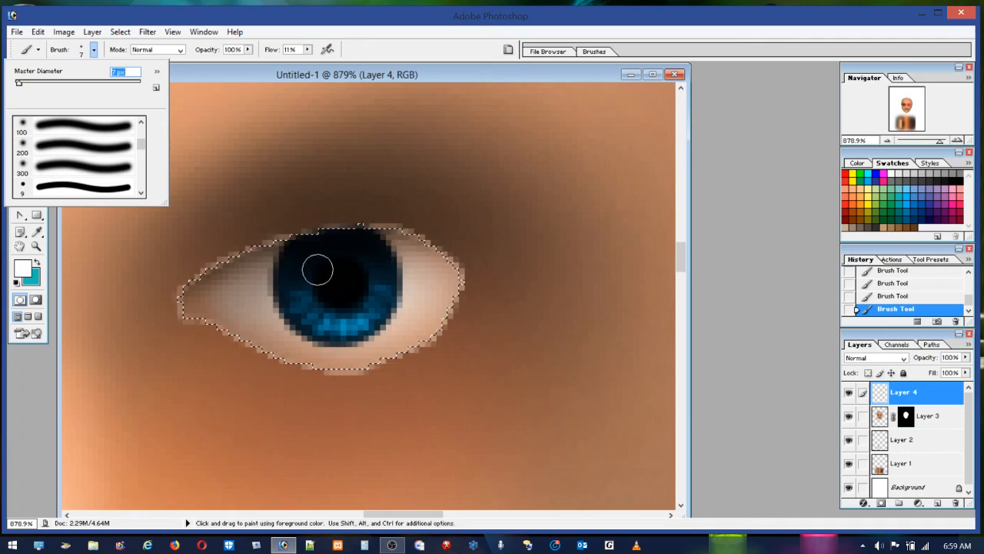
{"action": "key", "text": "Return"}
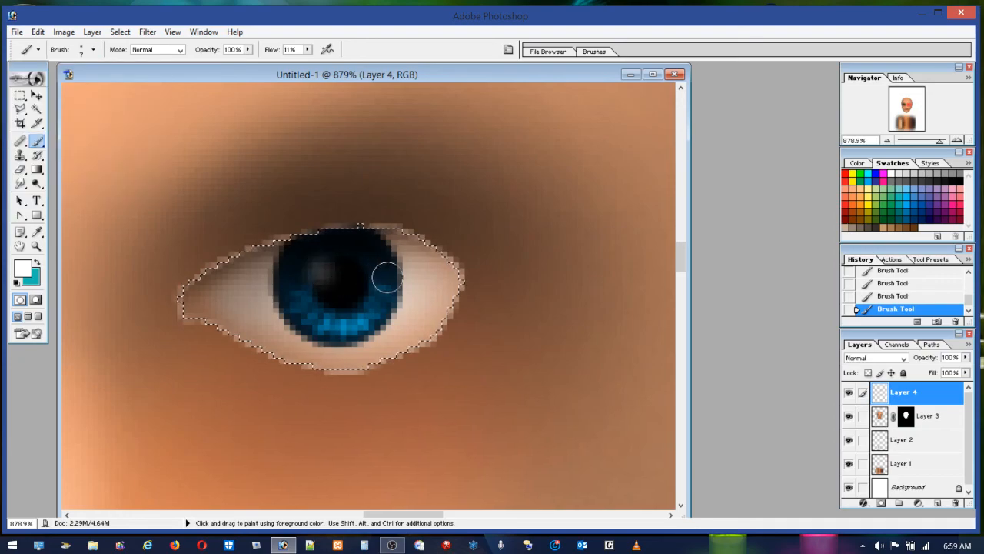
Step: Undo the soft white highlight strokes painted at the pupil's inner upper edge
{"action": "left_click", "coordinate": [38, 32]}
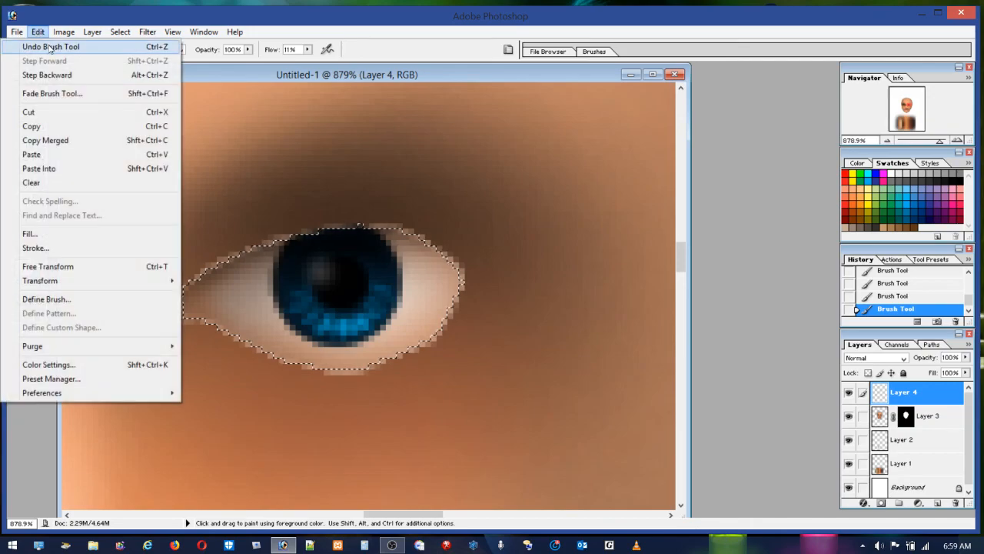
{"action": "left_click", "coordinate": [49, 50]}
{"action": "left_click", "coordinate": [38, 32]}
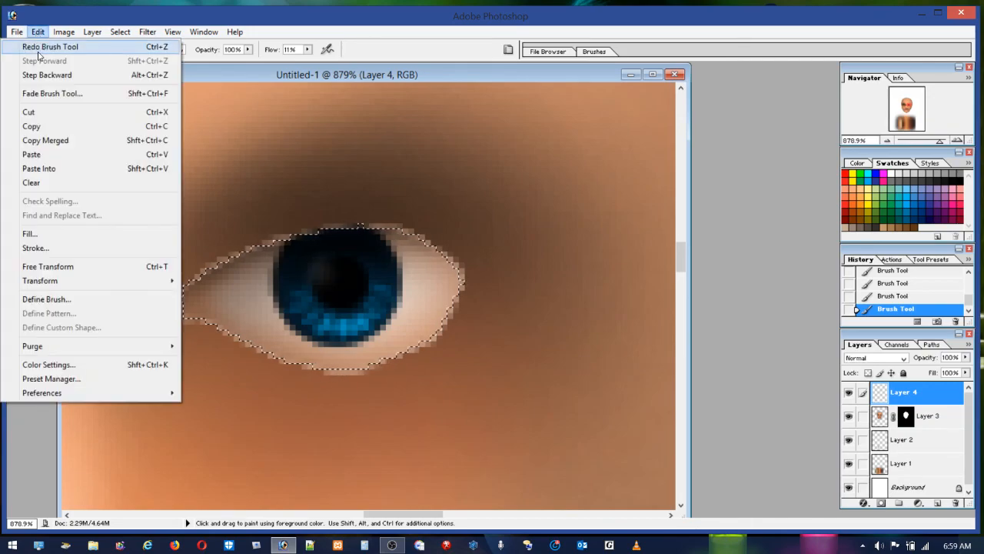
{"action": "left_click", "coordinate": [42, 74]}
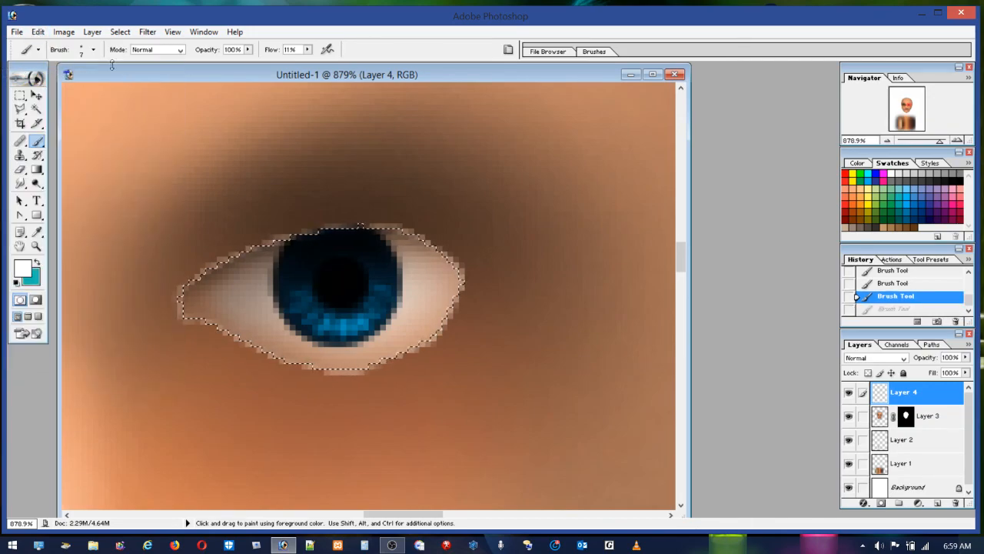
Step: Paint a bright white highlight at the pupil's inner upper edge with a hard 5 px brush
{"action": "left_click", "coordinate": [82, 52]}
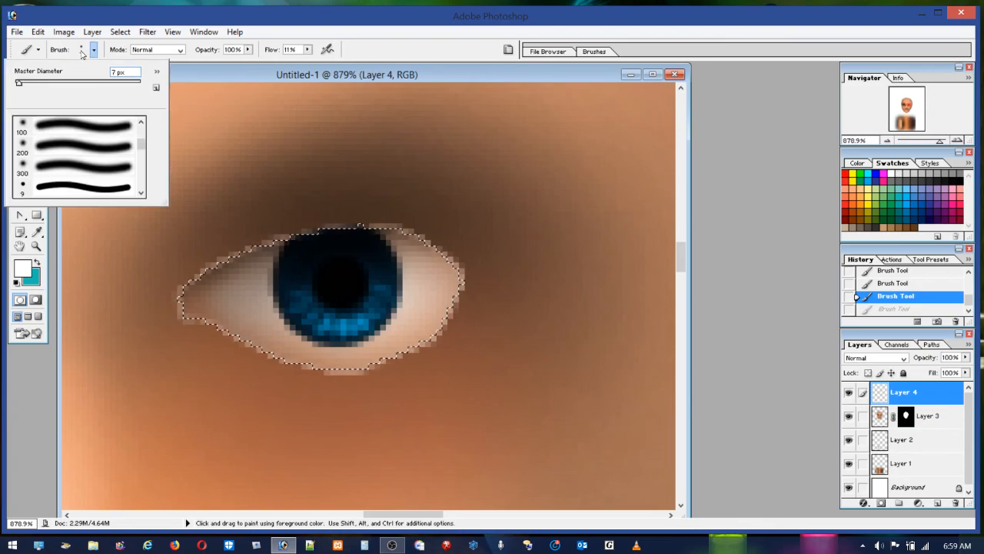
{"action": "left_click", "coordinate": [67, 187]}
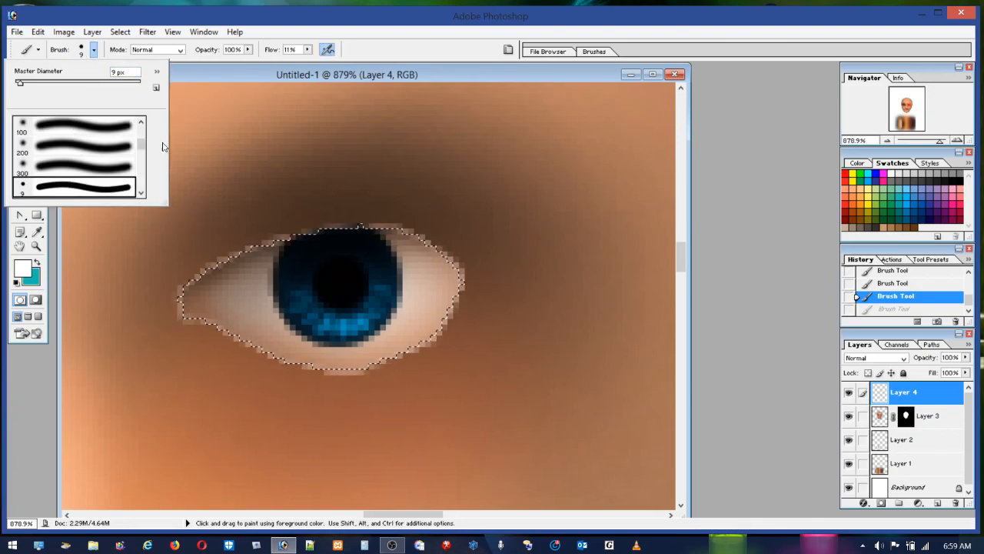
{"action": "left_click", "coordinate": [19, 84]}
{"action": "left_click_drag", "start_coordinate": [18, 85], "coordinate": [16, 84]}
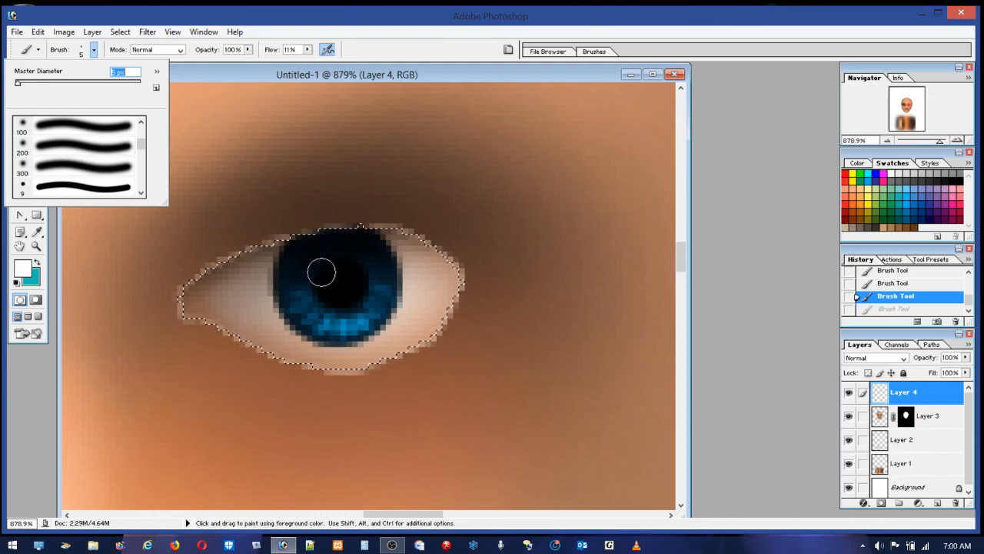
{"action": "left_click", "coordinate": [322, 272]}
{"action": "left_click", "coordinate": [321, 273]}
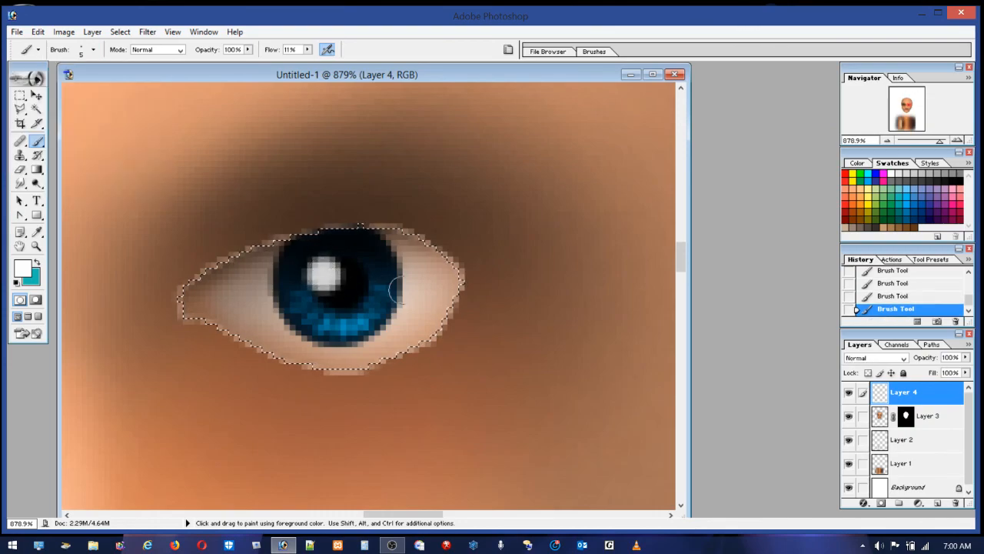
Step: Remove the selection around the eye shape
{"action": "double_click", "coordinate": [38, 248]}
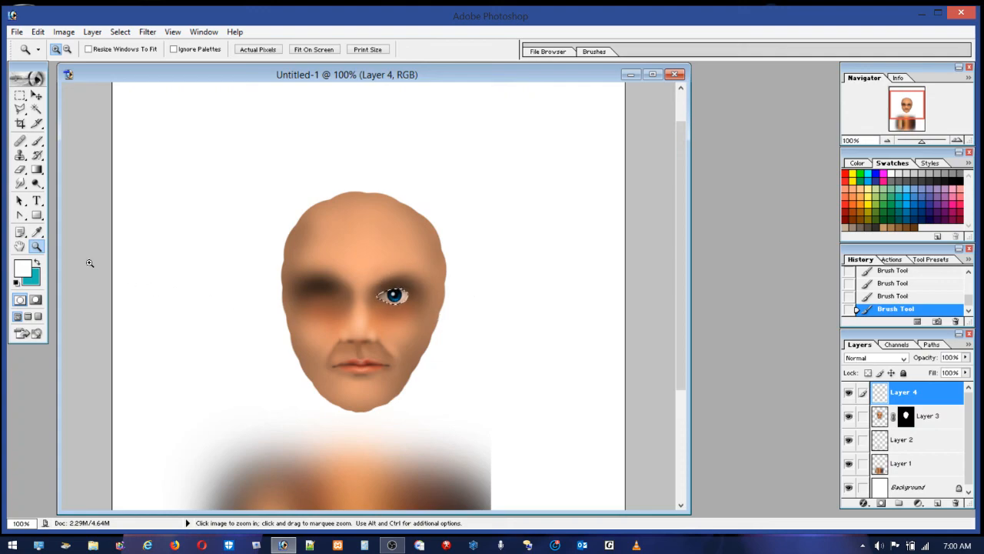
{"action": "left_click_drag", "start_coordinate": [356, 242], "coordinate": [455, 369]}
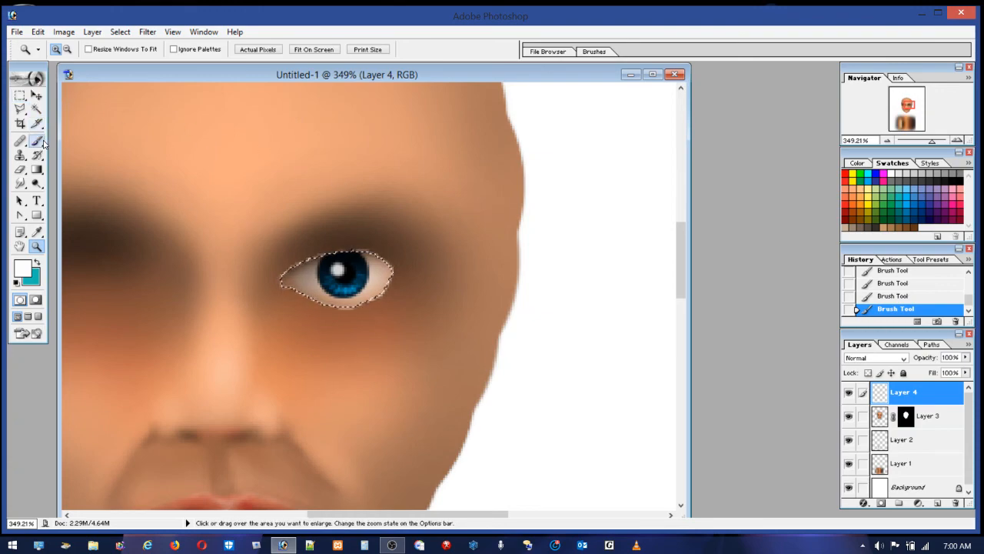
{"action": "key", "text": "m"}
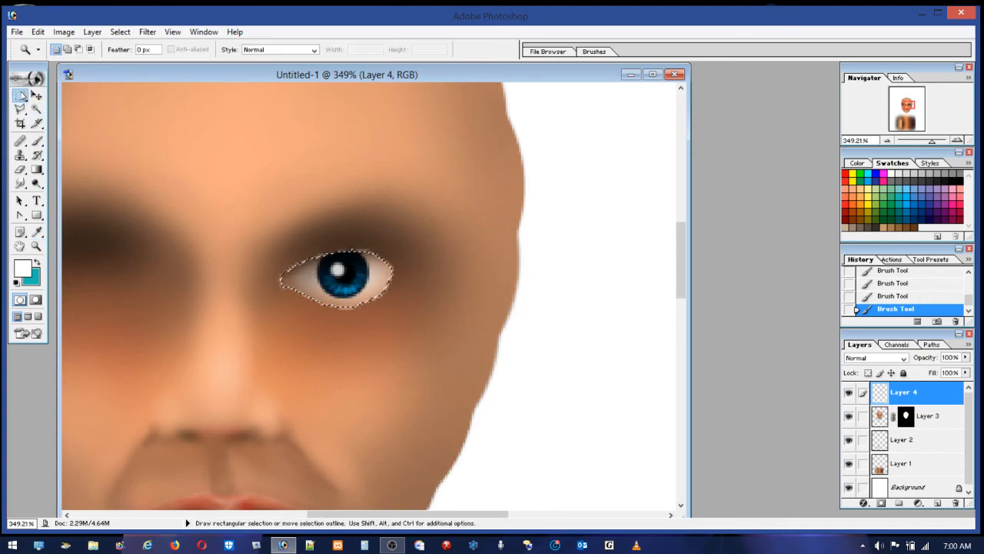
{"action": "left_click", "coordinate": [386, 196]}
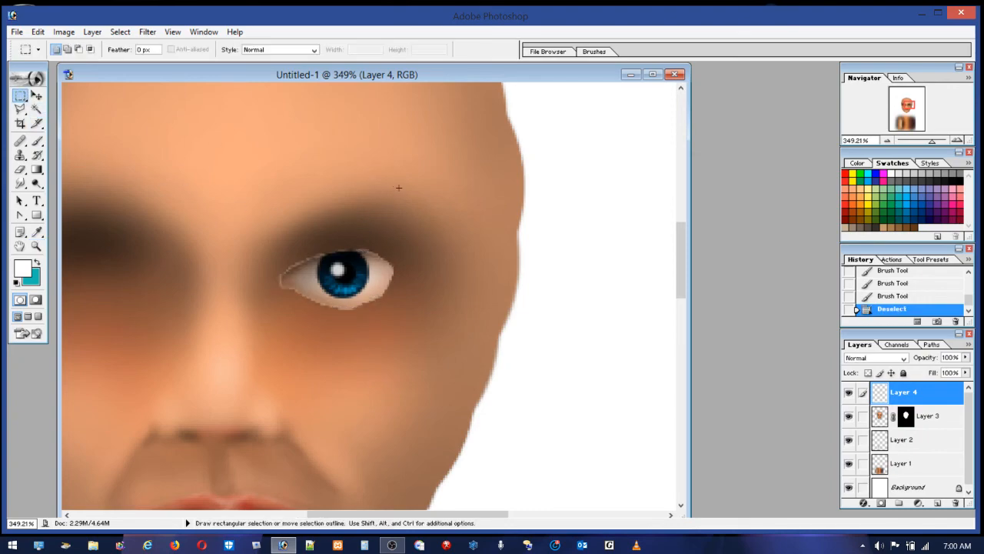
Step: Select the area along and above the eye's upper edge with the Polygonal Lasso, clear its jagged rim on Layer 4 and deselect
{"action": "left_click", "coordinate": [36, 245]}
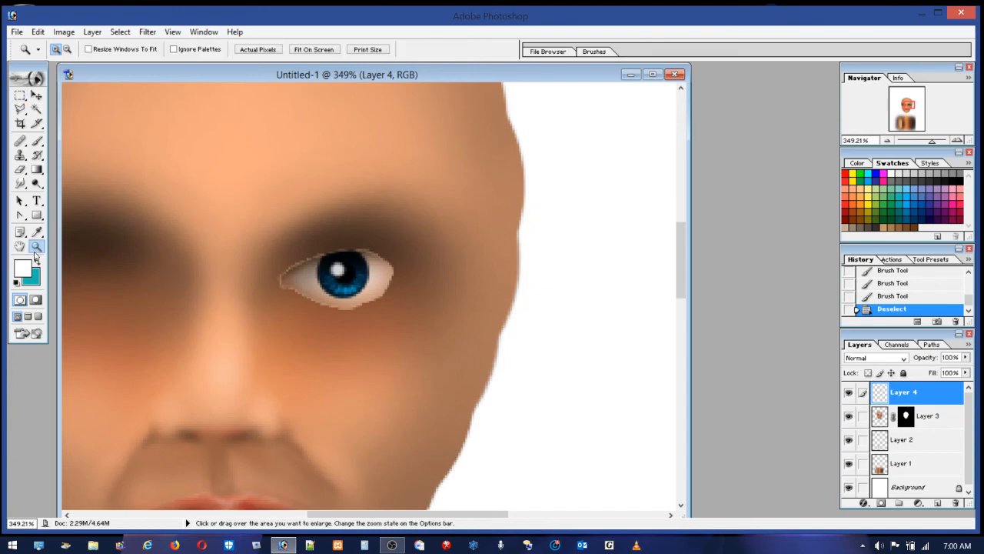
{"action": "left_click_drag", "start_coordinate": [256, 227], "coordinate": [420, 323]}
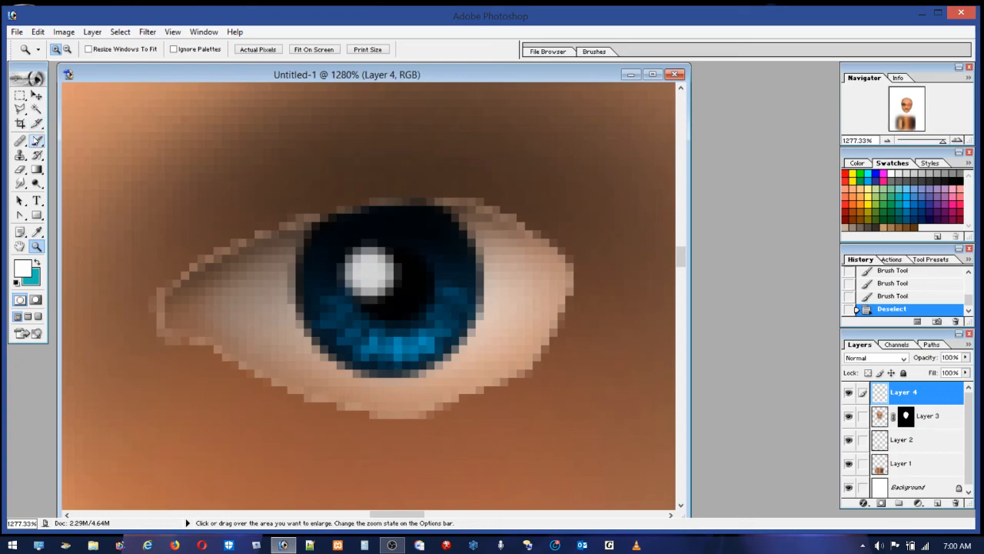
{"action": "left_click", "coordinate": [20, 109]}
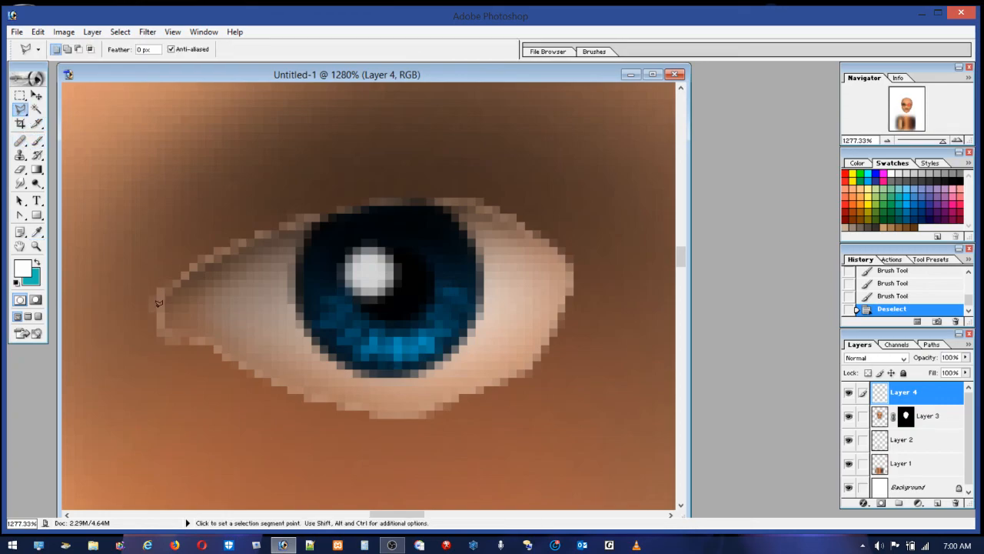
{"action": "left_click", "coordinate": [157, 338]}
{"action": "left_click", "coordinate": [171, 294]}
{"action": "left_click", "coordinate": [211, 262]}
{"action": "left_click", "coordinate": [402, 204]}
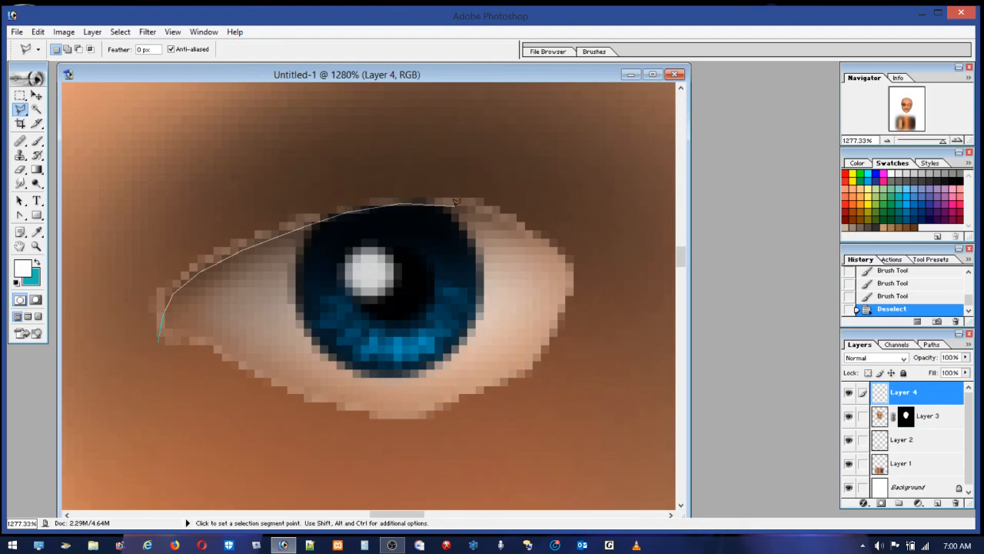
{"action": "left_click", "coordinate": [486, 212]}
{"action": "left_click", "coordinate": [531, 234]}
{"action": "left_click", "coordinate": [574, 269]}
{"action": "left_click", "coordinate": [656, 217]}
{"action": "left_click", "coordinate": [492, 107]}
{"action": "left_click", "coordinate": [197, 132]}
{"action": "left_click", "coordinate": [113, 246]}
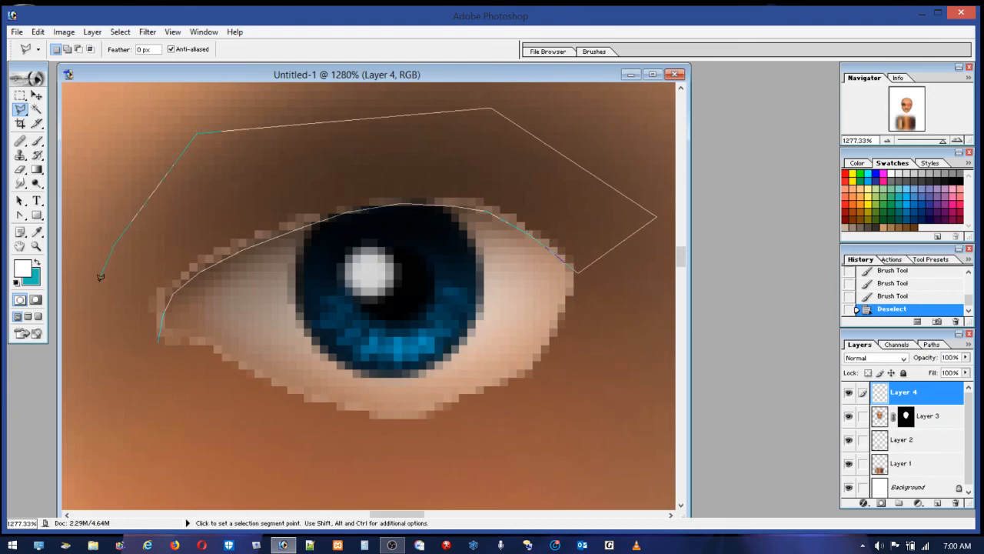
{"action": "double_click", "coordinate": [100, 364]}
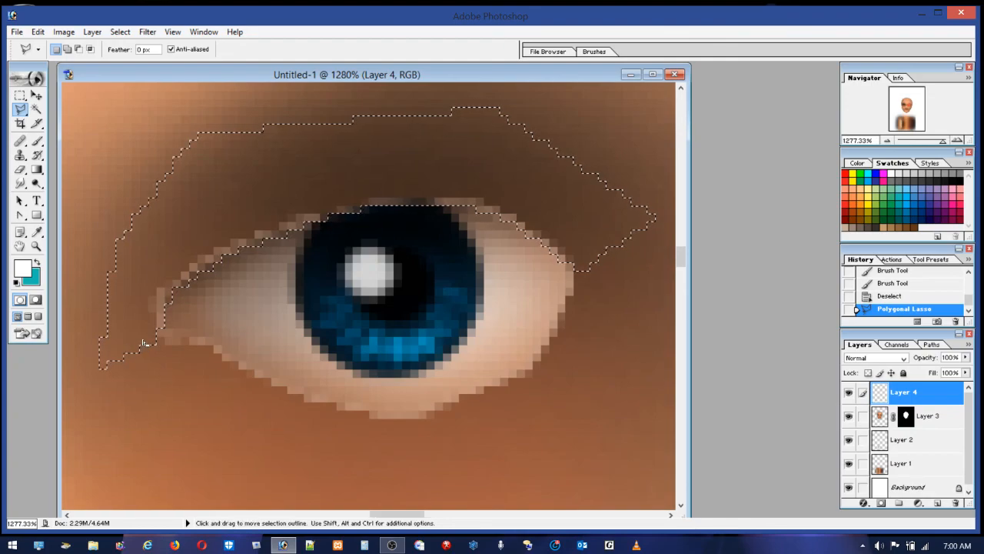
{"action": "key", "text": "Delete"}
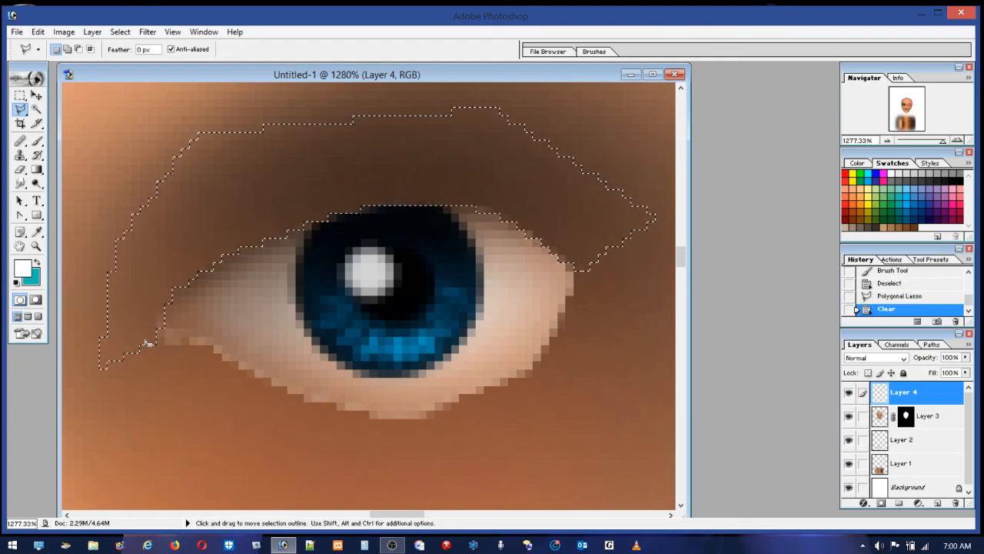
{"action": "key", "text": "ctrl+d"}
Step: Outline the area along and below the eye's lower edge with the Polygonal Lasso, clear the rough rim inside it and deselect
{"action": "left_click", "coordinate": [155, 320]}
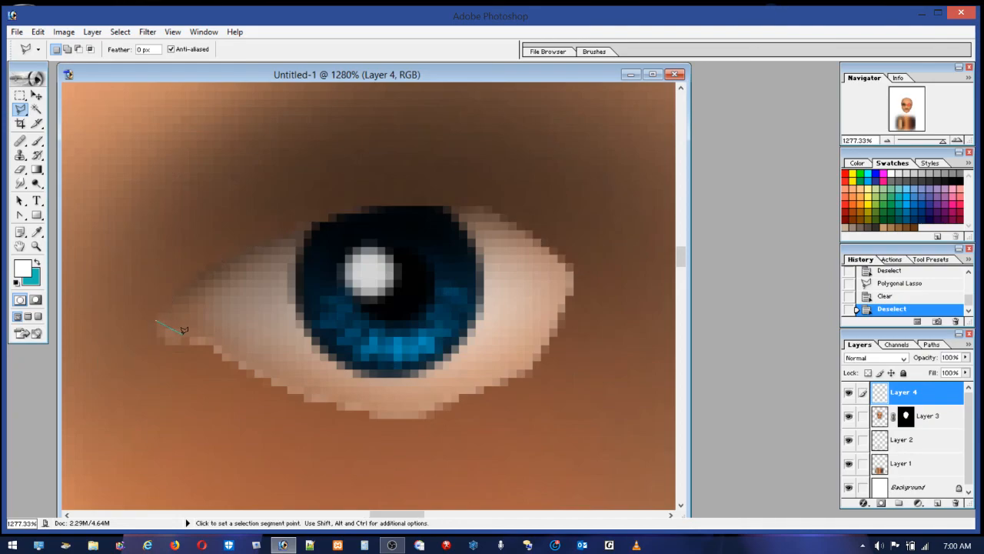
{"action": "left_click", "coordinate": [183, 333]}
{"action": "left_click", "coordinate": [210, 332]}
{"action": "left_click", "coordinate": [246, 357]}
{"action": "left_click", "coordinate": [317, 390]}
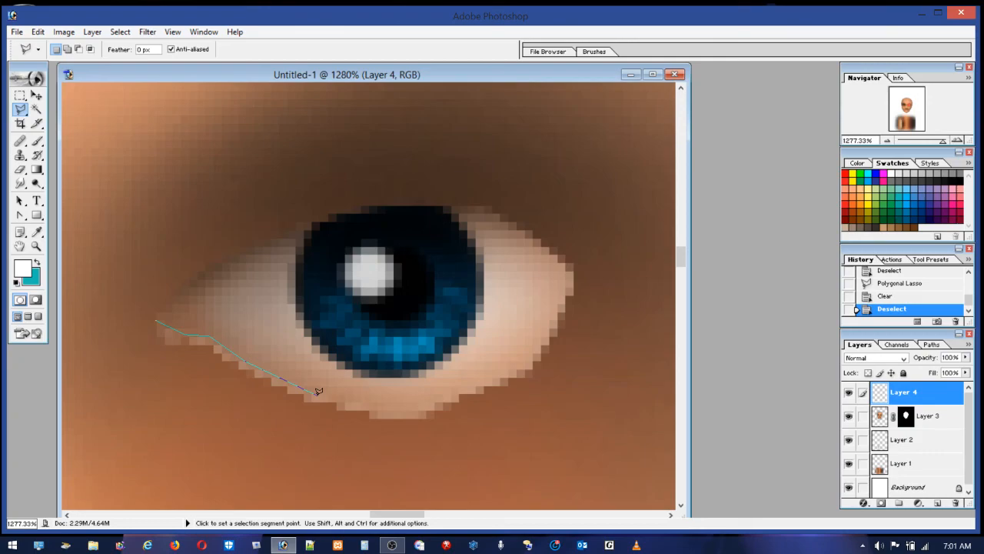
{"action": "left_click", "coordinate": [383, 403]}
{"action": "left_click", "coordinate": [442, 401]}
{"action": "left_click", "coordinate": [462, 394]}
{"action": "left_click", "coordinate": [500, 380]}
{"action": "left_click", "coordinate": [536, 351]}
{"action": "left_click", "coordinate": [560, 311]}
{"action": "left_click", "coordinate": [593, 260]}
{"action": "left_click", "coordinate": [626, 294]}
{"action": "left_click", "coordinate": [513, 457]}
{"action": "left_click", "coordinate": [311, 459]}
{"action": "double_click", "coordinate": [107, 354]}
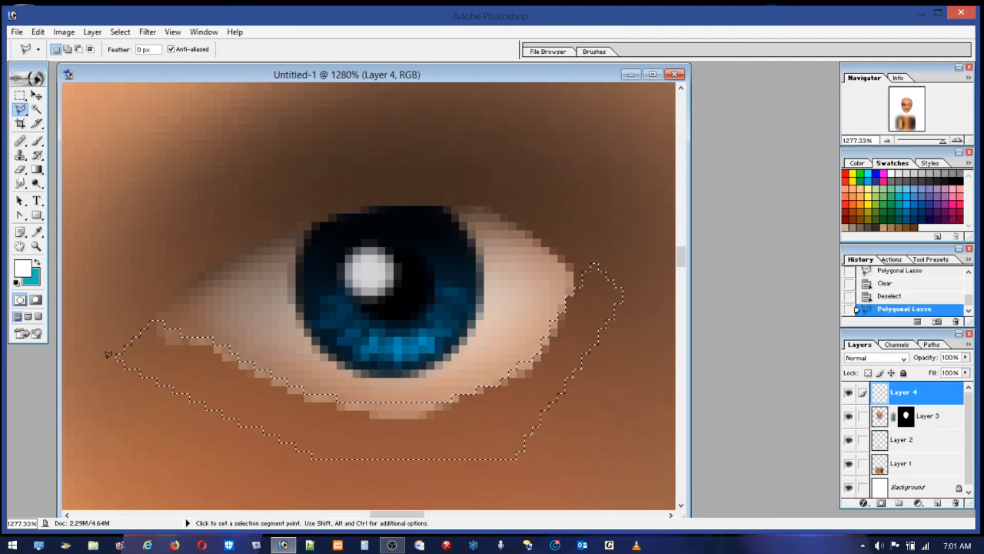
{"action": "key", "text": "Delete"}
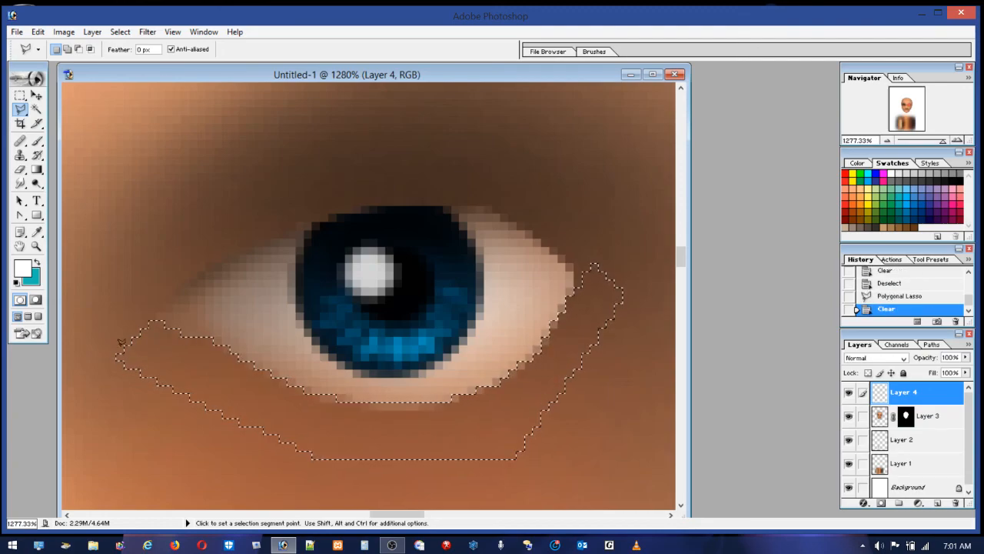
{"action": "key", "text": "ctrl+d"}
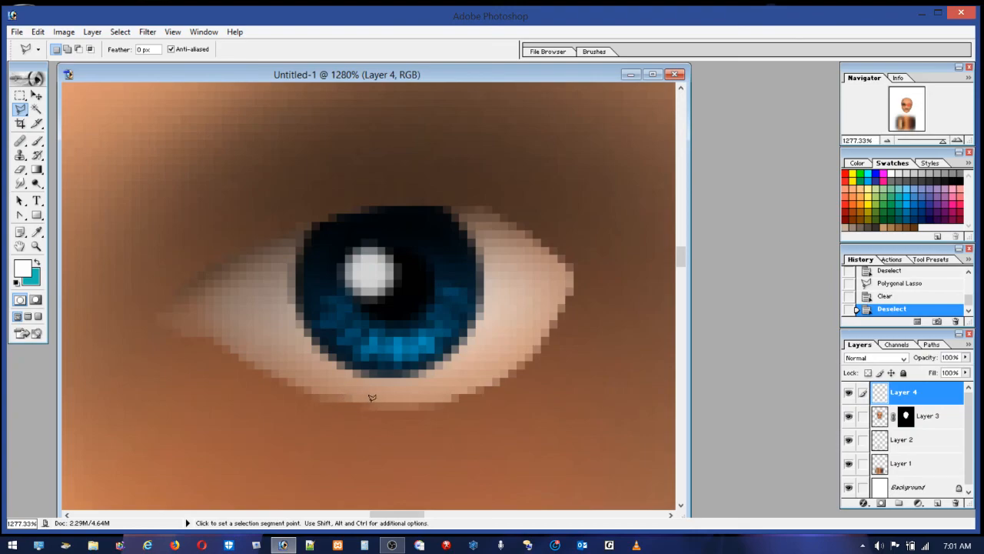
Step: Create a new layer above Layer 4 and paint light orange lower and upper eyelid bands around the eye with the 5 px brush
{"action": "left_click", "coordinate": [36, 140]}
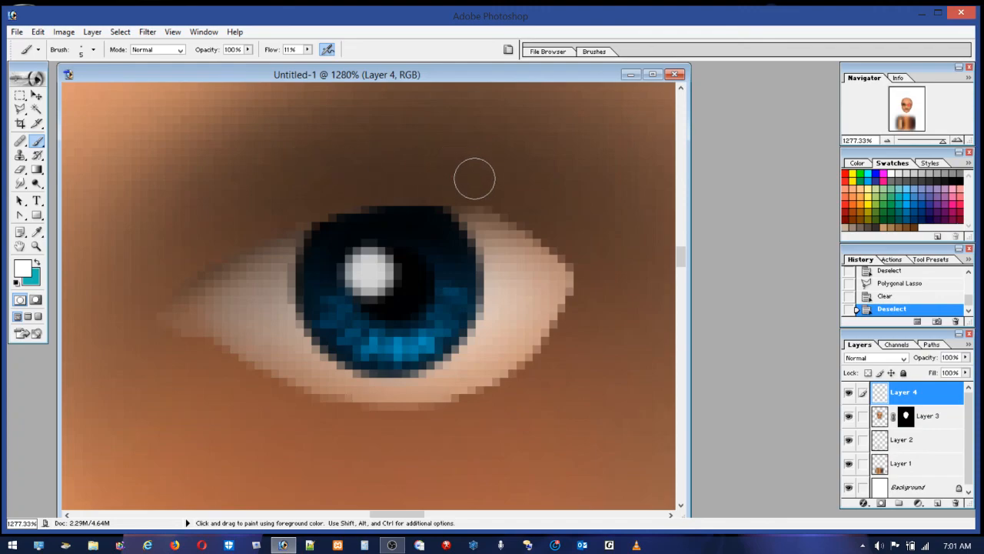
{"action": "left_click", "coordinate": [862, 193]}
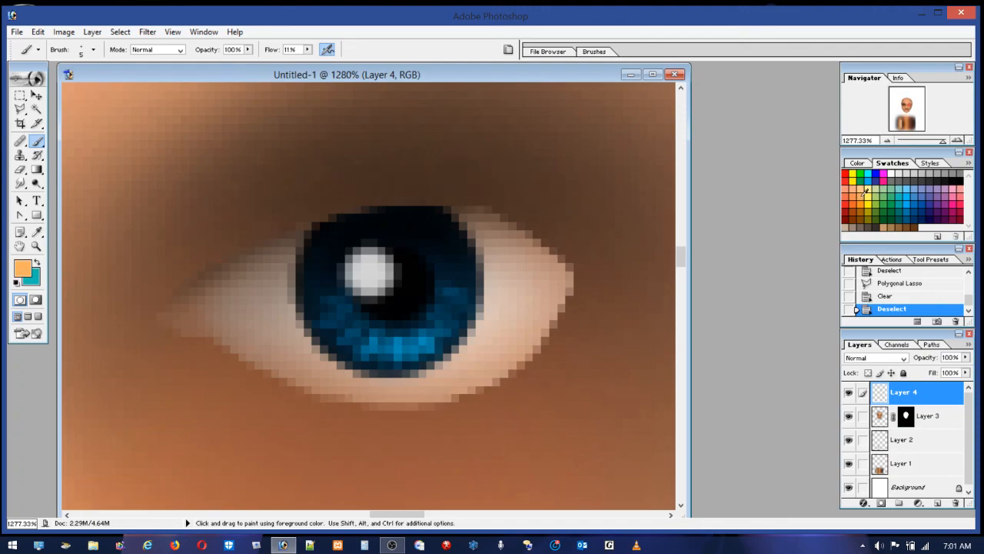
{"action": "left_click", "coordinate": [937, 503]}
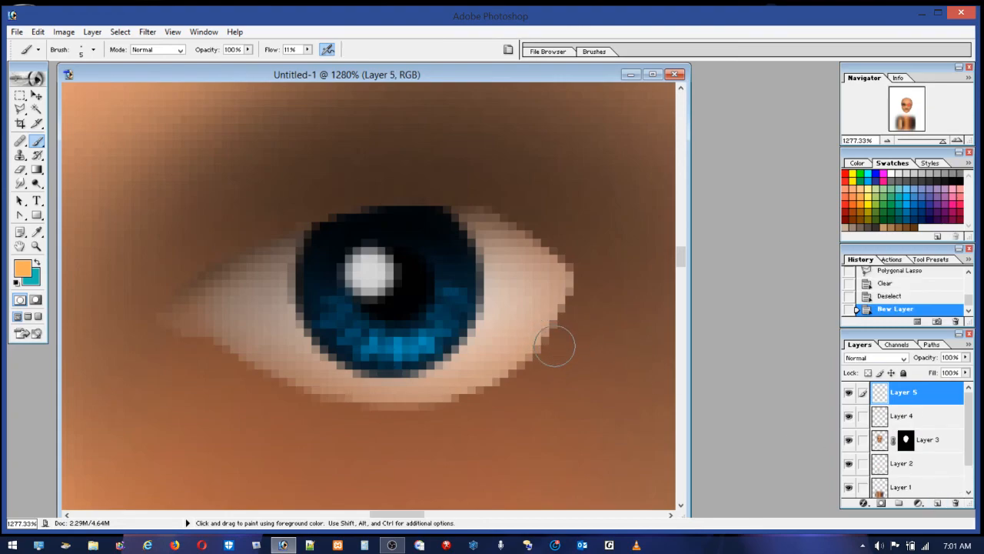
{"action": "mouse_move", "coordinate": [215, 362]}
{"action": "left_mouse_down"}
{"action": "mouse_move", "coordinate": [334, 421]}
{"action": "mouse_move", "coordinate": [451, 435]}
{"action": "mouse_move", "coordinate": [550, 383]}
{"action": "mouse_move", "coordinate": [575, 310]}
{"action": "mouse_move", "coordinate": [558, 362]}
{"action": "mouse_move", "coordinate": [491, 427]}
{"action": "mouse_move", "coordinate": [342, 429]}
{"action": "mouse_move", "coordinate": [280, 394]}
{"action": "mouse_move", "coordinate": [389, 434]}
{"action": "mouse_move", "coordinate": [359, 425]}
{"action": "mouse_move", "coordinate": [437, 433]}
{"action": "mouse_move", "coordinate": [409, 435]}
{"action": "mouse_move", "coordinate": [474, 420]}
{"action": "mouse_move", "coordinate": [563, 346]}
{"action": "mouse_move", "coordinate": [452, 402]}
{"action": "mouse_move", "coordinate": [335, 413]}
{"action": "mouse_move", "coordinate": [467, 413]}
{"action": "mouse_move", "coordinate": [449, 413]}
{"action": "mouse_move", "coordinate": [552, 359]}
{"action": "mouse_move", "coordinate": [514, 386]}
{"action": "mouse_move", "coordinate": [580, 320]}
{"action": "mouse_move", "coordinate": [565, 362]}
{"action": "mouse_move", "coordinate": [503, 413]}
{"action": "mouse_move", "coordinate": [525, 383]}
{"action": "mouse_move", "coordinate": [514, 404]}
{"action": "mouse_move", "coordinate": [539, 386]}
{"action": "mouse_move", "coordinate": [499, 416]}
{"action": "mouse_move", "coordinate": [567, 333]}
{"action": "left_mouse_up"}
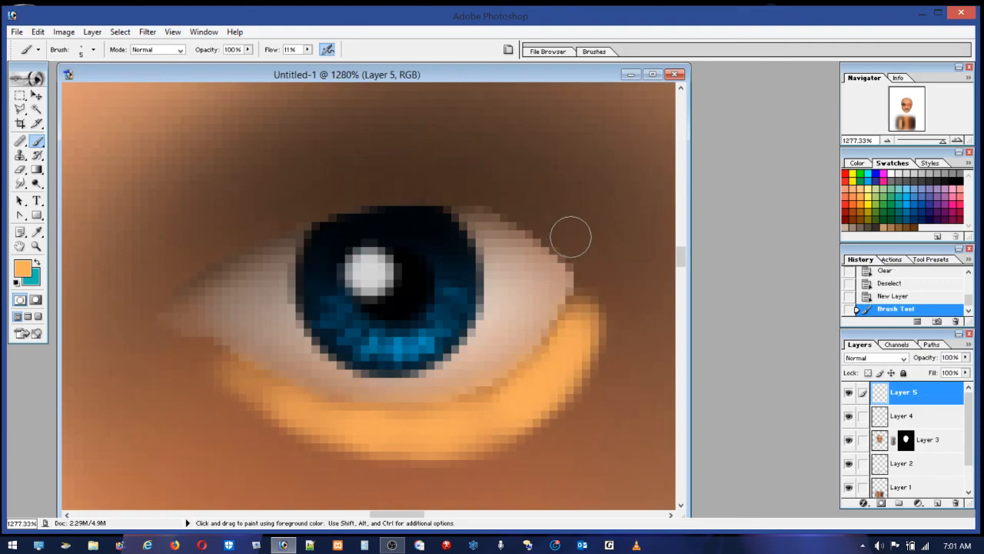
{"action": "mouse_move", "coordinate": [572, 245]}
{"action": "left_mouse_down"}
{"action": "mouse_move", "coordinate": [503, 200]}
{"action": "mouse_move", "coordinate": [374, 187]}
{"action": "mouse_move", "coordinate": [294, 205]}
{"action": "mouse_move", "coordinate": [183, 263]}
{"action": "mouse_move", "coordinate": [227, 234]}
{"action": "mouse_move", "coordinate": [337, 196]}
{"action": "mouse_move", "coordinate": [249, 223]}
{"action": "mouse_move", "coordinate": [264, 212]}
{"action": "mouse_move", "coordinate": [465, 182]}
{"action": "mouse_move", "coordinate": [556, 212]}
{"action": "mouse_move", "coordinate": [564, 224]}
{"action": "mouse_move", "coordinate": [521, 208]}
{"action": "mouse_move", "coordinate": [564, 235]}
{"action": "mouse_move", "coordinate": [497, 190]}
{"action": "mouse_move", "coordinate": [373, 189]}
{"action": "mouse_move", "coordinate": [253, 210]}
{"action": "mouse_move", "coordinate": [202, 229]}
{"action": "mouse_move", "coordinate": [163, 254]}
{"action": "left_mouse_up"}
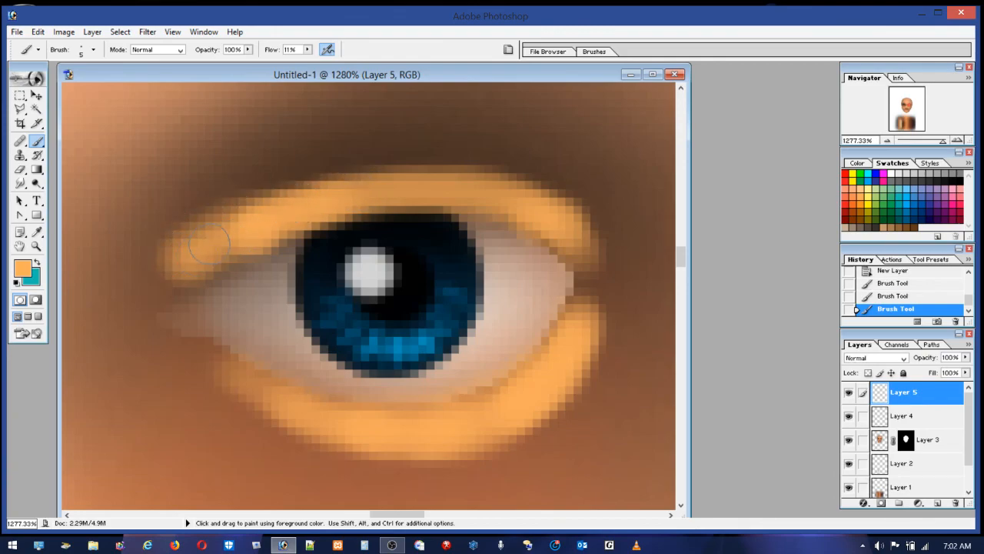
Step: Taper the inner end of the upper eyelid band with a small soft eraser
{"action": "left_click", "coordinate": [20, 169]}
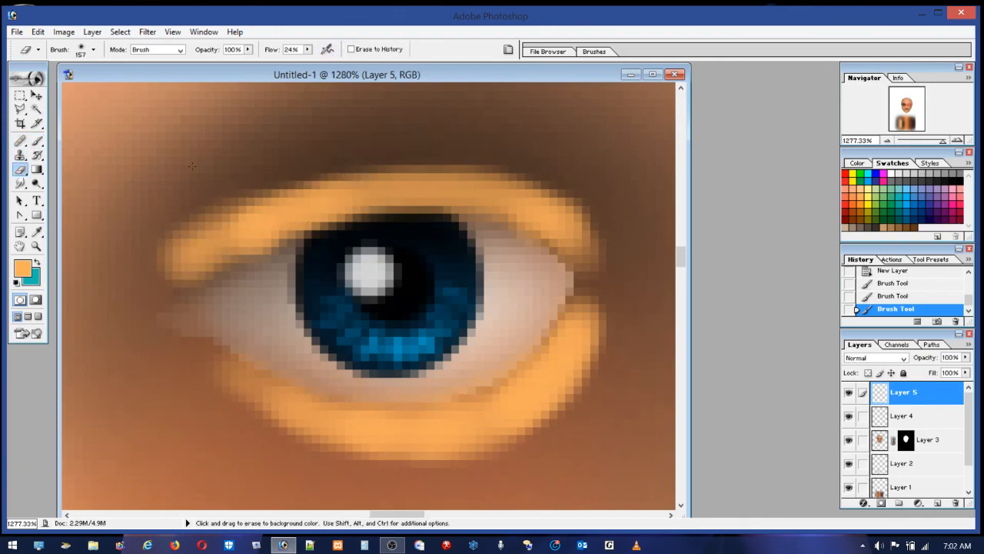
{"action": "left_click", "coordinate": [82, 52]}
{"action": "left_click_drag", "start_coordinate": [78, 85], "coordinate": [17, 84]}
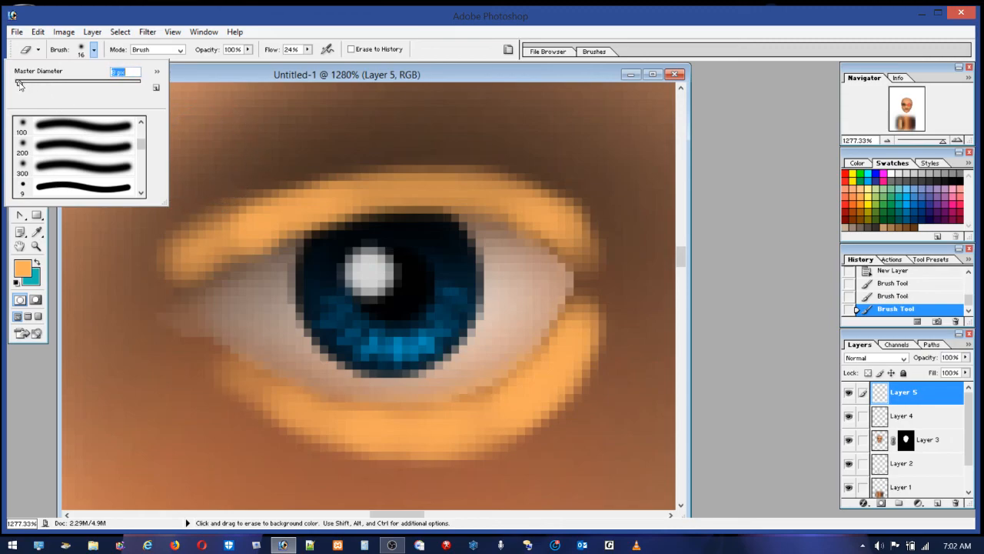
{"action": "left_click", "coordinate": [246, 173]}
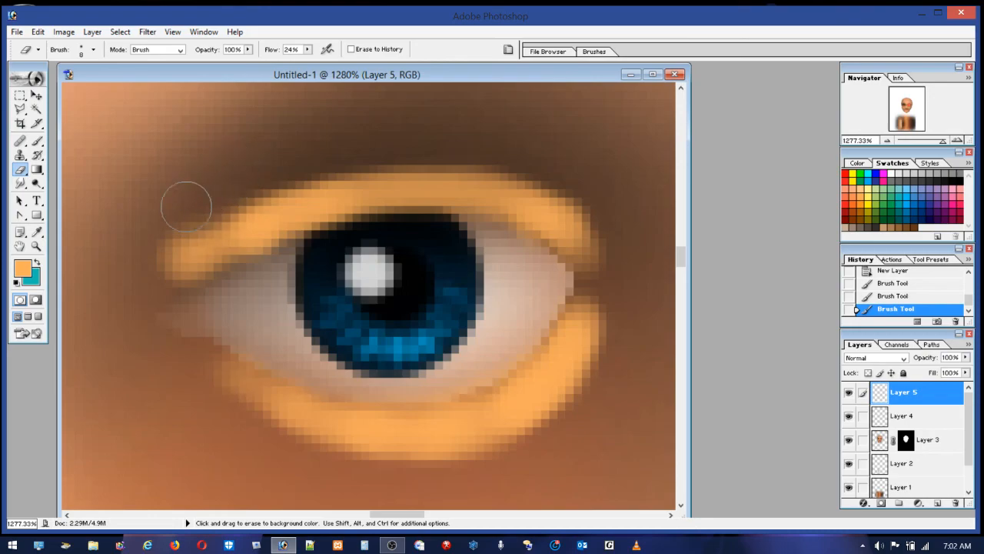
{"action": "mouse_move", "coordinate": [198, 219]}
{"action": "left_mouse_down"}
{"action": "mouse_move", "coordinate": [170, 236]}
{"action": "mouse_move", "coordinate": [203, 210]}
{"action": "mouse_move", "coordinate": [167, 257]}
{"action": "mouse_move", "coordinate": [168, 222]}
{"action": "mouse_move", "coordinate": [127, 250]}
{"action": "mouse_move", "coordinate": [226, 179]}
{"action": "mouse_move", "coordinate": [198, 213]}
{"action": "mouse_move", "coordinate": [271, 160]}
{"action": "mouse_move", "coordinate": [243, 174]}
{"action": "mouse_move", "coordinate": [300, 150]}
{"action": "mouse_move", "coordinate": [228, 187]}
{"action": "mouse_move", "coordinate": [115, 307]}
{"action": "left_mouse_up"}
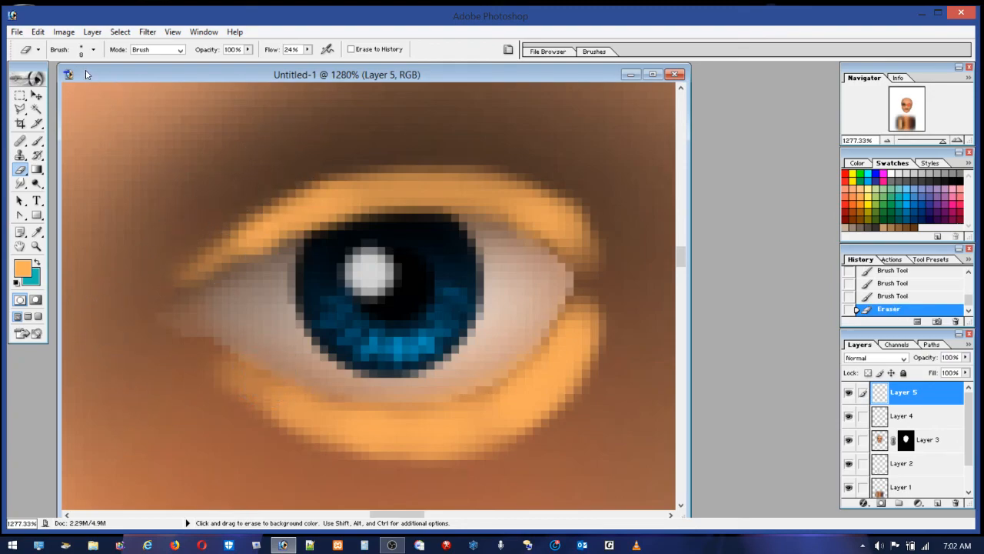
Step: Extend the lower eyelid band toward the eye's inner corner in light orange with a 4 px brush
{"action": "left_click", "coordinate": [37, 142]}
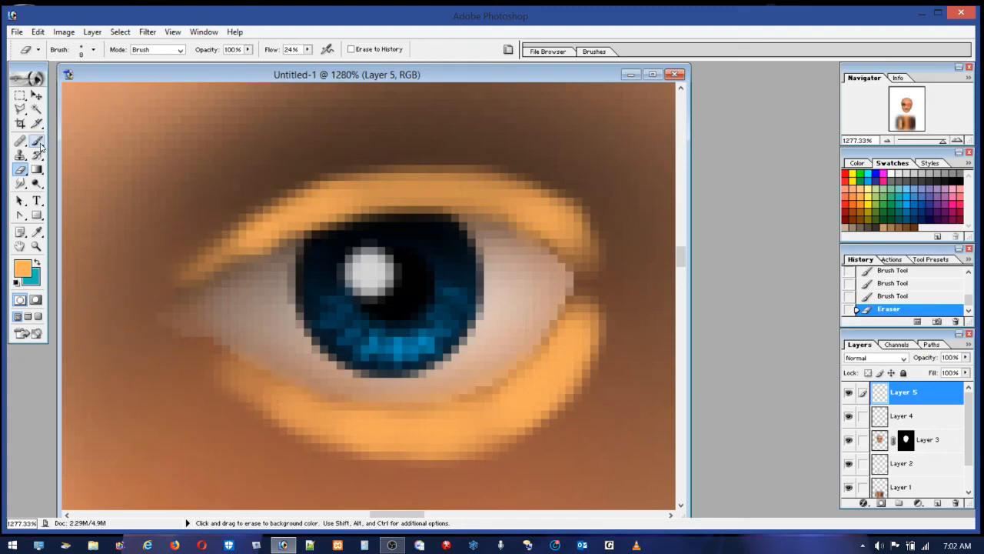
{"action": "left_click", "coordinate": [82, 52]}
{"action": "left_click_drag", "start_coordinate": [18, 82], "coordinate": [17, 82]}
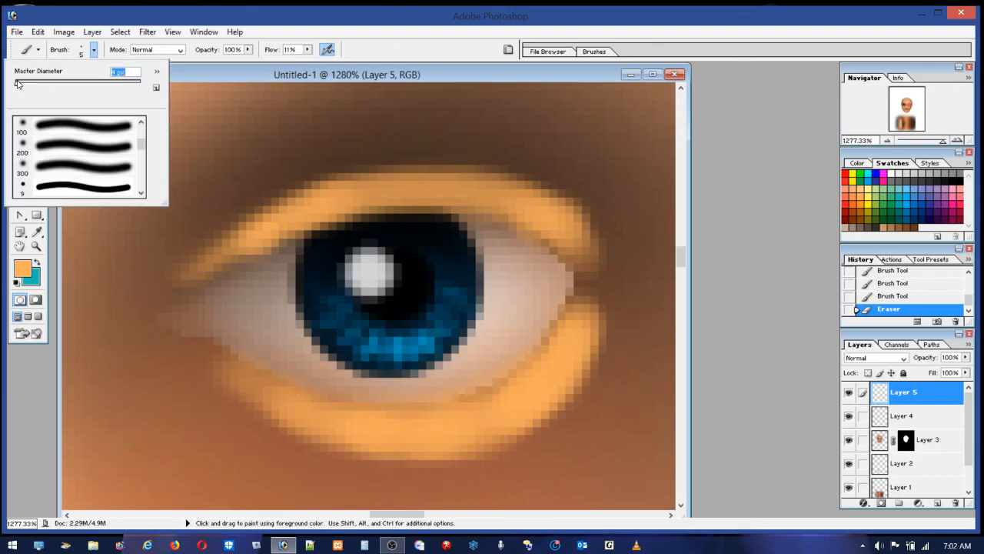
{"action": "left_click", "coordinate": [217, 357]}
{"action": "mouse_move", "coordinate": [196, 346]}
{"action": "left_mouse_down"}
{"action": "mouse_move", "coordinate": [215, 360]}
{"action": "mouse_move", "coordinate": [208, 353]}
{"action": "left_mouse_up"}
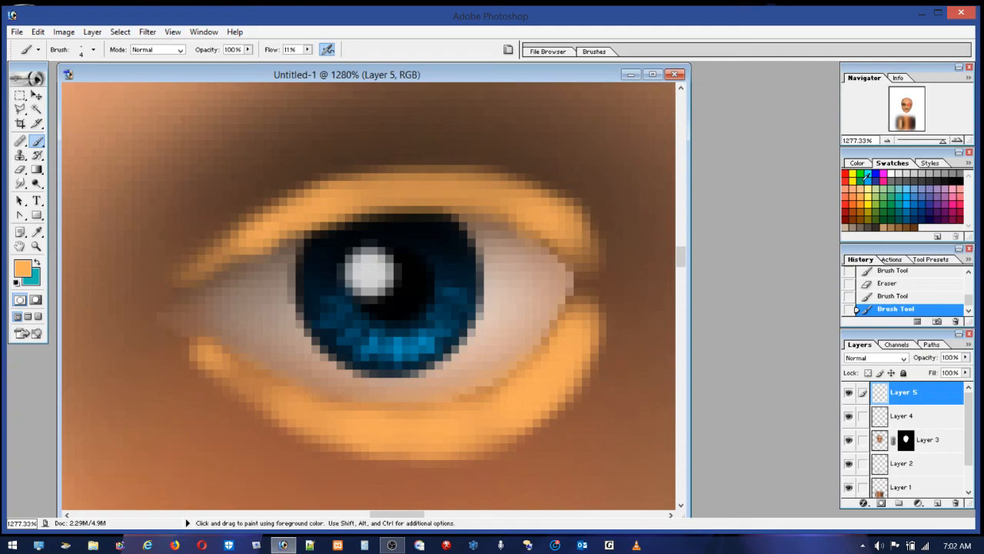
Step: Switch to a 1 px black brush and dab a dark dot near the inner end of the lower eyelid
{"action": "left_click", "coordinate": [953, 179]}
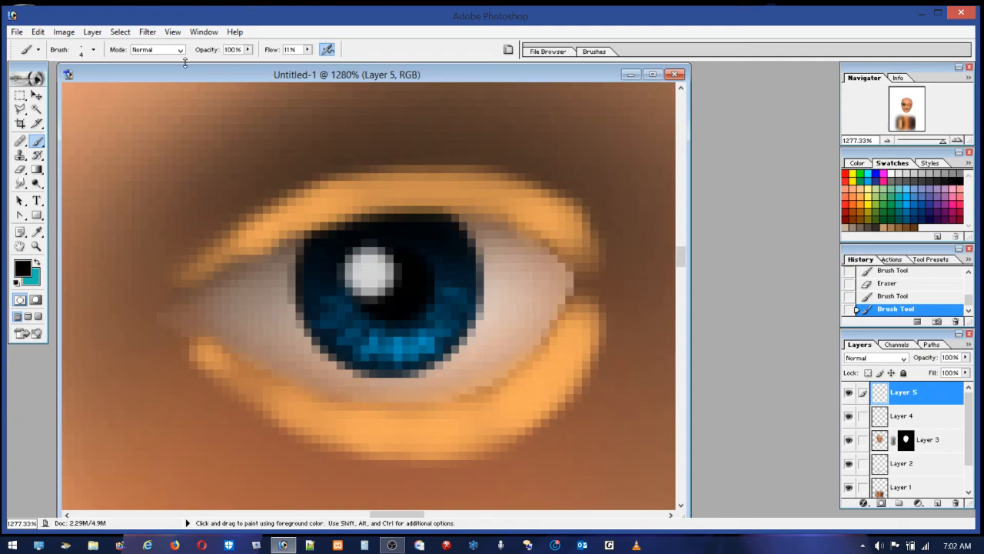
{"action": "left_click", "coordinate": [80, 53]}
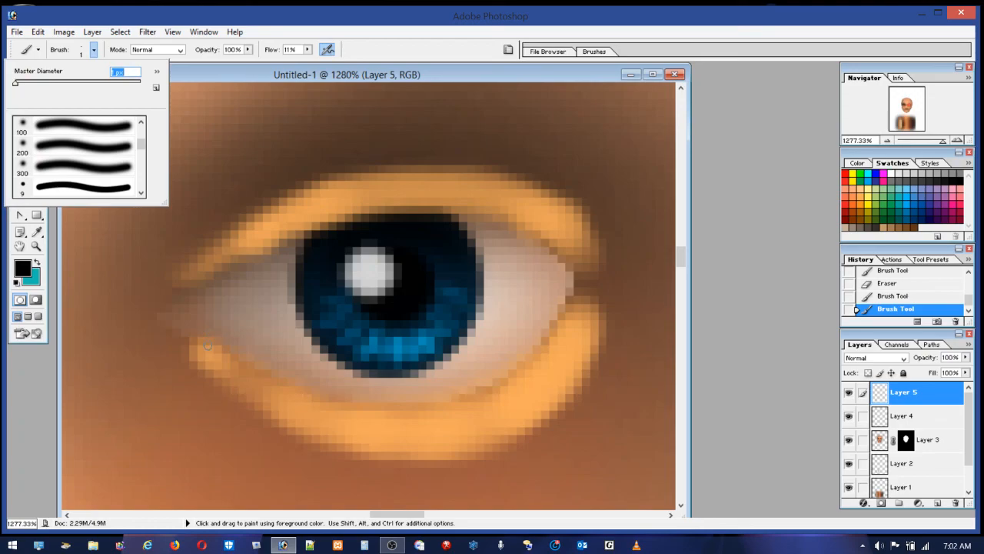
{"action": "left_click", "coordinate": [207, 346]}
{"action": "left_click", "coordinate": [208, 347]}
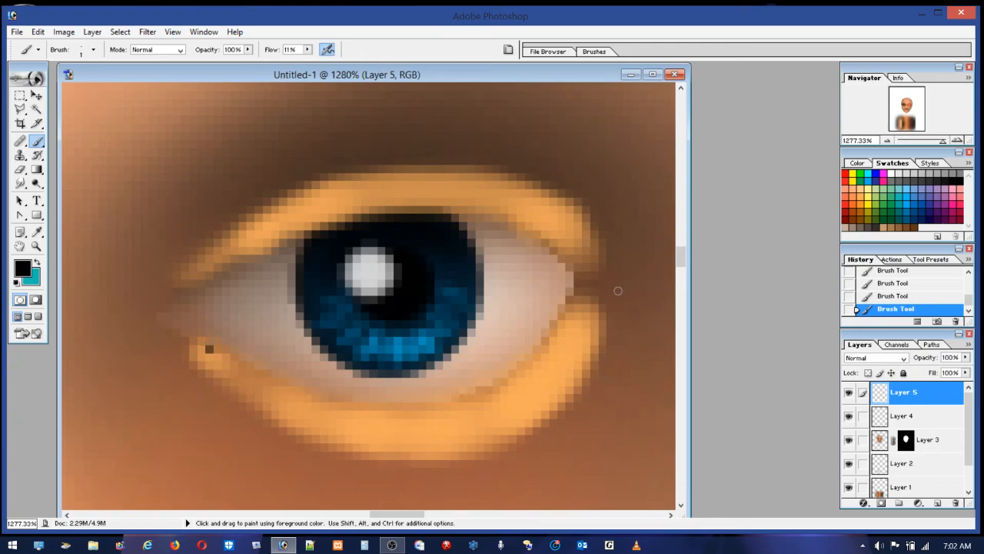
Step: Sample the light orange eyelid colour and extend the inner tips of both eyelid bands into thin points
{"action": "left_click", "coordinate": [440, 427], "text": "alt"}
{"action": "left_click_drag", "start_coordinate": [183, 347], "coordinate": [173, 341]}
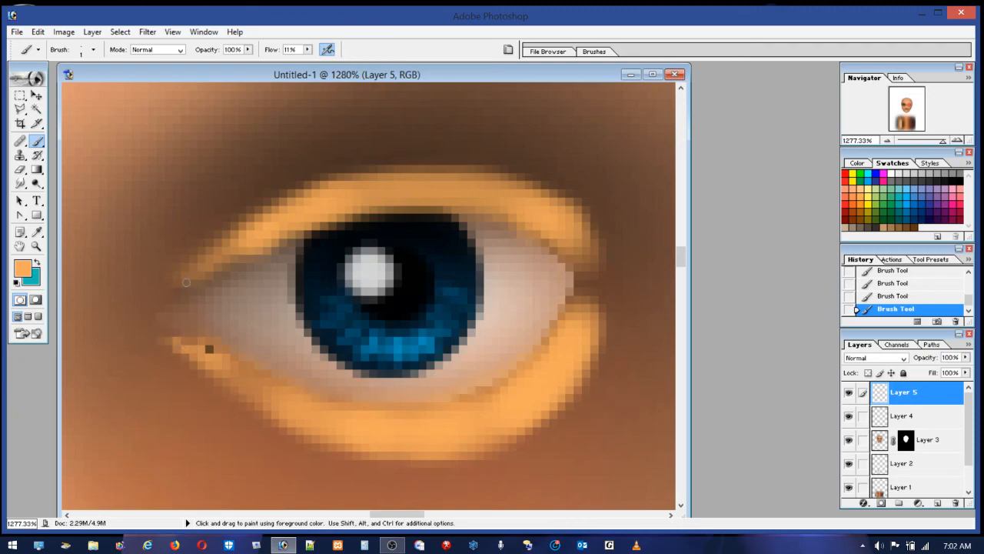
{"action": "mouse_move", "coordinate": [163, 291]}
{"action": "left_mouse_down"}
{"action": "mouse_move", "coordinate": [182, 277]}
{"action": "mouse_move", "coordinate": [158, 294]}
{"action": "left_mouse_up"}
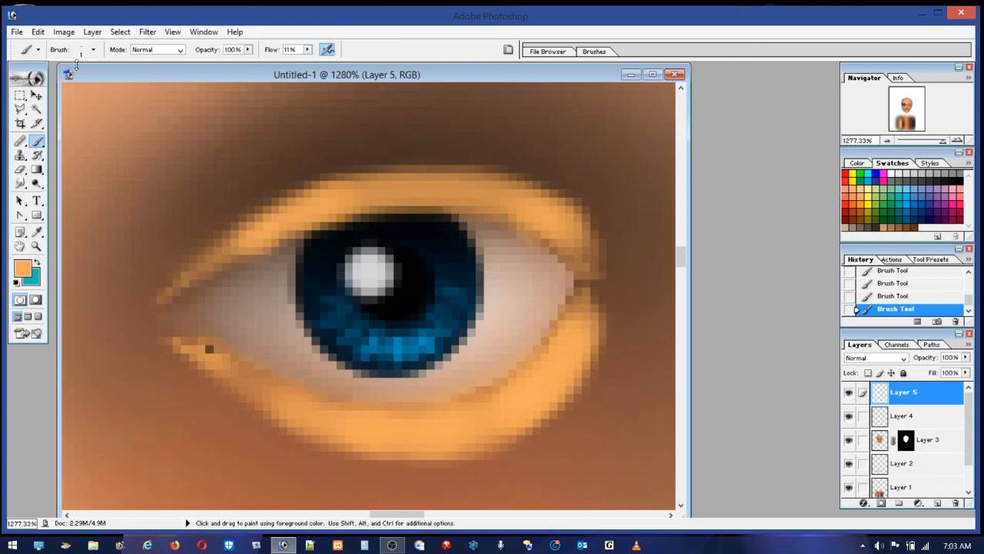
Step: Darken the eyelids on Layer 5 by lowering the brightness with Brightness/Contrast
{"action": "left_click", "coordinate": [38, 31]}
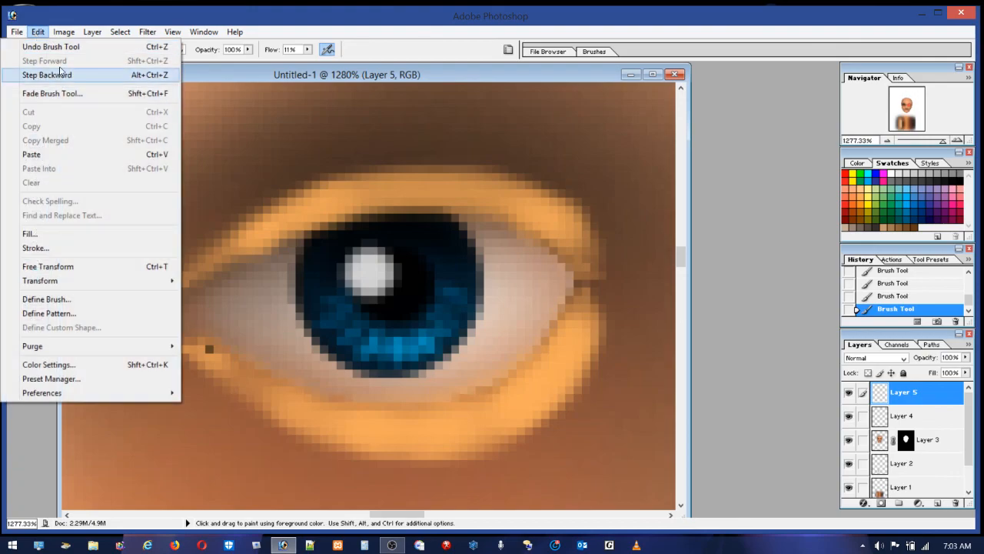
{"action": "mouse_move", "coordinate": [63, 31]}
{"action": "mouse_move", "coordinate": [70, 66]}
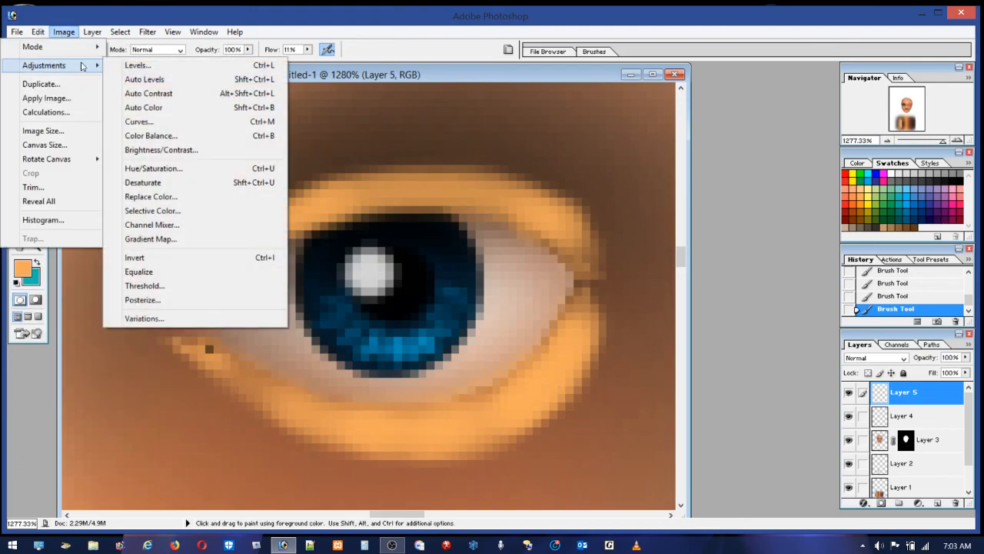
{"action": "left_click", "coordinate": [160, 149]}
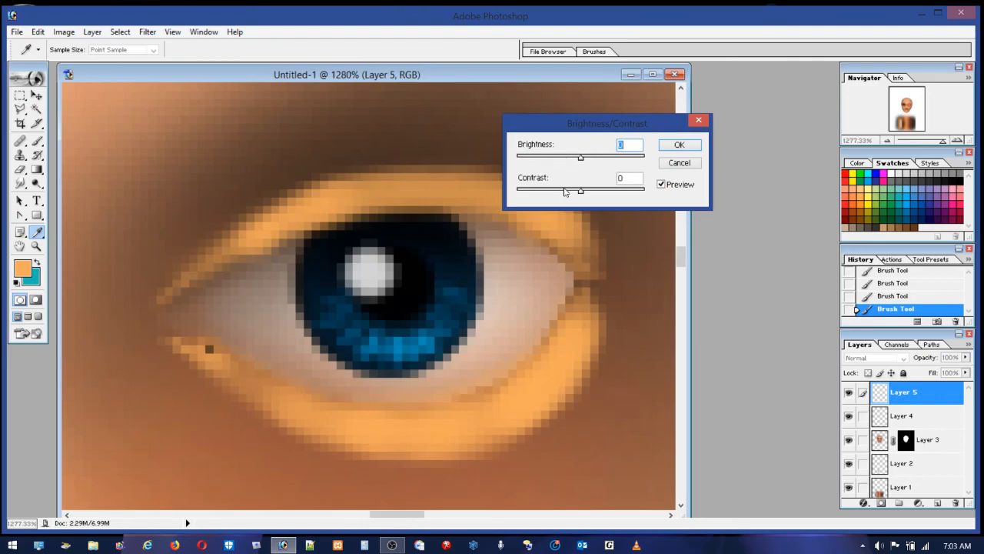
{"action": "left_click_drag", "start_coordinate": [564, 158], "coordinate": [553, 159]}
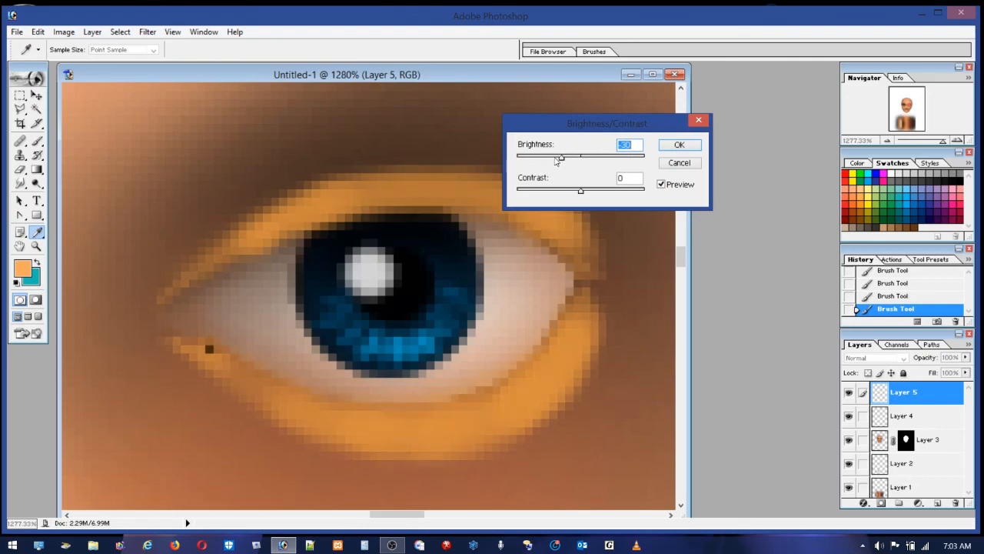
{"action": "left_click", "coordinate": [677, 145]}
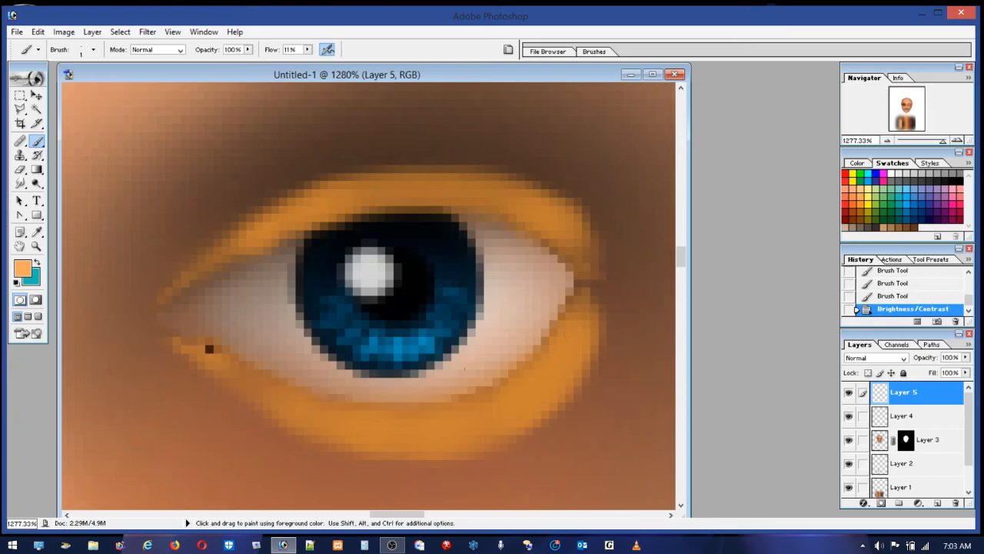
Step: Paint a pale yellow highlight along the lower eyelid's inner rim and at the upper eyelid's outer corner
{"action": "left_click", "coordinate": [865, 189]}
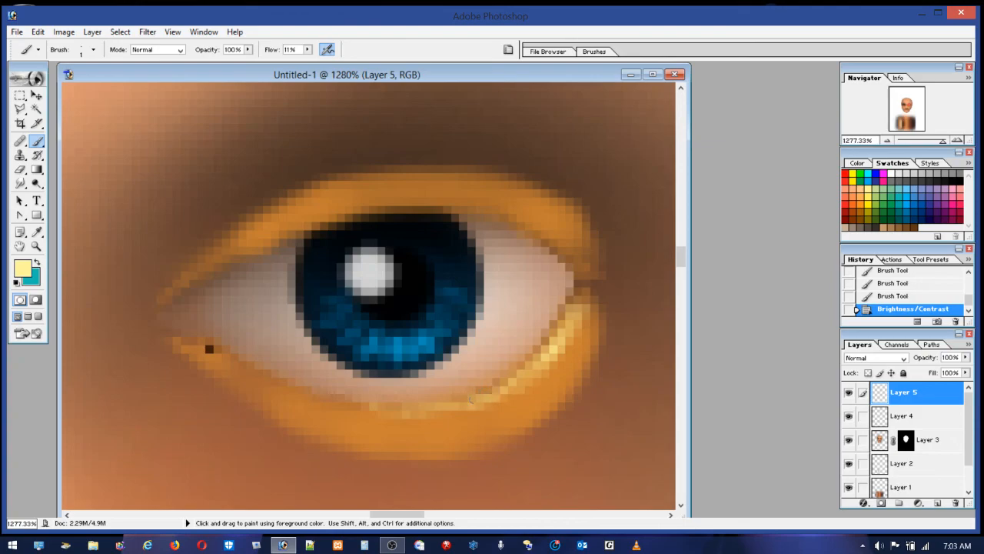
{"action": "left_click", "coordinate": [564, 329]}
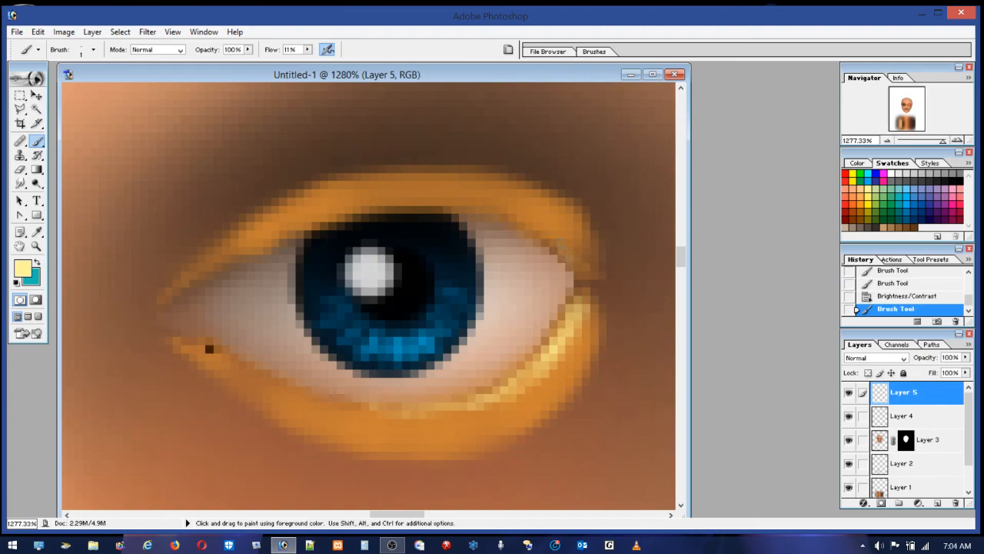
{"action": "left_click", "coordinate": [569, 257]}
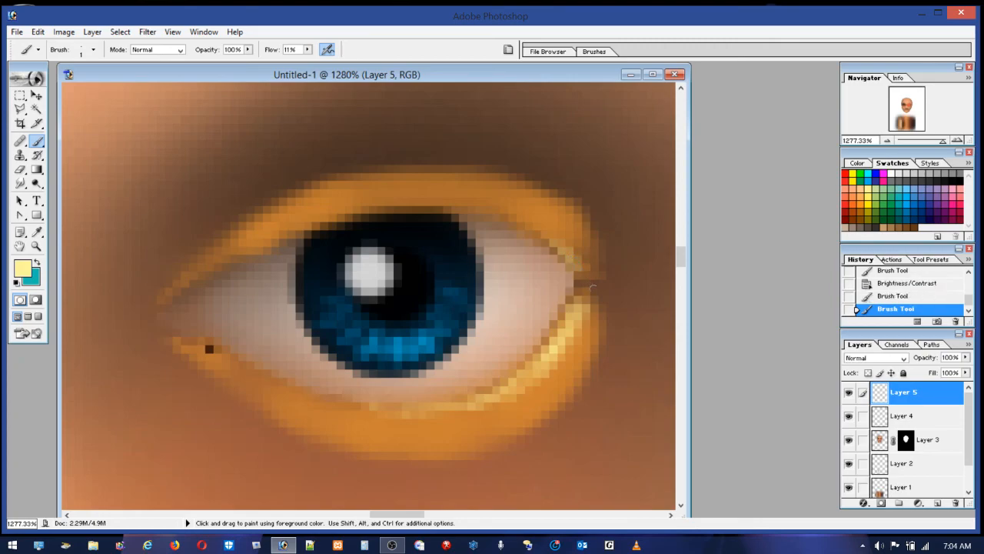
Step: Paint short black eyelashes fanning up and outward from the eye's outer corner
{"action": "left_click", "coordinate": [959, 175]}
{"action": "mouse_move", "coordinate": [572, 265]}
{"action": "left_mouse_down"}
{"action": "mouse_move", "coordinate": [630, 223]}
{"action": "mouse_move", "coordinate": [597, 271]}
{"action": "mouse_move", "coordinate": [572, 267]}
{"action": "mouse_move", "coordinate": [564, 249]}
{"action": "mouse_move", "coordinate": [601, 224]}
{"action": "left_mouse_up"}
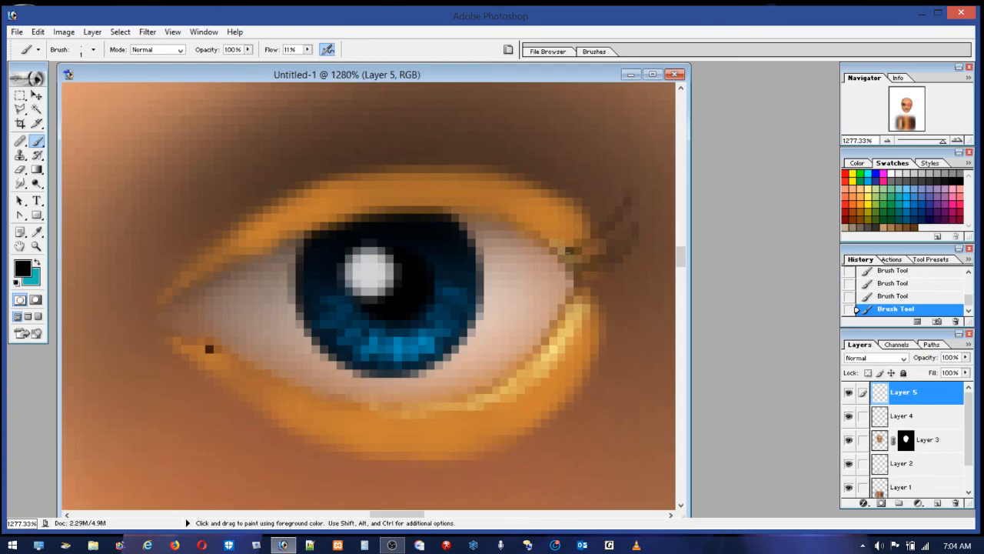
{"action": "left_click_drag", "start_coordinate": [584, 245], "coordinate": [625, 198]}
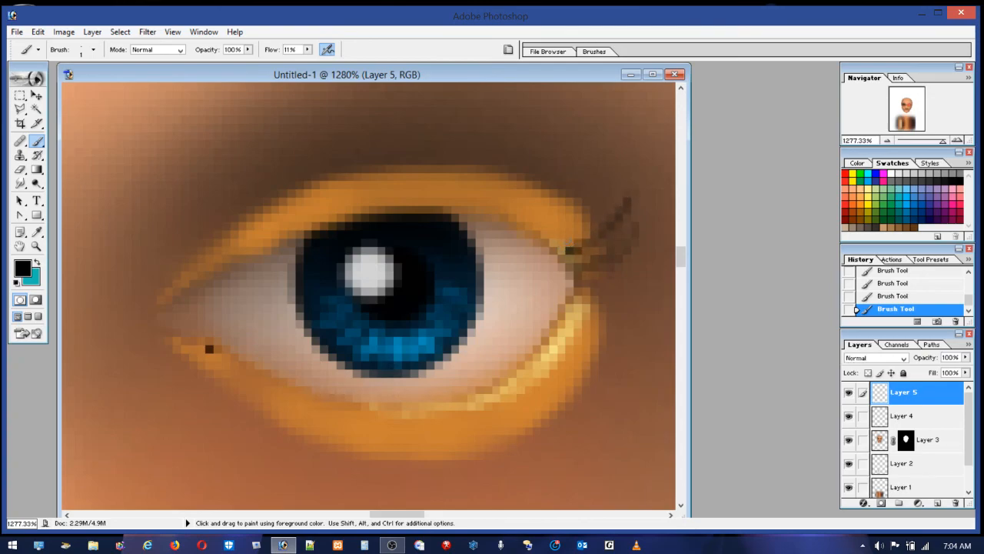
{"action": "left_click_drag", "start_coordinate": [553, 237], "coordinate": [591, 177]}
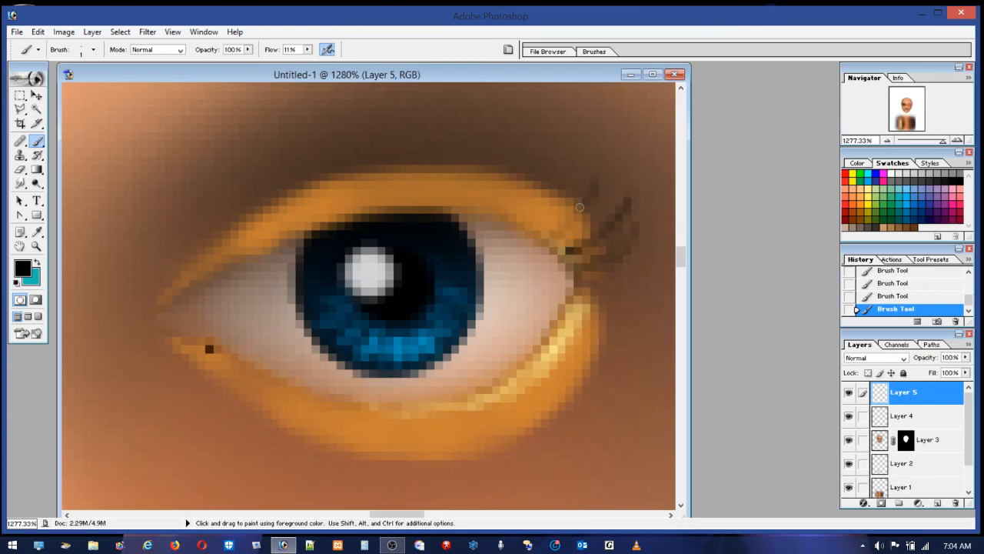
{"action": "left_click_drag", "start_coordinate": [554, 241], "coordinate": [589, 191]}
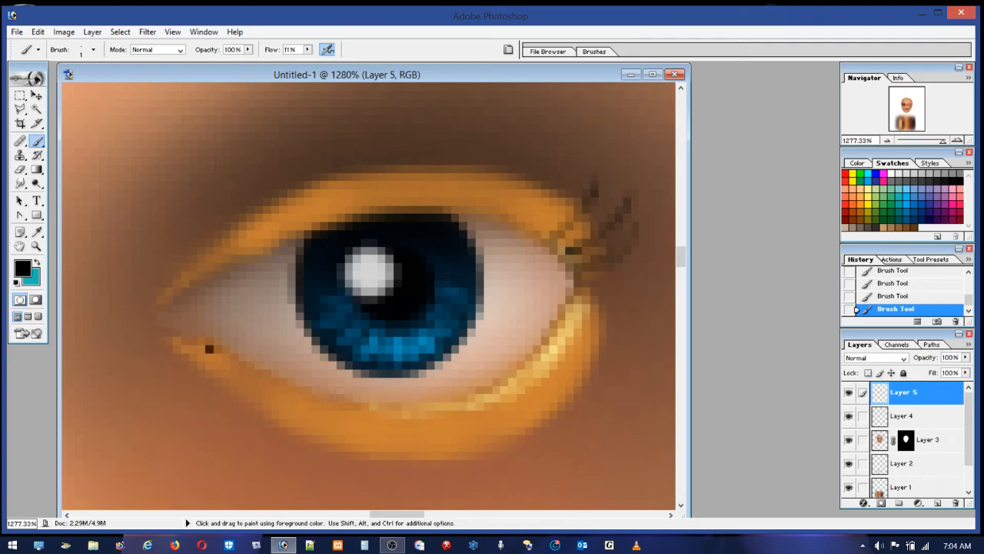
Step: Apply Hue/Saturation to Layer 5 with hue -13 and saturation -22
{"action": "left_click", "coordinate": [64, 32]}
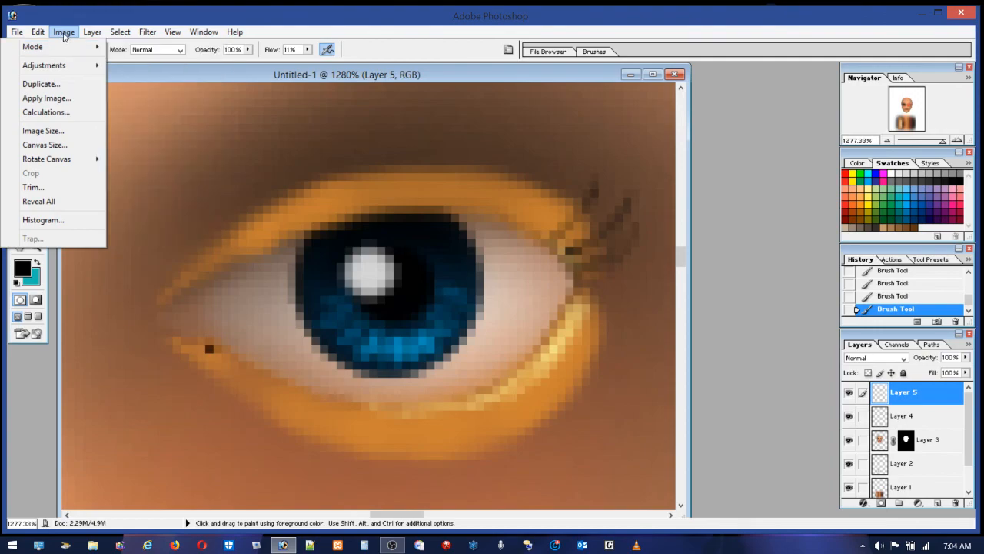
{"action": "mouse_move", "coordinate": [59, 66]}
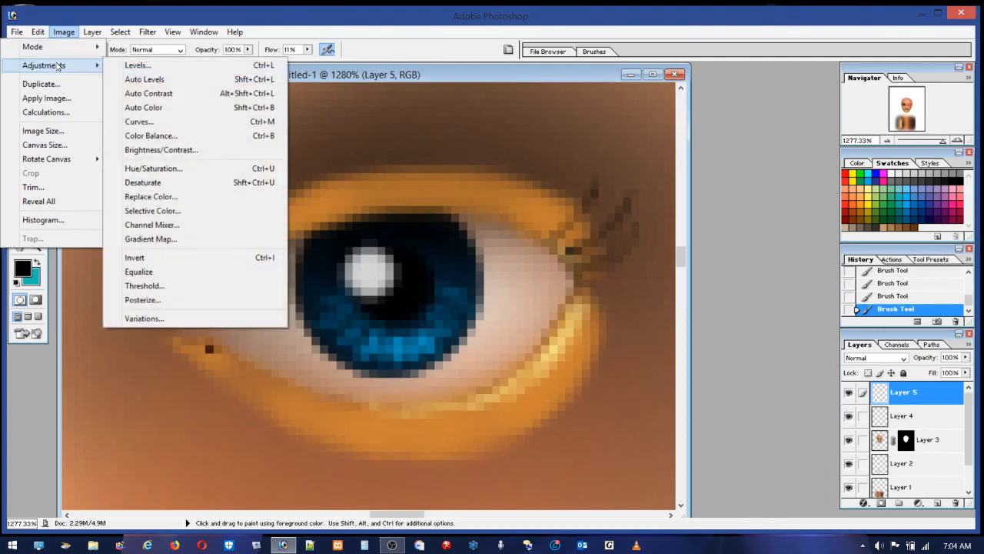
{"action": "left_click", "coordinate": [154, 168]}
{"action": "left_click_drag", "start_coordinate": [702, 129], "coordinate": [697, 21]}
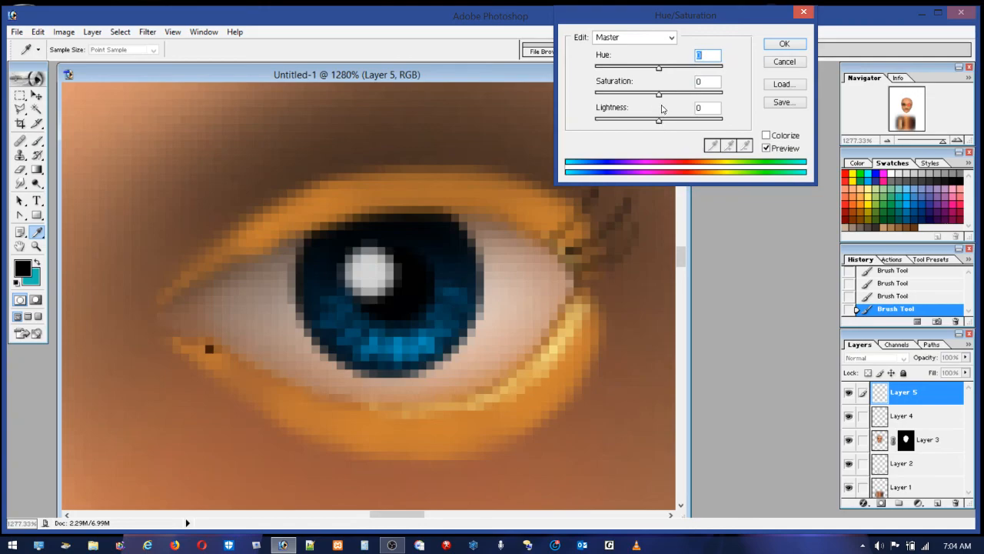
{"action": "left_click_drag", "start_coordinate": [658, 68], "coordinate": [652, 69]}
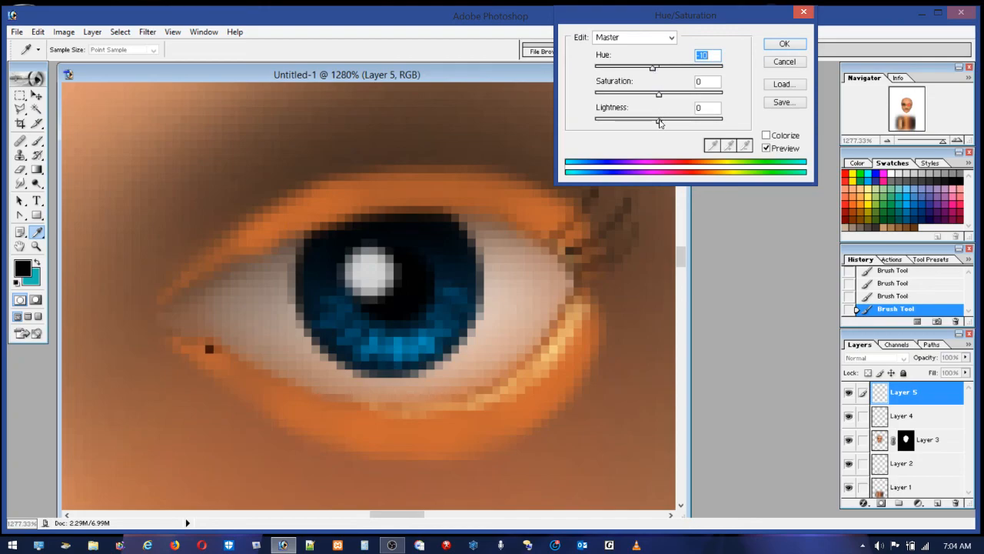
{"action": "left_click_drag", "start_coordinate": [652, 69], "coordinate": [651, 71]}
{"action": "left_click_drag", "start_coordinate": [658, 95], "coordinate": [645, 97]}
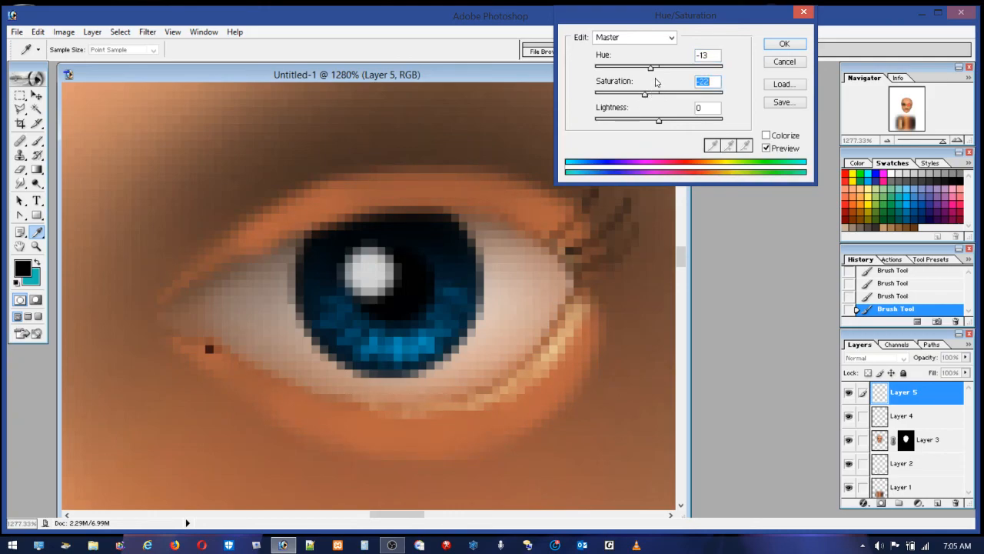
{"action": "left_click", "coordinate": [784, 45]}
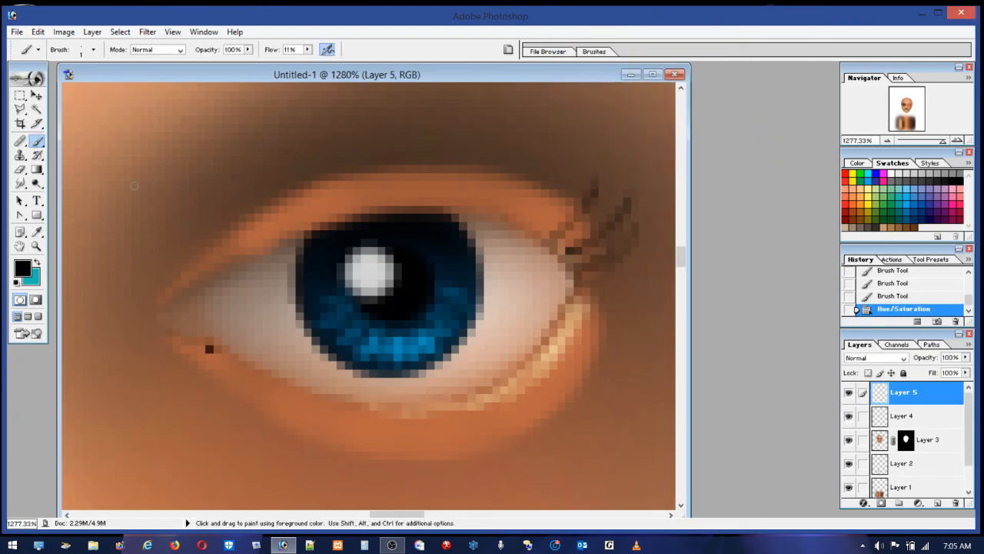
Step: Sample the upper eyelid's orange-brown and fill in the eye's inner corner with the 1 px brush
{"action": "double_click", "coordinate": [36, 246]}
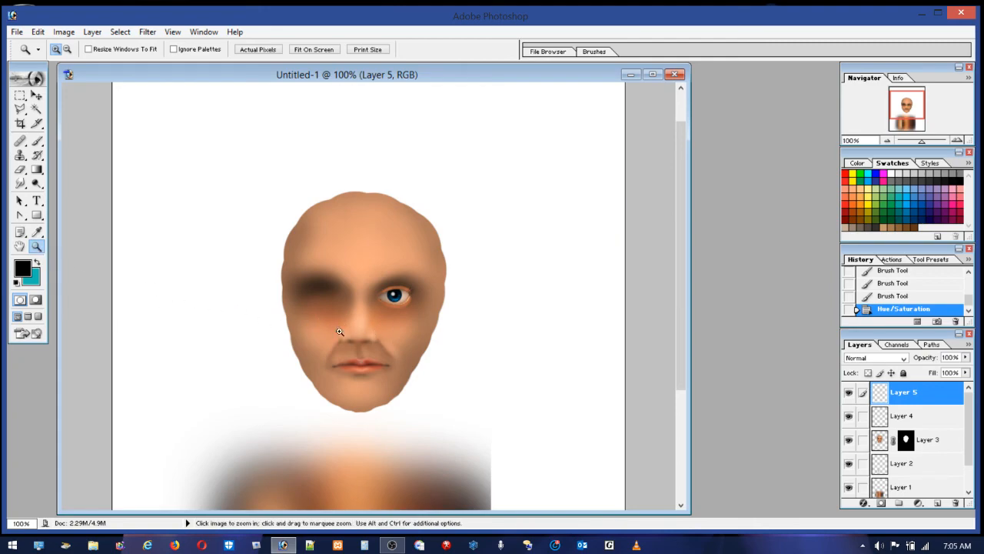
{"action": "left_click_drag", "start_coordinate": [351, 257], "coordinate": [458, 360]}
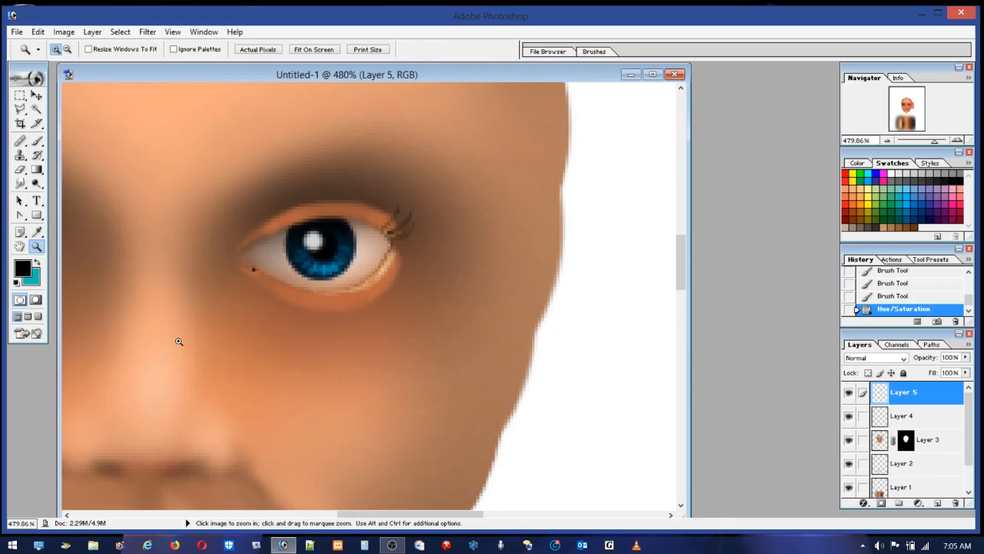
{"action": "left_click_drag", "start_coordinate": [213, 234], "coordinate": [295, 281]}
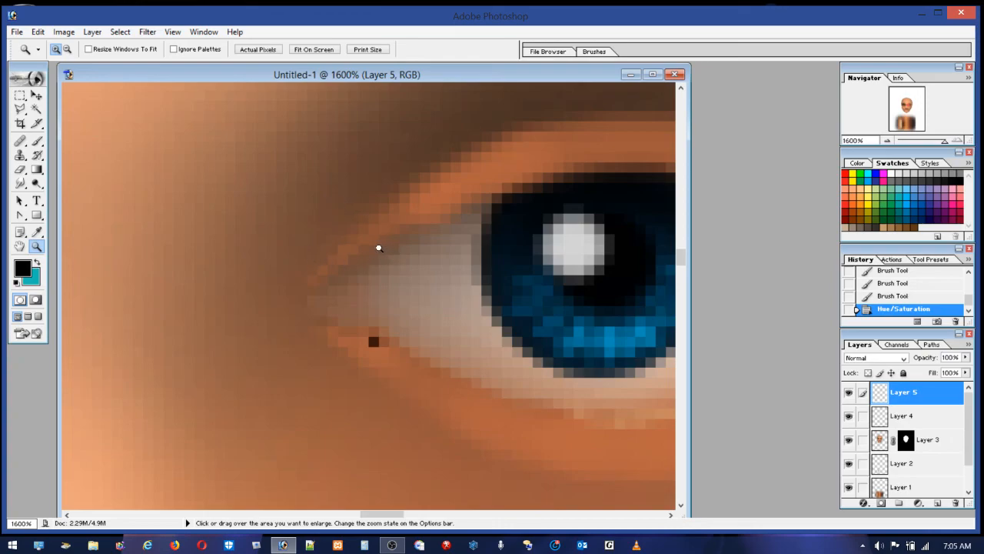
{"action": "left_click", "coordinate": [36, 142]}
{"action": "left_click", "coordinate": [492, 168], "text": "alt"}
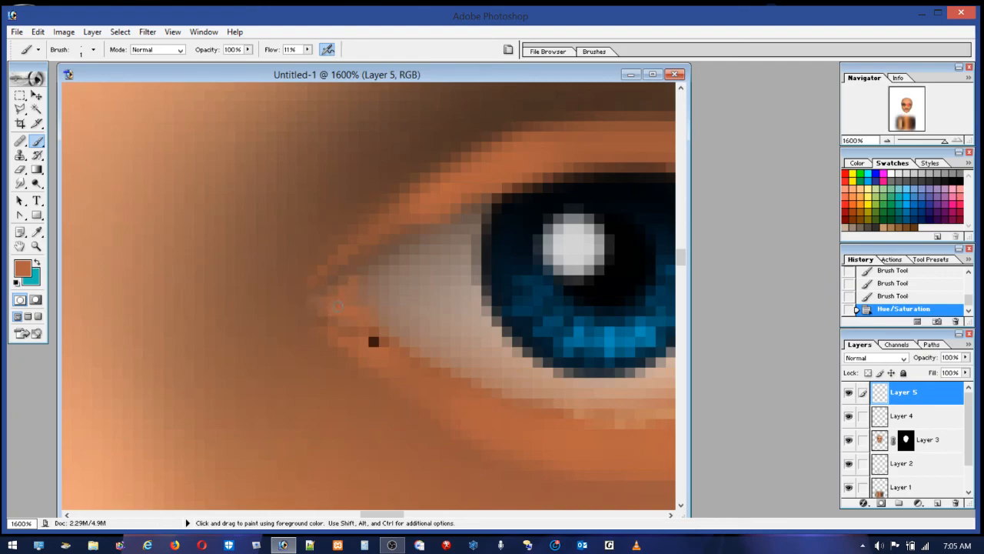
{"action": "mouse_move", "coordinate": [348, 284]}
{"action": "left_mouse_down"}
{"action": "mouse_move", "coordinate": [336, 278]}
{"action": "mouse_move", "coordinate": [328, 290]}
{"action": "left_mouse_up"}
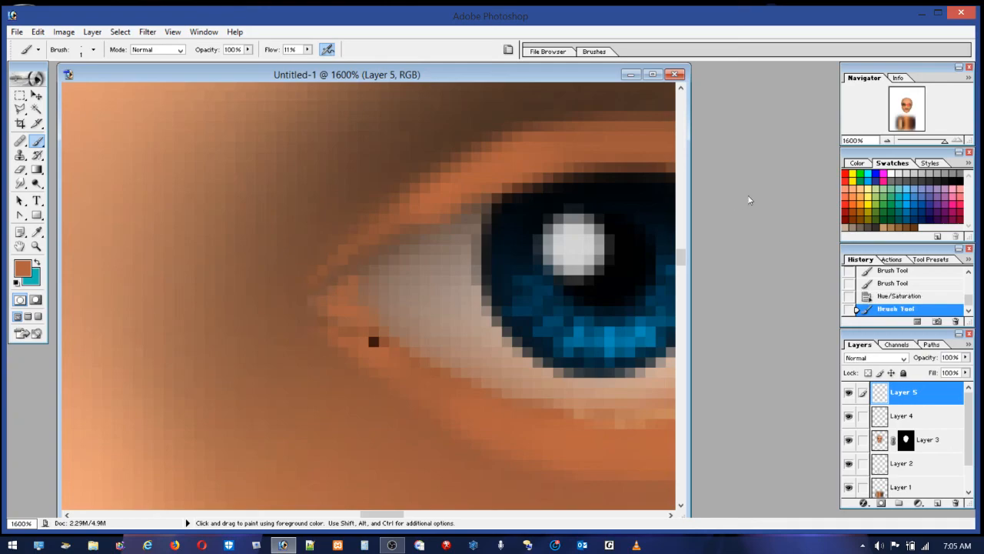
Step: Shade the edge of the eye's inner corner in dark red and lighten its middle with light orange
{"action": "left_click", "coordinate": [871, 187]}
{"action": "left_click", "coordinate": [891, 174]}
{"action": "left_click", "coordinate": [847, 216]}
{"action": "mouse_move", "coordinate": [369, 308]}
{"action": "left_mouse_down"}
{"action": "mouse_move", "coordinate": [334, 294]}
{"action": "mouse_move", "coordinate": [365, 264]}
{"action": "left_mouse_up"}
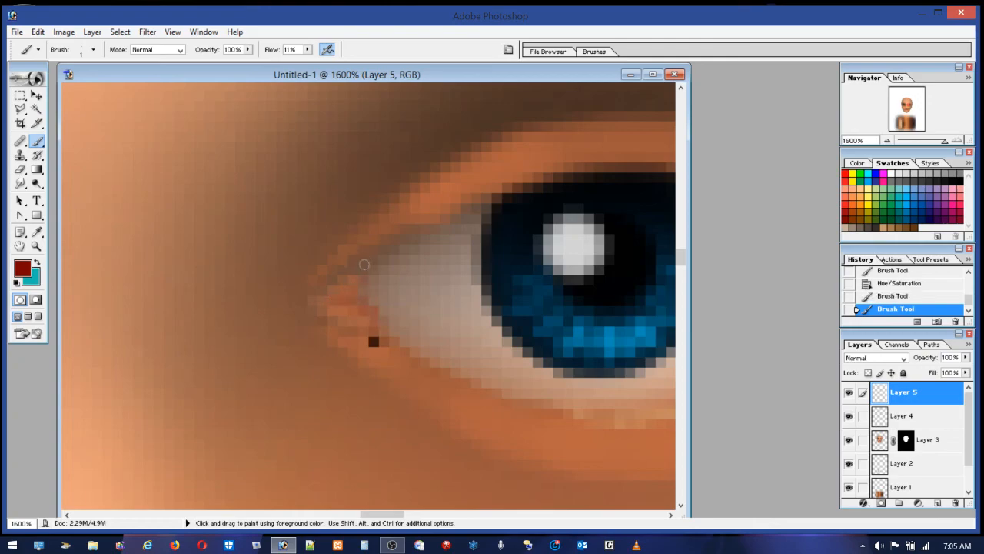
{"action": "left_click", "coordinate": [855, 193]}
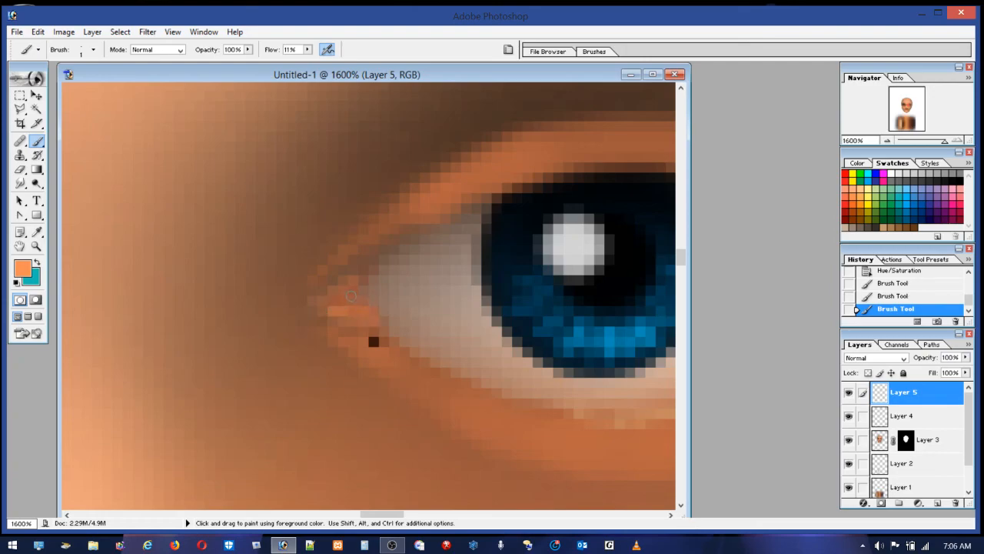
{"action": "left_click_drag", "start_coordinate": [346, 310], "coordinate": [334, 289]}
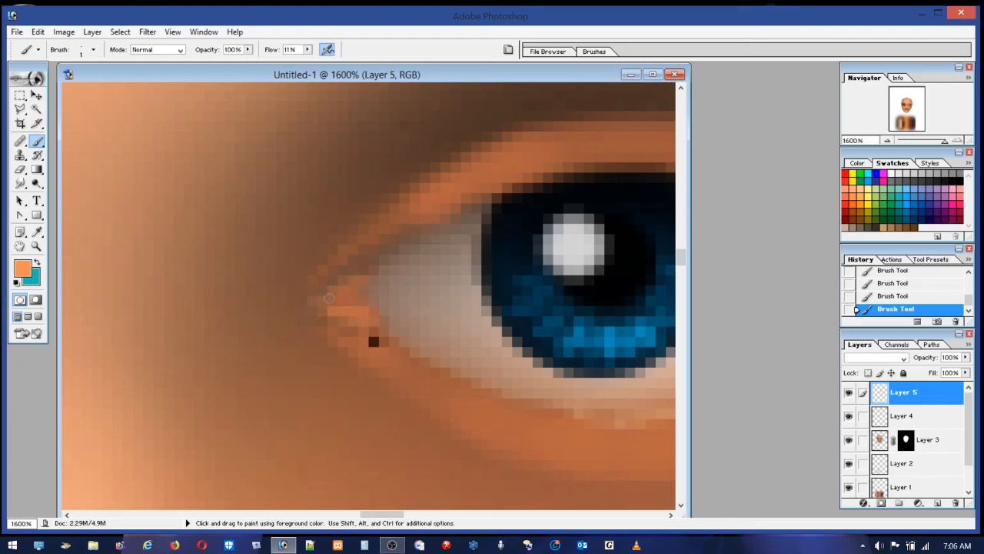
Step: Add a small white highlight in the middle of the eye's inner corner
{"action": "left_click", "coordinate": [892, 172]}
{"action": "left_click", "coordinate": [363, 309]}
{"action": "left_click_drag", "start_coordinate": [359, 310], "coordinate": [369, 311]}
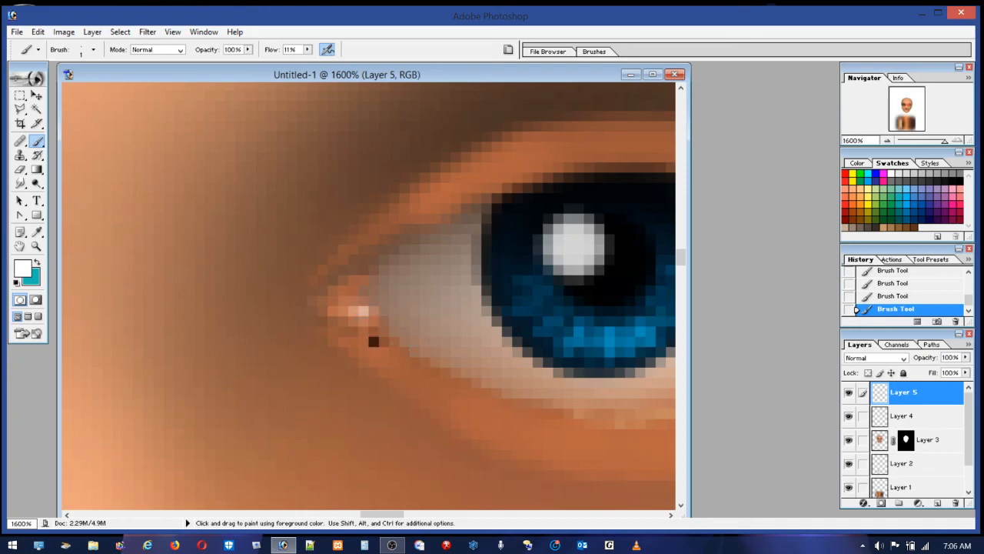
Step: Sample the lower eyelid's orange-brown and paint over the dark dot at its inner end
{"action": "left_click", "coordinate": [386, 352], "text": "alt"}
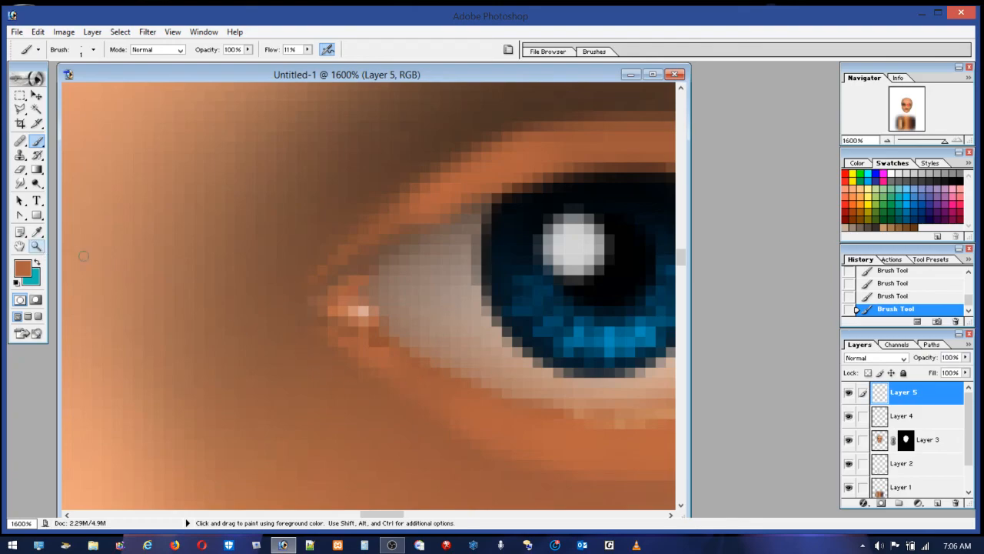
{"action": "left_click_drag", "start_coordinate": [384, 515], "coordinate": [401, 514]}
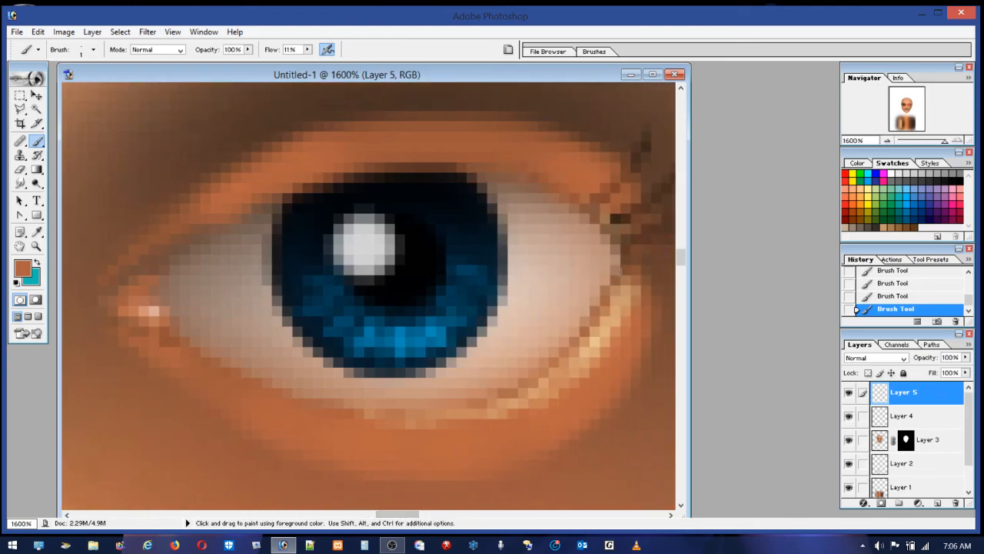
{"action": "left_click_drag", "start_coordinate": [680, 258], "coordinate": [684, 265]}
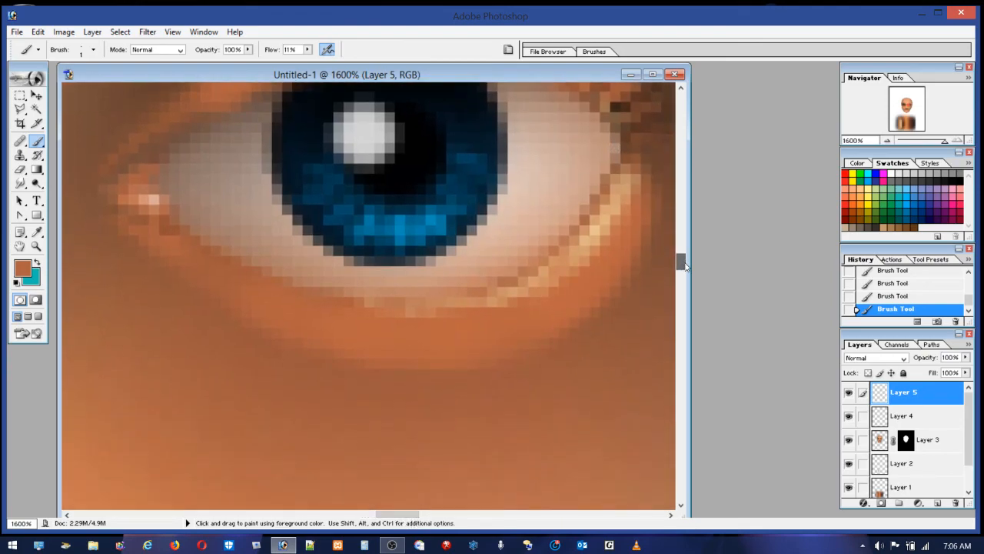
Step: Sample the dark brown beside the eye's outer corner and shade along the underside of the lower eyelid with a 7 px brush
{"action": "left_click_drag", "start_coordinate": [689, 264], "coordinate": [810, 264]}
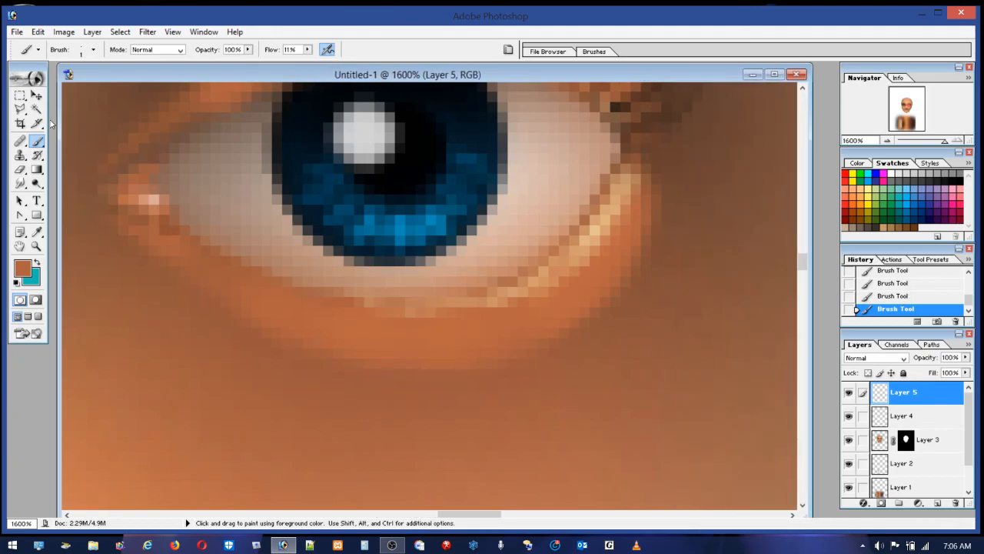
{"action": "left_click", "coordinate": [82, 53]}
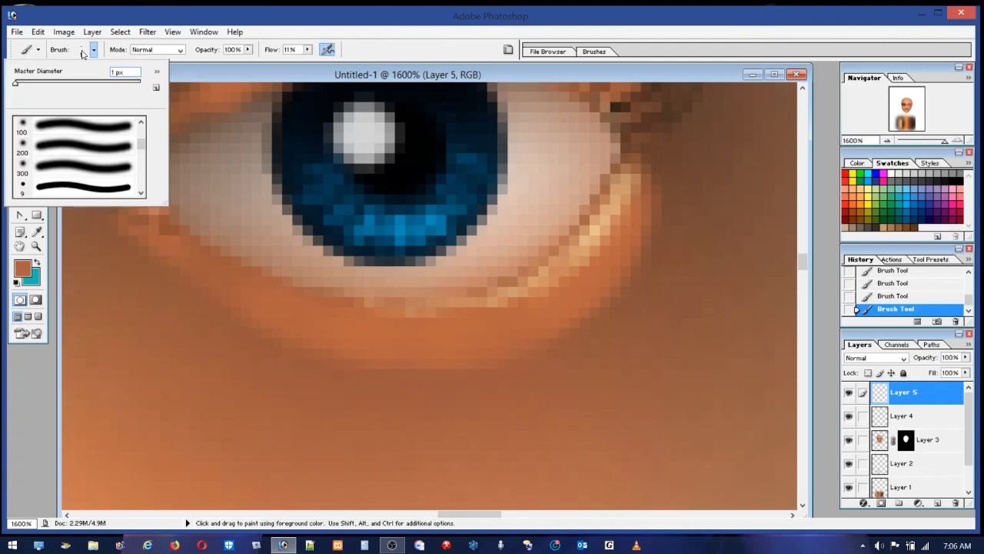
{"action": "left_click", "coordinate": [23, 82]}
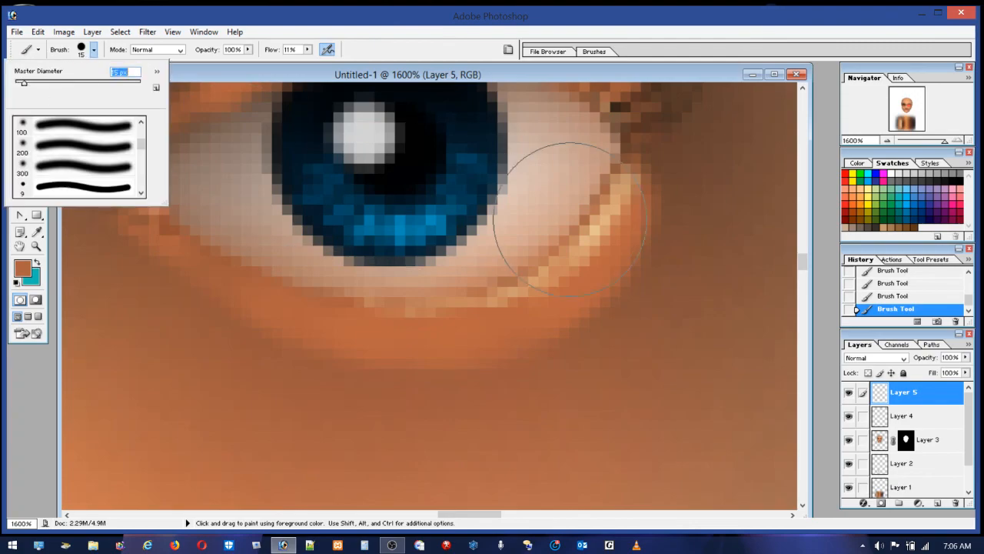
{"action": "left_click_drag", "start_coordinate": [21, 85], "coordinate": [18, 84]}
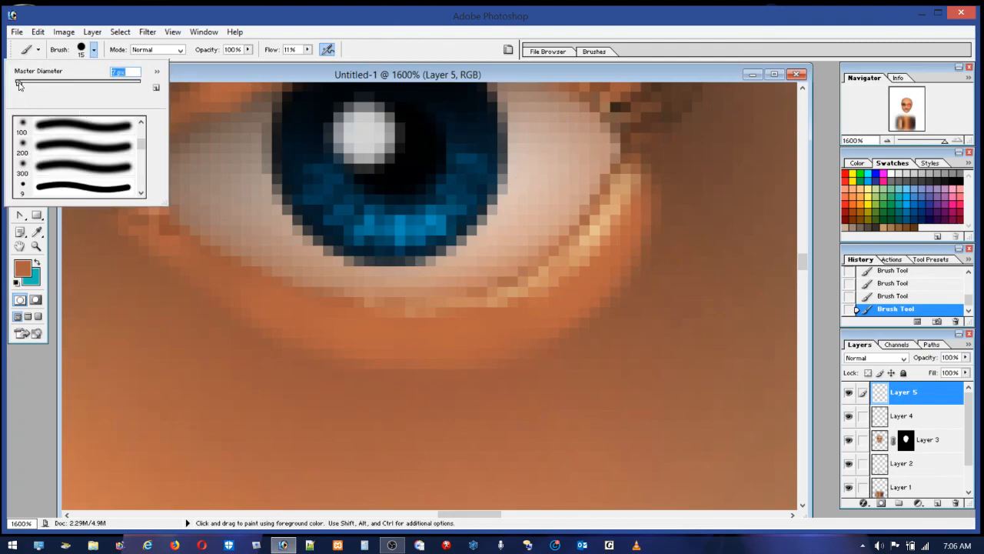
{"action": "left_click", "coordinate": [666, 169], "text": "alt"}
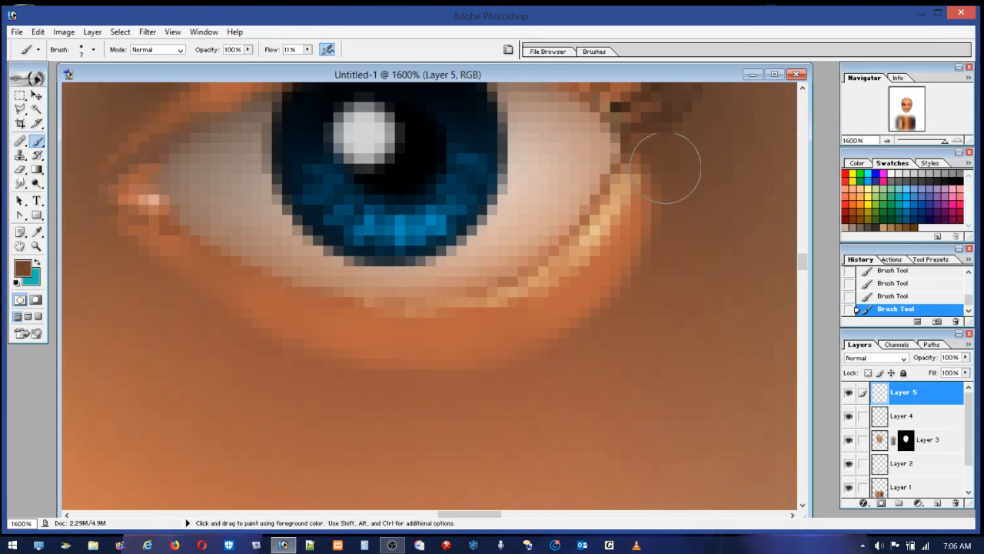
{"action": "mouse_move", "coordinate": [652, 247]}
{"action": "left_mouse_down"}
{"action": "mouse_move", "coordinate": [666, 158]}
{"action": "mouse_move", "coordinate": [622, 314]}
{"action": "mouse_move", "coordinate": [663, 216]}
{"action": "mouse_move", "coordinate": [566, 334]}
{"action": "mouse_move", "coordinate": [615, 275]}
{"action": "mouse_move", "coordinate": [467, 377]}
{"action": "mouse_move", "coordinate": [506, 352]}
{"action": "mouse_move", "coordinate": [351, 367]}
{"action": "mouse_move", "coordinate": [259, 346]}
{"action": "mouse_move", "coordinate": [164, 281]}
{"action": "mouse_move", "coordinate": [283, 352]}
{"action": "left_mouse_up"}
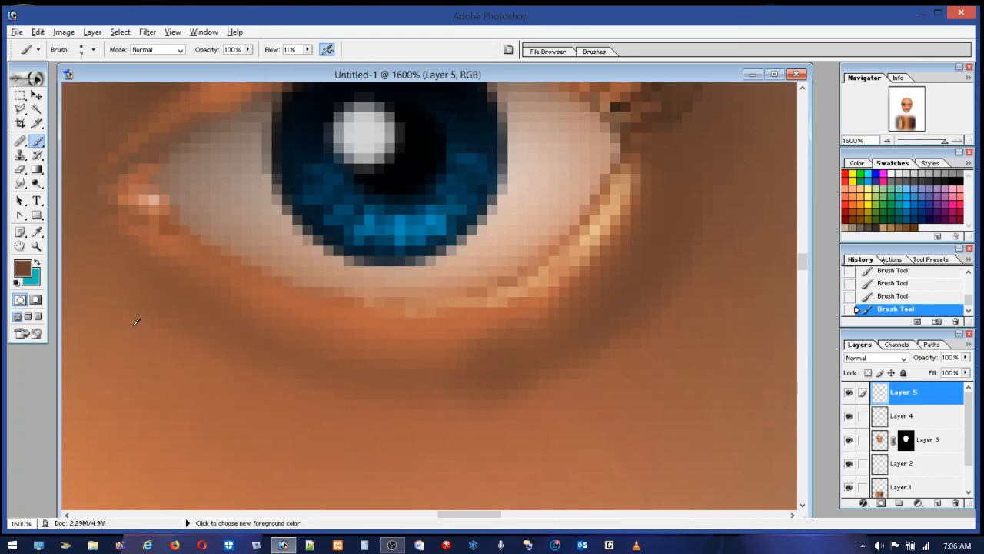
Step: Blend the dark shading beneath the lower eyelid into the cheek with brown skin tones sampled from around the eye
{"action": "left_click", "coordinate": [108, 288], "text": "alt"}
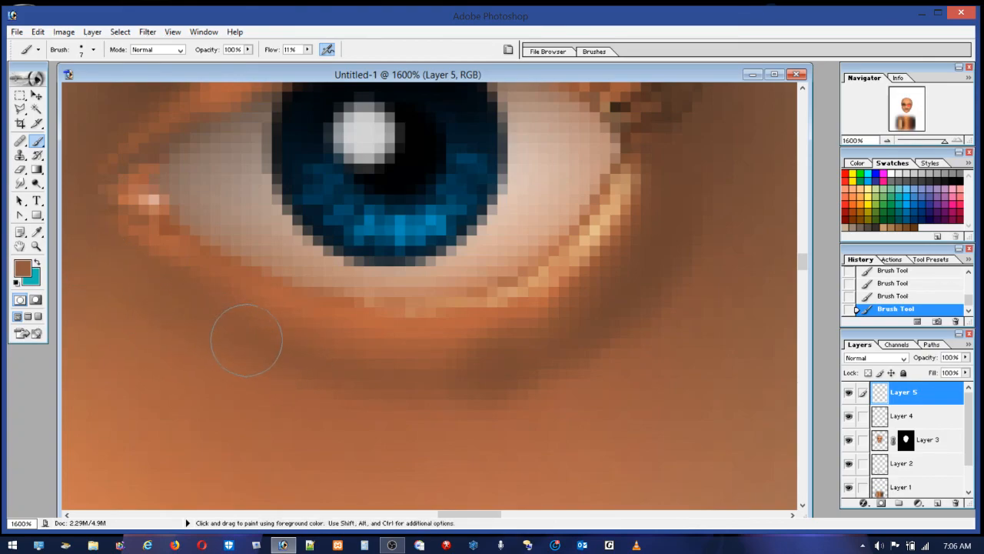
{"action": "mouse_move", "coordinate": [296, 362]}
{"action": "left_mouse_down"}
{"action": "mouse_move", "coordinate": [153, 296]}
{"action": "mouse_move", "coordinate": [329, 366]}
{"action": "mouse_move", "coordinate": [409, 371]}
{"action": "mouse_move", "coordinate": [486, 356]}
{"action": "mouse_move", "coordinate": [444, 363]}
{"action": "left_mouse_up"}
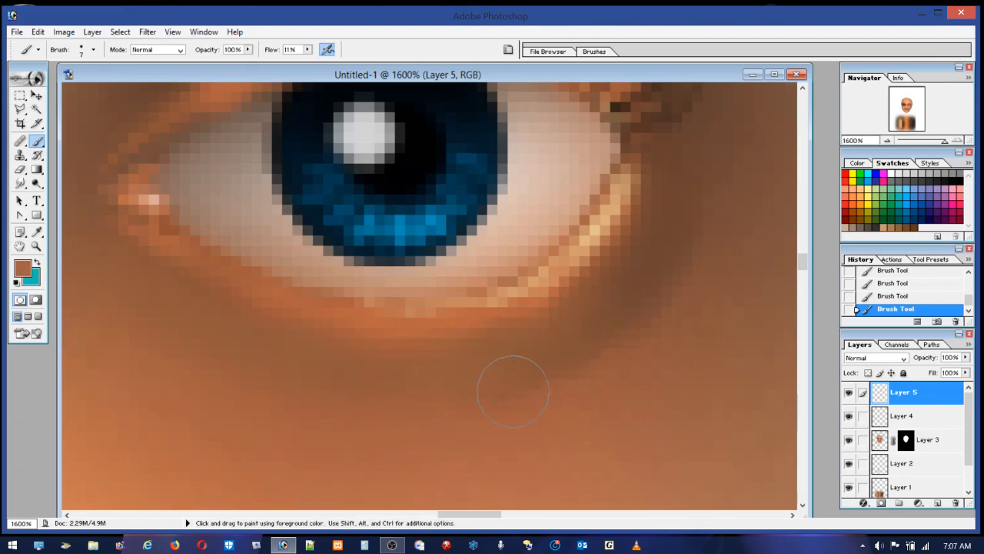
{"action": "left_click", "coordinate": [686, 321], "text": "alt"}
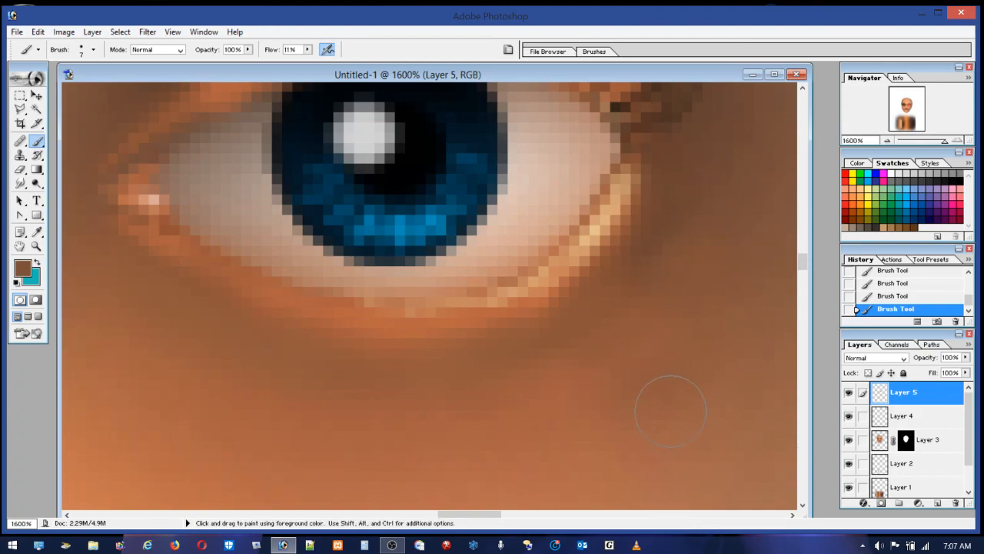
{"action": "left_click", "coordinate": [611, 387], "text": "alt"}
{"action": "key", "text": "alt"}
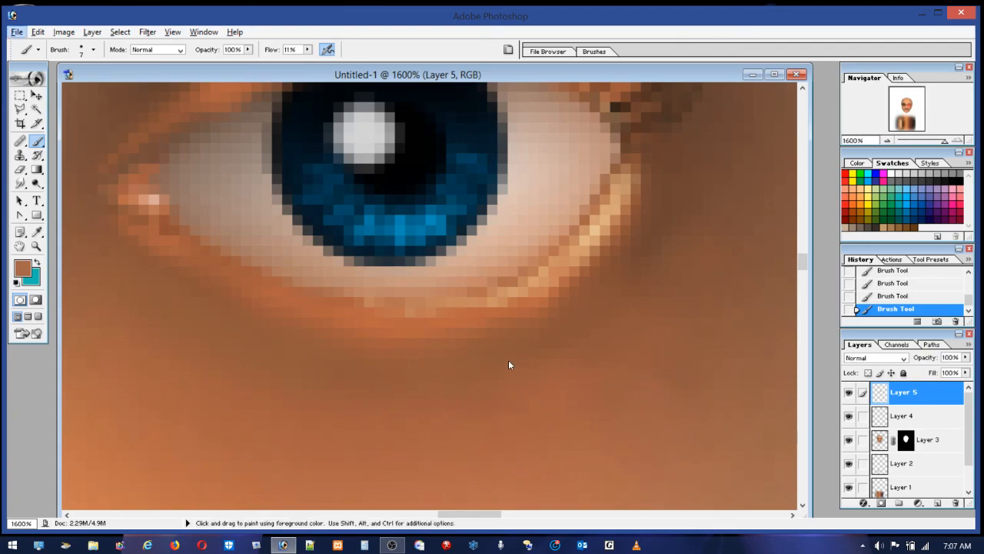
Step: Paint a thin crease under the lower eyelid's outer end in sampled dark brown with a 2 px brush, softening it with a lighter brown
{"action": "double_click", "coordinate": [36, 246]}
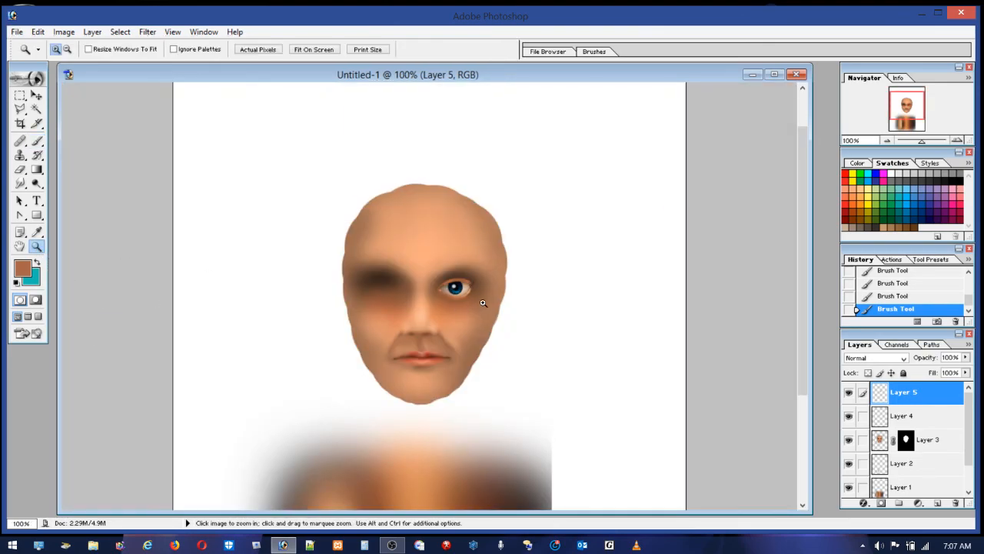
{"action": "left_click_drag", "start_coordinate": [415, 258], "coordinate": [502, 331]}
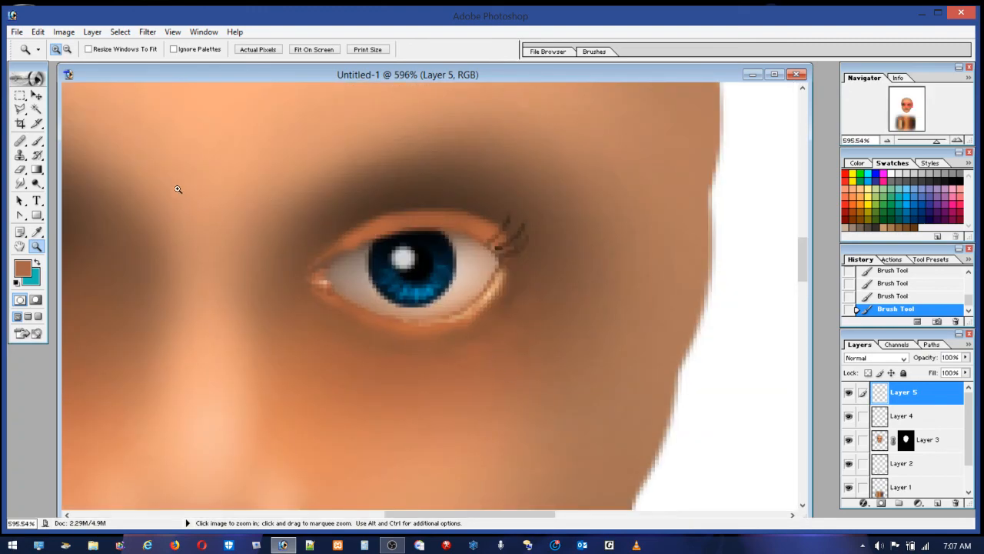
{"action": "left_click_drag", "start_coordinate": [345, 183], "coordinate": [583, 372]}
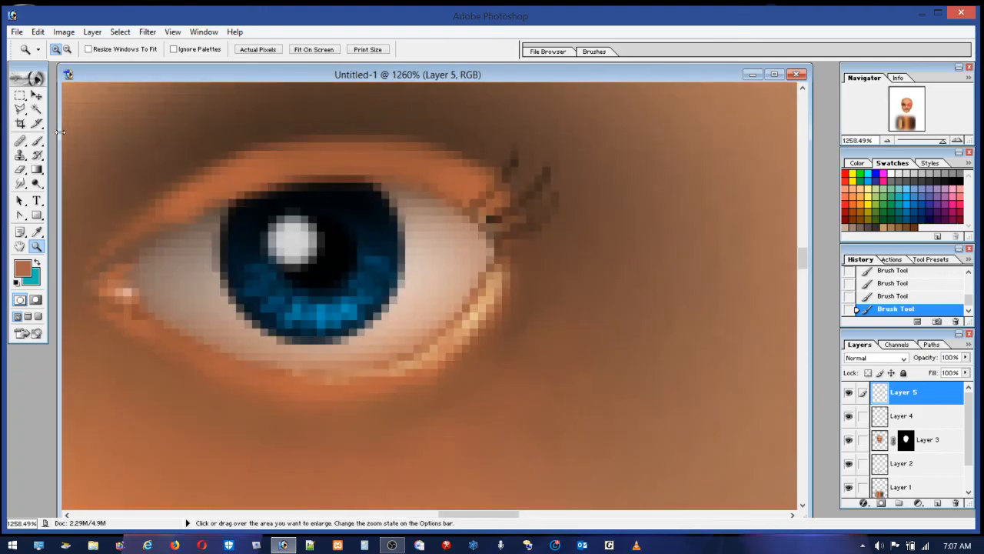
{"action": "left_click", "coordinate": [36, 141]}
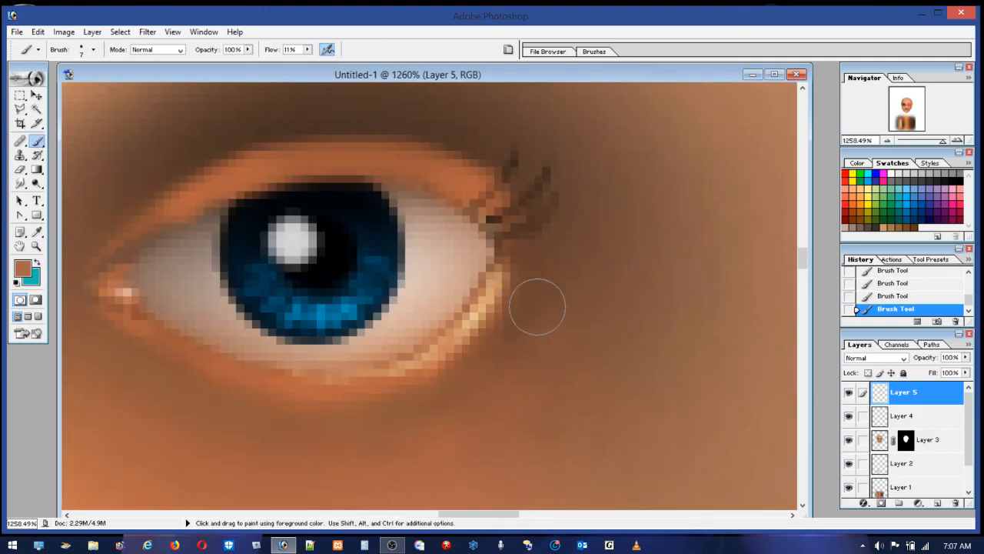
{"action": "key", "text": "alt"}
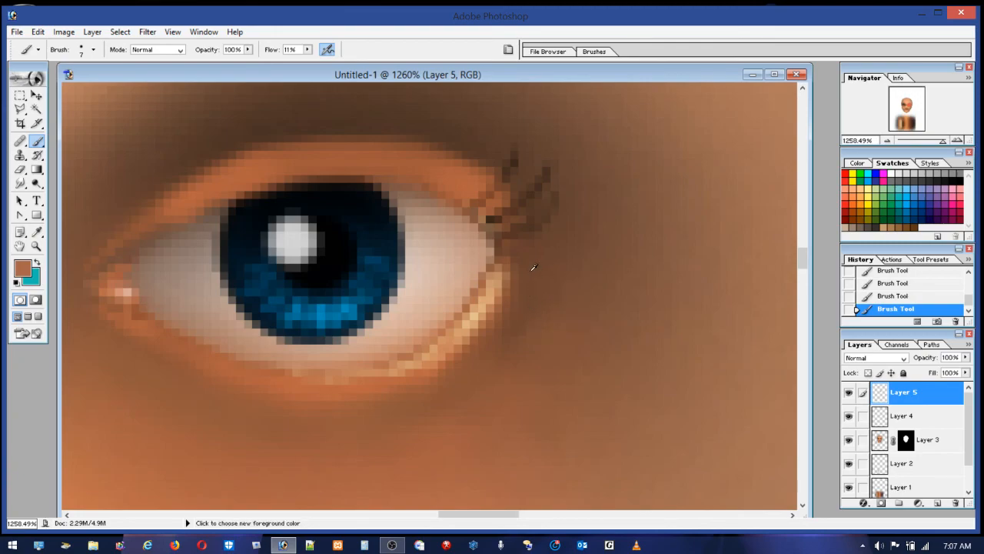
{"action": "left_click", "coordinate": [542, 233], "text": "alt"}
{"action": "left_click", "coordinate": [81, 52]}
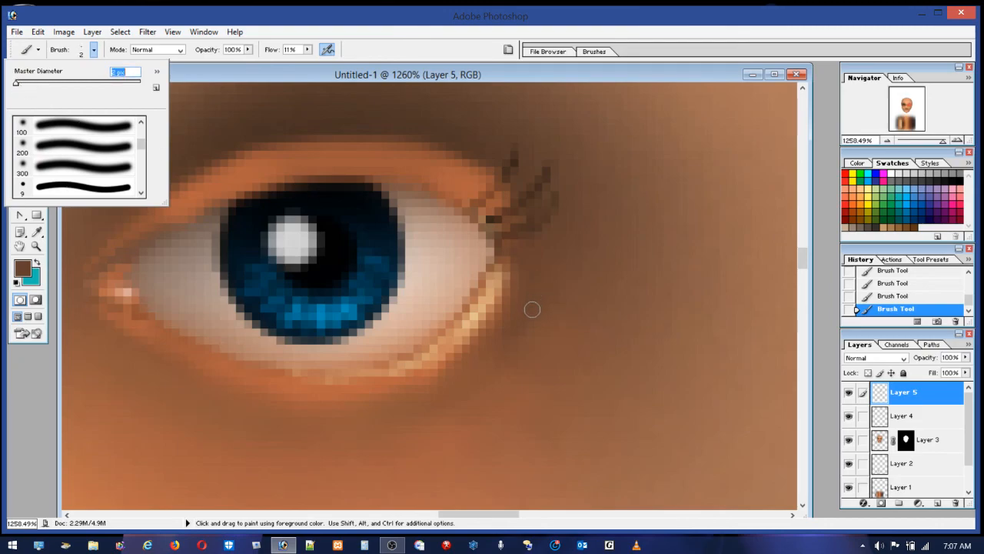
{"action": "key", "text": "Return"}
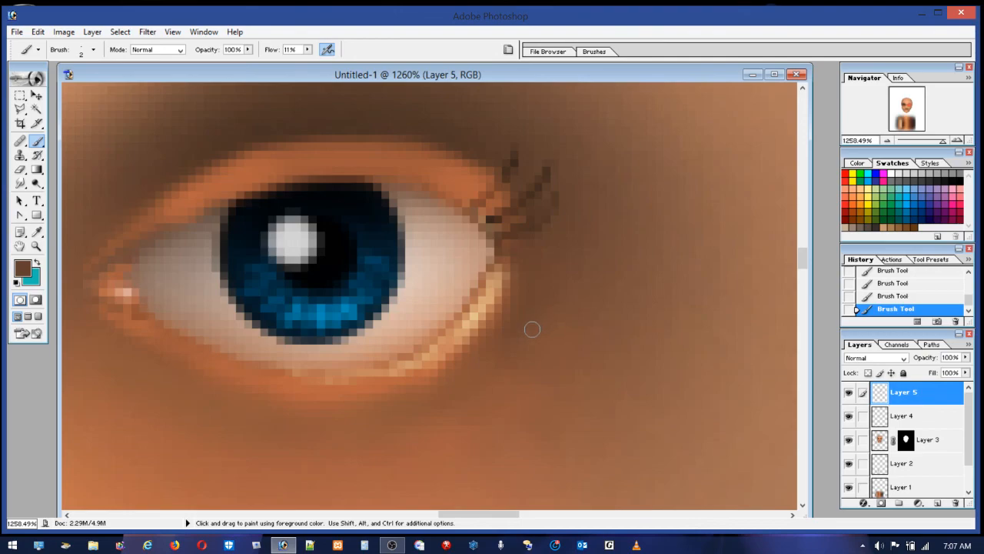
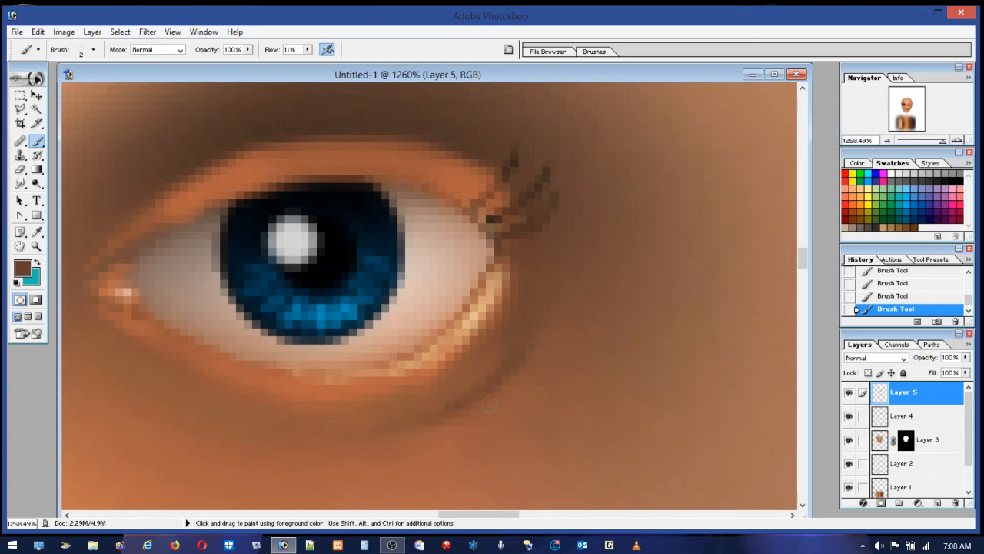
{"action": "left_click", "coordinate": [531, 402], "text": "alt"}
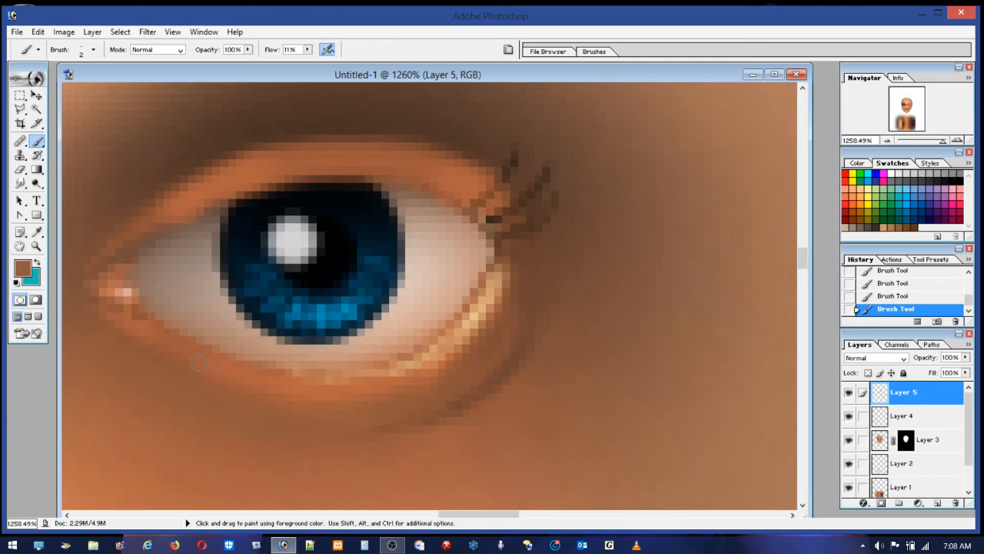
Step: Sample the dark brown above the upper eyelid and darken the lid's upper edge toward the outer corner with a 12 px brush
{"action": "double_click", "coordinate": [35, 250]}
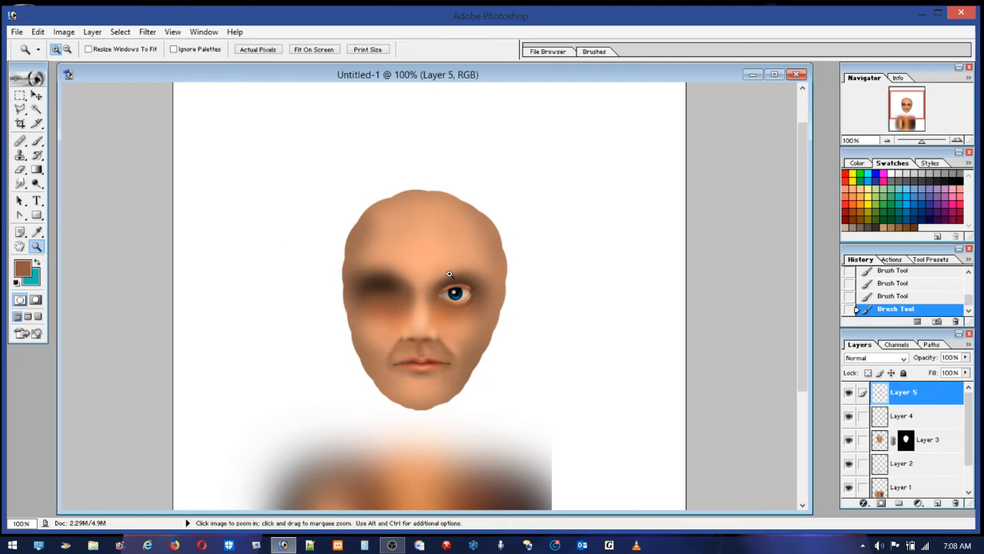
{"action": "left_click_drag", "start_coordinate": [464, 300], "coordinate": [521, 345]}
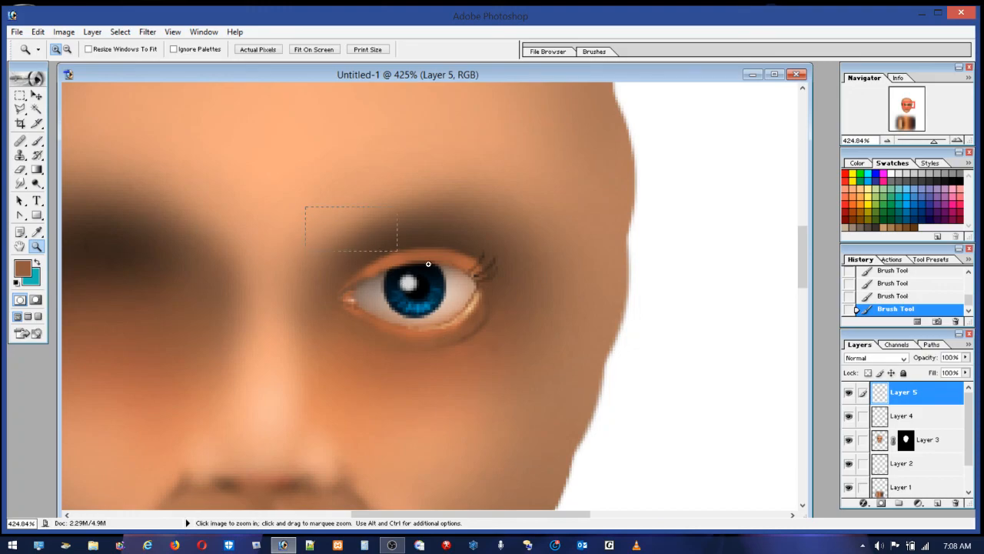
{"action": "left_click_drag", "start_coordinate": [413, 258], "coordinate": [547, 344]}
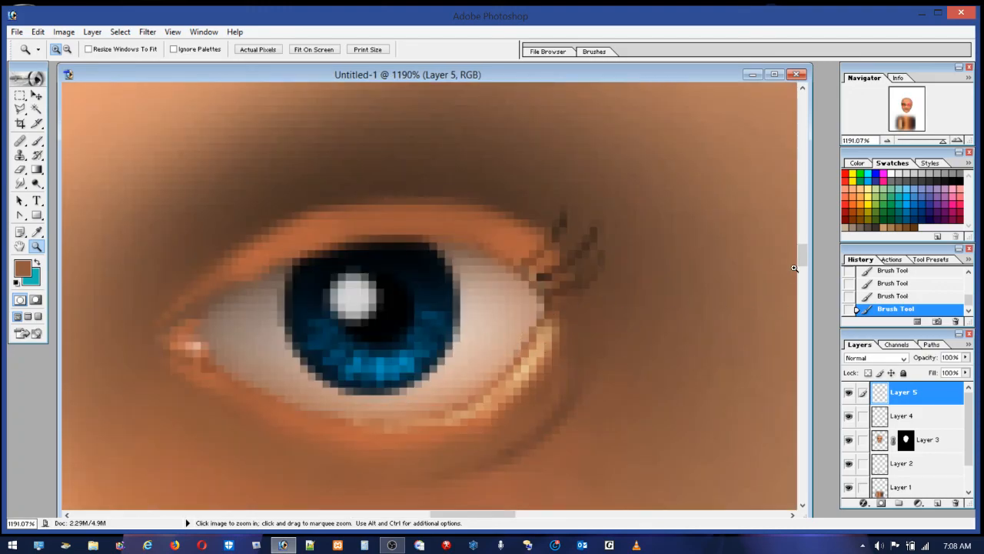
{"action": "left_click_drag", "start_coordinate": [803, 259], "coordinate": [803, 260]}
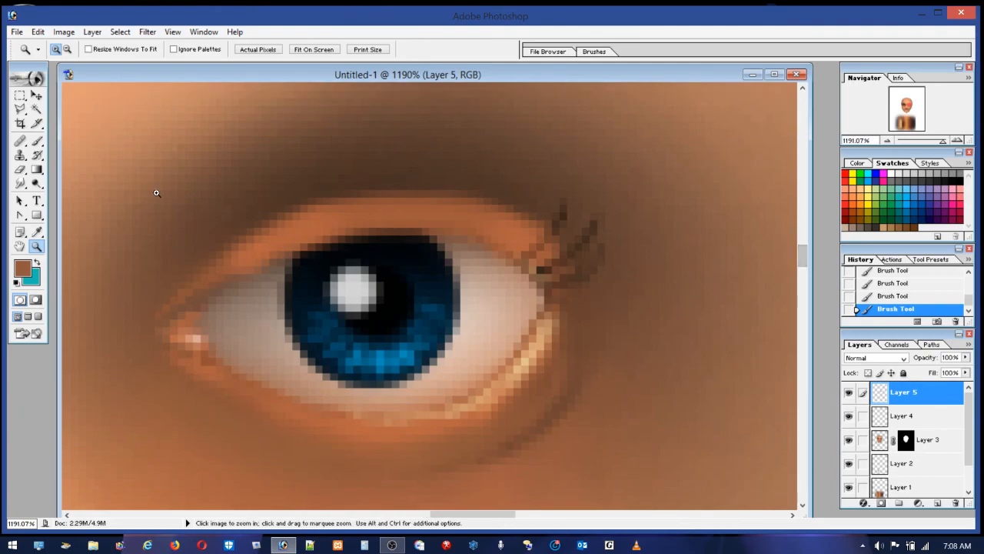
{"action": "left_click", "coordinate": [37, 142]}
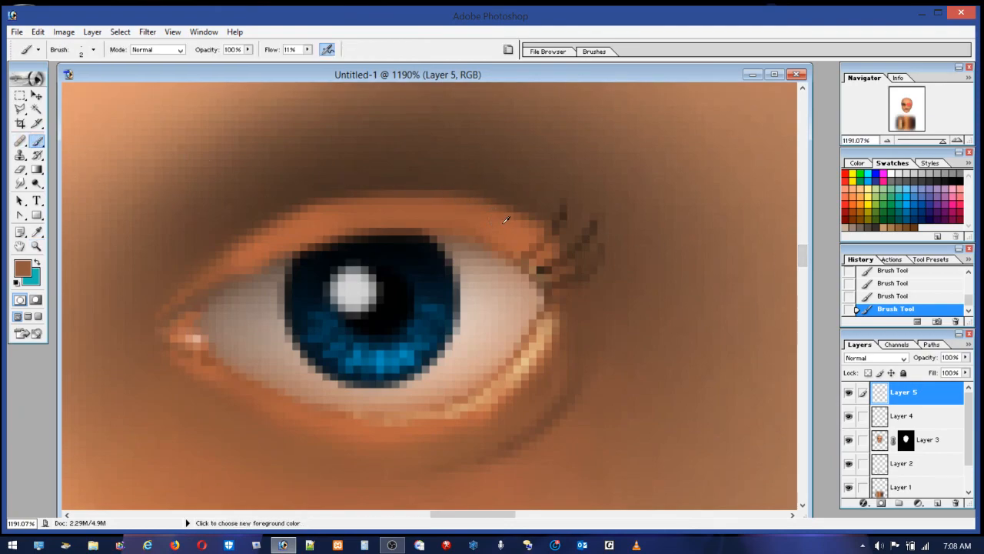
{"action": "left_click", "coordinate": [87, 53]}
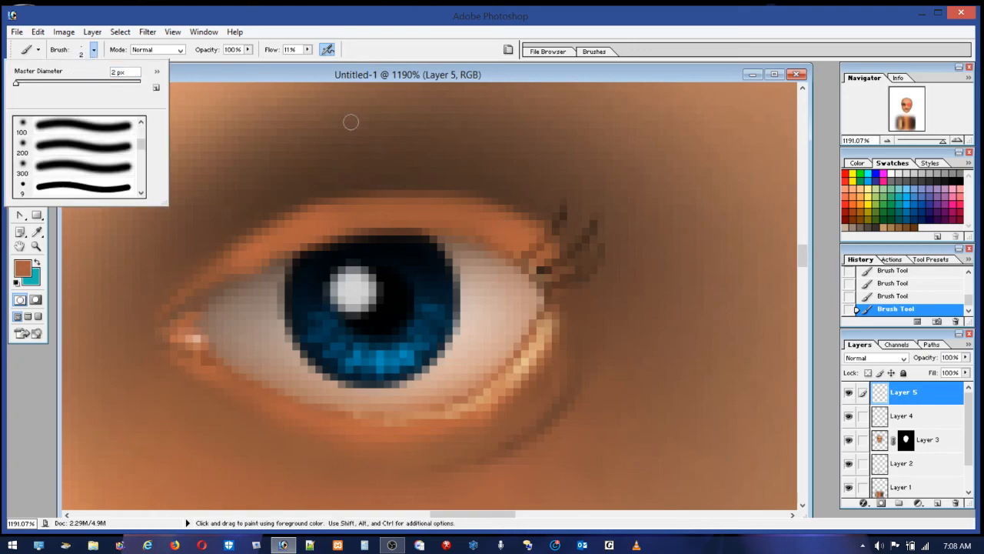
{"action": "left_click", "coordinate": [436, 181], "text": "alt"}
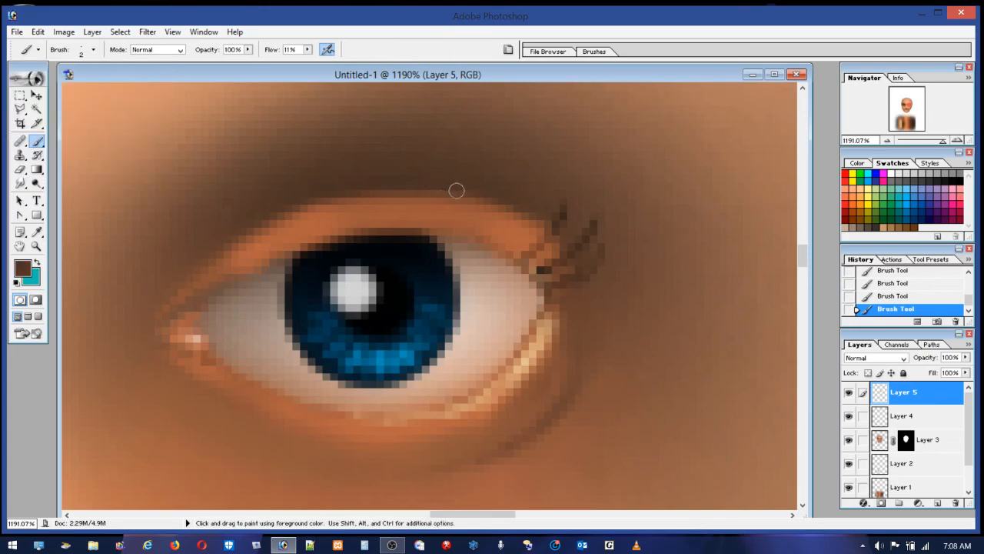
{"action": "left_click", "coordinate": [91, 51]}
{"action": "left_click", "coordinate": [34, 85]}
{"action": "left_click", "coordinate": [22, 85]}
{"action": "mouse_move", "coordinate": [528, 201]}
{"action": "left_mouse_down"}
{"action": "mouse_move", "coordinate": [539, 213]}
{"action": "mouse_move", "coordinate": [491, 191]}
{"action": "mouse_move", "coordinate": [336, 173]}
{"action": "mouse_move", "coordinate": [253, 186]}
{"action": "mouse_move", "coordinate": [211, 213]}
{"action": "mouse_move", "coordinate": [311, 179]}
{"action": "mouse_move", "coordinate": [446, 183]}
{"action": "mouse_move", "coordinate": [556, 233]}
{"action": "mouse_move", "coordinate": [609, 317]}
{"action": "mouse_move", "coordinate": [587, 311]}
{"action": "left_mouse_up"}
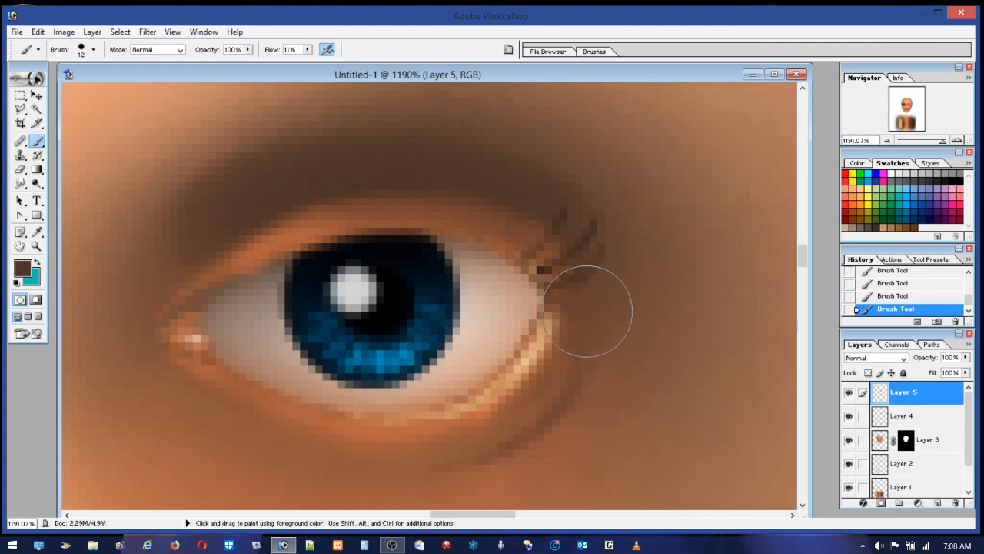
Step: Lower the brush flow to 2% and smooth the shadow above the upper eyelid with browns sampled around it
{"action": "key", "text": "alt"}
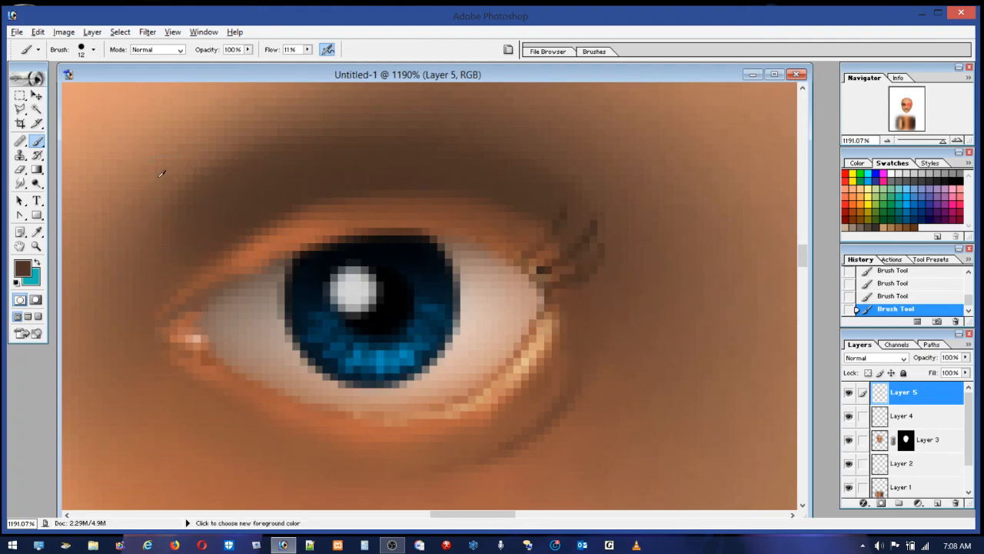
{"action": "left_click", "coordinate": [308, 51]}
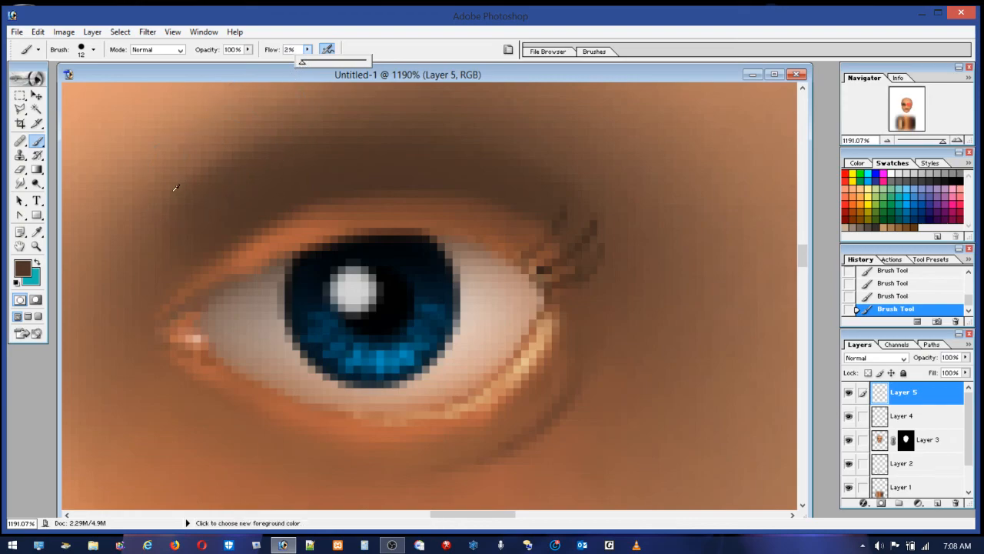
{"action": "left_click", "coordinate": [150, 217], "text": "alt"}
{"action": "mouse_move", "coordinate": [271, 143]}
{"action": "left_mouse_down"}
{"action": "mouse_move", "coordinate": [155, 228]}
{"action": "mouse_move", "coordinate": [219, 153]}
{"action": "mouse_move", "coordinate": [170, 245]}
{"action": "mouse_move", "coordinate": [249, 201]}
{"action": "mouse_move", "coordinate": [194, 222]}
{"action": "mouse_move", "coordinate": [294, 196]}
{"action": "mouse_move", "coordinate": [231, 197]}
{"action": "left_mouse_up"}
{"action": "left_click", "coordinate": [156, 159], "text": "alt"}
{"action": "mouse_move", "coordinate": [200, 139]}
{"action": "left_mouse_down"}
{"action": "mouse_move", "coordinate": [174, 178]}
{"action": "mouse_move", "coordinate": [237, 137]}
{"action": "mouse_move", "coordinate": [162, 198]}
{"action": "mouse_move", "coordinate": [265, 135]}
{"action": "mouse_move", "coordinate": [156, 202]}
{"action": "mouse_move", "coordinate": [142, 224]}
{"action": "mouse_move", "coordinate": [355, 136]}
{"action": "left_mouse_up"}
{"action": "left_click", "coordinate": [282, 199], "text": "alt"}
{"action": "mouse_move", "coordinate": [264, 194]}
{"action": "left_mouse_down"}
{"action": "mouse_move", "coordinate": [290, 183]}
{"action": "mouse_move", "coordinate": [180, 264]}
{"action": "mouse_move", "coordinate": [319, 183]}
{"action": "mouse_move", "coordinate": [556, 207]}
{"action": "left_mouse_up"}
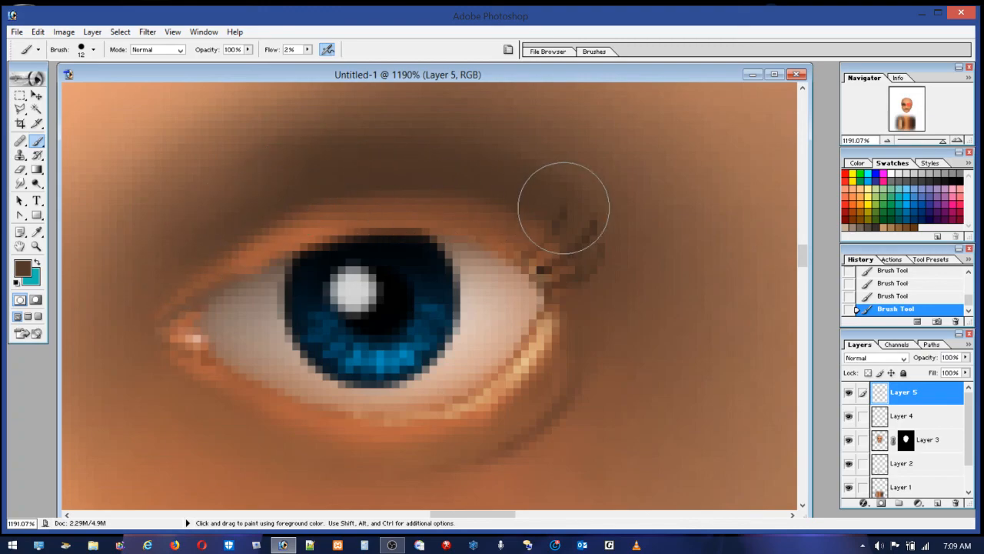
Step: Extend the soft dark brown shadow above the eye upward toward the brow
{"action": "key", "text": "alt"}
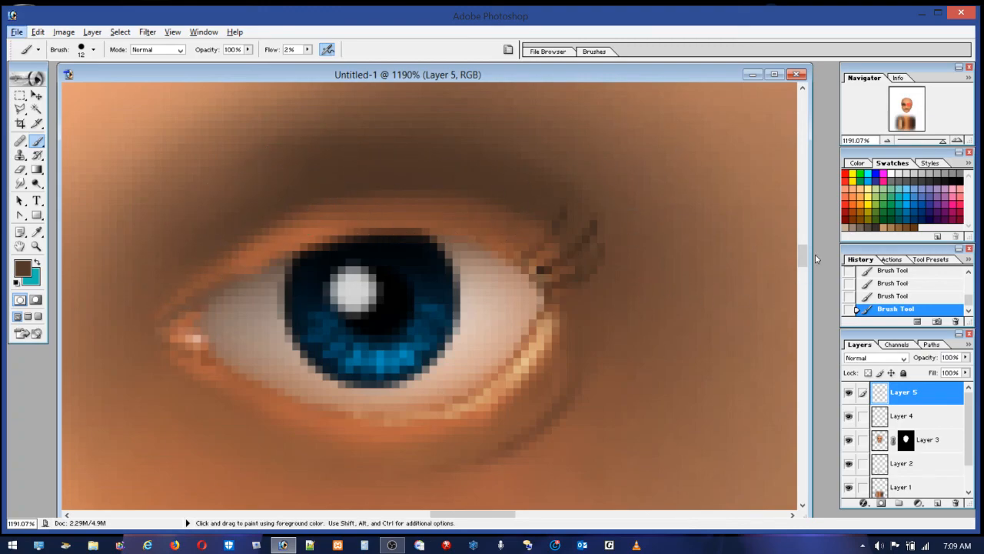
{"action": "left_click_drag", "start_coordinate": [804, 255], "coordinate": [808, 251]}
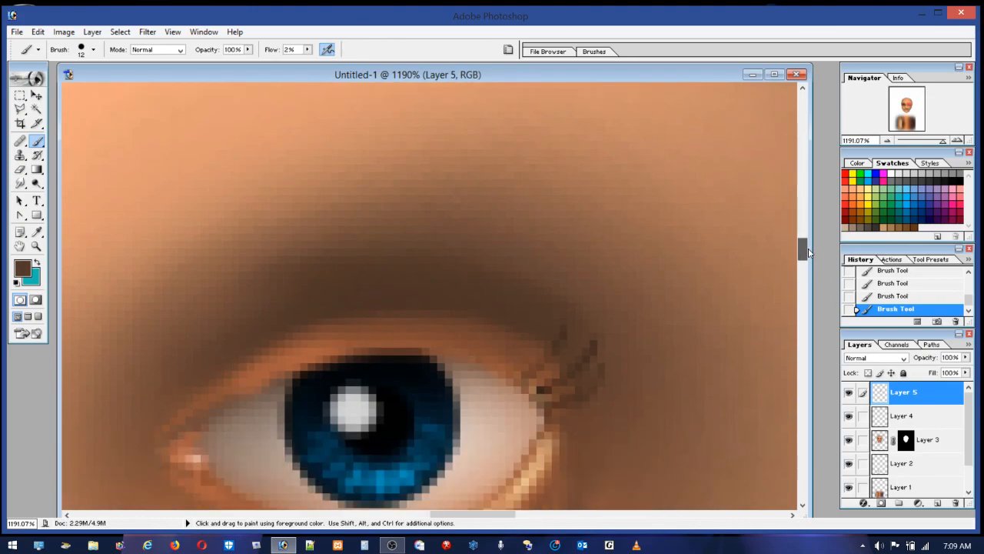
{"action": "key", "text": "alt"}
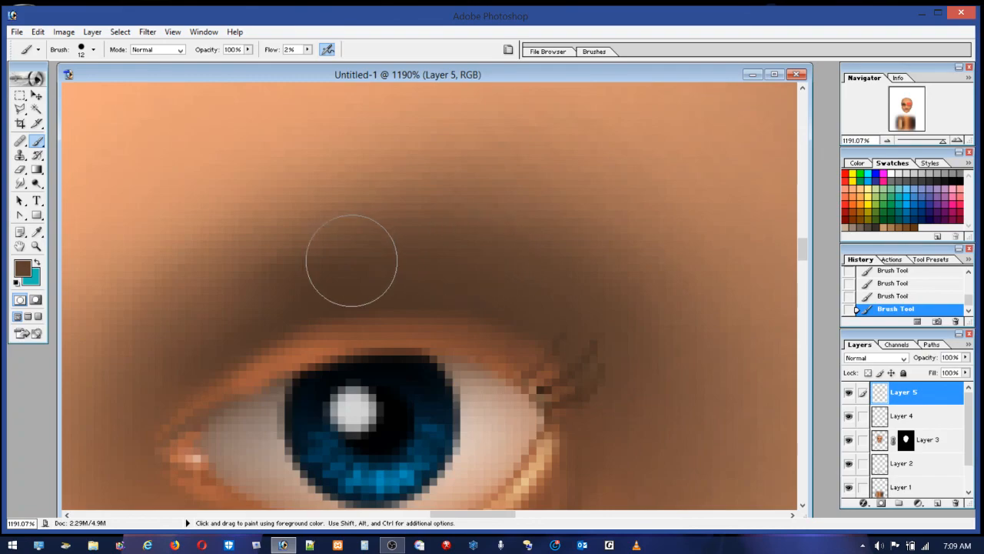
{"action": "left_click", "coordinate": [720, 277], "text": "alt"}
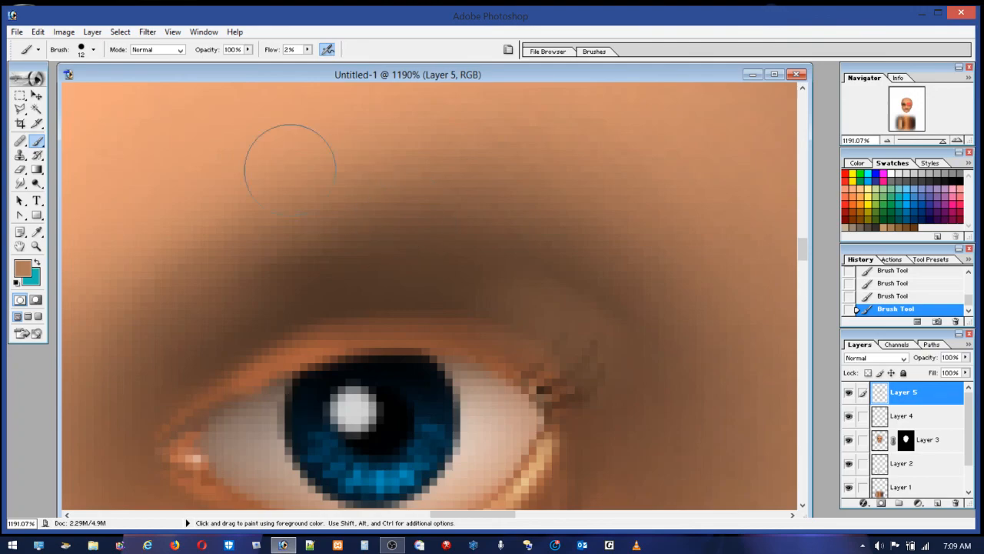
{"action": "left_click", "coordinate": [39, 32]}
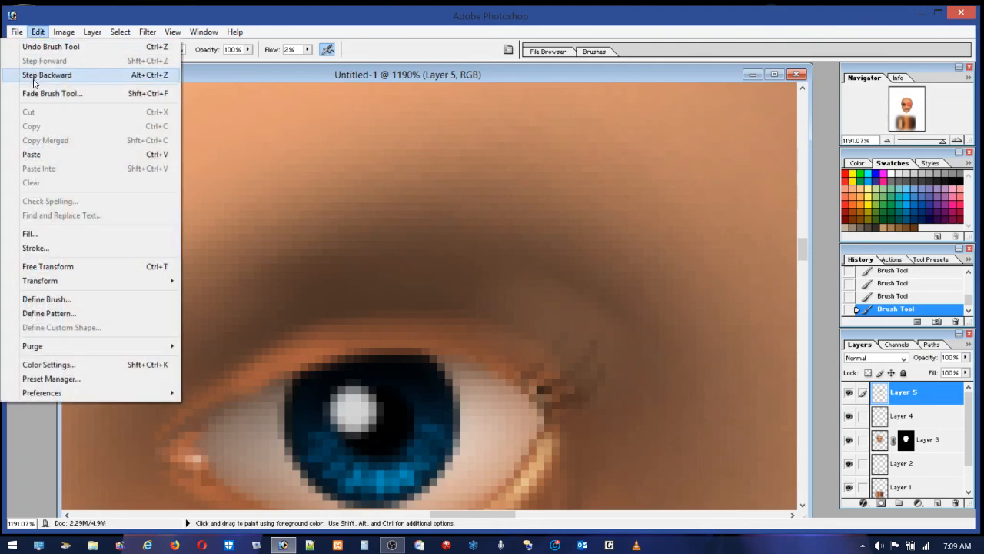
{"action": "left_click", "coordinate": [40, 75]}
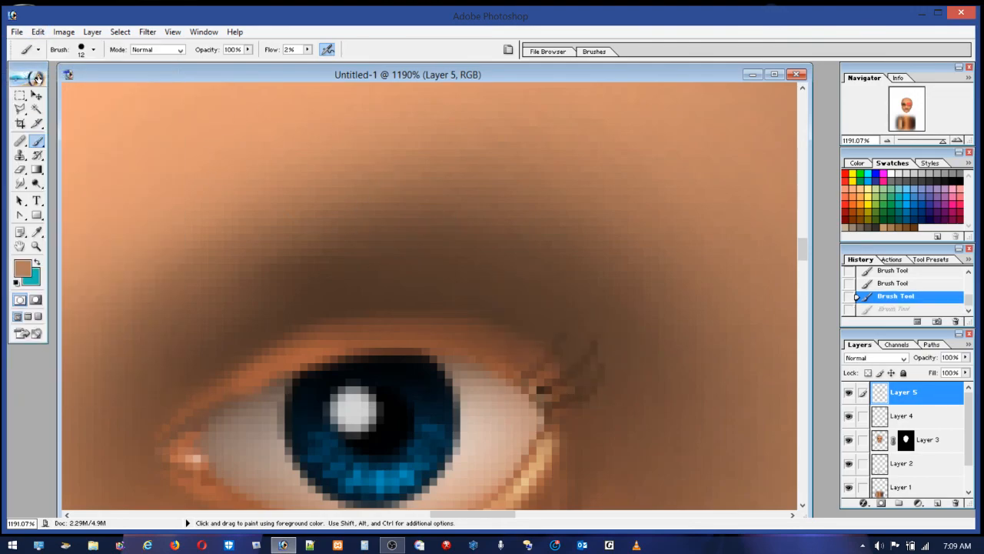
Step: Switch to a soft 12 px brush and paint a light brown highlight over the outer end of the upper eyelid fold
{"action": "left_click", "coordinate": [81, 54]}
{"action": "left_click", "coordinate": [57, 145]}
{"action": "left_click", "coordinate": [23, 85]}
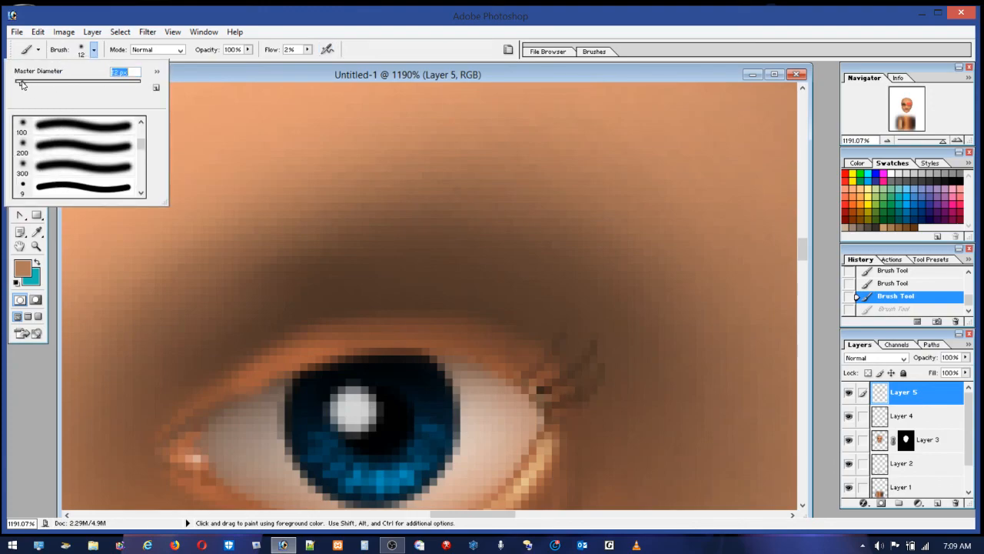
{"action": "mouse_move", "coordinate": [513, 303]}
{"action": "left_mouse_down"}
{"action": "mouse_move", "coordinate": [557, 330]}
{"action": "mouse_move", "coordinate": [522, 317]}
{"action": "left_mouse_up"}
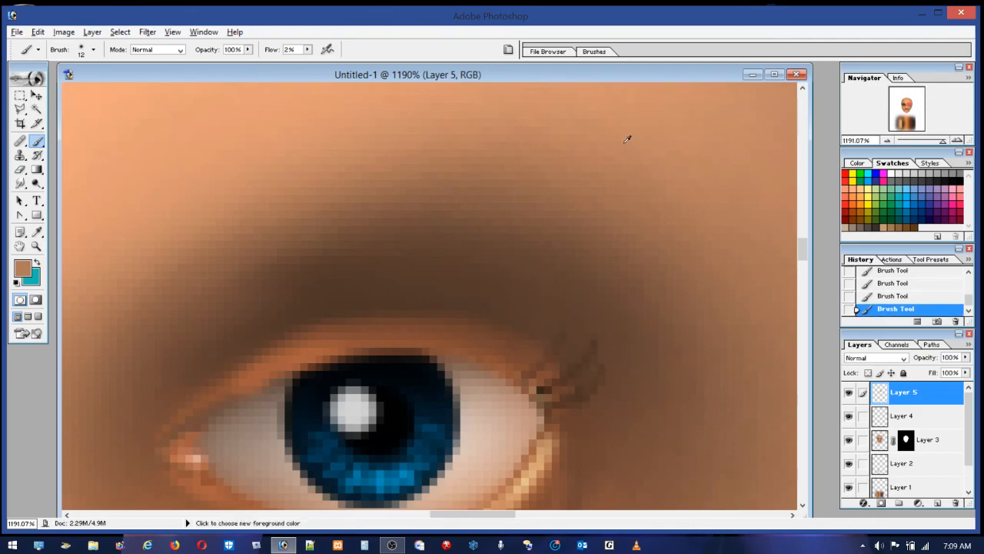
{"action": "mouse_move", "coordinate": [482, 294]}
{"action": "left_mouse_down"}
{"action": "mouse_move", "coordinate": [578, 338]}
{"action": "mouse_move", "coordinate": [552, 336]}
{"action": "mouse_move", "coordinate": [495, 293]}
{"action": "mouse_move", "coordinate": [610, 374]}
{"action": "left_mouse_up"}
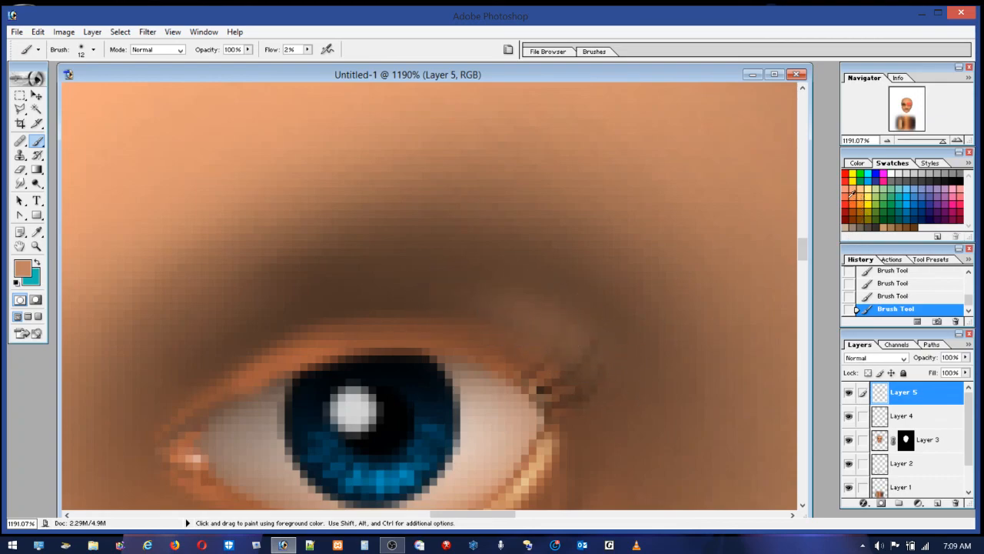
{"action": "mouse_move", "coordinate": [519, 305]}
{"action": "left_mouse_down"}
{"action": "mouse_move", "coordinate": [592, 346]}
{"action": "mouse_move", "coordinate": [492, 288]}
{"action": "mouse_move", "coordinate": [604, 370]}
{"action": "mouse_move", "coordinate": [523, 319]}
{"action": "mouse_move", "coordinate": [611, 392]}
{"action": "mouse_move", "coordinate": [457, 283]}
{"action": "mouse_move", "coordinate": [583, 338]}
{"action": "mouse_move", "coordinate": [540, 319]}
{"action": "mouse_move", "coordinate": [610, 369]}
{"action": "mouse_move", "coordinate": [498, 296]}
{"action": "mouse_move", "coordinate": [602, 349]}
{"action": "mouse_move", "coordinate": [574, 333]}
{"action": "mouse_move", "coordinate": [472, 297]}
{"action": "mouse_move", "coordinate": [483, 287]}
{"action": "mouse_move", "coordinate": [625, 312]}
{"action": "mouse_move", "coordinate": [628, 335]}
{"action": "mouse_move", "coordinate": [604, 346]}
{"action": "mouse_move", "coordinate": [531, 289]}
{"action": "mouse_move", "coordinate": [461, 283]}
{"action": "mouse_move", "coordinate": [488, 301]}
{"action": "mouse_move", "coordinate": [455, 280]}
{"action": "mouse_move", "coordinate": [419, 280]}
{"action": "mouse_move", "coordinate": [507, 300]}
{"action": "mouse_move", "coordinate": [547, 274]}
{"action": "mouse_move", "coordinate": [438, 215]}
{"action": "mouse_move", "coordinate": [593, 353]}
{"action": "mouse_move", "coordinate": [610, 405]}
{"action": "mouse_move", "coordinate": [594, 359]}
{"action": "mouse_move", "coordinate": [615, 387]}
{"action": "mouse_move", "coordinate": [610, 379]}
{"action": "mouse_move", "coordinate": [610, 399]}
{"action": "mouse_move", "coordinate": [415, 209]}
{"action": "mouse_move", "coordinate": [505, 296]}
{"action": "left_mouse_up"}
Step: Sample the brown from the highlighted fold and extend it toward the outer corner with a 7 px brush
{"action": "left_click", "coordinate": [553, 327], "text": "alt"}
{"action": "left_click", "coordinate": [80, 51]}
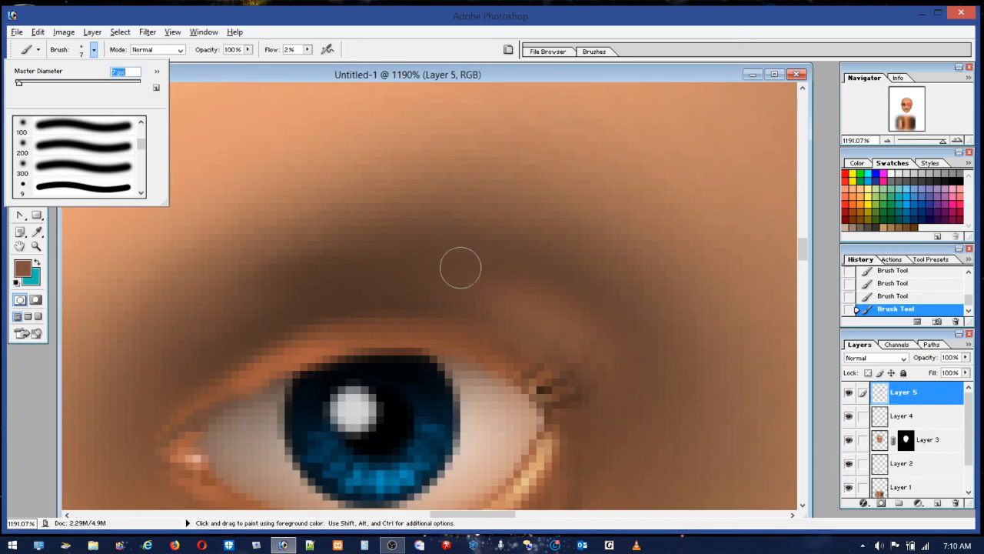
{"action": "mouse_move", "coordinate": [501, 299]}
{"action": "left_mouse_down"}
{"action": "mouse_move", "coordinate": [393, 292]}
{"action": "mouse_move", "coordinate": [481, 291]}
{"action": "mouse_move", "coordinate": [404, 279]}
{"action": "mouse_move", "coordinate": [513, 293]}
{"action": "mouse_move", "coordinate": [442, 288]}
{"action": "mouse_move", "coordinate": [519, 303]}
{"action": "mouse_move", "coordinate": [403, 289]}
{"action": "mouse_move", "coordinate": [602, 328]}
{"action": "mouse_move", "coordinate": [590, 309]}
{"action": "mouse_move", "coordinate": [655, 345]}
{"action": "left_mouse_up"}
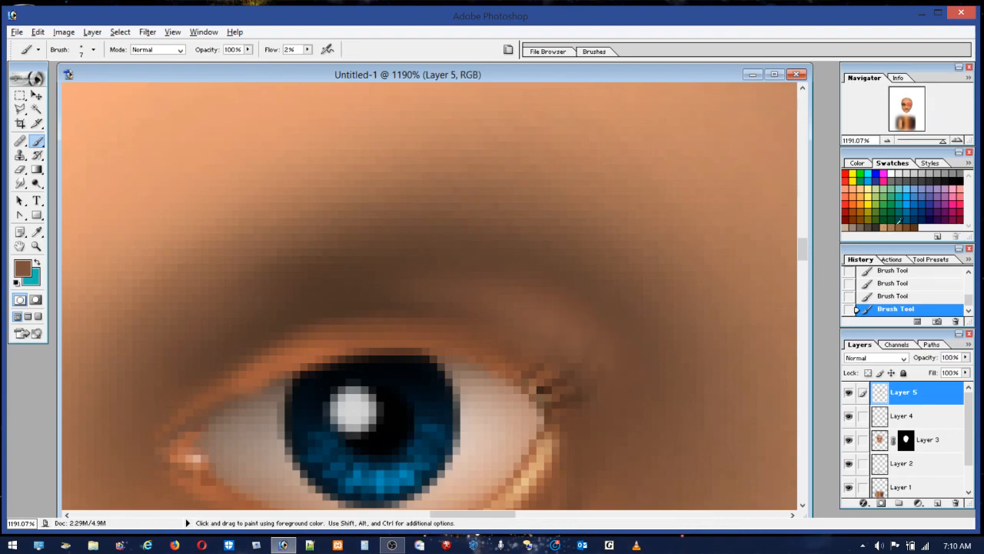
Step: Darken the upper eyelid crease down to the outer corner in black with a 4 px brush at 2% flow
{"action": "left_click", "coordinate": [959, 180]}
{"action": "left_click", "coordinate": [82, 53]}
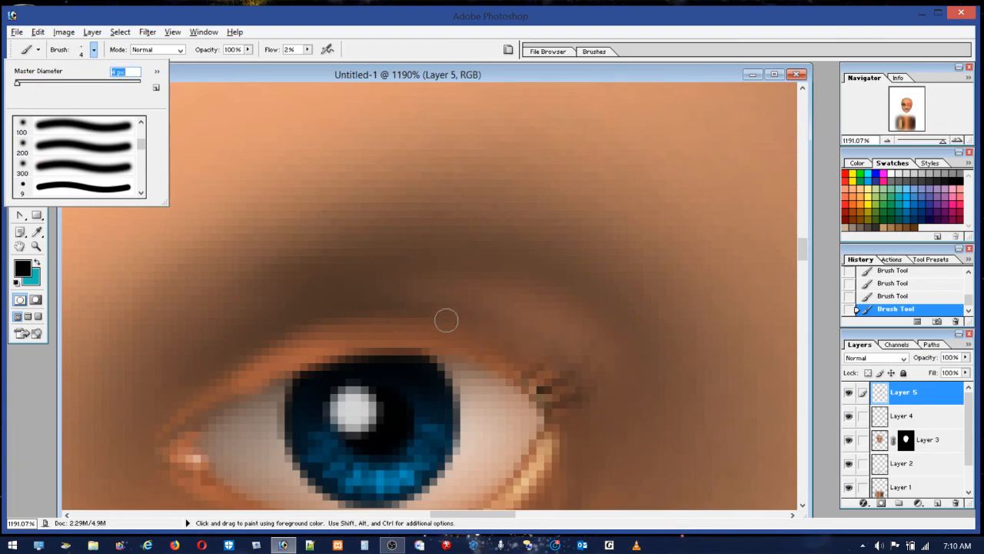
{"action": "left_click", "coordinate": [444, 311]}
{"action": "mouse_move", "coordinate": [577, 373]}
{"action": "left_mouse_down"}
{"action": "mouse_move", "coordinate": [608, 409]}
{"action": "mouse_move", "coordinate": [589, 412]}
{"action": "left_mouse_up"}
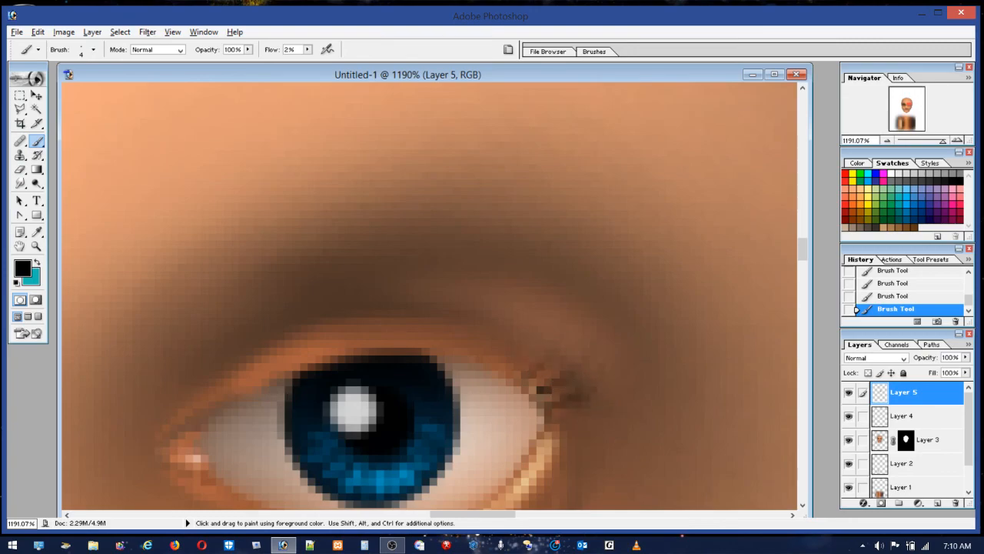
{"action": "mouse_move", "coordinate": [536, 363]}
{"action": "left_mouse_down"}
{"action": "mouse_move", "coordinate": [547, 373]}
{"action": "mouse_move", "coordinate": [519, 355]}
{"action": "mouse_move", "coordinate": [550, 371]}
{"action": "left_mouse_up"}
{"action": "left_click_drag", "start_coordinate": [467, 328], "coordinate": [520, 343]}
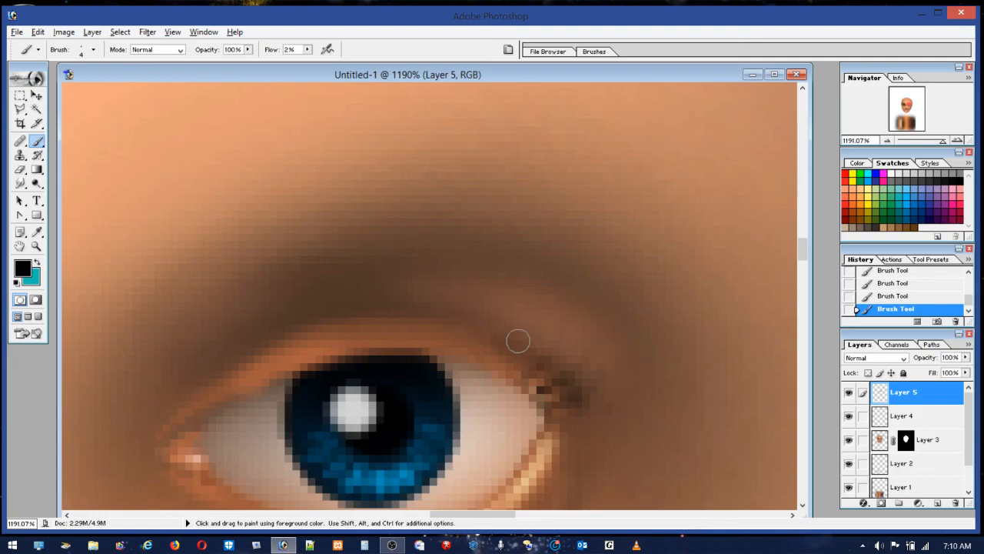
{"action": "left_click_drag", "start_coordinate": [441, 318], "coordinate": [492, 328]}
{"action": "mouse_move", "coordinate": [407, 306]}
{"action": "left_mouse_down"}
{"action": "mouse_move", "coordinate": [527, 337]}
{"action": "mouse_move", "coordinate": [550, 362]}
{"action": "left_mouse_up"}
{"action": "left_click_drag", "start_coordinate": [508, 339], "coordinate": [572, 396]}
{"action": "left_click_drag", "start_coordinate": [470, 331], "coordinate": [559, 414]}
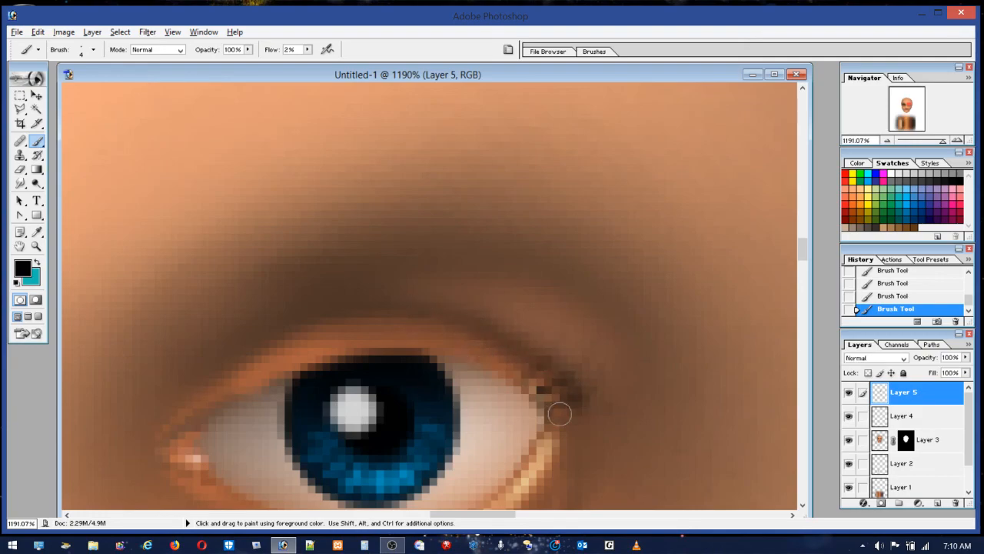
Step: Sharpen the dark crease near the eye's outer corner with a 2 px black brush
{"action": "left_click", "coordinate": [83, 52]}
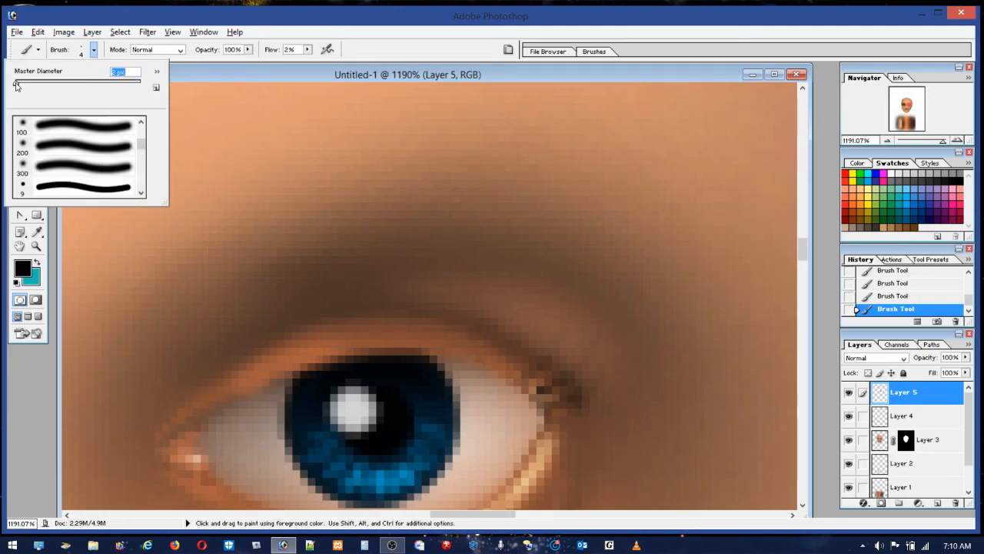
{"action": "left_click", "coordinate": [505, 332]}
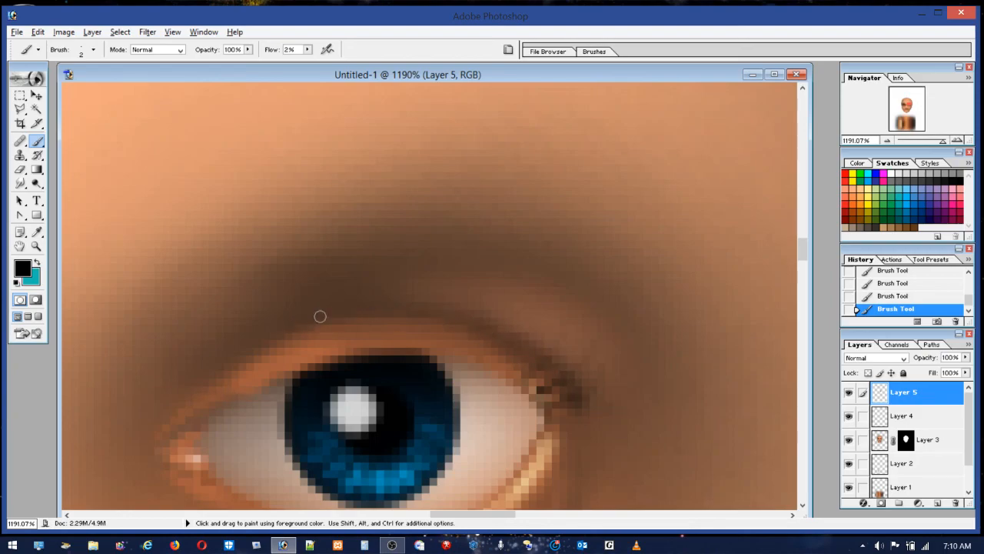
{"action": "left_click_drag", "start_coordinate": [547, 369], "coordinate": [565, 402]}
Step: Lighten the fold above the outer crease with a 6 px brush in browns sampled from the surrounding skin
{"action": "left_click", "coordinate": [83, 54]}
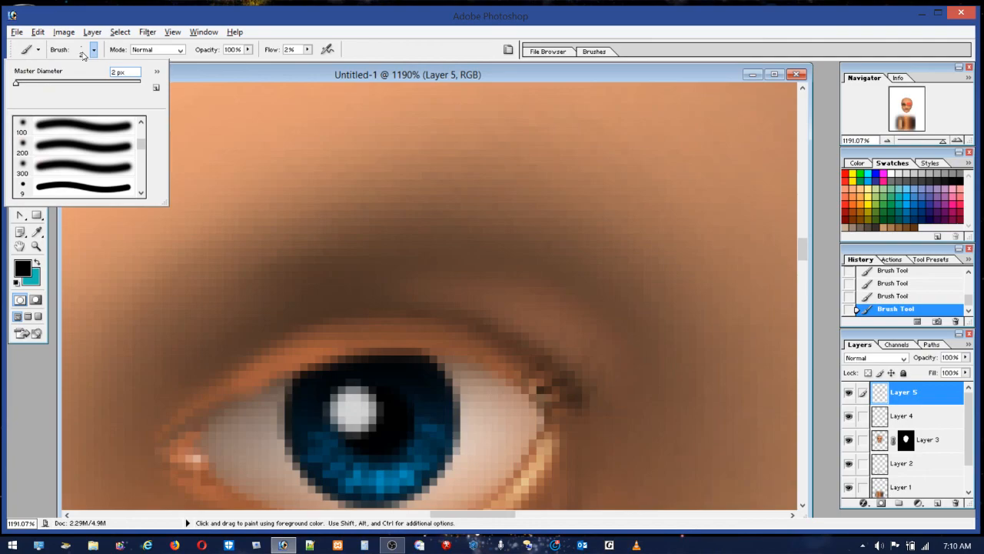
{"action": "left_click_drag", "start_coordinate": [19, 87], "coordinate": [24, 86]}
{"action": "left_click", "coordinate": [510, 320]}
{"action": "left_click", "coordinate": [512, 323], "text": "alt"}
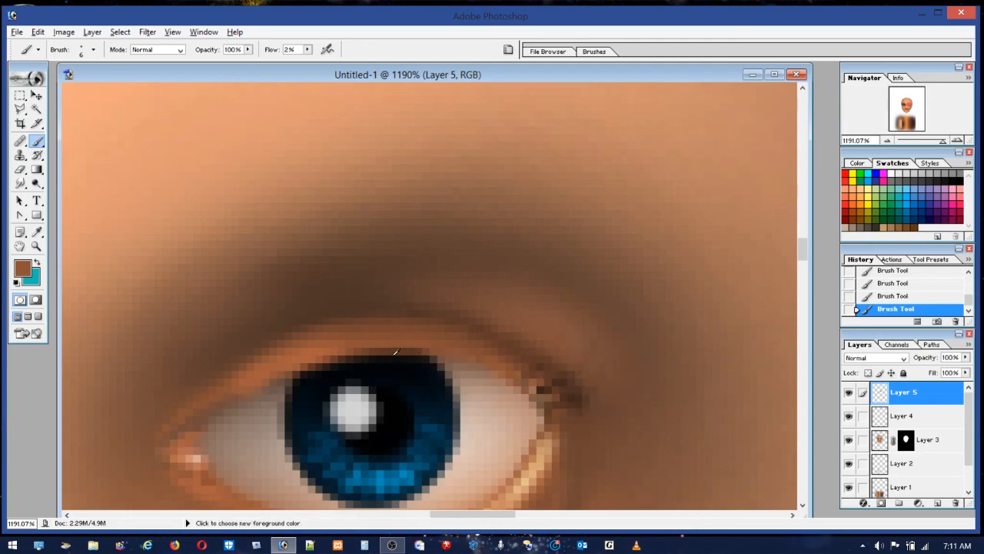
{"action": "left_click", "coordinate": [561, 434], "text": "alt"}
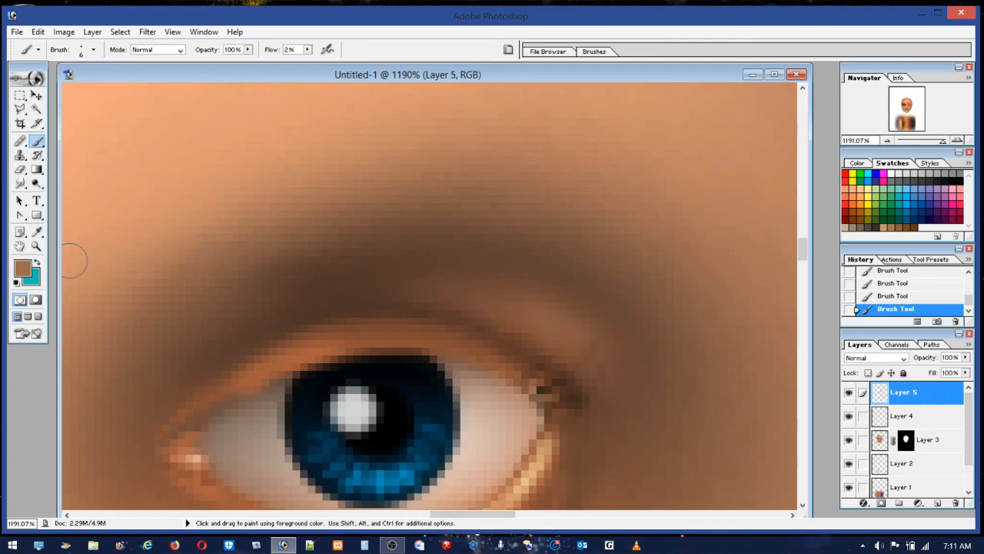
Step: Check the whole face at 100%, return to the blue eye, and set the brush to 2 px with 45% flow
{"action": "double_click", "coordinate": [35, 246]}
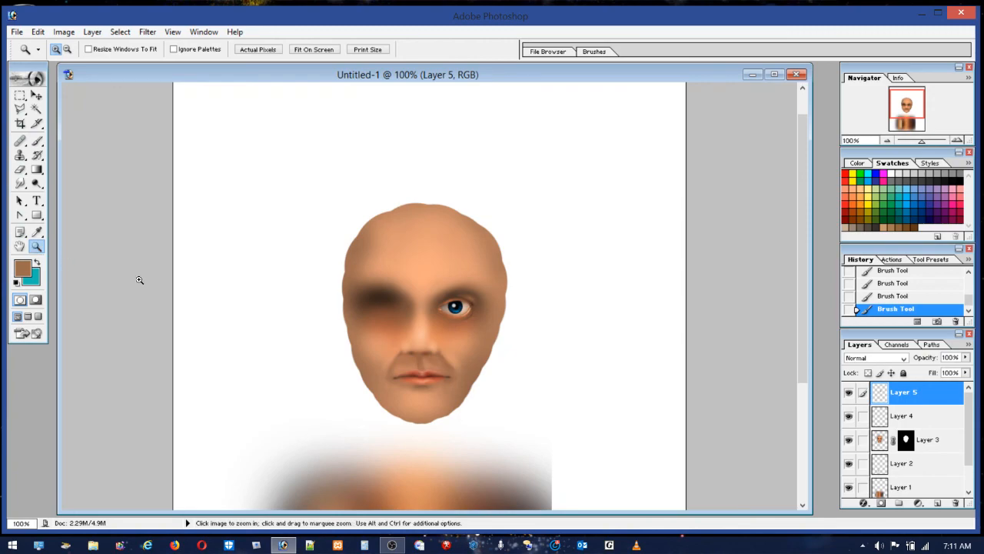
{"action": "left_click_drag", "start_coordinate": [392, 273], "coordinate": [513, 366]}
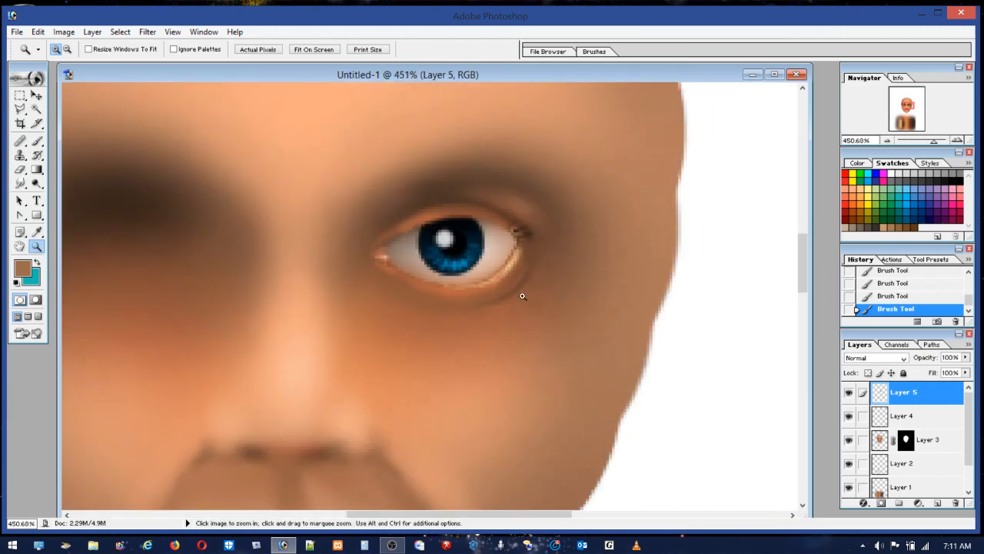
{"action": "left_click_drag", "start_coordinate": [320, 176], "coordinate": [575, 349]}
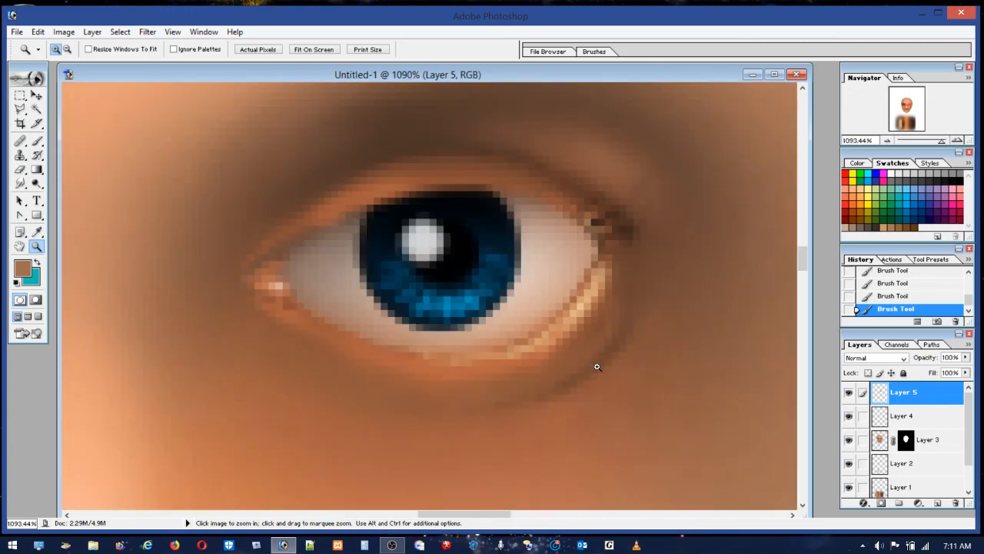
{"action": "left_click", "coordinate": [37, 140]}
{"action": "left_click", "coordinate": [93, 50]}
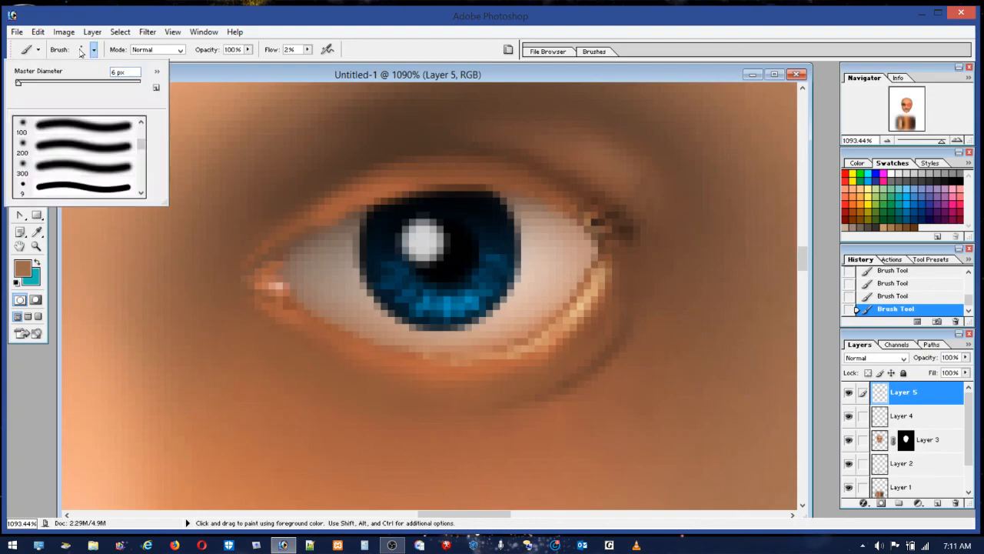
{"action": "left_click_drag", "start_coordinate": [19, 85], "coordinate": [15, 88]}
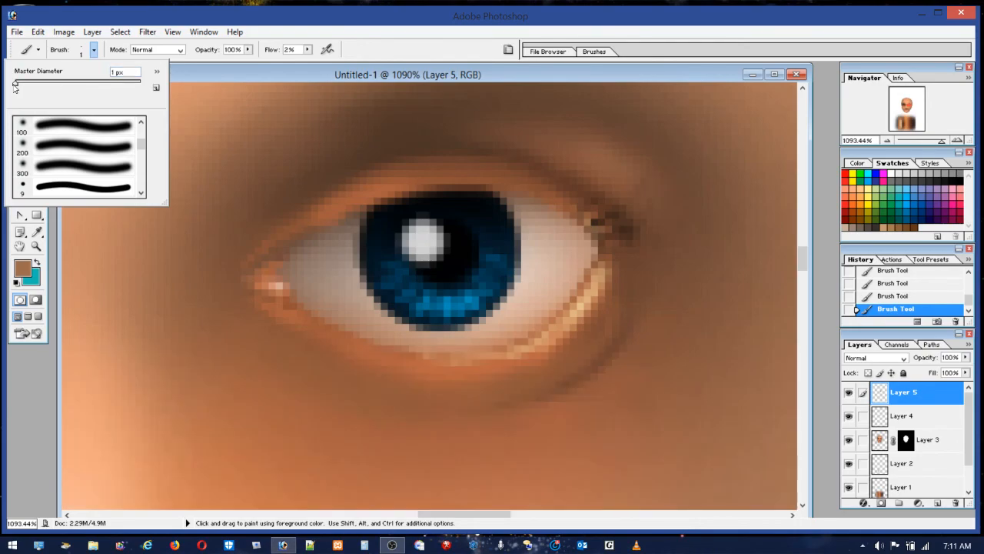
{"action": "left_click", "coordinate": [15, 86]}
{"action": "left_click", "coordinate": [115, 72]}
{"action": "key", "text": "Return"}
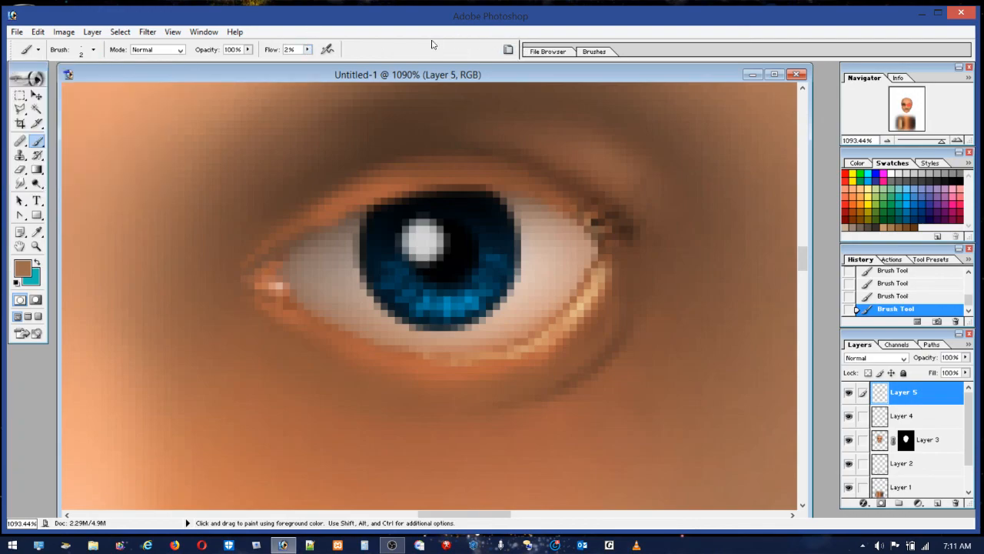
{"action": "left_click", "coordinate": [307, 49]}
{"action": "left_click", "coordinate": [336, 61]}
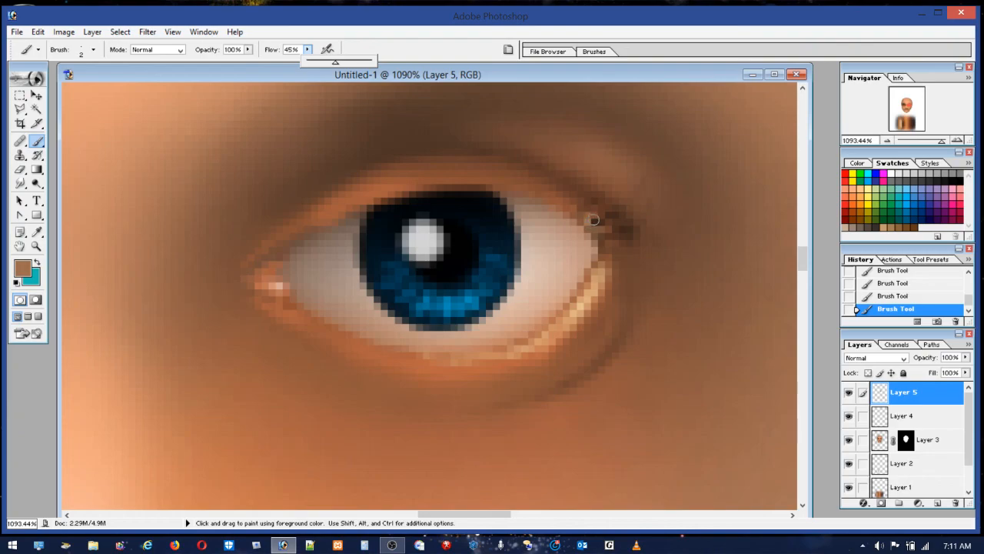
Step: Paint short black eyelashes along the outer end of the upper eyelid, from the outer corner to the iris's edge
{"action": "left_click", "coordinate": [961, 180]}
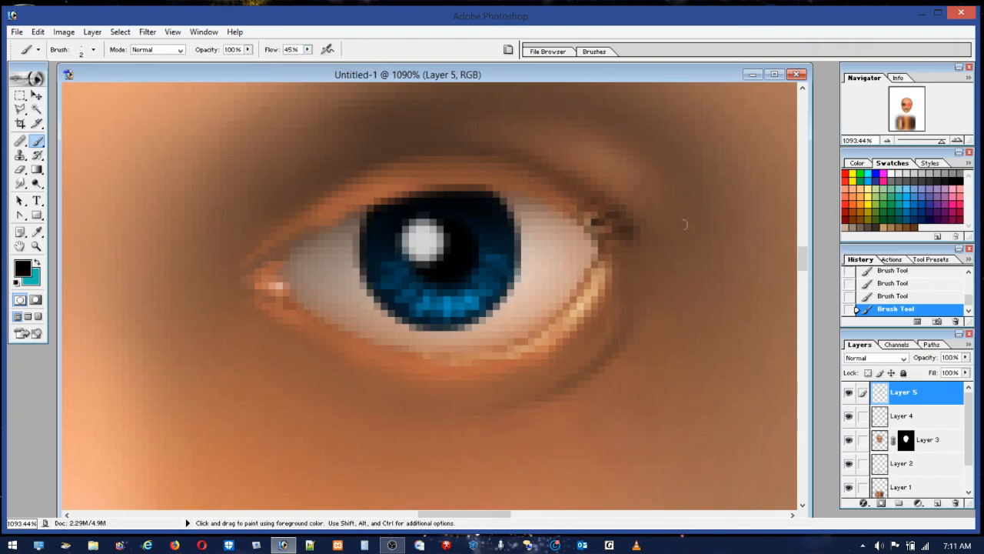
{"action": "mouse_move", "coordinate": [586, 238]}
{"action": "left_mouse_down"}
{"action": "mouse_move", "coordinate": [620, 210]}
{"action": "mouse_move", "coordinate": [568, 234]}
{"action": "mouse_move", "coordinate": [627, 192]}
{"action": "left_mouse_up"}
{"action": "mouse_move", "coordinate": [568, 217]}
{"action": "left_mouse_down"}
{"action": "mouse_move", "coordinate": [604, 176]}
{"action": "mouse_move", "coordinate": [590, 189]}
{"action": "left_mouse_up"}
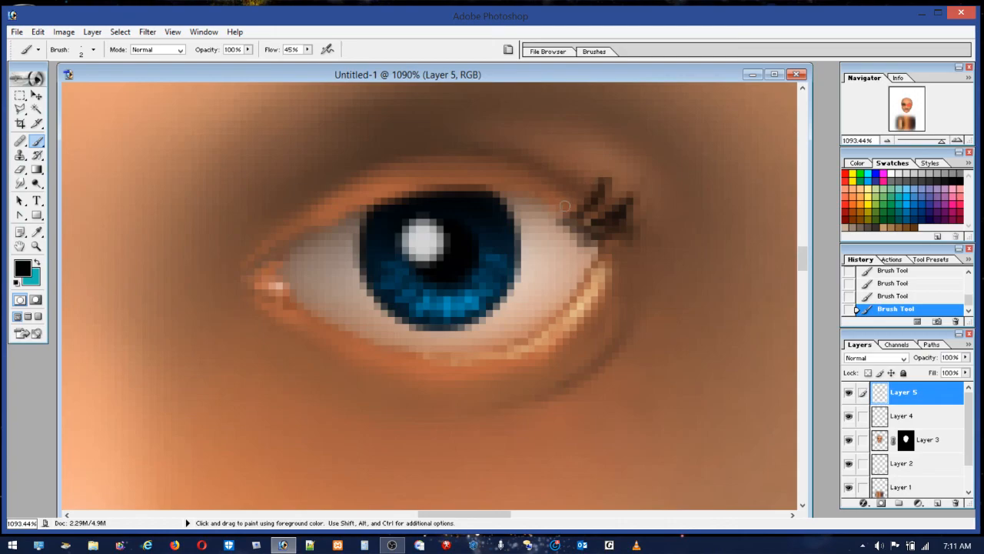
{"action": "mouse_move", "coordinate": [539, 218]}
{"action": "left_mouse_down"}
{"action": "mouse_move", "coordinate": [567, 192]}
{"action": "mouse_move", "coordinate": [577, 162]}
{"action": "left_mouse_up"}
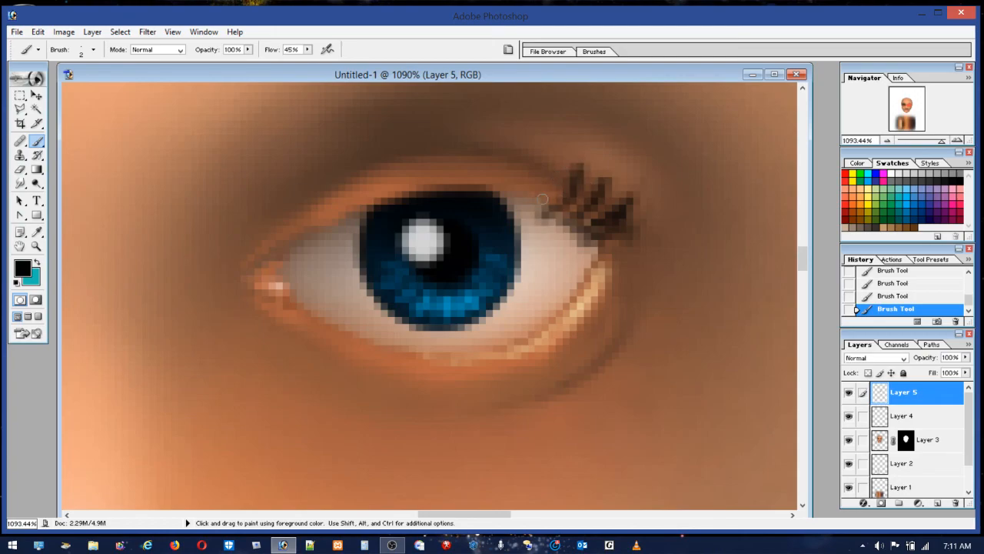
{"action": "mouse_move", "coordinate": [531, 201]}
{"action": "left_mouse_down"}
{"action": "mouse_move", "coordinate": [565, 161]}
{"action": "mouse_move", "coordinate": [558, 173]}
{"action": "left_mouse_up"}
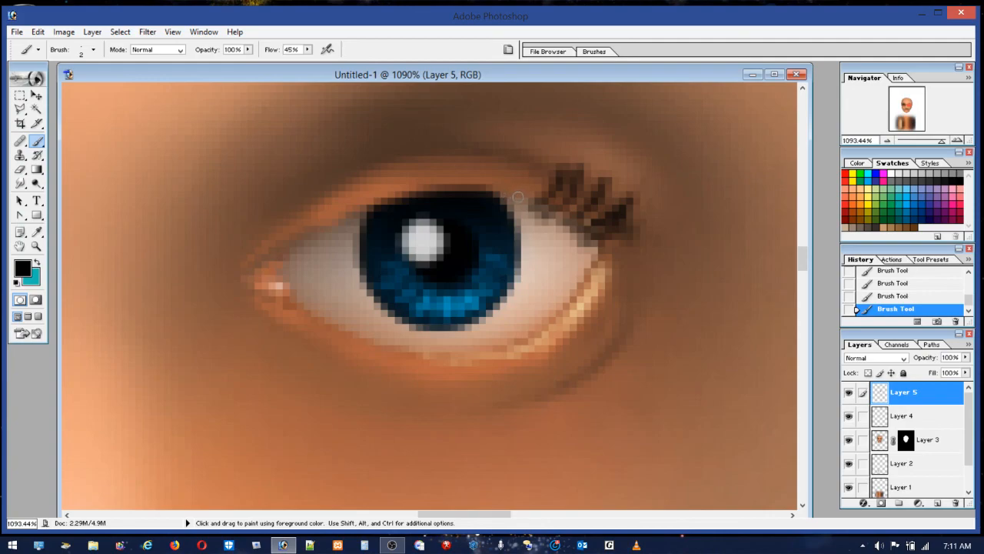
{"action": "left_click_drag", "start_coordinate": [522, 201], "coordinate": [540, 161]}
{"action": "left_click_drag", "start_coordinate": [514, 201], "coordinate": [537, 152]}
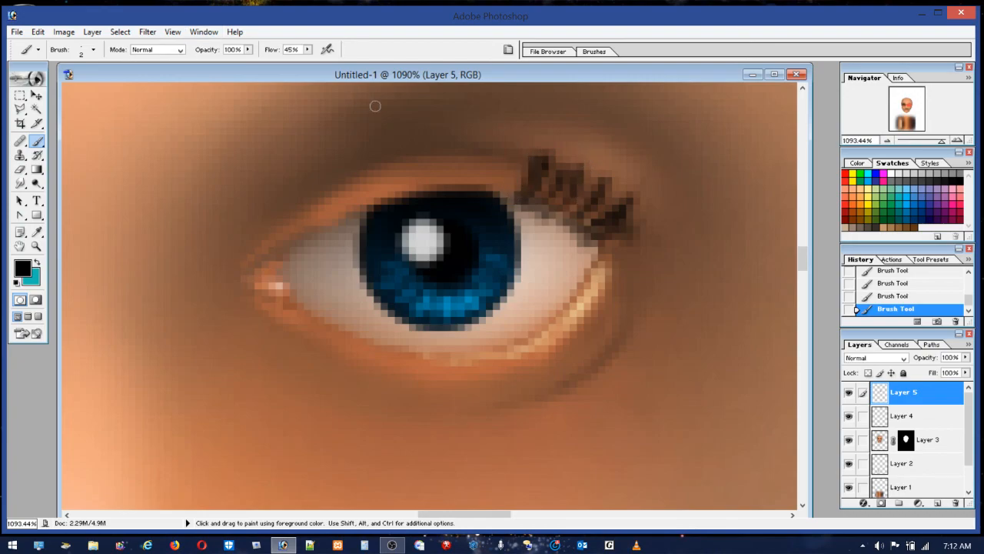
Step: Reduce the brush to 1 px and add thin black lashes above the iris's outer edge and at the outer corner
{"action": "left_click", "coordinate": [82, 52]}
{"action": "left_click_drag", "start_coordinate": [15, 86], "coordinate": [10, 86]}
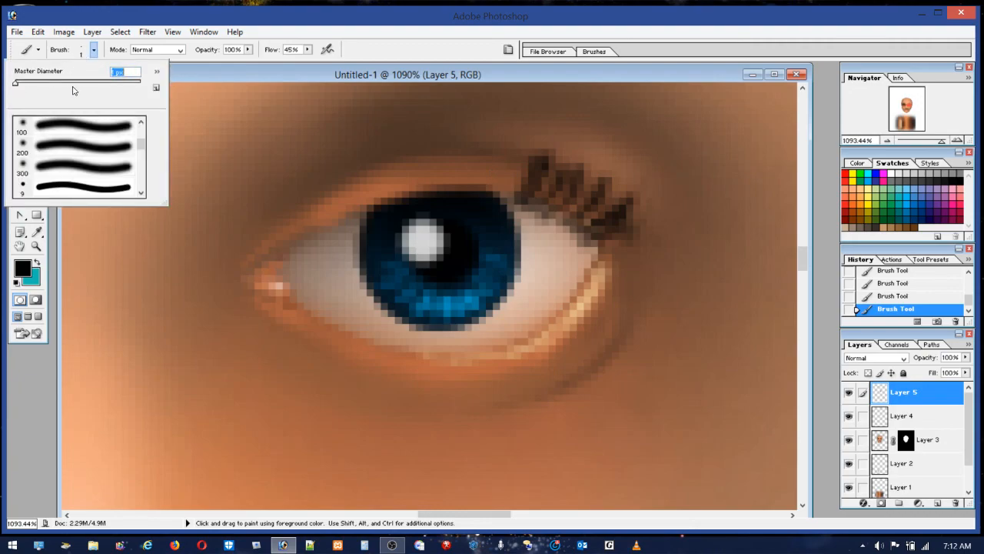
{"action": "left_click", "coordinate": [500, 195]}
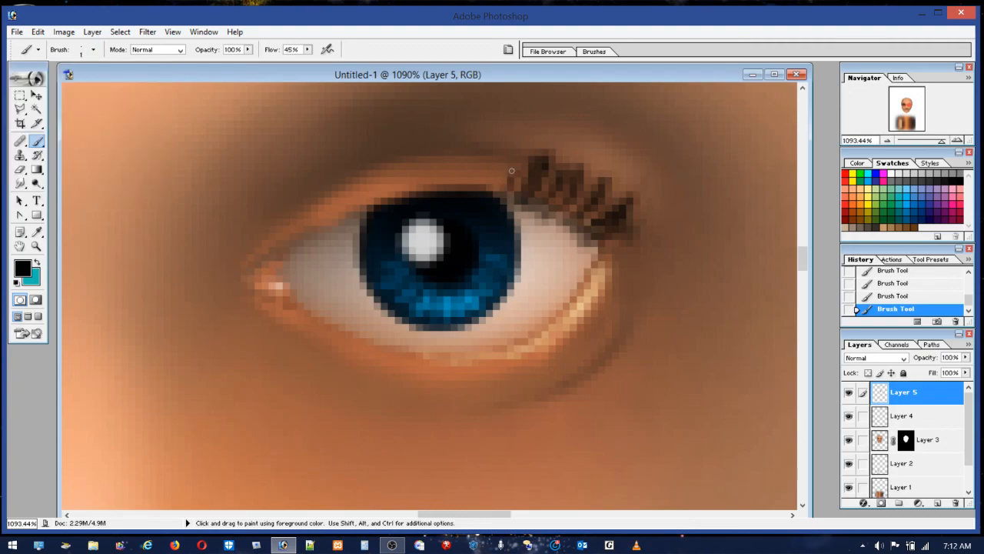
{"action": "left_click_drag", "start_coordinate": [478, 199], "coordinate": [494, 153]}
{"action": "left_click_drag", "start_coordinate": [581, 210], "coordinate": [611, 151]}
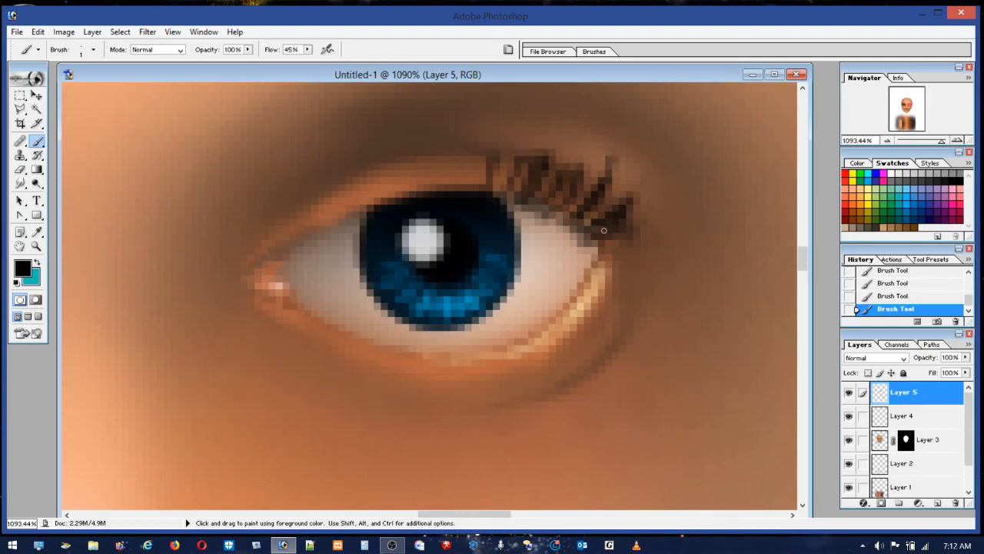
{"action": "mouse_move", "coordinate": [598, 227]}
{"action": "left_mouse_down"}
{"action": "mouse_move", "coordinate": [668, 194]}
{"action": "mouse_move", "coordinate": [658, 204]}
{"action": "mouse_move", "coordinate": [629, 202]}
{"action": "mouse_move", "coordinate": [646, 183]}
{"action": "left_mouse_up"}
{"action": "left_click_drag", "start_coordinate": [582, 165], "coordinate": [551, 193]}
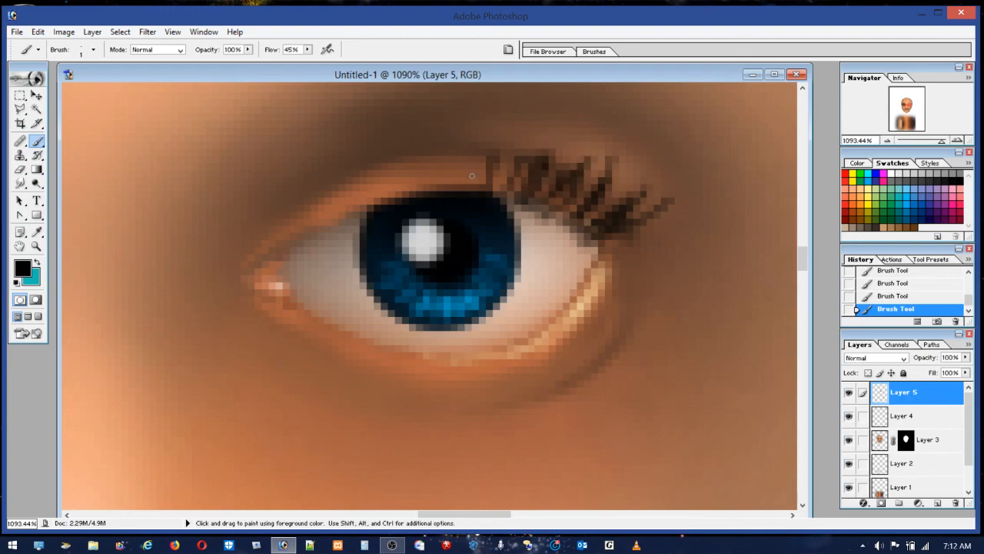
Step: Continue the thin black lashes along the upper eyelid, across the top of the iris and toward the inner corner
{"action": "left_click_drag", "start_coordinate": [465, 188], "coordinate": [472, 146]}
{"action": "left_click_drag", "start_coordinate": [457, 186], "coordinate": [455, 153]}
{"action": "left_click_drag", "start_coordinate": [442, 190], "coordinate": [432, 145]}
{"action": "left_click_drag", "start_coordinate": [428, 191], "coordinate": [407, 157]}
{"action": "left_click_drag", "start_coordinate": [412, 196], "coordinate": [403, 154]}
{"action": "mouse_move", "coordinate": [392, 201]}
{"action": "left_mouse_down"}
{"action": "mouse_move", "coordinate": [370, 170]}
{"action": "mouse_move", "coordinate": [390, 175]}
{"action": "mouse_move", "coordinate": [382, 159]}
{"action": "left_mouse_up"}
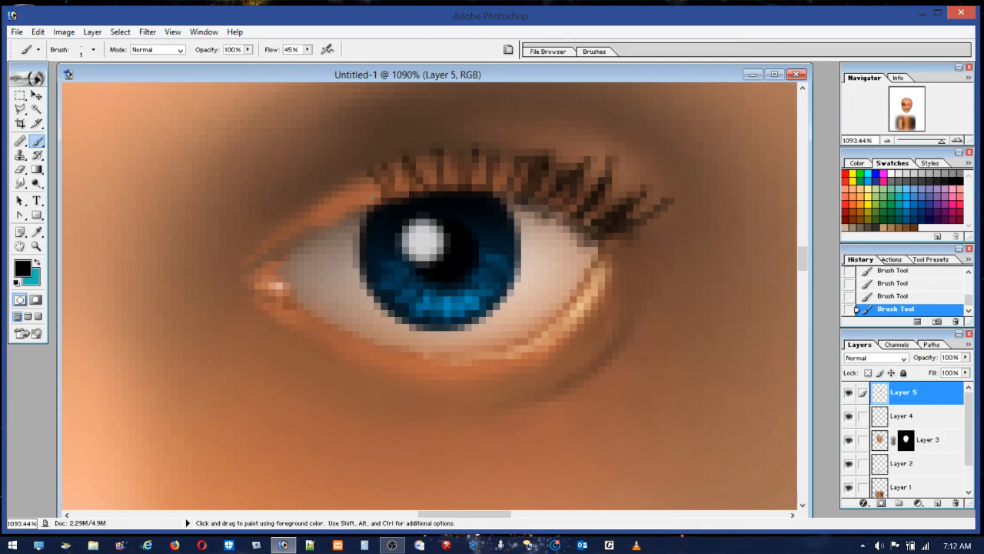
{"action": "mouse_move", "coordinate": [359, 202]}
{"action": "left_mouse_down"}
{"action": "mouse_move", "coordinate": [342, 179]}
{"action": "mouse_move", "coordinate": [349, 164]}
{"action": "left_mouse_up"}
{"action": "left_click_drag", "start_coordinate": [346, 213], "coordinate": [306, 186]}
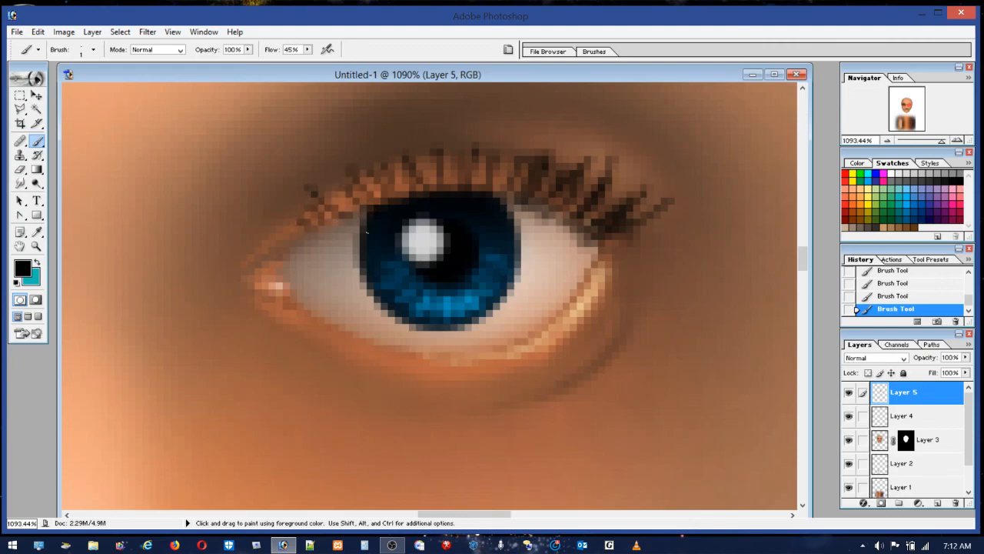
Step: Lower the flow to 21% and add faint black lashes near the inner upper eyelid and along the outer half of the lower eyelid
{"action": "left_click", "coordinate": [306, 50]}
{"action": "left_click_drag", "start_coordinate": [288, 64], "coordinate": [292, 64]}
{"action": "left_click", "coordinate": [303, 223]}
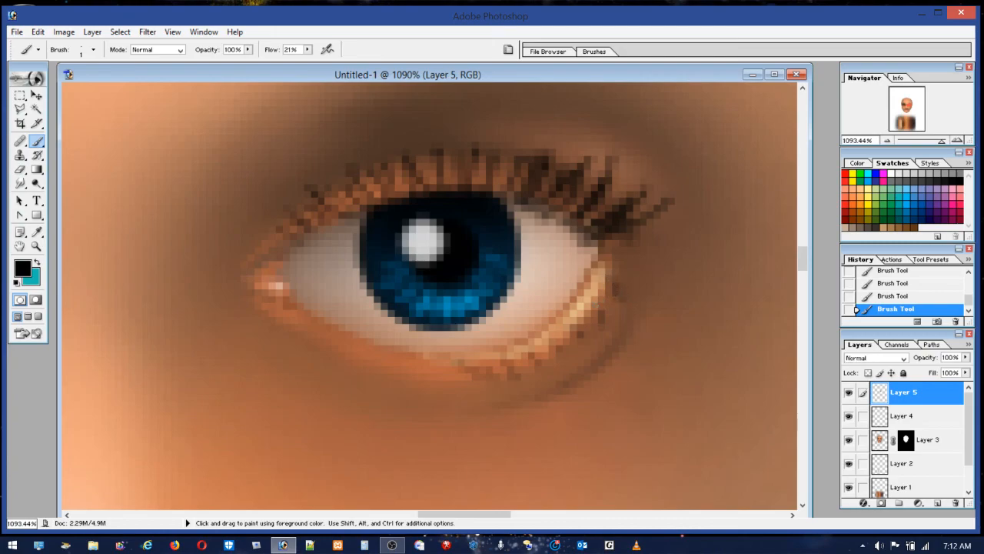
{"action": "mouse_move", "coordinate": [584, 335]}
{"action": "left_mouse_down"}
{"action": "mouse_move", "coordinate": [597, 351]}
{"action": "mouse_move", "coordinate": [568, 355]}
{"action": "left_mouse_up"}
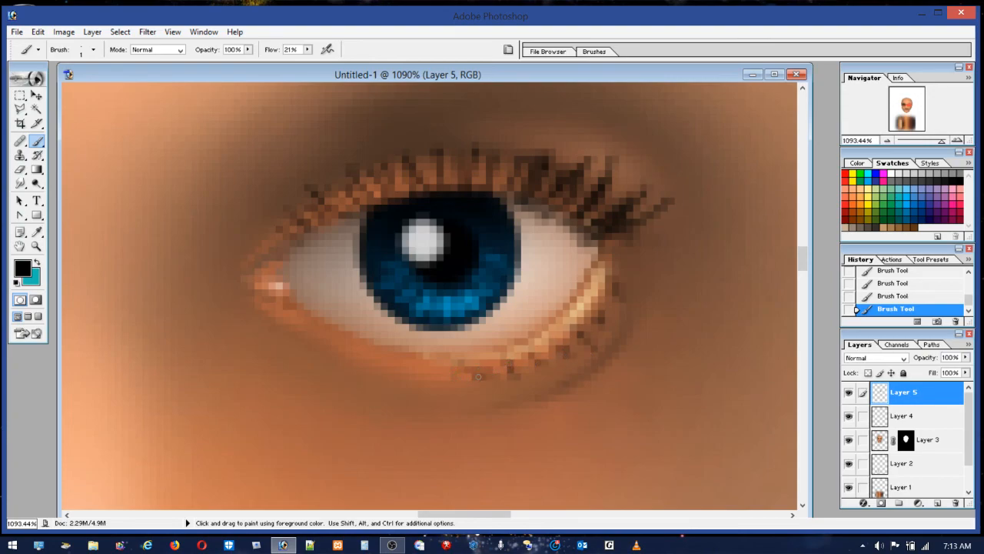
Step: Paint a thin white highlight along the lower eyelid's wet rim from the outer corner to the inner corner
{"action": "left_click", "coordinate": [891, 173]}
{"action": "mouse_move", "coordinate": [460, 351]}
{"action": "left_mouse_down"}
{"action": "mouse_move", "coordinate": [555, 327]}
{"action": "mouse_move", "coordinate": [537, 339]}
{"action": "mouse_move", "coordinate": [606, 270]}
{"action": "left_mouse_up"}
{"action": "mouse_move", "coordinate": [455, 354]}
{"action": "left_mouse_down"}
{"action": "mouse_move", "coordinate": [386, 345]}
{"action": "mouse_move", "coordinate": [307, 315]}
{"action": "mouse_move", "coordinate": [293, 292]}
{"action": "left_mouse_up"}
{"action": "left_click_drag", "start_coordinate": [368, 343], "coordinate": [482, 363]}
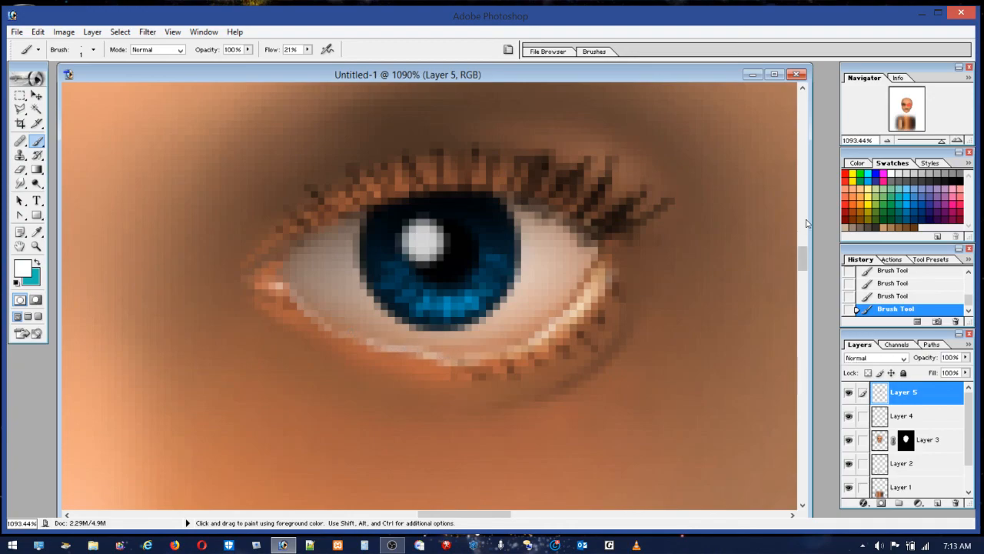
Step: Lower the flow to 8% and paint faint dark red veins in the white of the eye on both sides of the iris
{"action": "left_click", "coordinate": [856, 191]}
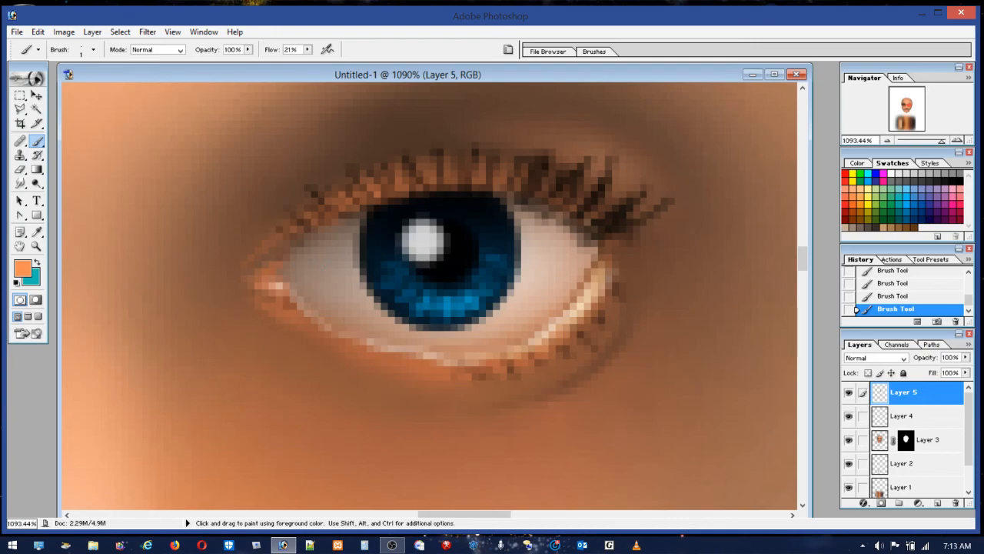
{"action": "left_click", "coordinate": [849, 199]}
{"action": "left_click", "coordinate": [307, 49]}
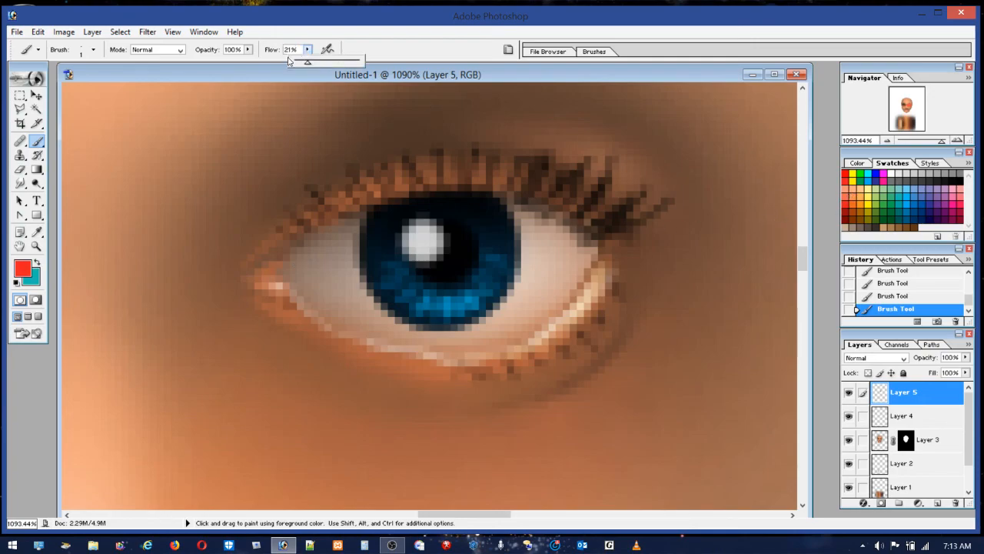
{"action": "left_click", "coordinate": [297, 63]}
{"action": "key", "text": "Return"}
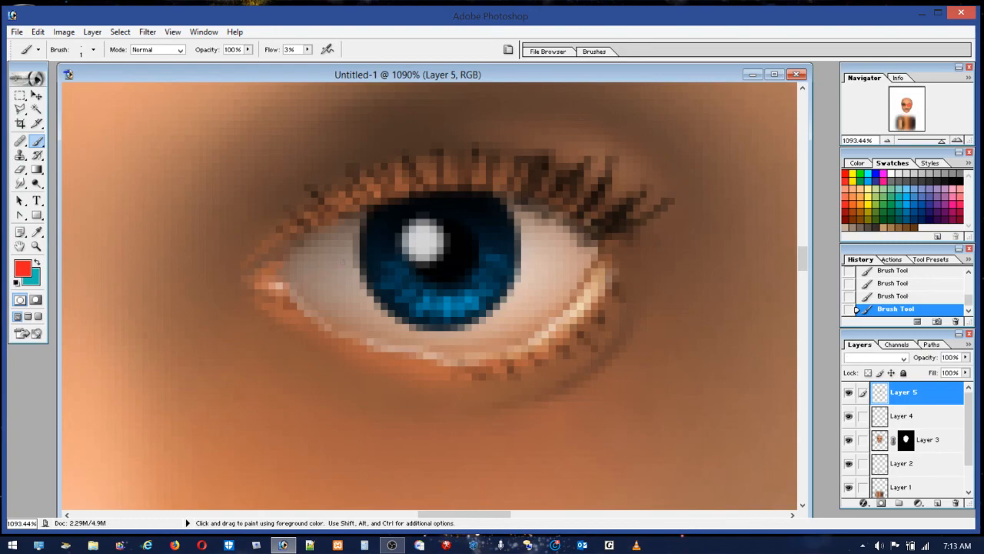
{"action": "left_click", "coordinate": [307, 50]}
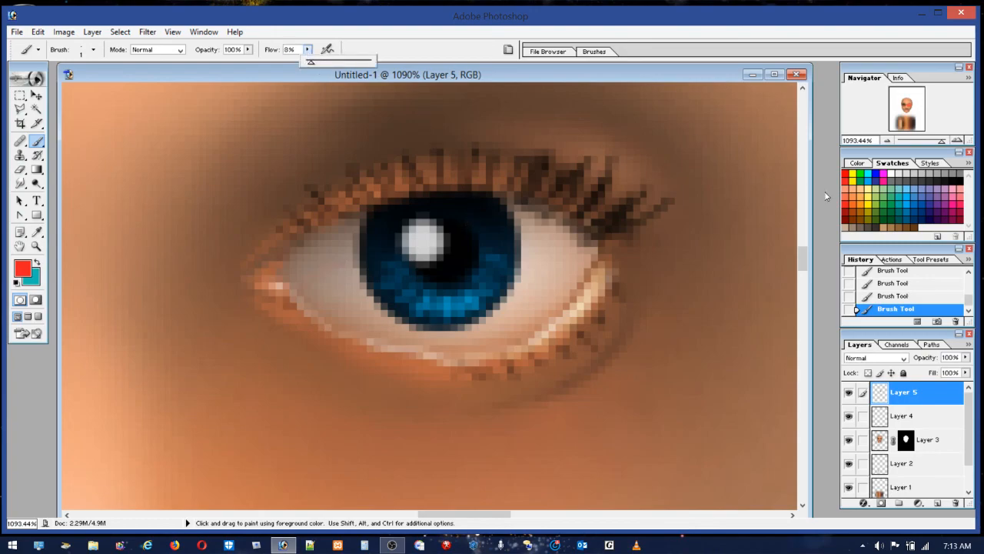
{"action": "left_click", "coordinate": [847, 214]}
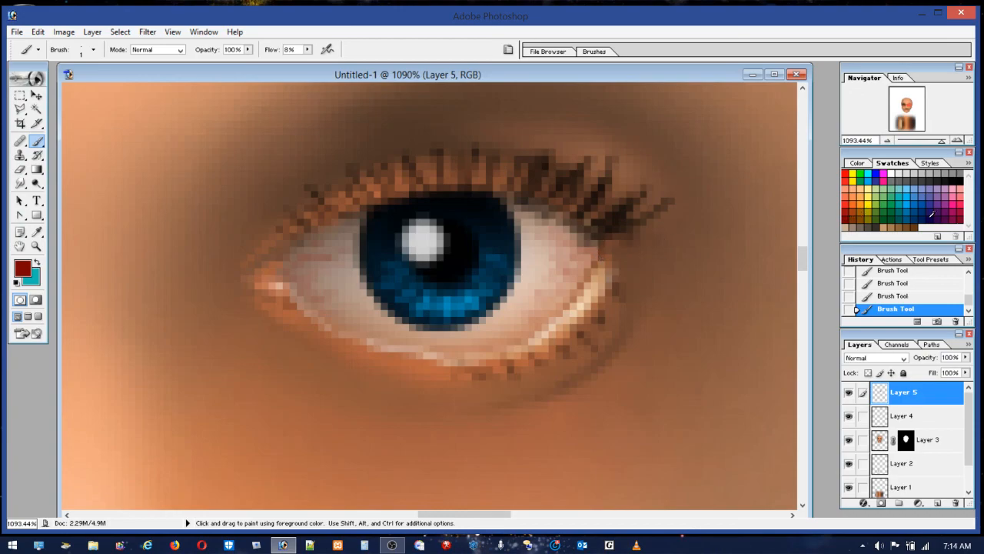
Step: Paint soft black lashes extending from the eye's outer corner, and check the whole face at 100%
{"action": "left_click", "coordinate": [958, 181]}
{"action": "left_click_drag", "start_coordinate": [594, 242], "coordinate": [571, 219]}
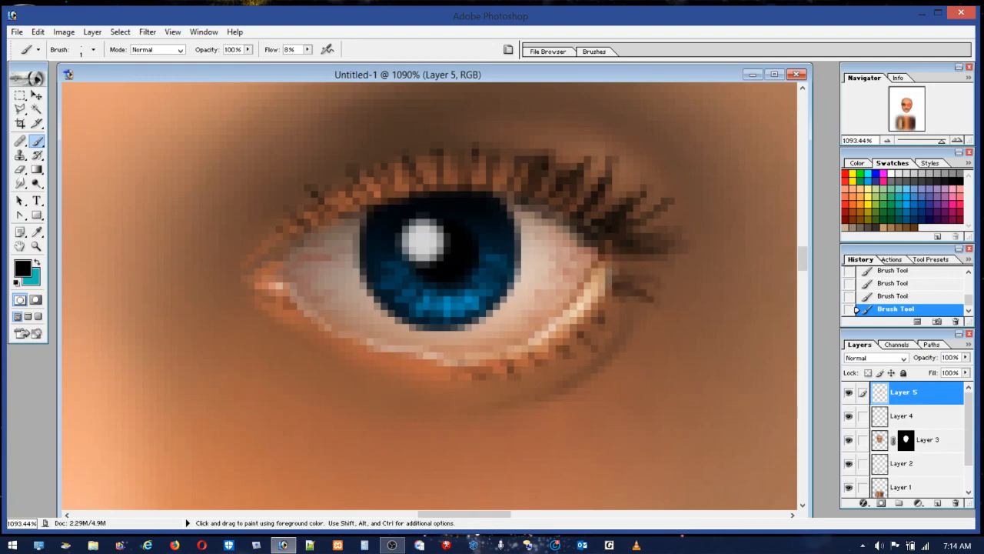
{"action": "double_click", "coordinate": [35, 249]}
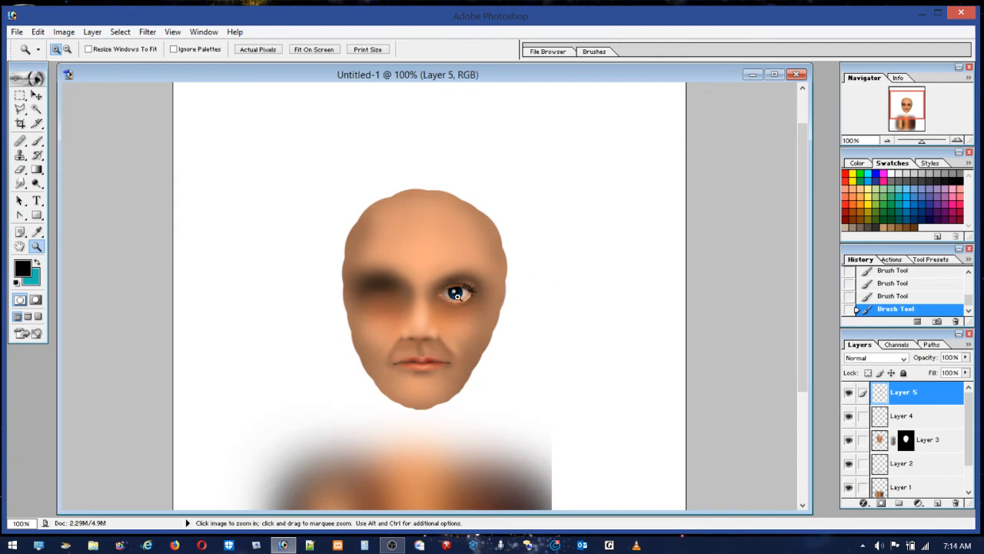
Step: Set the brush to 8 px and soften the inner upper eyelid and its lashes with brown tones sampled from the surrounding skin
{"action": "left_click_drag", "start_coordinate": [410, 260], "coordinate": [500, 316]}
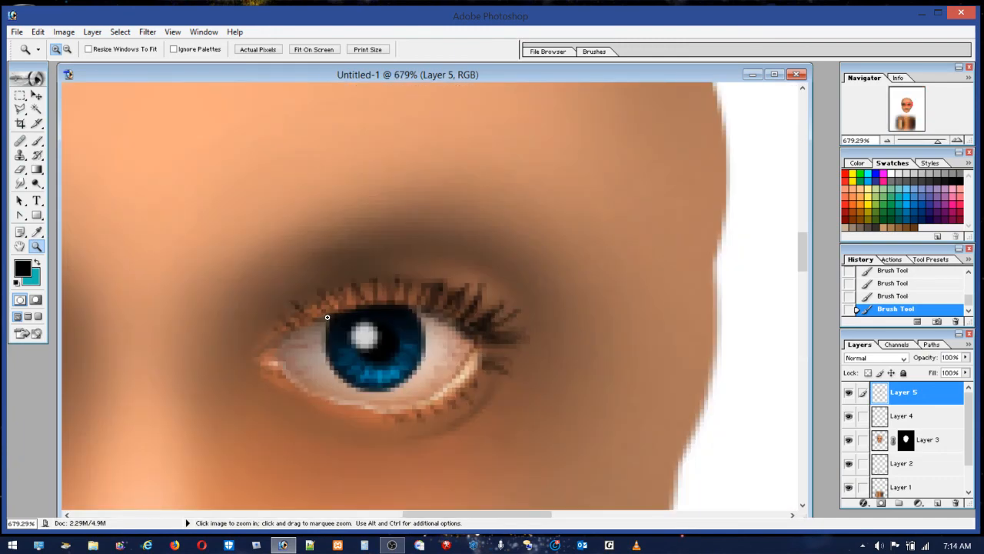
{"action": "left_click", "coordinate": [36, 141]}
{"action": "left_click", "coordinate": [80, 51]}
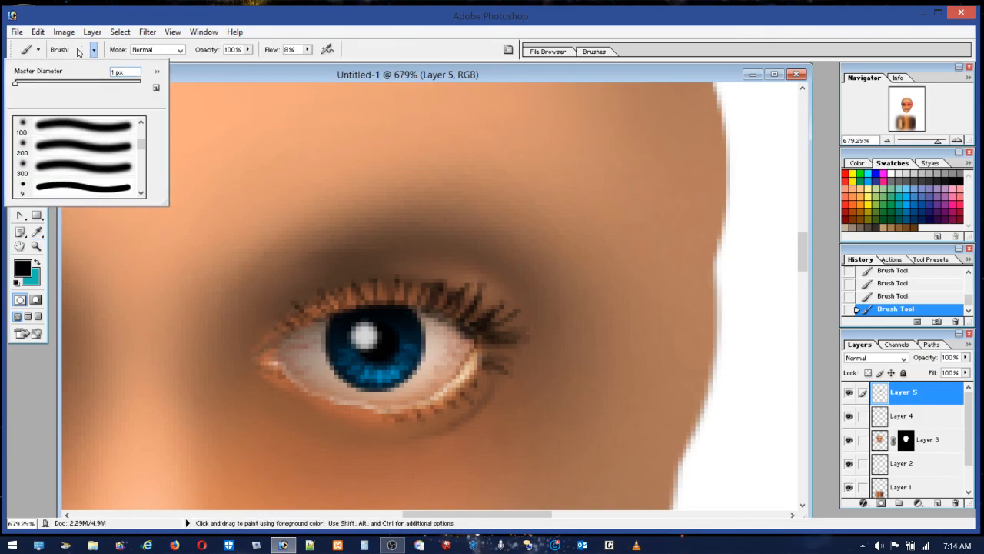
{"action": "left_click", "coordinate": [27, 84]}
{"action": "left_click", "coordinate": [20, 83]}
{"action": "key", "text": "alt"}
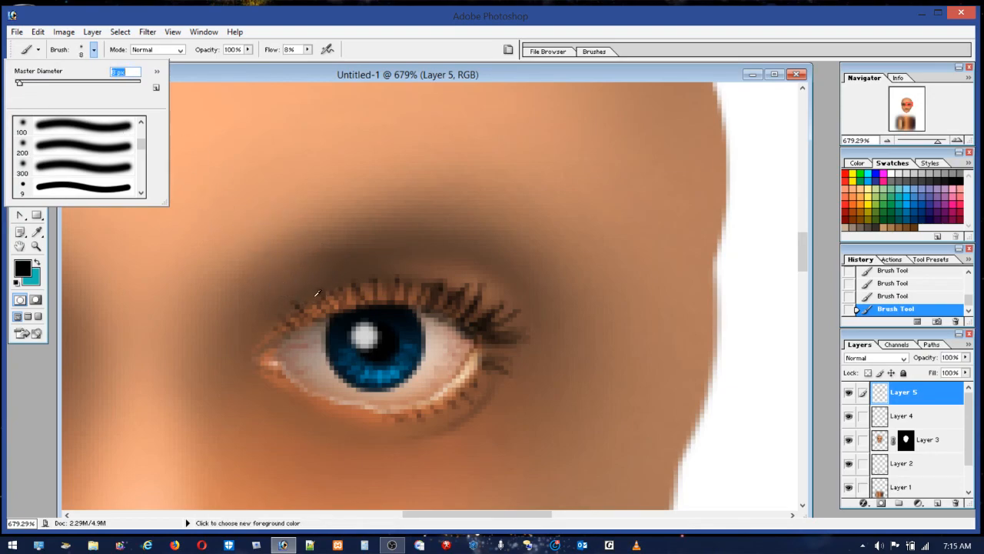
{"action": "left_click", "coordinate": [319, 305], "text": "alt"}
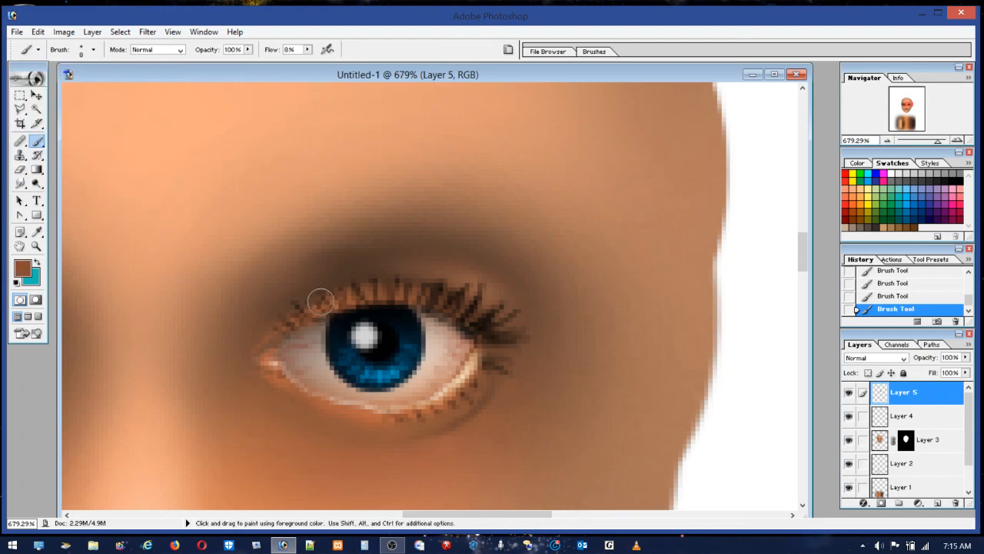
{"action": "left_click", "coordinate": [335, 282], "text": "alt"}
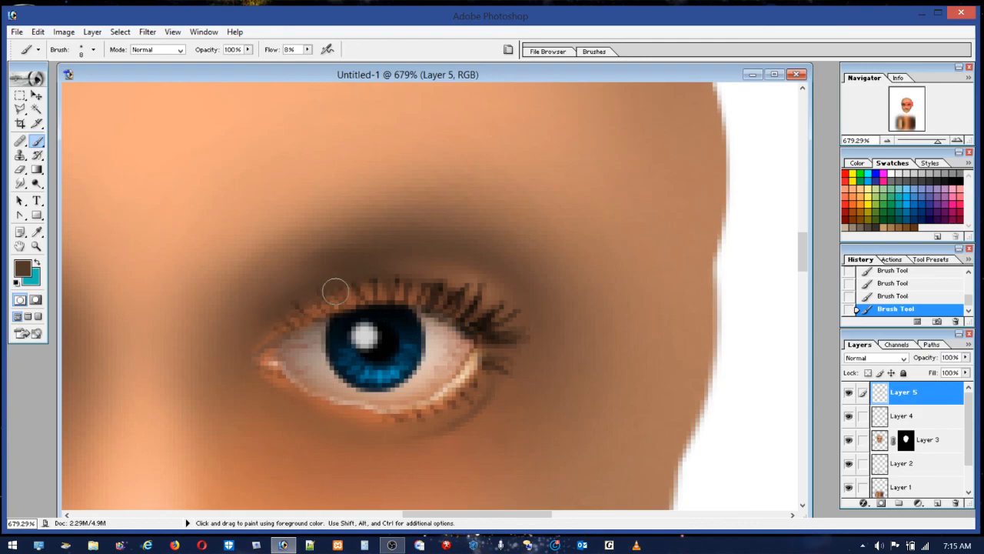
{"action": "left_click", "coordinate": [297, 282], "text": "alt"}
{"action": "left_click", "coordinate": [353, 294], "text": "alt"}
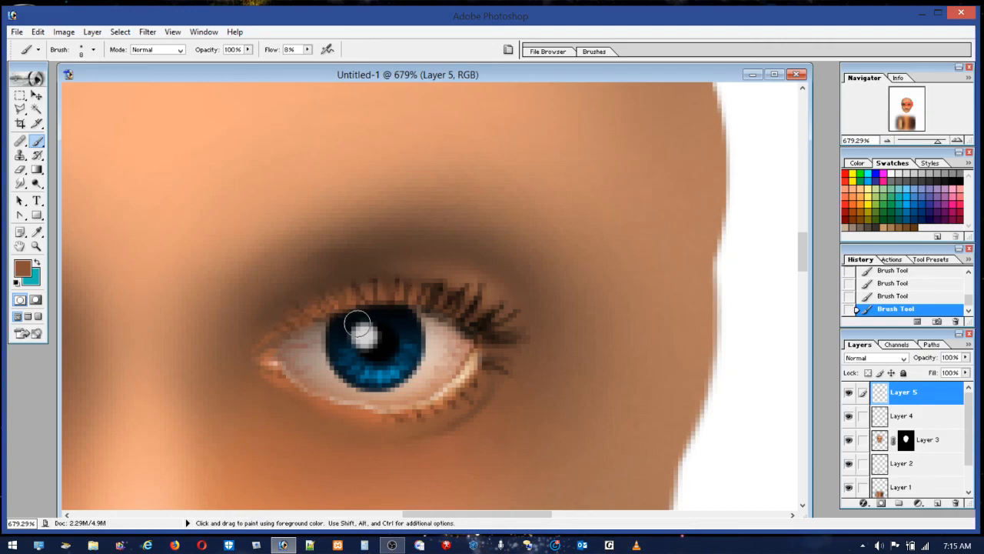
Step: Examine the whole face at 100%, the eye and mouth up close, and the blurred color area below the head
{"action": "left_click", "coordinate": [38, 247]}
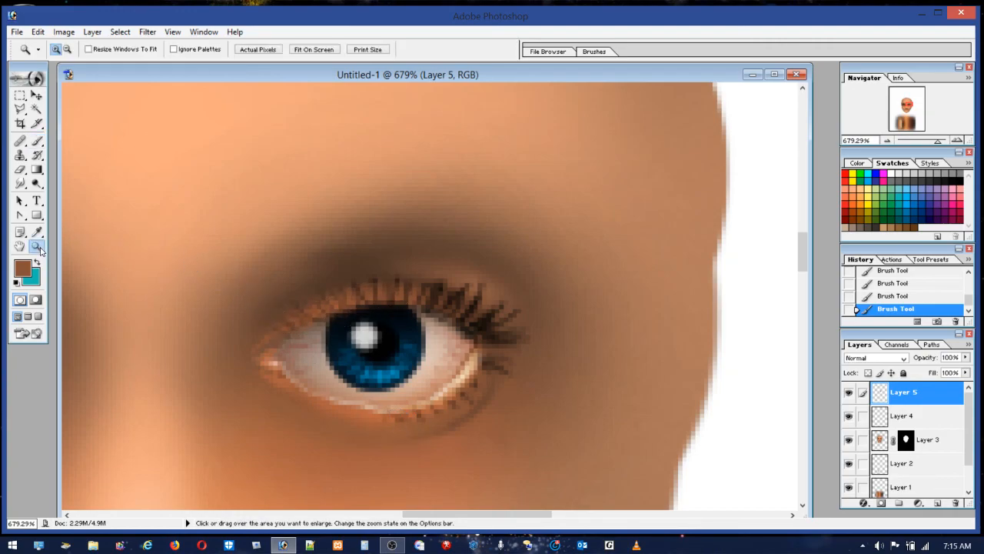
{"action": "double_click", "coordinate": [40, 249]}
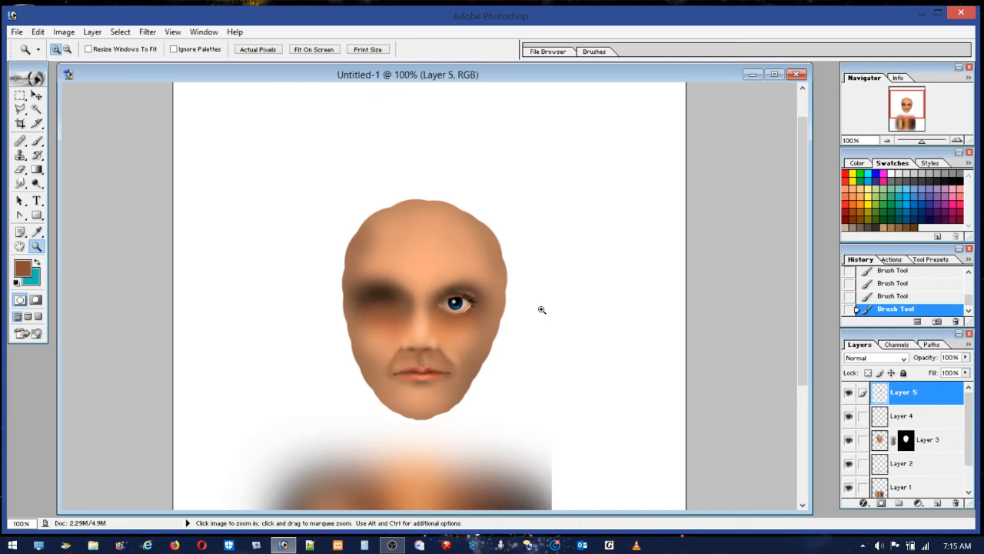
{"action": "left_click_drag", "start_coordinate": [412, 272], "coordinate": [502, 346]}
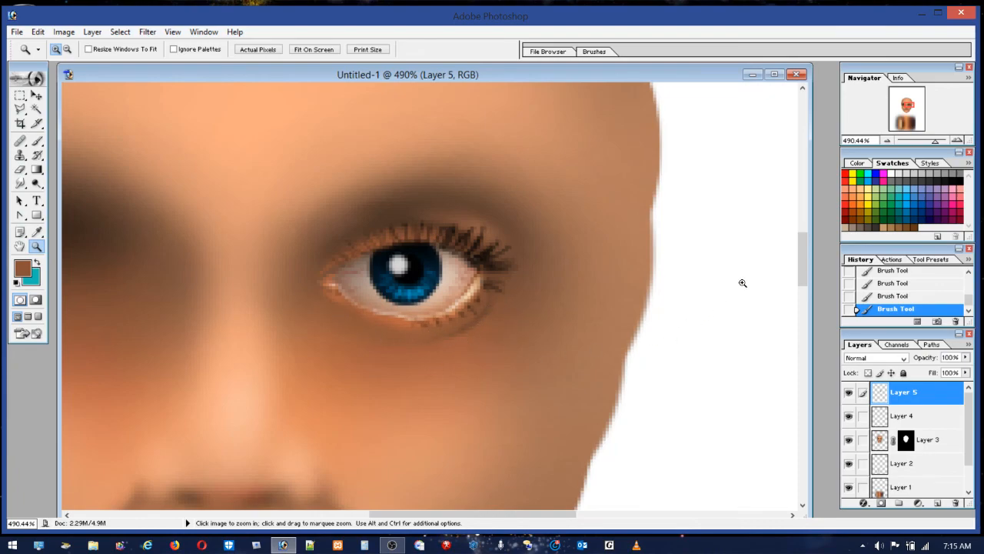
{"action": "left_click_drag", "start_coordinate": [801, 266], "coordinate": [804, 319]}
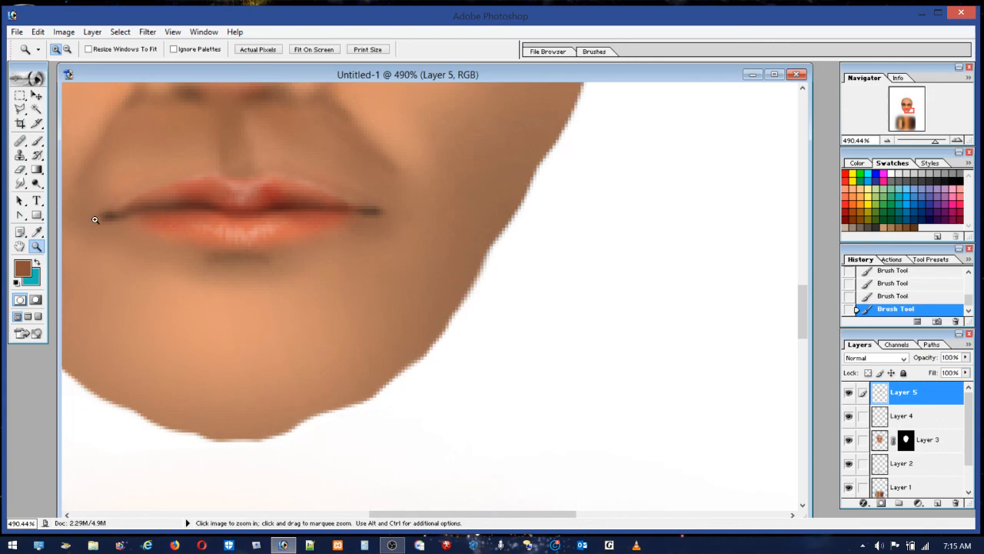
{"action": "double_click", "coordinate": [38, 249]}
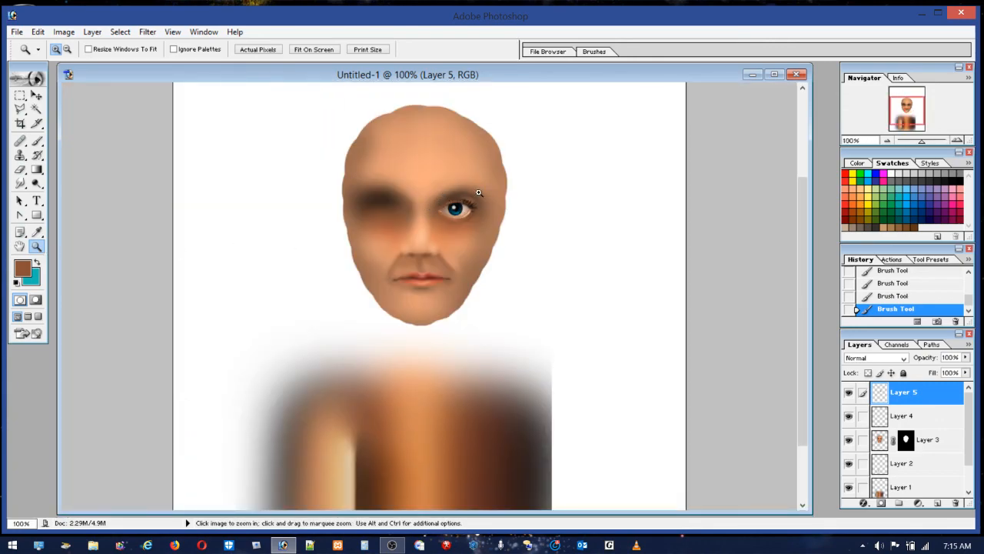
{"action": "left_click_drag", "start_coordinate": [797, 269], "coordinate": [818, 373]}
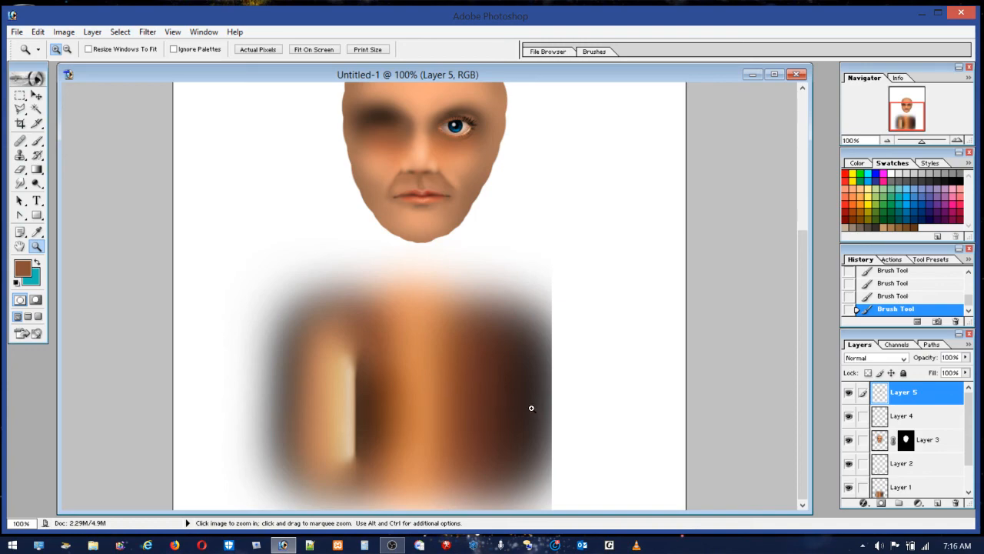
{"action": "left_click_drag", "start_coordinate": [530, 403], "coordinate": [431, 419]}
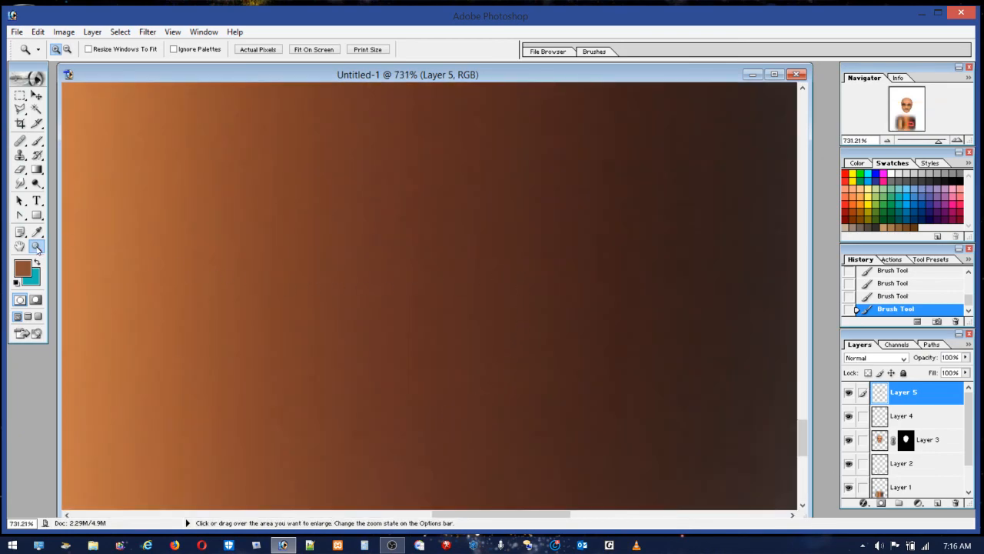
{"action": "key", "text": "ctrl+alt+0"}
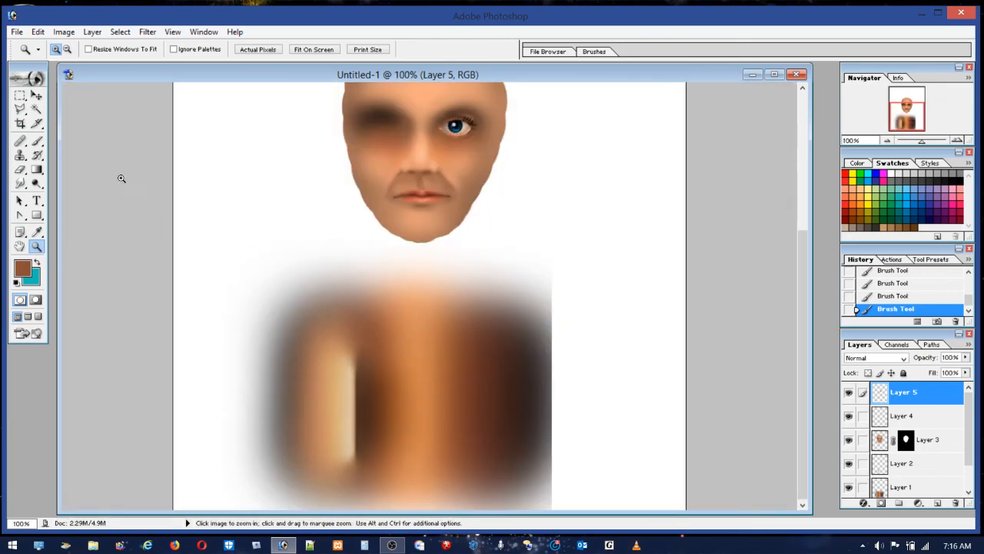
Step: Select two adjoining rectangles spanning the dark right part of the blurred color area and the white background beside it
{"action": "left_click", "coordinate": [20, 96]}
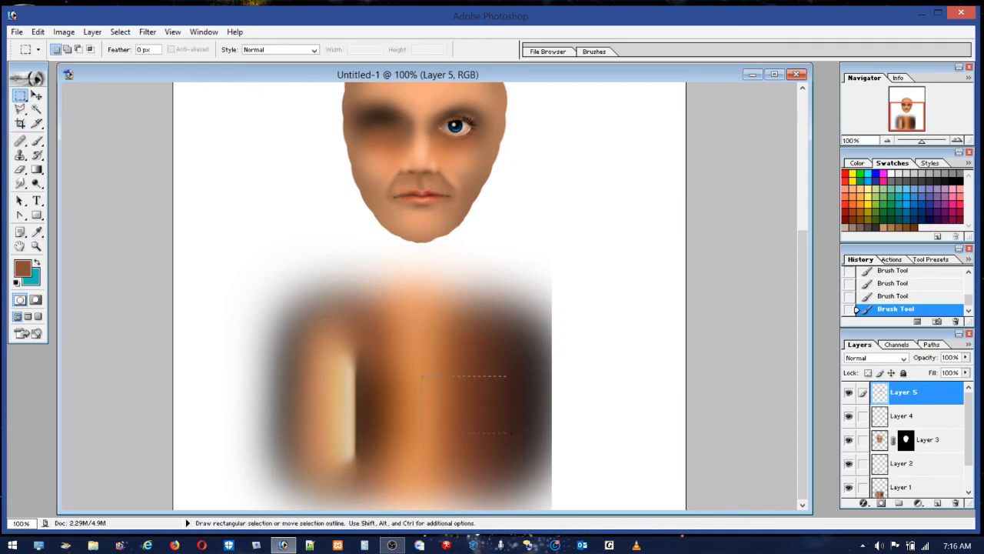
{"action": "left_click_drag", "start_coordinate": [521, 432], "coordinate": [532, 436]}
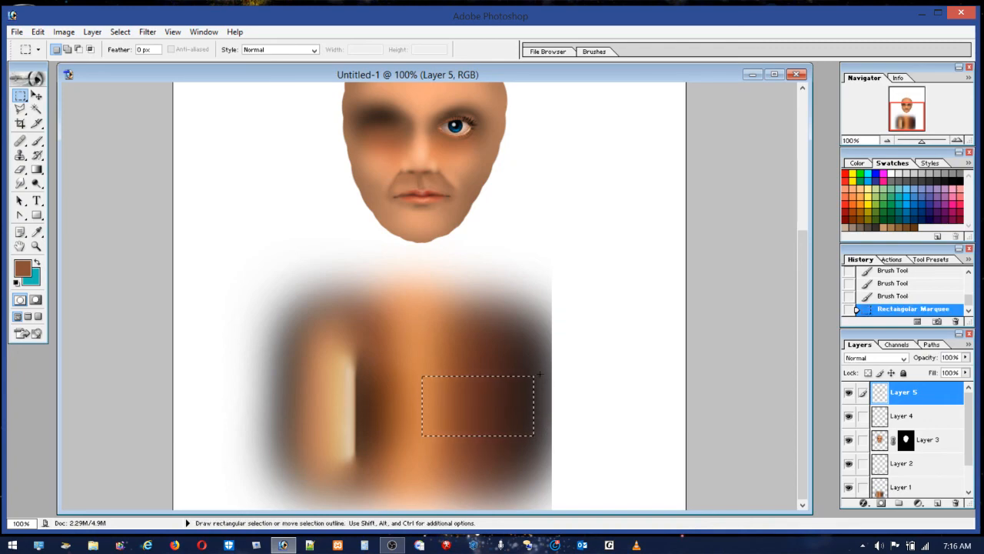
{"action": "key", "text": "shift"}
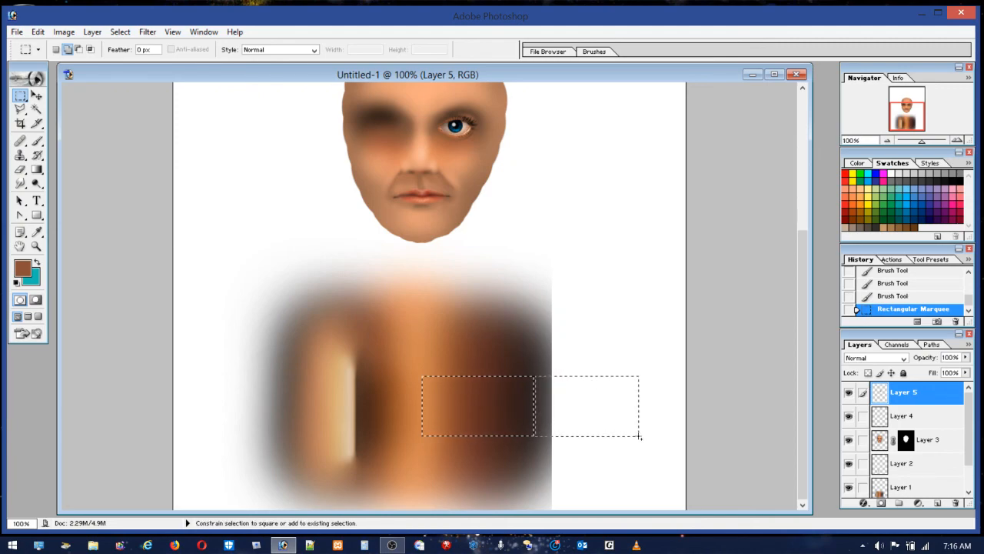
{"action": "left_click_drag", "start_coordinate": [646, 437], "coordinate": [646, 436]}
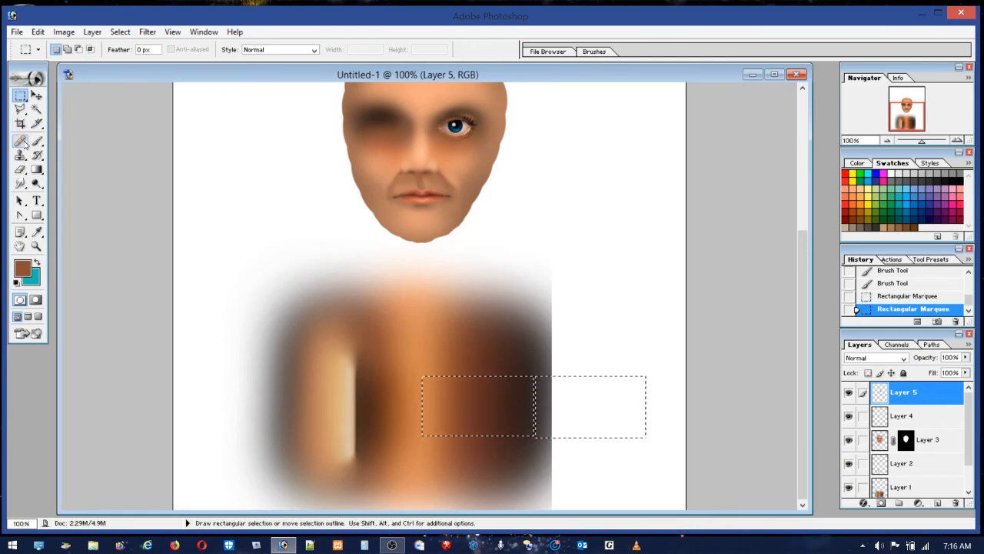
Step: Switch to the Brush tool and enlarge its diameter to 455 px
{"action": "left_click", "coordinate": [36, 142]}
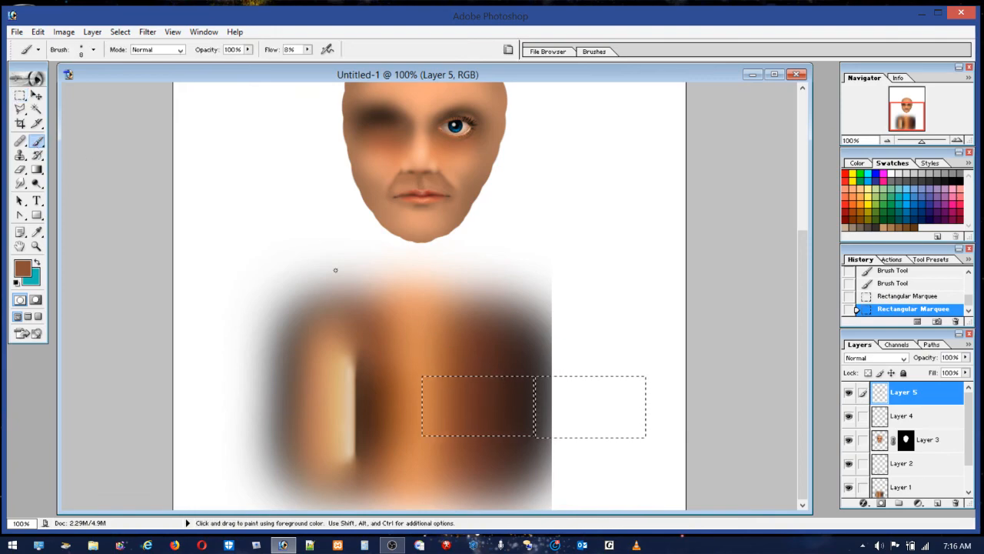
{"action": "left_click", "coordinate": [80, 51]}
{"action": "left_click", "coordinate": [80, 83]}
{"action": "left_click", "coordinate": [111, 83]}
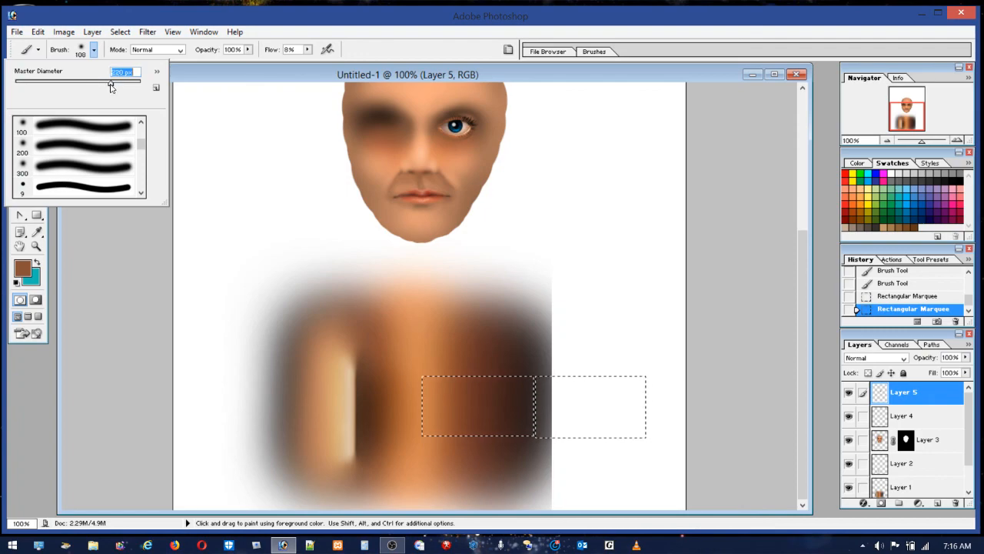
{"action": "left_click", "coordinate": [125, 83]}
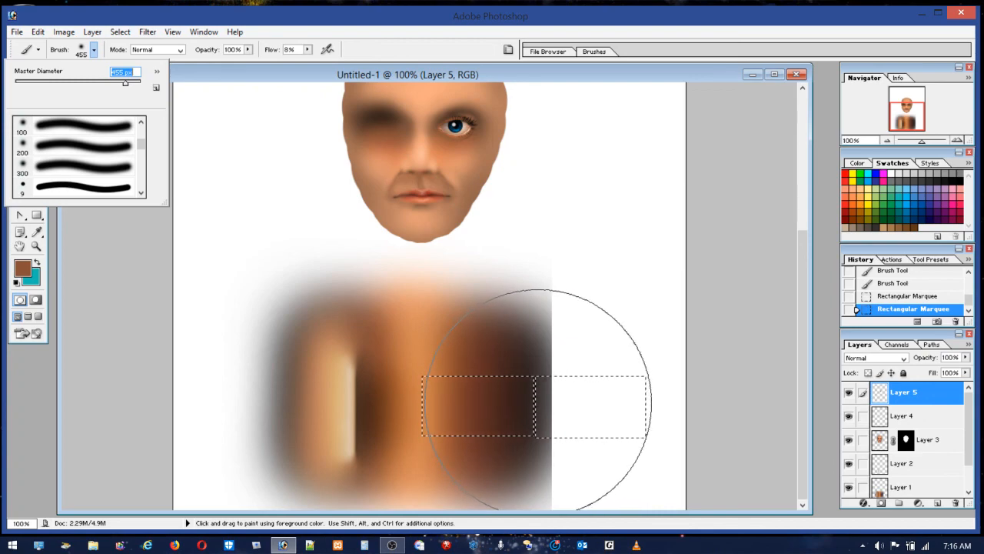
Step: Try a faint brown stroke inside the rectangular selection, undo it, and remove the selection
{"action": "mouse_move", "coordinate": [538, 403]}
{"action": "left_mouse_down"}
{"action": "mouse_move", "coordinate": [520, 361]}
{"action": "mouse_move", "coordinate": [534, 426]}
{"action": "mouse_move", "coordinate": [573, 440]}
{"action": "left_mouse_up"}
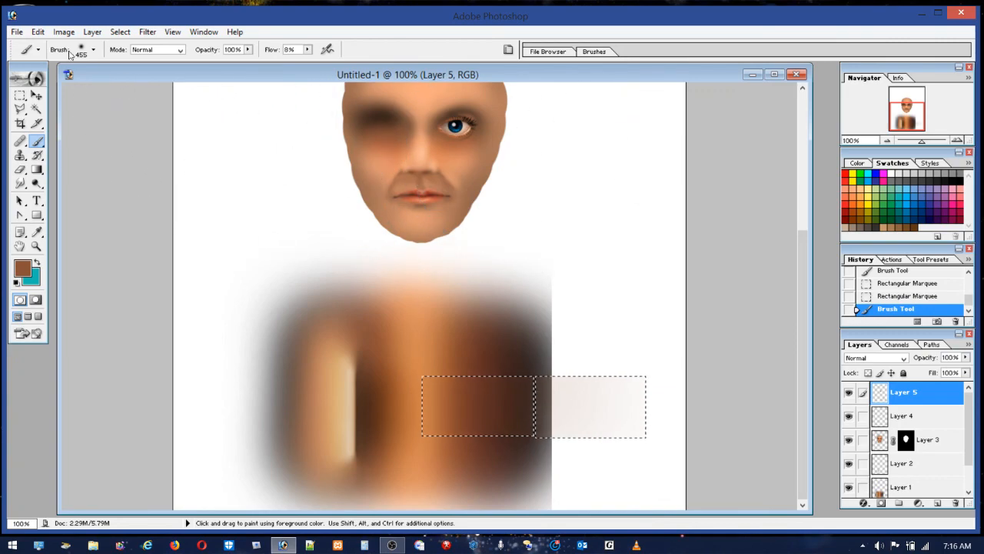
{"action": "left_click", "coordinate": [37, 31]}
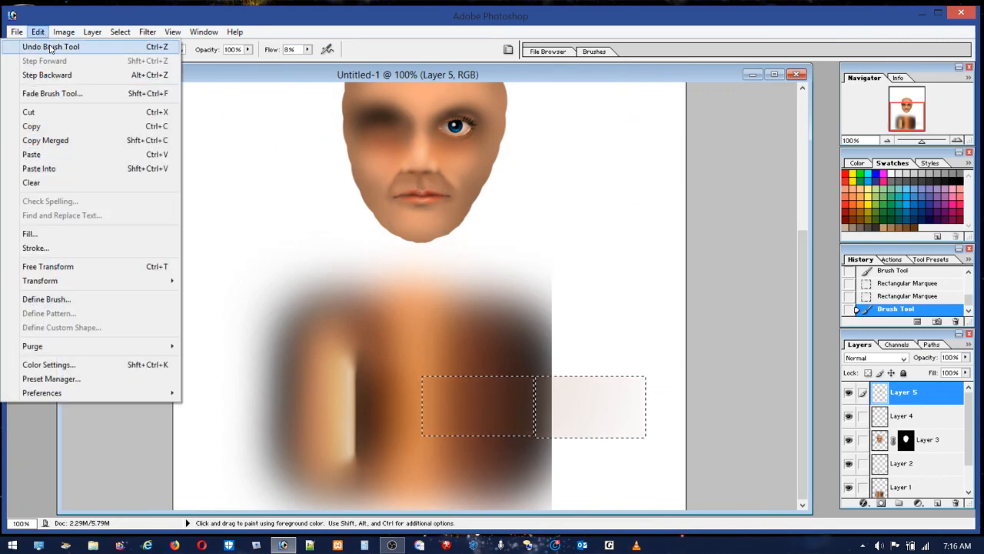
{"action": "left_click", "coordinate": [46, 41]}
{"action": "left_click", "coordinate": [20, 95]}
{"action": "left_click", "coordinate": [340, 288]}
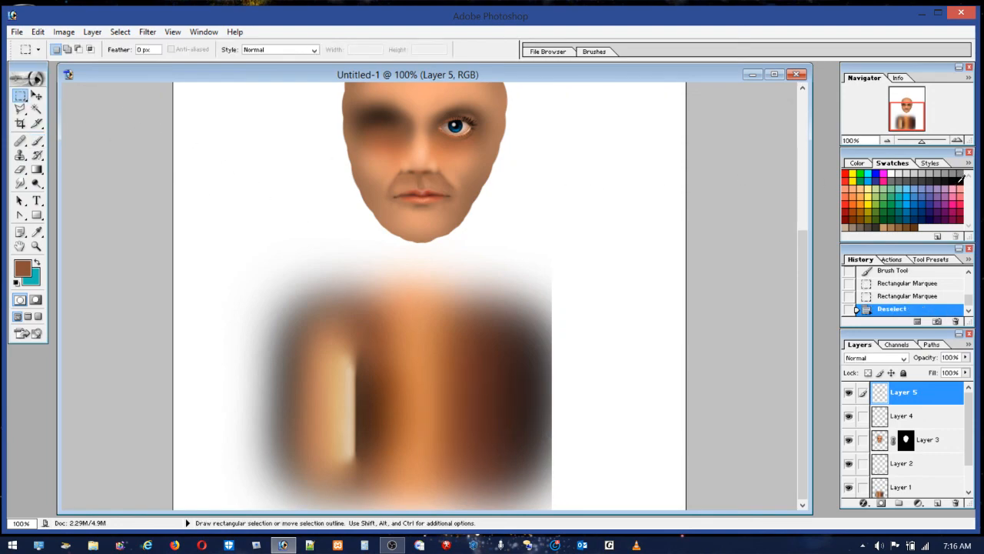
Step: Paint soft black shading with the large brush over the dark side of the blurred color area and the white background beside it
{"action": "left_click", "coordinate": [959, 176]}
{"action": "left_click", "coordinate": [37, 141]}
{"action": "mouse_move", "coordinate": [532, 392]}
{"action": "left_mouse_down"}
{"action": "mouse_move", "coordinate": [543, 394]}
{"action": "mouse_move", "coordinate": [538, 406]}
{"action": "mouse_move", "coordinate": [543, 361]}
{"action": "mouse_move", "coordinate": [538, 415]}
{"action": "mouse_move", "coordinate": [524, 425]}
{"action": "mouse_move", "coordinate": [528, 417]}
{"action": "mouse_move", "coordinate": [566, 472]}
{"action": "left_mouse_up"}
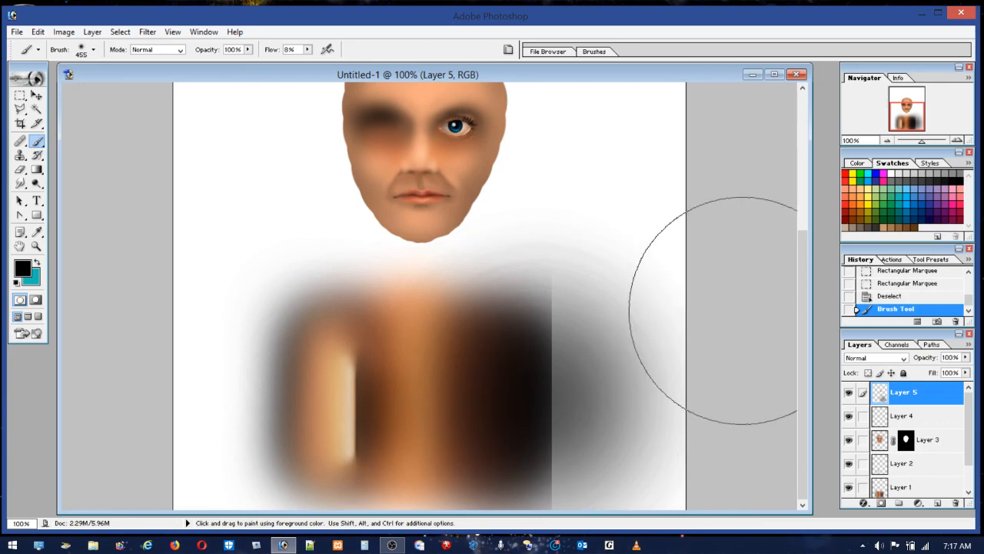
Step: Undo the last large black stroke and darken the dark side of the blurred color area with a 188 px brush
{"action": "left_click", "coordinate": [41, 33]}
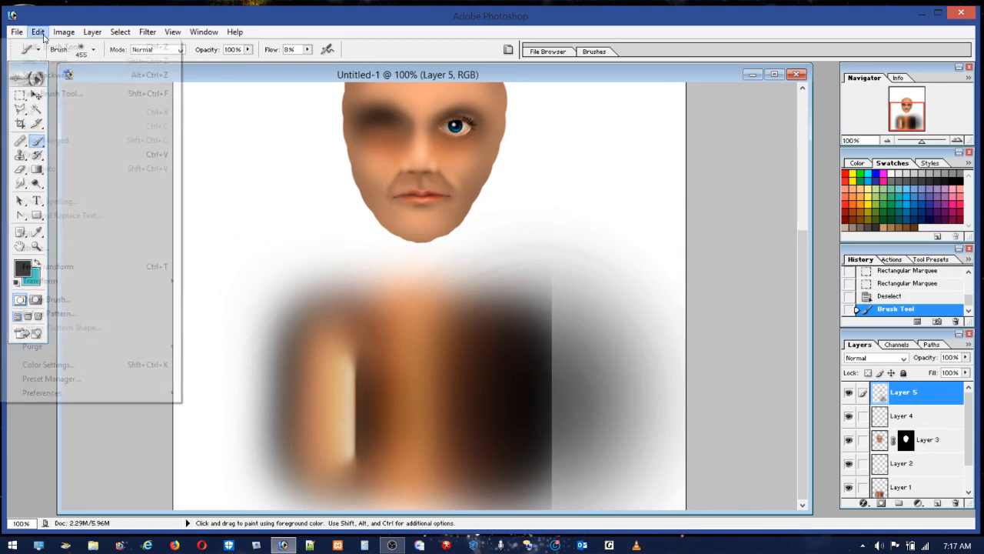
{"action": "left_click", "coordinate": [38, 46]}
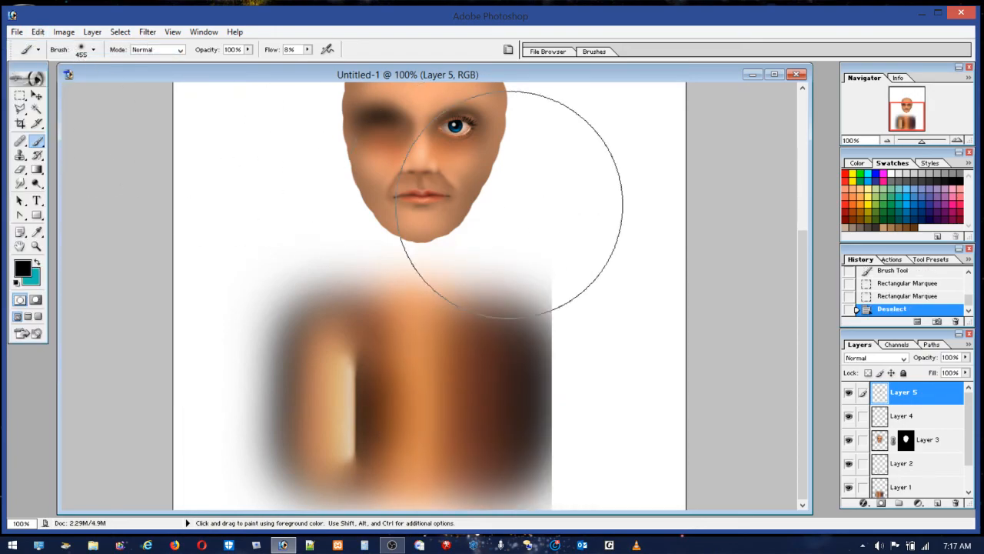
{"action": "left_click", "coordinate": [80, 54]}
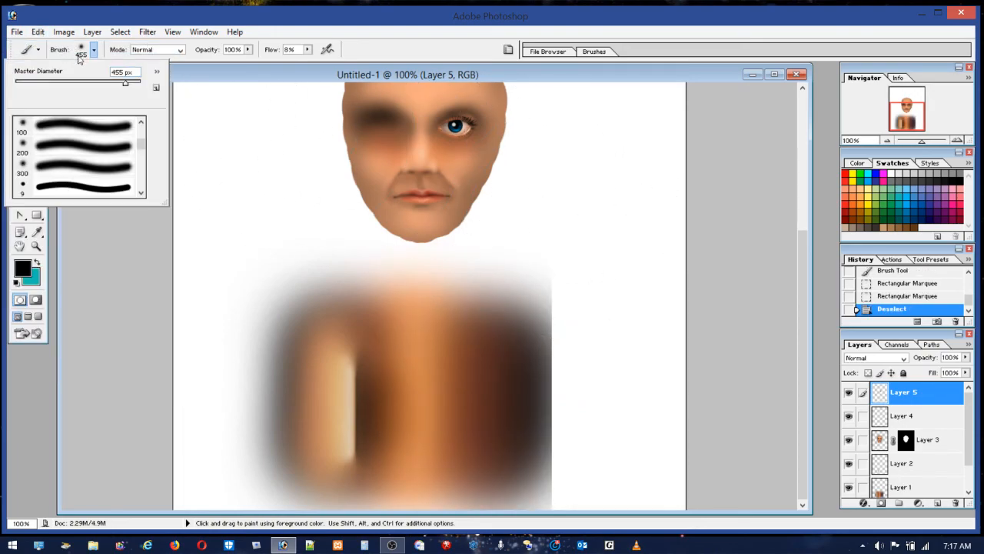
{"action": "left_click", "coordinate": [104, 86]}
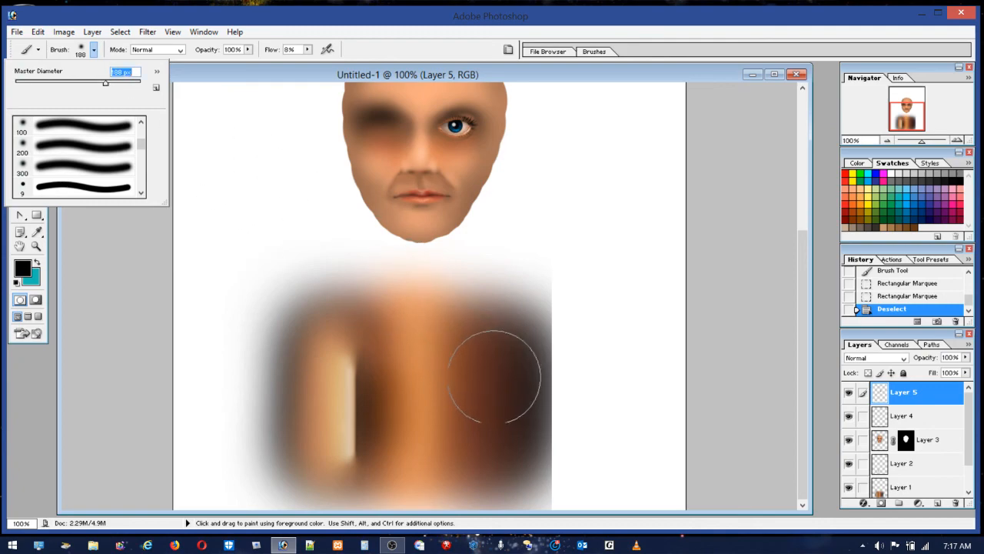
{"action": "left_click", "coordinate": [509, 383]}
{"action": "mouse_move", "coordinate": [509, 382]}
{"action": "left_mouse_down"}
{"action": "mouse_move", "coordinate": [511, 432]}
{"action": "mouse_move", "coordinate": [507, 350]}
{"action": "mouse_move", "coordinate": [511, 432]}
{"action": "mouse_move", "coordinate": [515, 382]}
{"action": "mouse_move", "coordinate": [502, 385]}
{"action": "mouse_move", "coordinate": [514, 417]}
{"action": "left_mouse_up"}
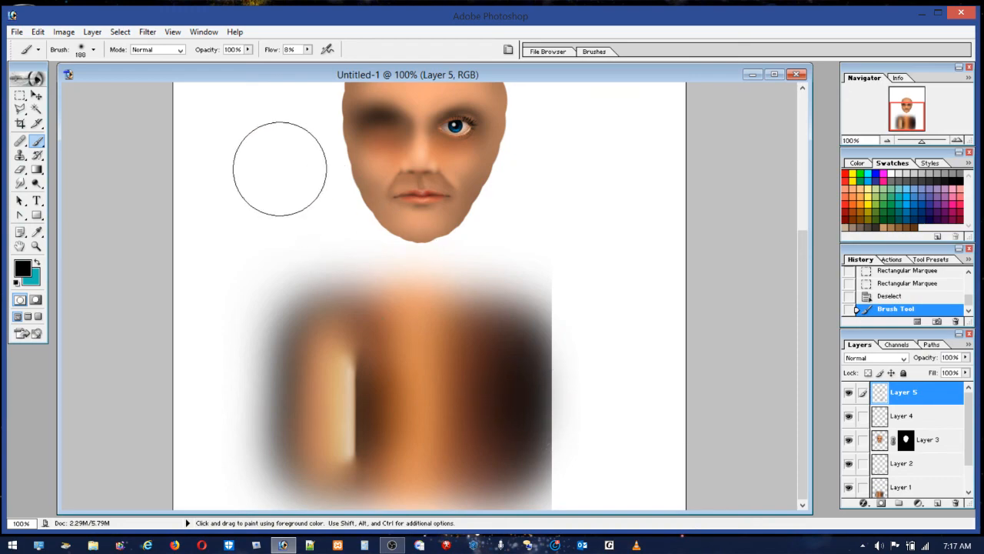
Step: Enlarge the brush to 455 px and stamp overlapping black dabs over the hard edge of the blurred color area
{"action": "left_click", "coordinate": [80, 51]}
{"action": "left_click_drag", "start_coordinate": [106, 82], "coordinate": [119, 82]}
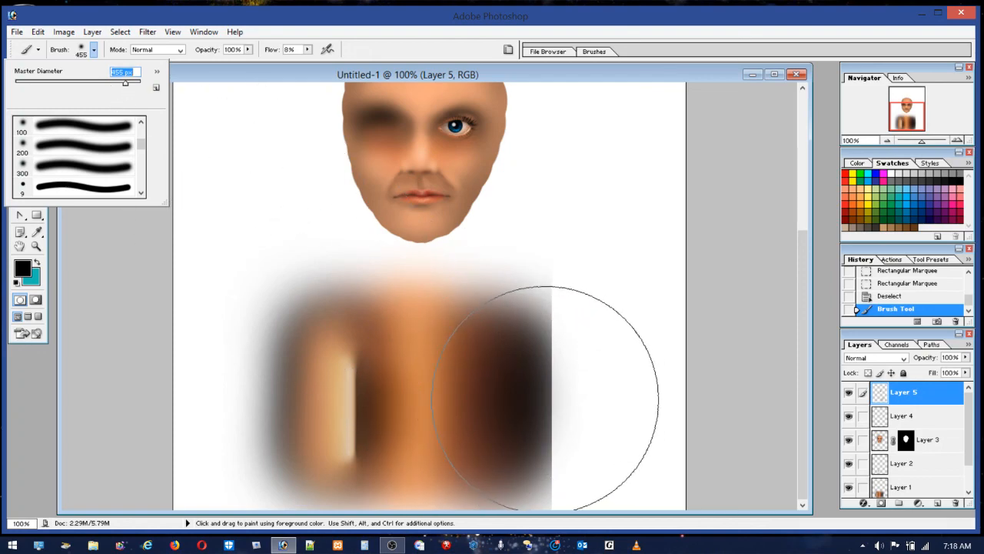
{"action": "left_click", "coordinate": [545, 397]}
{"action": "left_click", "coordinate": [546, 397]}
{"action": "left_click", "coordinate": [548, 396]}
{"action": "left_click", "coordinate": [548, 396]}
{"action": "left_click", "coordinate": [547, 396]}
{"action": "left_click", "coordinate": [548, 396]}
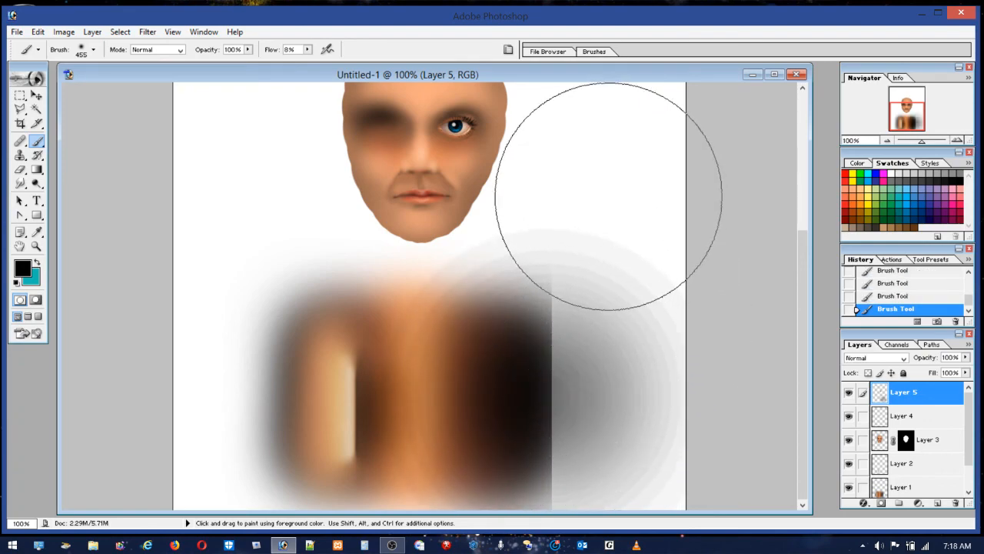
Step: Reduce the brush to 200 px and deepen the center of the black dabs along the hard edge
{"action": "left_click", "coordinate": [92, 51]}
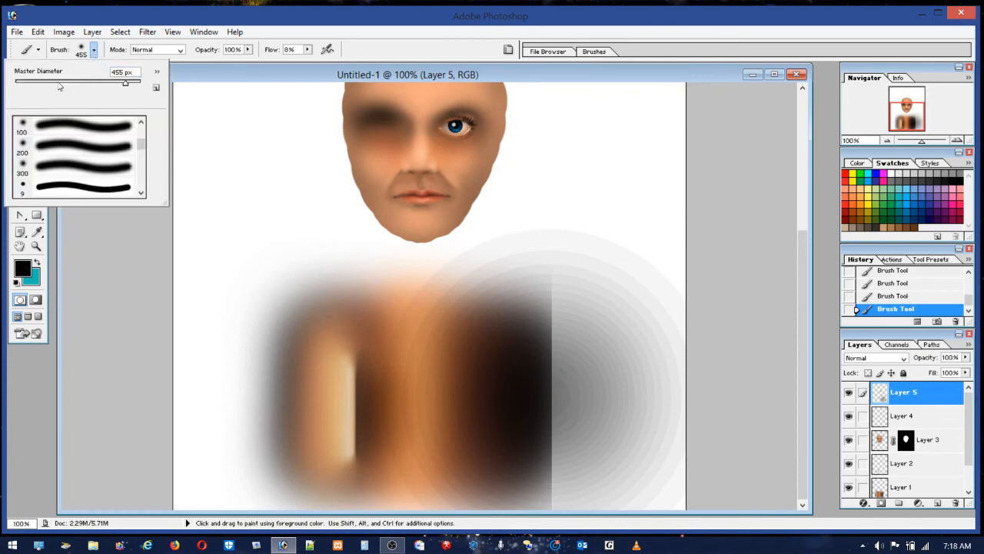
{"action": "left_click", "coordinate": [83, 83]}
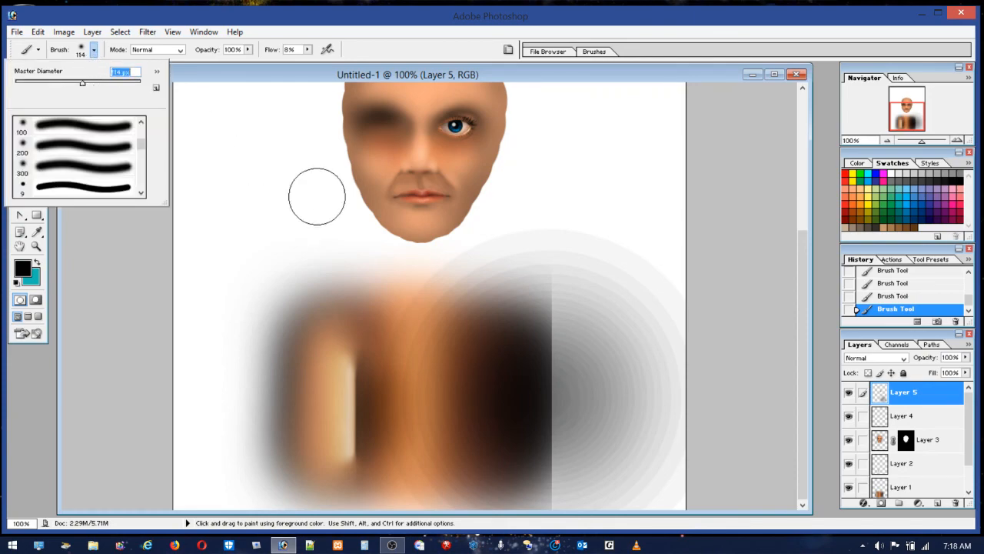
{"action": "left_click", "coordinate": [102, 82]}
{"action": "left_click", "coordinate": [110, 83]}
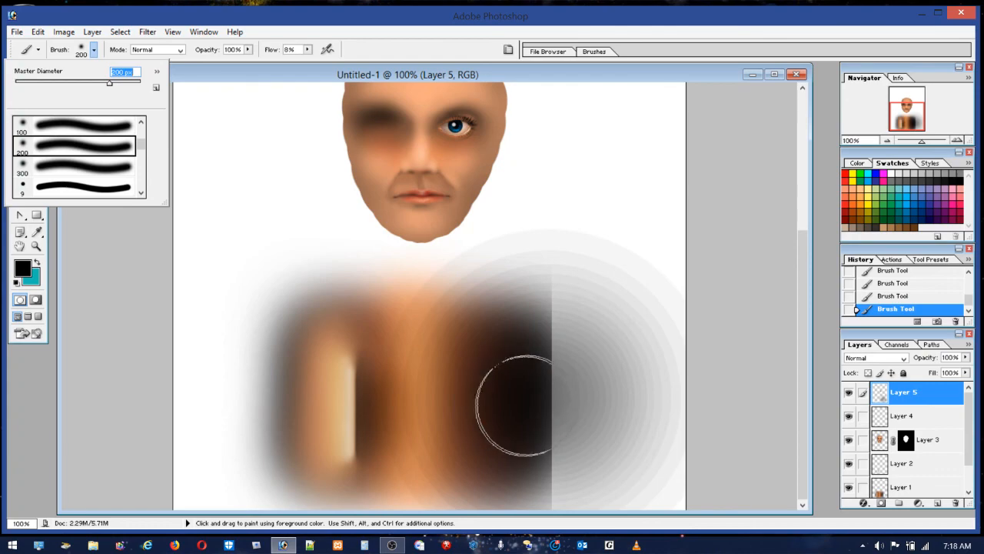
{"action": "left_click", "coordinate": [549, 402]}
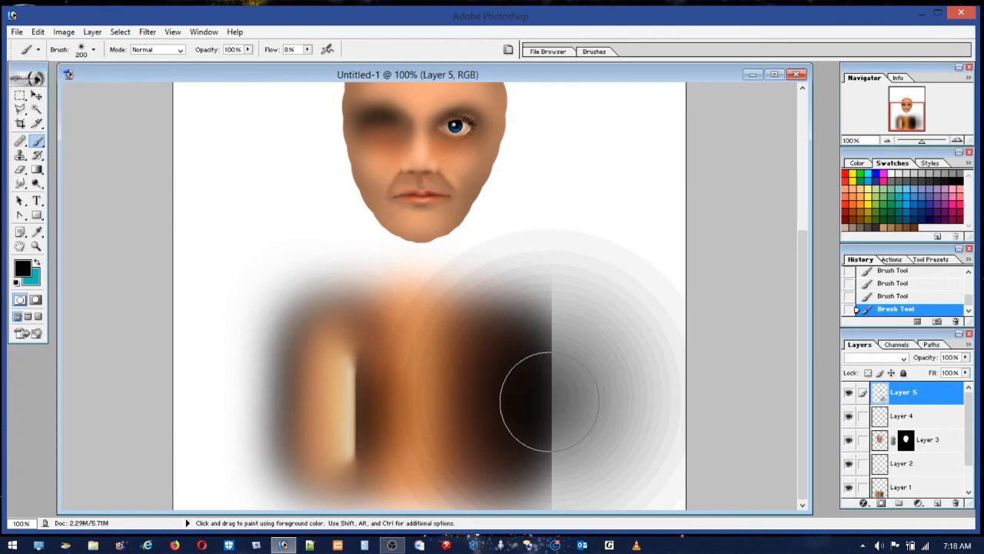
{"action": "left_click", "coordinate": [550, 401]}
{"action": "left_click", "coordinate": [550, 402]}
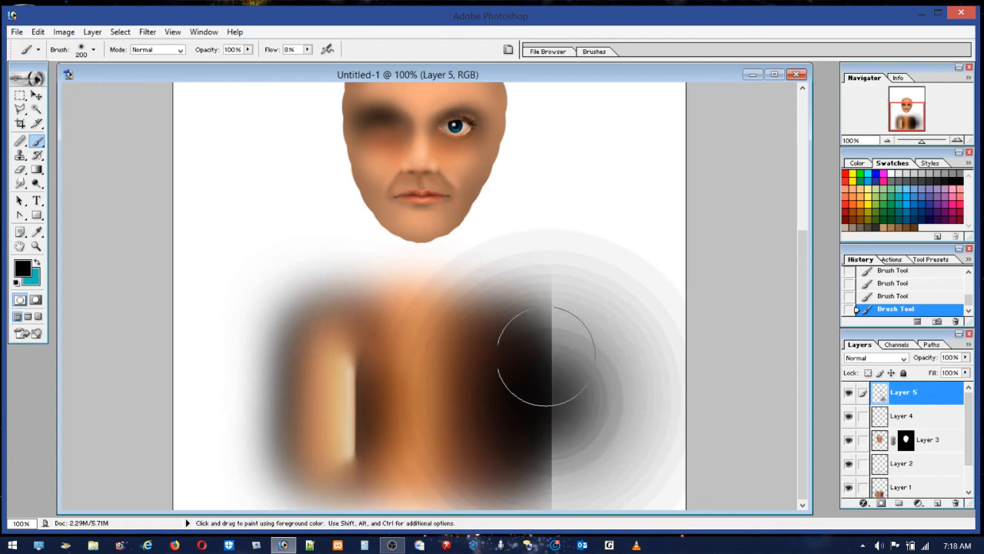
Step: Set the brush diameter to 384 px and add broad black dabs over the middle of the dark circle
{"action": "left_click", "coordinate": [35, 100]}
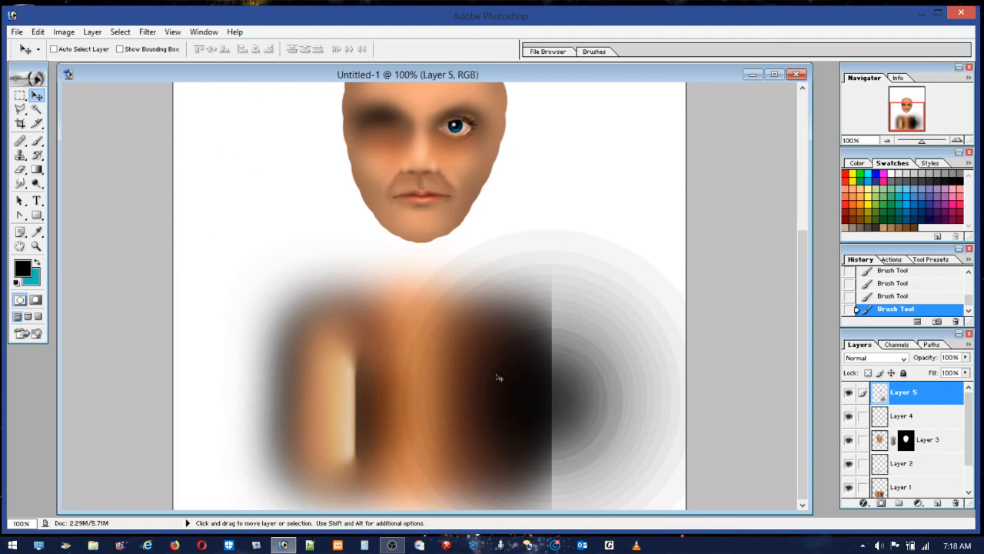
{"action": "left_click", "coordinate": [40, 143]}
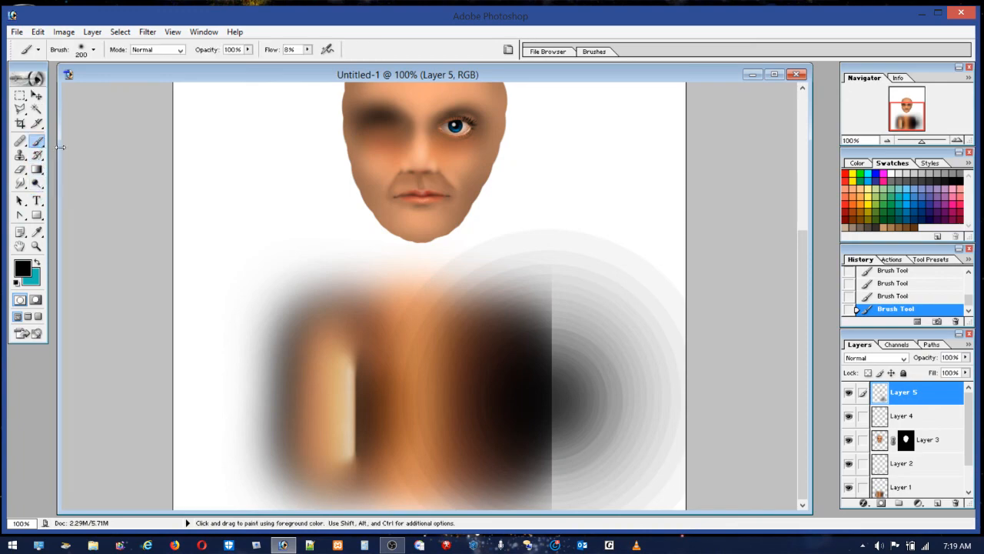
{"action": "left_click", "coordinate": [83, 55]}
{"action": "left_click", "coordinate": [120, 84]}
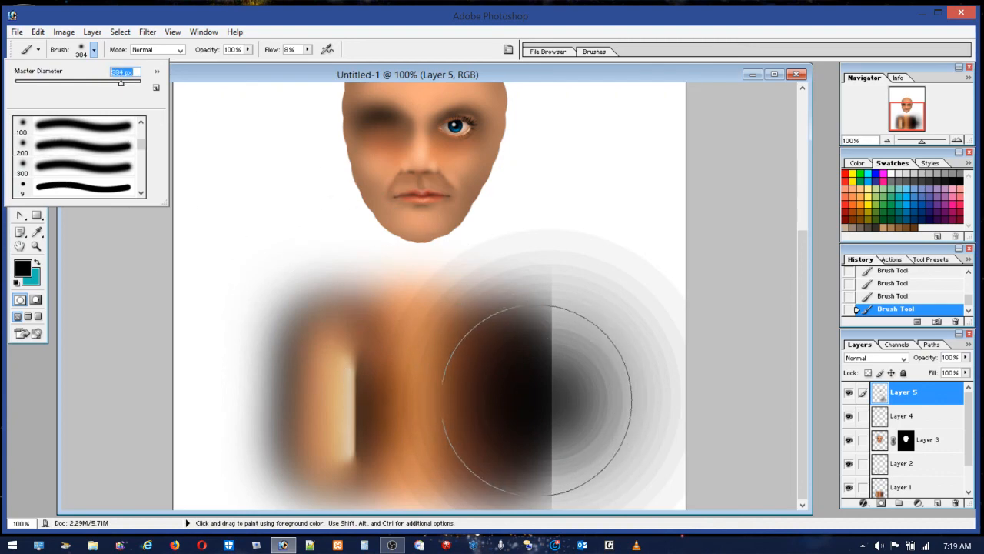
{"action": "key", "text": "Return"}
{"action": "left_click", "coordinate": [537, 402]}
{"action": "left_click", "coordinate": [539, 401]}
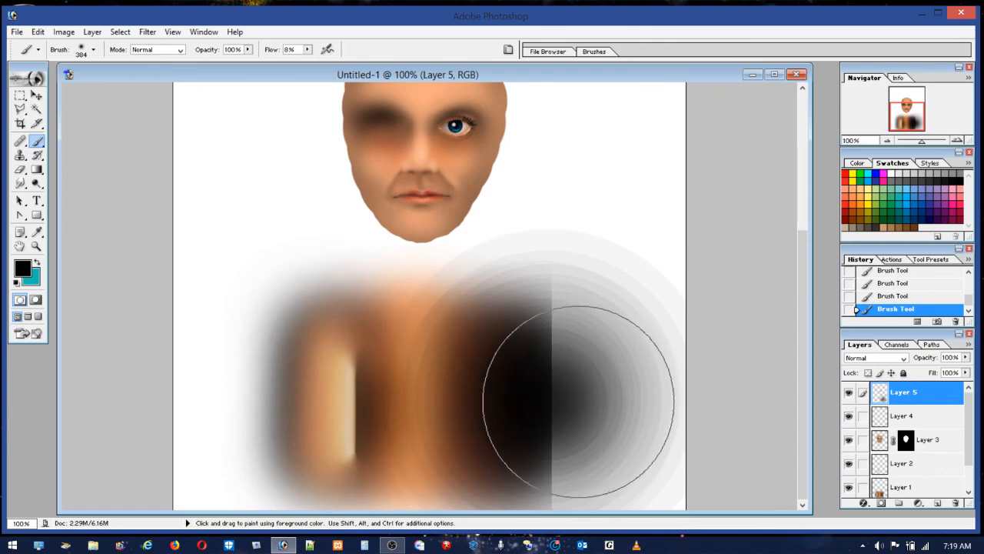
Step: Set the brush diameter to 165 px and blacken the core of the dark circle across the hard edge
{"action": "left_click", "coordinate": [83, 52]}
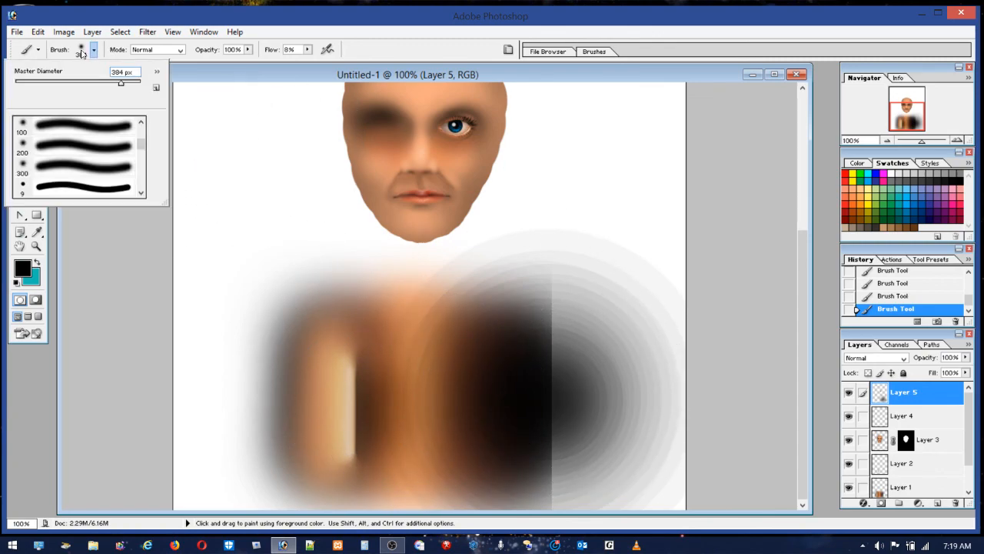
{"action": "left_click", "coordinate": [108, 83]}
{"action": "left_click", "coordinate": [98, 85]}
{"action": "left_click", "coordinate": [543, 406]}
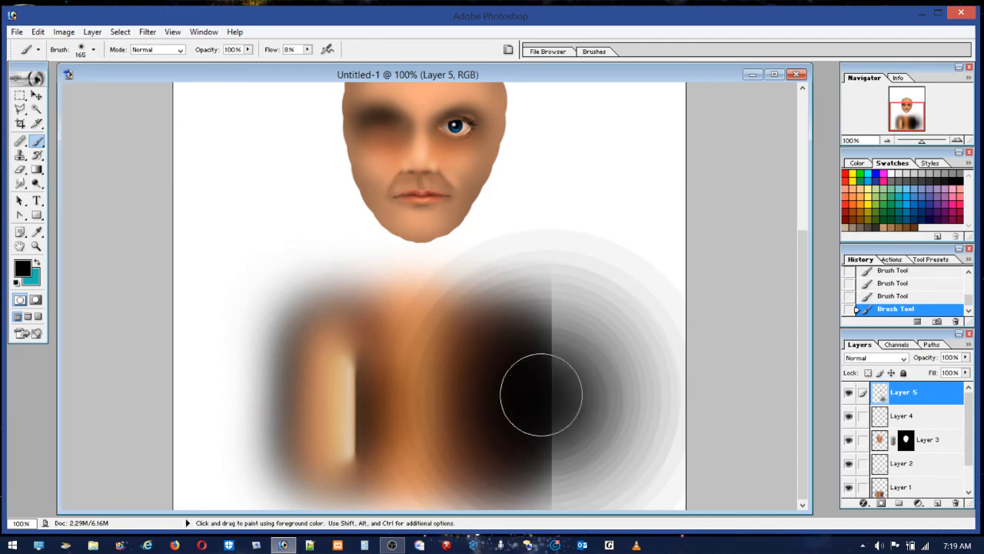
{"action": "mouse_move", "coordinate": [554, 417]}
{"action": "left_mouse_down"}
{"action": "mouse_move", "coordinate": [544, 403]}
{"action": "mouse_move", "coordinate": [552, 395]}
{"action": "mouse_move", "coordinate": [557, 410]}
{"action": "mouse_move", "coordinate": [559, 393]}
{"action": "mouse_move", "coordinate": [540, 405]}
{"action": "mouse_move", "coordinate": [561, 410]}
{"action": "mouse_move", "coordinate": [569, 401]}
{"action": "mouse_move", "coordinate": [461, 412]}
{"action": "mouse_move", "coordinate": [395, 395]}
{"action": "mouse_move", "coordinate": [465, 421]}
{"action": "mouse_move", "coordinate": [522, 402]}
{"action": "mouse_move", "coordinate": [456, 417]}
{"action": "mouse_move", "coordinate": [518, 403]}
{"action": "mouse_move", "coordinate": [419, 412]}
{"action": "mouse_move", "coordinate": [528, 395]}
{"action": "mouse_move", "coordinate": [518, 386]}
{"action": "mouse_move", "coordinate": [555, 402]}
{"action": "mouse_move", "coordinate": [560, 391]}
{"action": "mouse_move", "coordinate": [656, 378]}
{"action": "left_mouse_up"}
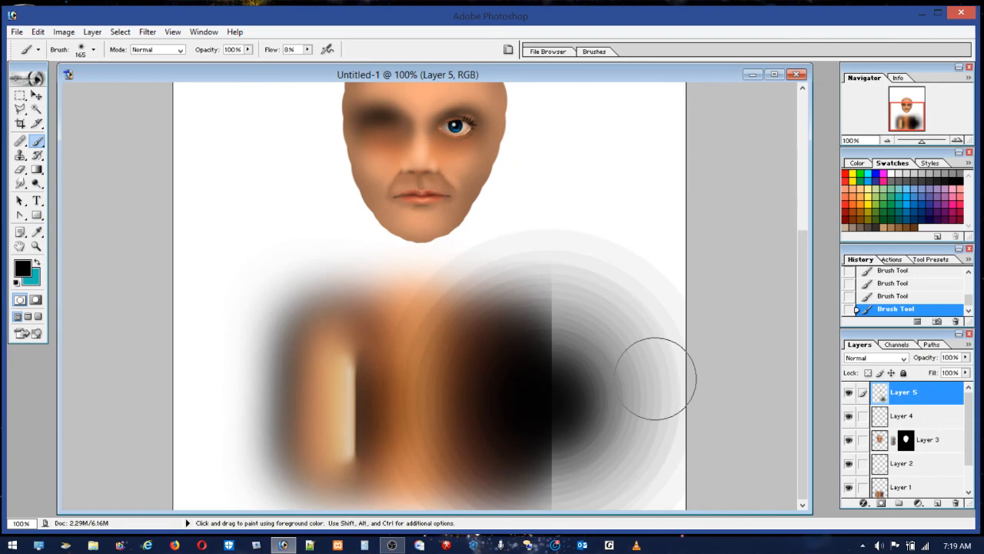
Step: Toggle Layer 5's visibility repeatedly to compare the image with and without the black shading
{"action": "left_click", "coordinate": [849, 393]}
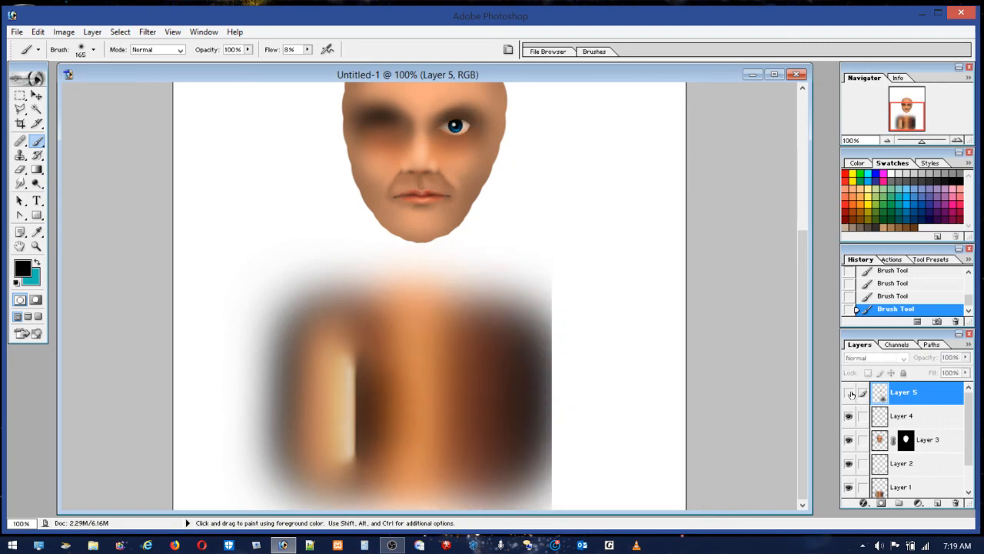
{"action": "left_click", "coordinate": [850, 393]}
{"action": "left_click", "coordinate": [851, 395]}
{"action": "left_click", "coordinate": [851, 395]}
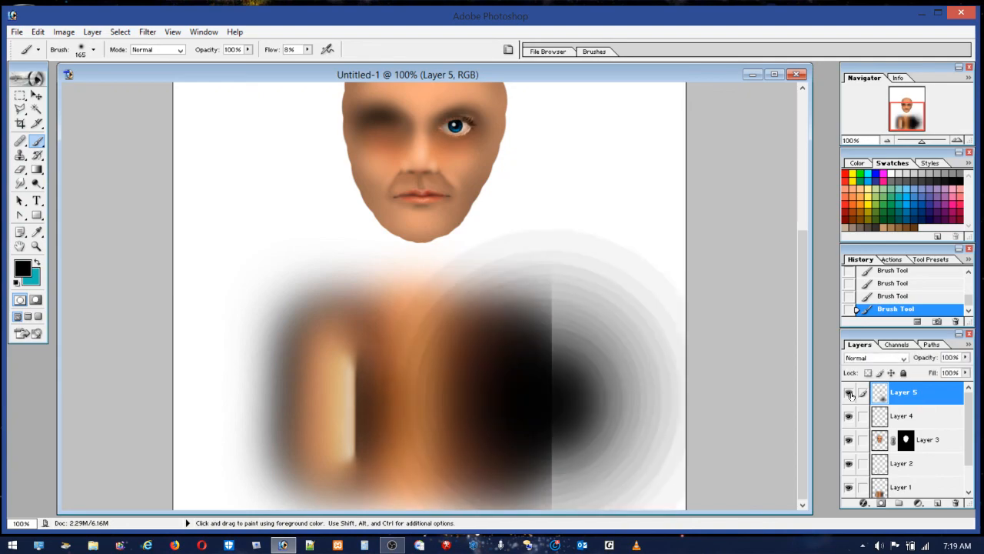
{"action": "left_click", "coordinate": [851, 395]}
{"action": "left_click", "coordinate": [851, 395]}
Step: Clear the black circular shading from Layer 5 within a rectangular selection below the mouth, and remove the selection
{"action": "left_click", "coordinate": [23, 96]}
{"action": "left_click_drag", "start_coordinate": [348, 186], "coordinate": [730, 539]}
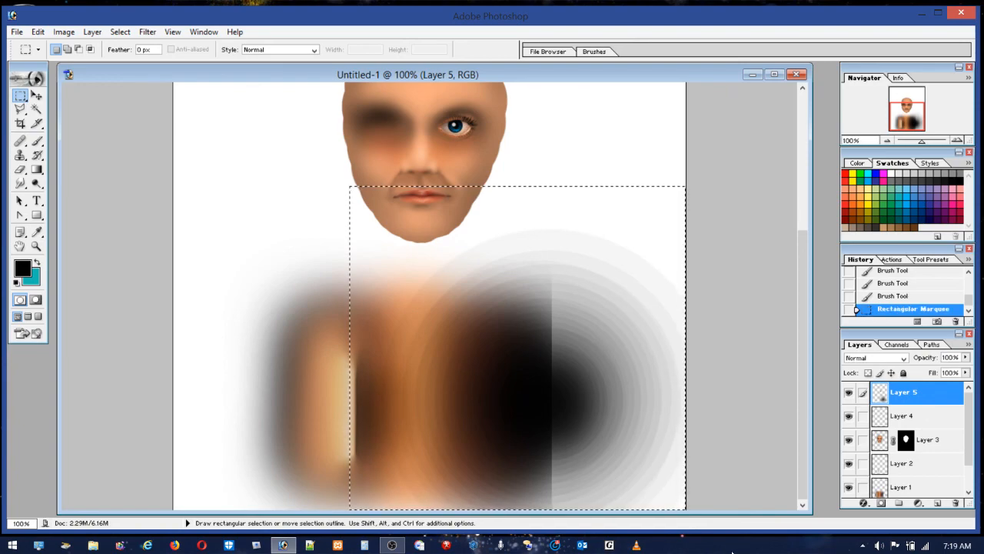
{"action": "key", "text": "Delete"}
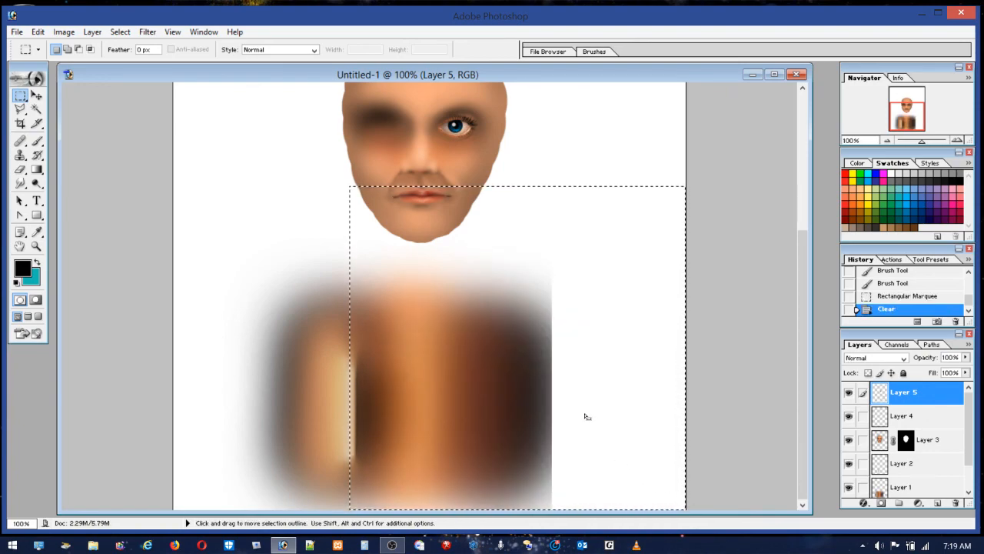
{"action": "left_click", "coordinate": [547, 256]}
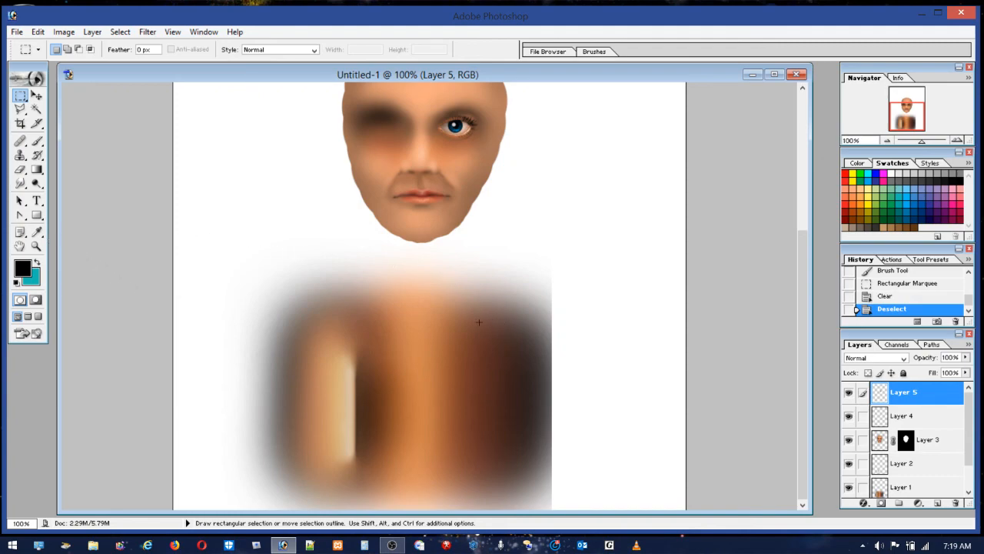
Step: Paint both nostrils darker under the nose with a 4 px black brush on Layer 5
{"action": "left_click", "coordinate": [37, 141]}
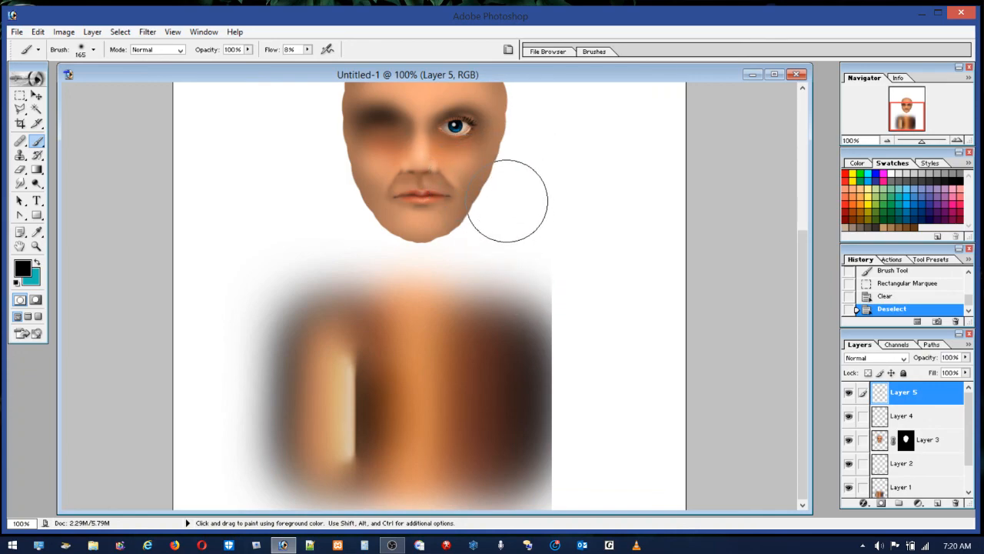
{"action": "scroll", "coordinate": [507, 200], "scroll_direction": "up", "scroll_amount": 2}
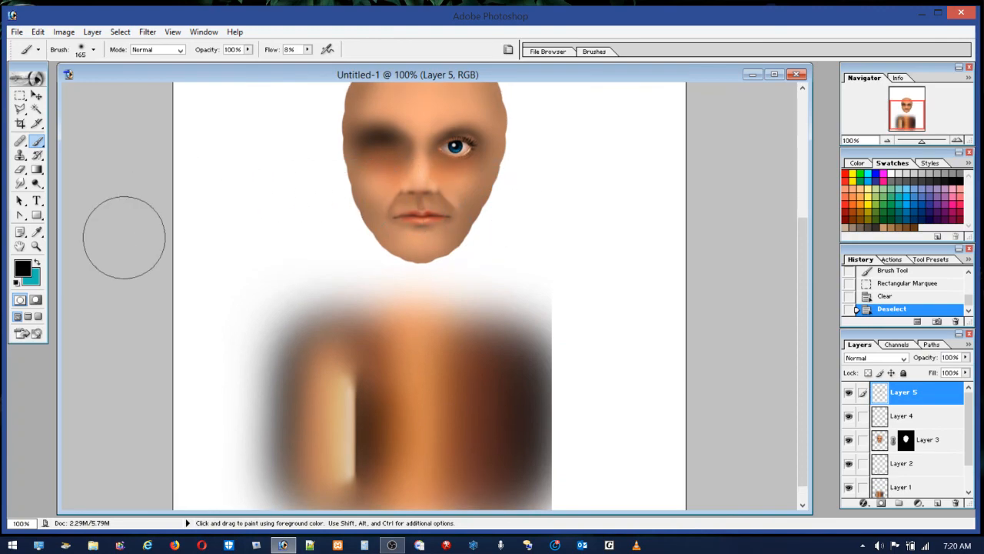
{"action": "left_click", "coordinate": [38, 248]}
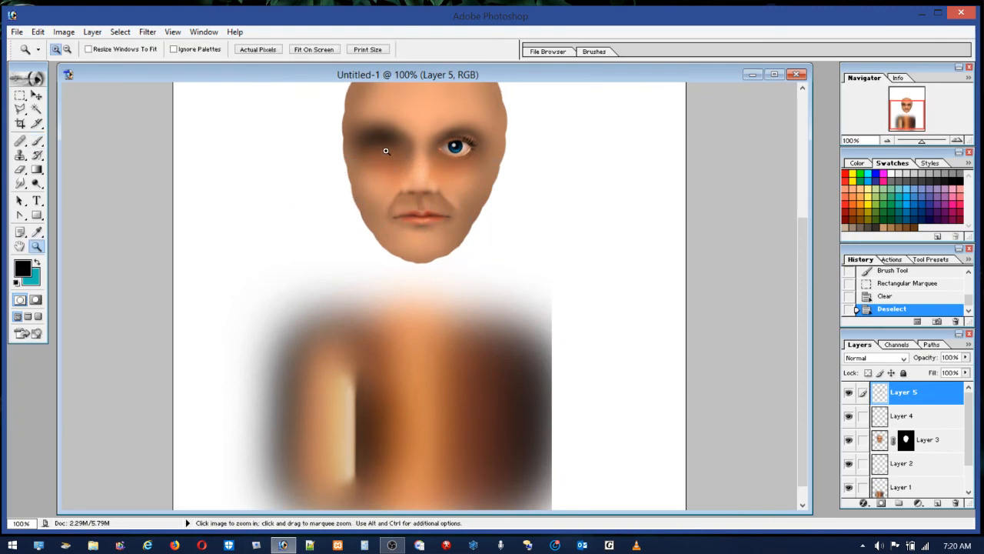
{"action": "left_click_drag", "start_coordinate": [452, 238], "coordinate": [455, 240]}
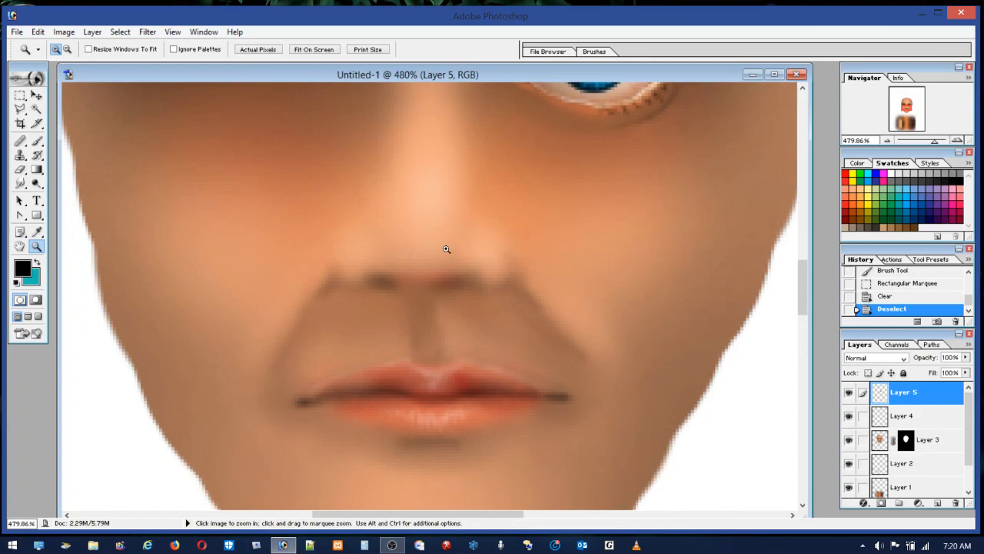
{"action": "left_click", "coordinate": [37, 141]}
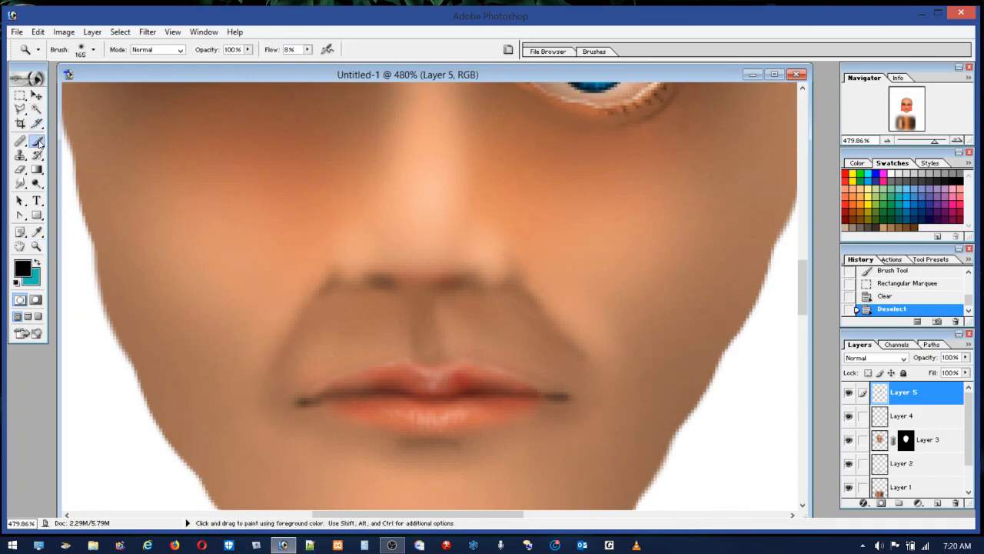
{"action": "left_click", "coordinate": [81, 53]}
{"action": "left_click", "coordinate": [18, 83]}
{"action": "left_click_drag", "start_coordinate": [18, 83], "coordinate": [17, 84]}
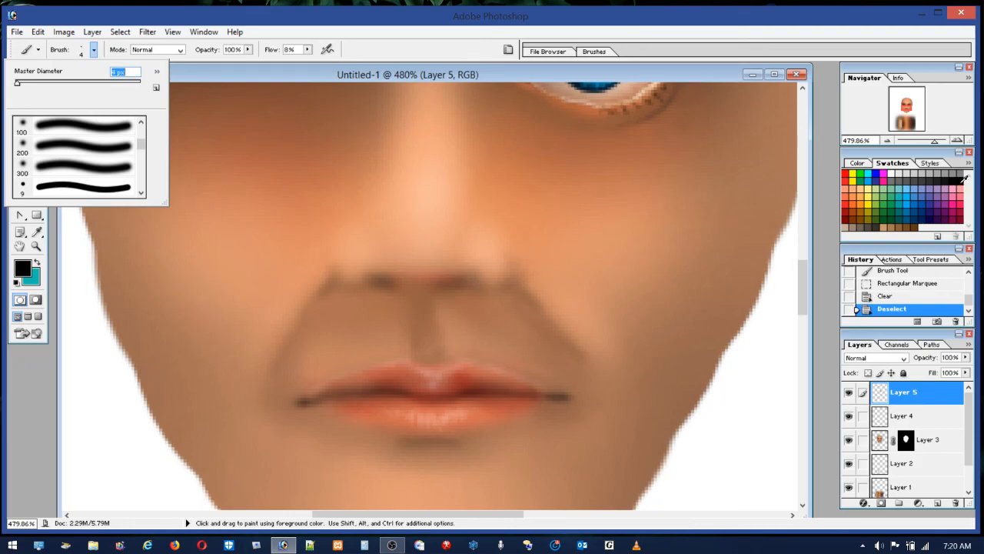
{"action": "key", "text": "Return"}
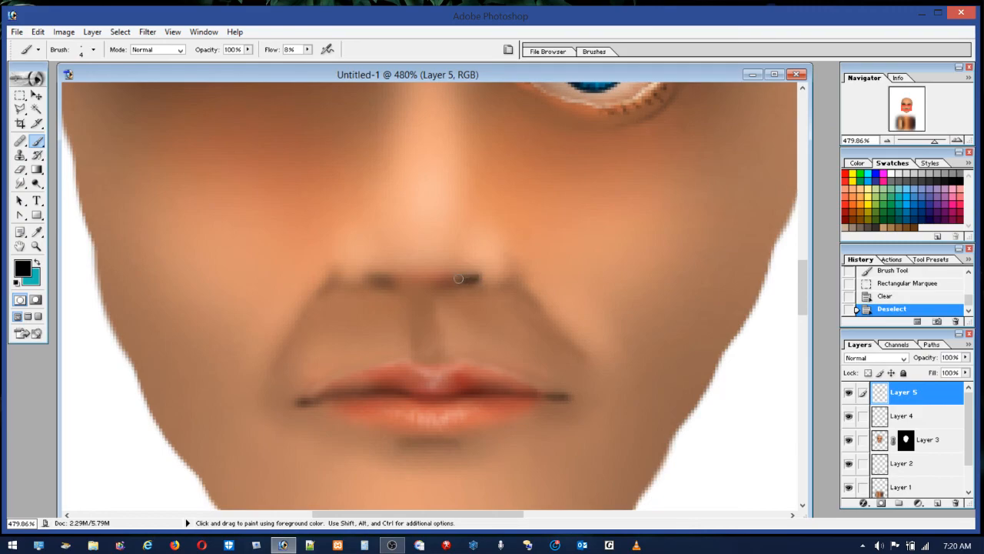
{"action": "left_click_drag", "start_coordinate": [451, 280], "coordinate": [471, 278]}
{"action": "left_click_drag", "start_coordinate": [390, 282], "coordinate": [366, 278]}
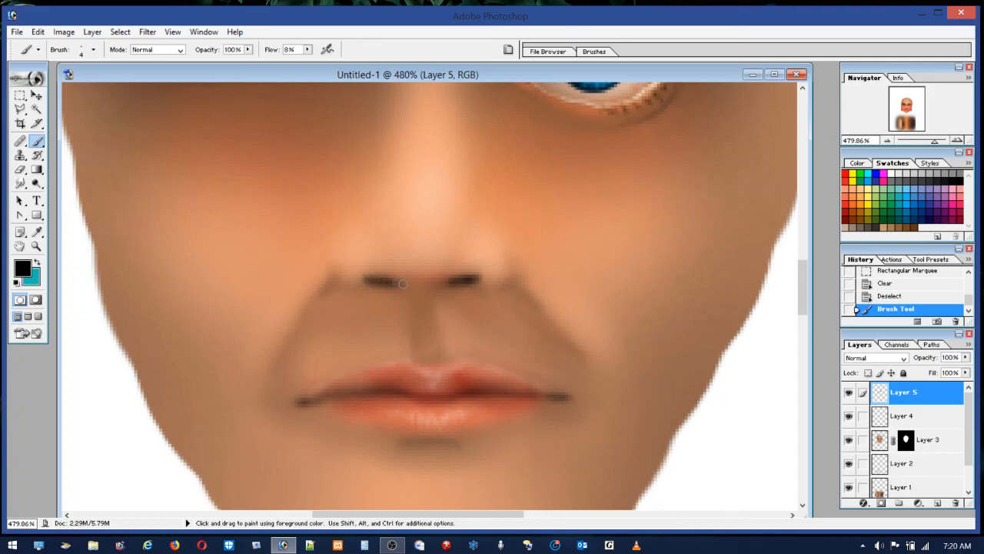
{"action": "left_click", "coordinate": [400, 284]}
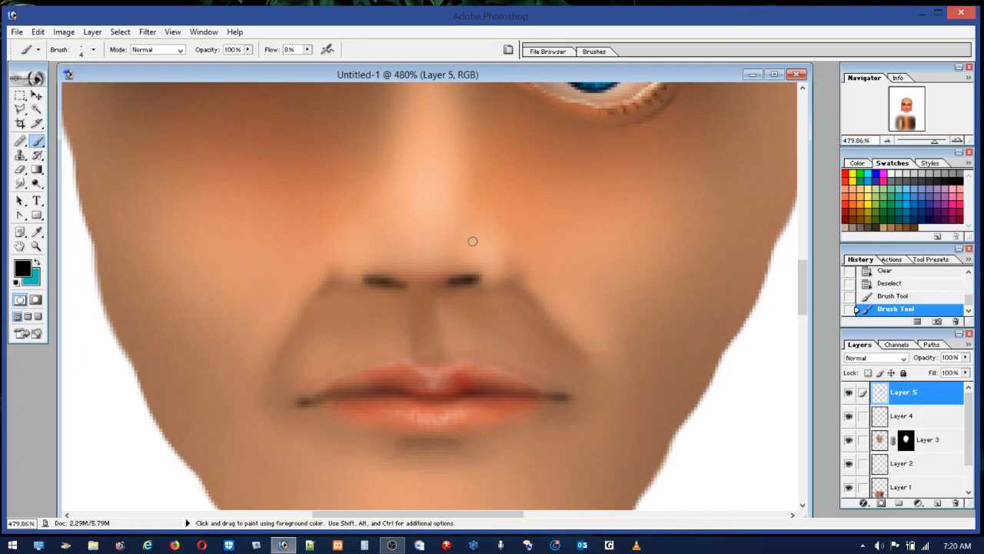
Step: Soften the nostrils and shade the underside of the nose using an 8 px brush and brown tones sampled from the surrounding area
{"action": "left_click", "coordinate": [82, 54]}
{"action": "left_click_drag", "start_coordinate": [20, 86], "coordinate": [22, 86]}
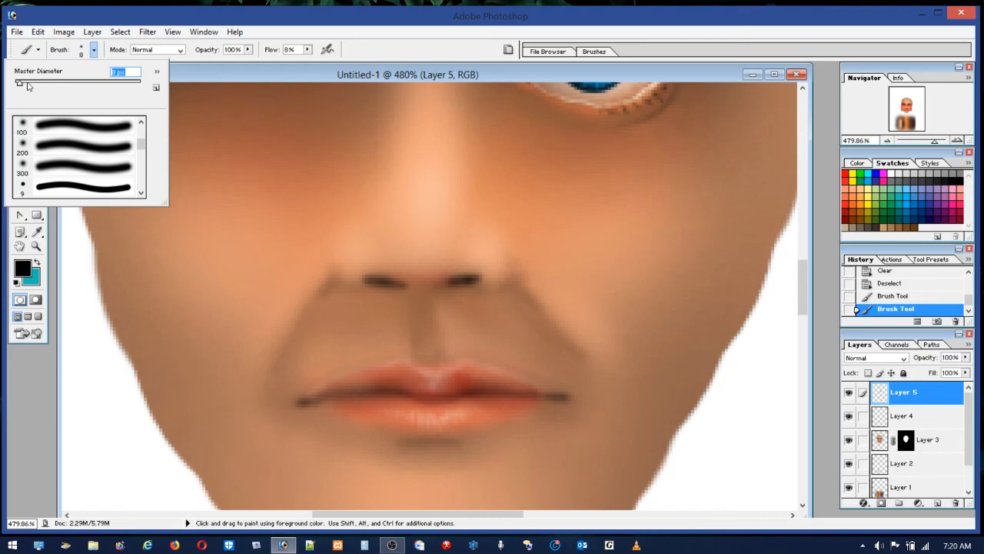
{"action": "left_click", "coordinate": [420, 277], "text": "alt"}
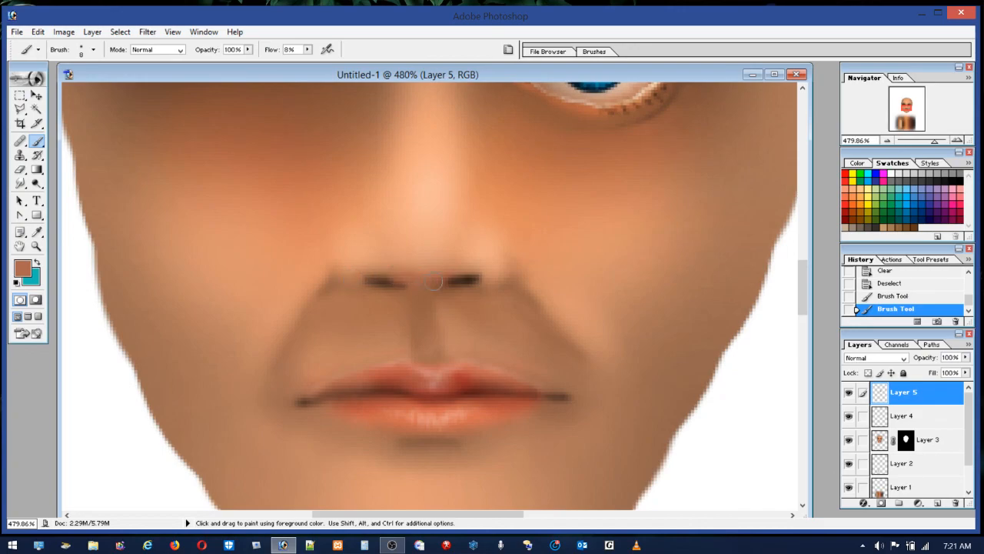
{"action": "left_click", "coordinate": [485, 282]}
{"action": "left_click", "coordinate": [474, 281], "text": "alt"}
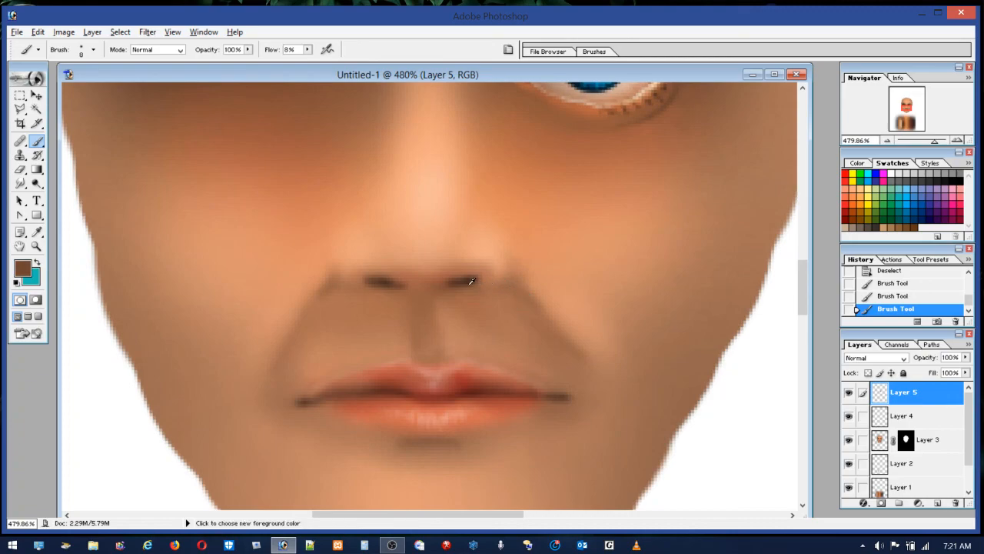
{"action": "left_click", "coordinate": [480, 282]}
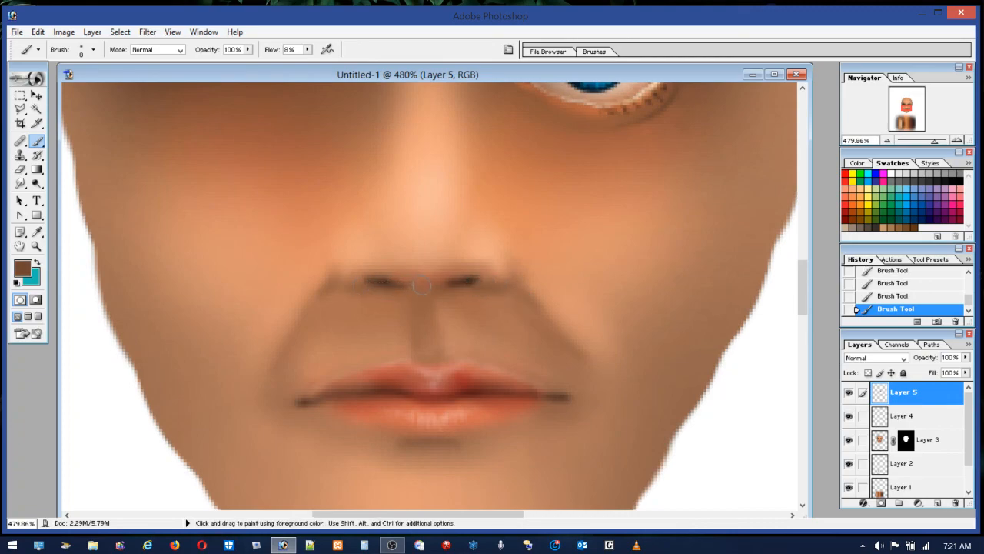
{"action": "left_click", "coordinate": [425, 290]}
{"action": "left_click", "coordinate": [429, 282], "text": "alt"}
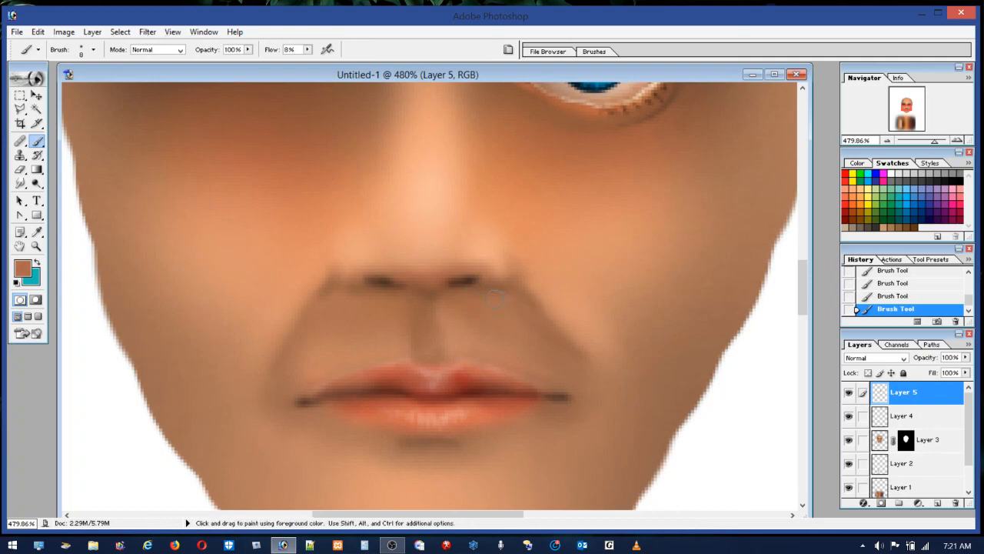
Step: Define the rounded wings on both sides of the nose using a 6 px brush with sampled skin and shadow tones
{"action": "left_click", "coordinate": [93, 49]}
{"action": "left_click", "coordinate": [19, 84]}
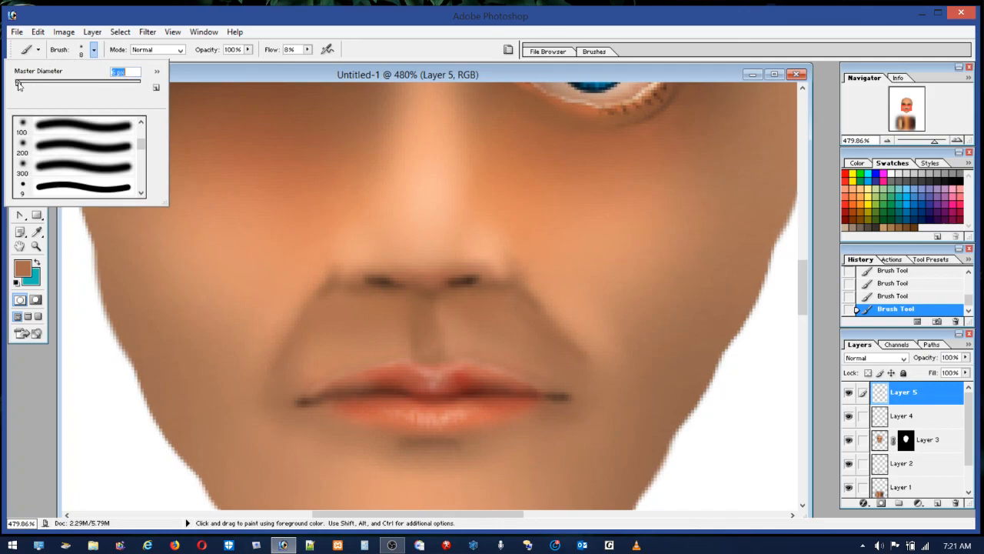
{"action": "left_click", "coordinate": [482, 297]}
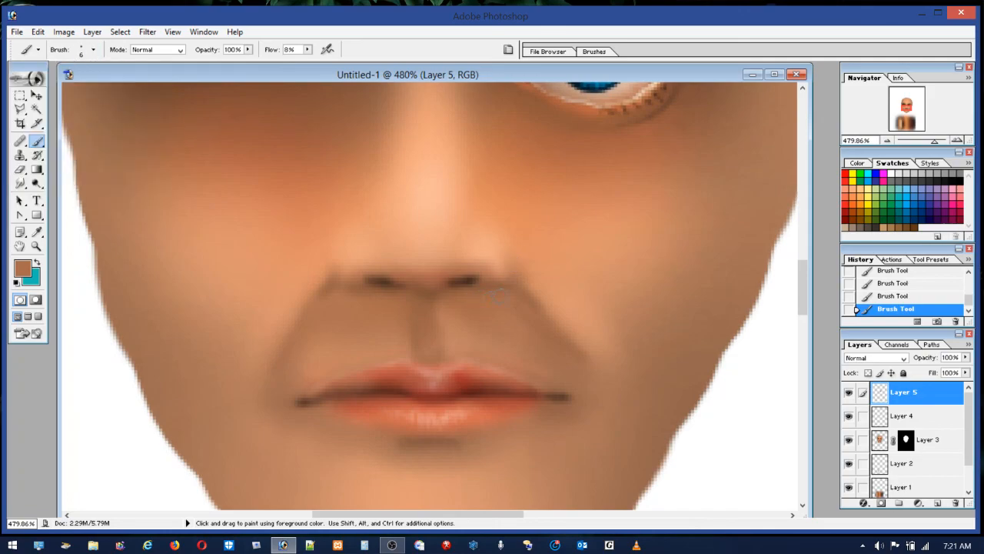
{"action": "left_click", "coordinate": [530, 278], "text": "alt"}
{"action": "left_click", "coordinate": [492, 252], "text": "alt"}
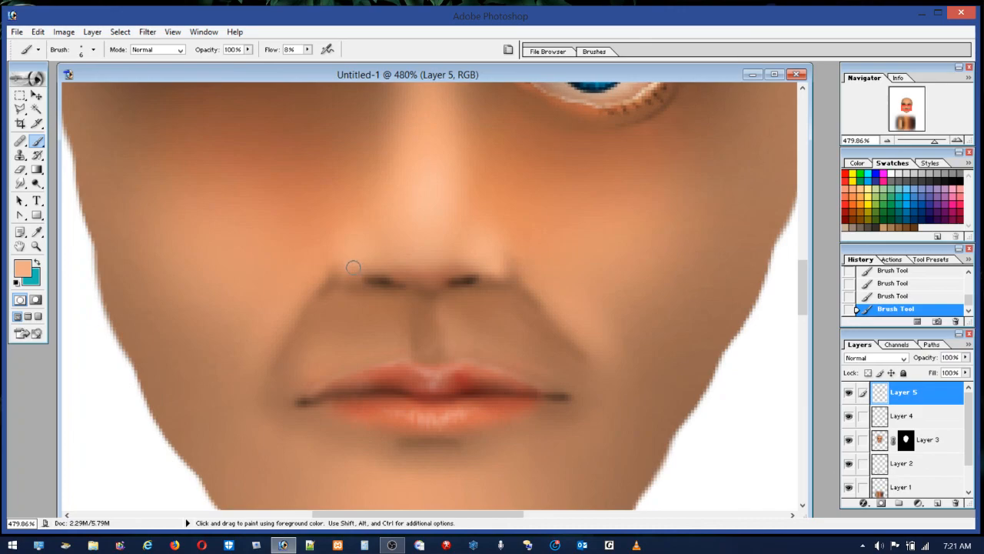
{"action": "left_click", "coordinate": [520, 272], "text": "alt"}
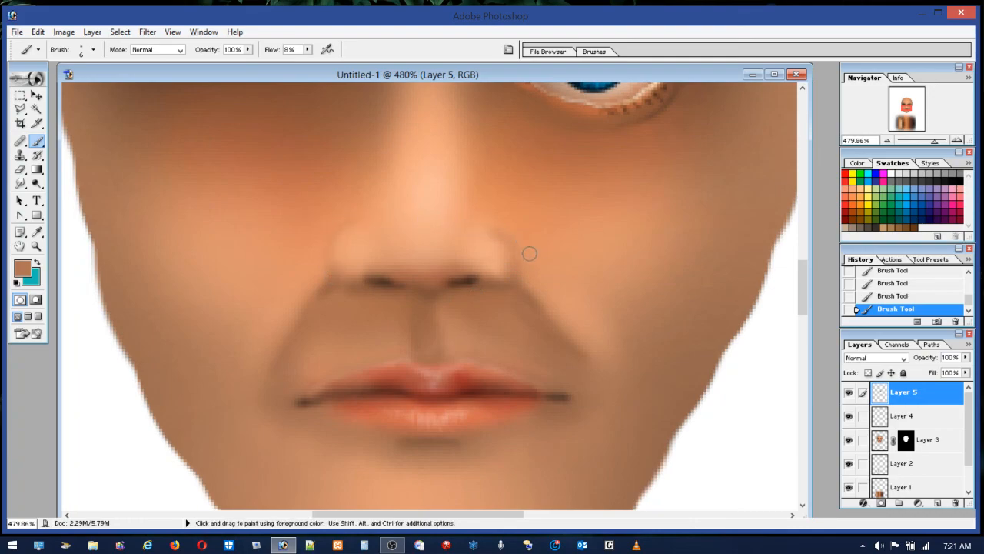
{"action": "left_click", "coordinate": [505, 211], "text": "alt"}
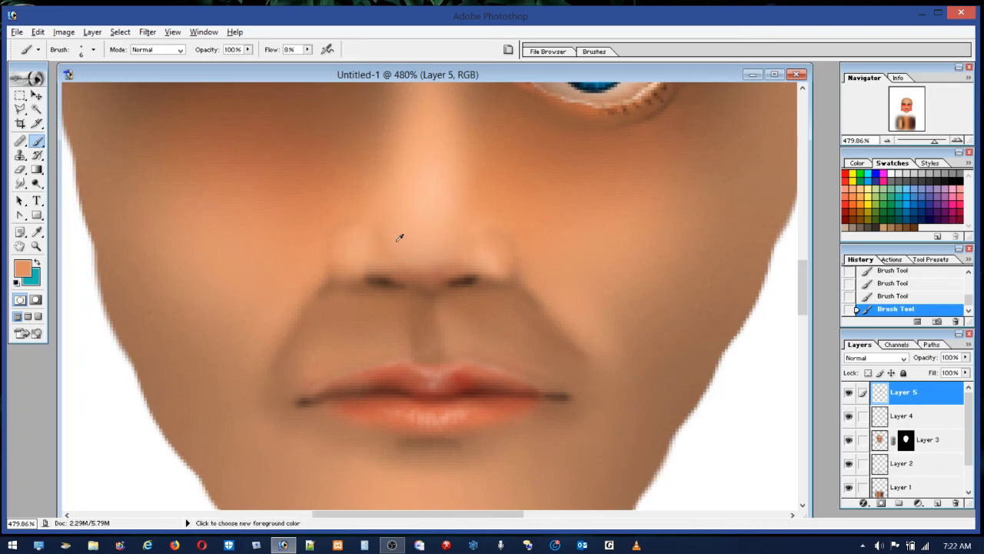
Step: Blend the nose bridge and round the nose tip using a 19 px brush with sampled orange skin tones
{"action": "left_click", "coordinate": [93, 50]}
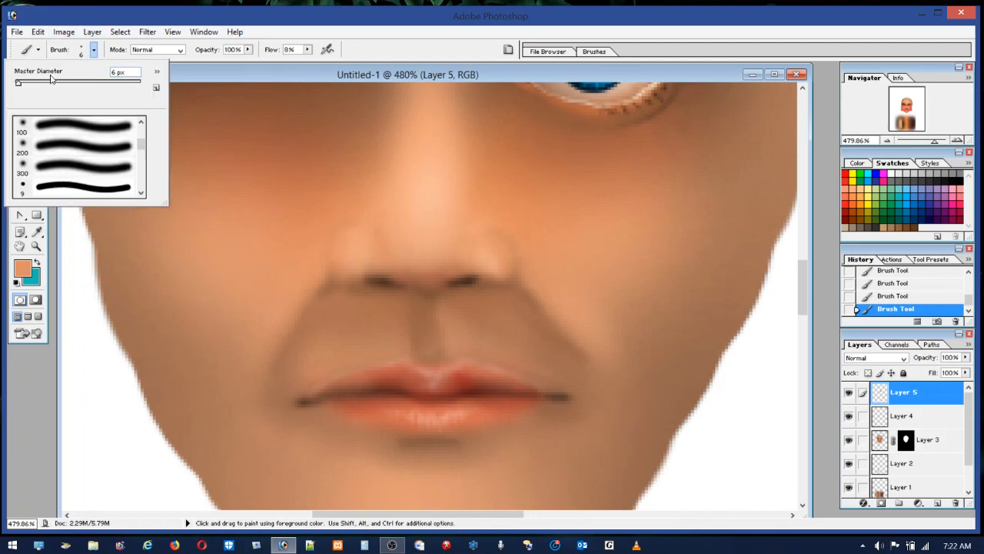
{"action": "left_click_drag", "start_coordinate": [31, 86], "coordinate": [27, 84]}
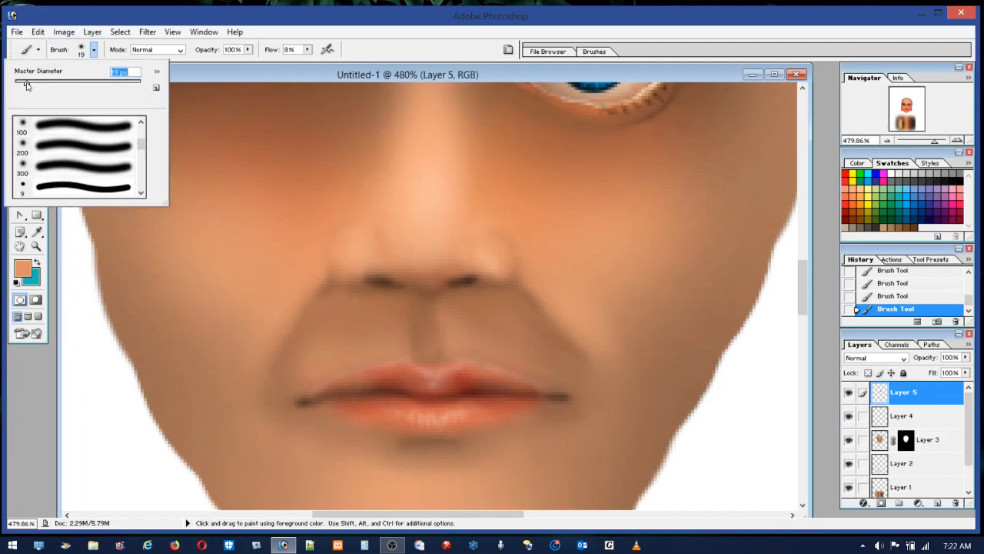
{"action": "left_click", "coordinate": [382, 233], "text": "alt"}
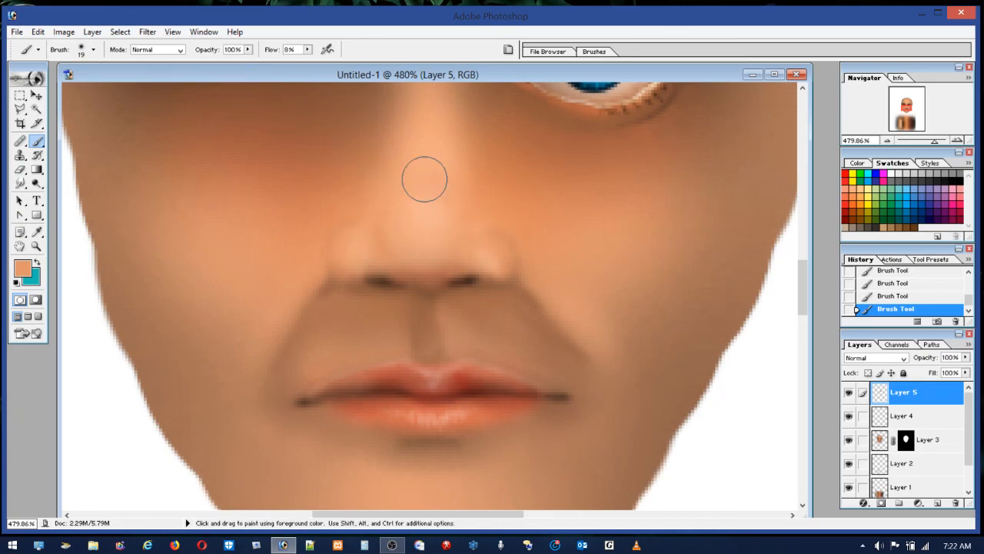
{"action": "left_click", "coordinate": [352, 185], "text": "alt"}
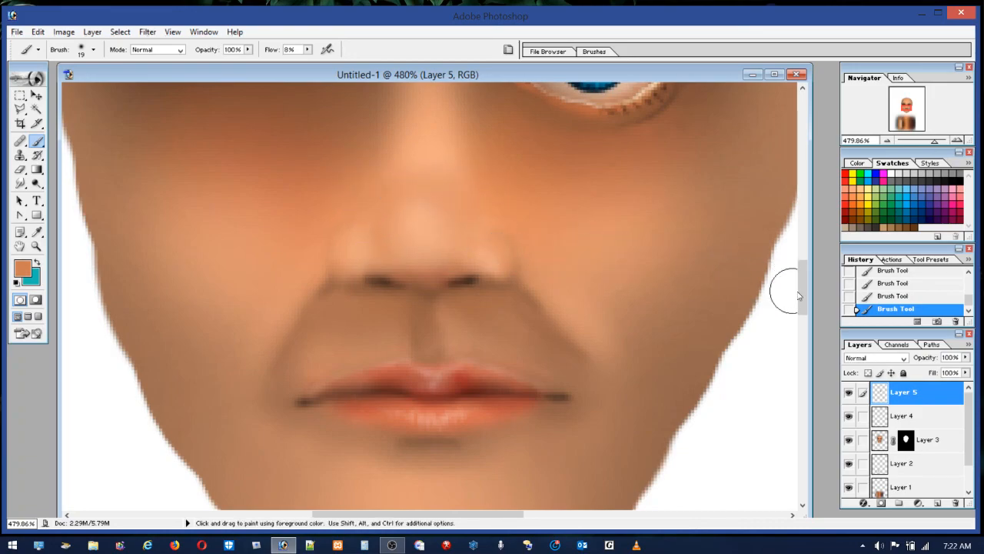
Step: Blend the sides of the nose bridge and the inner edge of the unfinished eye socket with sampled skin tones and browns
{"action": "left_click_drag", "start_coordinate": [802, 292], "coordinate": [798, 264]}
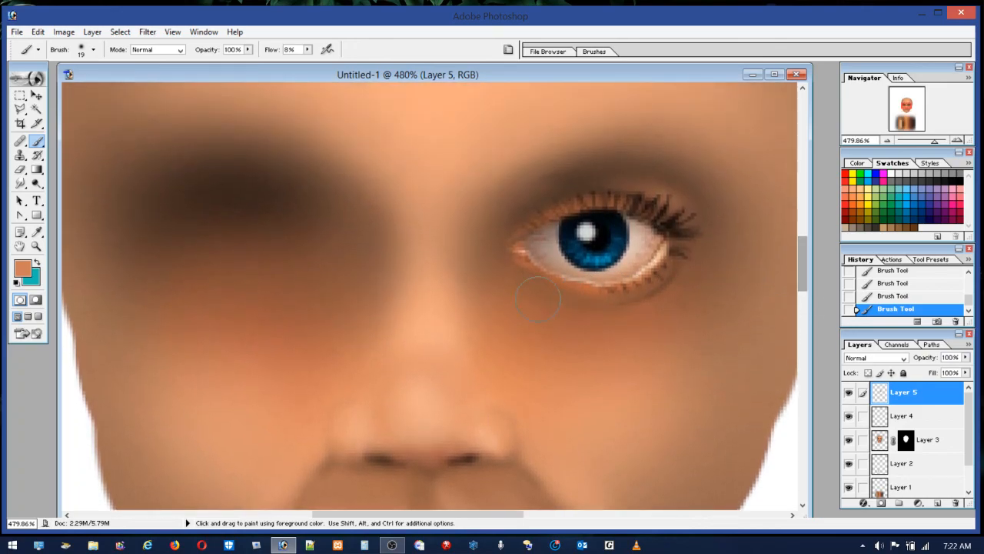
{"action": "left_click", "coordinate": [472, 337], "text": "alt"}
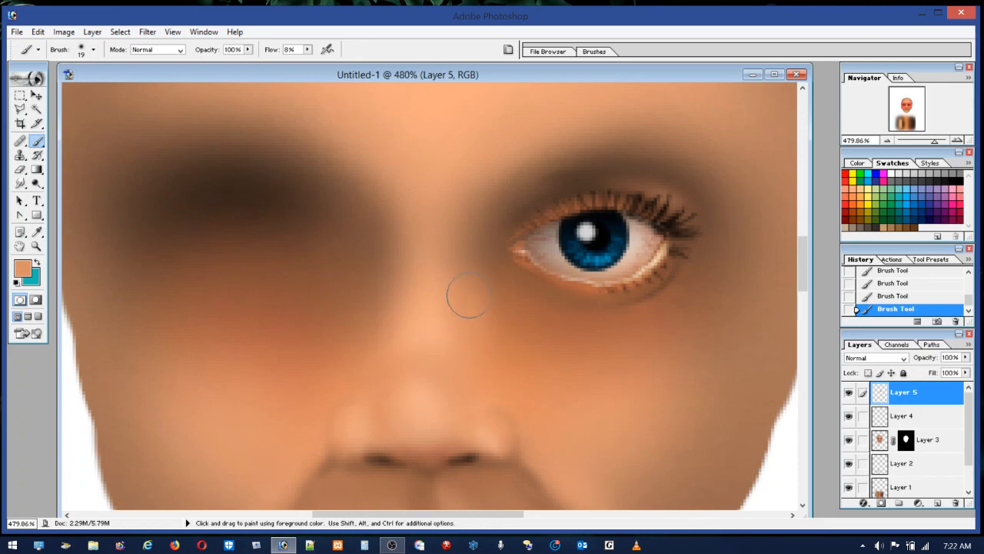
{"action": "left_click", "coordinate": [347, 238], "text": "alt"}
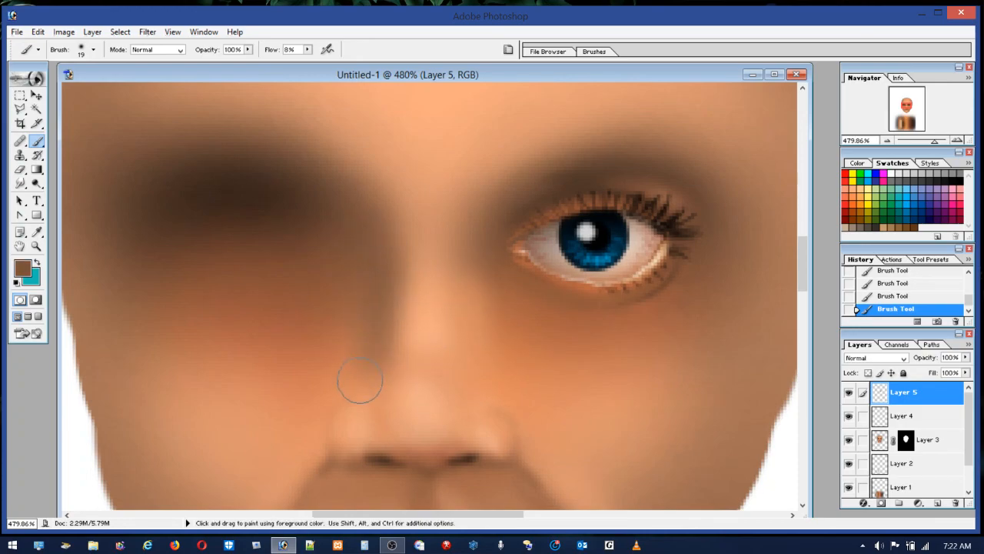
{"action": "left_click", "coordinate": [319, 349], "text": "alt"}
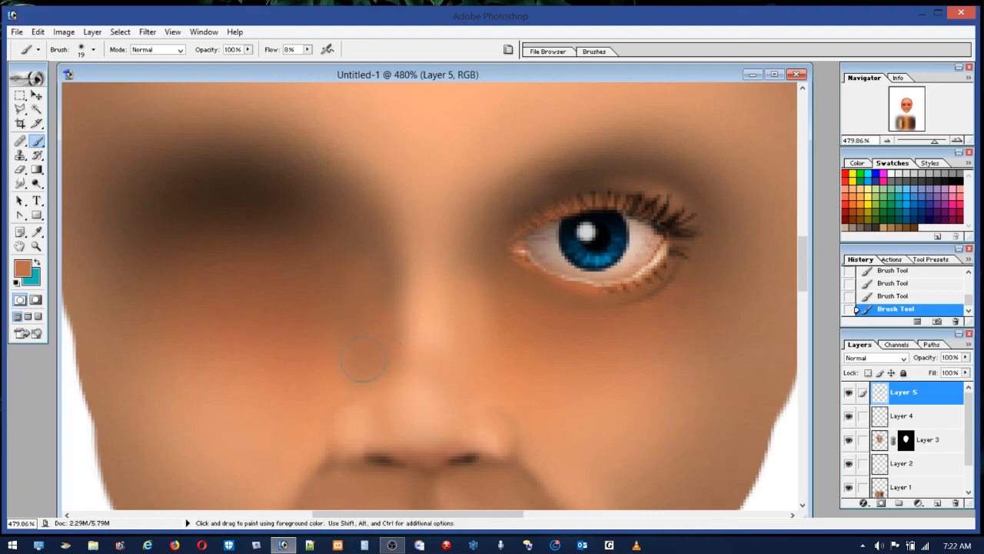
{"action": "left_click", "coordinate": [406, 361], "text": "alt"}
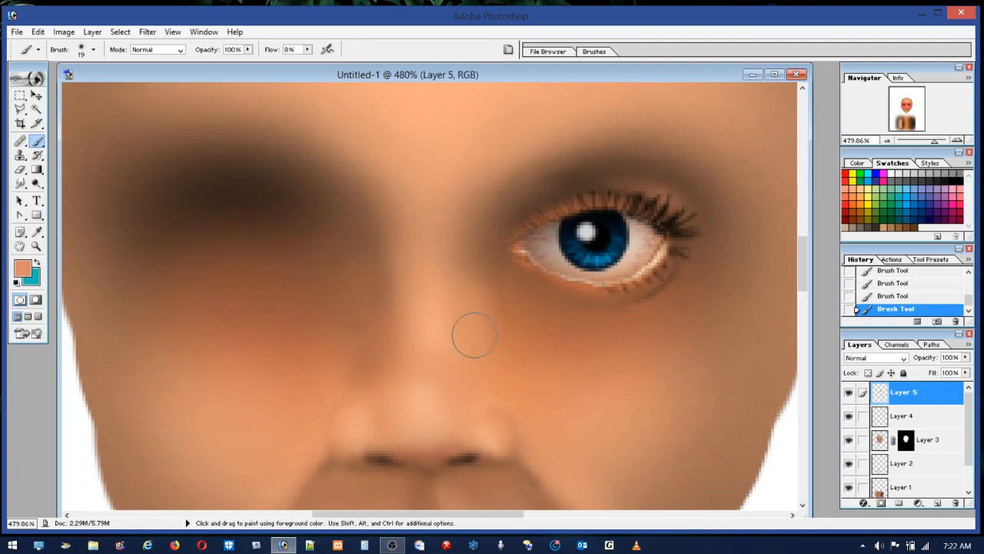
{"action": "left_click", "coordinate": [283, 203], "text": "alt"}
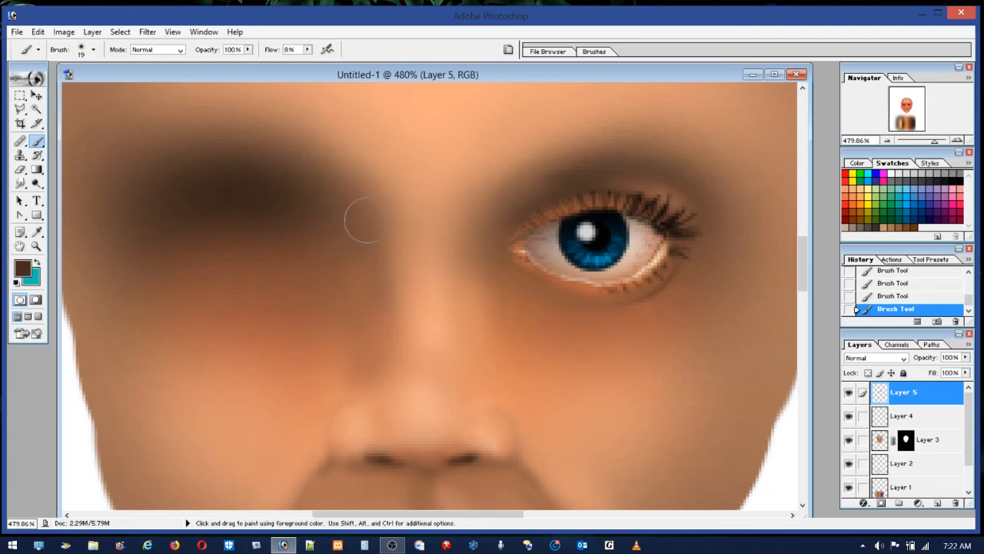
Step: Darken the skin at the inner corner of the blue eye with sampled browns and an 8 px brush
{"action": "left_click", "coordinate": [541, 201], "text": "alt"}
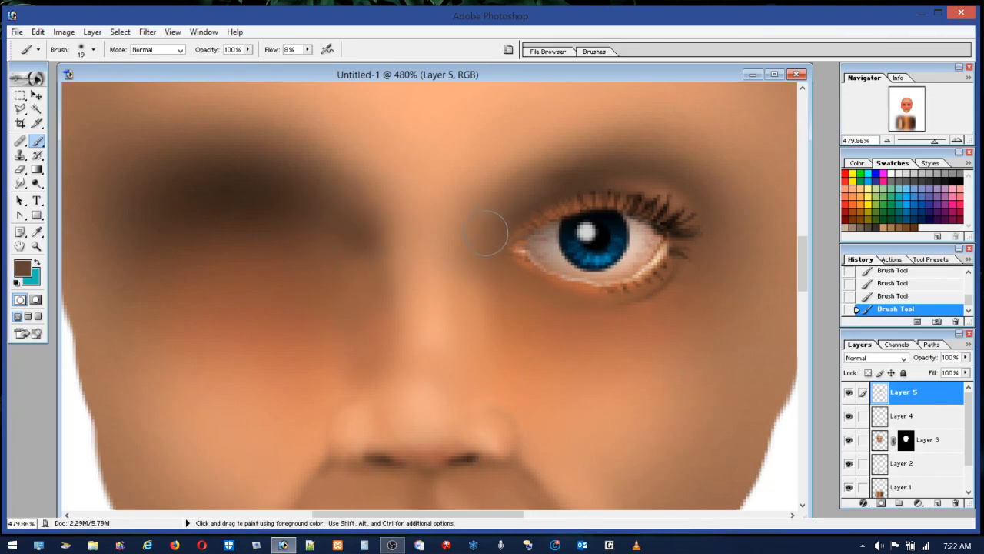
{"action": "left_click", "coordinate": [80, 50]}
{"action": "left_click_drag", "start_coordinate": [27, 83], "coordinate": [19, 82]}
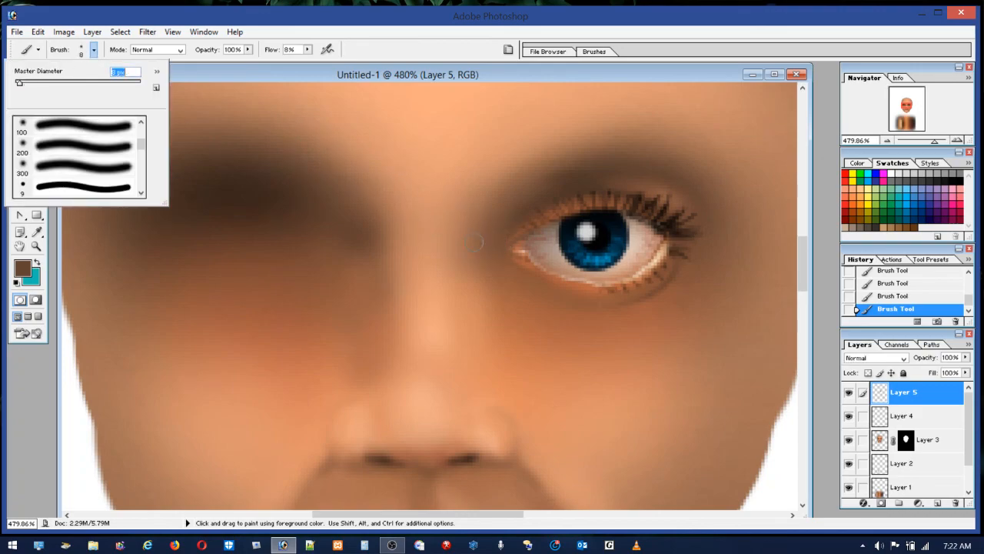
{"action": "mouse_move", "coordinate": [489, 241]}
{"action": "left_mouse_down"}
{"action": "mouse_move", "coordinate": [515, 225]}
{"action": "mouse_move", "coordinate": [497, 241]}
{"action": "mouse_move", "coordinate": [504, 250]}
{"action": "left_mouse_up"}
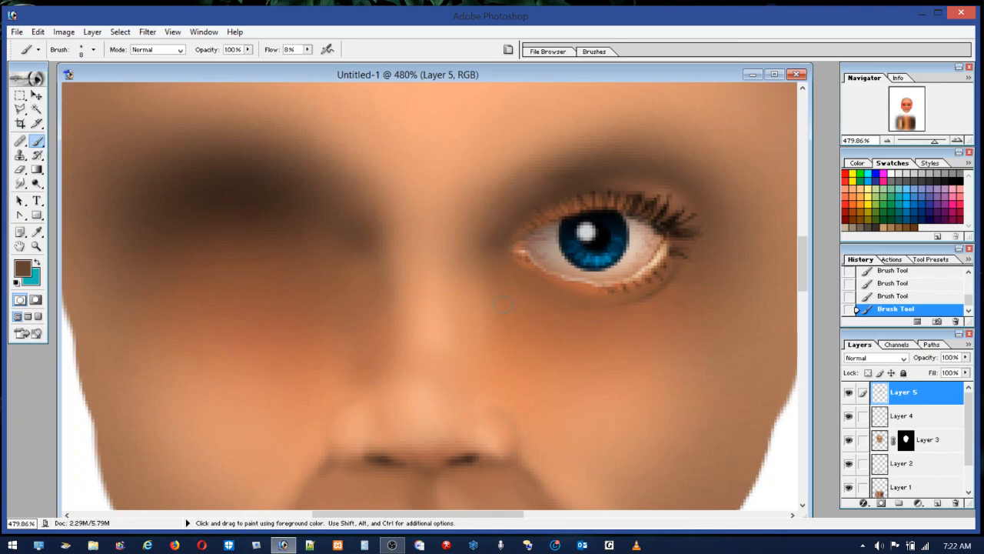
{"action": "left_click", "coordinate": [263, 202], "text": "alt"}
{"action": "mouse_move", "coordinate": [497, 240]}
{"action": "left_mouse_down"}
{"action": "mouse_move", "coordinate": [552, 192]}
{"action": "mouse_move", "coordinate": [490, 245]}
{"action": "mouse_move", "coordinate": [497, 297]}
{"action": "mouse_move", "coordinate": [511, 232]}
{"action": "left_mouse_up"}
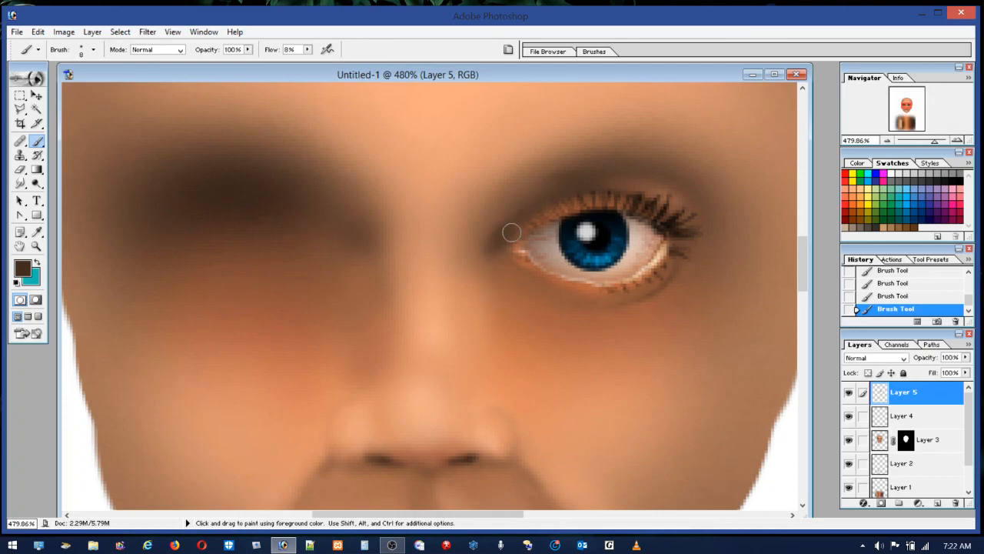
Step: Soften the shading beside and beneath the blue eye with a 19 px brush and sampled skin tones
{"action": "left_click", "coordinate": [504, 188], "text": "alt"}
{"action": "left_click", "coordinate": [79, 52]}
{"action": "left_click", "coordinate": [26, 87]}
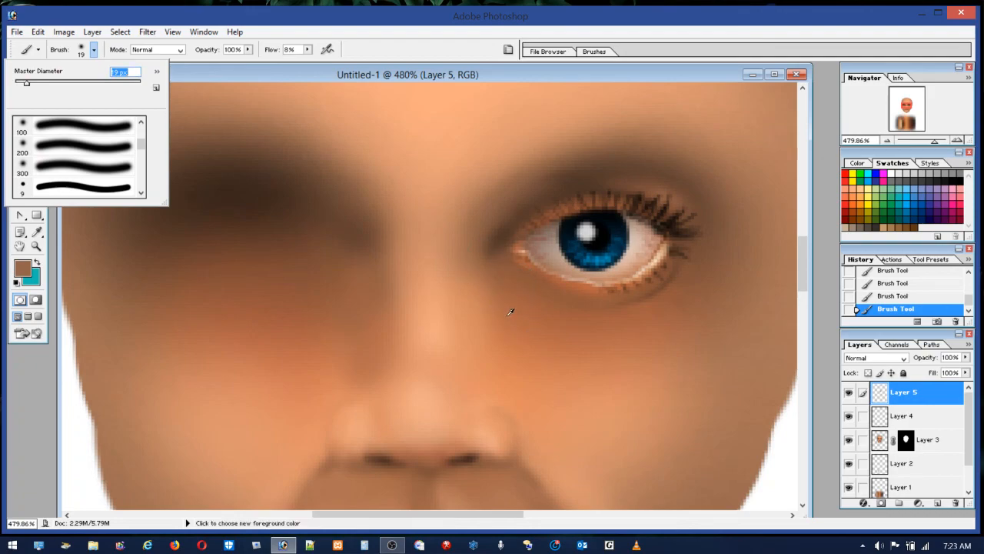
{"action": "key", "text": "Return"}
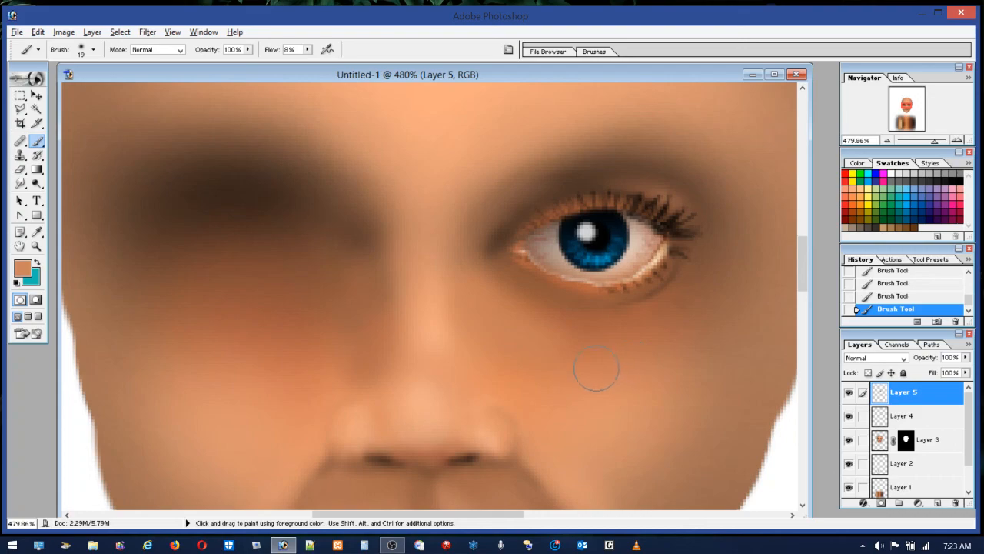
{"action": "left_click", "coordinate": [601, 316], "text": "alt"}
{"action": "left_click", "coordinate": [555, 332], "text": "alt"}
{"action": "left_click", "coordinate": [591, 311], "text": "alt"}
{"action": "mouse_move", "coordinate": [615, 314]}
{"action": "left_mouse_down"}
{"action": "mouse_move", "coordinate": [671, 303]}
{"action": "mouse_move", "coordinate": [603, 335]}
{"action": "mouse_move", "coordinate": [686, 307]}
{"action": "mouse_move", "coordinate": [686, 268]}
{"action": "mouse_move", "coordinate": [646, 302]}
{"action": "mouse_move", "coordinate": [600, 322]}
{"action": "mouse_move", "coordinate": [670, 309]}
{"action": "mouse_move", "coordinate": [678, 275]}
{"action": "mouse_move", "coordinate": [706, 258]}
{"action": "left_mouse_up"}
{"action": "left_click", "coordinate": [698, 283], "text": "alt"}
Step: Set the foreground colour to bright red and the brush blending mode to Color
{"action": "left_click", "coordinate": [847, 199]}
{"action": "left_click", "coordinate": [181, 51]}
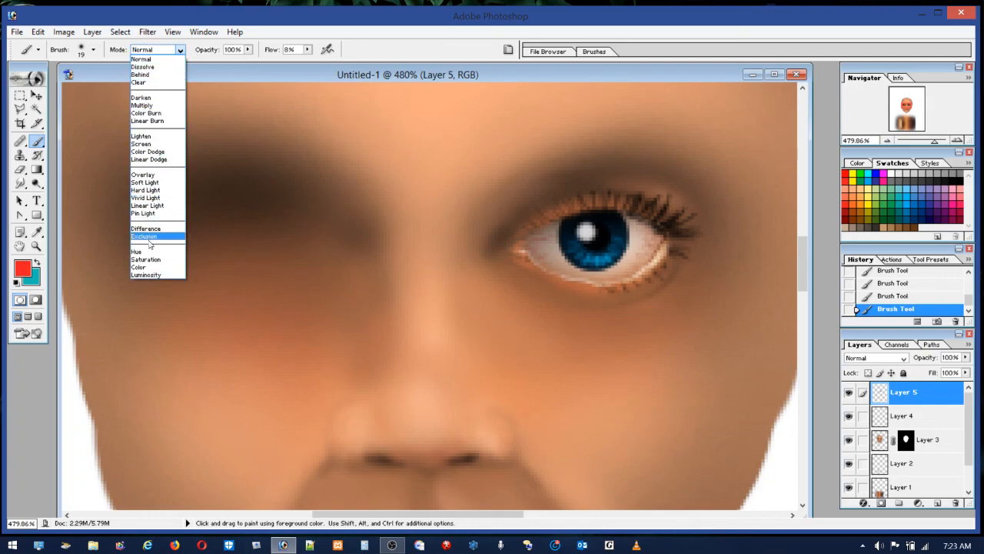
{"action": "left_click", "coordinate": [143, 267]}
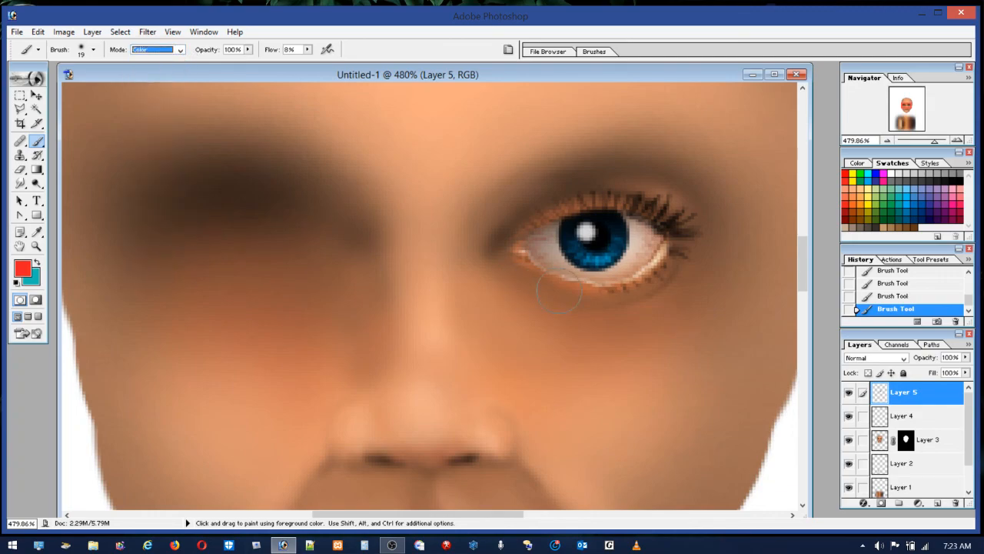
Step: Try a red tint beneath the blue eye at 3% brush flow and undo the stroke
{"action": "left_click", "coordinate": [307, 49]}
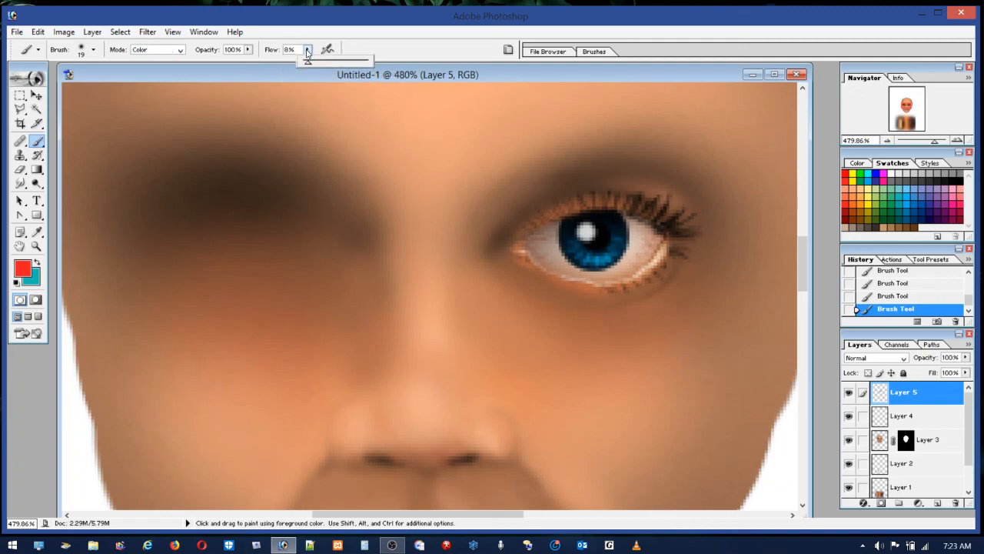
{"action": "left_click", "coordinate": [540, 300]}
{"action": "mouse_move", "coordinate": [519, 281]}
{"action": "left_mouse_down"}
{"action": "mouse_move", "coordinate": [577, 313]}
{"action": "mouse_move", "coordinate": [496, 243]}
{"action": "mouse_move", "coordinate": [685, 272]}
{"action": "mouse_move", "coordinate": [586, 348]}
{"action": "mouse_move", "coordinate": [675, 289]}
{"action": "mouse_move", "coordinate": [615, 327]}
{"action": "left_mouse_up"}
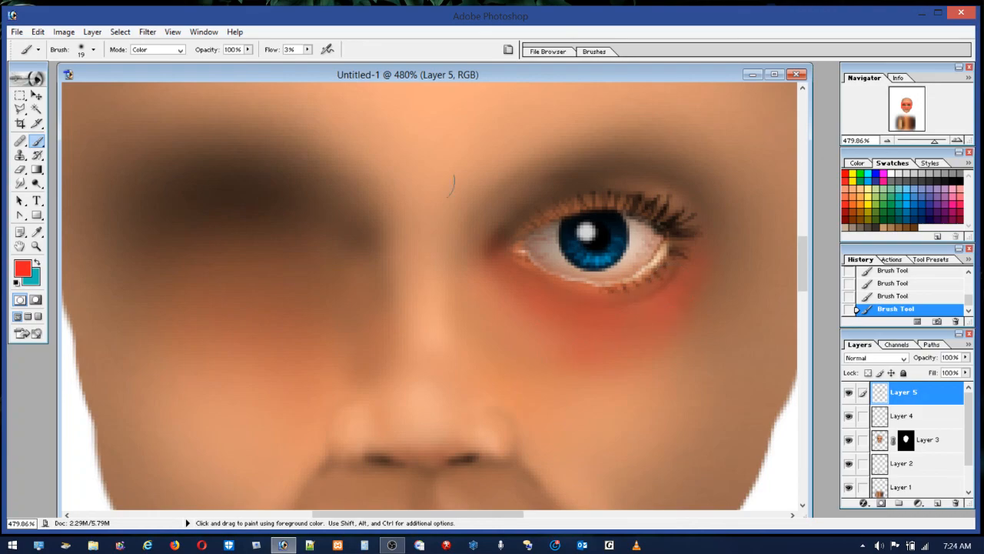
{"action": "left_click", "coordinate": [64, 31]}
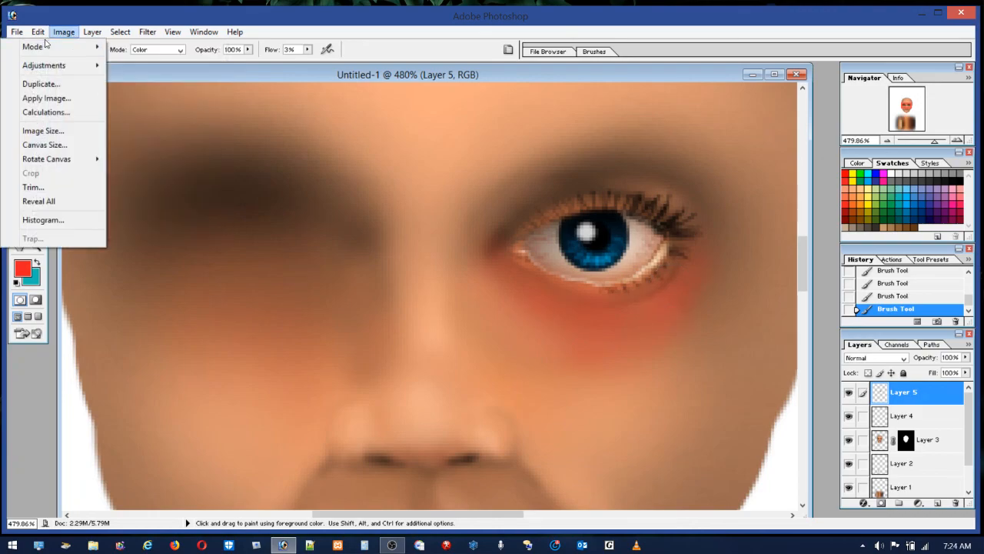
{"action": "mouse_move", "coordinate": [37, 31]}
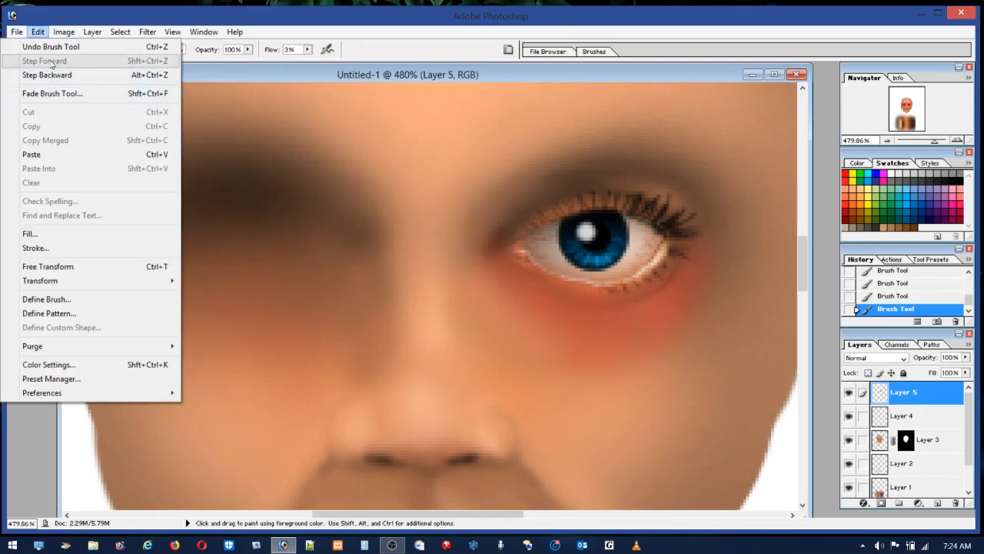
{"action": "left_click", "coordinate": [47, 74]}
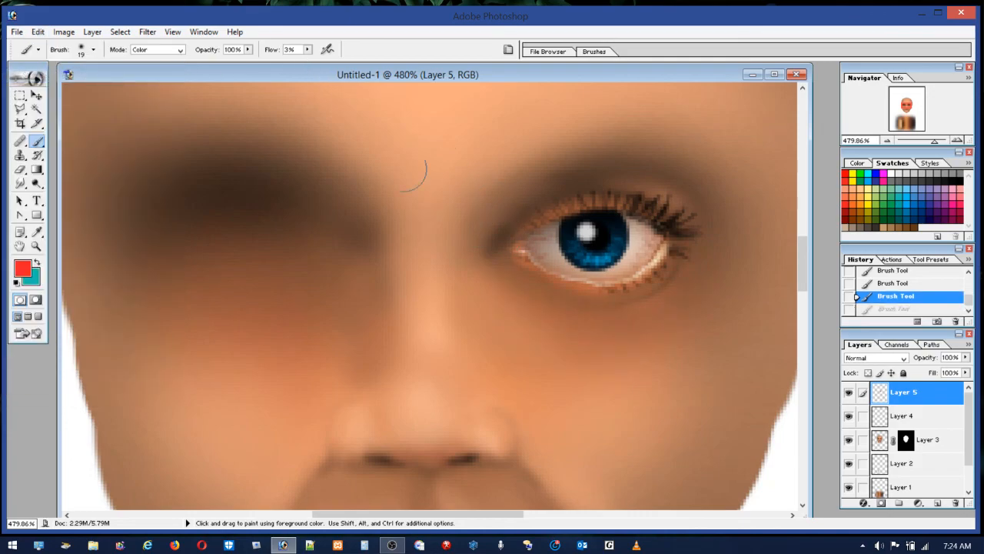
Step: Tint the skin beneath the blue eye and at its inner corner red with the brush flow at 1%
{"action": "left_click", "coordinate": [307, 51]}
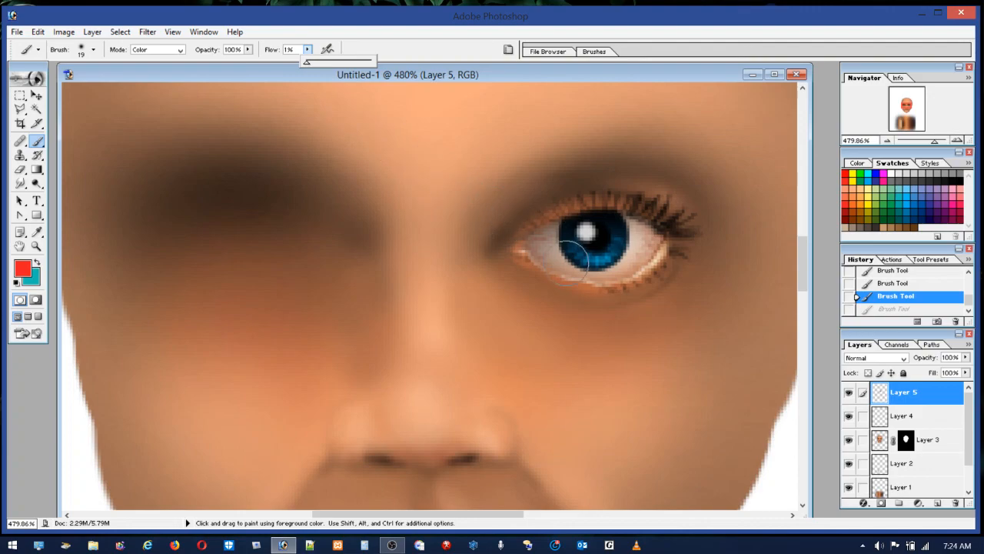
{"action": "left_click", "coordinate": [520, 277]}
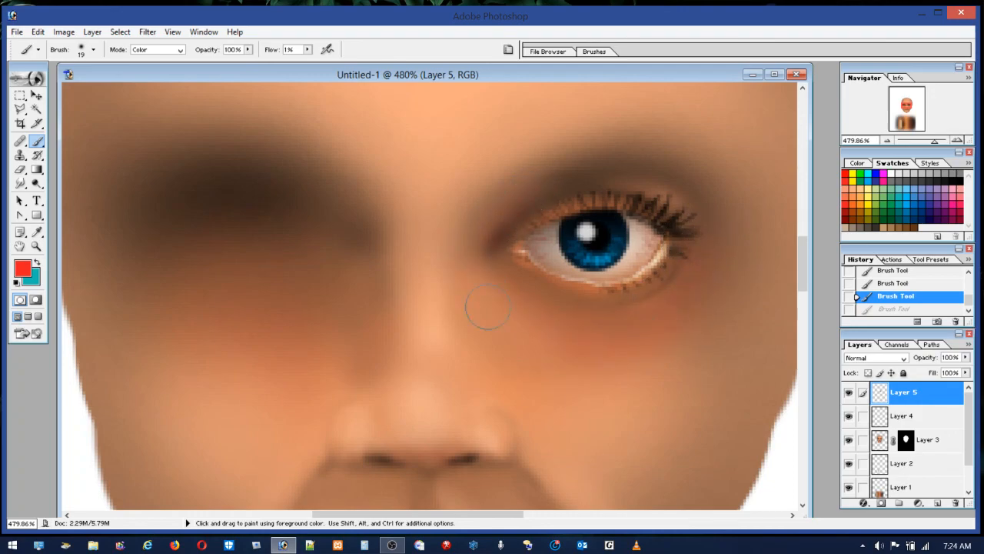
{"action": "key", "text": "ctrl+z"}
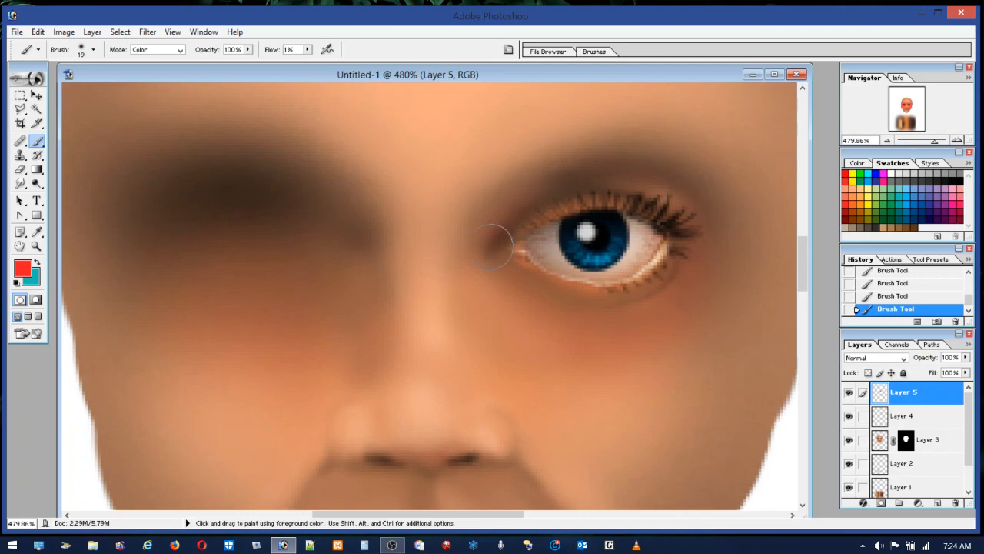
Step: View the whole face at 100% and lighten its skin using pale yellow and white with a 92 px brush
{"action": "double_click", "coordinate": [34, 246]}
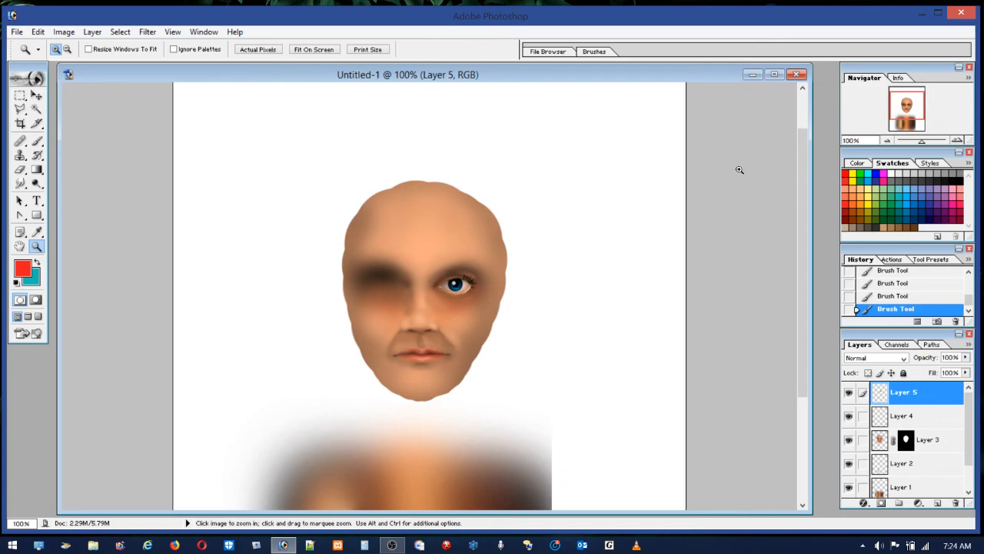
{"action": "left_click", "coordinate": [871, 189]}
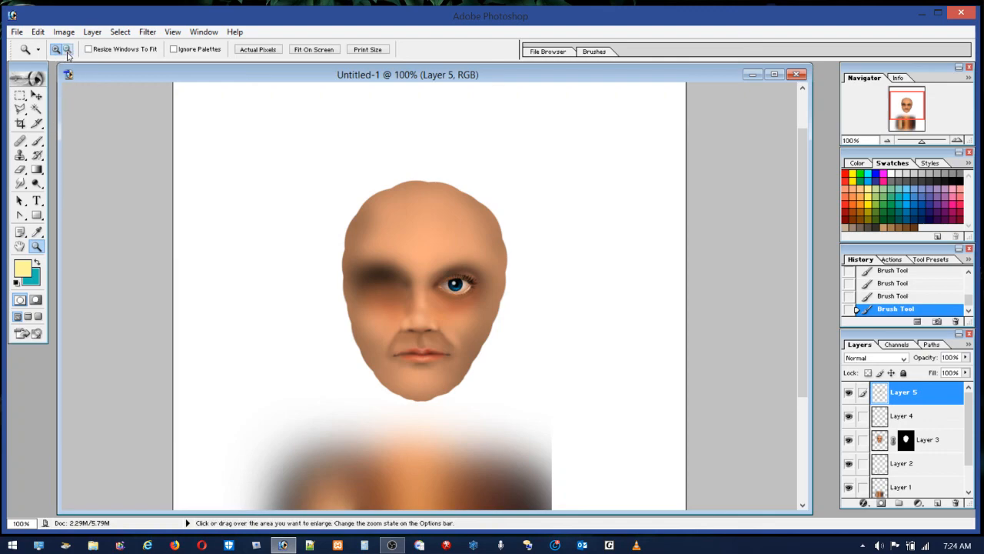
{"action": "left_click", "coordinate": [42, 140]}
{"action": "left_click", "coordinate": [92, 51]}
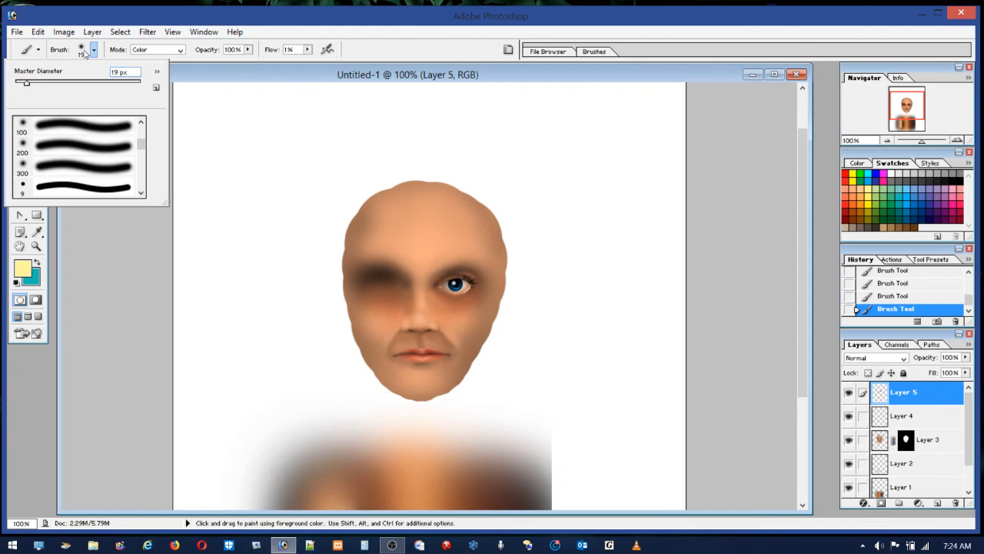
{"action": "mouse_move", "coordinate": [427, 232]}
{"action": "left_mouse_down"}
{"action": "mouse_move", "coordinate": [376, 229]}
{"action": "mouse_move", "coordinate": [377, 241]}
{"action": "mouse_move", "coordinate": [435, 244]}
{"action": "mouse_move", "coordinate": [457, 233]}
{"action": "mouse_move", "coordinate": [378, 231]}
{"action": "mouse_move", "coordinate": [463, 230]}
{"action": "left_mouse_up"}
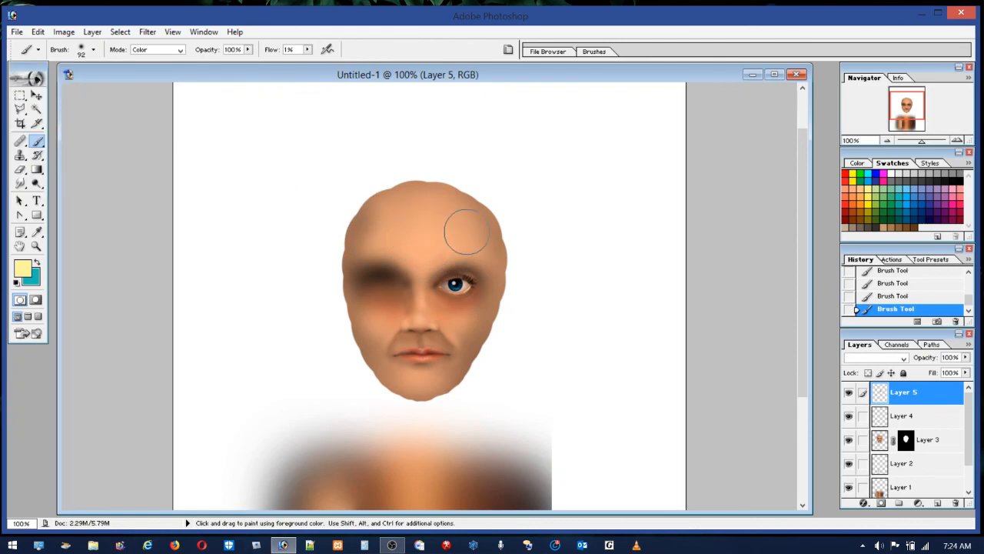
{"action": "left_click", "coordinate": [893, 172]}
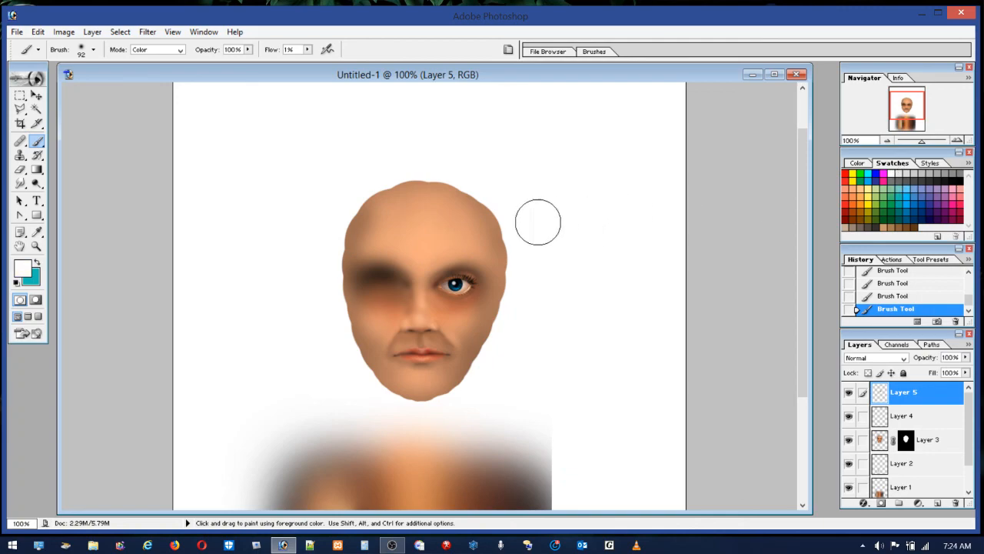
{"action": "mouse_move", "coordinate": [416, 225]}
{"action": "left_mouse_down"}
{"action": "mouse_move", "coordinate": [454, 227]}
{"action": "mouse_move", "coordinate": [414, 236]}
{"action": "mouse_move", "coordinate": [422, 255]}
{"action": "mouse_move", "coordinate": [413, 217]}
{"action": "mouse_move", "coordinate": [463, 237]}
{"action": "mouse_move", "coordinate": [482, 258]}
{"action": "mouse_move", "coordinate": [445, 231]}
{"action": "mouse_move", "coordinate": [392, 236]}
{"action": "mouse_move", "coordinate": [365, 259]}
{"action": "mouse_move", "coordinate": [408, 247]}
{"action": "mouse_move", "coordinate": [447, 261]}
{"action": "mouse_move", "coordinate": [425, 256]}
{"action": "mouse_move", "coordinate": [424, 276]}
{"action": "mouse_move", "coordinate": [473, 263]}
{"action": "mouse_move", "coordinate": [433, 209]}
{"action": "mouse_move", "coordinate": [374, 217]}
{"action": "mouse_move", "coordinate": [352, 265]}
{"action": "mouse_move", "coordinate": [390, 269]}
{"action": "mouse_move", "coordinate": [424, 247]}
{"action": "mouse_move", "coordinate": [465, 275]}
{"action": "mouse_move", "coordinate": [482, 341]}
{"action": "mouse_move", "coordinate": [458, 380]}
{"action": "mouse_move", "coordinate": [428, 389]}
{"action": "mouse_move", "coordinate": [409, 379]}
{"action": "mouse_move", "coordinate": [450, 383]}
{"action": "mouse_move", "coordinate": [404, 382]}
{"action": "mouse_move", "coordinate": [432, 396]}
{"action": "mouse_move", "coordinate": [484, 377]}
{"action": "mouse_move", "coordinate": [492, 331]}
{"action": "mouse_move", "coordinate": [455, 321]}
{"action": "left_mouse_up"}
Step: Try tinting both cheeks dark red with the 92 px brush, and step back through those brush strokes
{"action": "left_click_drag", "start_coordinate": [805, 229], "coordinate": [673, 169]}
{"action": "mouse_move", "coordinate": [539, 313]}
{"action": "left_mouse_down"}
{"action": "mouse_move", "coordinate": [497, 341]}
{"action": "mouse_move", "coordinate": [514, 315]}
{"action": "mouse_move", "coordinate": [479, 347]}
{"action": "mouse_move", "coordinate": [482, 372]}
{"action": "mouse_move", "coordinate": [522, 298]}
{"action": "mouse_move", "coordinate": [474, 379]}
{"action": "mouse_move", "coordinate": [503, 307]}
{"action": "mouse_move", "coordinate": [469, 388]}
{"action": "mouse_move", "coordinate": [529, 289]}
{"action": "mouse_move", "coordinate": [346, 352]}
{"action": "mouse_move", "coordinate": [326, 297]}
{"action": "mouse_move", "coordinate": [359, 383]}
{"action": "mouse_move", "coordinate": [337, 315]}
{"action": "mouse_move", "coordinate": [360, 382]}
{"action": "mouse_move", "coordinate": [349, 326]}
{"action": "mouse_move", "coordinate": [365, 372]}
{"action": "mouse_move", "coordinate": [340, 314]}
{"action": "mouse_move", "coordinate": [369, 384]}
{"action": "mouse_move", "coordinate": [351, 352]}
{"action": "left_mouse_up"}
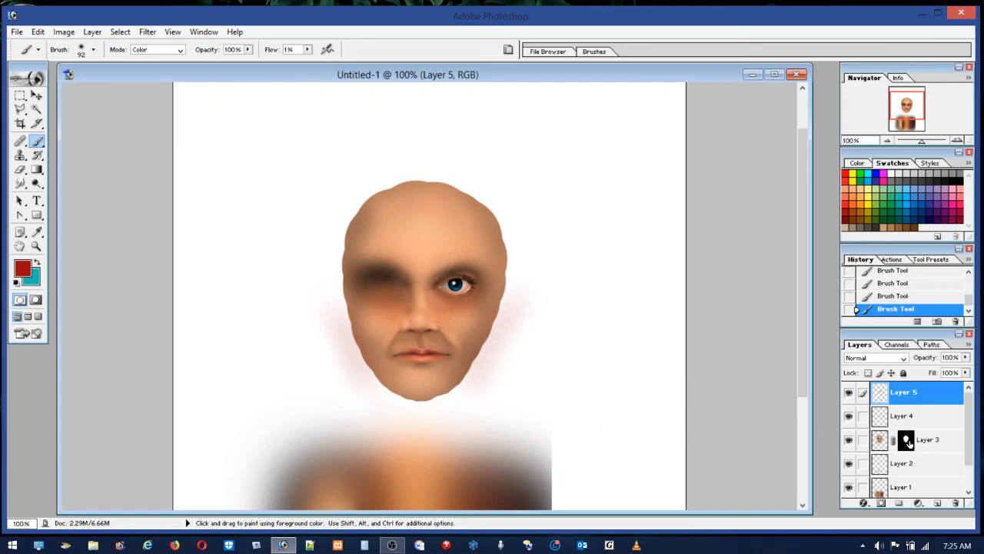
{"action": "left_click", "coordinate": [884, 447]}
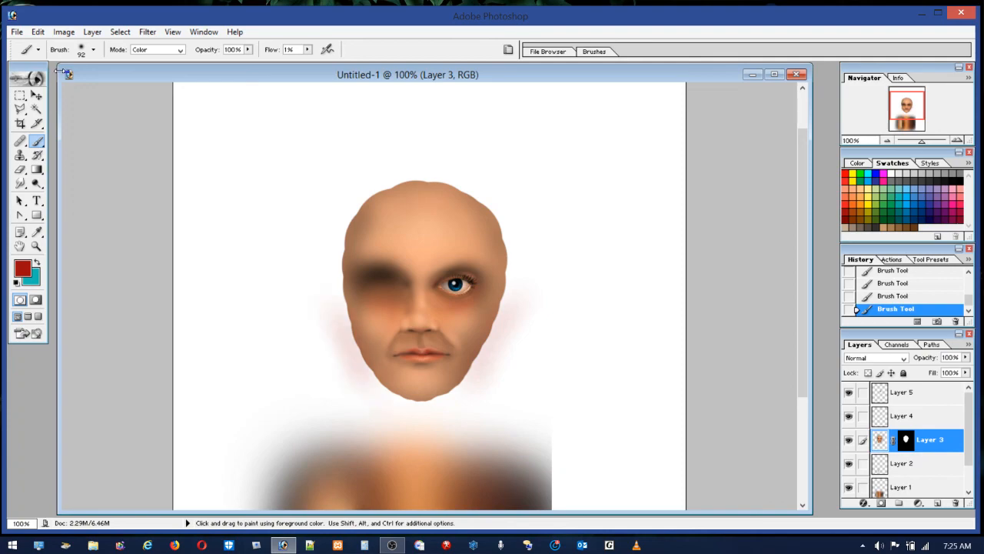
{"action": "left_click", "coordinate": [34, 36]}
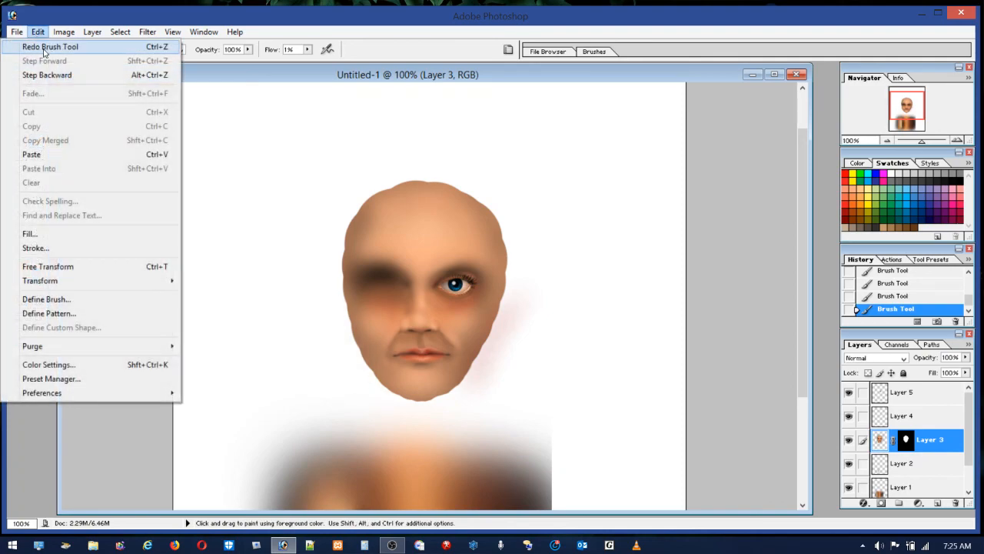
{"action": "left_click", "coordinate": [48, 72]}
{"action": "left_click", "coordinate": [37, 31]}
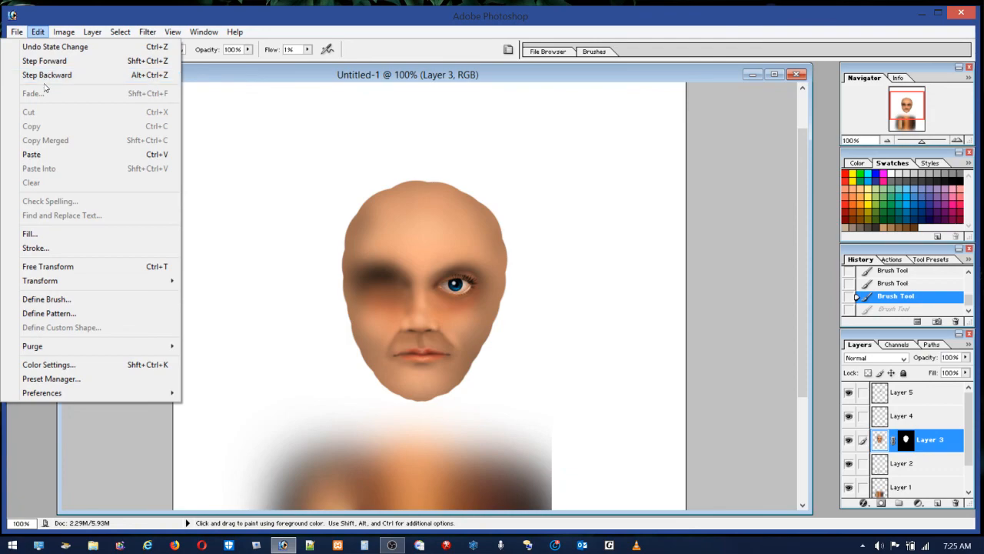
{"action": "left_click", "coordinate": [37, 32]}
{"action": "left_click", "coordinate": [38, 32]}
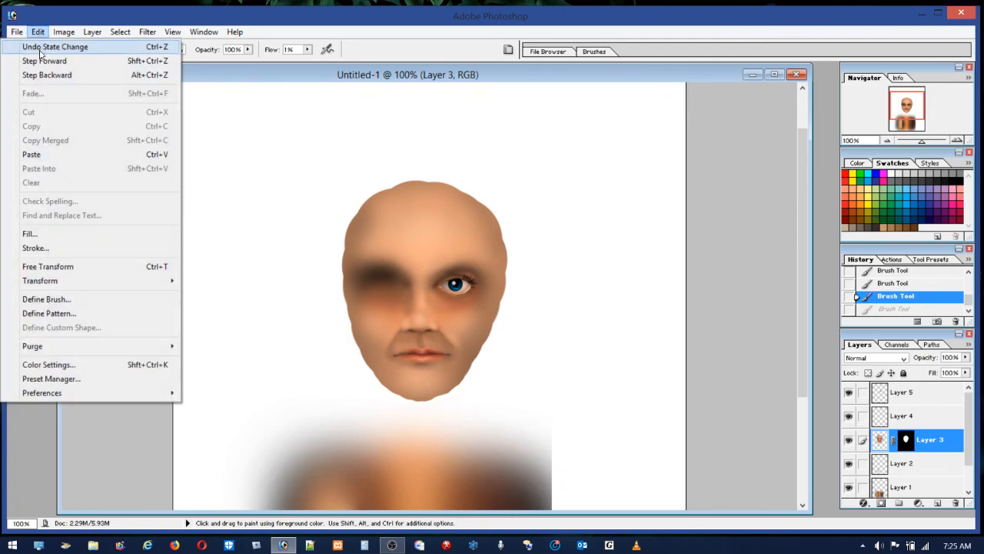
{"action": "left_click", "coordinate": [48, 73]}
{"action": "left_click", "coordinate": [37, 32]}
{"action": "left_click", "coordinate": [48, 73]}
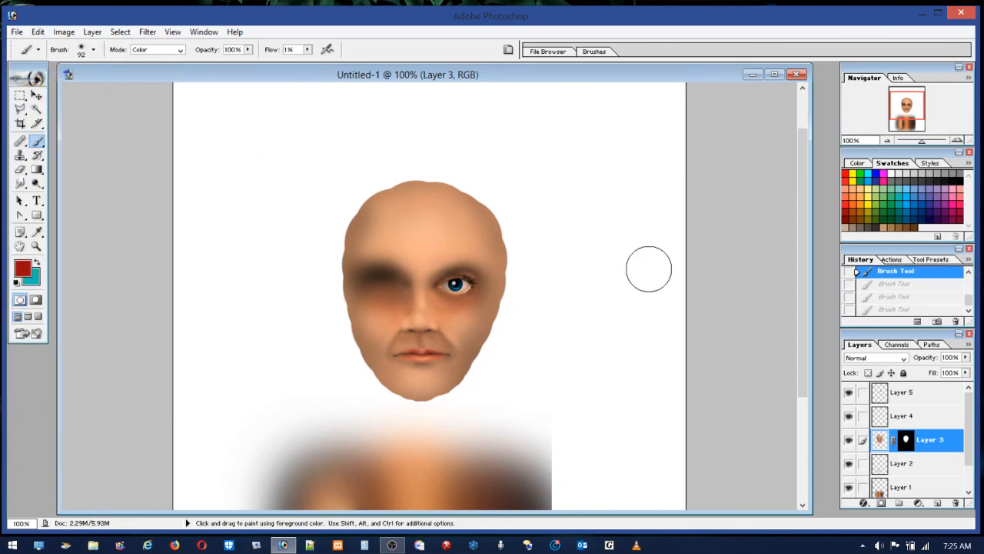
Step: Merge Layer 5 and Layer 4 down into Layer 3, preserving the layer mask
{"action": "left_click", "coordinate": [905, 394]}
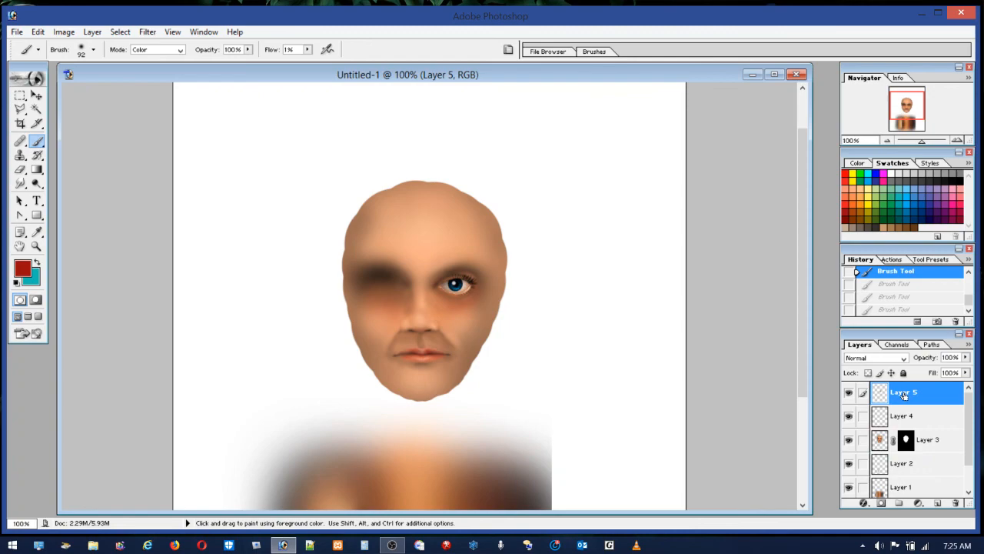
{"action": "key", "text": "ctrl+e"}
{"action": "key", "text": "ctrl+e"}
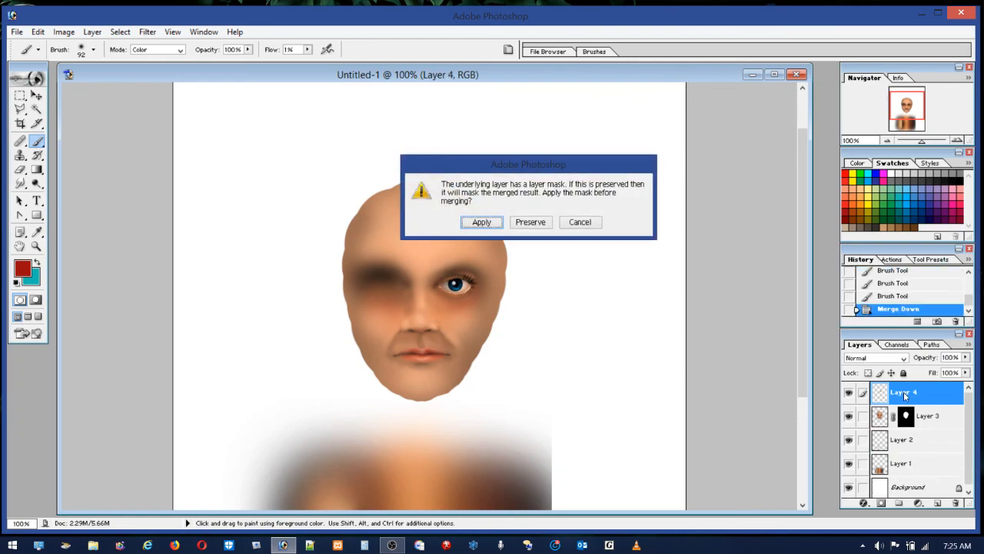
{"action": "left_click", "coordinate": [519, 223]}
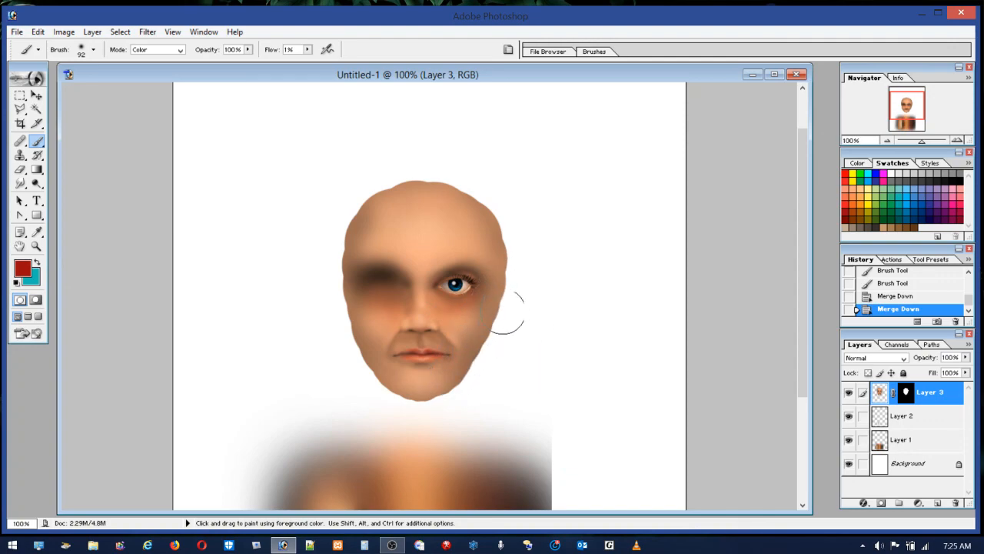
Step: Tint the jaw and the outer edges of the lower cheeks dark red on Layer 3
{"action": "left_click_drag", "start_coordinate": [458, 377], "coordinate": [436, 399]}
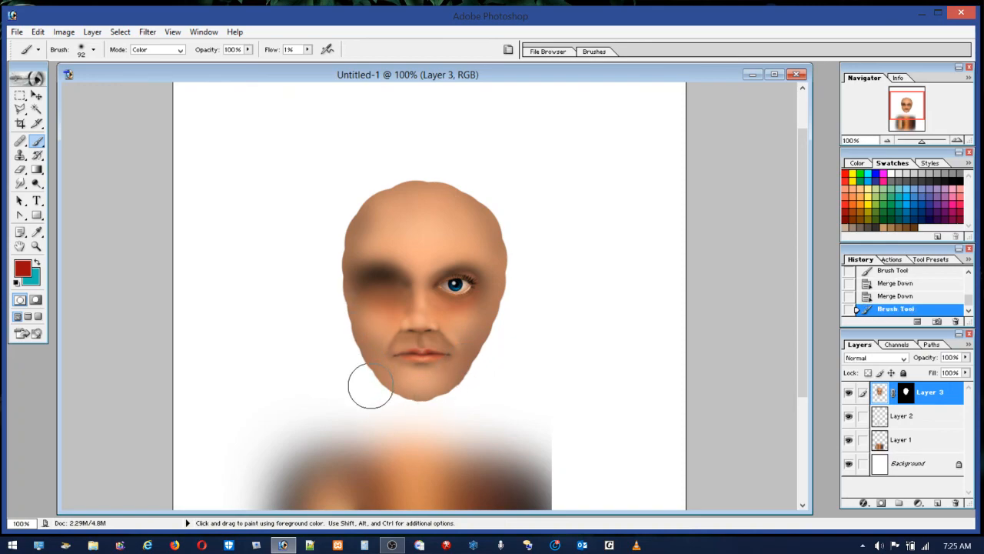
{"action": "left_click_drag", "start_coordinate": [460, 339], "coordinate": [466, 352]}
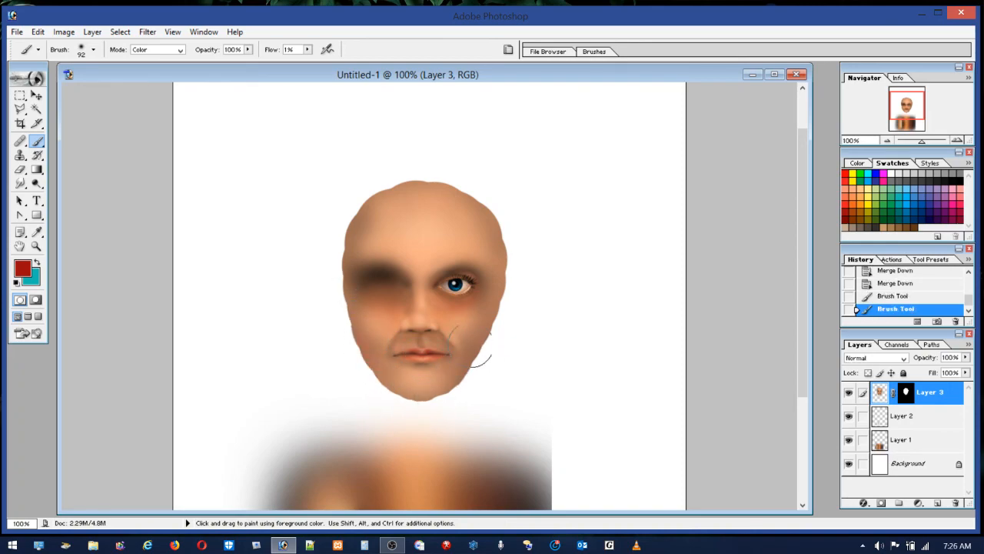
{"action": "left_click_drag", "start_coordinate": [507, 304], "coordinate": [503, 327]}
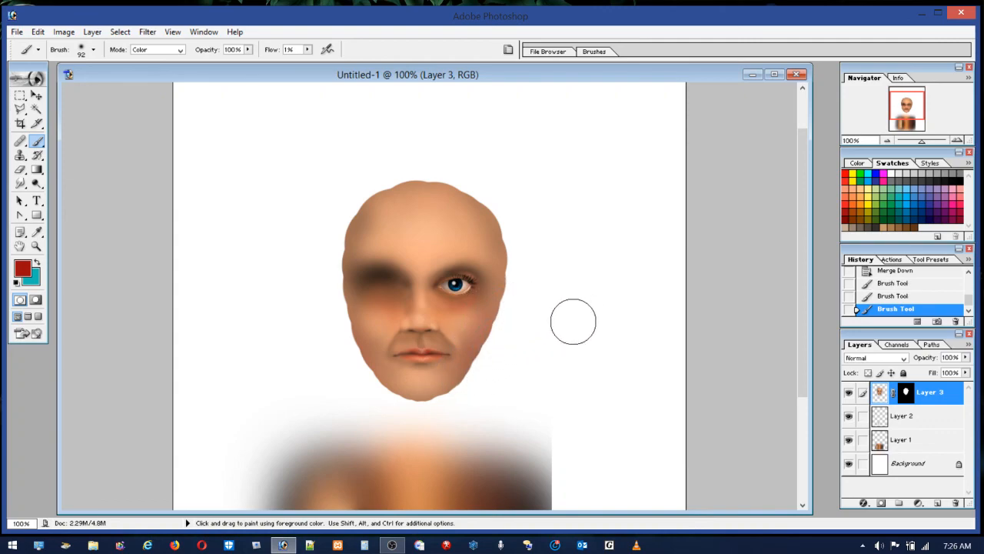
Step: Tint the cheek beside the blue eye orange and warm the surrounding face skin with yellow
{"action": "left_click", "coordinate": [849, 194]}
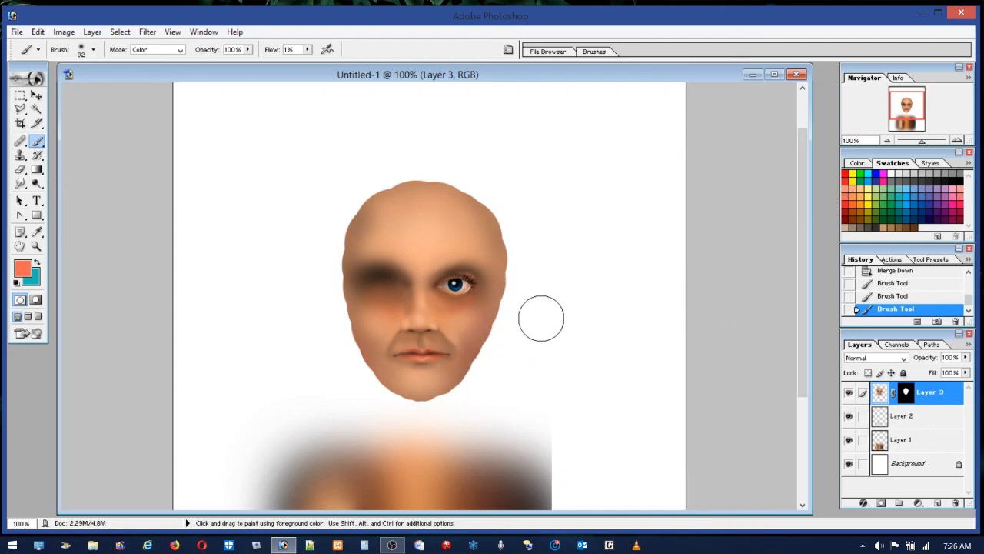
{"action": "left_click_drag", "start_coordinate": [467, 343], "coordinate": [483, 301]}
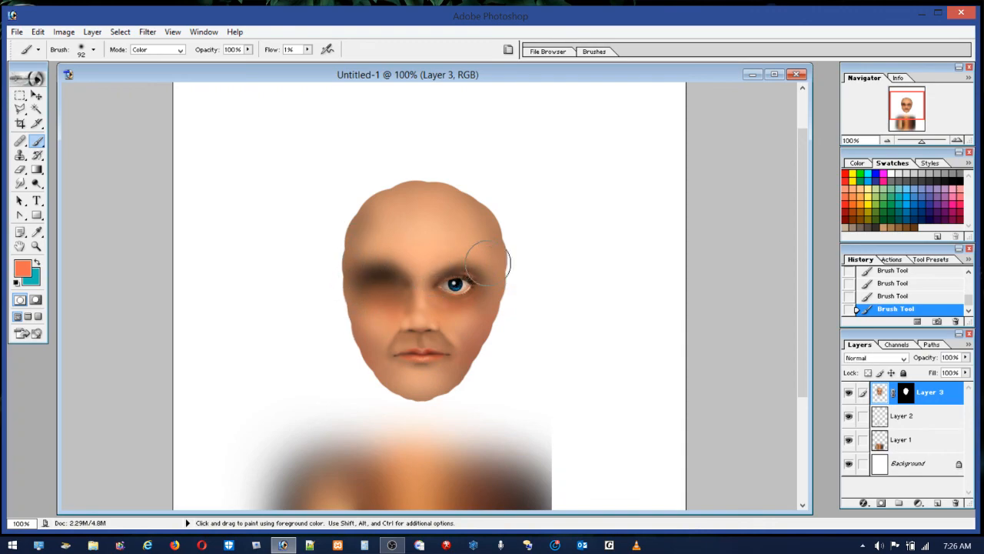
{"action": "left_click", "coordinate": [868, 197]}
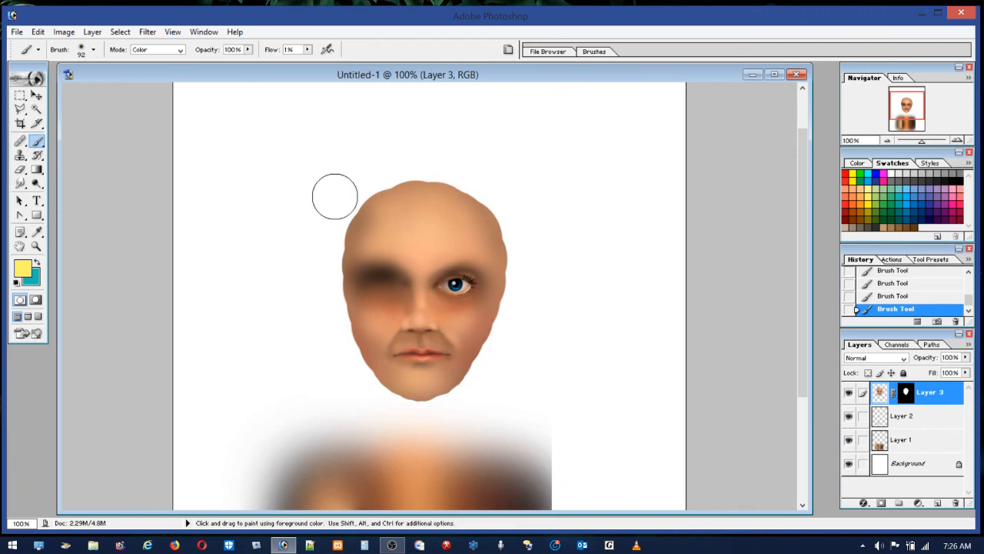
Step: Tint the skin beneath and beside the blue eye with bright red and dark red using a 50 px brush
{"action": "left_click", "coordinate": [36, 246]}
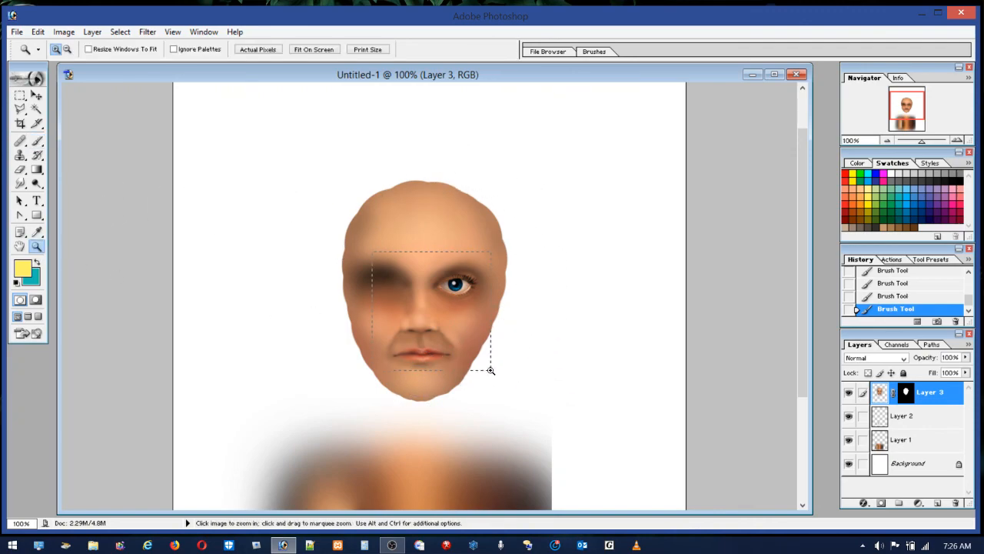
{"action": "left_click_drag", "start_coordinate": [491, 370], "coordinate": [491, 370]}
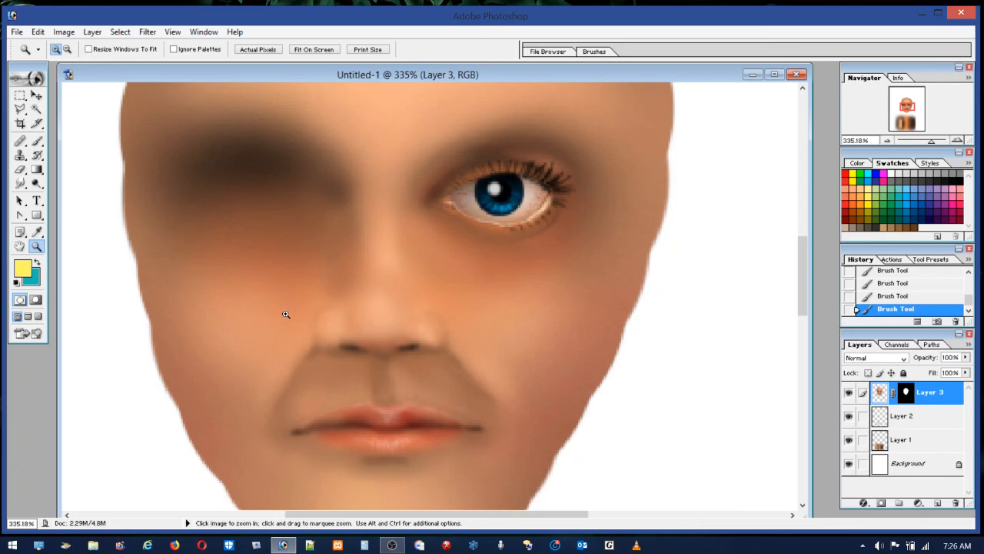
{"action": "left_click", "coordinate": [37, 142]}
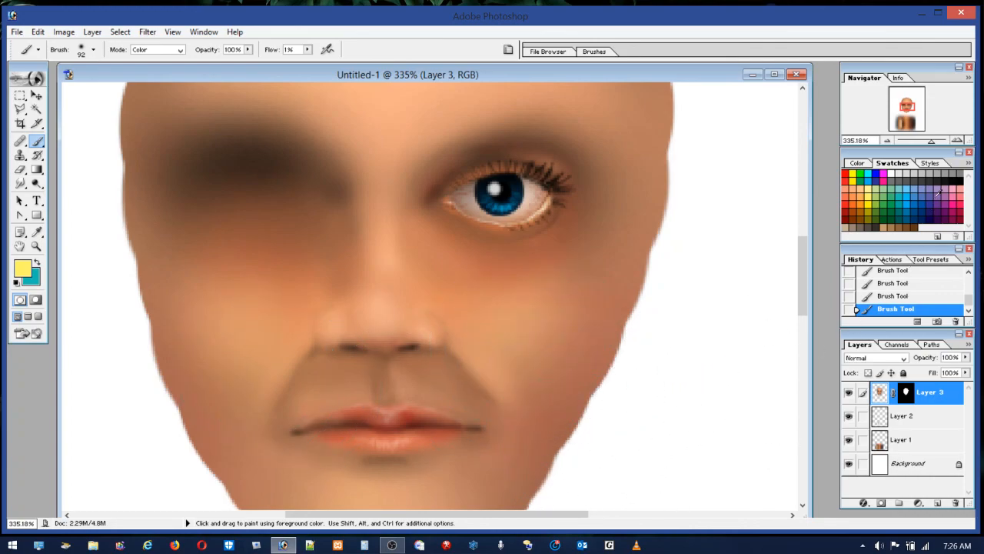
{"action": "left_click", "coordinate": [846, 200]}
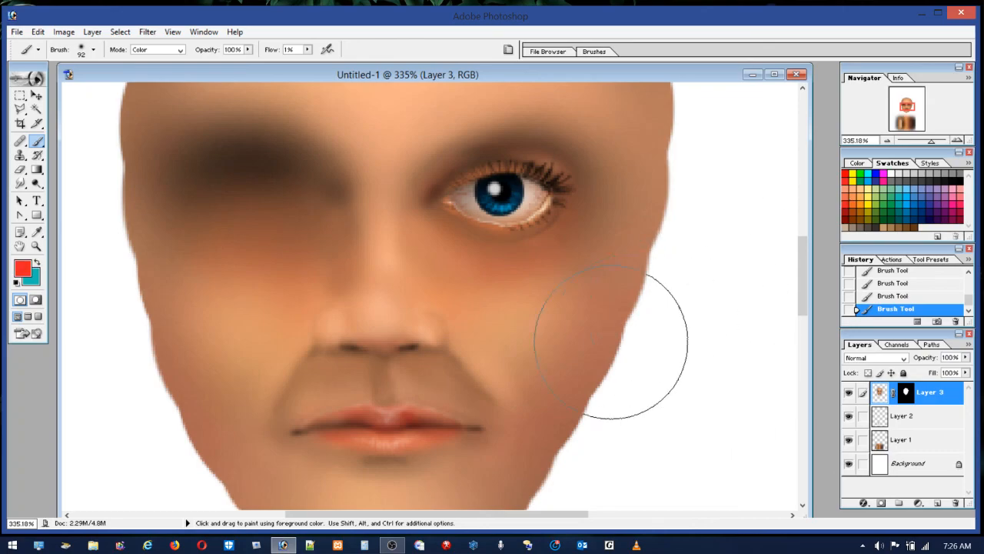
{"action": "left_click", "coordinate": [81, 51]}
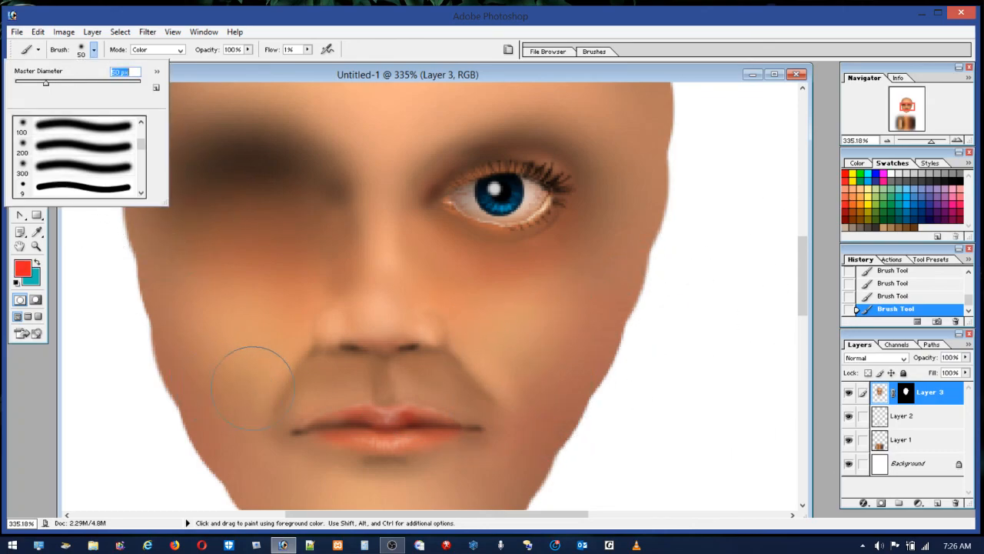
{"action": "left_click", "coordinate": [278, 368]}
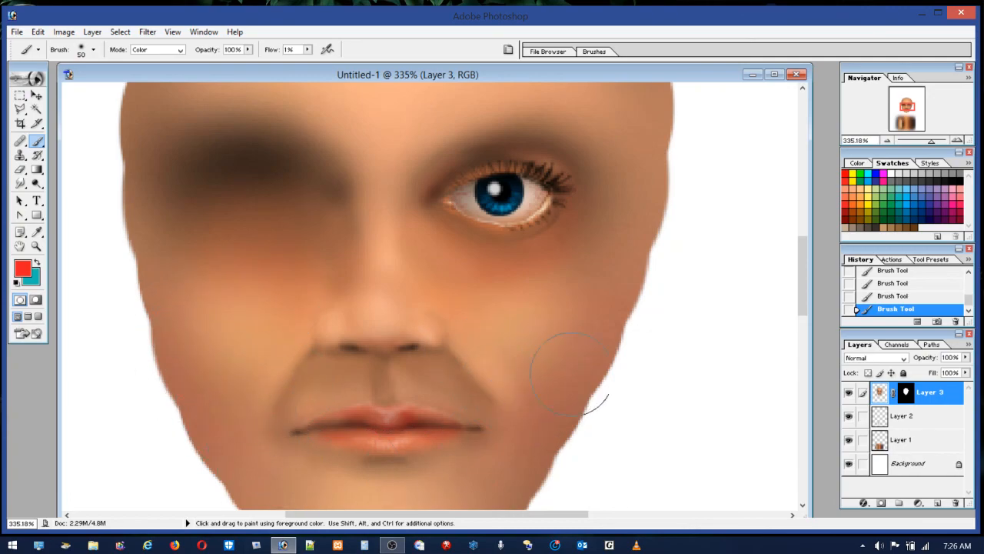
{"action": "mouse_move", "coordinate": [566, 285]}
{"action": "left_mouse_down"}
{"action": "mouse_move", "coordinate": [503, 292]}
{"action": "mouse_move", "coordinate": [551, 320]}
{"action": "left_mouse_up"}
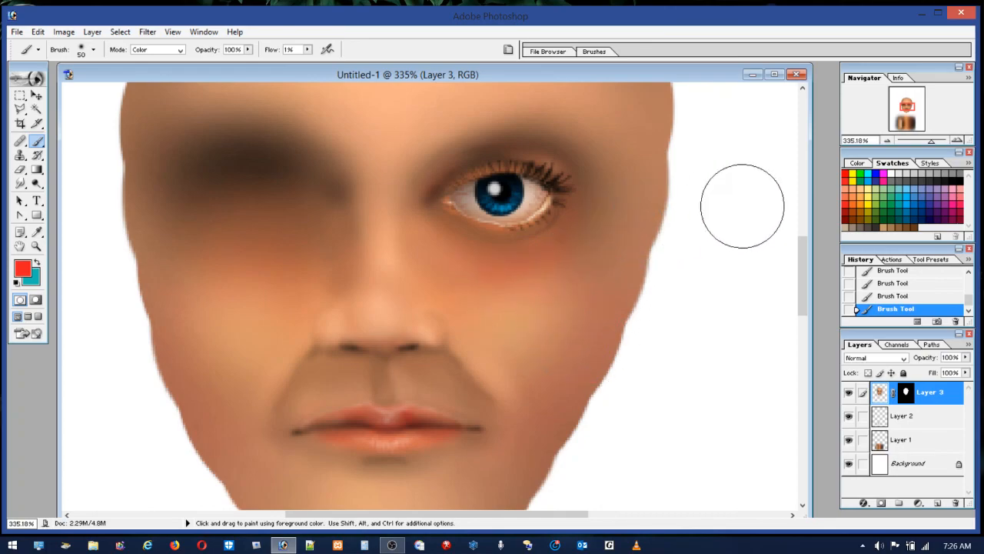
{"action": "left_click", "coordinate": [844, 211]}
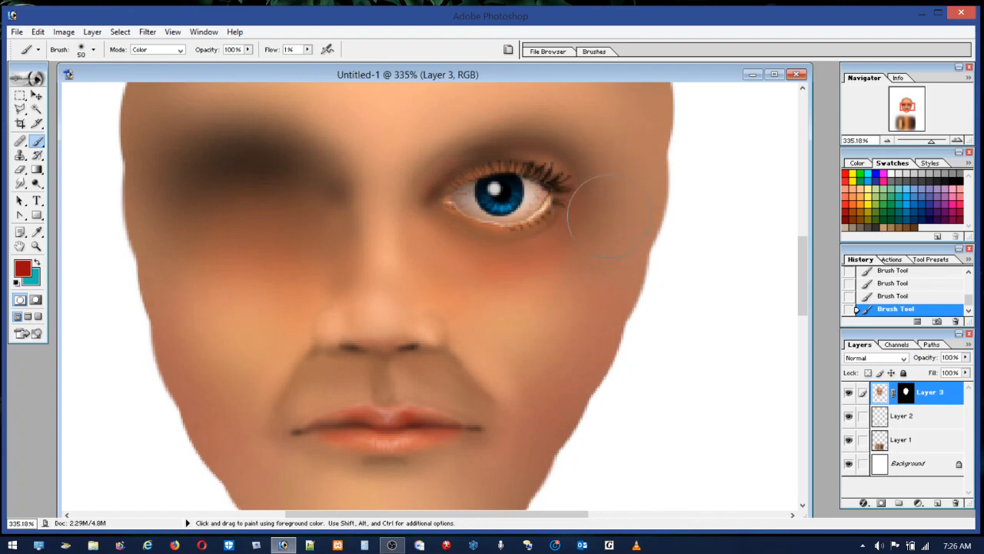
Step: Tint the forehead, cheeks and chin pale yellow to even out the skin colour, and view the whole face at 100%
{"action": "left_click", "coordinate": [859, 188]}
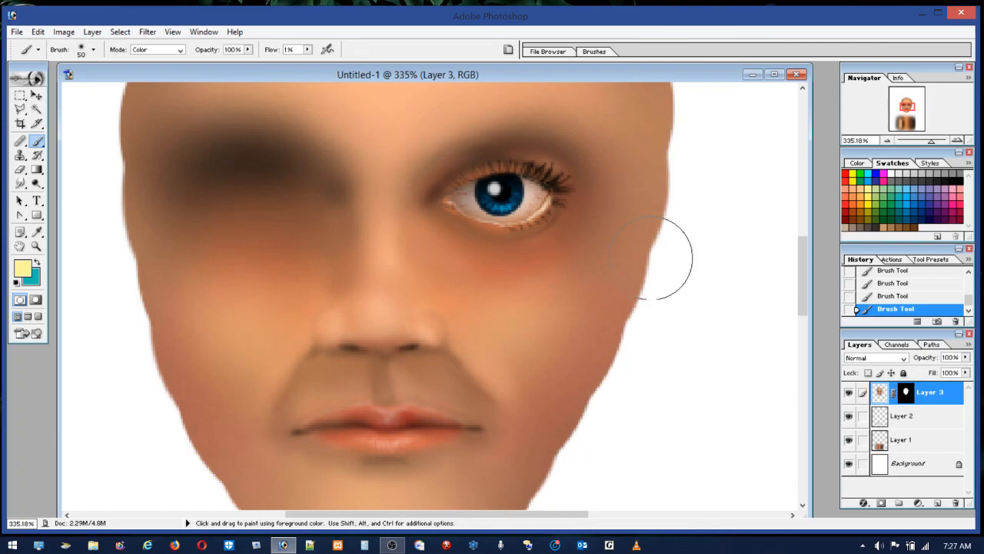
{"action": "left_click_drag", "start_coordinate": [803, 260], "coordinate": [803, 230]}
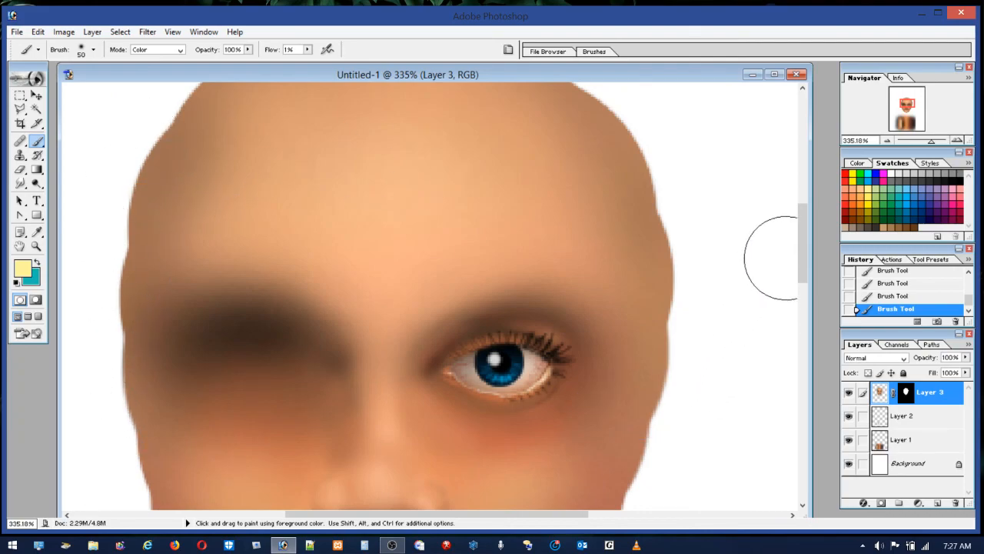
{"action": "left_click_drag", "start_coordinate": [804, 252], "coordinate": [804, 283]}
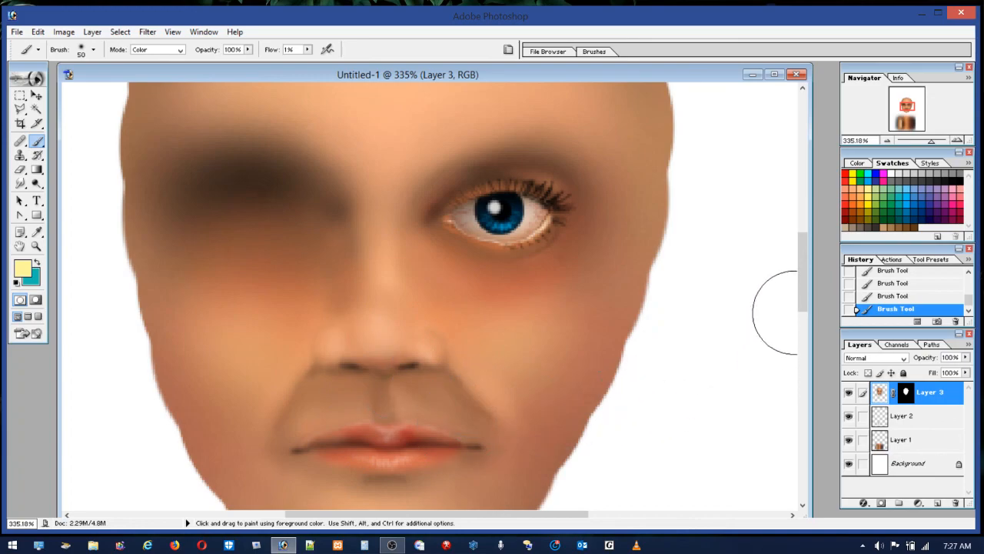
{"action": "left_click_drag", "start_coordinate": [805, 289], "coordinate": [805, 316]}
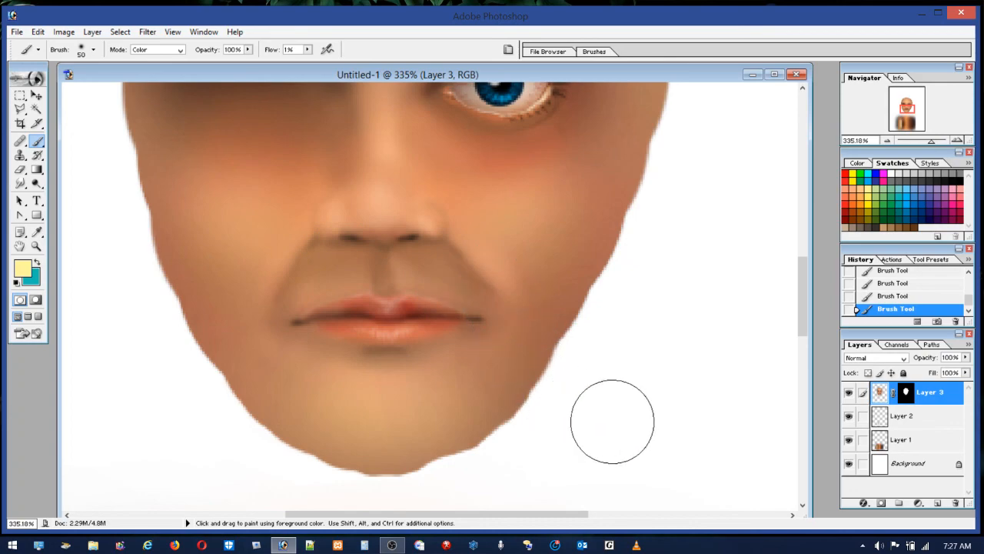
{"action": "double_click", "coordinate": [36, 246]}
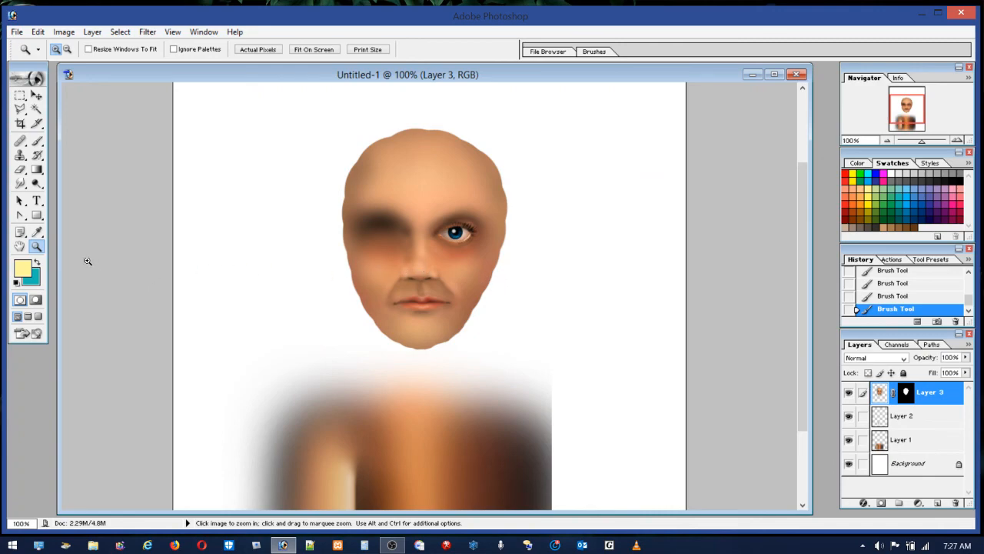
Step: Soften the red patch beneath the blue eye with pale yellow, and check the face at 100%
{"action": "left_click_drag", "start_coordinate": [518, 316], "coordinate": [519, 317]}
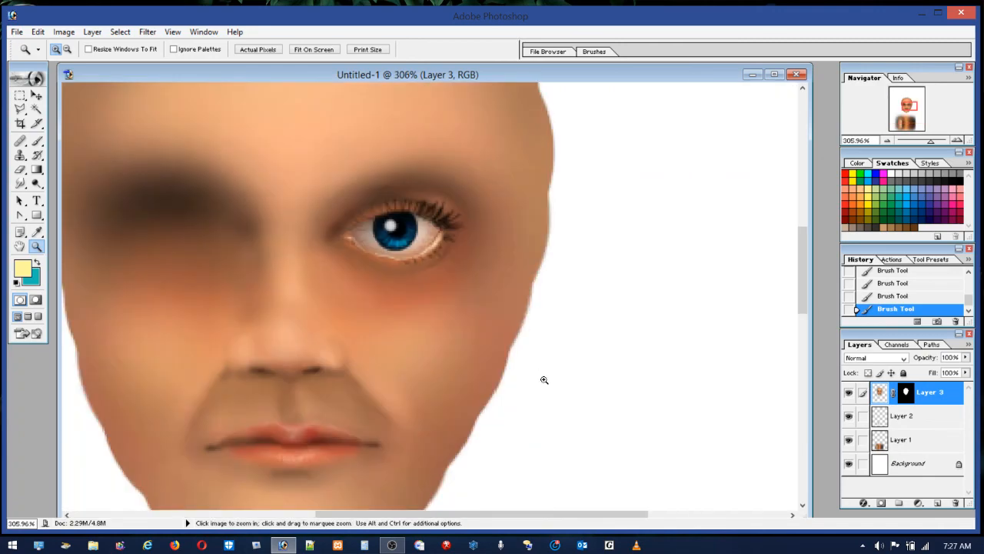
{"action": "left_click", "coordinate": [36, 141]}
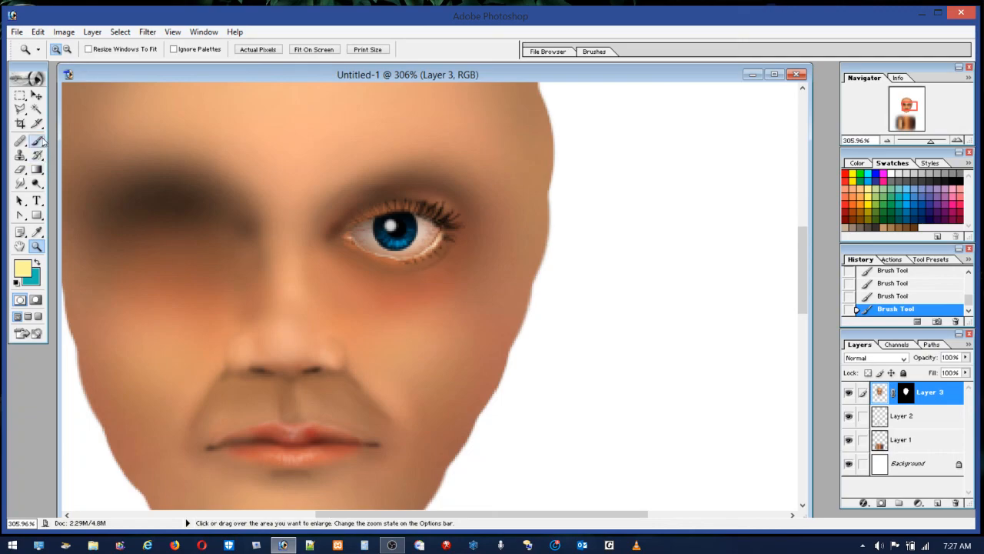
{"action": "mouse_move", "coordinate": [384, 302]}
{"action": "left_mouse_down"}
{"action": "mouse_move", "coordinate": [433, 295]}
{"action": "mouse_move", "coordinate": [447, 281]}
{"action": "mouse_move", "coordinate": [386, 309]}
{"action": "mouse_move", "coordinate": [448, 281]}
{"action": "mouse_move", "coordinate": [413, 307]}
{"action": "mouse_move", "coordinate": [370, 299]}
{"action": "left_mouse_up"}
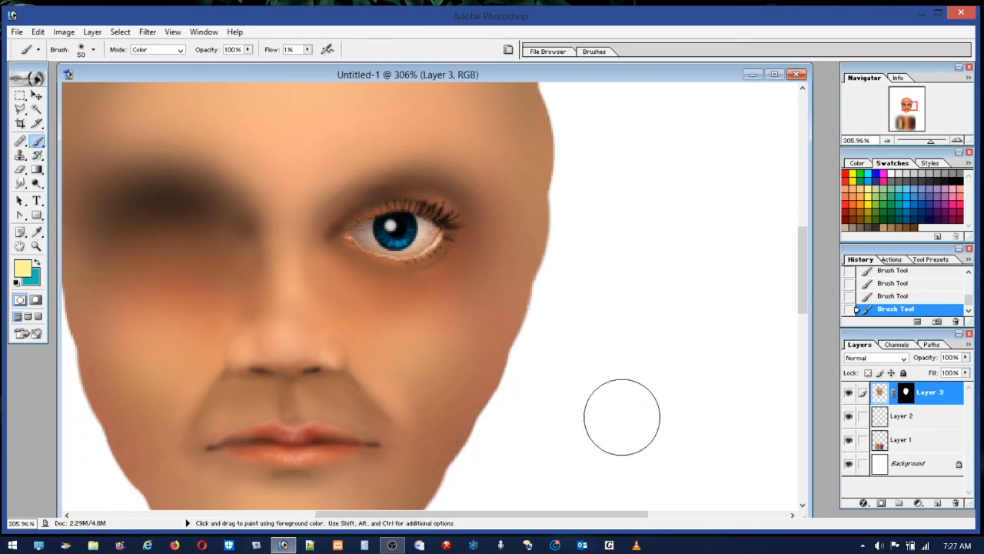
{"action": "double_click", "coordinate": [37, 246]}
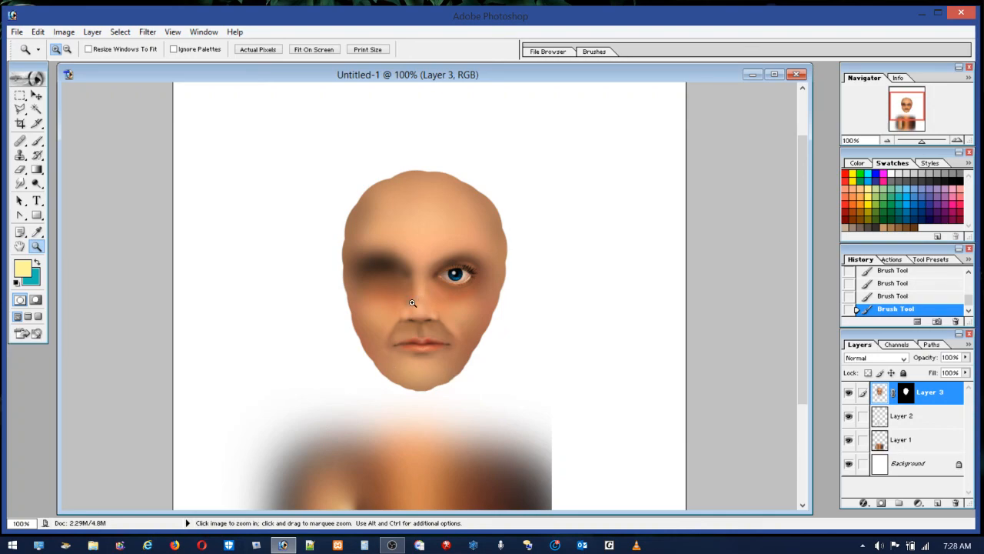
Step: Try tinting the mouth and the skin around it light blue, and undo the blue brush stroke
{"action": "left_click_drag", "start_coordinate": [458, 341], "coordinate": [494, 378]}
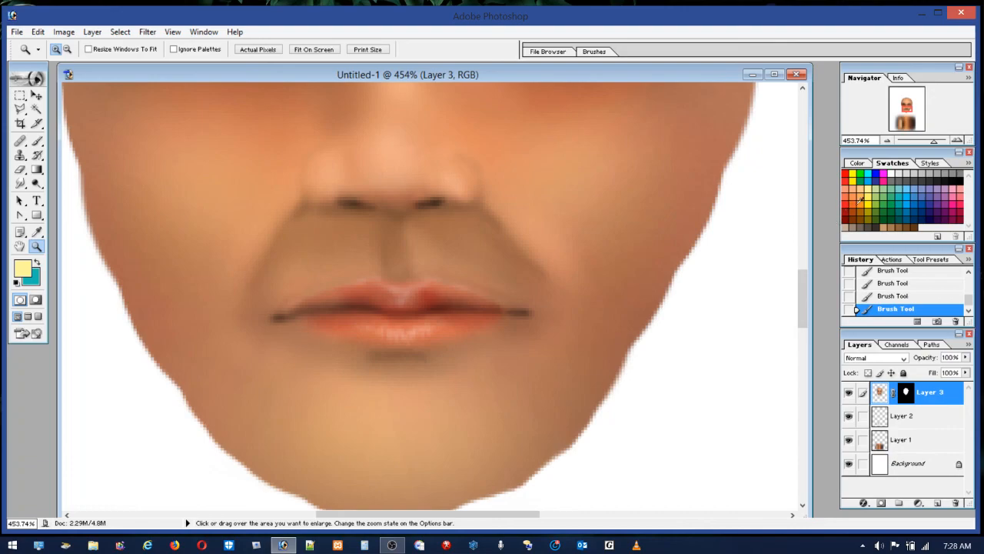
{"action": "left_click", "coordinate": [912, 200]}
{"action": "left_click", "coordinate": [36, 140]}
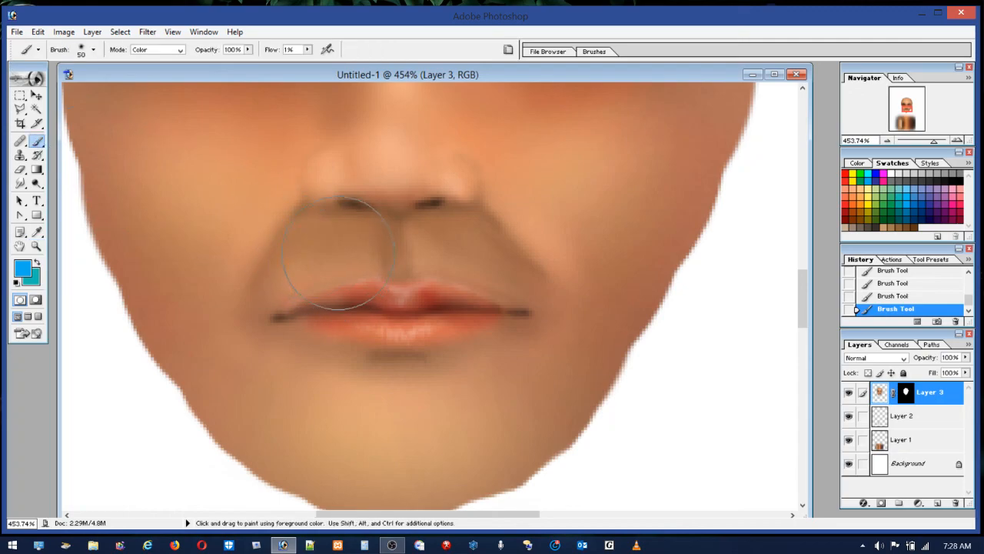
{"action": "mouse_move", "coordinate": [298, 250]}
{"action": "left_mouse_down"}
{"action": "mouse_move", "coordinate": [456, 234]}
{"action": "mouse_move", "coordinate": [365, 240]}
{"action": "mouse_move", "coordinate": [444, 234]}
{"action": "mouse_move", "coordinate": [396, 247]}
{"action": "mouse_move", "coordinate": [402, 252]}
{"action": "mouse_move", "coordinate": [362, 251]}
{"action": "mouse_move", "coordinate": [361, 239]}
{"action": "mouse_move", "coordinate": [392, 224]}
{"action": "mouse_move", "coordinate": [503, 255]}
{"action": "mouse_move", "coordinate": [509, 299]}
{"action": "left_mouse_up"}
{"action": "mouse_move", "coordinate": [382, 163]}
{"action": "left_mouse_down"}
{"action": "mouse_move", "coordinate": [230, 178]}
{"action": "mouse_move", "coordinate": [262, 216]}
{"action": "mouse_move", "coordinate": [507, 195]}
{"action": "mouse_move", "coordinate": [561, 278]}
{"action": "mouse_move", "coordinate": [569, 238]}
{"action": "mouse_move", "coordinate": [571, 272]}
{"action": "mouse_move", "coordinate": [542, 254]}
{"action": "mouse_move", "coordinate": [492, 307]}
{"action": "mouse_move", "coordinate": [407, 307]}
{"action": "mouse_move", "coordinate": [351, 373]}
{"action": "mouse_move", "coordinate": [458, 388]}
{"action": "left_mouse_up"}
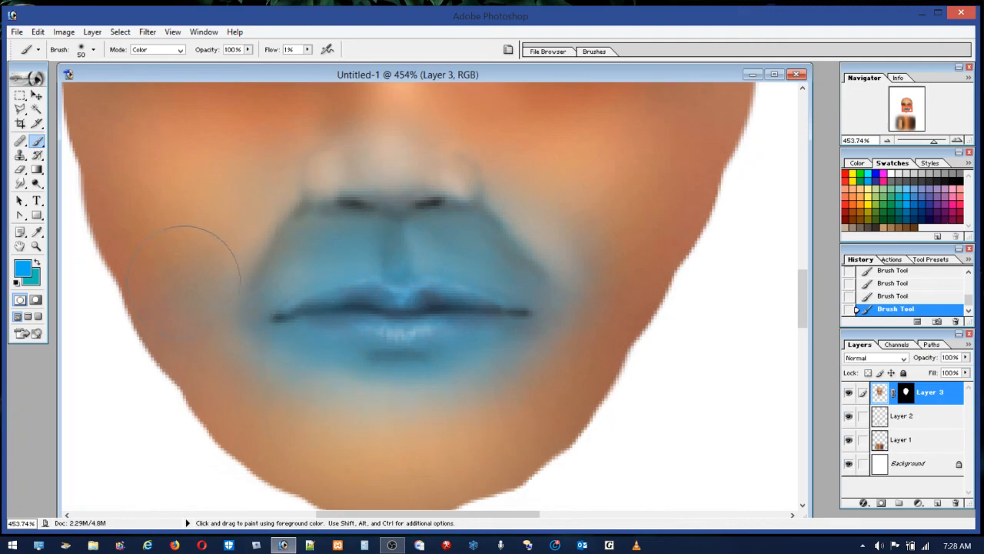
{"action": "double_click", "coordinate": [35, 249]}
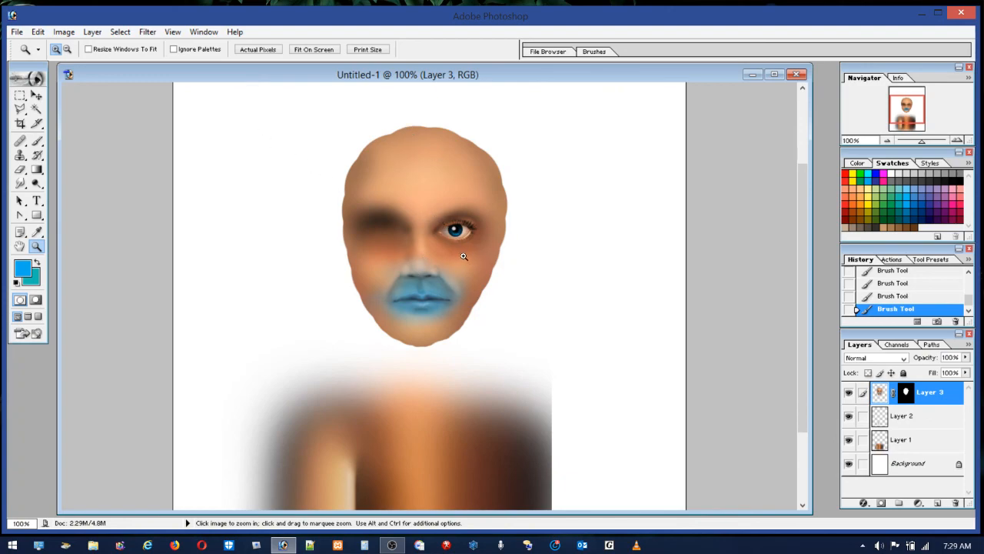
{"action": "left_click", "coordinate": [62, 37]}
{"action": "mouse_move", "coordinate": [44, 47]}
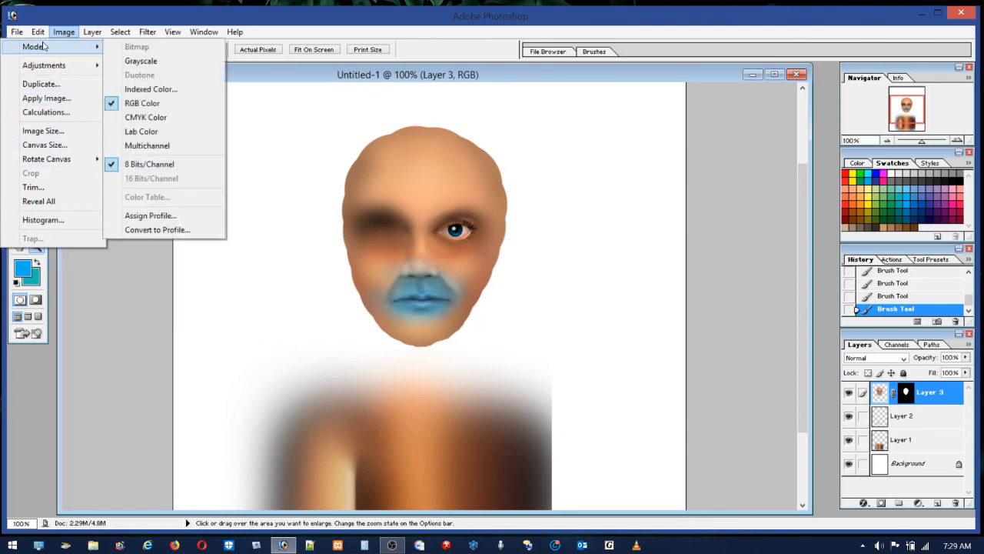
{"action": "left_click", "coordinate": [51, 75]}
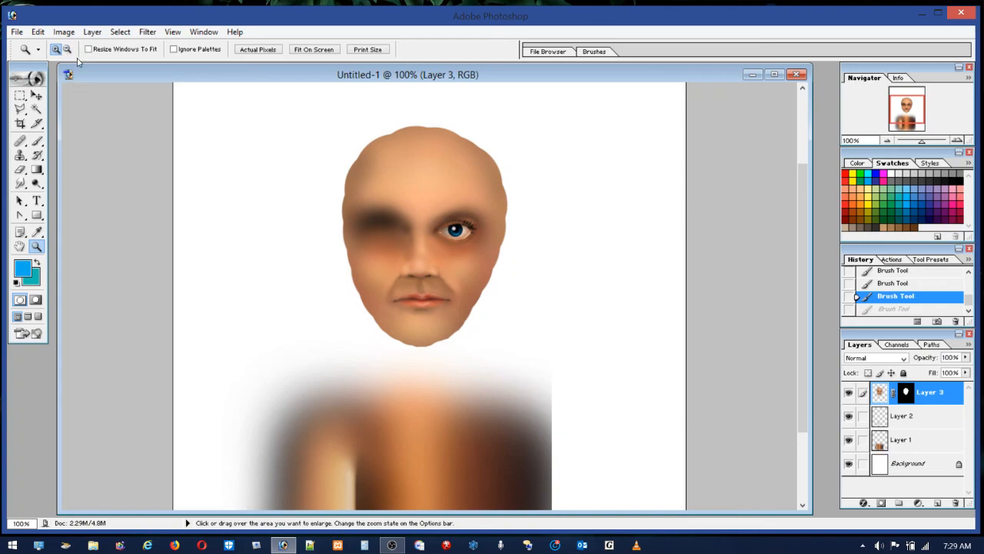
Step: Try tinting the whole face light blue with the Brush in Color mode at 25% flow, and undo the tint
{"action": "left_click", "coordinate": [37, 141]}
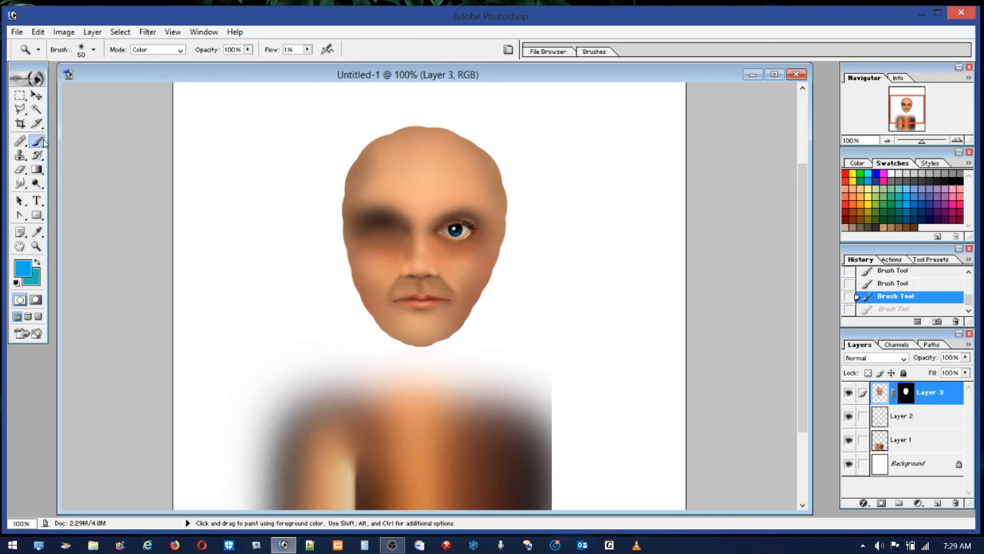
{"action": "left_click", "coordinate": [306, 50]}
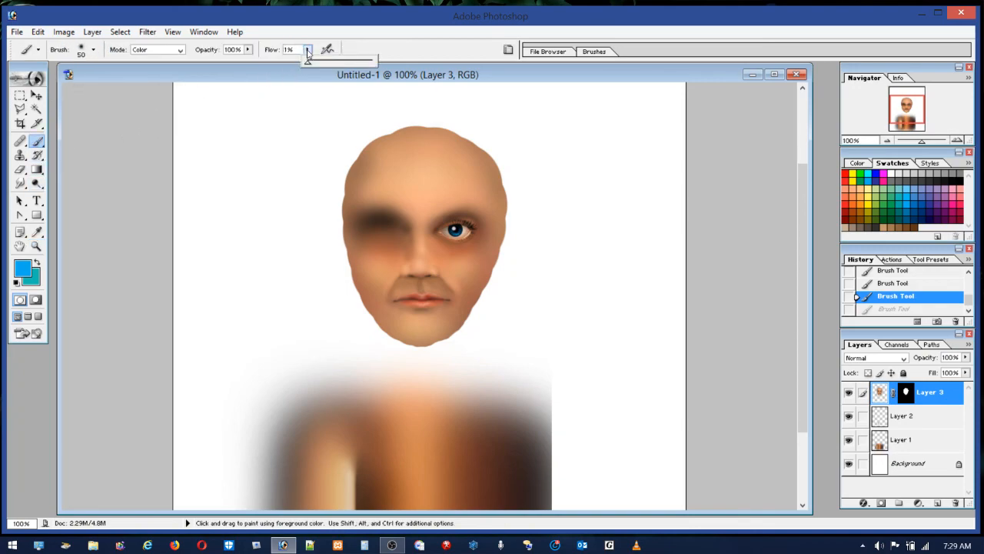
{"action": "left_click", "coordinate": [321, 64]}
{"action": "left_click_drag", "start_coordinate": [415, 197], "coordinate": [422, 247]}
{"action": "mouse_move", "coordinate": [417, 319]}
{"action": "left_mouse_down"}
{"action": "mouse_move", "coordinate": [421, 268]}
{"action": "mouse_move", "coordinate": [433, 345]}
{"action": "mouse_move", "coordinate": [427, 278]}
{"action": "left_mouse_up"}
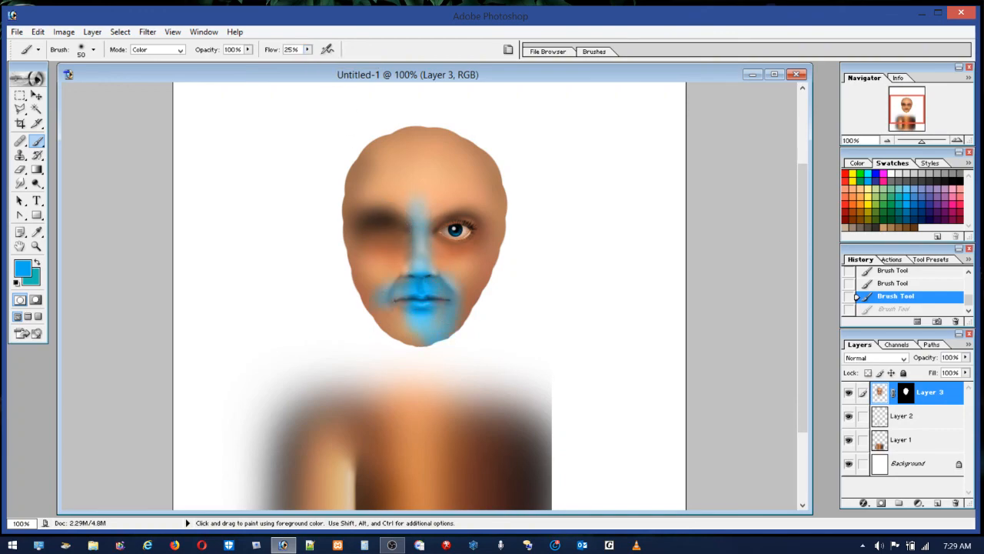
{"action": "left_click_drag", "start_coordinate": [408, 336], "coordinate": [393, 292]}
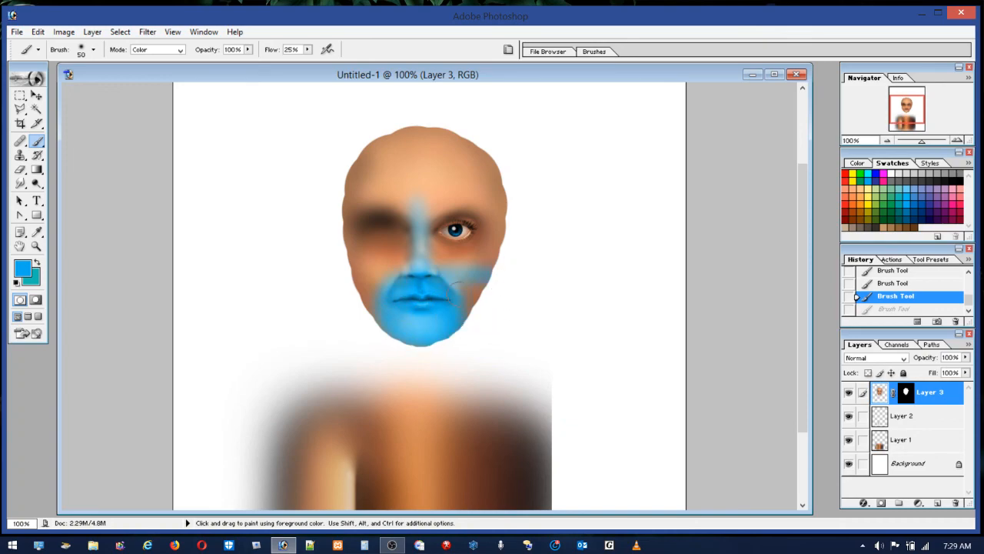
{"action": "left_click_drag", "start_coordinate": [473, 263], "coordinate": [496, 254]}
{"action": "mouse_move", "coordinate": [482, 217]}
{"action": "left_mouse_down"}
{"action": "mouse_move", "coordinate": [441, 268]}
{"action": "mouse_move", "coordinate": [438, 212]}
{"action": "mouse_move", "coordinate": [466, 215]}
{"action": "mouse_move", "coordinate": [439, 224]}
{"action": "mouse_move", "coordinate": [474, 180]}
{"action": "mouse_move", "coordinate": [402, 191]}
{"action": "mouse_move", "coordinate": [440, 130]}
{"action": "mouse_move", "coordinate": [484, 173]}
{"action": "mouse_move", "coordinate": [417, 178]}
{"action": "mouse_move", "coordinate": [385, 141]}
{"action": "left_mouse_up"}
{"action": "left_click_drag", "start_coordinate": [394, 251], "coordinate": [376, 236]}
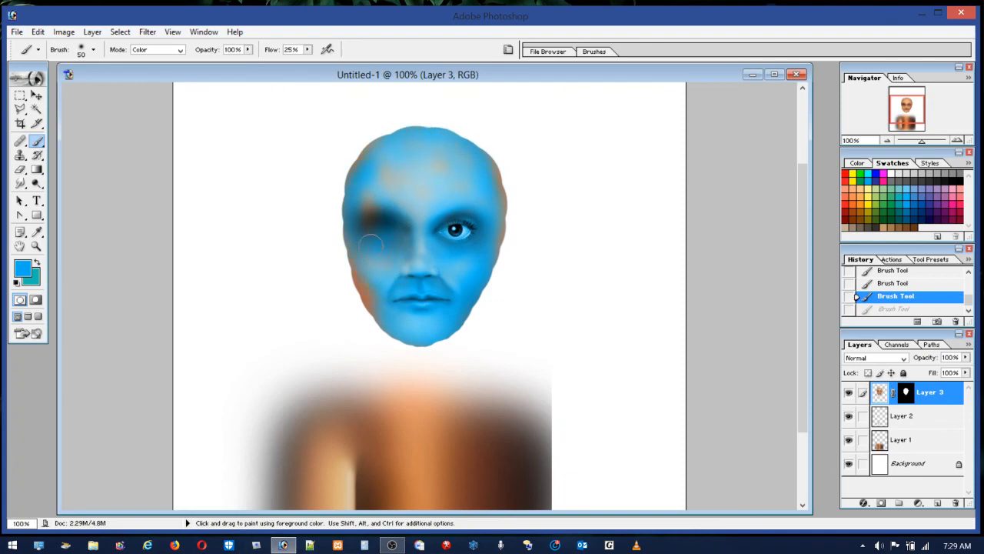
{"action": "mouse_move", "coordinate": [365, 319]}
{"action": "left_mouse_down"}
{"action": "mouse_move", "coordinate": [331, 216]}
{"action": "mouse_move", "coordinate": [377, 220]}
{"action": "mouse_move", "coordinate": [354, 216]}
{"action": "mouse_move", "coordinate": [445, 163]}
{"action": "mouse_move", "coordinate": [352, 185]}
{"action": "mouse_move", "coordinate": [463, 181]}
{"action": "mouse_move", "coordinate": [498, 215]}
{"action": "mouse_move", "coordinate": [501, 300]}
{"action": "mouse_move", "coordinate": [510, 195]}
{"action": "mouse_move", "coordinate": [492, 171]}
{"action": "mouse_move", "coordinate": [425, 127]}
{"action": "mouse_move", "coordinate": [355, 152]}
{"action": "left_mouse_up"}
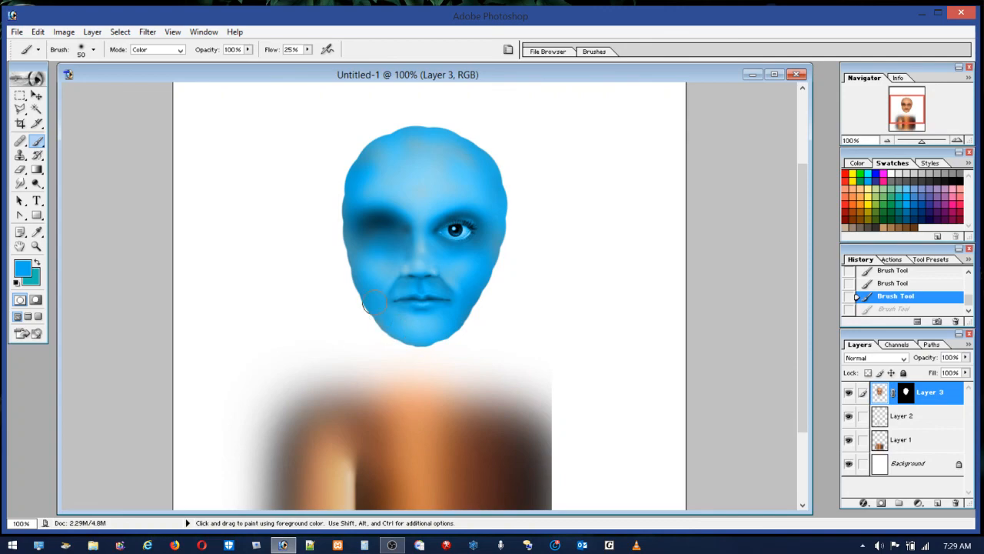
{"action": "left_click", "coordinate": [454, 361]}
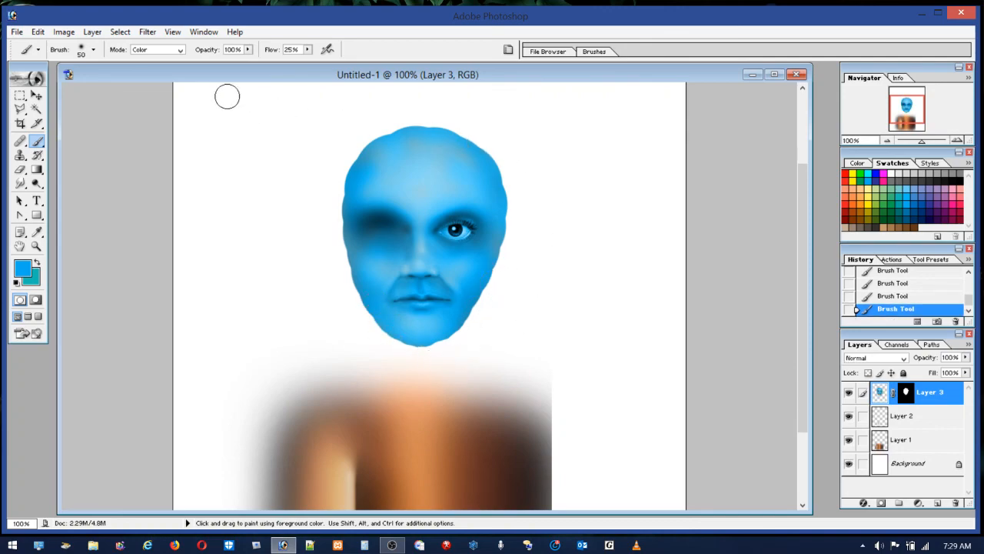
{"action": "left_click", "coordinate": [38, 31]}
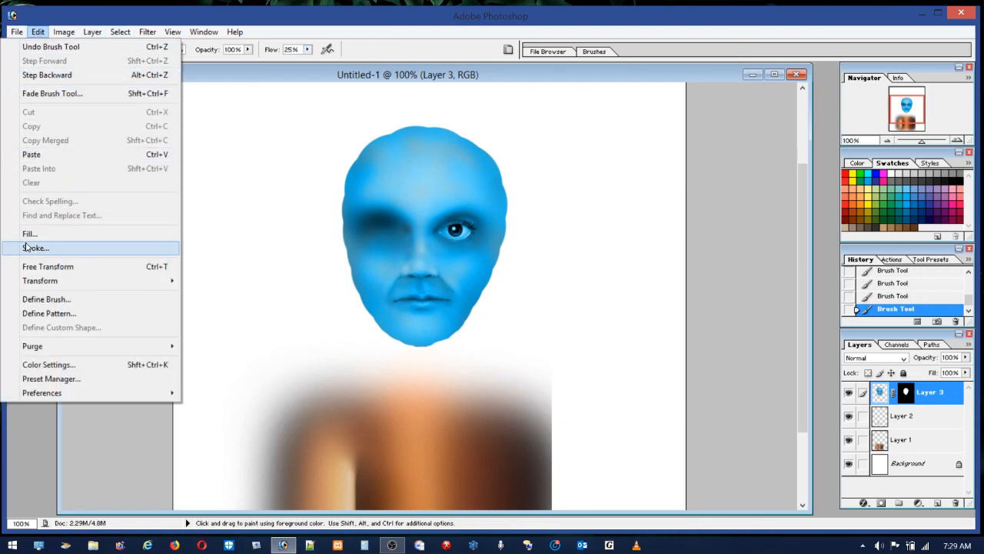
{"action": "left_click", "coordinate": [40, 76]}
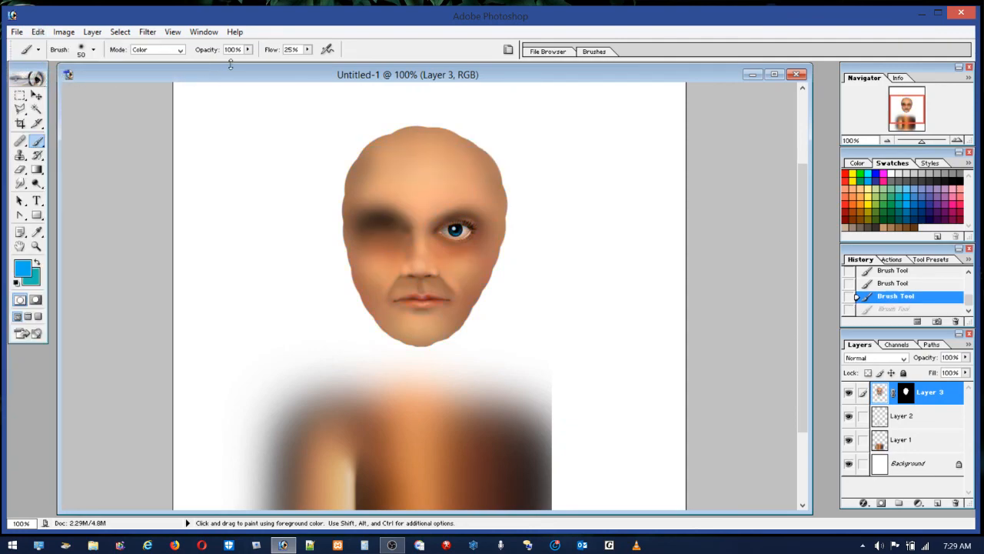
Step: Try light blue tints around the eye, mouth, forehead and cheeks at 6% flow, and undo them
{"action": "left_click", "coordinate": [307, 50]}
{"action": "left_click", "coordinate": [296, 63]}
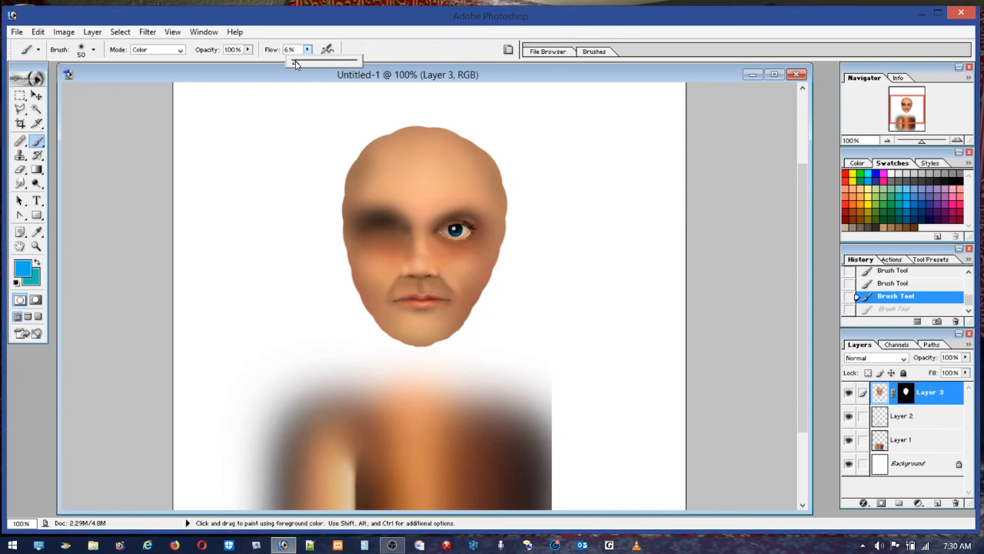
{"action": "mouse_move", "coordinate": [418, 201]}
{"action": "left_mouse_down"}
{"action": "mouse_move", "coordinate": [389, 207]}
{"action": "mouse_move", "coordinate": [410, 272]}
{"action": "mouse_move", "coordinate": [392, 222]}
{"action": "mouse_move", "coordinate": [459, 197]}
{"action": "mouse_move", "coordinate": [433, 247]}
{"action": "mouse_move", "coordinate": [448, 178]}
{"action": "mouse_move", "coordinate": [482, 230]}
{"action": "mouse_move", "coordinate": [421, 232]}
{"action": "mouse_move", "coordinate": [482, 206]}
{"action": "mouse_move", "coordinate": [433, 213]}
{"action": "left_mouse_up"}
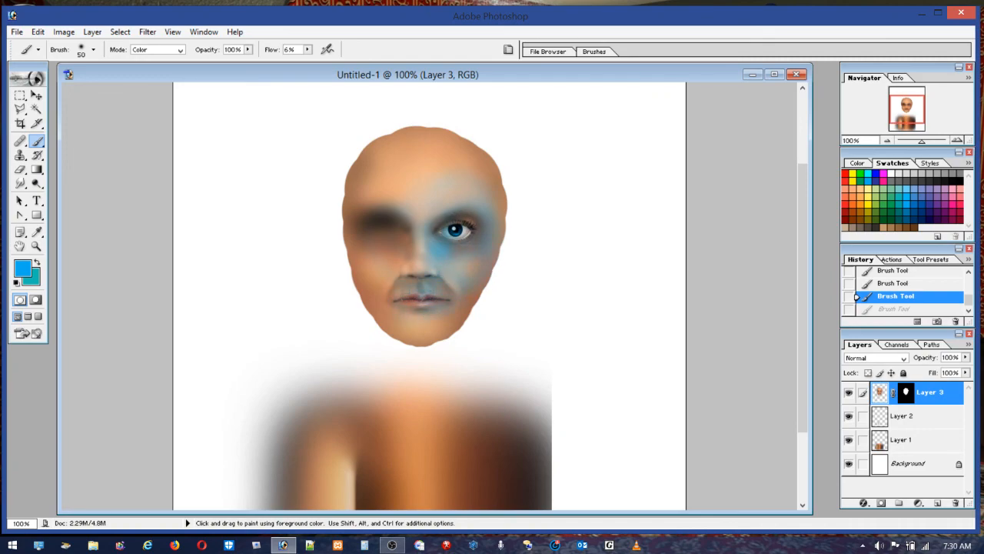
{"action": "mouse_move", "coordinate": [475, 185]}
{"action": "left_mouse_down"}
{"action": "mouse_move", "coordinate": [367, 204]}
{"action": "mouse_move", "coordinate": [453, 169]}
{"action": "mouse_move", "coordinate": [449, 149]}
{"action": "mouse_move", "coordinate": [376, 157]}
{"action": "mouse_move", "coordinate": [446, 179]}
{"action": "mouse_move", "coordinate": [373, 228]}
{"action": "mouse_move", "coordinate": [378, 285]}
{"action": "mouse_move", "coordinate": [391, 255]}
{"action": "mouse_move", "coordinate": [359, 315]}
{"action": "mouse_move", "coordinate": [366, 357]}
{"action": "mouse_move", "coordinate": [407, 384]}
{"action": "mouse_move", "coordinate": [449, 385]}
{"action": "left_mouse_up"}
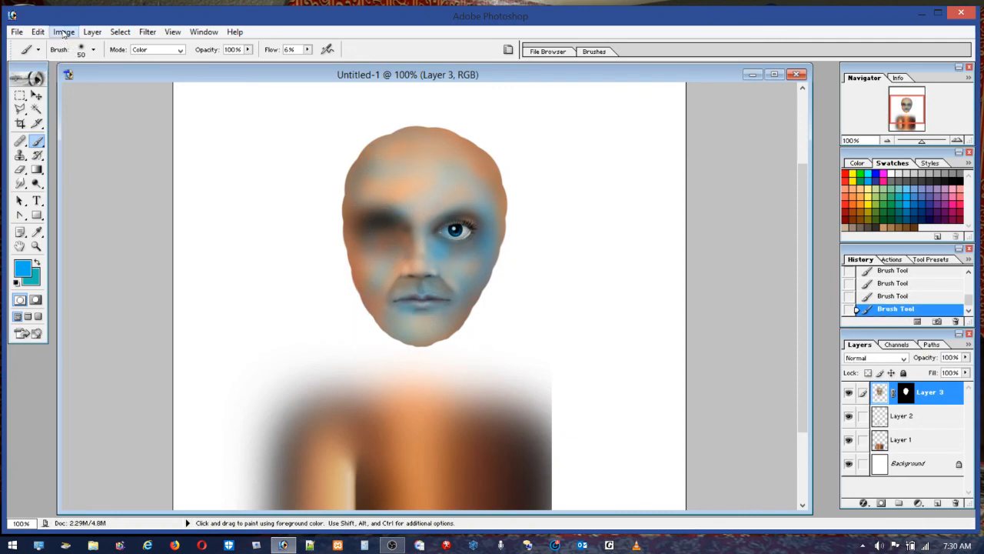
{"action": "left_click", "coordinate": [37, 31]}
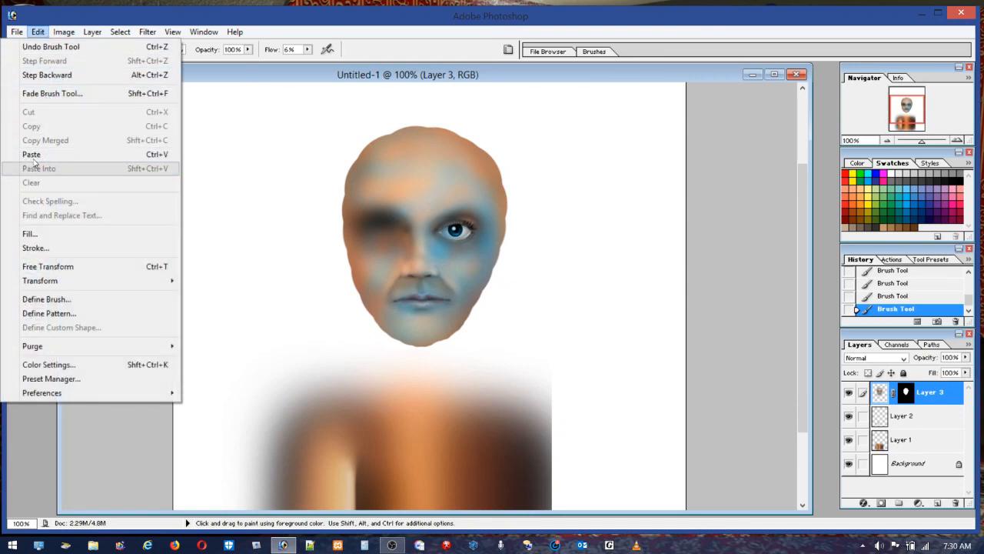
{"action": "left_click", "coordinate": [47, 76]}
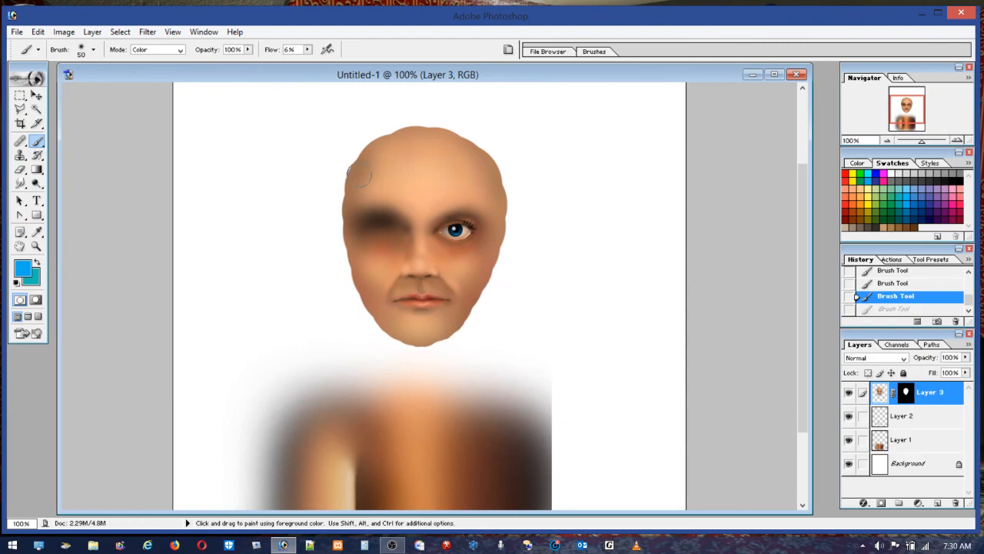
Step: Tint the forehead, cheeks, chin and eye sockets faintly blue, and warm the cheeks and dark eye socket with bright red
{"action": "mouse_move", "coordinate": [396, 171]}
{"action": "left_mouse_down"}
{"action": "mouse_move", "coordinate": [382, 158]}
{"action": "mouse_move", "coordinate": [424, 162]}
{"action": "mouse_move", "coordinate": [486, 202]}
{"action": "left_mouse_up"}
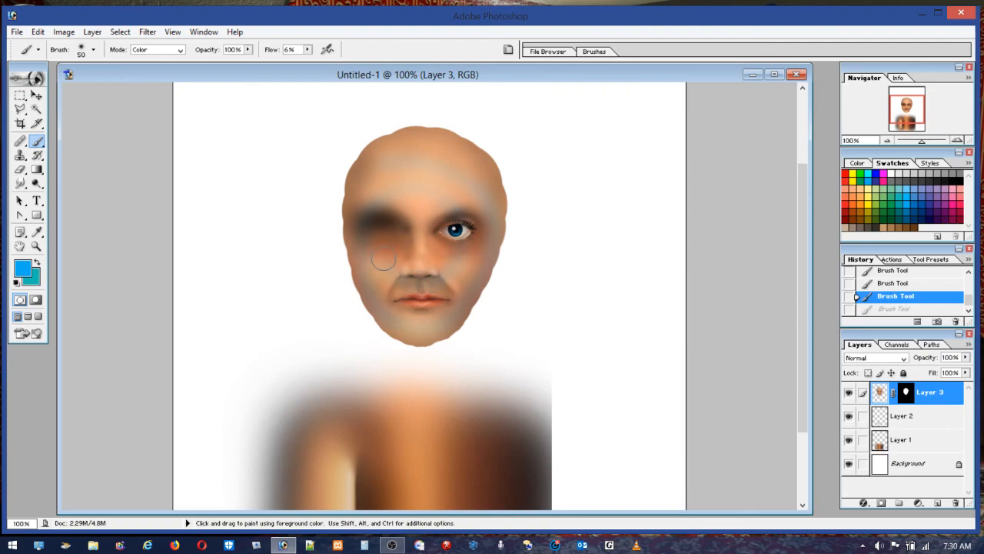
{"action": "key", "text": "ctrl+z"}
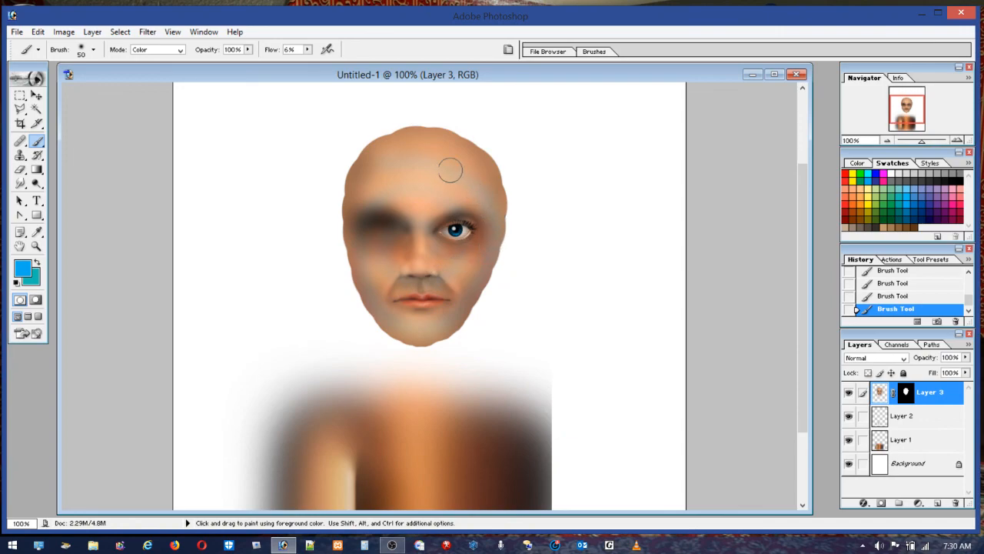
{"action": "left_click", "coordinate": [848, 199]}
{"action": "mouse_move", "coordinate": [438, 231]}
{"action": "left_mouse_down"}
{"action": "mouse_move", "coordinate": [432, 209]}
{"action": "mouse_move", "coordinate": [399, 206]}
{"action": "mouse_move", "coordinate": [387, 258]}
{"action": "left_mouse_up"}
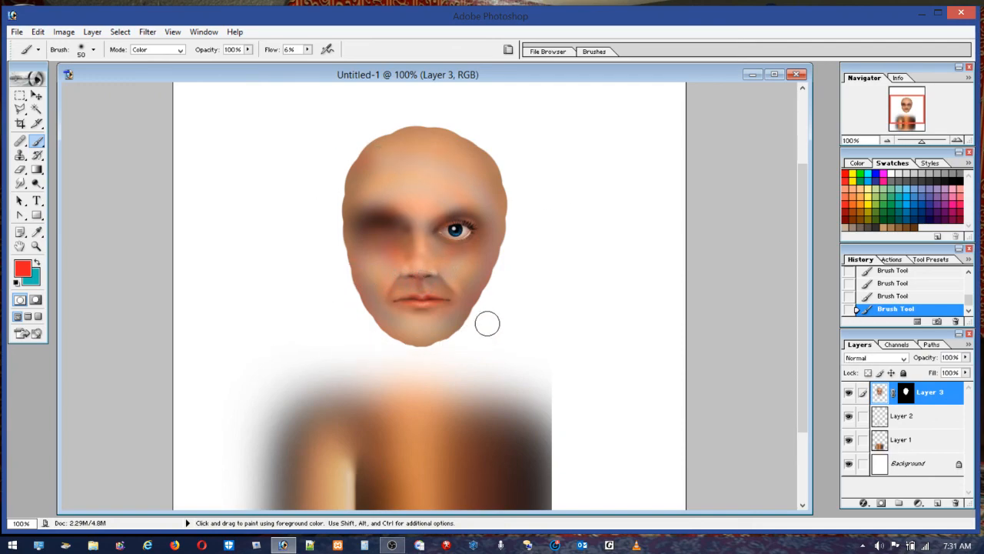
Step: Step back through the history to undo the red and blue tints on the face
{"action": "left_click", "coordinate": [64, 32]}
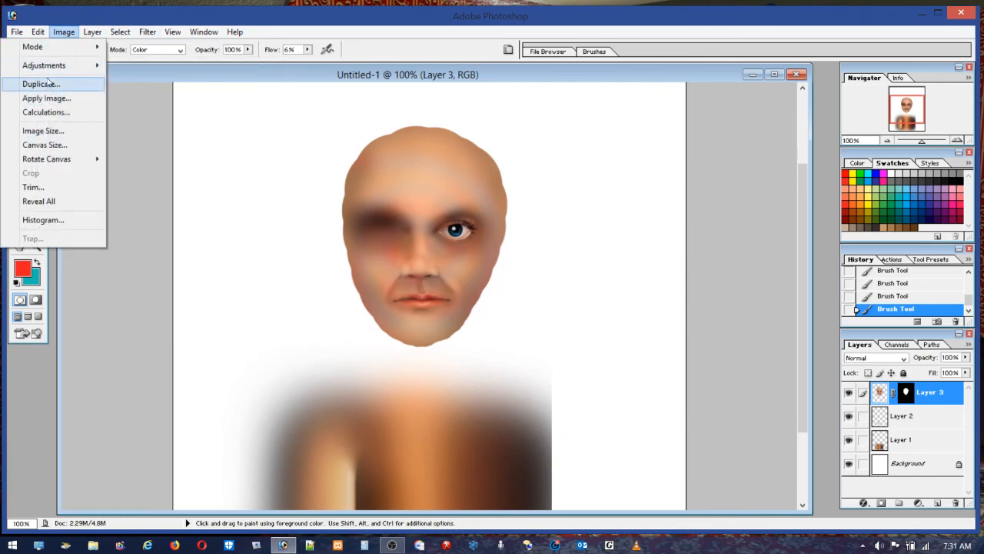
{"action": "left_click", "coordinate": [64, 32]}
{"action": "left_click", "coordinate": [37, 31]}
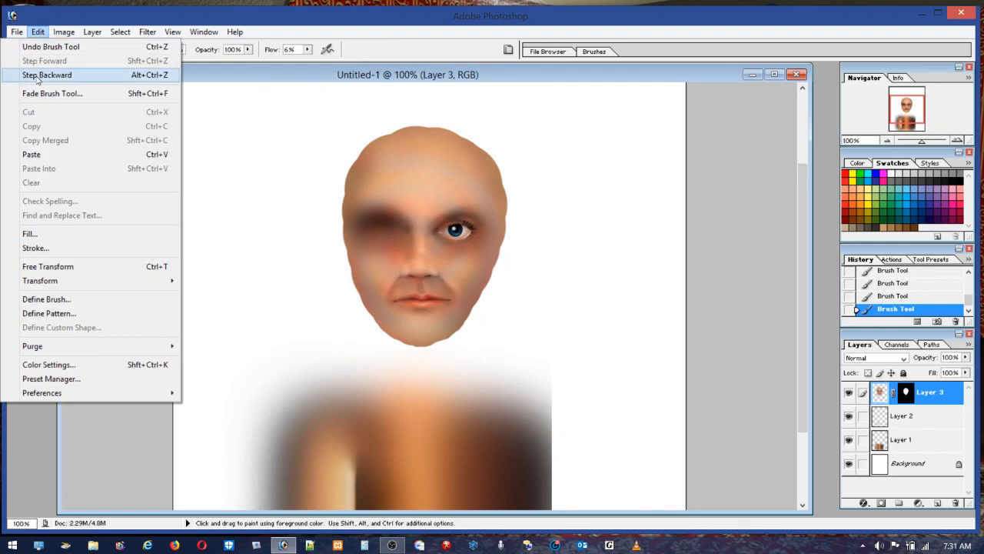
{"action": "left_click", "coordinate": [37, 75]}
{"action": "left_click", "coordinate": [40, 33]}
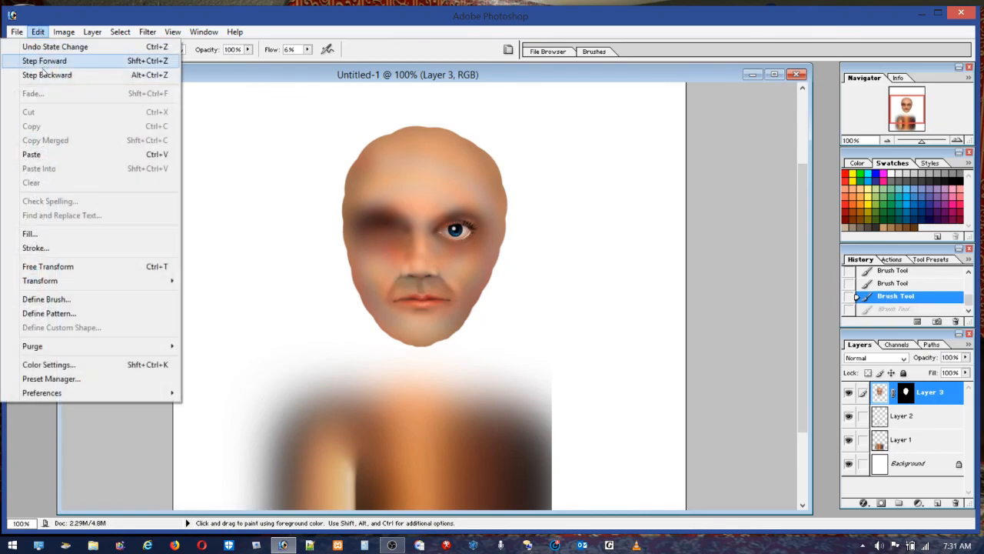
{"action": "left_click", "coordinate": [37, 75]}
{"action": "left_click", "coordinate": [38, 33]}
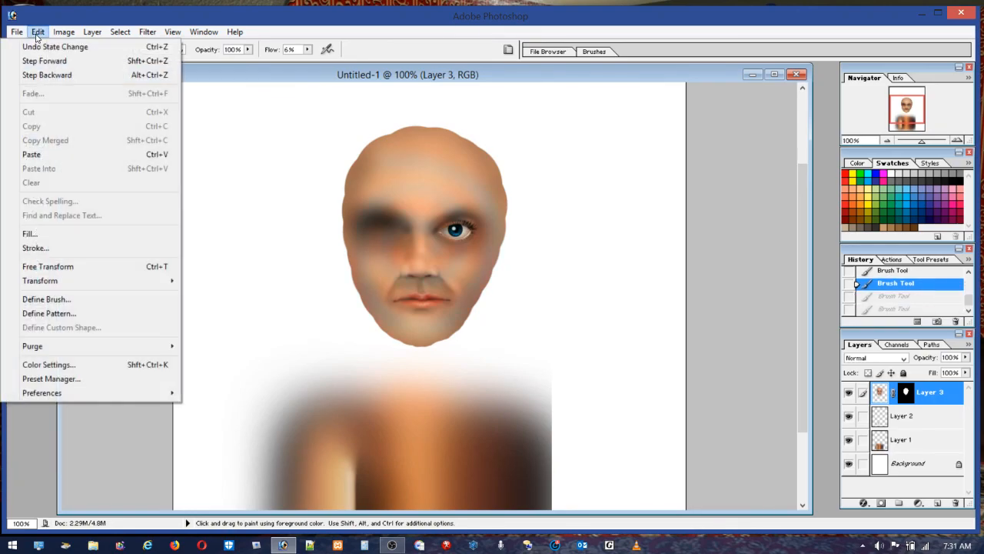
{"action": "left_click", "coordinate": [48, 76]}
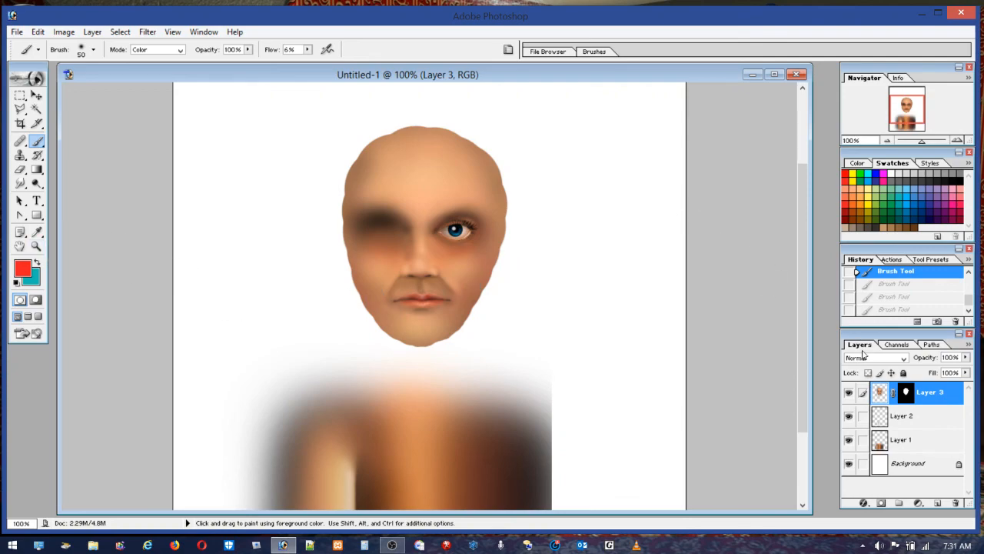
Step: Hide Layers 3, 2 and 1, and set up a dark green 104 px brush in Normal mode
{"action": "left_click", "coordinate": [849, 393]}
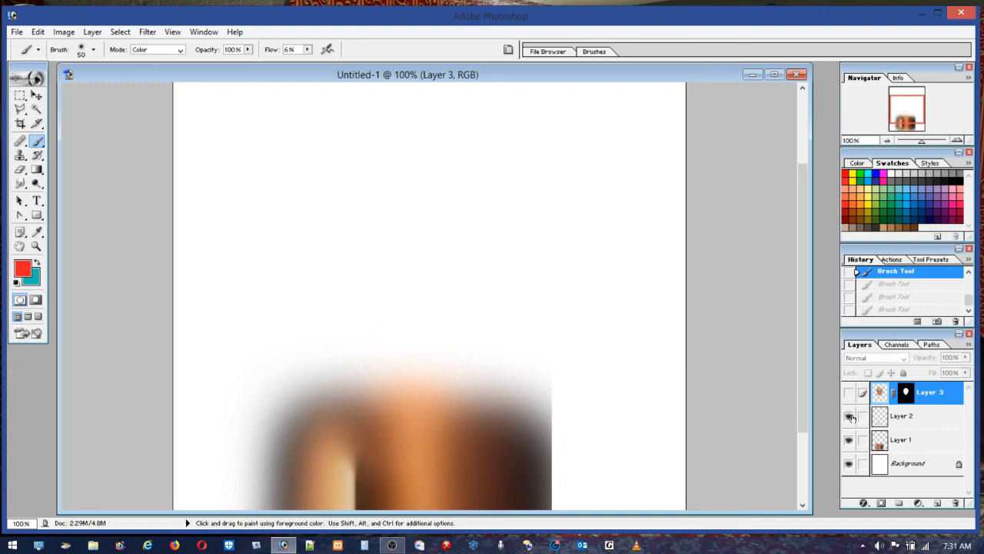
{"action": "left_click", "coordinate": [849, 439]}
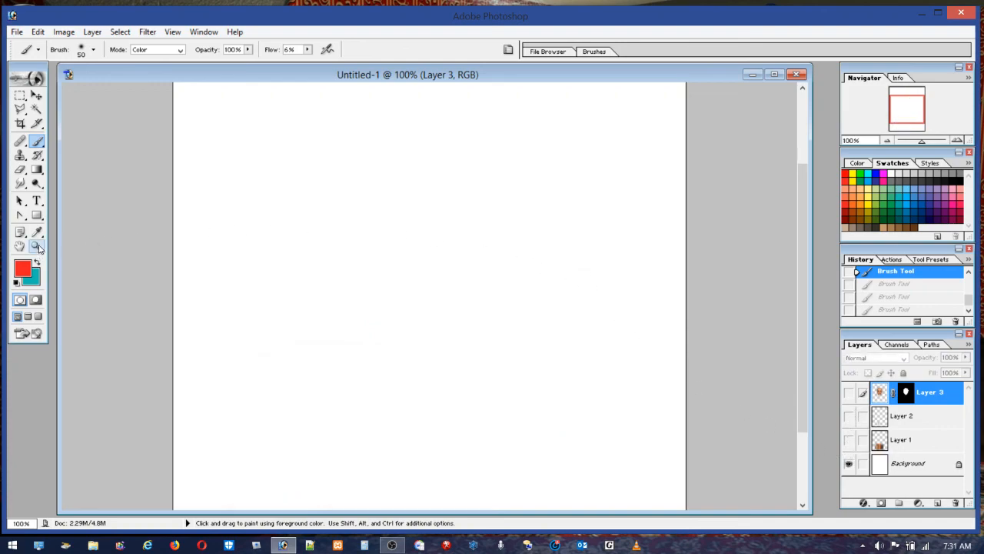
{"action": "left_click", "coordinate": [895, 209]}
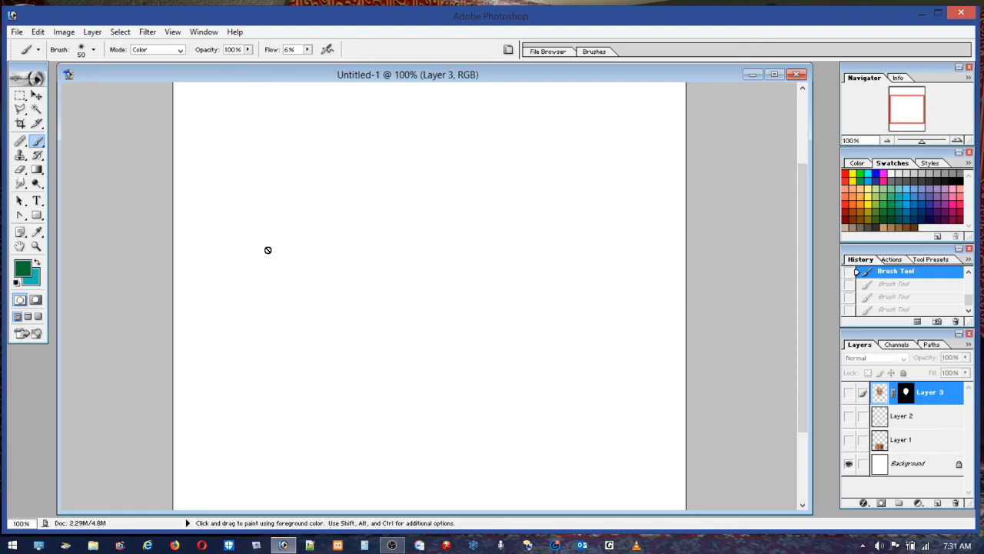
{"action": "left_click", "coordinate": [80, 50]}
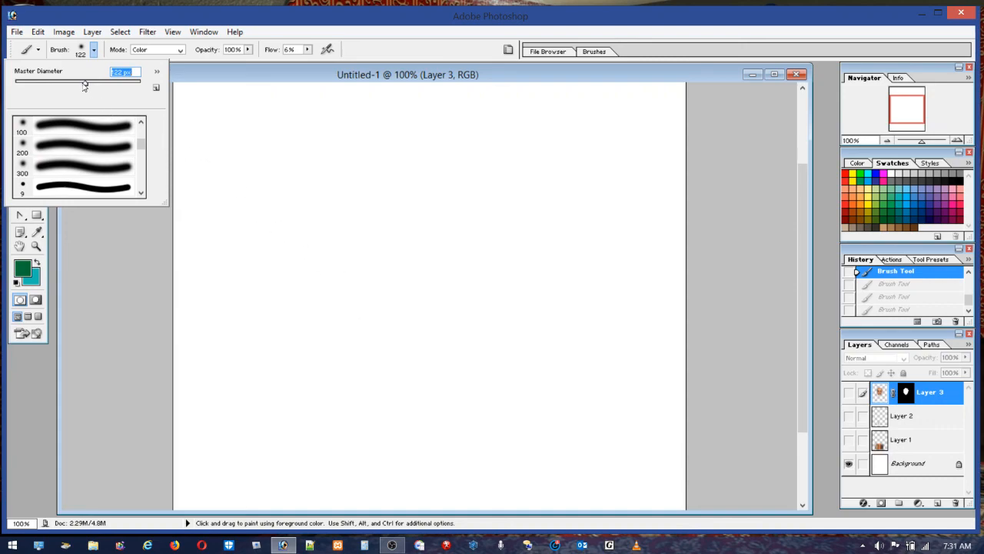
{"action": "left_click", "coordinate": [180, 49]}
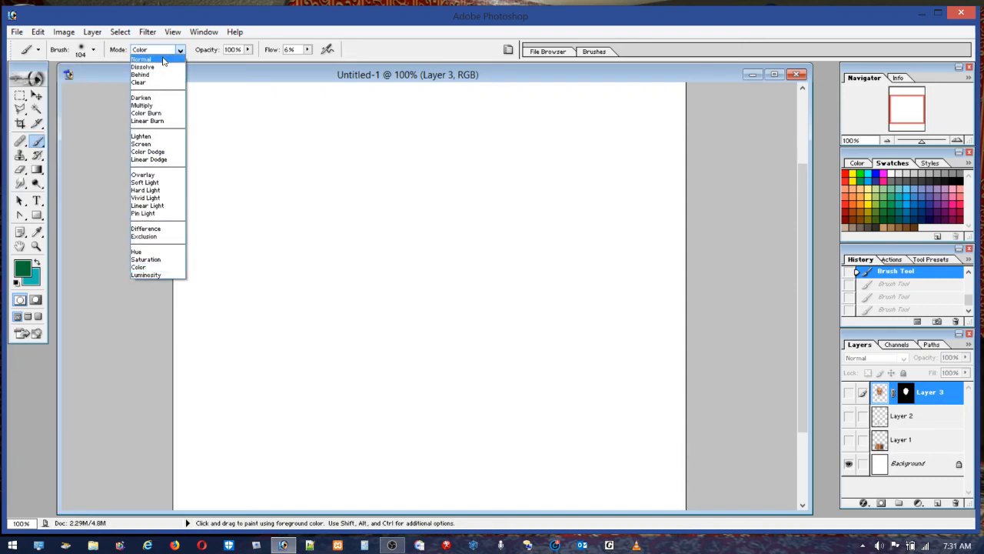
{"action": "left_click", "coordinate": [164, 58]}
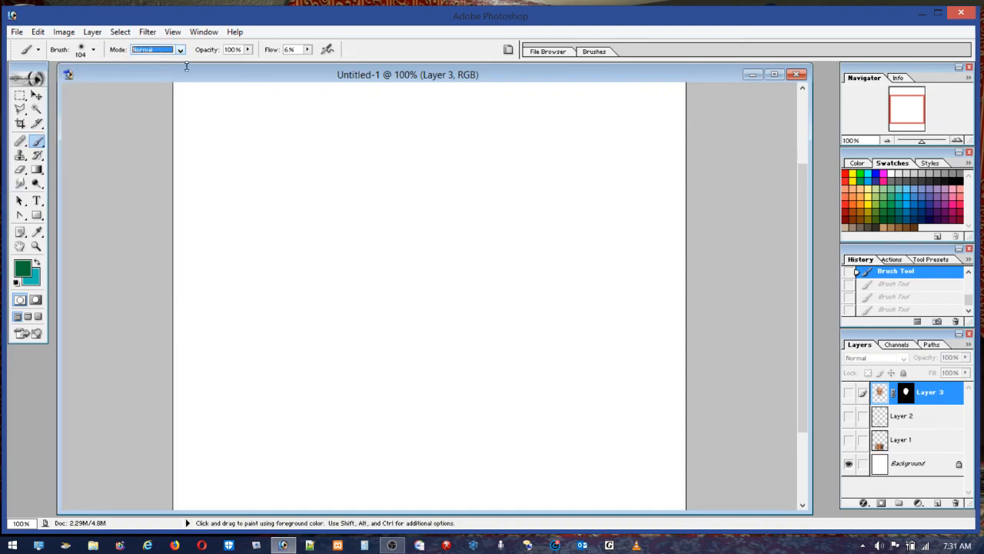
Step: Add a new layer directly above the Background and brush a soft green patch across the lower canvas at 192 px
{"action": "left_click", "coordinate": [908, 464]}
{"action": "left_click", "coordinate": [938, 502]}
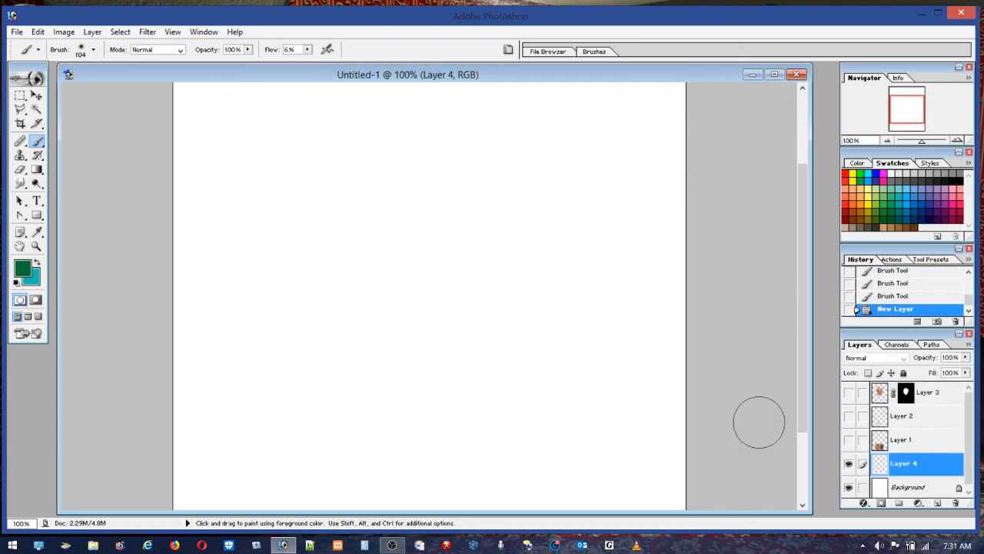
{"action": "left_click", "coordinate": [92, 50]}
{"action": "left_click", "coordinate": [107, 84]}
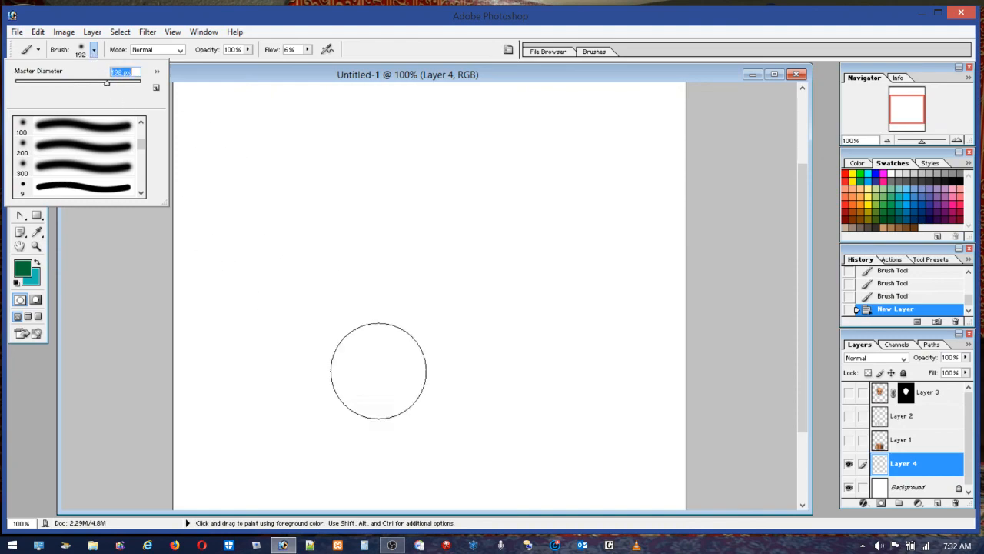
{"action": "left_click_drag", "start_coordinate": [407, 414], "coordinate": [478, 419]}
{"action": "mouse_move", "coordinate": [431, 387]}
{"action": "left_mouse_down"}
{"action": "mouse_move", "coordinate": [454, 401]}
{"action": "mouse_move", "coordinate": [455, 387]}
{"action": "mouse_move", "coordinate": [442, 400]}
{"action": "mouse_move", "coordinate": [380, 416]}
{"action": "mouse_move", "coordinate": [553, 395]}
{"action": "left_mouse_up"}
{"action": "left_click_drag", "start_coordinate": [535, 354], "coordinate": [500, 299]}
Step: Raise the brush flow to 59% and extend the pale green area into a wide mound across the lower canvas
{"action": "left_click", "coordinate": [307, 49]}
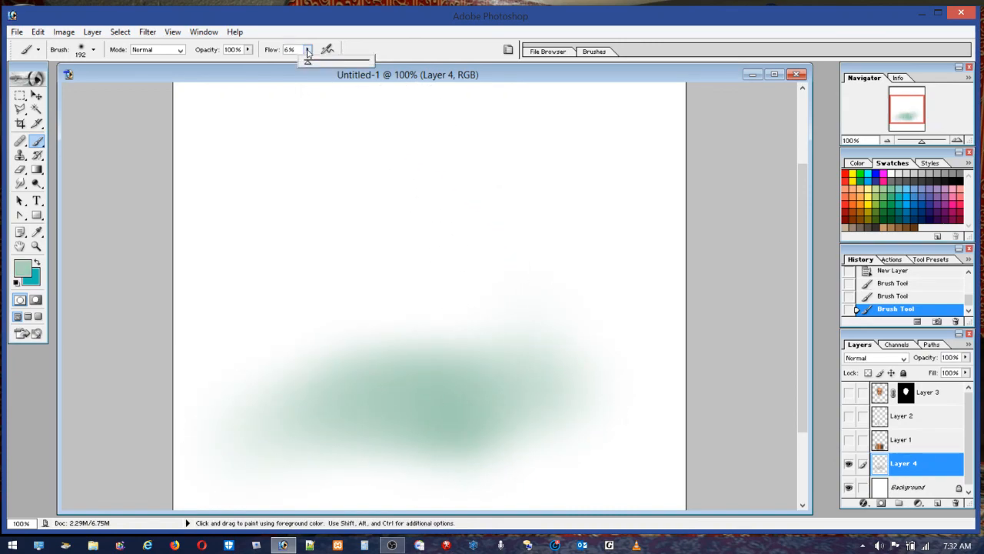
{"action": "left_click_drag", "start_coordinate": [341, 63], "coordinate": [345, 64]}
{"action": "mouse_move", "coordinate": [461, 395]}
{"action": "left_mouse_down"}
{"action": "mouse_move", "coordinate": [491, 400]}
{"action": "mouse_move", "coordinate": [359, 389]}
{"action": "mouse_move", "coordinate": [551, 398]}
{"action": "mouse_move", "coordinate": [335, 408]}
{"action": "mouse_move", "coordinate": [316, 396]}
{"action": "mouse_move", "coordinate": [515, 402]}
{"action": "mouse_move", "coordinate": [222, 429]}
{"action": "mouse_move", "coordinate": [643, 445]}
{"action": "mouse_move", "coordinate": [243, 450]}
{"action": "mouse_move", "coordinate": [396, 455]}
{"action": "mouse_move", "coordinate": [568, 453]}
{"action": "mouse_move", "coordinate": [625, 441]}
{"action": "left_mouse_up"}
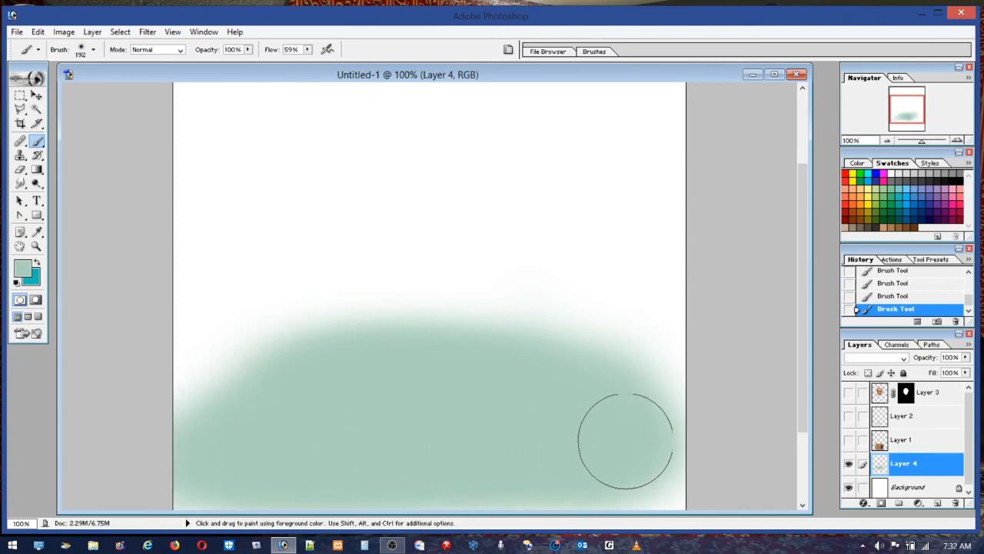
Step: Brush a dark green band across the pale mound and blend its lower edge with green tones sampled from the painting
{"action": "left_click", "coordinate": [892, 209]}
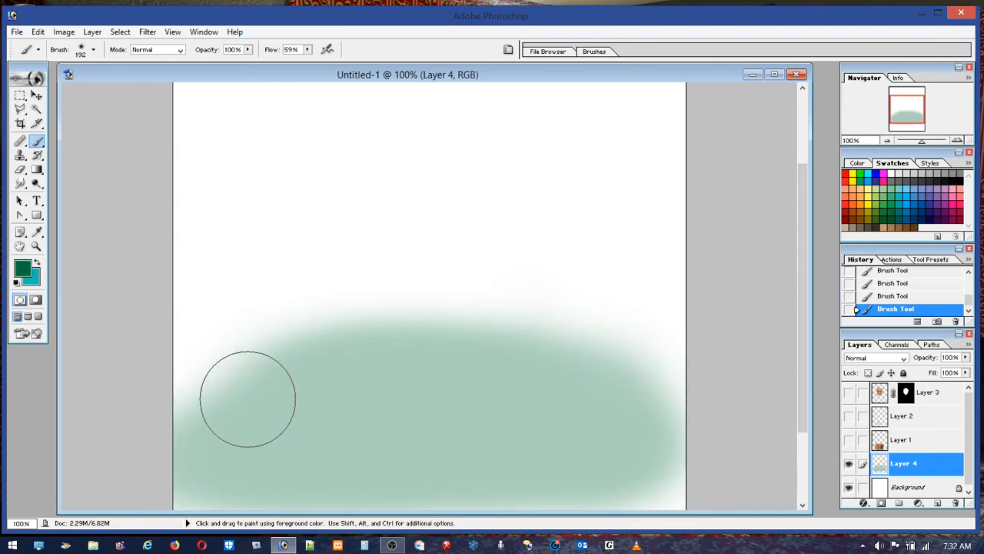
{"action": "left_click", "coordinate": [215, 399]}
{"action": "left_click_drag", "start_coordinate": [215, 398], "coordinate": [319, 380]}
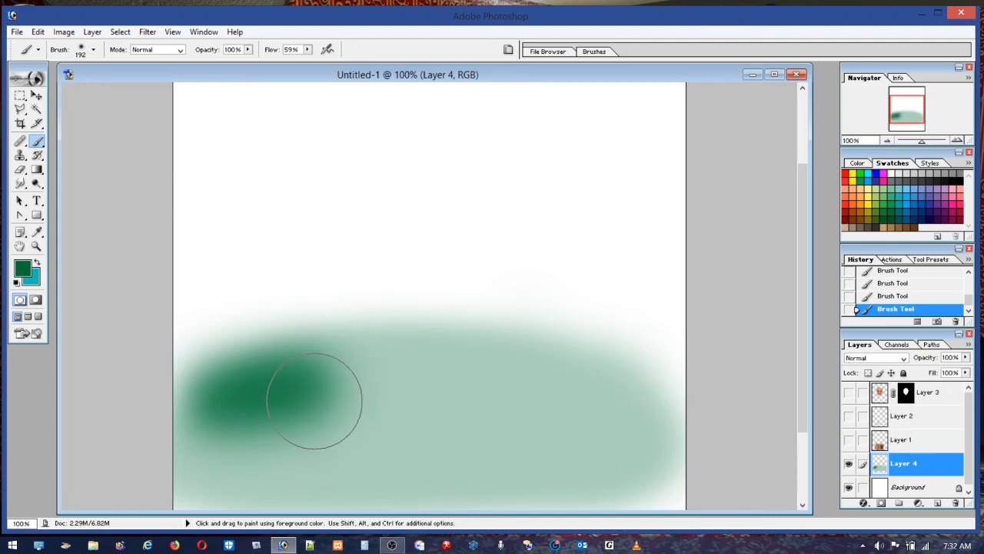
{"action": "left_click", "coordinate": [305, 406], "text": "alt"}
{"action": "mouse_move", "coordinate": [299, 410]}
{"action": "left_mouse_down"}
{"action": "mouse_move", "coordinate": [434, 387]}
{"action": "mouse_move", "coordinate": [259, 398]}
{"action": "mouse_move", "coordinate": [455, 389]}
{"action": "mouse_move", "coordinate": [638, 414]}
{"action": "mouse_move", "coordinate": [532, 391]}
{"action": "mouse_move", "coordinate": [281, 412]}
{"action": "mouse_move", "coordinate": [319, 372]}
{"action": "mouse_move", "coordinate": [455, 350]}
{"action": "mouse_move", "coordinate": [647, 392]}
{"action": "mouse_move", "coordinate": [476, 418]}
{"action": "left_mouse_up"}
{"action": "left_click", "coordinate": [457, 451], "text": "alt"}
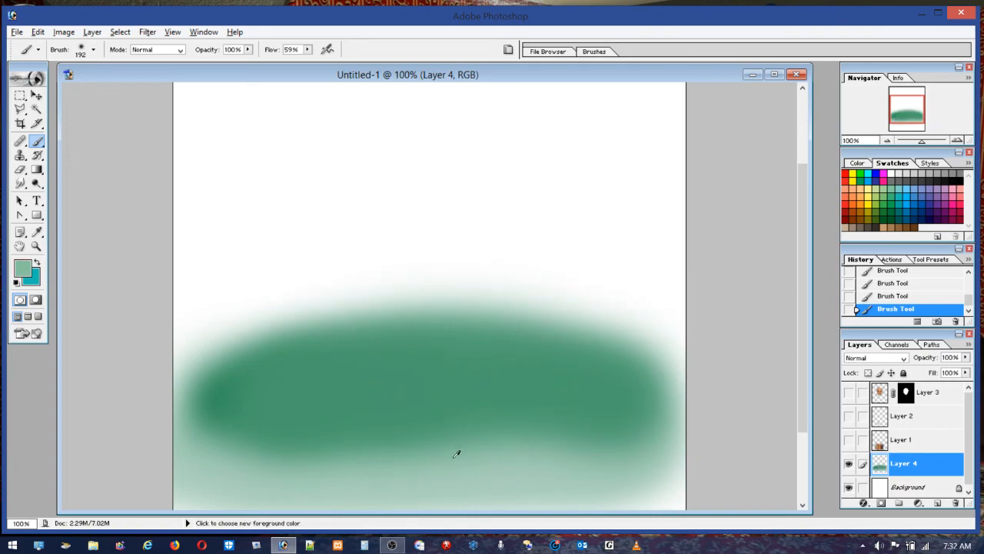
{"action": "mouse_move", "coordinate": [410, 436]}
{"action": "left_mouse_down"}
{"action": "mouse_move", "coordinate": [286, 454]}
{"action": "mouse_move", "coordinate": [452, 437]}
{"action": "mouse_move", "coordinate": [527, 455]}
{"action": "left_mouse_up"}
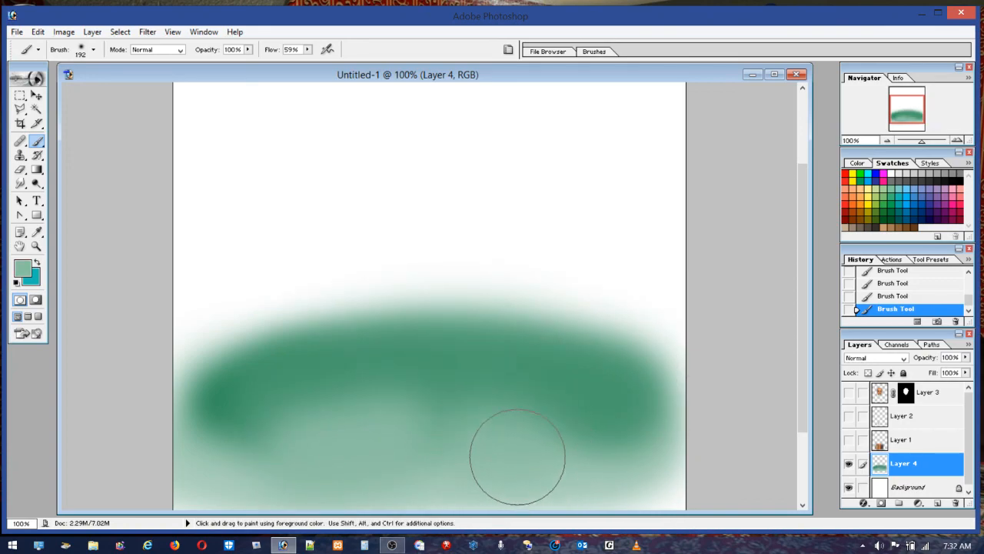
Step: Sample mid and dark greens from the canvas to extend the mound's left edge, lighten its middle and deepen its right end
{"action": "left_click", "coordinate": [213, 394], "text": "alt"}
{"action": "mouse_move", "coordinate": [164, 402]}
{"action": "left_mouse_down"}
{"action": "mouse_move", "coordinate": [407, 351]}
{"action": "mouse_move", "coordinate": [654, 384]}
{"action": "mouse_move", "coordinate": [567, 352]}
{"action": "mouse_move", "coordinate": [231, 323]}
{"action": "left_mouse_up"}
{"action": "left_click", "coordinate": [315, 430], "text": "alt"}
{"action": "mouse_move", "coordinate": [280, 433]}
{"action": "left_mouse_down"}
{"action": "mouse_move", "coordinate": [253, 450]}
{"action": "mouse_move", "coordinate": [418, 376]}
{"action": "mouse_move", "coordinate": [443, 351]}
{"action": "mouse_move", "coordinate": [374, 376]}
{"action": "mouse_move", "coordinate": [346, 411]}
{"action": "mouse_move", "coordinate": [345, 334]}
{"action": "mouse_move", "coordinate": [314, 413]}
{"action": "mouse_move", "coordinate": [369, 425]}
{"action": "mouse_move", "coordinate": [496, 417]}
{"action": "mouse_move", "coordinate": [555, 522]}
{"action": "left_mouse_up"}
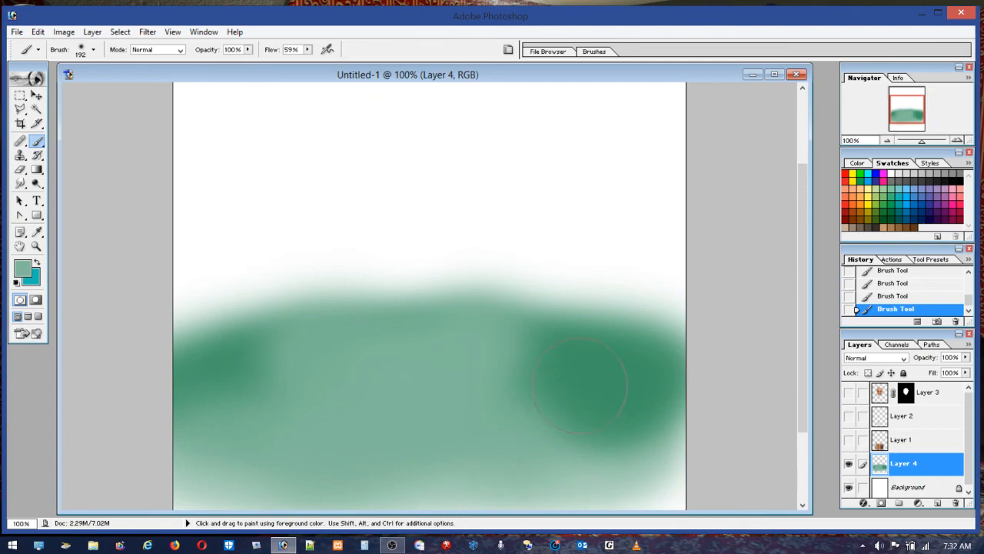
{"action": "left_click", "coordinate": [560, 369], "text": "alt"}
{"action": "mouse_move", "coordinate": [562, 369]}
{"action": "left_mouse_down"}
{"action": "mouse_move", "coordinate": [561, 357]}
{"action": "mouse_move", "coordinate": [595, 404]}
{"action": "left_mouse_up"}
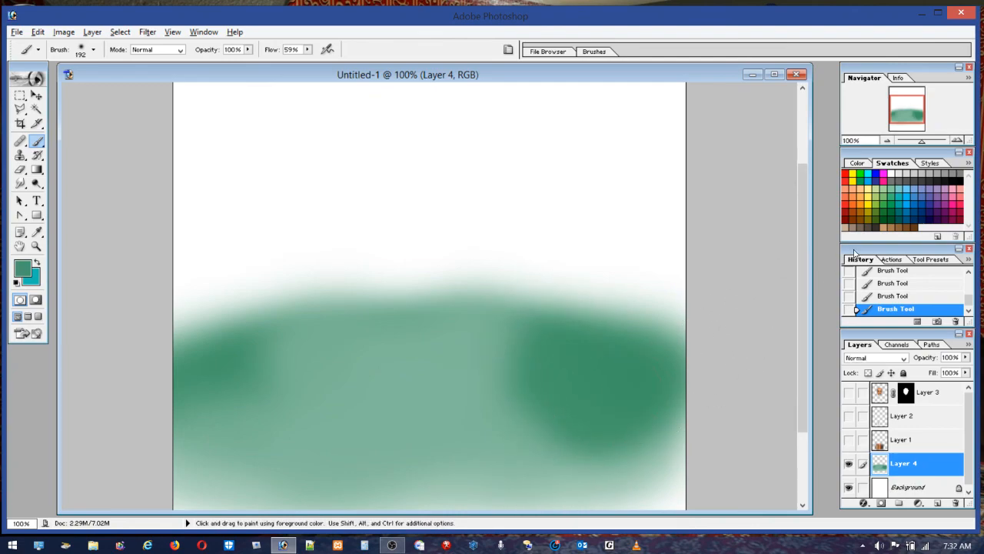
Step: Paint the right end of the mound with successively darker green swatch colours to form a deep green patch
{"action": "mouse_move", "coordinate": [707, 317]}
{"action": "left_mouse_down"}
{"action": "mouse_move", "coordinate": [659, 374]}
{"action": "mouse_move", "coordinate": [632, 364]}
{"action": "mouse_move", "coordinate": [657, 401]}
{"action": "mouse_move", "coordinate": [635, 387]}
{"action": "mouse_move", "coordinate": [684, 408]}
{"action": "left_mouse_up"}
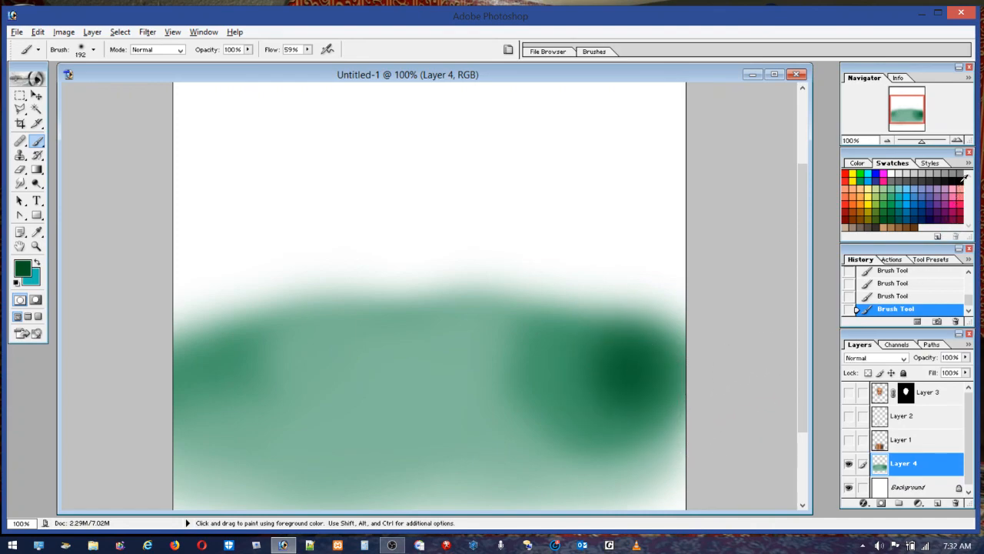
{"action": "left_click", "coordinate": [886, 220]}
{"action": "mouse_move", "coordinate": [670, 374]}
{"action": "left_mouse_down"}
{"action": "mouse_move", "coordinate": [635, 389]}
{"action": "mouse_move", "coordinate": [617, 356]}
{"action": "mouse_move", "coordinate": [624, 387]}
{"action": "mouse_move", "coordinate": [611, 361]}
{"action": "mouse_move", "coordinate": [627, 399]}
{"action": "mouse_move", "coordinate": [651, 409]}
{"action": "mouse_move", "coordinate": [661, 399]}
{"action": "mouse_move", "coordinate": [643, 365]}
{"action": "mouse_move", "coordinate": [675, 382]}
{"action": "mouse_move", "coordinate": [589, 373]}
{"action": "mouse_move", "coordinate": [562, 356]}
{"action": "mouse_move", "coordinate": [585, 359]}
{"action": "mouse_move", "coordinate": [653, 427]}
{"action": "mouse_move", "coordinate": [678, 429]}
{"action": "mouse_move", "coordinate": [609, 393]}
{"action": "mouse_move", "coordinate": [581, 362]}
{"action": "mouse_move", "coordinate": [666, 395]}
{"action": "left_mouse_up"}
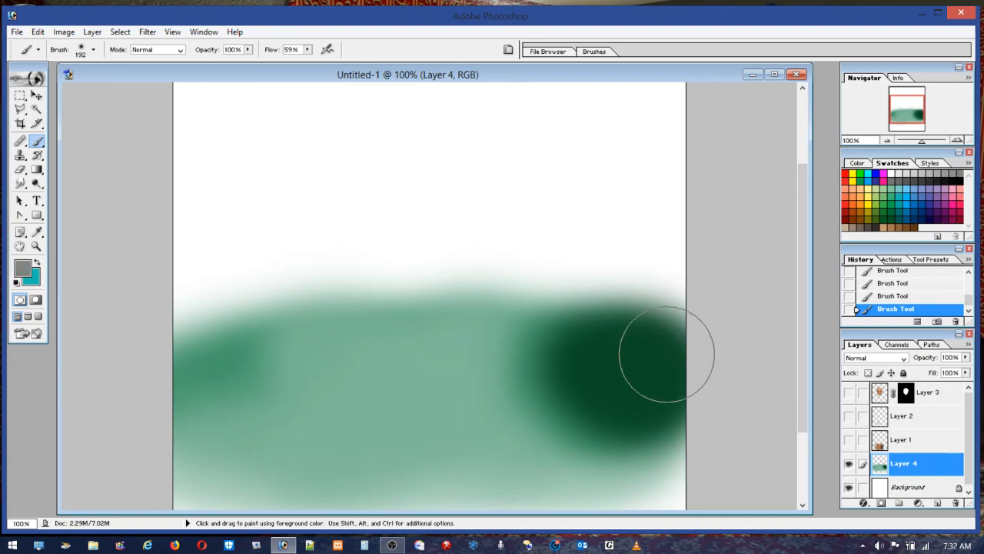
{"action": "left_click", "coordinate": [643, 365]}
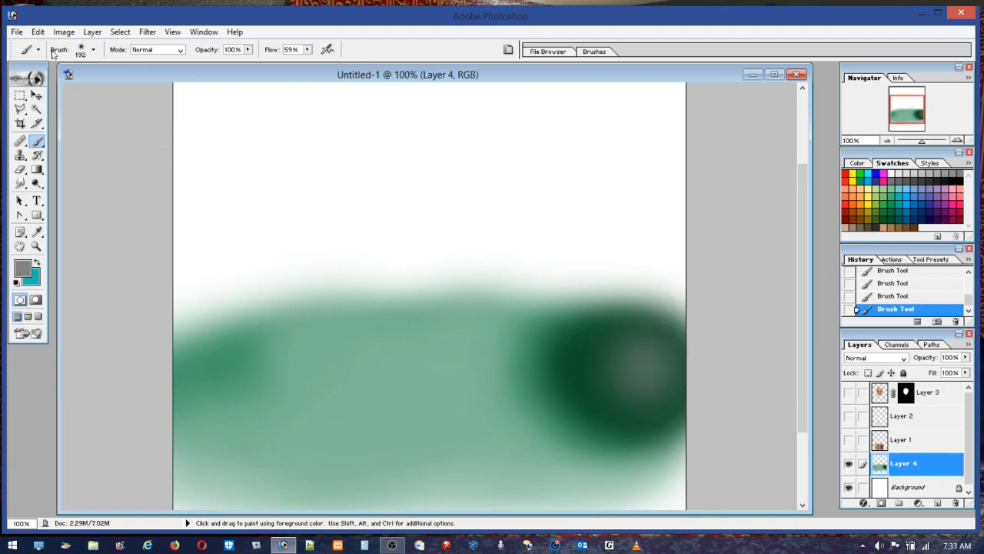
{"action": "left_click", "coordinate": [38, 32]}
{"action": "left_click", "coordinate": [42, 44]}
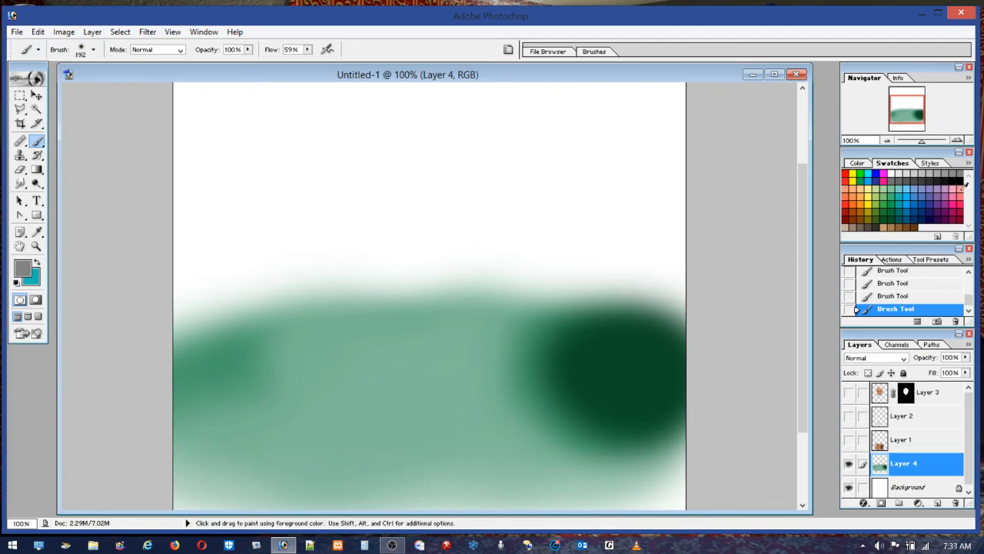
Step: Shade the core of the deep green patch with a near-black tone and undo the last stroke along its left edge
{"action": "left_click", "coordinate": [961, 177]}
{"action": "mouse_move", "coordinate": [643, 373]}
{"action": "left_mouse_down"}
{"action": "mouse_move", "coordinate": [656, 417]}
{"action": "mouse_move", "coordinate": [638, 377]}
{"action": "mouse_move", "coordinate": [663, 387]}
{"action": "mouse_move", "coordinate": [611, 357]}
{"action": "mouse_move", "coordinate": [675, 410]}
{"action": "mouse_move", "coordinate": [672, 466]}
{"action": "left_mouse_up"}
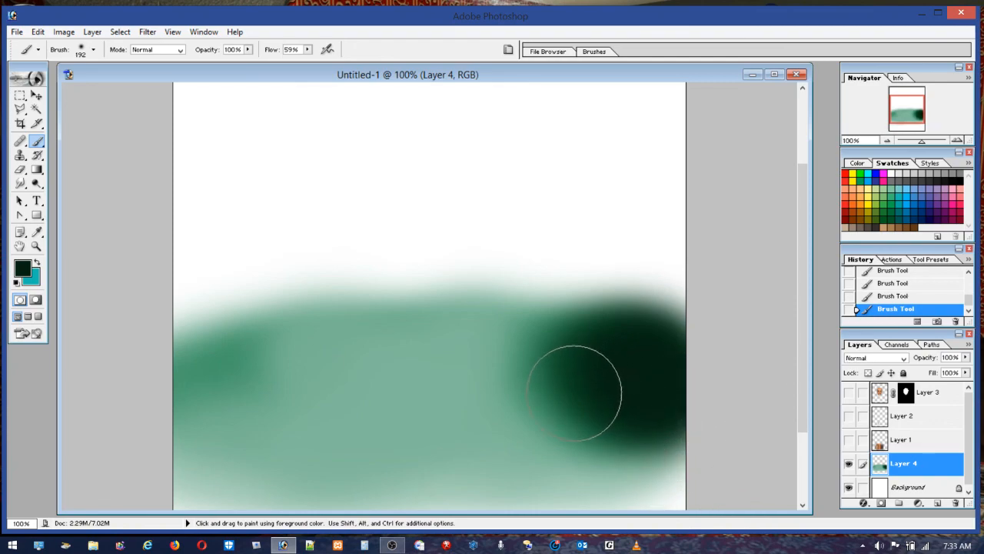
{"action": "mouse_move", "coordinate": [525, 374]}
{"action": "left_mouse_down"}
{"action": "mouse_move", "coordinate": [624, 394]}
{"action": "mouse_move", "coordinate": [598, 399]}
{"action": "mouse_move", "coordinate": [571, 378]}
{"action": "left_mouse_up"}
{"action": "left_click", "coordinate": [41, 36]}
{"action": "left_click", "coordinate": [44, 48]}
Step: Blend the rim of the dark patch using green tones sampled from its edge and near-black core
{"action": "left_click", "coordinate": [551, 343], "text": "alt"}
{"action": "mouse_move", "coordinate": [558, 334]}
{"action": "left_mouse_down"}
{"action": "mouse_move", "coordinate": [592, 325]}
{"action": "mouse_move", "coordinate": [671, 331]}
{"action": "mouse_move", "coordinate": [604, 380]}
{"action": "mouse_move", "coordinate": [628, 378]}
{"action": "mouse_move", "coordinate": [587, 375]}
{"action": "mouse_move", "coordinate": [654, 397]}
{"action": "left_mouse_up"}
{"action": "left_click", "coordinate": [642, 391], "text": "alt"}
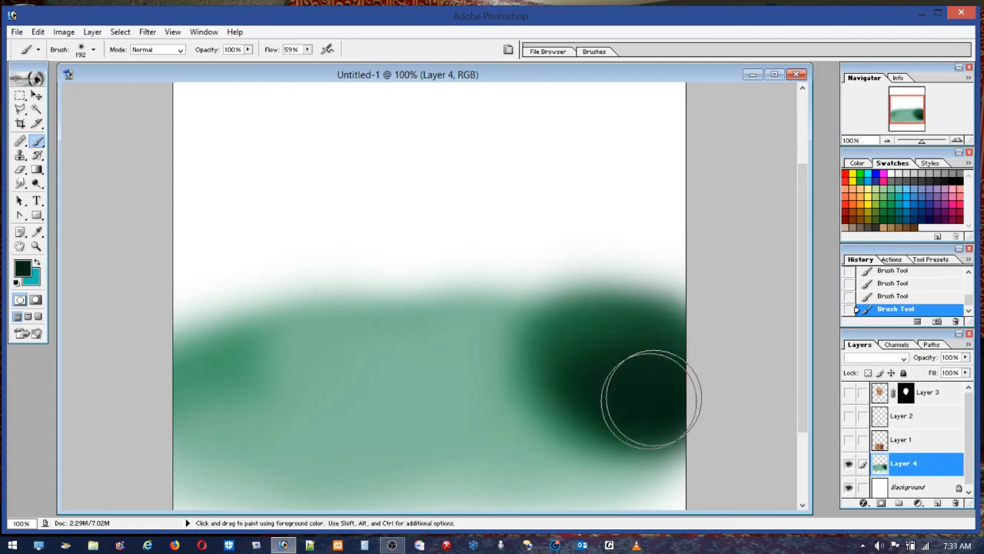
{"action": "left_click_drag", "start_coordinate": [582, 407], "coordinate": [571, 402]}
{"action": "left_click", "coordinate": [530, 358], "text": "alt"}
{"action": "mouse_move", "coordinate": [533, 359]}
{"action": "left_mouse_down"}
{"action": "mouse_move", "coordinate": [521, 386]}
{"action": "mouse_move", "coordinate": [539, 438]}
{"action": "mouse_move", "coordinate": [533, 461]}
{"action": "left_mouse_up"}
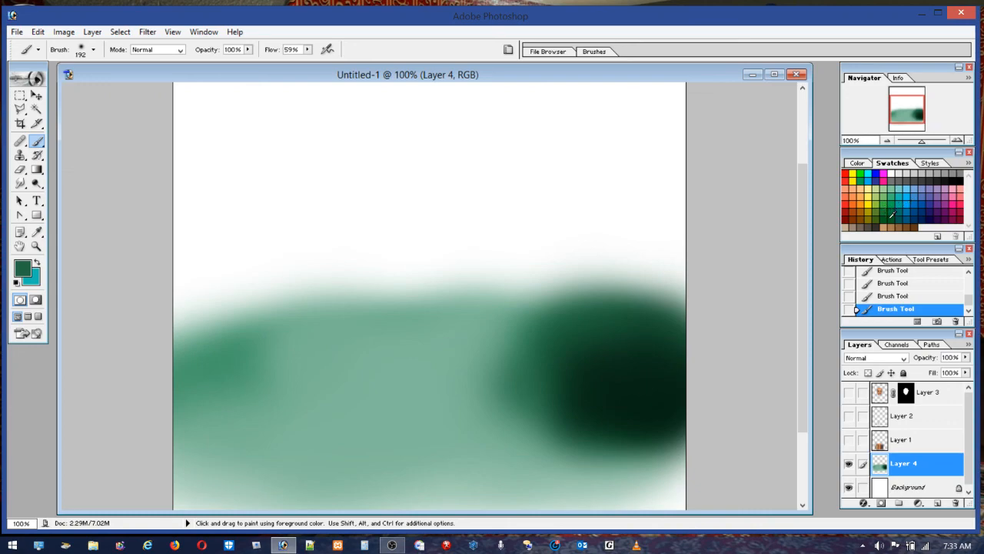
Step: Sample the near-black green and brush a thick dark band across the full canvas width above the pale green area
{"action": "mouse_move", "coordinate": [193, 280]}
{"action": "left_mouse_down"}
{"action": "mouse_move", "coordinate": [630, 286]}
{"action": "mouse_move", "coordinate": [616, 308]}
{"action": "mouse_move", "coordinate": [650, 286]}
{"action": "mouse_move", "coordinate": [191, 291]}
{"action": "mouse_move", "coordinate": [360, 285]}
{"action": "mouse_move", "coordinate": [656, 297]}
{"action": "mouse_move", "coordinate": [609, 275]}
{"action": "mouse_move", "coordinate": [188, 294]}
{"action": "mouse_move", "coordinate": [303, 291]}
{"action": "left_mouse_up"}
{"action": "left_click", "coordinate": [620, 382], "text": "alt"}
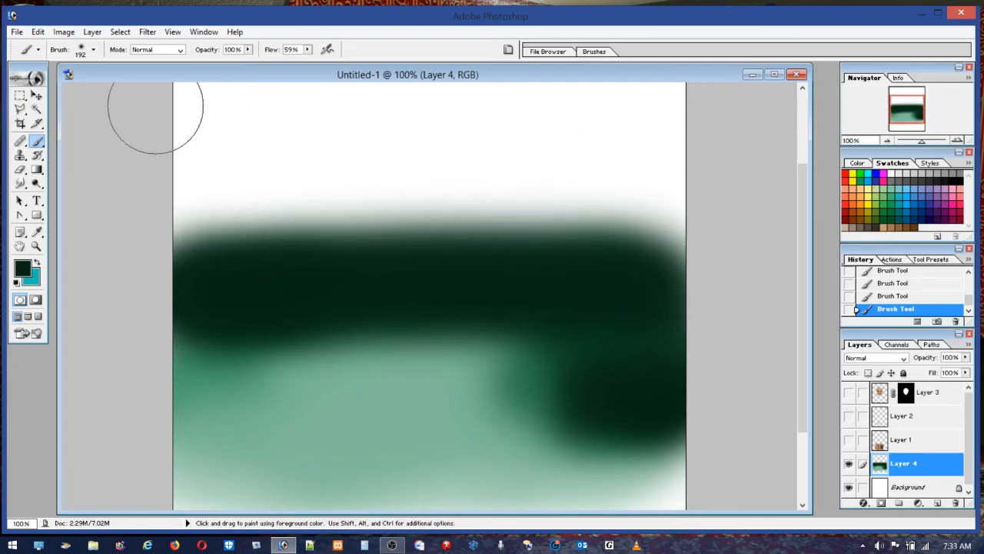
{"action": "mouse_move", "coordinate": [215, 249]}
{"action": "left_mouse_down"}
{"action": "mouse_move", "coordinate": [460, 232]}
{"action": "mouse_move", "coordinate": [673, 231]}
{"action": "mouse_move", "coordinate": [545, 246]}
{"action": "left_mouse_up"}
{"action": "mouse_move", "coordinate": [269, 257]}
{"action": "left_mouse_down"}
{"action": "mouse_move", "coordinate": [240, 303]}
{"action": "mouse_move", "coordinate": [702, 294]}
{"action": "left_mouse_up"}
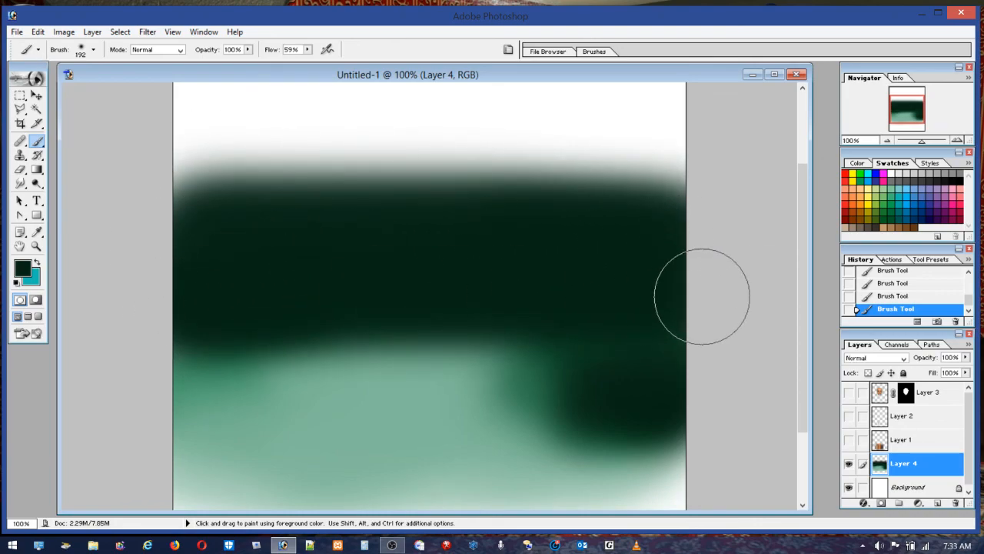
Step: Choose light blue, enlarge the brush to 723 px and paint a soft sky fading into the dark band
{"action": "left_click", "coordinate": [28, 50]}
{"action": "left_click", "coordinate": [74, 51]}
{"action": "left_click", "coordinate": [80, 52]}
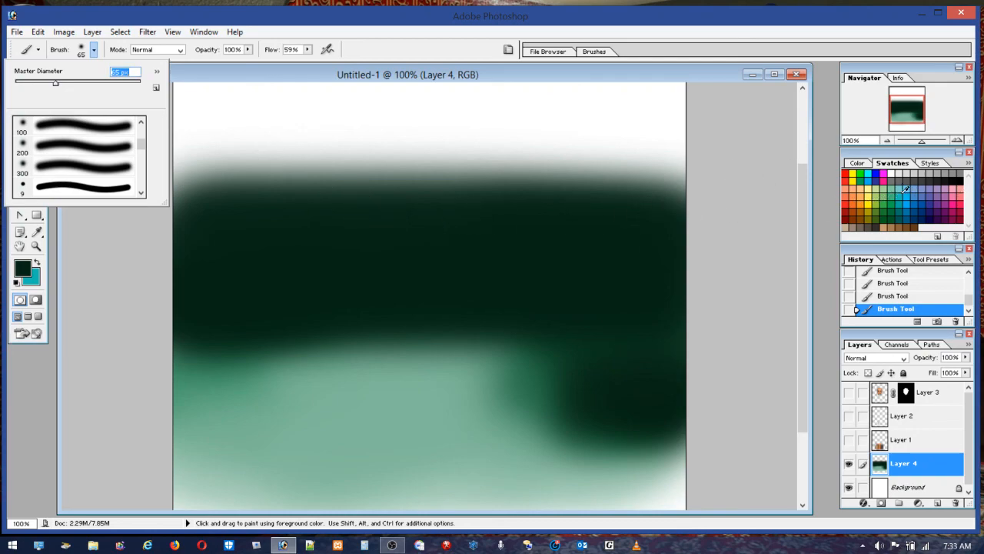
{"action": "left_click", "coordinate": [909, 187]}
{"action": "left_click", "coordinate": [909, 187]}
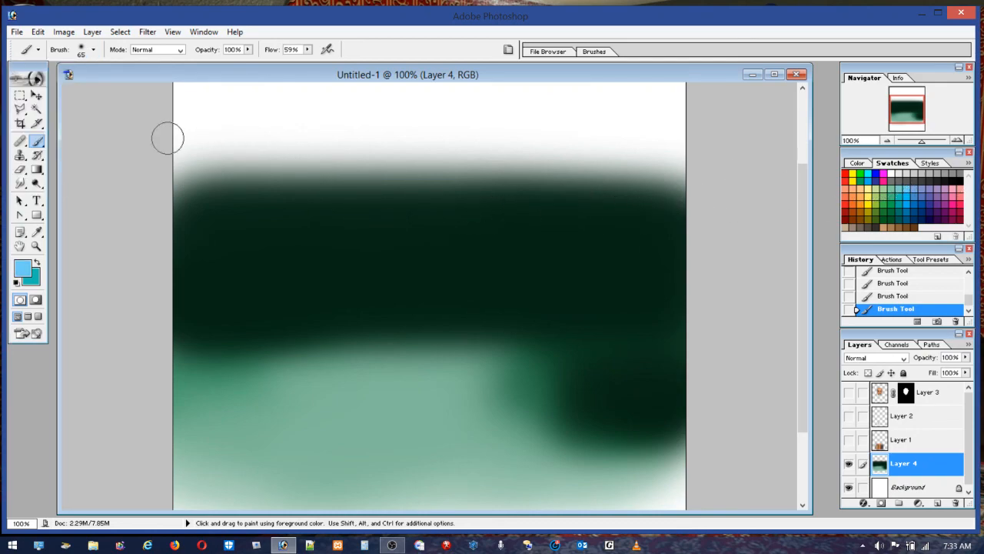
{"action": "left_click", "coordinate": [81, 51]}
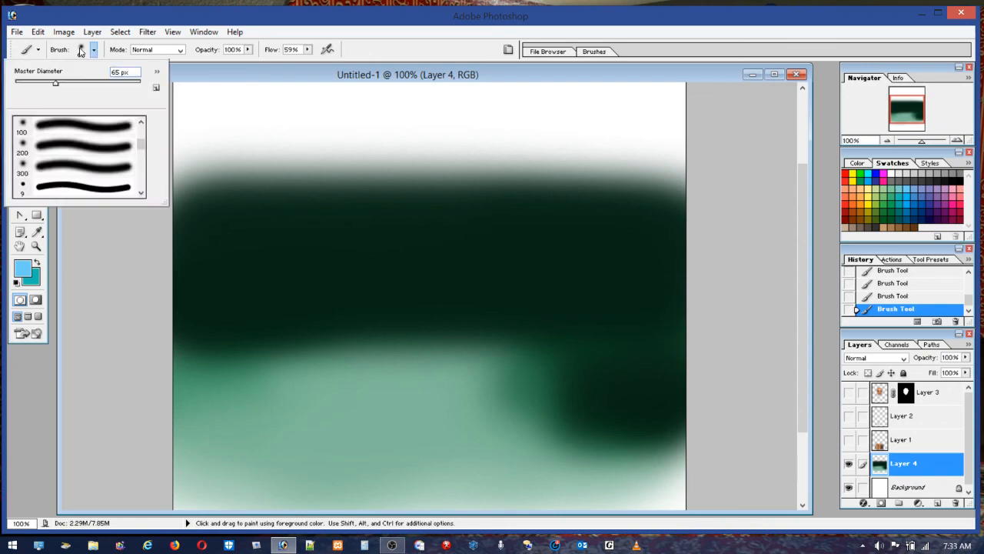
{"action": "left_click", "coordinate": [131, 82]}
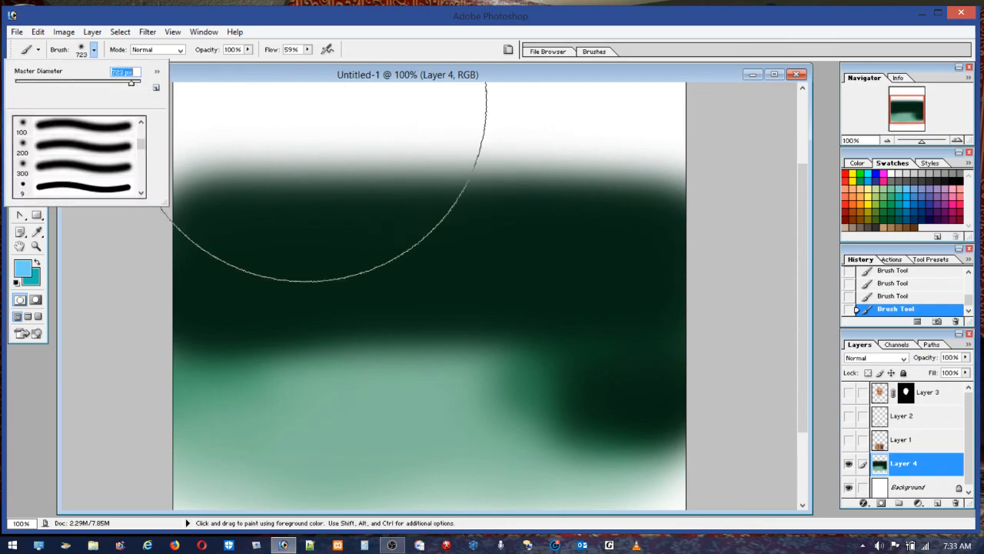
{"action": "mouse_move", "coordinate": [681, 127]}
{"action": "left_mouse_down"}
{"action": "mouse_move", "coordinate": [421, 110]}
{"action": "mouse_move", "coordinate": [105, 109]}
{"action": "mouse_move", "coordinate": [637, 105]}
{"action": "left_mouse_up"}
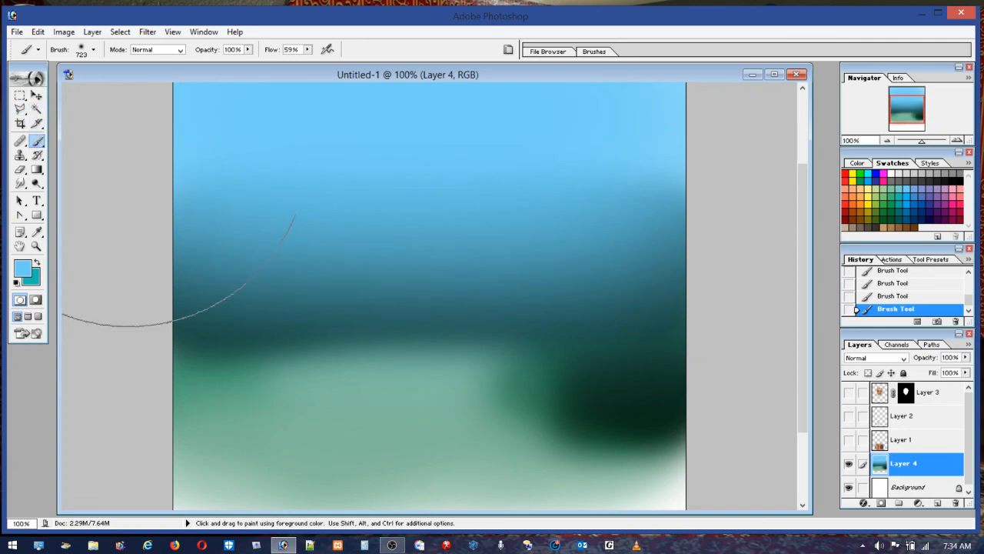
Step: Reduce the brush to 39 px and paint a short dark green vertical stroke above the dark patch on the right
{"action": "left_click", "coordinate": [77, 55]}
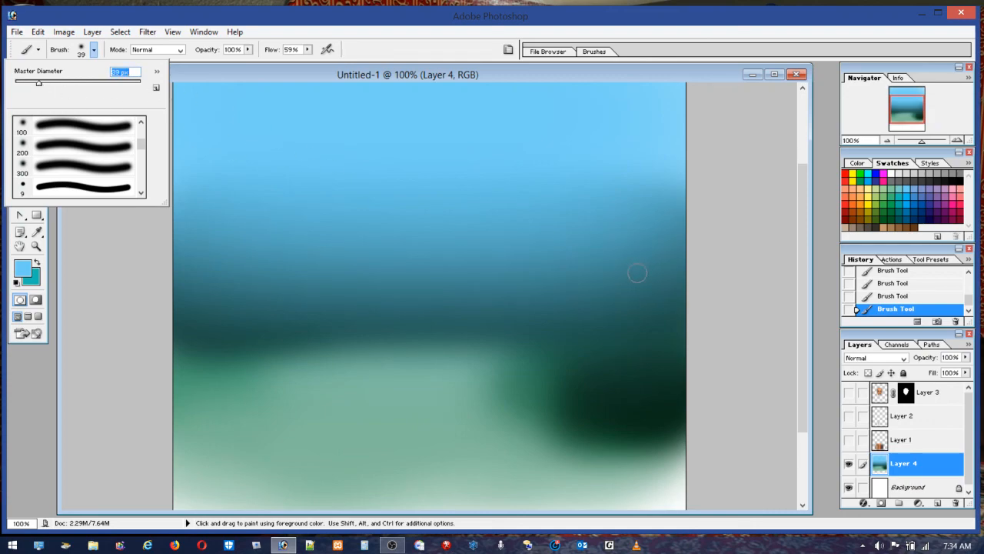
{"action": "left_click", "coordinate": [893, 218]}
{"action": "left_click_drag", "start_coordinate": [627, 270], "coordinate": [632, 332]}
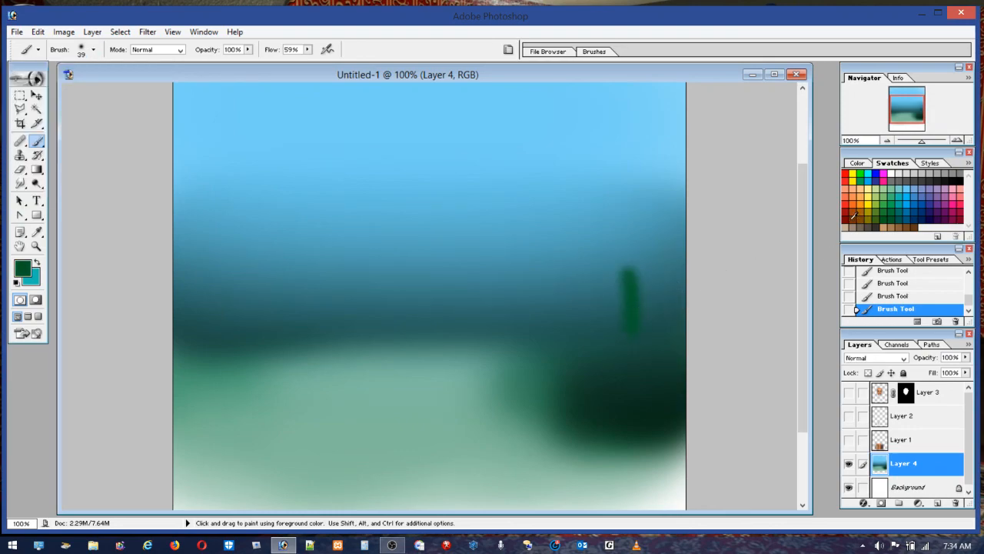
{"action": "left_click_drag", "start_coordinate": [628, 273], "coordinate": [630, 327]}
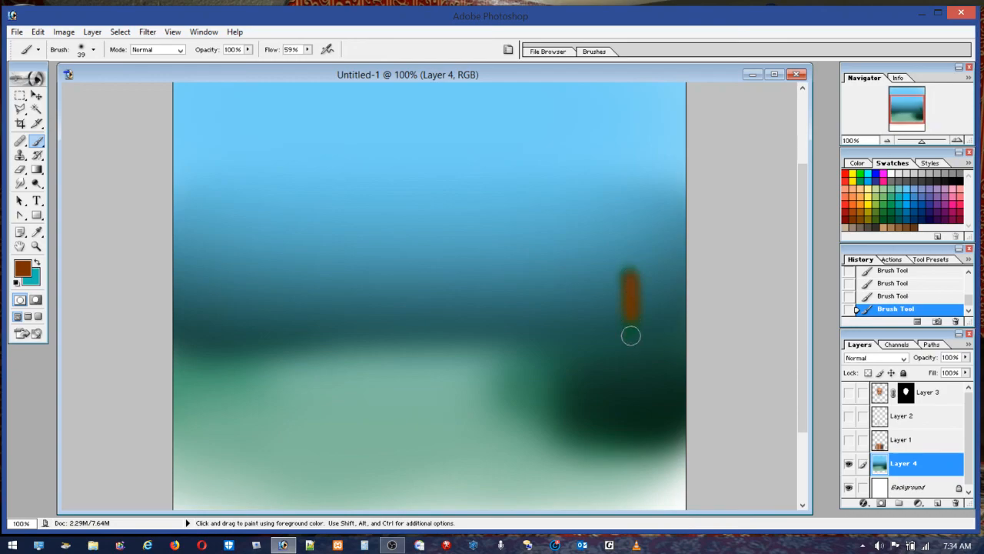
{"action": "left_click", "coordinate": [38, 31]}
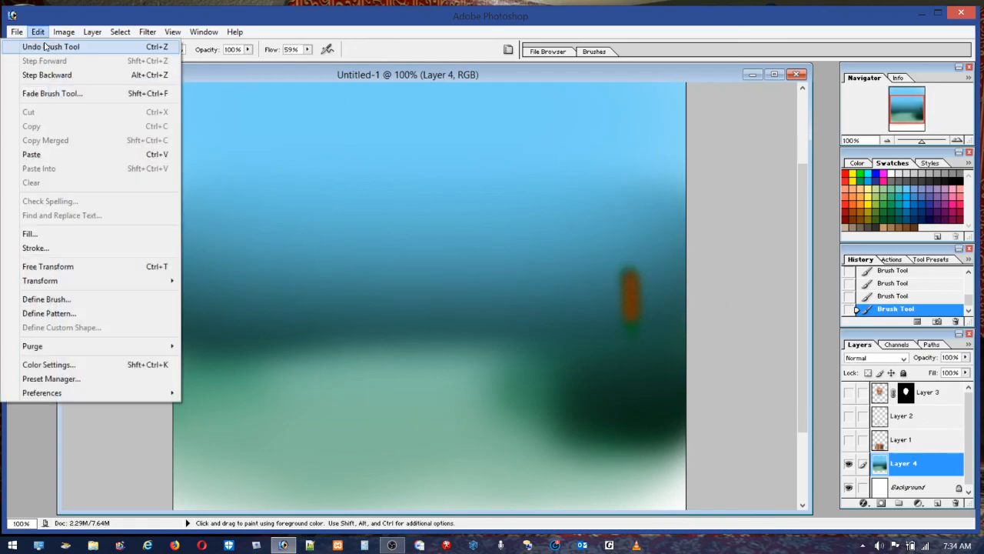
{"action": "left_click", "coordinate": [51, 47]}
Step: Lower the brush flow to 9% and layer blended brown tones over the green vertical stroke to form a tree trunk
{"action": "left_click", "coordinate": [308, 50]}
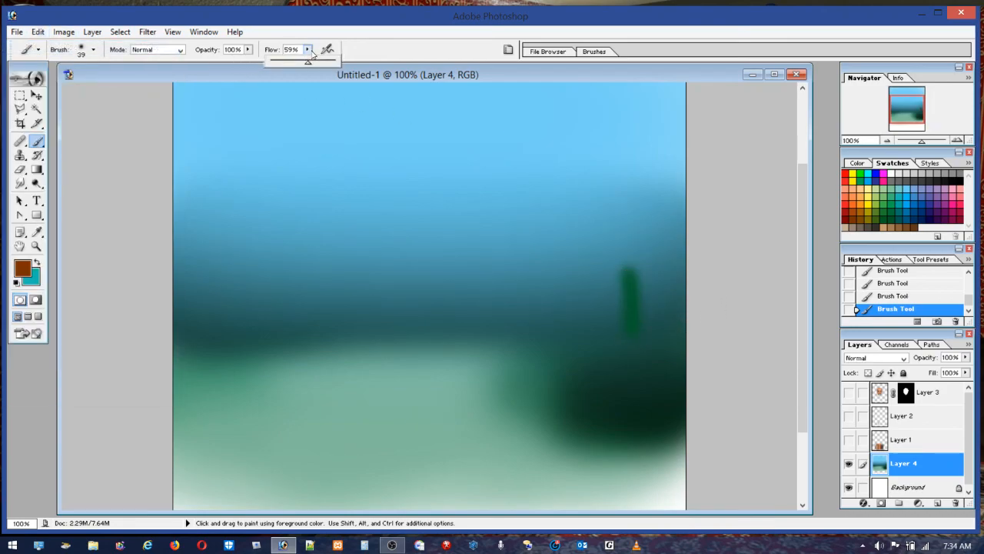
{"action": "mouse_move", "coordinate": [629, 277]}
{"action": "left_mouse_down"}
{"action": "mouse_move", "coordinate": [633, 318]}
{"action": "mouse_move", "coordinate": [625, 270]}
{"action": "mouse_move", "coordinate": [632, 329]}
{"action": "mouse_move", "coordinate": [636, 299]}
{"action": "left_mouse_up"}
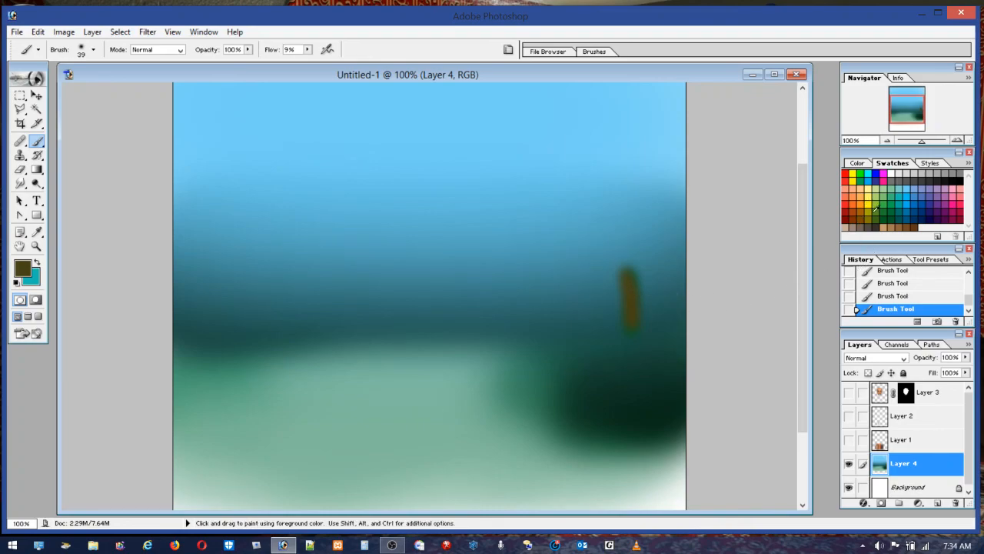
{"action": "left_click", "coordinate": [851, 223]}
{"action": "mouse_move", "coordinate": [639, 283]}
{"action": "left_mouse_down"}
{"action": "mouse_move", "coordinate": [628, 292]}
{"action": "mouse_move", "coordinate": [633, 329]}
{"action": "mouse_move", "coordinate": [632, 294]}
{"action": "left_mouse_up"}
{"action": "left_click", "coordinate": [633, 294], "text": "alt"}
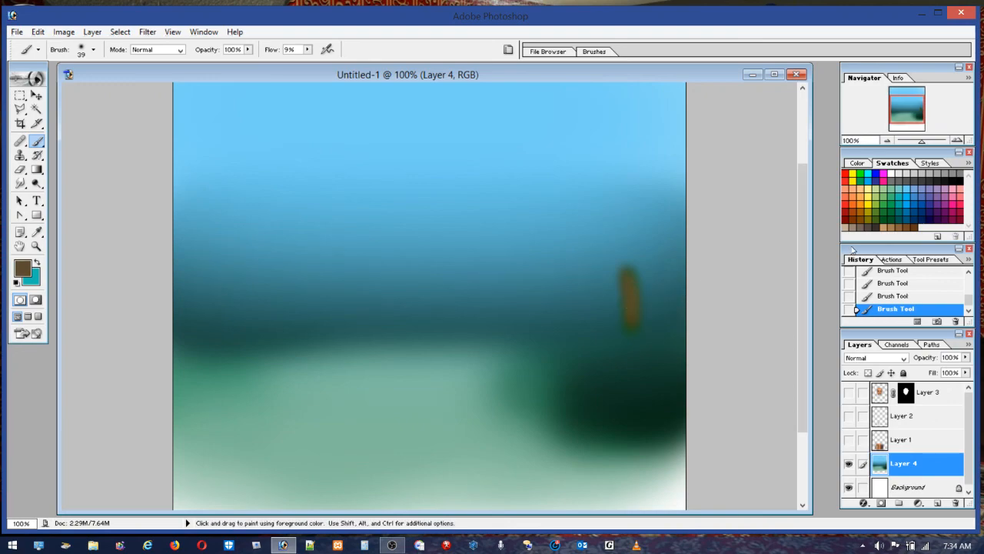
{"action": "left_click", "coordinate": [881, 225]}
{"action": "mouse_move", "coordinate": [622, 286]}
{"action": "left_mouse_down"}
{"action": "mouse_move", "coordinate": [626, 310]}
{"action": "mouse_move", "coordinate": [634, 279]}
{"action": "mouse_move", "coordinate": [644, 338]}
{"action": "left_mouse_up"}
Step: Sample the trunk's brown and paint three more soft trunks of varying height in the space to its left
{"action": "left_click", "coordinate": [628, 279], "text": "alt"}
{"action": "mouse_move", "coordinate": [457, 288]}
{"action": "left_mouse_down"}
{"action": "mouse_move", "coordinate": [453, 327]}
{"action": "mouse_move", "coordinate": [456, 273]}
{"action": "mouse_move", "coordinate": [459, 305]}
{"action": "mouse_move", "coordinate": [456, 280]}
{"action": "mouse_move", "coordinate": [509, 306]}
{"action": "mouse_move", "coordinate": [504, 317]}
{"action": "mouse_move", "coordinate": [509, 305]}
{"action": "left_mouse_up"}
{"action": "mouse_move", "coordinate": [571, 319]}
{"action": "left_mouse_down"}
{"action": "mouse_move", "coordinate": [559, 282]}
{"action": "mouse_move", "coordinate": [561, 320]}
{"action": "mouse_move", "coordinate": [548, 240]}
{"action": "mouse_move", "coordinate": [574, 328]}
{"action": "mouse_move", "coordinate": [528, 263]}
{"action": "left_mouse_up"}
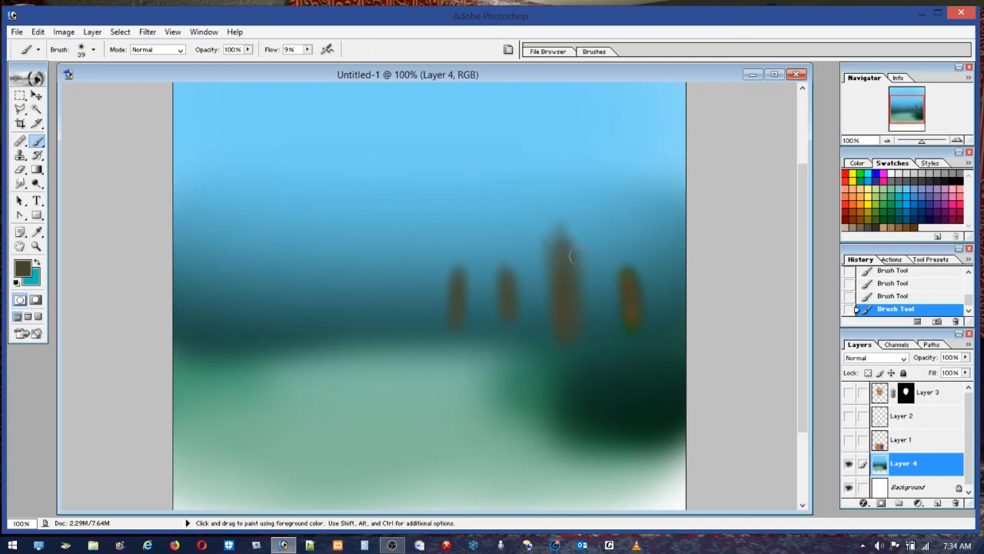
Step: Lengthen the original trunk and solidify it at 29% flow, and strengthen the tall trunk beside it at 48% flow
{"action": "mouse_move", "coordinate": [630, 254]}
{"action": "left_mouse_down"}
{"action": "mouse_move", "coordinate": [640, 298]}
{"action": "mouse_move", "coordinate": [638, 342]}
{"action": "mouse_move", "coordinate": [623, 252]}
{"action": "mouse_move", "coordinate": [637, 299]}
{"action": "left_mouse_up"}
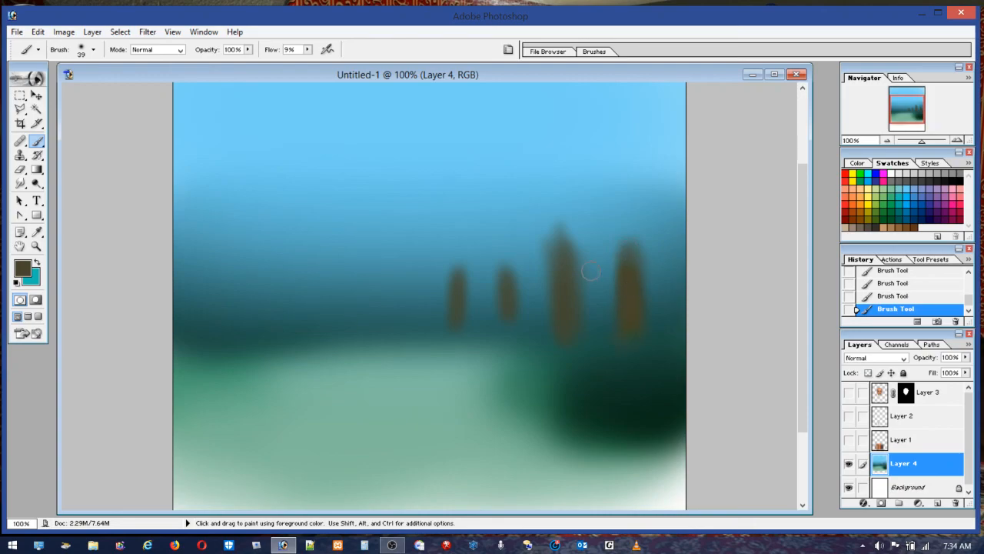
{"action": "left_click", "coordinate": [308, 49]}
{"action": "mouse_move", "coordinate": [630, 254]}
{"action": "left_mouse_down"}
{"action": "mouse_move", "coordinate": [626, 244]}
{"action": "mouse_move", "coordinate": [638, 343]}
{"action": "left_mouse_up"}
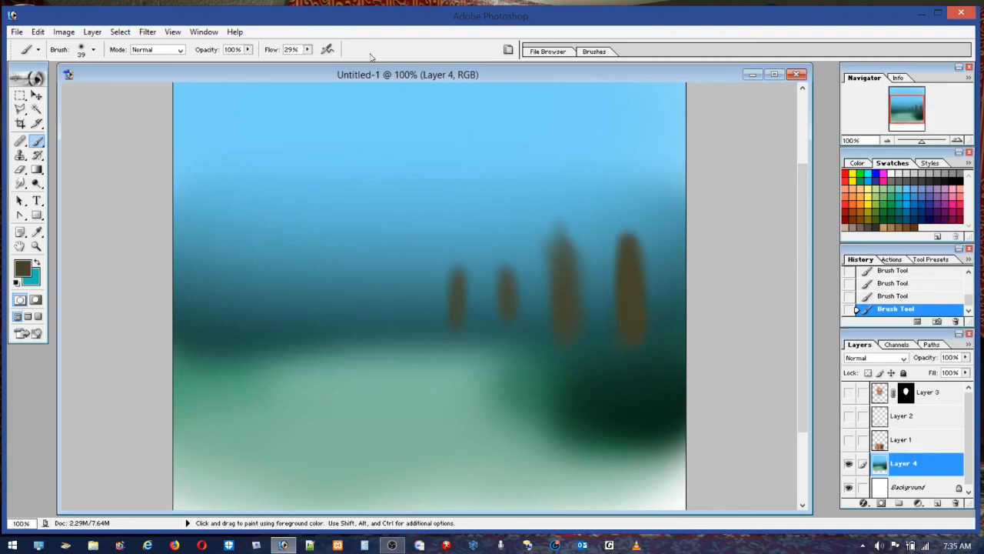
{"action": "left_click", "coordinate": [308, 50]}
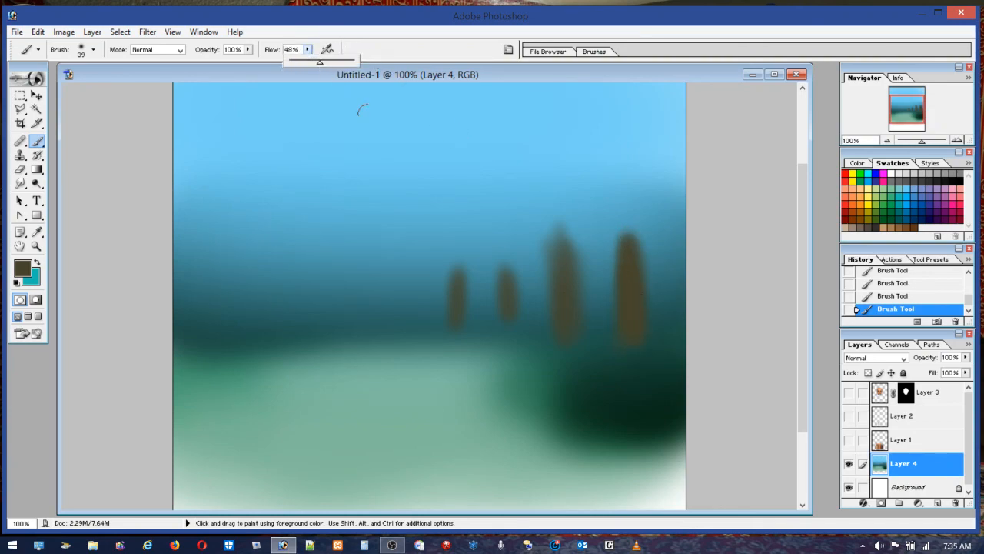
{"action": "left_click", "coordinate": [561, 243]}
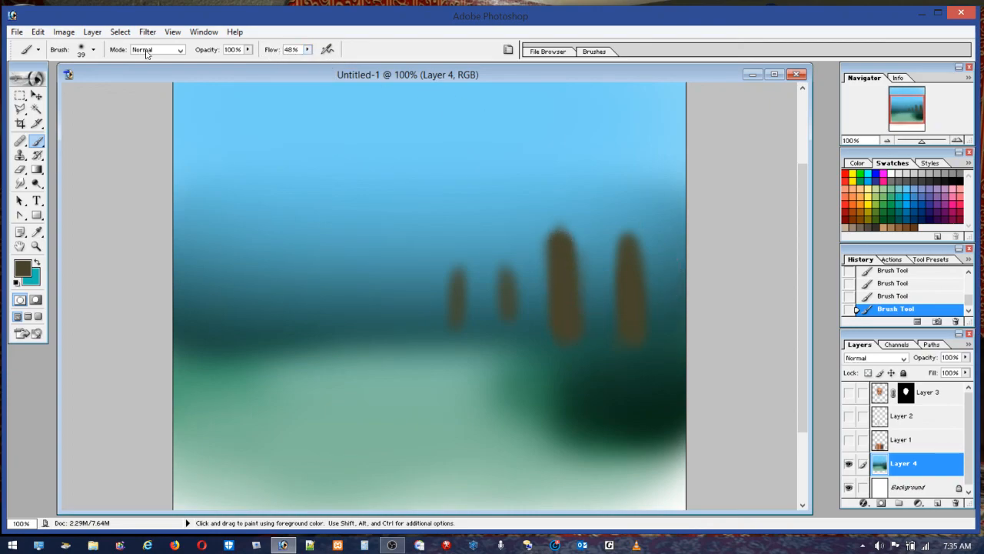
Step: Enlarge the brush to 71 px and paint tall brown foreground trunks near the right and left edges of the canvas
{"action": "left_click", "coordinate": [86, 53]}
{"action": "left_click", "coordinate": [61, 85]}
{"action": "mouse_move", "coordinate": [661, 335]}
{"action": "left_mouse_down"}
{"action": "mouse_move", "coordinate": [659, 272]}
{"action": "mouse_move", "coordinate": [665, 354]}
{"action": "mouse_move", "coordinate": [668, 219]}
{"action": "mouse_move", "coordinate": [677, 364]}
{"action": "mouse_move", "coordinate": [666, 158]}
{"action": "mouse_move", "coordinate": [669, 234]}
{"action": "mouse_move", "coordinate": [662, 169]}
{"action": "mouse_move", "coordinate": [665, 196]}
{"action": "left_mouse_up"}
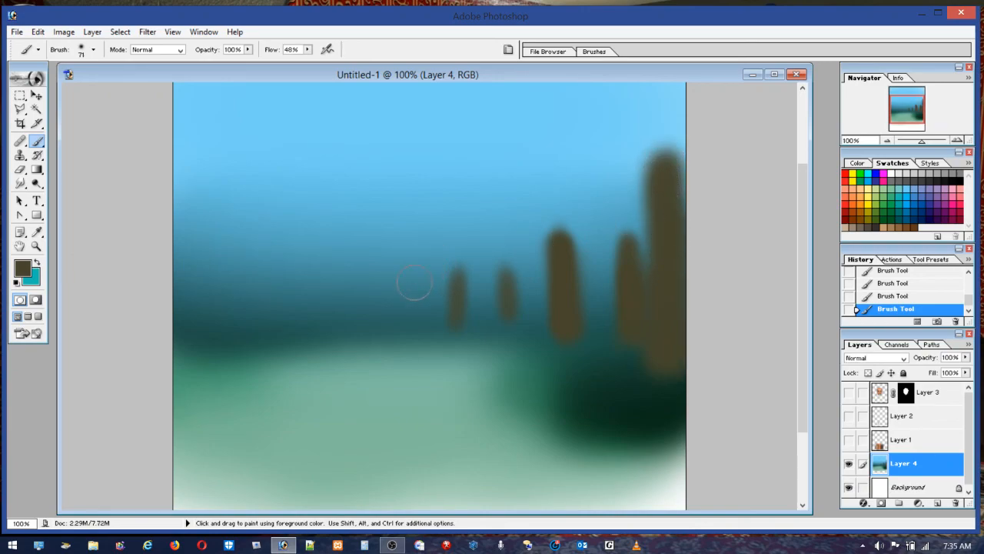
{"action": "mouse_move", "coordinate": [202, 261]}
{"action": "left_mouse_down"}
{"action": "mouse_move", "coordinate": [200, 368]}
{"action": "mouse_move", "coordinate": [205, 192]}
{"action": "mouse_move", "coordinate": [201, 392]}
{"action": "mouse_move", "coordinate": [200, 204]}
{"action": "left_mouse_up"}
Step: Reduce the brush to 47 px and paint a shorter brown trunk just inside the tall one on the left
{"action": "left_click", "coordinate": [81, 50]}
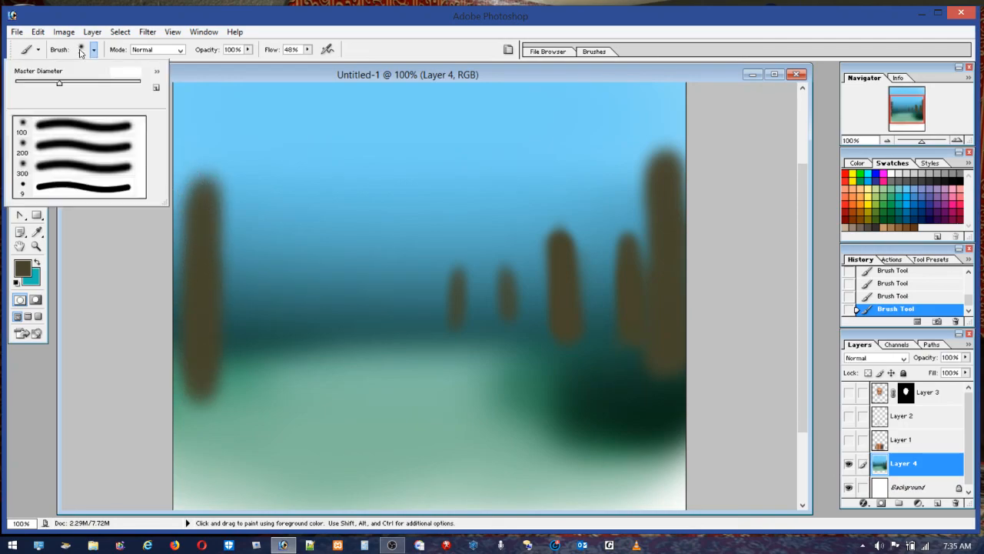
{"action": "left_click", "coordinate": [45, 84]}
{"action": "mouse_move", "coordinate": [257, 257]}
{"action": "left_mouse_down"}
{"action": "mouse_move", "coordinate": [259, 362]}
{"action": "mouse_move", "coordinate": [257, 252]}
{"action": "left_mouse_up"}
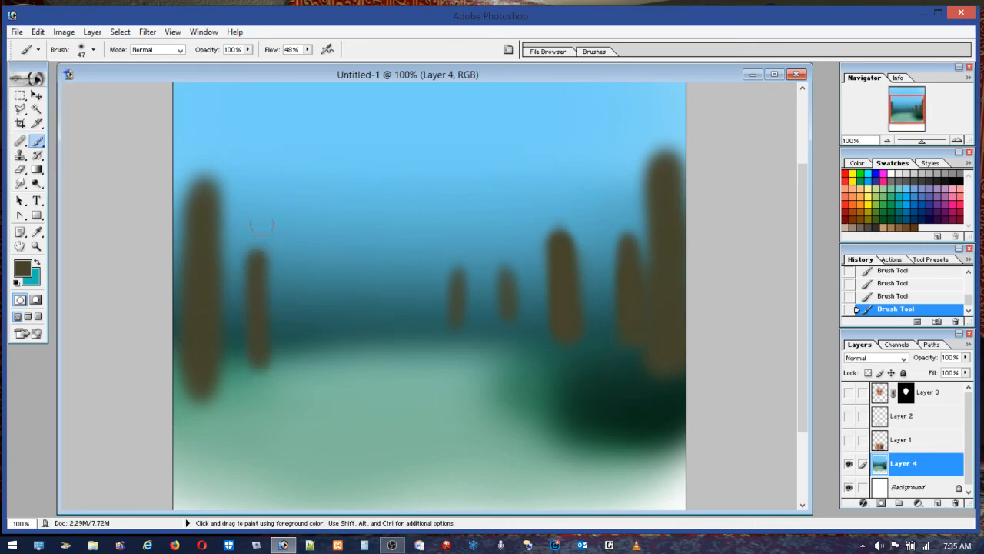
Step: Reduce the brush to 30 px and paint three thin brown trunks in the open middle distance
{"action": "left_click", "coordinate": [81, 54]}
{"action": "left_click", "coordinate": [33, 83]}
{"action": "left_click_drag", "start_coordinate": [316, 262], "coordinate": [316, 347]}
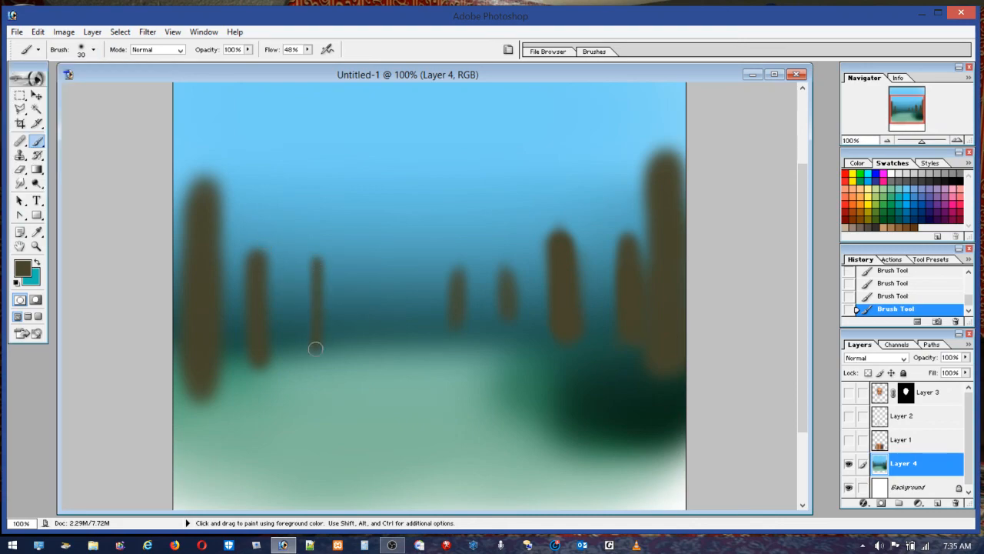
{"action": "left_click_drag", "start_coordinate": [367, 261], "coordinate": [370, 343]}
{"action": "left_click_drag", "start_coordinate": [415, 262], "coordinate": [417, 346]}
Step: Try two more 30 px trunks in the gaps between the thin ones, and undo both strokes
{"action": "left_click_drag", "start_coordinate": [391, 267], "coordinate": [390, 348]}
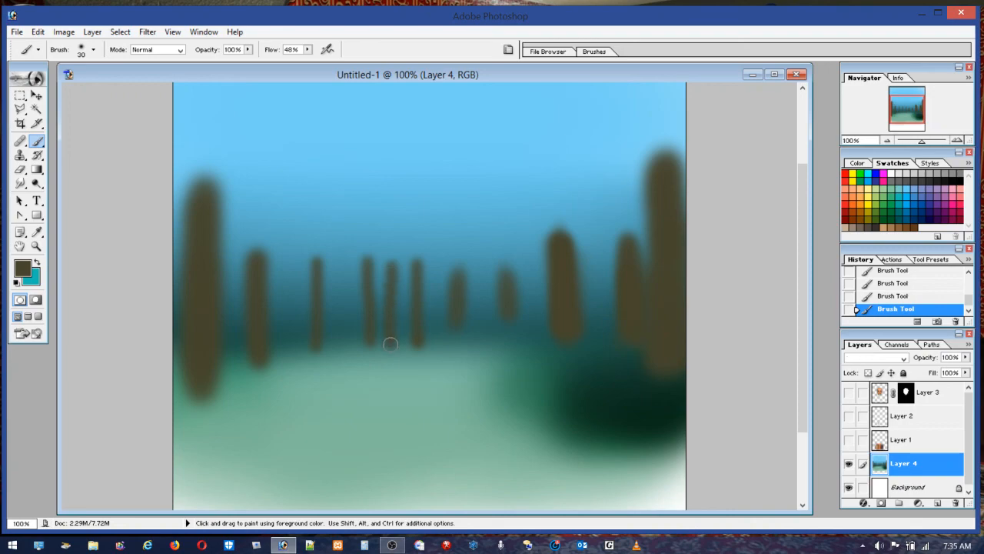
{"action": "left_click_drag", "start_coordinate": [341, 271], "coordinate": [340, 354]}
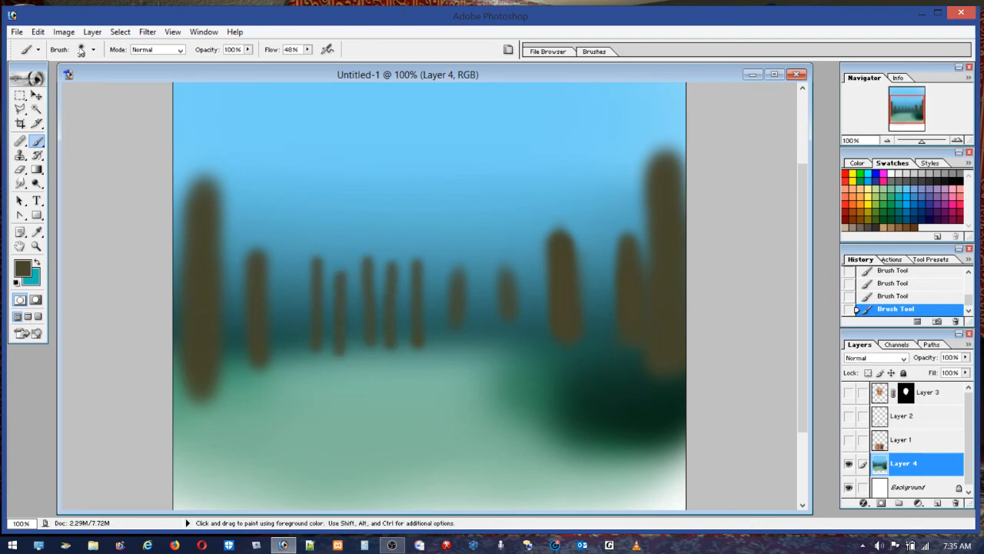
{"action": "left_click", "coordinate": [37, 31]}
{"action": "left_click", "coordinate": [26, 43]}
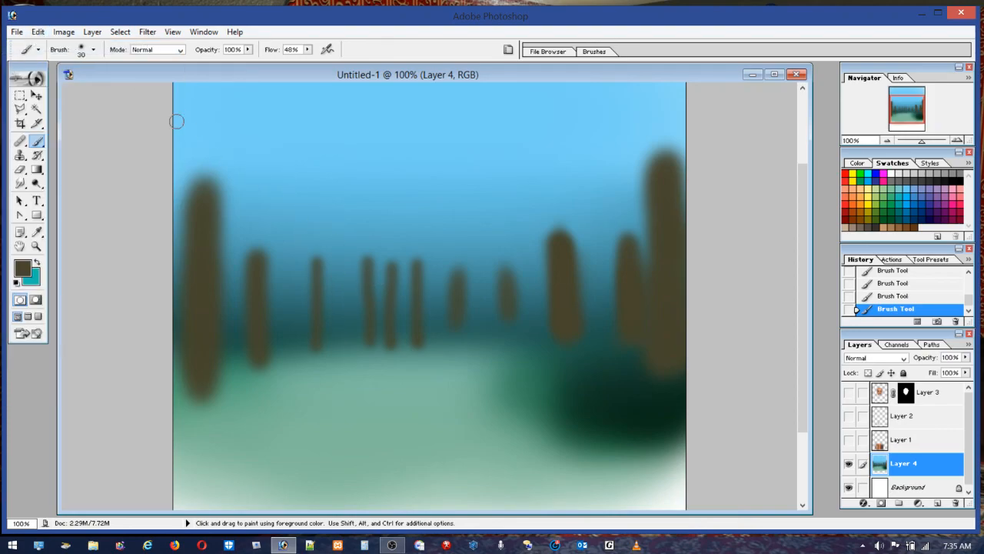
{"action": "left_click", "coordinate": [38, 31]}
{"action": "left_click", "coordinate": [43, 47]}
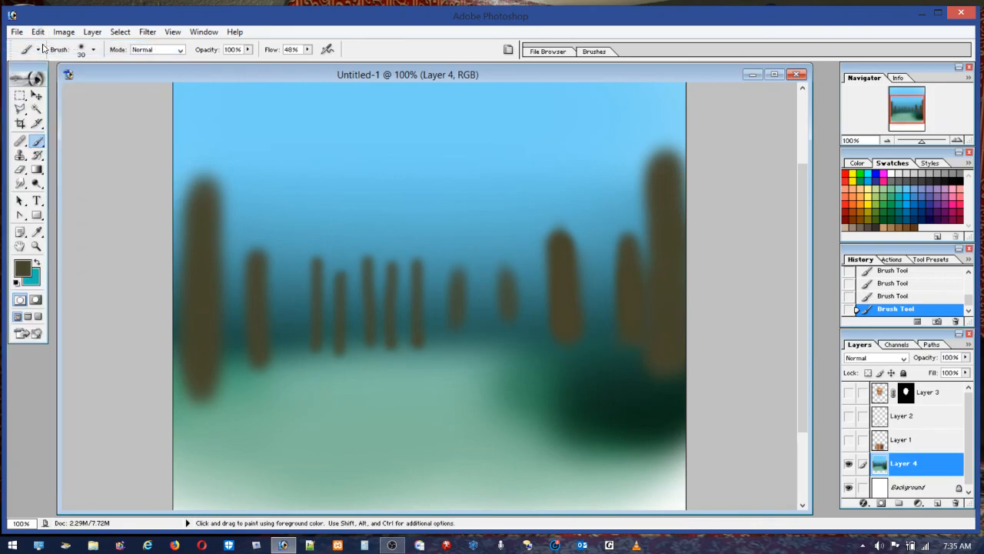
{"action": "left_click", "coordinate": [38, 32]}
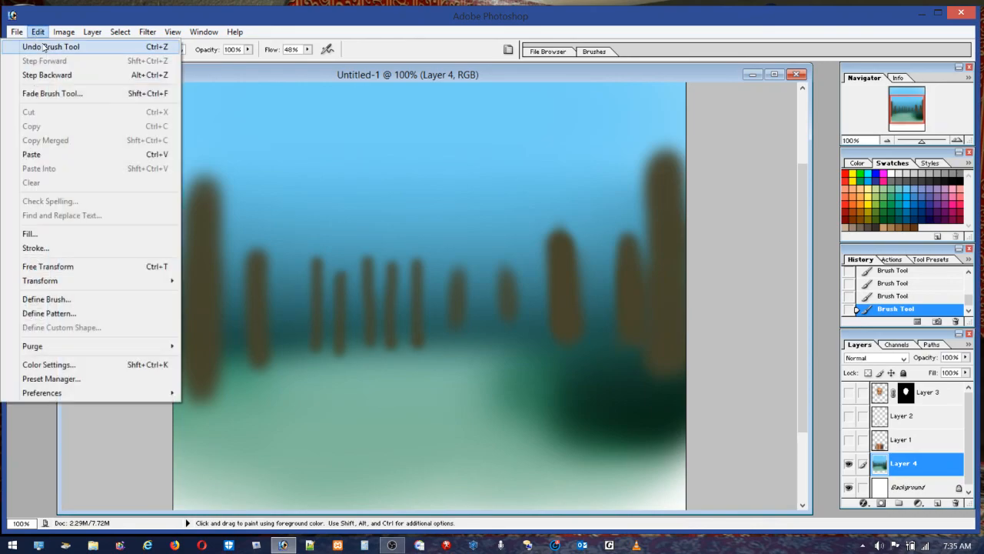
{"action": "left_click", "coordinate": [35, 43]}
{"action": "left_click", "coordinate": [37, 32]}
{"action": "left_click", "coordinate": [34, 76]}
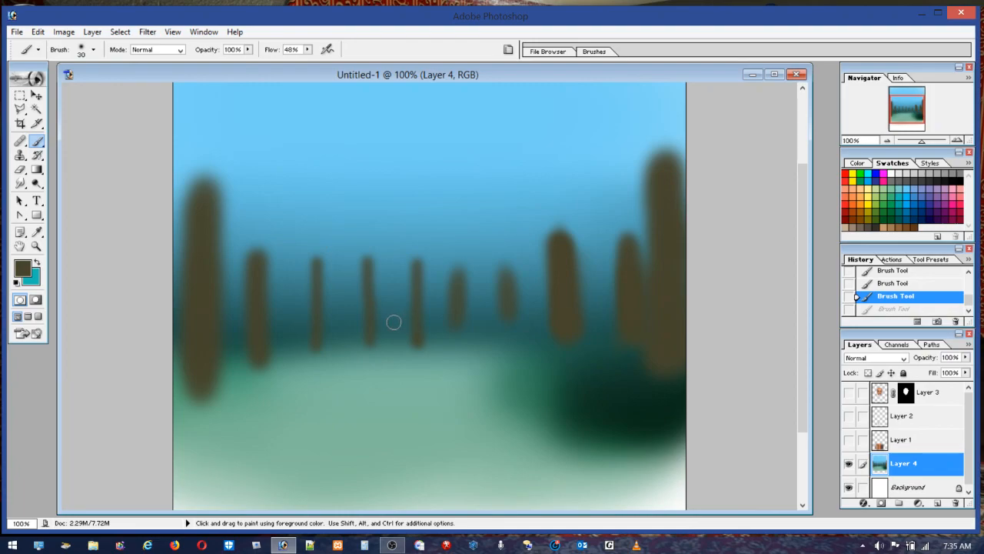
Step: Reduce the brush to 17 px, paint two short, very thin trunks in the middle gaps, and strengthen the neighbouring background trunks
{"action": "left_click", "coordinate": [82, 51]}
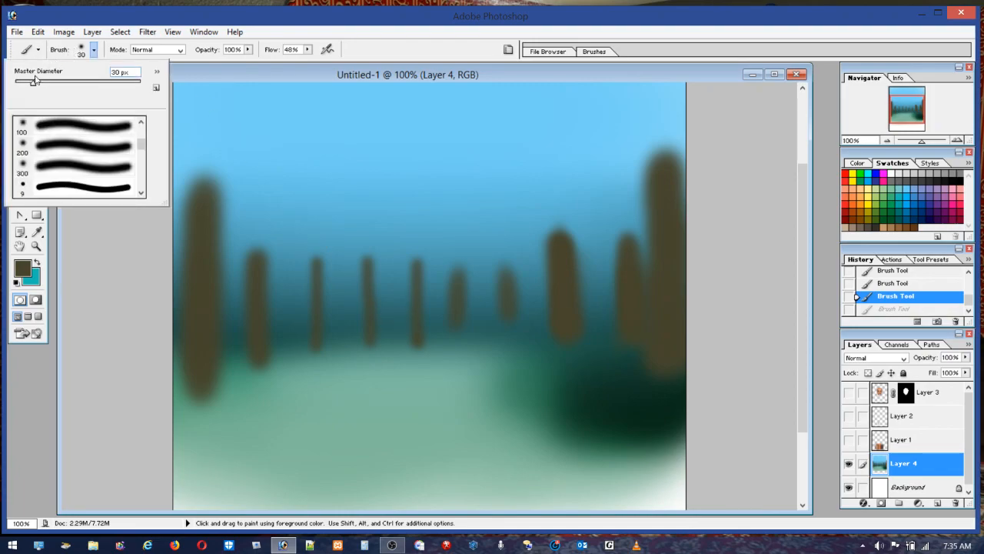
{"action": "left_click_drag", "start_coordinate": [28, 83], "coordinate": [25, 83]}
{"action": "left_click_drag", "start_coordinate": [394, 328], "coordinate": [389, 279]}
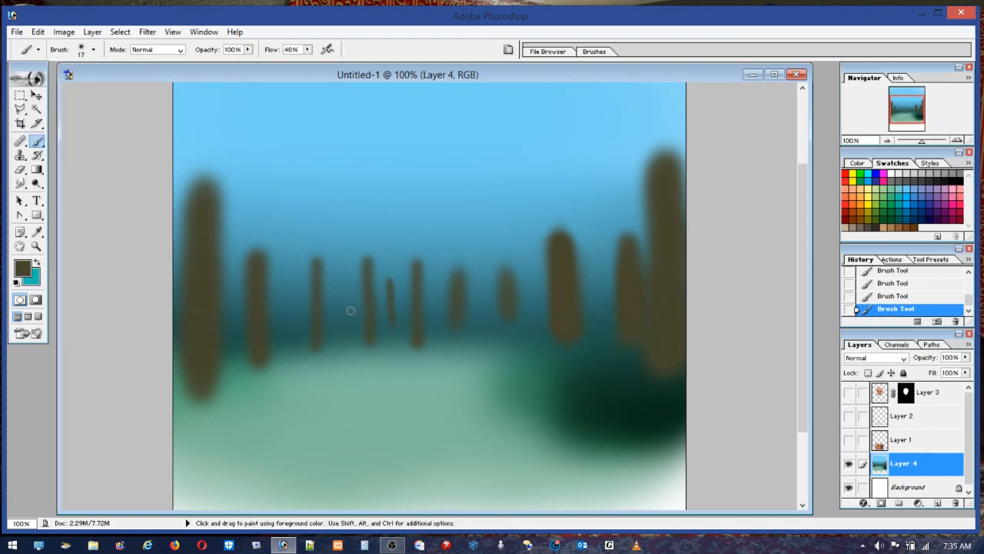
{"action": "left_click_drag", "start_coordinate": [338, 330], "coordinate": [338, 278]}
{"action": "left_click_drag", "start_coordinate": [335, 322], "coordinate": [336, 292]}
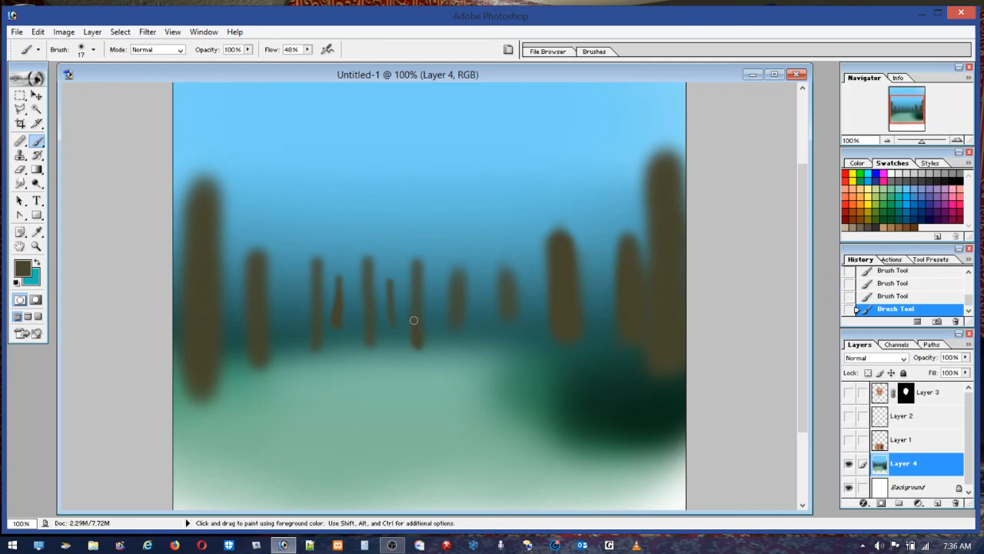
{"action": "left_click_drag", "start_coordinate": [419, 266], "coordinate": [425, 310]}
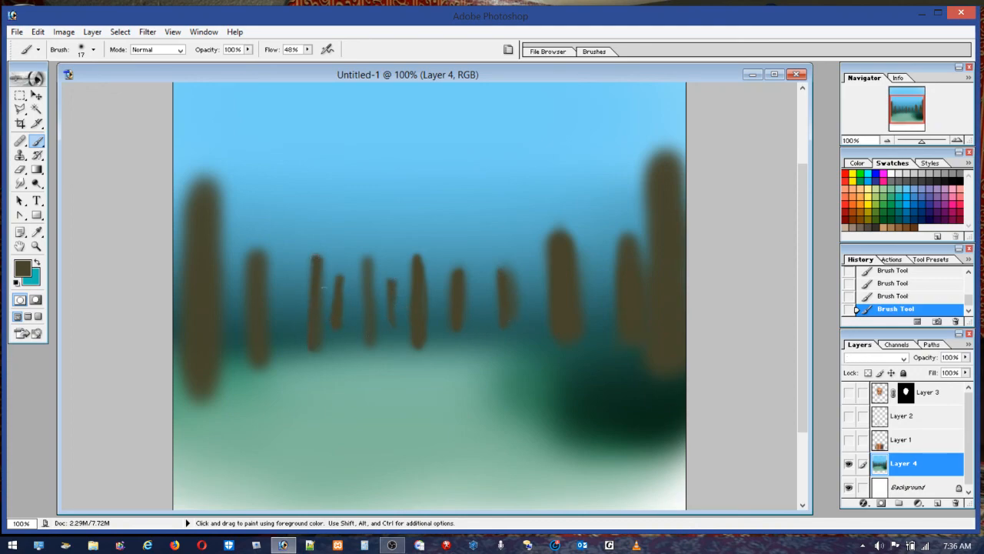
{"action": "left_click_drag", "start_coordinate": [363, 258], "coordinate": [369, 338]}
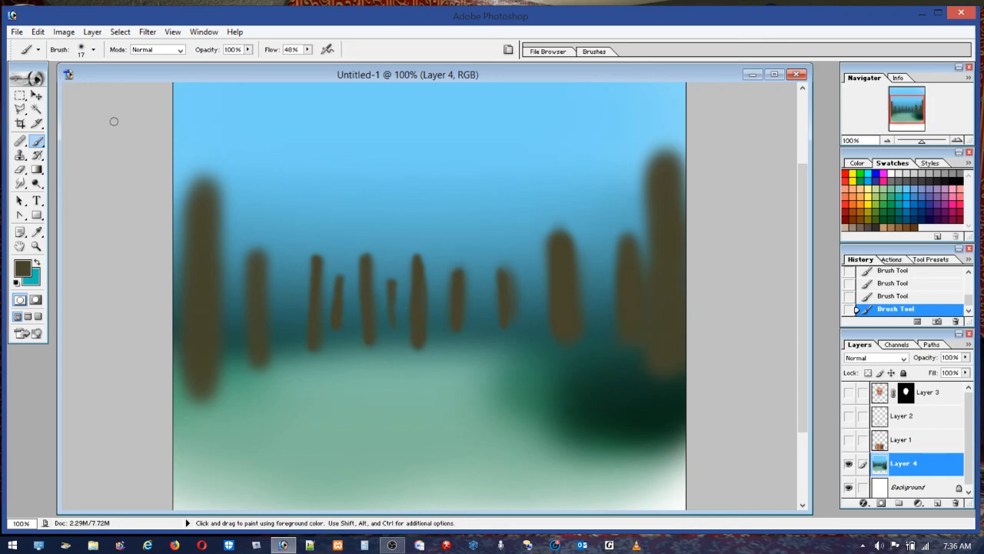
Step: Enlarge the brush to 55 px and choose white as the painting colour
{"action": "left_click", "coordinate": [93, 50]}
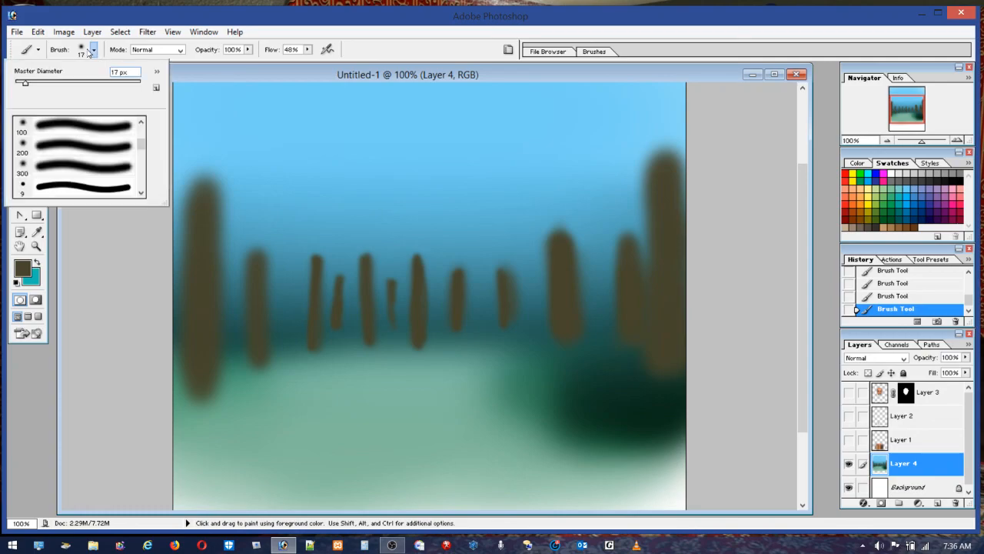
{"action": "left_click", "coordinate": [50, 84]}
{"action": "left_click", "coordinate": [892, 174]}
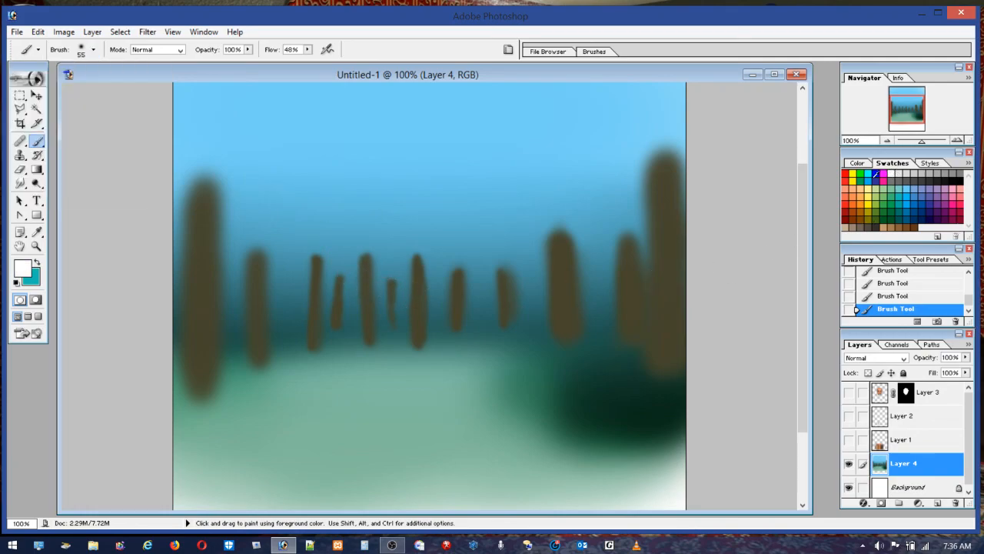
Step: Try a white mist dab at 19% flow at the base of a middle trunk, and undo it
{"action": "left_click", "coordinate": [307, 49]}
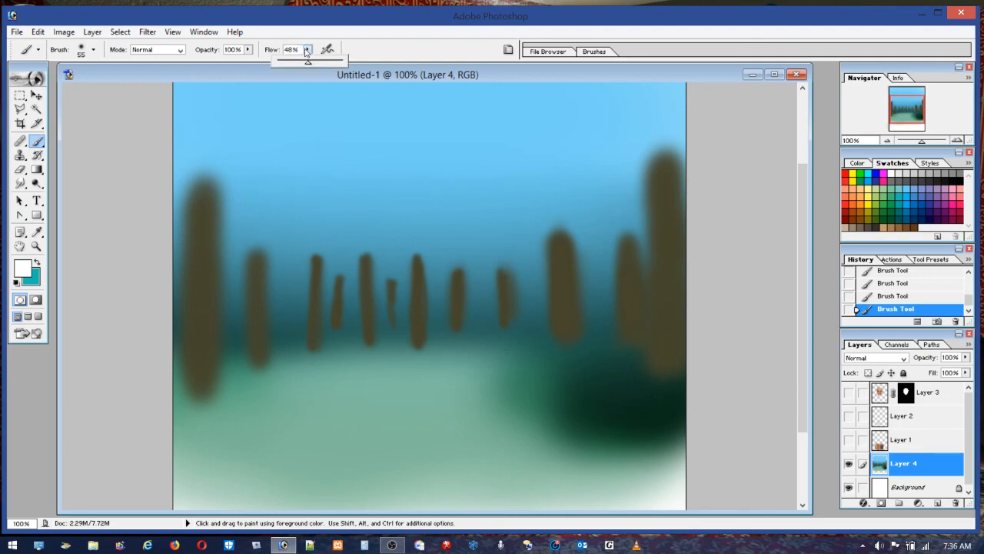
{"action": "left_click", "coordinate": [289, 66]}
{"action": "left_click_drag", "start_coordinate": [451, 321], "coordinate": [461, 338]}
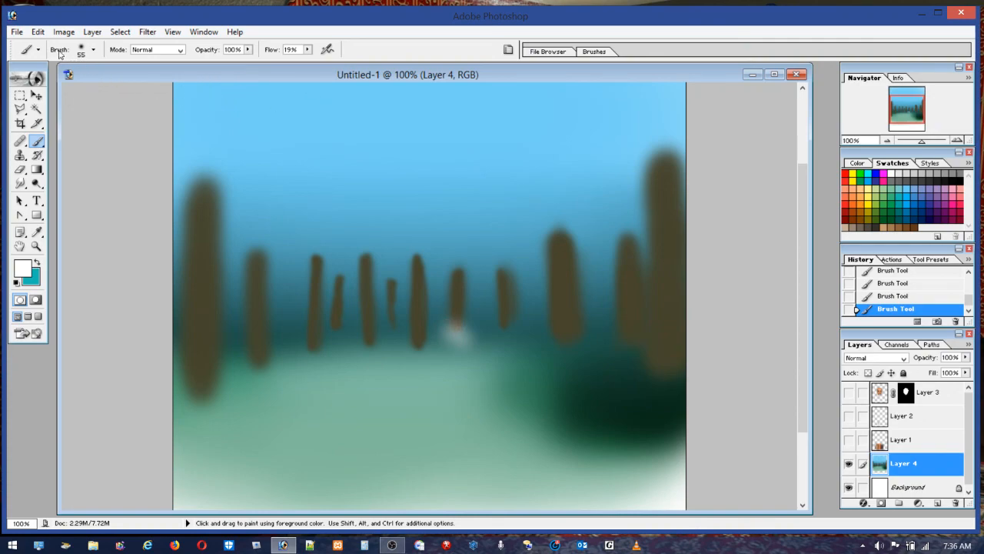
{"action": "left_click", "coordinate": [37, 31]}
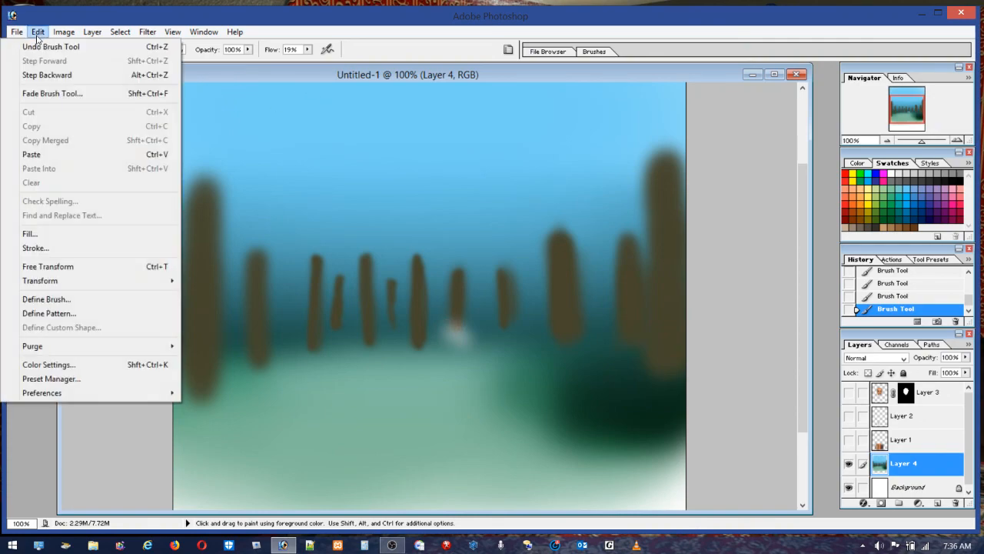
{"action": "left_click", "coordinate": [34, 75]}
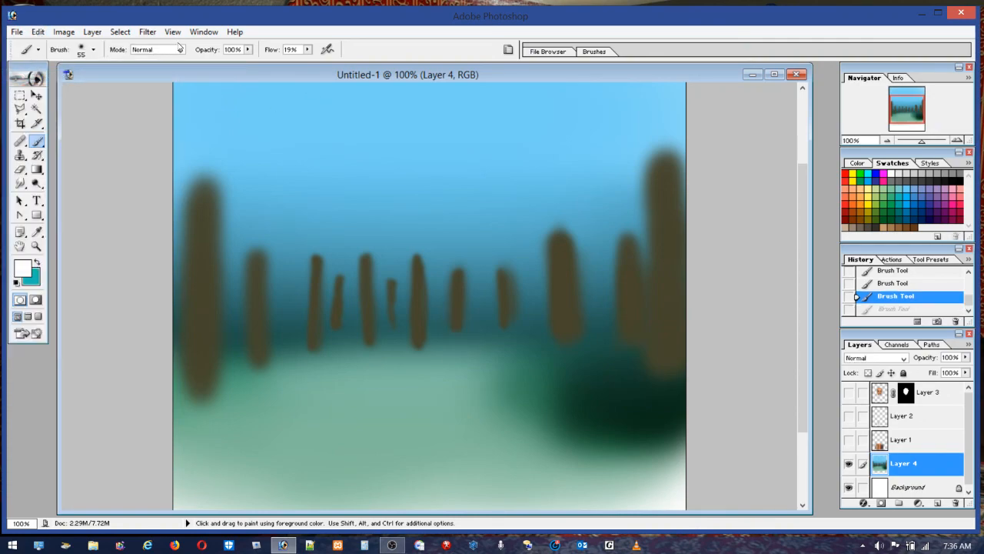
Step: Lower the flow to 5% and paint a faint white mist band across the bases of the trunks
{"action": "left_click", "coordinate": [307, 50]}
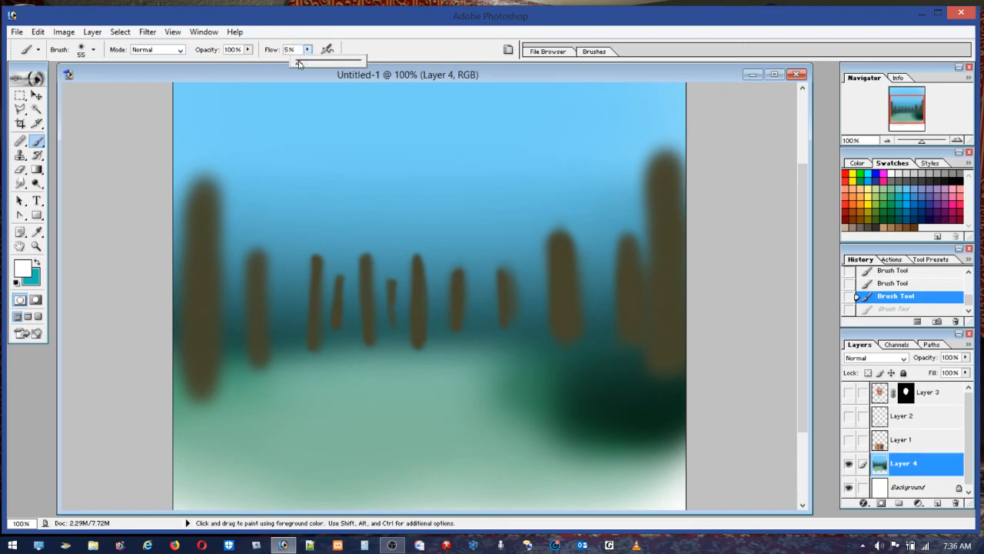
{"action": "left_click", "coordinate": [439, 334]}
{"action": "mouse_move", "coordinate": [439, 334]}
{"action": "left_mouse_down"}
{"action": "mouse_move", "coordinate": [400, 341]}
{"action": "mouse_move", "coordinate": [521, 333]}
{"action": "mouse_move", "coordinate": [647, 340]}
{"action": "mouse_move", "coordinate": [670, 349]}
{"action": "mouse_move", "coordinate": [668, 371]}
{"action": "mouse_move", "coordinate": [449, 329]}
{"action": "mouse_move", "coordinate": [197, 350]}
{"action": "mouse_move", "coordinate": [191, 365]}
{"action": "mouse_move", "coordinate": [399, 333]}
{"action": "mouse_move", "coordinate": [607, 350]}
{"action": "left_mouse_up"}
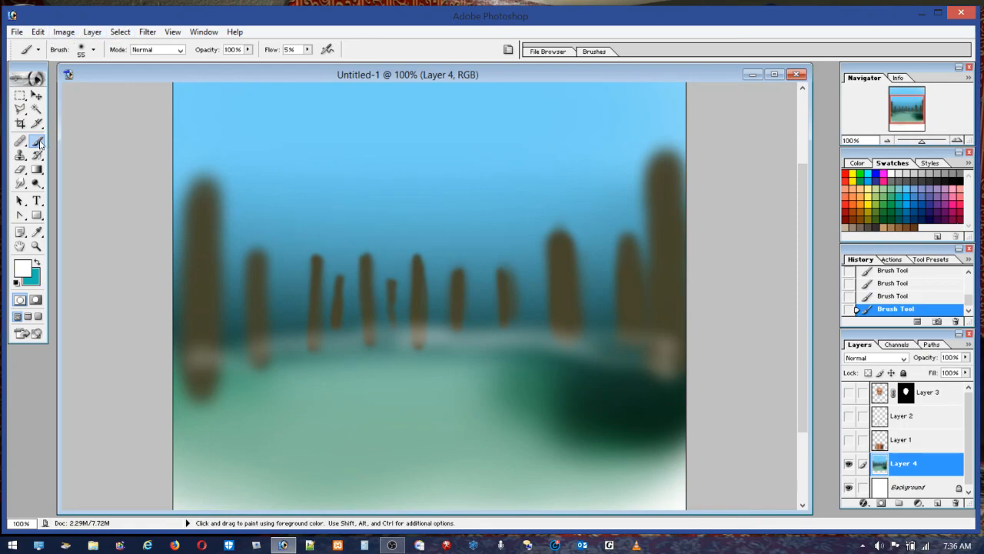
Step: Enlarge the brush to 112 px and spread the white mist wider along the horizon and over the dark bush
{"action": "left_click", "coordinate": [85, 53]}
{"action": "left_click", "coordinate": [84, 83]}
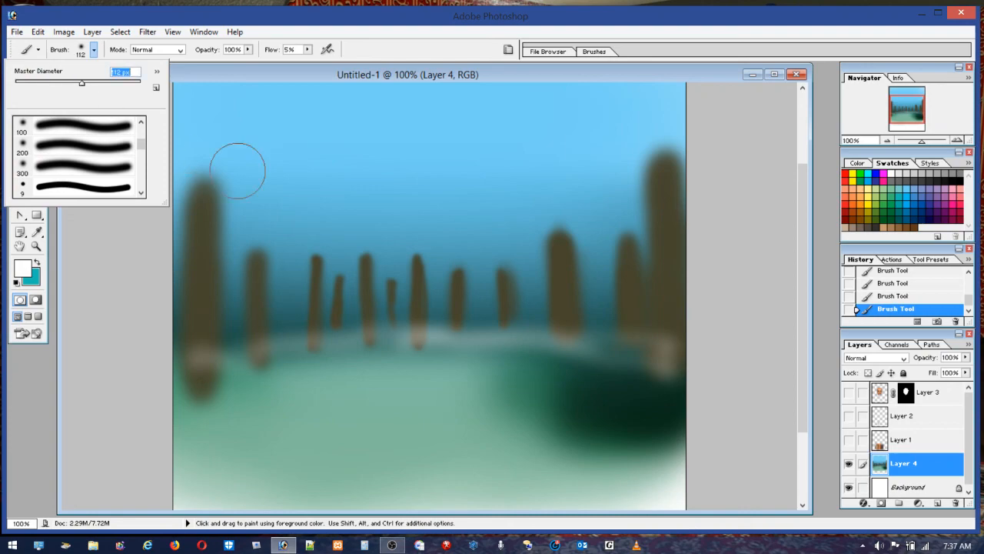
{"action": "left_click", "coordinate": [670, 397]}
{"action": "mouse_move", "coordinate": [610, 377]}
{"action": "left_mouse_down"}
{"action": "mouse_move", "coordinate": [333, 351]}
{"action": "mouse_move", "coordinate": [194, 390]}
{"action": "mouse_move", "coordinate": [293, 378]}
{"action": "mouse_move", "coordinate": [620, 397]}
{"action": "mouse_move", "coordinate": [669, 361]}
{"action": "mouse_move", "coordinate": [671, 337]}
{"action": "mouse_move", "coordinate": [367, 322]}
{"action": "mouse_move", "coordinate": [174, 331]}
{"action": "mouse_move", "coordinate": [685, 334]}
{"action": "left_mouse_up"}
{"action": "mouse_move", "coordinate": [314, 334]}
{"action": "left_mouse_down"}
{"action": "mouse_move", "coordinate": [578, 337]}
{"action": "mouse_move", "coordinate": [283, 333]}
{"action": "mouse_move", "coordinate": [504, 316]}
{"action": "mouse_move", "coordinate": [576, 332]}
{"action": "mouse_move", "coordinate": [510, 351]}
{"action": "mouse_move", "coordinate": [402, 352]}
{"action": "mouse_move", "coordinate": [384, 375]}
{"action": "mouse_move", "coordinate": [296, 285]}
{"action": "mouse_move", "coordinate": [311, 306]}
{"action": "mouse_move", "coordinate": [415, 343]}
{"action": "mouse_move", "coordinate": [360, 348]}
{"action": "mouse_move", "coordinate": [611, 362]}
{"action": "left_mouse_up"}
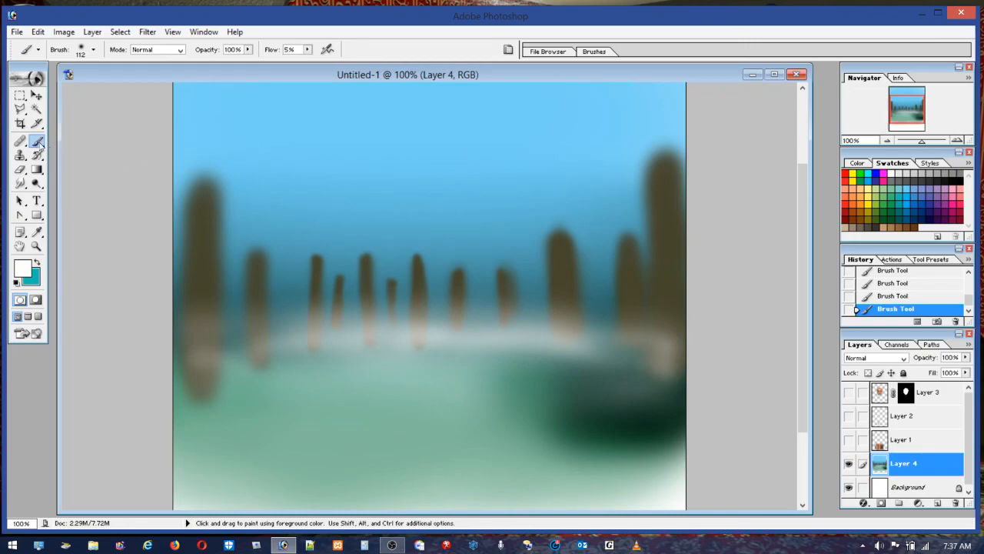
Step: Choose black, set the brush to 37 px, and softly shade the two central trunks at 5% flow
{"action": "left_click", "coordinate": [81, 50]}
{"action": "left_click", "coordinate": [49, 83]}
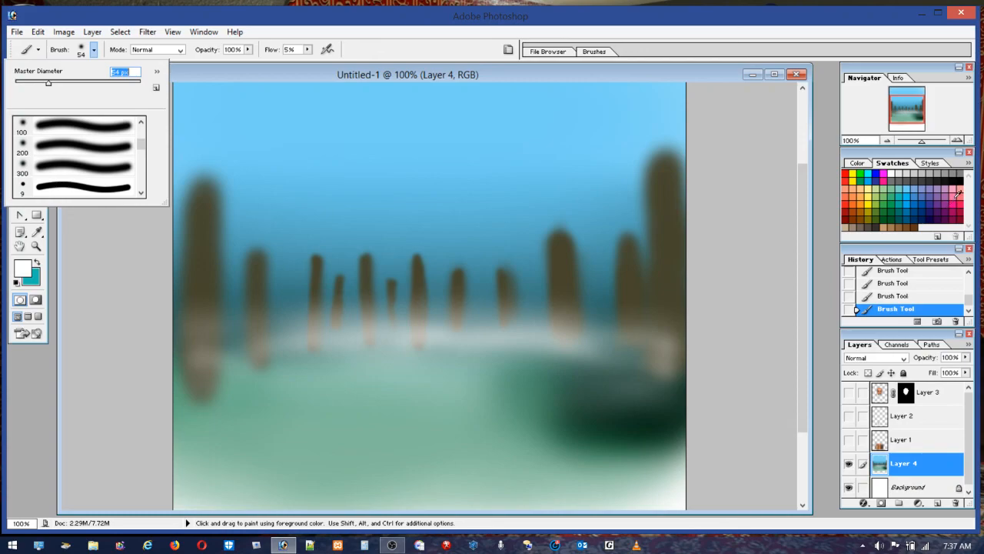
{"action": "left_click", "coordinate": [960, 178]}
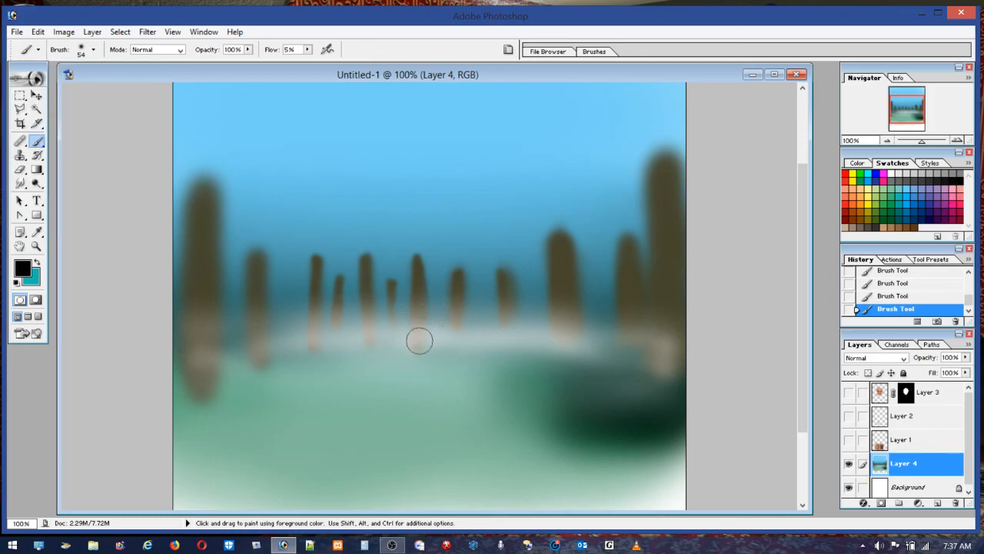
{"action": "left_click", "coordinate": [80, 49]}
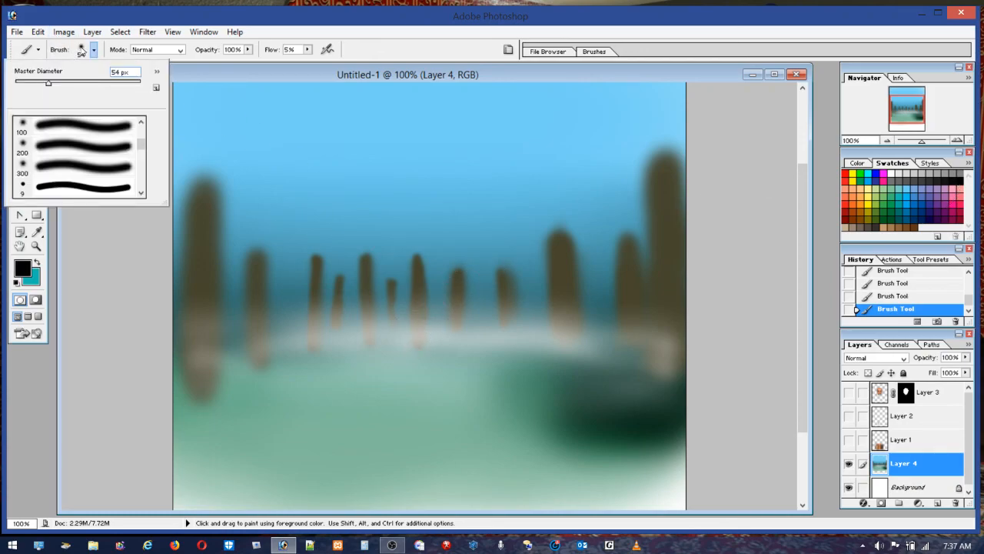
{"action": "left_click_drag", "start_coordinate": [39, 85], "coordinate": [37, 83]}
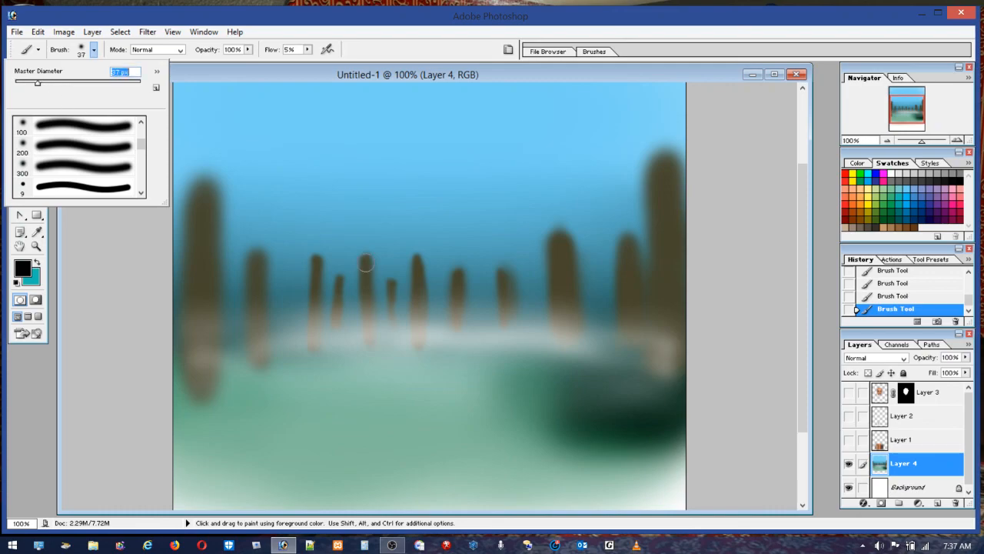
{"action": "left_click", "coordinate": [369, 338]}
{"action": "left_click_drag", "start_coordinate": [363, 334], "coordinate": [363, 266]}
{"action": "mouse_move", "coordinate": [416, 327]}
{"action": "left_mouse_down"}
{"action": "mouse_move", "coordinate": [420, 345]}
{"action": "mouse_move", "coordinate": [417, 262]}
{"action": "left_mouse_up"}
{"action": "left_click_drag", "start_coordinate": [424, 323], "coordinate": [420, 351]}
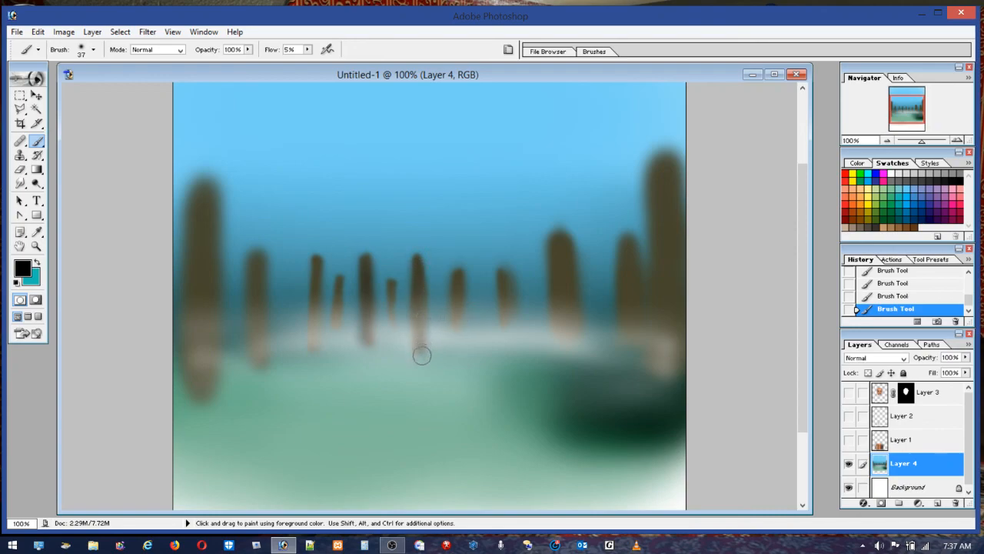
Step: Shade the larger trunks on both sides and the two short trunks right of centre with soft black strokes
{"action": "left_click_drag", "start_coordinate": [255, 271], "coordinate": [262, 360]}
{"action": "mouse_move", "coordinate": [202, 389]}
{"action": "left_mouse_down"}
{"action": "mouse_move", "coordinate": [184, 264]}
{"action": "mouse_move", "coordinate": [193, 381]}
{"action": "mouse_move", "coordinate": [200, 218]}
{"action": "mouse_move", "coordinate": [207, 381]}
{"action": "mouse_move", "coordinate": [202, 239]}
{"action": "mouse_move", "coordinate": [205, 380]}
{"action": "left_mouse_up"}
{"action": "mouse_move", "coordinate": [678, 344]}
{"action": "left_mouse_down"}
{"action": "mouse_move", "coordinate": [664, 396]}
{"action": "mouse_move", "coordinate": [658, 309]}
{"action": "mouse_move", "coordinate": [660, 373]}
{"action": "mouse_move", "coordinate": [667, 292]}
{"action": "mouse_move", "coordinate": [674, 384]}
{"action": "mouse_move", "coordinate": [661, 317]}
{"action": "mouse_move", "coordinate": [662, 382]}
{"action": "mouse_move", "coordinate": [675, 284]}
{"action": "mouse_move", "coordinate": [687, 366]}
{"action": "mouse_move", "coordinate": [681, 336]}
{"action": "mouse_move", "coordinate": [660, 331]}
{"action": "mouse_move", "coordinate": [639, 303]}
{"action": "mouse_move", "coordinate": [628, 336]}
{"action": "mouse_move", "coordinate": [625, 302]}
{"action": "mouse_move", "coordinate": [625, 346]}
{"action": "mouse_move", "coordinate": [624, 250]}
{"action": "left_mouse_up"}
{"action": "mouse_move", "coordinate": [561, 329]}
{"action": "left_mouse_down"}
{"action": "mouse_move", "coordinate": [565, 368]}
{"action": "mouse_move", "coordinate": [565, 296]}
{"action": "mouse_move", "coordinate": [577, 371]}
{"action": "mouse_move", "coordinate": [563, 355]}
{"action": "mouse_move", "coordinate": [556, 284]}
{"action": "mouse_move", "coordinate": [557, 365]}
{"action": "mouse_move", "coordinate": [559, 300]}
{"action": "mouse_move", "coordinate": [566, 353]}
{"action": "left_mouse_up"}
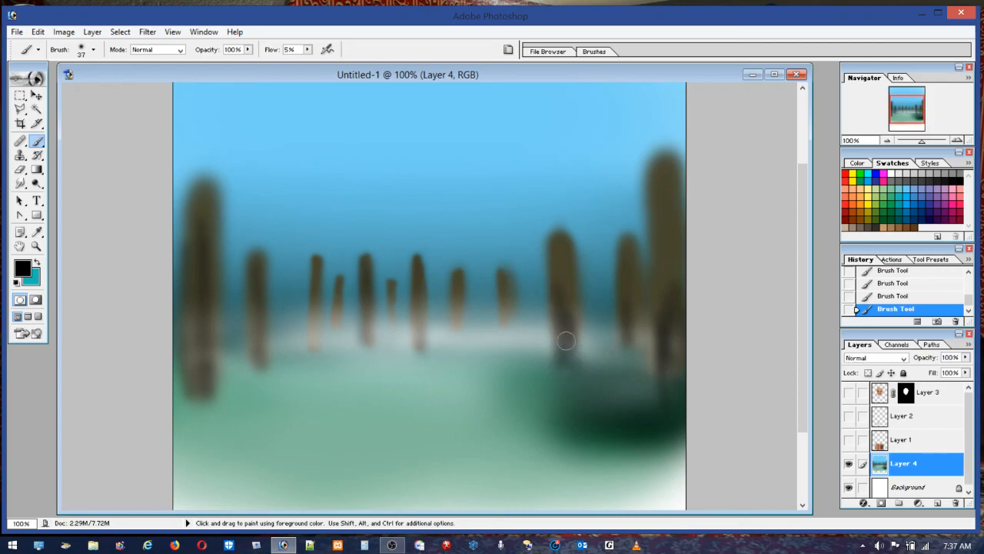
{"action": "left_click_drag", "start_coordinate": [459, 314], "coordinate": [451, 302]}
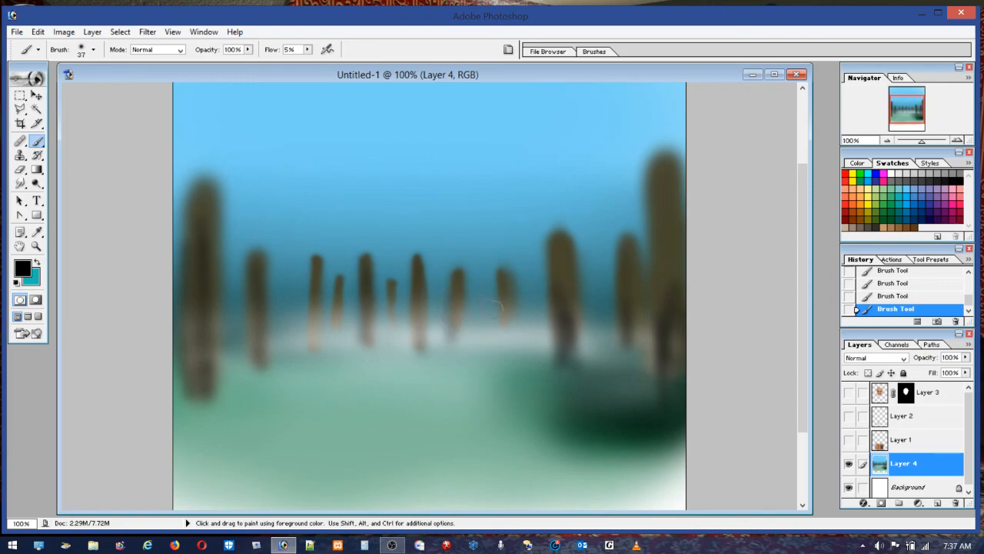
{"action": "left_click_drag", "start_coordinate": [504, 334], "coordinate": [501, 305]}
Step: Outline foliage above the trunks in green, and start the canopy at 29% flow with dark green sampled from the bush
{"action": "left_click", "coordinate": [884, 201]}
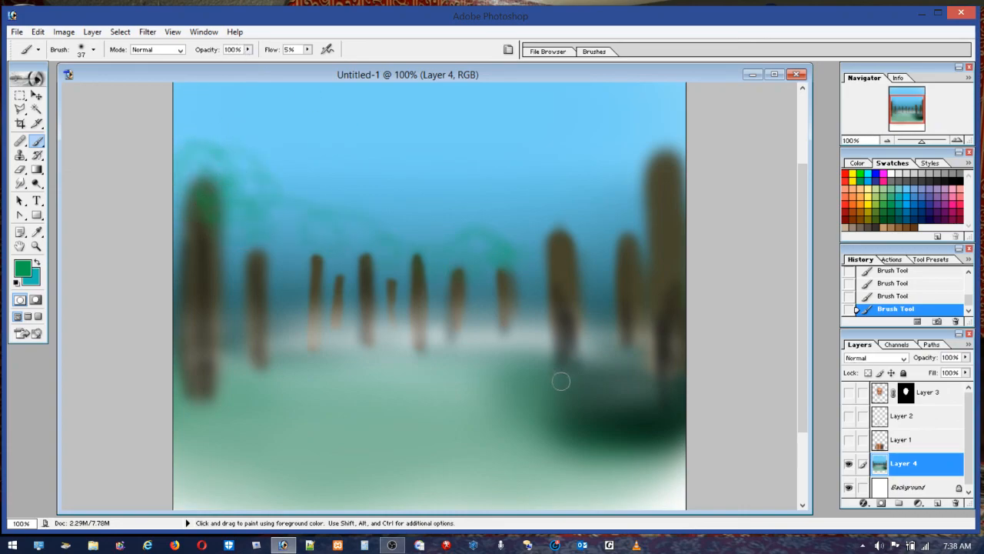
{"action": "left_click", "coordinate": [594, 429], "text": "alt"}
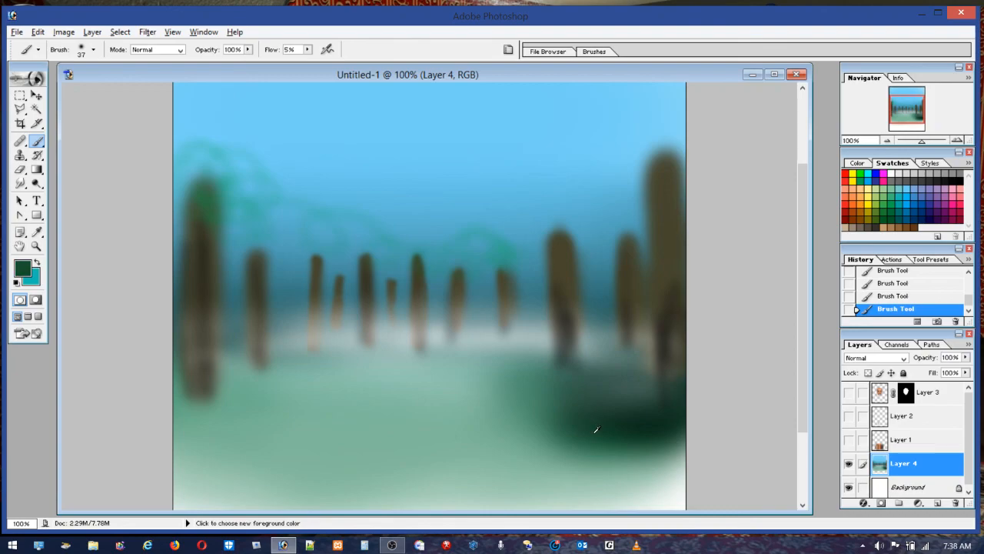
{"action": "left_click", "coordinate": [308, 50]}
{"action": "mouse_move", "coordinate": [228, 174]}
{"action": "left_mouse_down"}
{"action": "mouse_move", "coordinate": [190, 155]}
{"action": "mouse_move", "coordinate": [191, 182]}
{"action": "mouse_move", "coordinate": [240, 243]}
{"action": "mouse_move", "coordinate": [229, 244]}
{"action": "mouse_move", "coordinate": [199, 210]}
{"action": "mouse_move", "coordinate": [228, 210]}
{"action": "mouse_move", "coordinate": [290, 237]}
{"action": "mouse_move", "coordinate": [420, 239]}
{"action": "mouse_move", "coordinate": [362, 240]}
{"action": "mouse_move", "coordinate": [348, 262]}
{"action": "mouse_move", "coordinate": [327, 259]}
{"action": "mouse_move", "coordinate": [358, 266]}
{"action": "mouse_move", "coordinate": [380, 246]}
{"action": "mouse_move", "coordinate": [432, 230]}
{"action": "mouse_move", "coordinate": [461, 237]}
{"action": "mouse_move", "coordinate": [525, 224]}
{"action": "mouse_move", "coordinate": [525, 212]}
{"action": "mouse_move", "coordinate": [581, 209]}
{"action": "mouse_move", "coordinate": [580, 222]}
{"action": "mouse_move", "coordinate": [615, 177]}
{"action": "mouse_move", "coordinate": [696, 183]}
{"action": "mouse_move", "coordinate": [701, 157]}
{"action": "mouse_move", "coordinate": [621, 164]}
{"action": "mouse_move", "coordinate": [548, 203]}
{"action": "mouse_move", "coordinate": [441, 209]}
{"action": "mouse_move", "coordinate": [396, 187]}
{"action": "left_mouse_up"}
{"action": "left_click", "coordinate": [93, 50]}
{"action": "left_click", "coordinate": [57, 83]}
{"action": "mouse_move", "coordinate": [237, 170]}
{"action": "left_mouse_down"}
{"action": "mouse_move", "coordinate": [195, 169]}
{"action": "mouse_move", "coordinate": [254, 198]}
{"action": "mouse_move", "coordinate": [296, 192]}
{"action": "left_mouse_up"}
Step: Enlarge the brush to 147 px and fill a dark green canopy across all the trunk tops to the right edge
{"action": "left_click", "coordinate": [85, 51]}
{"action": "left_click", "coordinate": [94, 83]}
{"action": "mouse_move", "coordinate": [323, 187]}
{"action": "left_mouse_down"}
{"action": "mouse_move", "coordinate": [288, 204]}
{"action": "mouse_move", "coordinate": [163, 184]}
{"action": "mouse_move", "coordinate": [204, 158]}
{"action": "mouse_move", "coordinate": [414, 185]}
{"action": "mouse_move", "coordinate": [688, 174]}
{"action": "mouse_move", "coordinate": [688, 183]}
{"action": "mouse_move", "coordinate": [490, 244]}
{"action": "mouse_move", "coordinate": [301, 208]}
{"action": "mouse_move", "coordinate": [309, 167]}
{"action": "mouse_move", "coordinate": [265, 190]}
{"action": "mouse_move", "coordinate": [244, 256]}
{"action": "mouse_move", "coordinate": [180, 235]}
{"action": "mouse_move", "coordinate": [474, 241]}
{"action": "mouse_move", "coordinate": [668, 218]}
{"action": "mouse_move", "coordinate": [694, 222]}
{"action": "left_mouse_up"}
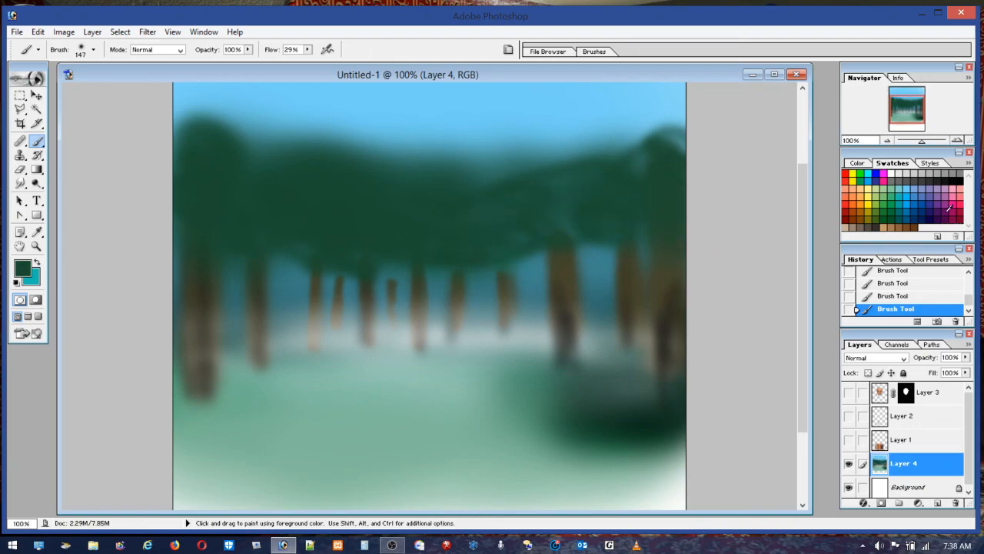
Step: Choose black as the painting colour and reduce the brush to 57 px
{"action": "left_click", "coordinate": [957, 181]}
{"action": "left_click", "coordinate": [81, 52]}
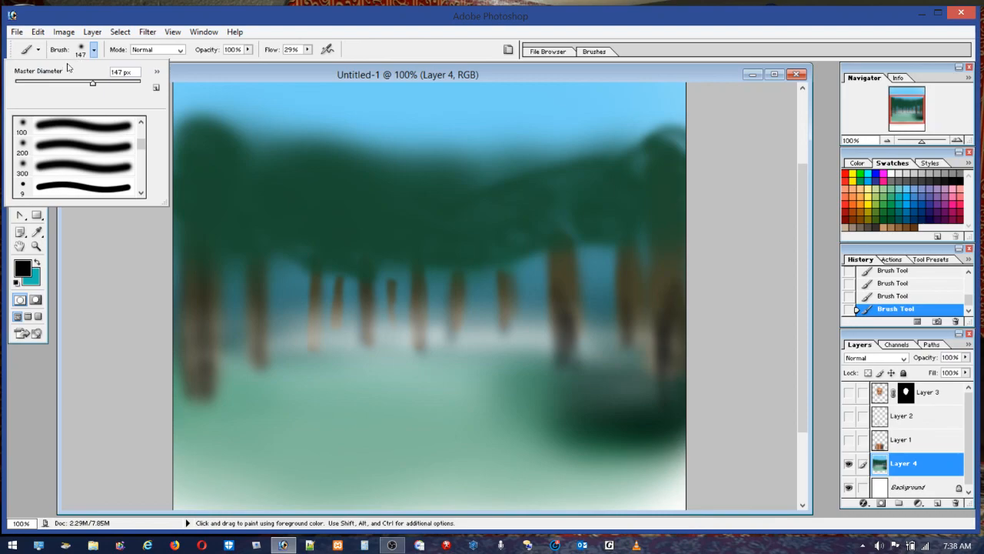
{"action": "left_click_drag", "start_coordinate": [65, 87], "coordinate": [53, 88]}
Step: Try a black shadow stroke at 29% flow under the right end of the canopy, and undo it
{"action": "left_click", "coordinate": [629, 230]}
{"action": "left_click_drag", "start_coordinate": [635, 235], "coordinate": [620, 243]}
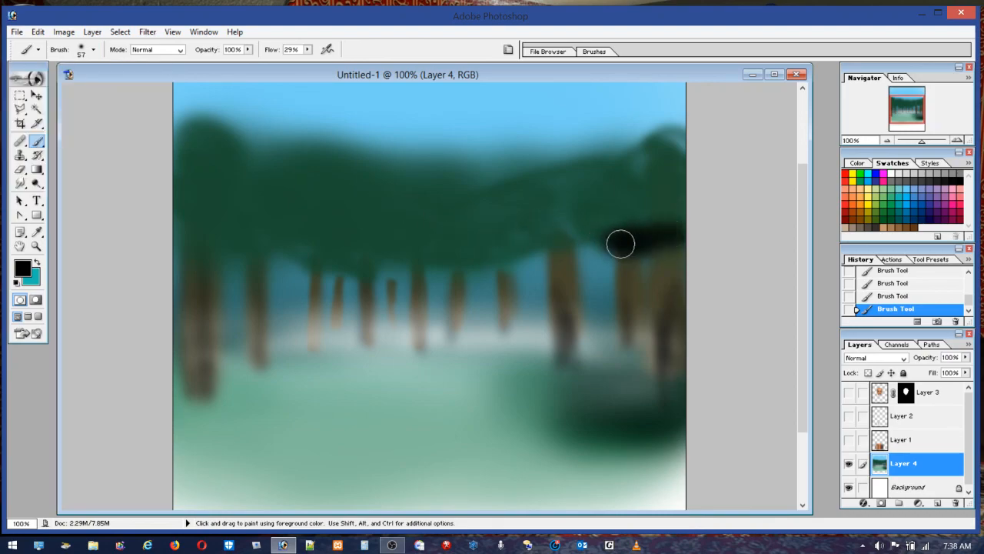
{"action": "left_click", "coordinate": [38, 31]}
{"action": "left_click", "coordinate": [40, 51]}
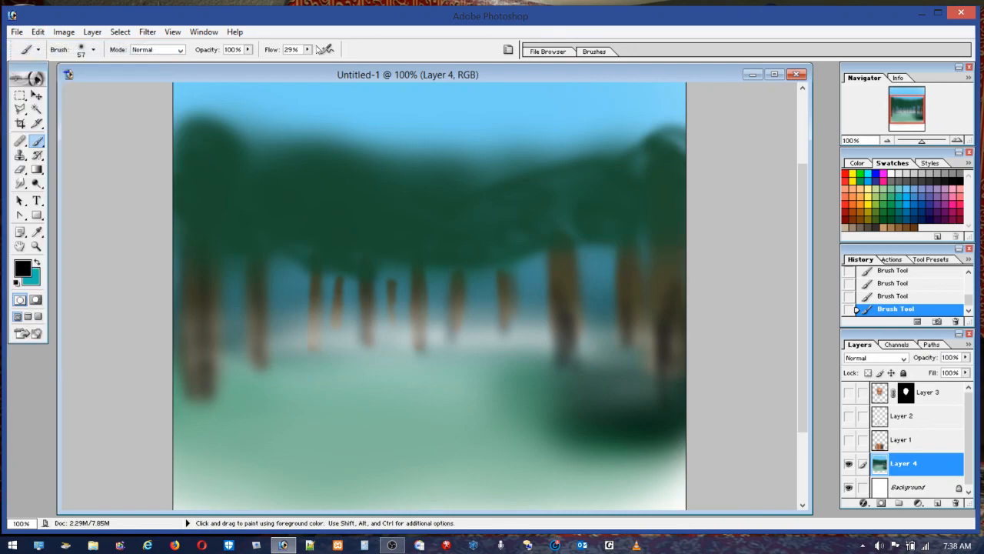
Step: At 3% flow, shade the canopy's underside and trunk tops with black, and paint faint white mist across the ground below the trunks
{"action": "left_click", "coordinate": [307, 49]}
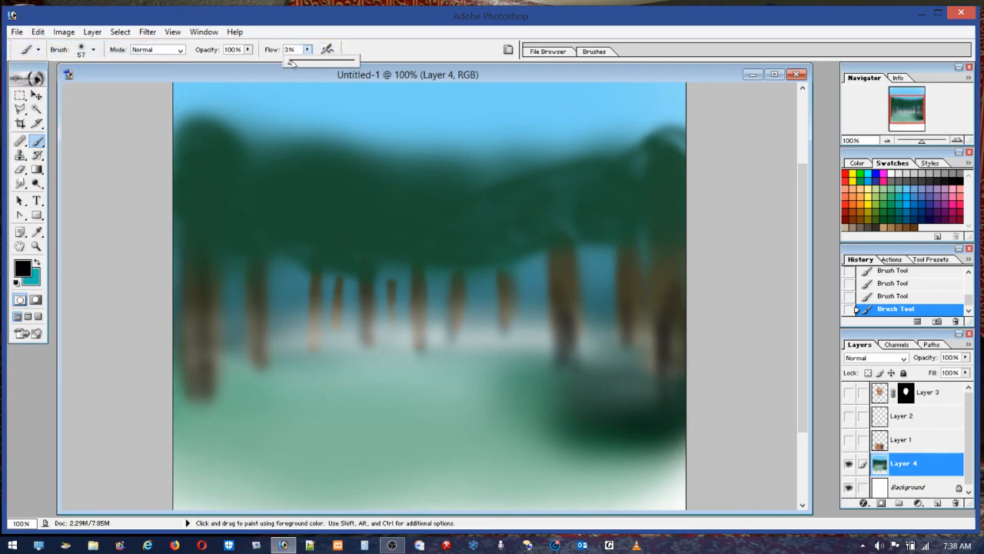
{"action": "mouse_move", "coordinate": [591, 233]}
{"action": "left_mouse_down"}
{"action": "mouse_move", "coordinate": [684, 238]}
{"action": "mouse_move", "coordinate": [605, 246]}
{"action": "mouse_move", "coordinate": [554, 232]}
{"action": "mouse_move", "coordinate": [568, 235]}
{"action": "mouse_move", "coordinate": [465, 250]}
{"action": "mouse_move", "coordinate": [441, 272]}
{"action": "mouse_move", "coordinate": [345, 279]}
{"action": "mouse_move", "coordinate": [286, 281]}
{"action": "mouse_move", "coordinate": [183, 255]}
{"action": "mouse_move", "coordinate": [145, 258]}
{"action": "mouse_move", "coordinate": [177, 231]}
{"action": "mouse_move", "coordinate": [248, 268]}
{"action": "mouse_move", "coordinate": [320, 257]}
{"action": "mouse_move", "coordinate": [418, 265]}
{"action": "mouse_move", "coordinate": [469, 242]}
{"action": "mouse_move", "coordinate": [570, 249]}
{"action": "mouse_move", "coordinate": [523, 253]}
{"action": "mouse_move", "coordinate": [561, 260]}
{"action": "mouse_move", "coordinate": [557, 269]}
{"action": "mouse_move", "coordinate": [635, 249]}
{"action": "mouse_move", "coordinate": [622, 247]}
{"action": "mouse_move", "coordinate": [612, 265]}
{"action": "mouse_move", "coordinate": [517, 268]}
{"action": "mouse_move", "coordinate": [249, 256]}
{"action": "mouse_move", "coordinate": [296, 275]}
{"action": "mouse_move", "coordinate": [456, 271]}
{"action": "mouse_move", "coordinate": [384, 283]}
{"action": "mouse_move", "coordinate": [478, 272]}
{"action": "mouse_move", "coordinate": [666, 282]}
{"action": "mouse_move", "coordinate": [533, 254]}
{"action": "mouse_move", "coordinate": [276, 271]}
{"action": "mouse_move", "coordinate": [275, 284]}
{"action": "mouse_move", "coordinate": [502, 289]}
{"action": "mouse_move", "coordinate": [663, 313]}
{"action": "mouse_move", "coordinate": [565, 331]}
{"action": "left_mouse_up"}
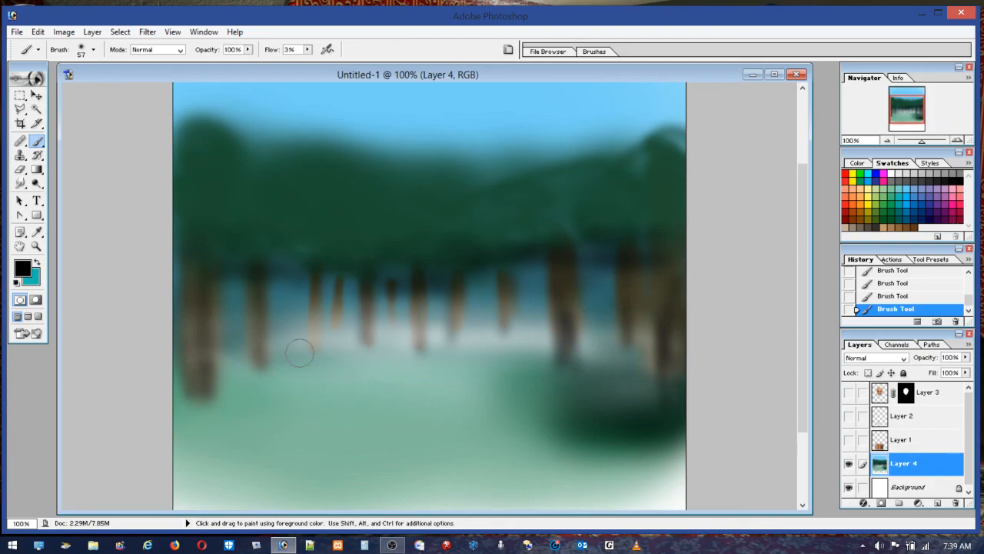
{"action": "left_click", "coordinate": [890, 174]}
{"action": "mouse_move", "coordinate": [321, 378]}
{"action": "left_mouse_down"}
{"action": "mouse_move", "coordinate": [194, 375]}
{"action": "mouse_move", "coordinate": [285, 357]}
{"action": "mouse_move", "coordinate": [311, 370]}
{"action": "mouse_move", "coordinate": [216, 404]}
{"action": "mouse_move", "coordinate": [371, 379]}
{"action": "mouse_move", "coordinate": [588, 391]}
{"action": "mouse_move", "coordinate": [516, 350]}
{"action": "mouse_move", "coordinate": [695, 405]}
{"action": "mouse_move", "coordinate": [562, 367]}
{"action": "mouse_move", "coordinate": [289, 382]}
{"action": "mouse_move", "coordinate": [313, 354]}
{"action": "mouse_move", "coordinate": [166, 354]}
{"action": "mouse_move", "coordinate": [502, 343]}
{"action": "mouse_move", "coordinate": [653, 375]}
{"action": "mouse_move", "coordinate": [391, 365]}
{"action": "mouse_move", "coordinate": [183, 402]}
{"action": "mouse_move", "coordinate": [336, 387]}
{"action": "mouse_move", "coordinate": [666, 408]}
{"action": "left_mouse_up"}
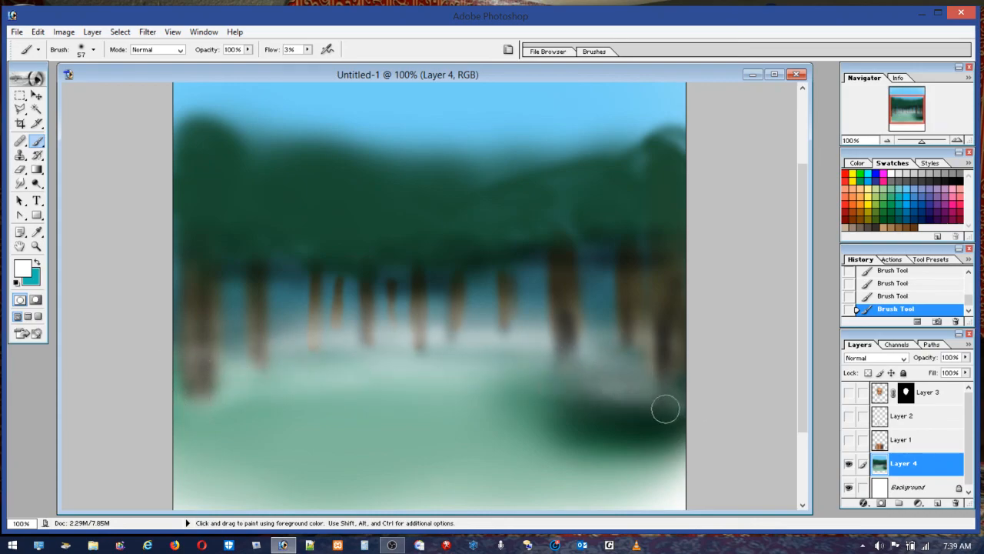
Step: Draw a thin white line across the mist with a 10 px brush, and try smudging it with a 33 px Smudge brush
{"action": "left_click", "coordinate": [82, 50]}
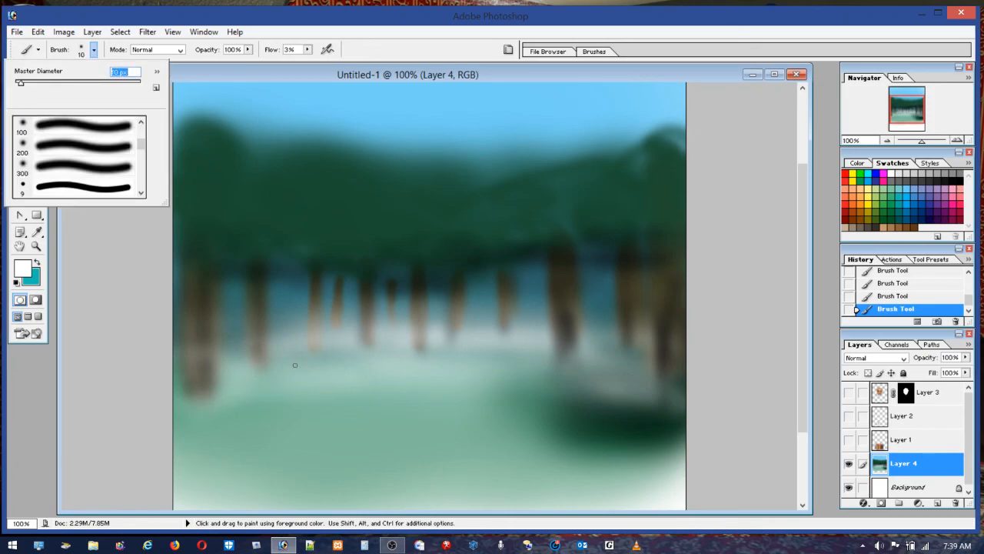
{"action": "key", "text": "Return"}
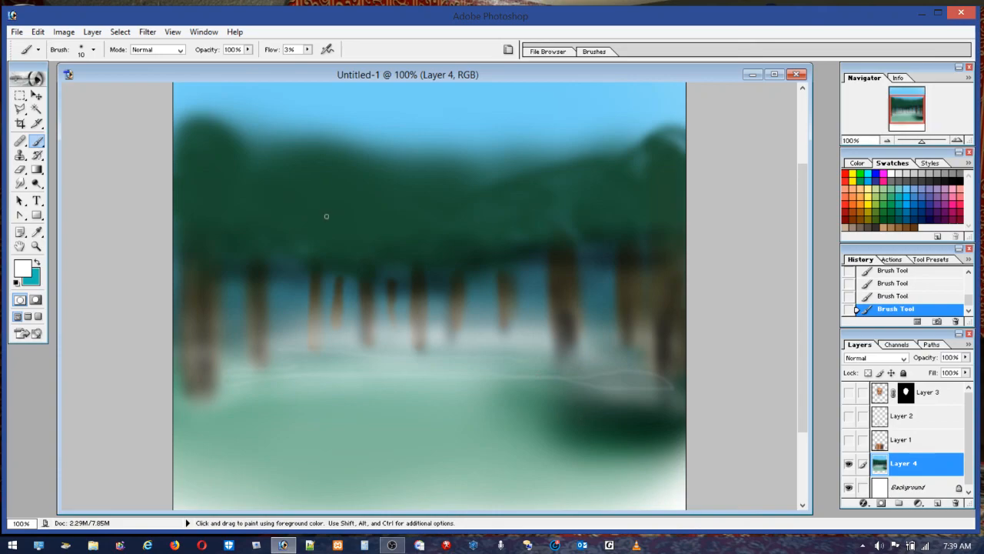
{"action": "left_click", "coordinate": [20, 184]}
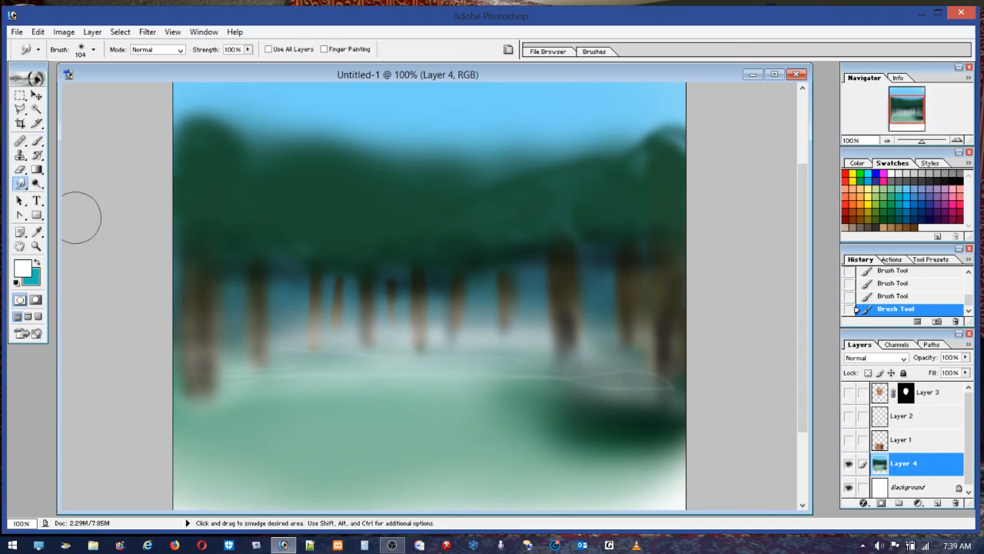
{"action": "left_click", "coordinate": [79, 52]}
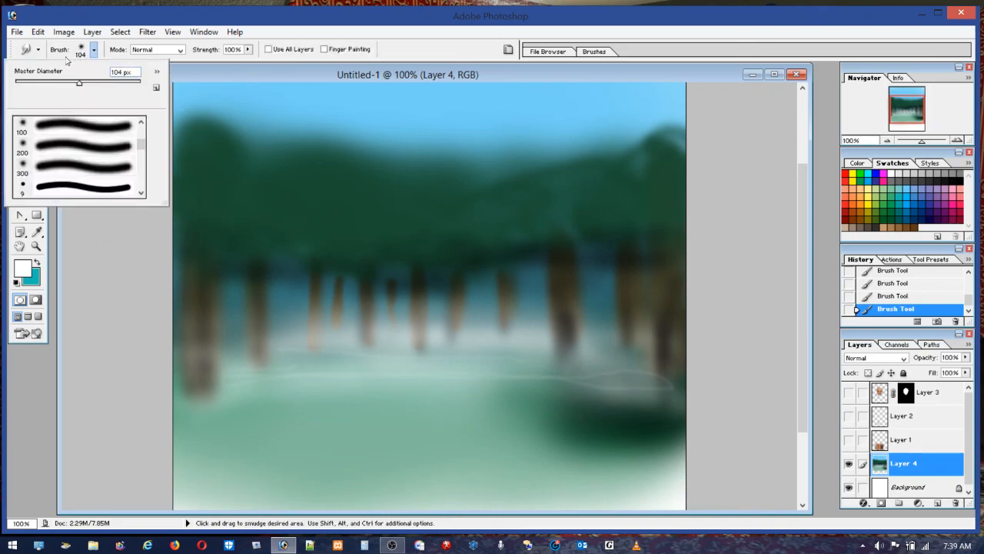
{"action": "left_click", "coordinate": [27, 84]}
{"action": "left_click_drag", "start_coordinate": [37, 87], "coordinate": [42, 91]}
{"action": "mouse_move", "coordinate": [603, 388]}
{"action": "left_mouse_down"}
{"action": "mouse_move", "coordinate": [670, 386]}
{"action": "mouse_move", "coordinate": [446, 370]}
{"action": "mouse_move", "coordinate": [203, 379]}
{"action": "left_mouse_up"}
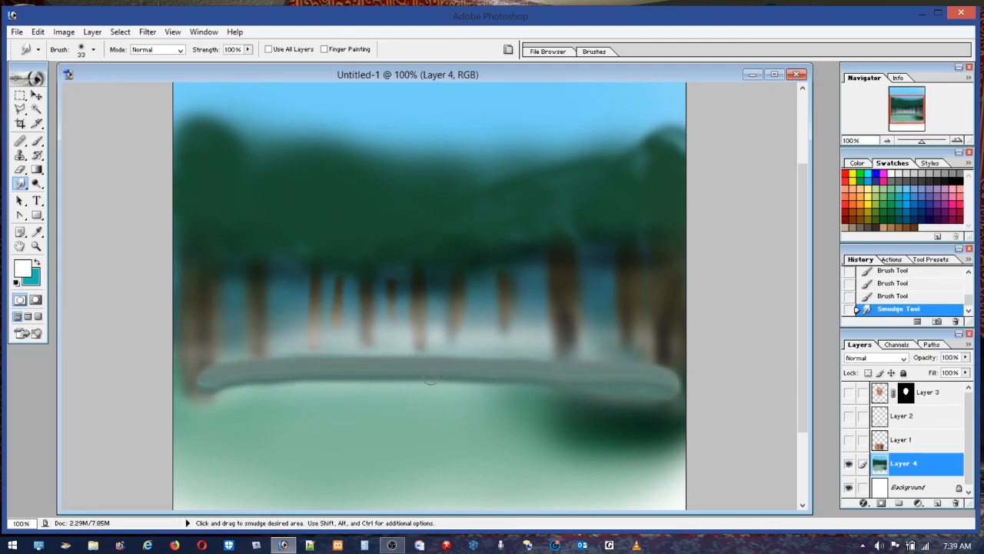
Step: Undo the smudge and the thin white line strokes
{"action": "left_click", "coordinate": [37, 34]}
{"action": "left_click", "coordinate": [39, 45]}
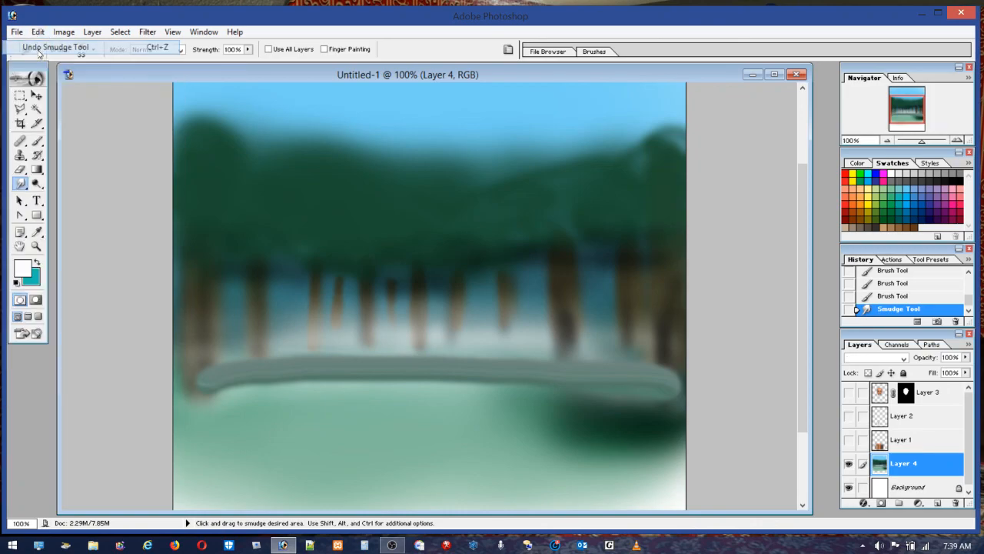
{"action": "left_click", "coordinate": [37, 31]}
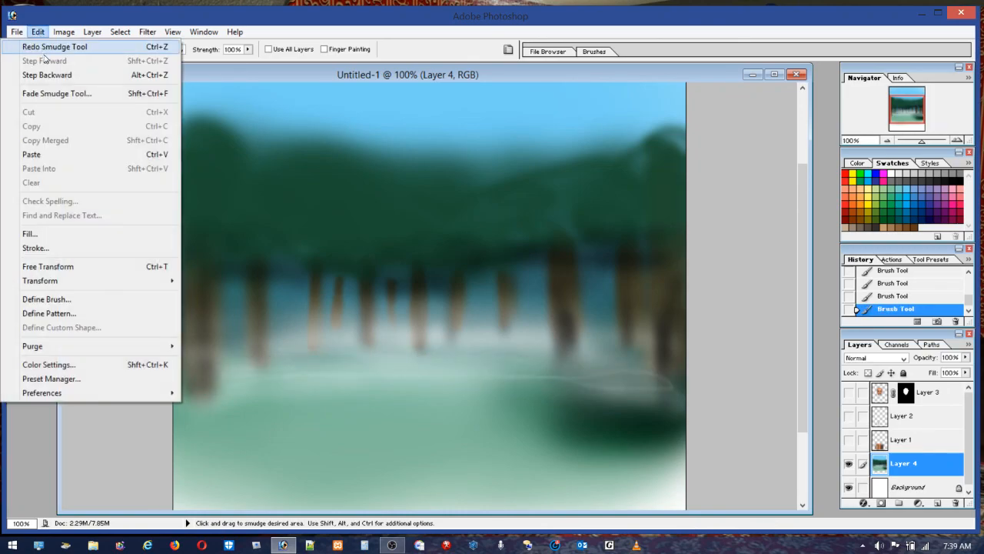
{"action": "left_click", "coordinate": [39, 72]}
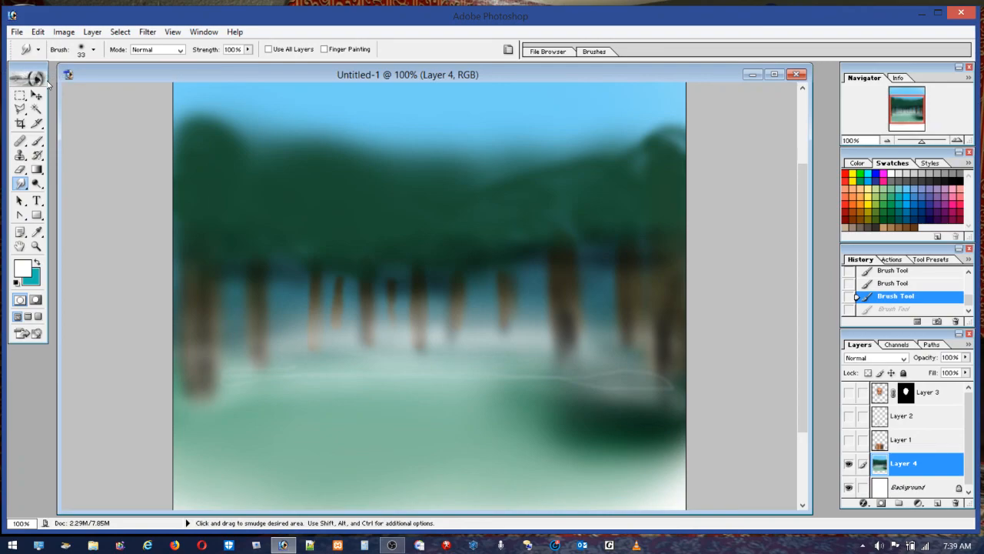
{"action": "left_click", "coordinate": [37, 31]}
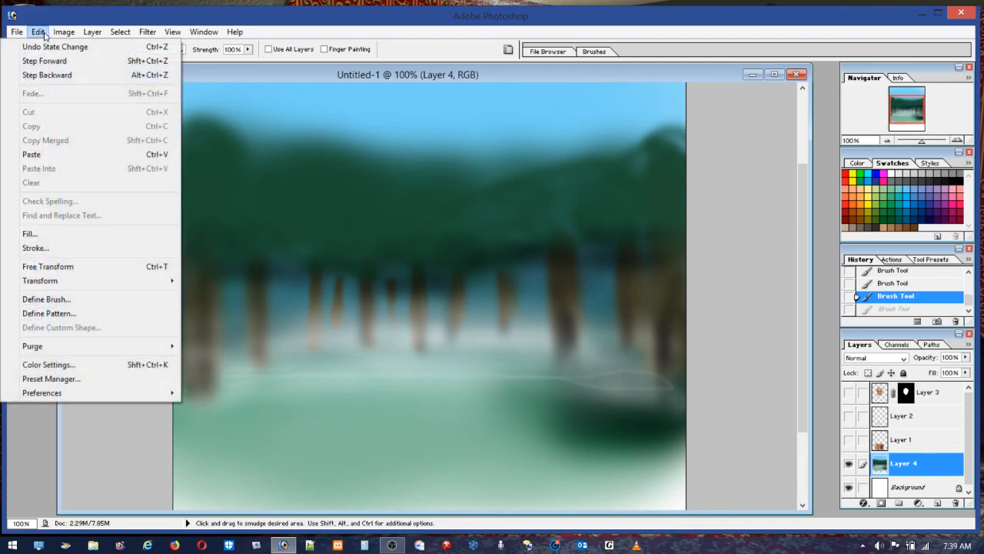
{"action": "left_click", "coordinate": [51, 75]}
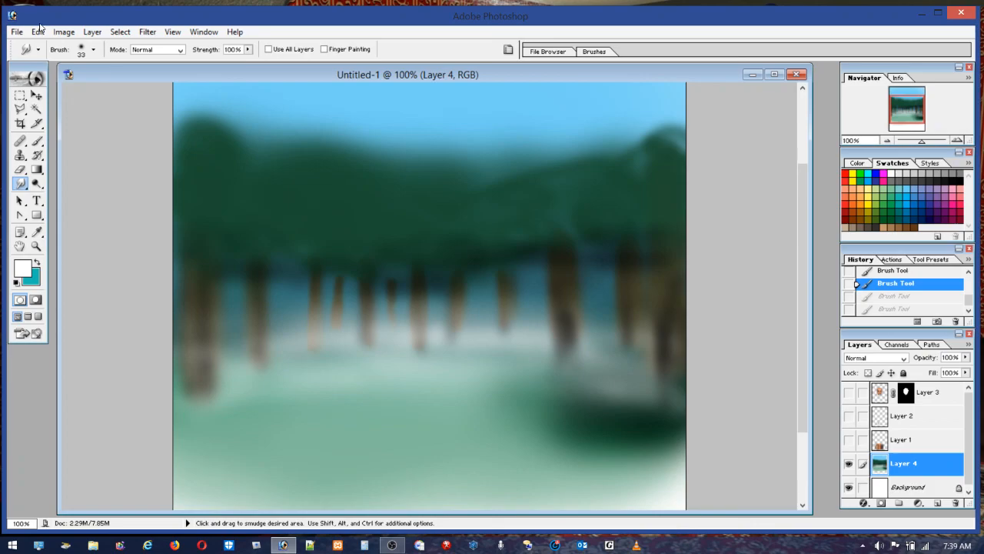
Step: Add a new layer above Layer 4, and try smudging the mist and trunks on it, enlarging the Smudge brush to 88 px
{"action": "left_click", "coordinate": [937, 503]}
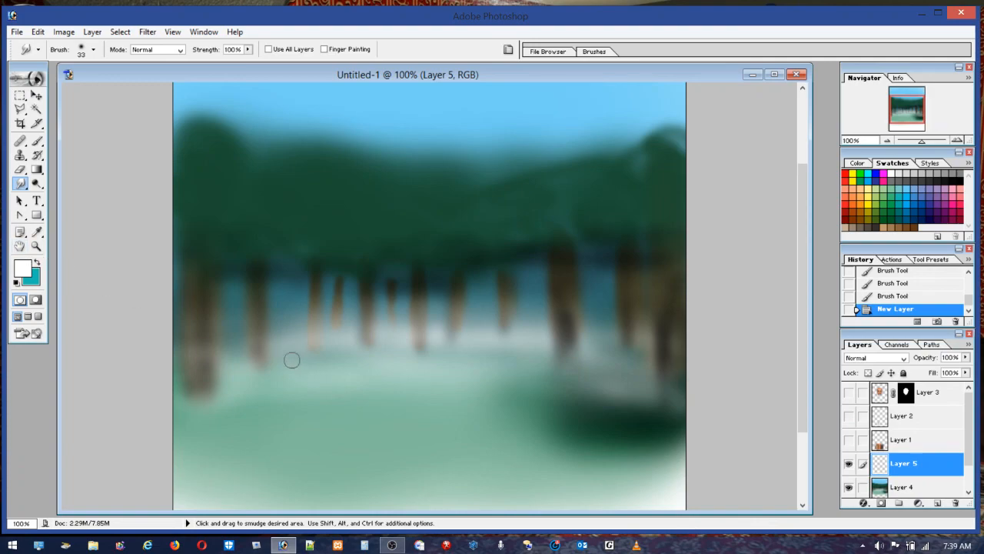
{"action": "left_click", "coordinate": [345, 367]}
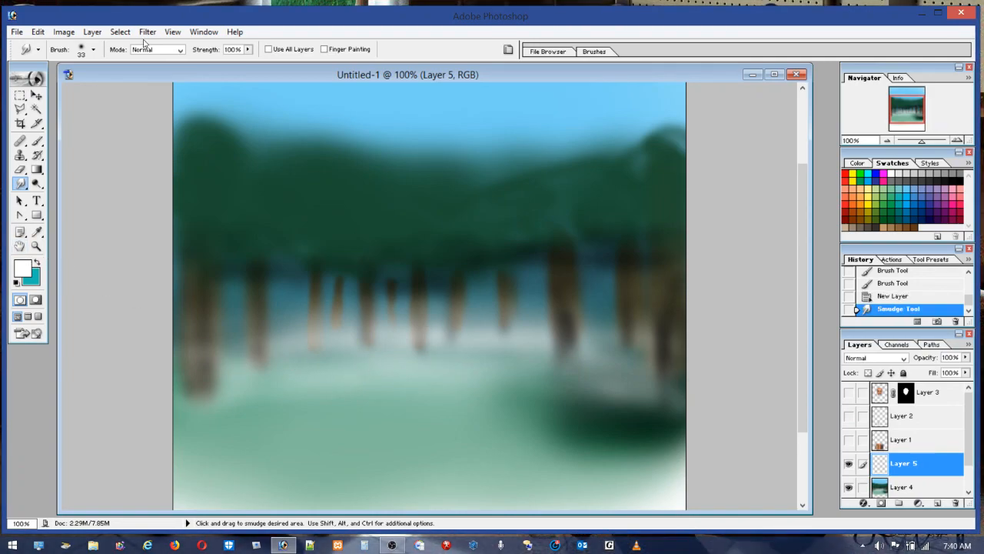
{"action": "left_click", "coordinate": [87, 55]}
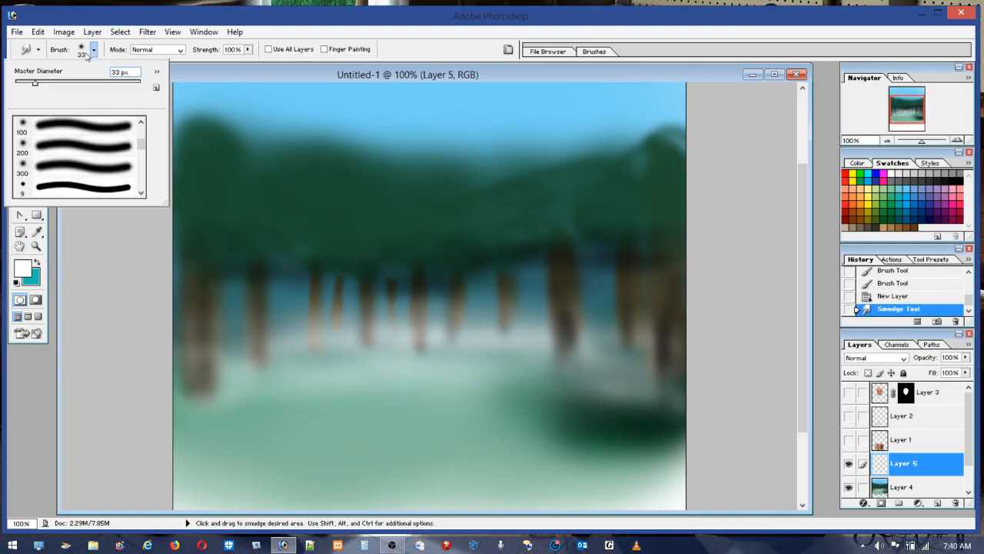
{"action": "left_click", "coordinate": [70, 82]}
{"action": "mouse_move", "coordinate": [393, 354]}
{"action": "left_mouse_down"}
{"action": "mouse_move", "coordinate": [417, 389]}
{"action": "mouse_move", "coordinate": [495, 397]}
{"action": "left_mouse_up"}
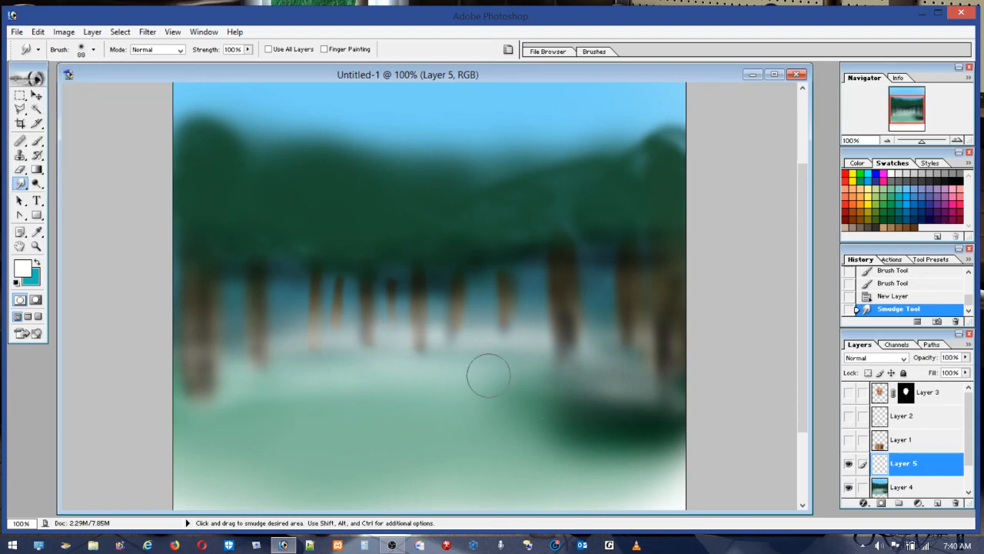
{"action": "left_click_drag", "start_coordinate": [268, 356], "coordinate": [286, 356]}
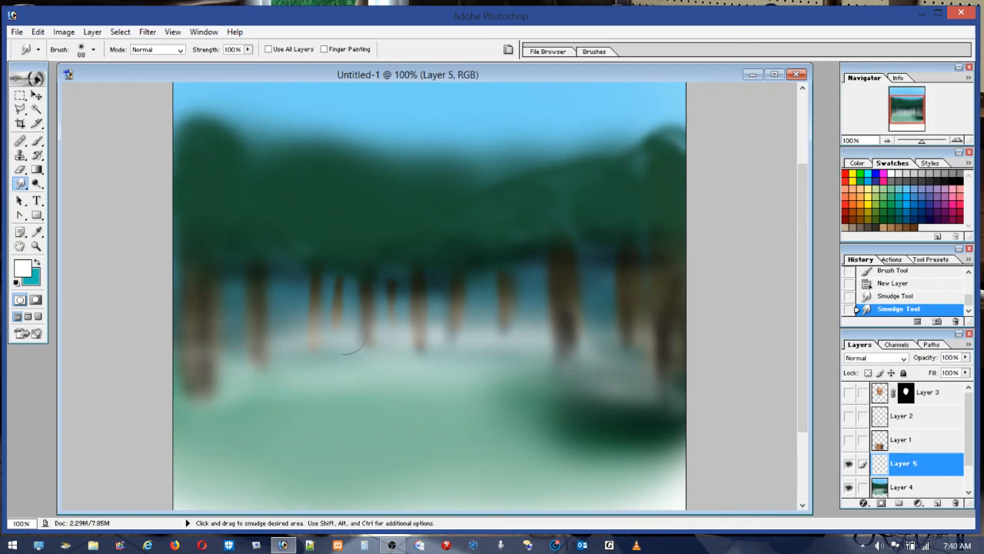
{"action": "left_click_drag", "start_coordinate": [197, 321], "coordinate": [232, 329]}
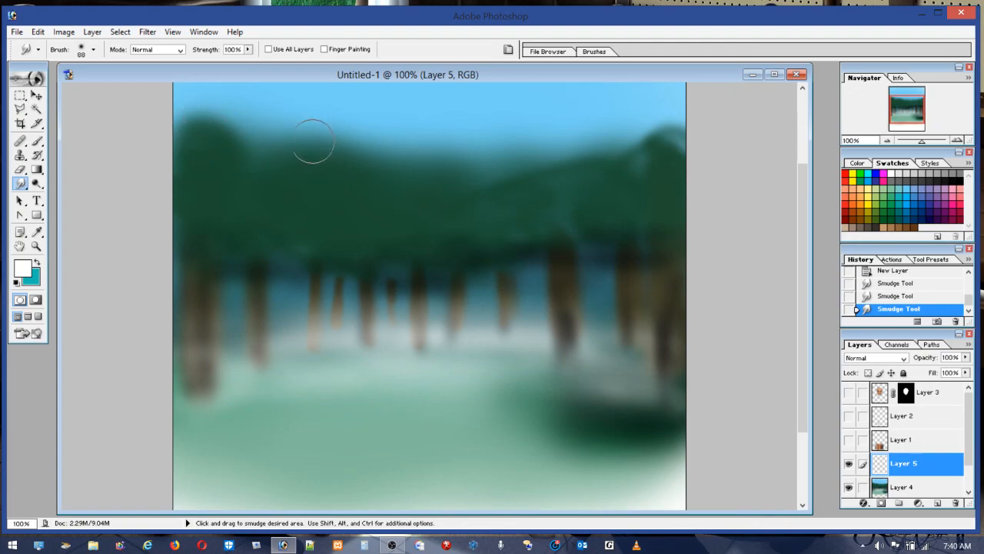
Step: Paint a band of white mist across the trunk bases on the new layer with a 102 px brush at 25% flow
{"action": "left_click", "coordinate": [20, 95]}
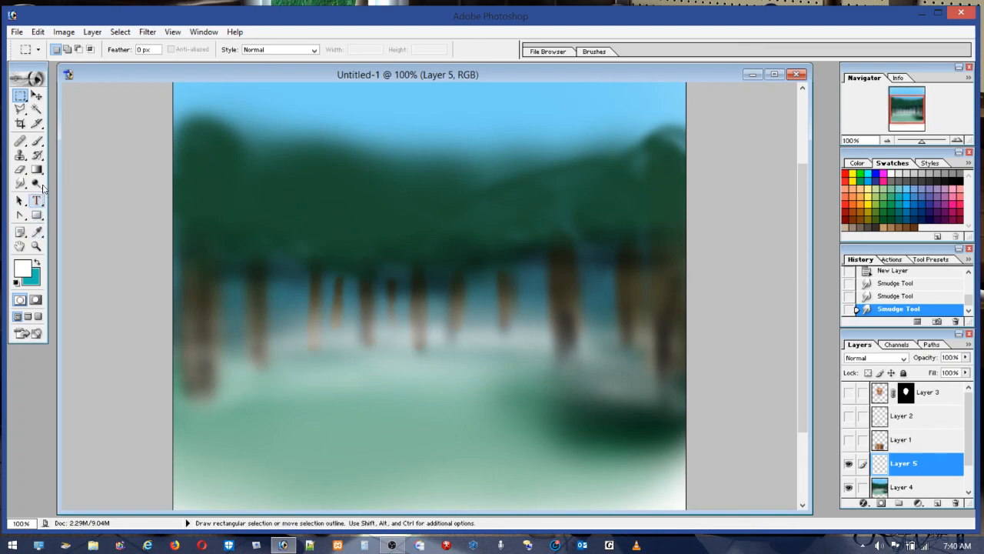
{"action": "left_click", "coordinate": [38, 142]}
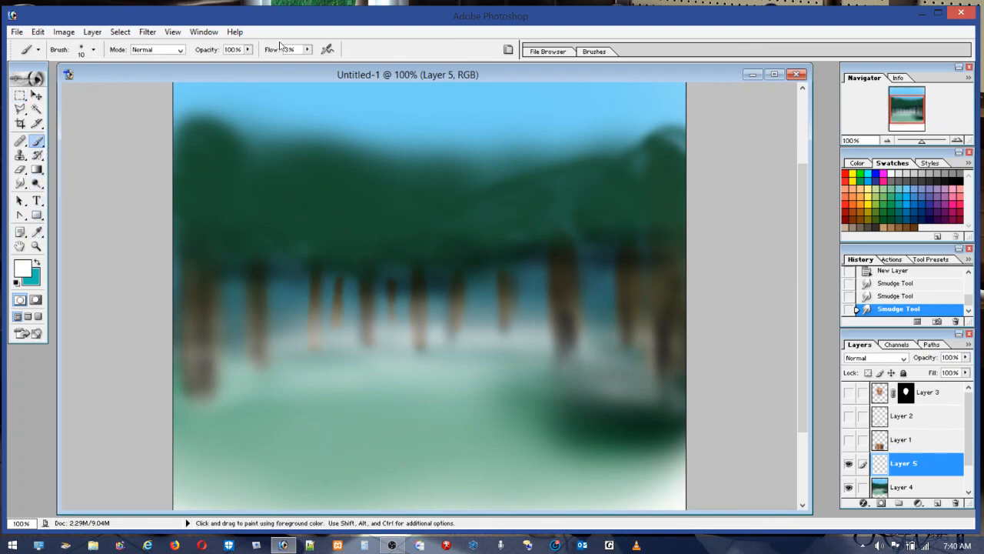
{"action": "left_click", "coordinate": [308, 50]}
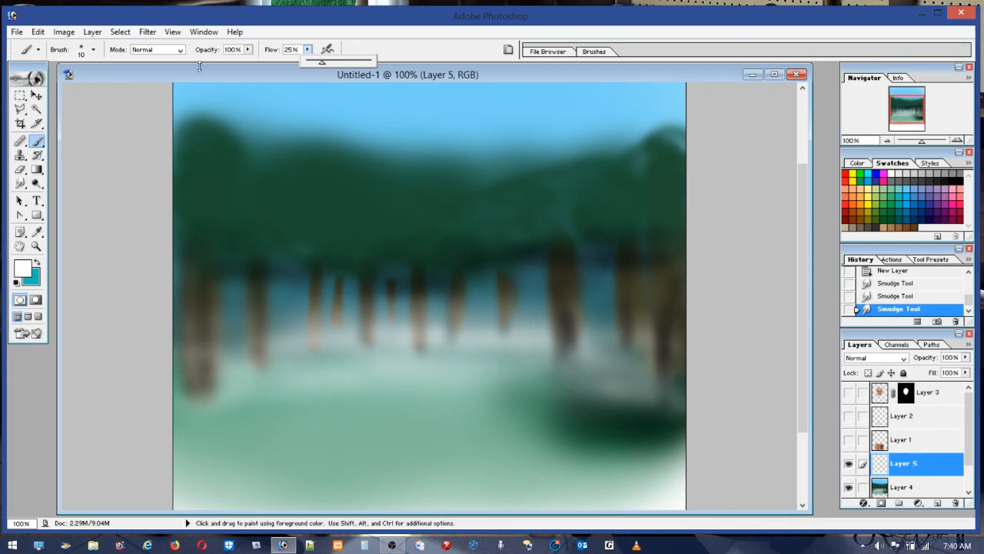
{"action": "left_click", "coordinate": [86, 54]}
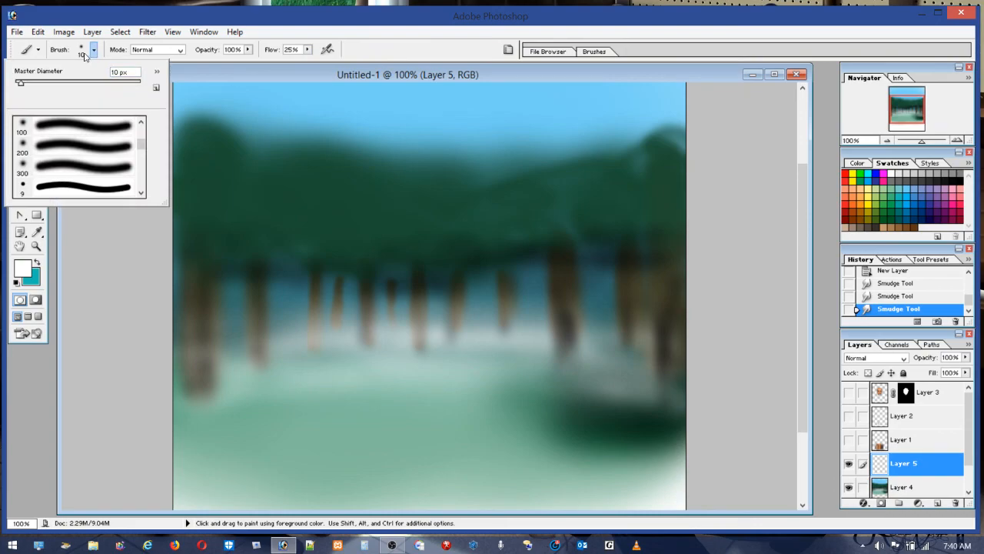
{"action": "left_click", "coordinate": [156, 25]}
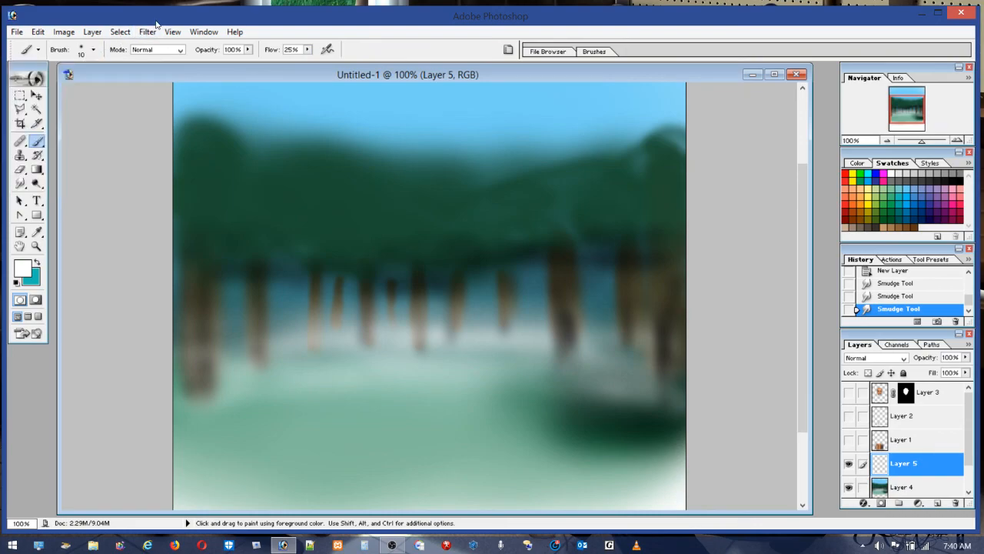
{"action": "left_click", "coordinate": [91, 50]}
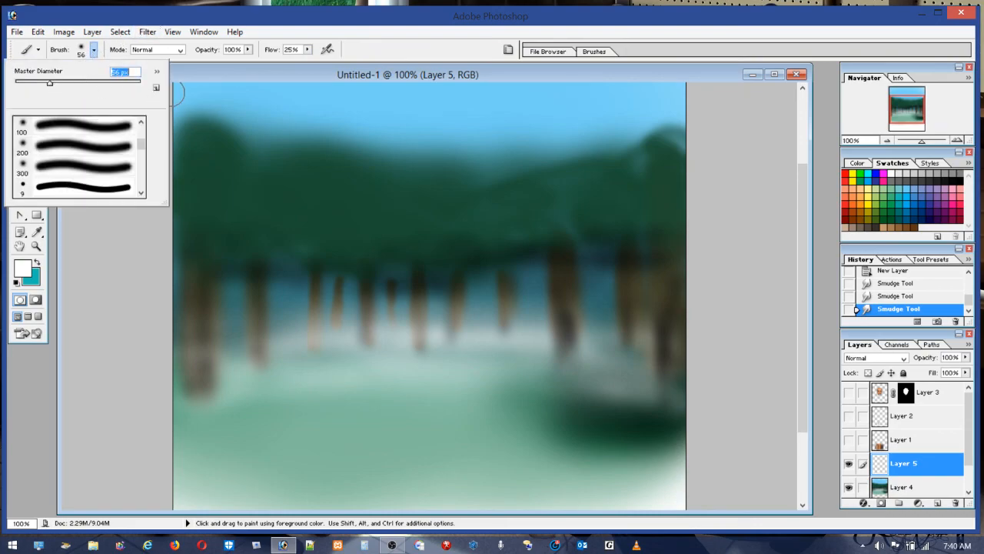
{"action": "left_click", "coordinate": [78, 86]}
{"action": "mouse_move", "coordinate": [231, 381]}
{"action": "left_mouse_down"}
{"action": "mouse_move", "coordinate": [460, 378]}
{"action": "mouse_move", "coordinate": [586, 400]}
{"action": "left_mouse_up"}
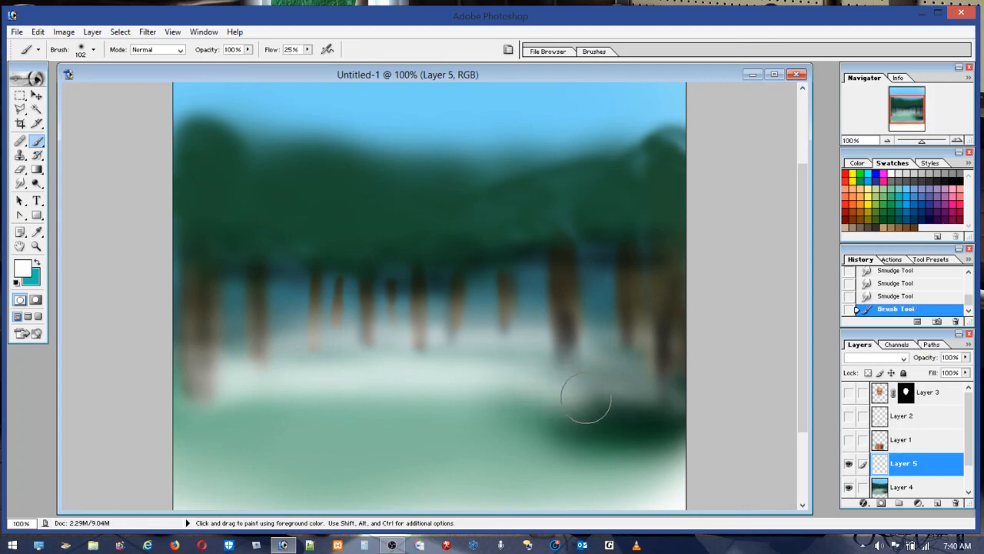
Step: Reduce the flow to 7% and spread softer white mist over the trunk bases, the ground and the dark bush
{"action": "left_click", "coordinate": [307, 50]}
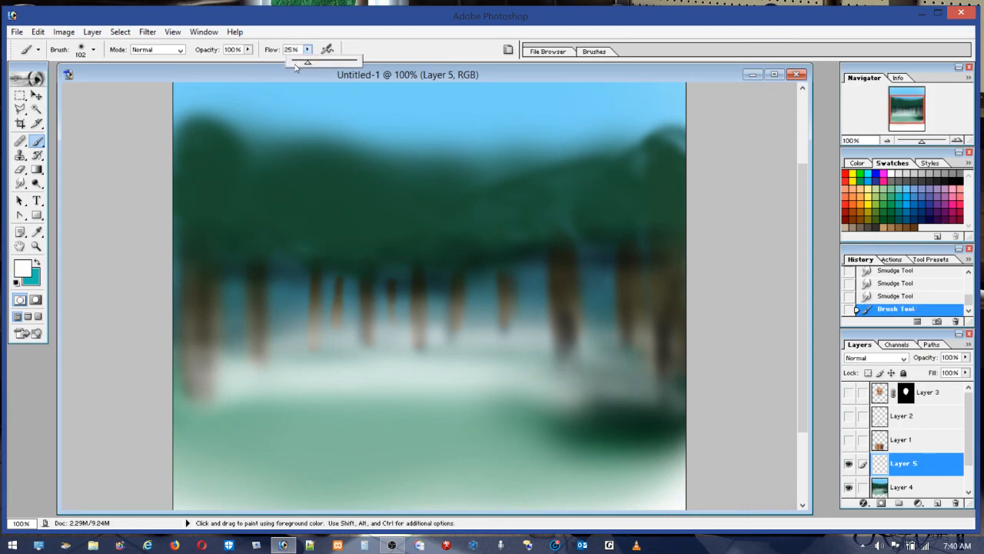
{"action": "left_click_drag", "start_coordinate": [298, 66], "coordinate": [299, 66]}
{"action": "mouse_move", "coordinate": [209, 388]}
{"action": "left_mouse_down"}
{"action": "mouse_move", "coordinate": [522, 403]}
{"action": "mouse_move", "coordinate": [337, 427]}
{"action": "mouse_move", "coordinate": [603, 433]}
{"action": "mouse_move", "coordinate": [674, 409]}
{"action": "mouse_move", "coordinate": [250, 346]}
{"action": "mouse_move", "coordinate": [171, 349]}
{"action": "left_mouse_up"}
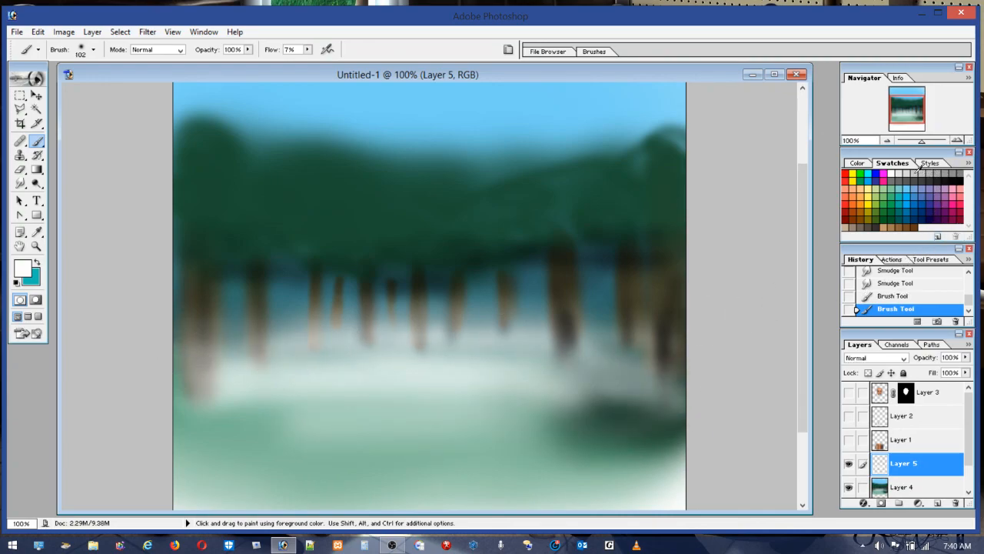
Step: Tint the mist with light gray, and brush white highlights through it with a smaller brush
{"action": "left_click", "coordinate": [936, 173]}
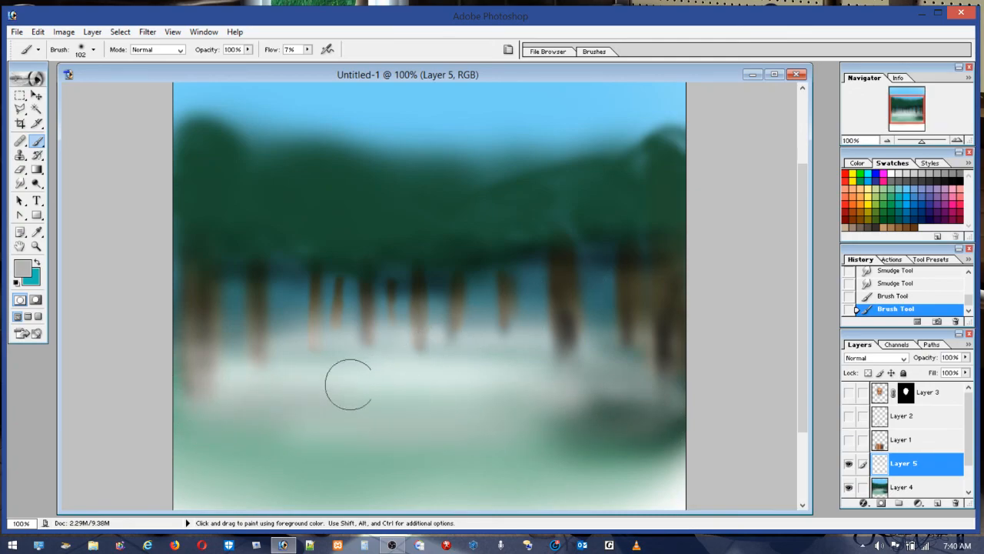
{"action": "left_click_drag", "start_coordinate": [360, 353], "coordinate": [521, 346]}
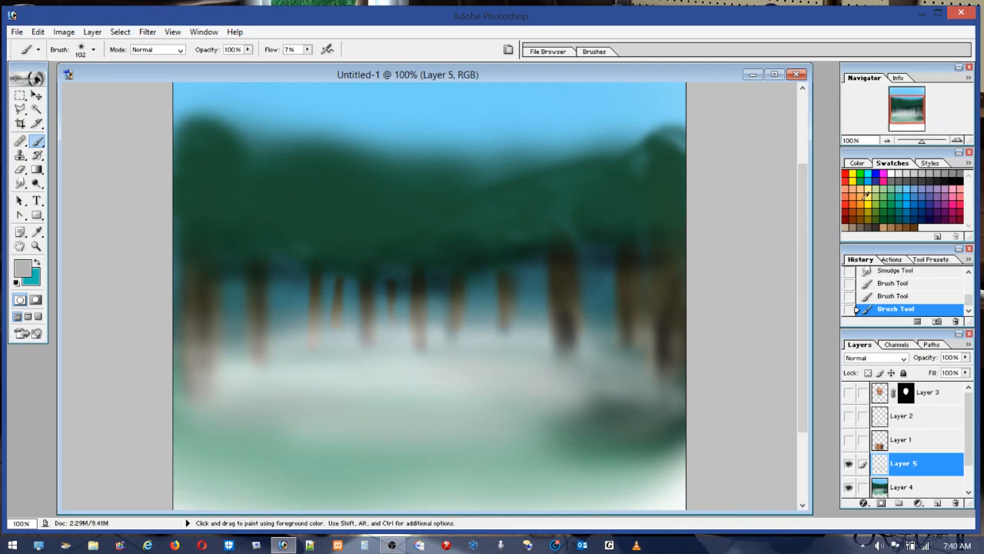
{"action": "left_click", "coordinate": [82, 52]}
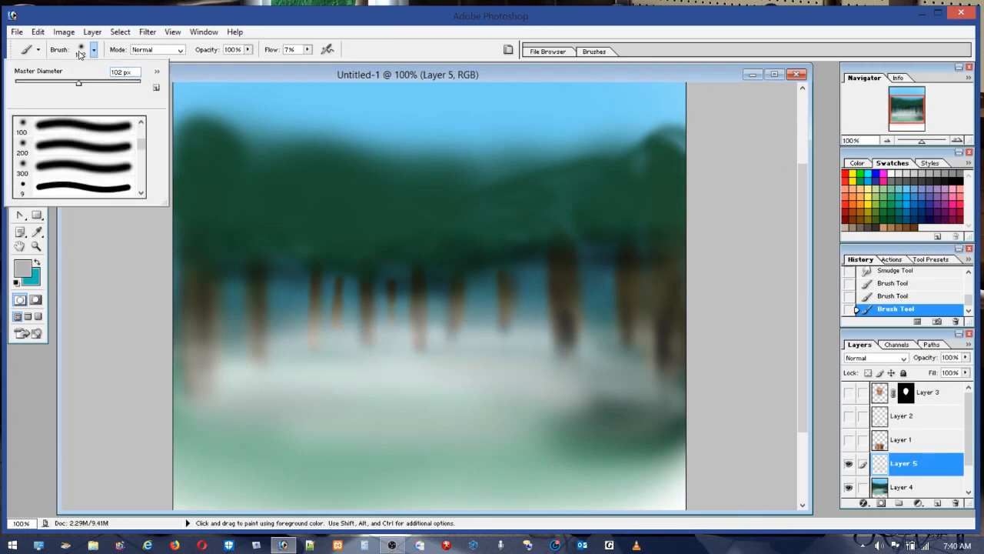
{"action": "left_click", "coordinate": [891, 174]}
{"action": "mouse_move", "coordinate": [404, 382]}
{"action": "left_mouse_down"}
{"action": "mouse_move", "coordinate": [555, 382]}
{"action": "mouse_move", "coordinate": [256, 386]}
{"action": "mouse_move", "coordinate": [586, 393]}
{"action": "left_mouse_up"}
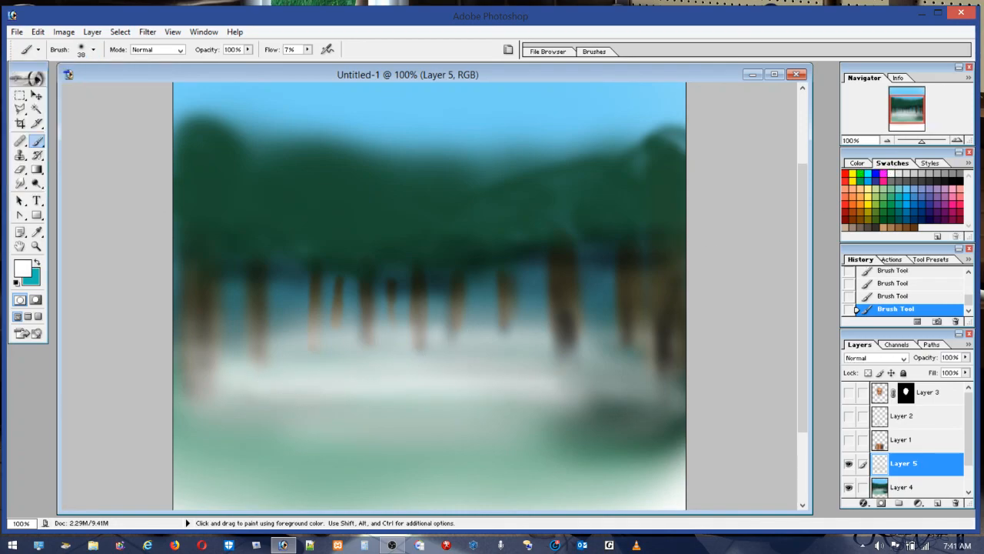
Step: Smudge the mist on Layer 5 into winding bands across the ground and over the dark bush with an 88 px brush at 100% strength
{"action": "left_click", "coordinate": [20, 183]}
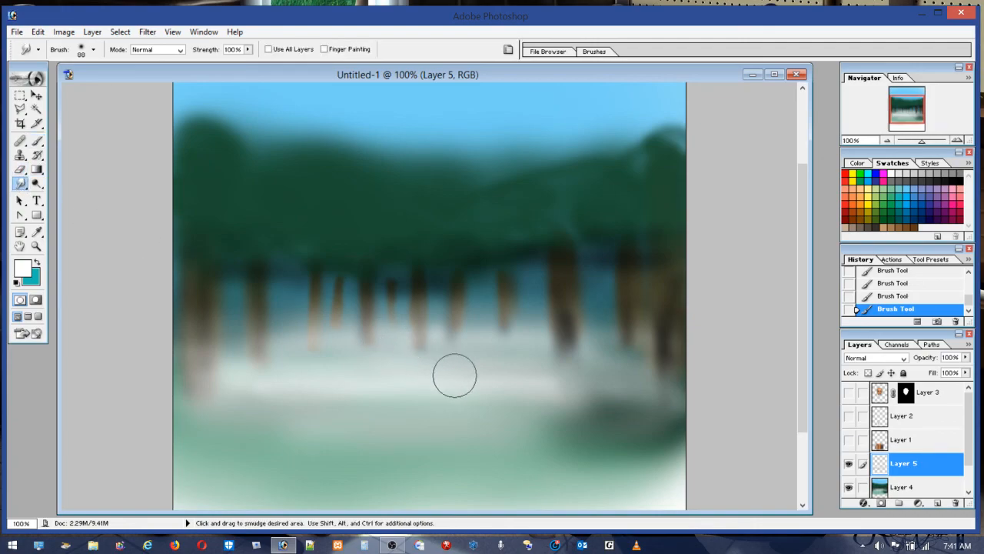
{"action": "mouse_move", "coordinate": [492, 377]}
{"action": "left_mouse_down"}
{"action": "mouse_move", "coordinate": [598, 401]}
{"action": "mouse_move", "coordinate": [181, 404]}
{"action": "mouse_move", "coordinate": [284, 432]}
{"action": "mouse_move", "coordinate": [265, 435]}
{"action": "mouse_move", "coordinate": [404, 421]}
{"action": "mouse_move", "coordinate": [422, 452]}
{"action": "mouse_move", "coordinate": [530, 436]}
{"action": "mouse_move", "coordinate": [549, 467]}
{"action": "mouse_move", "coordinate": [622, 426]}
{"action": "mouse_move", "coordinate": [665, 442]}
{"action": "left_mouse_up"}
{"action": "mouse_move", "coordinate": [659, 407]}
{"action": "left_mouse_down"}
{"action": "mouse_move", "coordinate": [530, 411]}
{"action": "mouse_move", "coordinate": [460, 455]}
{"action": "left_mouse_up"}
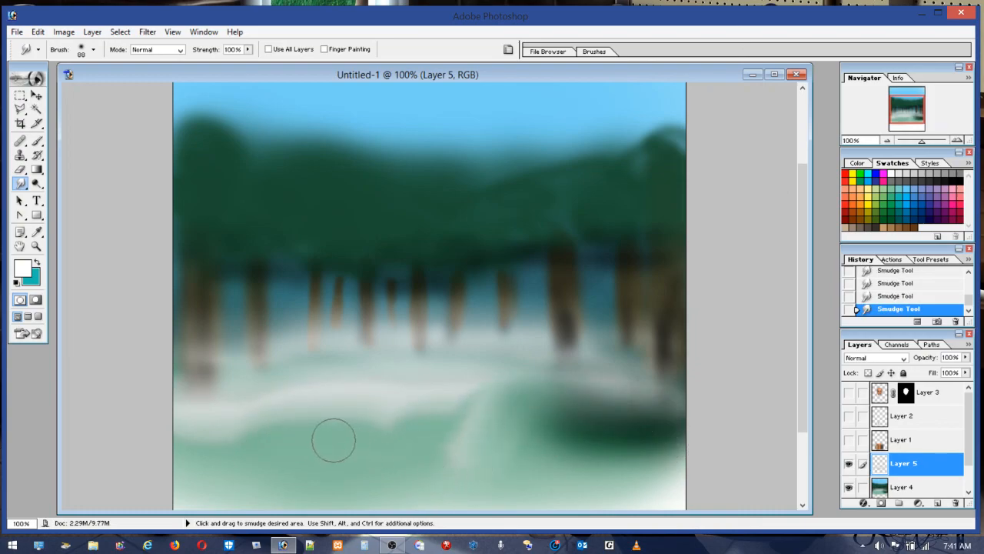
{"action": "mouse_move", "coordinate": [181, 430]}
{"action": "left_mouse_down"}
{"action": "mouse_move", "coordinate": [250, 407]}
{"action": "mouse_move", "coordinate": [364, 442]}
{"action": "mouse_move", "coordinate": [491, 448]}
{"action": "mouse_move", "coordinate": [508, 436]}
{"action": "mouse_move", "coordinate": [446, 423]}
{"action": "mouse_move", "coordinate": [648, 436]}
{"action": "left_mouse_up"}
{"action": "mouse_move", "coordinate": [587, 393]}
{"action": "left_mouse_down"}
{"action": "mouse_move", "coordinate": [653, 432]}
{"action": "mouse_move", "coordinate": [670, 420]}
{"action": "mouse_move", "coordinate": [658, 444]}
{"action": "mouse_move", "coordinate": [581, 435]}
{"action": "mouse_move", "coordinate": [632, 413]}
{"action": "left_mouse_up"}
{"action": "mouse_move", "coordinate": [551, 421]}
{"action": "left_mouse_down"}
{"action": "mouse_move", "coordinate": [633, 413]}
{"action": "mouse_move", "coordinate": [665, 450]}
{"action": "left_mouse_up"}
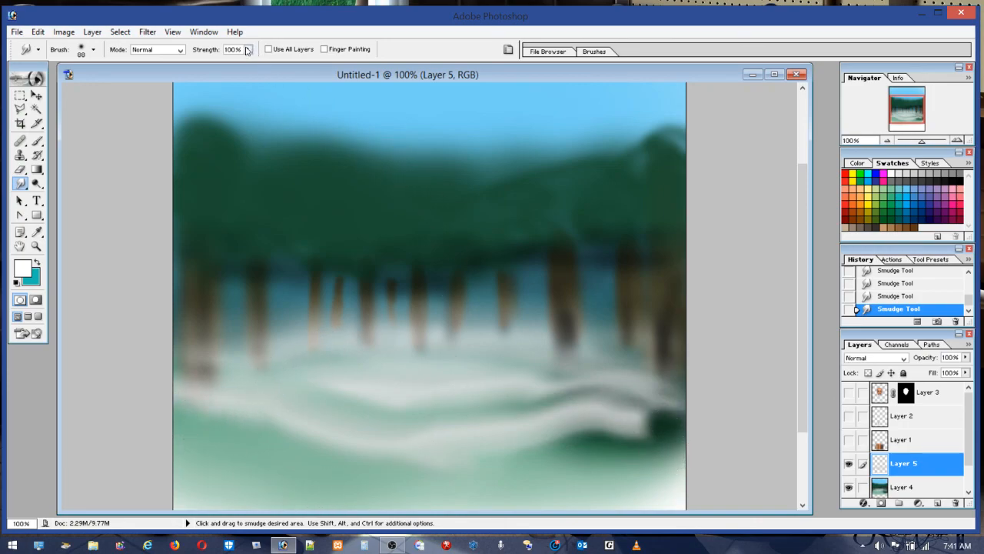
Step: Lower the Smudge strength to 28% and soften the winding mist bands across the ground and below the trunks
{"action": "left_click", "coordinate": [248, 50]}
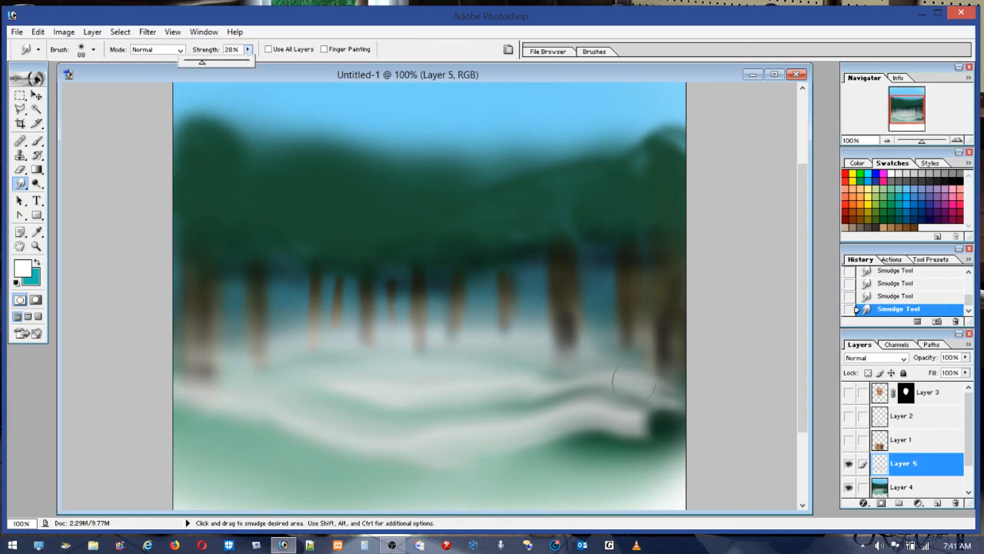
{"action": "mouse_move", "coordinate": [564, 400]}
{"action": "left_mouse_down"}
{"action": "mouse_move", "coordinate": [694, 438]}
{"action": "mouse_move", "coordinate": [654, 416]}
{"action": "mouse_move", "coordinate": [517, 423]}
{"action": "mouse_move", "coordinate": [707, 445]}
{"action": "mouse_move", "coordinate": [580, 432]}
{"action": "mouse_move", "coordinate": [596, 455]}
{"action": "mouse_move", "coordinate": [709, 461]}
{"action": "mouse_move", "coordinate": [593, 414]}
{"action": "mouse_move", "coordinate": [596, 383]}
{"action": "mouse_move", "coordinate": [554, 413]}
{"action": "mouse_move", "coordinate": [608, 371]}
{"action": "mouse_move", "coordinate": [548, 412]}
{"action": "mouse_move", "coordinate": [575, 403]}
{"action": "mouse_move", "coordinate": [492, 401]}
{"action": "mouse_move", "coordinate": [498, 437]}
{"action": "mouse_move", "coordinate": [351, 383]}
{"action": "mouse_move", "coordinate": [485, 447]}
{"action": "mouse_move", "coordinate": [362, 415]}
{"action": "mouse_move", "coordinate": [291, 436]}
{"action": "left_mouse_up"}
{"action": "mouse_move", "coordinate": [187, 404]}
{"action": "left_mouse_down"}
{"action": "mouse_move", "coordinate": [264, 481]}
{"action": "mouse_move", "coordinate": [184, 453]}
{"action": "left_mouse_up"}
{"action": "mouse_move", "coordinate": [328, 355]}
{"action": "left_mouse_down"}
{"action": "mouse_move", "coordinate": [295, 320]}
{"action": "mouse_move", "coordinate": [357, 383]}
{"action": "mouse_move", "coordinate": [367, 375]}
{"action": "mouse_move", "coordinate": [348, 327]}
{"action": "left_mouse_up"}
{"action": "left_click_drag", "start_coordinate": [393, 401], "coordinate": [419, 422]}
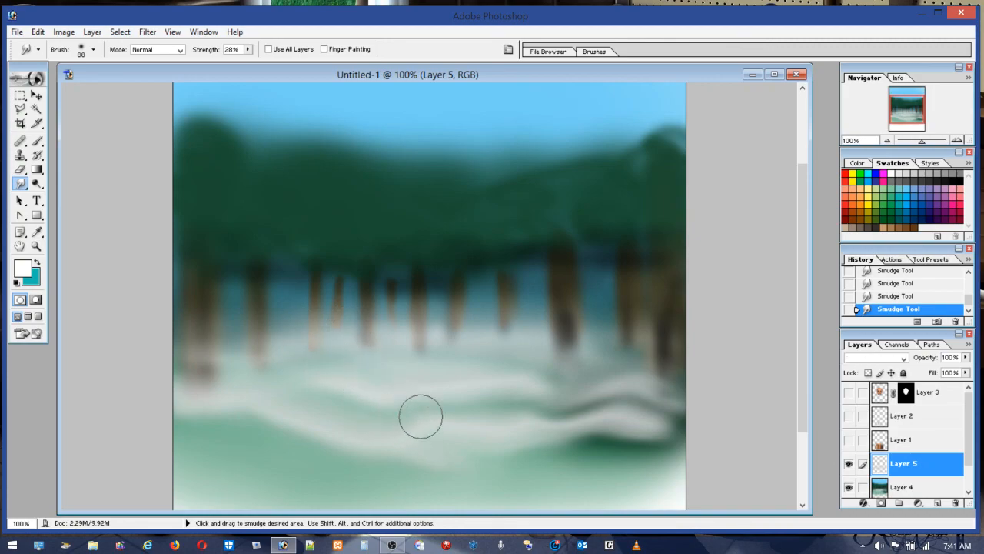
{"action": "left_click_drag", "start_coordinate": [407, 361], "coordinate": [441, 441]}
{"action": "left_click_drag", "start_coordinate": [449, 377], "coordinate": [464, 443]}
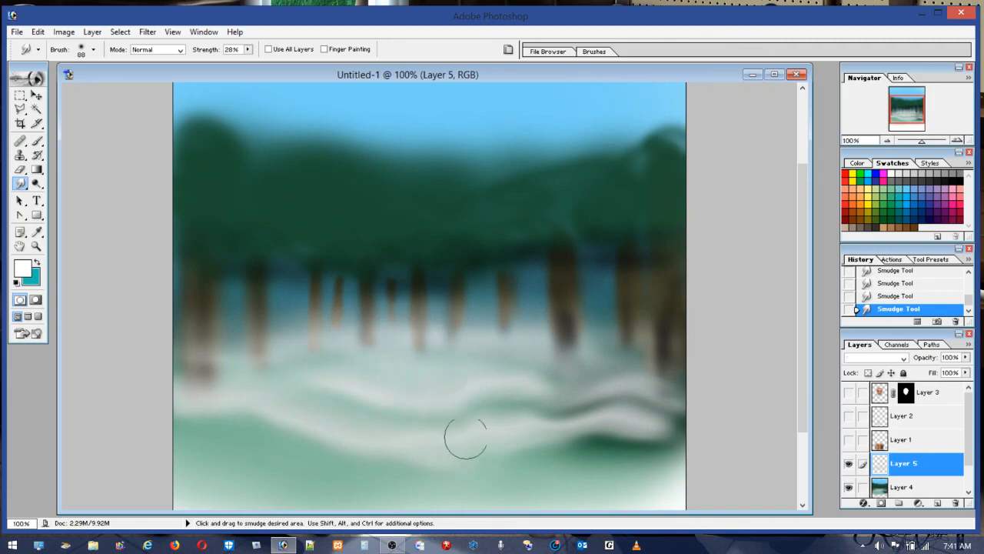
{"action": "mouse_move", "coordinate": [494, 365]}
{"action": "left_mouse_down"}
{"action": "mouse_move", "coordinate": [484, 441]}
{"action": "mouse_move", "coordinate": [555, 392]}
{"action": "mouse_move", "coordinate": [615, 394]}
{"action": "left_mouse_up"}
Step: Brush more white mist over the ground and trunk bases with a 64 px brush at 7% flow
{"action": "left_click", "coordinate": [38, 142]}
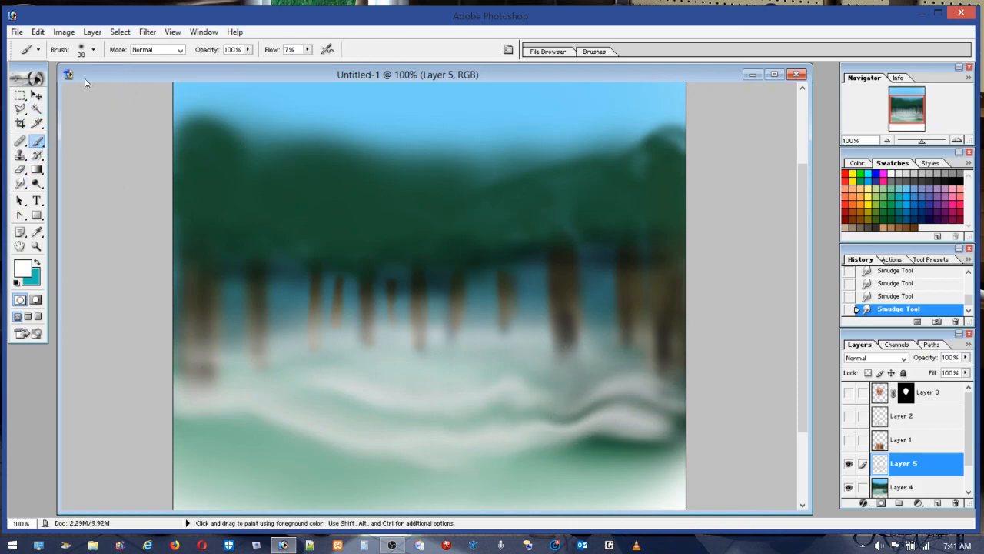
{"action": "left_click", "coordinate": [78, 57]}
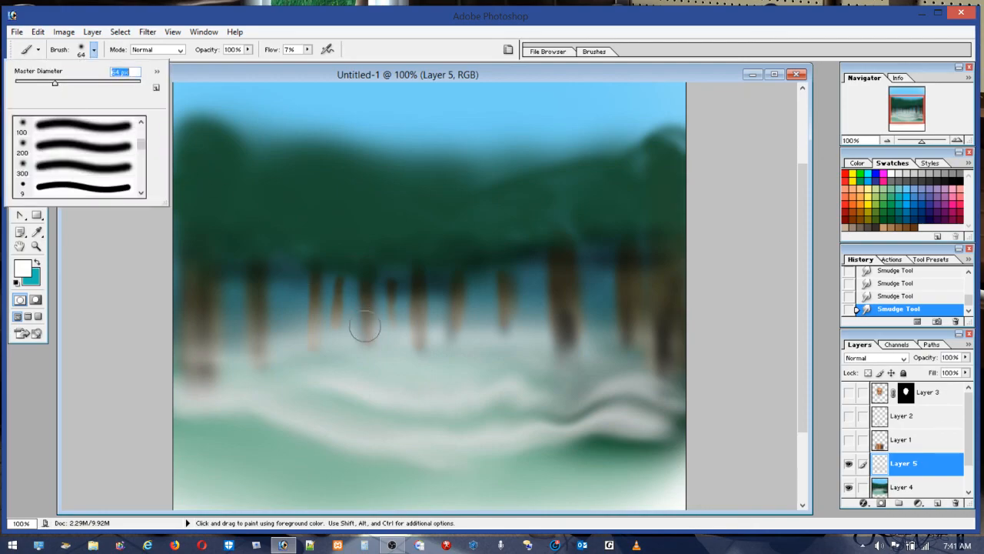
{"action": "left_click", "coordinate": [399, 341]}
{"action": "mouse_move", "coordinate": [406, 377]}
{"action": "left_mouse_down"}
{"action": "mouse_move", "coordinate": [460, 428]}
{"action": "mouse_move", "coordinate": [463, 333]}
{"action": "mouse_move", "coordinate": [521, 415]}
{"action": "mouse_move", "coordinate": [525, 349]}
{"action": "mouse_move", "coordinate": [549, 356]}
{"action": "mouse_move", "coordinate": [573, 425]}
{"action": "mouse_move", "coordinate": [590, 382]}
{"action": "mouse_move", "coordinate": [469, 363]}
{"action": "mouse_move", "coordinate": [422, 399]}
{"action": "mouse_move", "coordinate": [366, 404]}
{"action": "mouse_move", "coordinate": [309, 394]}
{"action": "mouse_move", "coordinate": [283, 361]}
{"action": "mouse_move", "coordinate": [293, 391]}
{"action": "mouse_move", "coordinate": [362, 421]}
{"action": "mouse_move", "coordinate": [348, 393]}
{"action": "mouse_move", "coordinate": [444, 424]}
{"action": "mouse_move", "coordinate": [353, 406]}
{"action": "mouse_move", "coordinate": [470, 420]}
{"action": "mouse_move", "coordinate": [417, 402]}
{"action": "mouse_move", "coordinate": [568, 409]}
{"action": "mouse_move", "coordinate": [315, 404]}
{"action": "mouse_move", "coordinate": [538, 418]}
{"action": "mouse_move", "coordinate": [598, 404]}
{"action": "mouse_move", "coordinate": [440, 412]}
{"action": "mouse_move", "coordinate": [645, 417]}
{"action": "mouse_move", "coordinate": [658, 401]}
{"action": "mouse_move", "coordinate": [436, 414]}
{"action": "mouse_move", "coordinate": [284, 399]}
{"action": "mouse_move", "coordinate": [241, 428]}
{"action": "left_mouse_up"}
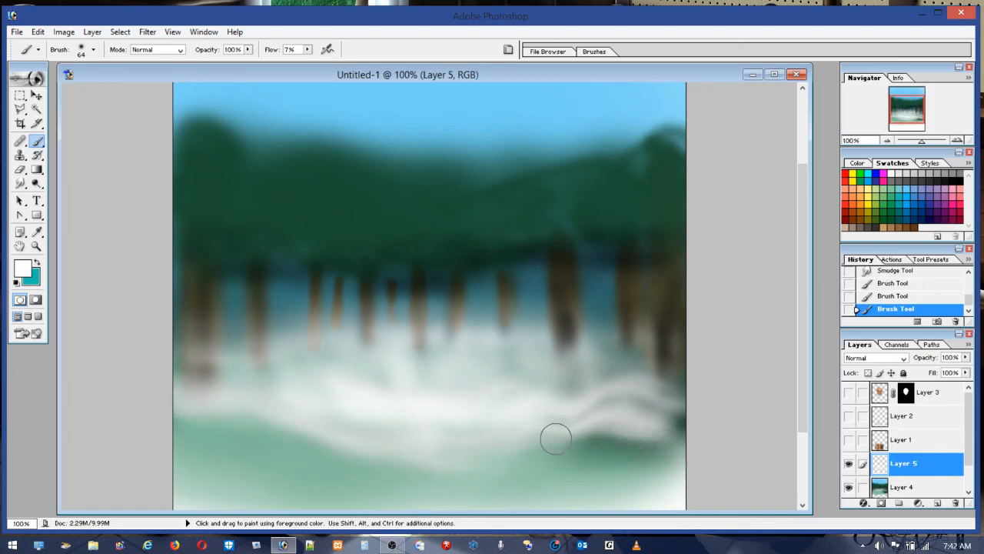
{"action": "left_click_drag", "start_coordinate": [212, 416], "coordinate": [139, 428]}
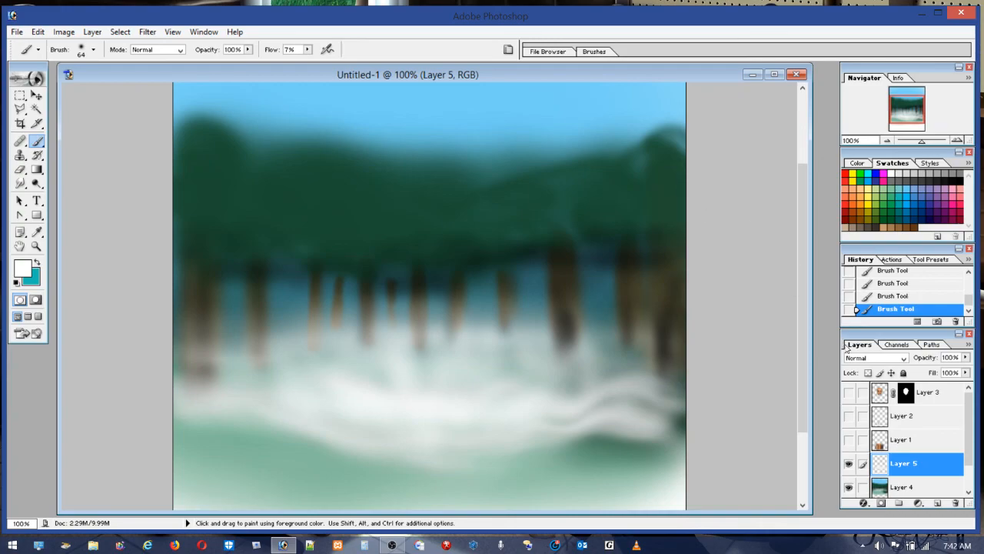
Step: Create a new layer above Layer 5 and paint a bright red oval ember patch on the foreground ground
{"action": "left_click", "coordinate": [937, 504]}
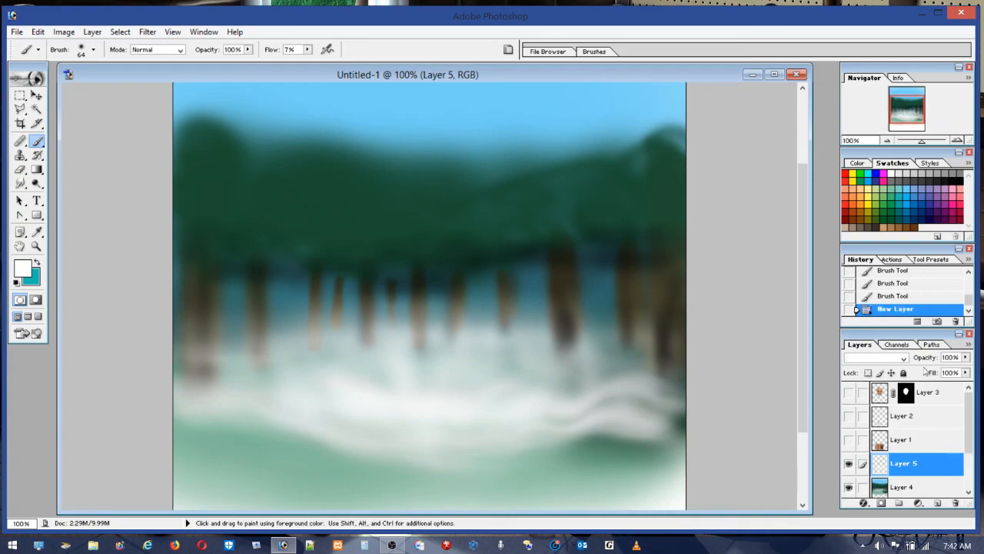
{"action": "left_click", "coordinate": [846, 204]}
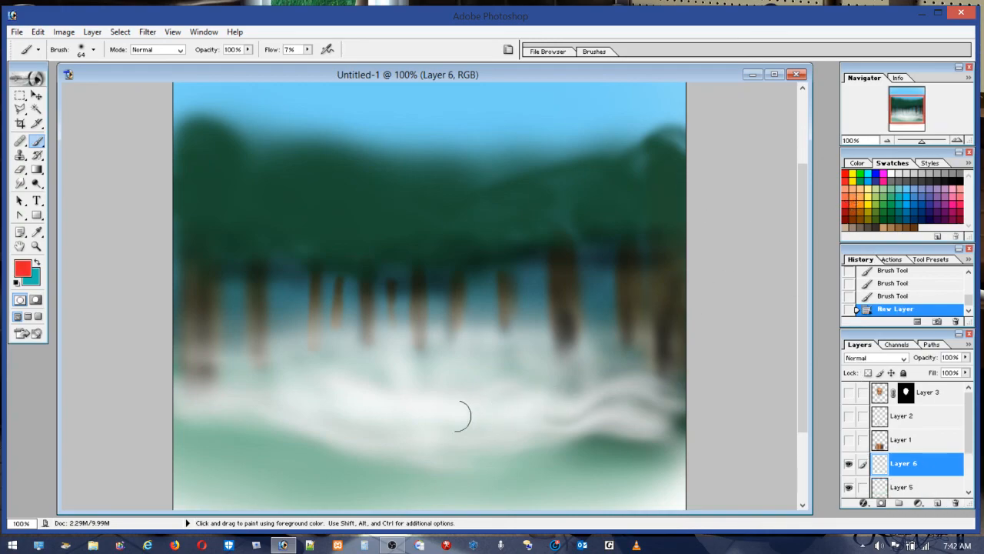
{"action": "mouse_move", "coordinate": [325, 446]}
{"action": "left_mouse_down"}
{"action": "mouse_move", "coordinate": [388, 459]}
{"action": "mouse_move", "coordinate": [280, 448]}
{"action": "mouse_move", "coordinate": [415, 465]}
{"action": "mouse_move", "coordinate": [373, 452]}
{"action": "mouse_move", "coordinate": [276, 456]}
{"action": "mouse_move", "coordinate": [425, 459]}
{"action": "left_mouse_up"}
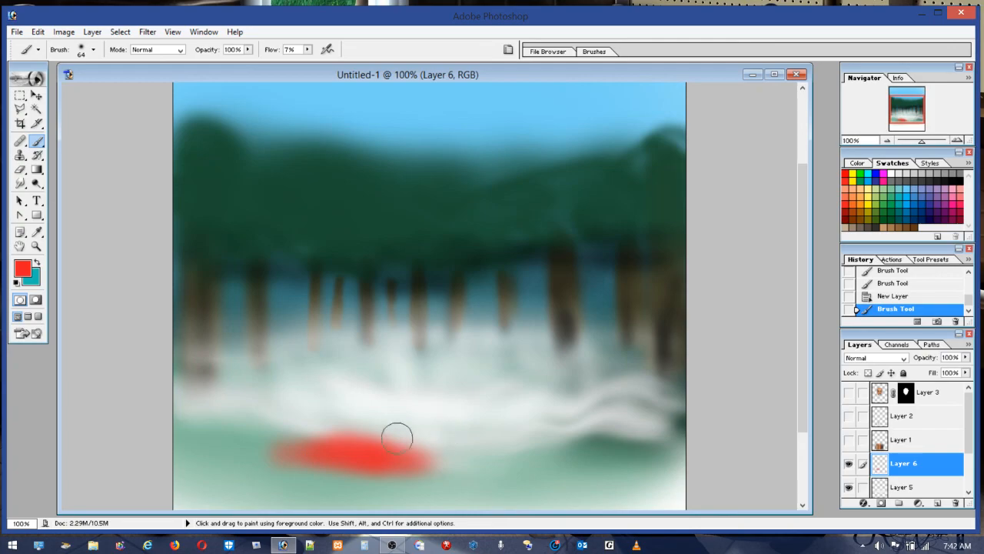
{"action": "left_click_drag", "start_coordinate": [331, 451], "coordinate": [376, 444]}
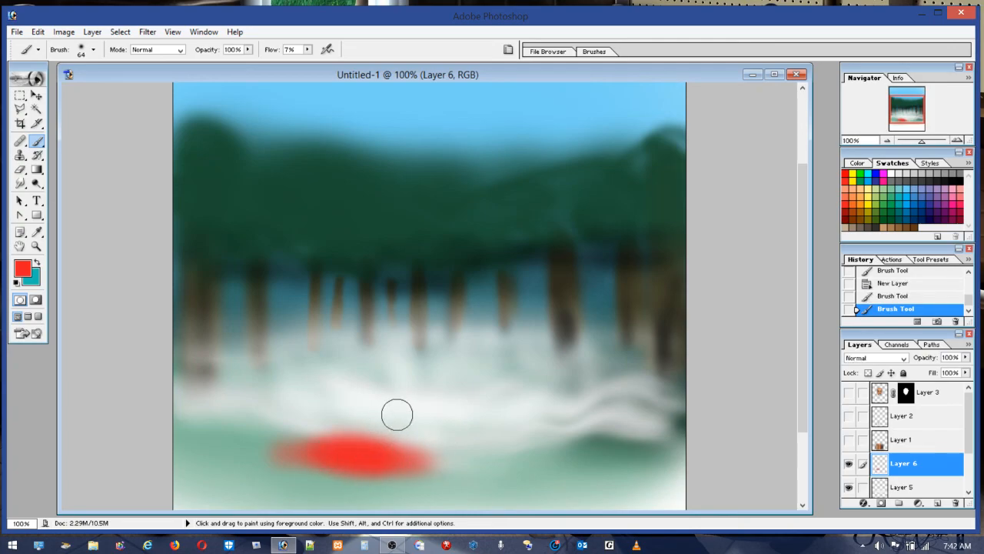
{"action": "left_click_drag", "start_coordinate": [357, 452], "coordinate": [364, 454]}
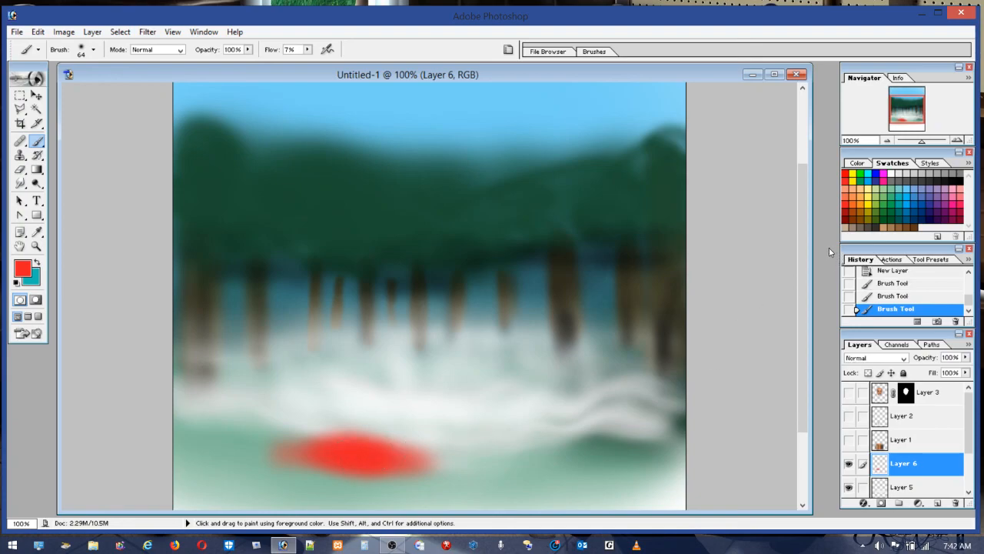
Step: Shade the red patch with dark red through its middle and black along its lower edge
{"action": "left_click", "coordinate": [847, 218]}
{"action": "mouse_move", "coordinate": [333, 452]}
{"action": "left_mouse_down"}
{"action": "mouse_move", "coordinate": [363, 463]}
{"action": "mouse_move", "coordinate": [312, 450]}
{"action": "left_mouse_up"}
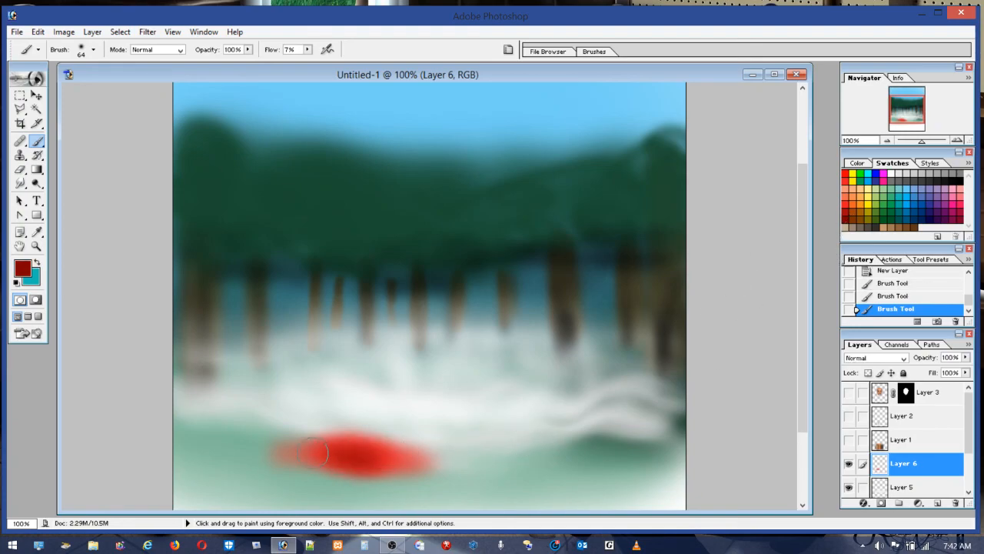
{"action": "mouse_move", "coordinate": [395, 460]}
{"action": "left_mouse_down"}
{"action": "mouse_move", "coordinate": [313, 455]}
{"action": "mouse_move", "coordinate": [375, 457]}
{"action": "mouse_move", "coordinate": [344, 461]}
{"action": "mouse_move", "coordinate": [354, 460]}
{"action": "left_mouse_up"}
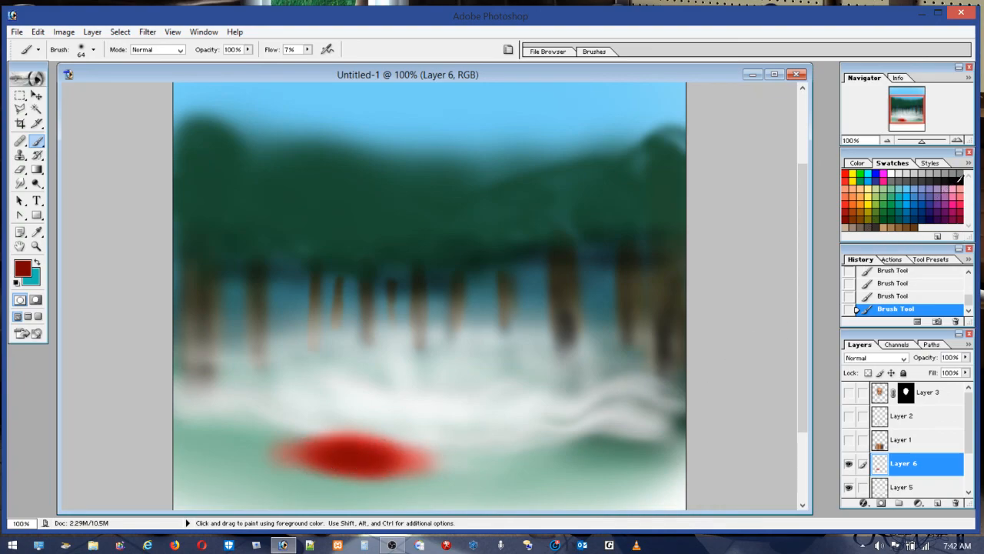
{"action": "left_click", "coordinate": [957, 174]}
{"action": "mouse_move", "coordinate": [435, 472]}
{"action": "left_mouse_down"}
{"action": "mouse_move", "coordinate": [349, 466]}
{"action": "mouse_move", "coordinate": [357, 475]}
{"action": "mouse_move", "coordinate": [347, 481]}
{"action": "mouse_move", "coordinate": [313, 467]}
{"action": "mouse_move", "coordinate": [388, 466]}
{"action": "mouse_move", "coordinate": [404, 473]}
{"action": "mouse_move", "coordinate": [323, 473]}
{"action": "mouse_move", "coordinate": [405, 476]}
{"action": "left_mouse_up"}
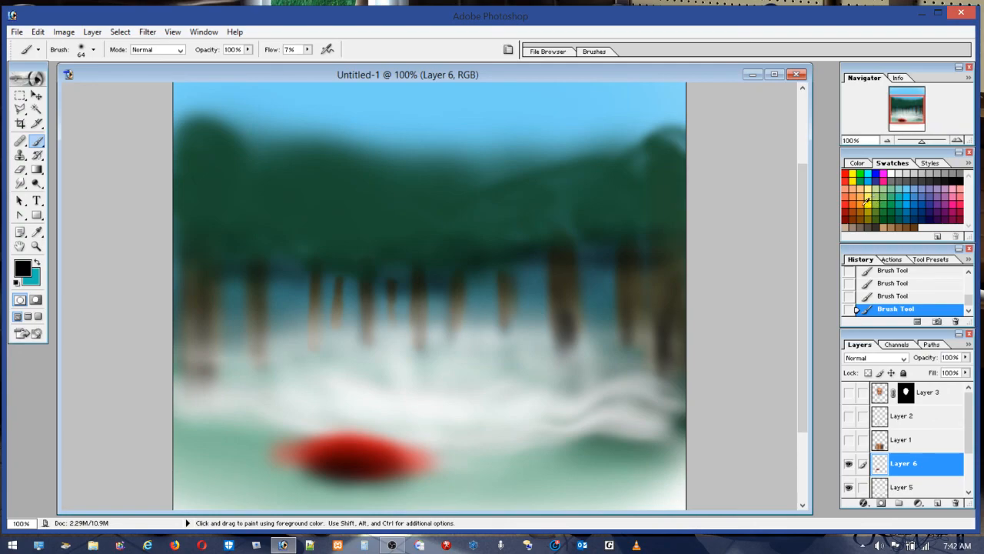
Step: Paint orange and yellow flames rising from the red patch, adding narrow yellow tongues with a 40 px brush
{"action": "mouse_move", "coordinate": [330, 453]}
{"action": "left_mouse_down"}
{"action": "mouse_move", "coordinate": [315, 416]}
{"action": "mouse_move", "coordinate": [326, 448]}
{"action": "mouse_move", "coordinate": [318, 423]}
{"action": "mouse_move", "coordinate": [339, 451]}
{"action": "mouse_move", "coordinate": [357, 418]}
{"action": "mouse_move", "coordinate": [356, 455]}
{"action": "mouse_move", "coordinate": [382, 459]}
{"action": "mouse_move", "coordinate": [395, 424]}
{"action": "mouse_move", "coordinate": [404, 429]}
{"action": "mouse_move", "coordinate": [402, 459]}
{"action": "mouse_move", "coordinate": [305, 419]}
{"action": "mouse_move", "coordinate": [299, 434]}
{"action": "mouse_move", "coordinate": [311, 459]}
{"action": "mouse_move", "coordinate": [371, 453]}
{"action": "mouse_move", "coordinate": [384, 423]}
{"action": "mouse_move", "coordinate": [419, 415]}
{"action": "mouse_move", "coordinate": [418, 446]}
{"action": "left_mouse_up"}
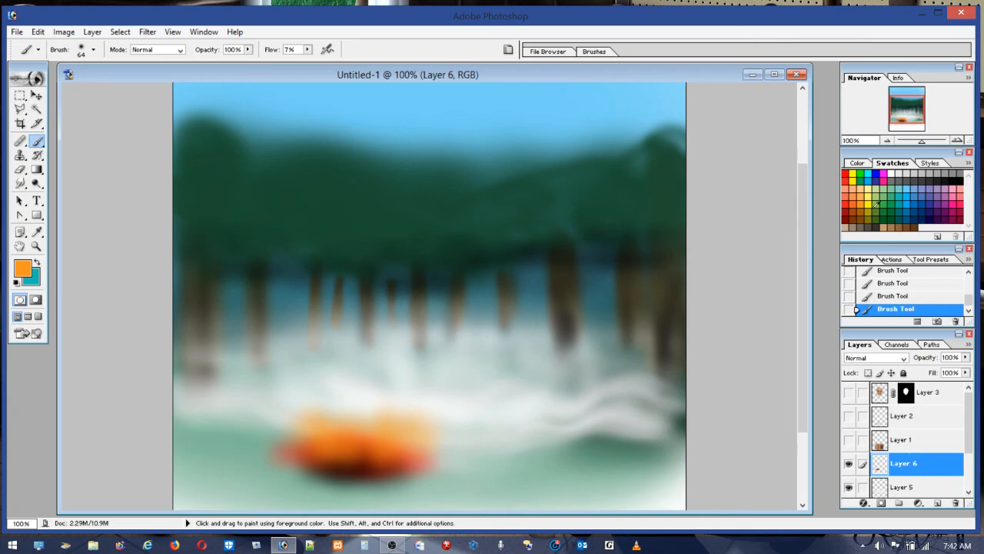
{"action": "mouse_move", "coordinate": [277, 402]}
{"action": "left_mouse_down"}
{"action": "mouse_move", "coordinate": [328, 420]}
{"action": "mouse_move", "coordinate": [346, 398]}
{"action": "mouse_move", "coordinate": [353, 425]}
{"action": "mouse_move", "coordinate": [364, 425]}
{"action": "mouse_move", "coordinate": [378, 394]}
{"action": "mouse_move", "coordinate": [391, 401]}
{"action": "mouse_move", "coordinate": [394, 434]}
{"action": "mouse_move", "coordinate": [410, 437]}
{"action": "mouse_move", "coordinate": [412, 411]}
{"action": "mouse_move", "coordinate": [334, 444]}
{"action": "mouse_move", "coordinate": [303, 408]}
{"action": "mouse_move", "coordinate": [289, 423]}
{"action": "mouse_move", "coordinate": [303, 345]}
{"action": "left_mouse_up"}
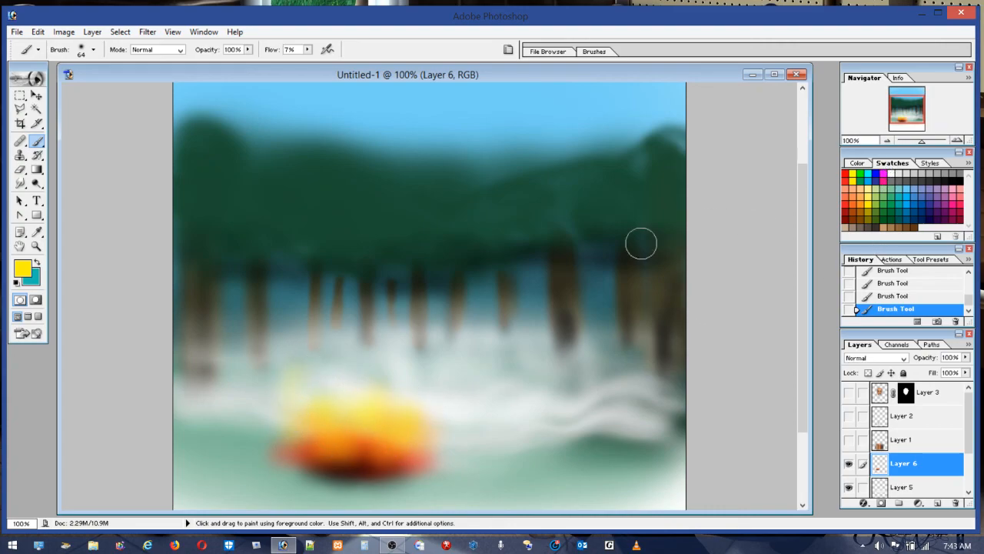
{"action": "left_click", "coordinate": [80, 52]}
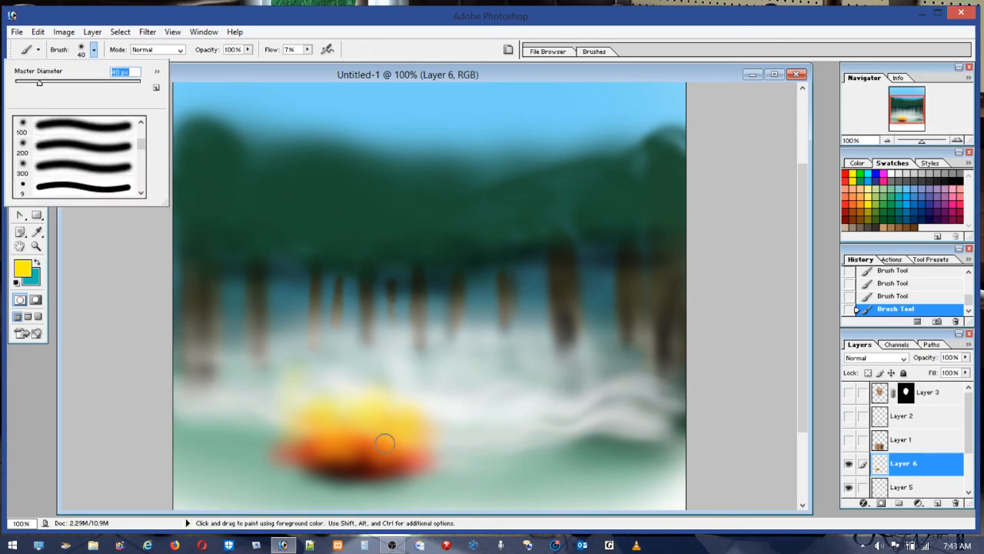
{"action": "key", "text": "Return"}
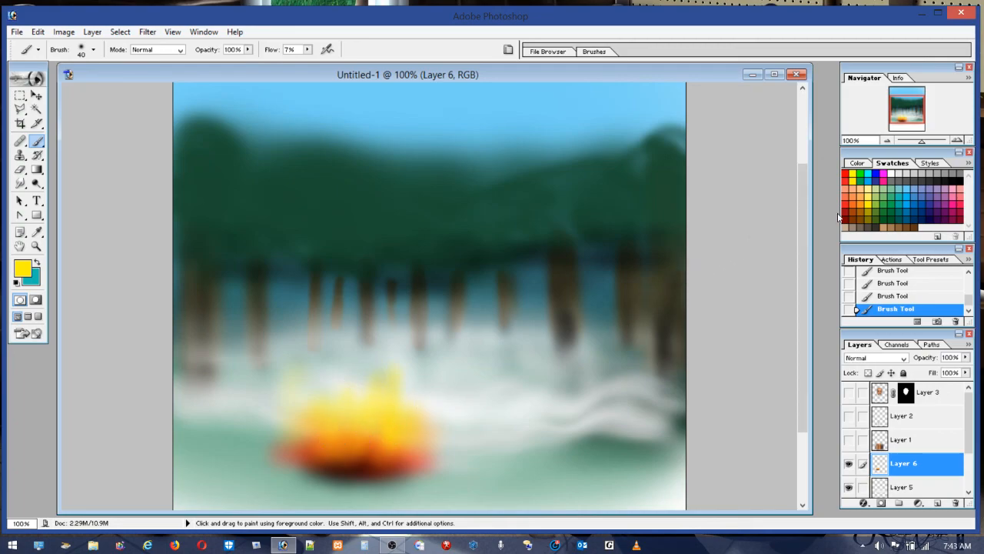
Step: Streak white highlights upward through the yellow flames with the 40 px brush
{"action": "left_click", "coordinate": [891, 173]}
{"action": "mouse_move", "coordinate": [386, 451]}
{"action": "left_mouse_down"}
{"action": "mouse_move", "coordinate": [382, 373]}
{"action": "mouse_move", "coordinate": [368, 442]}
{"action": "mouse_move", "coordinate": [343, 385]}
{"action": "left_mouse_up"}
{"action": "left_click_drag", "start_coordinate": [319, 454], "coordinate": [326, 382]}
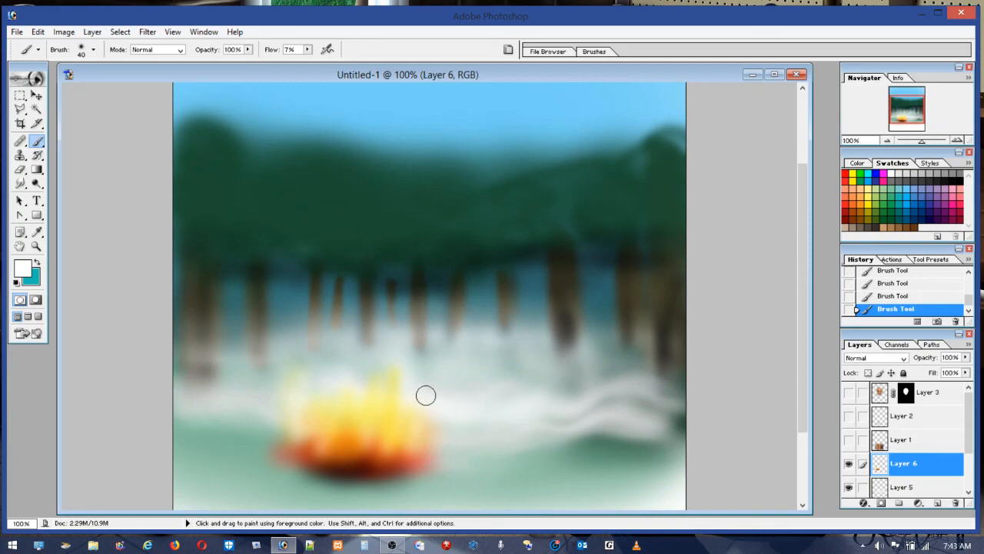
Step: Add a new layer beneath the fire layer and paint a black halo around the flames with a 101 px brush
{"action": "left_click", "coordinate": [917, 489]}
{"action": "left_click", "coordinate": [938, 502]}
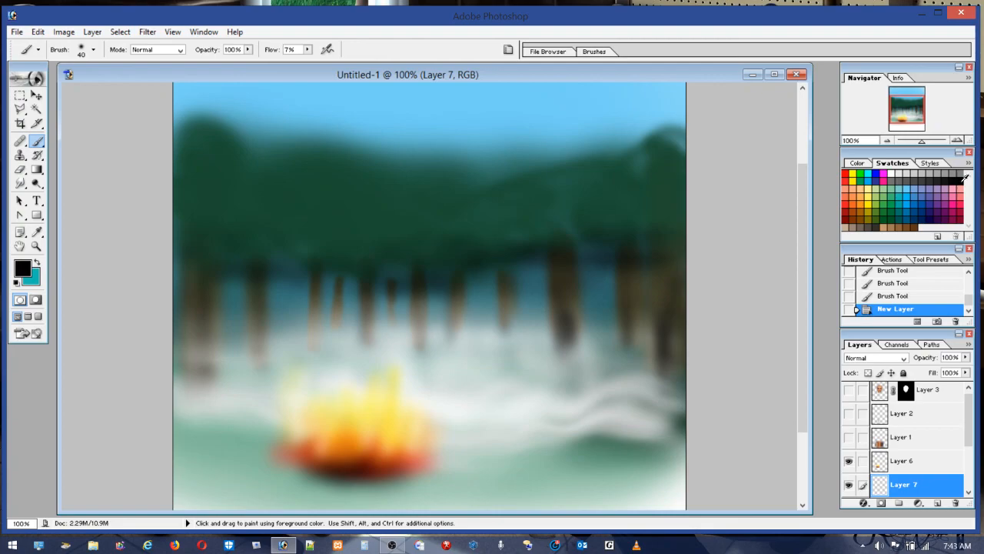
{"action": "left_click", "coordinate": [80, 51]}
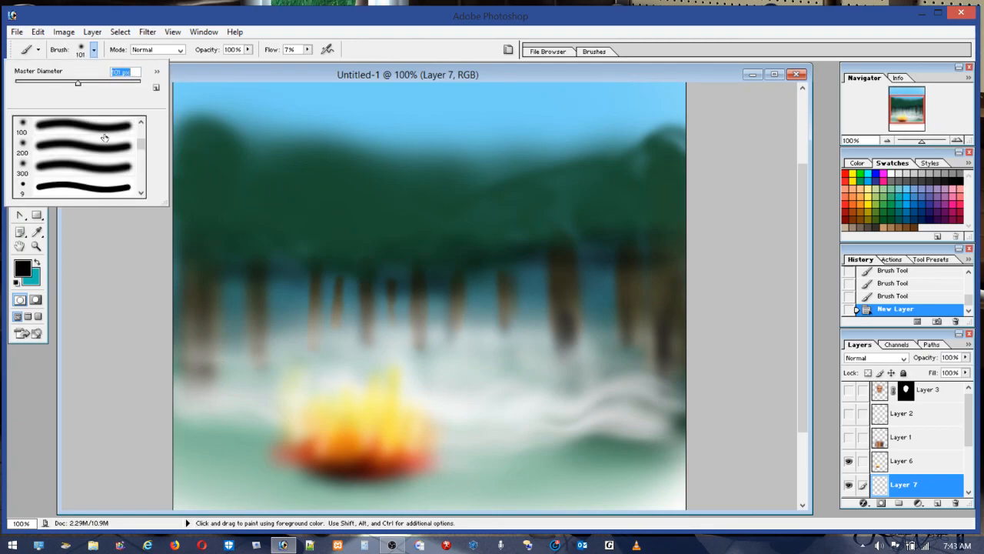
{"action": "mouse_move", "coordinate": [261, 426]}
{"action": "left_mouse_down"}
{"action": "mouse_move", "coordinate": [403, 412]}
{"action": "mouse_move", "coordinate": [298, 406]}
{"action": "mouse_move", "coordinate": [387, 408]}
{"action": "mouse_move", "coordinate": [363, 429]}
{"action": "mouse_move", "coordinate": [323, 363]}
{"action": "mouse_move", "coordinate": [487, 413]}
{"action": "mouse_move", "coordinate": [436, 437]}
{"action": "mouse_move", "coordinate": [286, 393]}
{"action": "mouse_move", "coordinate": [457, 413]}
{"action": "mouse_move", "coordinate": [407, 459]}
{"action": "mouse_move", "coordinate": [259, 429]}
{"action": "mouse_move", "coordinate": [272, 413]}
{"action": "mouse_move", "coordinate": [392, 383]}
{"action": "mouse_move", "coordinate": [445, 428]}
{"action": "mouse_move", "coordinate": [367, 449]}
{"action": "mouse_move", "coordinate": [297, 386]}
{"action": "mouse_move", "coordinate": [418, 453]}
{"action": "mouse_move", "coordinate": [438, 473]}
{"action": "left_mouse_up"}
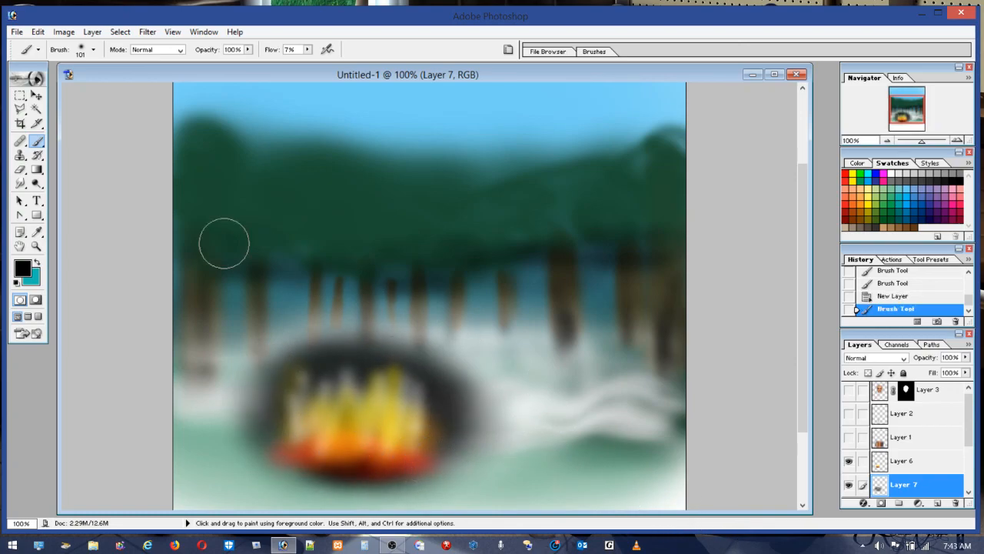
Step: Smudge the middle flames on Layer 6 into separate tongues with a 37 px brush at 28% strength
{"action": "left_click", "coordinate": [20, 184]}
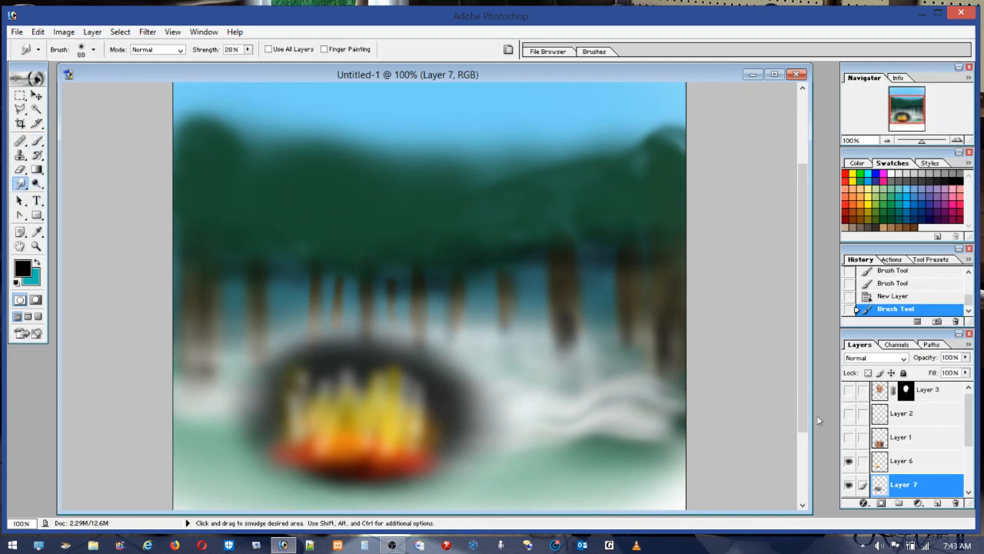
{"action": "left_click", "coordinate": [907, 462]}
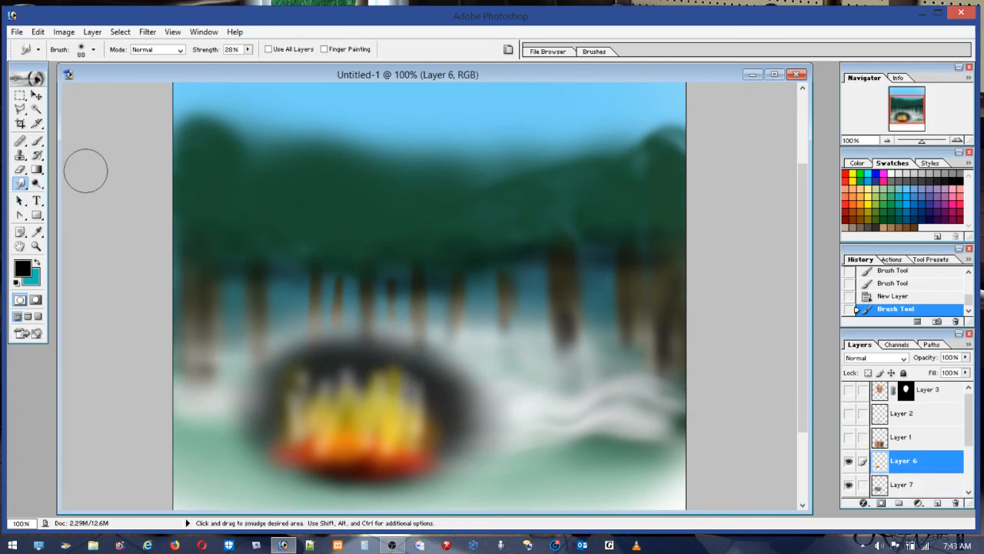
{"action": "left_click", "coordinate": [82, 51]}
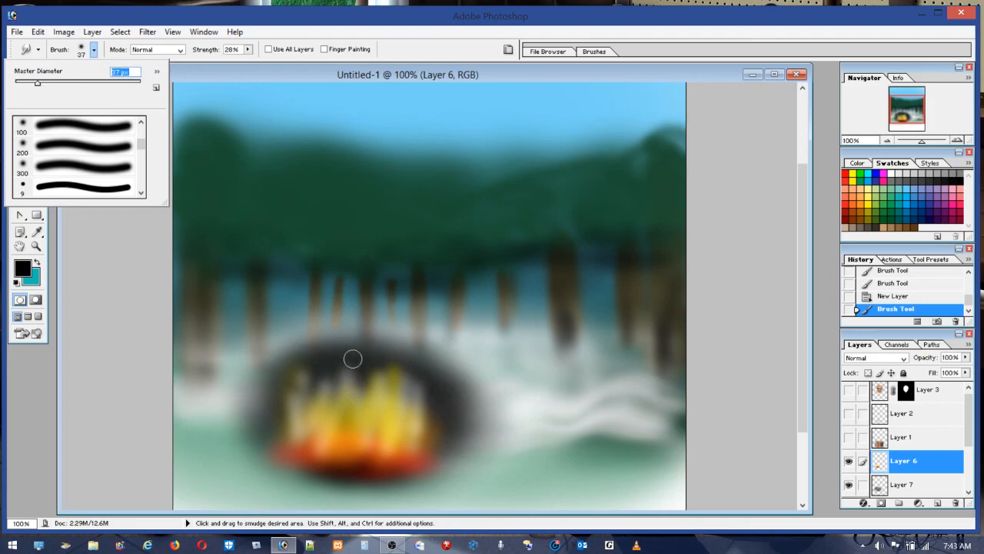
{"action": "key", "text": "Return"}
{"action": "left_click_drag", "start_coordinate": [360, 421], "coordinate": [367, 356]}
{"action": "left_click_drag", "start_coordinate": [363, 431], "coordinate": [356, 351]}
{"action": "mouse_move", "coordinate": [360, 429]}
{"action": "left_mouse_down"}
{"action": "mouse_move", "coordinate": [357, 352]}
{"action": "mouse_move", "coordinate": [365, 418]}
{"action": "left_mouse_up"}
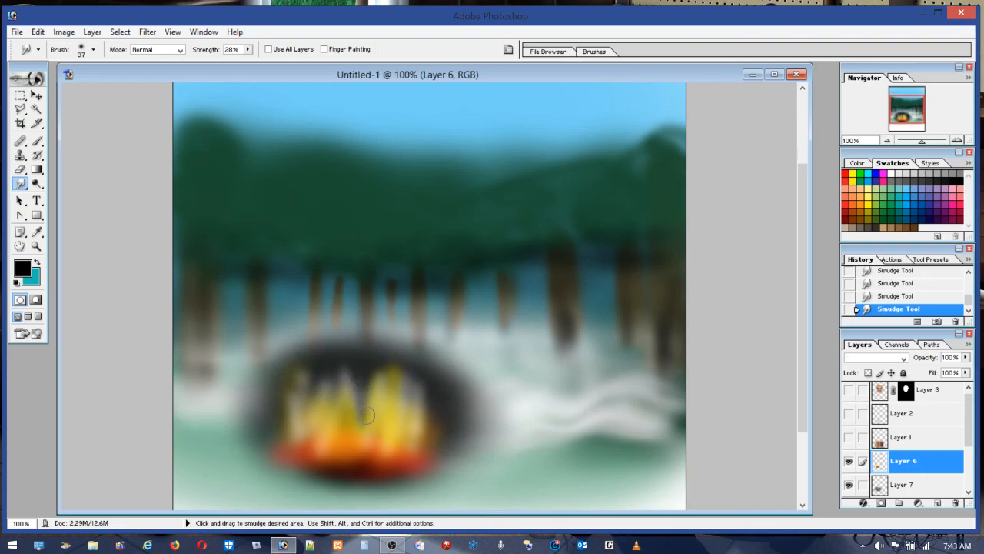
{"action": "left_click_drag", "start_coordinate": [370, 372], "coordinate": [376, 400]}
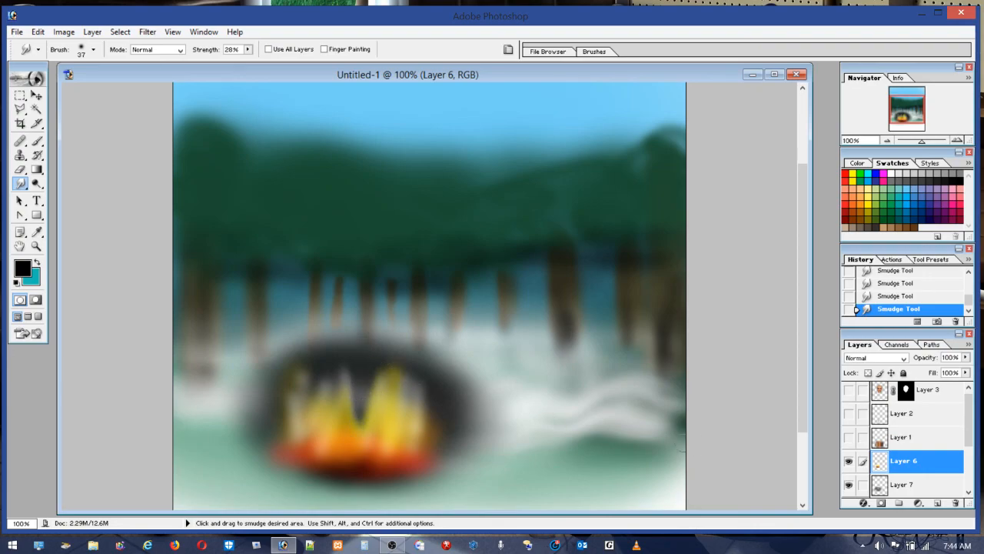
Step: Fill a rectangular selection around the fire on Layer 7 with the black foreground color, and make Layer 6 active
{"action": "left_click", "coordinate": [920, 485]}
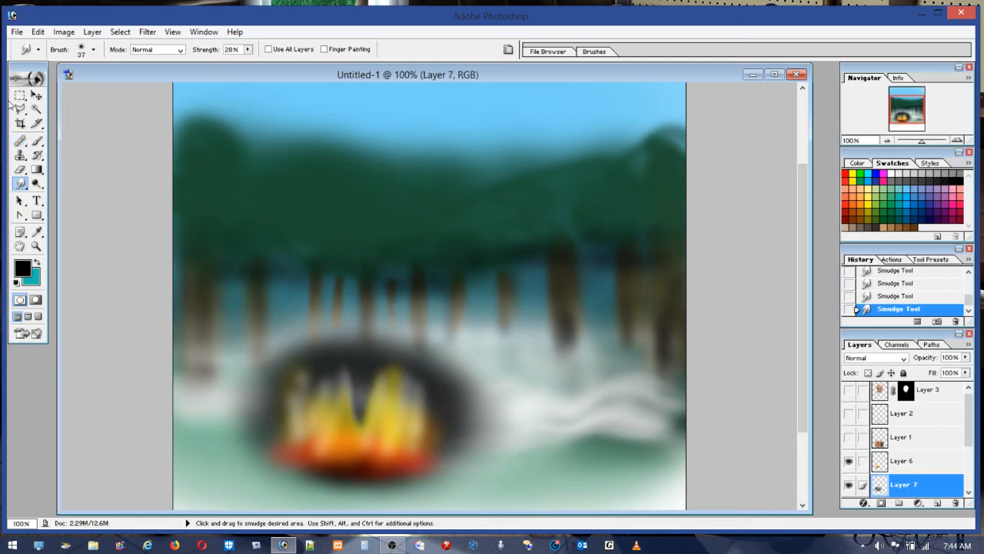
{"action": "left_click", "coordinate": [20, 95]}
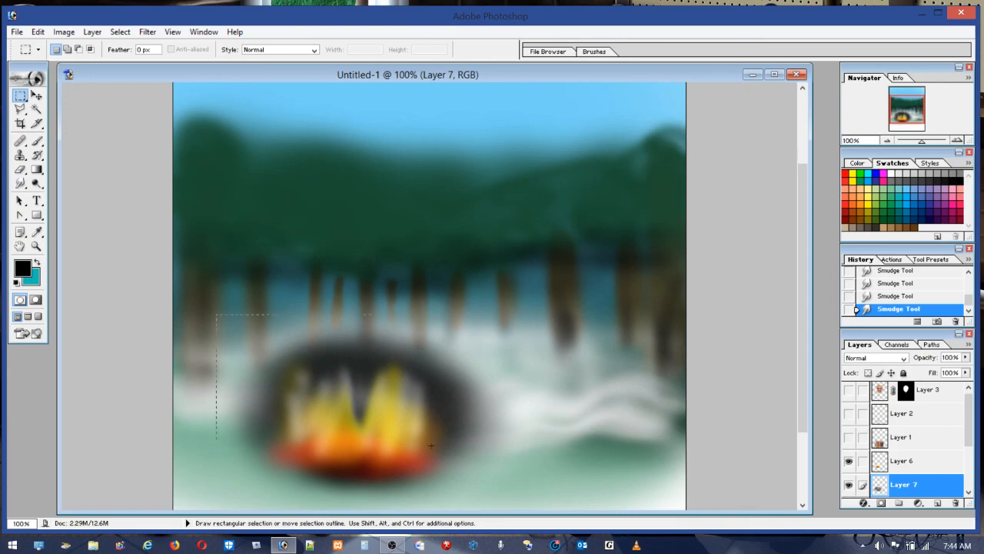
{"action": "left_click_drag", "start_coordinate": [491, 502], "coordinate": [492, 502]}
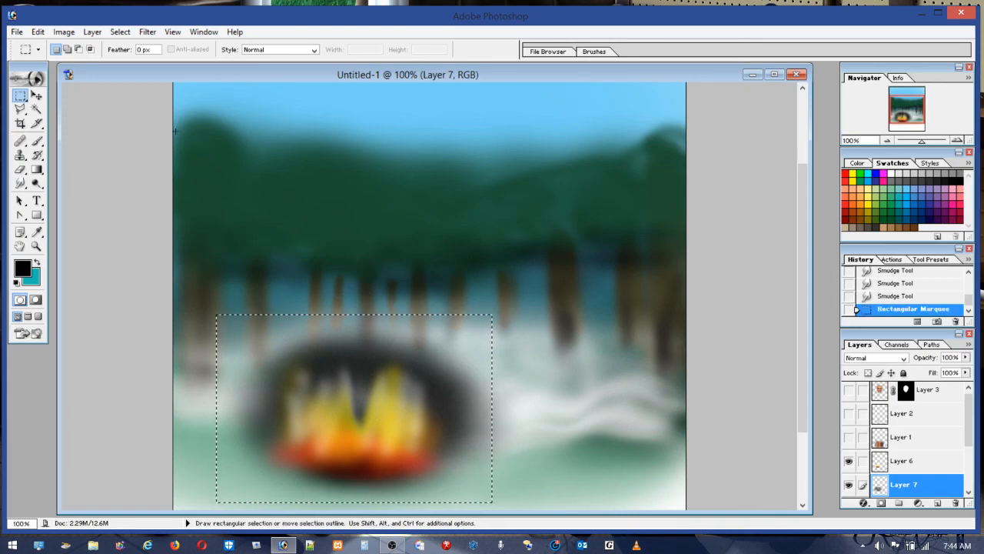
{"action": "left_click", "coordinate": [44, 34]}
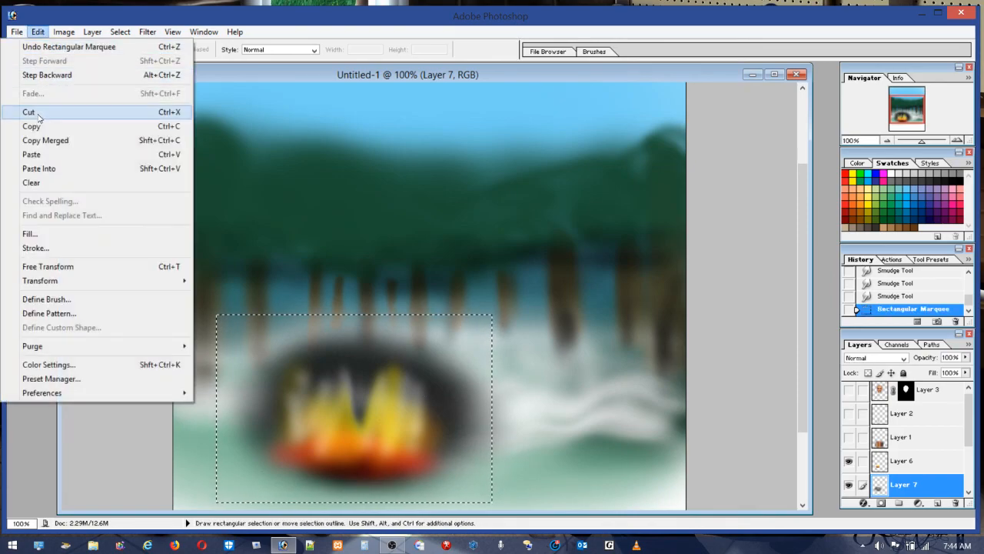
{"action": "left_click", "coordinate": [31, 230]}
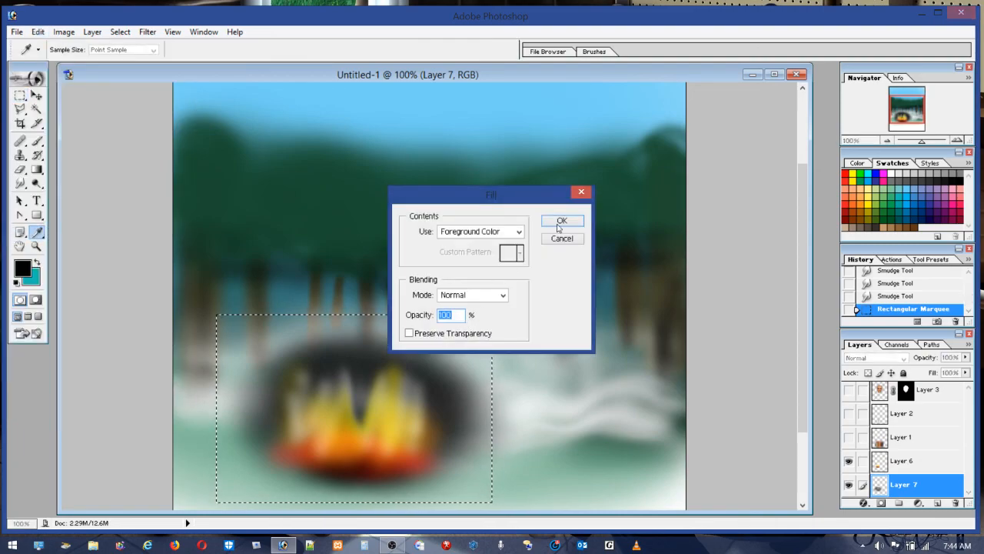
{"action": "left_click", "coordinate": [561, 220]}
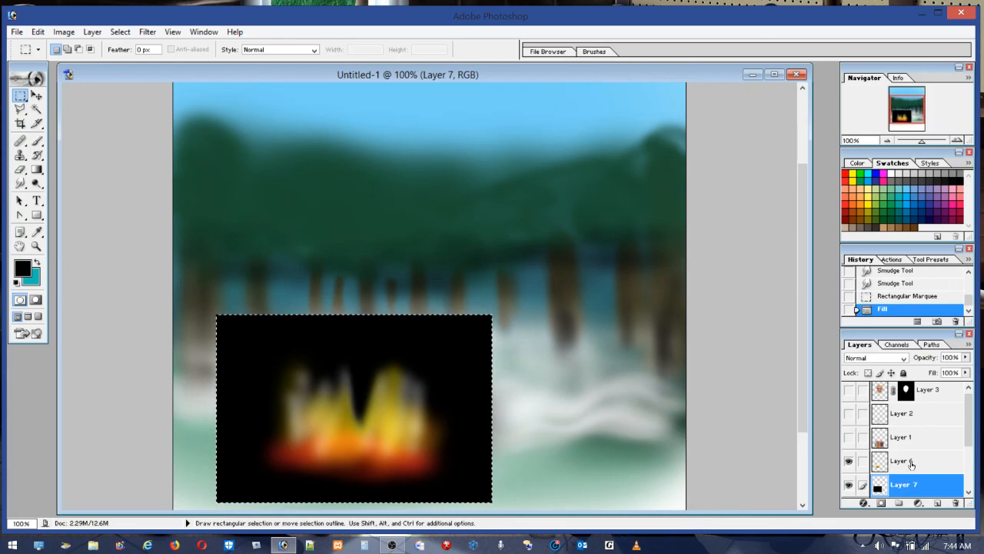
{"action": "left_click", "coordinate": [881, 461]}
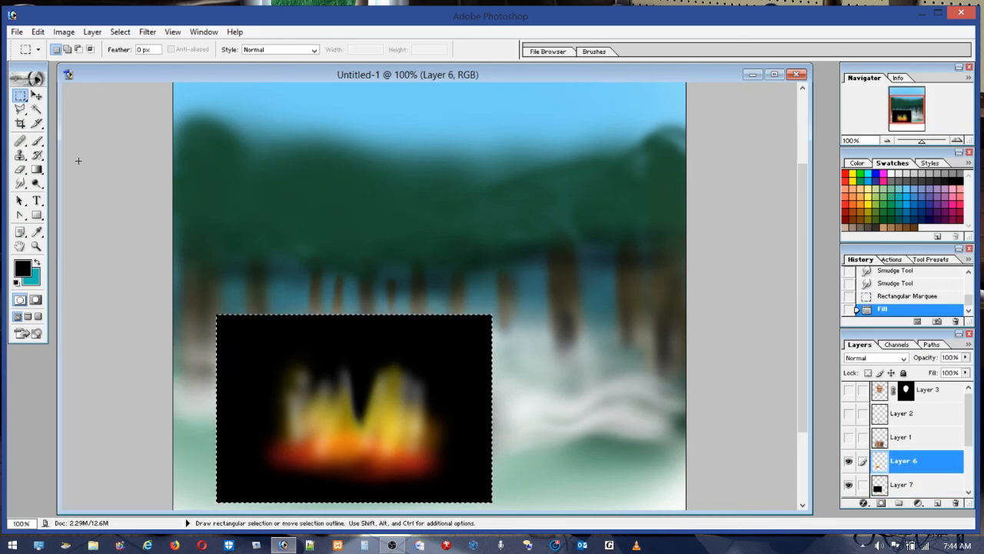
Step: Deselect the black rectangle and smudge downward between the left flames on Layer 6 with a 37 px brush at 28% strength
{"action": "left_click", "coordinate": [231, 232]}
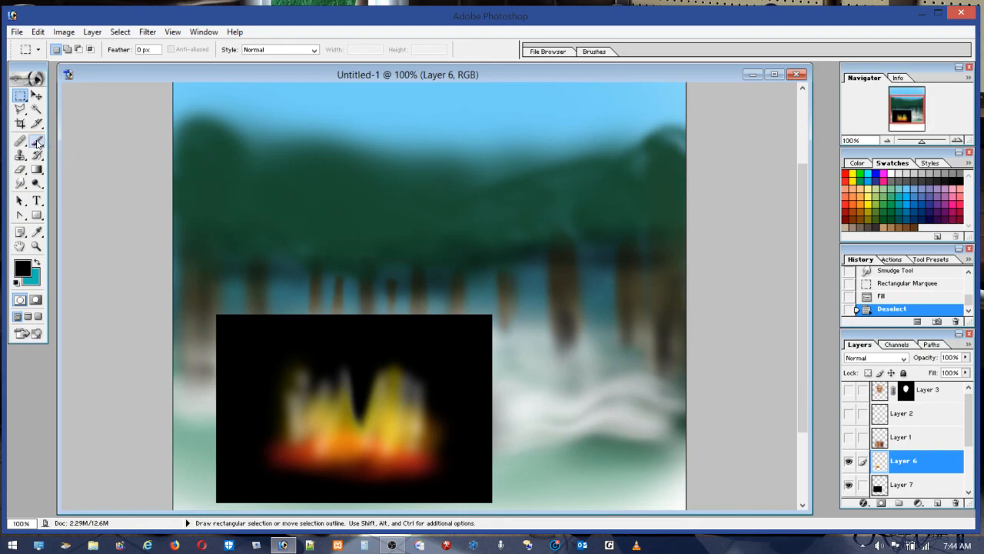
{"action": "left_click", "coordinate": [20, 183]}
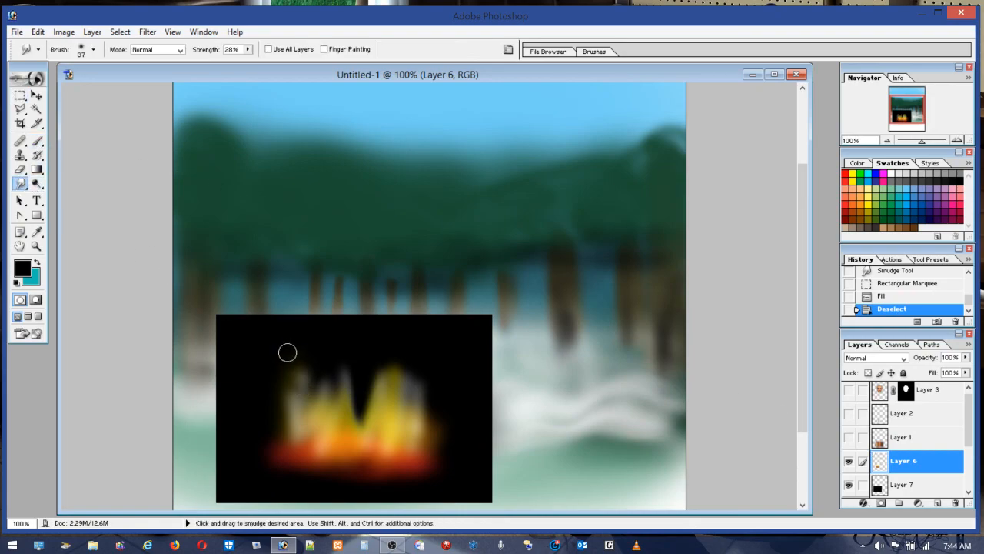
{"action": "left_click_drag", "start_coordinate": [310, 393], "coordinate": [316, 440]}
{"action": "left_click_drag", "start_coordinate": [316, 345], "coordinate": [310, 446]}
{"action": "mouse_move", "coordinate": [312, 353]}
{"action": "left_mouse_down"}
{"action": "mouse_move", "coordinate": [306, 442]}
{"action": "mouse_move", "coordinate": [309, 365]}
{"action": "mouse_move", "coordinate": [308, 443]}
{"action": "mouse_move", "coordinate": [335, 358]}
{"action": "mouse_move", "coordinate": [336, 432]}
{"action": "left_mouse_up"}
{"action": "left_click_drag", "start_coordinate": [329, 386], "coordinate": [319, 452]}
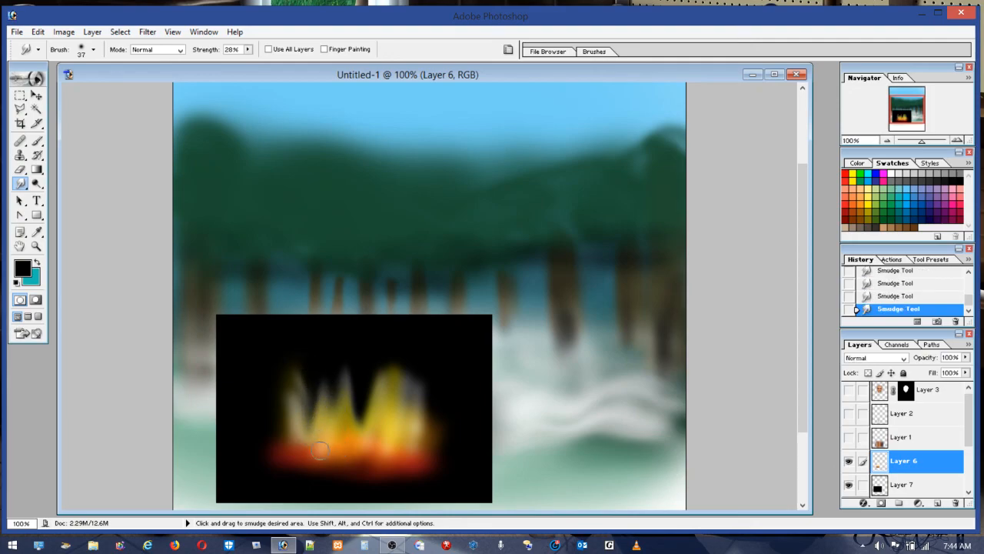
{"action": "mouse_move", "coordinate": [333, 399]}
{"action": "left_mouse_down"}
{"action": "mouse_move", "coordinate": [333, 445]}
{"action": "mouse_move", "coordinate": [321, 442]}
{"action": "left_mouse_up"}
{"action": "left_click_drag", "start_coordinate": [330, 374], "coordinate": [324, 446]}
{"action": "left_click_drag", "start_coordinate": [331, 396], "coordinate": [329, 461]}
Step: Smudge dark gaps down between the middle and right flames to separate them into pointed tongues
{"action": "left_click_drag", "start_coordinate": [371, 374], "coordinate": [354, 456]}
{"action": "left_click_drag", "start_coordinate": [358, 393], "coordinate": [352, 453]}
{"action": "left_click_drag", "start_coordinate": [399, 353], "coordinate": [390, 449]}
{"action": "mouse_move", "coordinate": [398, 370]}
{"action": "left_mouse_down"}
{"action": "mouse_move", "coordinate": [385, 421]}
{"action": "mouse_move", "coordinate": [389, 381]}
{"action": "mouse_move", "coordinate": [384, 435]}
{"action": "mouse_move", "coordinate": [382, 366]}
{"action": "mouse_move", "coordinate": [376, 421]}
{"action": "left_mouse_up"}
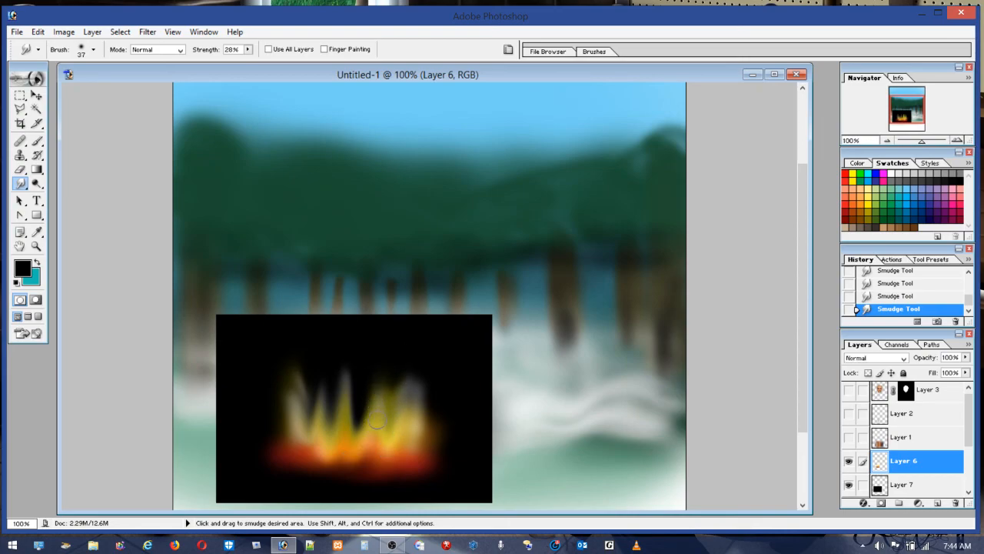
{"action": "left_click_drag", "start_coordinate": [413, 374], "coordinate": [412, 447]}
Step: Paint thin white streaks through the flames and along the red base with a 27 px brush
{"action": "left_click", "coordinate": [895, 173]}
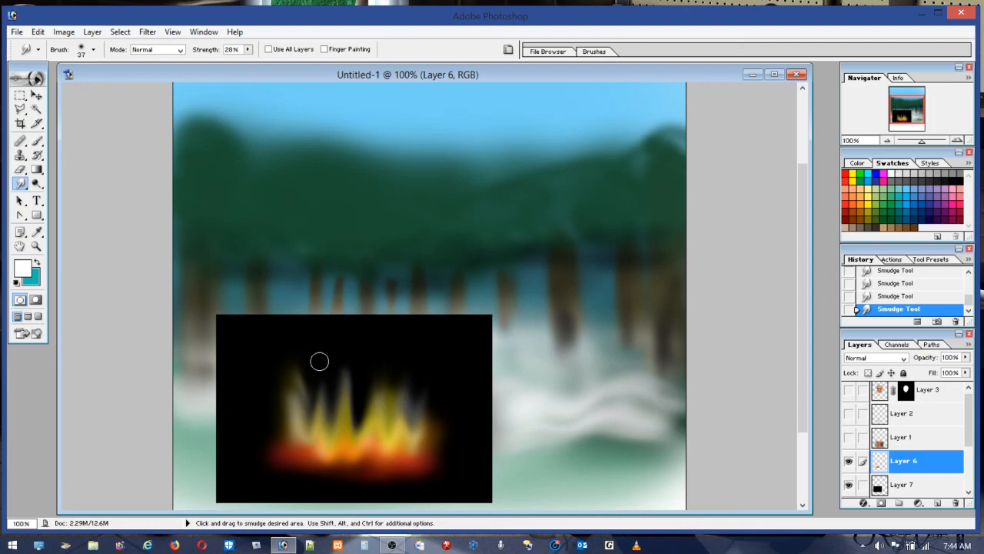
{"action": "left_click", "coordinate": [36, 141]}
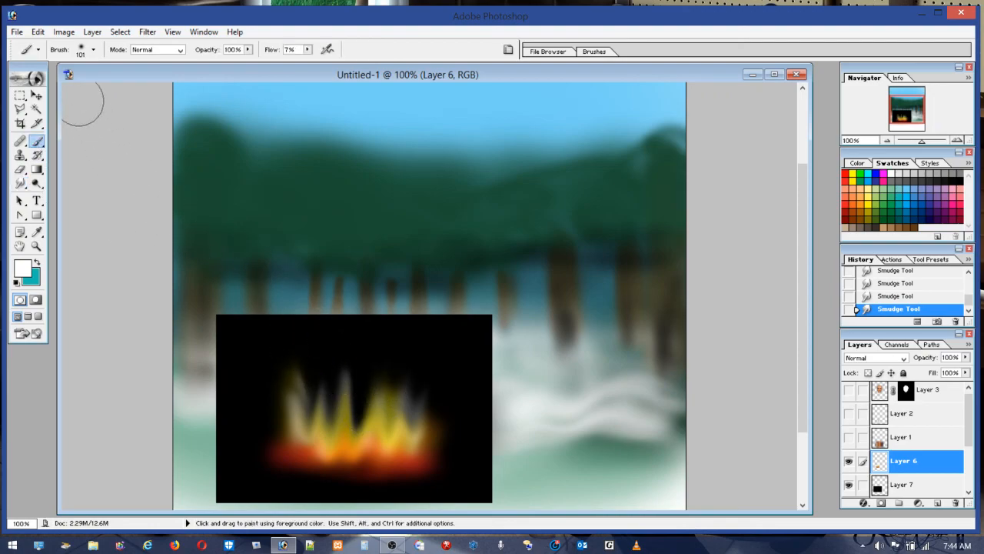
{"action": "left_click", "coordinate": [81, 50]}
{"action": "left_click_drag", "start_coordinate": [41, 82], "coordinate": [32, 87]}
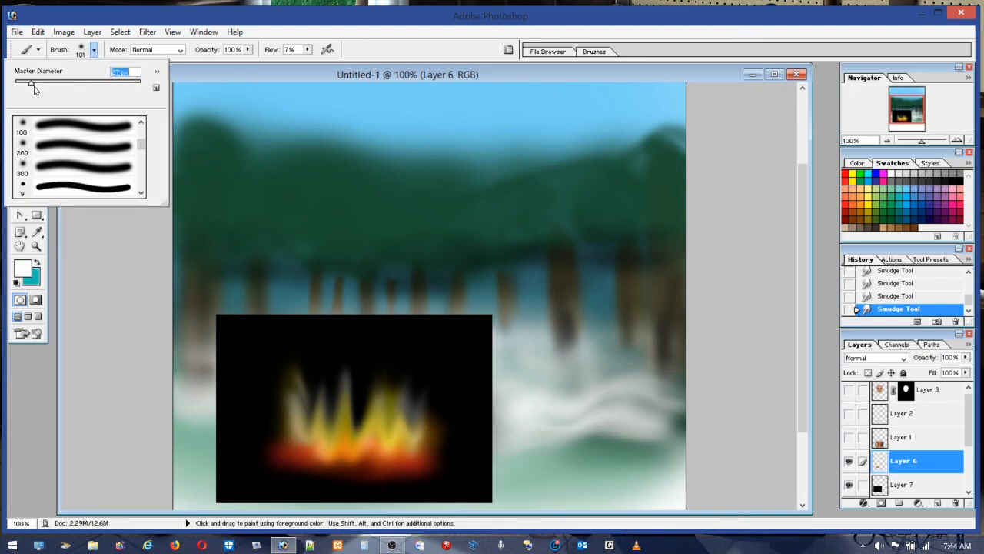
{"action": "key", "text": "Return"}
{"action": "left_click_drag", "start_coordinate": [343, 371], "coordinate": [339, 450]}
{"action": "left_click_drag", "start_coordinate": [350, 407], "coordinate": [351, 457]}
{"action": "left_click_drag", "start_coordinate": [386, 381], "coordinate": [381, 447]}
{"action": "mouse_move", "coordinate": [389, 392]}
{"action": "left_mouse_down"}
{"action": "mouse_move", "coordinate": [377, 440]}
{"action": "mouse_move", "coordinate": [402, 380]}
{"action": "mouse_move", "coordinate": [403, 442]}
{"action": "mouse_move", "coordinate": [413, 414]}
{"action": "mouse_move", "coordinate": [417, 442]}
{"action": "mouse_move", "coordinate": [428, 426]}
{"action": "mouse_move", "coordinate": [428, 457]}
{"action": "left_mouse_up"}
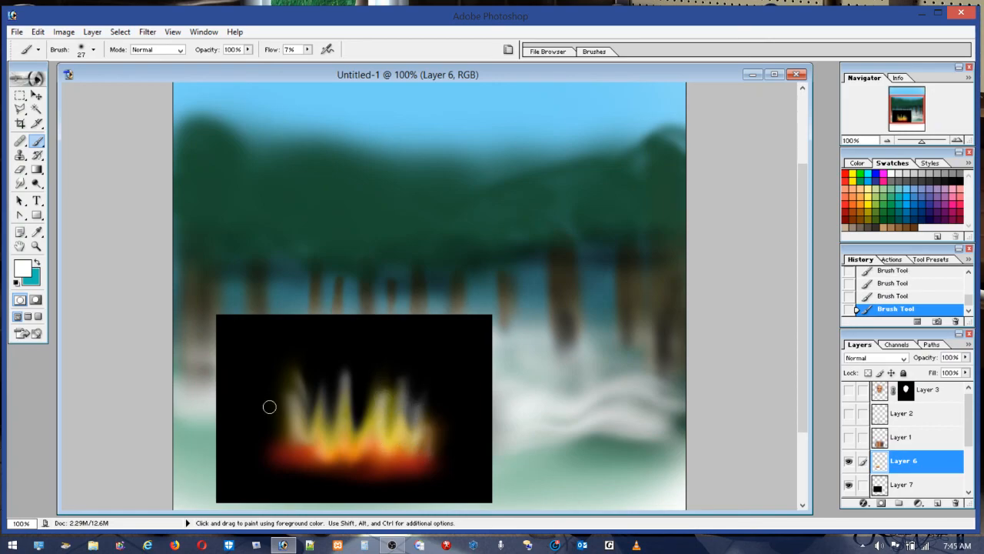
{"action": "mouse_move", "coordinate": [293, 381]}
{"action": "left_mouse_down"}
{"action": "mouse_move", "coordinate": [295, 461]}
{"action": "mouse_move", "coordinate": [307, 460]}
{"action": "mouse_move", "coordinate": [299, 444]}
{"action": "mouse_move", "coordinate": [302, 453]}
{"action": "mouse_move", "coordinate": [290, 444]}
{"action": "mouse_move", "coordinate": [286, 457]}
{"action": "mouse_move", "coordinate": [267, 448]}
{"action": "mouse_move", "coordinate": [280, 458]}
{"action": "mouse_move", "coordinate": [284, 444]}
{"action": "mouse_move", "coordinate": [290, 455]}
{"action": "mouse_move", "coordinate": [329, 448]}
{"action": "mouse_move", "coordinate": [365, 462]}
{"action": "mouse_move", "coordinate": [374, 442]}
{"action": "mouse_move", "coordinate": [372, 473]}
{"action": "mouse_move", "coordinate": [388, 444]}
{"action": "mouse_move", "coordinate": [384, 465]}
{"action": "mouse_move", "coordinate": [406, 447]}
{"action": "mouse_move", "coordinate": [403, 470]}
{"action": "mouse_move", "coordinate": [429, 450]}
{"action": "mouse_move", "coordinate": [427, 459]}
{"action": "mouse_move", "coordinate": [381, 468]}
{"action": "left_mouse_up"}
{"action": "mouse_move", "coordinate": [375, 383]}
{"action": "left_mouse_down"}
{"action": "mouse_move", "coordinate": [358, 440]}
{"action": "mouse_move", "coordinate": [386, 381]}
{"action": "mouse_move", "coordinate": [379, 461]}
{"action": "mouse_move", "coordinate": [378, 393]}
{"action": "mouse_move", "coordinate": [360, 452]}
{"action": "mouse_move", "coordinate": [355, 438]}
{"action": "mouse_move", "coordinate": [342, 445]}
{"action": "mouse_move", "coordinate": [337, 411]}
{"action": "mouse_move", "coordinate": [357, 448]}
{"action": "left_mouse_up"}
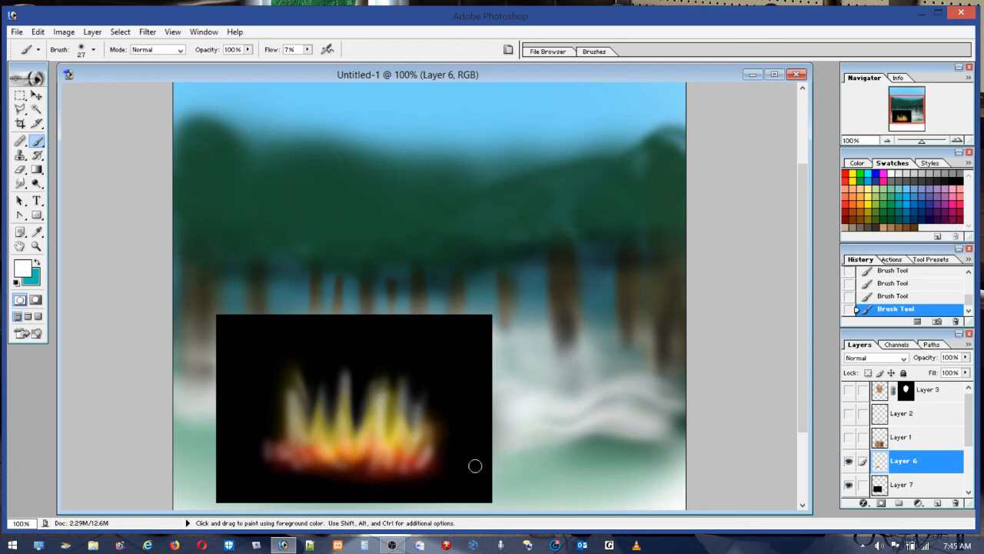
Step: Smudge the fire's right edge and the white streaks in its base into the red with the 37 px brush
{"action": "left_click", "coordinate": [20, 182]}
{"action": "mouse_move", "coordinate": [441, 411]}
{"action": "left_mouse_down"}
{"action": "mouse_move", "coordinate": [424, 467]}
{"action": "mouse_move", "coordinate": [427, 456]}
{"action": "left_mouse_up"}
{"action": "mouse_move", "coordinate": [439, 392]}
{"action": "left_mouse_down"}
{"action": "mouse_move", "coordinate": [422, 471]}
{"action": "mouse_move", "coordinate": [420, 450]}
{"action": "mouse_move", "coordinate": [422, 465]}
{"action": "mouse_move", "coordinate": [452, 409]}
{"action": "left_mouse_up"}
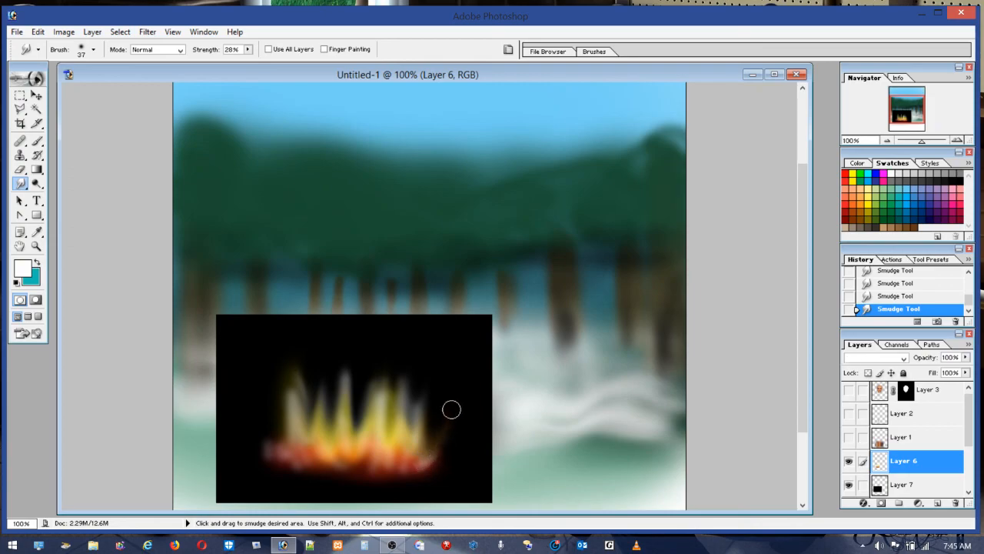
{"action": "left_click_drag", "start_coordinate": [428, 466], "coordinate": [432, 415]}
{"action": "mouse_move", "coordinate": [399, 471]}
{"action": "left_mouse_down"}
{"action": "mouse_move", "coordinate": [420, 447]}
{"action": "mouse_move", "coordinate": [391, 470]}
{"action": "mouse_move", "coordinate": [409, 428]}
{"action": "mouse_move", "coordinate": [396, 485]}
{"action": "left_mouse_up"}
{"action": "left_click_drag", "start_coordinate": [421, 439], "coordinate": [398, 476]}
{"action": "left_click_drag", "start_coordinate": [388, 432], "coordinate": [377, 468]}
{"action": "left_click_drag", "start_coordinate": [366, 424], "coordinate": [363, 472]}
Step: Smudge the flame tips downward across the fire to shorten and soften them
{"action": "mouse_move", "coordinate": [391, 368]}
{"action": "left_mouse_down"}
{"action": "mouse_move", "coordinate": [388, 434]}
{"action": "mouse_move", "coordinate": [385, 423]}
{"action": "left_mouse_up"}
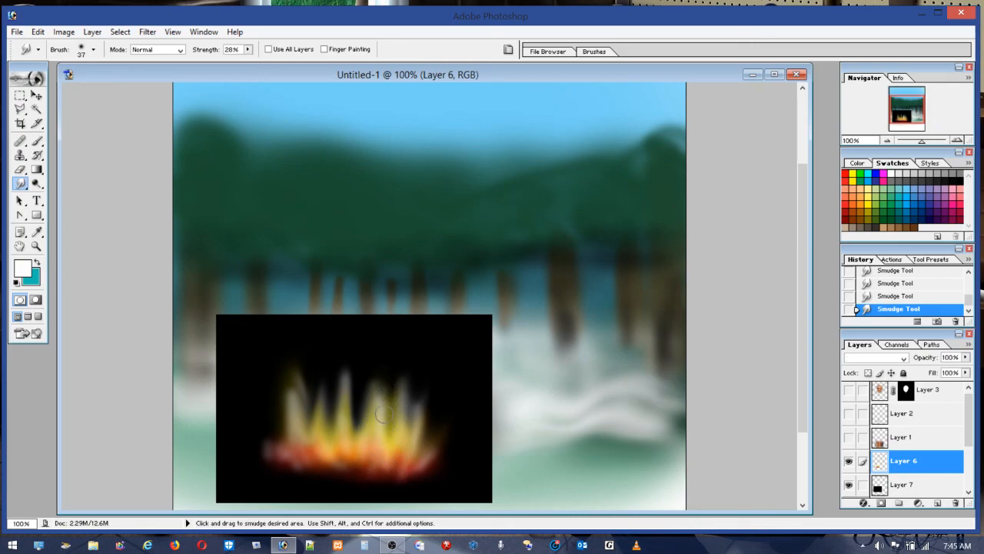
{"action": "mouse_move", "coordinate": [370, 376]}
{"action": "left_mouse_down"}
{"action": "mouse_move", "coordinate": [372, 412]}
{"action": "mouse_move", "coordinate": [371, 373]}
{"action": "mouse_move", "coordinate": [386, 403]}
{"action": "mouse_move", "coordinate": [384, 376]}
{"action": "mouse_move", "coordinate": [382, 428]}
{"action": "mouse_move", "coordinate": [390, 385]}
{"action": "mouse_move", "coordinate": [385, 442]}
{"action": "left_mouse_up"}
{"action": "mouse_move", "coordinate": [400, 368]}
{"action": "left_mouse_down"}
{"action": "mouse_move", "coordinate": [401, 415]}
{"action": "mouse_move", "coordinate": [409, 366]}
{"action": "mouse_move", "coordinate": [405, 419]}
{"action": "mouse_move", "coordinate": [416, 380]}
{"action": "mouse_move", "coordinate": [411, 415]}
{"action": "mouse_move", "coordinate": [424, 394]}
{"action": "mouse_move", "coordinate": [421, 416]}
{"action": "mouse_move", "coordinate": [396, 376]}
{"action": "mouse_move", "coordinate": [402, 401]}
{"action": "mouse_move", "coordinate": [408, 371]}
{"action": "mouse_move", "coordinate": [400, 412]}
{"action": "left_mouse_up"}
{"action": "mouse_move", "coordinate": [341, 358]}
{"action": "left_mouse_down"}
{"action": "mouse_move", "coordinate": [339, 406]}
{"action": "mouse_move", "coordinate": [348, 387]}
{"action": "mouse_move", "coordinate": [350, 414]}
{"action": "mouse_move", "coordinate": [349, 371]}
{"action": "mouse_move", "coordinate": [343, 433]}
{"action": "mouse_move", "coordinate": [352, 416]}
{"action": "mouse_move", "coordinate": [343, 369]}
{"action": "mouse_move", "coordinate": [339, 419]}
{"action": "mouse_move", "coordinate": [343, 372]}
{"action": "mouse_move", "coordinate": [340, 408]}
{"action": "left_mouse_up"}
{"action": "left_click_drag", "start_coordinate": [301, 359], "coordinate": [295, 412]}
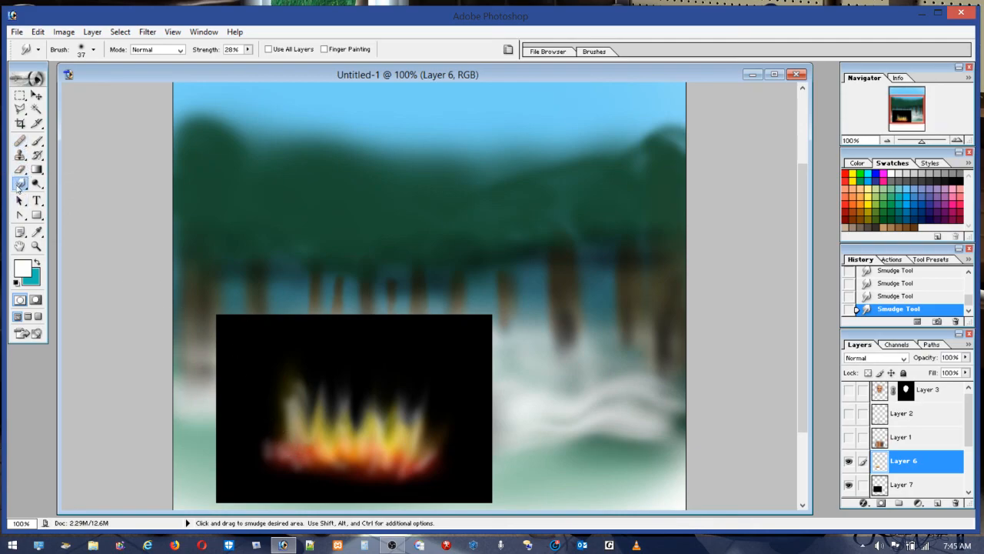
Step: Smudge the red and orange base upward into the flames with a 61 px brush, flaring the left edge outward
{"action": "left_click", "coordinate": [77, 56]}
{"action": "left_click_drag", "start_coordinate": [38, 82], "coordinate": [53, 83]}
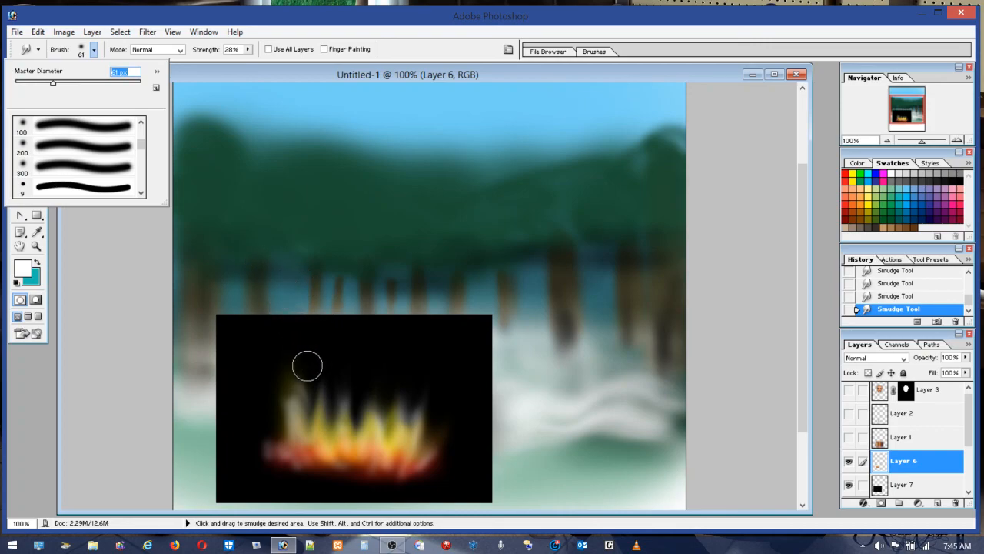
{"action": "left_click_drag", "start_coordinate": [283, 446], "coordinate": [264, 402]}
{"action": "left_click_drag", "start_coordinate": [274, 442], "coordinate": [259, 397]}
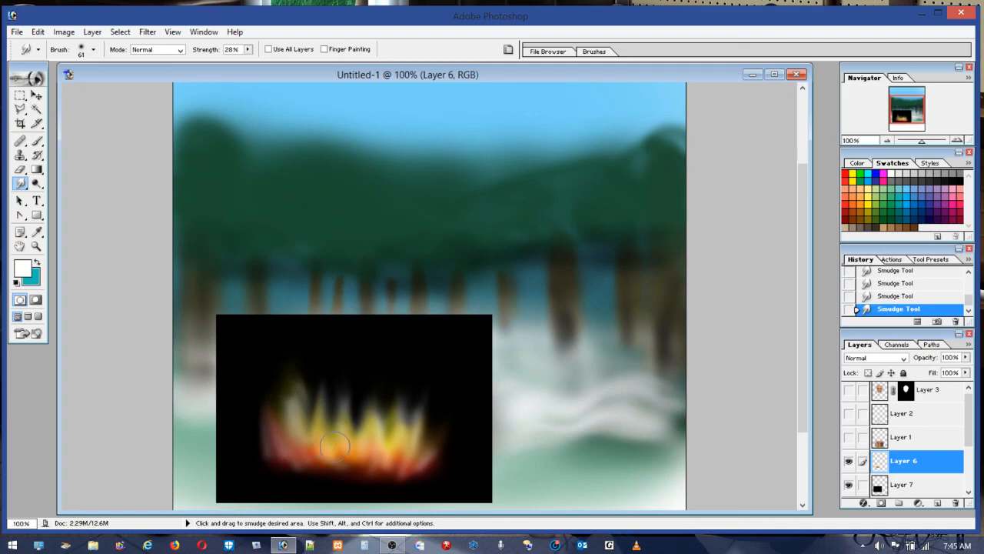
{"action": "left_click_drag", "start_coordinate": [333, 444], "coordinate": [323, 382]}
{"action": "mouse_move", "coordinate": [348, 440]}
{"action": "left_mouse_down"}
{"action": "mouse_move", "coordinate": [342, 401]}
{"action": "mouse_move", "coordinate": [364, 401]}
{"action": "mouse_move", "coordinate": [359, 407]}
{"action": "left_mouse_up"}
{"action": "left_click_drag", "start_coordinate": [390, 446], "coordinate": [398, 417]}
{"action": "left_click_drag", "start_coordinate": [435, 449], "coordinate": [440, 429]}
Step: Smudge the middle flame upward with a 33 px brush to form a tall wisp above the fire
{"action": "left_click", "coordinate": [36, 141]}
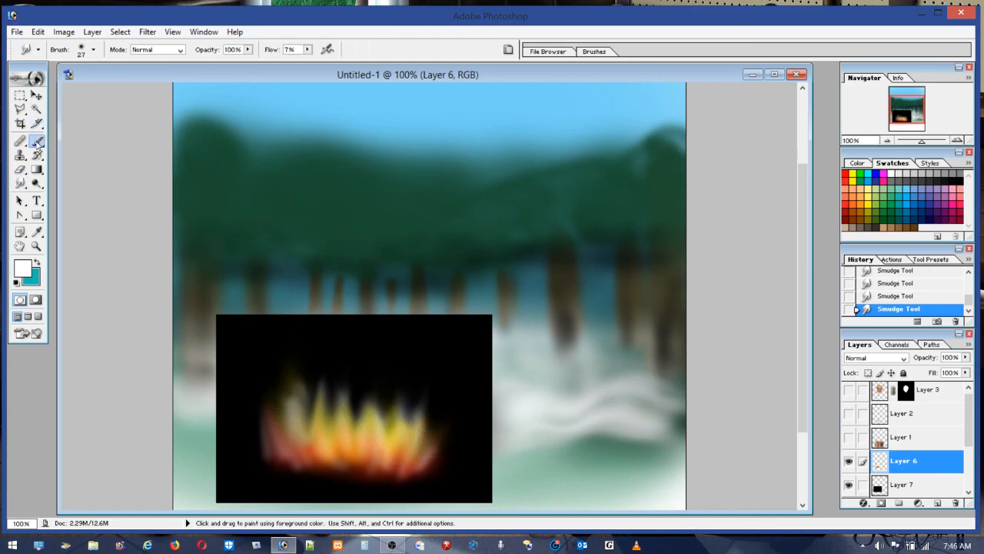
{"action": "left_click", "coordinate": [85, 52]}
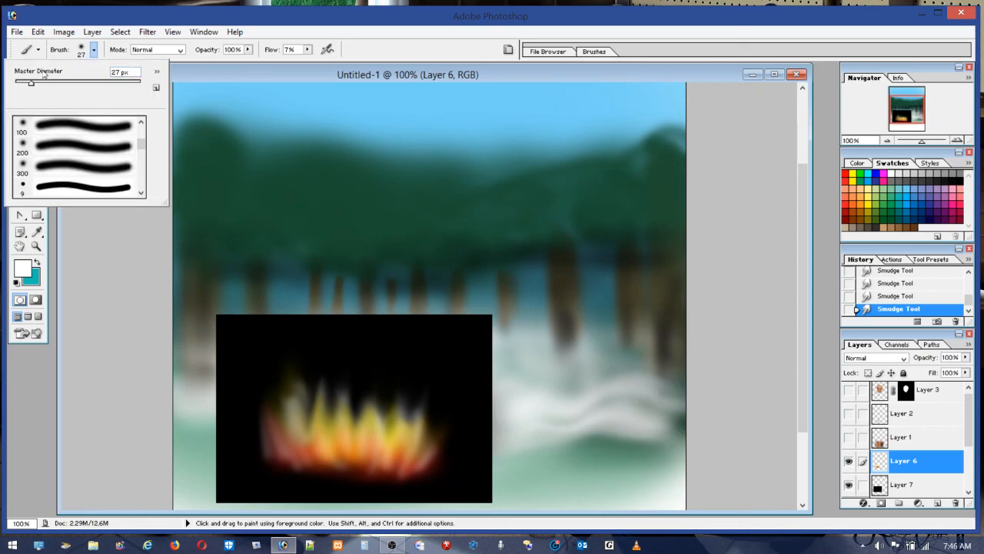
{"action": "left_click", "coordinate": [93, 51]}
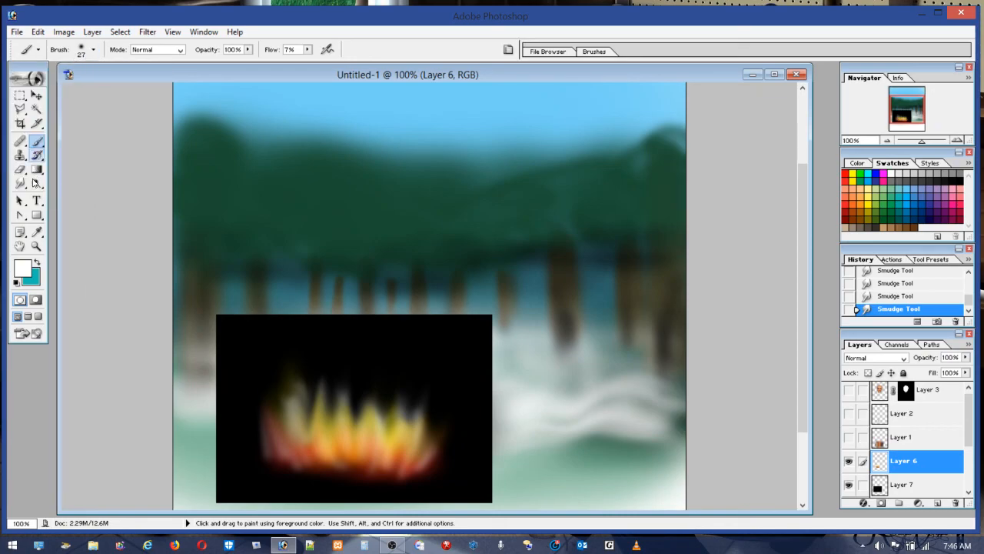
{"action": "left_click", "coordinate": [20, 186]}
{"action": "left_click", "coordinate": [81, 51]}
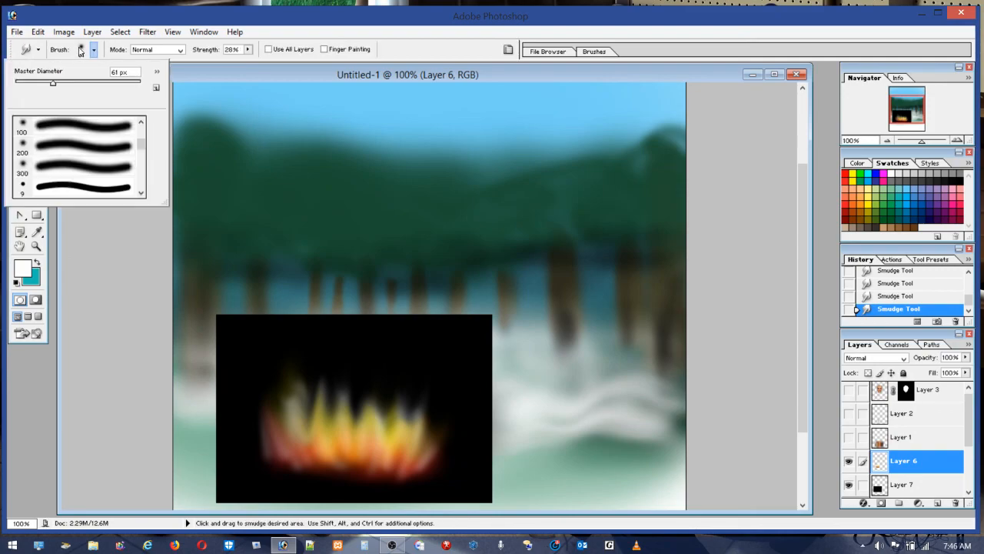
{"action": "left_click_drag", "start_coordinate": [38, 84], "coordinate": [34, 84]}
{"action": "key", "text": "Return"}
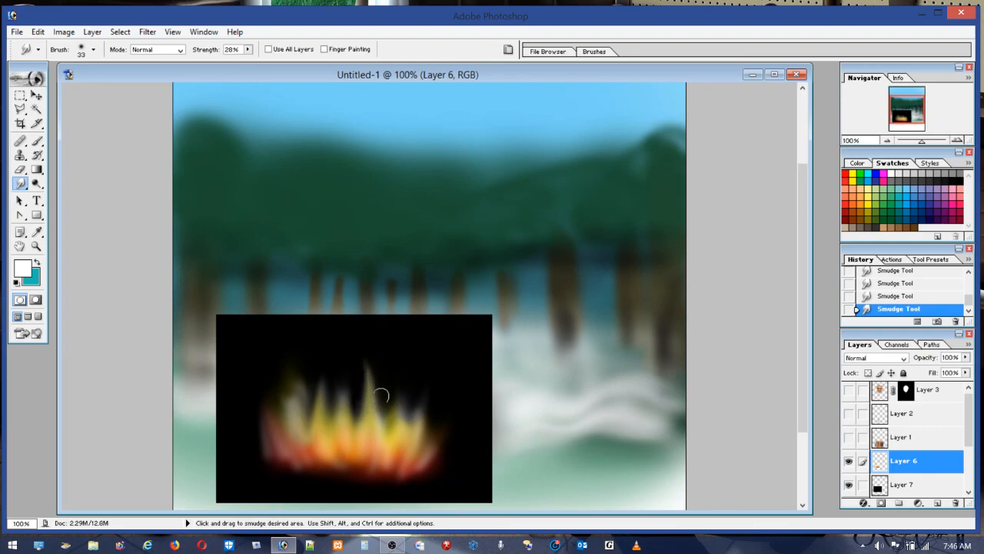
{"action": "left_click_drag", "start_coordinate": [367, 395], "coordinate": [358, 332]}
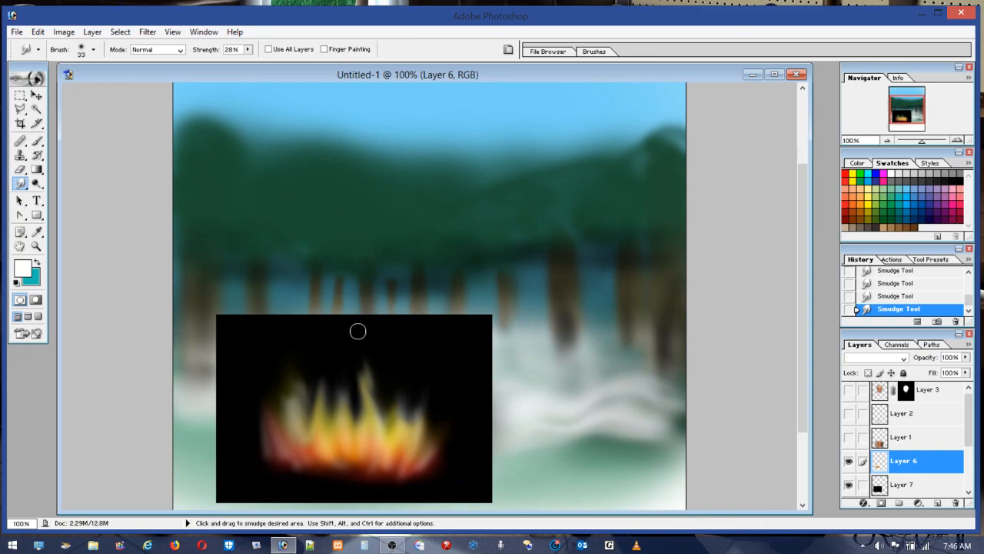
{"action": "mouse_move", "coordinate": [372, 395]}
{"action": "left_mouse_down"}
{"action": "mouse_move", "coordinate": [349, 356]}
{"action": "mouse_move", "coordinate": [350, 331]}
{"action": "left_mouse_up"}
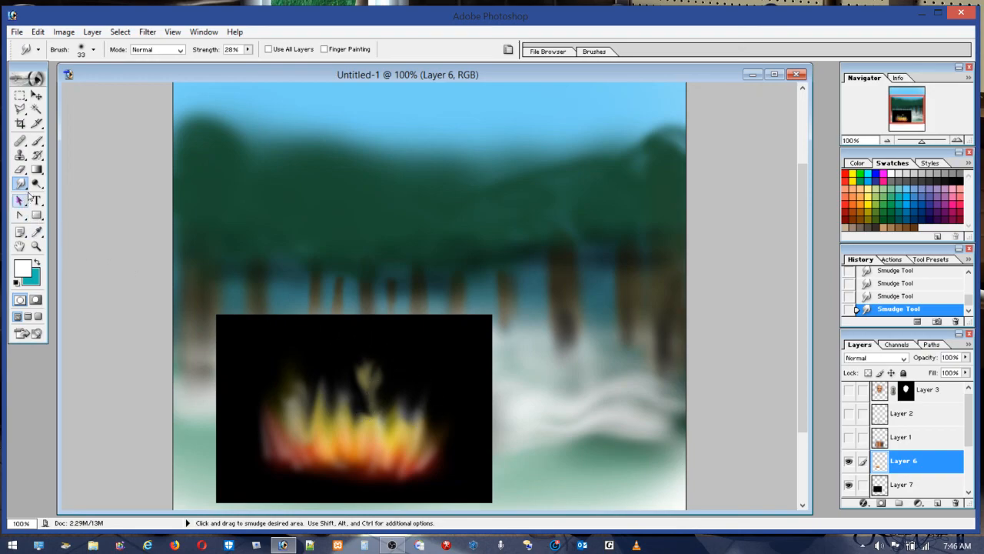
Step: Erase the thin stem below the tall wisp with a 29 px eraser so the wisp floats above the fire
{"action": "left_click", "coordinate": [20, 170]}
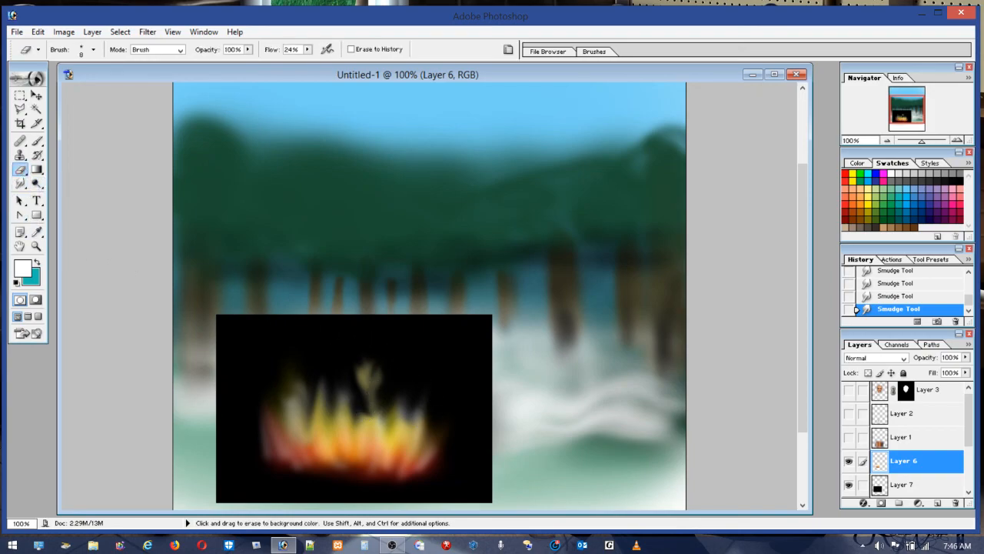
{"action": "left_click", "coordinate": [83, 56]}
{"action": "left_click", "coordinate": [33, 83]}
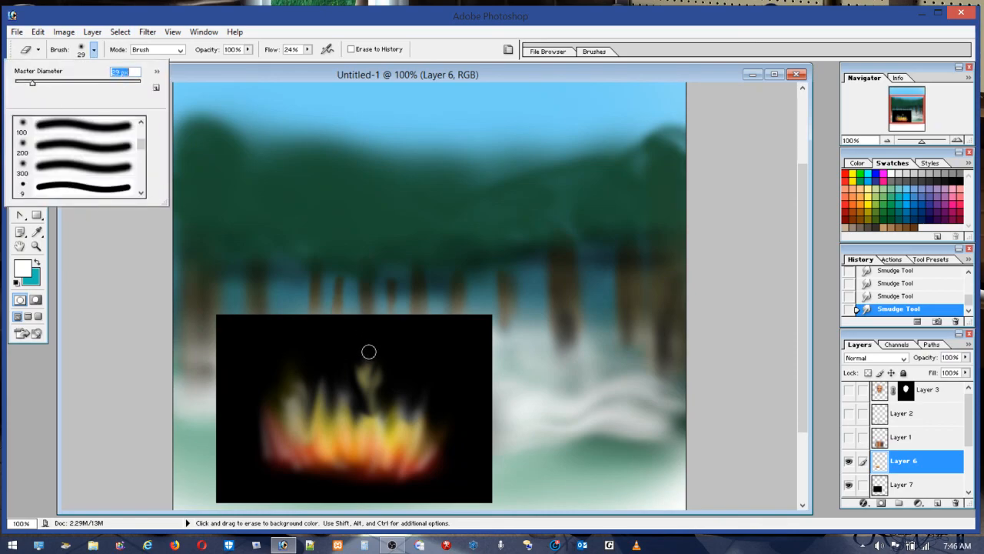
{"action": "left_click_drag", "start_coordinate": [376, 402], "coordinate": [374, 411]}
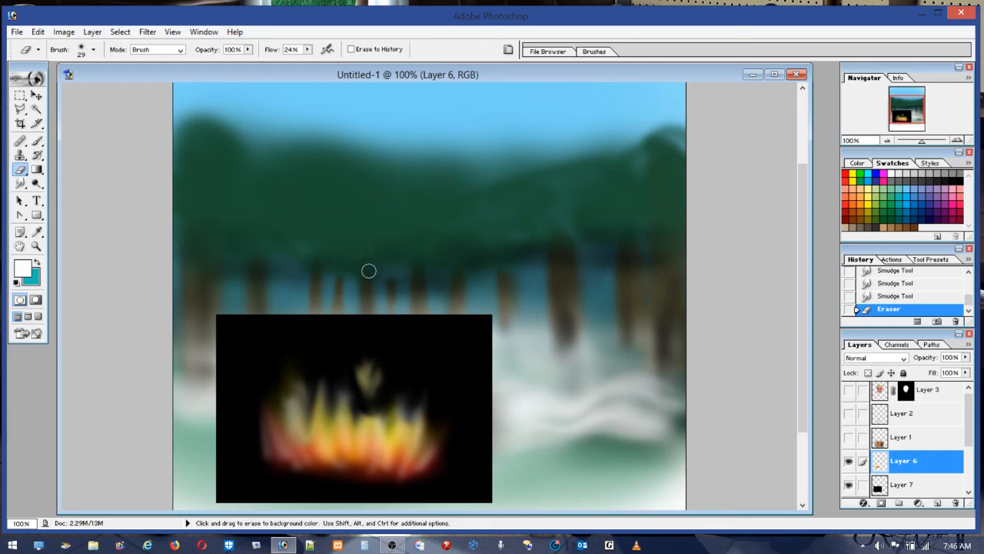
Step: Dab white beneath the floating wisp with the 27 px brush and smudge it into the middle flames at 33 px
{"action": "left_click", "coordinate": [36, 141]}
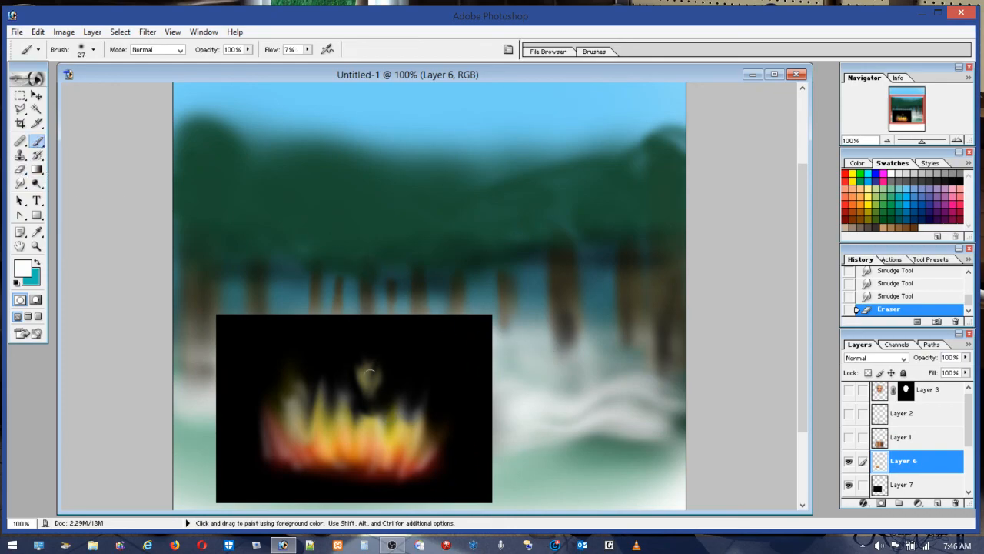
{"action": "left_click_drag", "start_coordinate": [369, 413], "coordinate": [372, 403]}
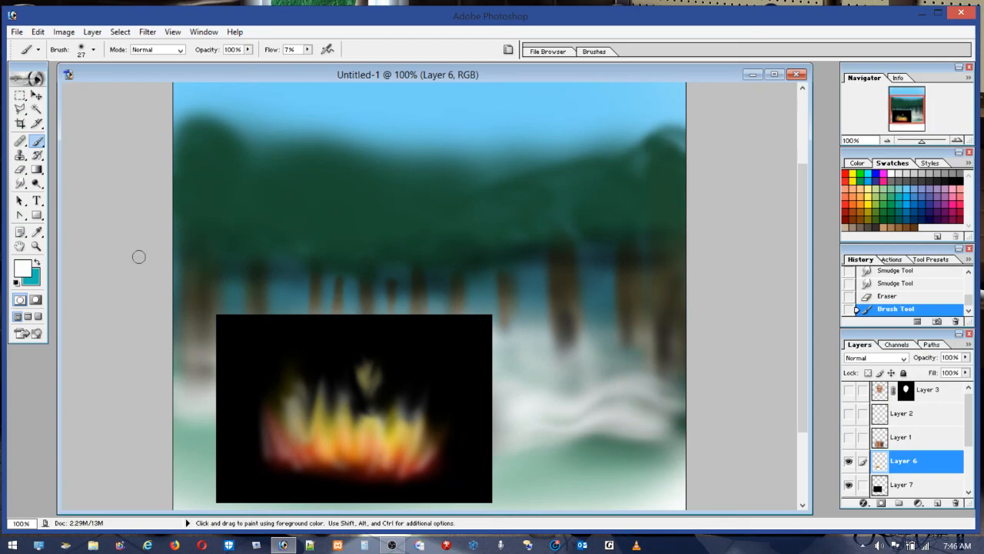
{"action": "left_click", "coordinate": [21, 184]}
{"action": "mouse_move", "coordinate": [368, 420]}
{"action": "left_mouse_down"}
{"action": "mouse_move", "coordinate": [367, 411]}
{"action": "mouse_move", "coordinate": [372, 444]}
{"action": "left_mouse_up"}
{"action": "left_click_drag", "start_coordinate": [345, 393], "coordinate": [341, 389]}
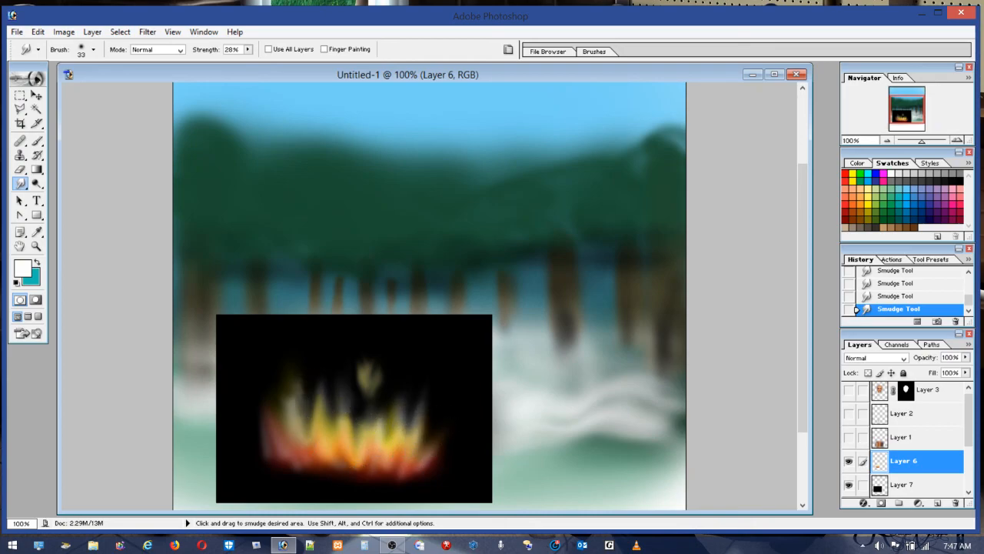
Step: Smudge the left flames and the lower red edge of the fire into wavy shapes with the 33 px brush
{"action": "left_click_drag", "start_coordinate": [301, 450], "coordinate": [297, 435]}
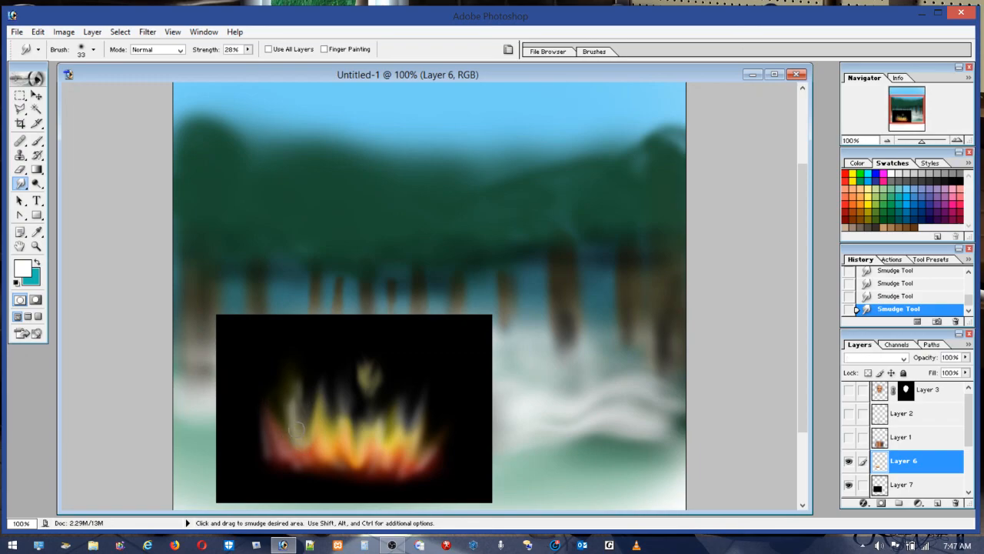
{"action": "mouse_move", "coordinate": [358, 488]}
{"action": "left_mouse_down"}
{"action": "mouse_move", "coordinate": [359, 435]}
{"action": "mouse_move", "coordinate": [350, 444]}
{"action": "mouse_move", "coordinate": [310, 415]}
{"action": "left_mouse_up"}
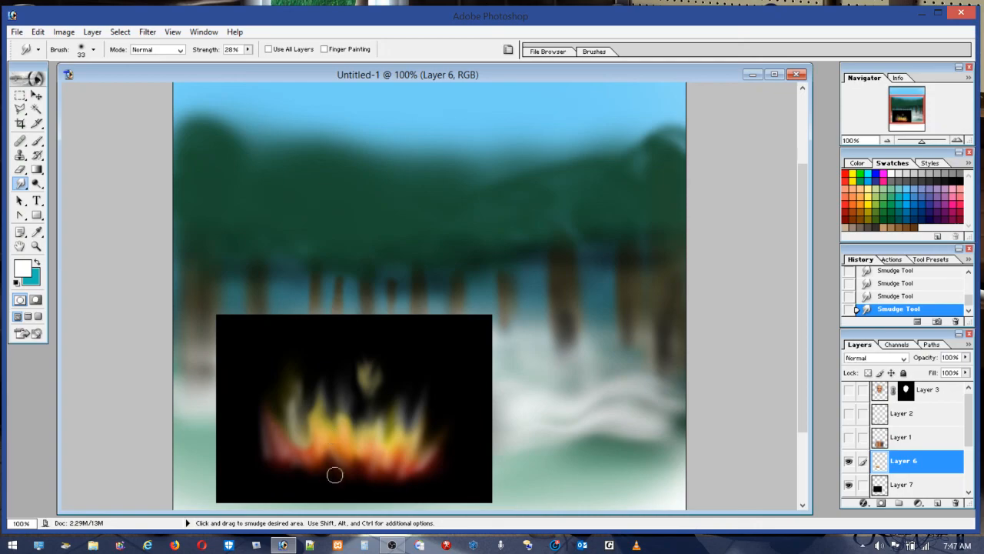
{"action": "mouse_move", "coordinate": [369, 475]}
{"action": "left_mouse_down"}
{"action": "mouse_move", "coordinate": [383, 454]}
{"action": "mouse_move", "coordinate": [408, 467]}
{"action": "mouse_move", "coordinate": [417, 458]}
{"action": "mouse_move", "coordinate": [375, 482]}
{"action": "left_mouse_up"}
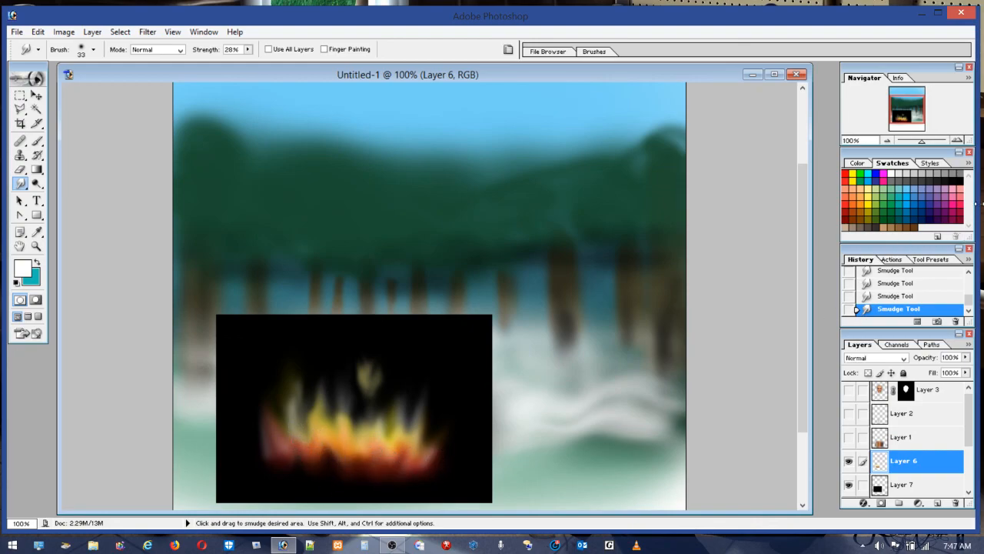
Step: Set the foreground color to black and smudge the fire's lower edge with an 18 px brush
{"action": "left_click", "coordinate": [958, 176]}
{"action": "left_click", "coordinate": [80, 50]}
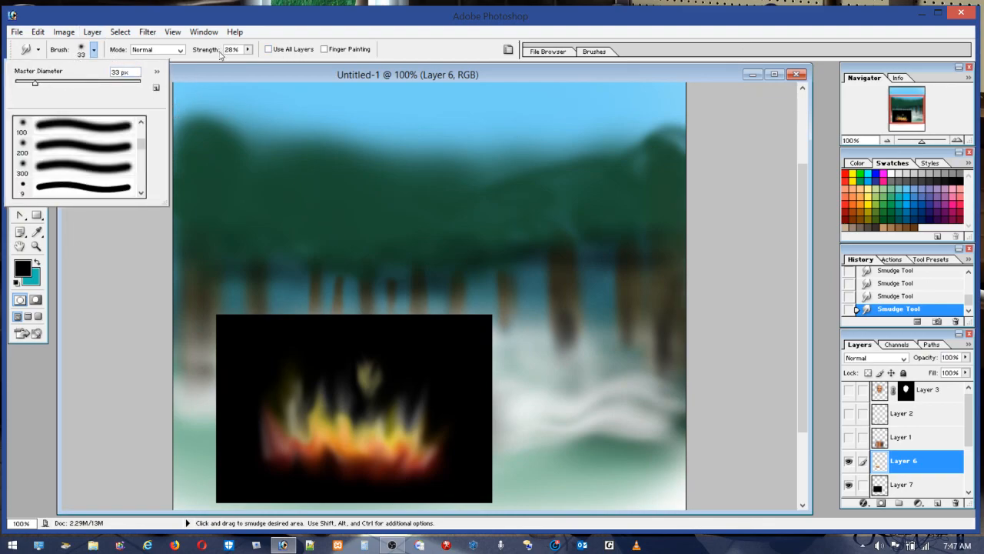
{"action": "left_click_drag", "start_coordinate": [34, 84], "coordinate": [25, 83]}
{"action": "left_click", "coordinate": [377, 467]}
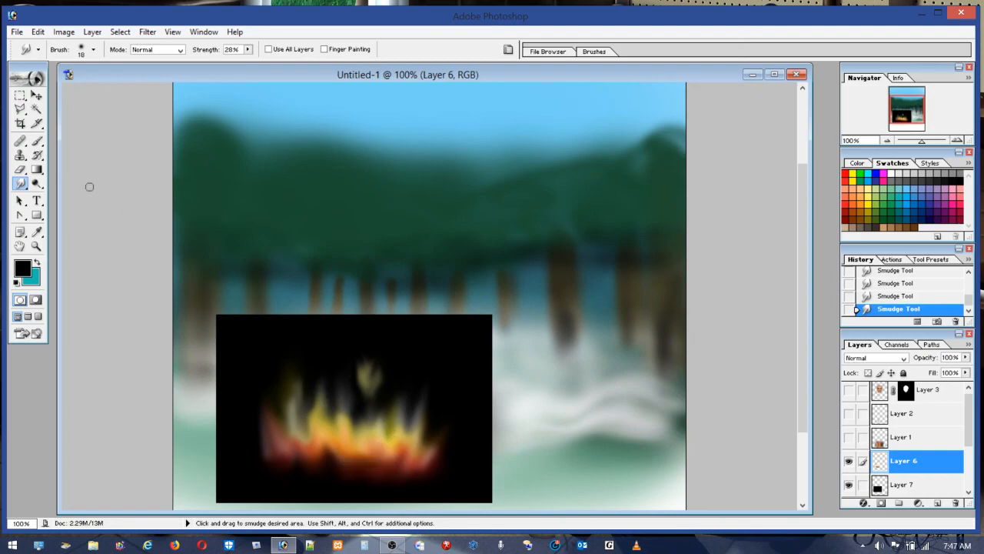
Step: Paint dark log-like strokes across the fire's base with the black 27 px brush
{"action": "left_click", "coordinate": [36, 142]}
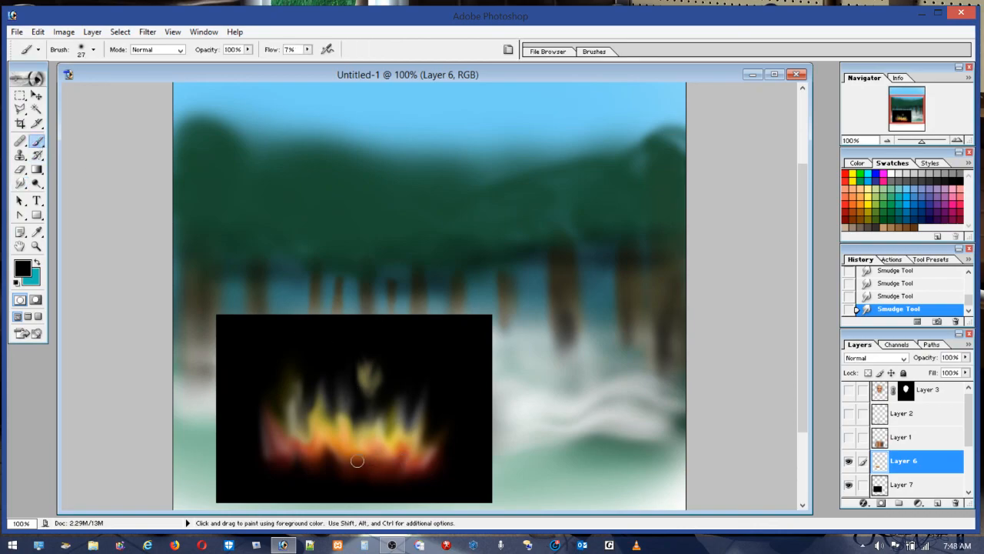
{"action": "mouse_move", "coordinate": [352, 458]}
{"action": "left_mouse_down"}
{"action": "mouse_move", "coordinate": [400, 463]}
{"action": "mouse_move", "coordinate": [342, 460]}
{"action": "mouse_move", "coordinate": [423, 467]}
{"action": "left_mouse_up"}
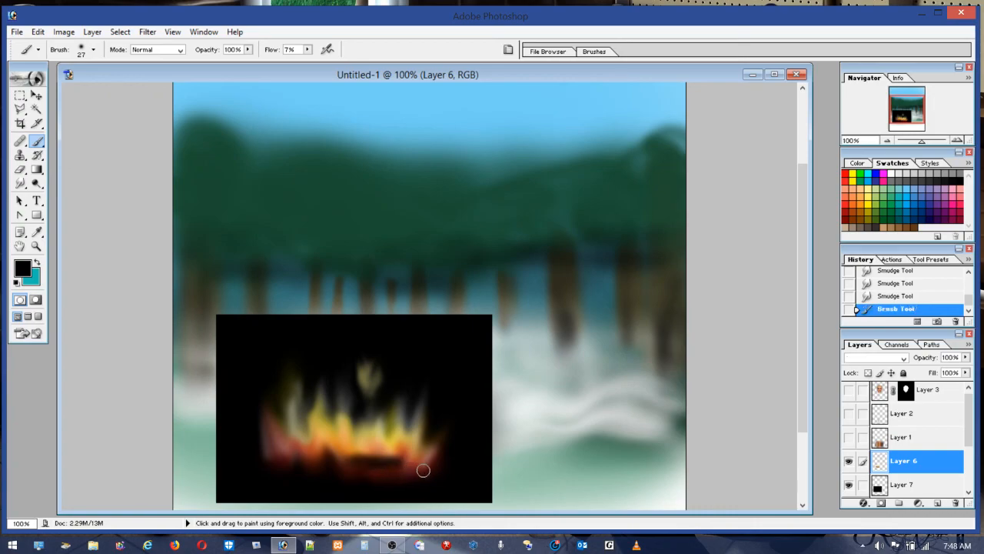
{"action": "mouse_move", "coordinate": [350, 448]}
{"action": "left_mouse_down"}
{"action": "mouse_move", "coordinate": [361, 438]}
{"action": "mouse_move", "coordinate": [359, 450]}
{"action": "left_mouse_up"}
{"action": "mouse_move", "coordinate": [376, 455]}
{"action": "left_mouse_down"}
{"action": "mouse_move", "coordinate": [369, 450]}
{"action": "mouse_move", "coordinate": [379, 446]}
{"action": "mouse_move", "coordinate": [330, 463]}
{"action": "mouse_move", "coordinate": [311, 454]}
{"action": "mouse_move", "coordinate": [322, 463]}
{"action": "left_mouse_up"}
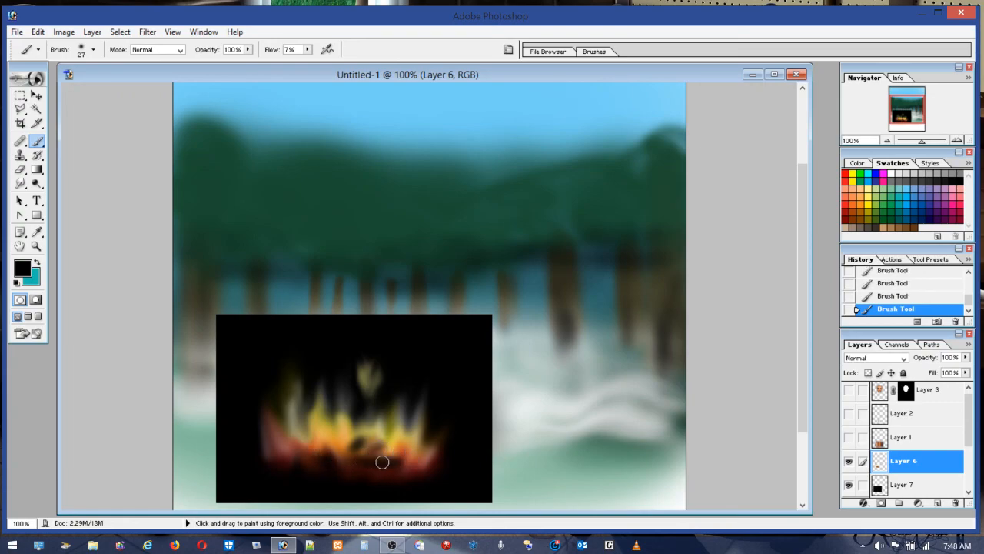
Step: Paint red and light orange ember strokes around the logs at the fire's base with a 13 px brush, and darken them with black
{"action": "left_click", "coordinate": [81, 53]}
{"action": "left_click", "coordinate": [23, 83]}
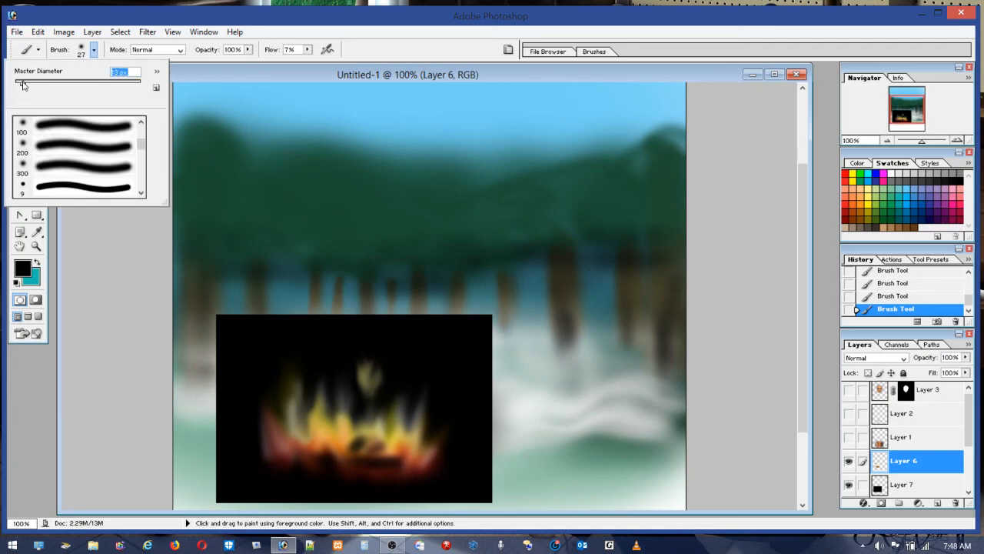
{"action": "left_click", "coordinate": [846, 208]}
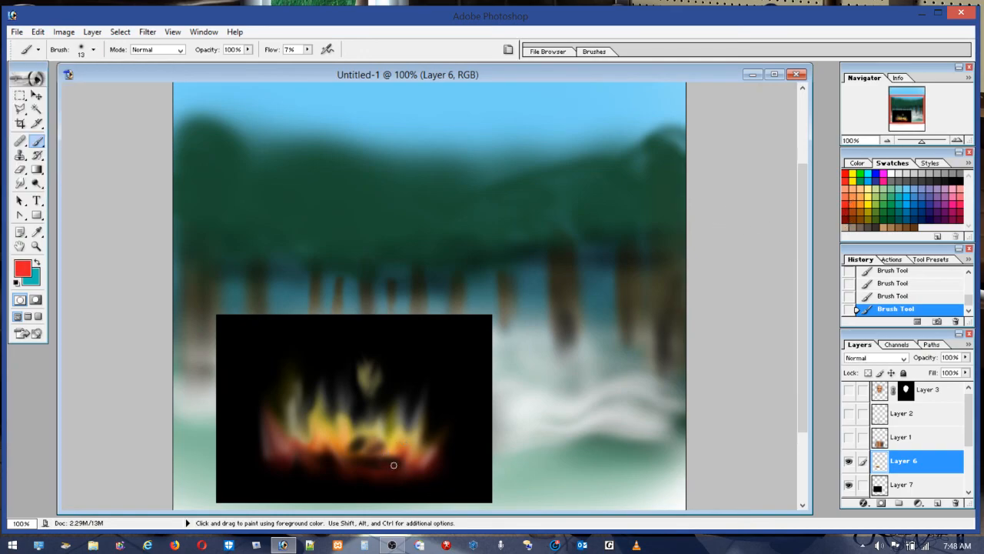
{"action": "mouse_move", "coordinate": [370, 461]}
{"action": "left_mouse_down"}
{"action": "mouse_move", "coordinate": [399, 464]}
{"action": "mouse_move", "coordinate": [364, 468]}
{"action": "mouse_move", "coordinate": [397, 465]}
{"action": "mouse_move", "coordinate": [372, 468]}
{"action": "mouse_move", "coordinate": [397, 464]}
{"action": "mouse_move", "coordinate": [382, 445]}
{"action": "left_mouse_up"}
{"action": "left_click", "coordinate": [848, 194]}
{"action": "mouse_move", "coordinate": [381, 446]}
{"action": "left_mouse_down"}
{"action": "mouse_move", "coordinate": [379, 466]}
{"action": "mouse_move", "coordinate": [391, 461]}
{"action": "left_mouse_up"}
{"action": "mouse_move", "coordinate": [391, 461]}
{"action": "left_mouse_down"}
{"action": "mouse_move", "coordinate": [357, 468]}
{"action": "mouse_move", "coordinate": [362, 440]}
{"action": "mouse_move", "coordinate": [347, 447]}
{"action": "mouse_move", "coordinate": [366, 456]}
{"action": "mouse_move", "coordinate": [363, 440]}
{"action": "mouse_move", "coordinate": [345, 464]}
{"action": "mouse_move", "coordinate": [350, 436]}
{"action": "mouse_move", "coordinate": [339, 460]}
{"action": "mouse_move", "coordinate": [358, 441]}
{"action": "mouse_move", "coordinate": [347, 455]}
{"action": "mouse_move", "coordinate": [397, 455]}
{"action": "mouse_move", "coordinate": [345, 467]}
{"action": "mouse_move", "coordinate": [306, 451]}
{"action": "mouse_move", "coordinate": [379, 475]}
{"action": "left_mouse_up"}
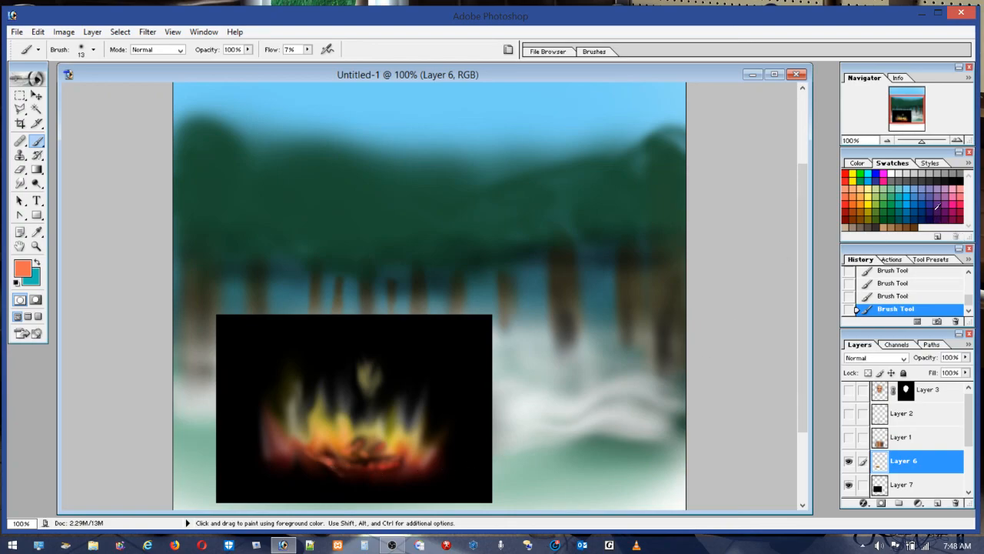
{"action": "left_click", "coordinate": [962, 180]}
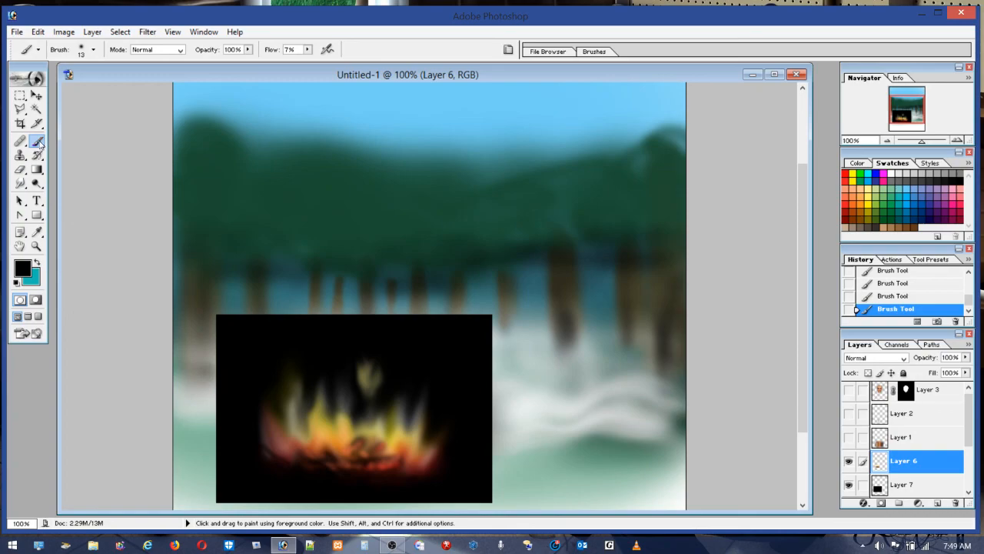
Step: Set the brush diameter to 45 px and the foreground color to white
{"action": "left_click", "coordinate": [81, 52]}
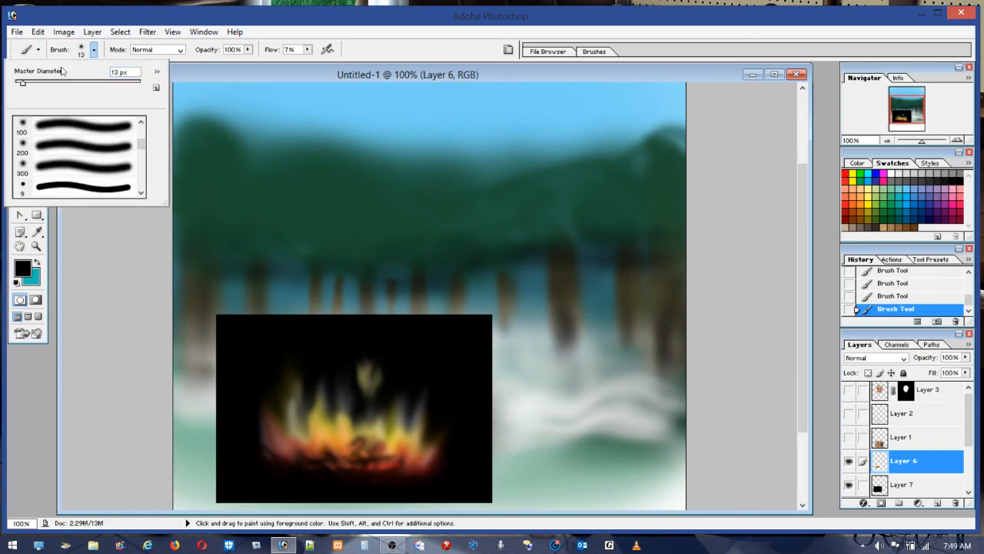
{"action": "left_click_drag", "start_coordinate": [38, 83], "coordinate": [43, 83]}
{"action": "left_click", "coordinate": [846, 201]}
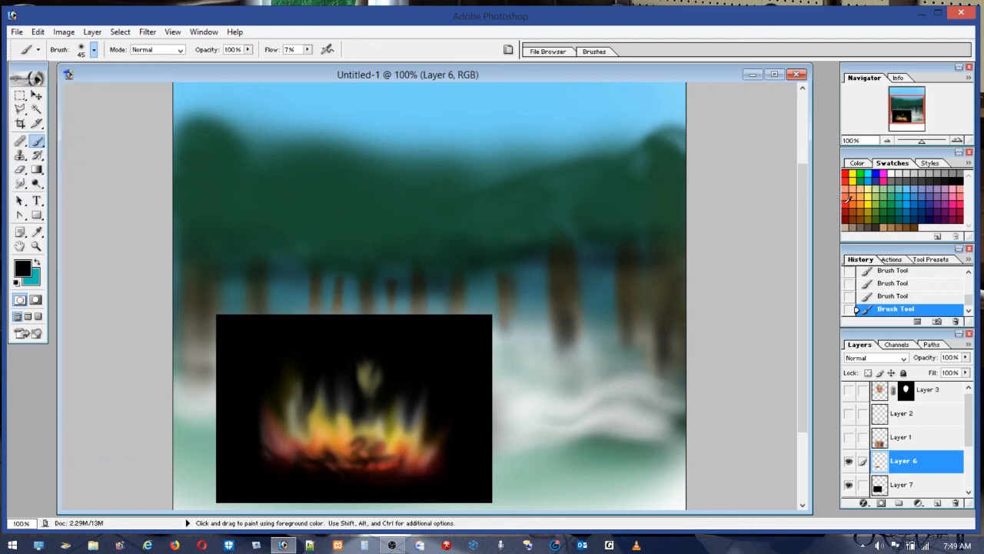
{"action": "left_click", "coordinate": [891, 175]}
Step: Try a white dab in the dark area above the fire's right side and undo it
{"action": "mouse_move", "coordinate": [446, 370]}
{"action": "left_mouse_down"}
{"action": "mouse_move", "coordinate": [443, 387]}
{"action": "mouse_move", "coordinate": [446, 345]}
{"action": "mouse_move", "coordinate": [449, 380]}
{"action": "left_mouse_up"}
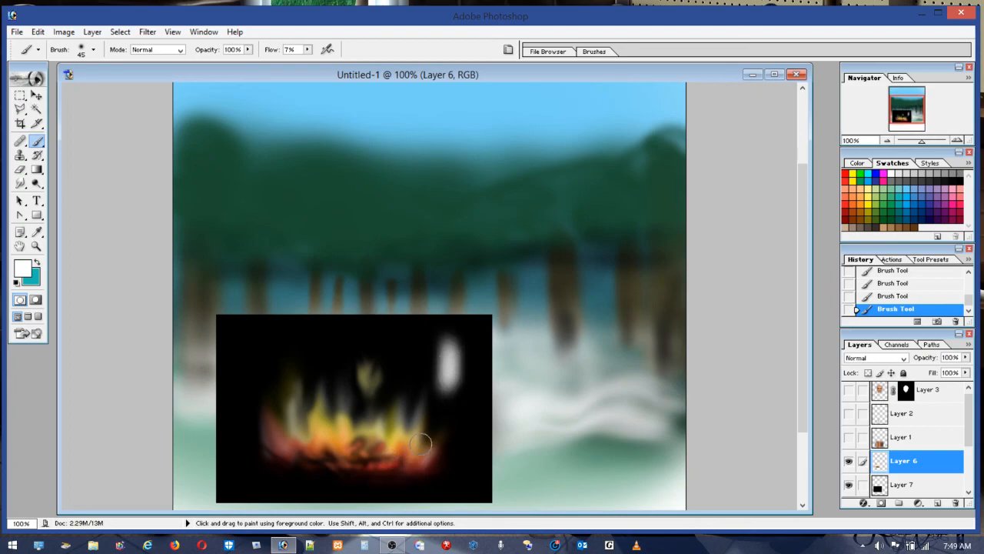
{"action": "left_click", "coordinate": [14, 34]}
{"action": "mouse_move", "coordinate": [37, 32]}
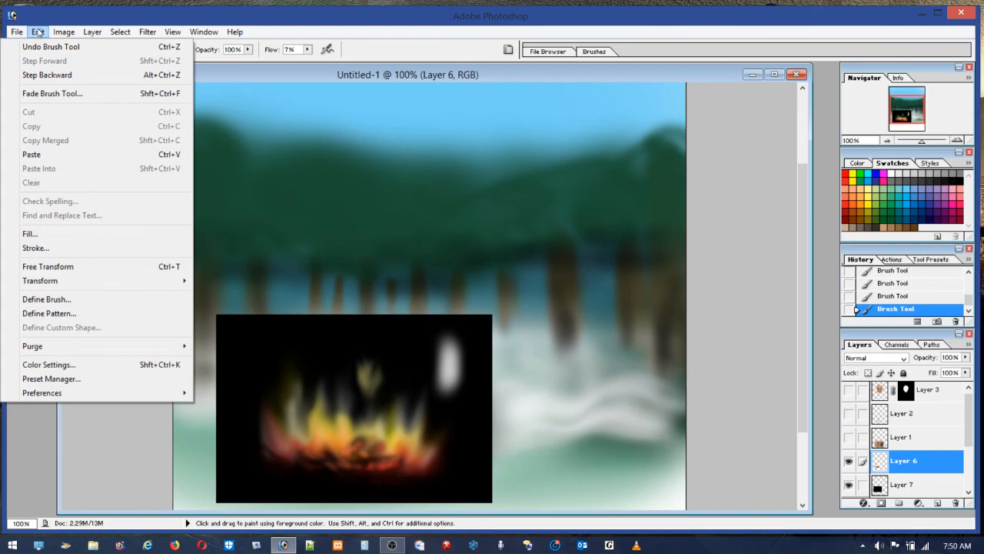
{"action": "left_click", "coordinate": [47, 74]}
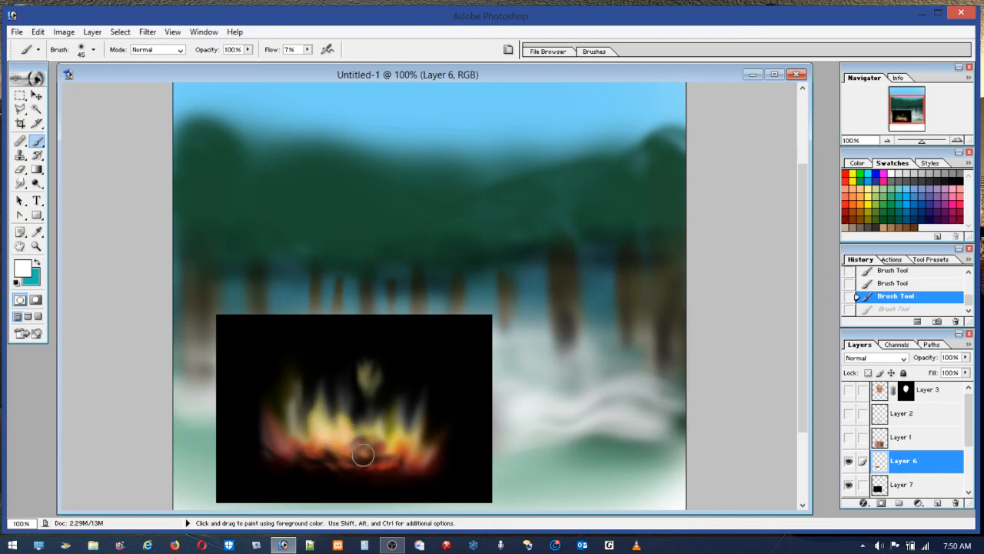
Step: Brush faint white over the flames with the 45 px brush, and toggle Layer 7's visibility to compare the fire with and without its black backdrop
{"action": "left_click_drag", "start_coordinate": [371, 439], "coordinate": [276, 436]}
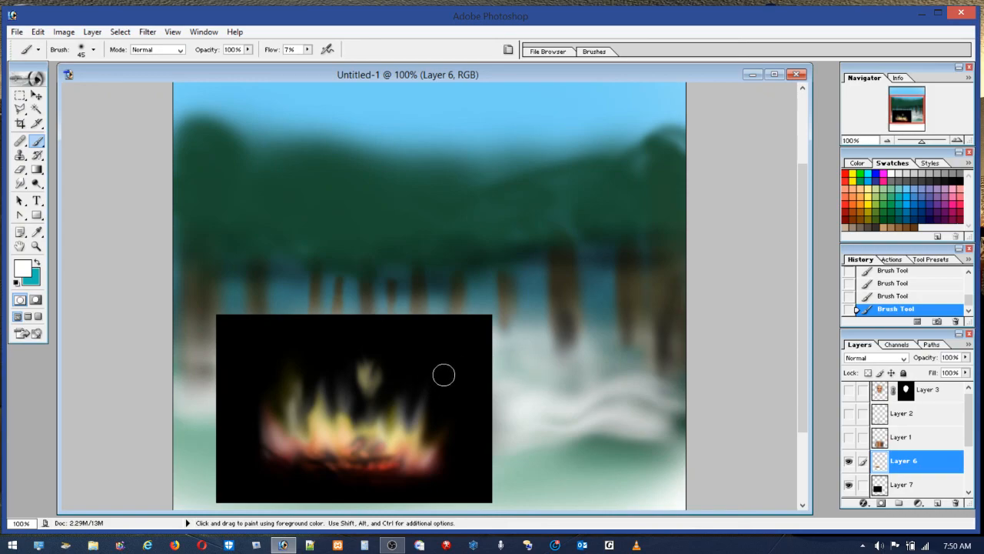
{"action": "left_click", "coordinate": [848, 486]}
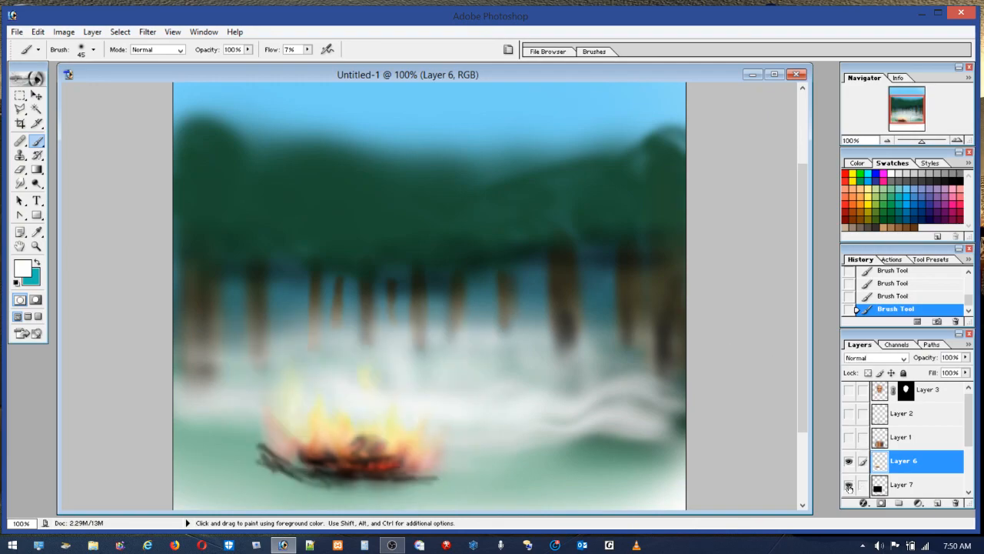
{"action": "left_click", "coordinate": [848, 486]}
{"action": "left_click", "coordinate": [849, 486]}
{"action": "left_click", "coordinate": [848, 486]}
{"action": "left_click", "coordinate": [848, 487]}
{"action": "left_click", "coordinate": [848, 486]}
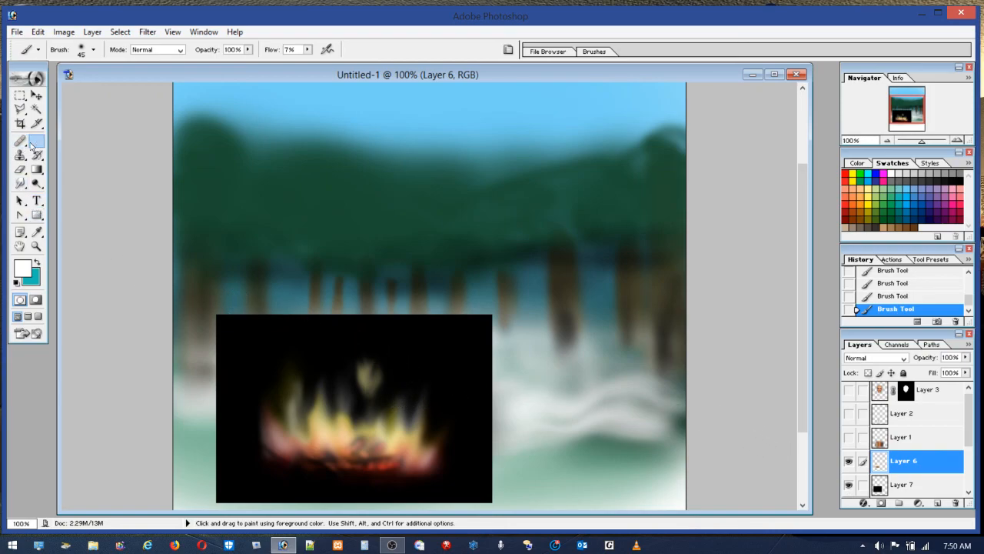
Step: Smudge the flames on the fire's right side into softer upward curves with a 60 px brush at 28% strength
{"action": "left_click", "coordinate": [21, 184]}
{"action": "mouse_move", "coordinate": [404, 386]}
{"action": "left_mouse_down"}
{"action": "mouse_move", "coordinate": [412, 408]}
{"action": "mouse_move", "coordinate": [432, 411]}
{"action": "left_mouse_up"}
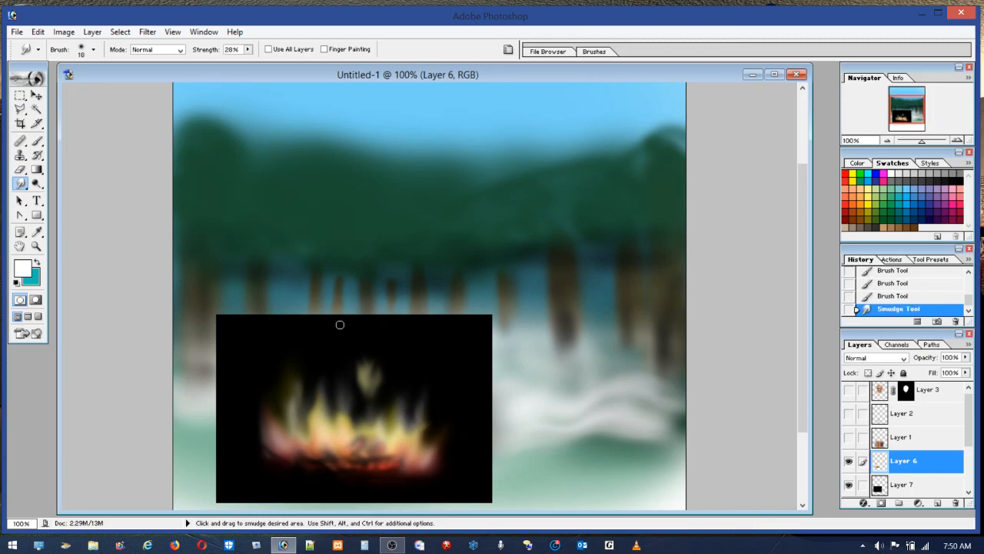
{"action": "left_click", "coordinate": [82, 51]}
{"action": "left_click", "coordinate": [34, 87]}
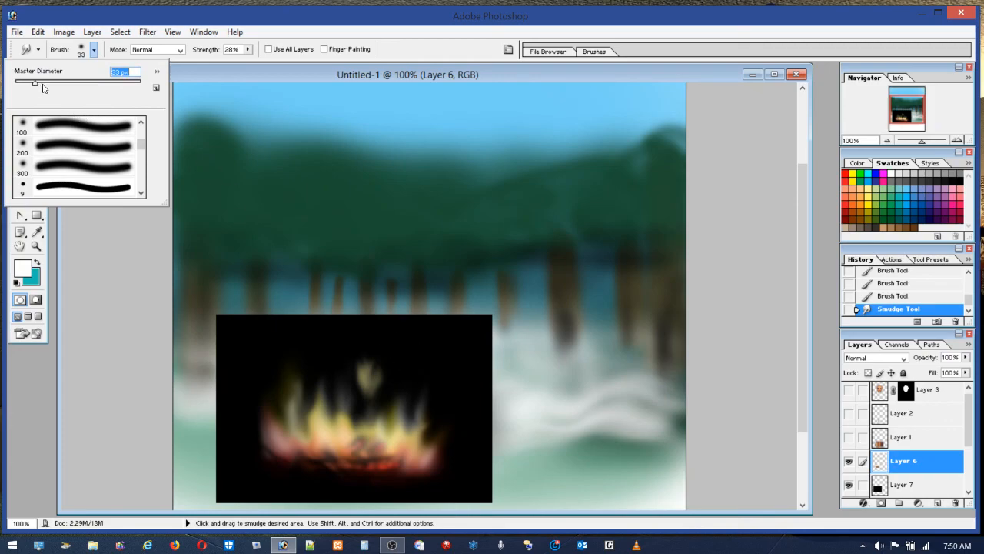
{"action": "left_click_drag", "start_coordinate": [49, 84], "coordinate": [52, 83]}
{"action": "key", "text": "Return"}
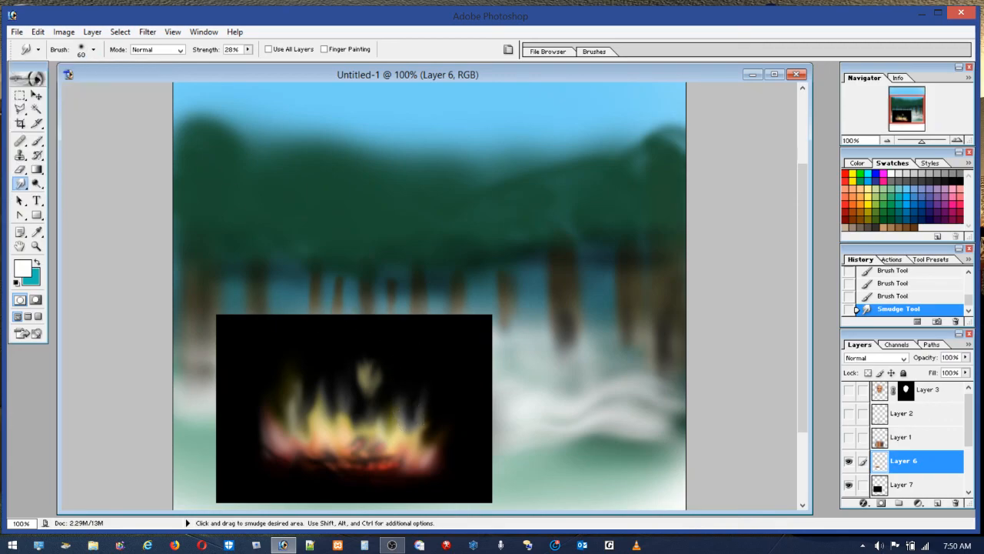
{"action": "mouse_move", "coordinate": [434, 411]}
{"action": "left_mouse_down"}
{"action": "mouse_move", "coordinate": [420, 385]}
{"action": "mouse_move", "coordinate": [425, 400]}
{"action": "mouse_move", "coordinate": [459, 408]}
{"action": "mouse_move", "coordinate": [463, 386]}
{"action": "mouse_move", "coordinate": [415, 371]}
{"action": "mouse_move", "coordinate": [409, 394]}
{"action": "mouse_move", "coordinate": [421, 417]}
{"action": "mouse_move", "coordinate": [450, 401]}
{"action": "mouse_move", "coordinate": [420, 403]}
{"action": "left_mouse_up"}
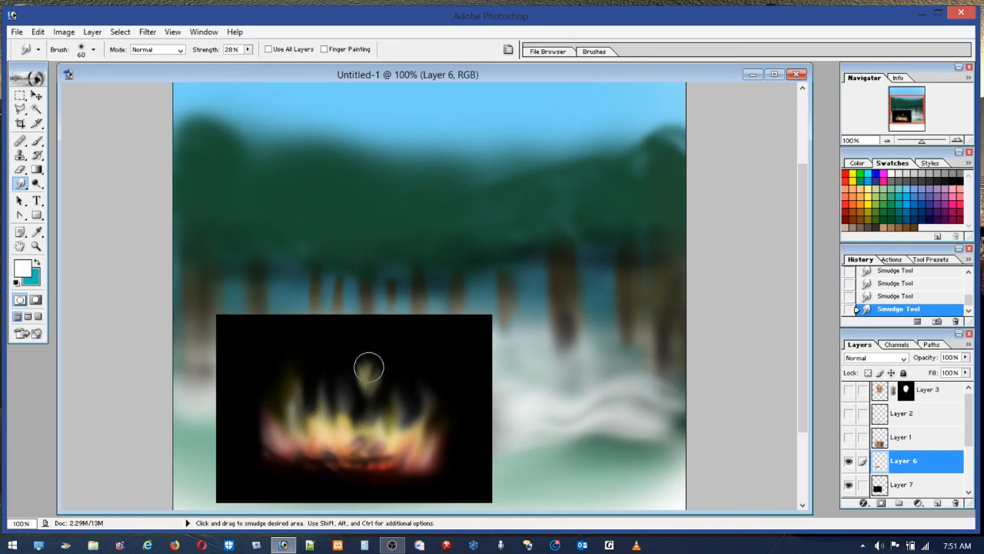
Step: Zoom in on the fire and smudge the left-middle yellow flames upward into sharp tips with a 15 px brush
{"action": "key", "text": "z"}
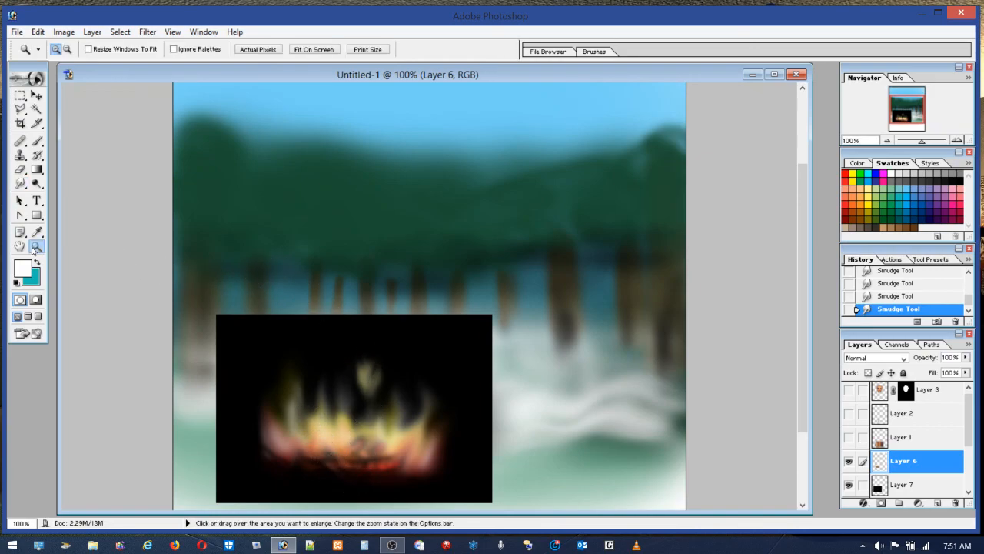
{"action": "left_click_drag", "start_coordinate": [379, 428], "coordinate": [479, 477]}
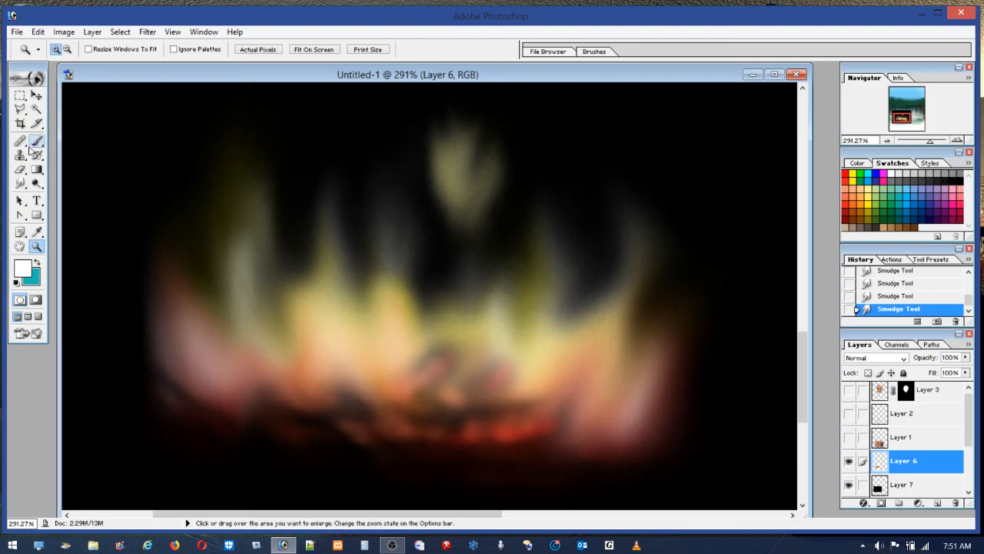
{"action": "left_click", "coordinate": [20, 183]}
{"action": "left_click", "coordinate": [79, 51]}
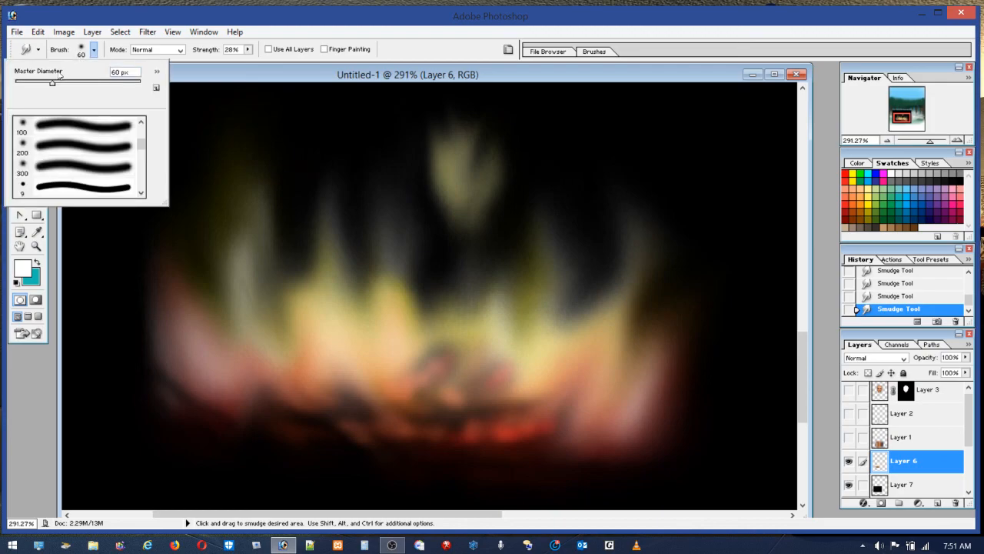
{"action": "left_click", "coordinate": [32, 87]}
{"action": "mouse_move", "coordinate": [310, 316]}
{"action": "left_mouse_down"}
{"action": "mouse_move", "coordinate": [284, 290]}
{"action": "mouse_move", "coordinate": [283, 242]}
{"action": "left_mouse_up"}
{"action": "mouse_move", "coordinate": [289, 304]}
{"action": "left_mouse_down"}
{"action": "mouse_move", "coordinate": [280, 243]}
{"action": "mouse_move", "coordinate": [337, 338]}
{"action": "mouse_move", "coordinate": [296, 299]}
{"action": "mouse_move", "coordinate": [281, 249]}
{"action": "left_mouse_up"}
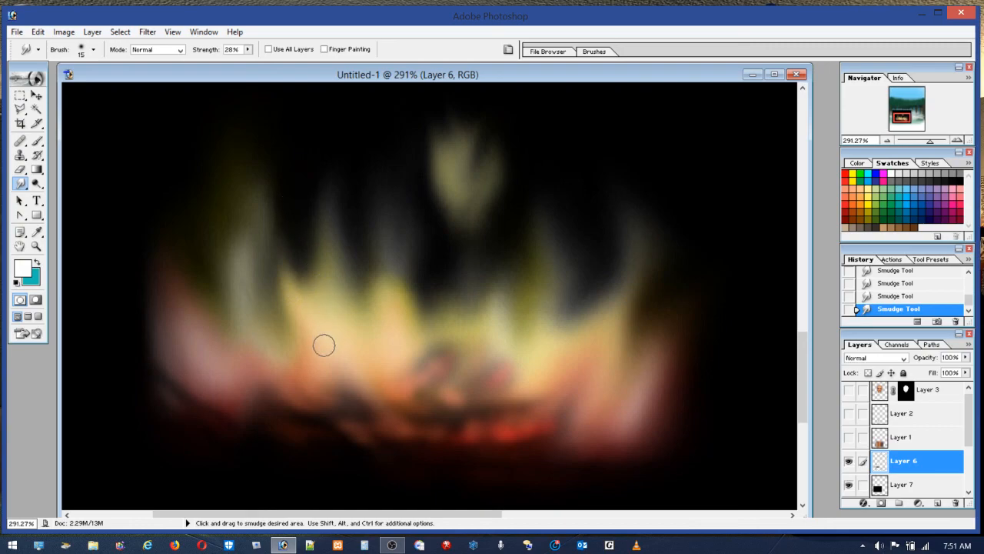
{"action": "left_click_drag", "start_coordinate": [326, 313], "coordinate": [324, 192]}
{"action": "left_click_drag", "start_coordinate": [331, 330], "coordinate": [320, 151]}
{"action": "mouse_move", "coordinate": [330, 292]}
{"action": "left_mouse_down"}
{"action": "mouse_move", "coordinate": [320, 186]}
{"action": "mouse_move", "coordinate": [337, 134]}
{"action": "left_mouse_up"}
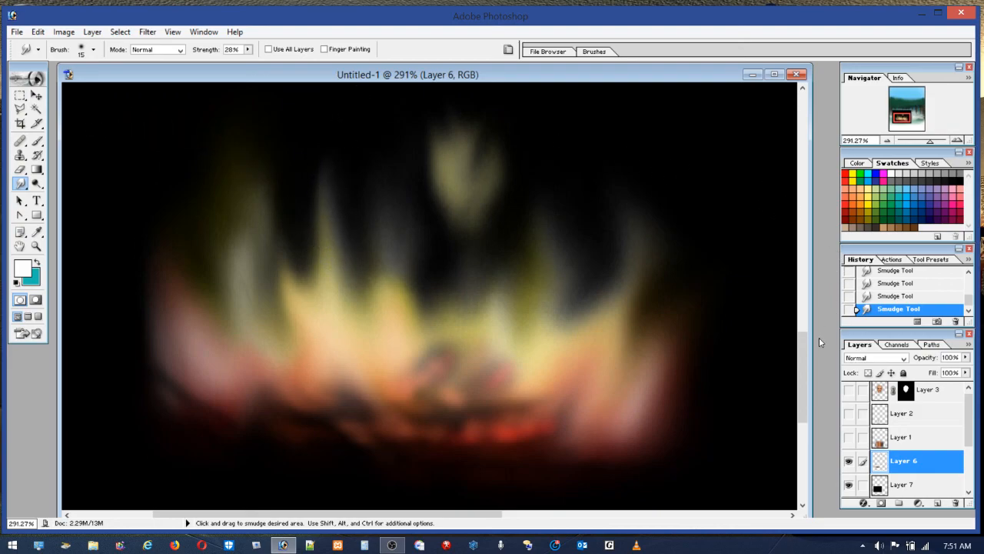
Step: Paint a small white wisp above the left-middle flame and a white highlight inside the floating wisp with an 11 px brush
{"action": "left_click_drag", "start_coordinate": [798, 363], "coordinate": [799, 325]}
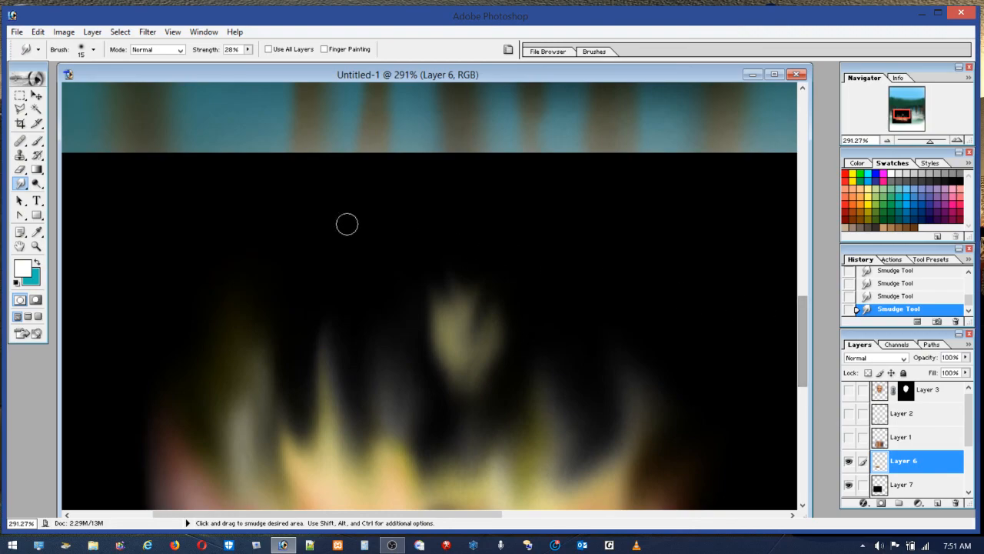
{"action": "left_click", "coordinate": [37, 141]}
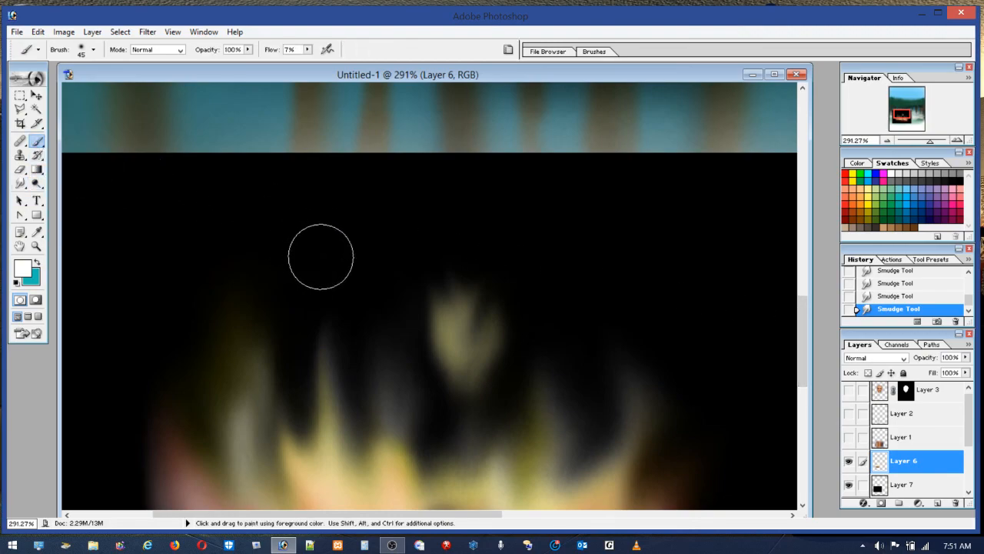
{"action": "left_click", "coordinate": [91, 49]}
{"action": "left_click", "coordinate": [22, 86]}
{"action": "left_click_drag", "start_coordinate": [325, 272], "coordinate": [331, 234]}
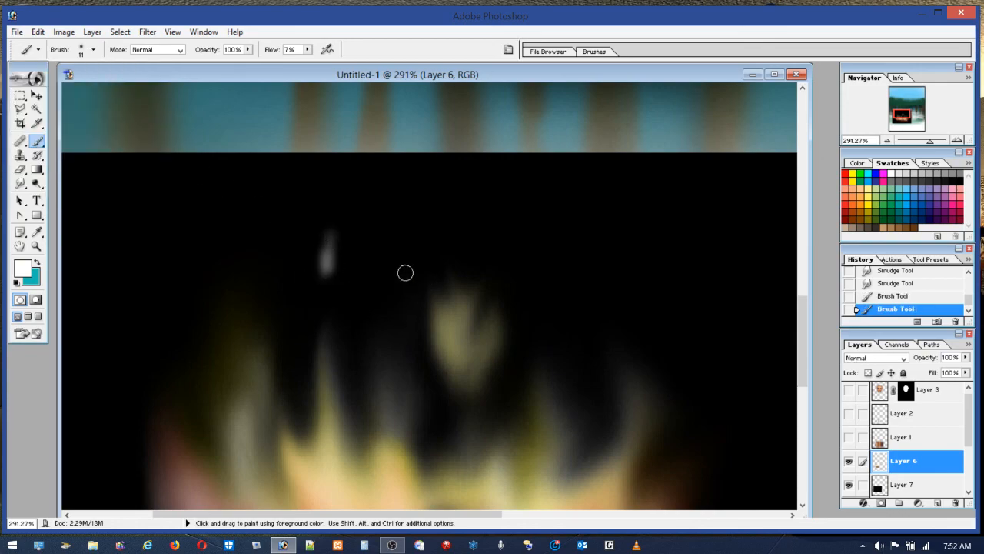
{"action": "mouse_move", "coordinate": [457, 336]}
{"action": "left_mouse_down"}
{"action": "mouse_move", "coordinate": [466, 311]}
{"action": "mouse_move", "coordinate": [461, 367]}
{"action": "mouse_move", "coordinate": [454, 342]}
{"action": "left_mouse_up"}
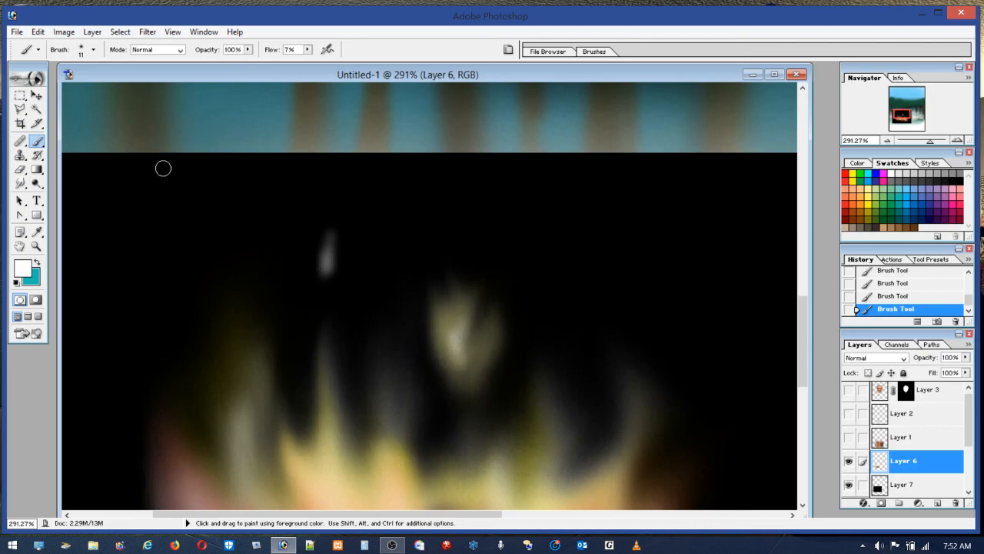
Step: Smudge the new white wisp into a tapered flame shape with the 15 px brush
{"action": "left_click", "coordinate": [20, 183]}
{"action": "left_click_drag", "start_coordinate": [323, 255], "coordinate": [330, 226]}
{"action": "mouse_move", "coordinate": [305, 294]}
{"action": "left_mouse_down"}
{"action": "mouse_move", "coordinate": [334, 246]}
{"action": "mouse_move", "coordinate": [353, 298]}
{"action": "mouse_move", "coordinate": [336, 256]}
{"action": "mouse_move", "coordinate": [340, 279]}
{"action": "left_mouse_up"}
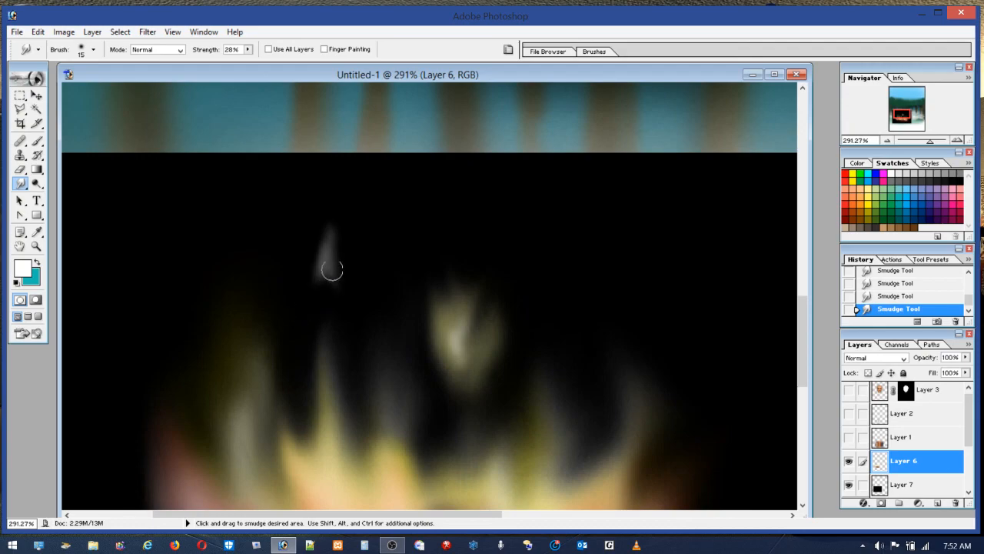
{"action": "left_click_drag", "start_coordinate": [332, 234], "coordinate": [332, 173]}
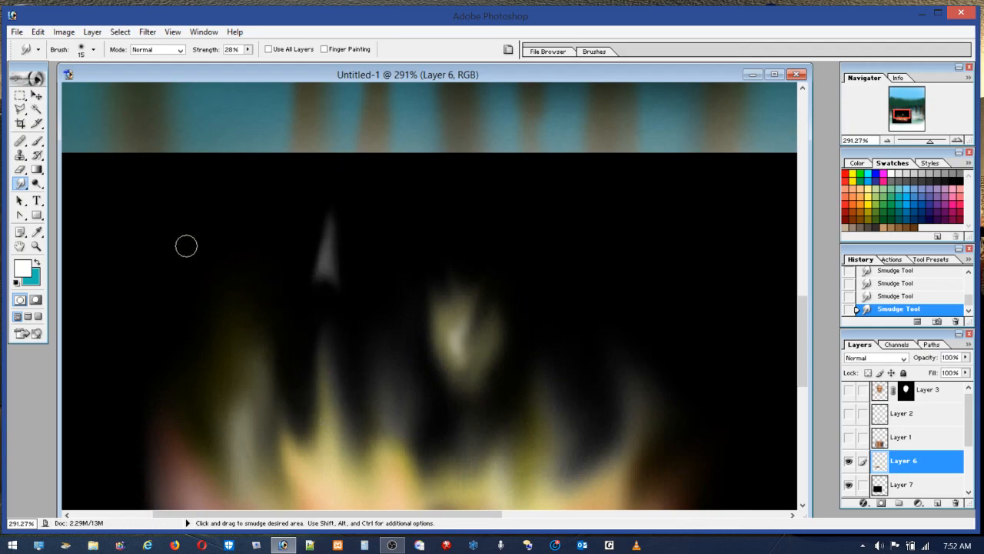
Step: Paint light yellow onto the base of the small wisp with the 11 px brush and smudge it into the white tip
{"action": "left_click", "coordinate": [37, 141]}
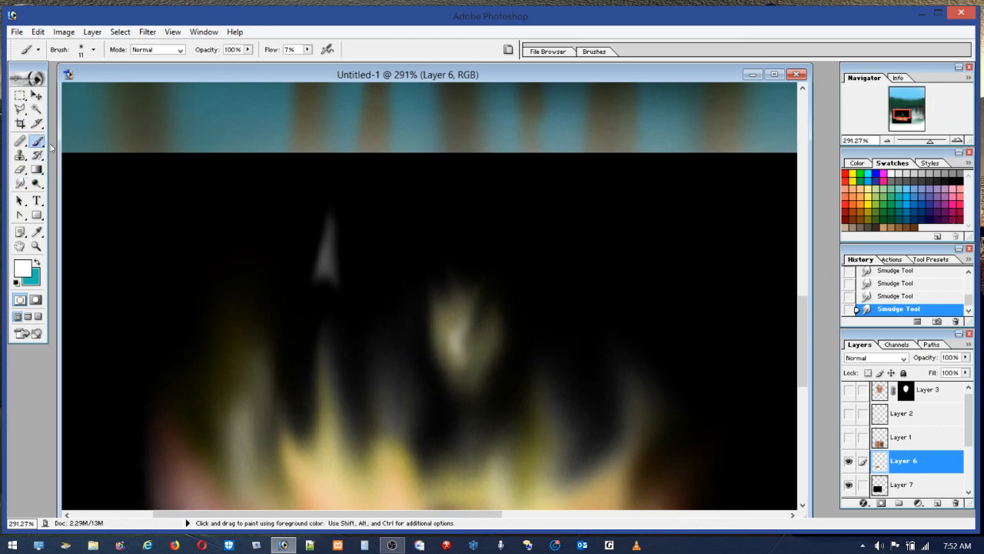
{"action": "left_click", "coordinate": [869, 184]}
{"action": "mouse_move", "coordinate": [329, 269]}
{"action": "left_mouse_down"}
{"action": "mouse_move", "coordinate": [352, 325]}
{"action": "mouse_move", "coordinate": [369, 341]}
{"action": "mouse_move", "coordinate": [329, 264]}
{"action": "mouse_move", "coordinate": [326, 272]}
{"action": "mouse_move", "coordinate": [324, 240]}
{"action": "mouse_move", "coordinate": [339, 338]}
{"action": "mouse_move", "coordinate": [352, 353]}
{"action": "mouse_move", "coordinate": [345, 246]}
{"action": "mouse_move", "coordinate": [318, 279]}
{"action": "left_mouse_up"}
{"action": "left_click", "coordinate": [326, 265]}
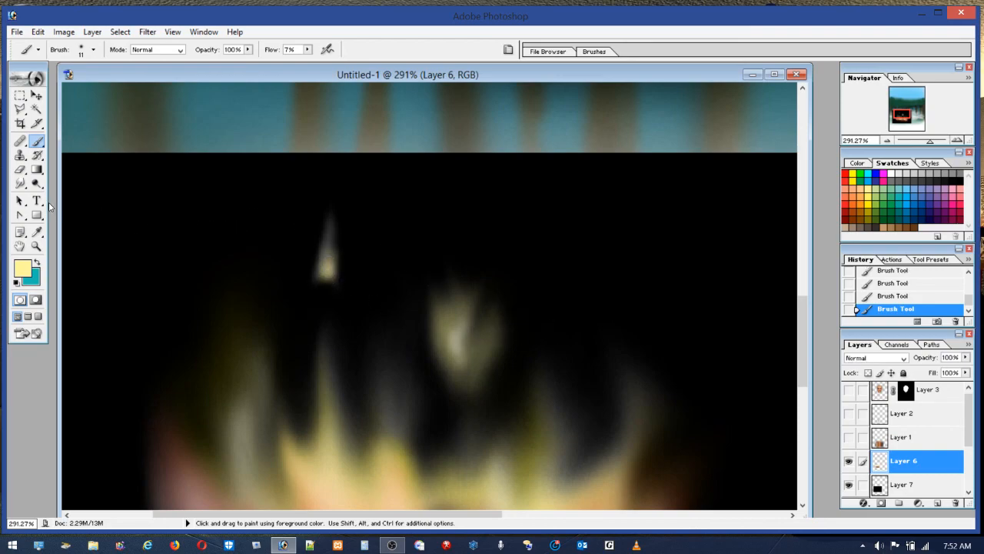
{"action": "left_click", "coordinate": [24, 169]}
{"action": "left_click", "coordinate": [20, 182]}
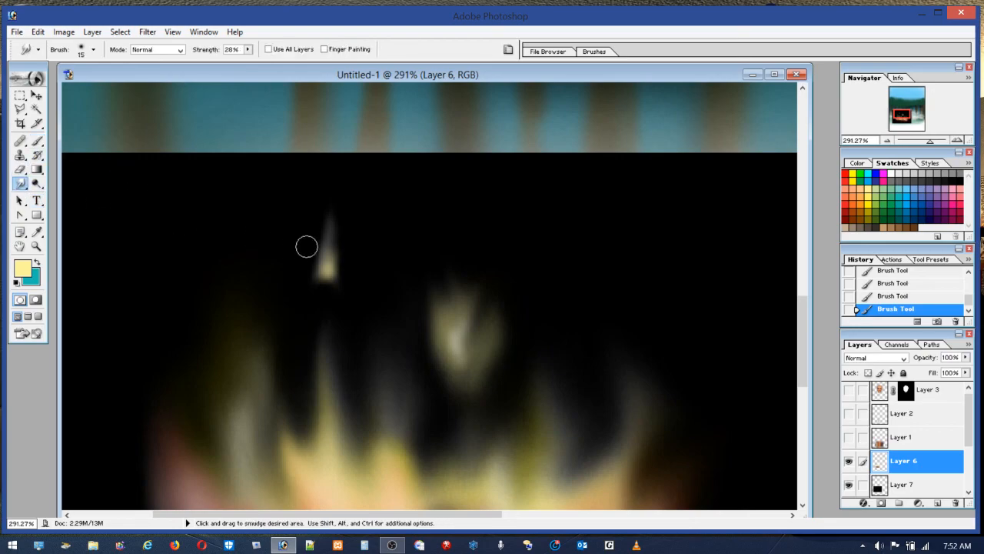
{"action": "mouse_move", "coordinate": [340, 244]}
{"action": "left_mouse_down"}
{"action": "mouse_move", "coordinate": [341, 287]}
{"action": "mouse_move", "coordinate": [332, 245]}
{"action": "mouse_move", "coordinate": [345, 321]}
{"action": "mouse_move", "coordinate": [325, 306]}
{"action": "mouse_move", "coordinate": [316, 275]}
{"action": "mouse_move", "coordinate": [303, 312]}
{"action": "mouse_move", "coordinate": [323, 277]}
{"action": "mouse_move", "coordinate": [330, 299]}
{"action": "mouse_move", "coordinate": [326, 274]}
{"action": "left_mouse_up"}
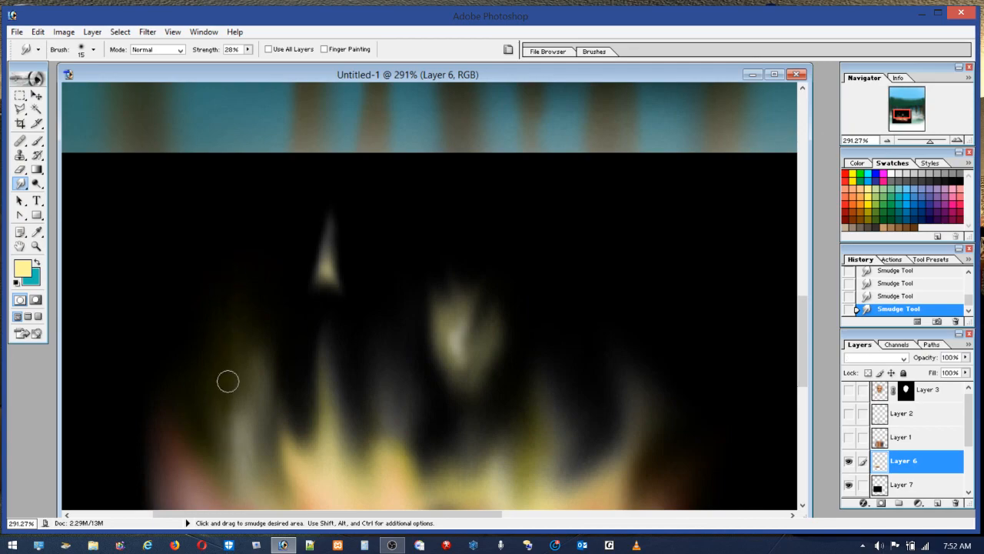
Step: Smudge the middle flames upward into thin pointed tips with the 15 px brush
{"action": "left_click_drag", "start_coordinate": [801, 328], "coordinate": [792, 366]}
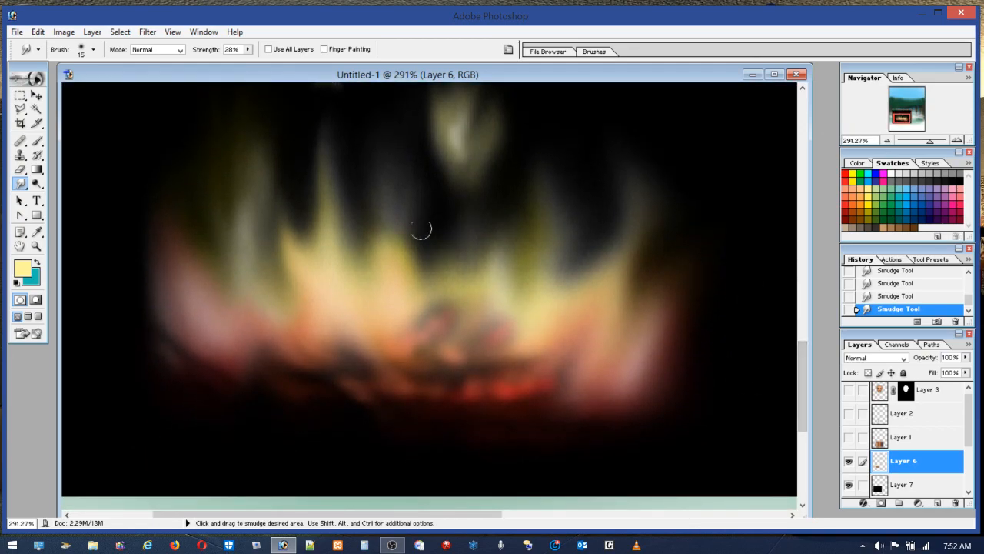
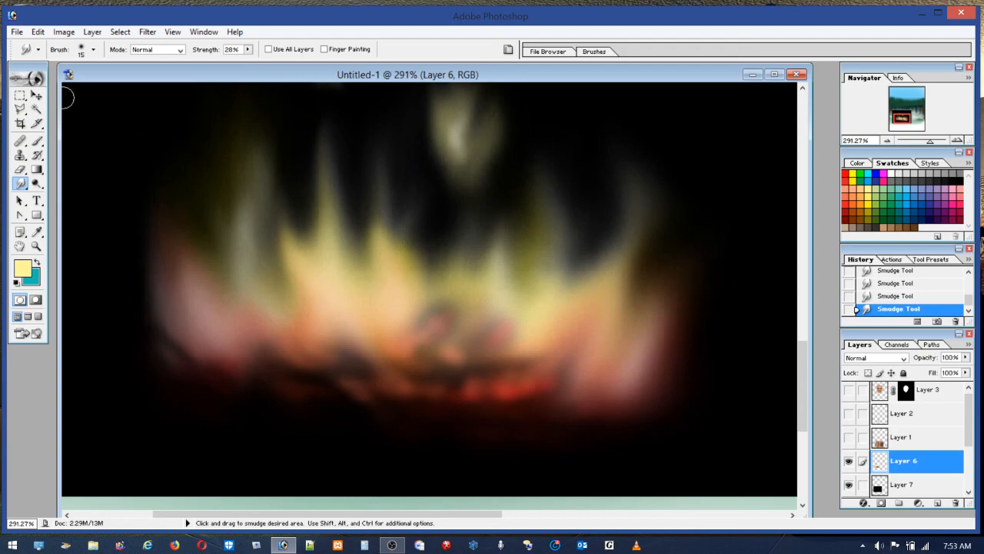
Step: Try smudging the rightmost flame with a 37 px brush in Color mode at 28% strength, and undo it
{"action": "left_click", "coordinate": [93, 50]}
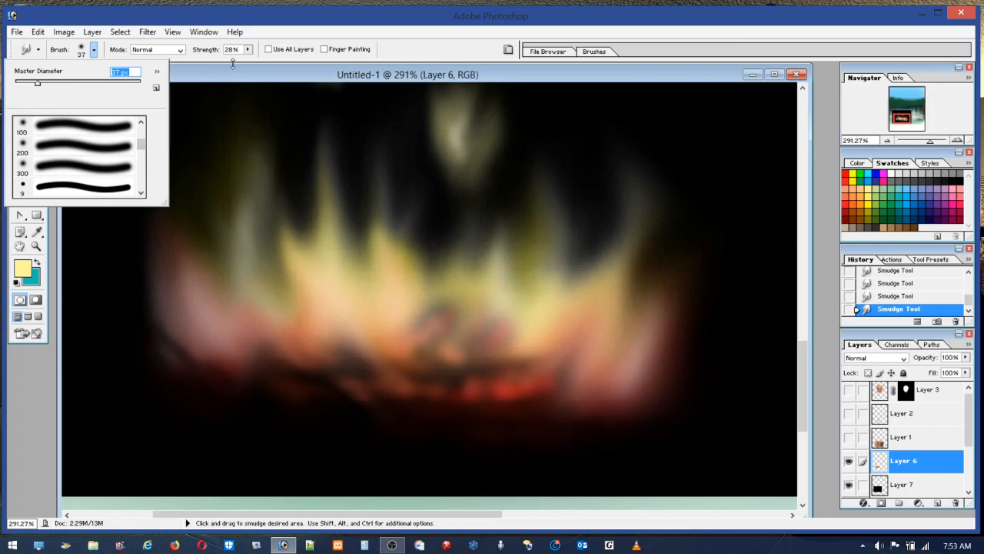
{"action": "left_click", "coordinate": [232, 64]}
{"action": "left_click", "coordinate": [181, 51]}
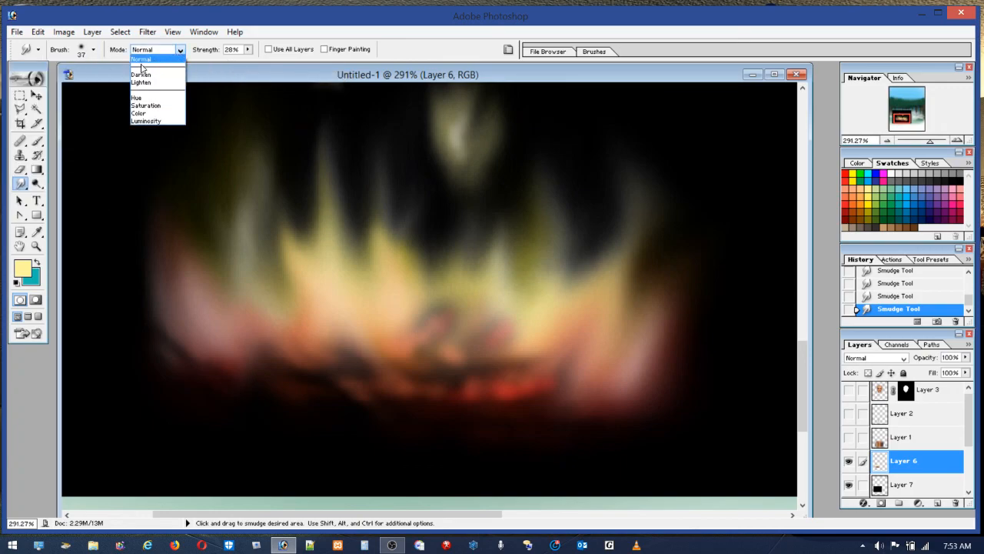
{"action": "left_click", "coordinate": [138, 114]}
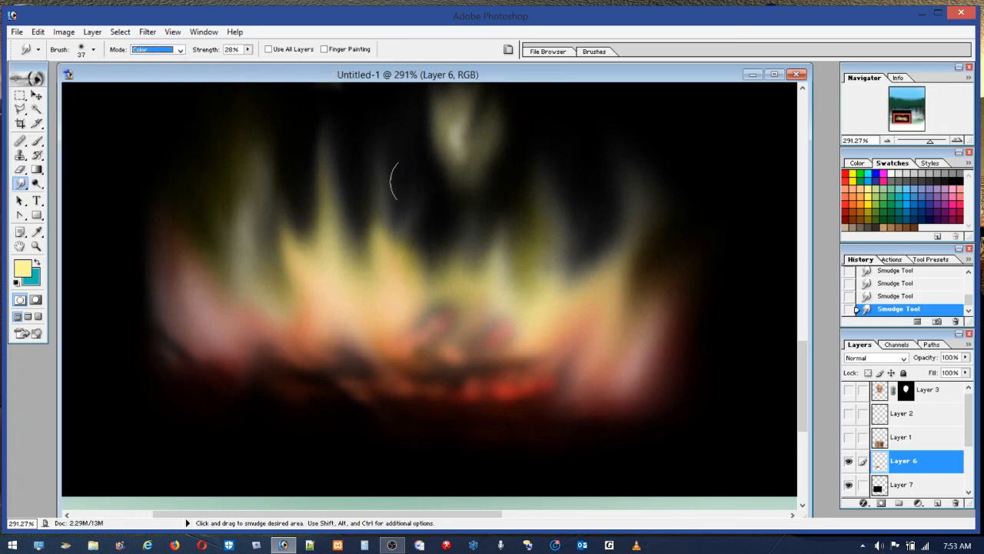
{"action": "mouse_move", "coordinate": [637, 366]}
{"action": "left_mouse_down"}
{"action": "mouse_move", "coordinate": [597, 389]}
{"action": "mouse_move", "coordinate": [646, 352]}
{"action": "mouse_move", "coordinate": [654, 390]}
{"action": "left_mouse_up"}
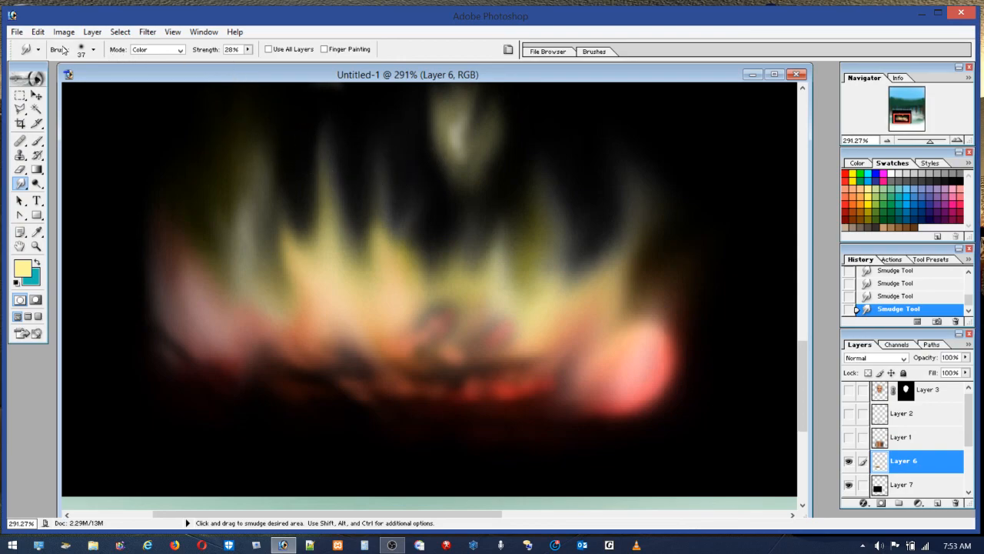
{"action": "left_click", "coordinate": [38, 31]}
{"action": "left_click", "coordinate": [40, 44]}
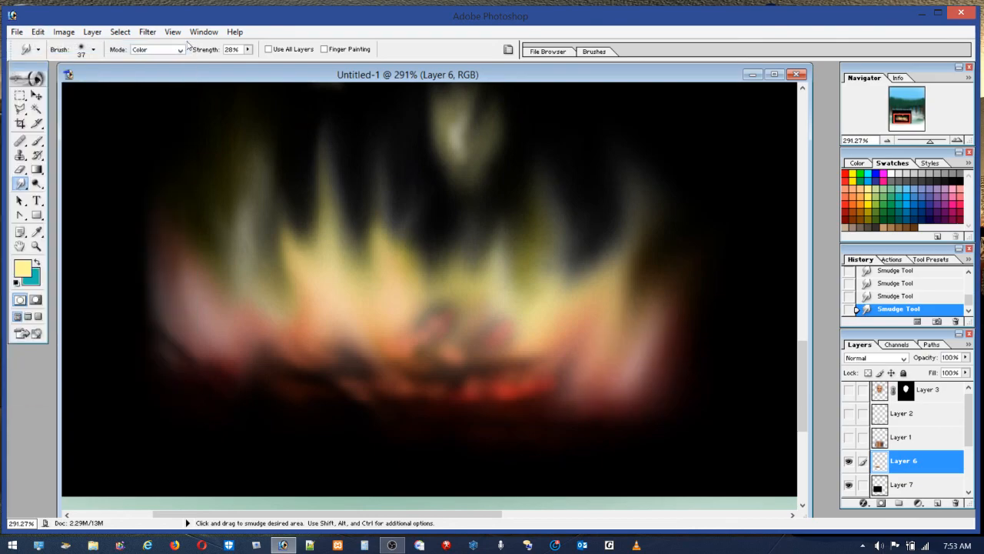
Step: Try smudging the rightmost flame in Color mode with the strength lowered to 3%, and undo the stroke
{"action": "left_click", "coordinate": [248, 49]}
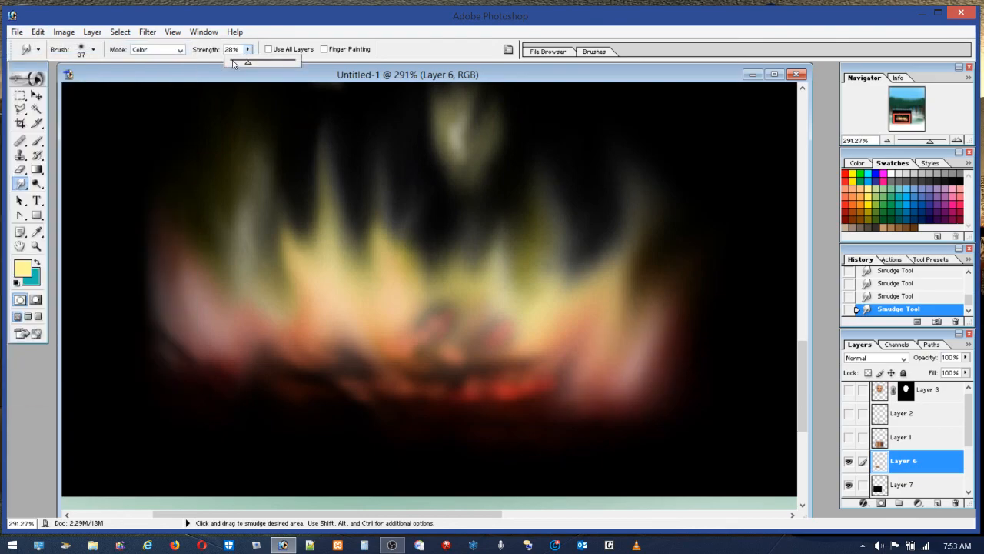
{"action": "left_click", "coordinate": [659, 318]}
{"action": "mouse_move", "coordinate": [659, 318]}
{"action": "left_mouse_down"}
{"action": "mouse_move", "coordinate": [642, 379]}
{"action": "mouse_move", "coordinate": [597, 392]}
{"action": "left_mouse_up"}
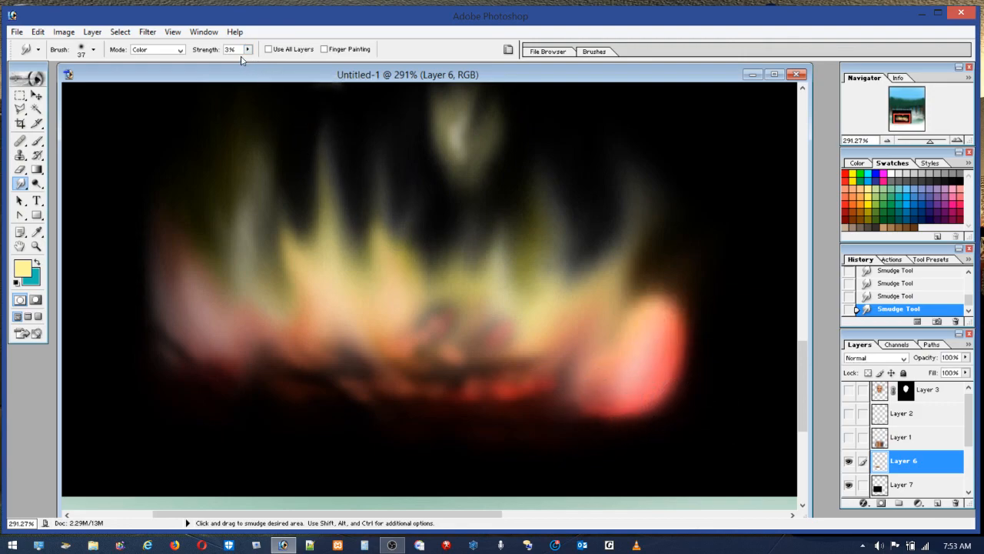
{"action": "left_click", "coordinate": [37, 32]}
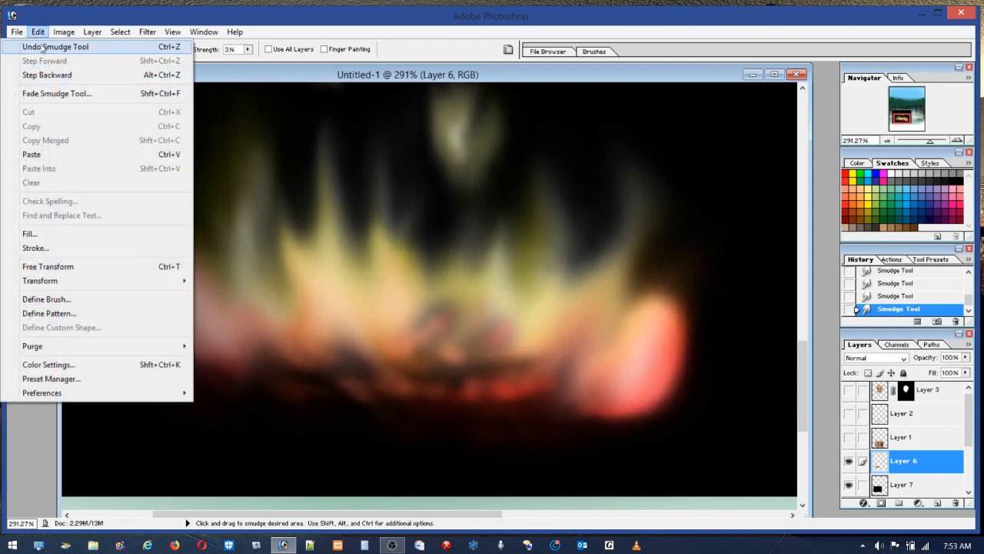
{"action": "left_click", "coordinate": [180, 50]}
Step: Try the Color mode smudge on the rightmost flame at 1% strength, and undo the stroke
{"action": "left_click", "coordinate": [248, 51]}
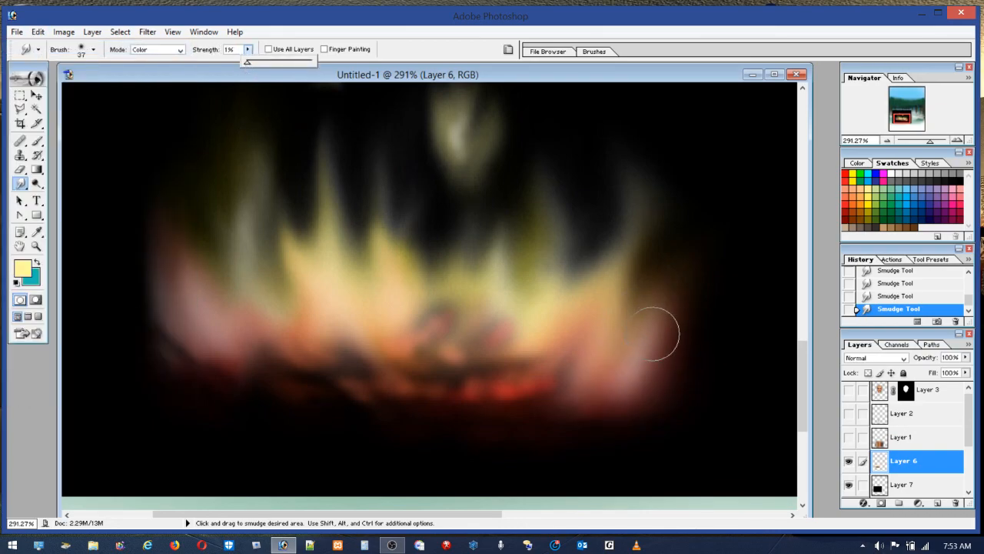
{"action": "left_click_drag", "start_coordinate": [659, 330], "coordinate": [621, 387]}
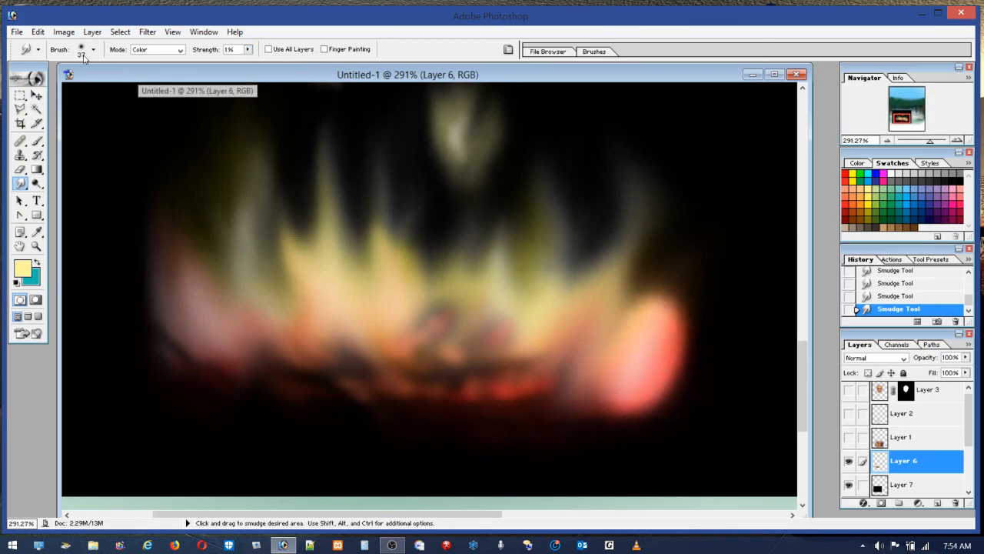
{"action": "left_click", "coordinate": [181, 50]}
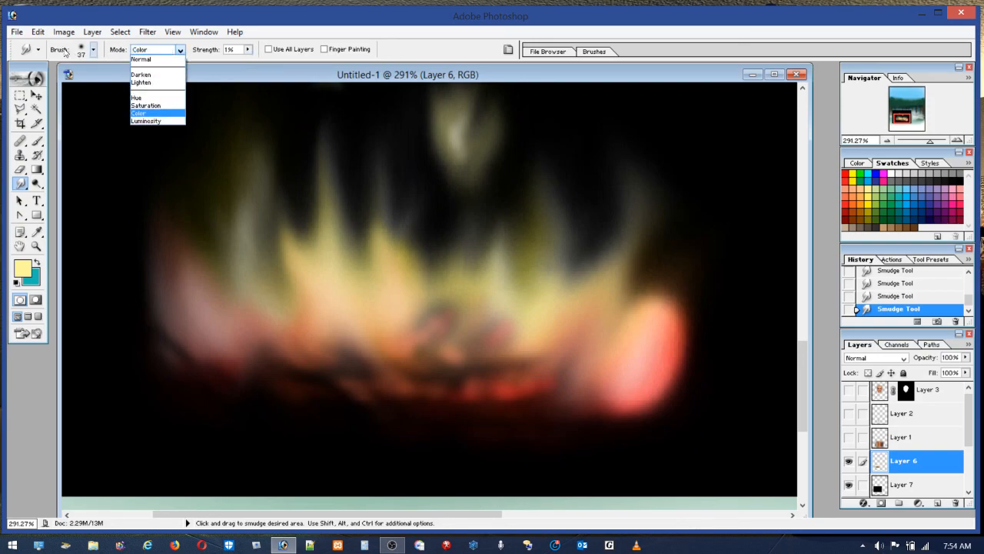
{"action": "left_click", "coordinate": [40, 37]}
{"action": "left_click", "coordinate": [40, 34]}
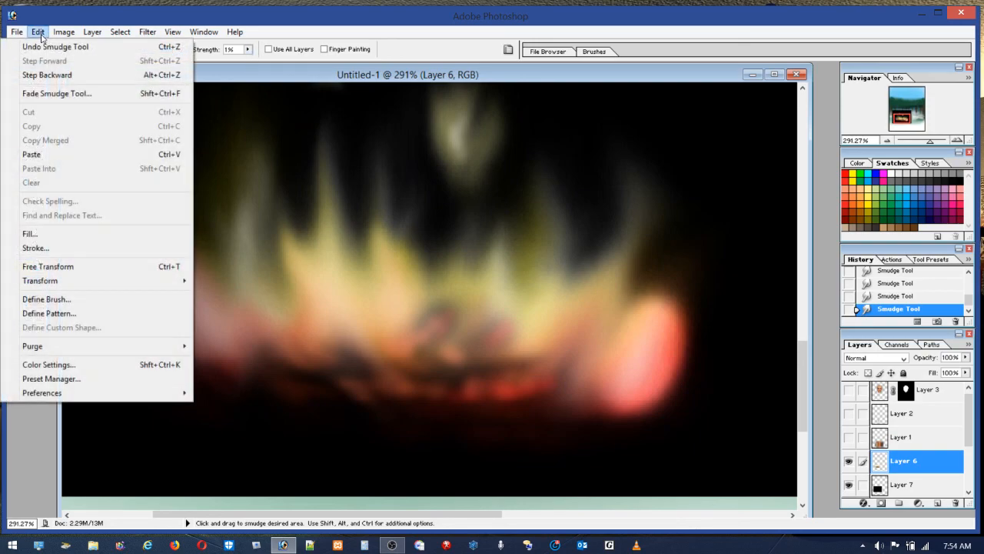
{"action": "left_click", "coordinate": [46, 69]}
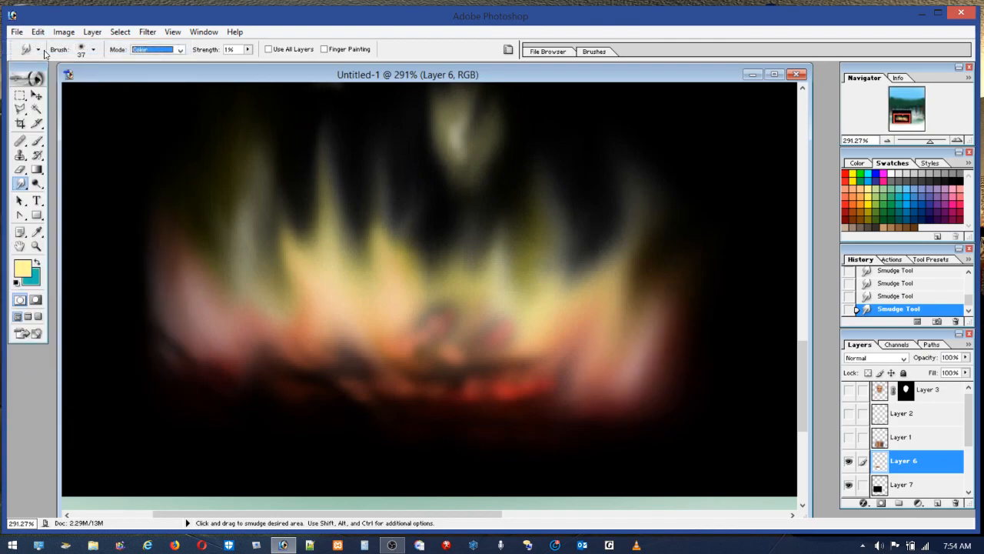
Step: Paint a thin light yellow streak up the rightmost flame with the 11 px brush
{"action": "left_click", "coordinate": [37, 144]}
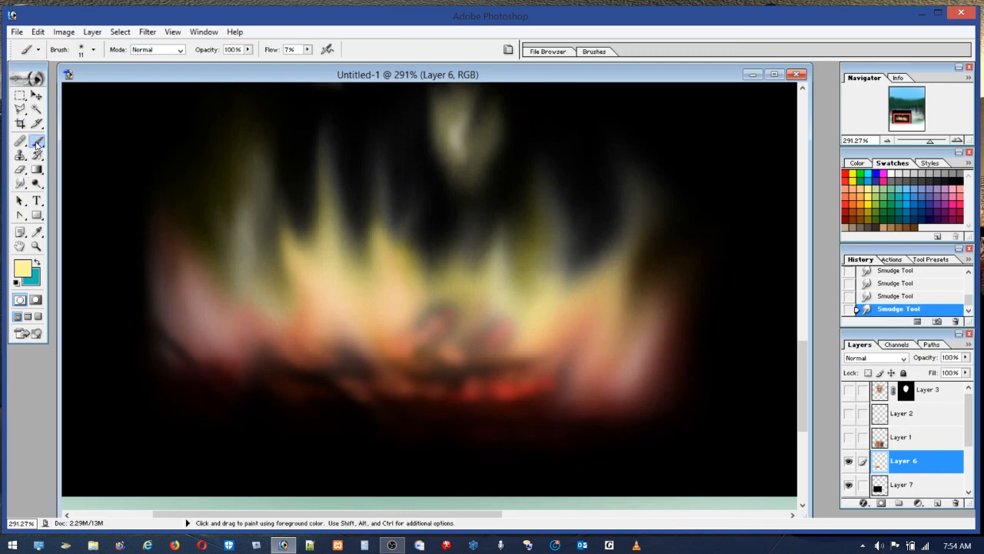
{"action": "left_click_drag", "start_coordinate": [628, 398], "coordinate": [655, 320]}
Step: Try smudging the rightmost flame and the ember base with the 37 px brush in Darken mode at 1% strength
{"action": "left_click", "coordinate": [20, 183]}
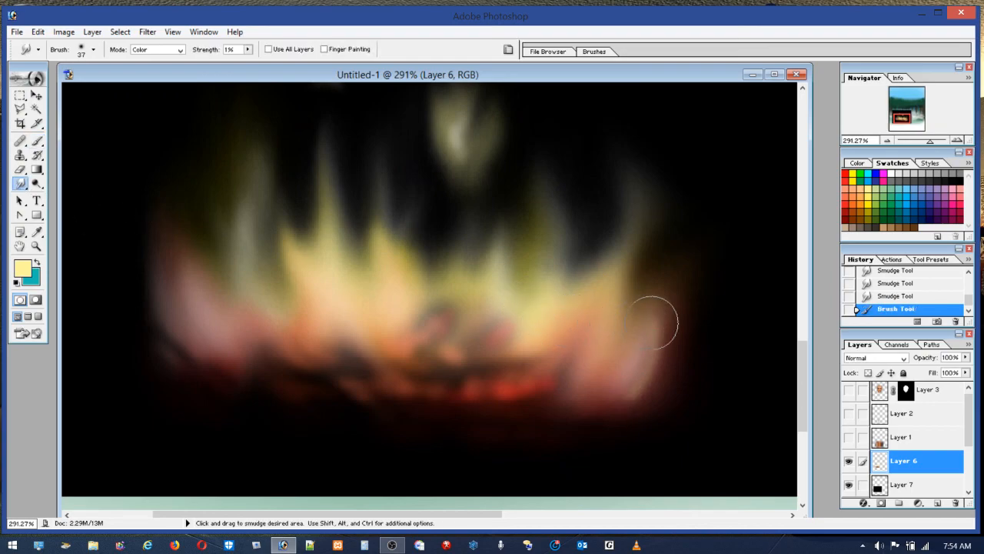
{"action": "left_click", "coordinate": [179, 50]}
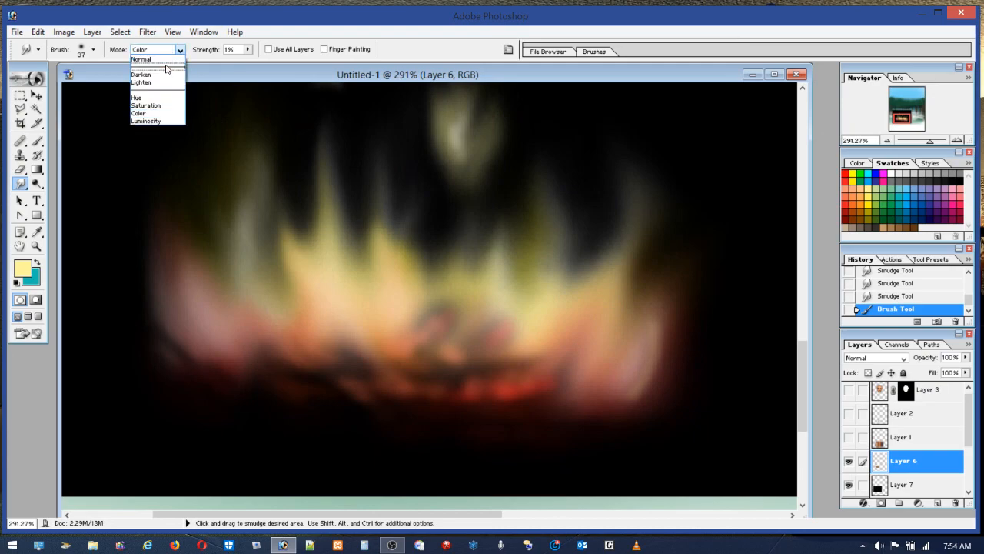
{"action": "left_click", "coordinate": [161, 61]}
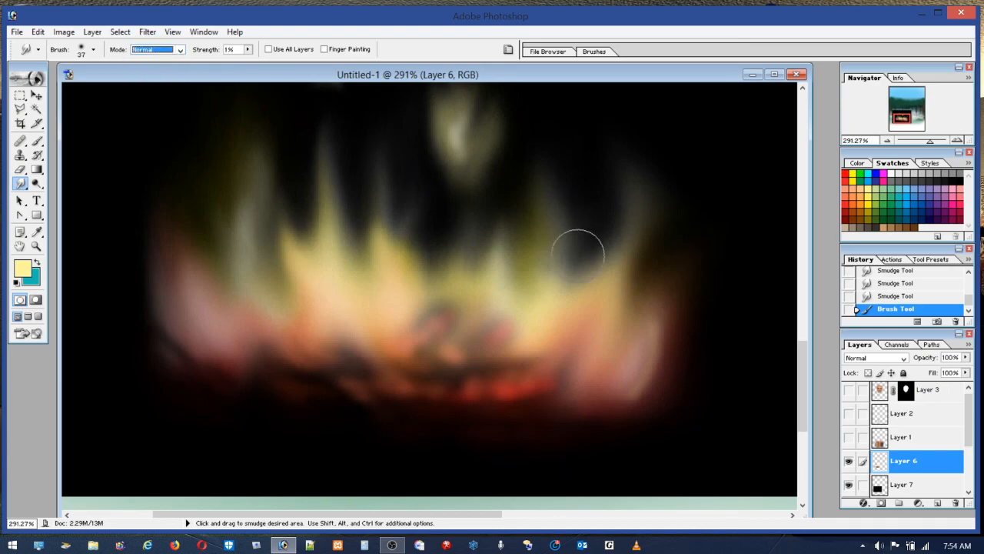
{"action": "left_click", "coordinate": [175, 49]}
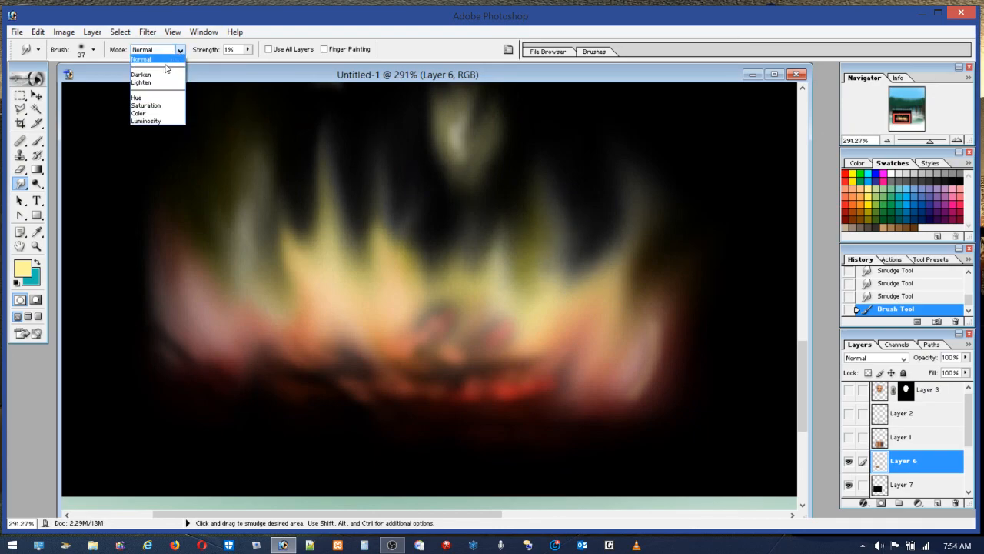
{"action": "left_click", "coordinate": [157, 71]}
{"action": "mouse_move", "coordinate": [699, 226]}
{"action": "left_mouse_down"}
{"action": "mouse_move", "coordinate": [669, 265]}
{"action": "mouse_move", "coordinate": [638, 420]}
{"action": "mouse_move", "coordinate": [549, 431]}
{"action": "left_mouse_up"}
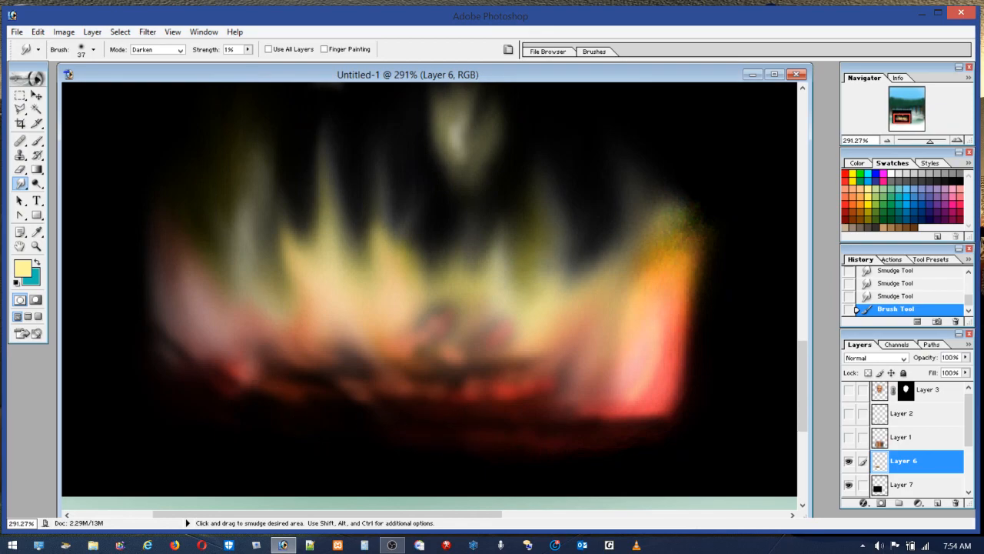
{"action": "left_click_drag", "start_coordinate": [666, 424], "coordinate": [716, 404]}
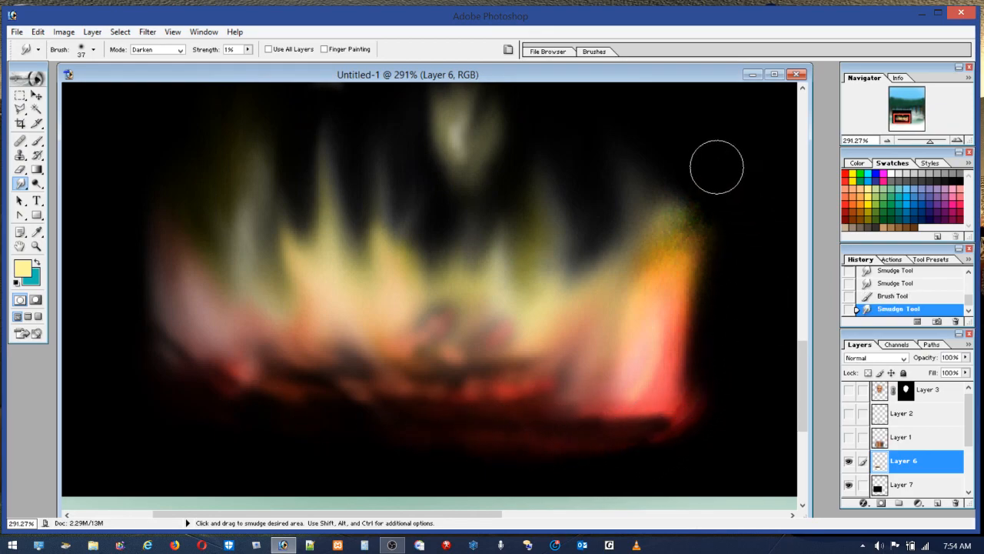
Step: Try smudging the top and body of the rightmost flame in Lighten mode
{"action": "left_click", "coordinate": [179, 51]}
{"action": "left_click", "coordinate": [153, 83]}
{"action": "left_click_drag", "start_coordinate": [672, 167], "coordinate": [654, 325]}
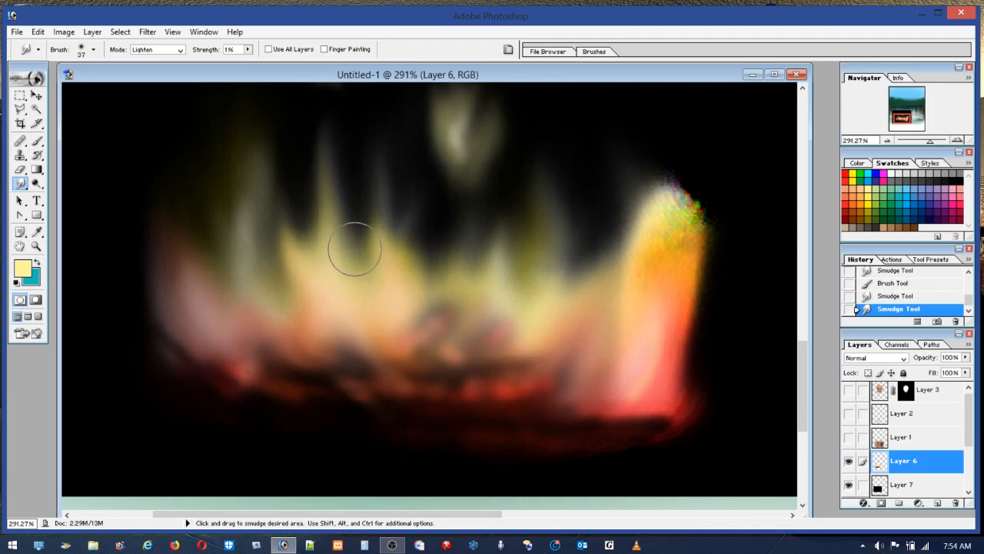
Step: Step back through the Lighten and Darken smudges, keeping the painted yellow streak
{"action": "left_click", "coordinate": [38, 31]}
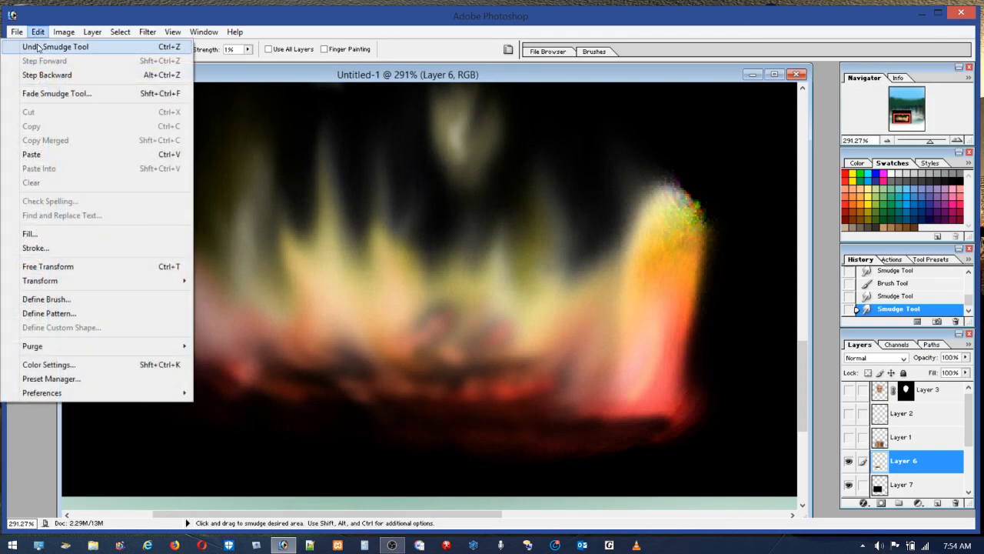
{"action": "left_click", "coordinate": [47, 74]}
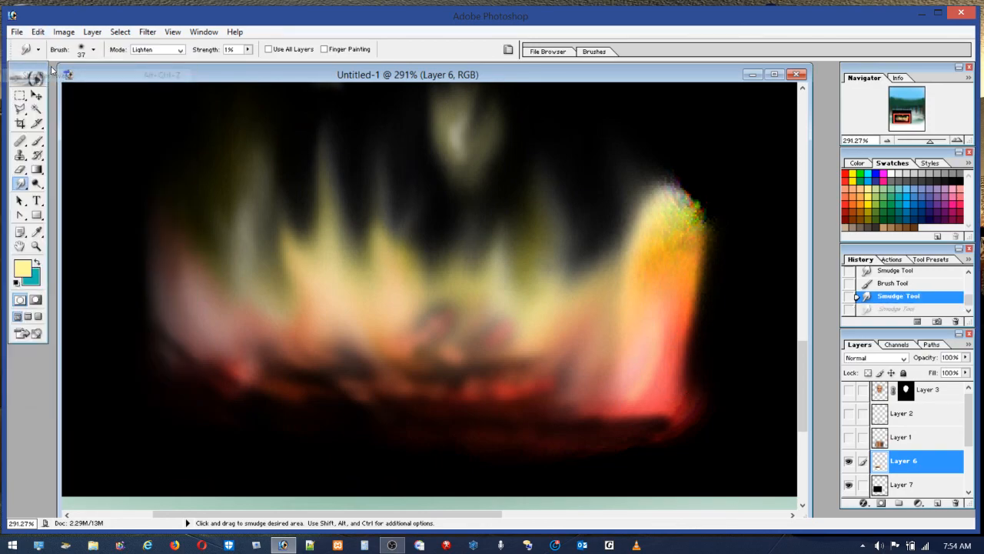
{"action": "left_click", "coordinate": [38, 32]}
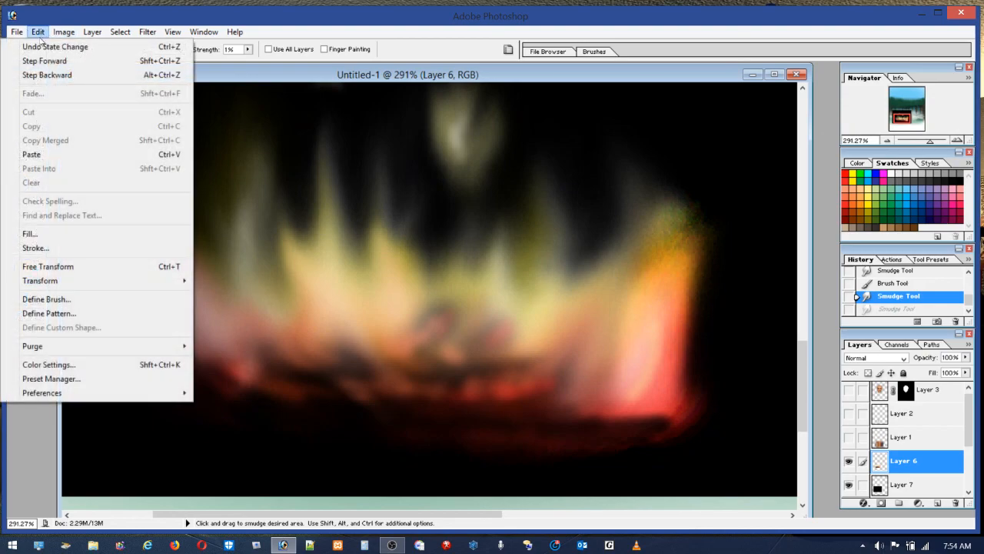
{"action": "left_click", "coordinate": [47, 73]}
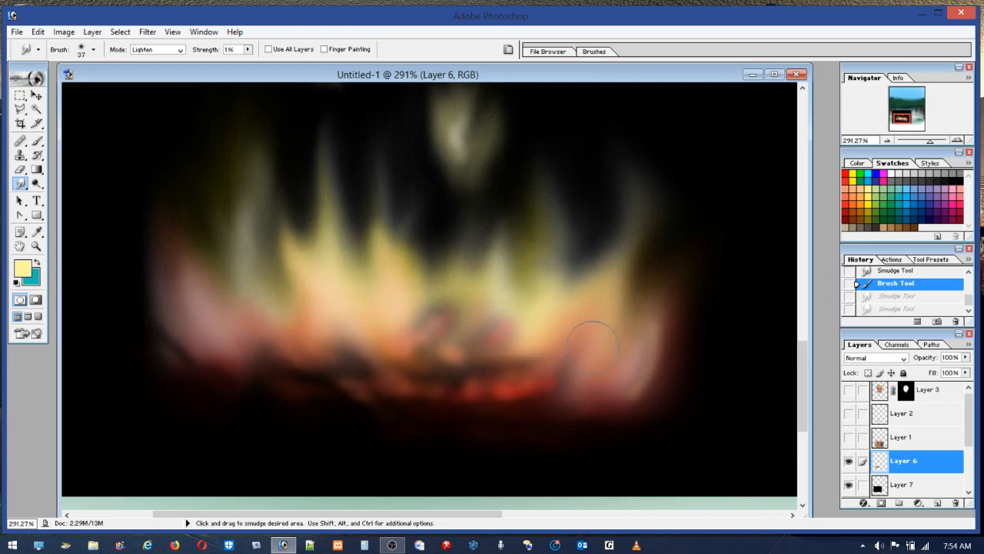
Step: Set the smudge brush to 3 px and smudge the empty black area above the campfire in Lighten mode
{"action": "mouse_move", "coordinate": [800, 368]}
{"action": "left_mouse_down"}
{"action": "mouse_move", "coordinate": [795, 332]}
{"action": "mouse_move", "coordinate": [798, 363]}
{"action": "left_mouse_up"}
{"action": "mouse_move", "coordinate": [464, 514]}
{"action": "left_mouse_down"}
{"action": "mouse_move", "coordinate": [665, 514]}
{"action": "mouse_move", "coordinate": [578, 514]}
{"action": "left_mouse_up"}
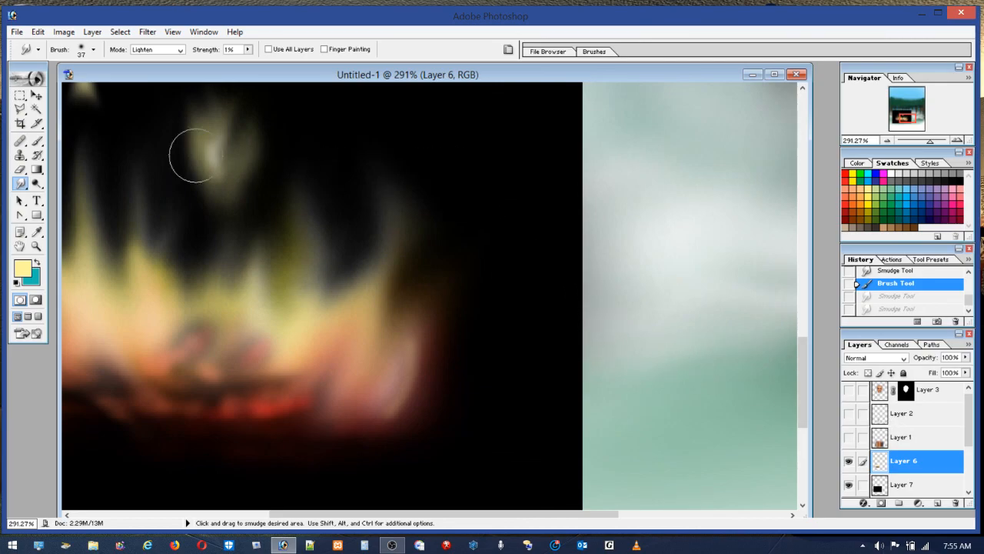
{"action": "left_click_drag", "start_coordinate": [802, 347], "coordinate": [800, 299]}
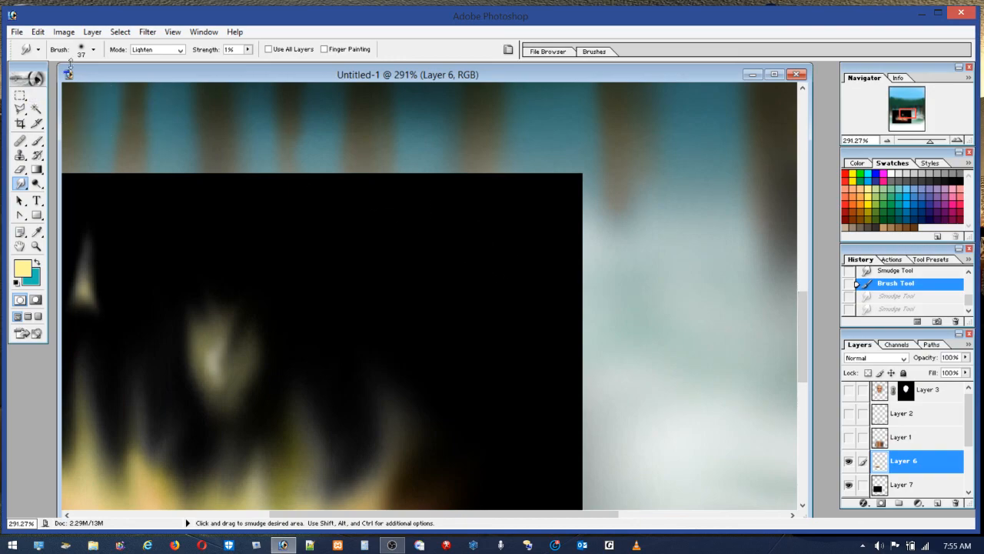
{"action": "left_click", "coordinate": [93, 50]}
{"action": "left_click_drag", "start_coordinate": [27, 85], "coordinate": [18, 86]}
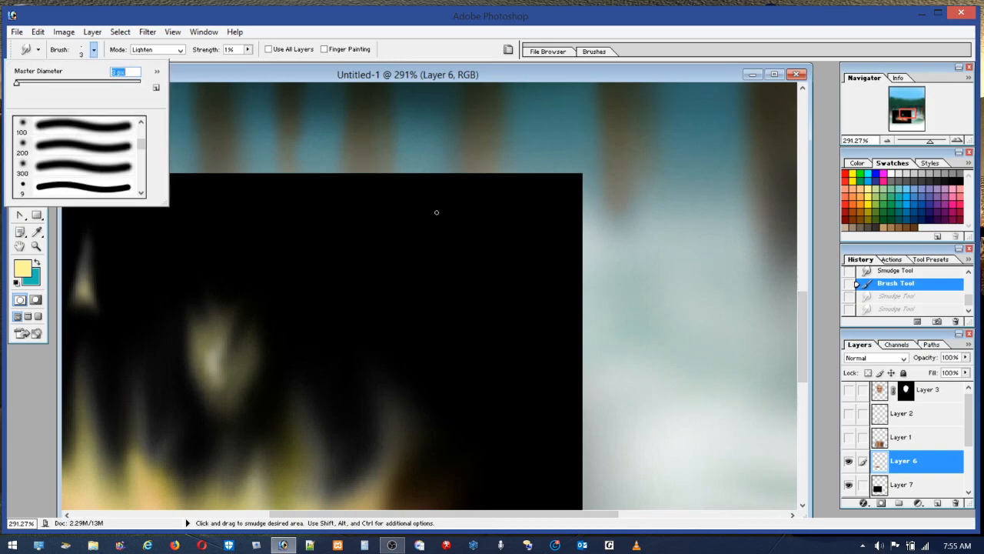
{"action": "left_click", "coordinate": [391, 196]}
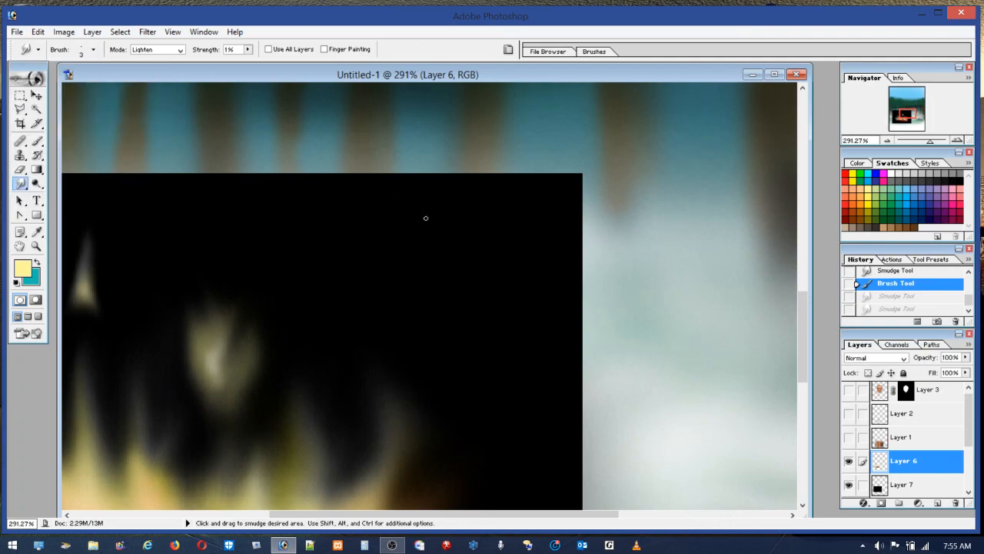
{"action": "left_click_drag", "start_coordinate": [424, 216], "coordinate": [400, 205]}
Step: Raise the smudge strength to 54% and smudge across the black area toward the misty background
{"action": "left_click", "coordinate": [248, 49]}
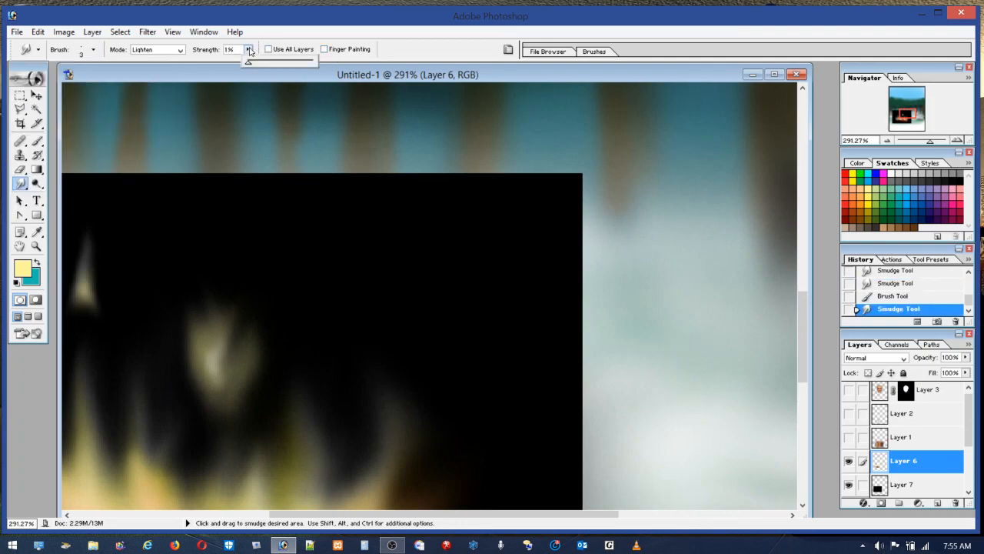
{"action": "left_click_drag", "start_coordinate": [249, 64], "coordinate": [281, 67]}
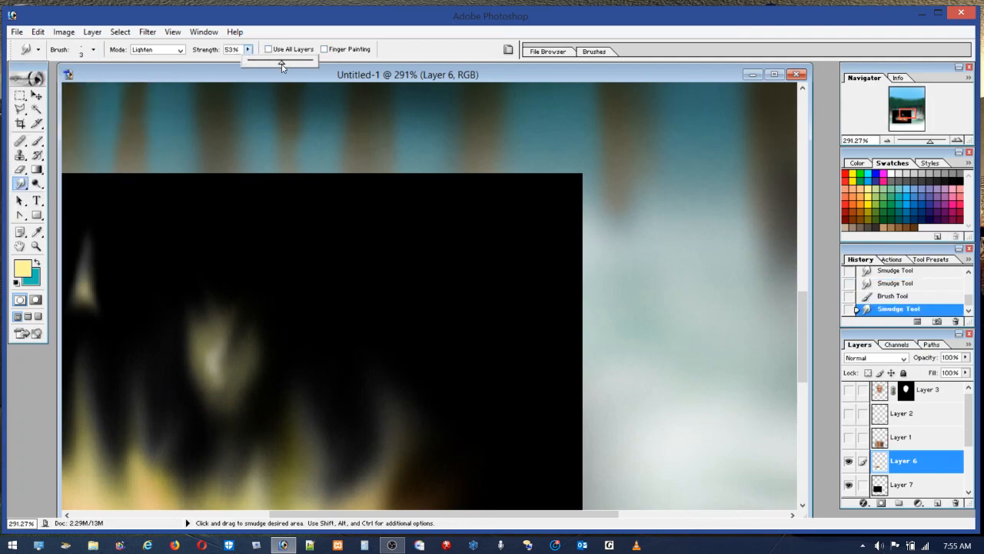
{"action": "left_click", "coordinate": [373, 193]}
{"action": "left_click_drag", "start_coordinate": [434, 235], "coordinate": [613, 348]}
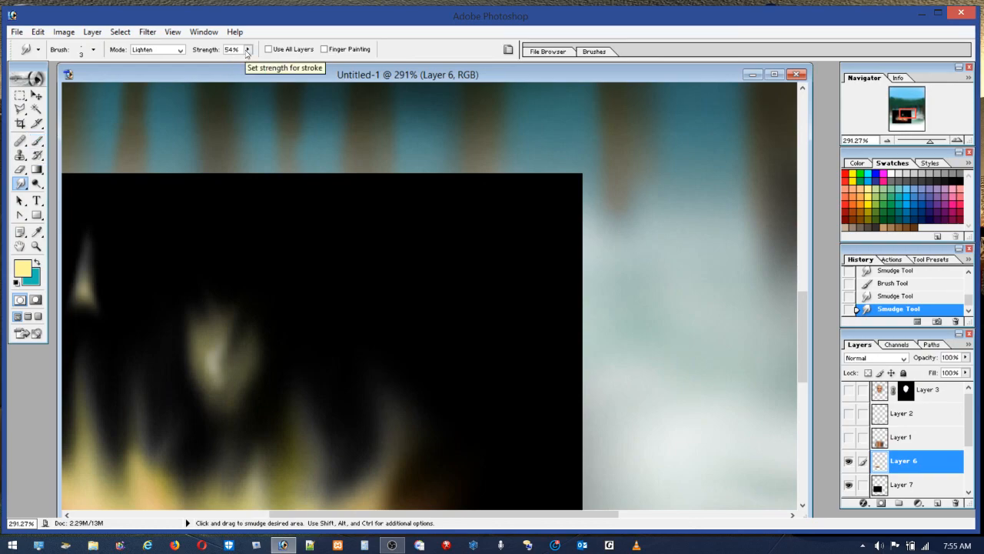
Step: Set the Smudge tool to Normal mode at 17% strength and switch to the Brush tool
{"action": "left_click", "coordinate": [179, 50]}
{"action": "left_click", "coordinate": [174, 59]}
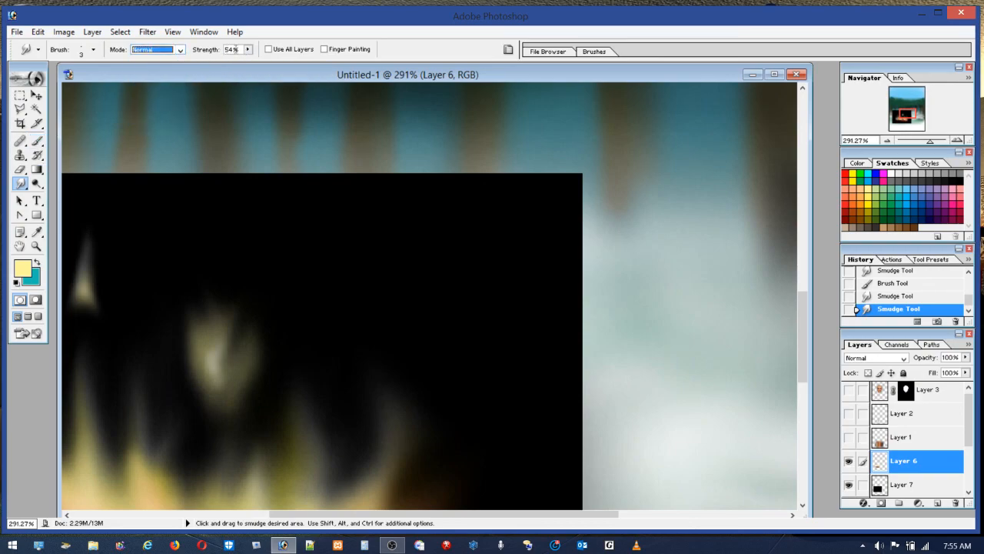
{"action": "left_click", "coordinate": [248, 49]}
{"action": "left_click", "coordinate": [225, 63]}
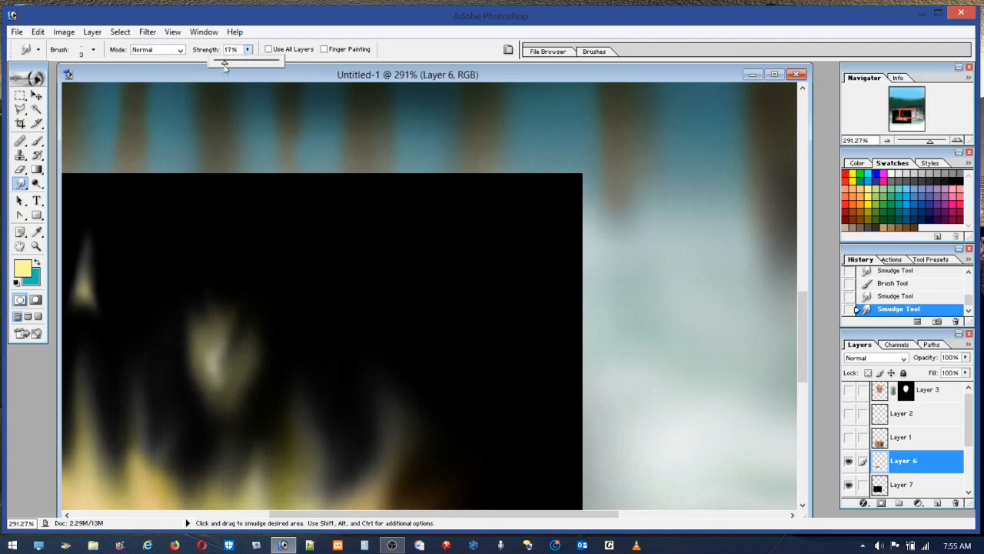
{"action": "left_click", "coordinate": [37, 141]}
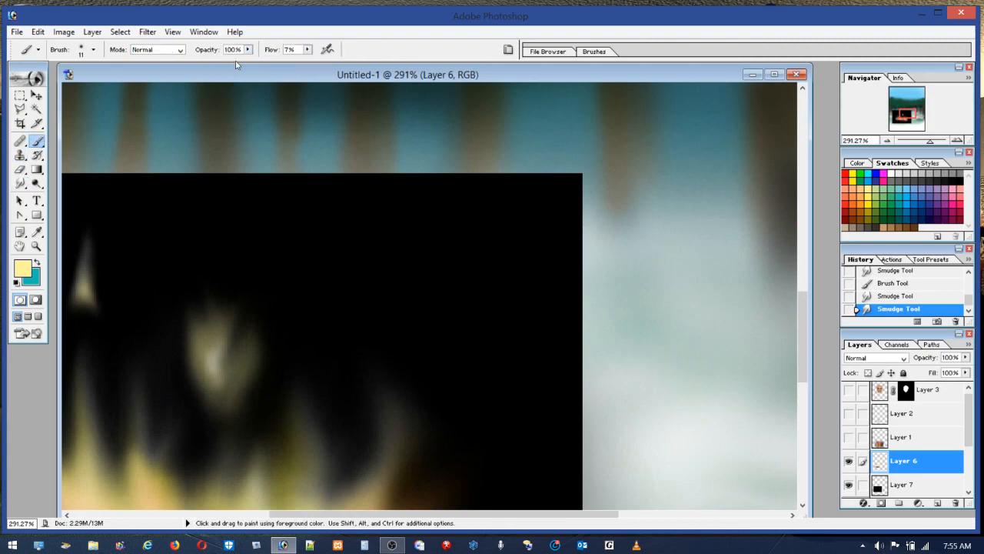
Step: Set the brush flow to 48% and the brush diameter to 4 px
{"action": "left_click_drag", "start_coordinate": [308, 50], "coordinate": [334, 66]}
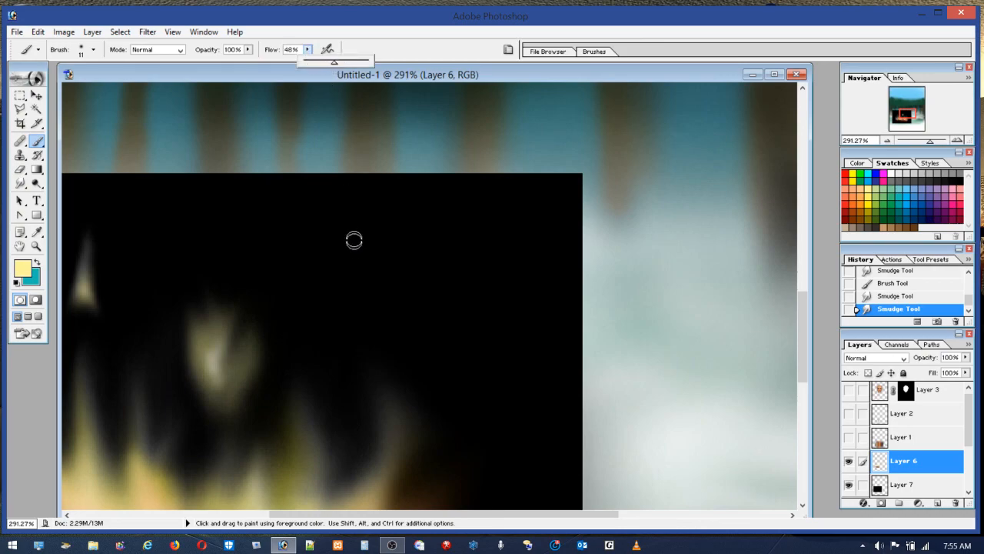
{"action": "left_click", "coordinate": [79, 51]}
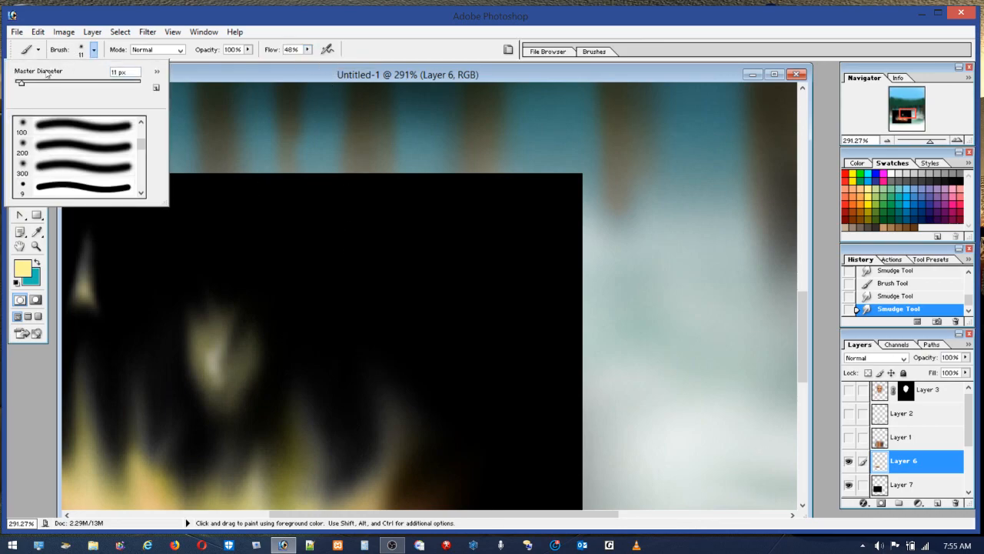
{"action": "left_click_drag", "start_coordinate": [18, 84], "coordinate": [17, 83]}
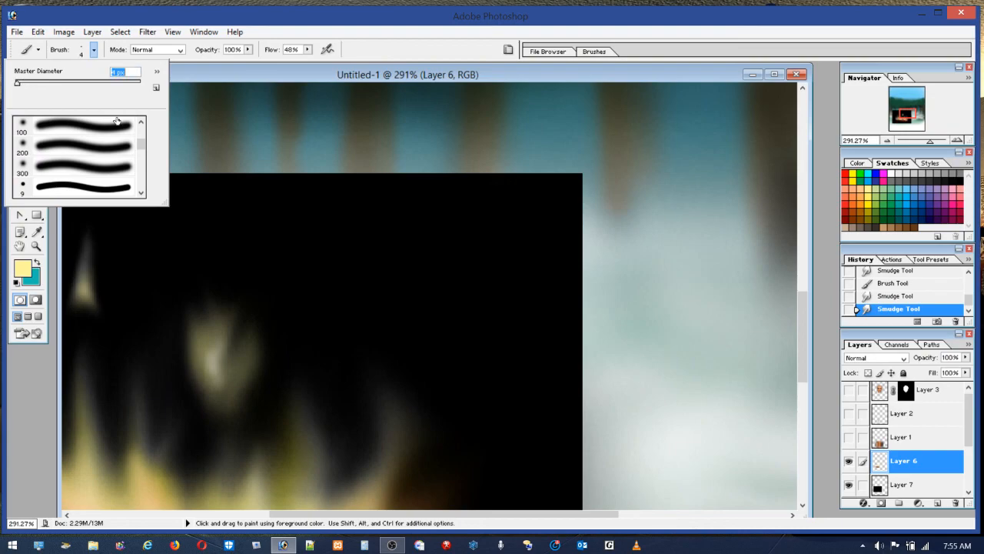
{"action": "left_click", "coordinate": [350, 192]}
{"action": "left_click_drag", "start_coordinate": [349, 191], "coordinate": [411, 253]}
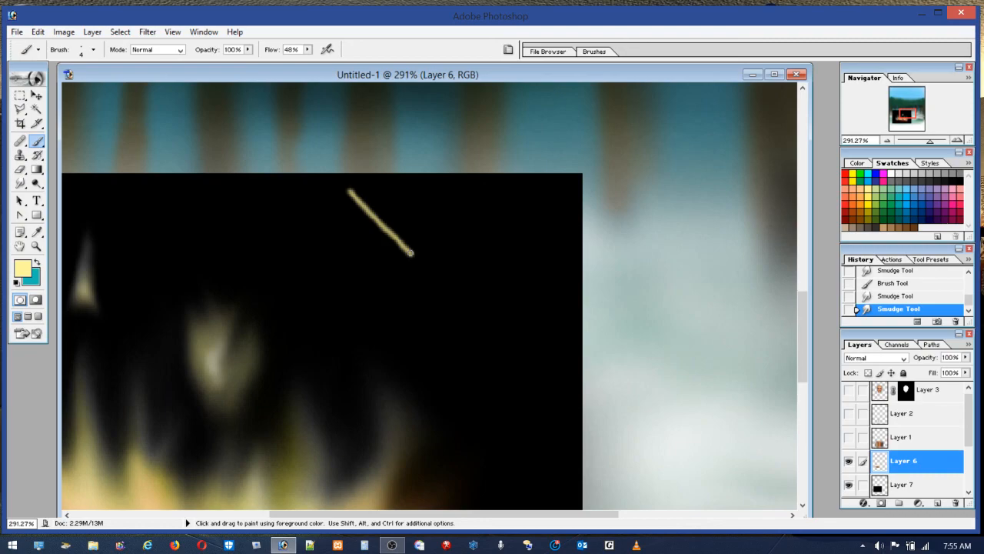
{"action": "mouse_move", "coordinate": [410, 250]}
{"action": "left_mouse_down"}
{"action": "mouse_move", "coordinate": [438, 263]}
{"action": "mouse_move", "coordinate": [439, 244]}
{"action": "mouse_move", "coordinate": [485, 296]}
{"action": "mouse_move", "coordinate": [487, 278]}
{"action": "mouse_move", "coordinate": [543, 332]}
{"action": "mouse_move", "coordinate": [574, 433]}
{"action": "left_mouse_up"}
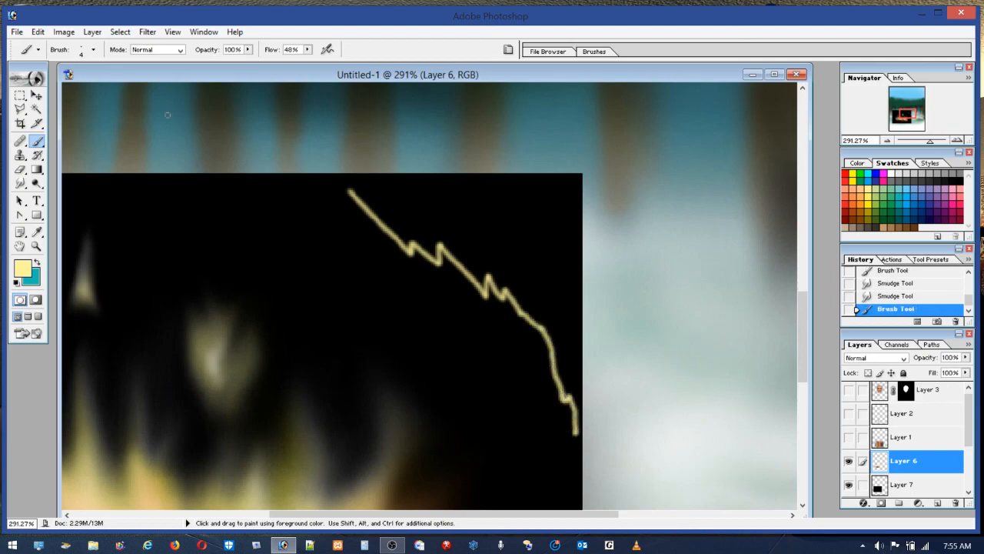
{"action": "left_click", "coordinate": [38, 31]}
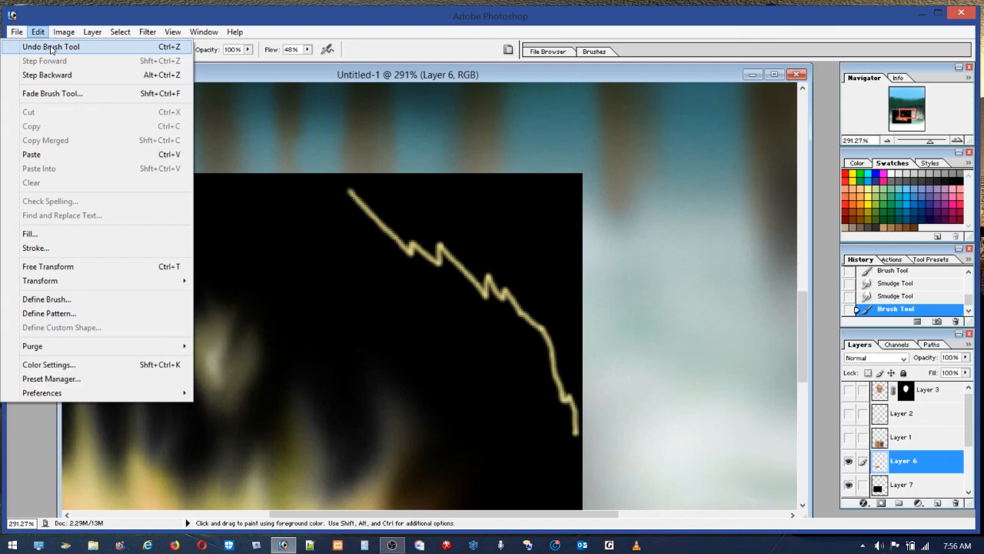
{"action": "left_click", "coordinate": [52, 47]}
Step: Paint a jagged yellow lightning bolt diagonally across the black area and add a short 3 px branch forking near its middle
{"action": "mouse_move", "coordinate": [354, 193]}
{"action": "left_mouse_down"}
{"action": "mouse_move", "coordinate": [396, 214]}
{"action": "mouse_move", "coordinate": [436, 262]}
{"action": "mouse_move", "coordinate": [504, 310]}
{"action": "mouse_move", "coordinate": [568, 425]}
{"action": "left_mouse_up"}
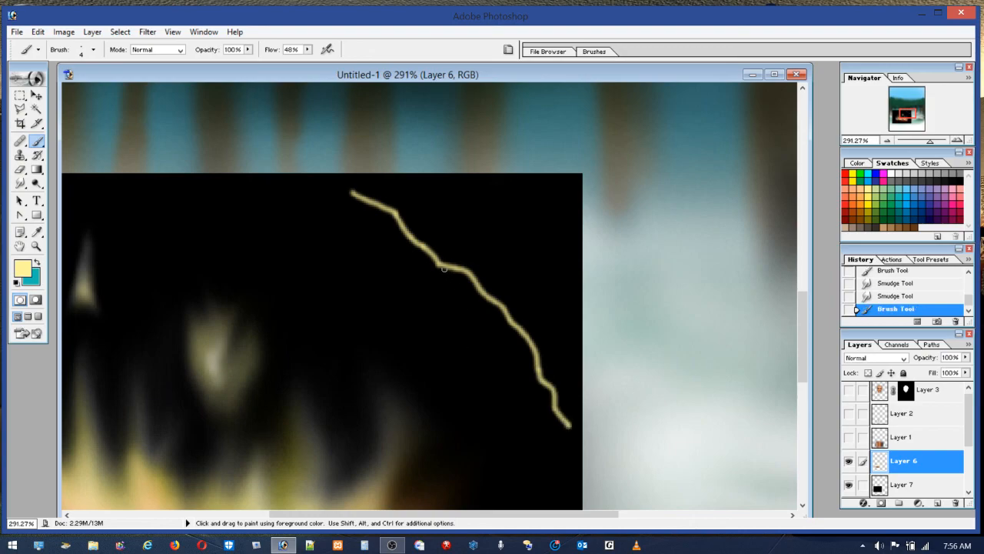
{"action": "left_click", "coordinate": [79, 53]}
{"action": "left_click", "coordinate": [17, 84]}
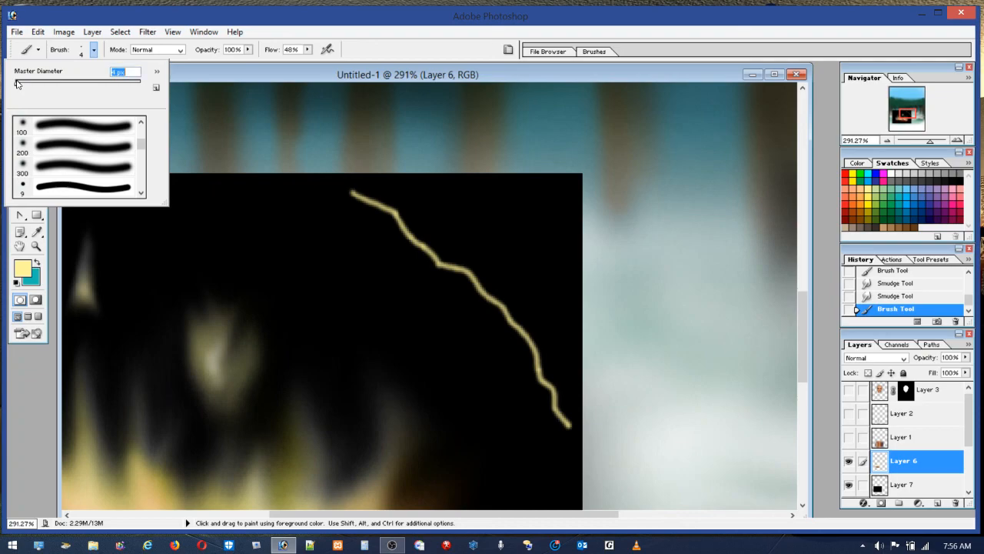
{"action": "left_click", "coordinate": [114, 72]}
{"action": "type", "text": "3"}
{"action": "key", "text": "Return"}
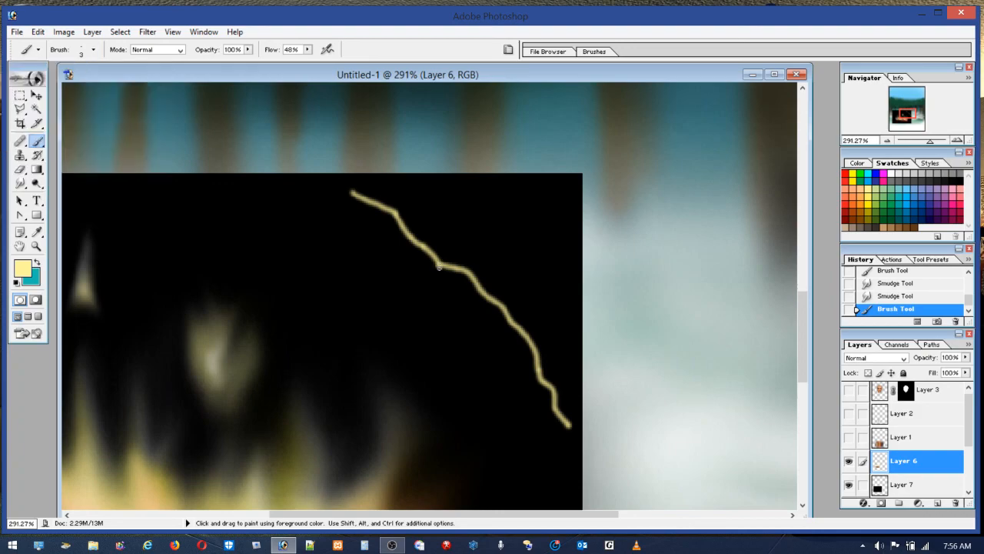
{"action": "left_click_drag", "start_coordinate": [448, 288], "coordinate": [447, 290]}
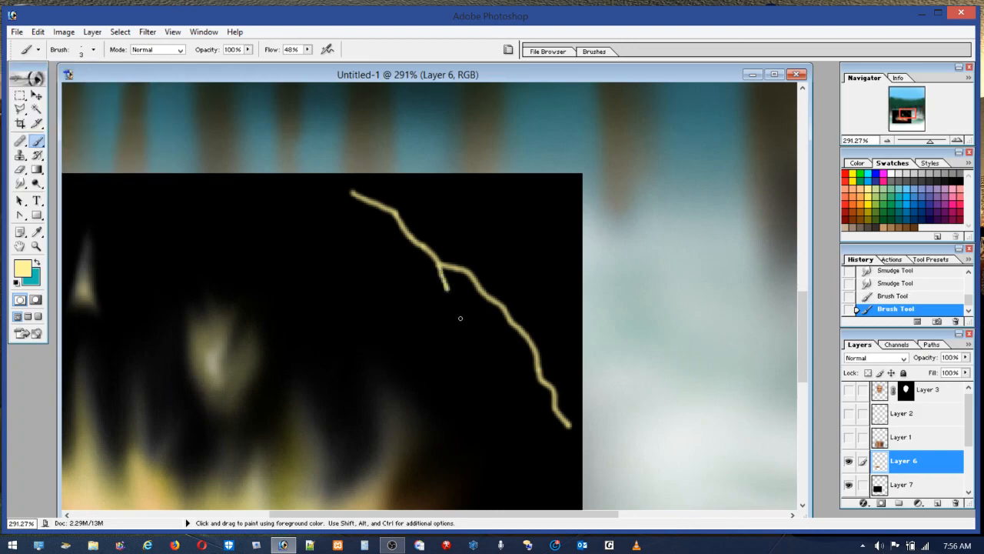
Step: Lower the brush flow to 19% and extend the short branch downward with a faint stroke, undoing the extra second stroke
{"action": "left_click_drag", "start_coordinate": [309, 54], "coordinate": [289, 65]}
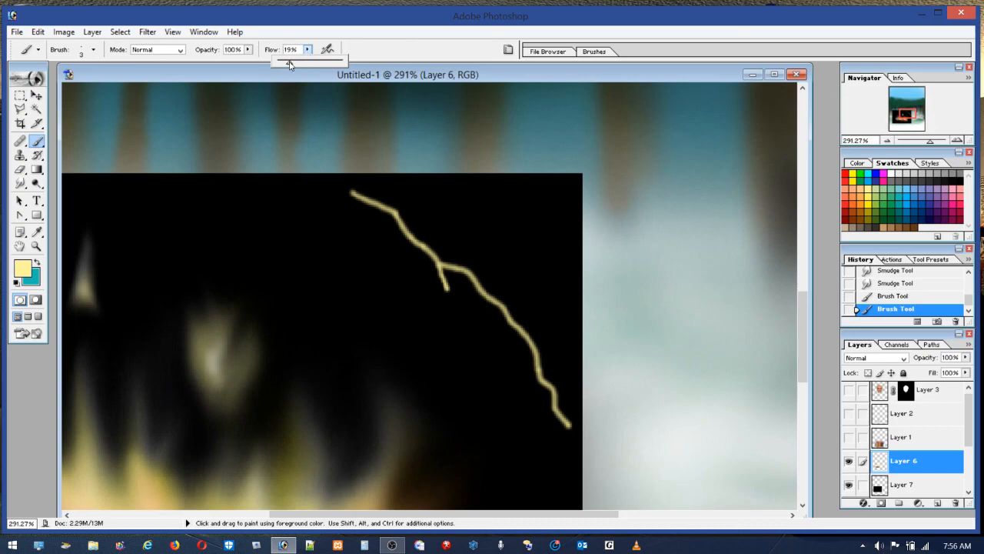
{"action": "left_click", "coordinate": [447, 290]}
{"action": "left_click_drag", "start_coordinate": [447, 290], "coordinate": [477, 339]}
{"action": "left_click_drag", "start_coordinate": [449, 290], "coordinate": [480, 324]}
{"action": "left_click", "coordinate": [38, 31]}
{"action": "left_click", "coordinate": [45, 49]}
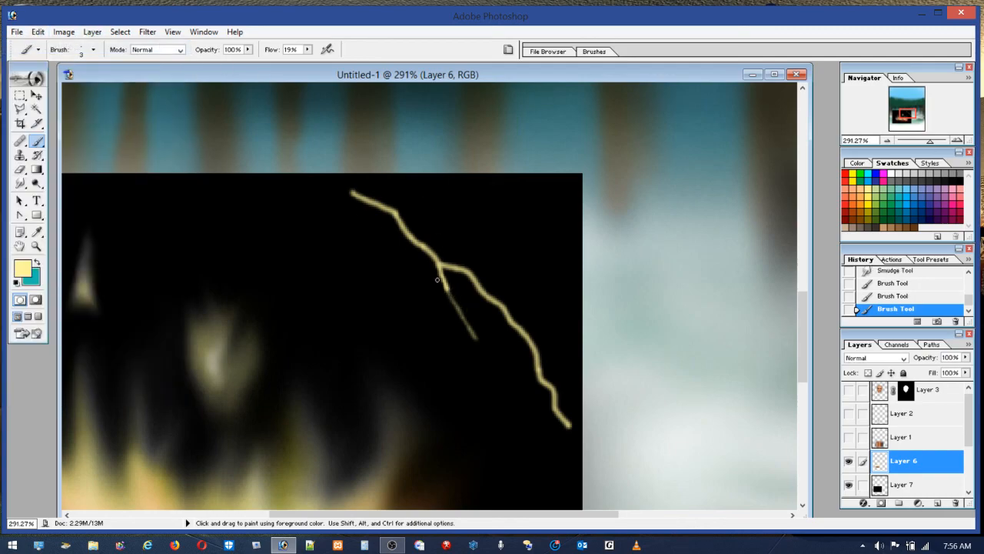
Step: Strengthen the upper part of the forked branch and paint small faint side branches along the lower half of the lightning bolt
{"action": "mouse_move", "coordinate": [451, 292]}
{"action": "left_mouse_down"}
{"action": "mouse_move", "coordinate": [456, 306]}
{"action": "mouse_move", "coordinate": [446, 286]}
{"action": "mouse_move", "coordinate": [455, 306]}
{"action": "left_mouse_up"}
{"action": "left_click_drag", "start_coordinate": [473, 272], "coordinate": [528, 316]}
{"action": "mouse_move", "coordinate": [536, 350]}
{"action": "left_mouse_down"}
{"action": "mouse_move", "coordinate": [574, 408]}
{"action": "mouse_move", "coordinate": [536, 407]}
{"action": "left_mouse_up"}
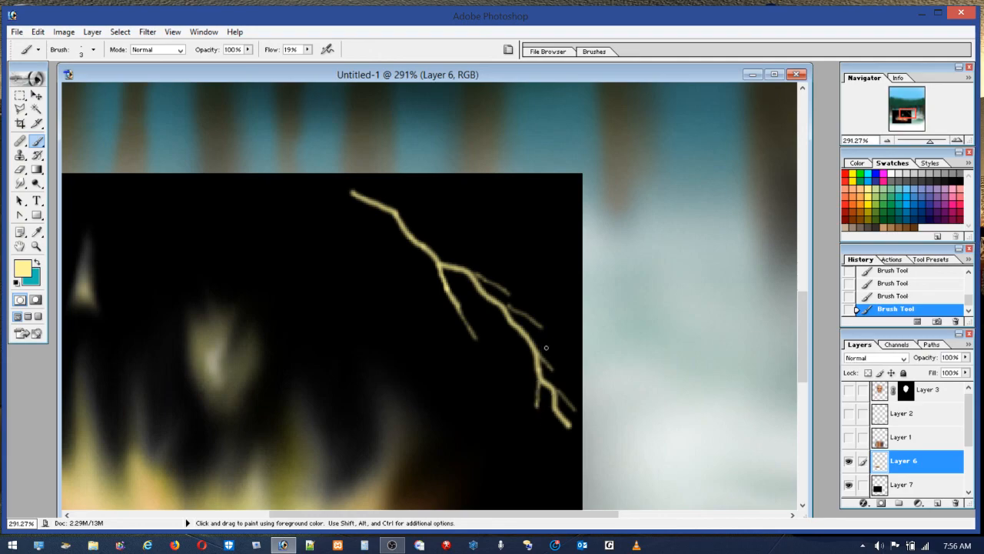
Step: Paint a pale yellow side branch off the upper part of the lightning bolt and add a short stroke at its middle bend
{"action": "mouse_move", "coordinate": [393, 211]}
{"action": "left_mouse_down"}
{"action": "mouse_move", "coordinate": [466, 229]}
{"action": "mouse_move", "coordinate": [399, 212]}
{"action": "mouse_move", "coordinate": [463, 229]}
{"action": "left_mouse_up"}
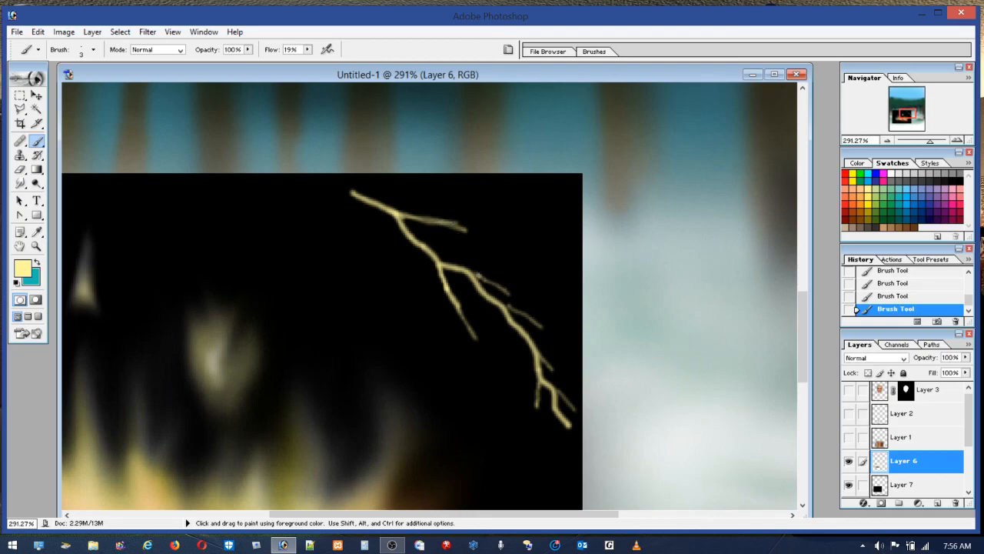
{"action": "left_click_drag", "start_coordinate": [510, 306], "coordinate": [482, 295]}
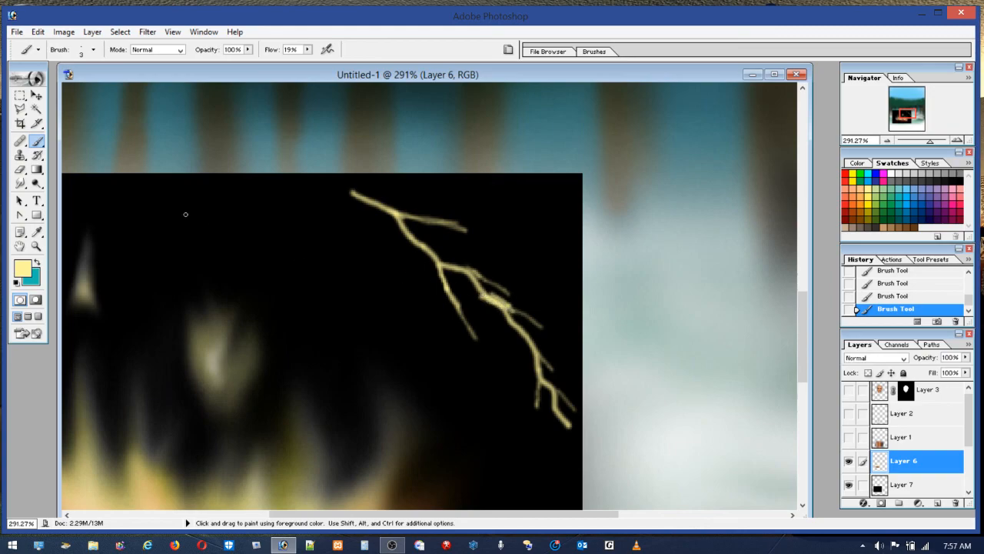
Step: Erase the excess paint around the bolt's middle bend with a 4 px eraser, and set the foreground colour to white
{"action": "left_click", "coordinate": [21, 169]}
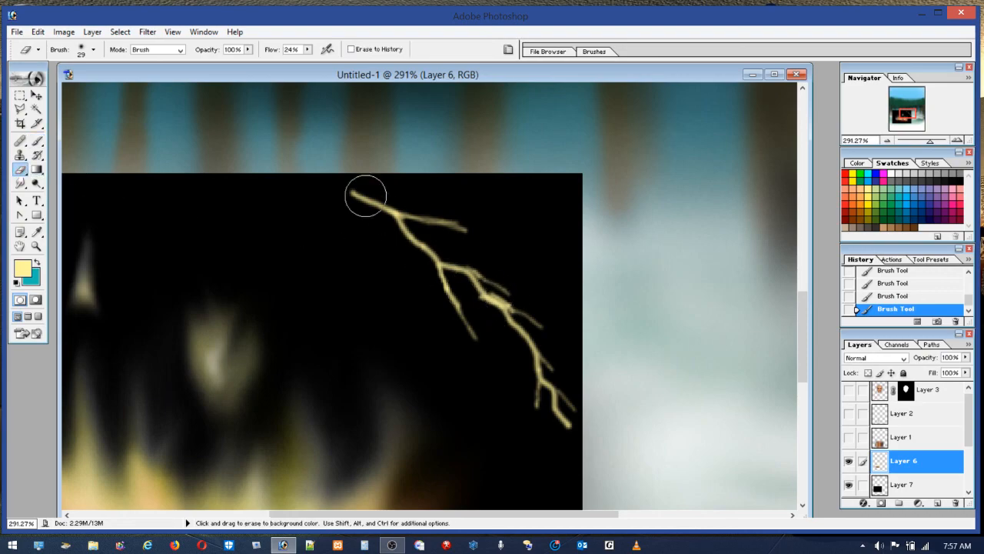
{"action": "left_click", "coordinate": [82, 51]}
{"action": "left_click_drag", "start_coordinate": [24, 84], "coordinate": [19, 83]}
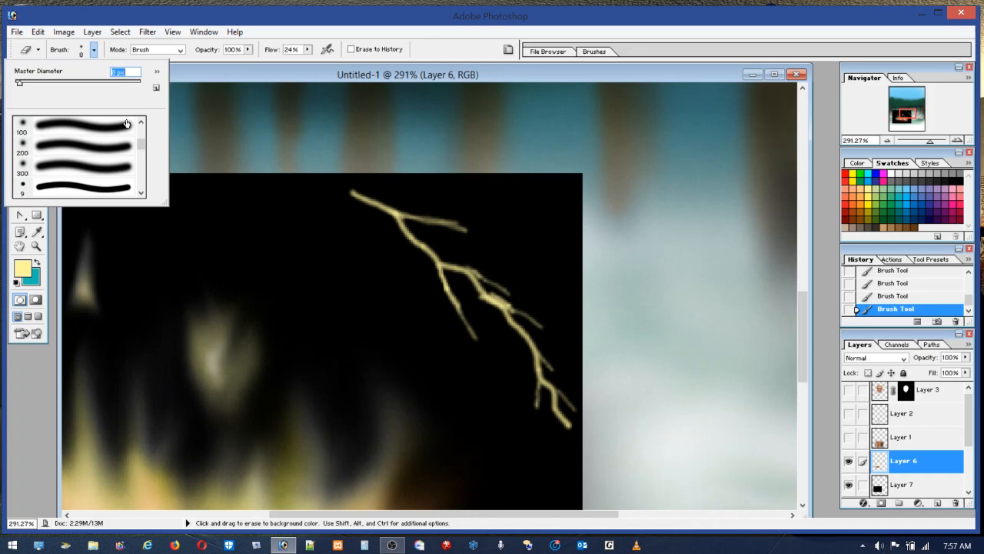
{"action": "left_click_drag", "start_coordinate": [19, 86], "coordinate": [16, 85]}
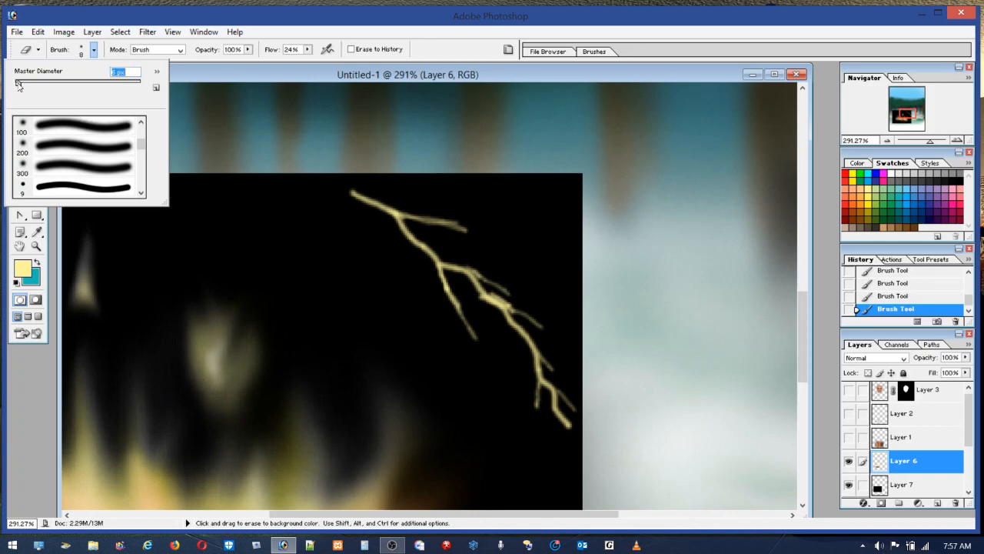
{"action": "left_click", "coordinate": [495, 293]}
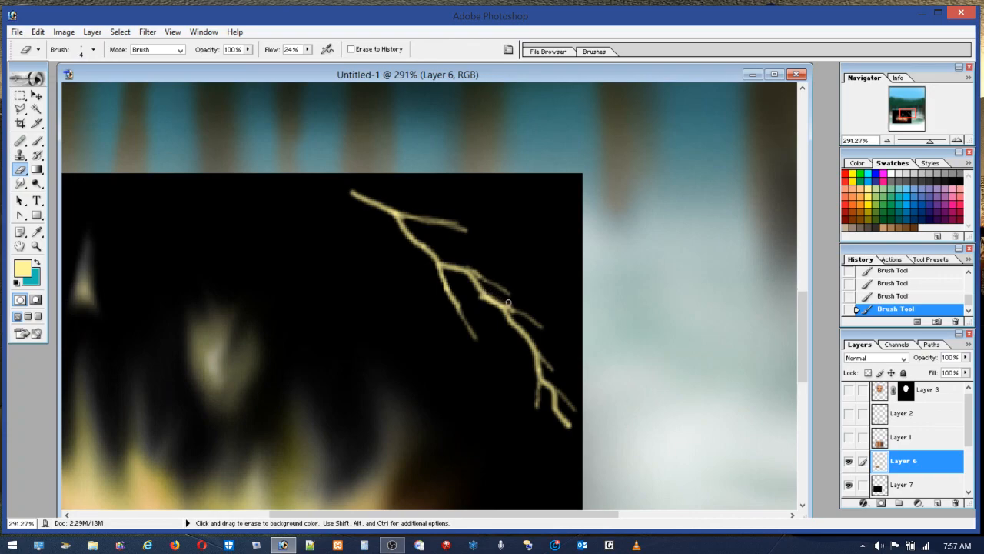
{"action": "left_click_drag", "start_coordinate": [478, 292], "coordinate": [477, 293]}
{"action": "left_click", "coordinate": [500, 333]}
{"action": "left_click", "coordinate": [953, 230]}
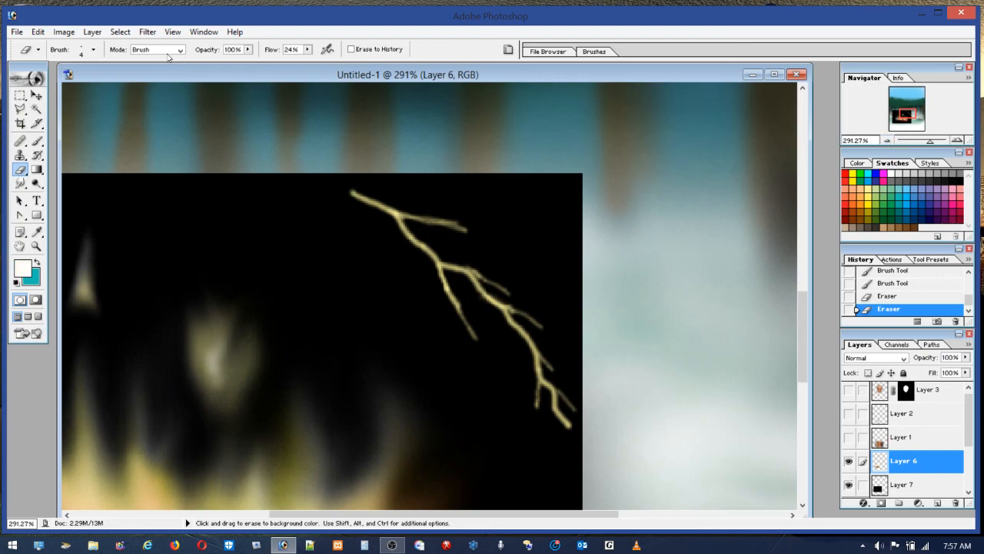
Step: Try thinning the bolt's upper end with a 5 px eraser, and undo that erasing
{"action": "left_click", "coordinate": [93, 50]}
{"action": "left_click", "coordinate": [17, 85]}
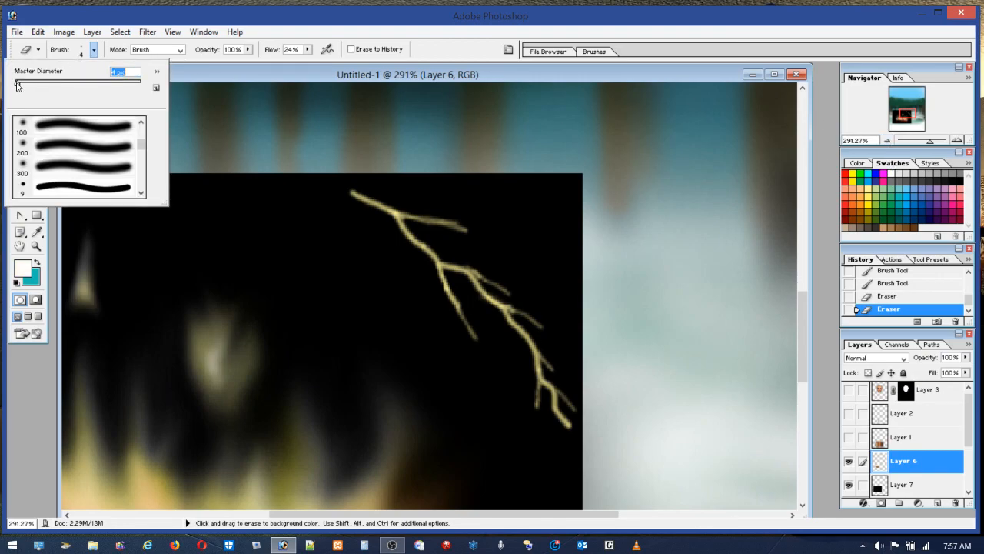
{"action": "left_click", "coordinate": [113, 72]}
{"action": "left_click", "coordinate": [253, 82]}
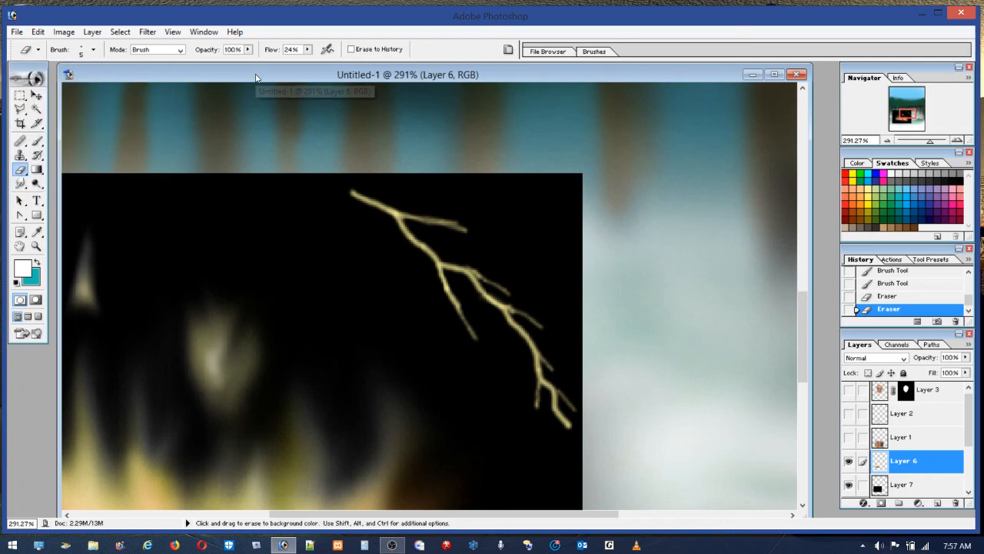
{"action": "left_click_drag", "start_coordinate": [350, 192], "coordinate": [400, 232]}
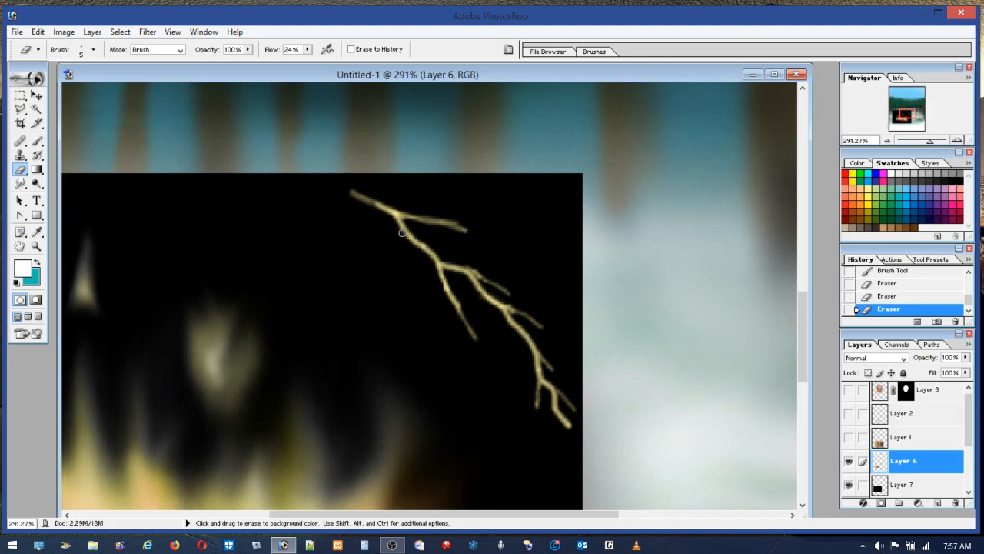
{"action": "left_click", "coordinate": [20, 33]}
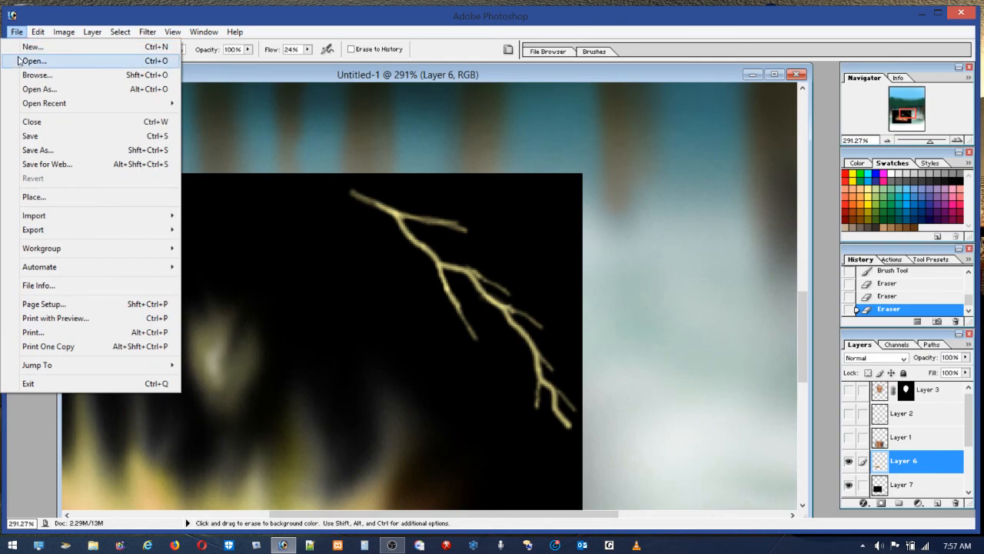
{"action": "mouse_move", "coordinate": [67, 37]}
{"action": "mouse_move", "coordinate": [38, 31]}
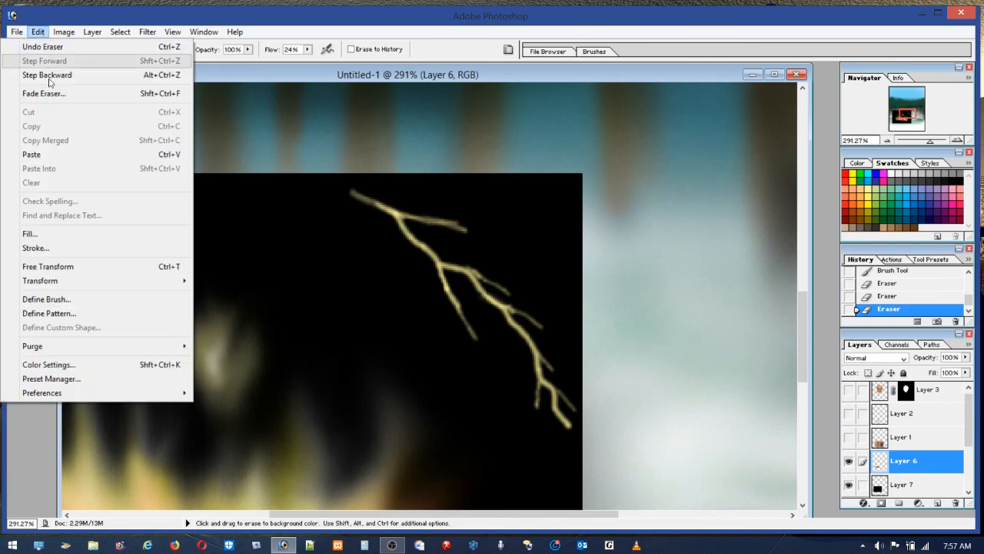
{"action": "left_click", "coordinate": [48, 73]}
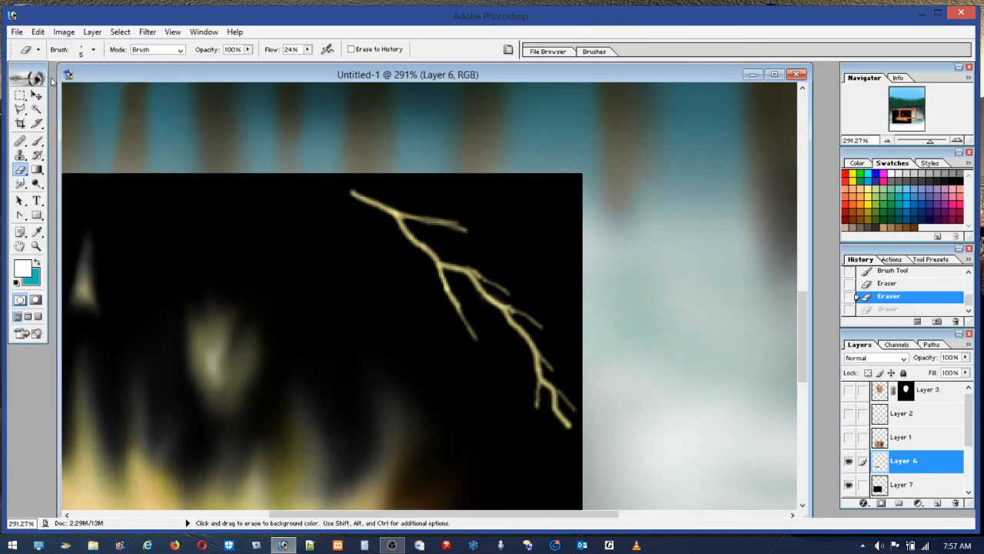
Step: Paint the bolt's thick upper end white with a 6 px brush, down to the first fork
{"action": "left_click", "coordinate": [38, 142]}
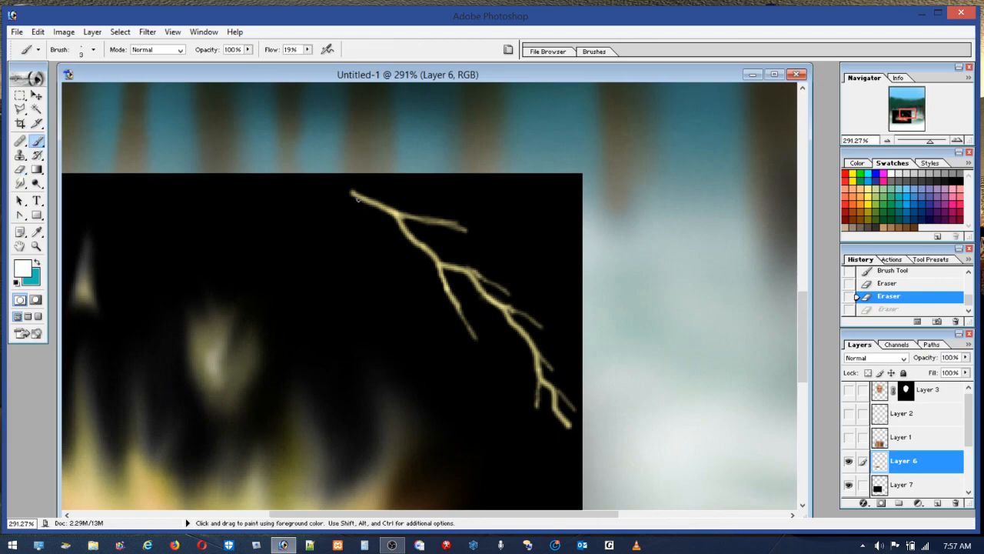
{"action": "left_click", "coordinate": [93, 50]}
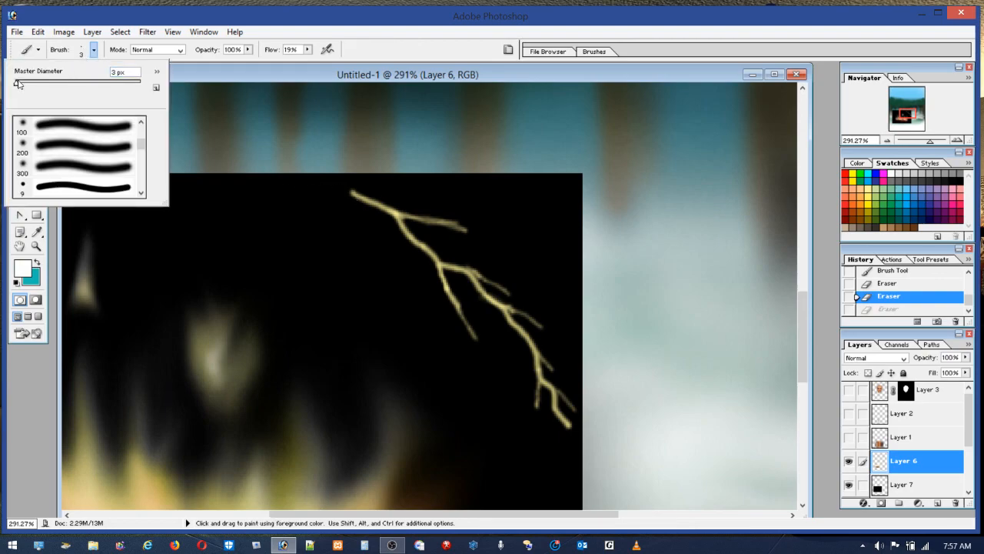
{"action": "left_click_drag", "start_coordinate": [18, 84], "coordinate": [20, 84]}
{"action": "left_click_drag", "start_coordinate": [348, 192], "coordinate": [396, 217]}
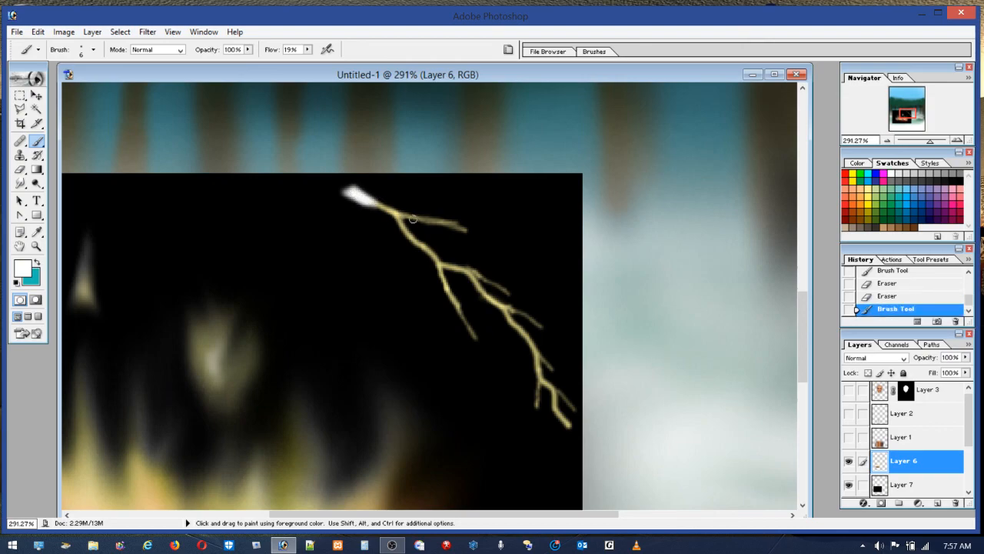
{"action": "mouse_move", "coordinate": [368, 201]}
{"action": "left_mouse_down"}
{"action": "mouse_move", "coordinate": [395, 215]}
{"action": "mouse_move", "coordinate": [378, 204]}
{"action": "left_mouse_up"}
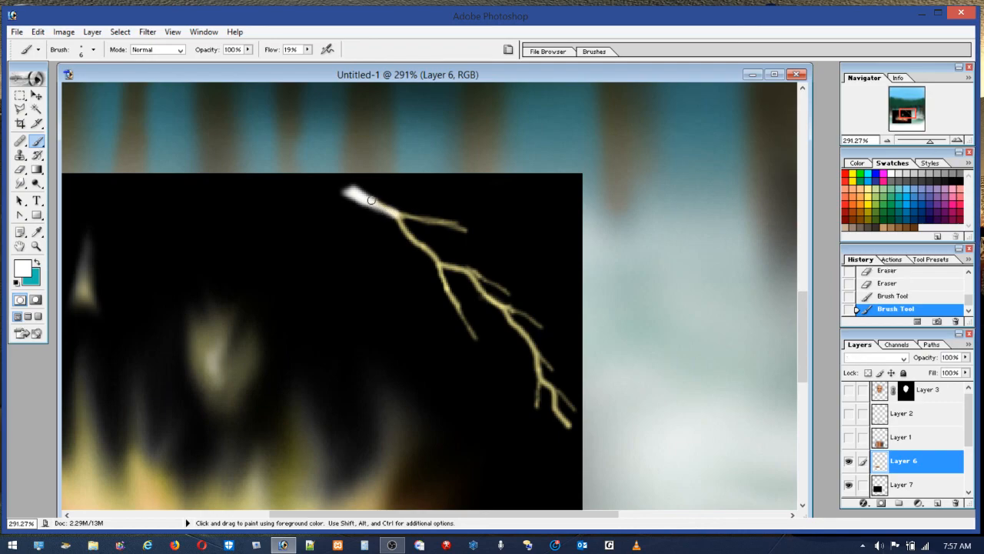
{"action": "left_click", "coordinate": [394, 214]}
Step: Add white highlights with a 4 px brush along the bolt's trunk, first side branch and middle section
{"action": "left_click", "coordinate": [93, 50]}
{"action": "left_click_drag", "start_coordinate": [19, 83], "coordinate": [15, 83]}
{"action": "left_click", "coordinate": [351, 195]}
{"action": "left_click_drag", "start_coordinate": [416, 243], "coordinate": [434, 256]}
{"action": "left_click_drag", "start_coordinate": [399, 214], "coordinate": [422, 222]}
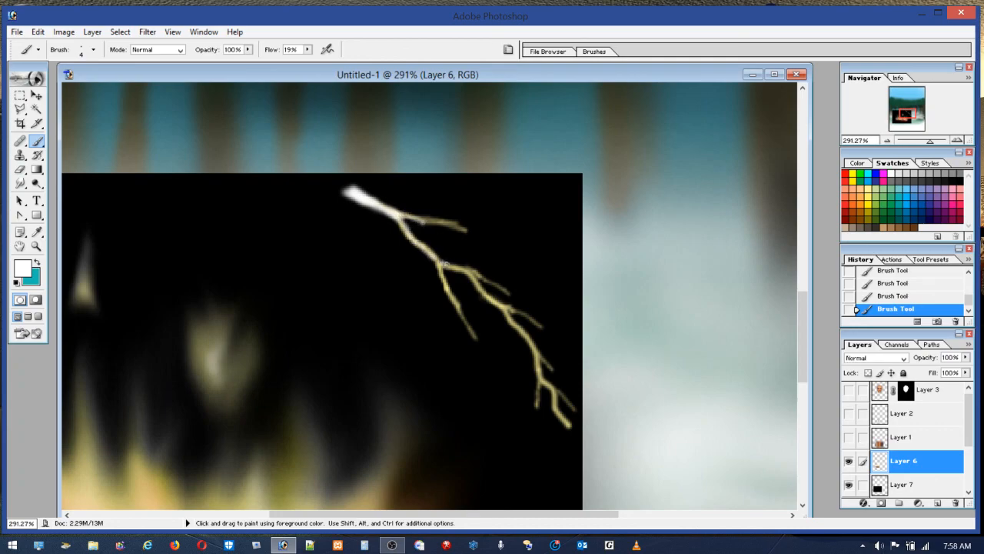
{"action": "mouse_move", "coordinate": [456, 269]}
{"action": "left_mouse_down"}
{"action": "mouse_move", "coordinate": [471, 279]}
{"action": "mouse_move", "coordinate": [443, 271]}
{"action": "mouse_move", "coordinate": [483, 289]}
{"action": "left_mouse_up"}
{"action": "left_click", "coordinate": [93, 49]}
{"action": "left_click", "coordinate": [75, 82]}
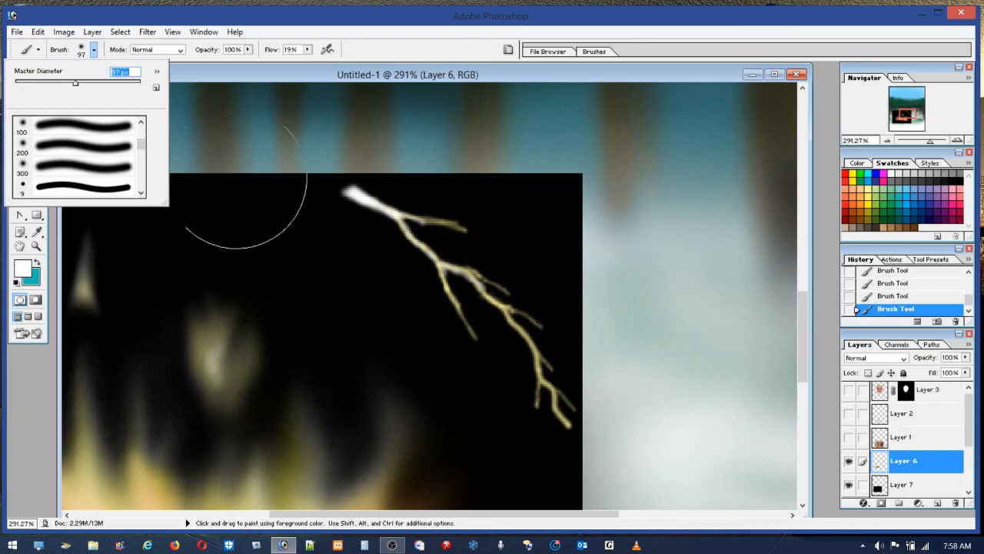
{"action": "left_click_drag", "start_coordinate": [75, 83], "coordinate": [17, 83]}
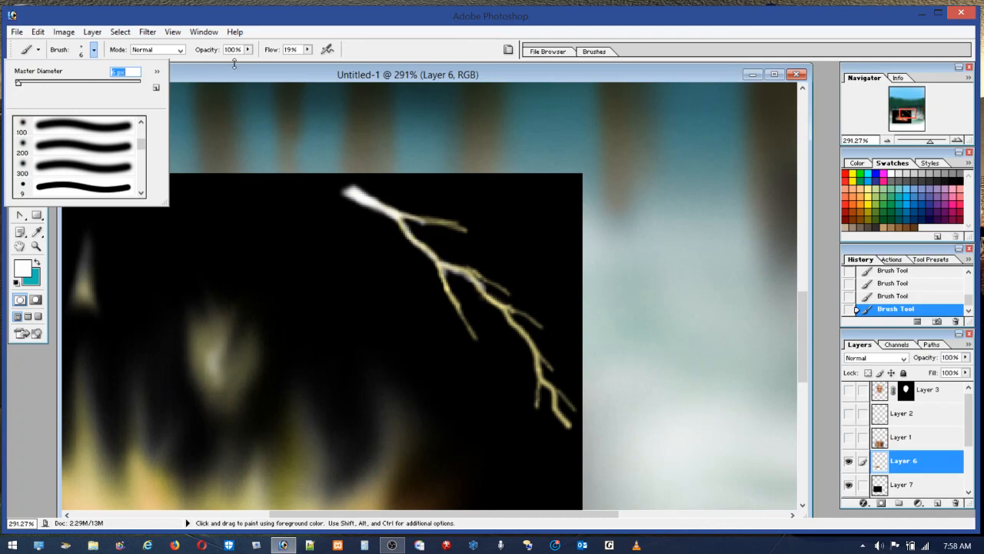
{"action": "left_click", "coordinate": [234, 72]}
Step: Fade the bolt's lower end and side branches using a 64 px eraser at 5% flow
{"action": "left_click", "coordinate": [20, 170]}
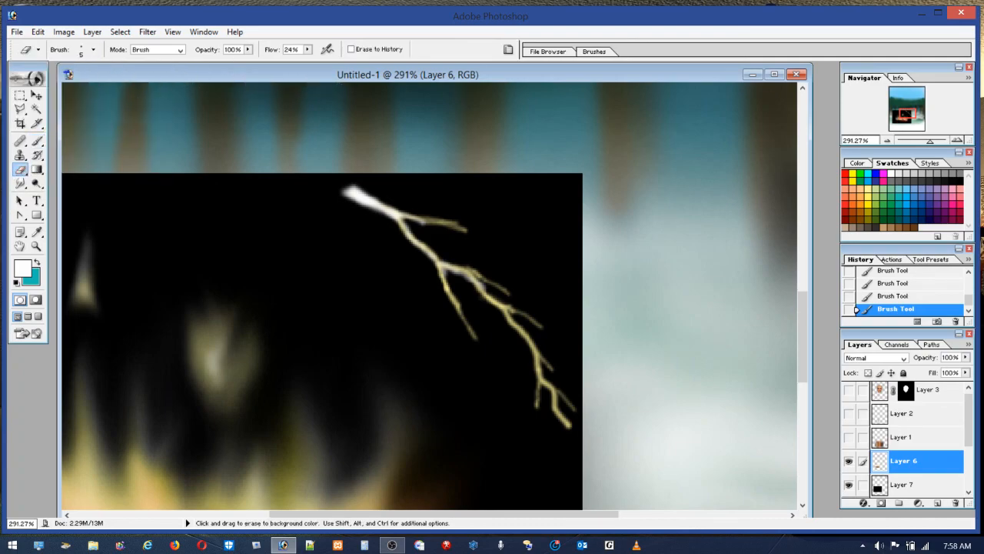
{"action": "left_click", "coordinate": [84, 54]}
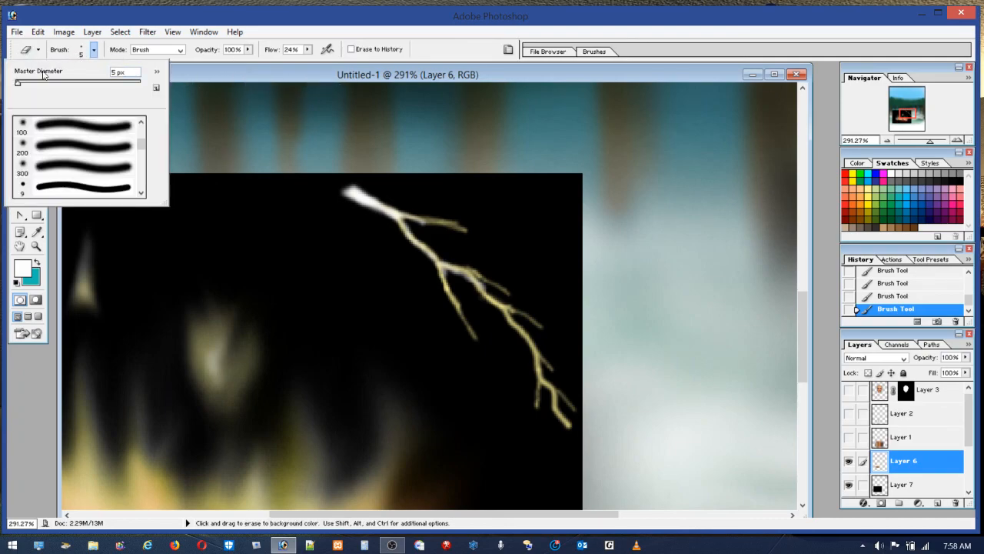
{"action": "left_click", "coordinate": [54, 82]}
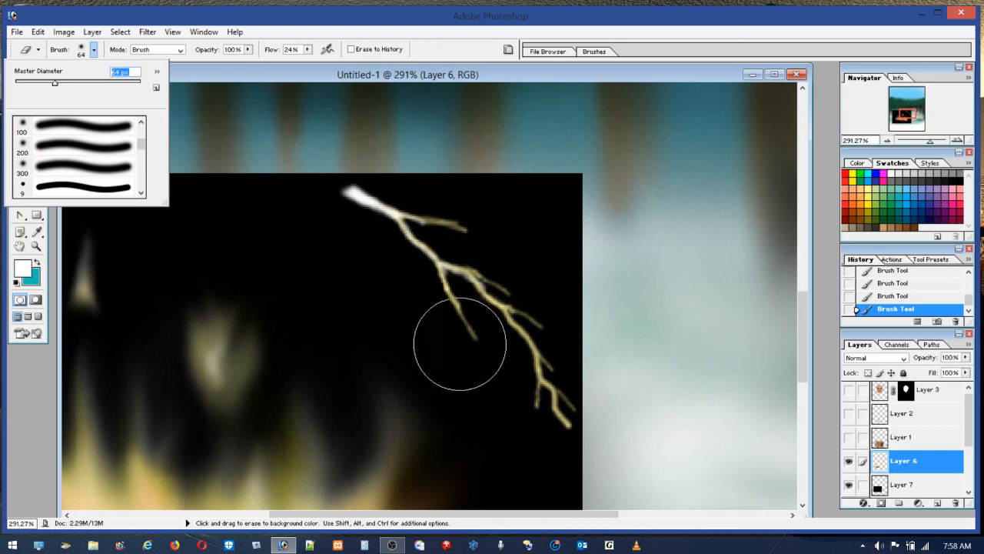
{"action": "left_click", "coordinate": [308, 50]}
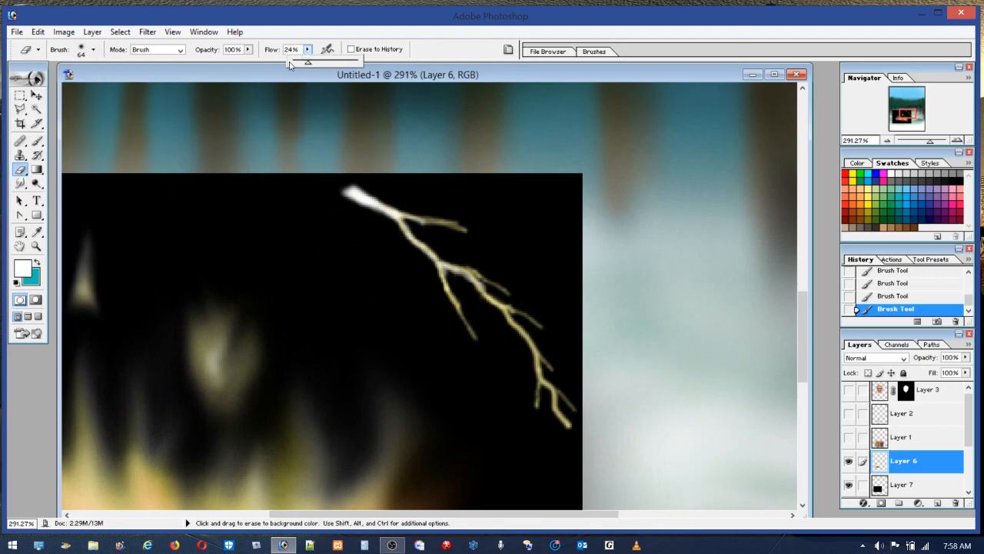
{"action": "left_click_drag", "start_coordinate": [296, 66], "coordinate": [290, 65]}
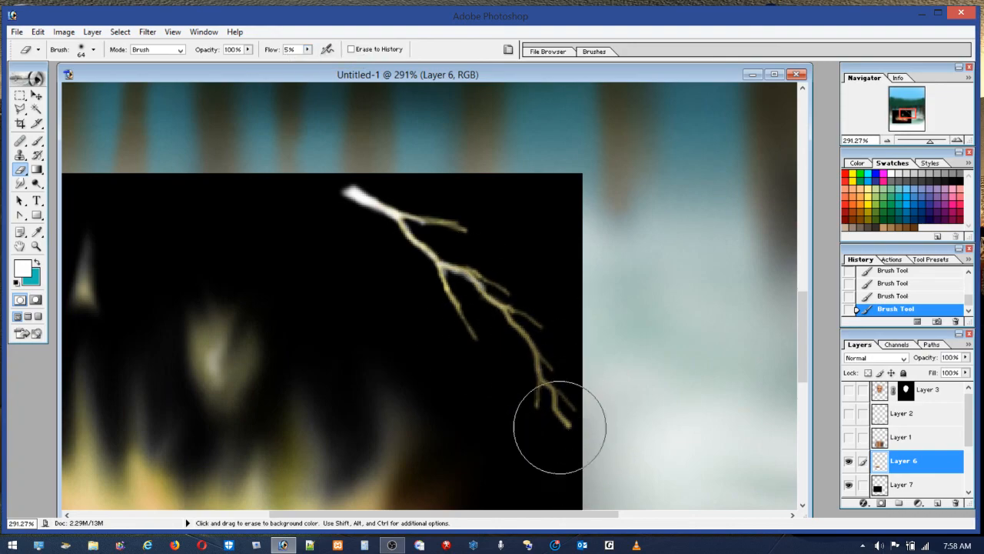
{"action": "left_click_drag", "start_coordinate": [548, 403], "coordinate": [564, 457]}
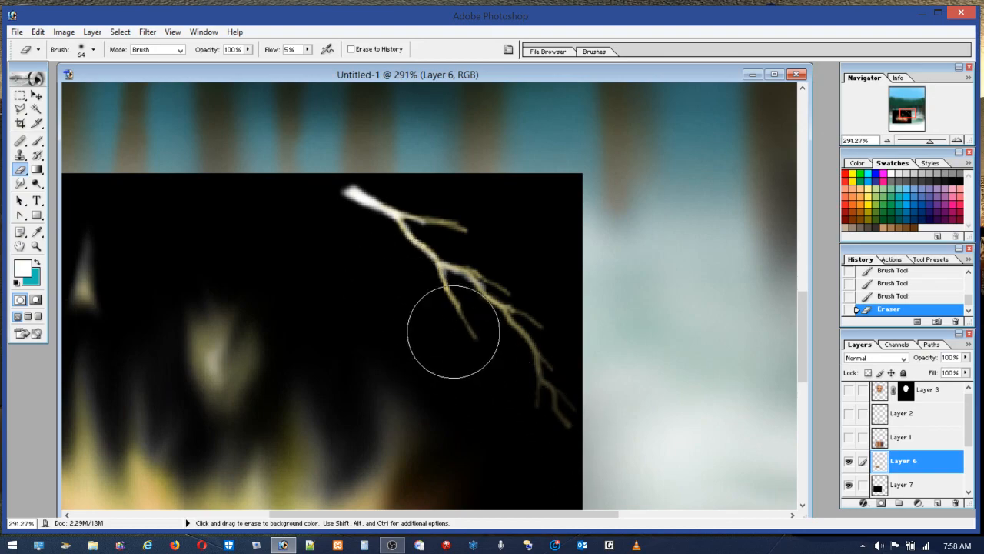
{"action": "mouse_move", "coordinate": [487, 242]}
{"action": "left_mouse_down"}
{"action": "mouse_move", "coordinate": [505, 282]}
{"action": "mouse_move", "coordinate": [458, 243]}
{"action": "mouse_move", "coordinate": [484, 261]}
{"action": "left_mouse_up"}
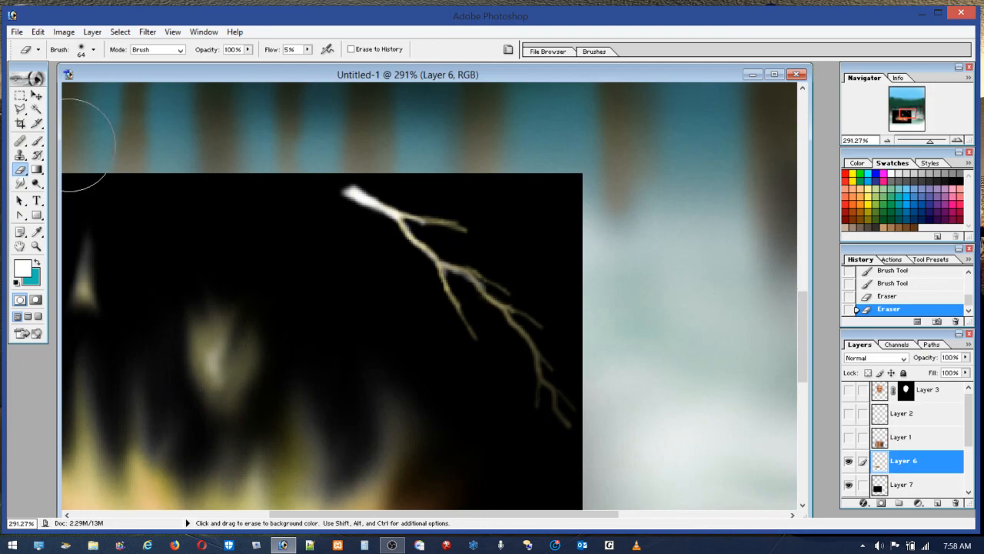
Step: Paint fine white highlights along the bolt's lower trunk, tips and side branches with a 1 px brush
{"action": "left_click", "coordinate": [36, 142]}
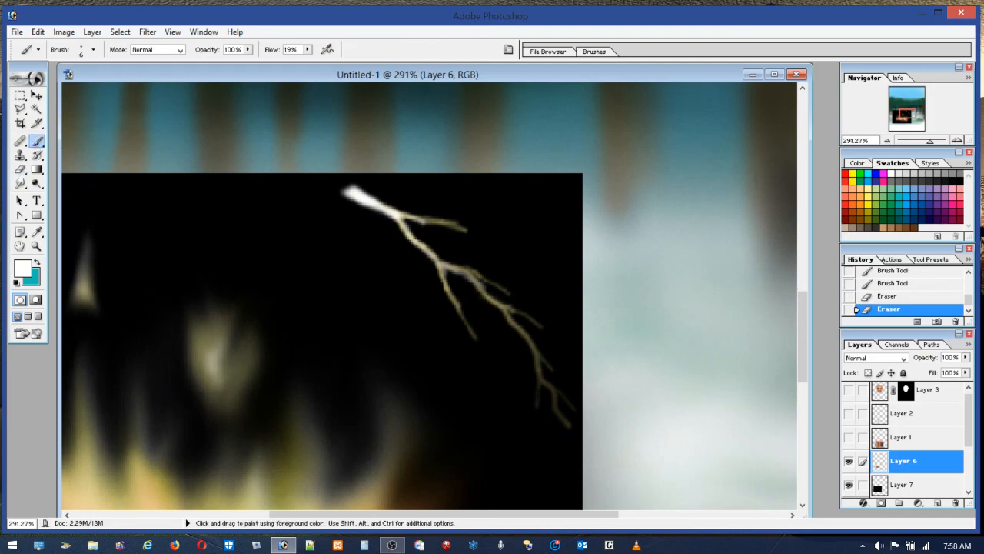
{"action": "left_click", "coordinate": [93, 49]}
{"action": "left_click_drag", "start_coordinate": [19, 82], "coordinate": [12, 82]}
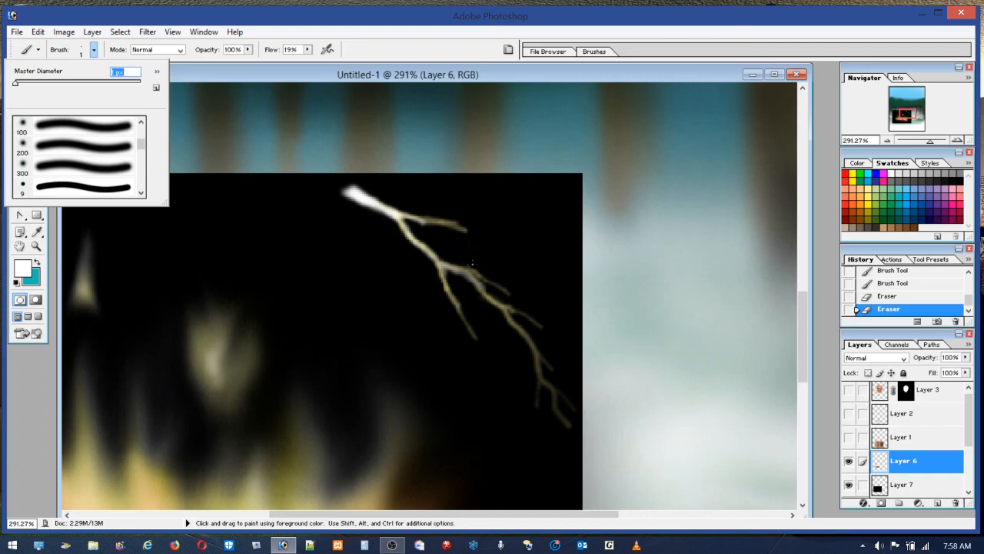
{"action": "key", "text": "Return"}
{"action": "mouse_move", "coordinate": [483, 280]}
{"action": "left_mouse_down"}
{"action": "mouse_move", "coordinate": [520, 311]}
{"action": "mouse_move", "coordinate": [536, 350]}
{"action": "left_mouse_up"}
{"action": "left_click_drag", "start_coordinate": [507, 317], "coordinate": [521, 333]}
{"action": "left_click_drag", "start_coordinate": [539, 370], "coordinate": [547, 382]}
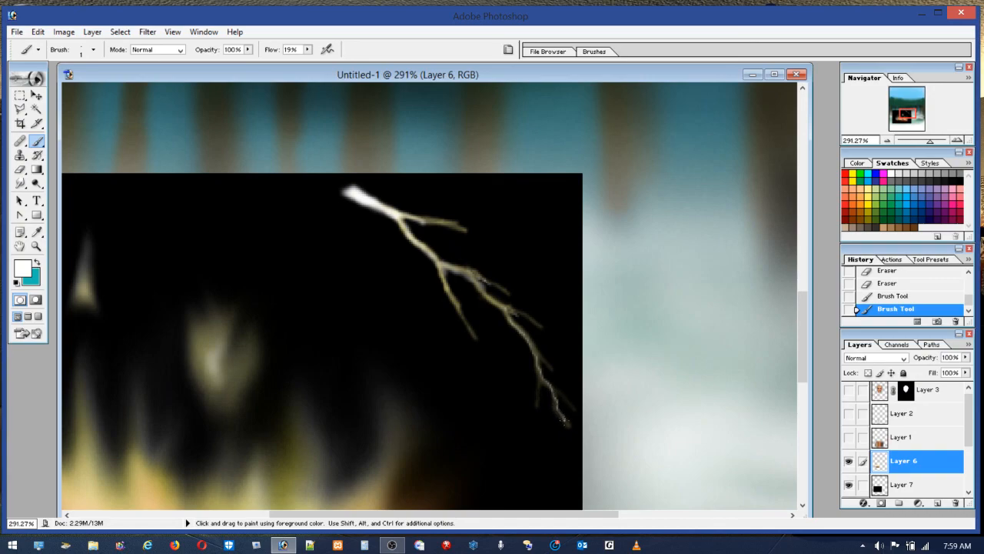
{"action": "left_click_drag", "start_coordinate": [569, 425], "coordinate": [576, 439]}
{"action": "left_click_drag", "start_coordinate": [539, 391], "coordinate": [548, 367]}
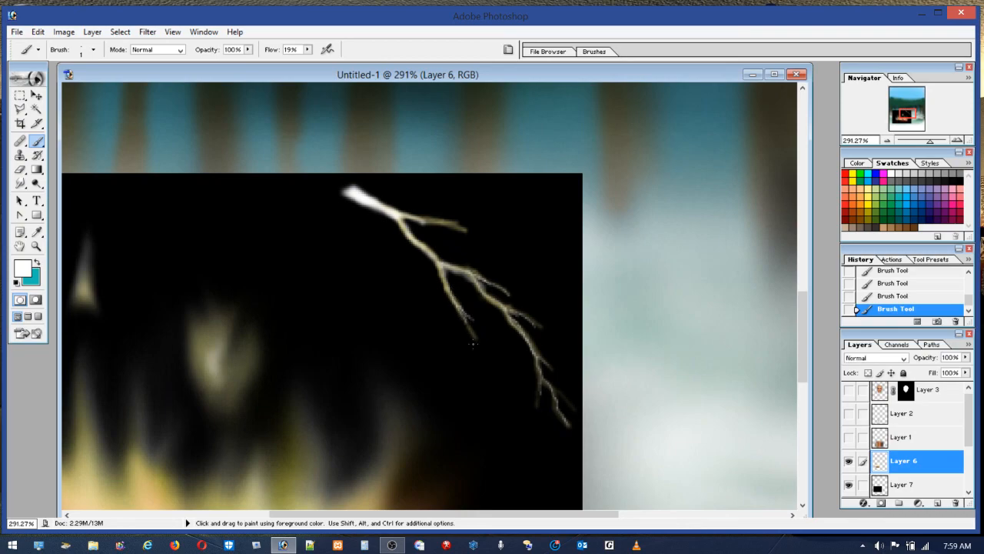
{"action": "left_click_drag", "start_coordinate": [426, 223], "coordinate": [465, 229]}
Step: Smudge the bolt's upper trunk and first side branch with a 3 px brush, raising the strength to 56%
{"action": "left_click", "coordinate": [20, 183]}
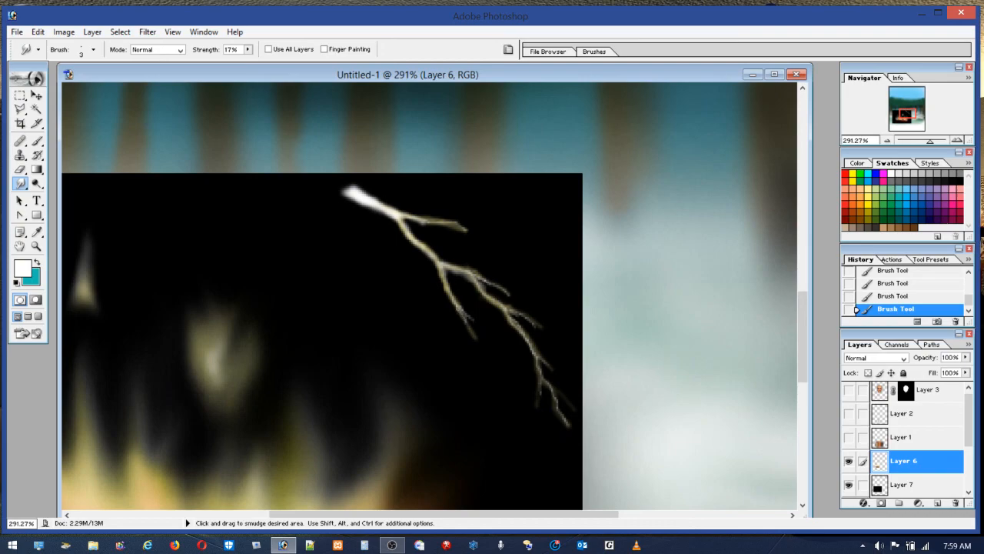
{"action": "left_click_drag", "start_coordinate": [352, 196], "coordinate": [445, 238]}
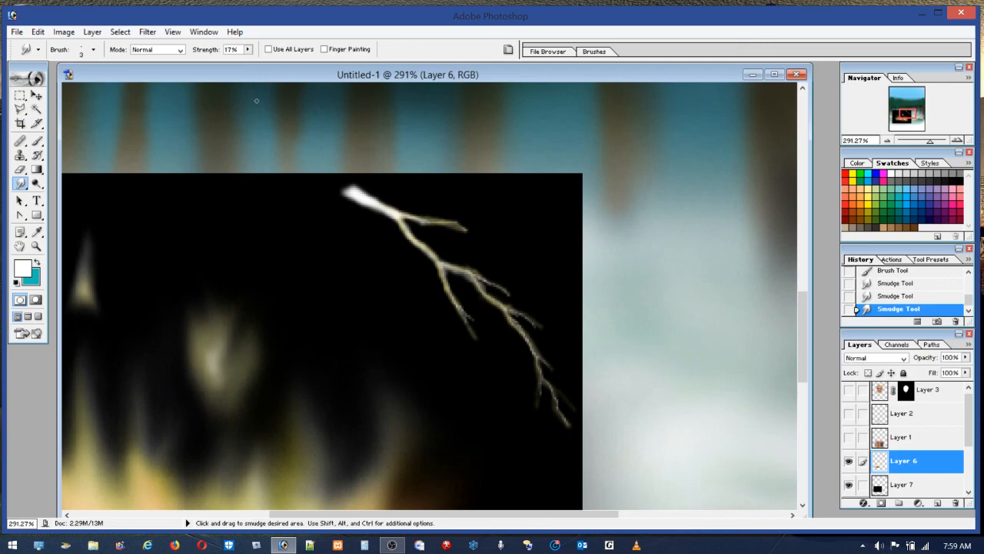
{"action": "left_click", "coordinate": [247, 49]}
{"action": "left_click_drag", "start_coordinate": [251, 63], "coordinate": [273, 64]}
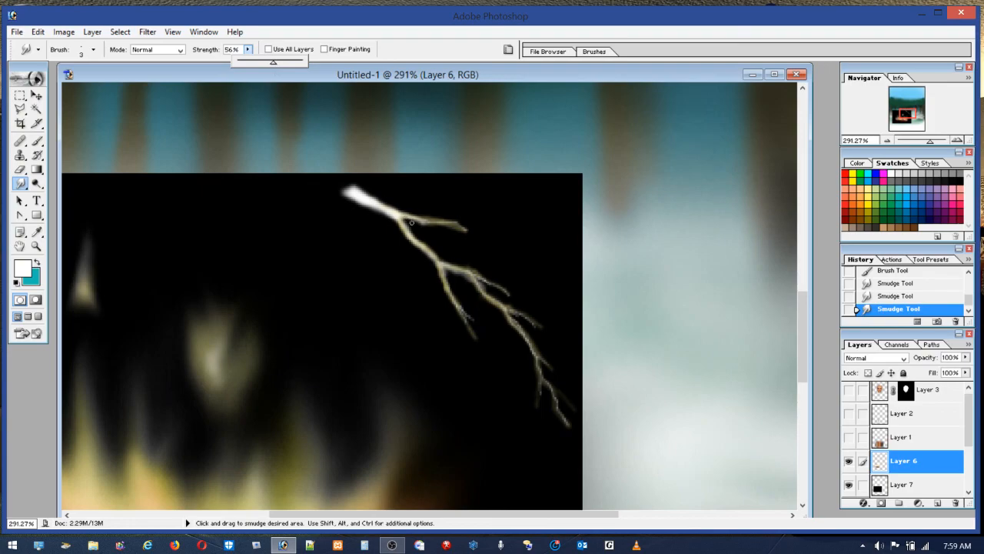
{"action": "left_click_drag", "start_coordinate": [428, 228], "coordinate": [441, 238]}
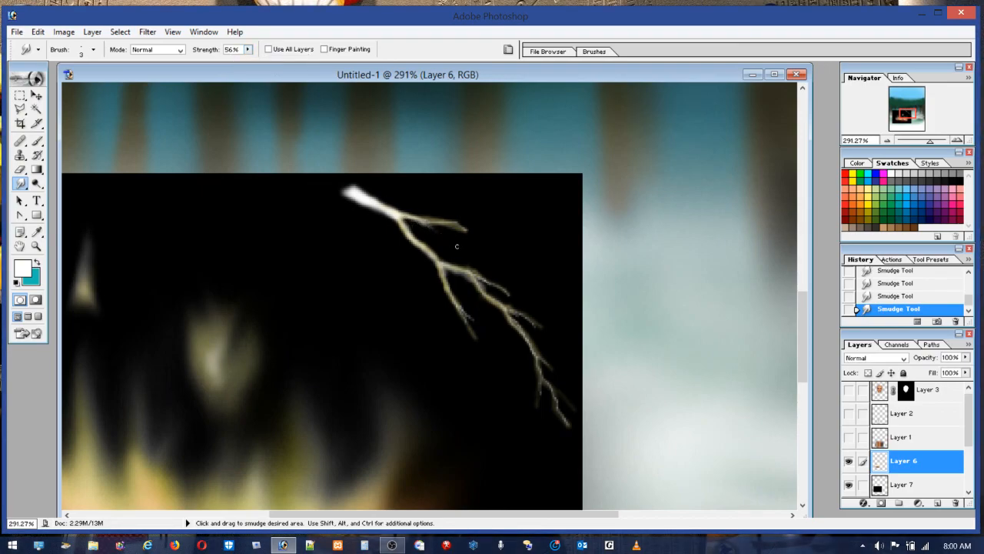
Step: Smudge the bolt's side branches and lower tips outward with the smudge strength raised to 76%
{"action": "left_click", "coordinate": [248, 49]}
{"action": "left_click_drag", "start_coordinate": [247, 63], "coordinate": [261, 72]}
{"action": "left_click", "coordinate": [423, 225]}
{"action": "left_click_drag", "start_coordinate": [430, 223], "coordinate": [496, 249]}
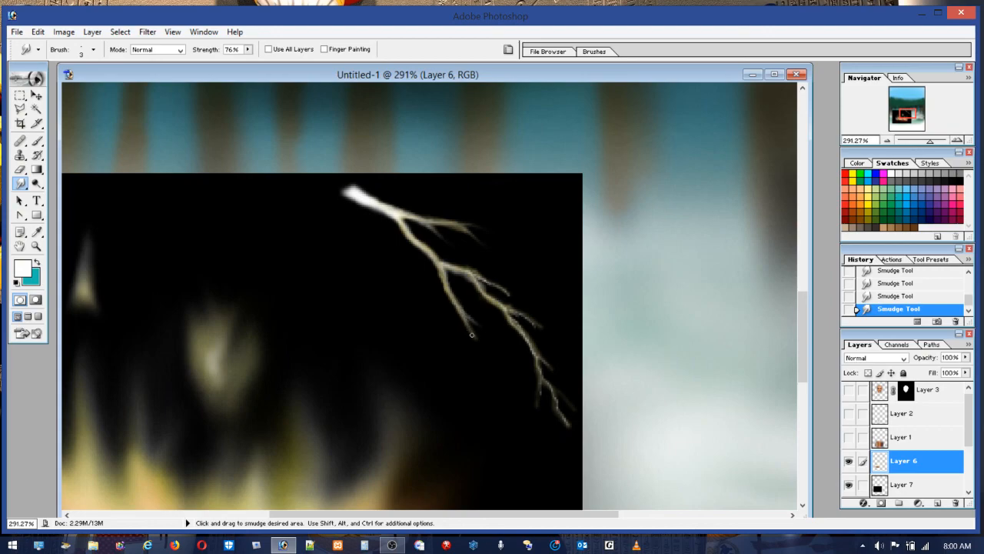
{"action": "left_click_drag", "start_coordinate": [474, 336], "coordinate": [497, 391]}
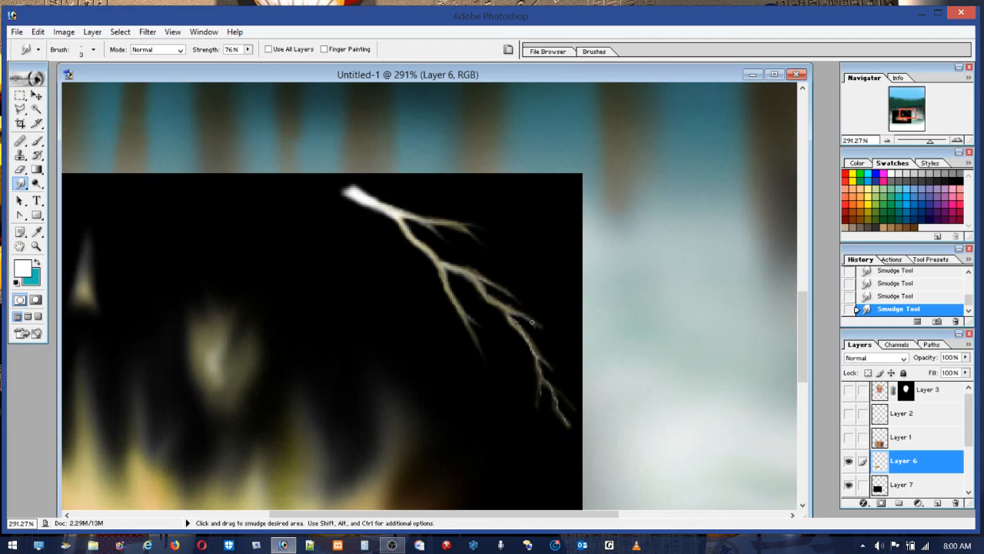
{"action": "mouse_move", "coordinate": [512, 318]}
{"action": "left_mouse_down"}
{"action": "mouse_move", "coordinate": [557, 382]}
{"action": "mouse_move", "coordinate": [540, 375]}
{"action": "mouse_move", "coordinate": [537, 414]}
{"action": "left_mouse_up"}
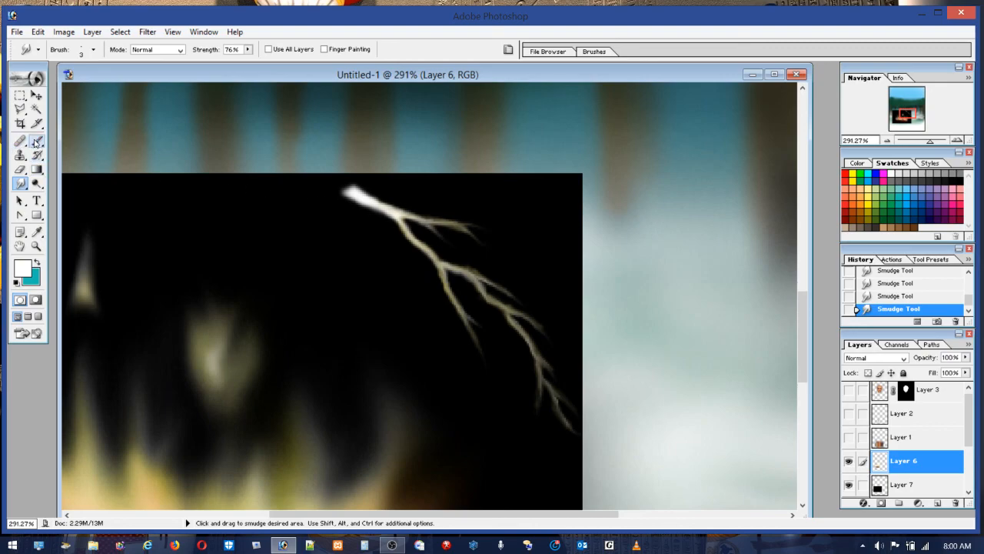
Step: Fade the bolt's first side branch with a 9 px eraser at 5% flow
{"action": "key", "text": "e"}
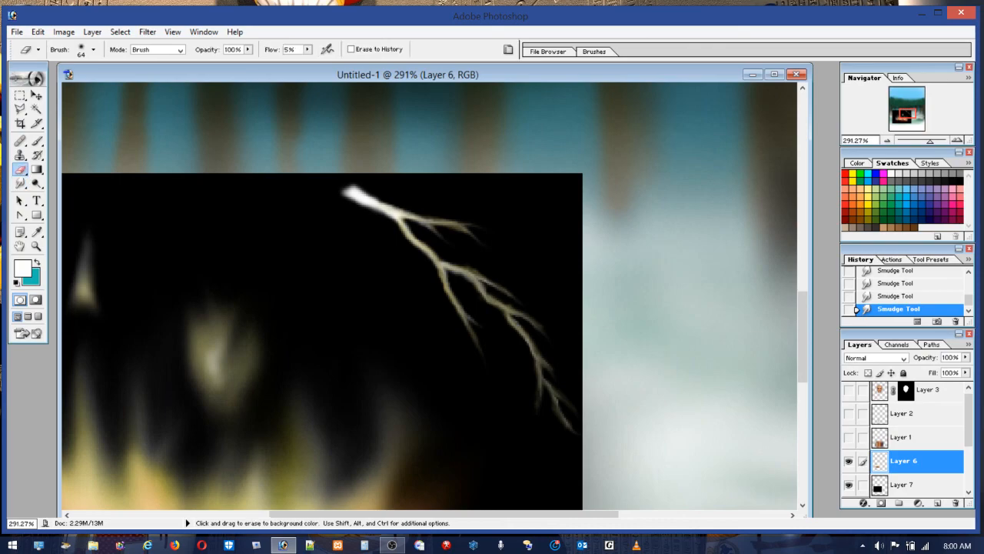
{"action": "left_click", "coordinate": [83, 52]}
{"action": "left_click_drag", "start_coordinate": [55, 82], "coordinate": [28, 83]}
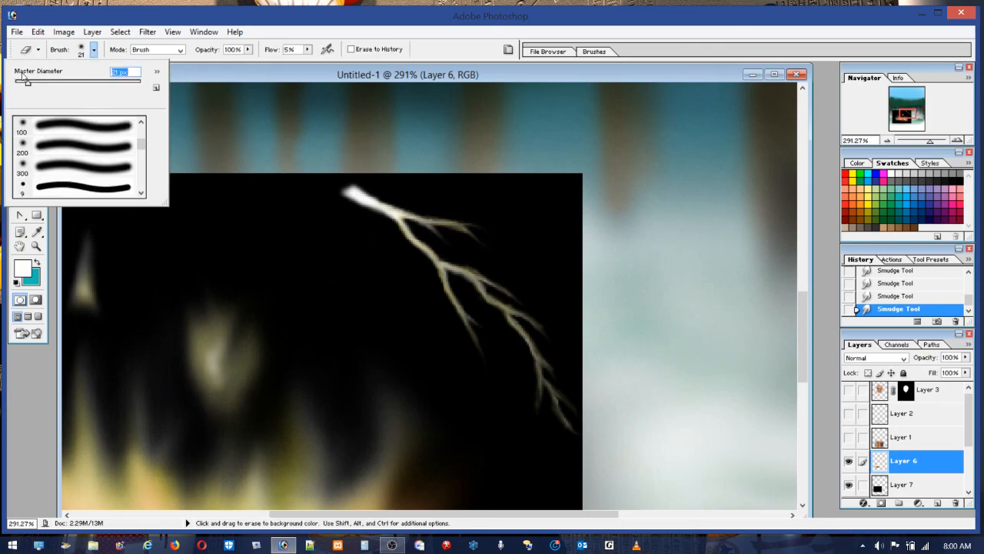
{"action": "left_click_drag", "start_coordinate": [28, 82], "coordinate": [23, 84]}
{"action": "left_click", "coordinate": [449, 243]}
{"action": "mouse_move", "coordinate": [437, 233]}
{"action": "left_mouse_down"}
{"action": "mouse_move", "coordinate": [446, 248]}
{"action": "mouse_move", "coordinate": [485, 253]}
{"action": "mouse_move", "coordinate": [531, 239]}
{"action": "left_mouse_up"}
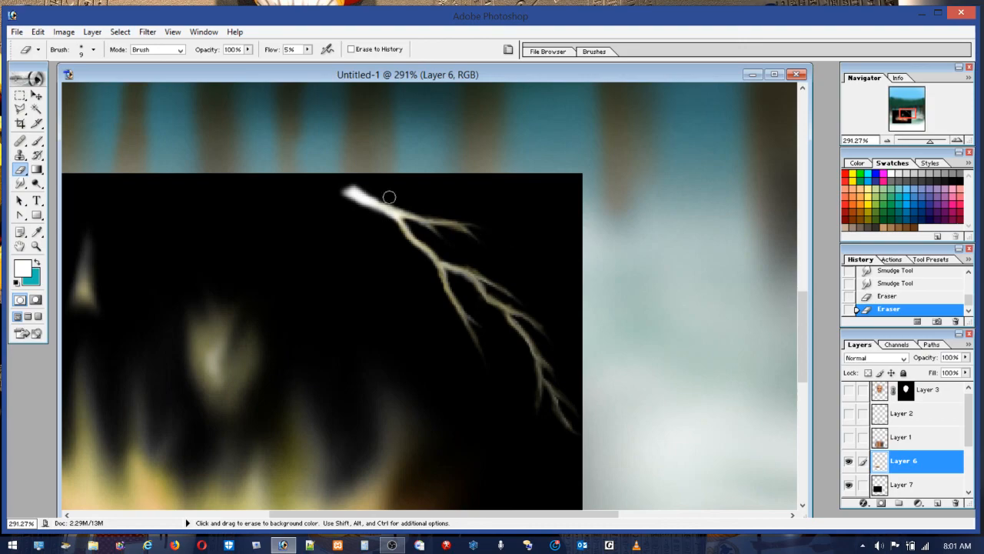
Step: Paint fine white highlights on the first side branch's forks and the lower-left branch with the 1 px brush
{"action": "left_click", "coordinate": [37, 141]}
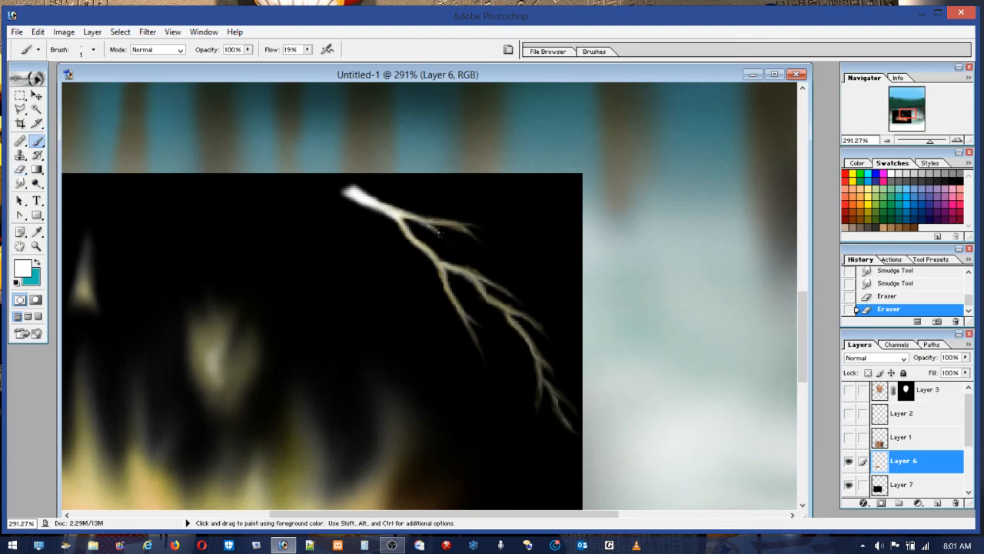
{"action": "mouse_move", "coordinate": [440, 235]}
{"action": "left_mouse_down"}
{"action": "mouse_move", "coordinate": [475, 239]}
{"action": "mouse_move", "coordinate": [467, 231]}
{"action": "mouse_move", "coordinate": [478, 242]}
{"action": "mouse_move", "coordinate": [474, 230]}
{"action": "left_mouse_up"}
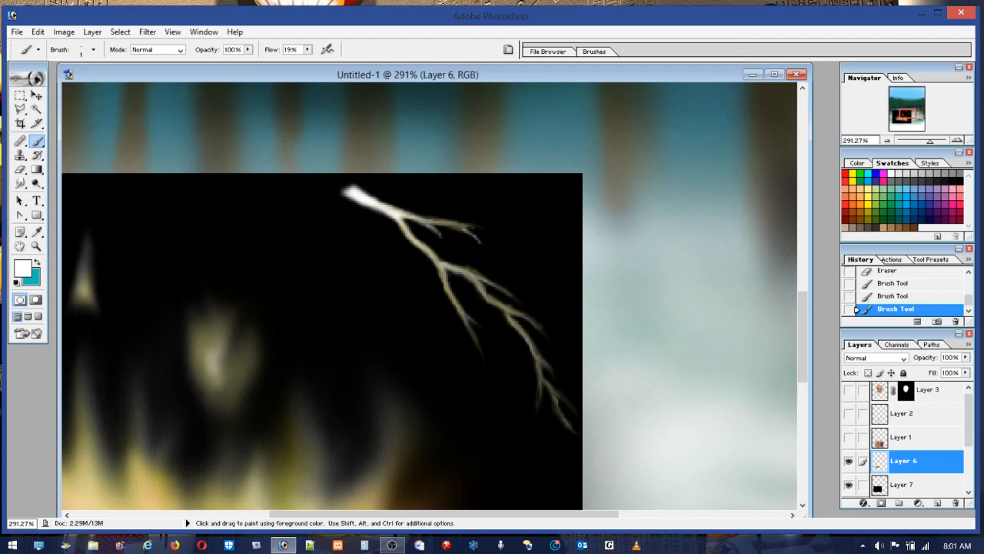
{"action": "left_click_drag", "start_coordinate": [470, 319], "coordinate": [476, 323]}
{"action": "left_click_drag", "start_coordinate": [467, 317], "coordinate": [461, 309]}
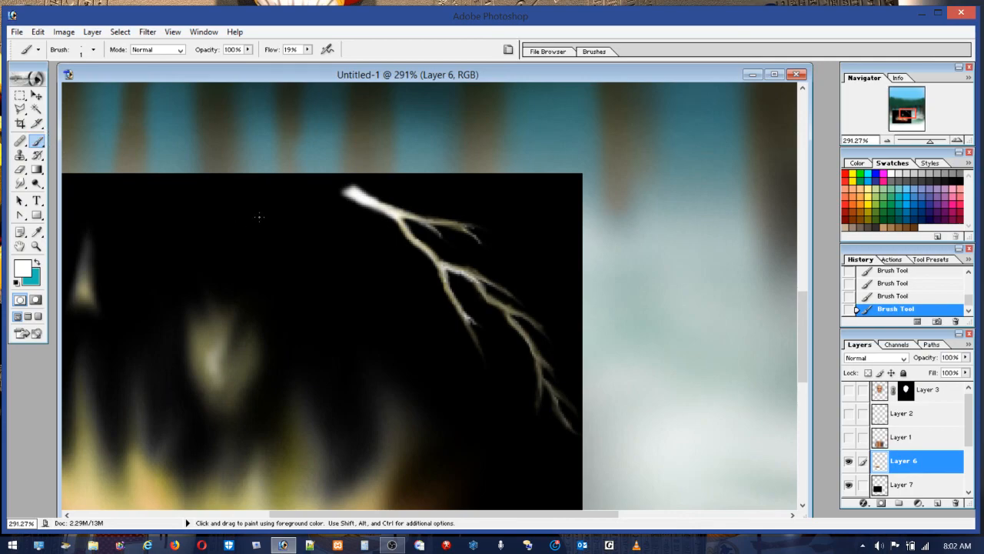
Step: Sketch a second white lightning bolt left of the first, with a long trunk and several side branches, using the 1 px brush
{"action": "mouse_move", "coordinate": [257, 202]}
{"action": "left_mouse_down"}
{"action": "mouse_move", "coordinate": [326, 301]}
{"action": "mouse_move", "coordinate": [319, 328]}
{"action": "mouse_move", "coordinate": [336, 389]}
{"action": "mouse_move", "coordinate": [328, 436]}
{"action": "mouse_move", "coordinate": [354, 482]}
{"action": "left_mouse_up"}
{"action": "mouse_move", "coordinate": [278, 220]}
{"action": "left_mouse_down"}
{"action": "mouse_move", "coordinate": [405, 262]}
{"action": "mouse_move", "coordinate": [455, 359]}
{"action": "mouse_move", "coordinate": [527, 444]}
{"action": "left_mouse_up"}
{"action": "left_click_drag", "start_coordinate": [381, 255], "coordinate": [409, 336]}
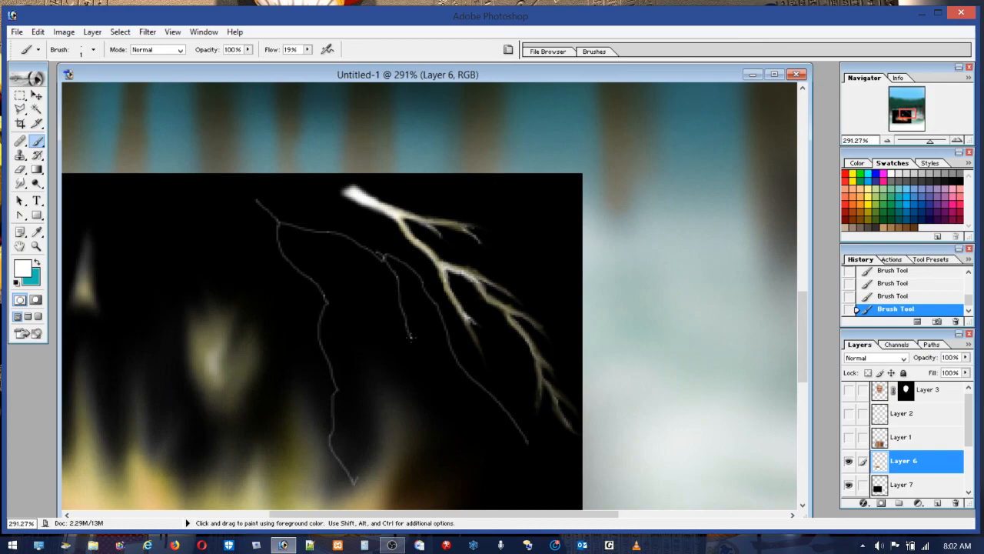
{"action": "left_click_drag", "start_coordinate": [426, 284], "coordinate": [462, 303]}
{"action": "left_click_drag", "start_coordinate": [324, 302], "coordinate": [385, 384]}
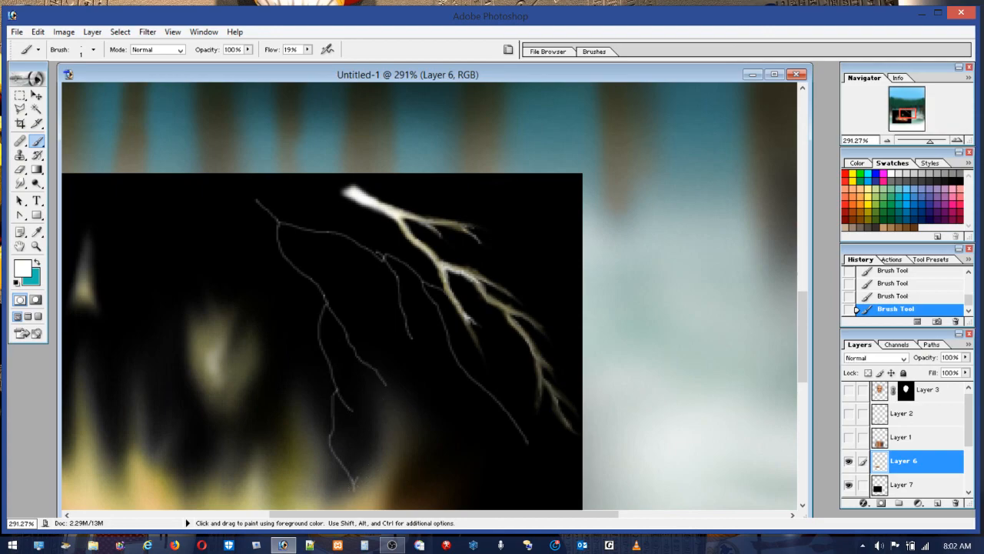
Step: Add small forks at the second bolt's lower end and thicken its trunk and the start of its side branch
{"action": "left_click_drag", "start_coordinate": [355, 482], "coordinate": [378, 492]}
{"action": "left_click_drag", "start_coordinate": [351, 467], "coordinate": [378, 481]}
{"action": "mouse_move", "coordinate": [332, 449]}
{"action": "left_mouse_down"}
{"action": "mouse_move", "coordinate": [338, 391]}
{"action": "mouse_move", "coordinate": [336, 399]}
{"action": "mouse_move", "coordinate": [318, 321]}
{"action": "mouse_move", "coordinate": [326, 299]}
{"action": "mouse_move", "coordinate": [281, 256]}
{"action": "mouse_move", "coordinate": [270, 208]}
{"action": "mouse_move", "coordinate": [253, 191]}
{"action": "mouse_move", "coordinate": [279, 239]}
{"action": "mouse_move", "coordinate": [275, 220]}
{"action": "mouse_move", "coordinate": [282, 235]}
{"action": "mouse_move", "coordinate": [307, 232]}
{"action": "mouse_move", "coordinate": [277, 223]}
{"action": "mouse_move", "coordinate": [323, 233]}
{"action": "left_mouse_up"}
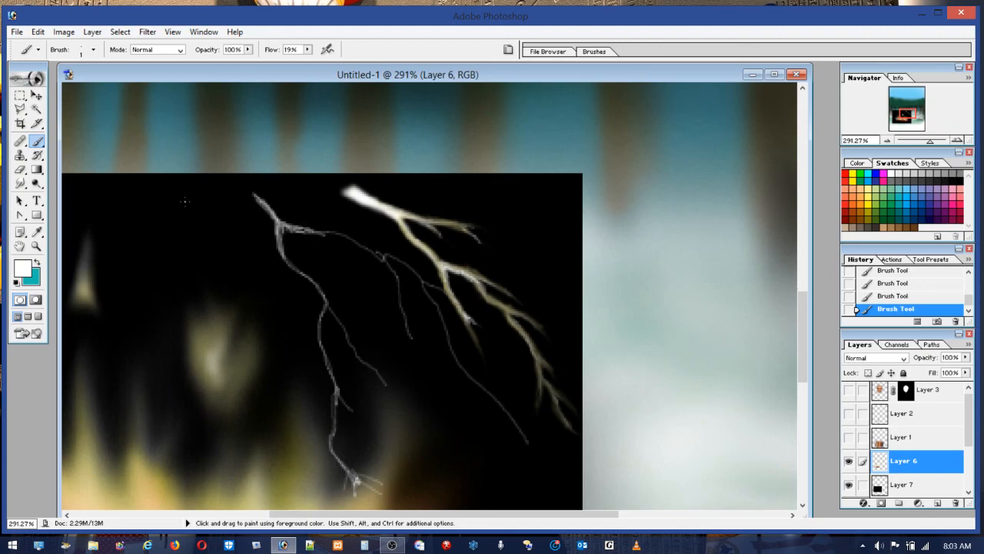
Step: Thicken the second bolt's upper end above the first fork with a 7 px white brush
{"action": "left_click", "coordinate": [85, 51]}
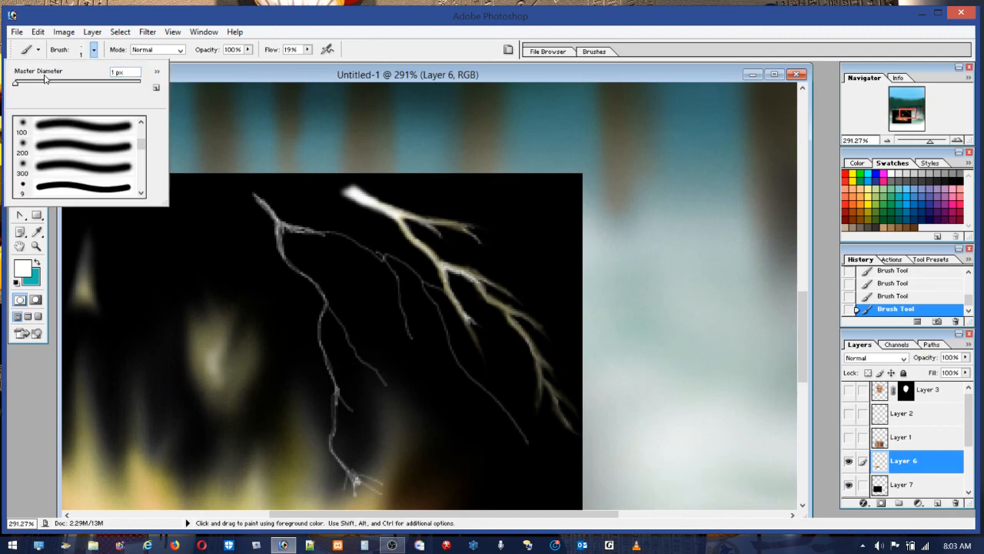
{"action": "left_click_drag", "start_coordinate": [20, 86], "coordinate": [22, 86]}
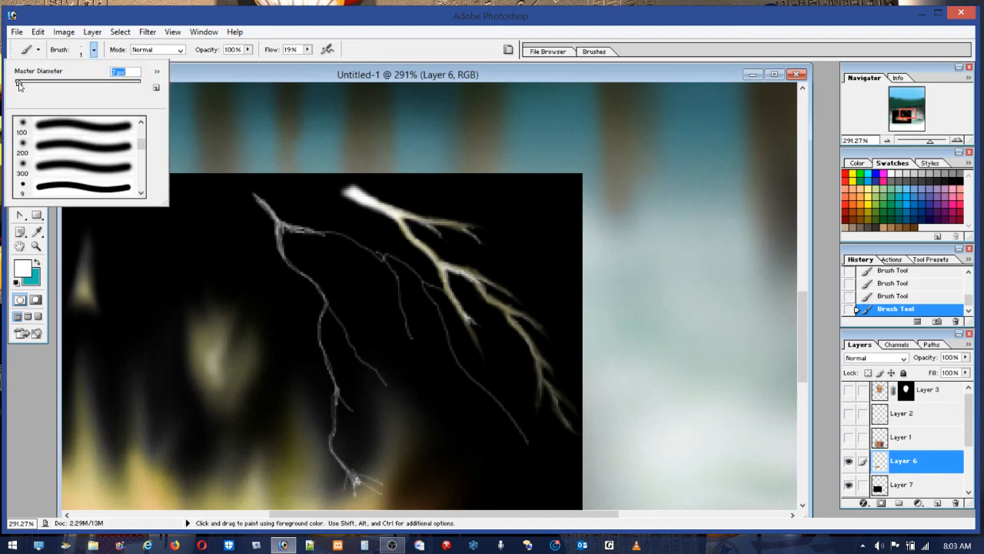
{"action": "left_click", "coordinate": [277, 224]}
{"action": "left_click_drag", "start_coordinate": [277, 225], "coordinate": [248, 191]}
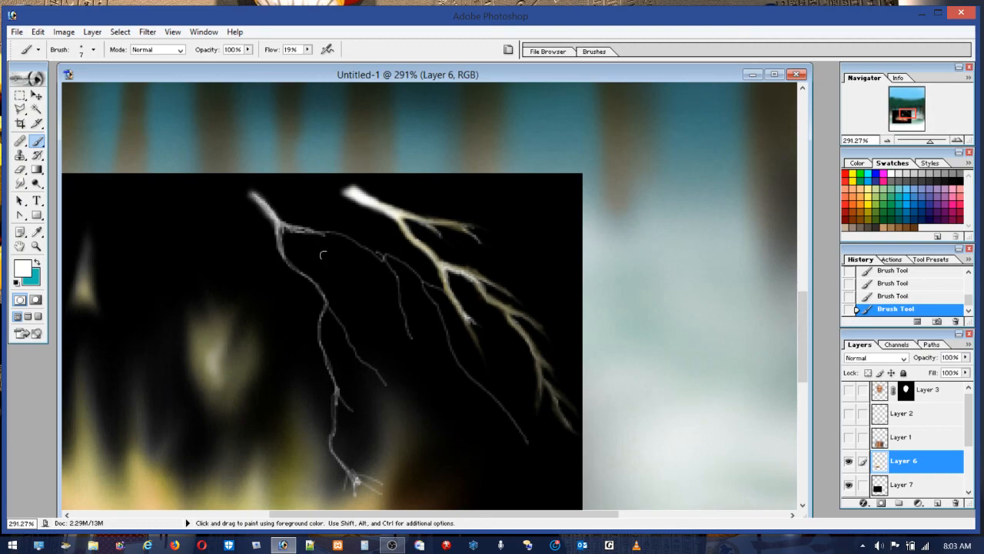
Step: Paint a soft white glow along the second bolt's trunk and branches with a 20 px brush at 5% flow
{"action": "left_click", "coordinate": [93, 49]}
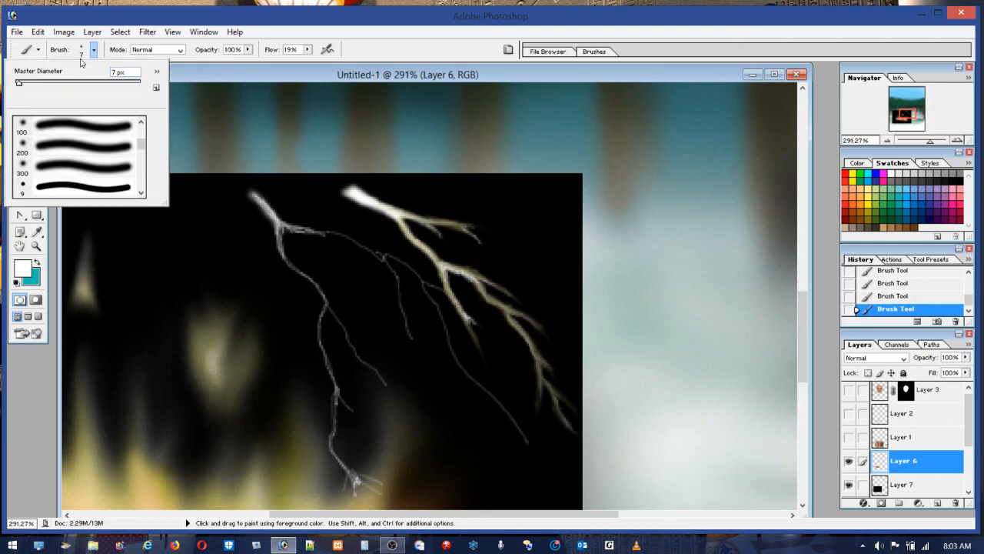
{"action": "left_click_drag", "start_coordinate": [40, 84], "coordinate": [27, 83]}
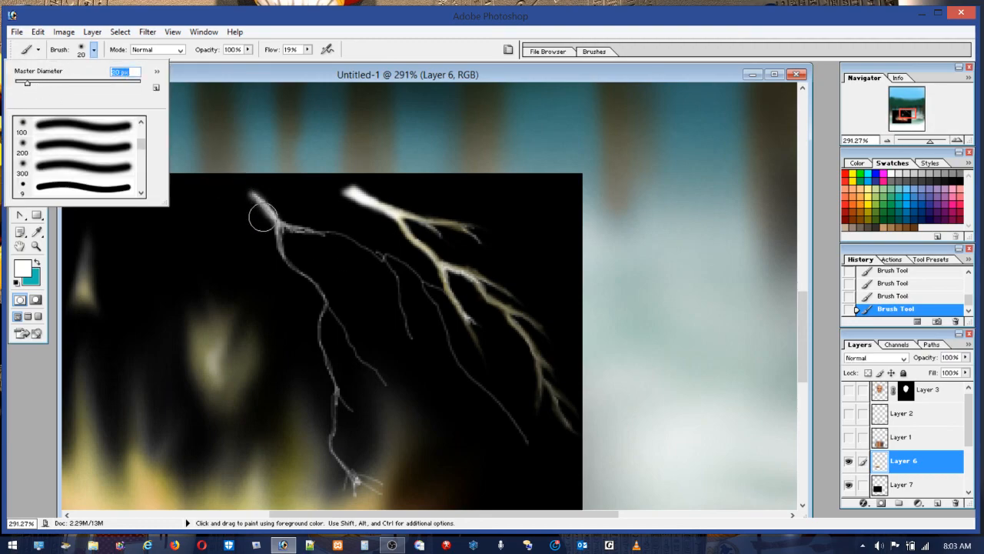
{"action": "left_click", "coordinate": [307, 50]}
{"action": "left_click_drag", "start_coordinate": [308, 60], "coordinate": [298, 61]}
{"action": "mouse_move", "coordinate": [255, 198]}
{"action": "left_mouse_down"}
{"action": "mouse_move", "coordinate": [285, 264]}
{"action": "mouse_move", "coordinate": [326, 314]}
{"action": "mouse_move", "coordinate": [340, 461]}
{"action": "mouse_move", "coordinate": [352, 483]}
{"action": "left_mouse_up"}
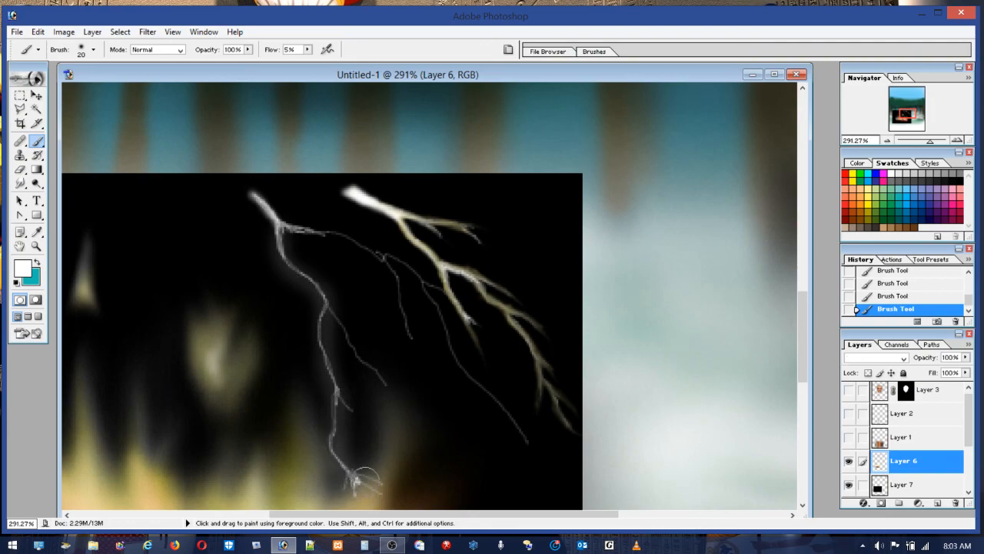
{"action": "left_click_drag", "start_coordinate": [334, 313], "coordinate": [384, 394]}
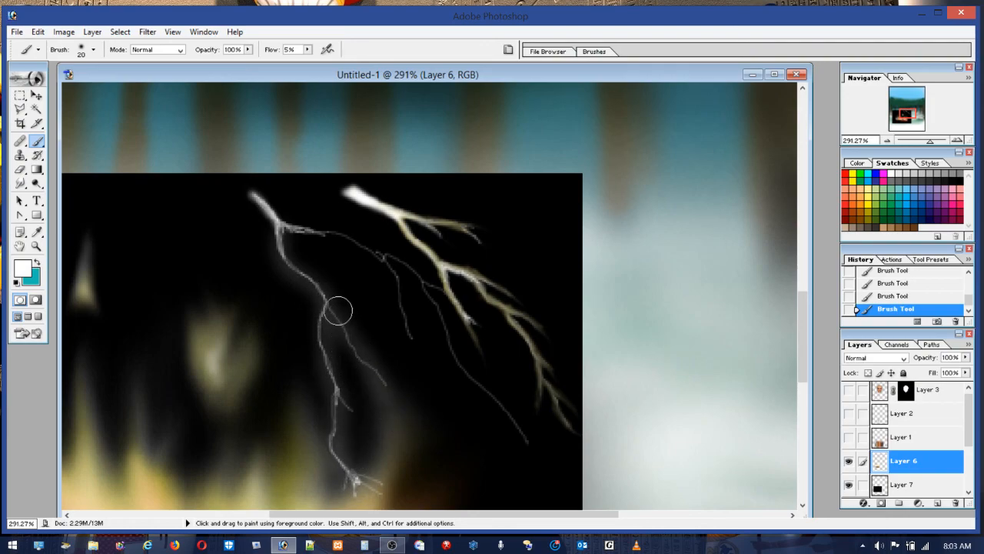
{"action": "mouse_move", "coordinate": [293, 236]}
{"action": "left_mouse_down"}
{"action": "mouse_move", "coordinate": [326, 234]}
{"action": "mouse_move", "coordinate": [391, 302]}
{"action": "mouse_move", "coordinate": [411, 337]}
{"action": "left_mouse_up"}
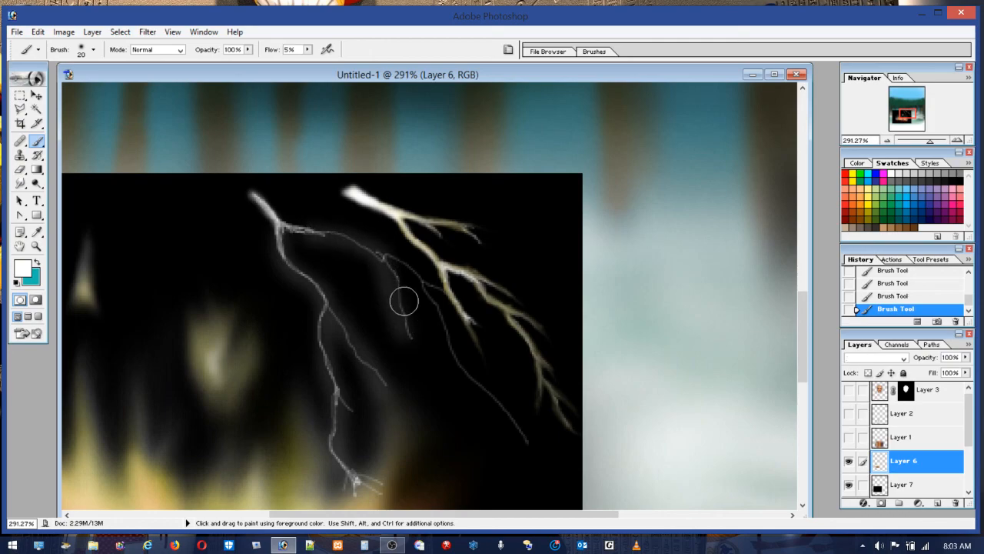
{"action": "mouse_move", "coordinate": [407, 269]}
{"action": "left_mouse_down"}
{"action": "mouse_move", "coordinate": [474, 376]}
{"action": "mouse_move", "coordinate": [538, 435]}
{"action": "left_mouse_up"}
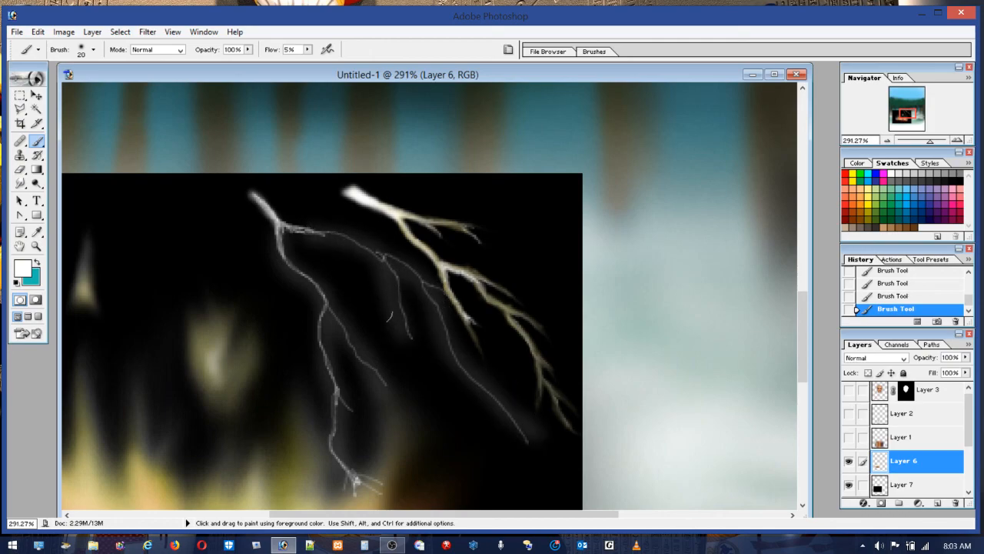
{"action": "mouse_move", "coordinate": [320, 242]}
{"action": "left_mouse_down"}
{"action": "mouse_move", "coordinate": [253, 193]}
{"action": "mouse_move", "coordinate": [268, 229]}
{"action": "mouse_move", "coordinate": [229, 190]}
{"action": "left_mouse_up"}
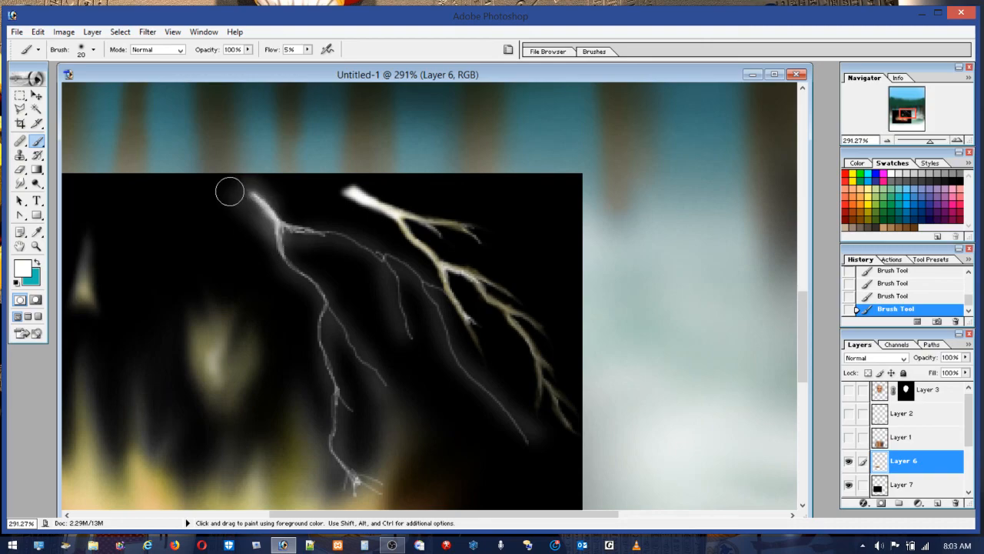
Step: Brighten the glow along the second bolt's upper trunk and main side branch with a 10 px brush
{"action": "left_click", "coordinate": [93, 49]}
{"action": "left_click_drag", "start_coordinate": [27, 83], "coordinate": [20, 83]}
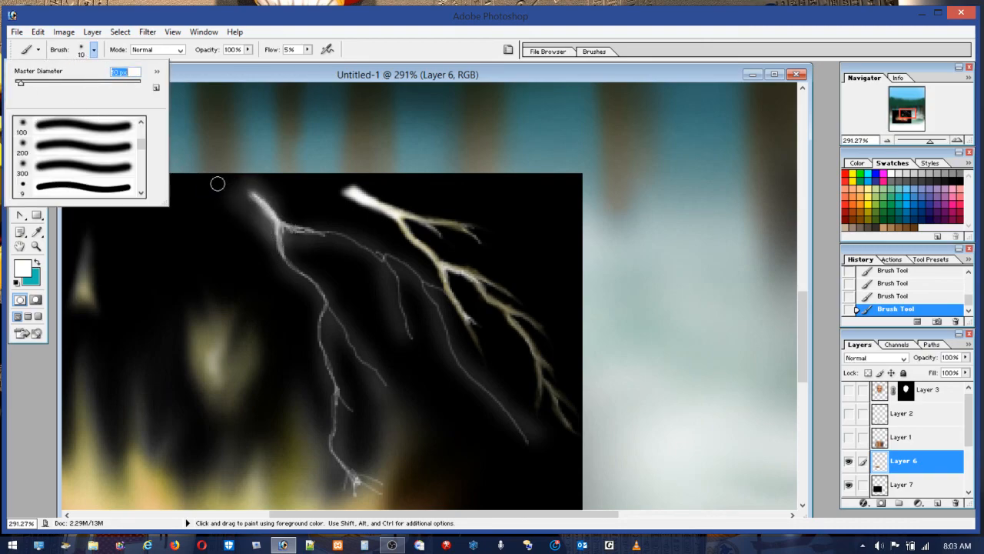
{"action": "left_click_drag", "start_coordinate": [251, 193], "coordinate": [323, 299]}
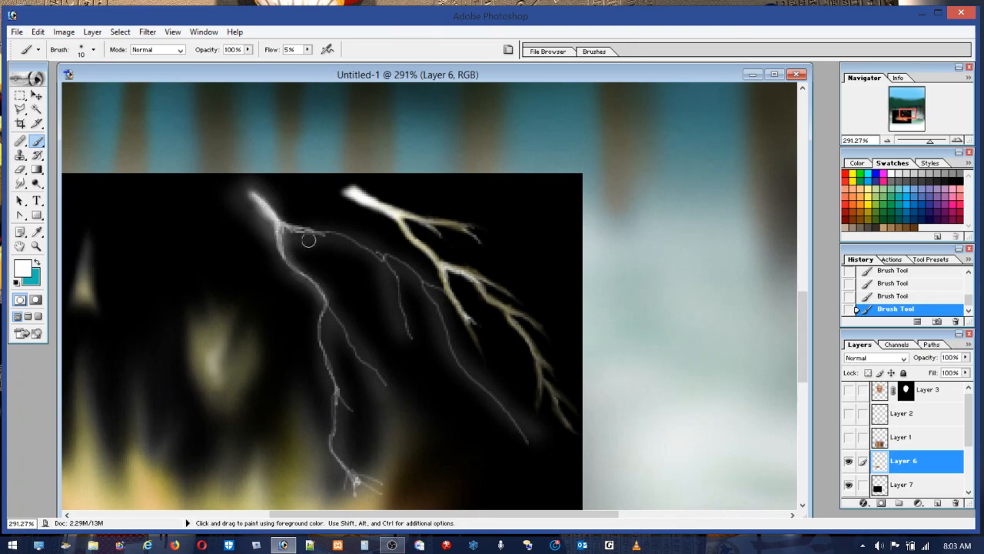
{"action": "mouse_move", "coordinate": [292, 228]}
{"action": "left_mouse_down"}
{"action": "mouse_move", "coordinate": [345, 237]}
{"action": "mouse_move", "coordinate": [379, 264]}
{"action": "left_mouse_up"}
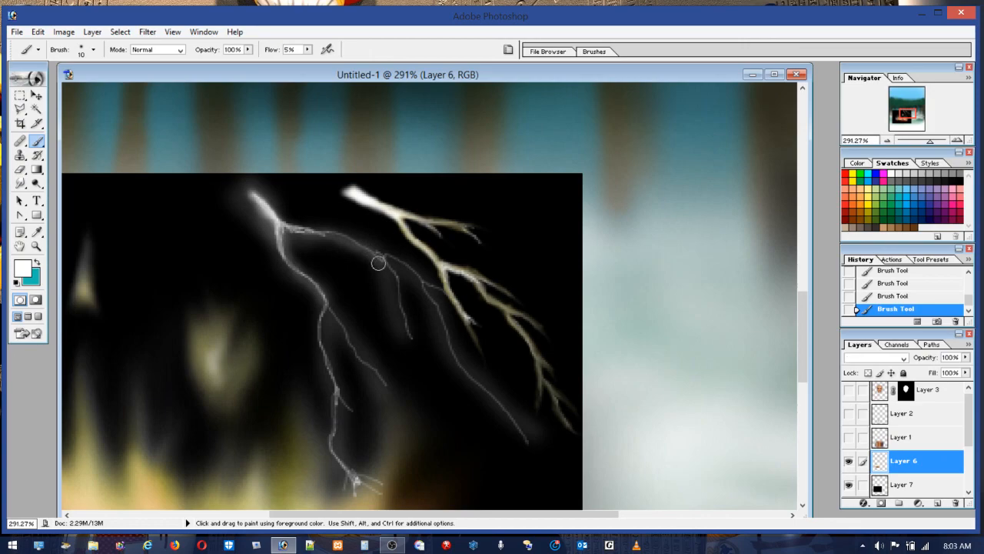
Step: Intensify the glow close to the second bolt's branches, lower trunk and upper end with a 6 px brush
{"action": "left_click", "coordinate": [91, 50]}
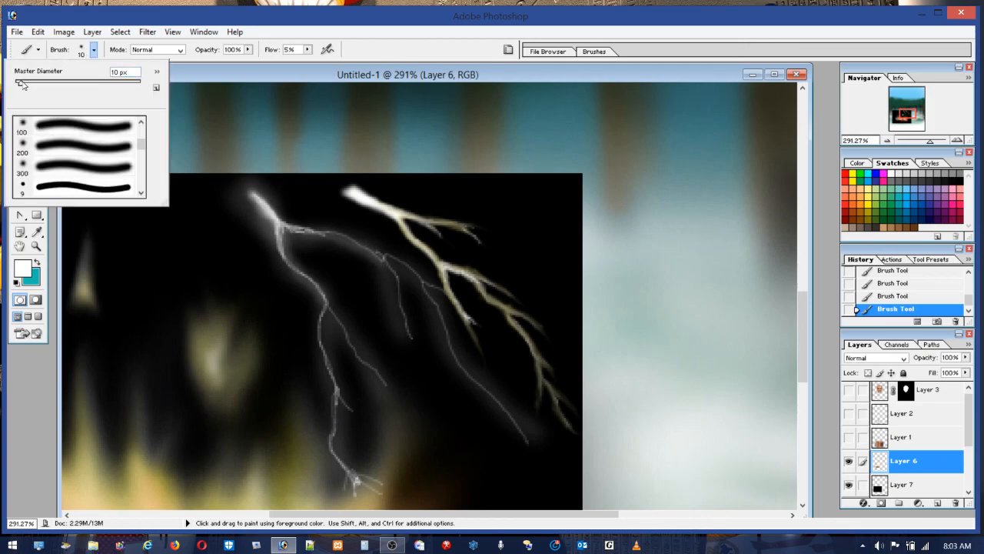
{"action": "left_click_drag", "start_coordinate": [20, 86], "coordinate": [19, 86]}
{"action": "left_click", "coordinate": [290, 230]}
{"action": "mouse_move", "coordinate": [290, 230]}
{"action": "left_mouse_down"}
{"action": "mouse_move", "coordinate": [384, 262]}
{"action": "mouse_move", "coordinate": [415, 351]}
{"action": "left_mouse_up"}
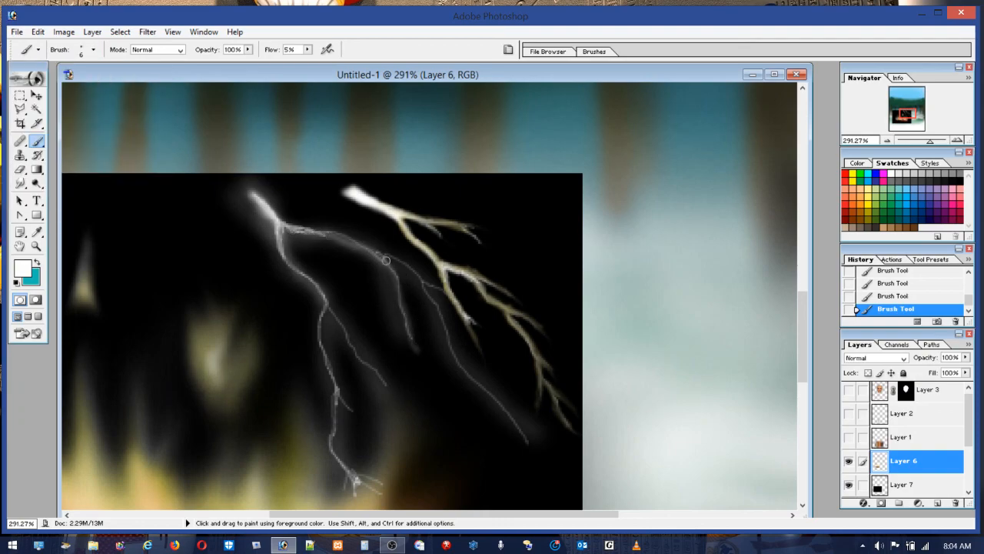
{"action": "mouse_move", "coordinate": [417, 275]}
{"action": "left_mouse_down"}
{"action": "mouse_move", "coordinate": [462, 362]}
{"action": "mouse_move", "coordinate": [526, 438]}
{"action": "left_mouse_up"}
{"action": "mouse_move", "coordinate": [357, 352]}
{"action": "left_mouse_down"}
{"action": "mouse_move", "coordinate": [322, 294]}
{"action": "mouse_move", "coordinate": [335, 435]}
{"action": "left_mouse_up"}
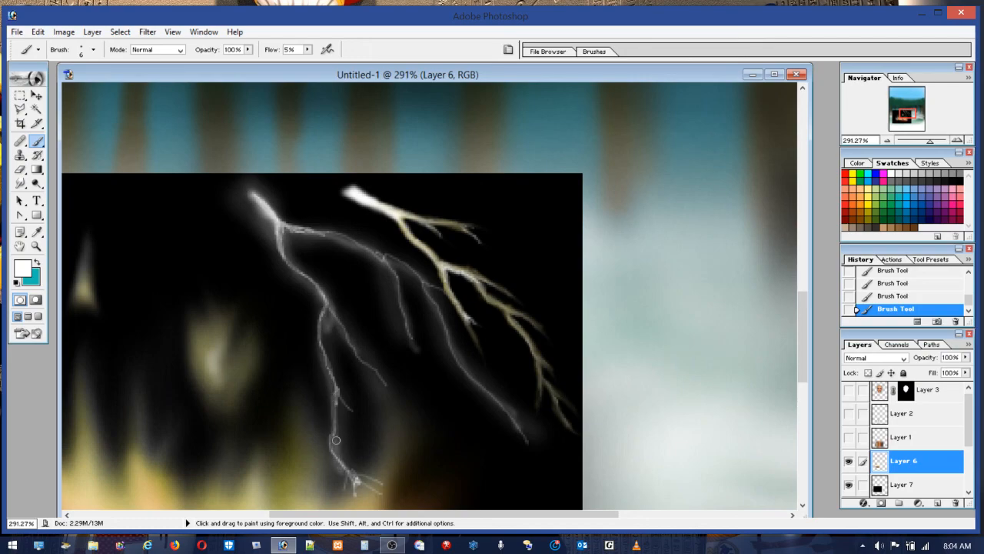
{"action": "left_click_drag", "start_coordinate": [343, 415], "coordinate": [336, 382]}
{"action": "left_click_drag", "start_coordinate": [397, 301], "coordinate": [383, 258]}
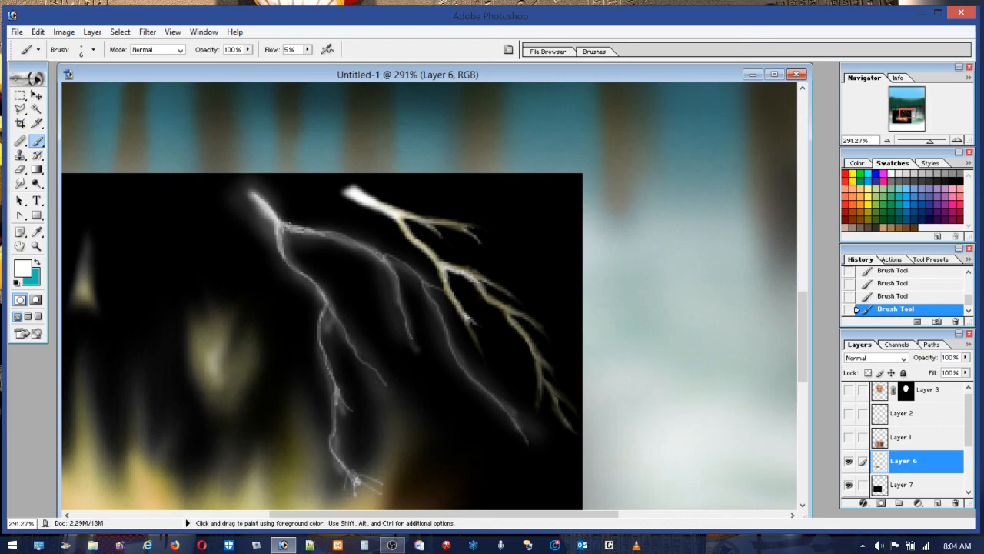
{"action": "left_click_drag", "start_coordinate": [260, 210], "coordinate": [245, 189]}
Step: Paint a wide glow around the second bolt's trunk and side branch with a 43 px brush in Lighten mode
{"action": "left_click", "coordinate": [181, 49]}
{"action": "left_click", "coordinate": [140, 137]}
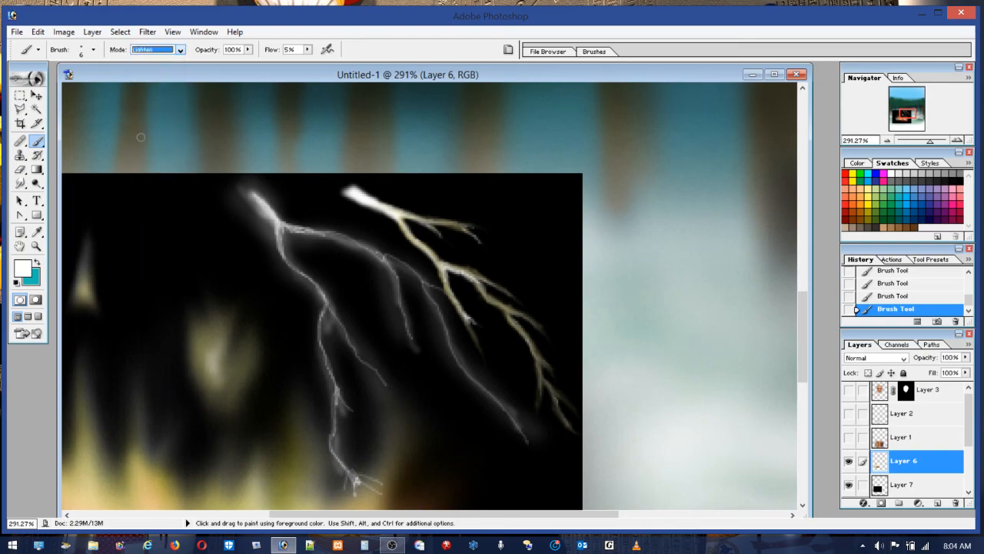
{"action": "left_click", "coordinate": [81, 50]}
{"action": "left_click", "coordinate": [40, 83]}
{"action": "left_click", "coordinate": [265, 211]}
{"action": "mouse_move", "coordinate": [266, 214]}
{"action": "left_mouse_down"}
{"action": "mouse_move", "coordinate": [292, 241]}
{"action": "mouse_move", "coordinate": [272, 213]}
{"action": "mouse_move", "coordinate": [364, 255]}
{"action": "mouse_move", "coordinate": [422, 347]}
{"action": "mouse_move", "coordinate": [284, 240]}
{"action": "mouse_move", "coordinate": [323, 289]}
{"action": "mouse_move", "coordinate": [354, 464]}
{"action": "left_mouse_up"}
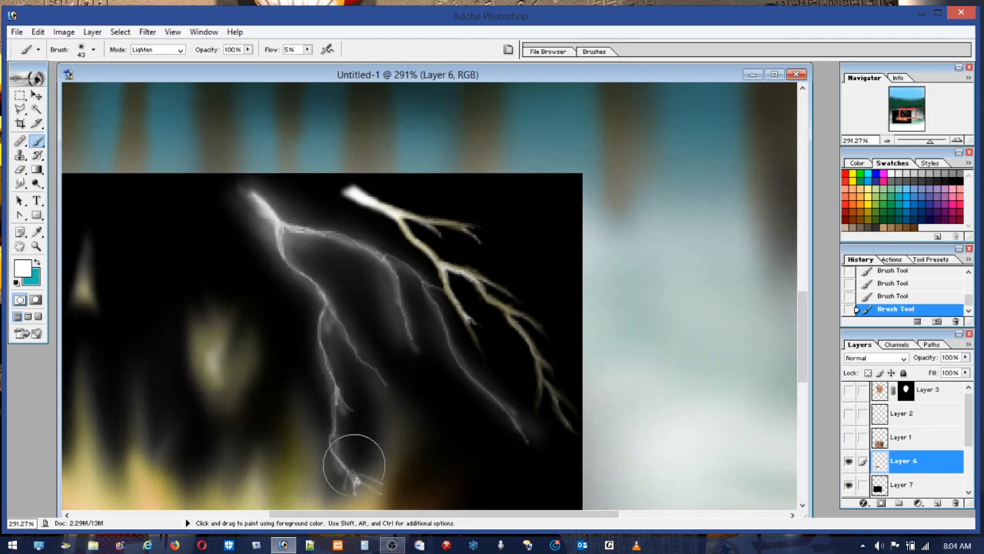
{"action": "left_click_drag", "start_coordinate": [326, 345], "coordinate": [353, 470]}
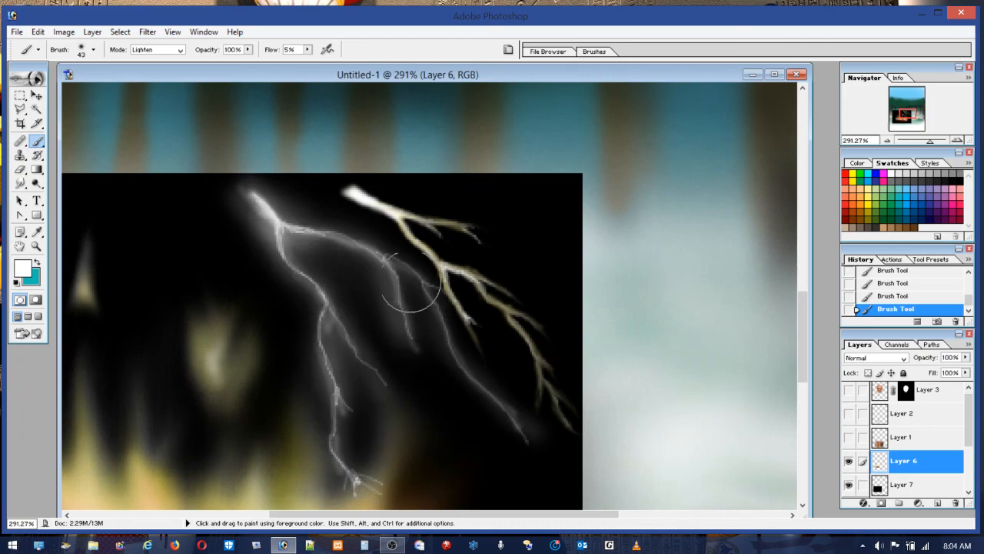
{"action": "mouse_move", "coordinate": [414, 285]}
{"action": "left_mouse_down"}
{"action": "mouse_move", "coordinate": [358, 256]}
{"action": "mouse_move", "coordinate": [278, 236]}
{"action": "left_mouse_up"}
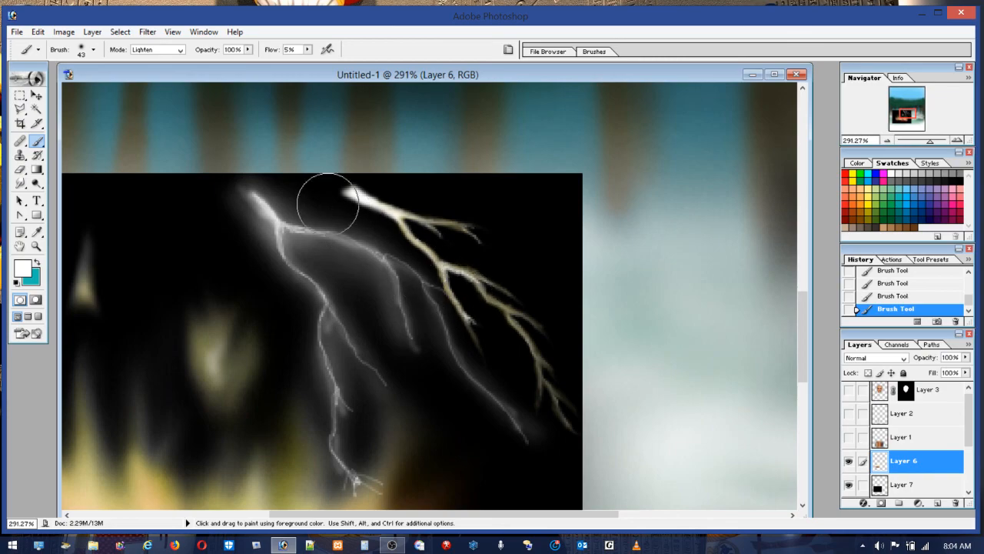
Step: Set the brush blending mode to Darken
{"action": "left_click", "coordinate": [166, 51]}
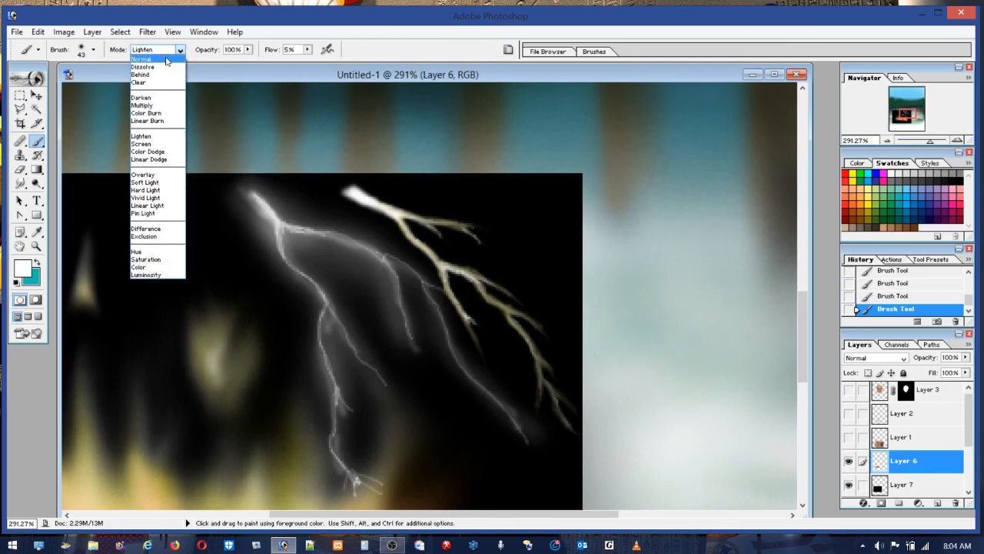
{"action": "left_click", "coordinate": [143, 97]}
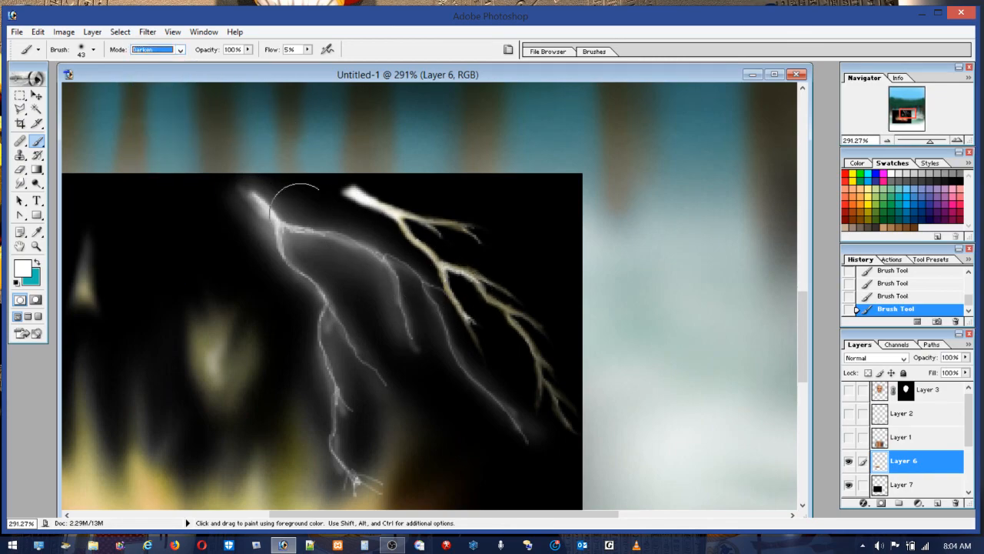
Step: Try a 43 px white glow between the second bolt's branches and undo the last two strokes
{"action": "mouse_move", "coordinate": [369, 303]}
{"action": "left_mouse_down"}
{"action": "mouse_move", "coordinate": [318, 261]}
{"action": "mouse_move", "coordinate": [402, 338]}
{"action": "left_mouse_up"}
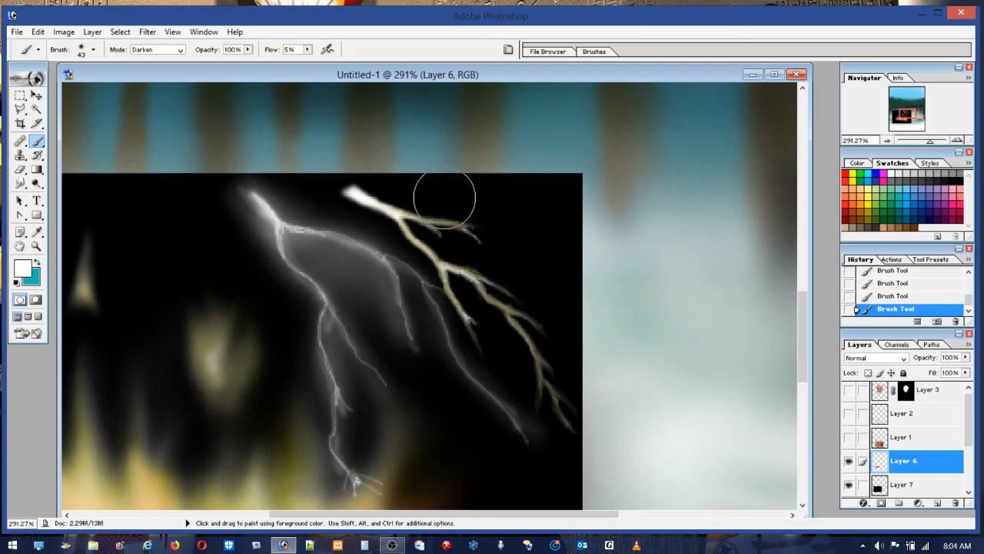
{"action": "left_click", "coordinate": [37, 35]}
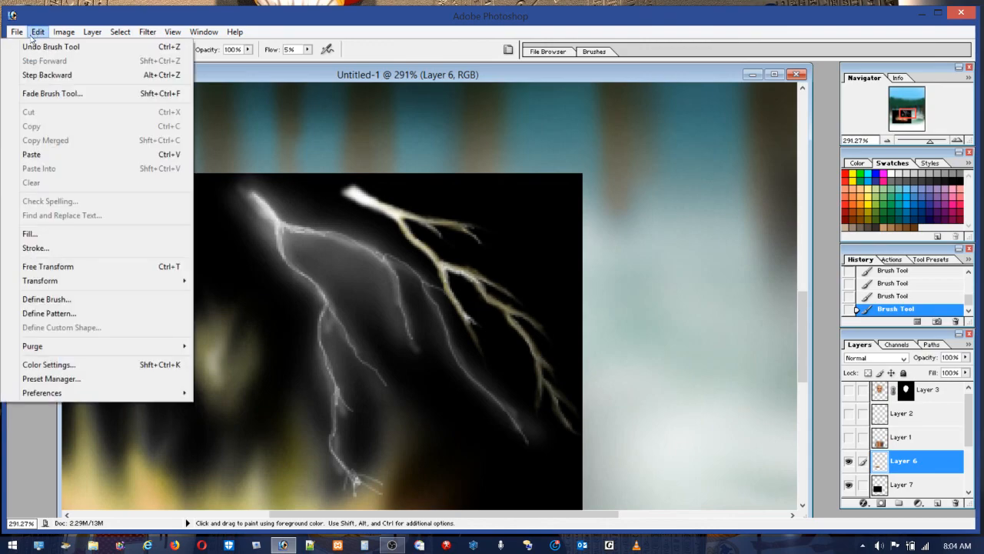
{"action": "left_click", "coordinate": [46, 75]}
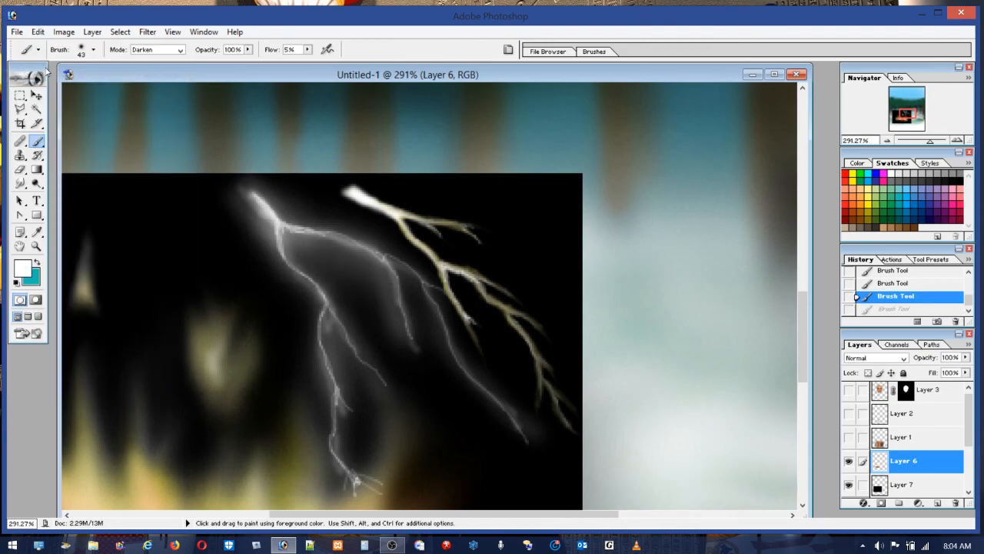
{"action": "left_click", "coordinate": [38, 31]}
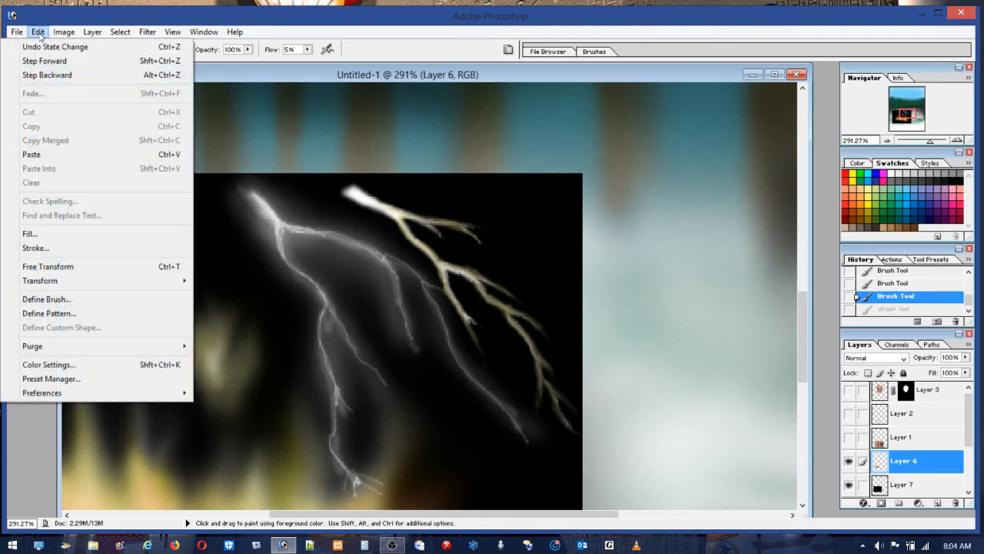
{"action": "left_click", "coordinate": [46, 75]}
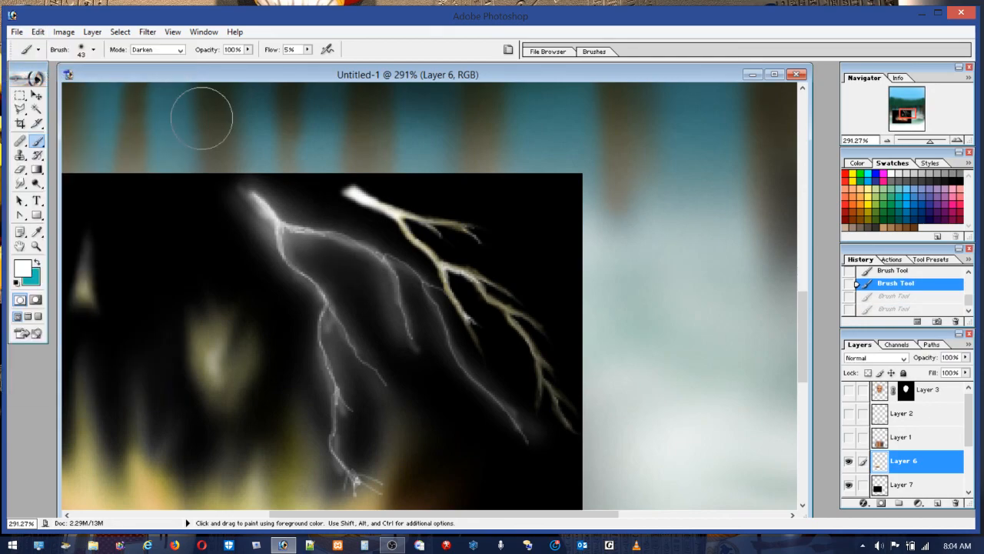
Step: Paint a soft white cloud band along the upper edge of the black area with a 21 px brush
{"action": "left_click", "coordinate": [93, 49]}
{"action": "left_click", "coordinate": [28, 85]}
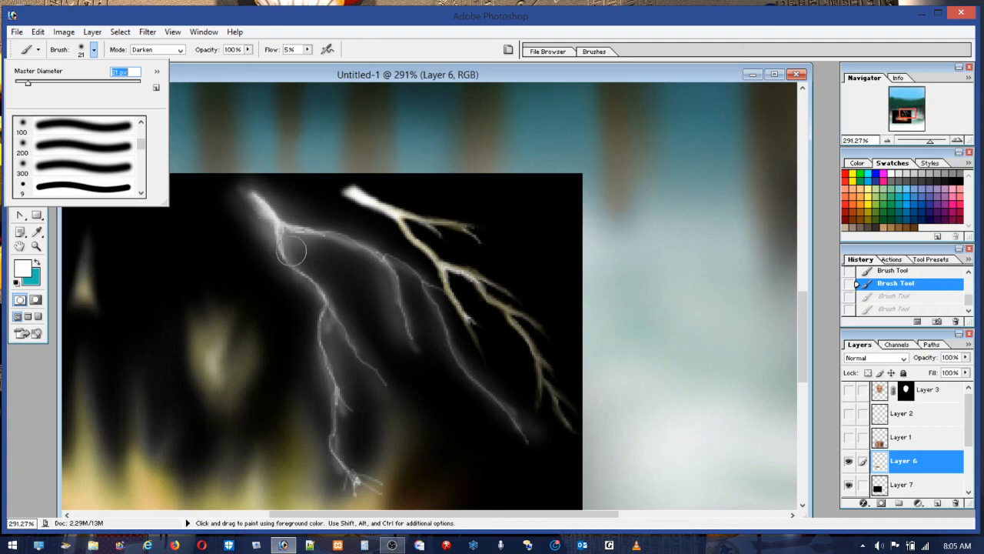
{"action": "mouse_move", "coordinate": [298, 234]}
{"action": "left_mouse_down"}
{"action": "mouse_move", "coordinate": [385, 266]}
{"action": "mouse_move", "coordinate": [295, 238]}
{"action": "left_mouse_up"}
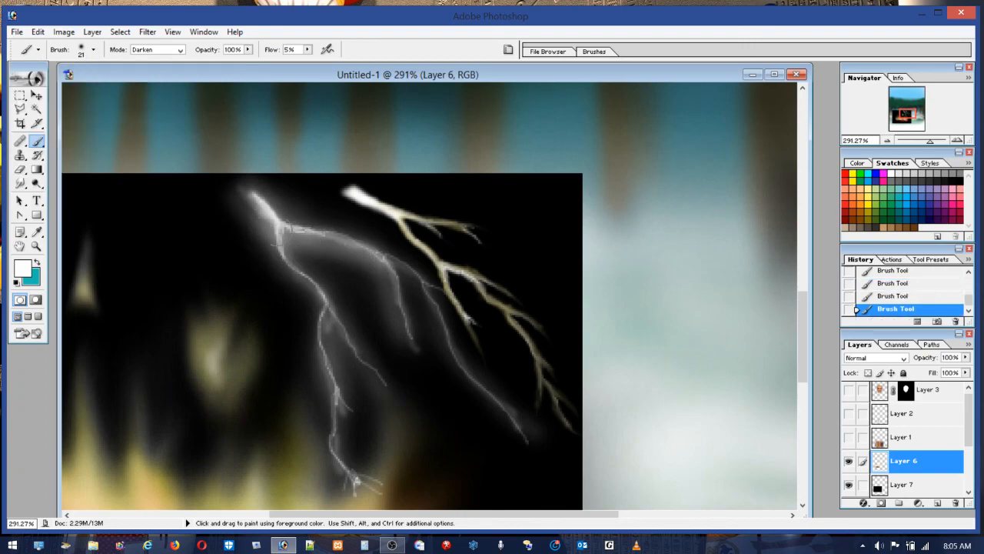
{"action": "mouse_move", "coordinate": [311, 192]}
{"action": "left_mouse_down"}
{"action": "mouse_move", "coordinate": [366, 204]}
{"action": "mouse_move", "coordinate": [295, 188]}
{"action": "mouse_move", "coordinate": [418, 199]}
{"action": "mouse_move", "coordinate": [416, 211]}
{"action": "mouse_move", "coordinate": [383, 212]}
{"action": "mouse_move", "coordinate": [424, 196]}
{"action": "mouse_move", "coordinate": [424, 186]}
{"action": "mouse_move", "coordinate": [145, 184]}
{"action": "mouse_move", "coordinate": [85, 210]}
{"action": "mouse_move", "coordinate": [193, 207]}
{"action": "mouse_move", "coordinate": [218, 191]}
{"action": "mouse_move", "coordinate": [169, 190]}
{"action": "mouse_move", "coordinate": [175, 200]}
{"action": "mouse_move", "coordinate": [257, 193]}
{"action": "mouse_move", "coordinate": [251, 183]}
{"action": "mouse_move", "coordinate": [218, 186]}
{"action": "mouse_move", "coordinate": [428, 184]}
{"action": "mouse_move", "coordinate": [496, 197]}
{"action": "mouse_move", "coordinate": [350, 189]}
{"action": "left_mouse_up"}
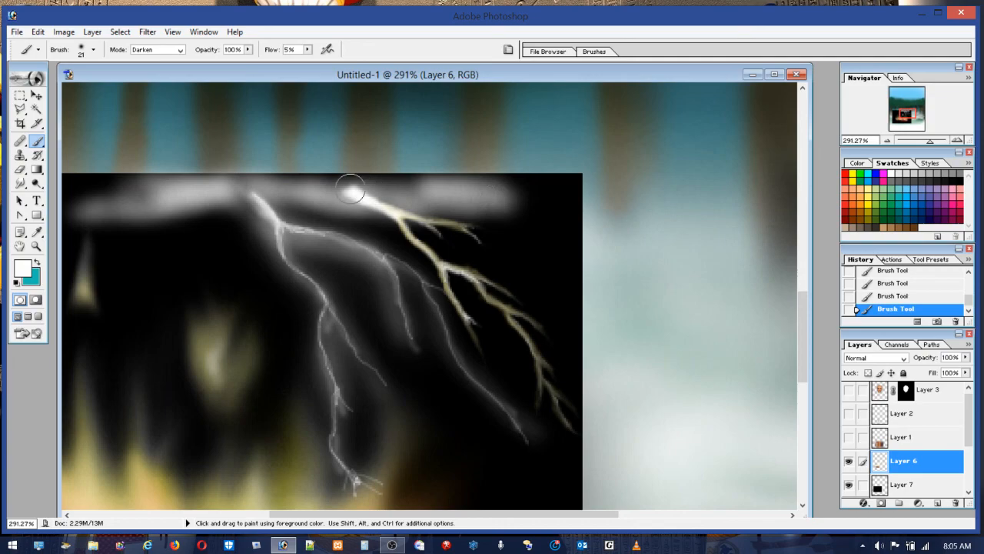
Step: Add wispy white texture to the cloud band on both sides of the second bolt with a 10 px brush
{"action": "left_click", "coordinate": [82, 51]}
{"action": "left_click_drag", "start_coordinate": [34, 87], "coordinate": [16, 87]}
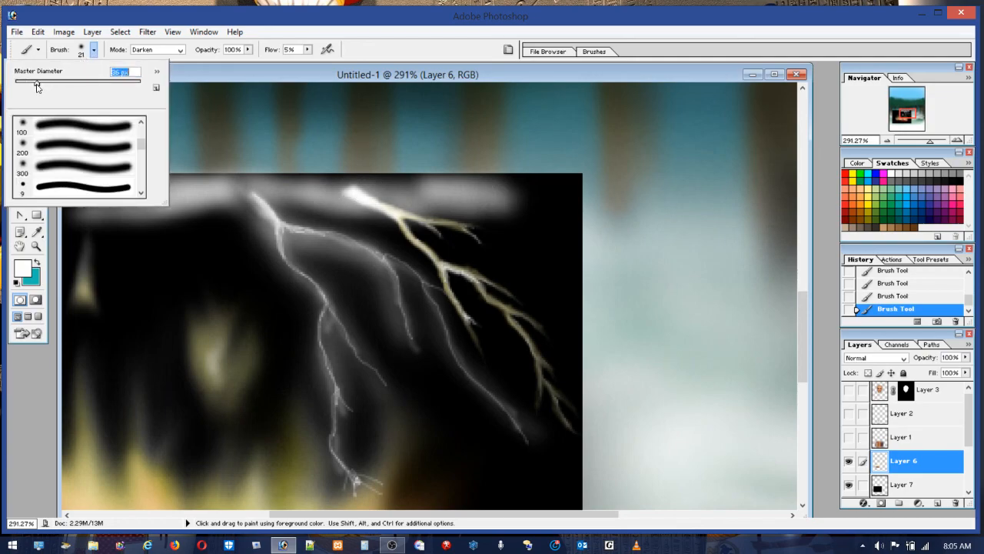
{"action": "left_click", "coordinate": [224, 189]}
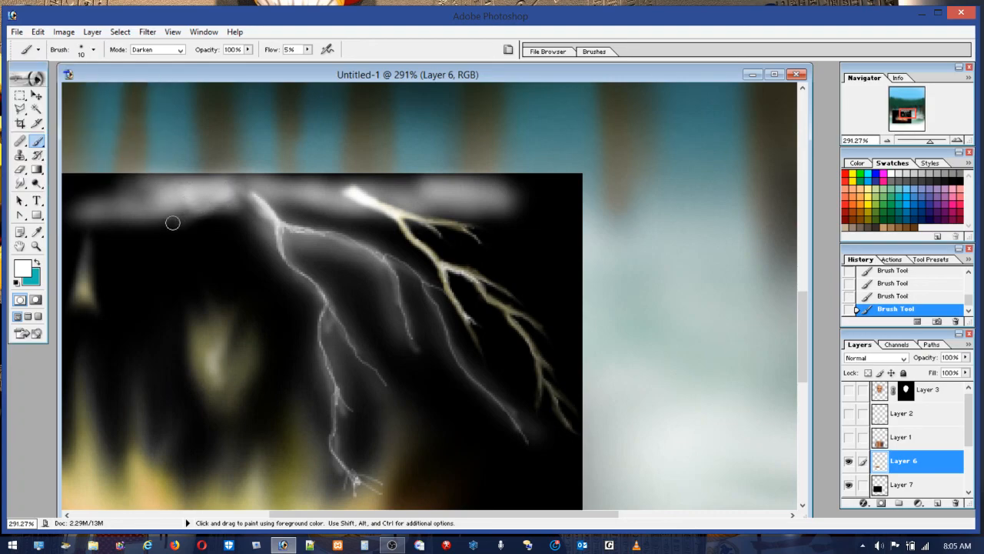
{"action": "mouse_move", "coordinate": [132, 224]}
{"action": "left_mouse_down"}
{"action": "mouse_move", "coordinate": [162, 206]}
{"action": "mouse_move", "coordinate": [101, 208]}
{"action": "mouse_move", "coordinate": [125, 230]}
{"action": "mouse_move", "coordinate": [120, 219]}
{"action": "mouse_move", "coordinate": [102, 223]}
{"action": "mouse_move", "coordinate": [209, 199]}
{"action": "left_mouse_up"}
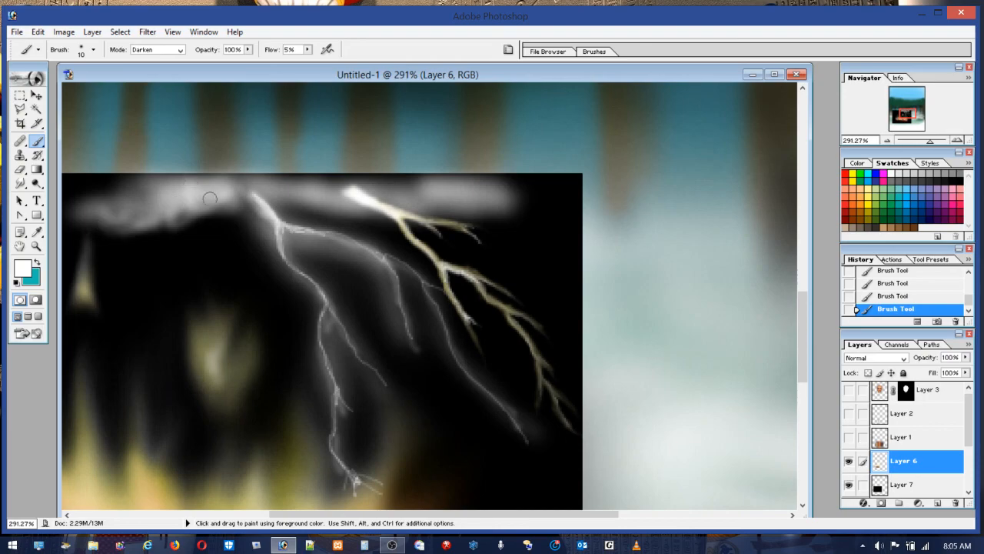
{"action": "mouse_move", "coordinate": [270, 190]}
{"action": "left_mouse_down"}
{"action": "mouse_move", "coordinate": [322, 214]}
{"action": "mouse_move", "coordinate": [357, 204]}
{"action": "mouse_move", "coordinate": [322, 199]}
{"action": "mouse_move", "coordinate": [346, 213]}
{"action": "mouse_move", "coordinate": [353, 204]}
{"action": "mouse_move", "coordinate": [403, 212]}
{"action": "mouse_move", "coordinate": [329, 203]}
{"action": "mouse_move", "coordinate": [374, 218]}
{"action": "left_mouse_up"}
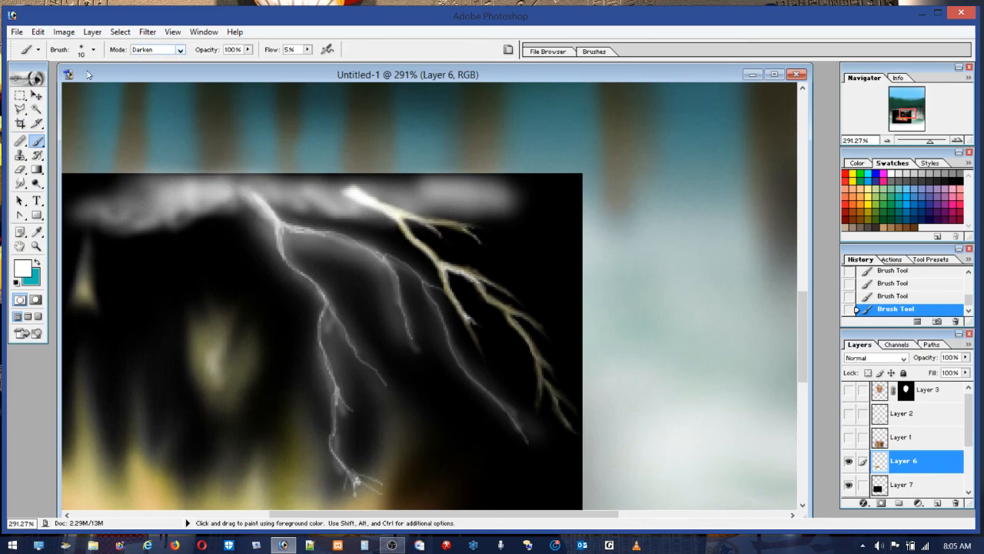
Step: Brighten the clouds at the second bolt's upper end with the white brush in Normal mode
{"action": "left_click", "coordinate": [179, 50]}
{"action": "left_click", "coordinate": [163, 61]}
{"action": "mouse_move", "coordinate": [264, 192]}
{"action": "left_mouse_down"}
{"action": "mouse_move", "coordinate": [316, 194]}
{"action": "mouse_move", "coordinate": [258, 189]}
{"action": "left_mouse_up"}
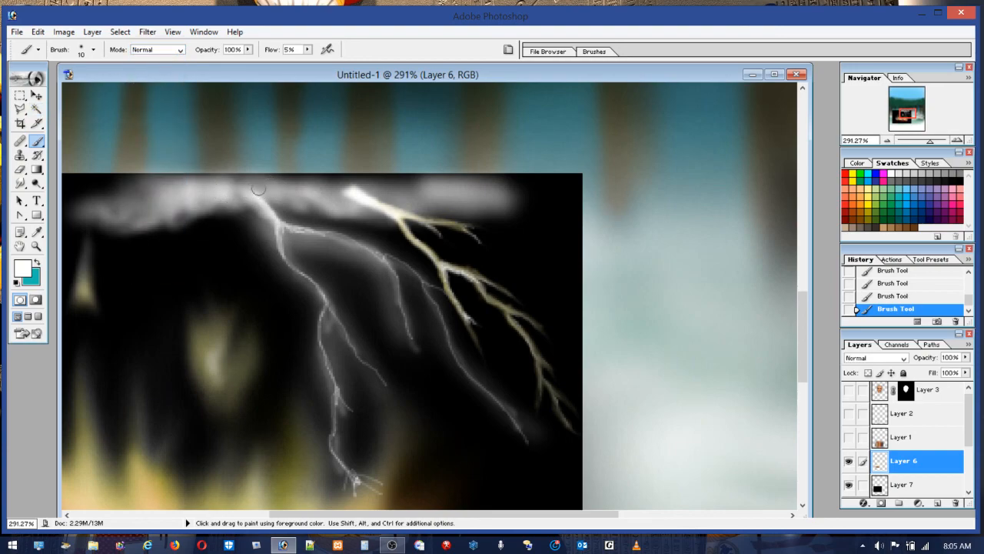
Step: Tint the underside of the cloud band light orange with a 25 px brush, and pick black as the foreground color
{"action": "left_click", "coordinate": [858, 189]}
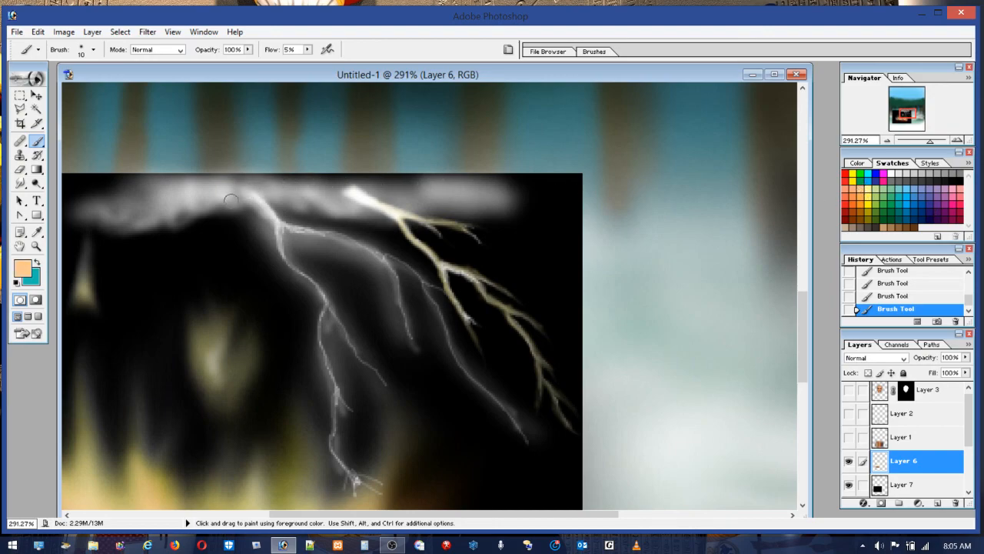
{"action": "left_click", "coordinate": [81, 54]}
{"action": "left_click", "coordinate": [31, 84]}
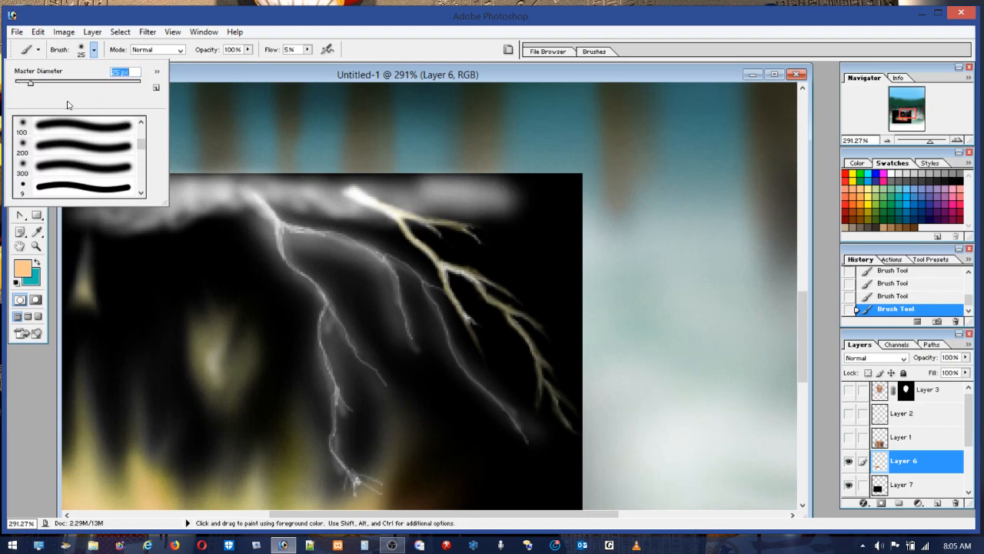
{"action": "mouse_move", "coordinate": [140, 237]}
{"action": "left_mouse_down"}
{"action": "mouse_move", "coordinate": [224, 208]}
{"action": "mouse_move", "coordinate": [124, 238]}
{"action": "mouse_move", "coordinate": [221, 227]}
{"action": "mouse_move", "coordinate": [234, 188]}
{"action": "mouse_move", "coordinate": [423, 225]}
{"action": "mouse_move", "coordinate": [325, 212]}
{"action": "mouse_move", "coordinate": [415, 223]}
{"action": "mouse_move", "coordinate": [499, 216]}
{"action": "mouse_move", "coordinate": [385, 221]}
{"action": "mouse_move", "coordinate": [269, 200]}
{"action": "mouse_move", "coordinate": [253, 184]}
{"action": "mouse_move", "coordinate": [136, 232]}
{"action": "mouse_move", "coordinate": [100, 229]}
{"action": "mouse_move", "coordinate": [192, 218]}
{"action": "mouse_move", "coordinate": [214, 185]}
{"action": "mouse_move", "coordinate": [235, 213]}
{"action": "left_mouse_up"}
{"action": "mouse_move", "coordinate": [487, 218]}
{"action": "left_mouse_down"}
{"action": "mouse_move", "coordinate": [418, 194]}
{"action": "mouse_move", "coordinate": [493, 190]}
{"action": "mouse_move", "coordinate": [504, 206]}
{"action": "mouse_move", "coordinate": [551, 221]}
{"action": "mouse_move", "coordinate": [573, 206]}
{"action": "mouse_move", "coordinate": [520, 189]}
{"action": "mouse_move", "coordinate": [553, 200]}
{"action": "mouse_move", "coordinate": [467, 201]}
{"action": "mouse_move", "coordinate": [499, 224]}
{"action": "mouse_move", "coordinate": [434, 186]}
{"action": "mouse_move", "coordinate": [529, 199]}
{"action": "mouse_move", "coordinate": [541, 227]}
{"action": "mouse_move", "coordinate": [424, 189]}
{"action": "mouse_move", "coordinate": [475, 184]}
{"action": "mouse_move", "coordinate": [532, 194]}
{"action": "mouse_move", "coordinate": [453, 182]}
{"action": "mouse_move", "coordinate": [150, 176]}
{"action": "mouse_move", "coordinate": [185, 196]}
{"action": "mouse_move", "coordinate": [123, 230]}
{"action": "mouse_move", "coordinate": [80, 207]}
{"action": "mouse_move", "coordinate": [105, 197]}
{"action": "mouse_move", "coordinate": [106, 215]}
{"action": "mouse_move", "coordinate": [88, 236]}
{"action": "mouse_move", "coordinate": [128, 244]}
{"action": "mouse_move", "coordinate": [96, 265]}
{"action": "left_mouse_up"}
{"action": "left_click", "coordinate": [961, 177]}
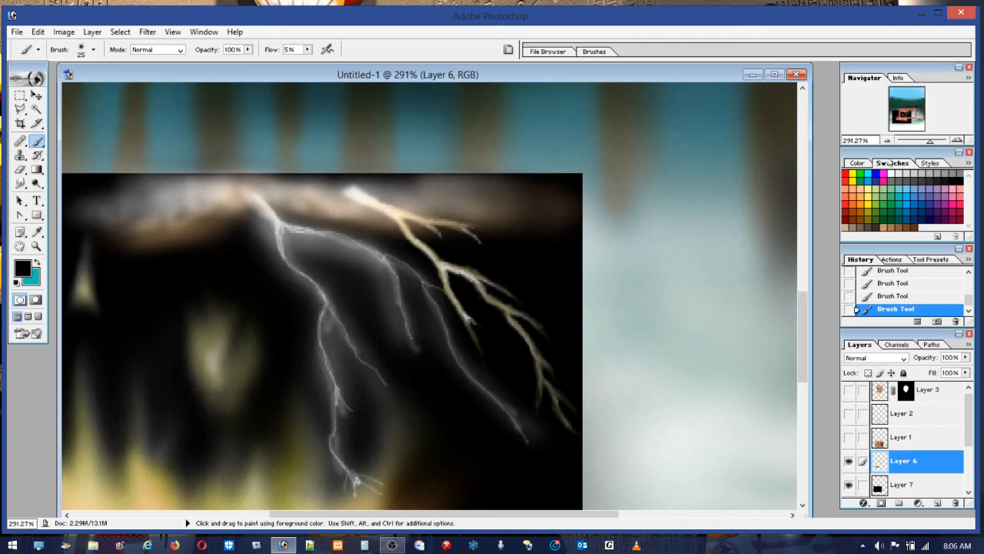
Step: Paint a bright white flare at the second bolt's upper end, adding an 11 px streak on its left side
{"action": "left_click", "coordinate": [892, 173]}
{"action": "mouse_move", "coordinate": [284, 198]}
{"action": "left_mouse_down"}
{"action": "mouse_move", "coordinate": [244, 198]}
{"action": "mouse_move", "coordinate": [295, 201]}
{"action": "mouse_move", "coordinate": [252, 192]}
{"action": "mouse_move", "coordinate": [239, 202]}
{"action": "mouse_move", "coordinate": [262, 208]}
{"action": "mouse_move", "coordinate": [258, 198]}
{"action": "mouse_move", "coordinate": [289, 196]}
{"action": "mouse_move", "coordinate": [275, 207]}
{"action": "mouse_move", "coordinate": [290, 219]}
{"action": "mouse_move", "coordinate": [257, 203]}
{"action": "mouse_move", "coordinate": [373, 266]}
{"action": "mouse_move", "coordinate": [288, 227]}
{"action": "mouse_move", "coordinate": [298, 236]}
{"action": "mouse_move", "coordinate": [278, 217]}
{"action": "mouse_move", "coordinate": [289, 216]}
{"action": "mouse_move", "coordinate": [298, 234]}
{"action": "mouse_move", "coordinate": [349, 224]}
{"action": "mouse_move", "coordinate": [328, 216]}
{"action": "mouse_move", "coordinate": [267, 246]}
{"action": "mouse_move", "coordinate": [212, 227]}
{"action": "left_mouse_up"}
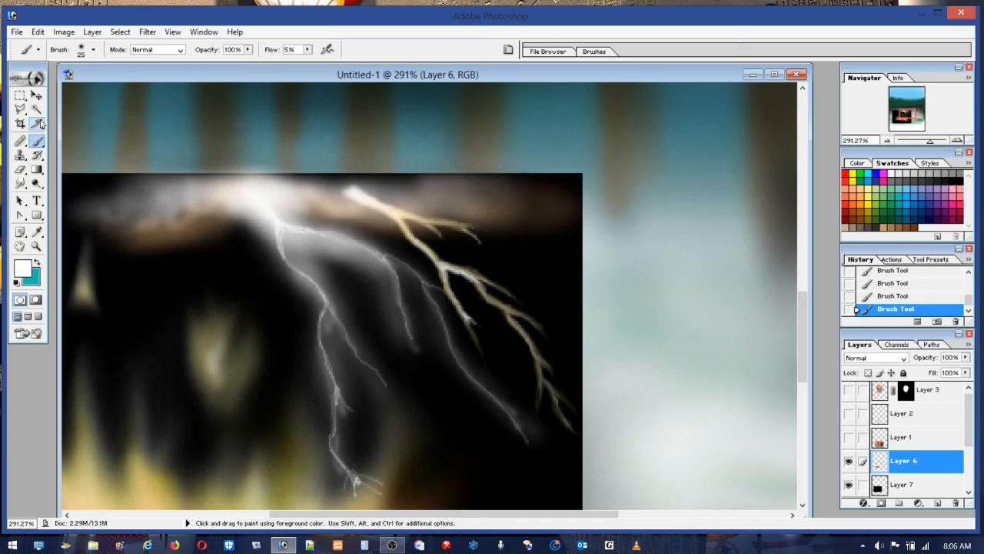
{"action": "left_click", "coordinate": [81, 52]}
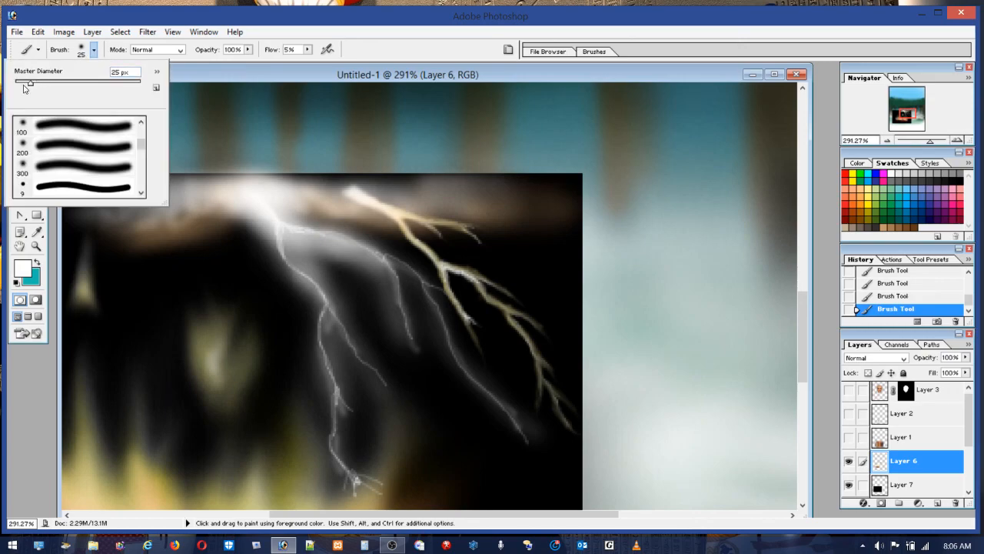
{"action": "left_click", "coordinate": [227, 199]}
{"action": "mouse_move", "coordinate": [225, 212]}
{"action": "left_mouse_down"}
{"action": "mouse_move", "coordinate": [227, 201]}
{"action": "mouse_move", "coordinate": [221, 224]}
{"action": "mouse_move", "coordinate": [228, 193]}
{"action": "mouse_move", "coordinate": [214, 225]}
{"action": "left_mouse_up"}
Step: Shade around the second bolt's upper end in dark gray and brighten the nearby clouds in white with 11 px and 36 px brushes
{"action": "left_click", "coordinate": [925, 186]}
{"action": "mouse_move", "coordinate": [240, 199]}
{"action": "left_mouse_down"}
{"action": "mouse_move", "coordinate": [238, 194]}
{"action": "mouse_move", "coordinate": [236, 233]}
{"action": "mouse_move", "coordinate": [241, 207]}
{"action": "mouse_move", "coordinate": [258, 267]}
{"action": "left_mouse_up"}
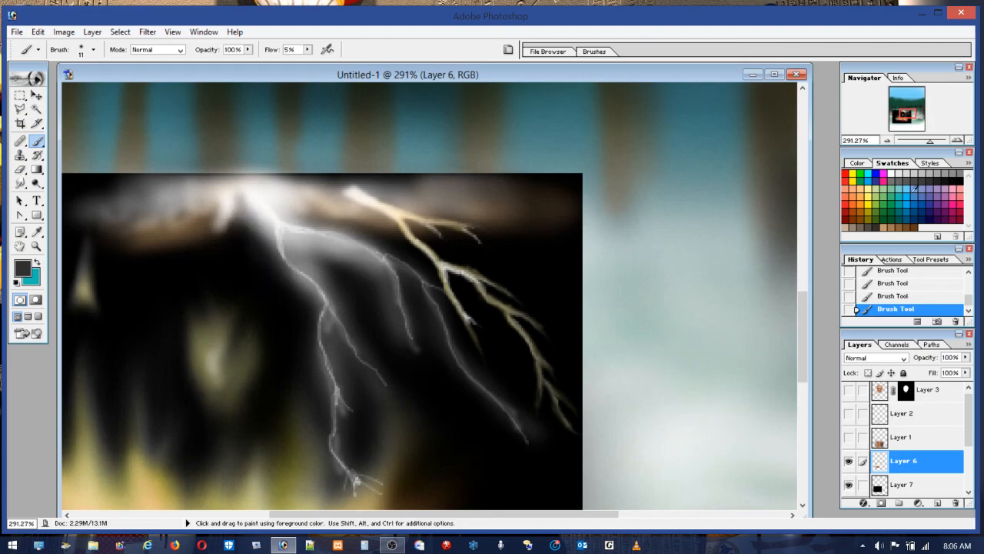
{"action": "left_click", "coordinate": [891, 173]}
{"action": "mouse_move", "coordinate": [218, 216]}
{"action": "left_mouse_down"}
{"action": "mouse_move", "coordinate": [176, 226]}
{"action": "mouse_move", "coordinate": [191, 222]}
{"action": "mouse_move", "coordinate": [192, 209]}
{"action": "mouse_move", "coordinate": [171, 223]}
{"action": "left_mouse_up"}
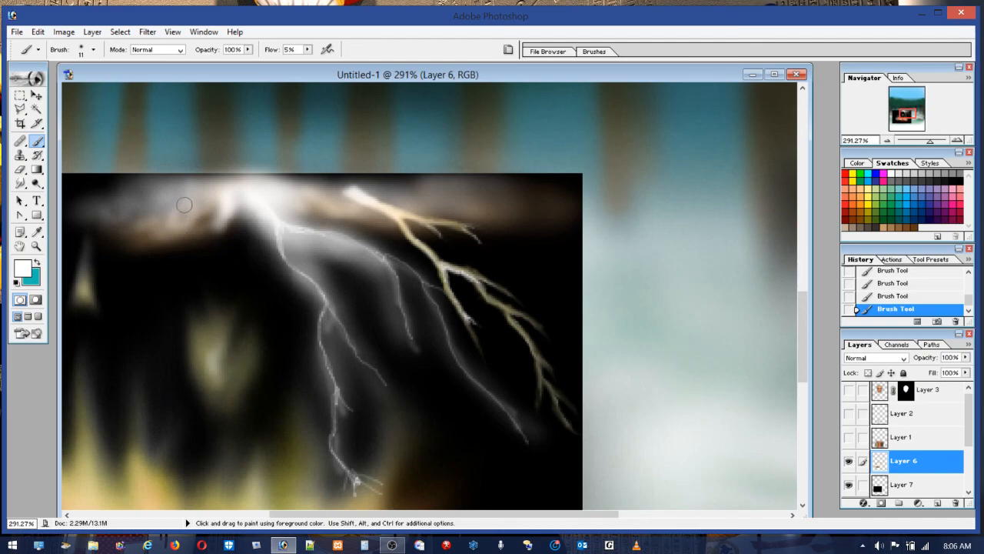
{"action": "left_click", "coordinate": [77, 51]}
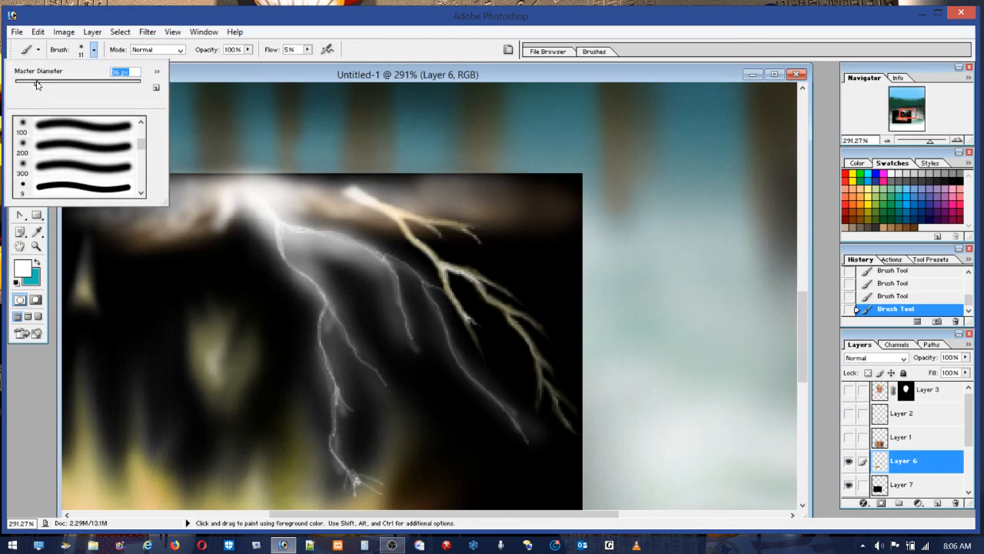
{"action": "mouse_move", "coordinate": [187, 221]}
{"action": "left_mouse_down"}
{"action": "mouse_move", "coordinate": [162, 218]}
{"action": "mouse_move", "coordinate": [221, 199]}
{"action": "mouse_move", "coordinate": [204, 216]}
{"action": "mouse_move", "coordinate": [309, 192]}
{"action": "mouse_move", "coordinate": [409, 216]}
{"action": "left_mouse_up"}
Step: Darken the clouds just right of the second bolt's upper end in dark gray with a 12 px brush
{"action": "left_click", "coordinate": [85, 51]}
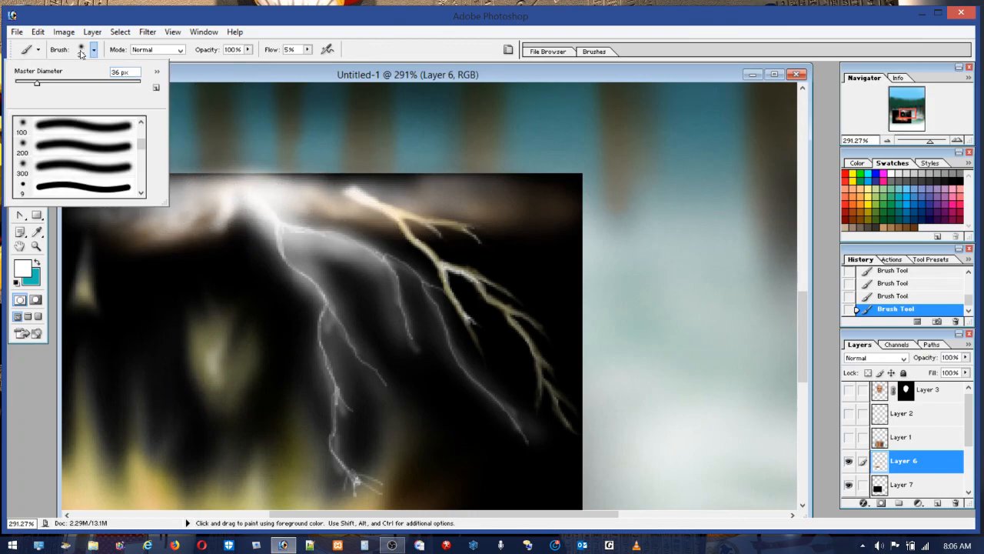
{"action": "left_click_drag", "start_coordinate": [33, 84], "coordinate": [23, 85]}
{"action": "left_click", "coordinate": [941, 181]}
{"action": "mouse_move", "coordinate": [282, 208]}
{"action": "left_mouse_down"}
{"action": "mouse_move", "coordinate": [288, 200]}
{"action": "mouse_move", "coordinate": [270, 200]}
{"action": "mouse_move", "coordinate": [302, 221]}
{"action": "left_mouse_up"}
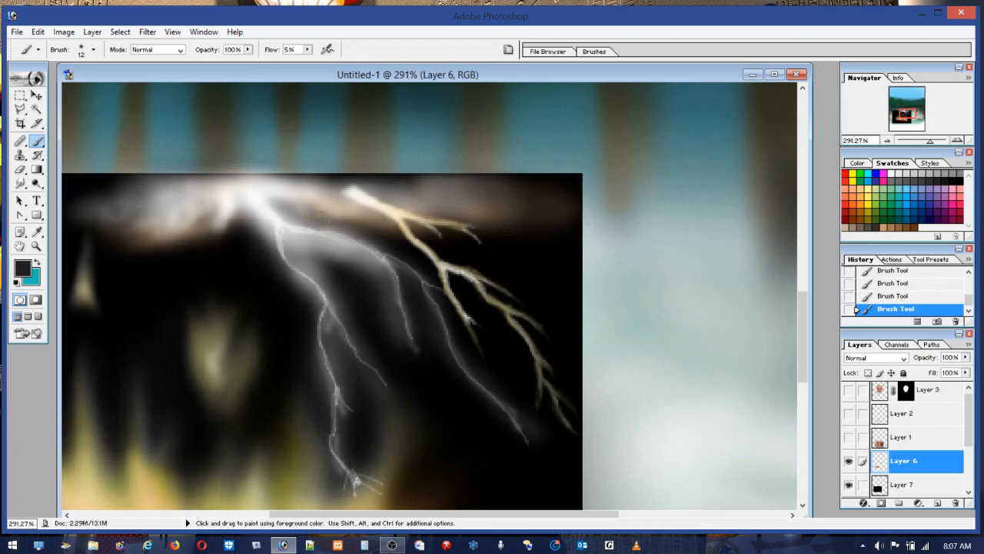
Step: Paint fine dark gray cloud creases above and left of the second bolt's upper end with a 7 px brush
{"action": "left_click", "coordinate": [891, 174]}
{"action": "left_click", "coordinate": [81, 50]}
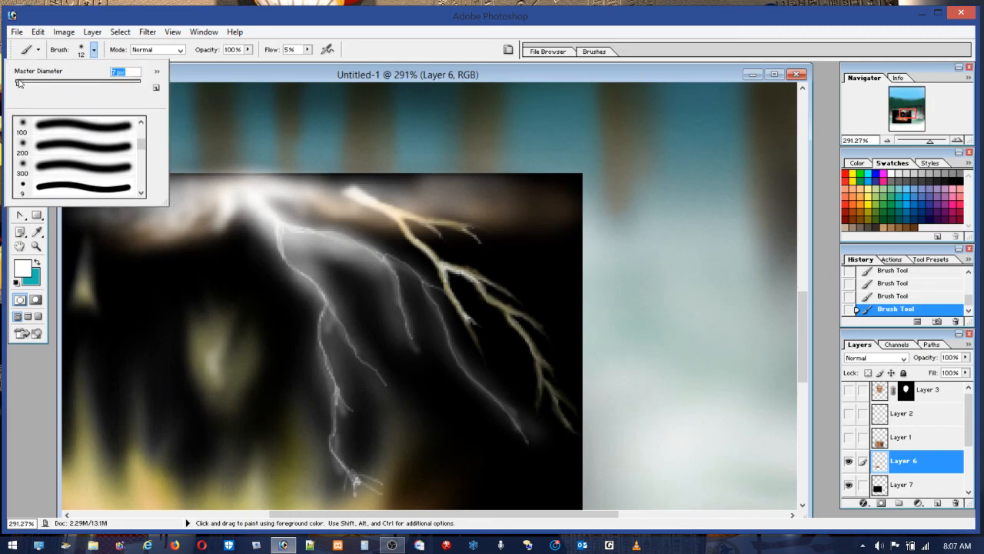
{"action": "key", "text": "Return"}
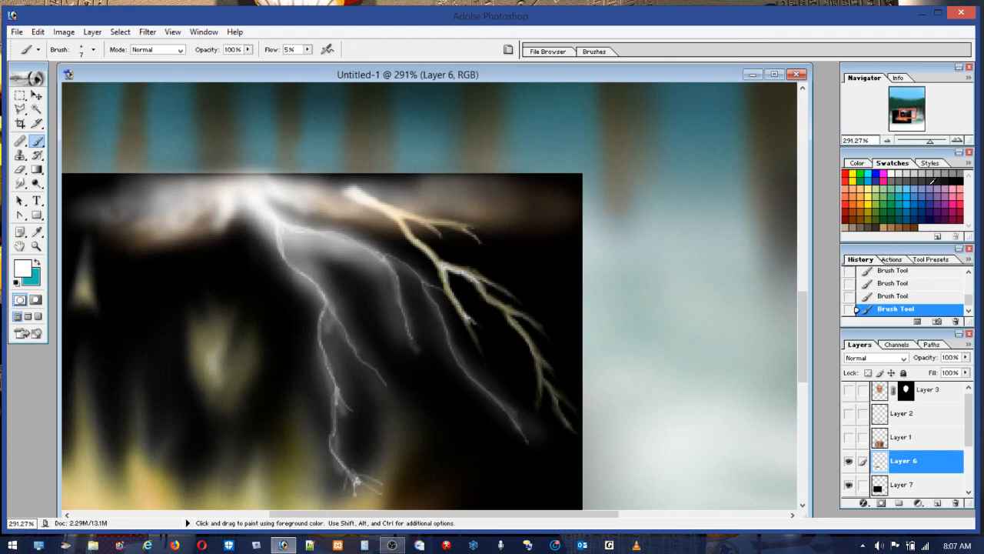
{"action": "left_click", "coordinate": [932, 177]}
{"action": "left_click_drag", "start_coordinate": [221, 185], "coordinate": [291, 182]}
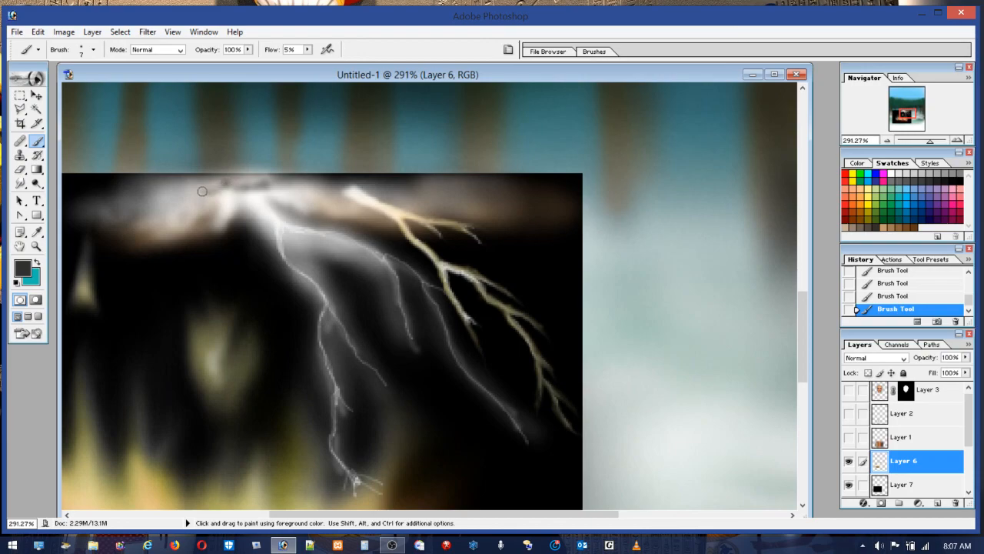
{"action": "left_click_drag", "start_coordinate": [206, 193], "coordinate": [186, 198]}
{"action": "mouse_move", "coordinate": [271, 181]}
{"action": "left_mouse_down"}
{"action": "mouse_move", "coordinate": [277, 193]}
{"action": "mouse_move", "coordinate": [248, 190]}
{"action": "left_mouse_up"}
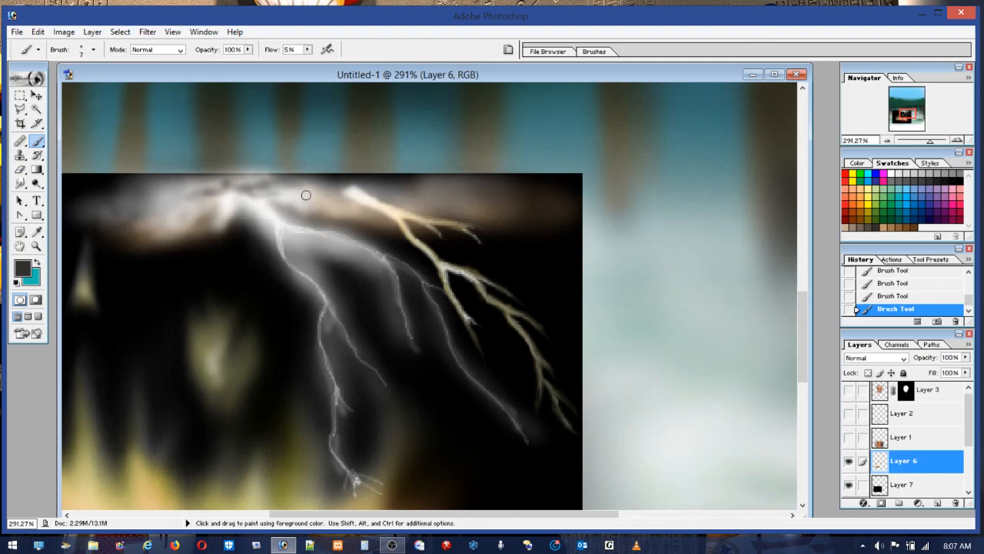
{"action": "mouse_move", "coordinate": [240, 194]}
{"action": "left_mouse_down"}
{"action": "mouse_move", "coordinate": [291, 179]}
{"action": "mouse_move", "coordinate": [197, 190]}
{"action": "mouse_move", "coordinate": [244, 208]}
{"action": "mouse_move", "coordinate": [225, 203]}
{"action": "mouse_move", "coordinate": [202, 217]}
{"action": "mouse_move", "coordinate": [223, 207]}
{"action": "mouse_move", "coordinate": [212, 199]}
{"action": "mouse_move", "coordinate": [206, 209]}
{"action": "mouse_move", "coordinate": [217, 197]}
{"action": "mouse_move", "coordinate": [202, 208]}
{"action": "left_mouse_up"}
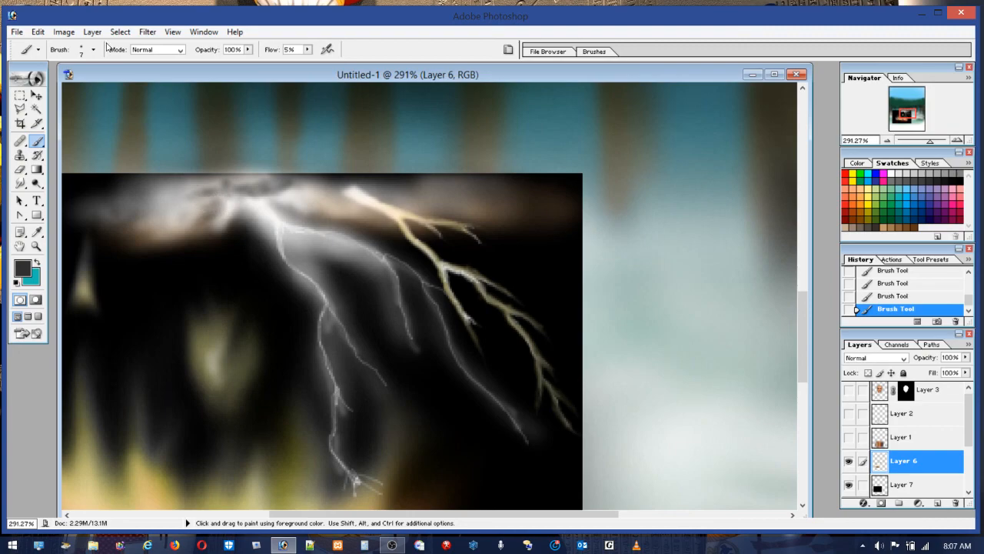
Step: Soften and darken the clouds above and left of the second bolt in dark gray with a 23 px brush
{"action": "left_click", "coordinate": [84, 51]}
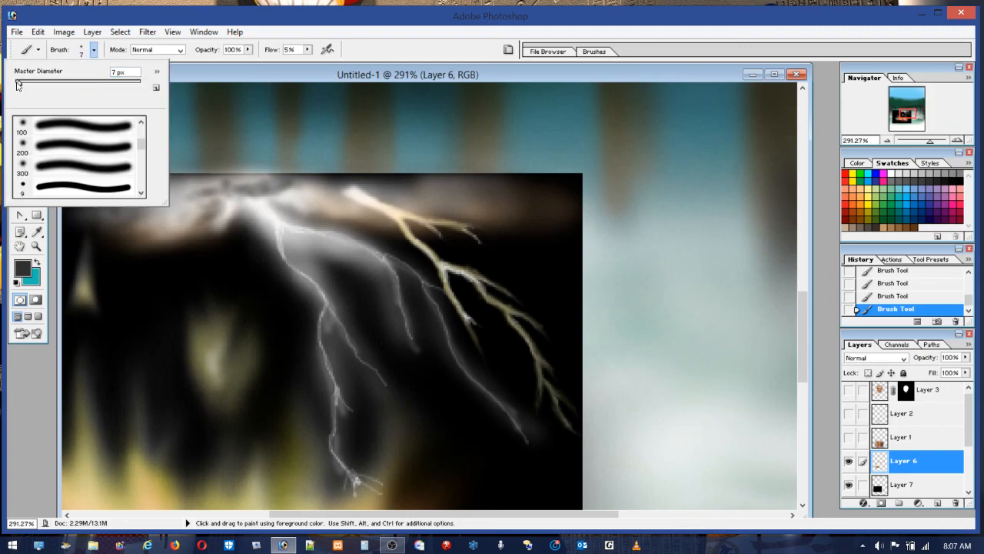
{"action": "left_click_drag", "start_coordinate": [23, 85], "coordinate": [32, 87]}
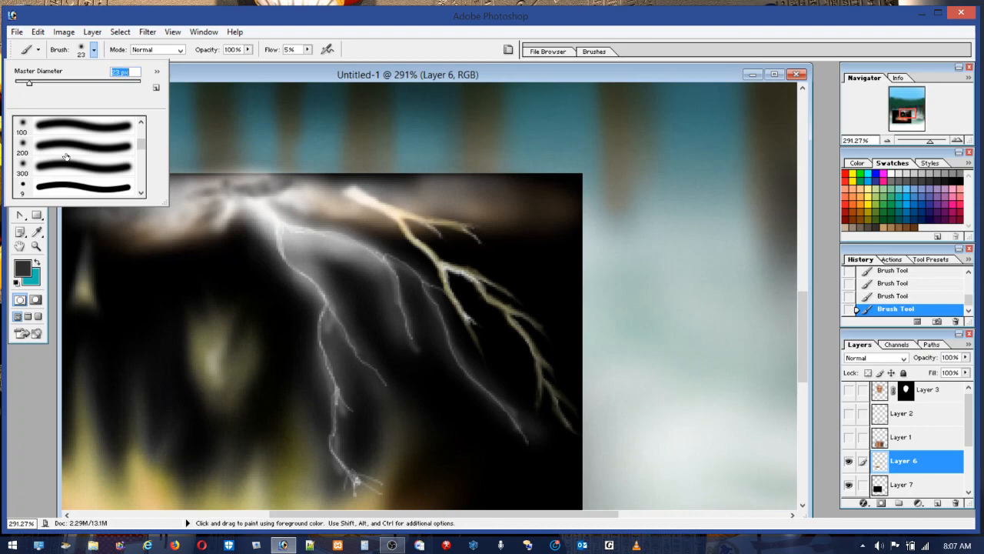
{"action": "left_click", "coordinate": [203, 196]}
{"action": "mouse_move", "coordinate": [207, 195]}
{"action": "left_mouse_down"}
{"action": "mouse_move", "coordinate": [165, 218]}
{"action": "mouse_move", "coordinate": [223, 183]}
{"action": "mouse_move", "coordinate": [289, 176]}
{"action": "mouse_move", "coordinate": [260, 171]}
{"action": "mouse_move", "coordinate": [350, 193]}
{"action": "mouse_move", "coordinate": [223, 168]}
{"action": "mouse_move", "coordinate": [234, 176]}
{"action": "mouse_move", "coordinate": [155, 201]}
{"action": "mouse_move", "coordinate": [148, 225]}
{"action": "mouse_move", "coordinate": [172, 217]}
{"action": "left_mouse_up"}
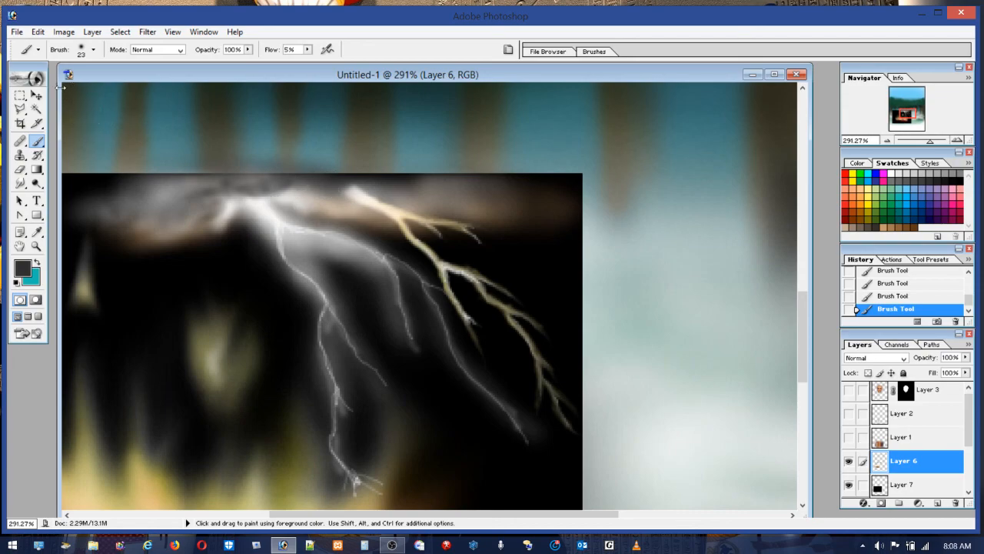
Step: Paint dark gray cloud detail over the bright flare at the second bolt's upper end with an 8 px brush
{"action": "left_click", "coordinate": [83, 52]}
{"action": "left_click", "coordinate": [21, 84]}
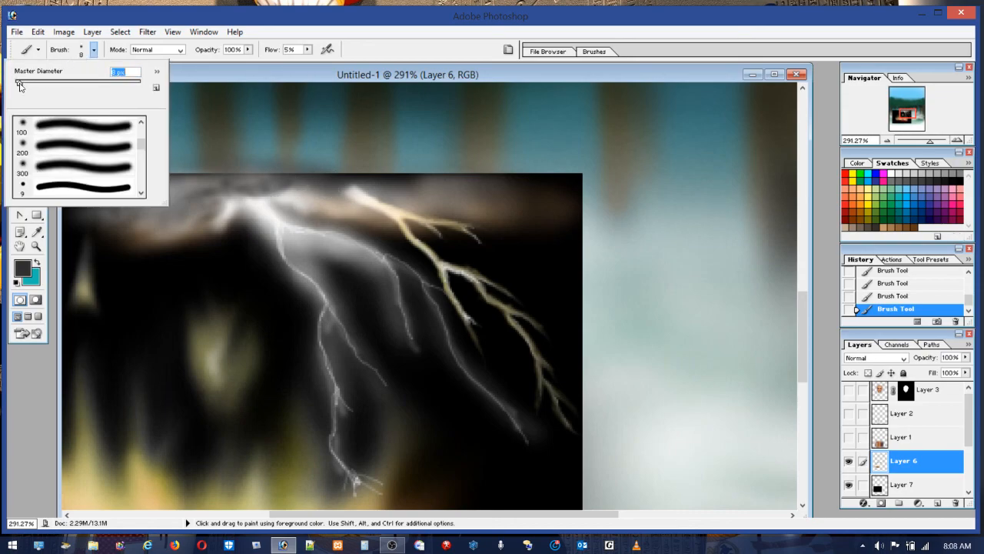
{"action": "left_click", "coordinate": [266, 199]}
{"action": "mouse_move", "coordinate": [259, 203]}
{"action": "left_mouse_down"}
{"action": "mouse_move", "coordinate": [248, 203]}
{"action": "mouse_move", "coordinate": [324, 207]}
{"action": "mouse_move", "coordinate": [235, 203]}
{"action": "left_mouse_up"}
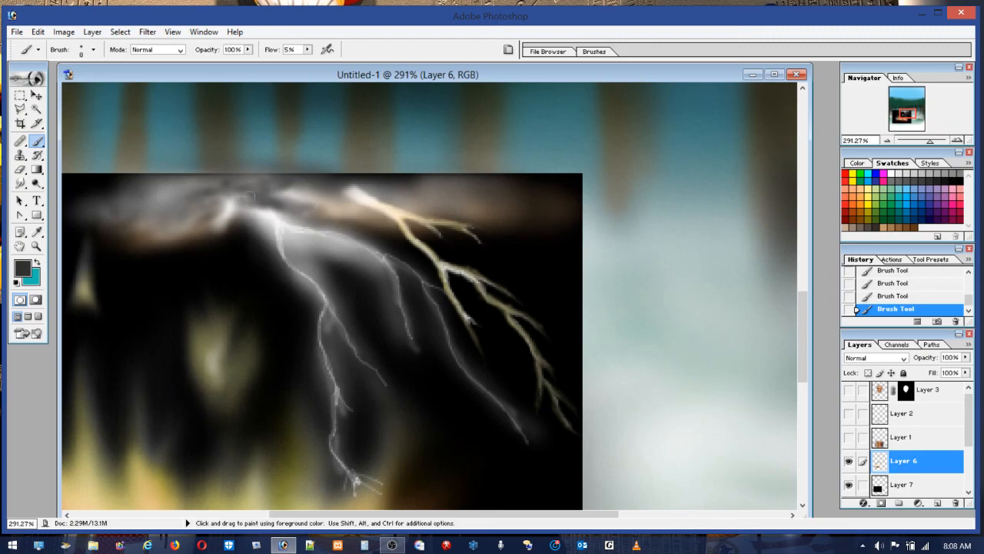
Step: Touch up the clouds and flare around the second bolt's upper end in dark gray, white and black with an 8 px brush
{"action": "mouse_move", "coordinate": [302, 192]}
{"action": "left_mouse_down"}
{"action": "mouse_move", "coordinate": [291, 182]}
{"action": "mouse_move", "coordinate": [270, 188]}
{"action": "left_mouse_up"}
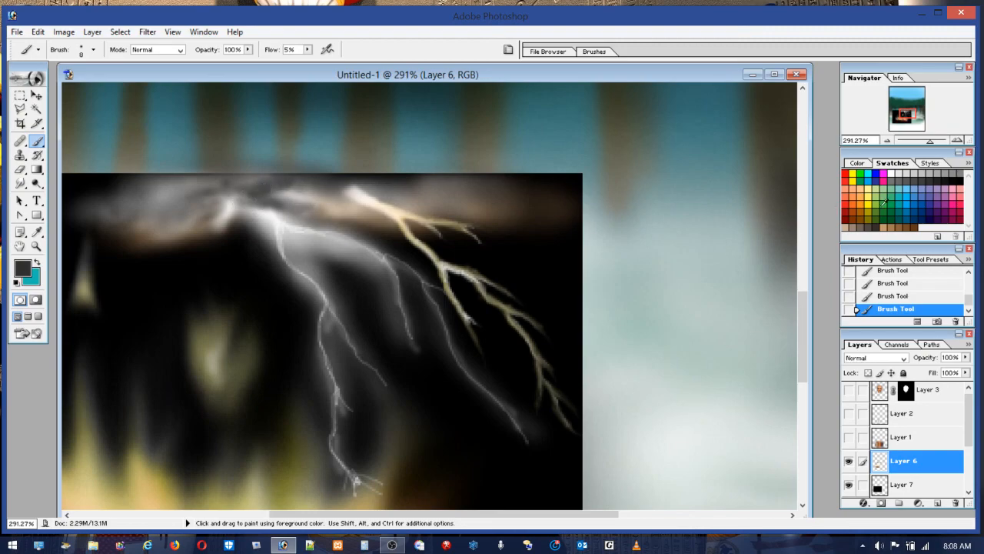
{"action": "left_click", "coordinate": [889, 173]}
{"action": "mouse_move", "coordinate": [272, 210]}
{"action": "left_mouse_down"}
{"action": "mouse_move", "coordinate": [247, 206]}
{"action": "mouse_move", "coordinate": [295, 218]}
{"action": "mouse_move", "coordinate": [259, 199]}
{"action": "mouse_move", "coordinate": [323, 207]}
{"action": "mouse_move", "coordinate": [257, 200]}
{"action": "mouse_move", "coordinate": [272, 209]}
{"action": "mouse_move", "coordinate": [235, 211]}
{"action": "mouse_move", "coordinate": [284, 199]}
{"action": "left_mouse_up"}
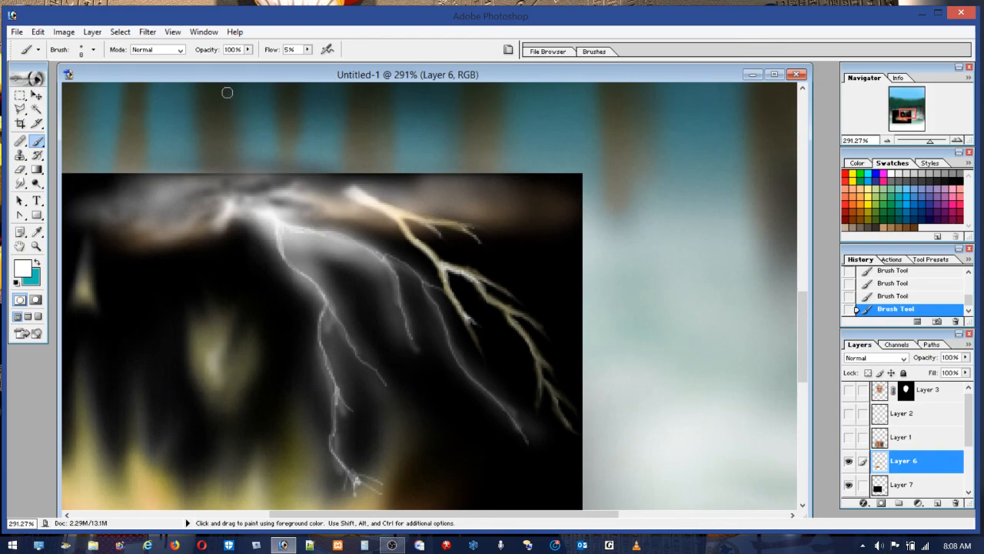
{"action": "left_click", "coordinate": [962, 178]}
{"action": "mouse_move", "coordinate": [257, 223]}
{"action": "left_mouse_down"}
{"action": "mouse_move", "coordinate": [241, 215]}
{"action": "mouse_move", "coordinate": [239, 227]}
{"action": "left_mouse_up"}
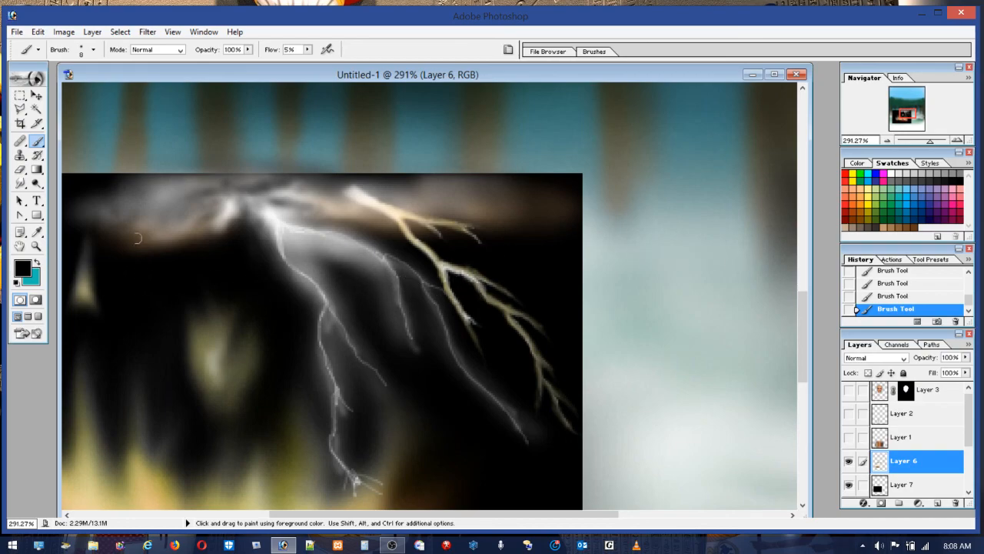
Step: Return the view to 100% and hide Layer 7 and Layer 6
{"action": "double_click", "coordinate": [36, 246]}
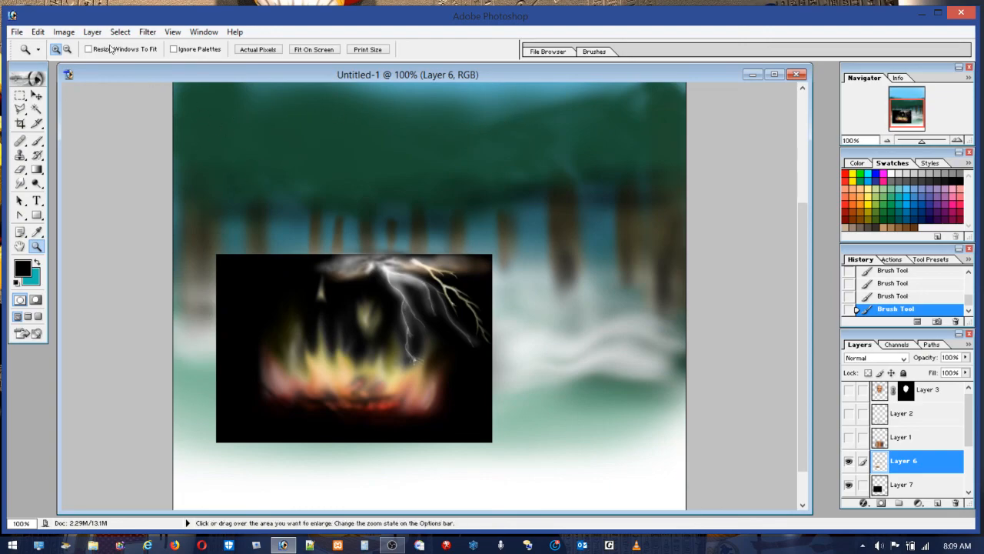
{"action": "left_click", "coordinate": [797, 75]}
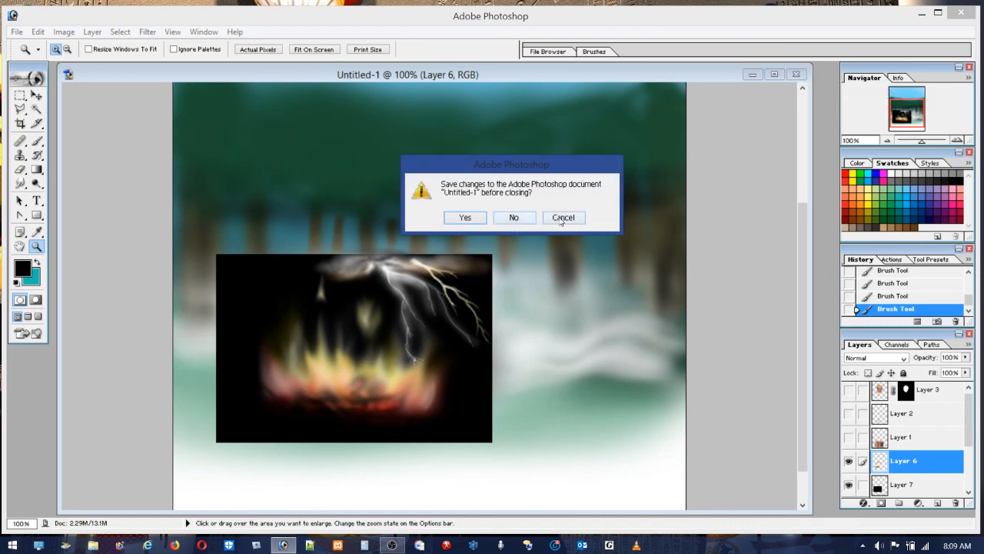
{"action": "left_click", "coordinate": [558, 218]}
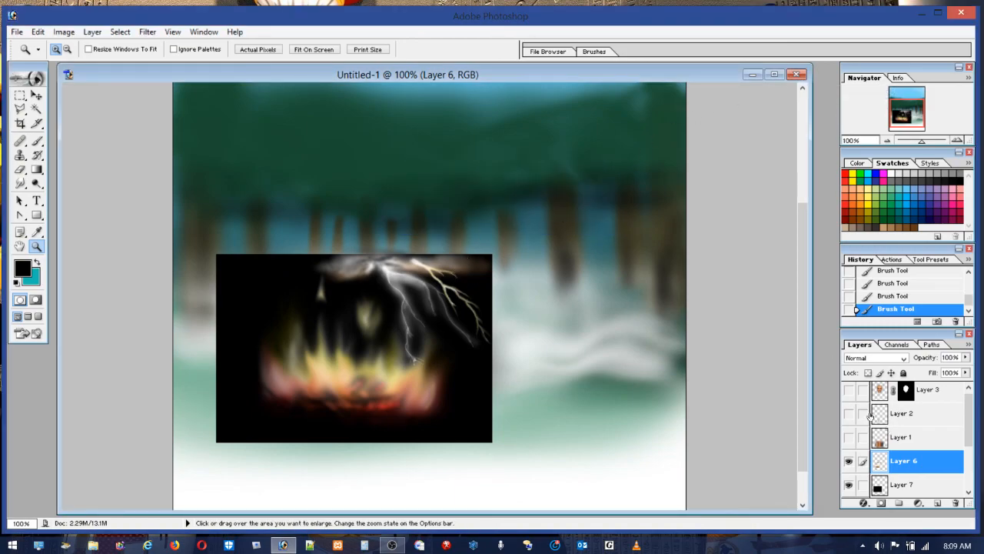
{"action": "left_click", "coordinate": [848, 484]}
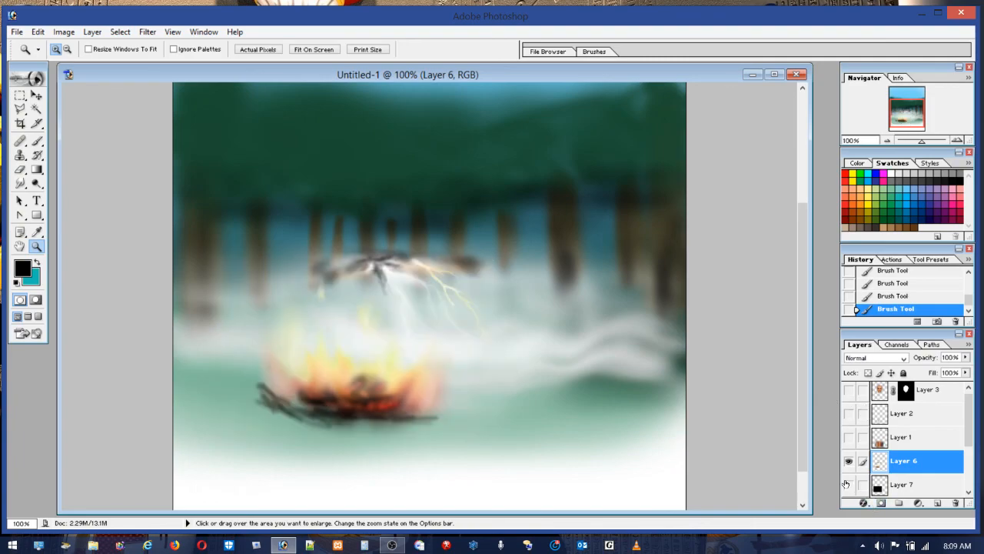
{"action": "left_click", "coordinate": [846, 462]}
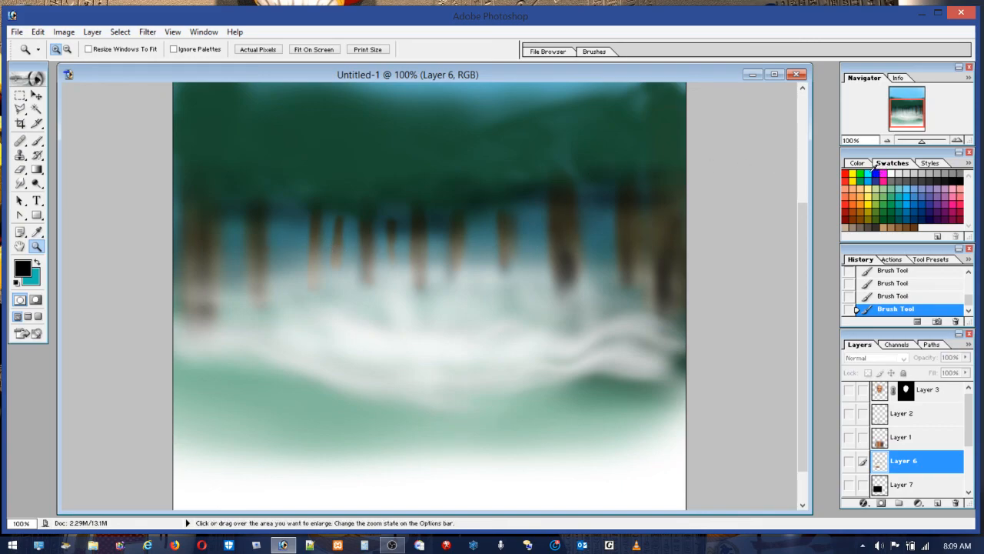
Step: Paint light blue sky between the middle tree trunks on Layer 4 with a 90 px brush
{"action": "left_click", "coordinate": [910, 188]}
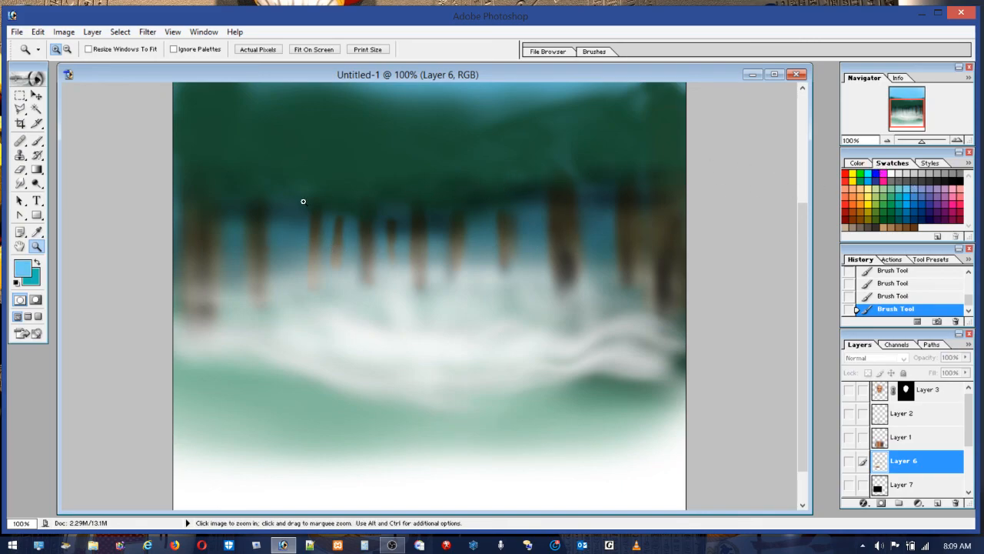
{"action": "left_click", "coordinate": [37, 140]}
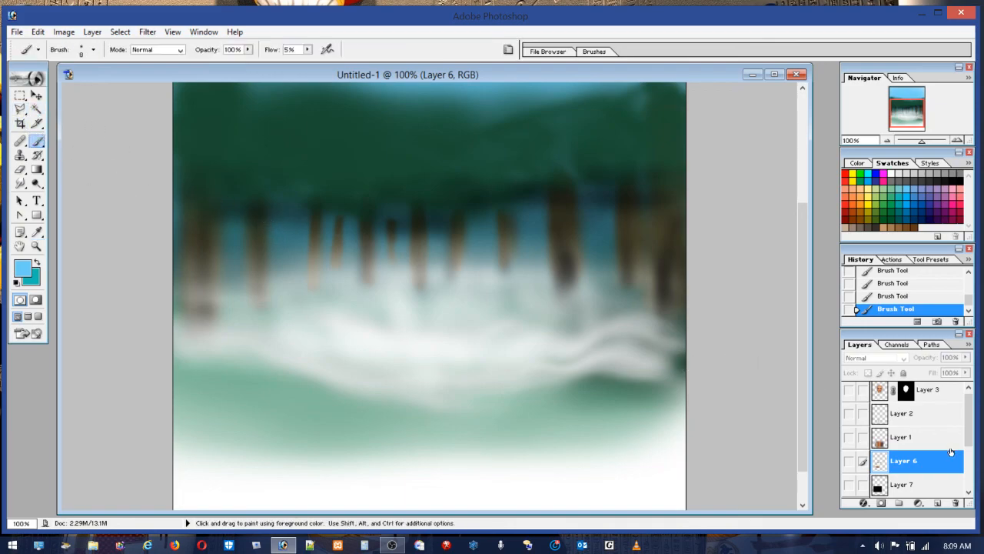
{"action": "mouse_move", "coordinate": [972, 447]}
{"action": "left_mouse_down"}
{"action": "mouse_move", "coordinate": [969, 433]}
{"action": "mouse_move", "coordinate": [969, 454]}
{"action": "left_mouse_up"}
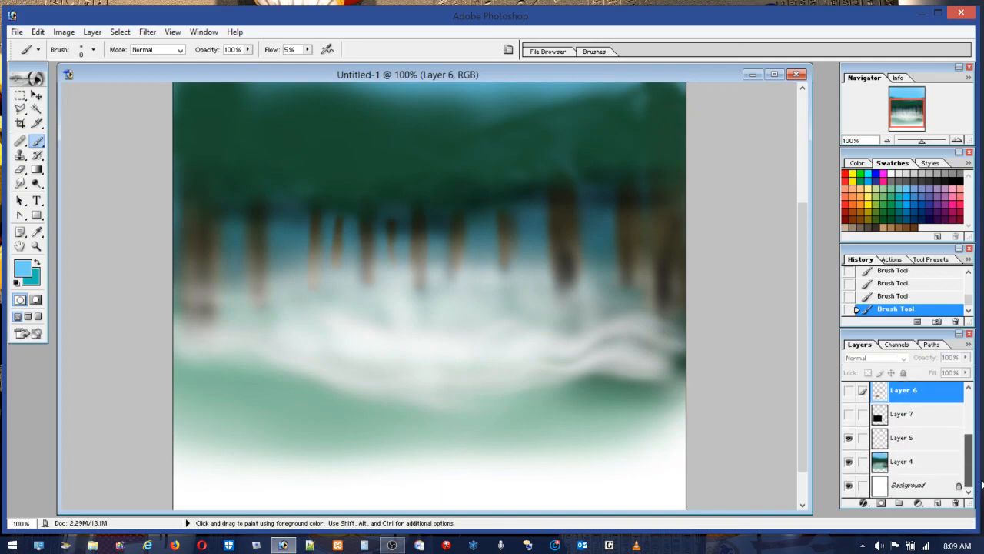
{"action": "left_click", "coordinate": [907, 461]}
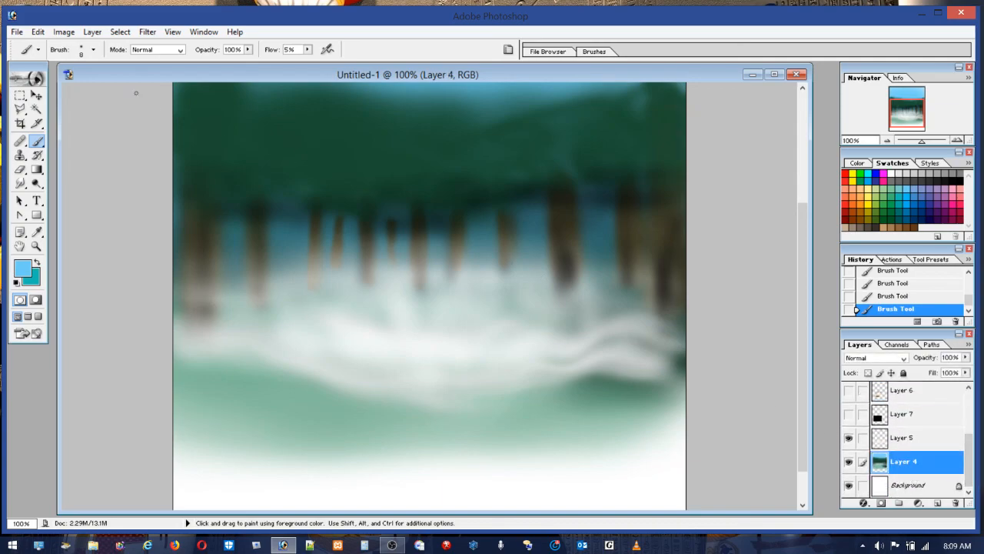
{"action": "left_click", "coordinate": [84, 49]}
{"action": "left_click_drag", "start_coordinate": [64, 83], "coordinate": [69, 84]}
{"action": "left_click", "coordinate": [289, 233]}
{"action": "mouse_move", "coordinate": [289, 233]}
{"action": "left_mouse_down"}
{"action": "mouse_move", "coordinate": [306, 231]}
{"action": "mouse_move", "coordinate": [285, 220]}
{"action": "mouse_move", "coordinate": [279, 249]}
{"action": "left_mouse_up"}
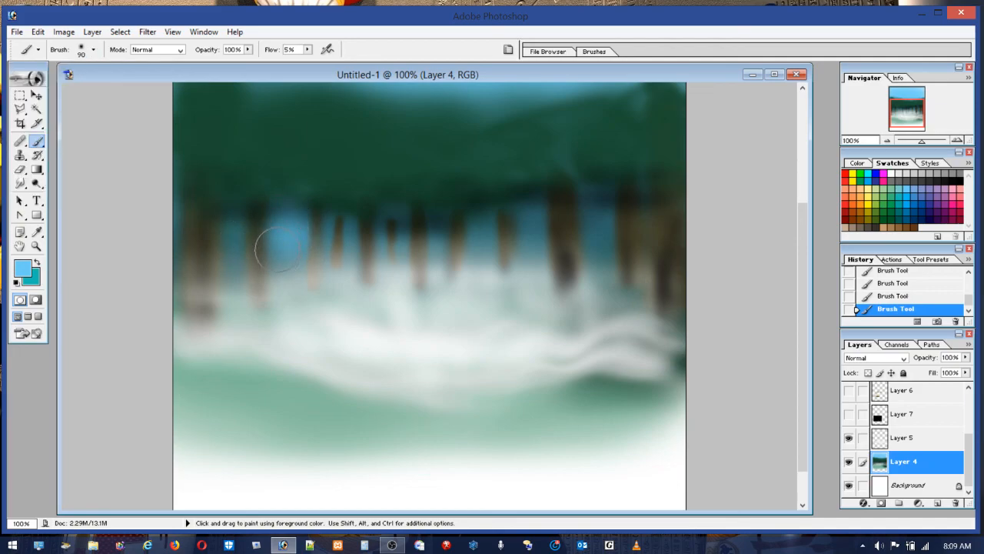
{"action": "mouse_move", "coordinate": [355, 221]}
{"action": "left_mouse_down"}
{"action": "mouse_move", "coordinate": [456, 230]}
{"action": "mouse_move", "coordinate": [474, 246]}
{"action": "mouse_move", "coordinate": [483, 229]}
{"action": "mouse_move", "coordinate": [532, 240]}
{"action": "left_mouse_up"}
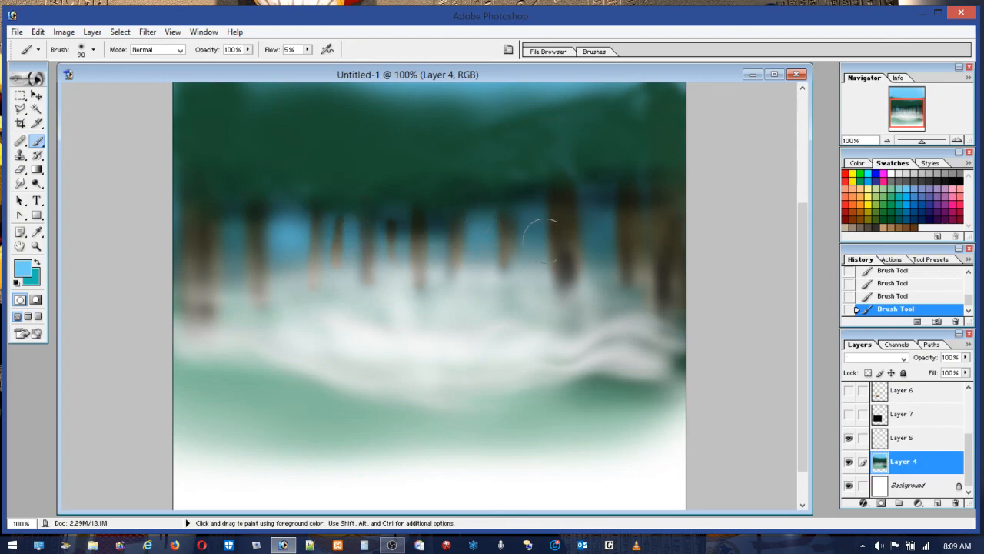
Step: Brighten the narrower sky gaps between the trunks in light blue with a 42 px brush
{"action": "left_click", "coordinate": [81, 50]}
{"action": "left_click", "coordinate": [44, 83]}
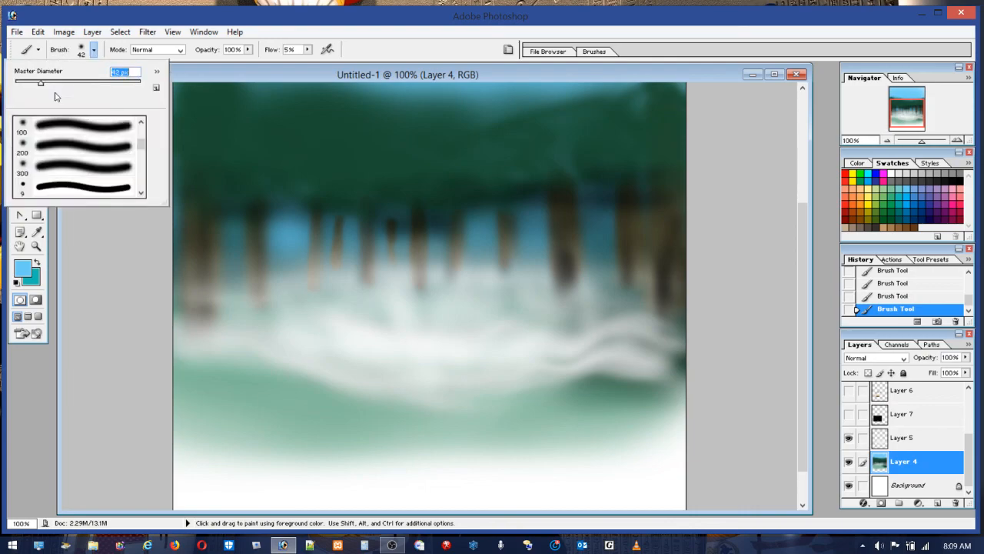
{"action": "left_click", "coordinate": [482, 237]}
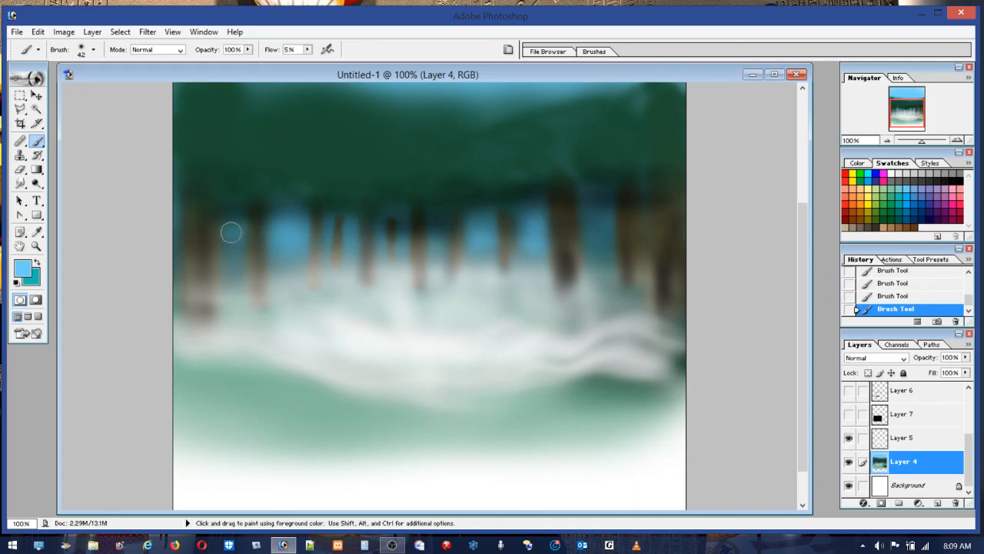
{"action": "mouse_move", "coordinate": [599, 222]}
{"action": "left_mouse_down"}
{"action": "mouse_move", "coordinate": [596, 243]}
{"action": "mouse_move", "coordinate": [580, 226]}
{"action": "mouse_move", "coordinate": [604, 230]}
{"action": "left_mouse_up"}
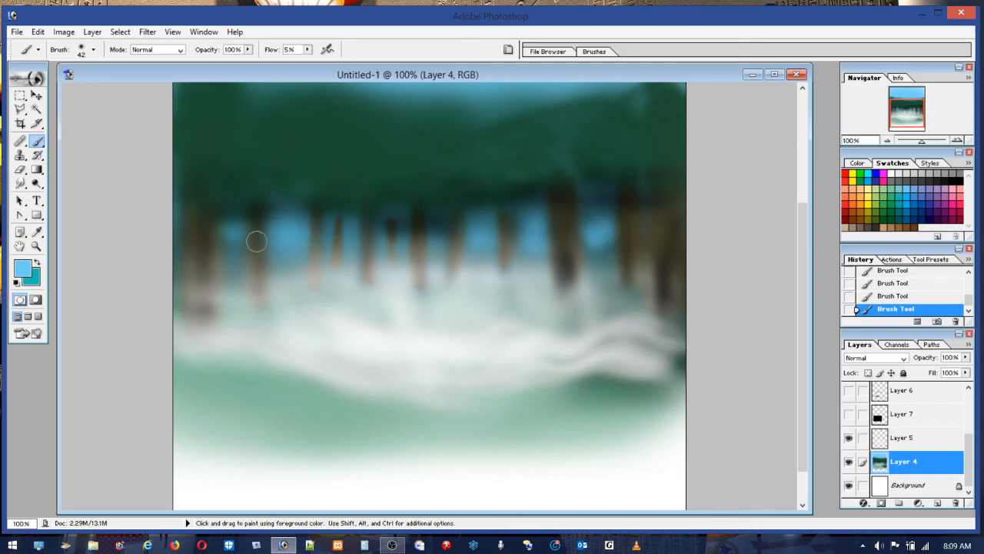
Step: Fill the small sky gaps beside the leftmost trunks in light blue with a 14 px brush
{"action": "left_click", "coordinate": [84, 55]}
{"action": "left_click_drag", "start_coordinate": [31, 83], "coordinate": [23, 83]}
{"action": "left_click", "coordinate": [226, 237]}
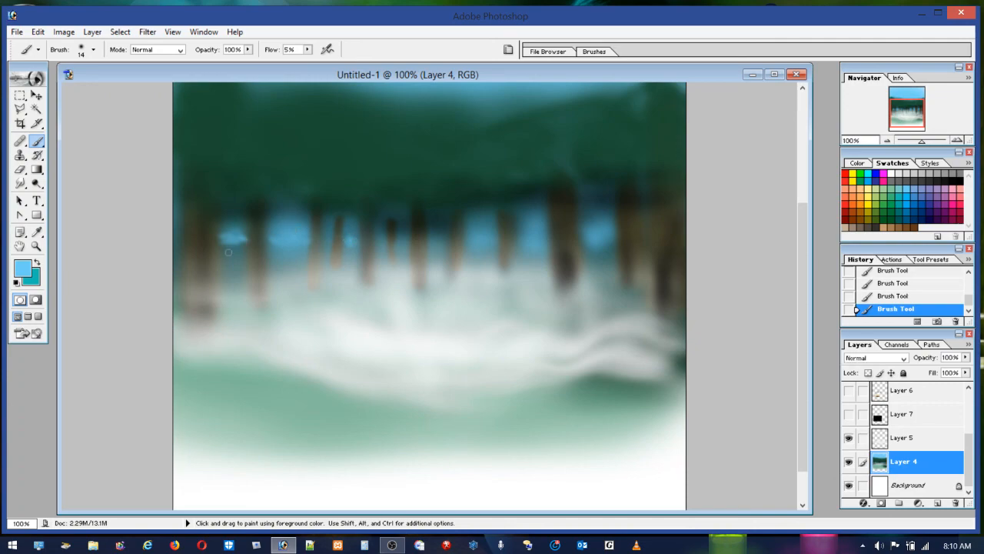
Step: Select a straight horizontal band across the full image width over the lower trunks and mist with the Polygonal Lasso
{"action": "left_click", "coordinate": [20, 110]}
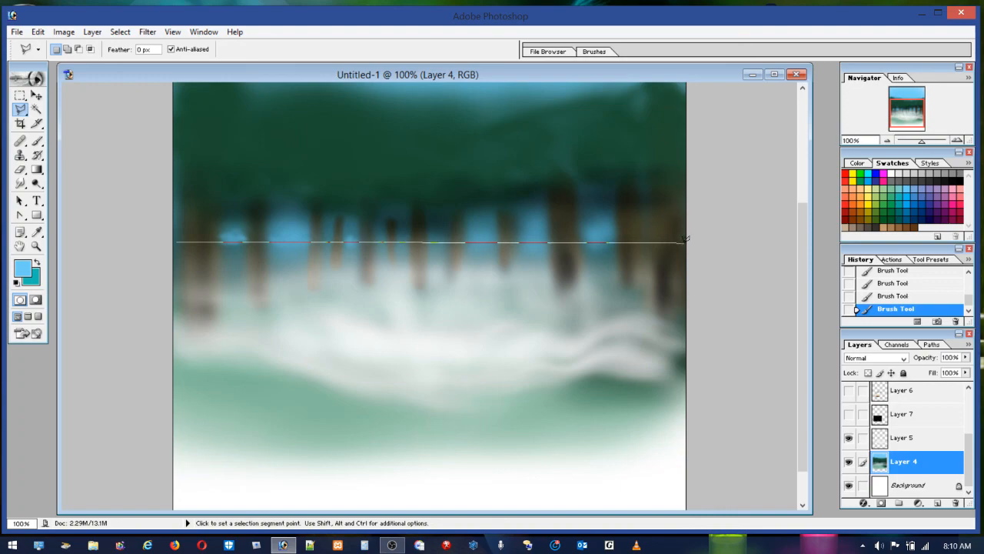
{"action": "left_click", "coordinate": [691, 243], "text": "shift"}
{"action": "left_click", "coordinate": [691, 329], "text": "shift"}
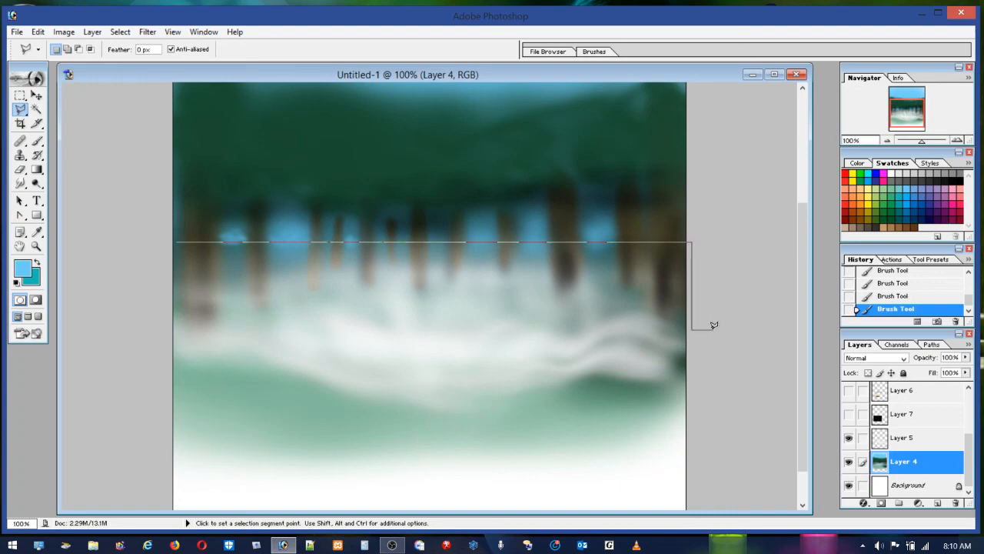
{"action": "double_click", "coordinate": [156, 281]}
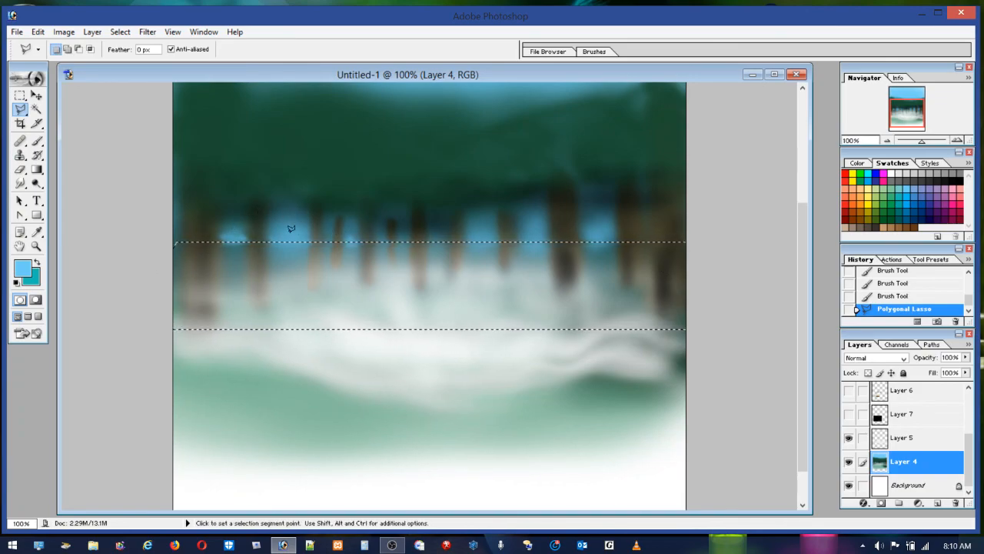
Step: Paint light blue and dark blue water along the upper edge of the selected band with an 89 px brush
{"action": "left_click", "coordinate": [36, 141]}
{"action": "left_click", "coordinate": [92, 50]}
{"action": "left_click", "coordinate": [72, 85]}
{"action": "left_click", "coordinate": [230, 234]}
{"action": "mouse_move", "coordinate": [220, 230]}
{"action": "left_mouse_down"}
{"action": "mouse_move", "coordinate": [256, 239]}
{"action": "mouse_move", "coordinate": [242, 240]}
{"action": "left_mouse_up"}
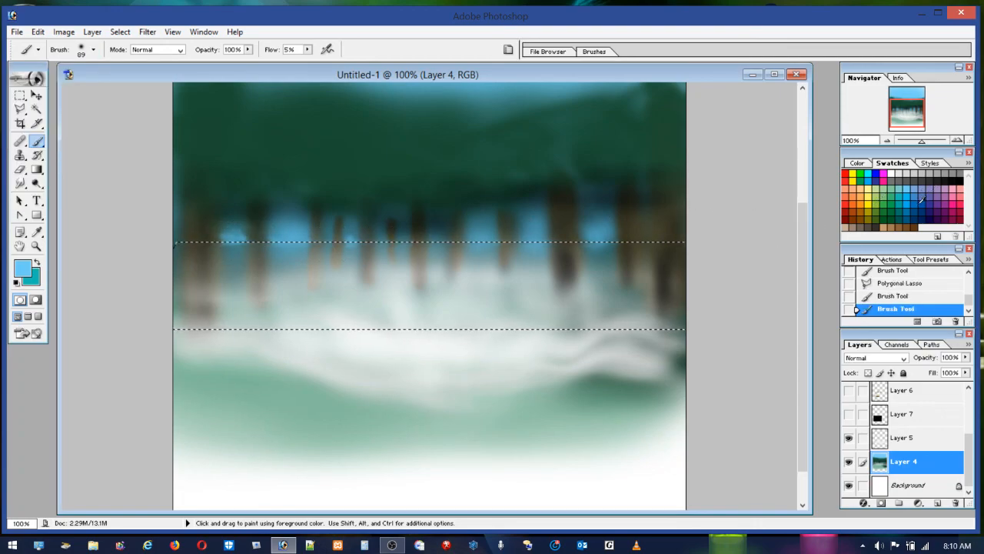
{"action": "left_click", "coordinate": [921, 201]}
{"action": "left_click_drag", "start_coordinate": [212, 242], "coordinate": [353, 239]}
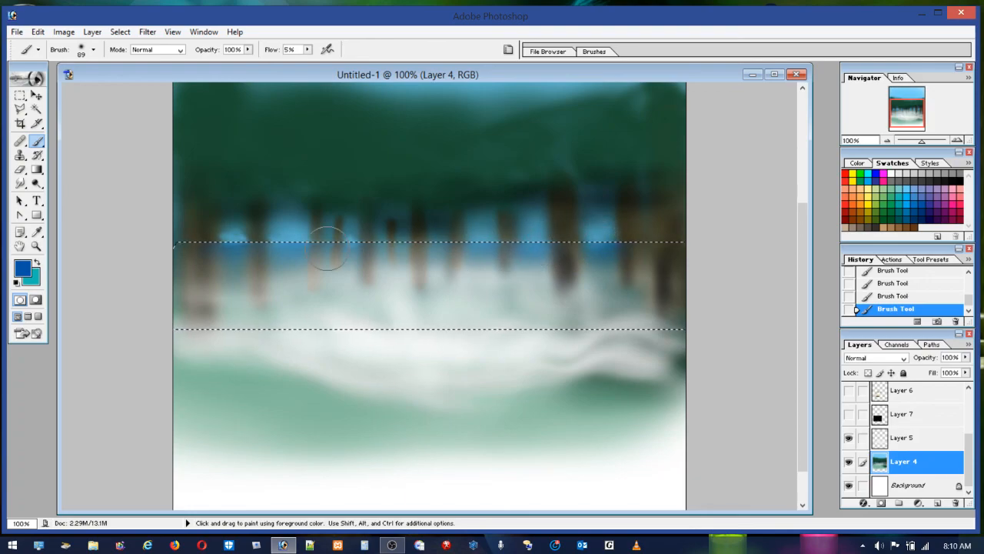
Step: Blend brighter blue into the water below the horizon with the 89 px brush and clear the selection
{"action": "left_click", "coordinate": [909, 201]}
{"action": "mouse_move", "coordinate": [544, 266]}
{"action": "left_mouse_down"}
{"action": "mouse_move", "coordinate": [491, 275]}
{"action": "mouse_move", "coordinate": [468, 259]}
{"action": "mouse_move", "coordinate": [479, 269]}
{"action": "mouse_move", "coordinate": [414, 260]}
{"action": "left_mouse_up"}
{"action": "left_click_drag", "start_coordinate": [399, 260], "coordinate": [166, 268]}
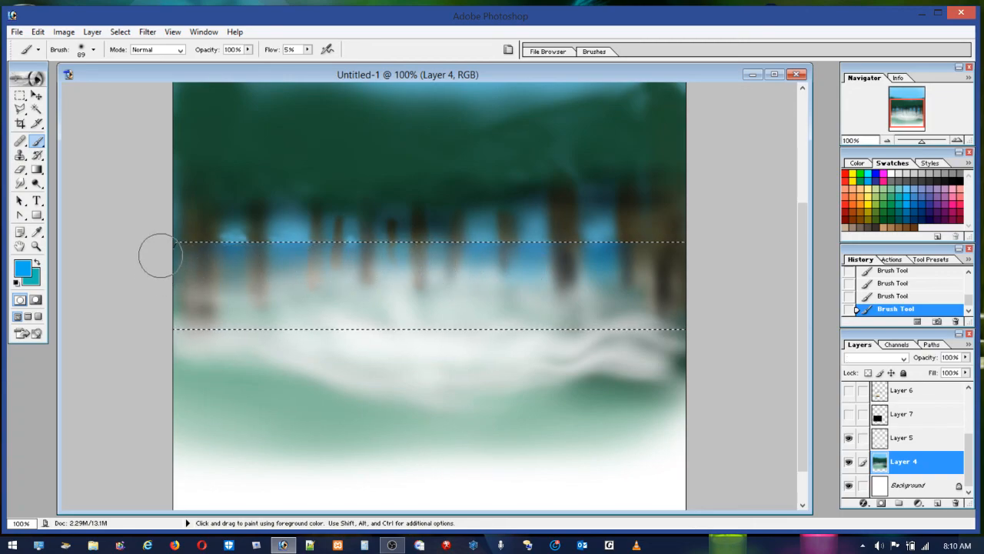
{"action": "left_click", "coordinate": [25, 95]}
{"action": "key", "text": "ctrl+d"}
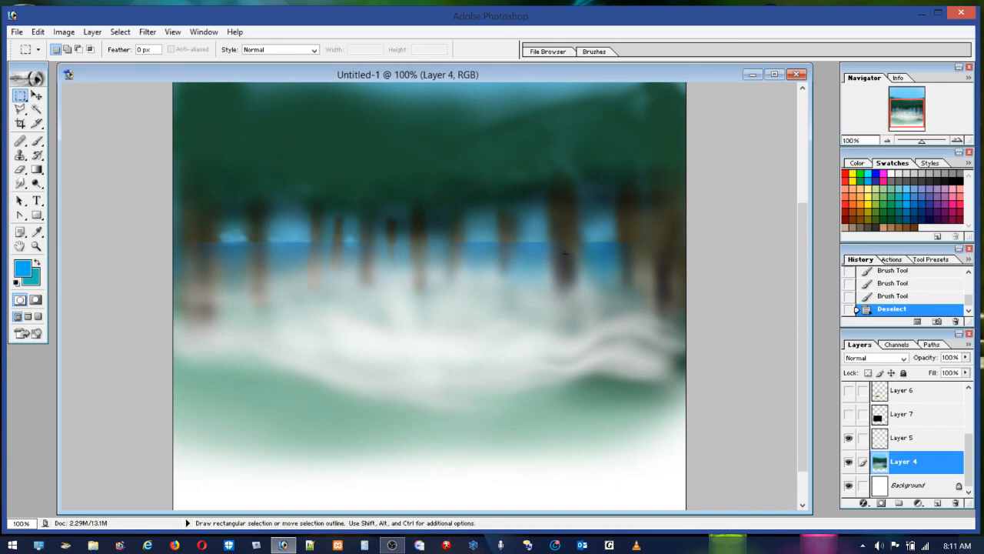
Step: Outline the thick tree trunk right of center, from the foliage down to the mist, with the Polygonal Lasso
{"action": "left_click", "coordinate": [20, 110]}
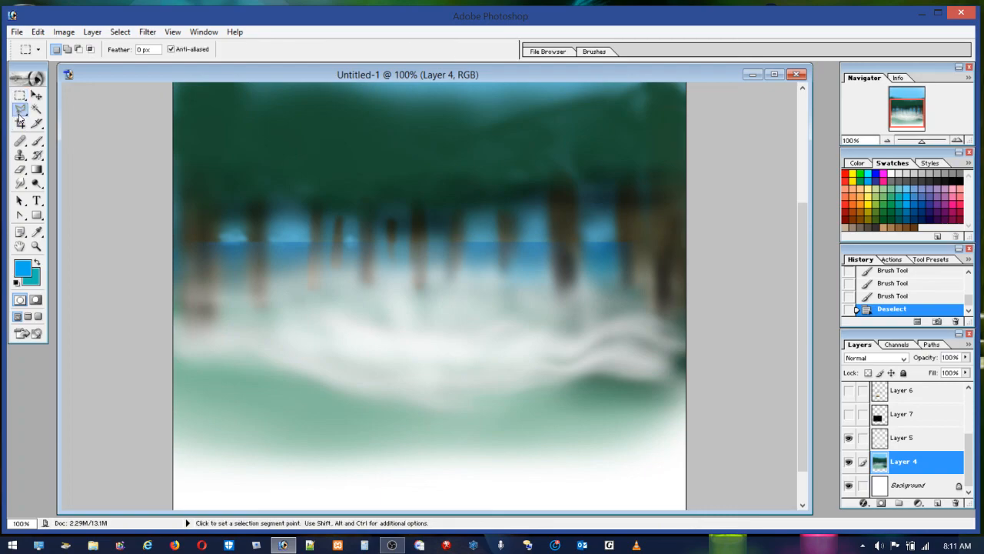
{"action": "left_click", "coordinate": [554, 306]}
{"action": "left_click", "coordinate": [549, 261]}
{"action": "left_click", "coordinate": [548, 187]}
{"action": "left_click", "coordinate": [574, 187]}
{"action": "left_click", "coordinate": [582, 266]}
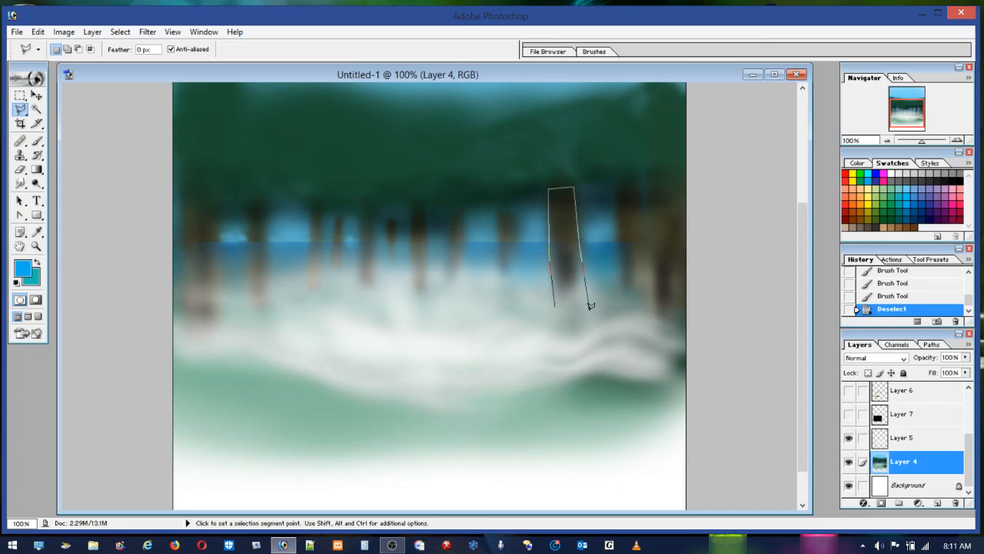
{"action": "left_click", "coordinate": [588, 324]}
{"action": "double_click", "coordinate": [566, 332]}
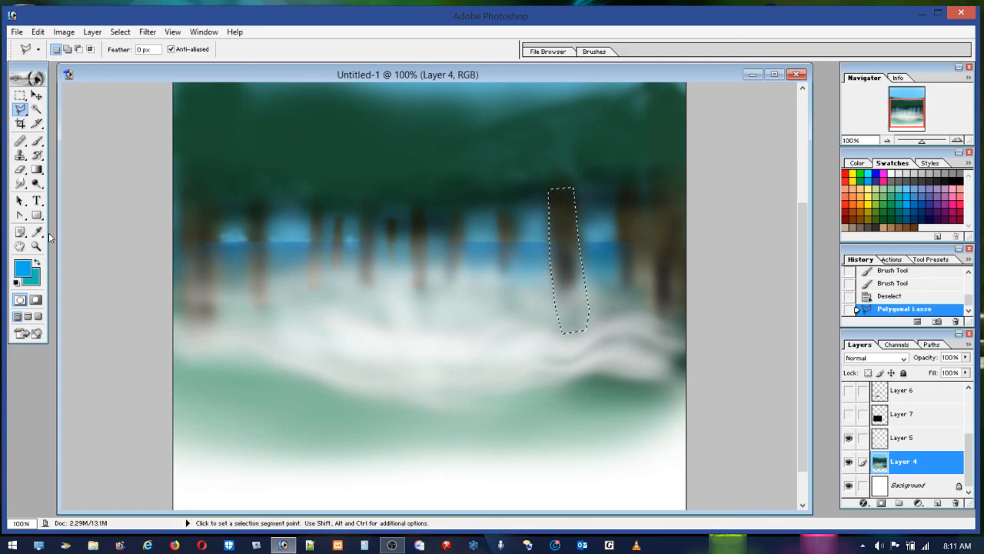
Step: Paint the selected trunk golden brown with the 89 px brush, keeping its base faint in the mist
{"action": "left_click", "coordinate": [36, 140]}
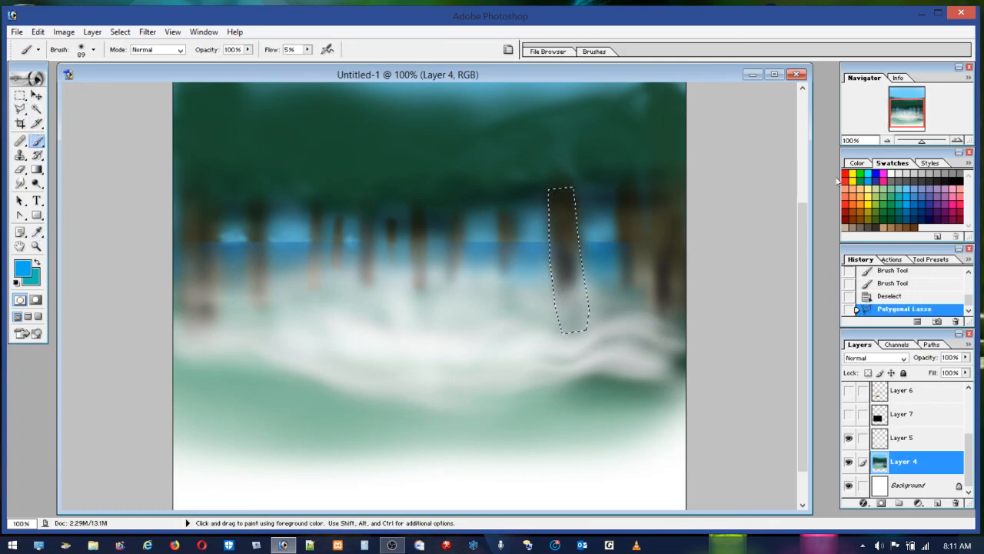
{"action": "left_click", "coordinate": [850, 216]}
{"action": "left_click", "coordinate": [855, 215]}
{"action": "left_click", "coordinate": [860, 208]}
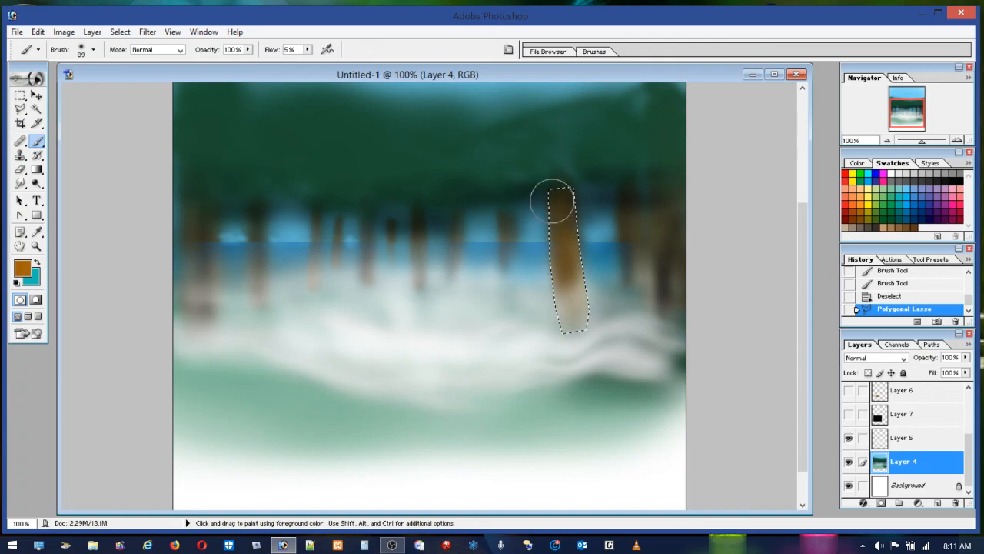
{"action": "left_click", "coordinate": [567, 302]}
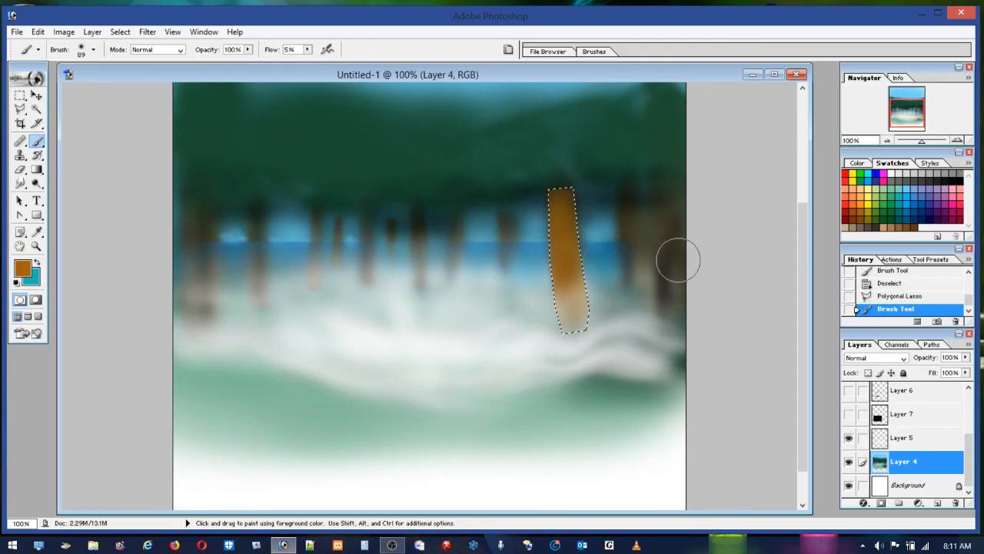
Step: Shade the selected trunk's edges in black, first with the 89 px brush and finally with a 29 px brush
{"action": "left_click", "coordinate": [901, 184]}
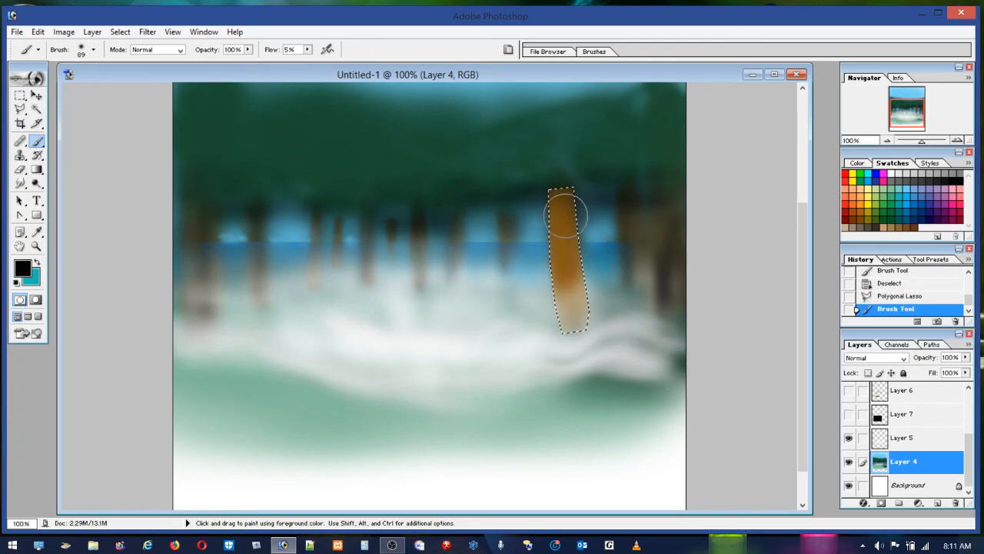
{"action": "mouse_move", "coordinate": [586, 237]}
{"action": "left_mouse_down"}
{"action": "mouse_move", "coordinate": [599, 280]}
{"action": "mouse_move", "coordinate": [548, 295]}
{"action": "left_mouse_up"}
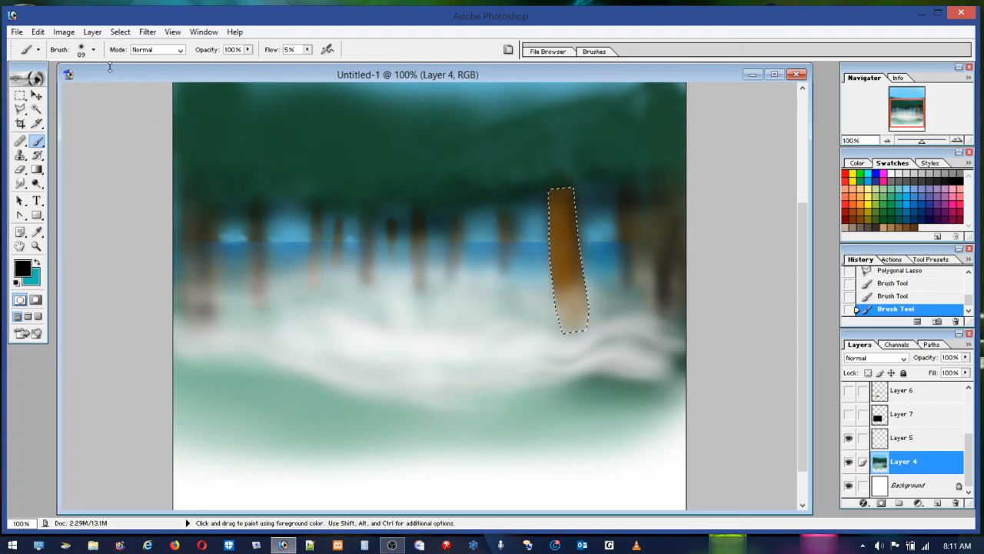
{"action": "left_click", "coordinate": [81, 53]}
{"action": "left_click_drag", "start_coordinate": [44, 79], "coordinate": [37, 84]}
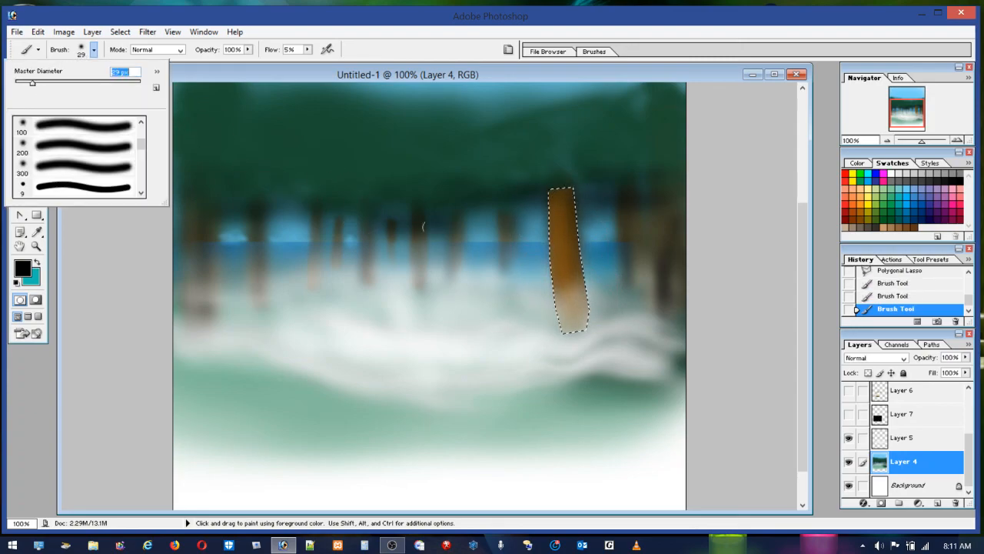
{"action": "left_click", "coordinate": [545, 191]}
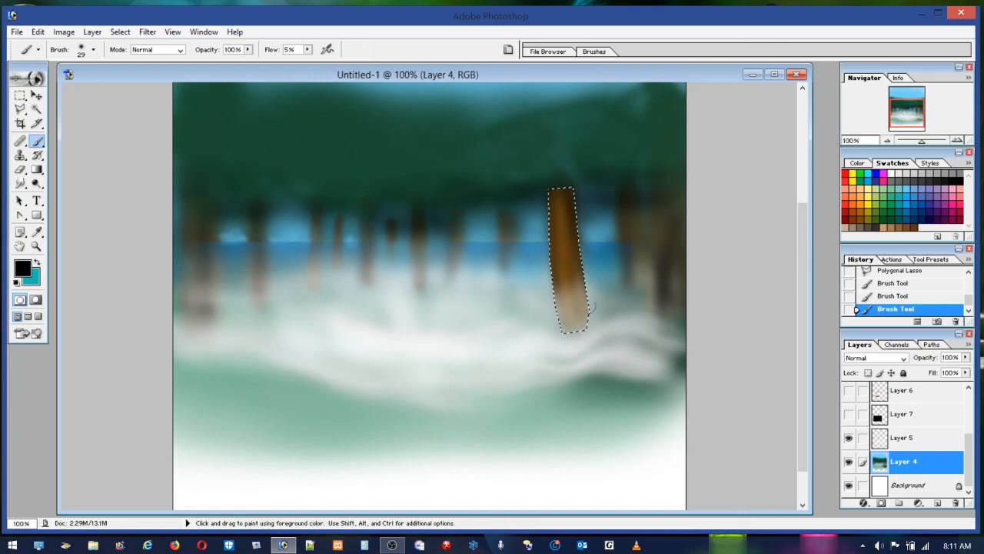
Step: Darken the upper part of the selected trunk in black and dab dark green onto it with the 29 px brush
{"action": "left_click_drag", "start_coordinate": [572, 217], "coordinate": [568, 190]}
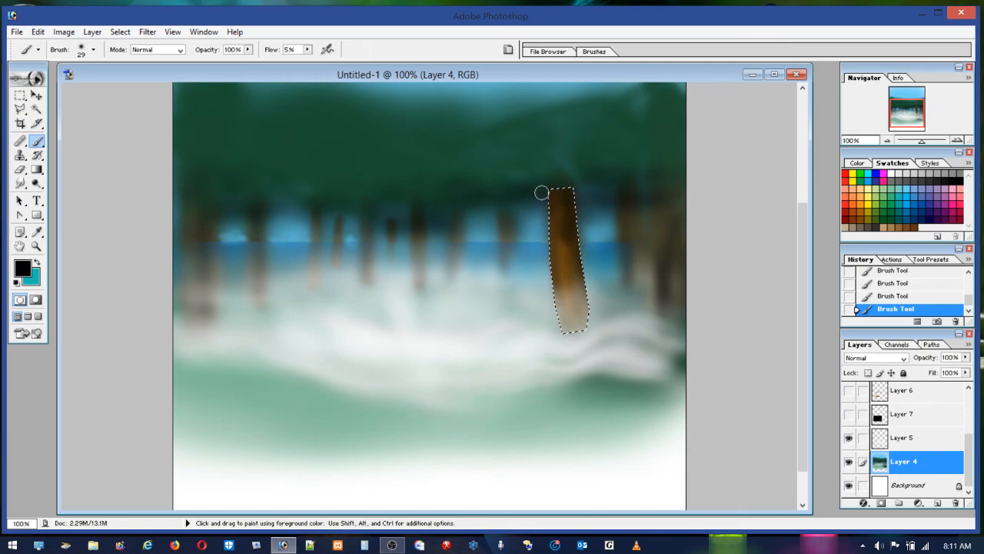
{"action": "left_click", "coordinate": [897, 208]}
{"action": "mouse_move", "coordinate": [568, 228]}
{"action": "left_mouse_down"}
{"action": "mouse_move", "coordinate": [607, 197]}
{"action": "mouse_move", "coordinate": [555, 202]}
{"action": "left_mouse_up"}
Step: Highlight the trunk's left edge in pale yellow and golden brown with a 14 px brush, and clear the selection
{"action": "left_click", "coordinate": [954, 228]}
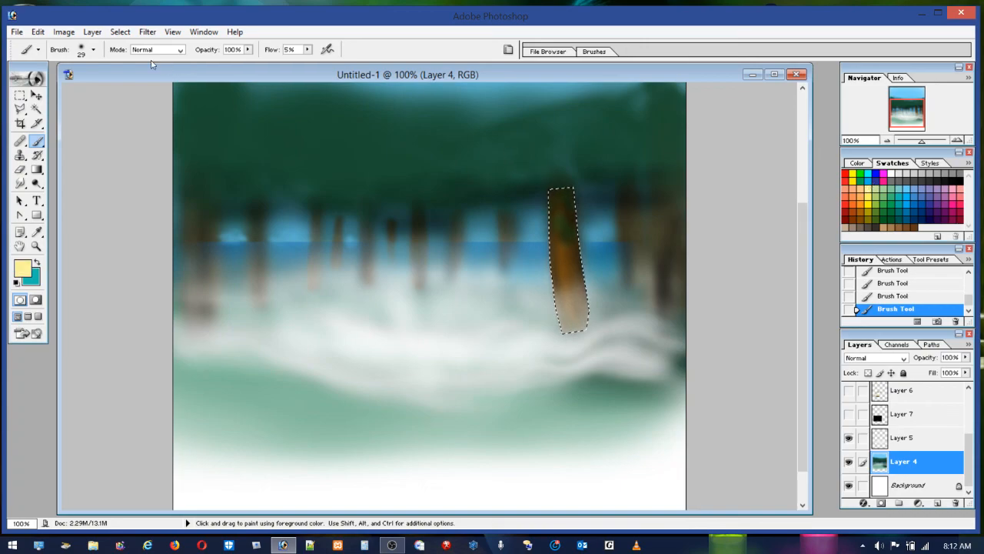
{"action": "left_click", "coordinate": [74, 50]}
{"action": "left_click", "coordinate": [23, 81]}
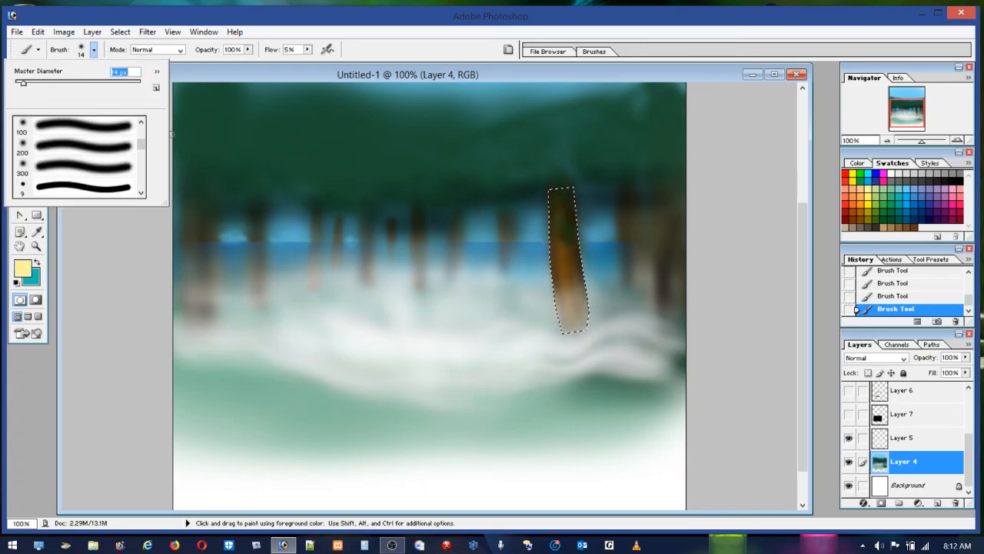
{"action": "left_click_drag", "start_coordinate": [550, 239], "coordinate": [551, 244]}
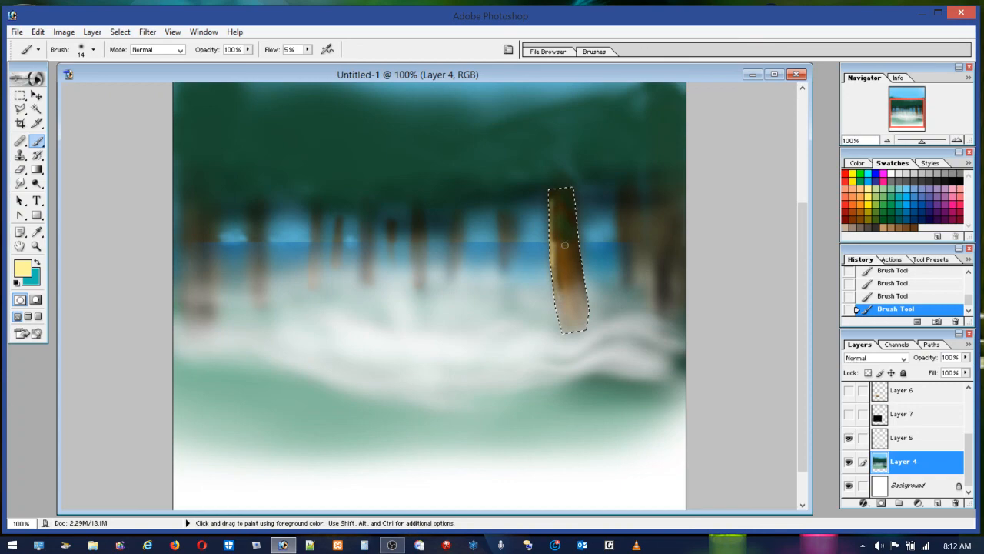
{"action": "left_click", "coordinate": [859, 212]}
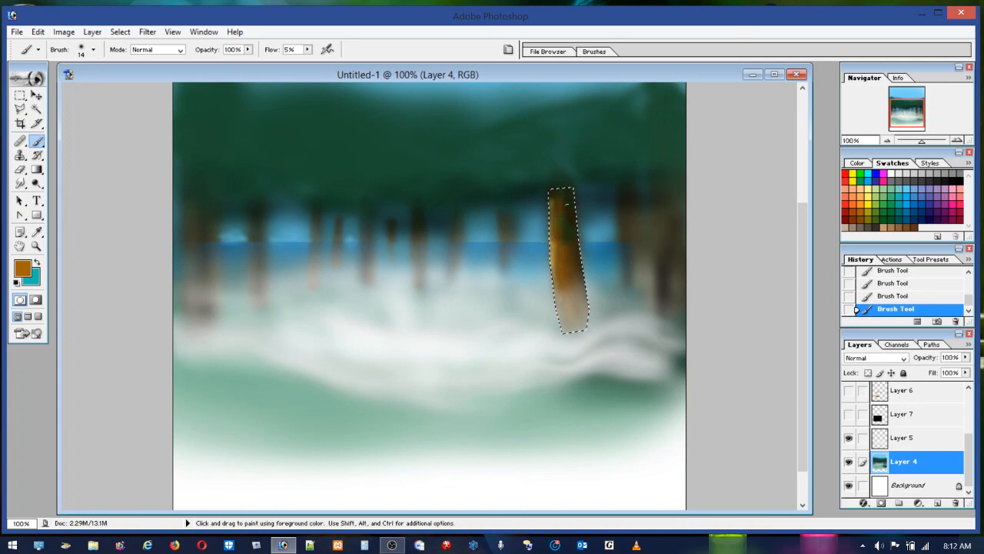
{"action": "left_click", "coordinate": [20, 94]}
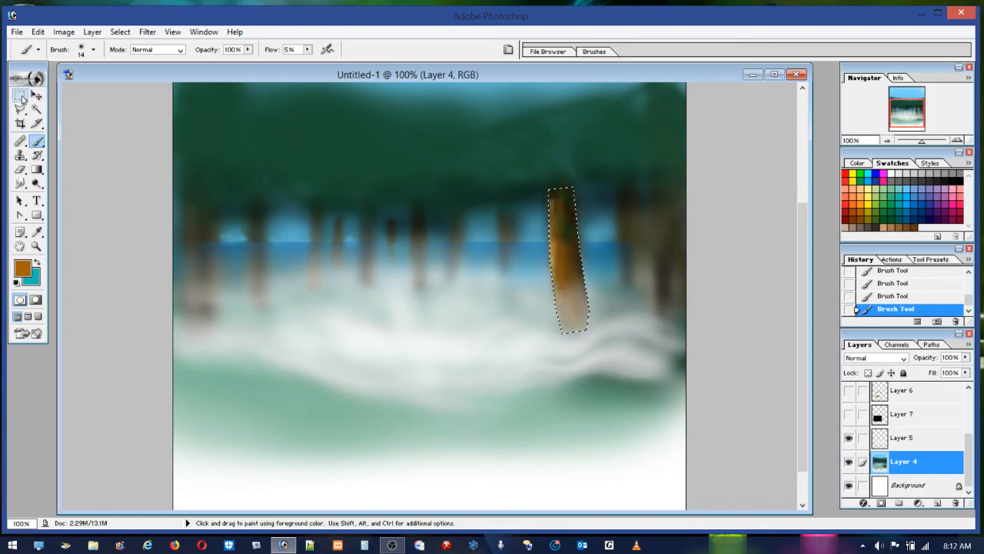
{"action": "left_click", "coordinate": [382, 197]}
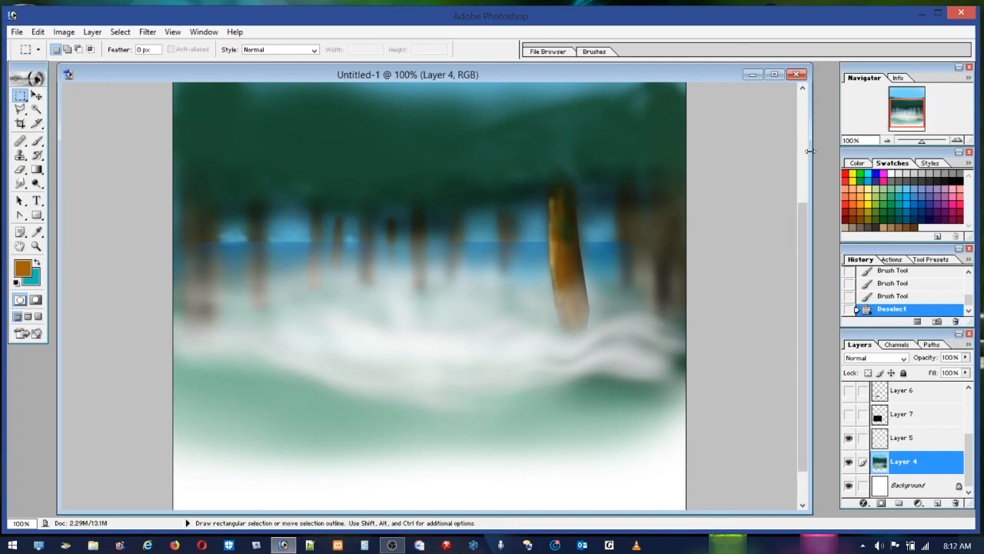
Step: Hide Layer 4 and Layer 5 and show only the painted face on Layer 3 over the white background
{"action": "left_click", "coordinate": [849, 461]}
{"action": "left_click", "coordinate": [848, 437]}
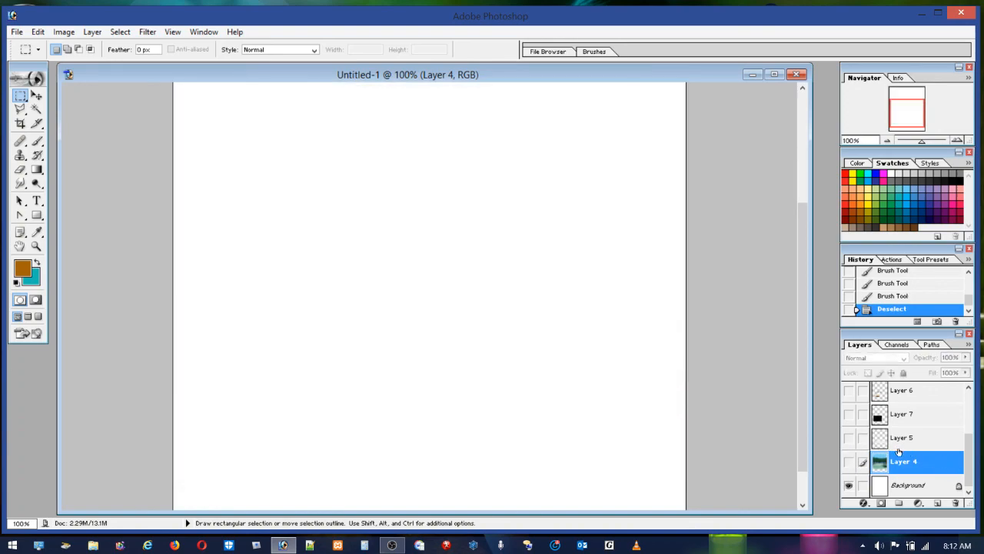
{"action": "left_click_drag", "start_coordinate": [967, 465], "coordinate": [962, 406]}
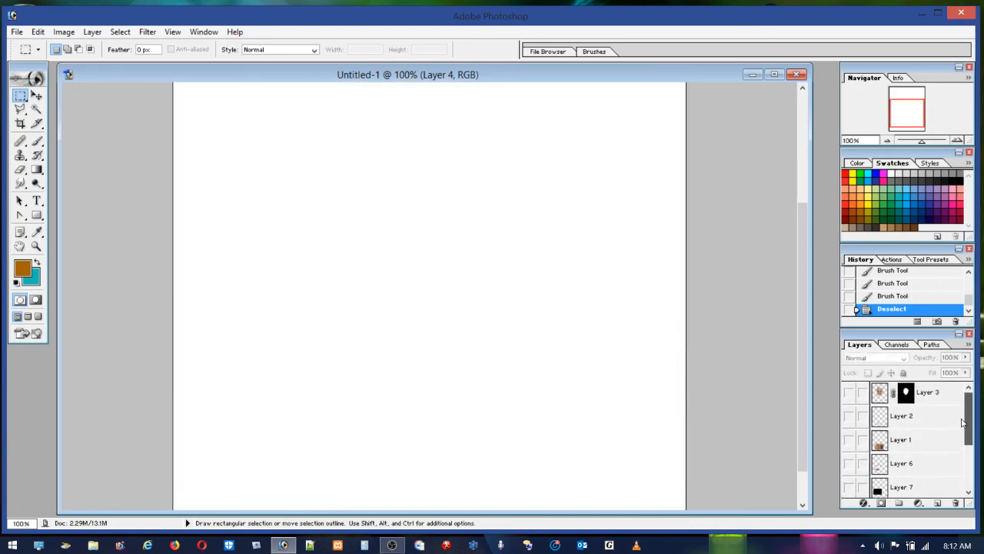
{"action": "left_click", "coordinate": [848, 392]}
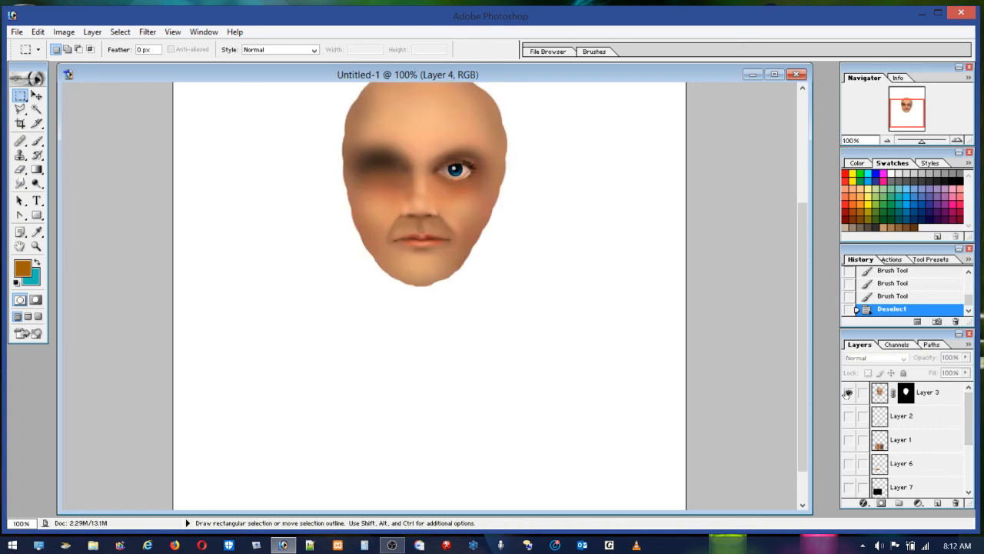
{"action": "left_click_drag", "start_coordinate": [804, 326], "coordinate": [804, 252]}
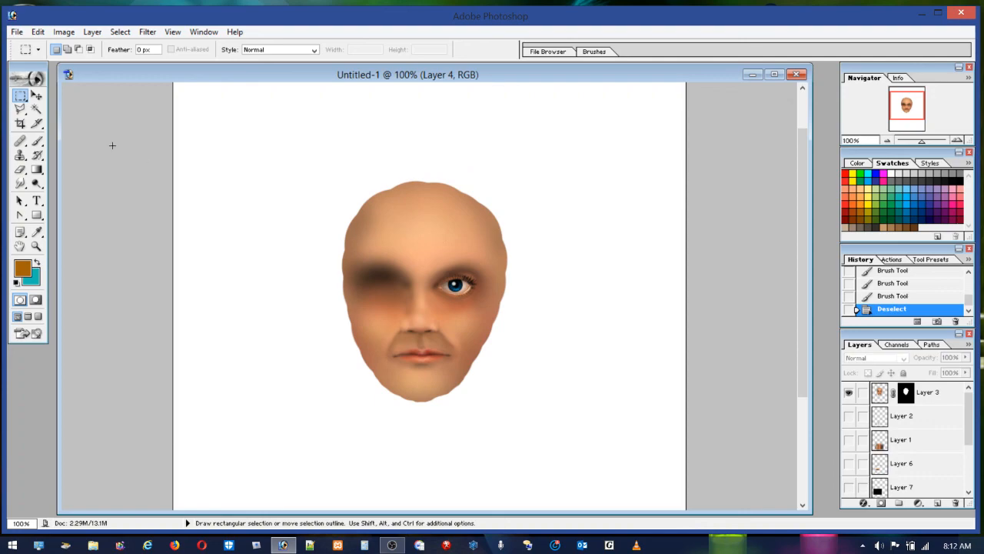
Step: Outline an angular headpiece with the Polygonal Lasso, arching over both brows, dipping to a point between them and enclosing the top of the head
{"action": "left_click", "coordinate": [20, 108]}
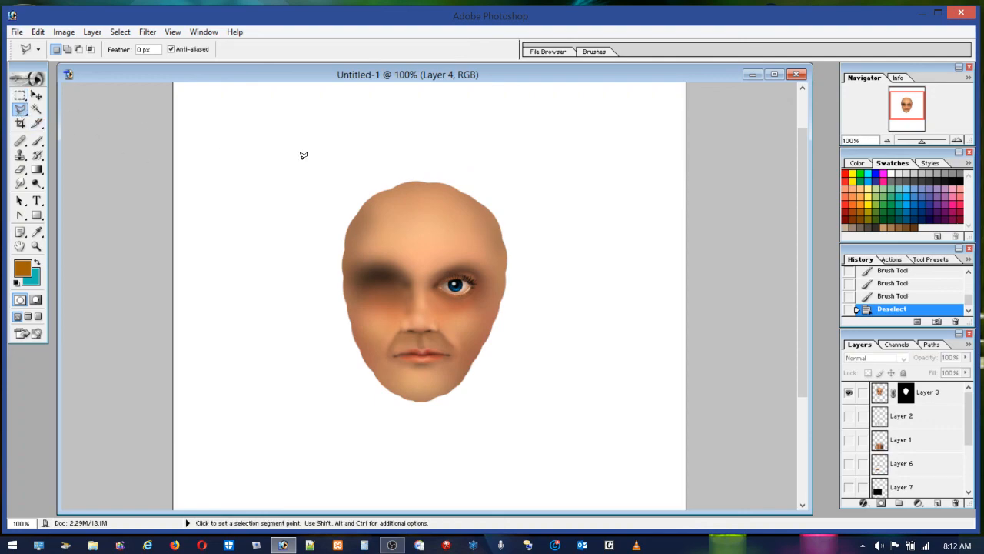
{"action": "left_click", "coordinate": [360, 235]}
{"action": "left_click", "coordinate": [393, 234]}
{"action": "left_click", "coordinate": [415, 244]}
{"action": "left_click", "coordinate": [420, 265]}
{"action": "left_click", "coordinate": [450, 236]}
{"action": "left_click", "coordinate": [475, 237]}
{"action": "left_click", "coordinate": [520, 271]}
{"action": "left_click", "coordinate": [507, 176]}
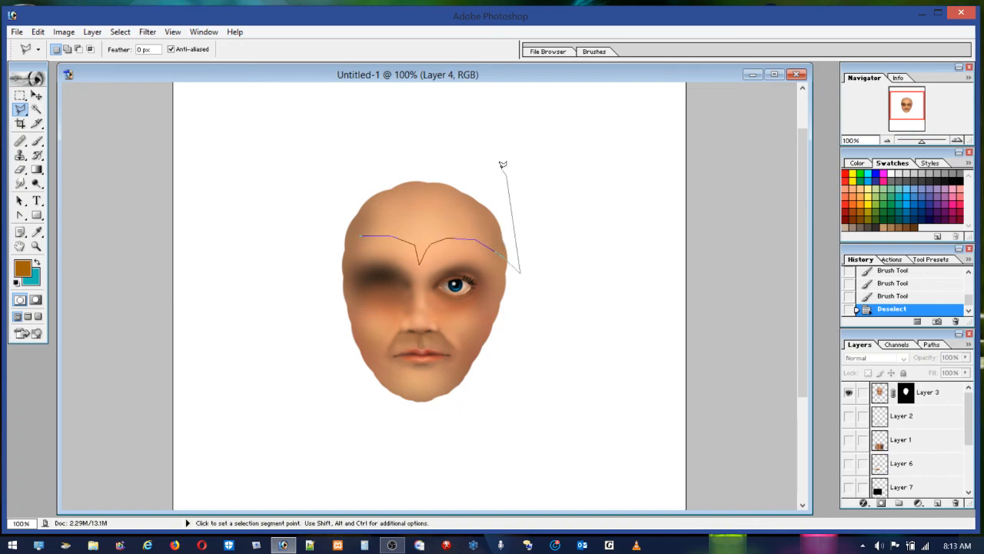
{"action": "left_click", "coordinate": [428, 138]}
{"action": "left_click", "coordinate": [336, 156]}
{"action": "left_click", "coordinate": [357, 230]}
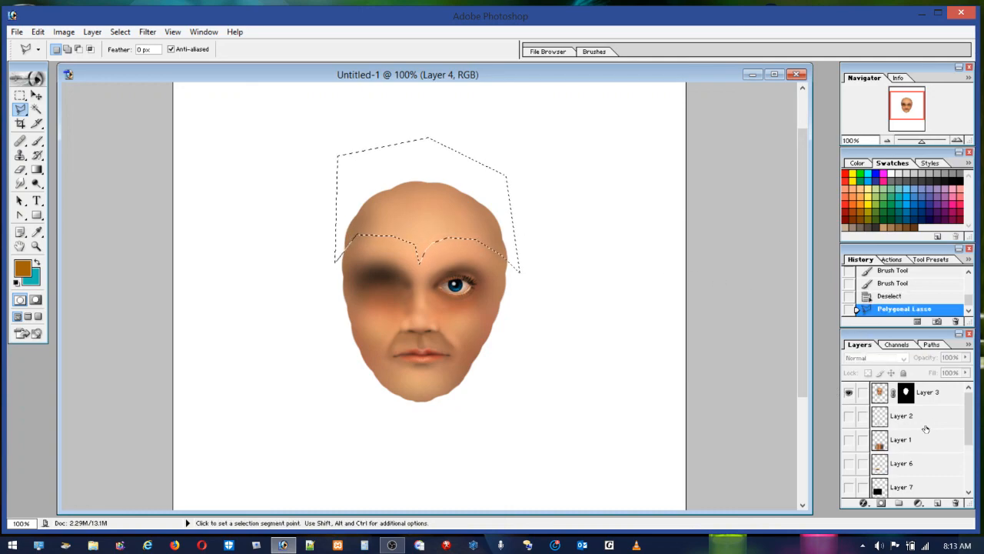
Step: Create a new layer above Layer 3 and brush mid-gray lightly into the headpiece selection, enlarging the brush to 104 px
{"action": "left_click", "coordinate": [881, 397]}
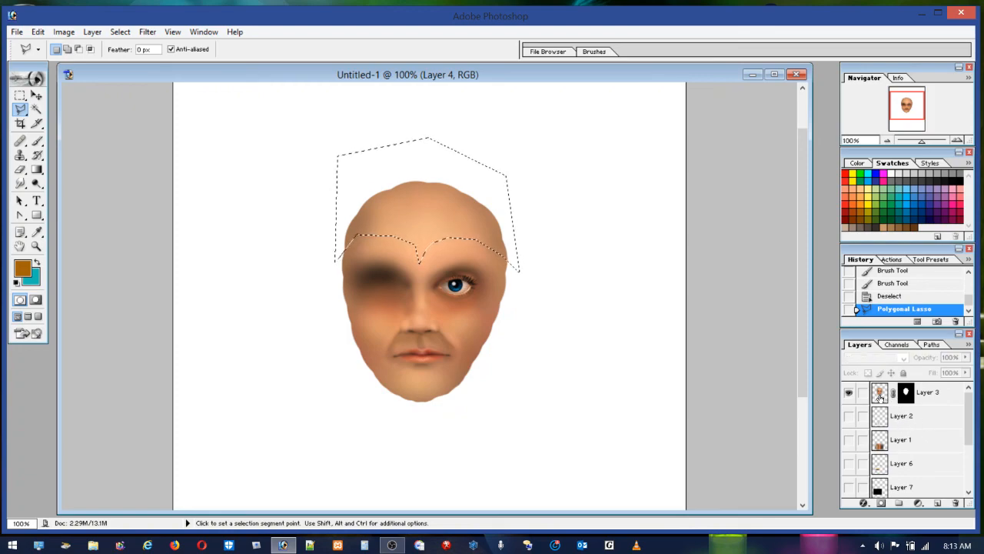
{"action": "left_click", "coordinate": [937, 502]}
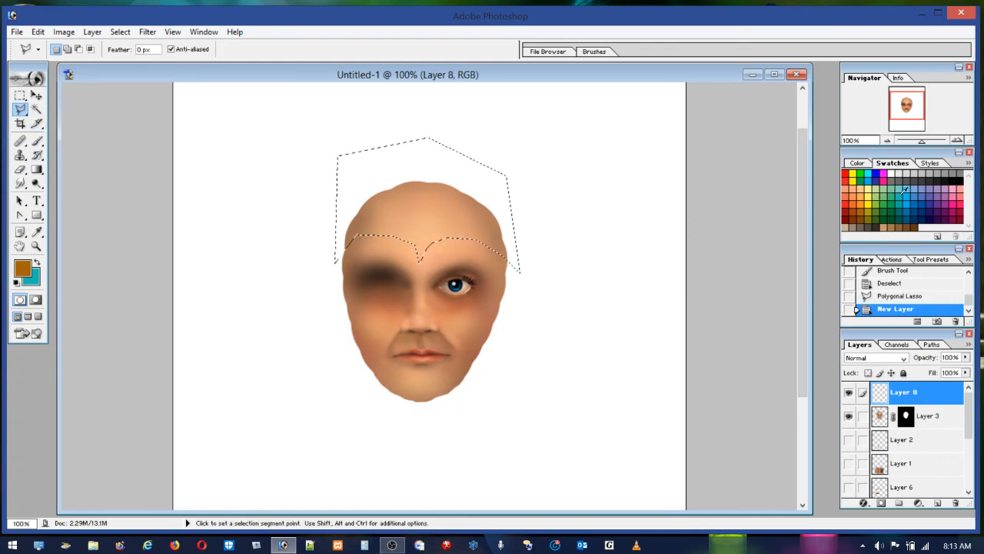
{"action": "left_click", "coordinate": [939, 174]}
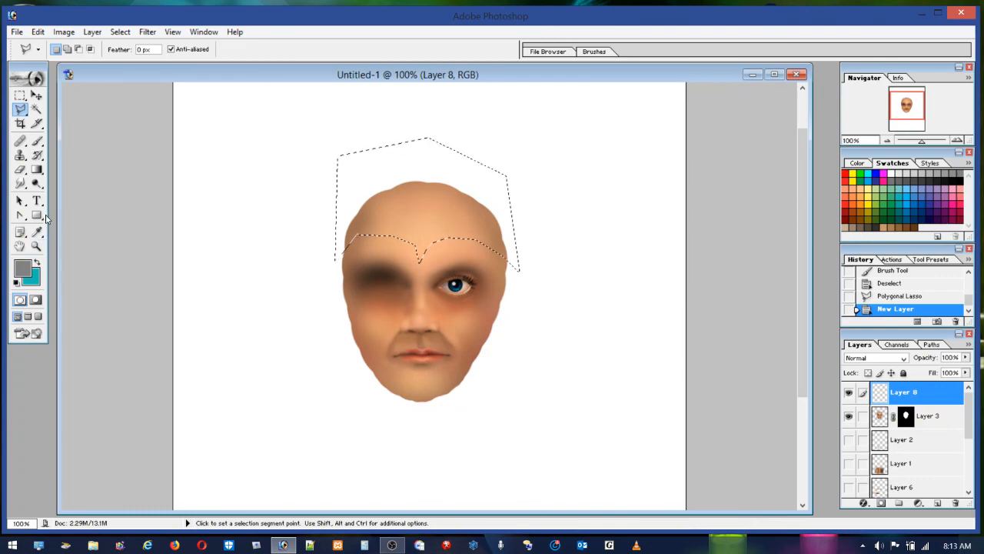
{"action": "left_click", "coordinate": [37, 142]}
{"action": "left_click_drag", "start_coordinate": [382, 228], "coordinate": [427, 230]}
{"action": "left_click", "coordinate": [93, 49]}
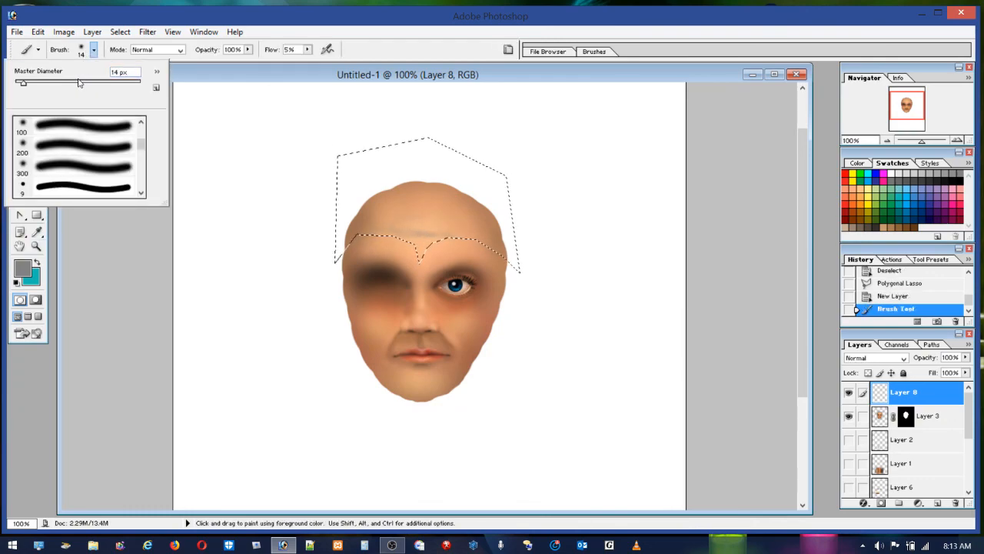
{"action": "left_click", "coordinate": [80, 83]}
{"action": "left_click_drag", "start_coordinate": [367, 183], "coordinate": [426, 218]}
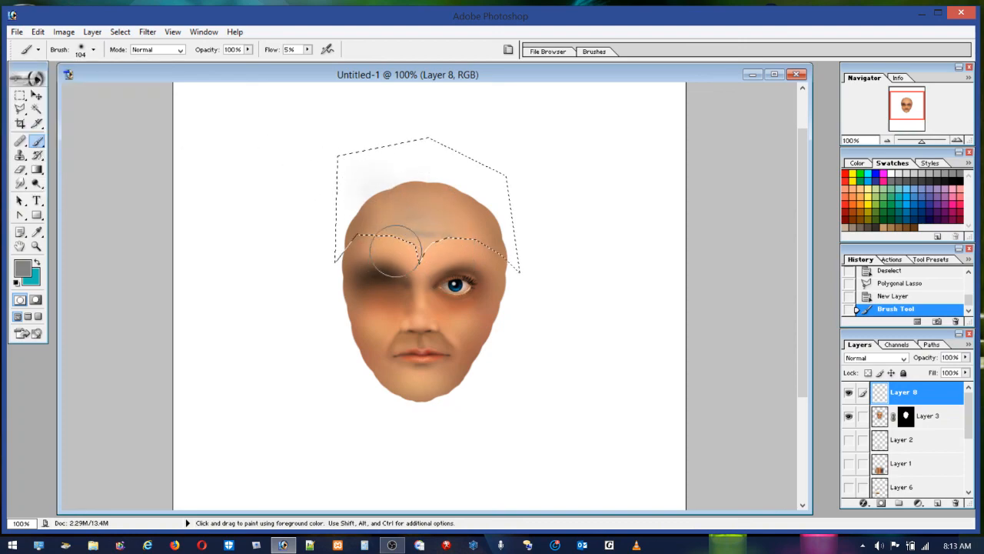
Step: Cover the entire headpiece selection in solid mid-gray with the brush flow raised to 50%
{"action": "left_click", "coordinate": [307, 49]}
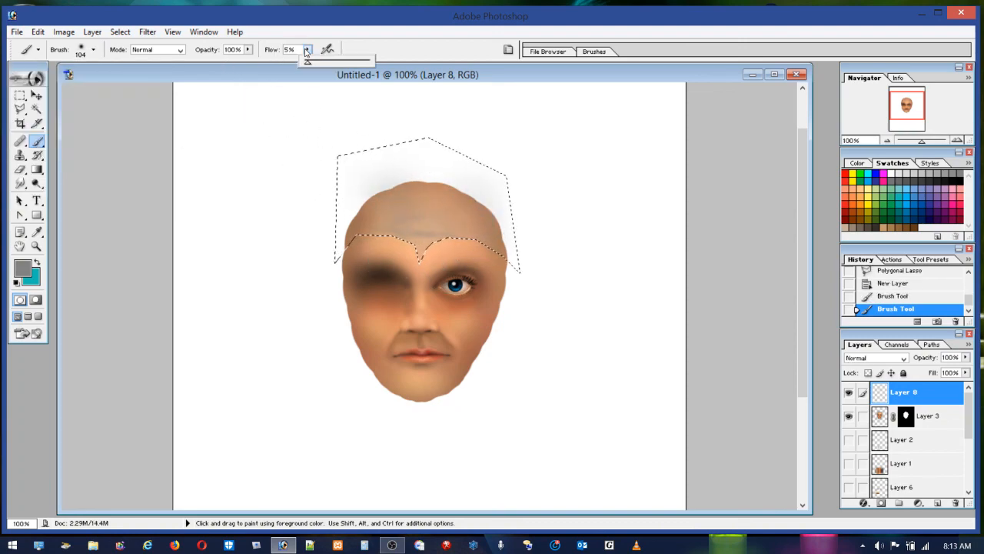
{"action": "left_click_drag", "start_coordinate": [311, 64], "coordinate": [336, 64]}
{"action": "left_click_drag", "start_coordinate": [436, 235], "coordinate": [386, 237]}
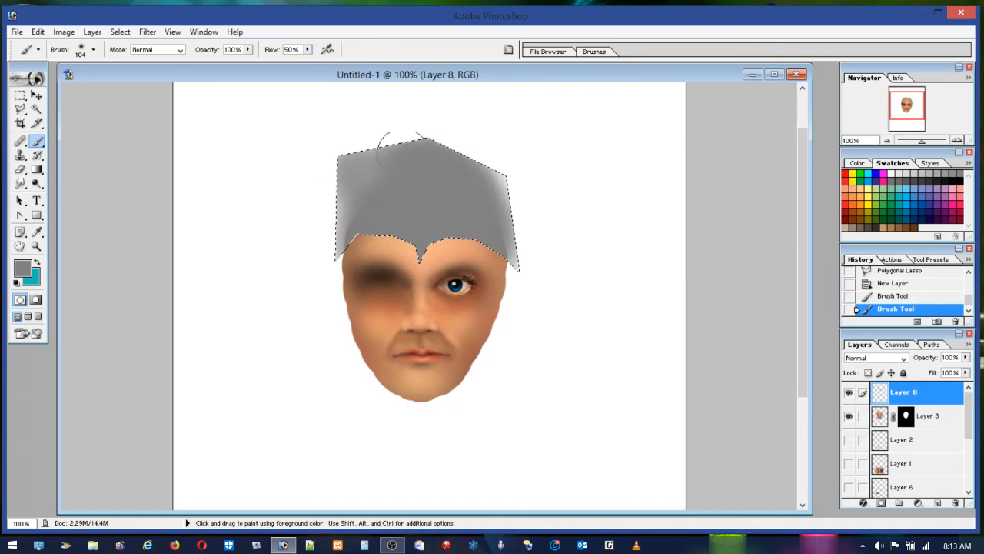
{"action": "left_click_drag", "start_coordinate": [513, 247], "coordinate": [501, 221]}
Step: Shade the headpiece's sides and upper edge in black with the 104 px brush at 12% flow
{"action": "left_click", "coordinate": [960, 179]}
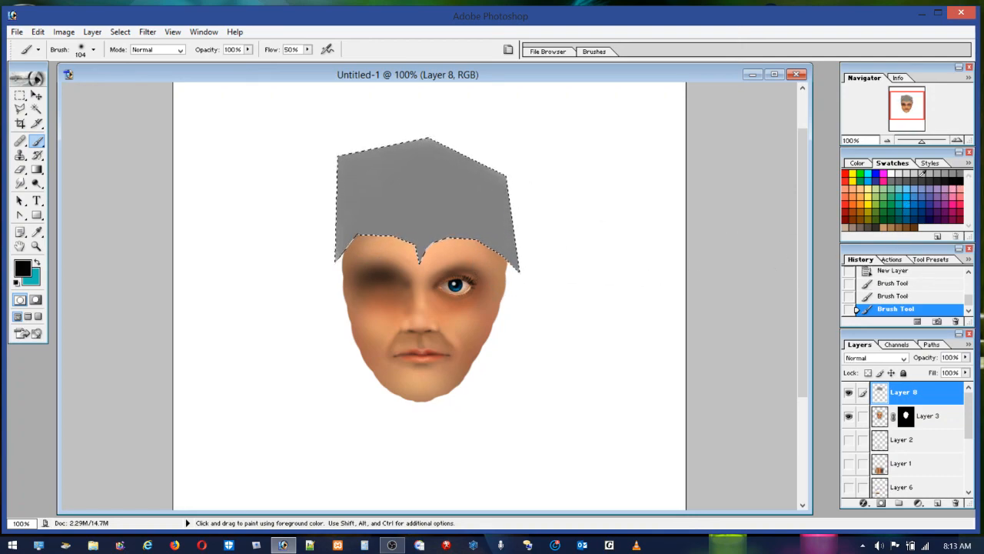
{"action": "left_click", "coordinate": [311, 52]}
{"action": "left_click_drag", "start_coordinate": [287, 60], "coordinate": [284, 62]}
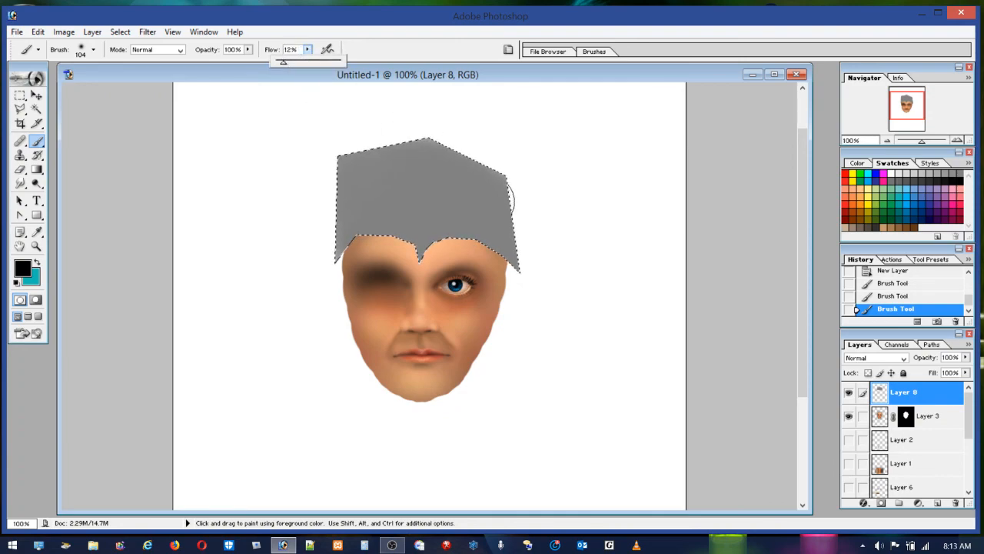
{"action": "left_click_drag", "start_coordinate": [504, 202], "coordinate": [505, 196]}
{"action": "mouse_move", "coordinate": [507, 276]}
{"action": "left_mouse_down"}
{"action": "mouse_move", "coordinate": [514, 287]}
{"action": "mouse_move", "coordinate": [507, 202]}
{"action": "left_mouse_up"}
{"action": "mouse_move", "coordinate": [349, 164]}
{"action": "left_mouse_down"}
{"action": "mouse_move", "coordinate": [343, 298]}
{"action": "mouse_move", "coordinate": [349, 148]}
{"action": "mouse_move", "coordinate": [310, 296]}
{"action": "left_mouse_up"}
{"action": "mouse_move", "coordinate": [314, 236]}
{"action": "left_mouse_down"}
{"action": "mouse_move", "coordinate": [358, 165]}
{"action": "mouse_move", "coordinate": [512, 128]}
{"action": "mouse_move", "coordinate": [581, 142]}
{"action": "left_mouse_up"}
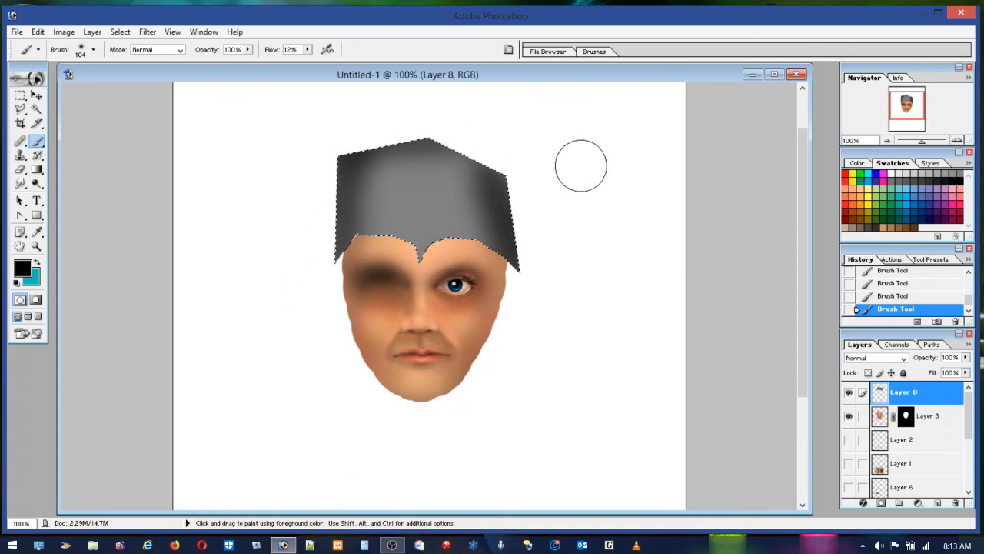
Step: Brush a light gray highlight onto the center of the headpiece above the brow point and clear the selection
{"action": "left_click", "coordinate": [900, 173]}
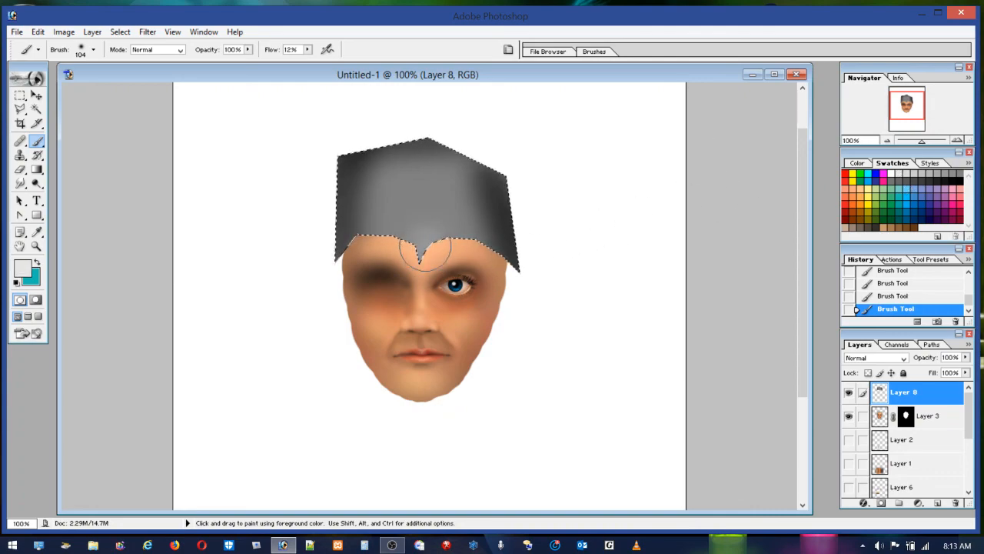
{"action": "mouse_move", "coordinate": [422, 215]}
{"action": "left_mouse_down"}
{"action": "mouse_move", "coordinate": [414, 255]}
{"action": "mouse_move", "coordinate": [383, 242]}
{"action": "left_mouse_up"}
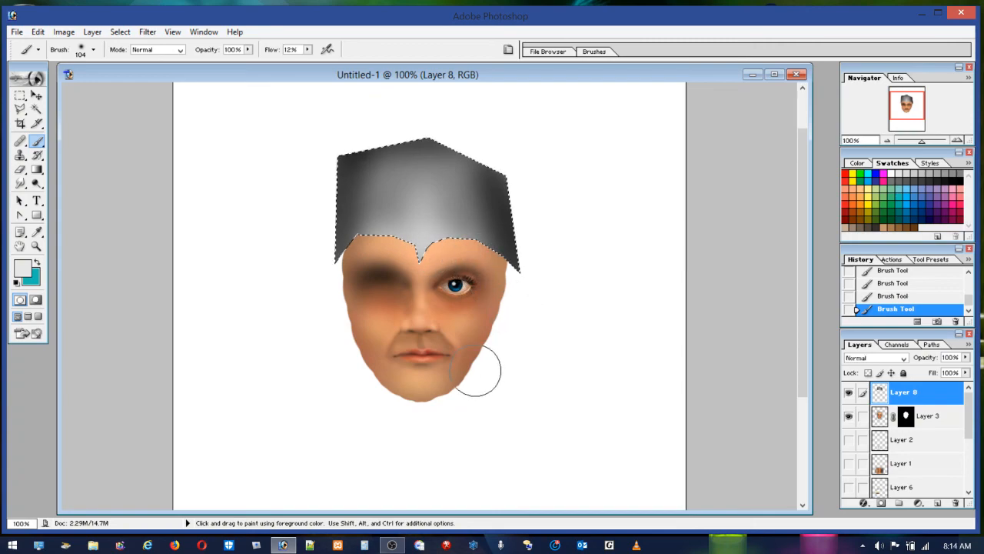
{"action": "left_click", "coordinate": [20, 94]}
{"action": "left_click", "coordinate": [231, 110]}
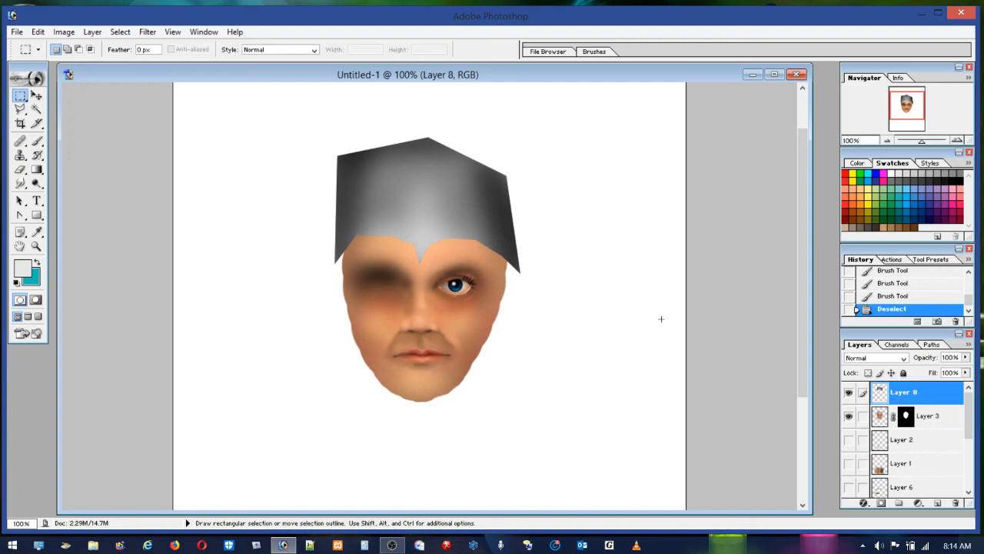
Step: Load Layer 8's outline as a selection on a new layer placed beneath it, and nudge the selection slightly downward
{"action": "left_click", "coordinate": [922, 398], "text": "ctrl"}
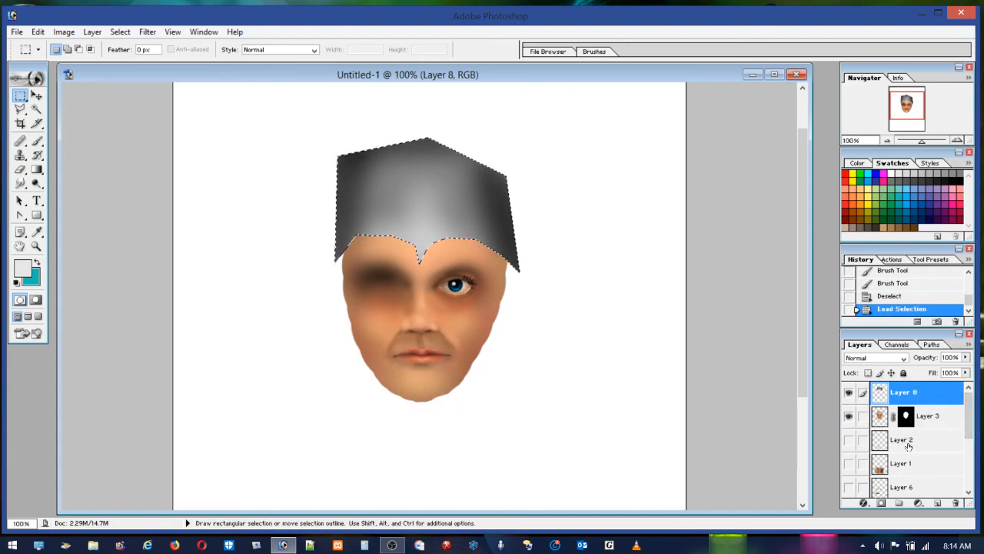
{"action": "left_click", "coordinate": [936, 503]}
{"action": "left_click_drag", "start_coordinate": [921, 400], "coordinate": [928, 431]}
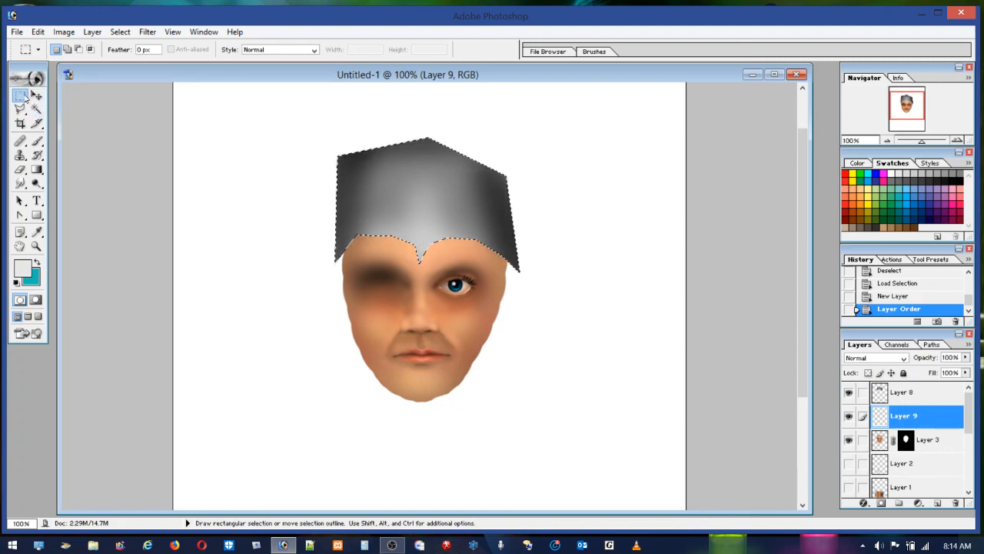
{"action": "key", "text": "Up"}
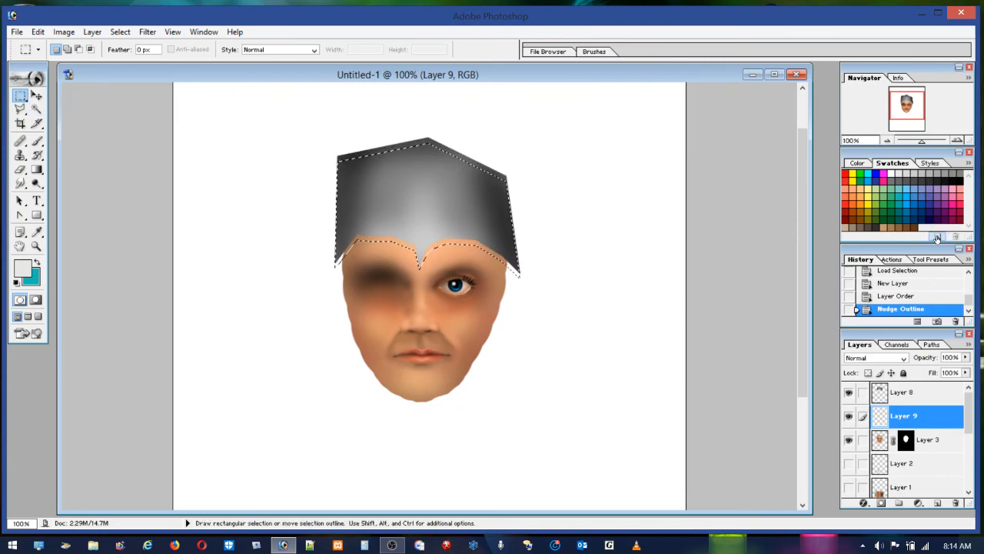
Step: Fill the nudged selection with black at 100% opacity as the headpiece's lower edge and clear the selection
{"action": "left_click", "coordinate": [960, 176]}
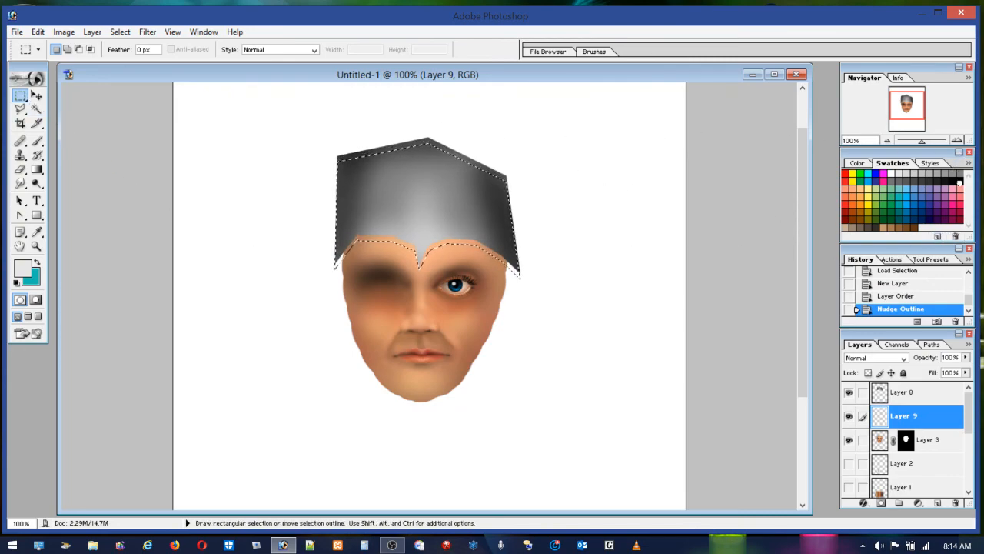
{"action": "left_click", "coordinate": [38, 31]}
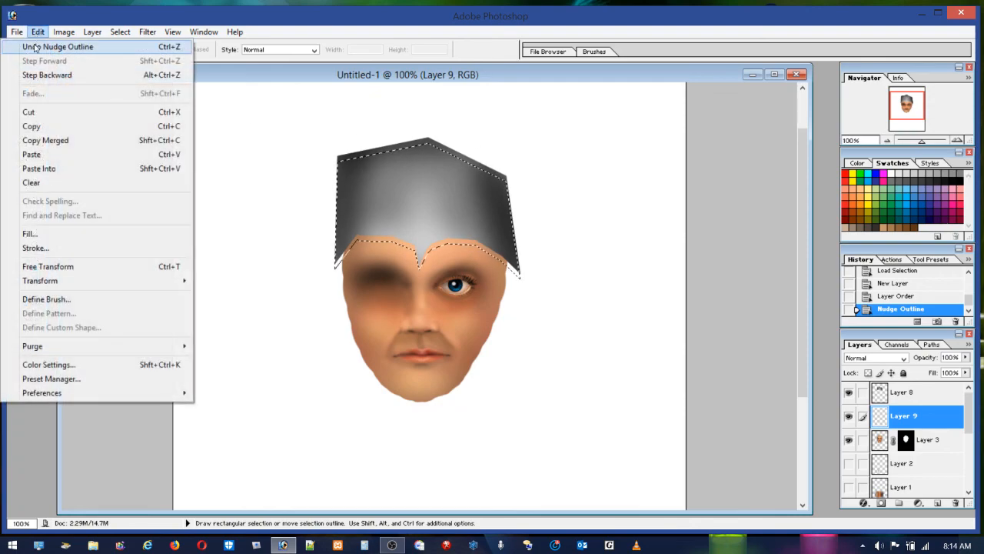
{"action": "left_click", "coordinate": [44, 234]}
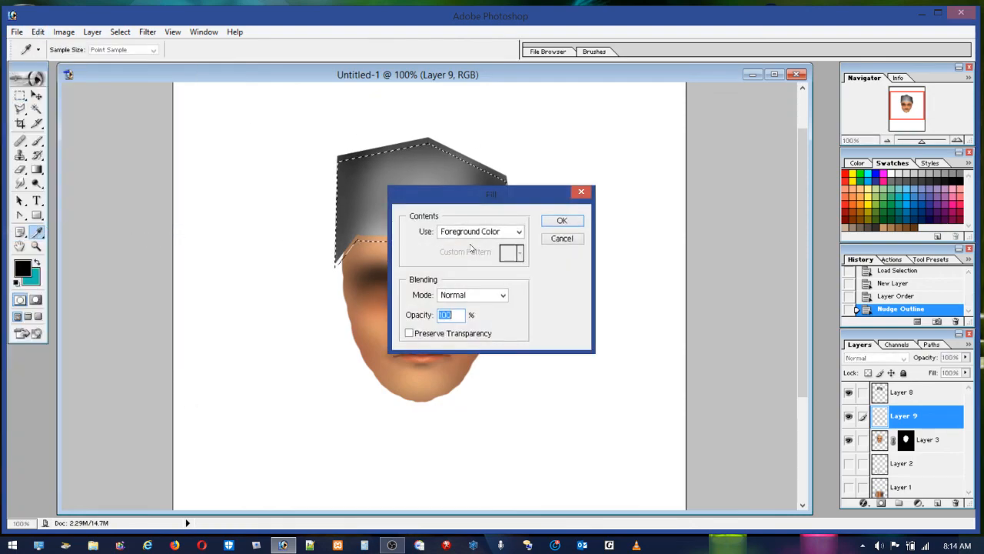
{"action": "left_click", "coordinate": [562, 221]}
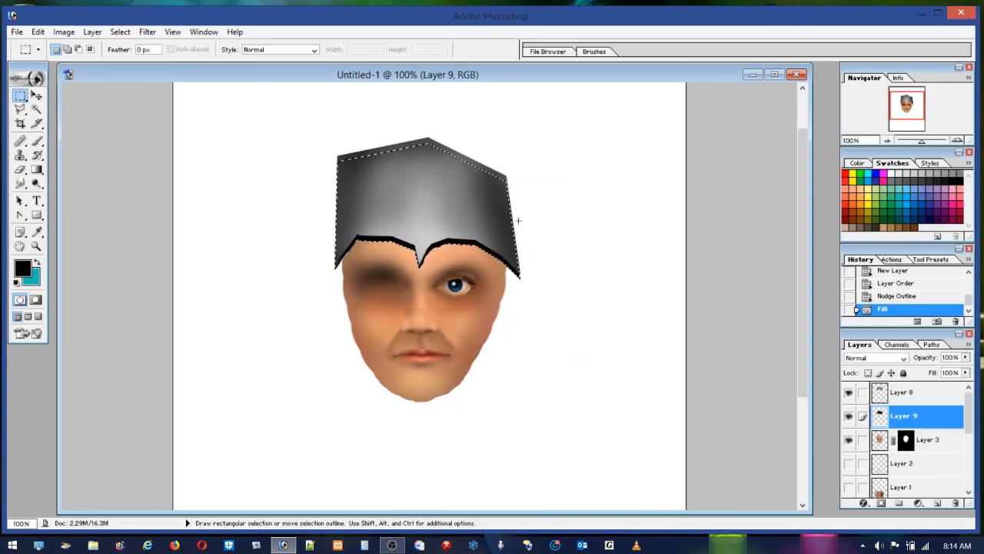
{"action": "left_click", "coordinate": [275, 112]}
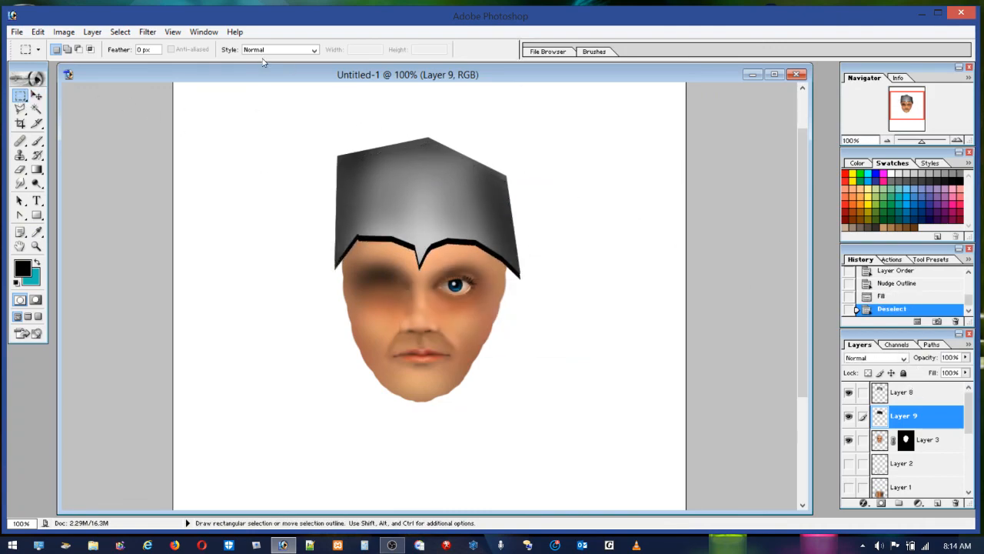
Step: Soften the black edge on Layer 9 with a 4.9-pixel Gaussian Blur and lower the layer's opacity to 35%
{"action": "left_click", "coordinate": [147, 33]}
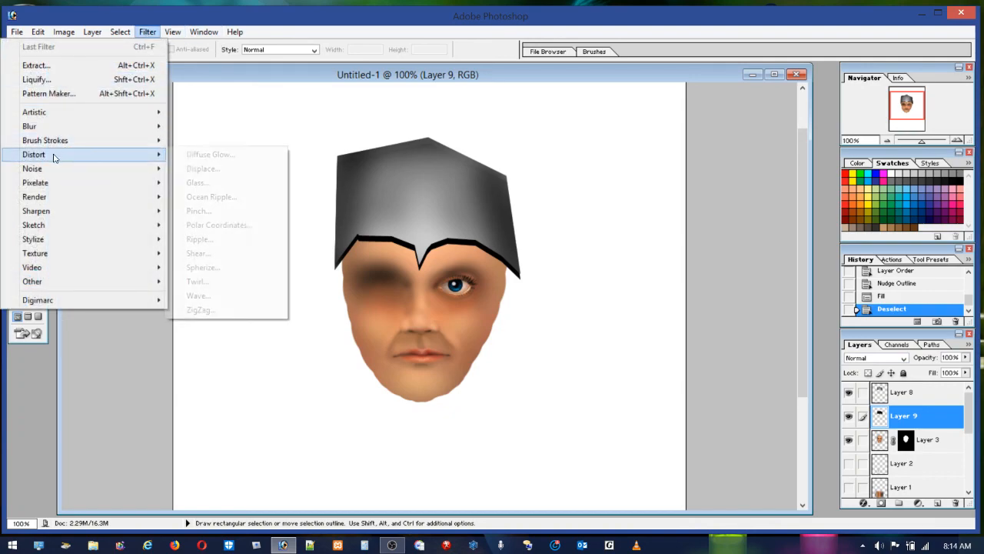
{"action": "mouse_move", "coordinate": [44, 141]}
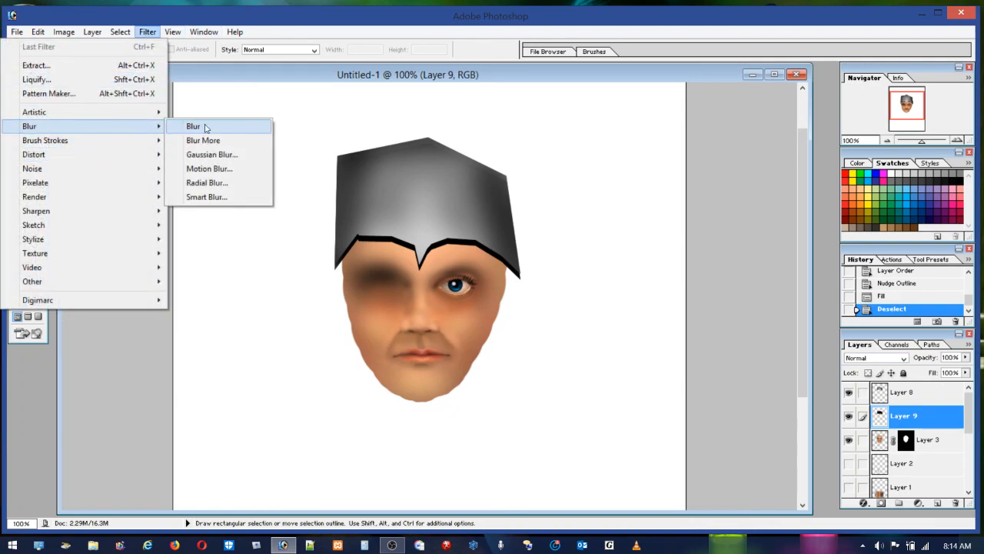
{"action": "left_click", "coordinate": [216, 154]}
{"action": "left_click_drag", "start_coordinate": [455, 179], "coordinate": [611, 131]}
{"action": "left_click_drag", "start_coordinate": [604, 317], "coordinate": [588, 316]}
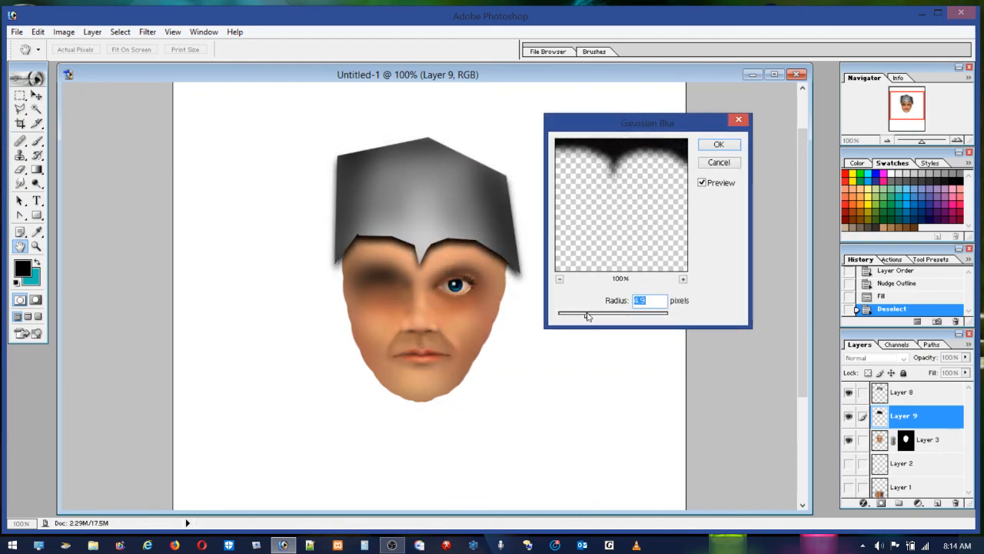
{"action": "left_click", "coordinate": [717, 145]}
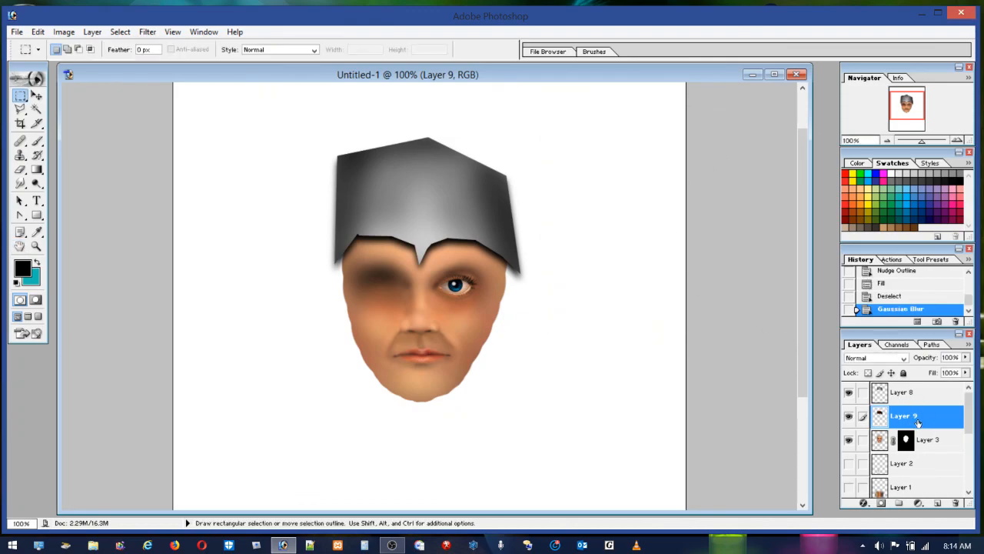
{"action": "left_click", "coordinate": [965, 358]}
{"action": "left_click_drag", "start_coordinate": [963, 369], "coordinate": [925, 373]}
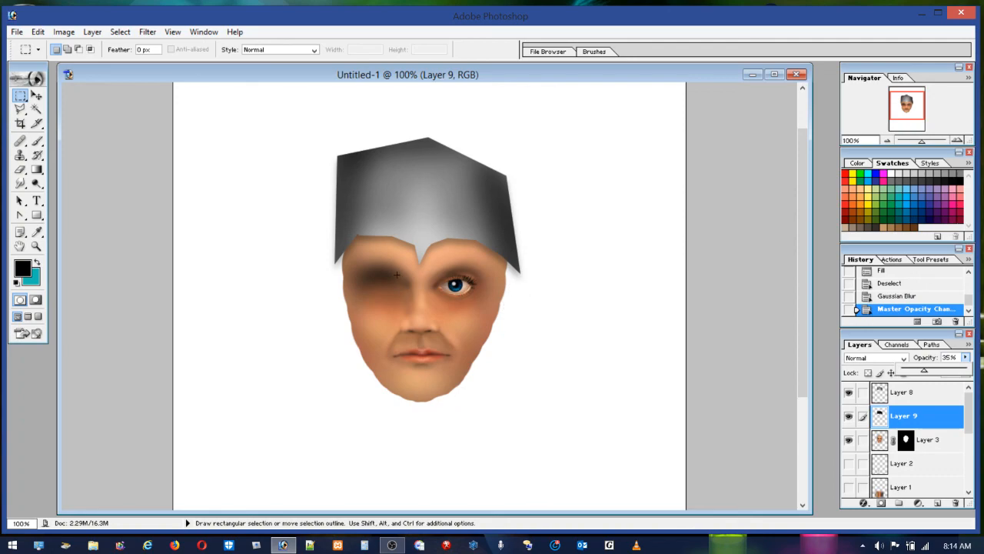
Step: Reduce the brush diameter to 14 px for detail work around the brow
{"action": "left_click", "coordinate": [36, 246]}
{"action": "left_click_drag", "start_coordinate": [335, 216], "coordinate": [529, 294]}
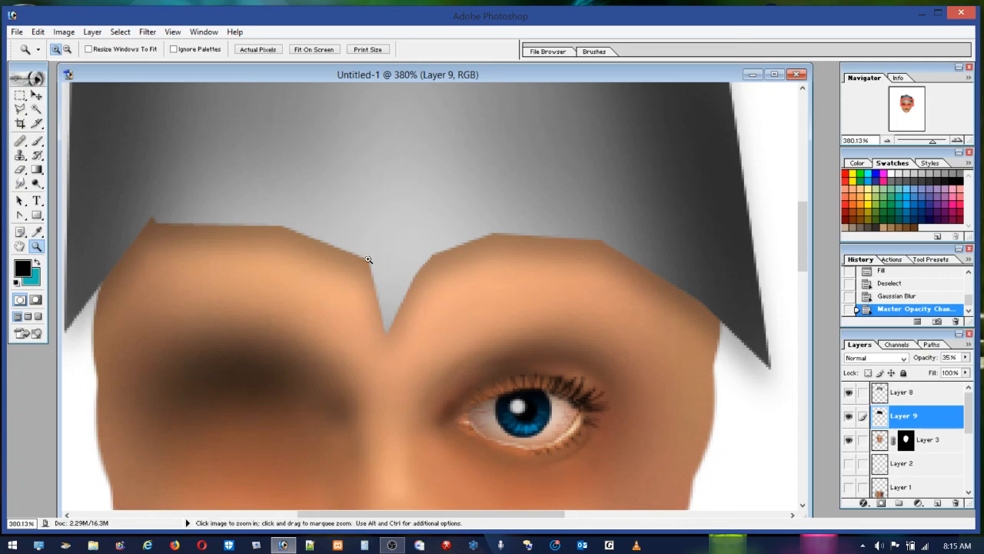
{"action": "left_click", "coordinate": [37, 141]}
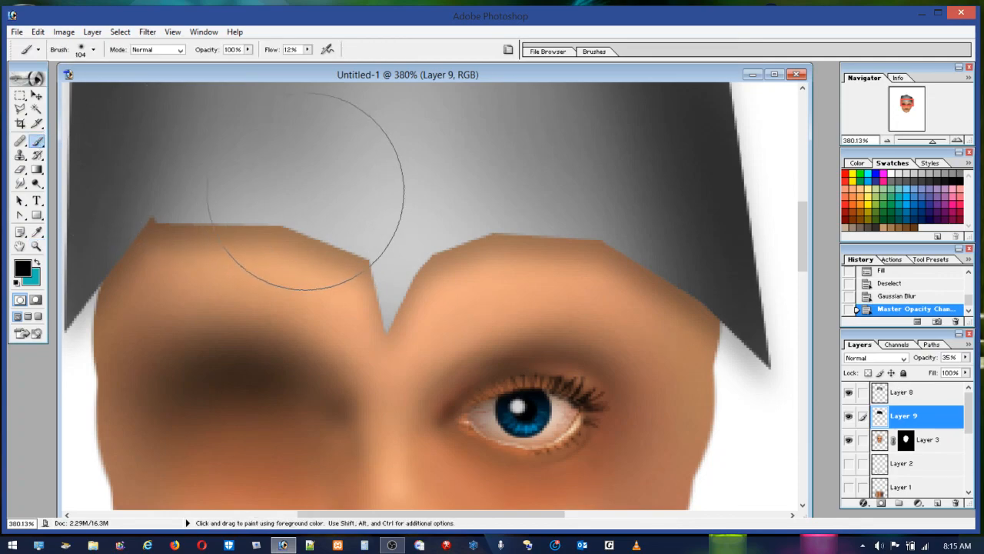
{"action": "left_click", "coordinate": [93, 49]}
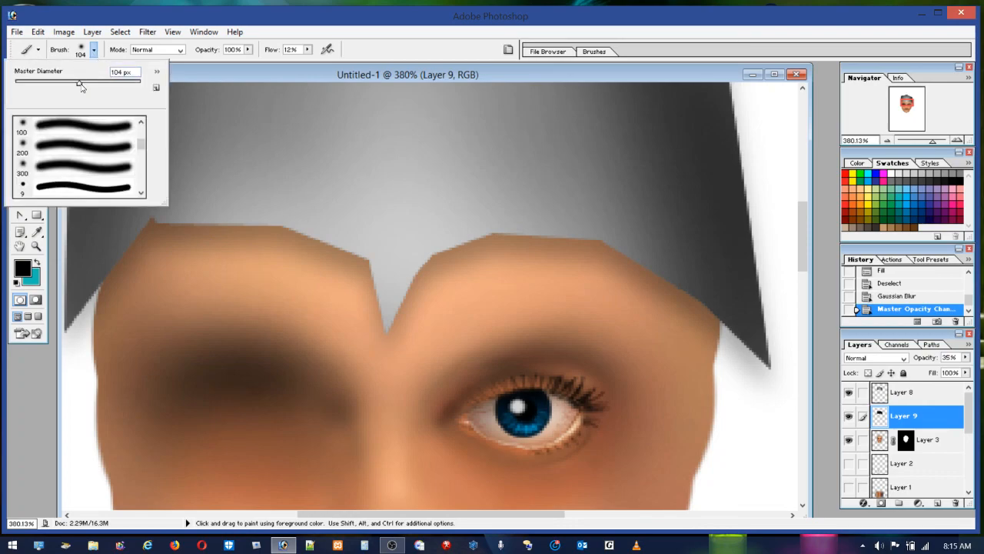
{"action": "left_click", "coordinate": [37, 85]}
{"action": "left_click_drag", "start_coordinate": [26, 87], "coordinate": [23, 83]}
{"action": "left_click", "coordinate": [83, 51]}
{"action": "left_click", "coordinate": [83, 50]}
{"action": "left_click", "coordinate": [83, 51]}
Step: Outline a curved band along the headpiece's lower edge, with a pointed tip between the brows, using the Polygonal Lasso
{"action": "left_click", "coordinate": [19, 108]}
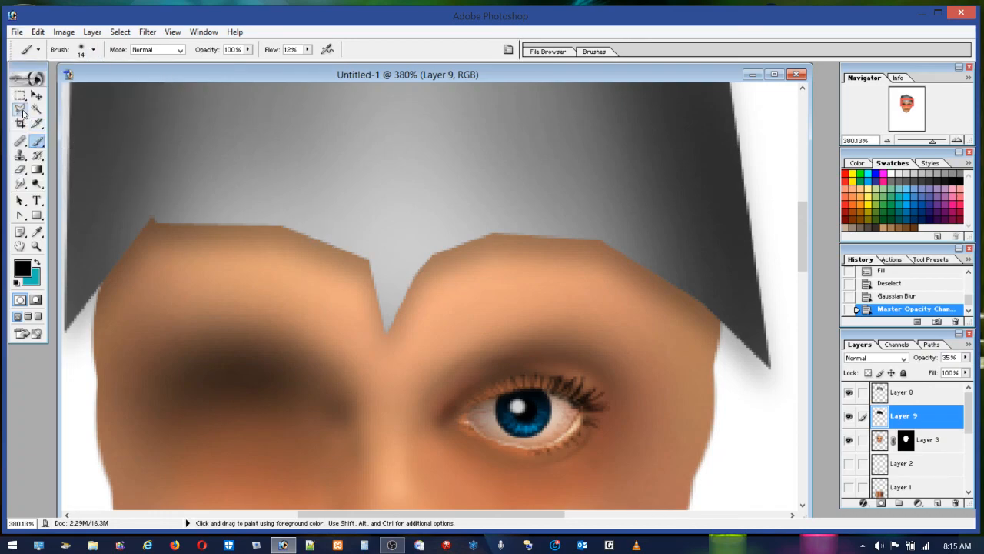
{"action": "left_click", "coordinate": [381, 313]}
{"action": "left_click", "coordinate": [369, 279]}
{"action": "left_click", "coordinate": [358, 259]}
{"action": "left_click", "coordinate": [329, 245]}
{"action": "left_click", "coordinate": [299, 236]}
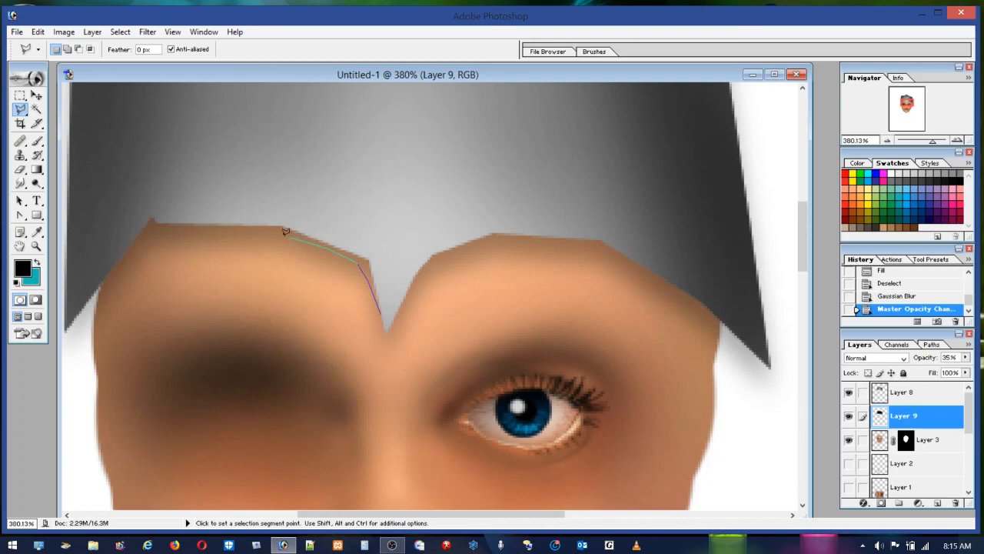
{"action": "left_click", "coordinate": [260, 229]}
{"action": "left_click", "coordinate": [158, 233]}
{"action": "left_click", "coordinate": [110, 260]}
{"action": "left_click", "coordinate": [102, 215]}
{"action": "left_click", "coordinate": [137, 190]}
{"action": "left_click", "coordinate": [188, 179]}
{"action": "left_click", "coordinate": [234, 175]}
{"action": "left_click", "coordinate": [292, 179]}
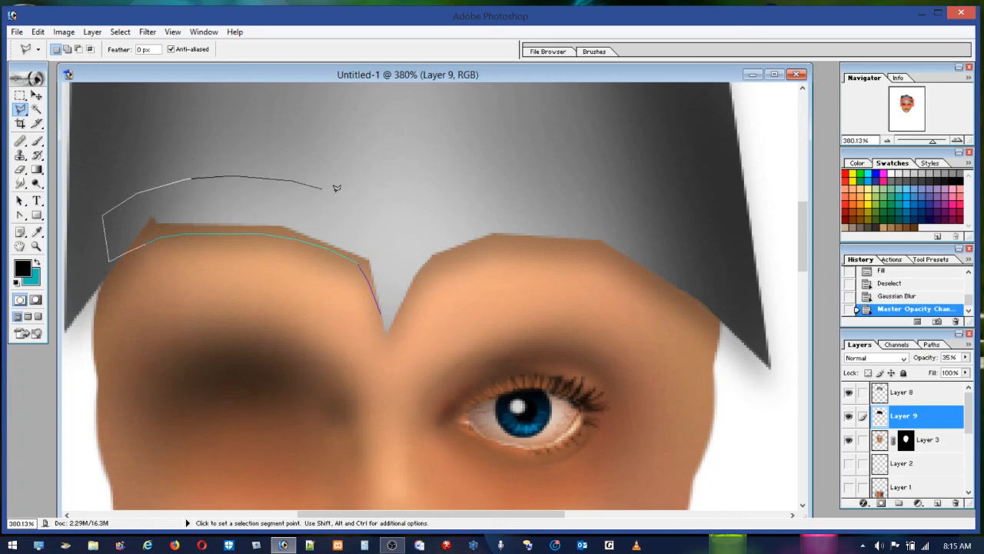
{"action": "left_click", "coordinate": [352, 202]}
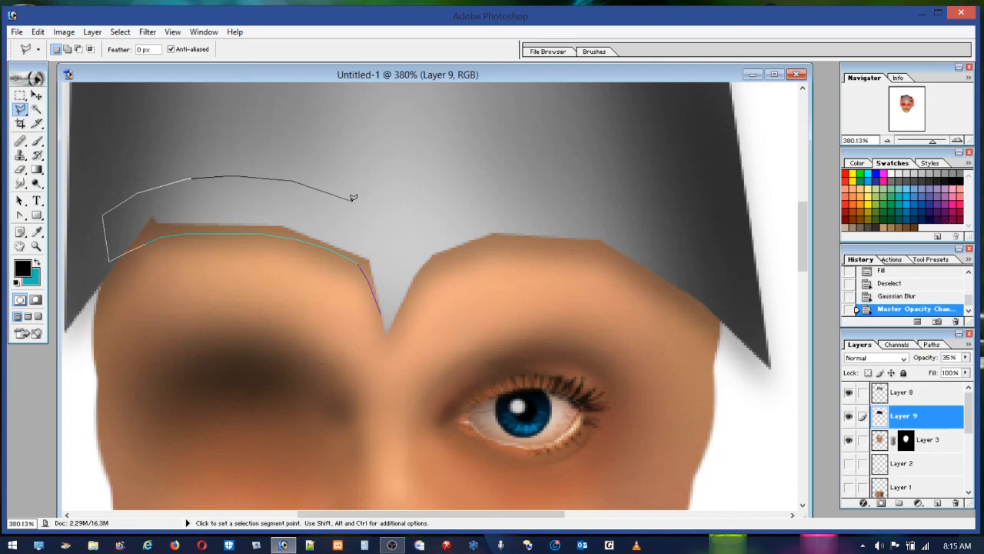
{"action": "left_click", "coordinate": [393, 229]}
{"action": "left_click", "coordinate": [423, 210]}
{"action": "left_click", "coordinate": [494, 193]}
{"action": "left_click", "coordinate": [592, 204]}
{"action": "left_click", "coordinate": [649, 230]}
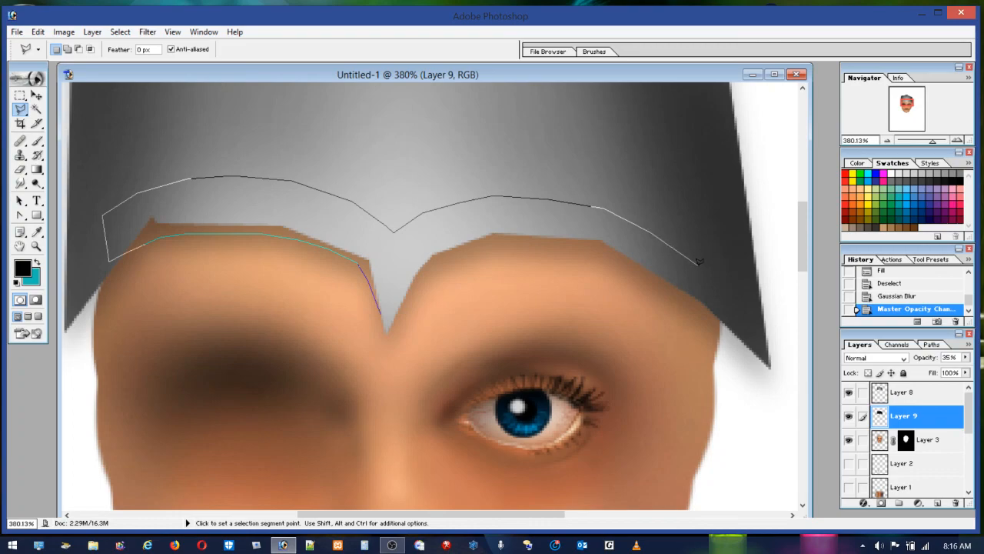
{"action": "left_click", "coordinate": [722, 296]}
{"action": "left_click", "coordinate": [715, 330]}
{"action": "left_click", "coordinate": [631, 267]}
{"action": "left_click", "coordinate": [557, 245]}
{"action": "left_click", "coordinate": [487, 246]}
{"action": "left_click", "coordinate": [464, 251]}
{"action": "left_click", "coordinate": [433, 263]}
{"action": "left_click", "coordinate": [399, 313]}
{"action": "left_click", "coordinate": [408, 322]}
{"action": "left_click", "coordinate": [390, 364]}
{"action": "left_click", "coordinate": [370, 313]}
{"action": "left_click", "coordinate": [388, 316]}
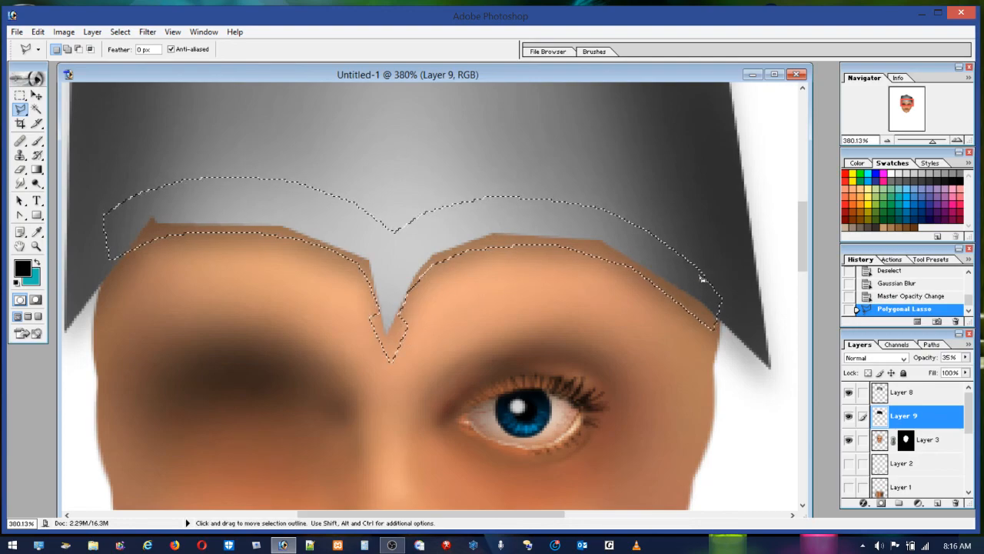
Step: Paint the selected band dark gray, sampled from the headpiece, on a new layer above Layer 8 with a 96 px brush at 100% flow
{"action": "left_click", "coordinate": [913, 401]}
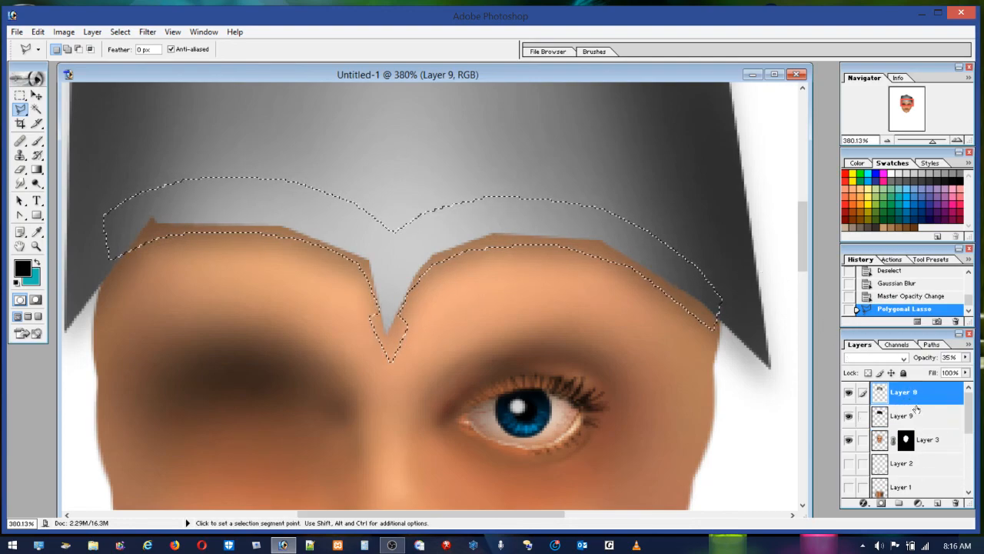
{"action": "left_click", "coordinate": [937, 502]}
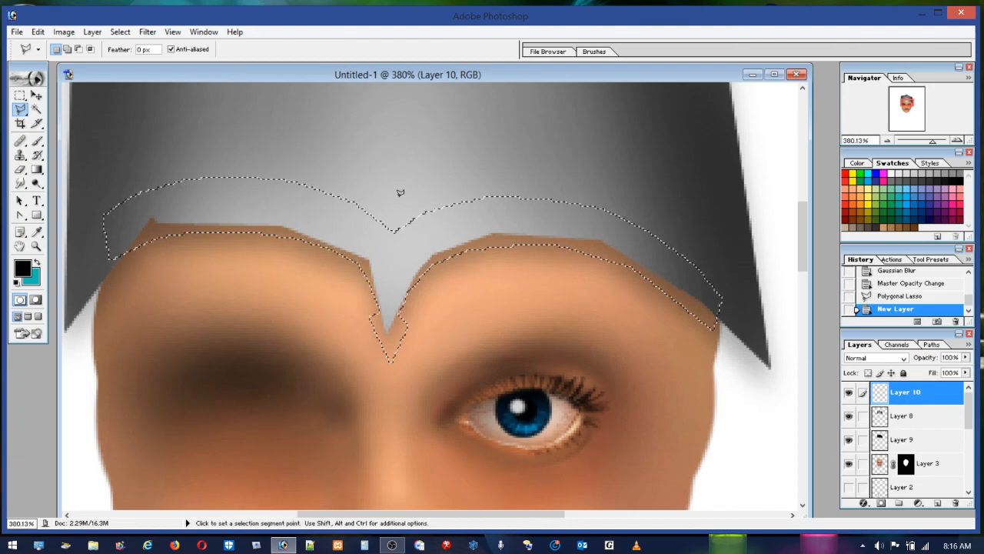
{"action": "left_click", "coordinate": [37, 143]}
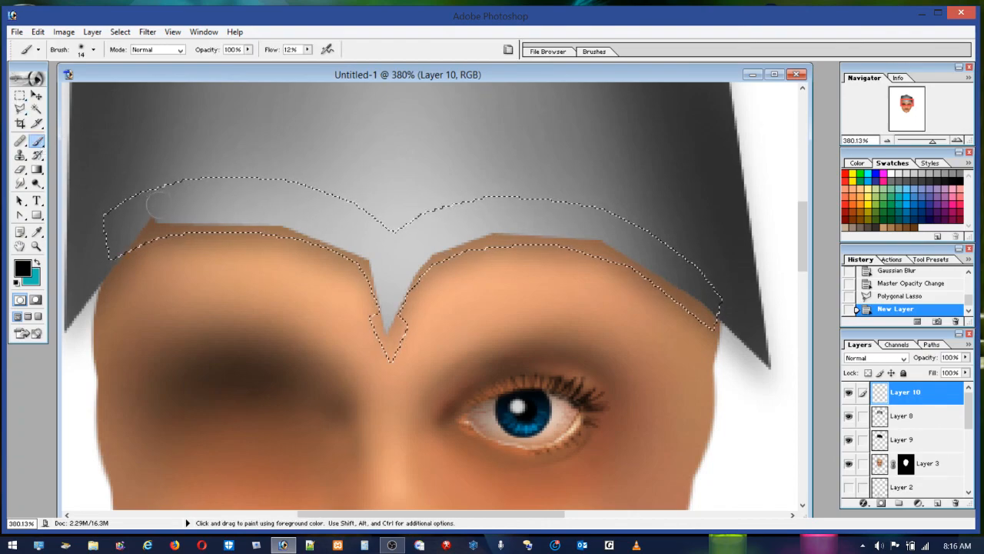
{"action": "left_click", "coordinate": [131, 215], "text": "alt"}
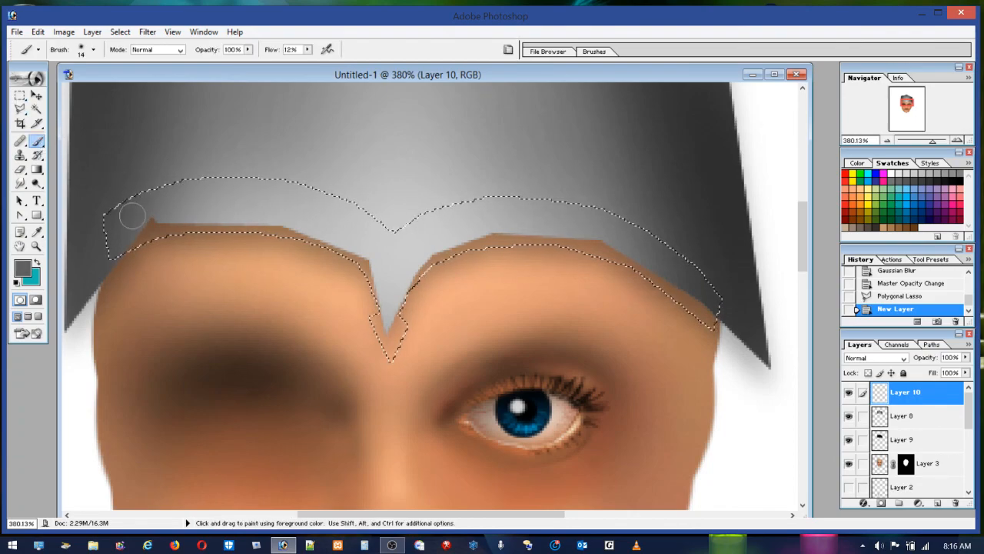
{"action": "left_click", "coordinate": [80, 50]}
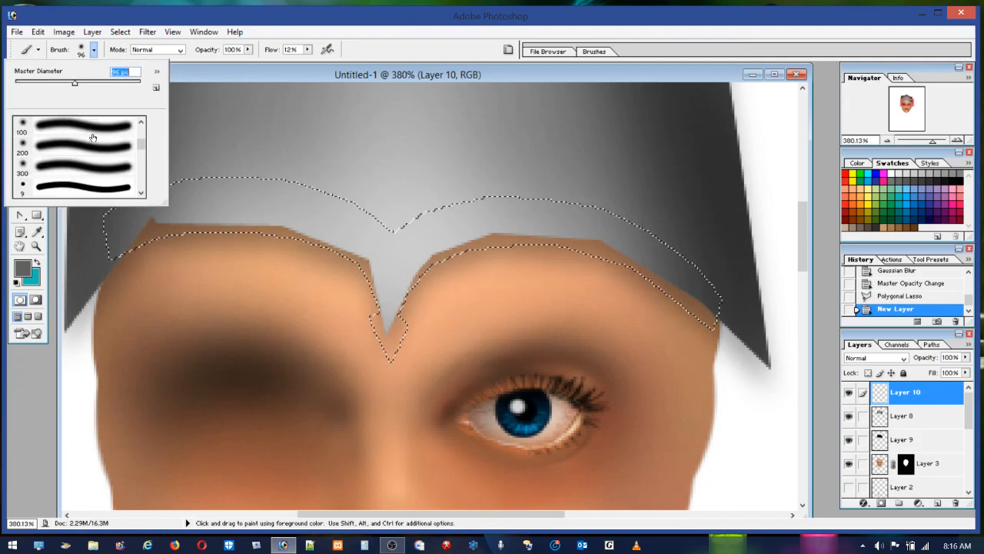
{"action": "left_click", "coordinate": [152, 218]}
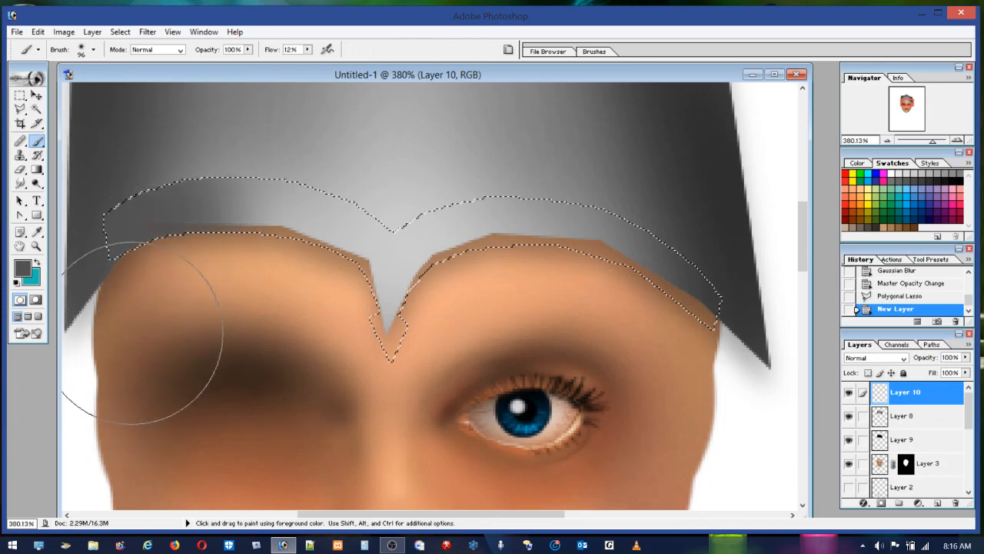
{"action": "left_click_drag", "start_coordinate": [164, 231], "coordinate": [285, 99]}
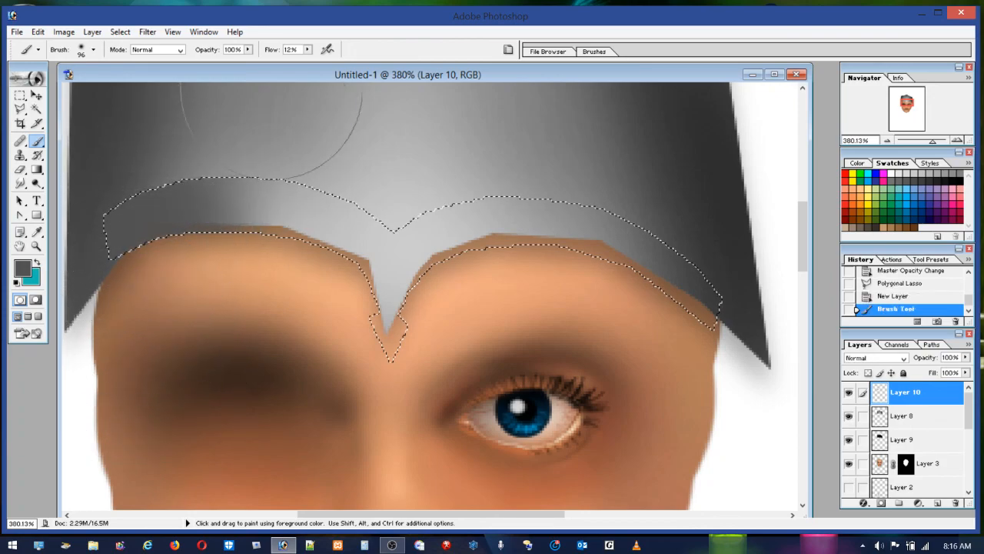
{"action": "left_click", "coordinate": [309, 50]}
{"action": "left_click_drag", "start_coordinate": [305, 66], "coordinate": [514, 72]}
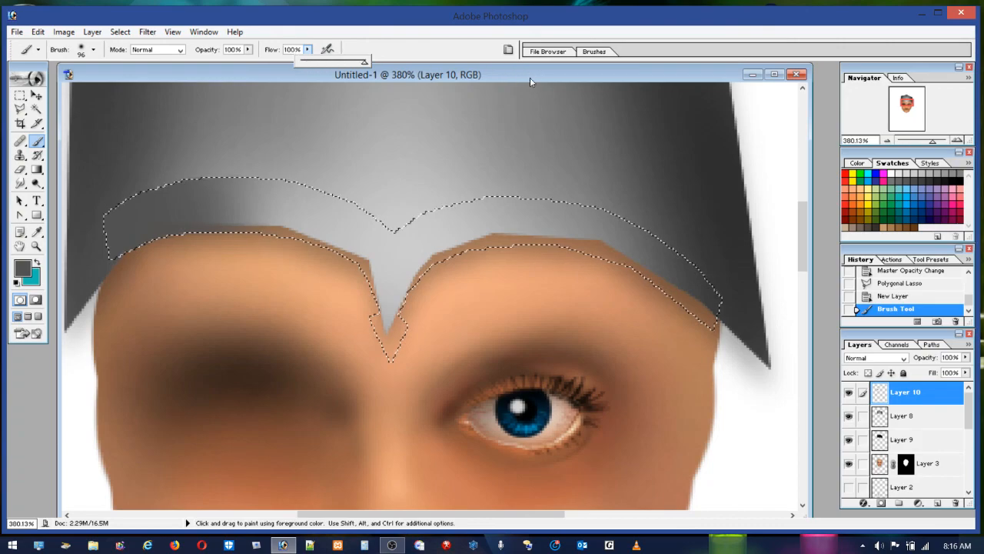
{"action": "mouse_move", "coordinate": [692, 211]}
{"action": "left_mouse_down"}
{"action": "mouse_move", "coordinate": [670, 285]}
{"action": "mouse_move", "coordinate": [669, 241]}
{"action": "mouse_move", "coordinate": [399, 338]}
{"action": "mouse_move", "coordinate": [374, 274]}
{"action": "mouse_move", "coordinate": [143, 231]}
{"action": "mouse_move", "coordinate": [220, 257]}
{"action": "left_mouse_up"}
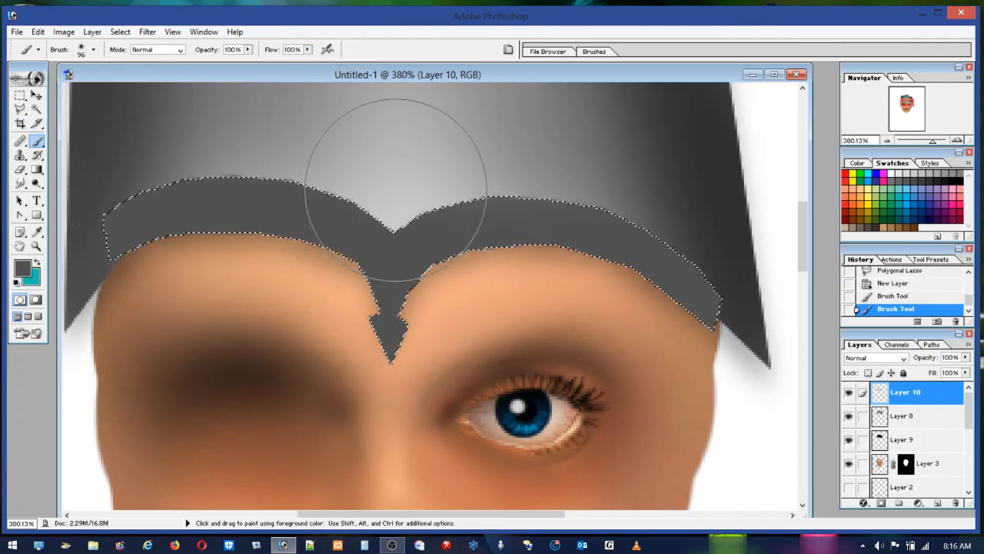
Step: Brush light gray sampled from the headpiece over the band's center and pointed tip at 30% flow, keeping the outer ends darker
{"action": "left_click", "coordinate": [93, 50]}
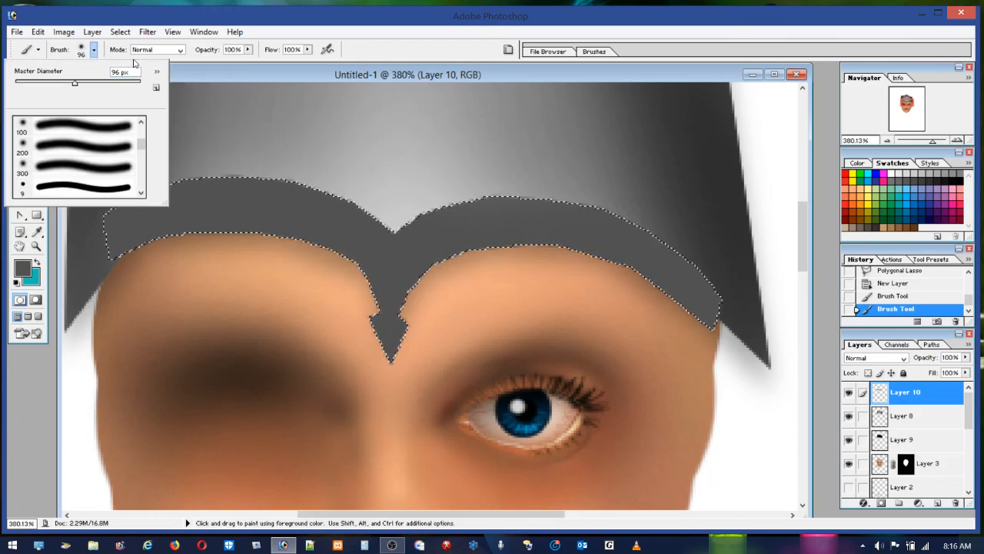
{"action": "left_click", "coordinate": [296, 49]}
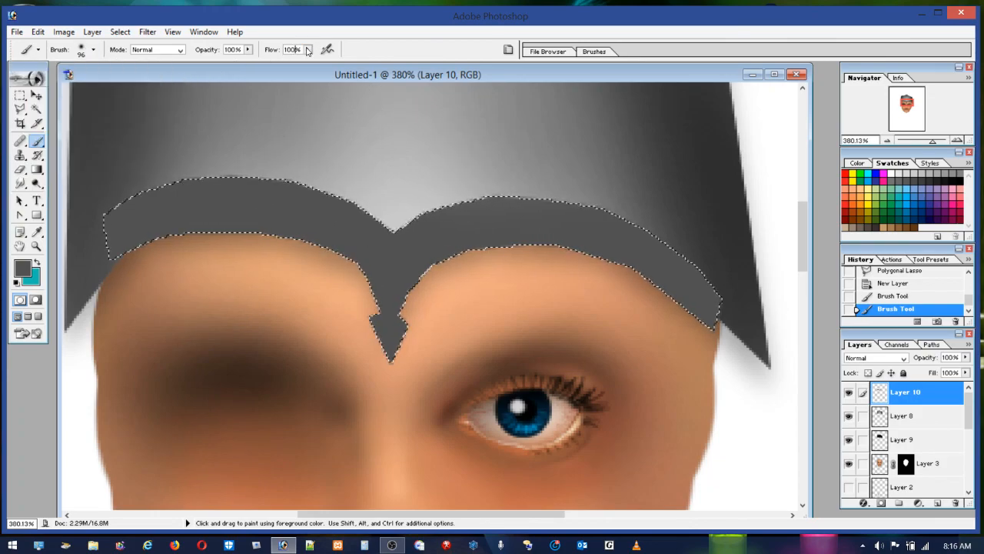
{"action": "left_click", "coordinate": [306, 49]}
{"action": "left_click_drag", "start_coordinate": [270, 64], "coordinate": [263, 63]}
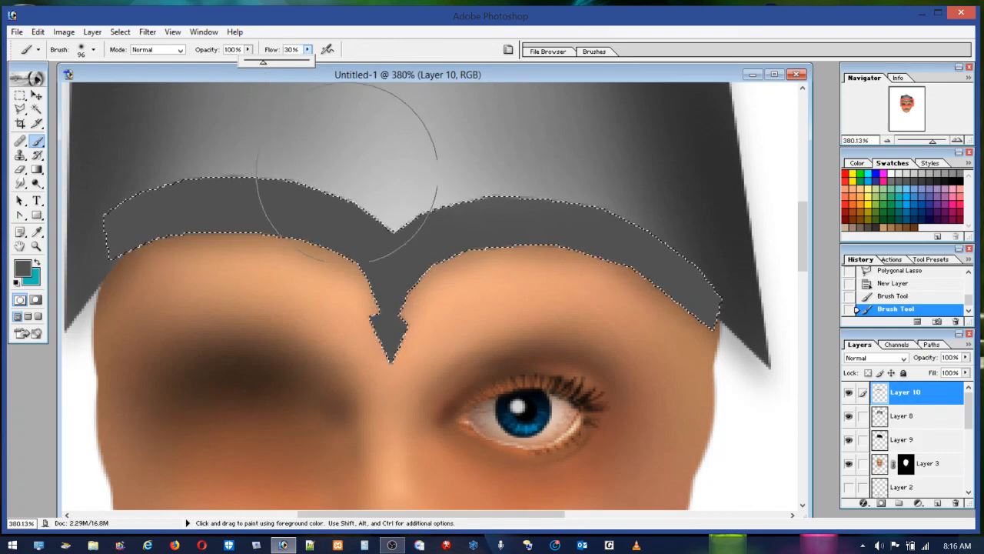
{"action": "left_click", "coordinate": [402, 186], "text": "alt"}
{"action": "mouse_move", "coordinate": [398, 213]}
{"action": "left_mouse_down"}
{"action": "mouse_move", "coordinate": [396, 337]}
{"action": "mouse_move", "coordinate": [405, 311]}
{"action": "mouse_move", "coordinate": [264, 193]}
{"action": "left_mouse_up"}
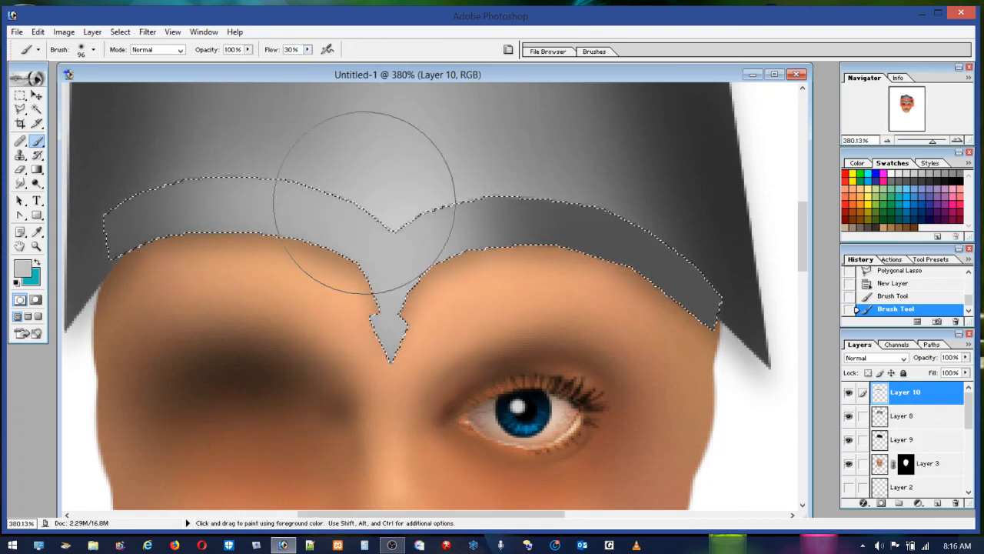
{"action": "mouse_move", "coordinate": [464, 225]}
{"action": "left_mouse_down"}
{"action": "mouse_move", "coordinate": [432, 251]}
{"action": "mouse_move", "coordinate": [558, 240]}
{"action": "mouse_move", "coordinate": [550, 264]}
{"action": "mouse_move", "coordinate": [514, 275]}
{"action": "mouse_move", "coordinate": [563, 278]}
{"action": "mouse_move", "coordinate": [536, 329]}
{"action": "left_mouse_up"}
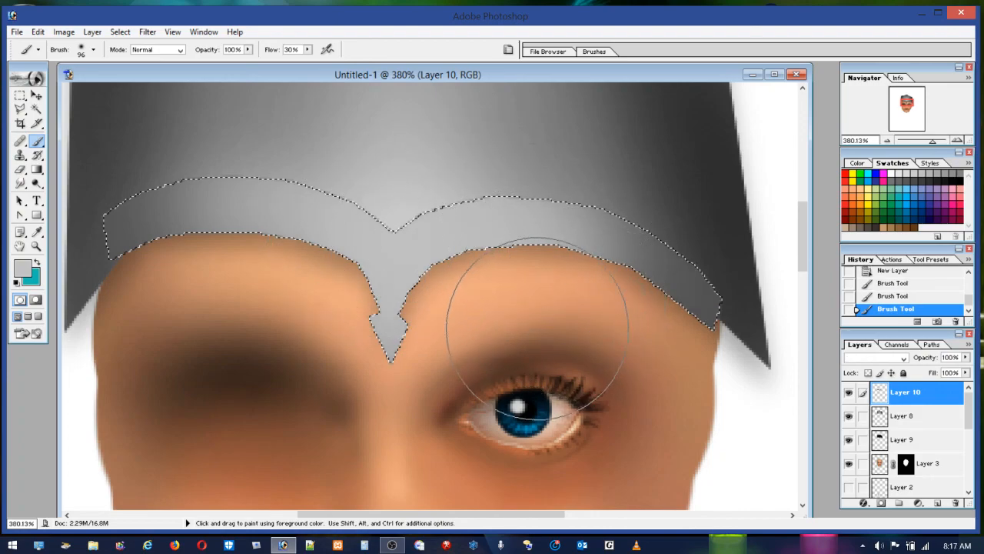
{"action": "left_click", "coordinate": [397, 197], "text": "alt"}
{"action": "left_click_drag", "start_coordinate": [395, 317], "coordinate": [412, 317]}
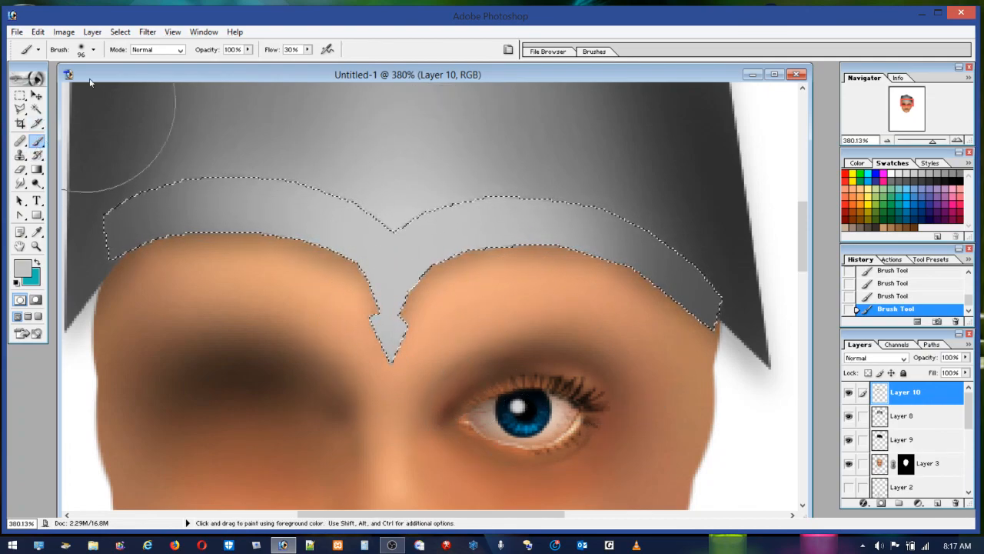
Step: Draw a black vertical stem with a curl on each side at the band's center using a 3 px brush, redoing the first stem
{"action": "left_click", "coordinate": [88, 49]}
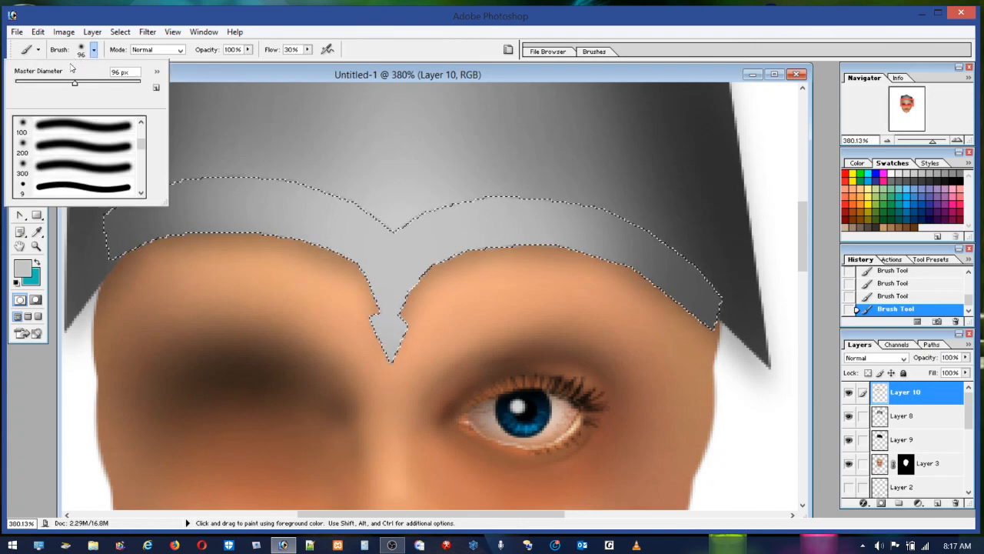
{"action": "left_click", "coordinate": [30, 84]}
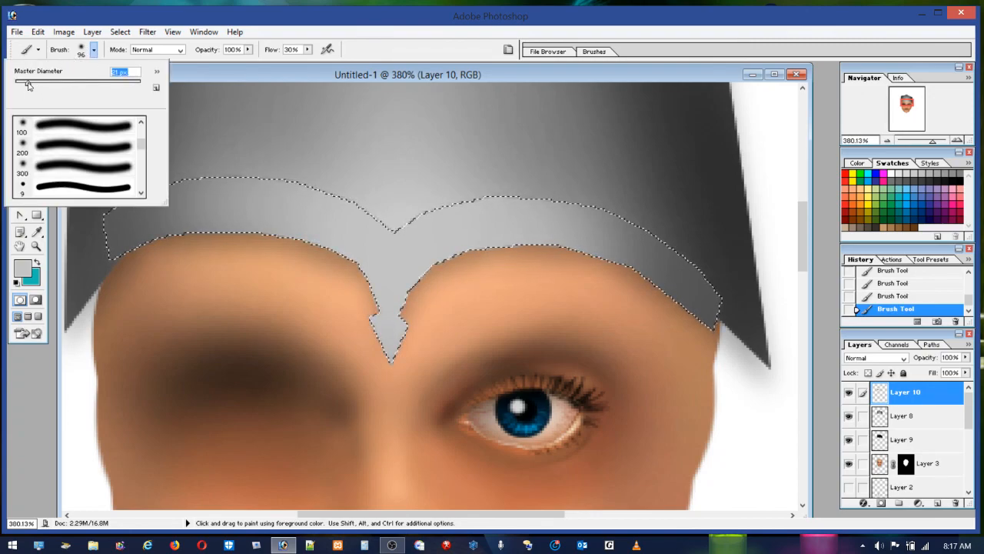
{"action": "left_click_drag", "start_coordinate": [23, 84], "coordinate": [15, 85]}
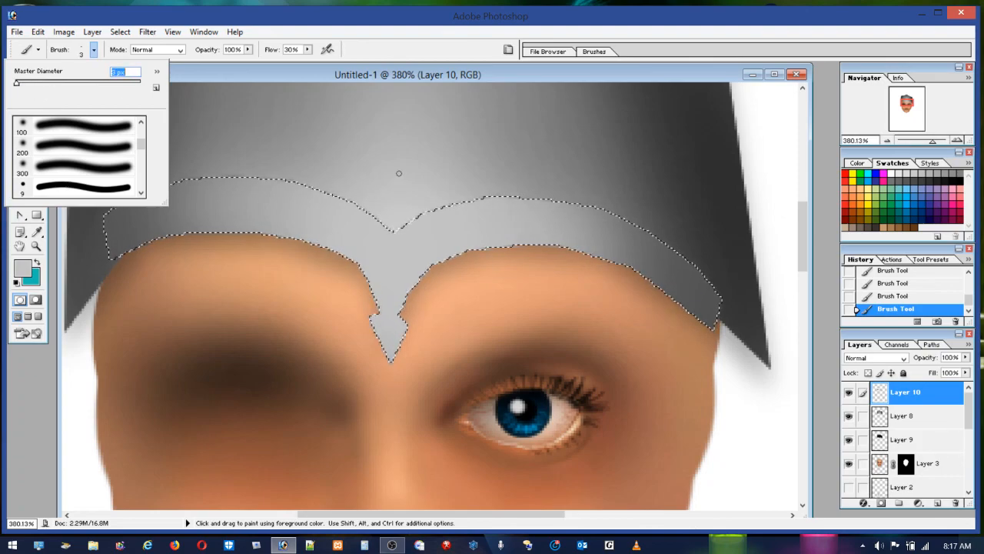
{"action": "left_click", "coordinate": [961, 178]}
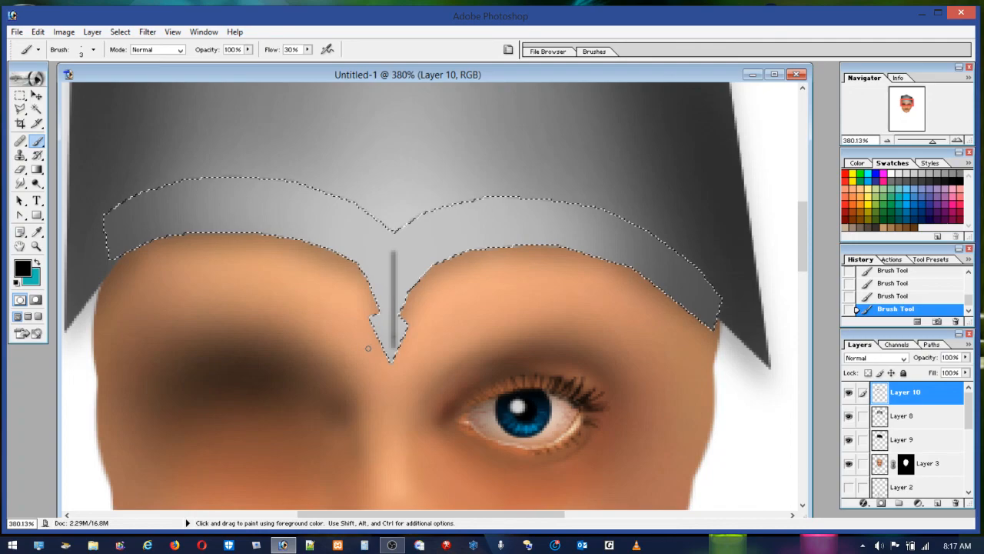
{"action": "left_click", "coordinate": [38, 31]}
{"action": "left_click", "coordinate": [45, 43]}
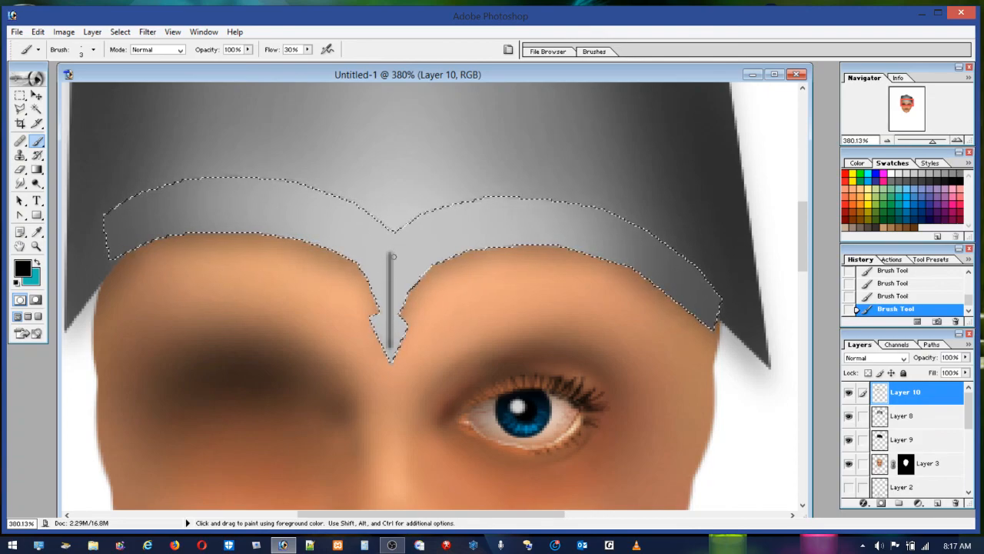
{"action": "mouse_move", "coordinate": [387, 261]}
{"action": "left_mouse_down"}
{"action": "mouse_move", "coordinate": [416, 232]}
{"action": "mouse_move", "coordinate": [426, 249]}
{"action": "mouse_move", "coordinate": [411, 270]}
{"action": "mouse_move", "coordinate": [399, 256]}
{"action": "mouse_move", "coordinate": [408, 250]}
{"action": "mouse_move", "coordinate": [390, 253]}
{"action": "mouse_move", "coordinate": [377, 234]}
{"action": "mouse_move", "coordinate": [374, 255]}
{"action": "left_mouse_up"}
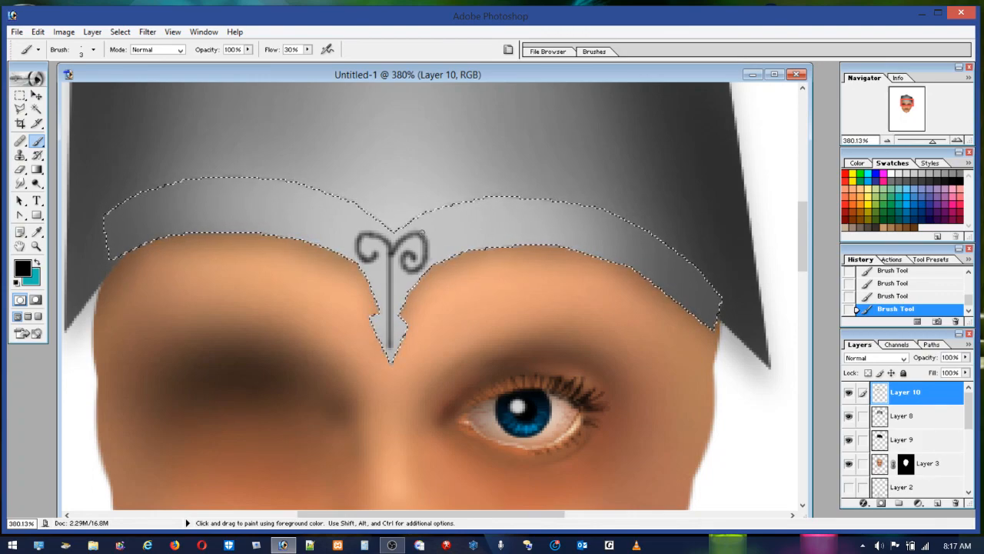
Step: Draw black scrolls and interlacing vines along the band's right half and a chain of curls along its left half
{"action": "mouse_move", "coordinate": [421, 232]}
{"action": "left_mouse_down"}
{"action": "mouse_move", "coordinate": [466, 240]}
{"action": "mouse_move", "coordinate": [485, 215]}
{"action": "mouse_move", "coordinate": [460, 210]}
{"action": "mouse_move", "coordinate": [458, 223]}
{"action": "mouse_move", "coordinate": [472, 222]}
{"action": "left_mouse_up"}
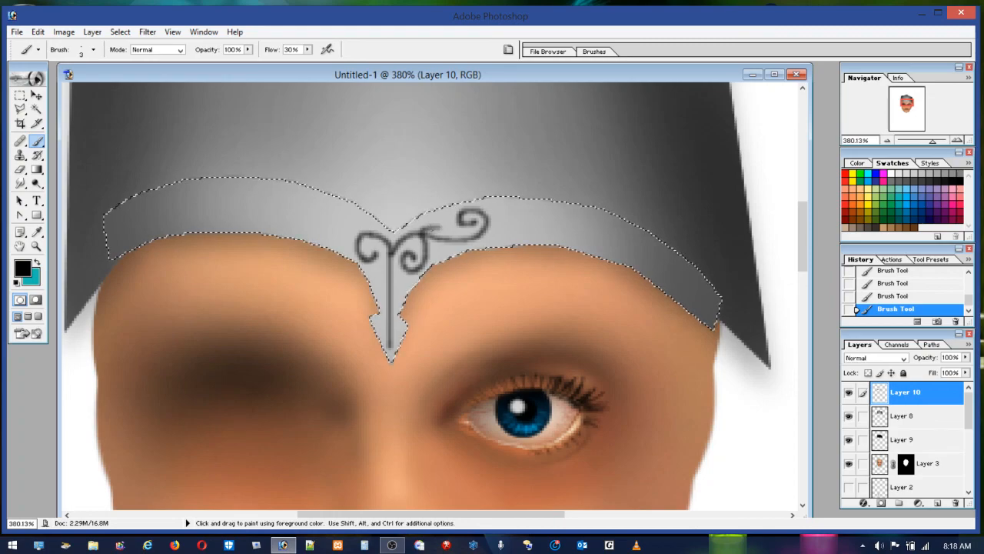
{"action": "left_click_drag", "start_coordinate": [430, 228], "coordinate": [404, 235]}
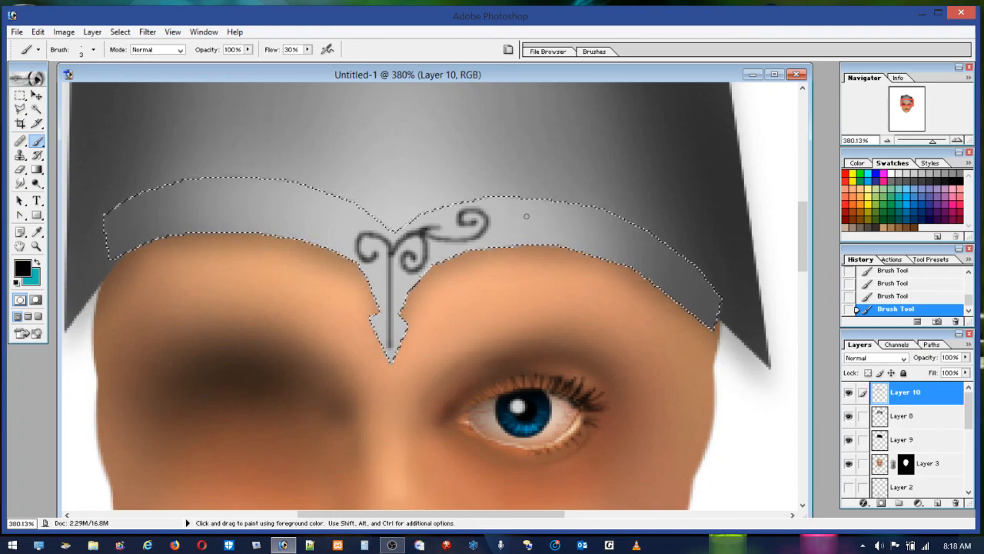
{"action": "mouse_move", "coordinate": [469, 239]}
{"action": "left_mouse_down"}
{"action": "mouse_move", "coordinate": [555, 226]}
{"action": "mouse_move", "coordinate": [545, 208]}
{"action": "mouse_move", "coordinate": [534, 210]}
{"action": "mouse_move", "coordinate": [534, 222]}
{"action": "left_mouse_up"}
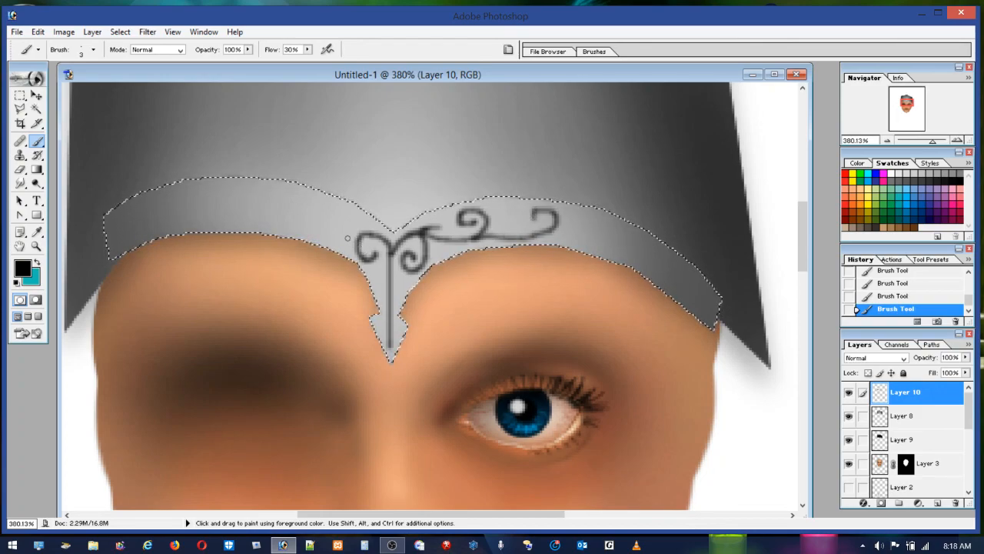
{"action": "mouse_move", "coordinate": [366, 235]}
{"action": "left_mouse_down"}
{"action": "mouse_move", "coordinate": [352, 214]}
{"action": "mouse_move", "coordinate": [336, 215]}
{"action": "mouse_move", "coordinate": [336, 237]}
{"action": "mouse_move", "coordinate": [349, 228]}
{"action": "mouse_move", "coordinate": [322, 203]}
{"action": "mouse_move", "coordinate": [301, 211]}
{"action": "mouse_move", "coordinate": [310, 229]}
{"action": "mouse_move", "coordinate": [306, 199]}
{"action": "mouse_move", "coordinate": [292, 197]}
{"action": "mouse_move", "coordinate": [283, 201]}
{"action": "mouse_move", "coordinate": [289, 229]}
{"action": "mouse_move", "coordinate": [275, 191]}
{"action": "mouse_move", "coordinate": [256, 207]}
{"action": "mouse_move", "coordinate": [263, 225]}
{"action": "mouse_move", "coordinate": [256, 192]}
{"action": "mouse_move", "coordinate": [227, 194]}
{"action": "mouse_move", "coordinate": [239, 223]}
{"action": "mouse_move", "coordinate": [228, 187]}
{"action": "mouse_move", "coordinate": [213, 184]}
{"action": "mouse_move", "coordinate": [201, 212]}
{"action": "mouse_move", "coordinate": [213, 221]}
{"action": "mouse_move", "coordinate": [196, 191]}
{"action": "mouse_move", "coordinate": [176, 202]}
{"action": "mouse_move", "coordinate": [190, 229]}
{"action": "mouse_move", "coordinate": [172, 196]}
{"action": "mouse_move", "coordinate": [154, 196]}
{"action": "mouse_move", "coordinate": [147, 218]}
{"action": "mouse_move", "coordinate": [162, 222]}
{"action": "mouse_move", "coordinate": [127, 220]}
{"action": "mouse_move", "coordinate": [145, 237]}
{"action": "left_mouse_up"}
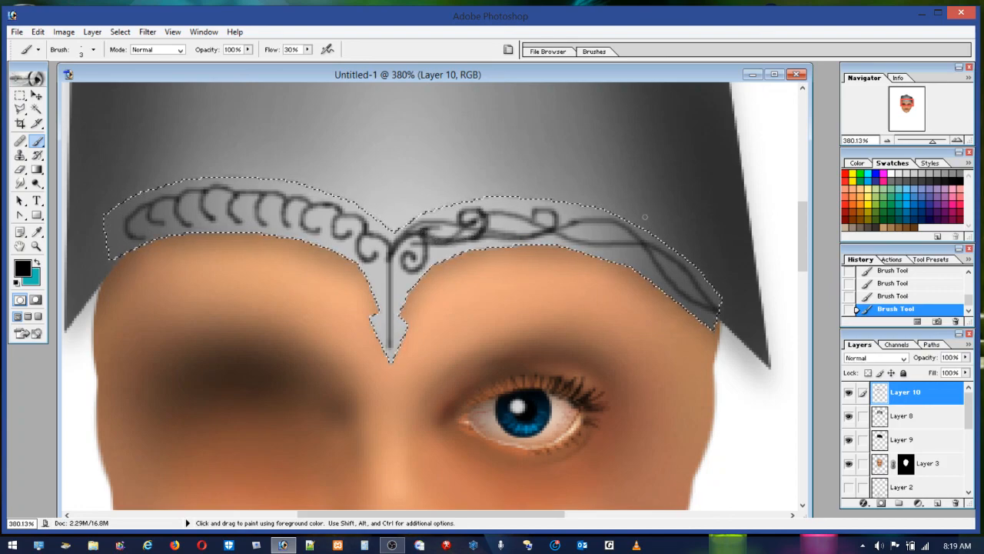
Step: Paint light gray highlights around the scrolls and inside the vine loops on the band's right half at 45% flow
{"action": "left_click", "coordinate": [955, 229]}
{"action": "left_click", "coordinate": [932, 173]}
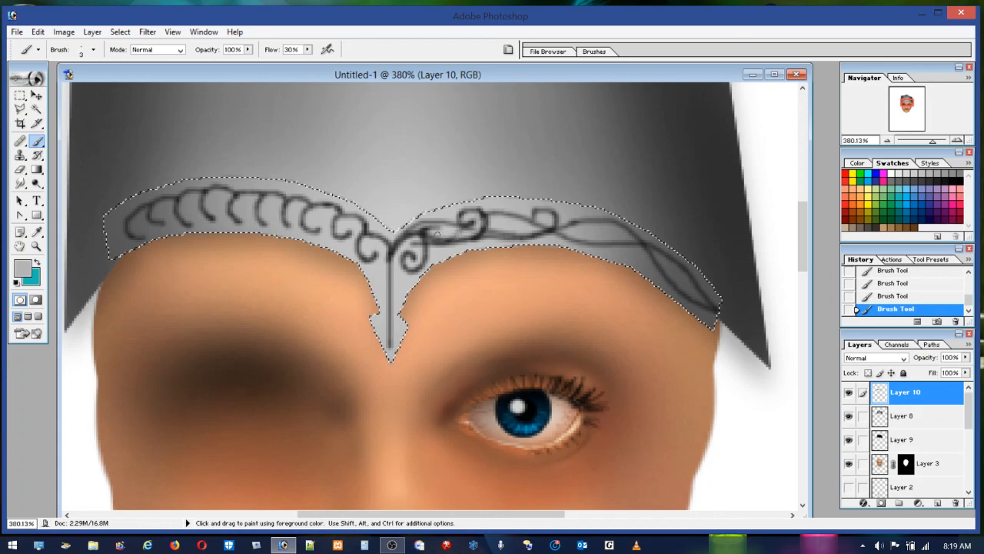
{"action": "left_click", "coordinate": [307, 49]}
{"action": "left_click_drag", "start_coordinate": [308, 61], "coordinate": [316, 61]}
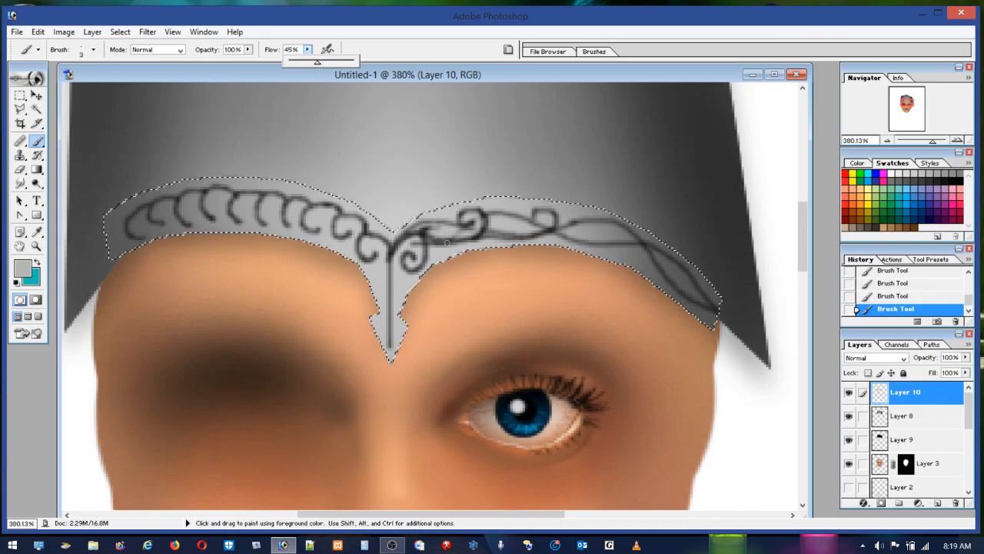
{"action": "left_click", "coordinate": [434, 228]}
{"action": "mouse_move", "coordinate": [435, 229]}
{"action": "left_mouse_down"}
{"action": "mouse_move", "coordinate": [420, 231]}
{"action": "mouse_move", "coordinate": [469, 237]}
{"action": "mouse_move", "coordinate": [478, 223]}
{"action": "left_mouse_up"}
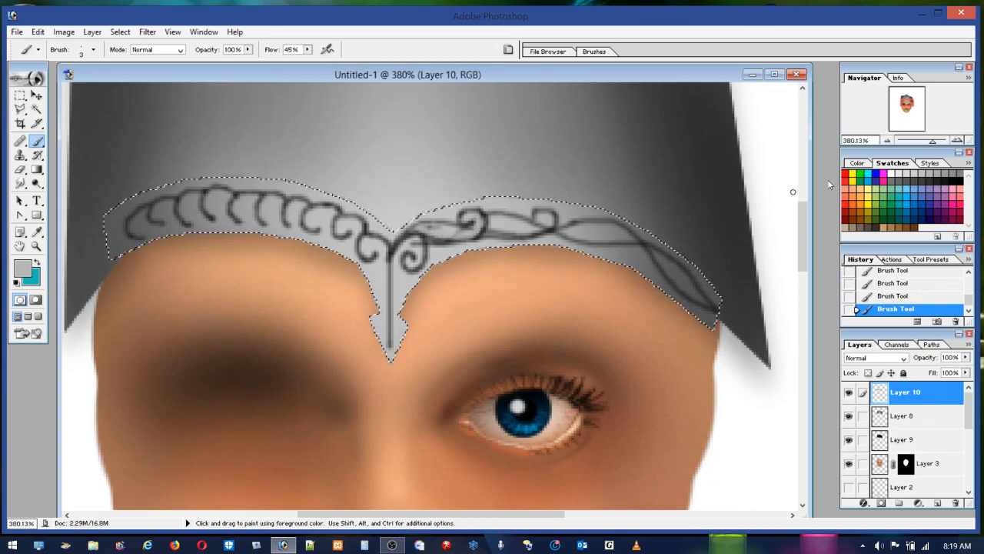
{"action": "left_click", "coordinate": [907, 175]}
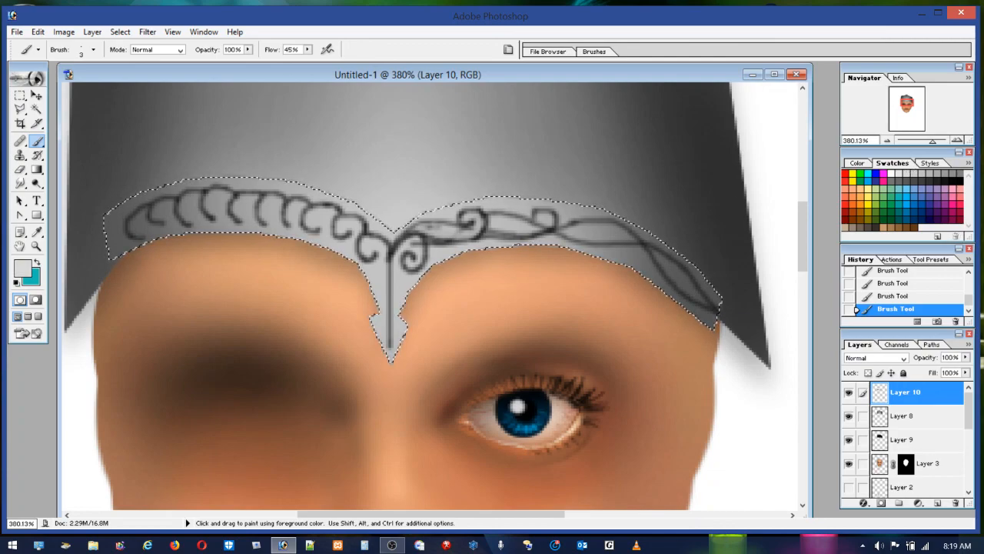
{"action": "mouse_move", "coordinate": [435, 234]}
{"action": "left_mouse_down"}
{"action": "mouse_move", "coordinate": [467, 233]}
{"action": "mouse_move", "coordinate": [471, 214]}
{"action": "left_mouse_up"}
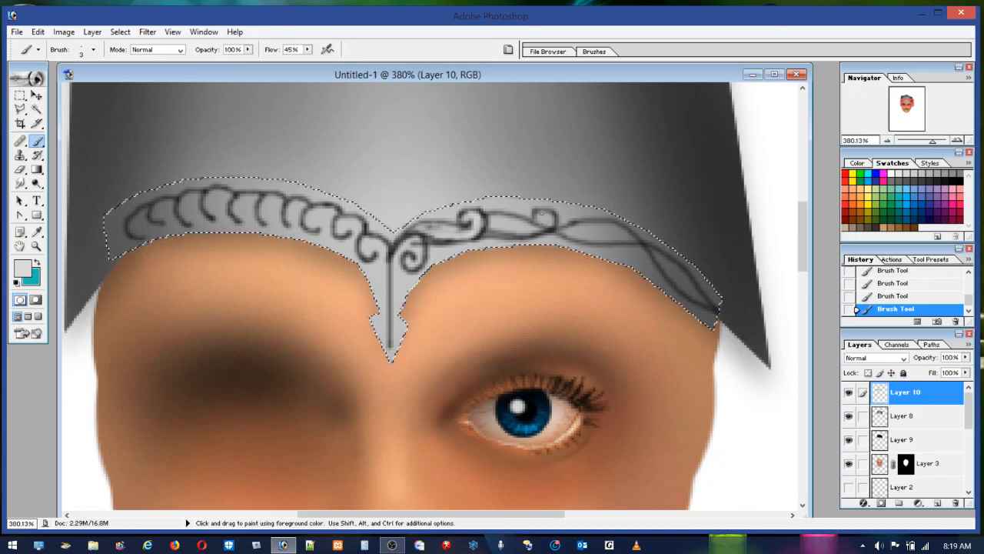
{"action": "mouse_move", "coordinate": [536, 227]}
{"action": "left_mouse_down"}
{"action": "mouse_move", "coordinate": [493, 225]}
{"action": "mouse_move", "coordinate": [535, 224]}
{"action": "mouse_move", "coordinate": [526, 218]}
{"action": "left_mouse_up"}
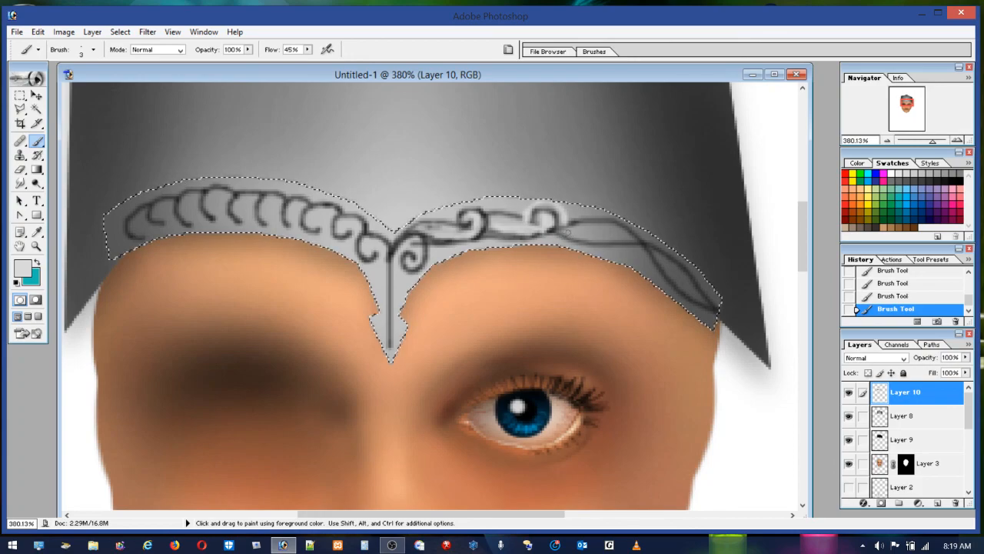
{"action": "left_click_drag", "start_coordinate": [569, 231], "coordinate": [625, 240]}
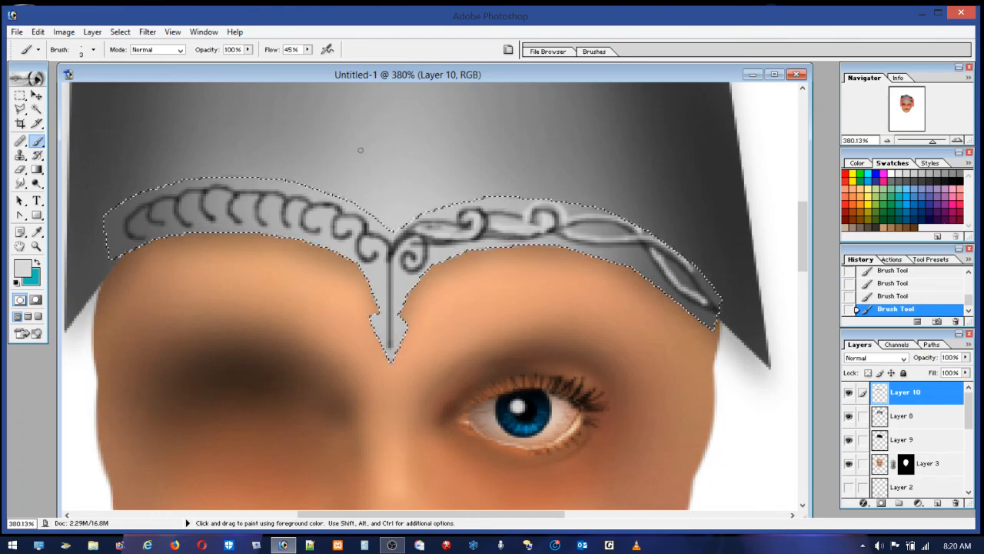
Step: Stroke the inside of the band selection with a 2 px light gray line
{"action": "left_click", "coordinate": [37, 32]}
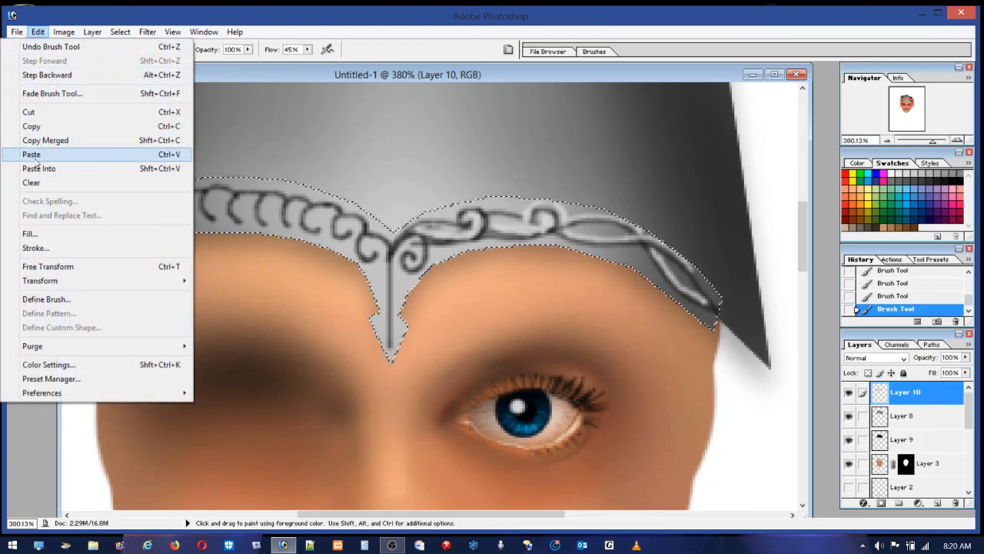
{"action": "left_click", "coordinate": [35, 248]}
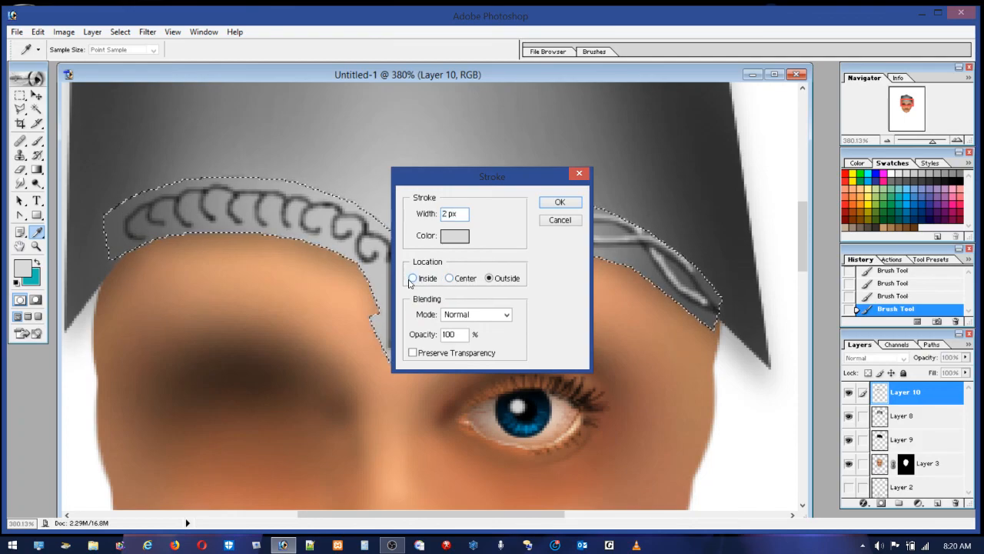
{"action": "left_click", "coordinate": [560, 202]}
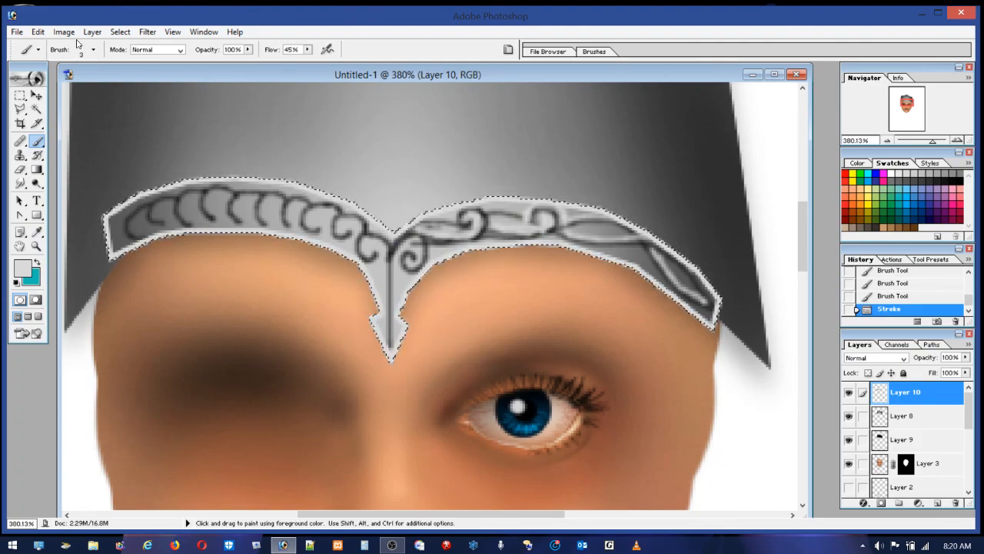
Step: Set the foreground color to a dark gray swatch
{"action": "left_click", "coordinate": [38, 32]}
{"action": "left_click", "coordinate": [38, 35]}
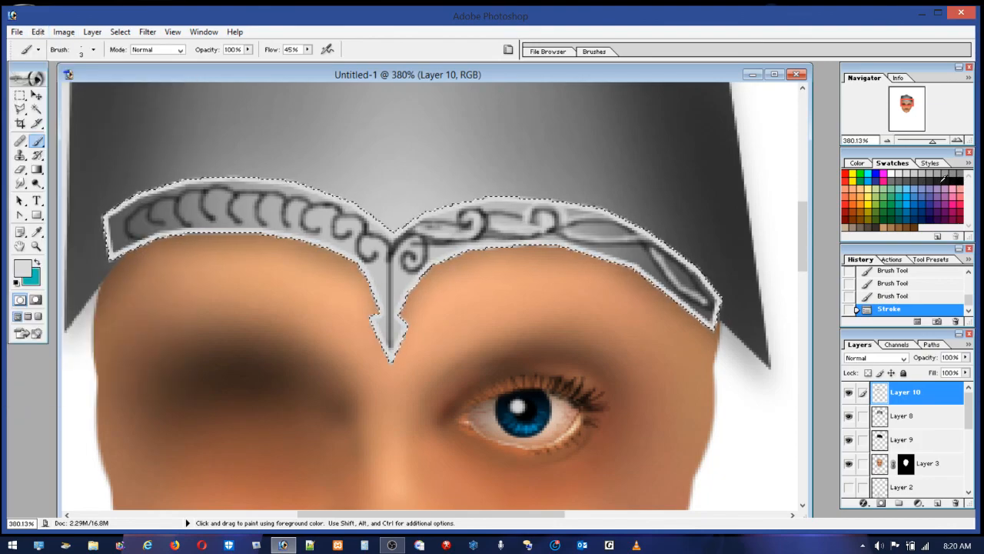
{"action": "left_click", "coordinate": [942, 180]}
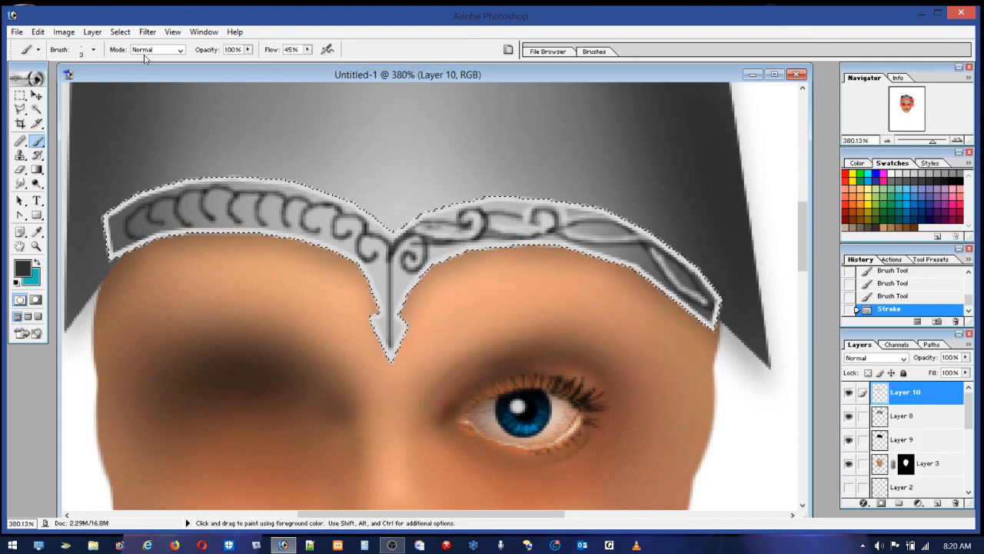
{"action": "left_click", "coordinate": [38, 31]}
{"action": "left_click", "coordinate": [48, 96]}
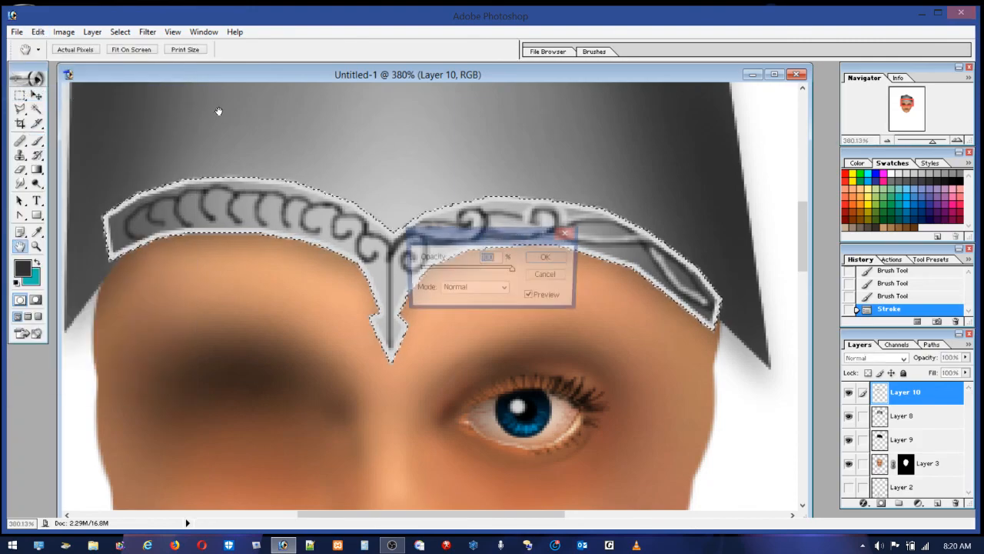
{"action": "left_click", "coordinate": [548, 276]}
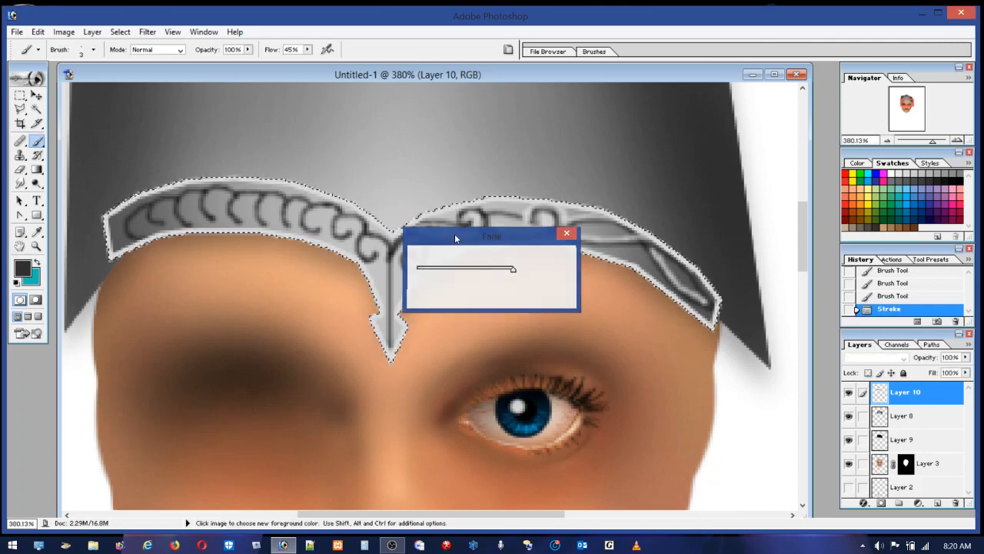
Step: Try a 2 px dark gray stroke outside the band selection and undo it
{"action": "left_click", "coordinate": [38, 31]}
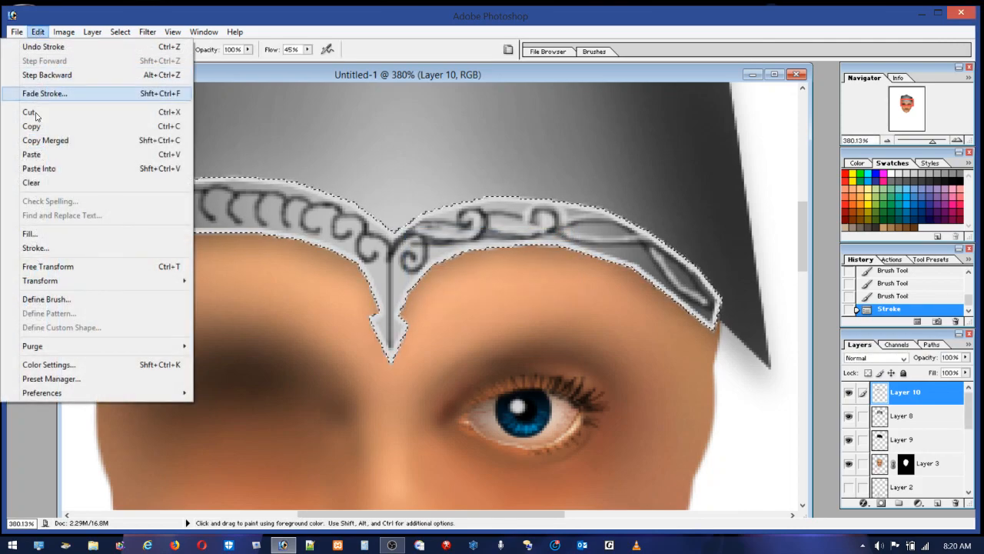
{"action": "left_click", "coordinate": [35, 248]}
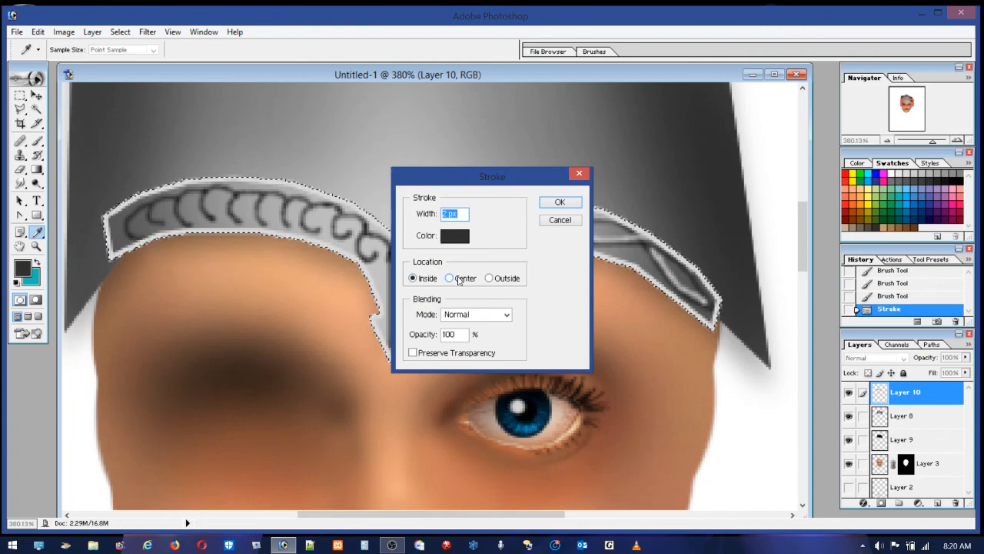
{"action": "left_click", "coordinate": [571, 203]}
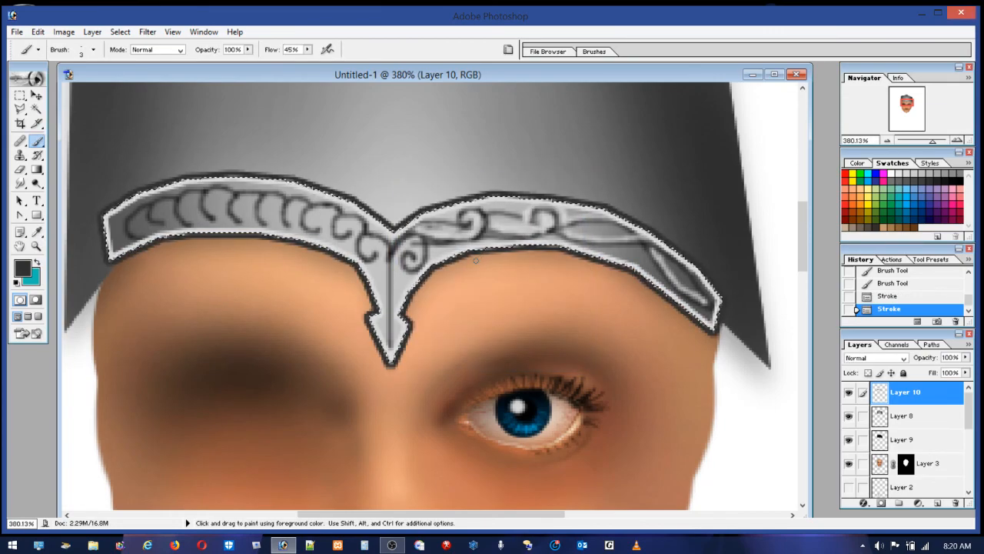
{"action": "left_click", "coordinate": [38, 32]}
{"action": "left_click", "coordinate": [42, 48]}
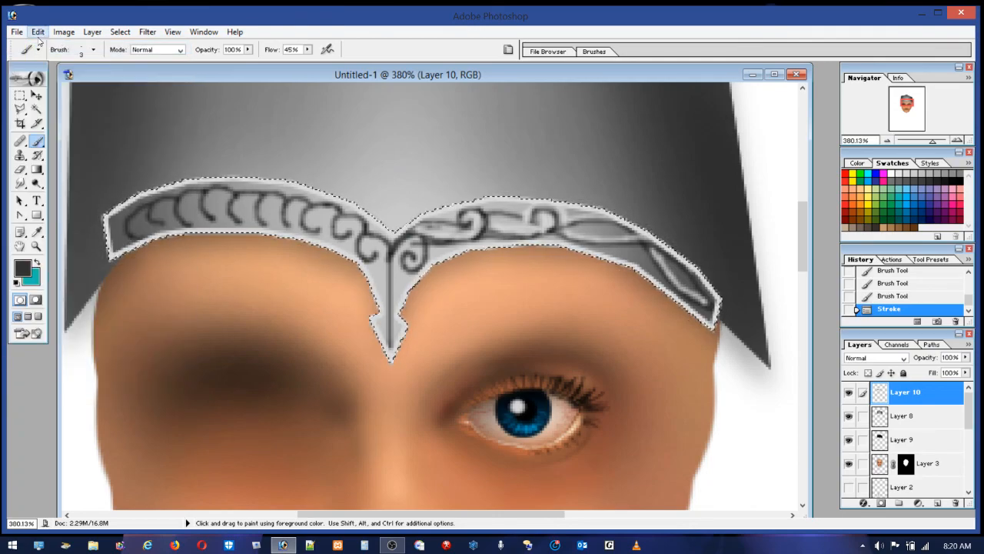
Step: Stroke the outside of the band selection with a thinner dark gray line and deselect
{"action": "left_click", "coordinate": [38, 32]}
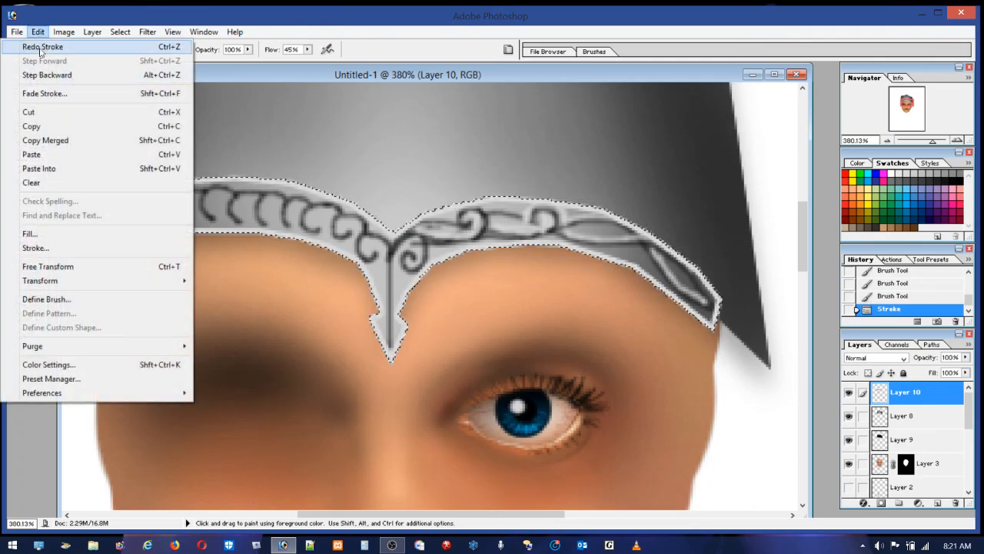
{"action": "left_click", "coordinate": [34, 248]}
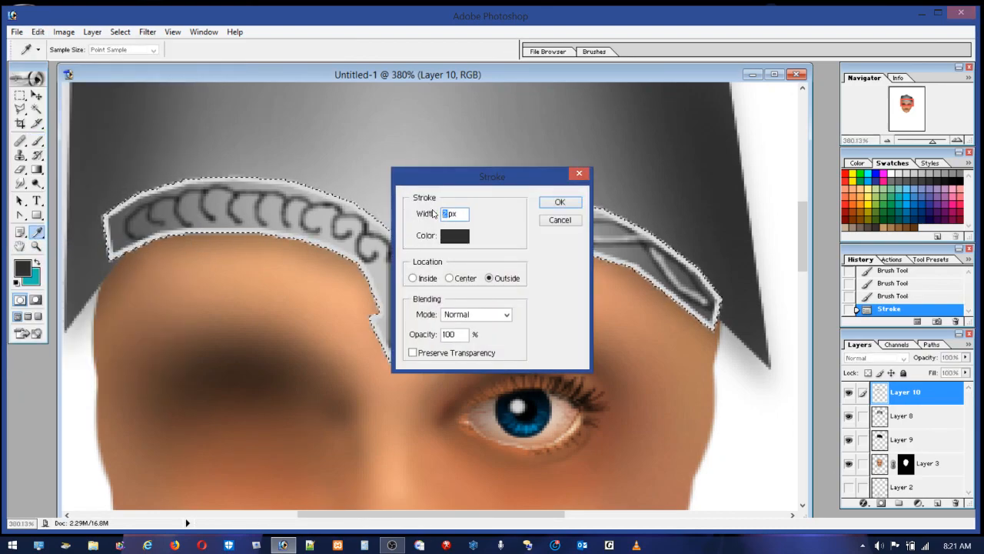
{"action": "left_click", "coordinate": [573, 205]}
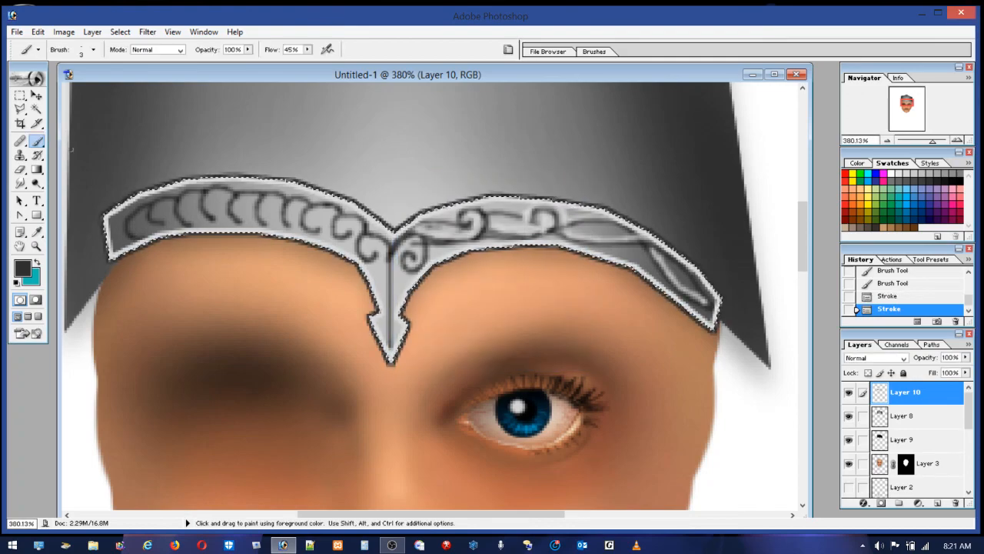
{"action": "key", "text": "m"}
{"action": "key", "text": "ctrl+d"}
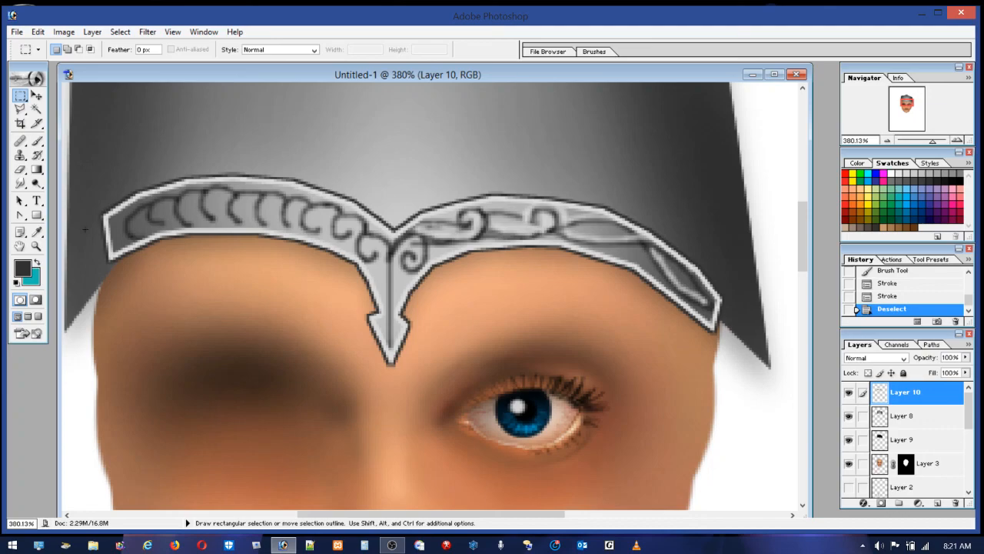
Step: Paint a soft shadow on Layer 9 beneath the band's lower edge and around its pointed tip with a 20 px brush, switching to black
{"action": "double_click", "coordinate": [35, 246]}
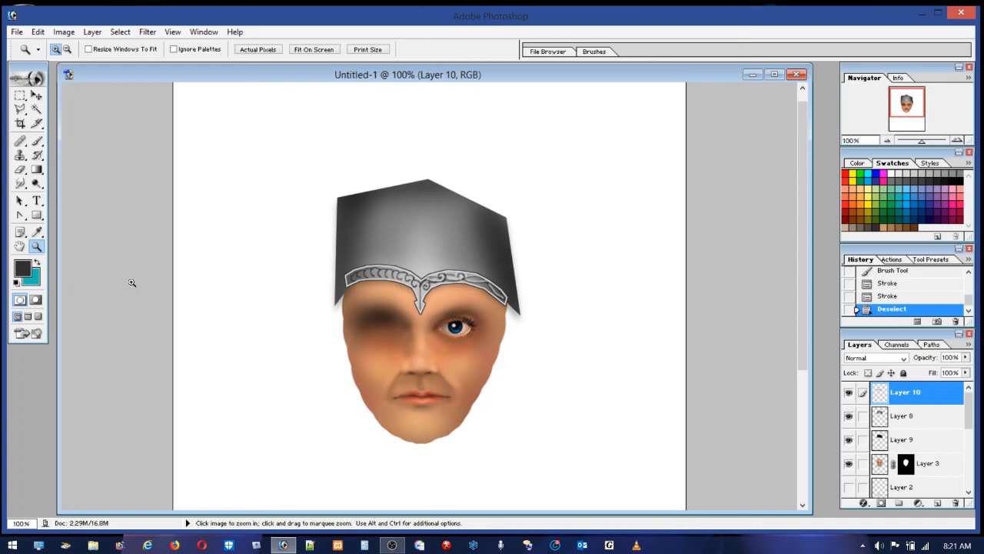
{"action": "left_click_drag", "start_coordinate": [368, 266], "coordinate": [564, 374]}
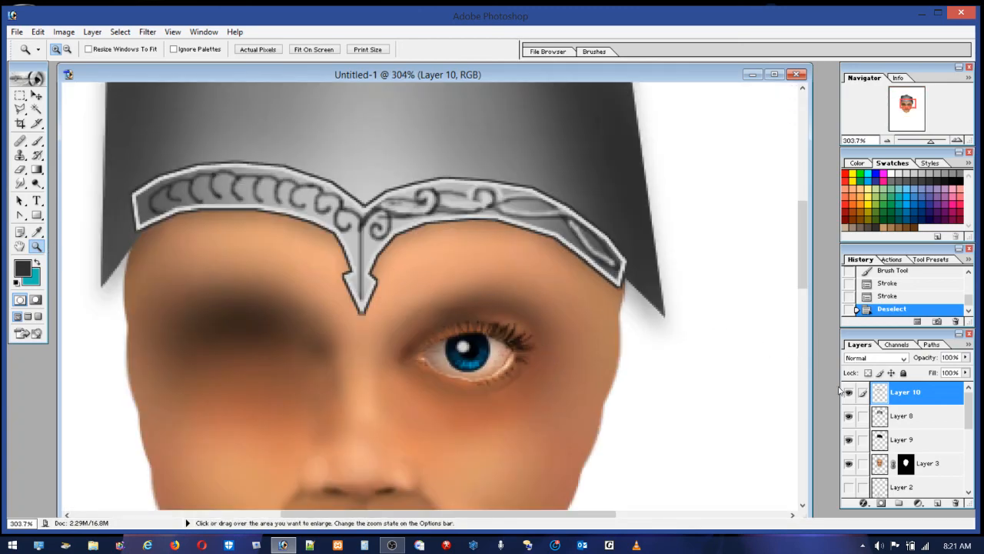
{"action": "left_click", "coordinate": [898, 441]}
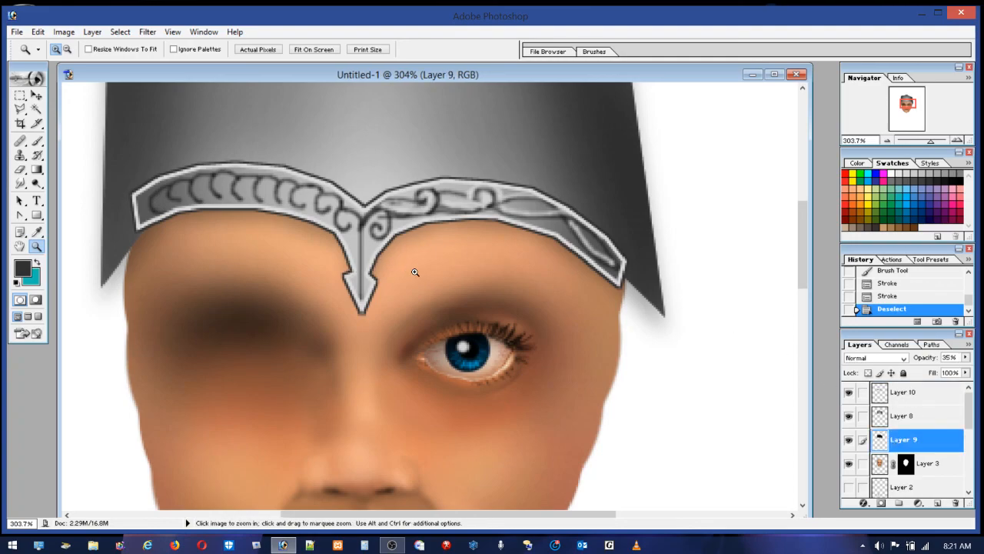
{"action": "left_click", "coordinate": [36, 141]}
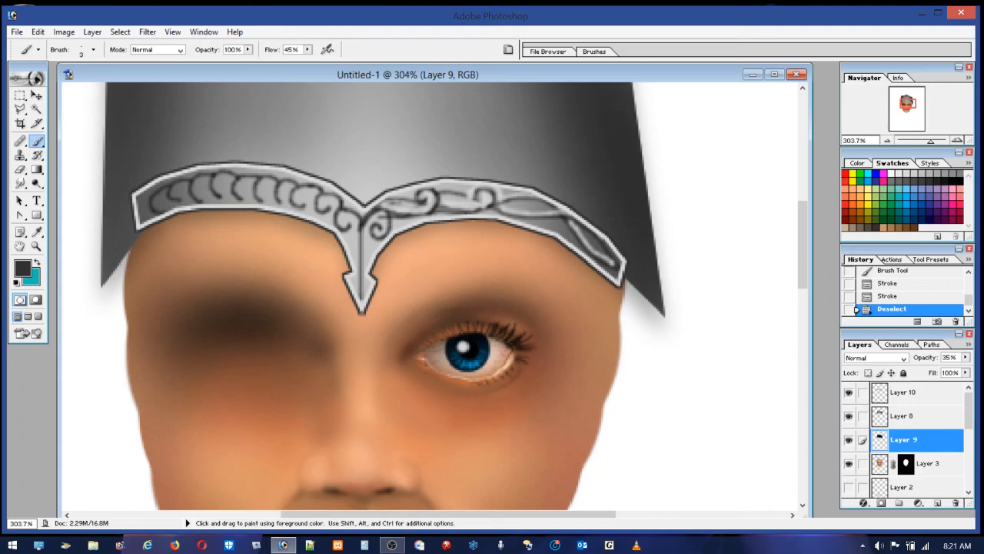
{"action": "left_click", "coordinate": [93, 49]}
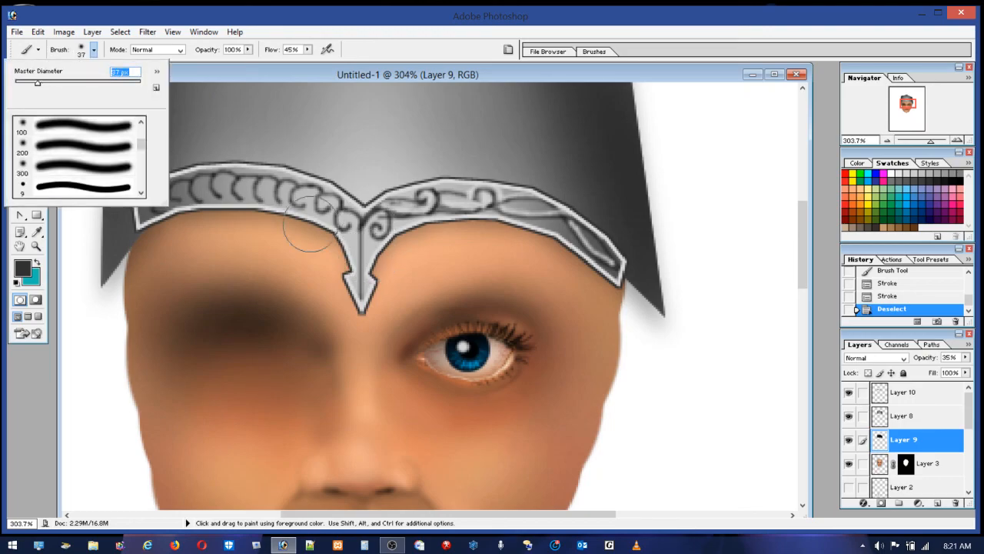
{"action": "left_click", "coordinate": [29, 82]}
{"action": "left_click", "coordinate": [362, 282]}
{"action": "mouse_move", "coordinate": [359, 315]}
{"action": "left_mouse_down"}
{"action": "mouse_move", "coordinate": [351, 231]}
{"action": "mouse_move", "coordinate": [357, 277]}
{"action": "mouse_move", "coordinate": [324, 212]}
{"action": "mouse_move", "coordinate": [303, 205]}
{"action": "mouse_move", "coordinate": [340, 233]}
{"action": "mouse_move", "coordinate": [290, 210]}
{"action": "mouse_move", "coordinate": [318, 216]}
{"action": "mouse_move", "coordinate": [228, 192]}
{"action": "mouse_move", "coordinate": [187, 194]}
{"action": "left_mouse_up"}
{"action": "left_click", "coordinate": [959, 177]}
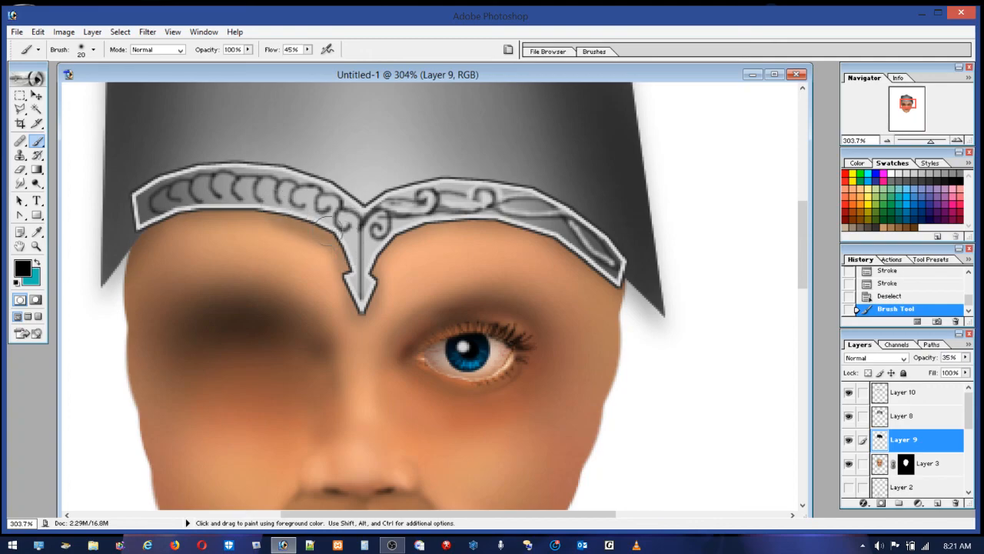
{"action": "mouse_move", "coordinate": [382, 243]}
{"action": "left_mouse_down"}
{"action": "mouse_move", "coordinate": [414, 219]}
{"action": "mouse_move", "coordinate": [495, 212]}
{"action": "mouse_move", "coordinate": [547, 219]}
{"action": "mouse_move", "coordinate": [616, 261]}
{"action": "mouse_move", "coordinate": [518, 224]}
{"action": "mouse_move", "coordinate": [603, 252]}
{"action": "mouse_move", "coordinate": [631, 281]}
{"action": "mouse_move", "coordinate": [507, 217]}
{"action": "mouse_move", "coordinate": [402, 218]}
{"action": "left_mouse_up"}
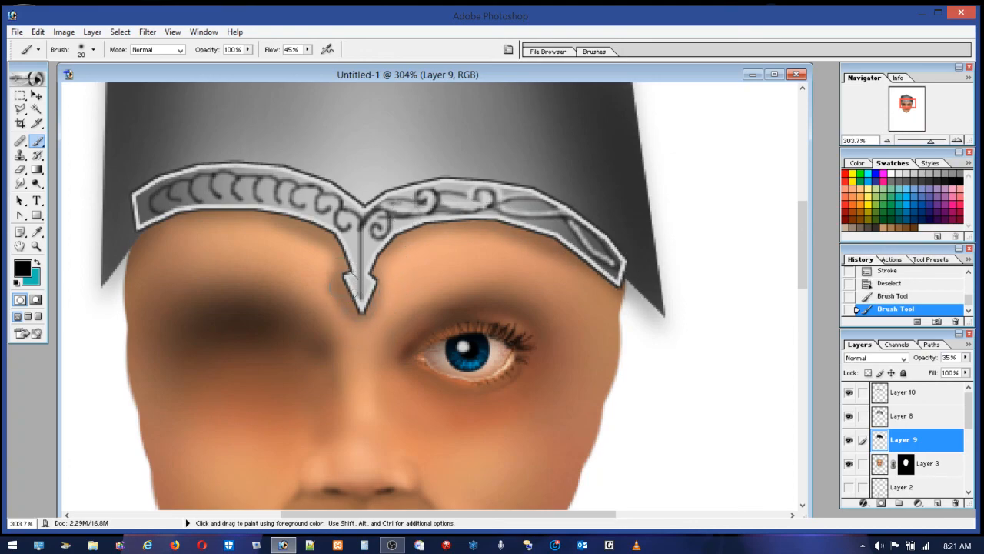
{"action": "left_click", "coordinate": [361, 319]}
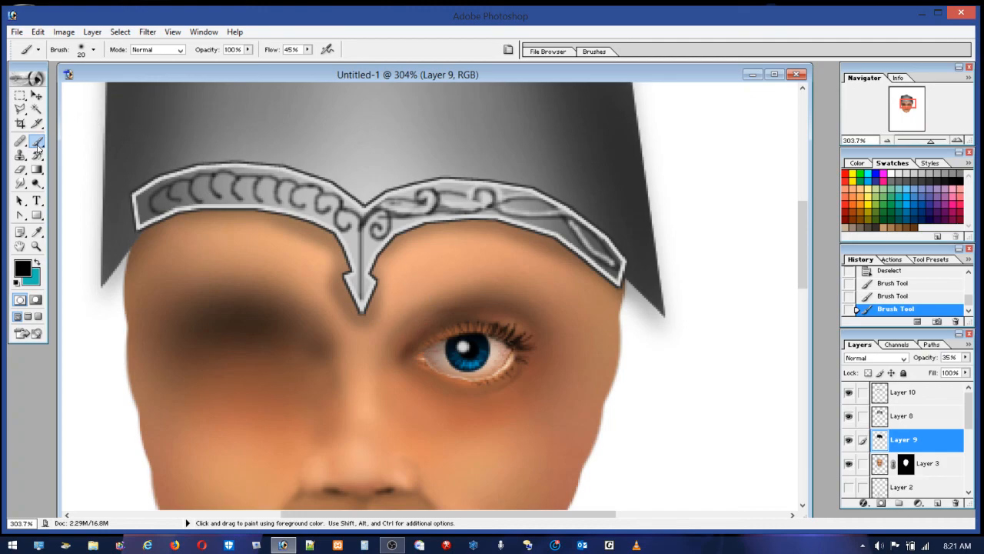
Step: Soften the band's shadow on Layer 9 around the pointed tip and along the forehead with a 9 px eraser at 5% flow
{"action": "left_click", "coordinate": [20, 170]}
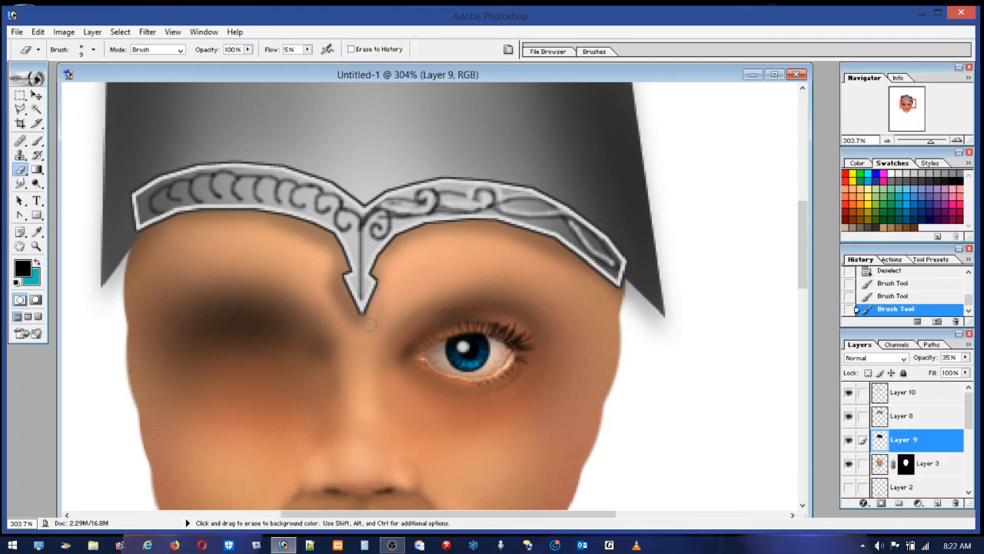
{"action": "left_click_drag", "start_coordinate": [392, 296], "coordinate": [377, 355]}
{"action": "left_click", "coordinate": [359, 344]}
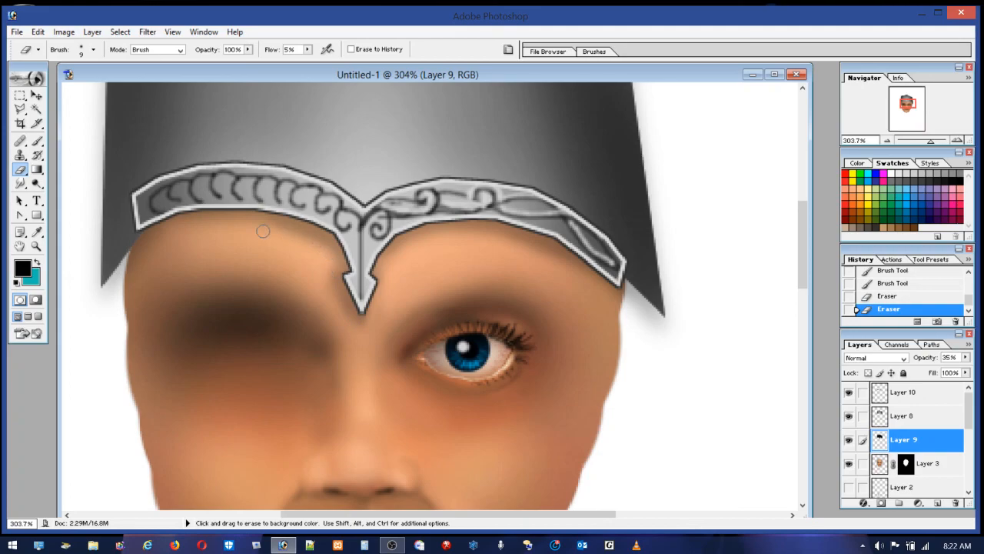
{"action": "left_click", "coordinate": [327, 248]}
{"action": "left_click", "coordinate": [590, 290]}
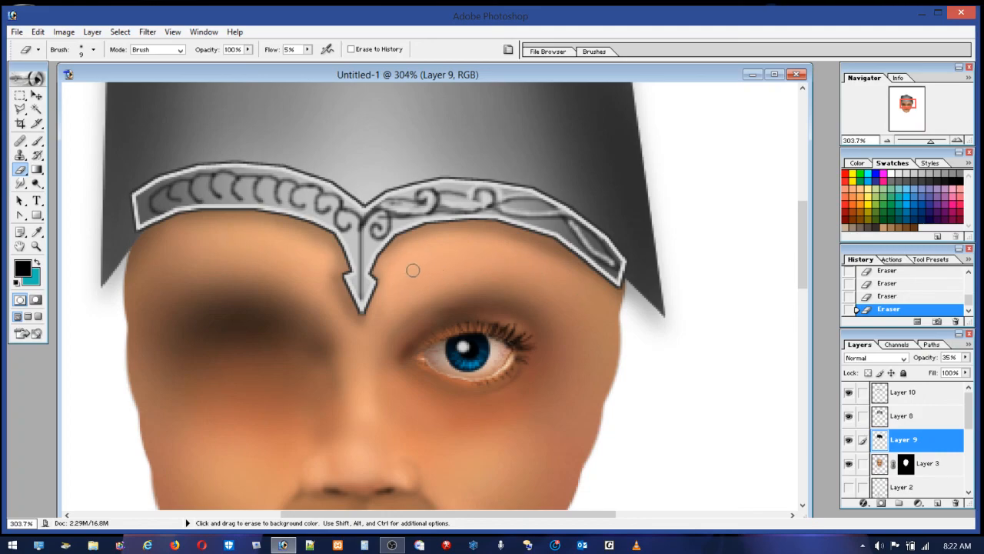
Step: Select the blue eye, its lashes and the surrounding skin with a polygonal lasso outline at 0 px feather
{"action": "double_click", "coordinate": [37, 246]}
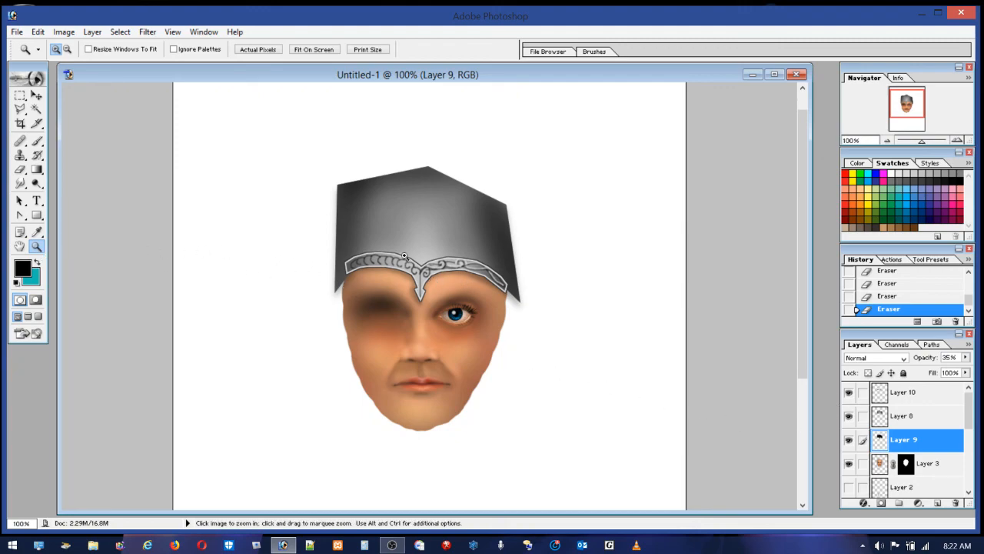
{"action": "left_click_drag", "start_coordinate": [449, 274], "coordinate": [552, 392]}
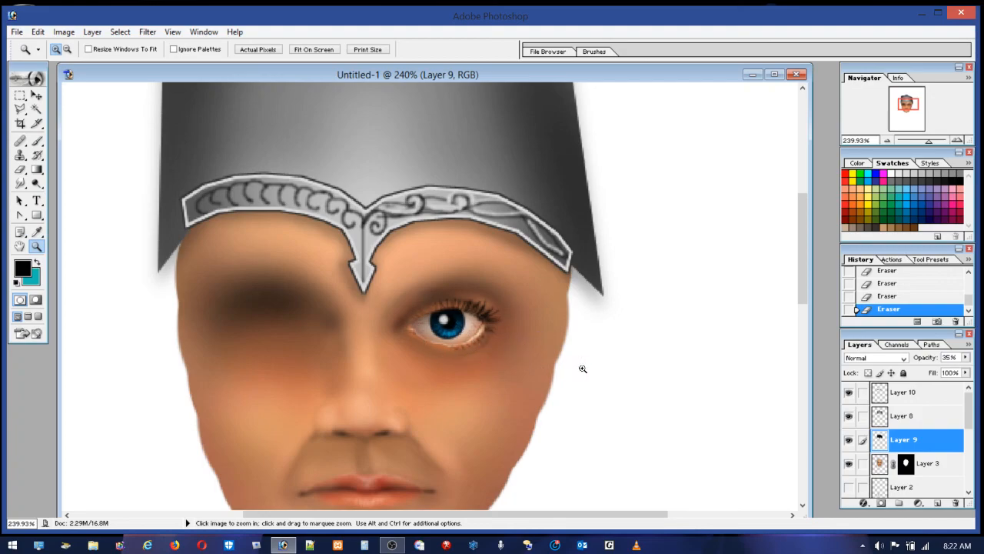
{"action": "double_click", "coordinate": [36, 247]}
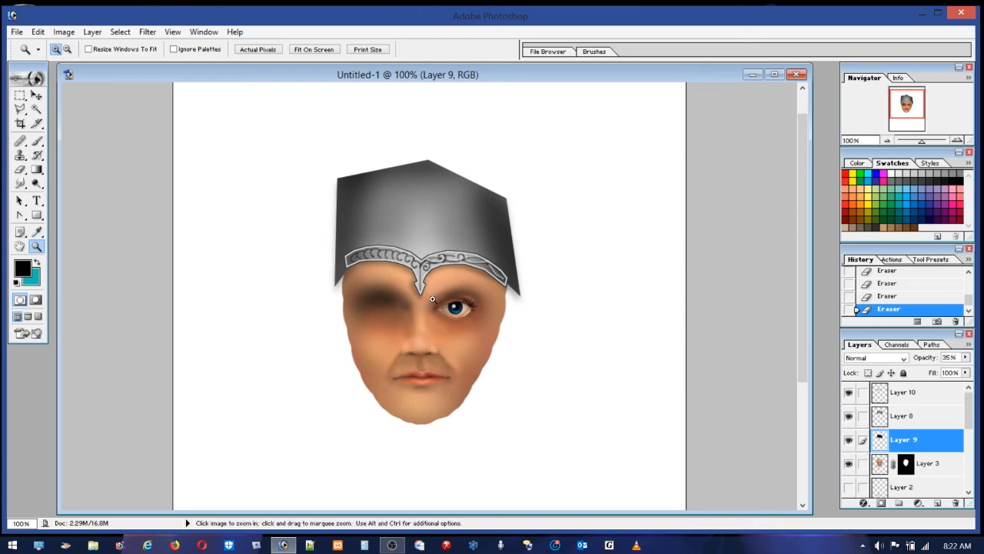
{"action": "left_click_drag", "start_coordinate": [429, 279], "coordinate": [504, 349]}
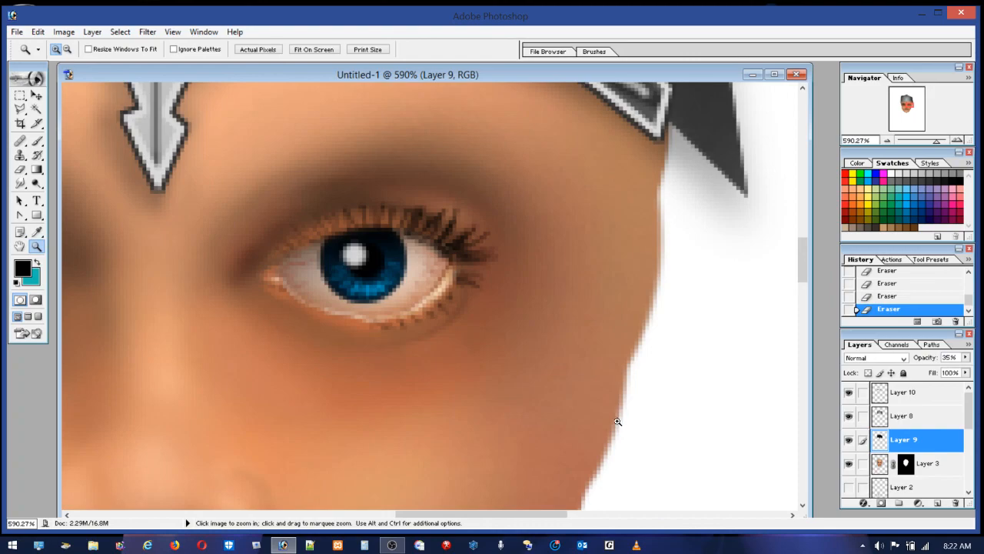
{"action": "left_click", "coordinate": [19, 110]}
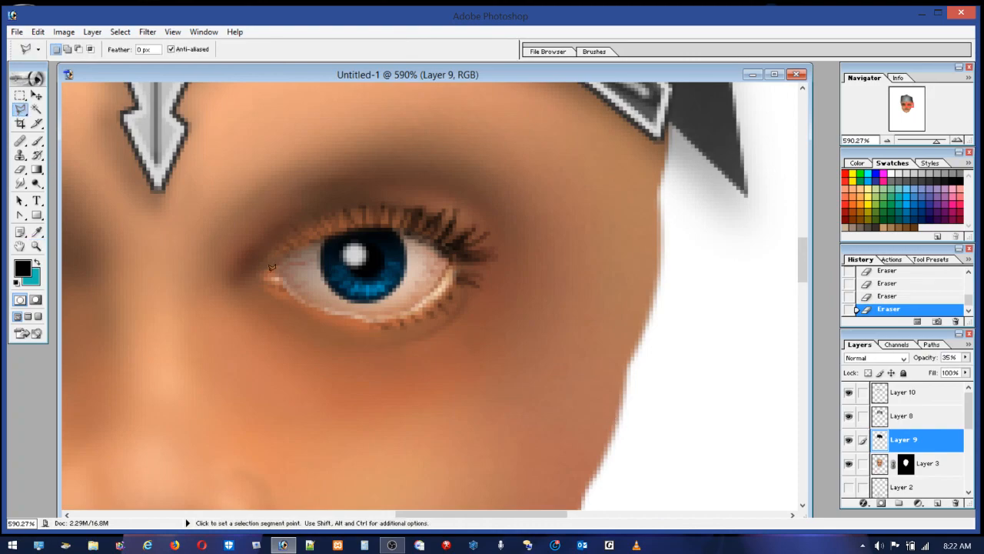
{"action": "left_click", "coordinate": [240, 209]}
{"action": "left_click", "coordinate": [338, 172]}
{"action": "left_click", "coordinate": [433, 162]}
{"action": "left_click", "coordinate": [517, 187]}
{"action": "left_click", "coordinate": [537, 249]}
{"action": "left_click", "coordinate": [499, 356]}
{"action": "left_click", "coordinate": [379, 395]}
{"action": "left_click", "coordinate": [293, 382]}
{"action": "left_click", "coordinate": [200, 290]}
Step: Try to copy the selected eye area from Layer 9
{"action": "left_click", "coordinate": [38, 32]}
{"action": "left_click", "coordinate": [34, 128]}
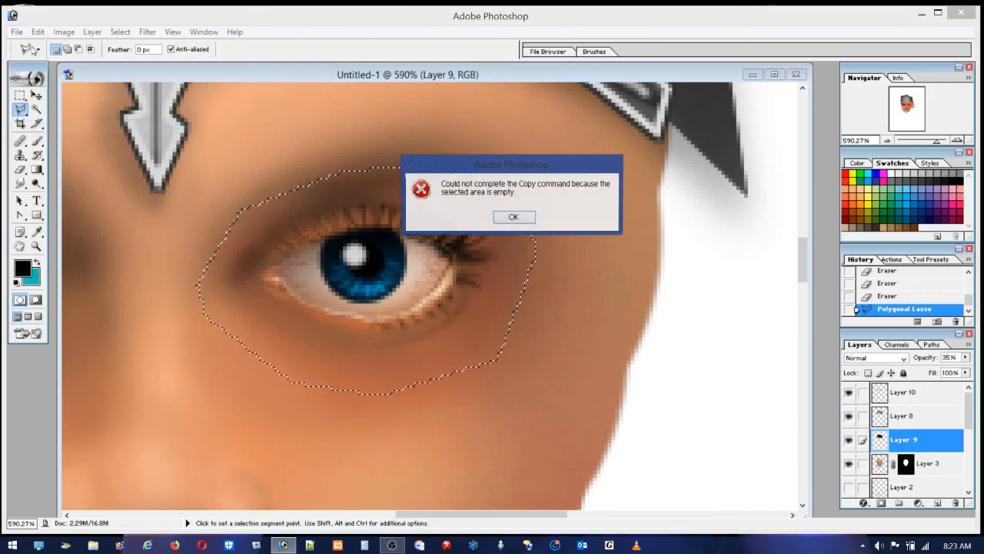
{"action": "key", "text": "Return"}
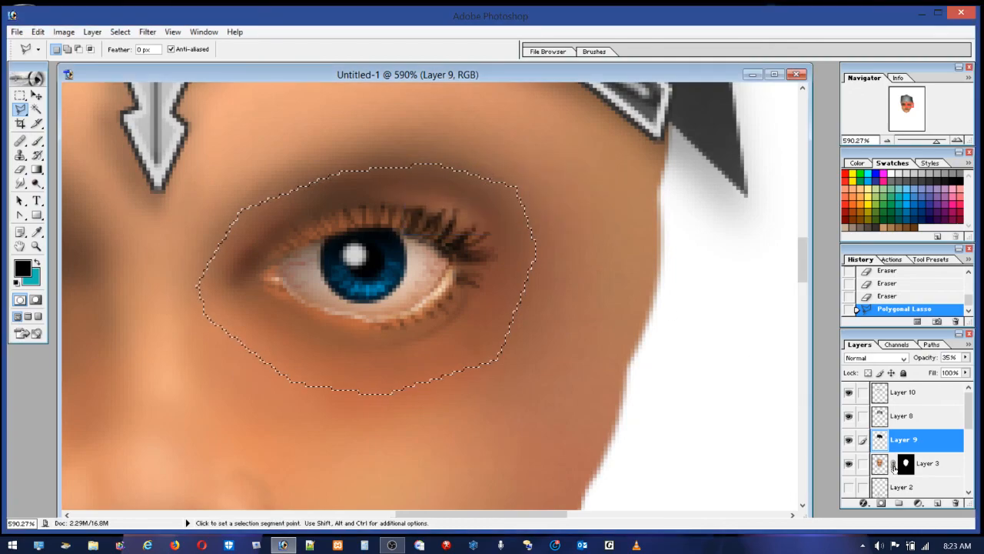
Step: Copy the selected eye area from Layer 3 and paste it in place as its own layer
{"action": "left_click", "coordinate": [922, 463]}
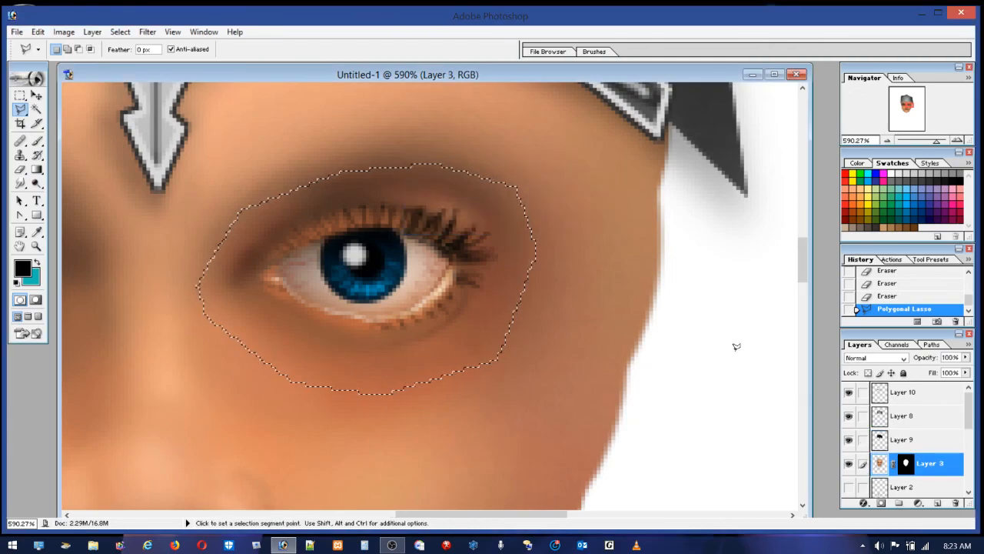
{"action": "left_click", "coordinate": [37, 31]}
{"action": "left_click", "coordinate": [34, 127]}
{"action": "left_click", "coordinate": [37, 32]}
{"action": "left_click", "coordinate": [38, 151]}
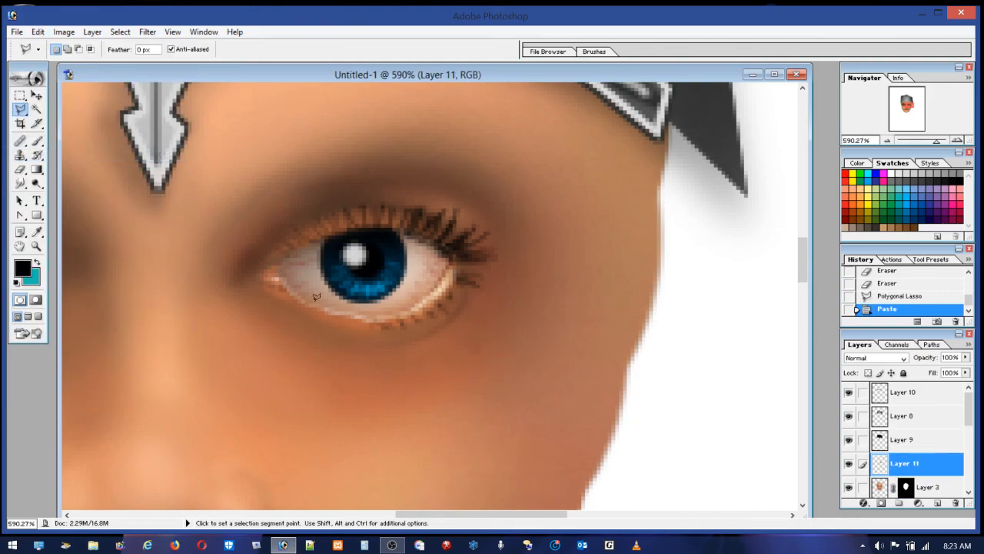
Step: Paste a second copy of the eye onto another layer
{"action": "double_click", "coordinate": [37, 246]}
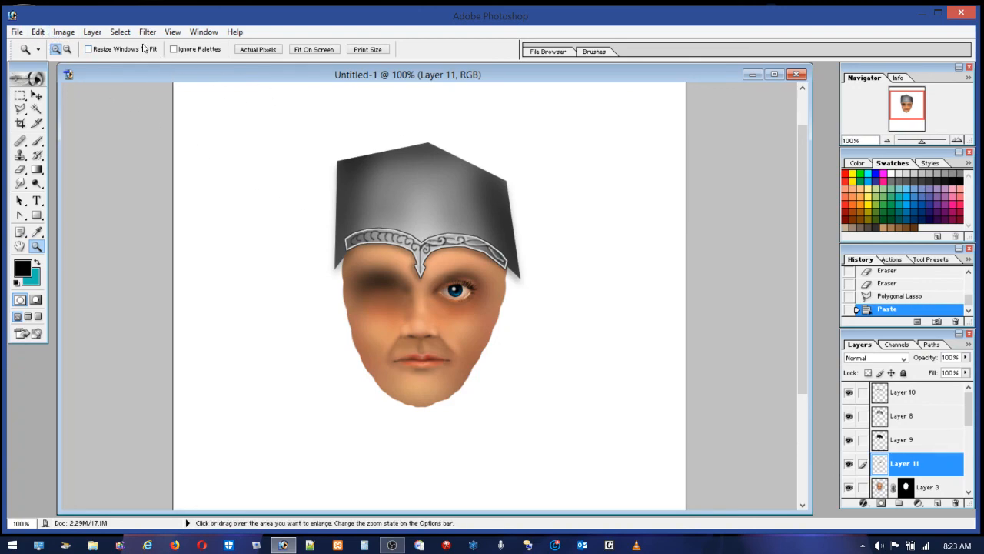
{"action": "left_click", "coordinate": [39, 33]}
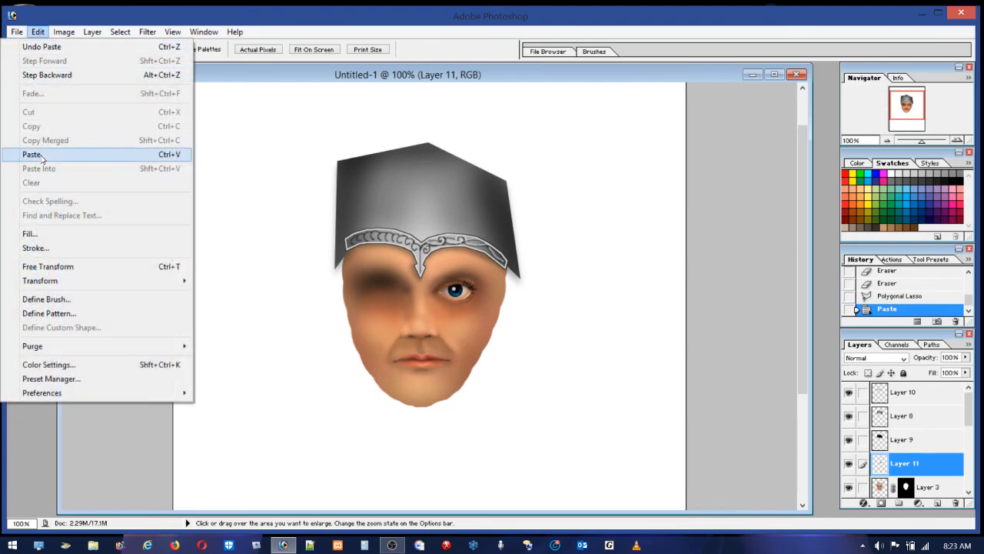
{"action": "left_click", "coordinate": [33, 155]}
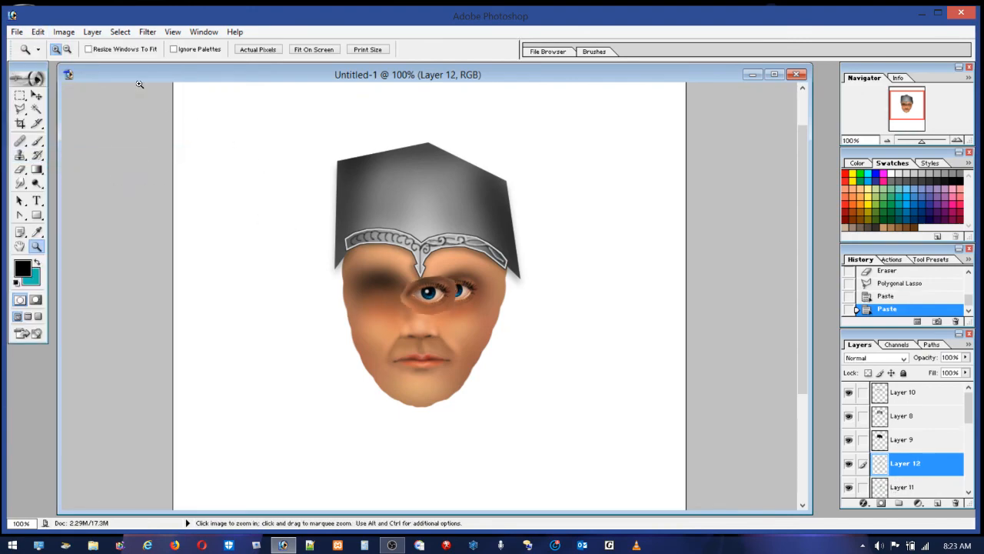
Step: Flip the second eye copy horizontally and move it over the dark, empty eye socket, level with the original eye
{"action": "left_click", "coordinate": [38, 32]}
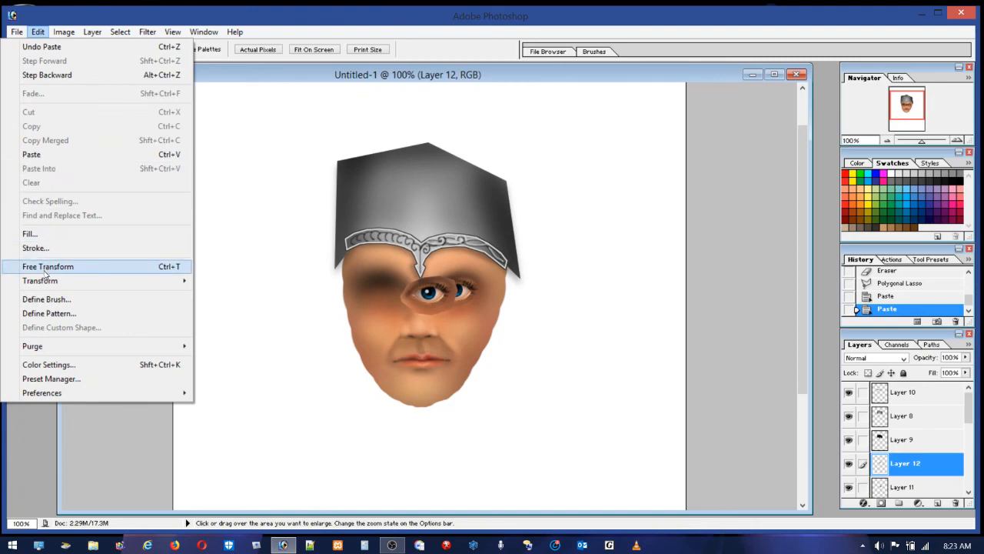
{"action": "mouse_move", "coordinate": [128, 279]}
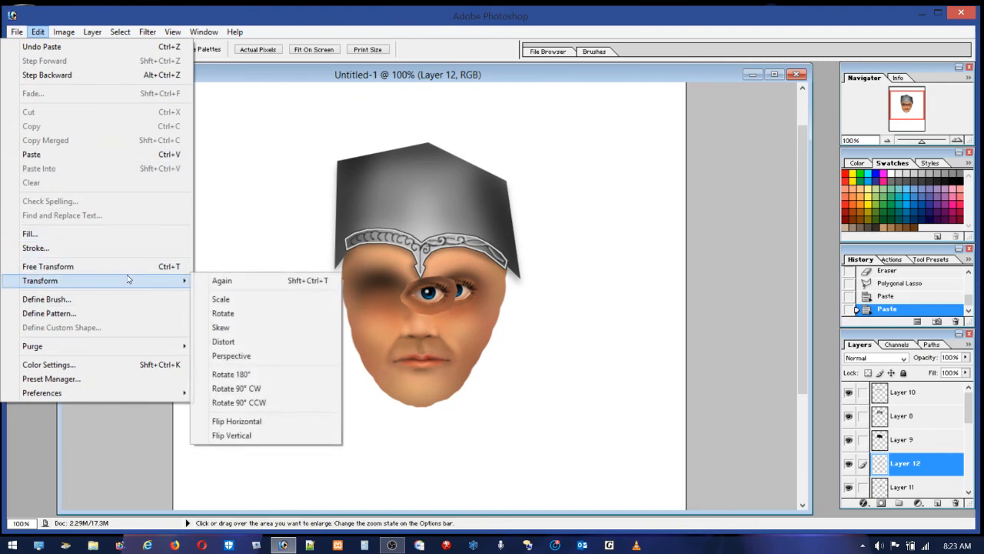
{"action": "left_click", "coordinate": [249, 425]}
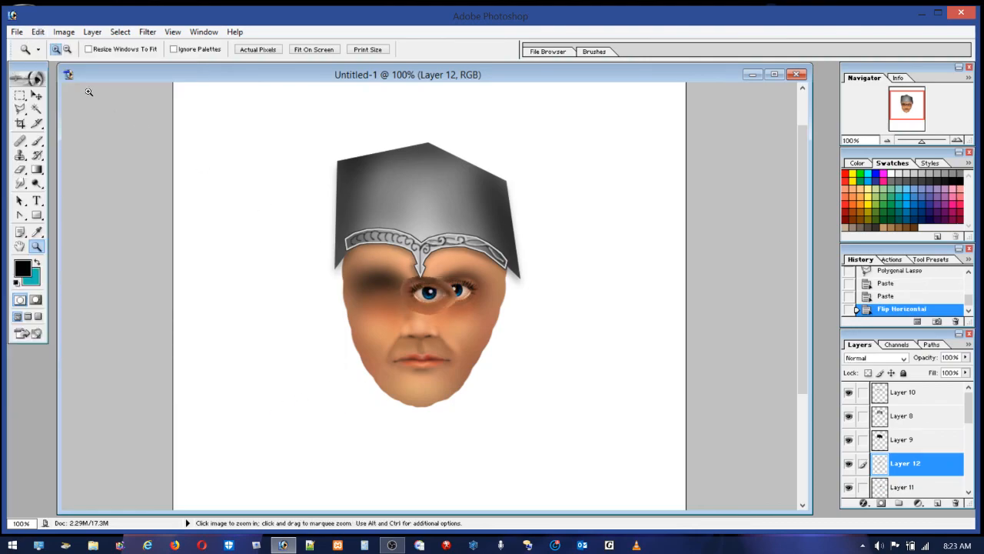
{"action": "left_click", "coordinate": [36, 96]}
{"action": "left_click_drag", "start_coordinate": [434, 297], "coordinate": [384, 291]}
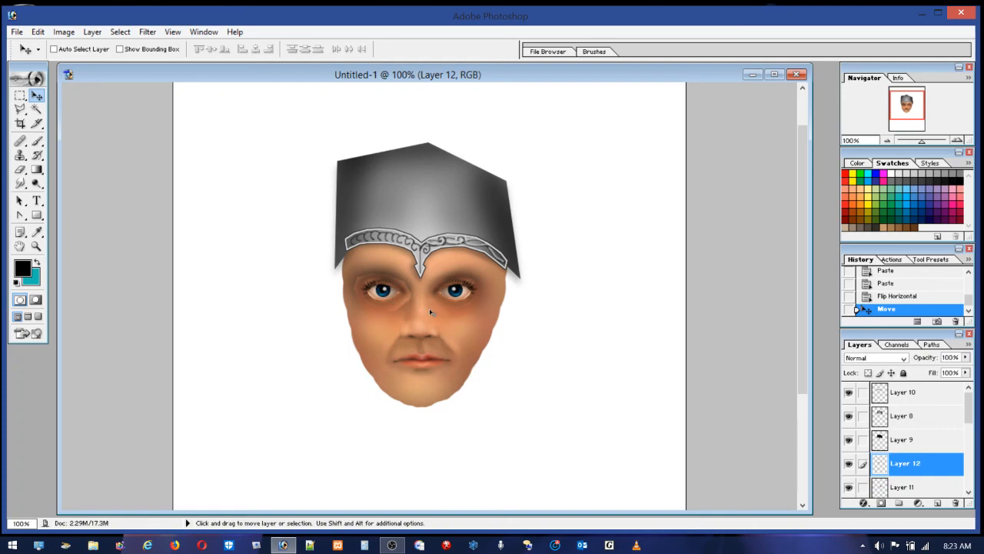
Step: Add a new layer between Layer 11 and Layer 12 for blending around the flipped eye
{"action": "left_click", "coordinate": [37, 246]}
{"action": "left_click_drag", "start_coordinate": [326, 248], "coordinate": [461, 350]}
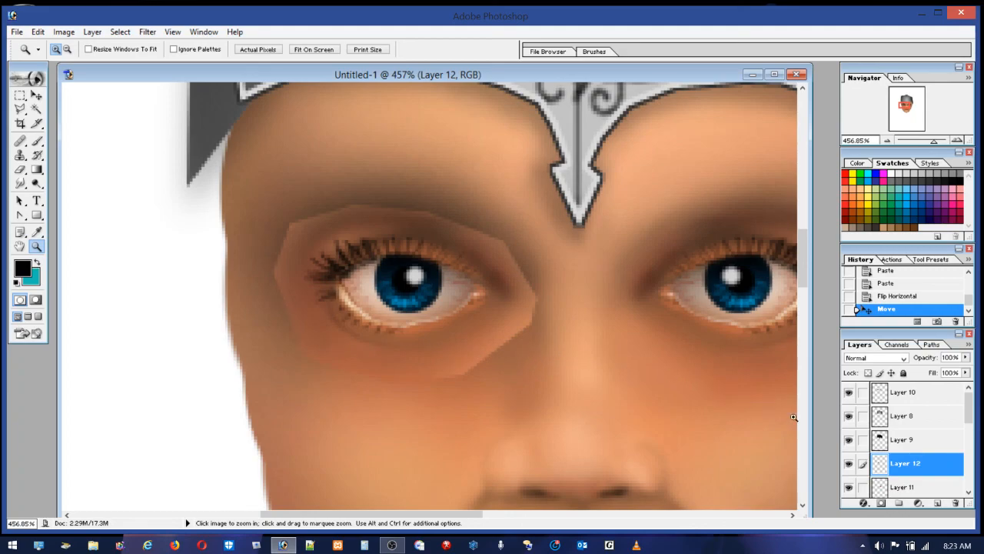
{"action": "left_click", "coordinate": [917, 489]}
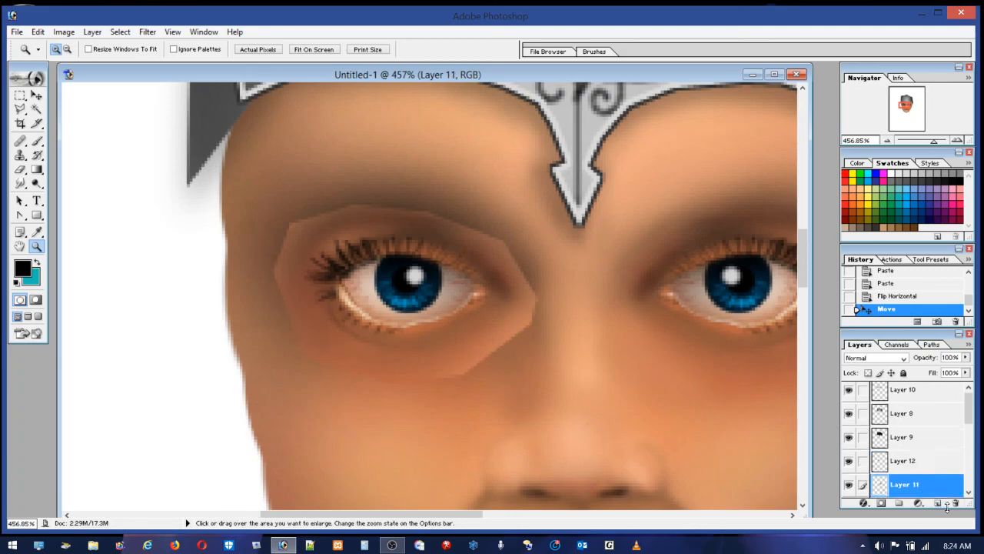
{"action": "left_click", "coordinate": [937, 503]}
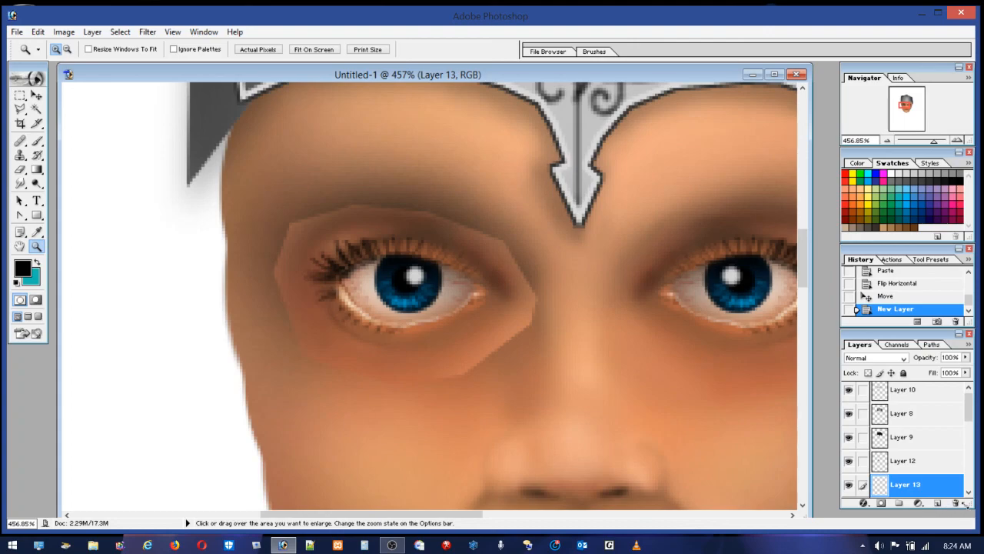
Step: Paint sampled skin tones on Layer 13 around the flipped eye's patch edges, using an 11 px brush at 10% flow
{"action": "left_click", "coordinate": [37, 140]}
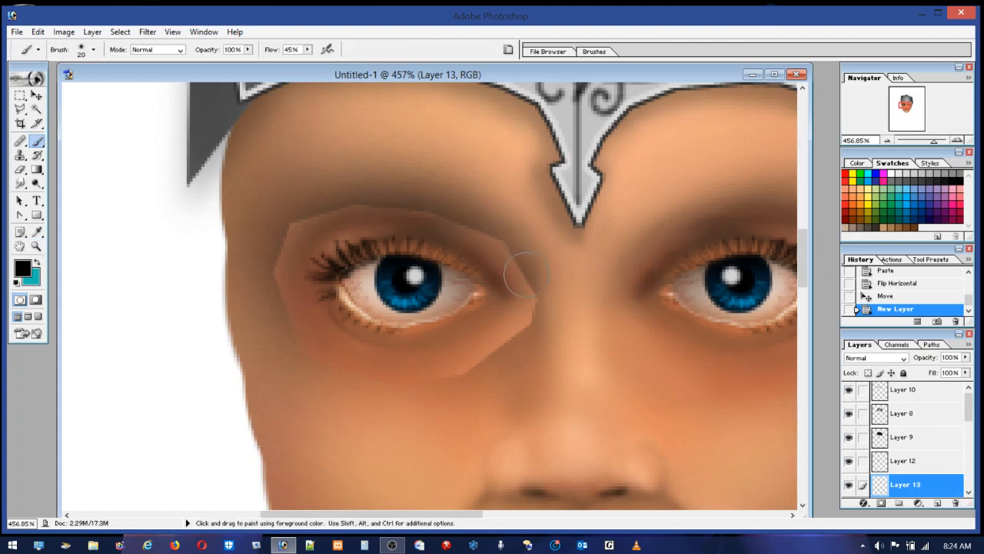
{"action": "left_click", "coordinate": [530, 312], "text": "alt"}
{"action": "left_click_drag", "start_coordinate": [307, 50], "coordinate": [286, 64]}
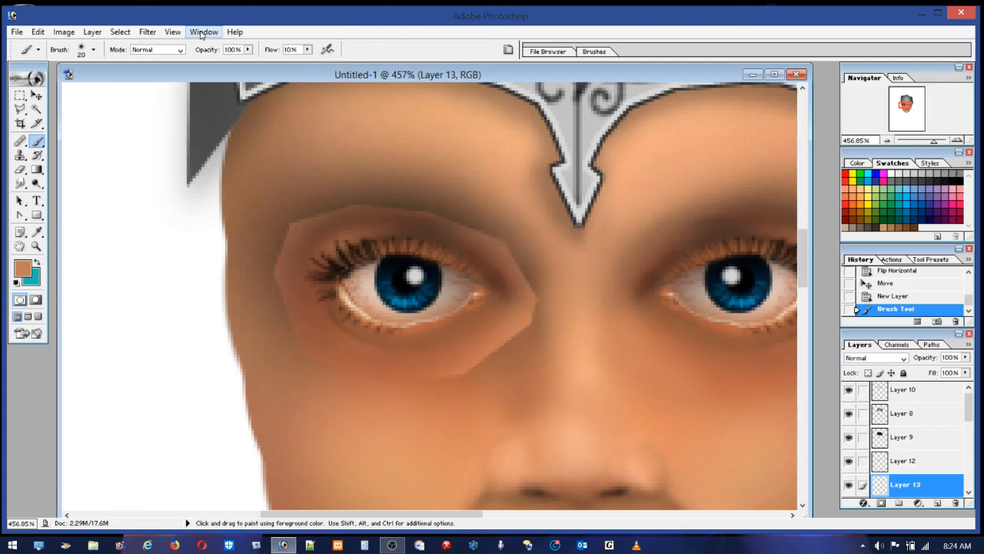
{"action": "left_click", "coordinate": [80, 56]}
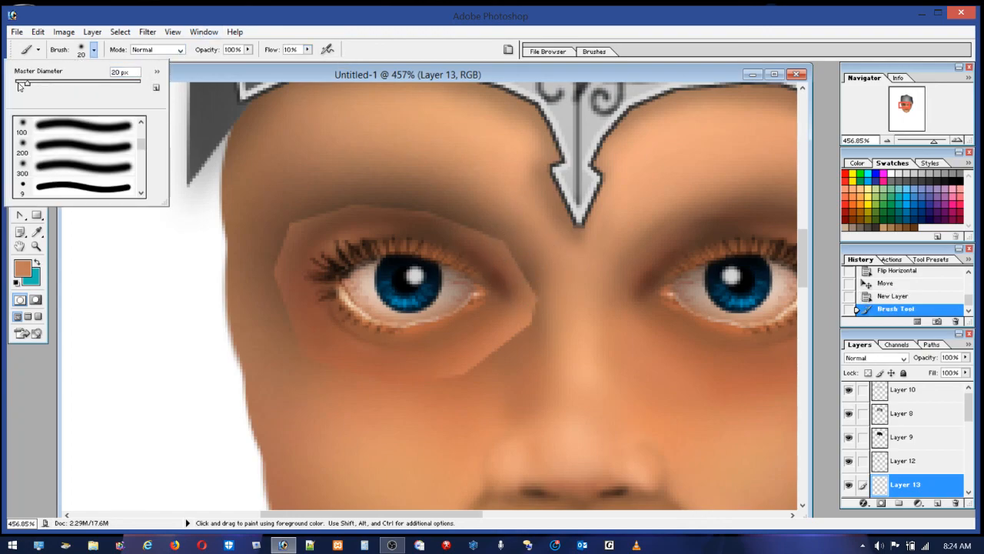
{"action": "left_click", "coordinate": [21, 86]}
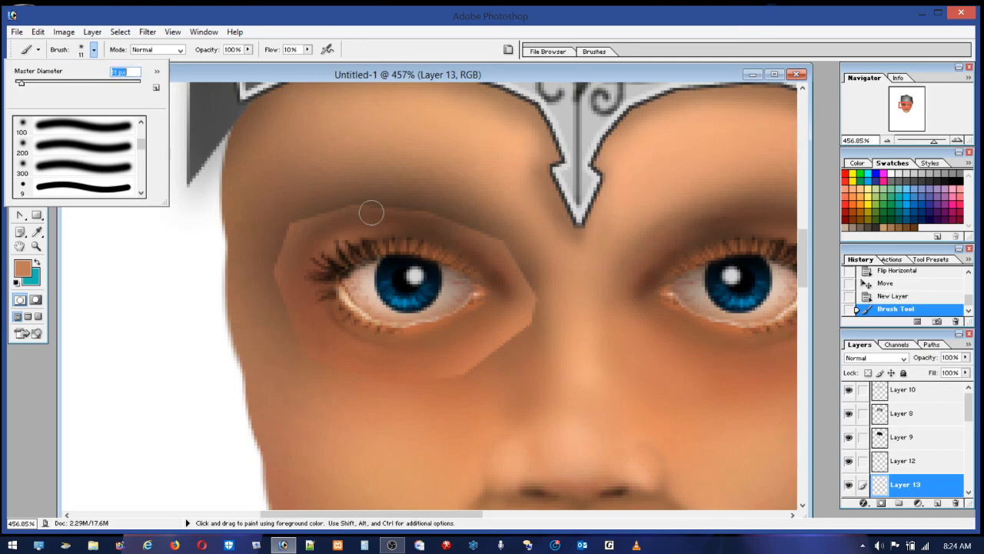
{"action": "left_click", "coordinate": [505, 248]}
{"action": "mouse_move", "coordinate": [523, 273]}
{"action": "left_mouse_down"}
{"action": "mouse_move", "coordinate": [486, 237]}
{"action": "mouse_move", "coordinate": [449, 222]}
{"action": "mouse_move", "coordinate": [484, 237]}
{"action": "mouse_move", "coordinate": [333, 203]}
{"action": "mouse_move", "coordinate": [302, 212]}
{"action": "mouse_move", "coordinate": [278, 242]}
{"action": "mouse_move", "coordinate": [268, 284]}
{"action": "mouse_move", "coordinate": [282, 240]}
{"action": "mouse_move", "coordinate": [320, 212]}
{"action": "mouse_move", "coordinate": [370, 206]}
{"action": "mouse_move", "coordinate": [439, 229]}
{"action": "mouse_move", "coordinate": [348, 211]}
{"action": "mouse_move", "coordinate": [442, 216]}
{"action": "mouse_move", "coordinate": [434, 212]}
{"action": "mouse_move", "coordinate": [376, 206]}
{"action": "mouse_move", "coordinate": [480, 232]}
{"action": "mouse_move", "coordinate": [383, 209]}
{"action": "mouse_move", "coordinate": [323, 214]}
{"action": "mouse_move", "coordinate": [332, 214]}
{"action": "mouse_move", "coordinate": [274, 258]}
{"action": "mouse_move", "coordinate": [322, 224]}
{"action": "mouse_move", "coordinate": [299, 247]}
{"action": "mouse_move", "coordinate": [316, 206]}
{"action": "mouse_move", "coordinate": [266, 282]}
{"action": "left_mouse_up"}
{"action": "left_click", "coordinate": [366, 213], "text": "alt"}
{"action": "left_click", "coordinate": [300, 229], "text": "alt"}
{"action": "mouse_move", "coordinate": [301, 220]}
{"action": "left_mouse_down"}
{"action": "mouse_move", "coordinate": [320, 210]}
{"action": "mouse_move", "coordinate": [291, 285]}
{"action": "mouse_move", "coordinate": [285, 274]}
{"action": "mouse_move", "coordinate": [292, 326]}
{"action": "mouse_move", "coordinate": [308, 340]}
{"action": "left_mouse_up"}
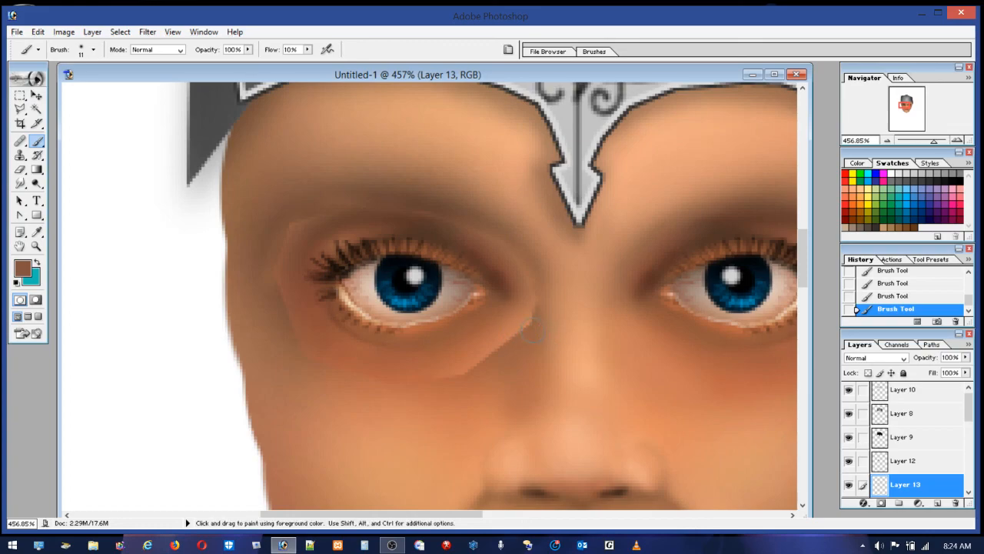
{"action": "left_click", "coordinate": [93, 50]}
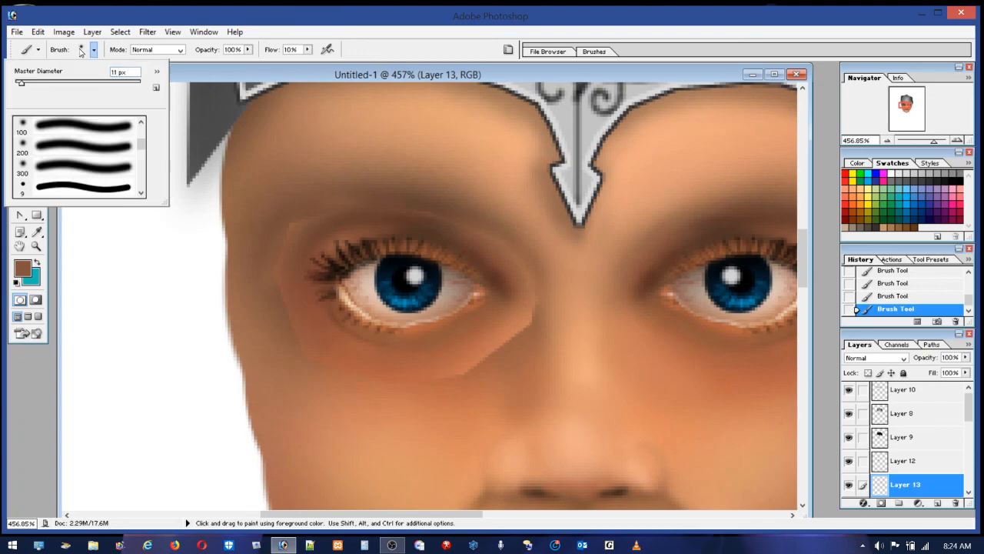
Step: Erase lightly along the inner edge of the flipped eye's patch on Layer 12 with a 34 px eraser
{"action": "left_click", "coordinate": [909, 468]}
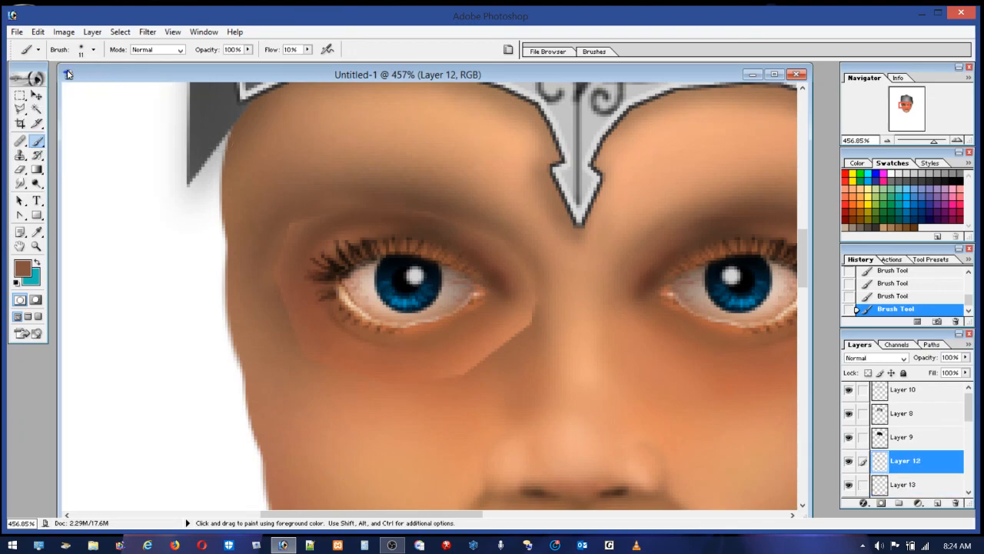
{"action": "left_click", "coordinate": [20, 169]}
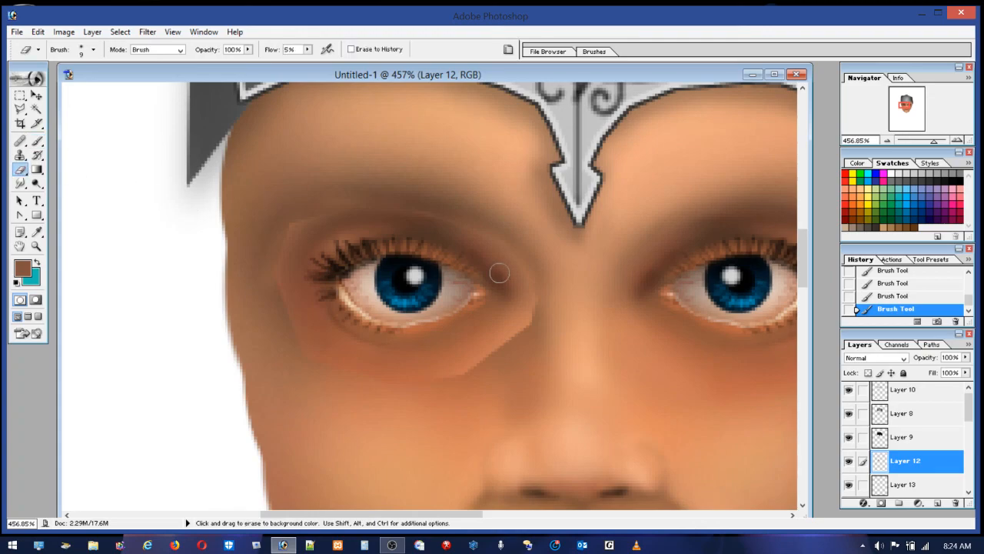
{"action": "left_click", "coordinate": [81, 52]}
{"action": "left_click", "coordinate": [59, 82]}
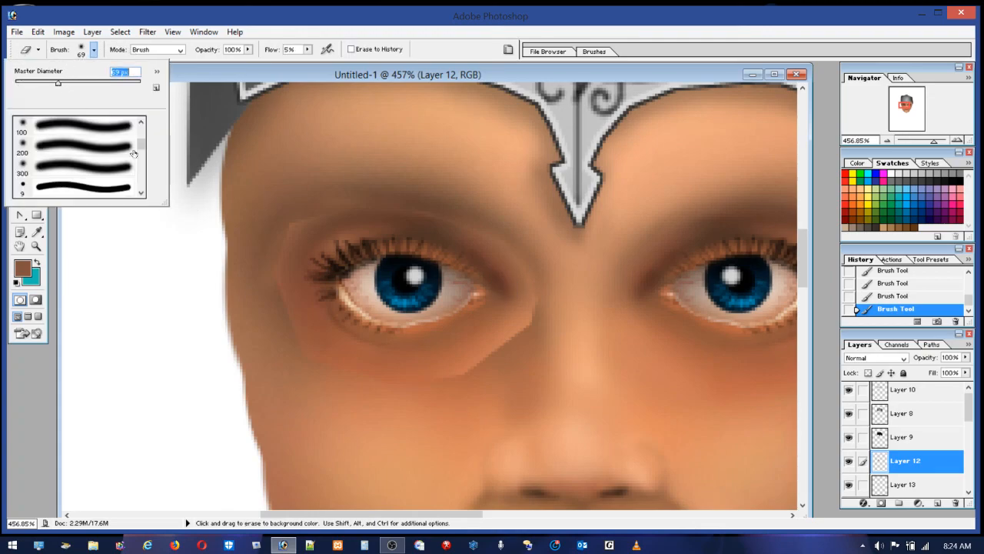
{"action": "left_click", "coordinate": [35, 82]}
{"action": "left_click", "coordinate": [545, 340]}
{"action": "mouse_move", "coordinate": [534, 341]}
{"action": "left_mouse_down"}
{"action": "mouse_move", "coordinate": [475, 364]}
{"action": "mouse_move", "coordinate": [562, 338]}
{"action": "left_mouse_up"}
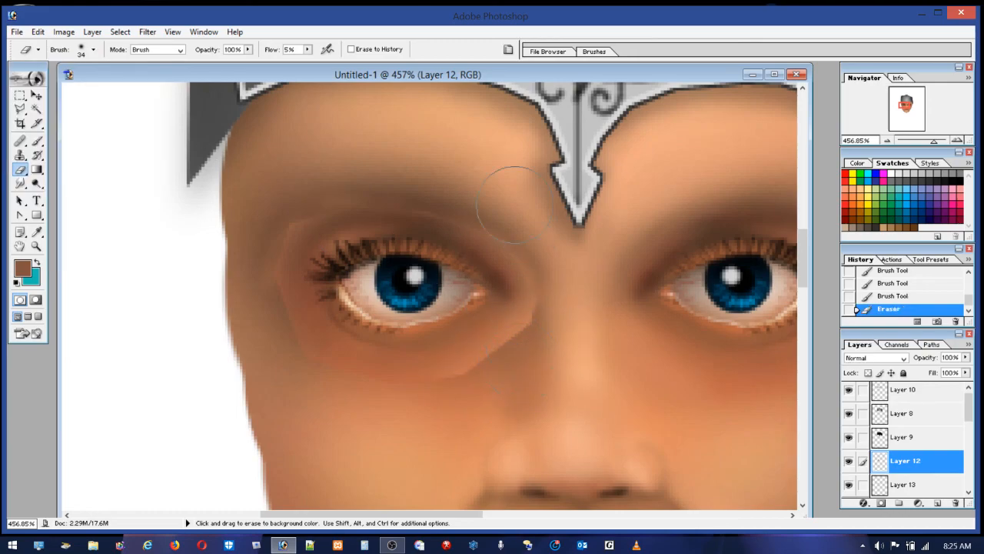
Step: Raise the eraser flow to 39% and erase the hard edges all around the flipped eye's patch on Layer 12
{"action": "left_click", "coordinate": [308, 49]}
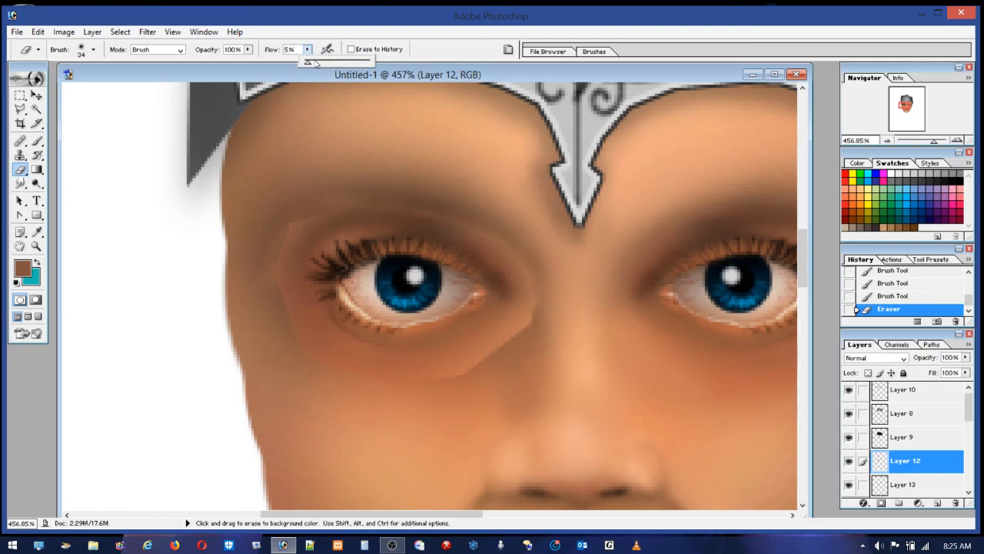
{"action": "left_click", "coordinate": [552, 352]}
{"action": "mouse_move", "coordinate": [521, 357]}
{"action": "left_mouse_down"}
{"action": "mouse_move", "coordinate": [528, 332]}
{"action": "mouse_move", "coordinate": [486, 376]}
{"action": "mouse_move", "coordinate": [519, 360]}
{"action": "mouse_move", "coordinate": [482, 396]}
{"action": "mouse_move", "coordinate": [546, 347]}
{"action": "mouse_move", "coordinate": [478, 387]}
{"action": "mouse_move", "coordinate": [559, 317]}
{"action": "mouse_move", "coordinate": [537, 347]}
{"action": "mouse_move", "coordinate": [561, 300]}
{"action": "mouse_move", "coordinate": [549, 338]}
{"action": "mouse_move", "coordinate": [562, 309]}
{"action": "left_mouse_up"}
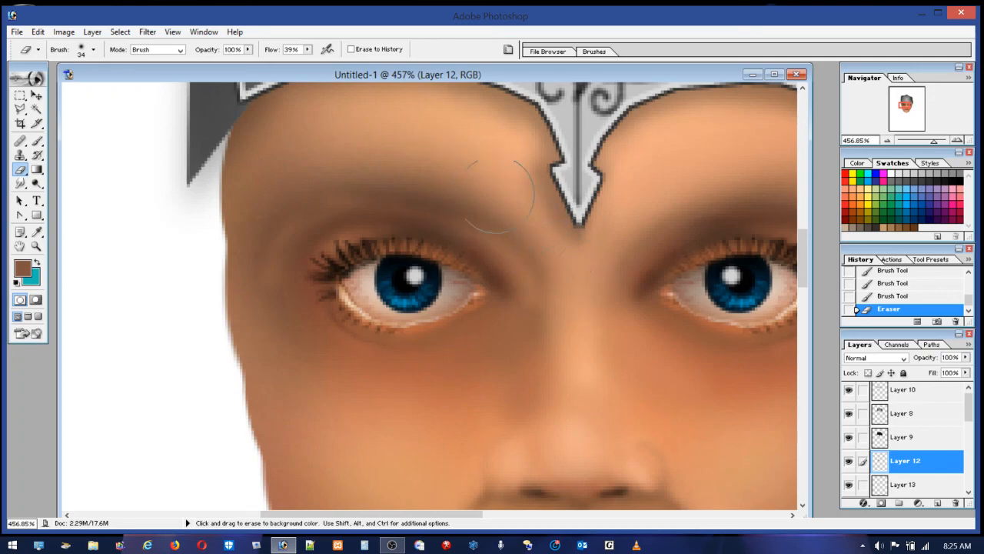
{"action": "mouse_move", "coordinate": [269, 212]}
{"action": "left_mouse_down"}
{"action": "mouse_move", "coordinate": [247, 252]}
{"action": "mouse_move", "coordinate": [250, 319]}
{"action": "left_mouse_up"}
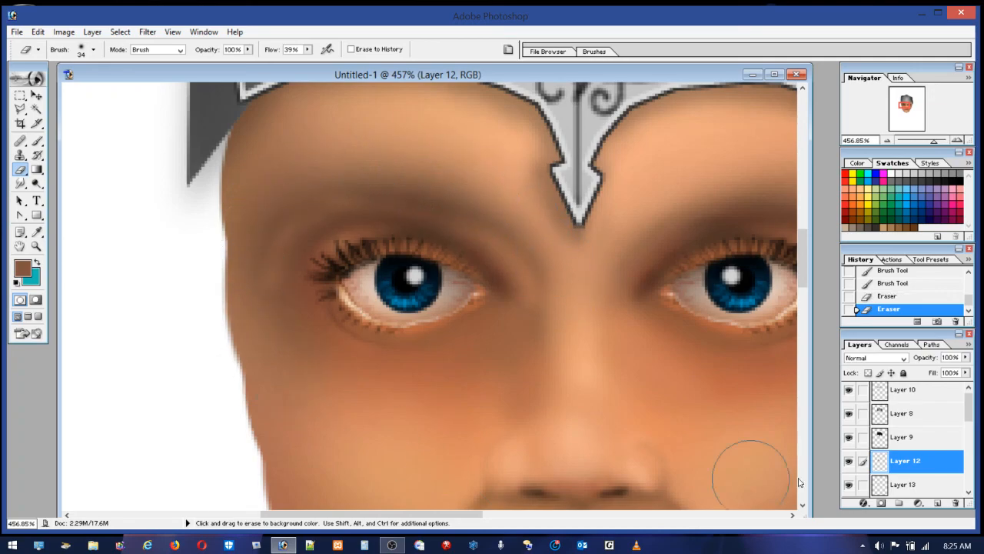
Step: Erase the remaining patch edges between the eyes on Layer 13 and Layer 12 with the 34 px eraser at 39% flow
{"action": "left_click", "coordinate": [905, 486]}
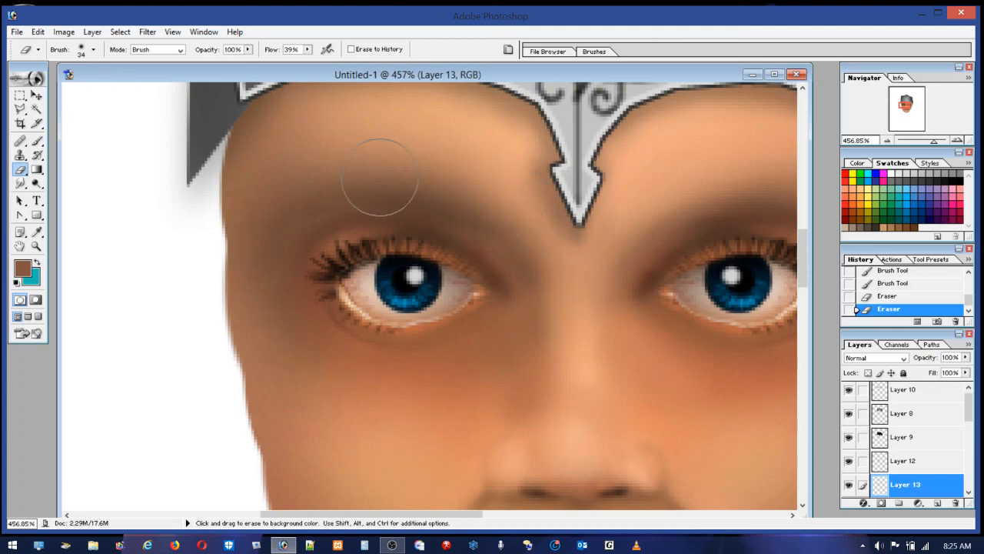
{"action": "left_click_drag", "start_coordinate": [577, 261], "coordinate": [577, 360]}
{"action": "left_click", "coordinate": [911, 458]}
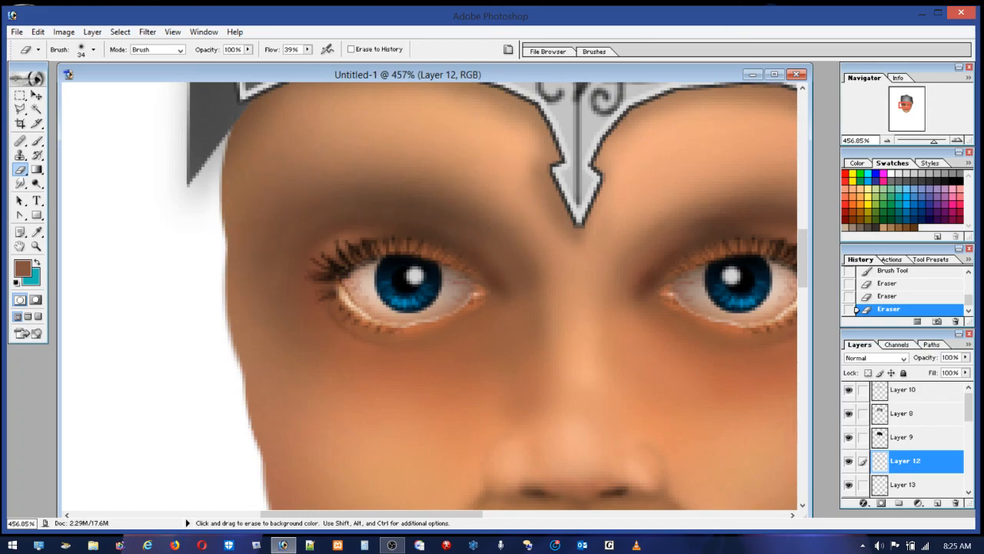
{"action": "mouse_move", "coordinate": [626, 209]}
{"action": "left_mouse_down"}
{"action": "mouse_move", "coordinate": [687, 262]}
{"action": "mouse_move", "coordinate": [692, 278]}
{"action": "left_mouse_up"}
Step: Enlarge the flipped eye on Layer 12 proportionally to about 173% with Free Transform
{"action": "double_click", "coordinate": [35, 246]}
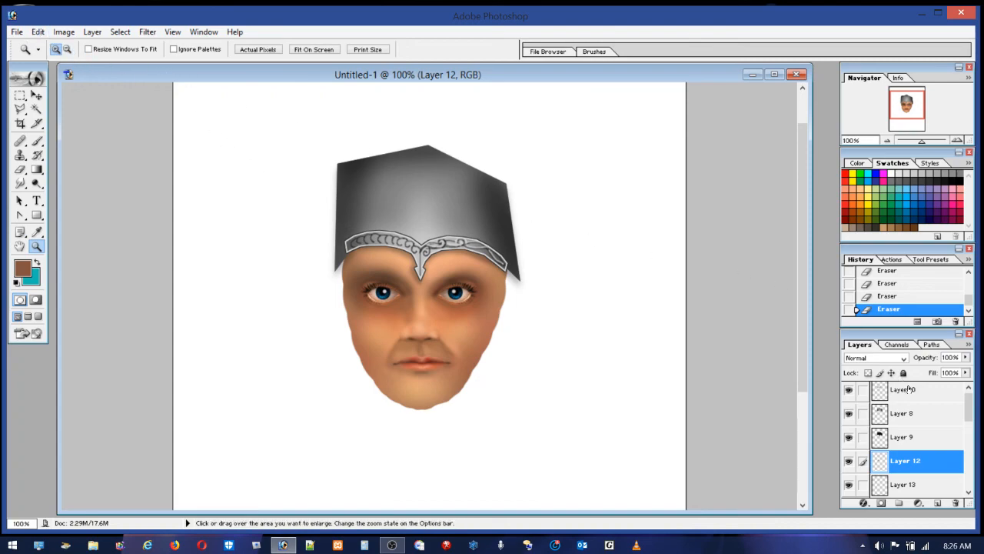
{"action": "left_click", "coordinate": [38, 32]}
{"action": "mouse_move", "coordinate": [66, 34]}
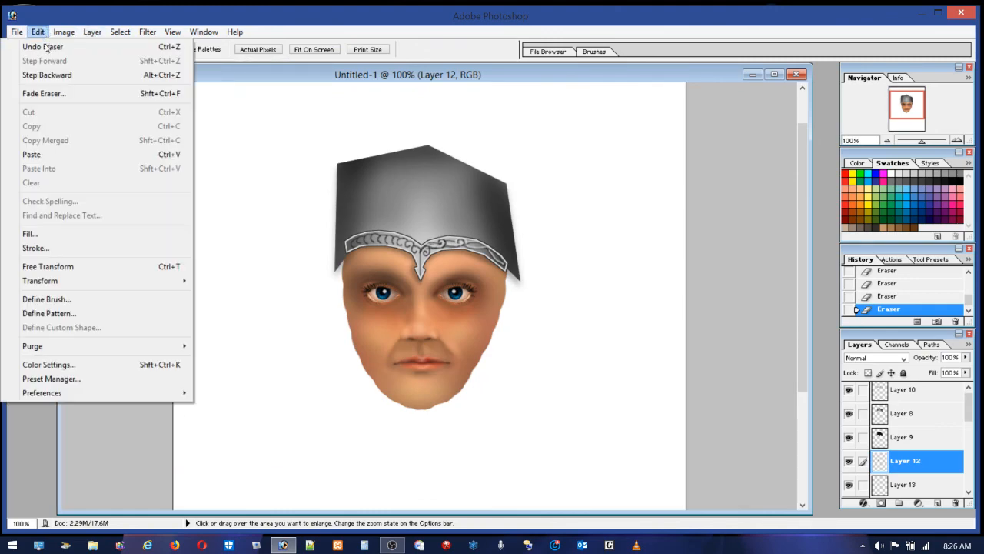
{"action": "left_click", "coordinate": [50, 269]}
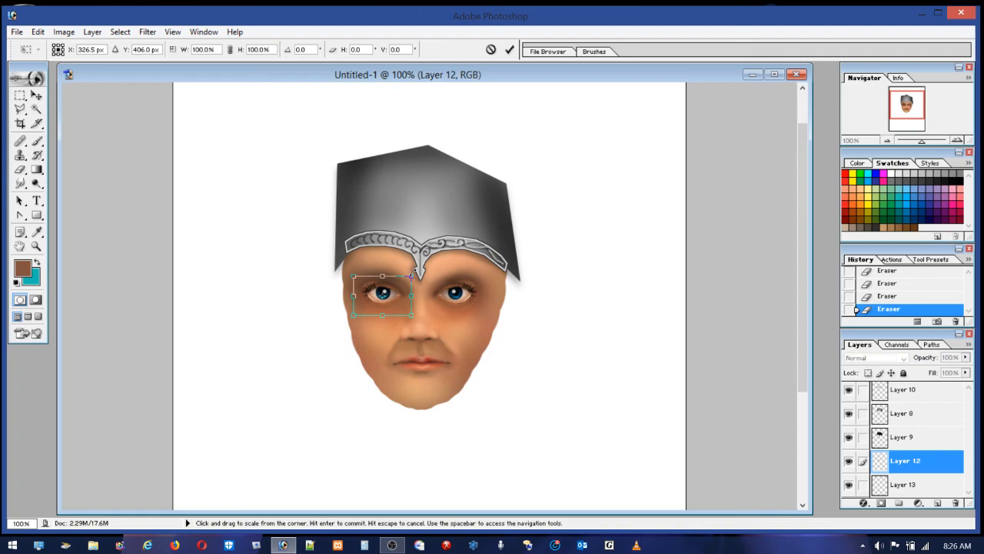
{"action": "mouse_move", "coordinate": [411, 275]}
{"action": "left_mouse_down"}
{"action": "mouse_move", "coordinate": [454, 245]}
{"action": "mouse_move", "coordinate": [416, 278]}
{"action": "left_mouse_up"}
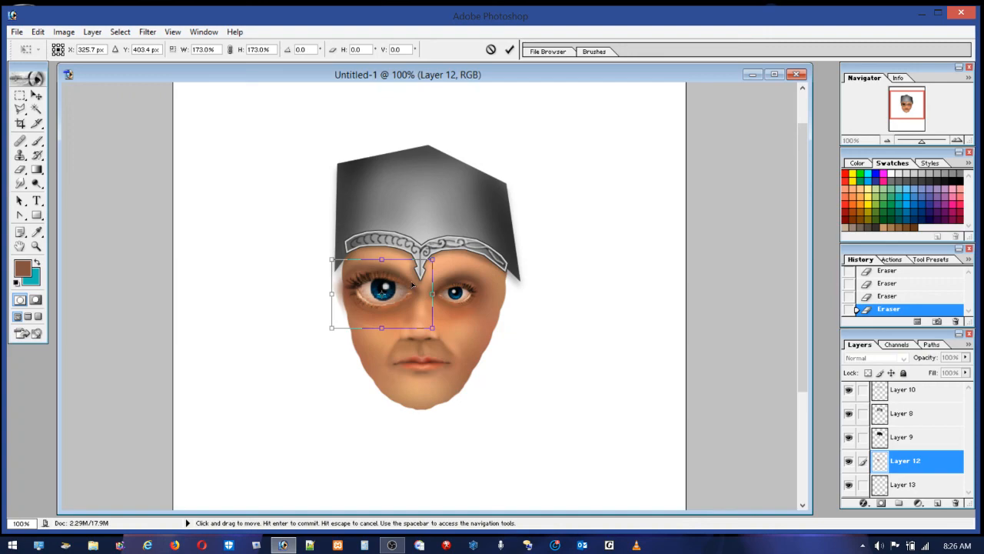
{"action": "key", "text": "z"}
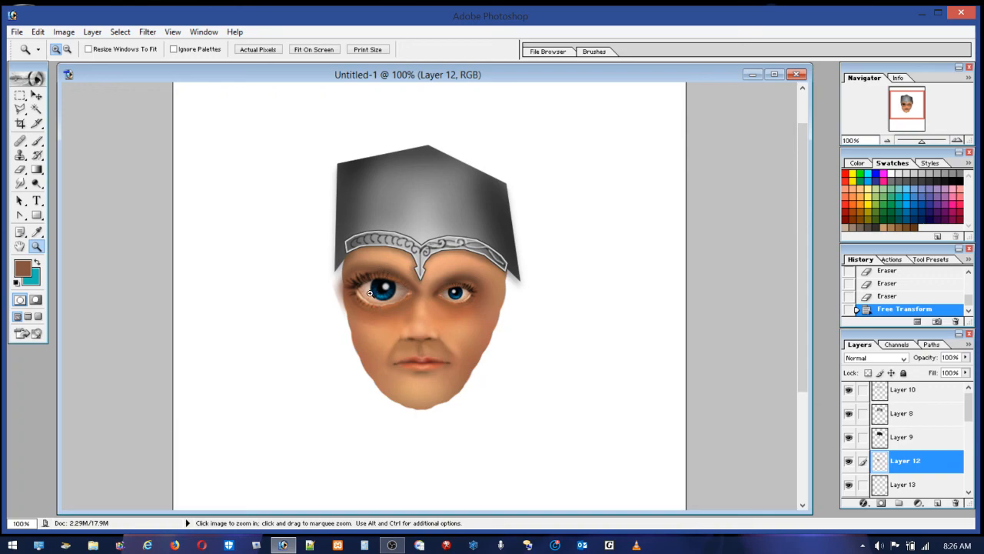
Step: Scale the flipped eye on Layer 12 back down with Free Transform until it roughly matches the other eye
{"action": "left_click", "coordinate": [38, 32]}
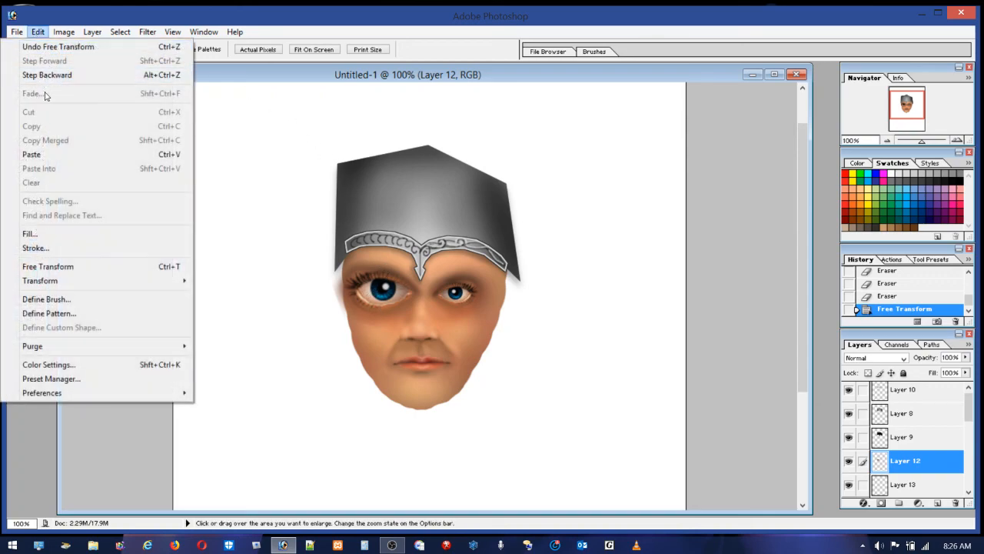
{"action": "left_click", "coordinate": [47, 266]}
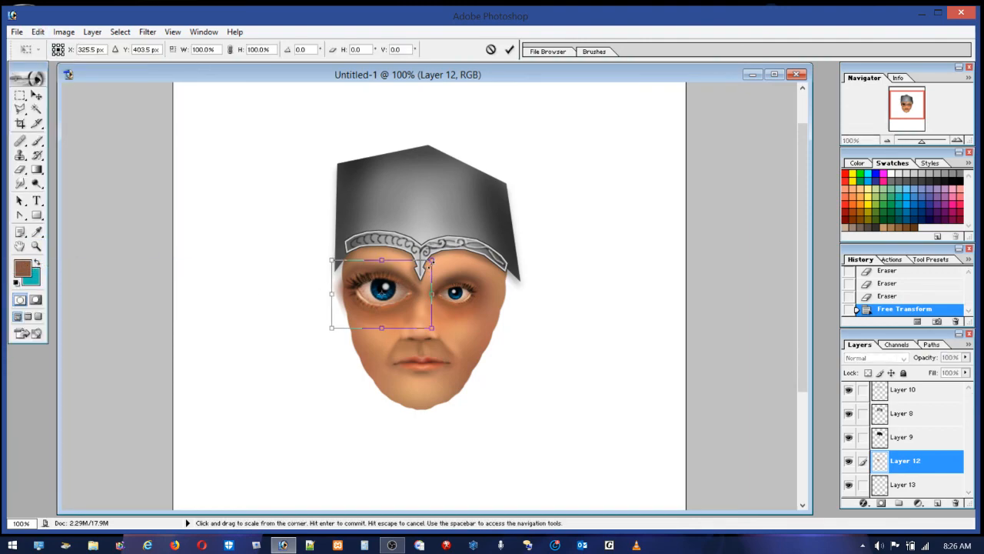
{"action": "left_click_drag", "start_coordinate": [431, 260], "coordinate": [401, 300]}
{"action": "key", "text": "Return"}
{"action": "key", "text": "z"}
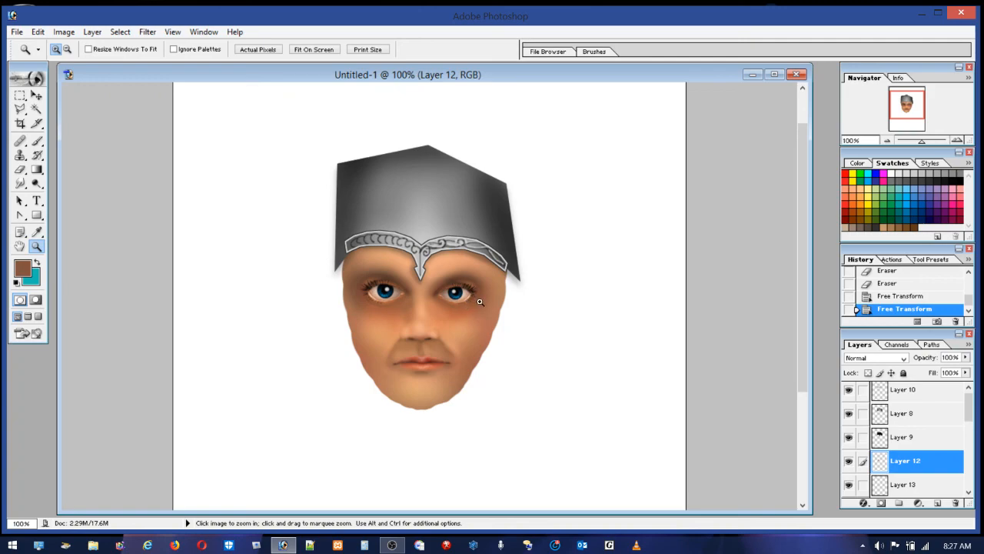
Step: Select the area around the resized eye on Layer 12 with a rectangular marquee and paste a copy as a new layer
{"action": "left_click", "coordinate": [37, 31]}
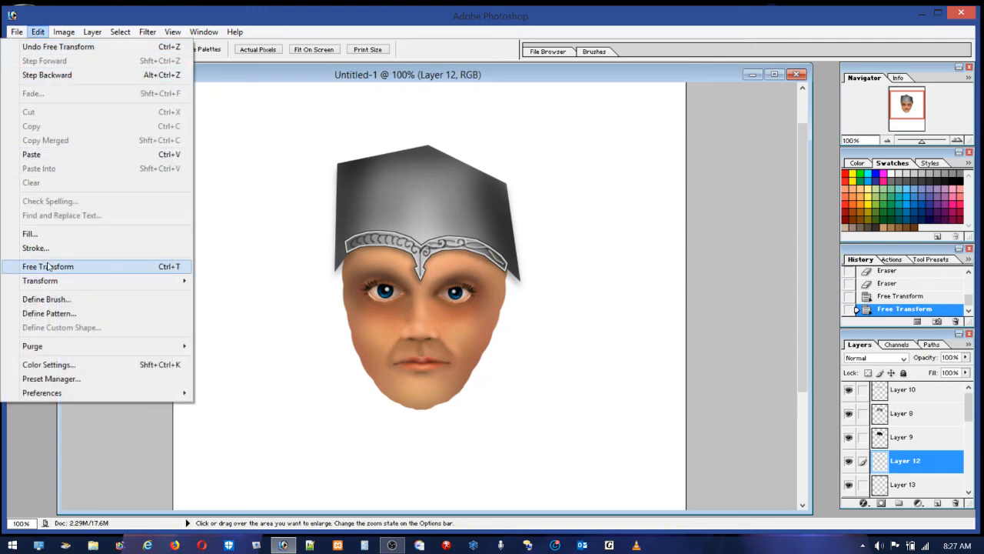
{"action": "left_click", "coordinate": [42, 32]}
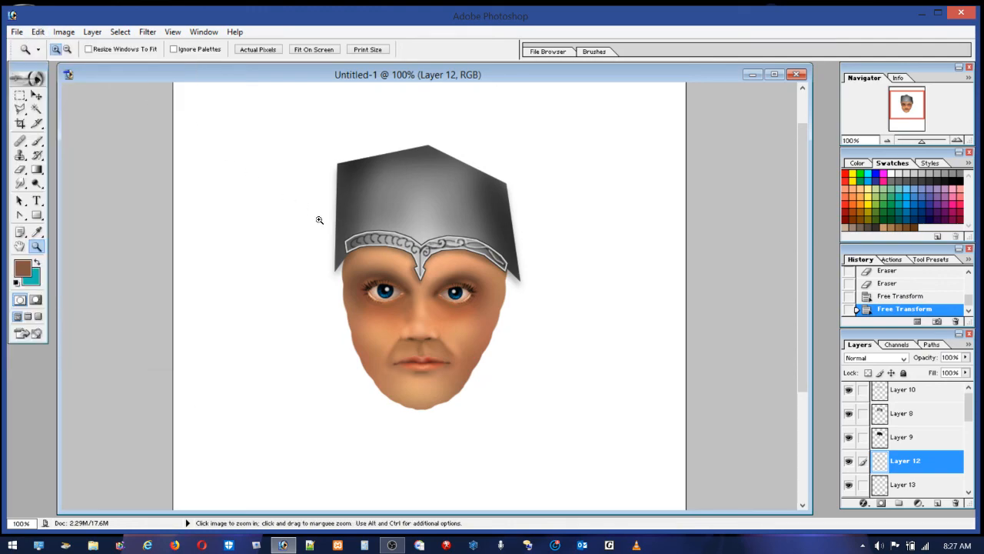
{"action": "key", "text": "m"}
{"action": "left_click_drag", "start_coordinate": [329, 241], "coordinate": [442, 326]}
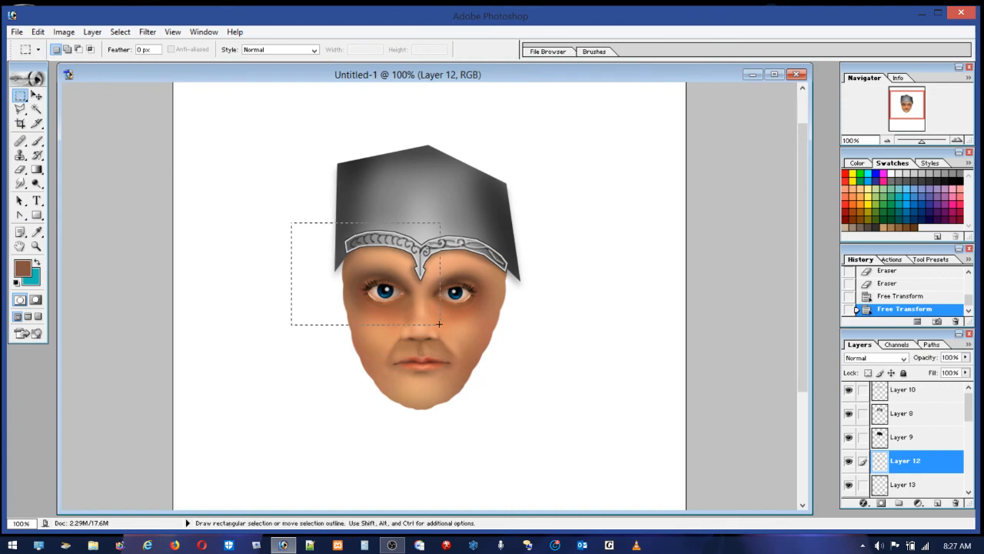
{"action": "left_click", "coordinate": [37, 32]}
{"action": "left_click", "coordinate": [46, 125]}
{"action": "left_click", "coordinate": [37, 31]}
{"action": "left_click", "coordinate": [46, 153]}
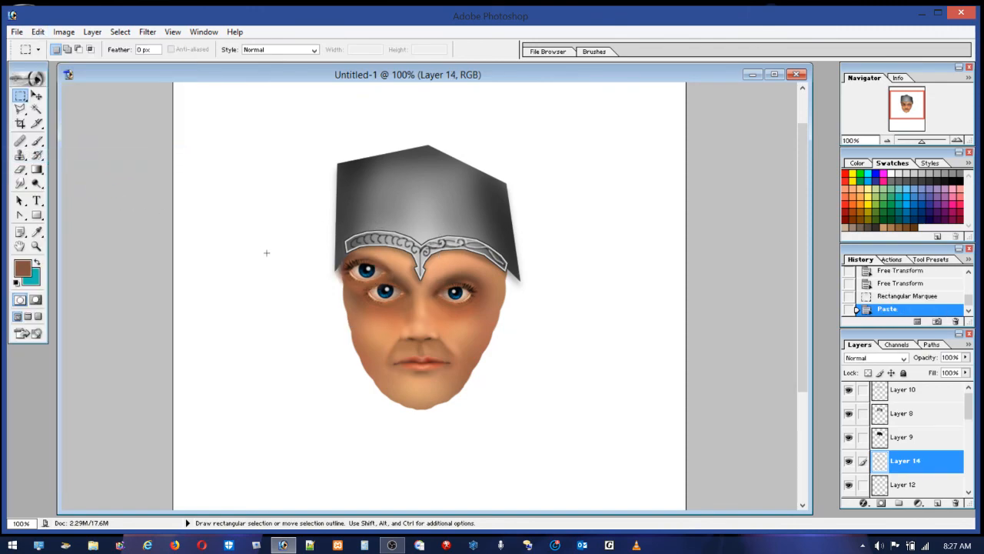
Step: Flip the pasted eye on Layer 14 horizontally and move it over the original eye on the opposite side of the face
{"action": "left_click", "coordinate": [37, 31]}
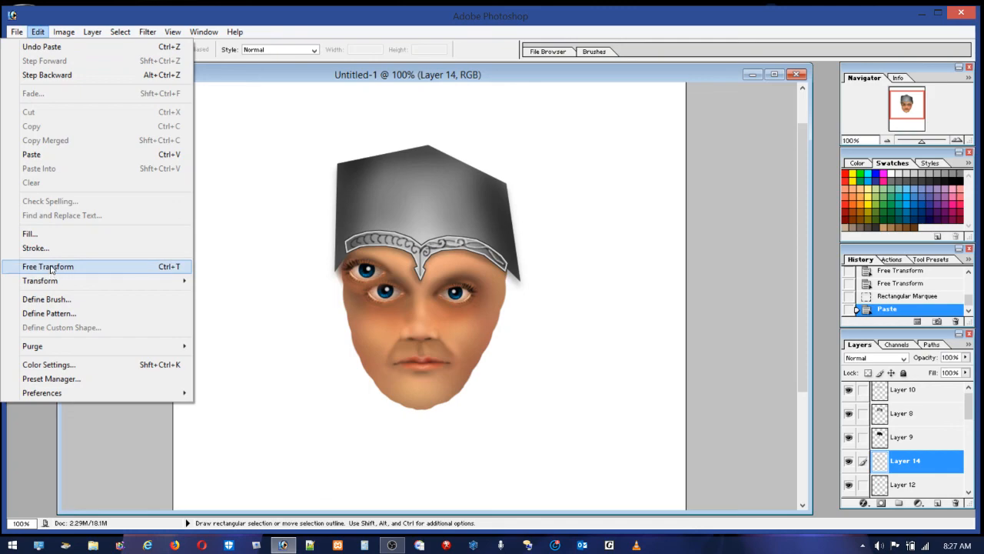
{"action": "mouse_move", "coordinate": [49, 283]}
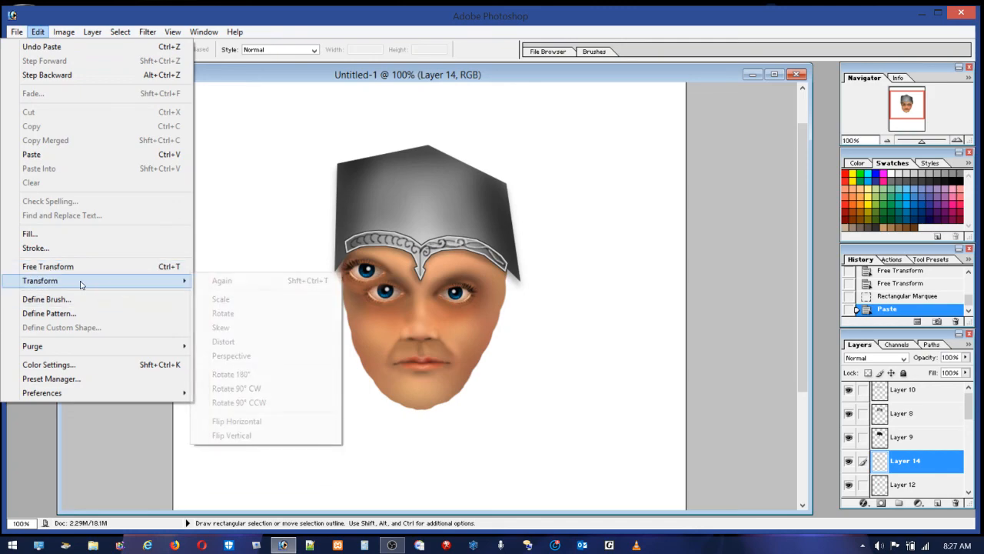
{"action": "mouse_move", "coordinate": [162, 281]}
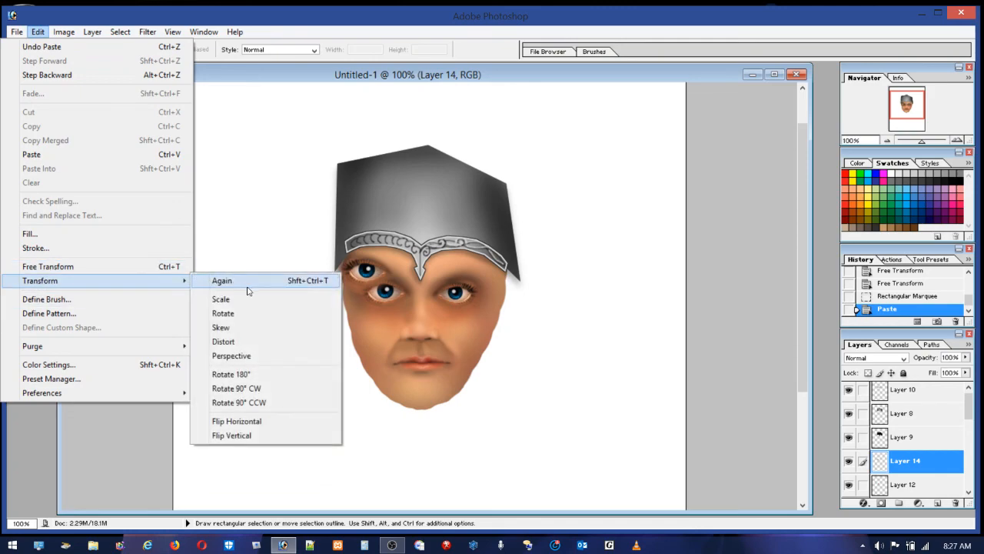
{"action": "left_click", "coordinate": [239, 426]}
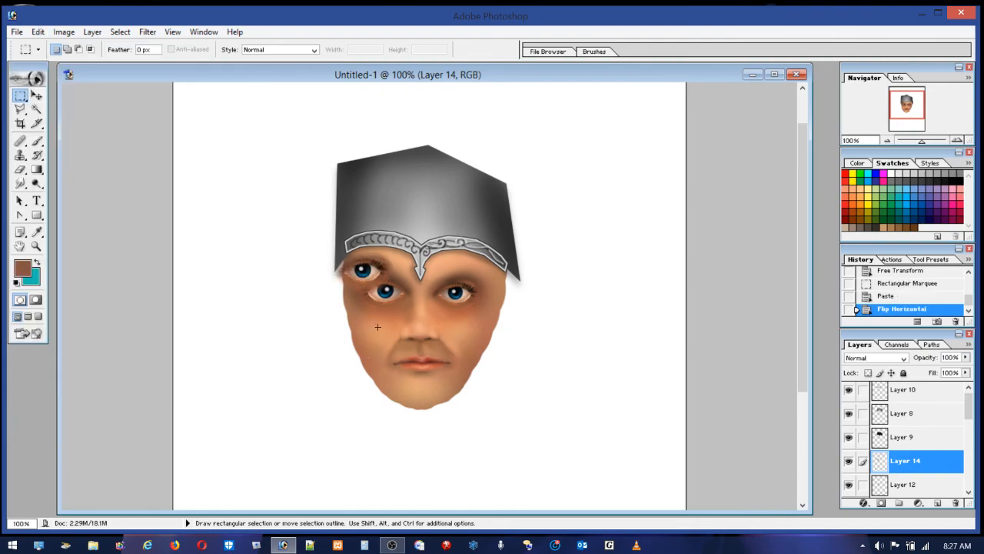
{"action": "left_click", "coordinate": [36, 95]}
{"action": "left_click_drag", "start_coordinate": [369, 260], "coordinate": [457, 304]}
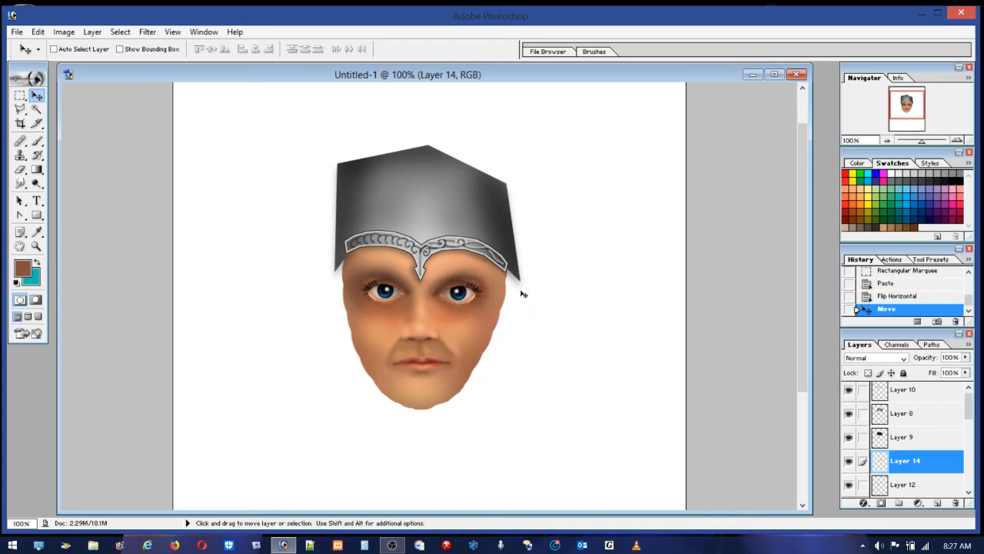
{"action": "key", "text": "Right"}
{"action": "key", "text": "Right"}
Step: Show Layer 1 with the painted torso below the face
{"action": "left_click_drag", "start_coordinate": [799, 361], "coordinate": [806, 473]}
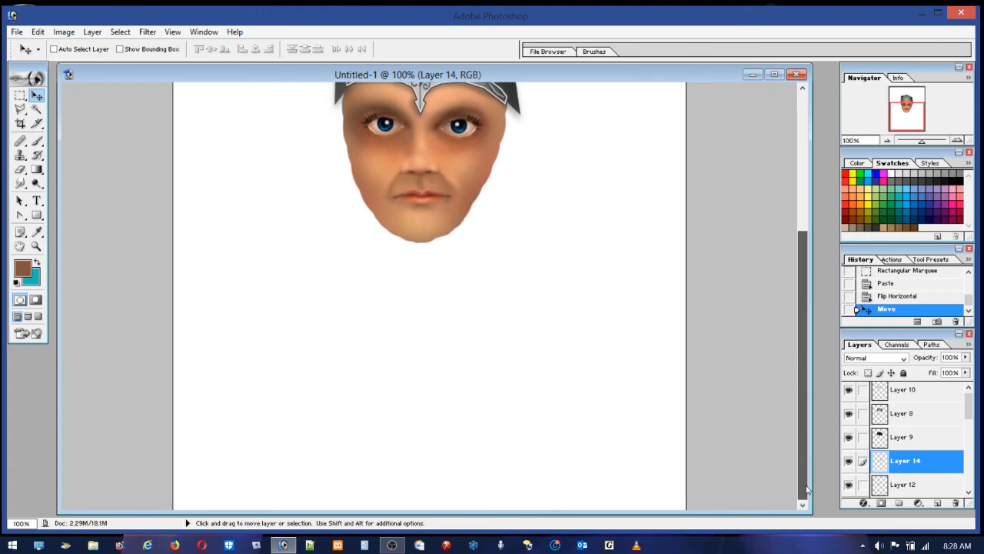
{"action": "left_click", "coordinate": [968, 443]}
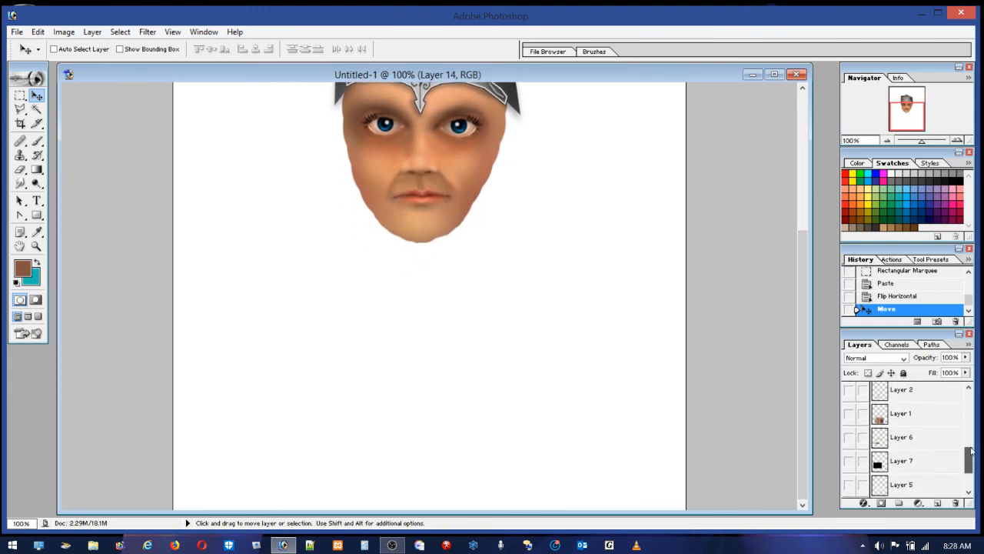
{"action": "left_click", "coordinate": [849, 415]}
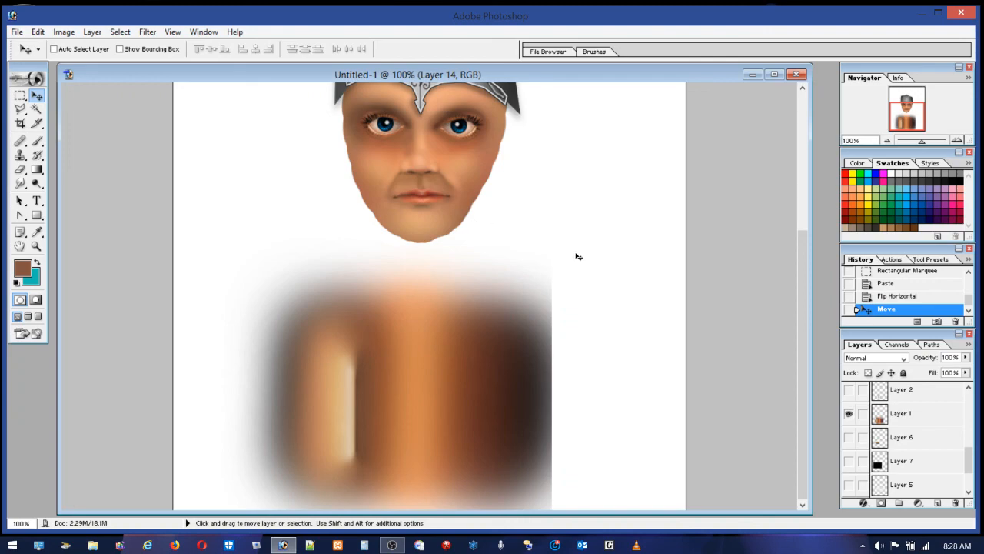
{"action": "scroll", "coordinate": [573, 260], "scroll_direction": "up", "scroll_amount": 4}
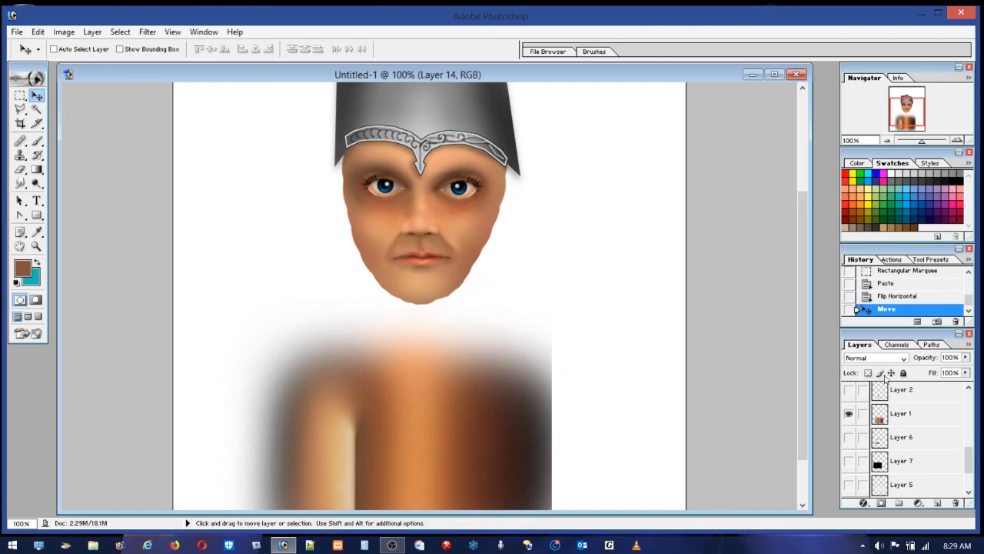
Step: Hide Layer 2 and add a new layer directly above it, beneath Layer 3
{"action": "mouse_move", "coordinate": [968, 460]}
{"action": "left_mouse_down"}
{"action": "mouse_move", "coordinate": [968, 403]}
{"action": "mouse_move", "coordinate": [967, 444]}
{"action": "left_mouse_up"}
{"action": "left_click", "coordinate": [891, 451]}
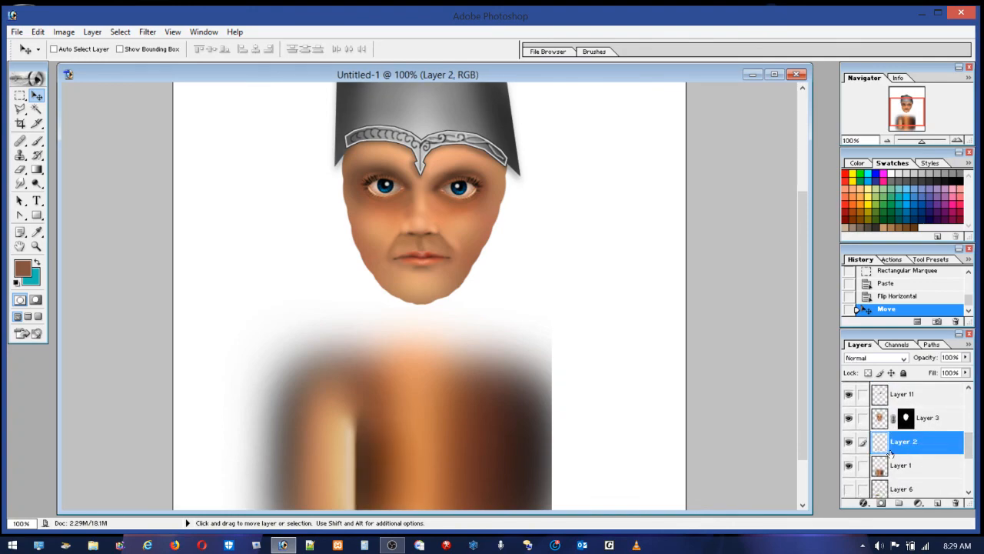
{"action": "left_click", "coordinate": [848, 443]}
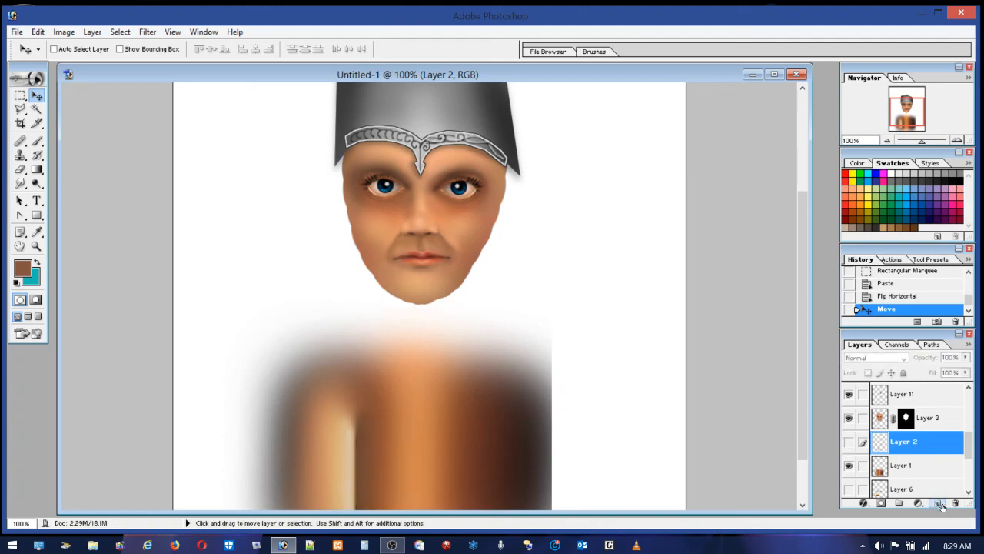
{"action": "left_click", "coordinate": [937, 502]}
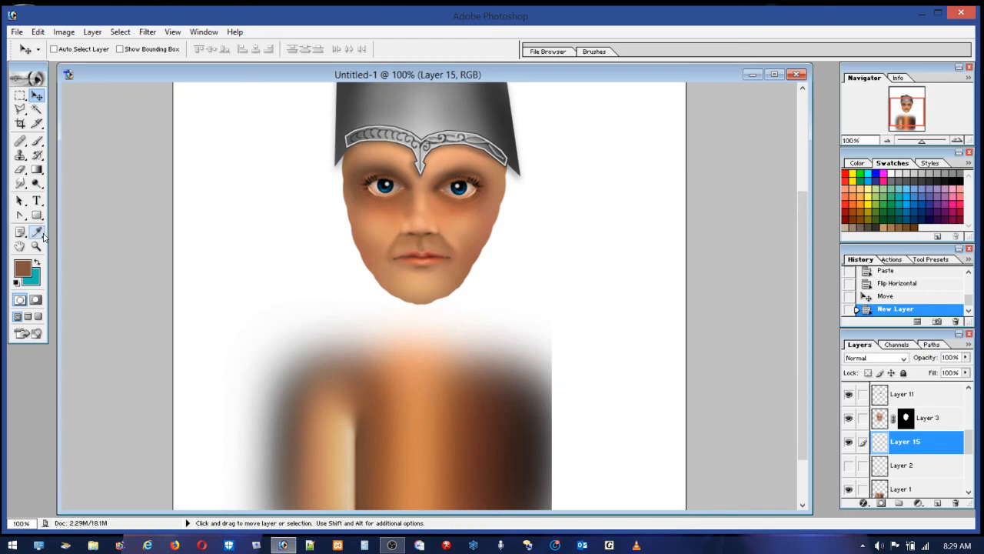
Step: Set the brush to a 34 px diameter and 52% flow
{"action": "left_click", "coordinate": [36, 141]}
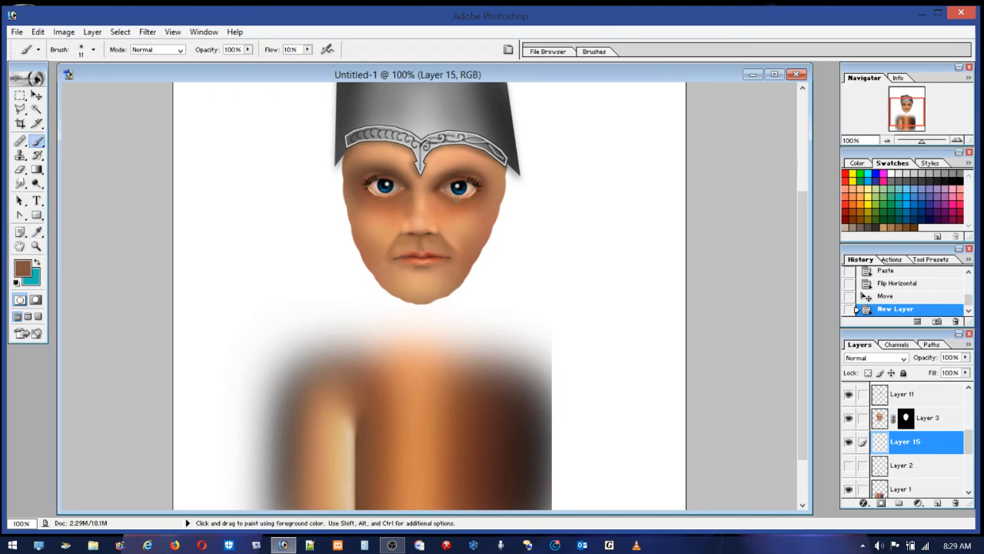
{"action": "left_click", "coordinate": [93, 49]}
{"action": "left_click_drag", "start_coordinate": [31, 82], "coordinate": [36, 88]}
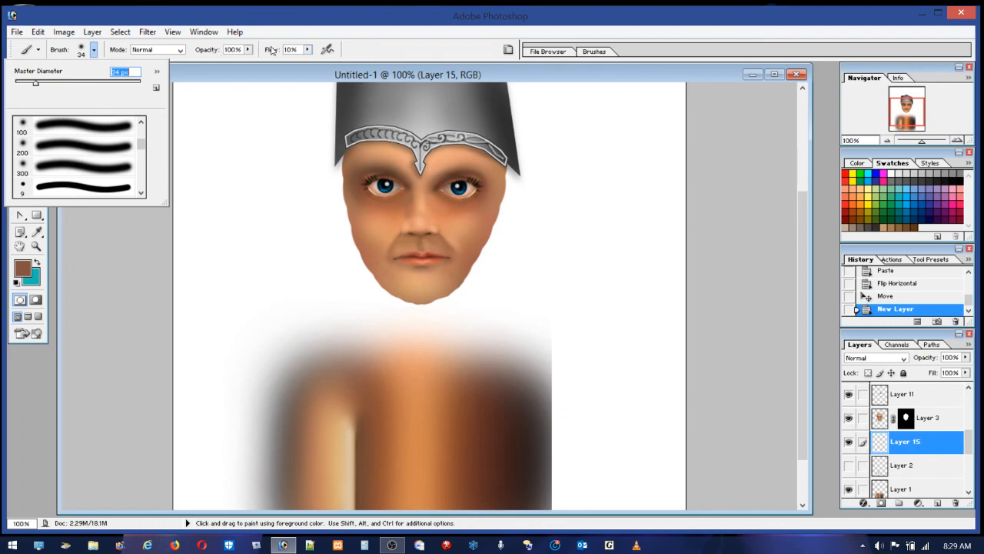
{"action": "left_click", "coordinate": [311, 52]}
{"action": "left_click", "coordinate": [308, 49]}
{"action": "left_click_drag", "start_coordinate": [308, 62], "coordinate": [318, 66]}
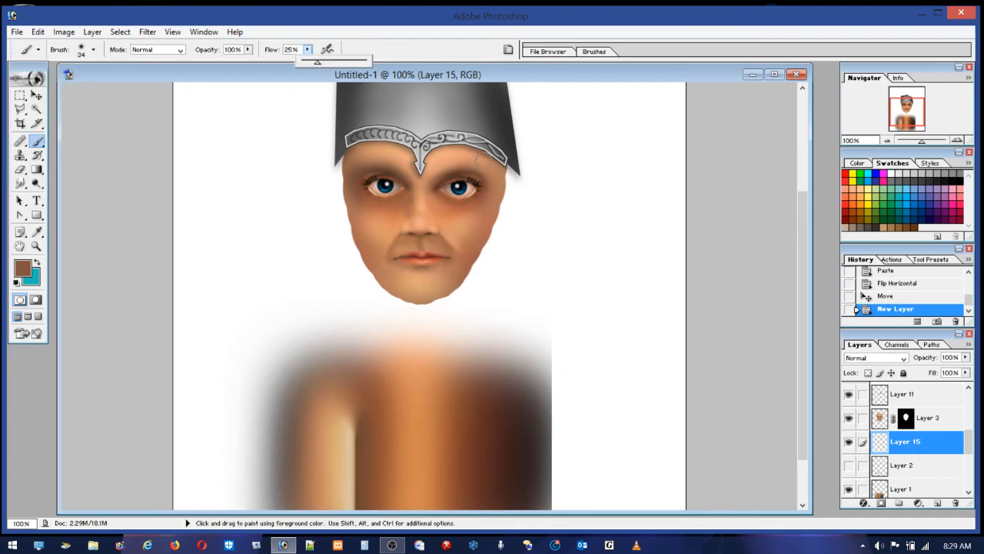
{"action": "left_click_drag", "start_coordinate": [314, 71], "coordinate": [334, 64]}
Step: Paint sampled skin tones on Layer 15 around the outer edge of both cheeks, the jaw and the chin
{"action": "mouse_move", "coordinate": [503, 160]}
{"action": "left_mouse_down"}
{"action": "mouse_move", "coordinate": [505, 217]}
{"action": "mouse_move", "coordinate": [489, 210]}
{"action": "left_mouse_up"}
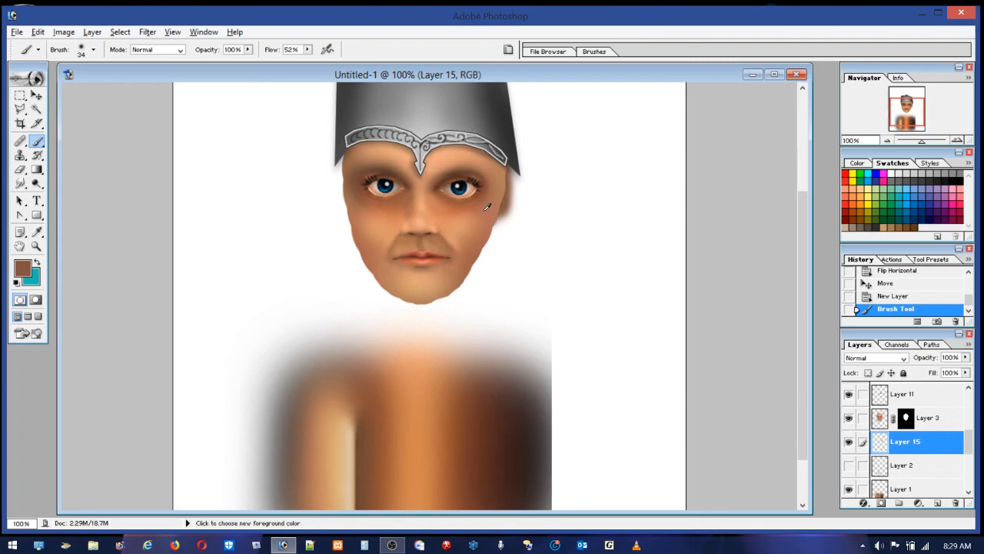
{"action": "left_click", "coordinate": [498, 206], "text": "alt"}
{"action": "mouse_move", "coordinate": [512, 165]}
{"action": "left_mouse_down"}
{"action": "mouse_move", "coordinate": [502, 217]}
{"action": "mouse_move", "coordinate": [513, 171]}
{"action": "left_mouse_up"}
{"action": "mouse_move", "coordinate": [503, 219]}
{"action": "left_mouse_down"}
{"action": "mouse_move", "coordinate": [471, 282]}
{"action": "mouse_move", "coordinate": [474, 247]}
{"action": "mouse_move", "coordinate": [459, 295]}
{"action": "mouse_move", "coordinate": [434, 301]}
{"action": "mouse_move", "coordinate": [472, 286]}
{"action": "mouse_move", "coordinate": [415, 307]}
{"action": "mouse_move", "coordinate": [378, 279]}
{"action": "mouse_move", "coordinate": [348, 231]}
{"action": "mouse_move", "coordinate": [339, 163]}
{"action": "mouse_move", "coordinate": [358, 262]}
{"action": "mouse_move", "coordinate": [382, 281]}
{"action": "left_mouse_up"}
{"action": "mouse_move", "coordinate": [357, 208]}
{"action": "left_mouse_down"}
{"action": "mouse_move", "coordinate": [344, 156]}
{"action": "mouse_move", "coordinate": [352, 244]}
{"action": "mouse_move", "coordinate": [400, 301]}
{"action": "mouse_move", "coordinate": [434, 298]}
{"action": "left_mouse_up"}
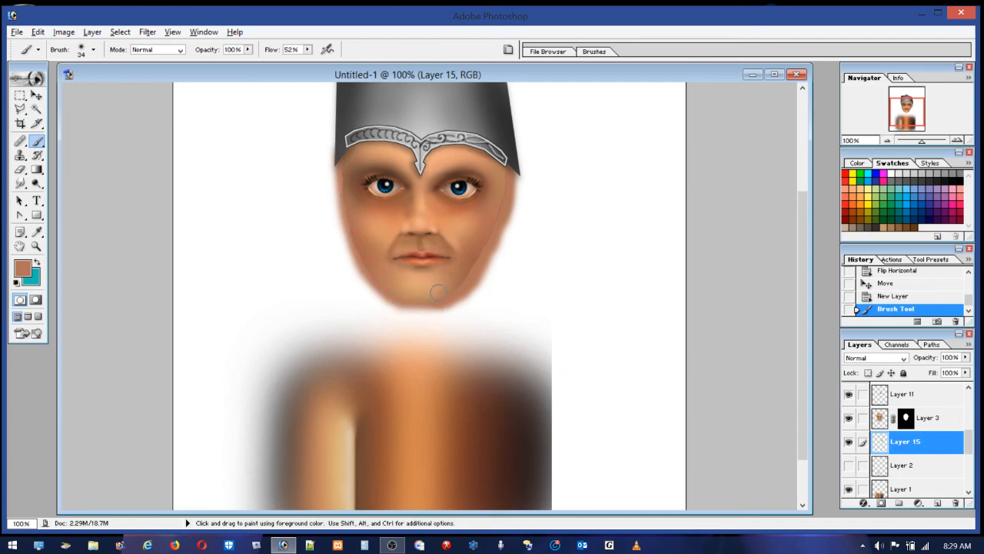
Step: Blend the seam along the chin and the right-hand cheek on Layer 15 with freshly sampled skin tones
{"action": "left_click", "coordinate": [407, 290]}
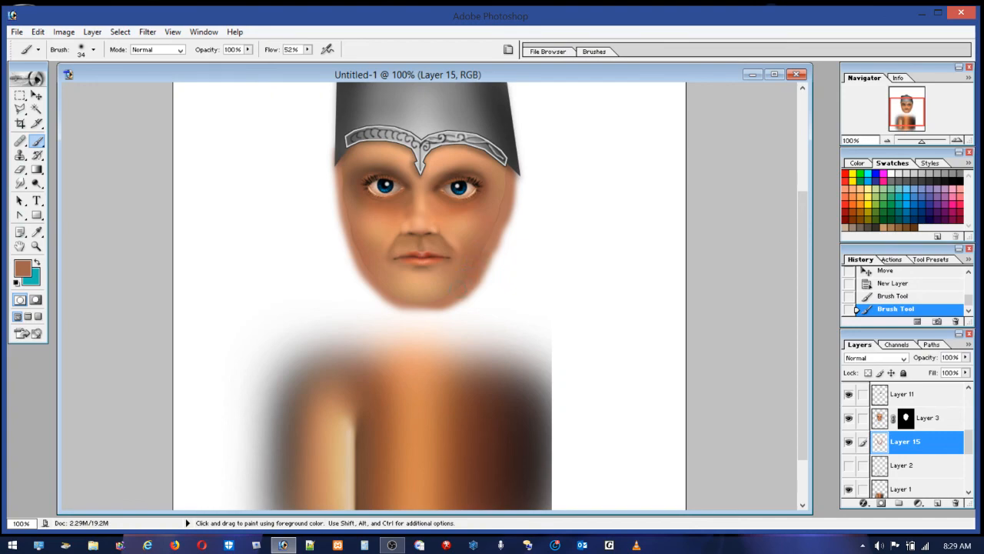
{"action": "left_click", "coordinate": [485, 201]}
{"action": "left_click", "coordinate": [492, 223], "text": "alt"}
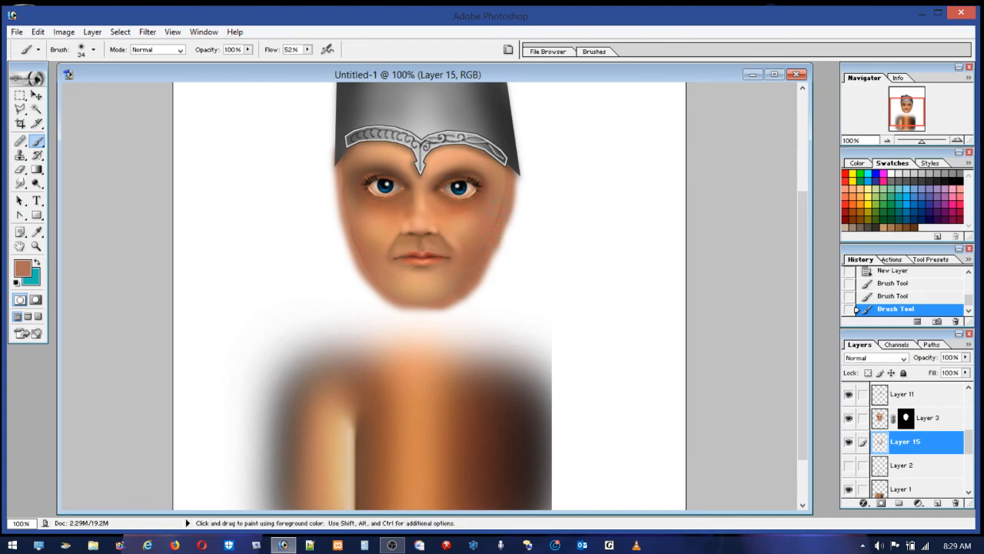
{"action": "left_click_drag", "start_coordinate": [495, 192], "coordinate": [491, 245]}
{"action": "left_click", "coordinate": [479, 251], "text": "alt"}
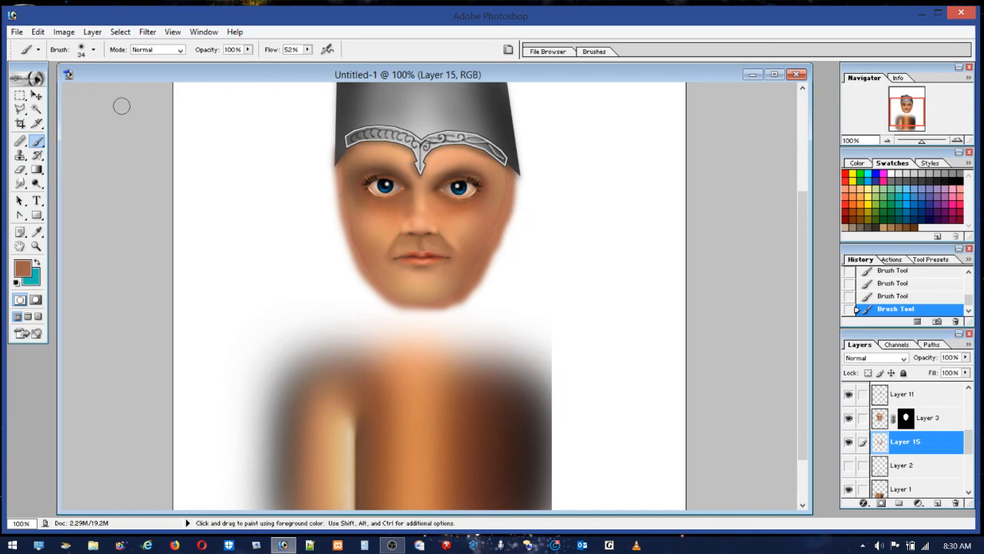
{"action": "left_click", "coordinate": [20, 170]}
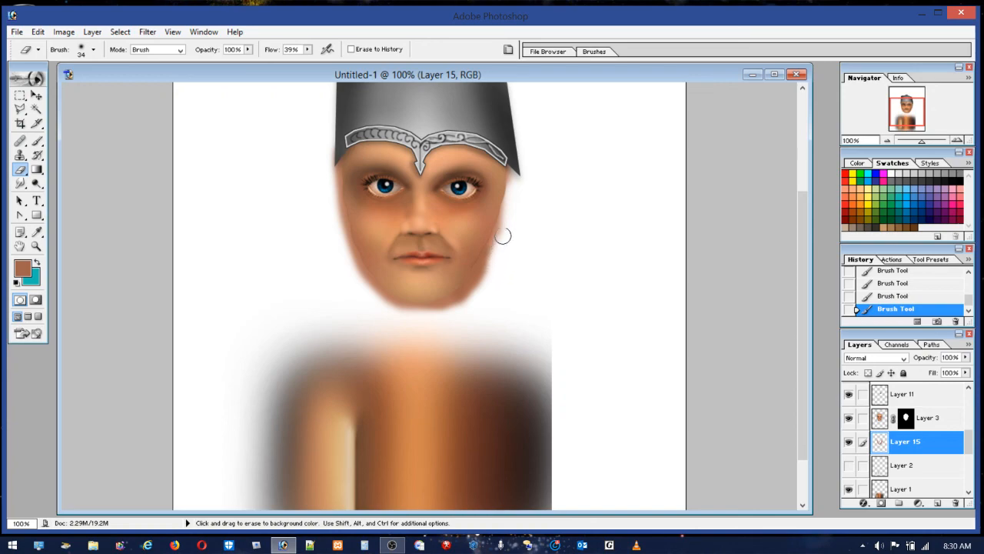
{"action": "mouse_move", "coordinate": [497, 258]}
{"action": "left_mouse_down"}
{"action": "mouse_move", "coordinate": [471, 299]}
{"action": "mouse_move", "coordinate": [434, 311]}
{"action": "mouse_move", "coordinate": [491, 261]}
{"action": "mouse_move", "coordinate": [472, 300]}
{"action": "mouse_move", "coordinate": [451, 316]}
{"action": "left_mouse_up"}
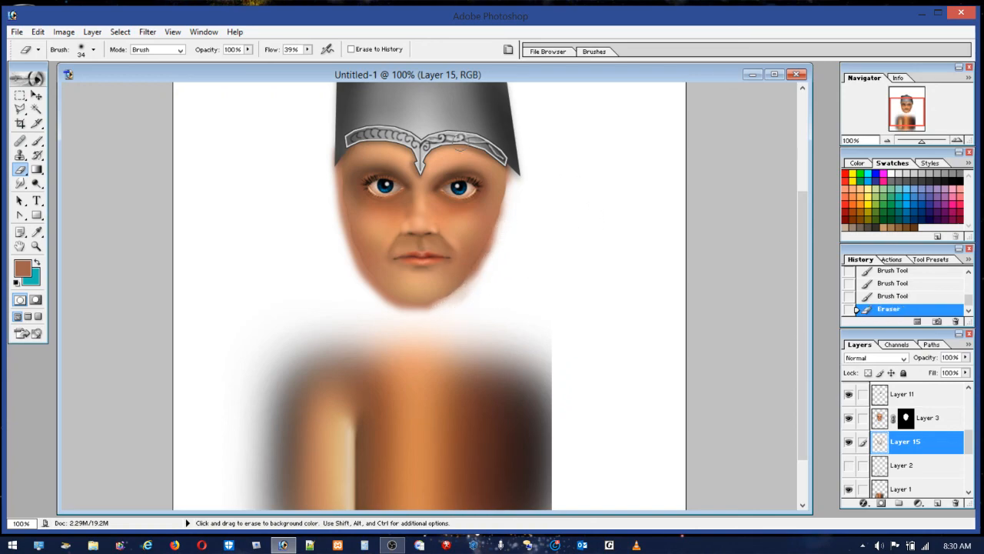
{"action": "left_click", "coordinate": [37, 31]}
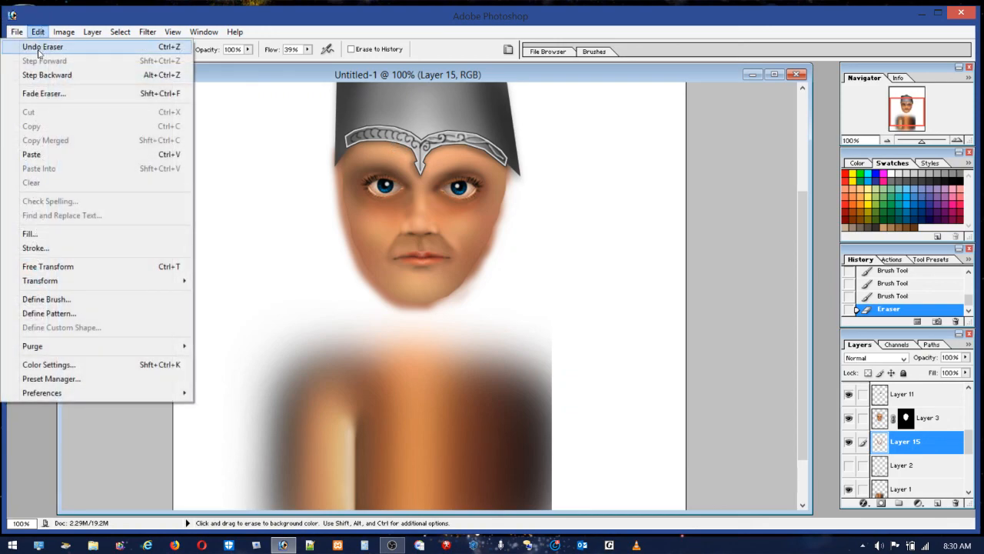
{"action": "left_click", "coordinate": [35, 48]}
Step: Erase the Layer 15 paint along the outer edge of the right-hand cheek and jaw with a 7 px eraser at 100% flow
{"action": "left_click", "coordinate": [36, 246]}
{"action": "left_click_drag", "start_coordinate": [449, 149], "coordinate": [551, 303]}
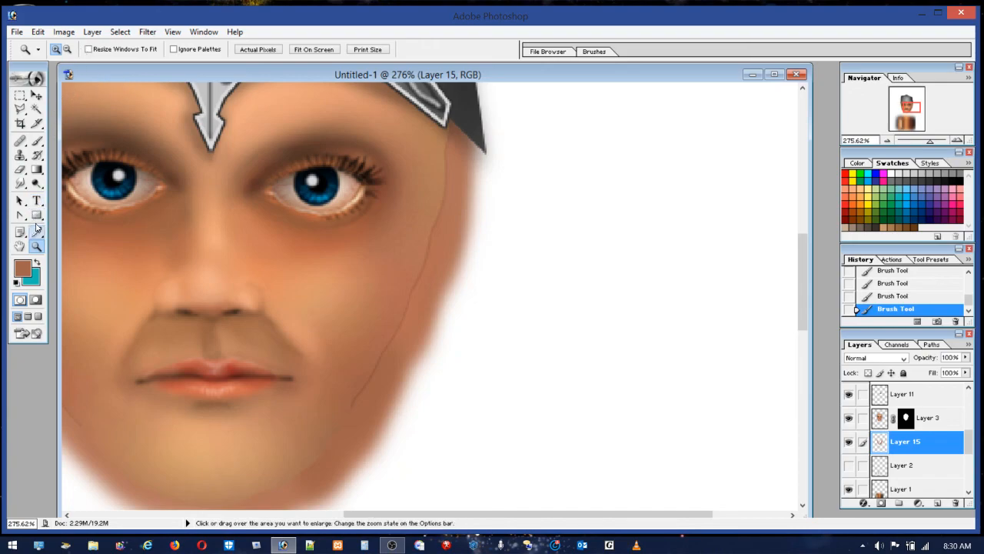
{"action": "left_click", "coordinate": [20, 169]}
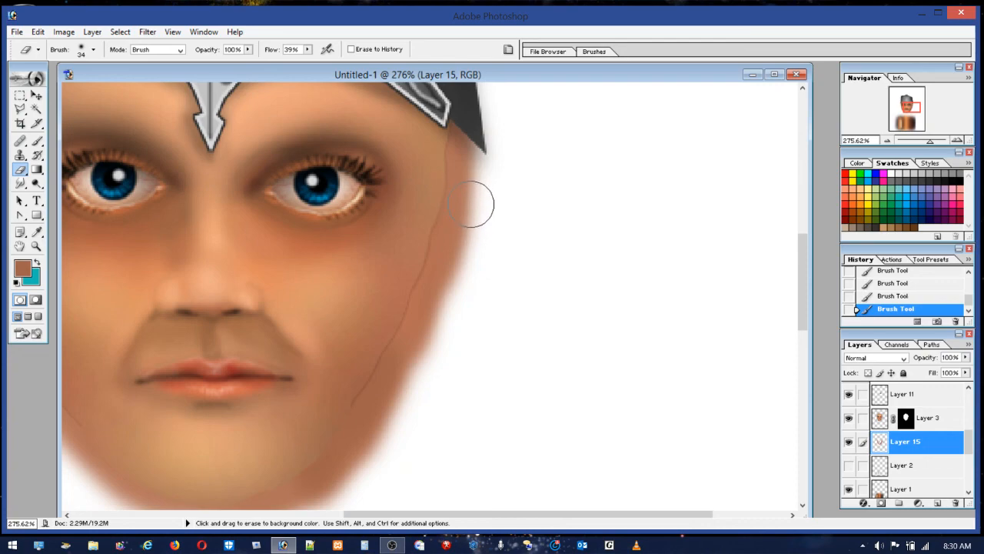
{"action": "left_click", "coordinate": [93, 49]}
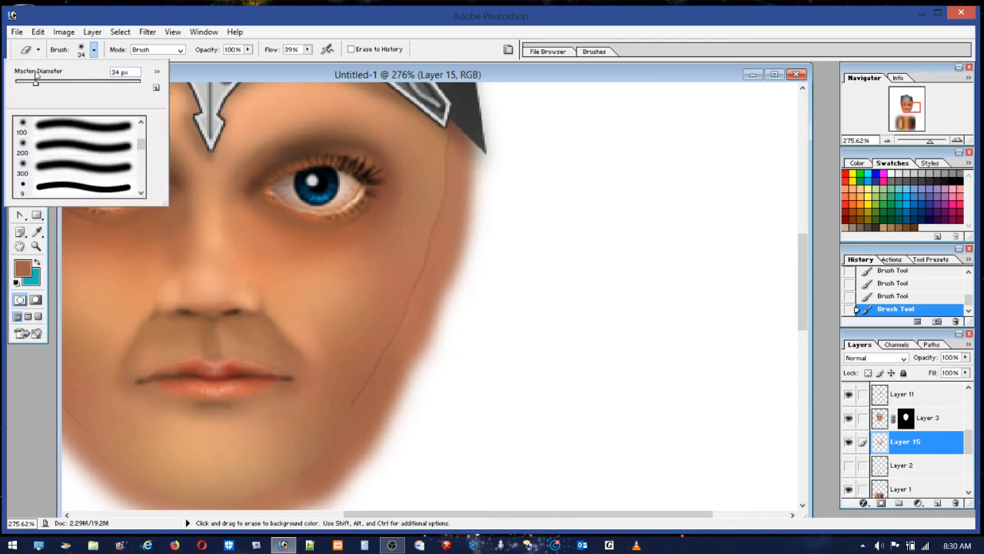
{"action": "left_click", "coordinate": [20, 84]}
{"action": "left_click", "coordinate": [465, 130]}
{"action": "mouse_move", "coordinate": [461, 123]}
{"action": "left_mouse_down"}
{"action": "mouse_move", "coordinate": [458, 163]}
{"action": "mouse_move", "coordinate": [456, 121]}
{"action": "mouse_move", "coordinate": [447, 219]}
{"action": "mouse_move", "coordinate": [464, 154]}
{"action": "mouse_move", "coordinate": [456, 195]}
{"action": "left_mouse_up"}
{"action": "left_click_drag", "start_coordinate": [307, 49], "coordinate": [365, 71]}
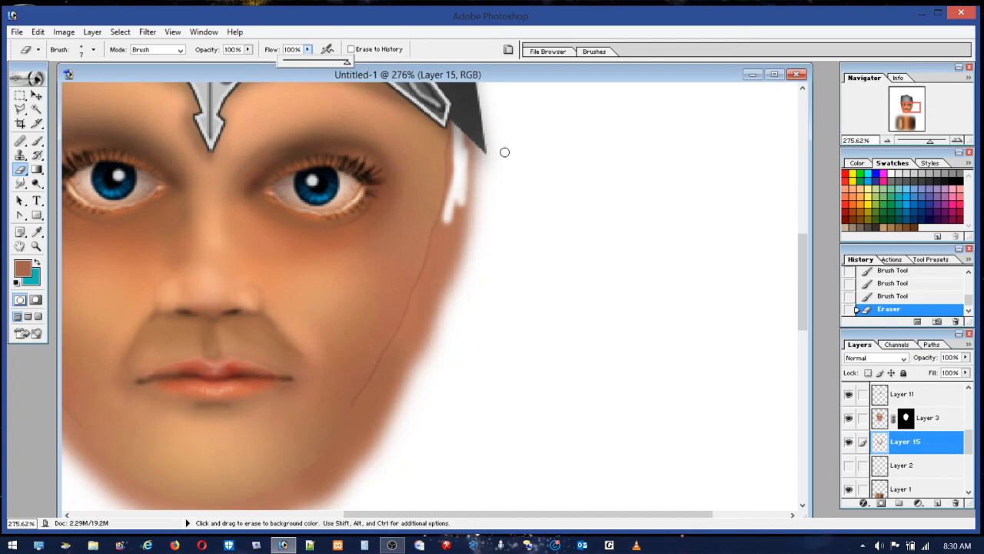
{"action": "left_click", "coordinate": [465, 139]}
{"action": "mouse_move", "coordinate": [465, 139]}
{"action": "left_mouse_down"}
{"action": "mouse_move", "coordinate": [447, 318]}
{"action": "mouse_move", "coordinate": [475, 184]}
{"action": "mouse_move", "coordinate": [474, 116]}
{"action": "mouse_move", "coordinate": [465, 135]}
{"action": "mouse_move", "coordinate": [464, 118]}
{"action": "mouse_move", "coordinate": [454, 163]}
{"action": "left_mouse_up"}
{"action": "mouse_move", "coordinate": [455, 138]}
{"action": "left_mouse_down"}
{"action": "mouse_move", "coordinate": [428, 288]}
{"action": "mouse_move", "coordinate": [382, 409]}
{"action": "mouse_move", "coordinate": [338, 462]}
{"action": "mouse_move", "coordinate": [256, 503]}
{"action": "mouse_move", "coordinate": [341, 465]}
{"action": "mouse_move", "coordinate": [376, 432]}
{"action": "mouse_move", "coordinate": [436, 299]}
{"action": "mouse_move", "coordinate": [463, 199]}
{"action": "mouse_move", "coordinate": [412, 356]}
{"action": "mouse_move", "coordinate": [441, 284]}
{"action": "mouse_move", "coordinate": [461, 171]}
{"action": "mouse_move", "coordinate": [460, 216]}
{"action": "mouse_move", "coordinate": [465, 164]}
{"action": "mouse_move", "coordinate": [444, 282]}
{"action": "mouse_move", "coordinate": [373, 442]}
{"action": "mouse_move", "coordinate": [342, 476]}
{"action": "mouse_move", "coordinate": [263, 501]}
{"action": "mouse_move", "coordinate": [296, 479]}
{"action": "mouse_move", "coordinate": [372, 457]}
{"action": "mouse_move", "coordinate": [286, 495]}
{"action": "mouse_move", "coordinate": [349, 469]}
{"action": "mouse_move", "coordinate": [334, 475]}
{"action": "mouse_move", "coordinate": [391, 418]}
{"action": "mouse_move", "coordinate": [444, 299]}
{"action": "mouse_move", "coordinate": [383, 429]}
{"action": "mouse_move", "coordinate": [429, 341]}
{"action": "left_mouse_up"}
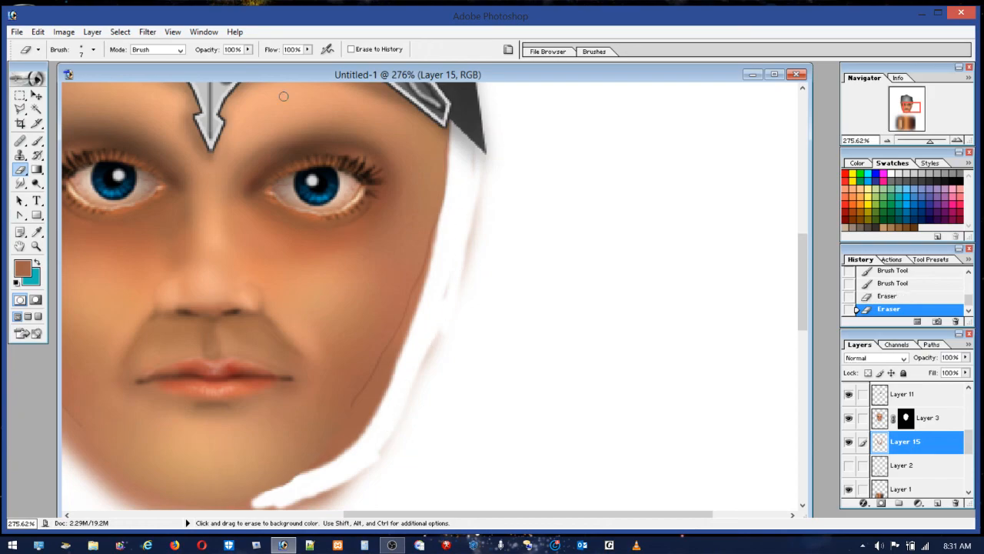
Step: Enlarge the eraser to 31 px and clear the remaining soft fringe outside the right-hand cheek, jaw and chin on Layer 15
{"action": "left_click", "coordinate": [78, 53]}
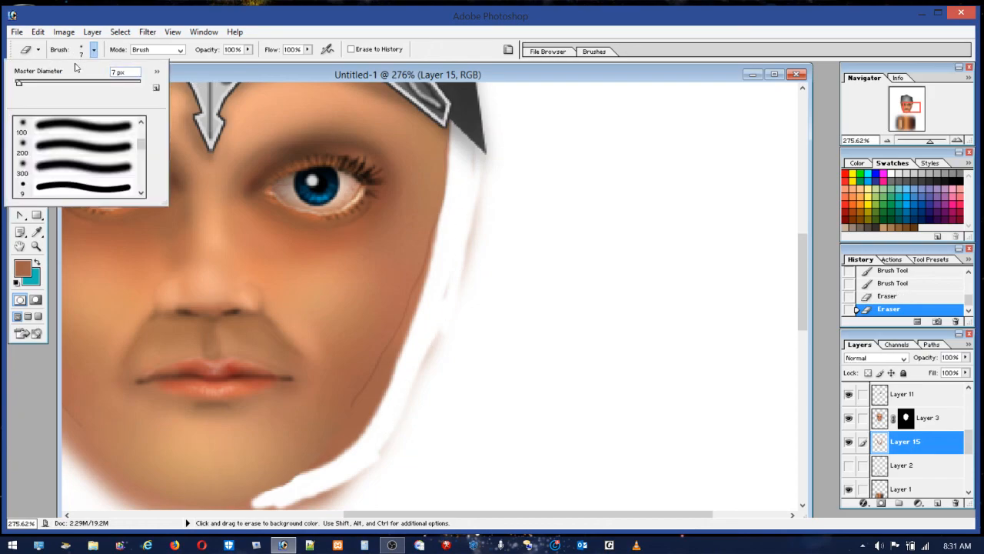
{"action": "left_click", "coordinate": [34, 83]}
{"action": "mouse_move", "coordinate": [482, 151]}
{"action": "left_mouse_down"}
{"action": "mouse_move", "coordinate": [481, 228]}
{"action": "mouse_move", "coordinate": [465, 243]}
{"action": "mouse_move", "coordinate": [426, 400]}
{"action": "mouse_move", "coordinate": [415, 402]}
{"action": "mouse_move", "coordinate": [387, 464]}
{"action": "mouse_move", "coordinate": [307, 496]}
{"action": "left_mouse_up"}
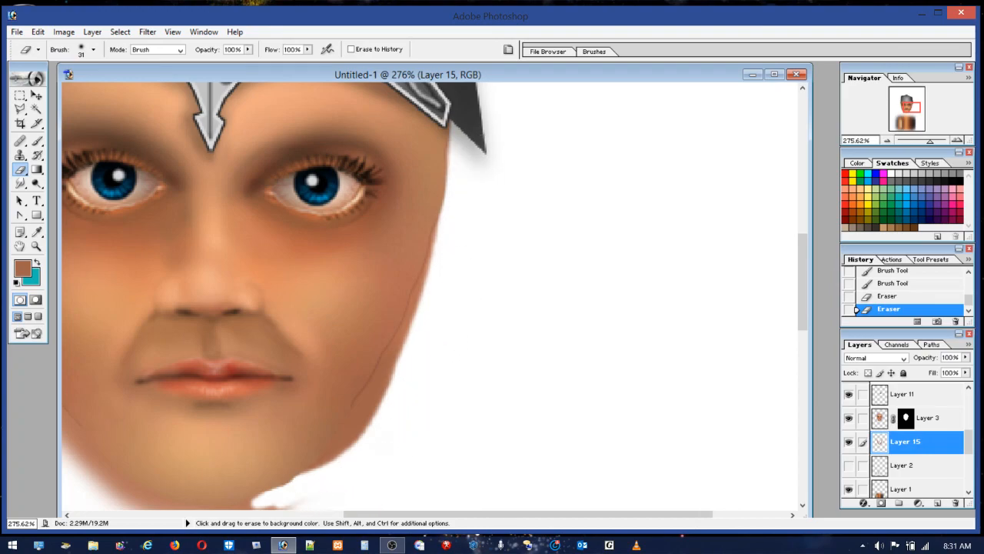
{"action": "scroll", "coordinate": [801, 261], "scroll_direction": "down", "scroll_amount": 3}
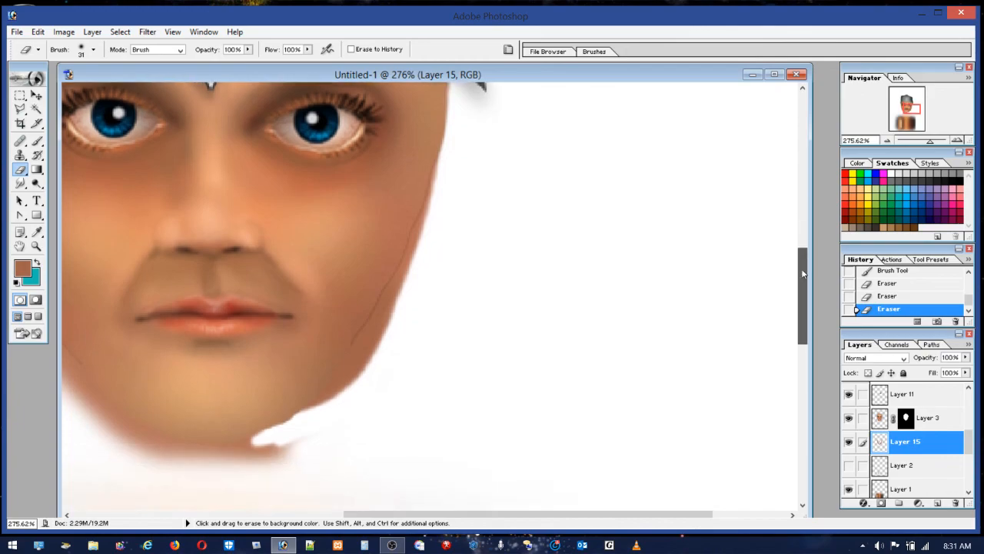
{"action": "mouse_move", "coordinate": [278, 393]}
{"action": "left_mouse_down"}
{"action": "mouse_move", "coordinate": [194, 420]}
{"action": "mouse_move", "coordinate": [336, 386]}
{"action": "left_mouse_up"}
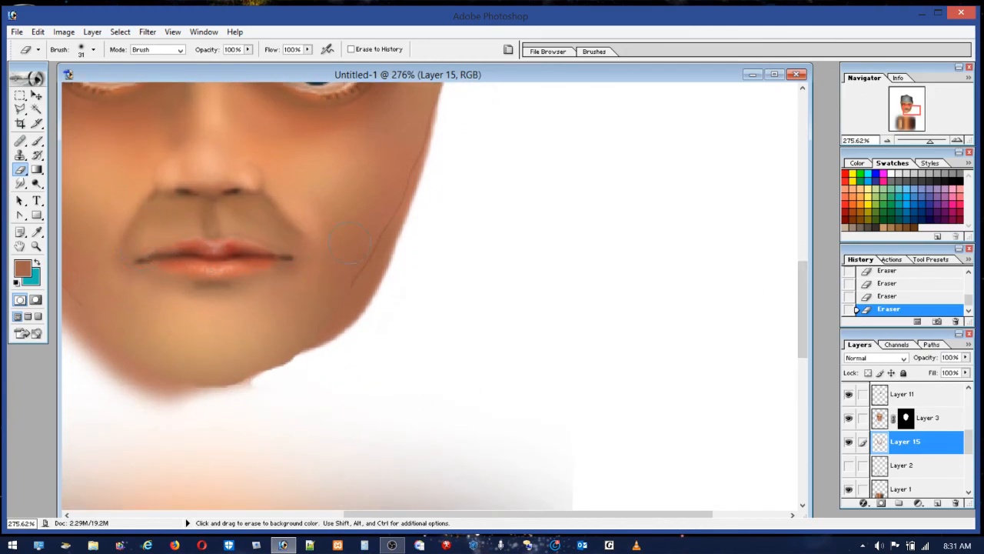
{"action": "left_click", "coordinate": [36, 141]}
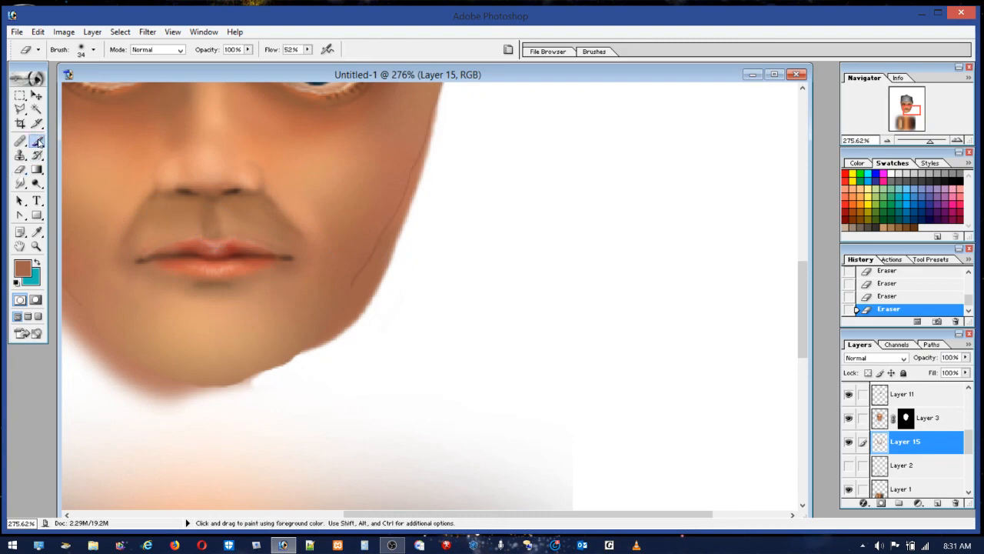
{"action": "left_click", "coordinate": [93, 50]}
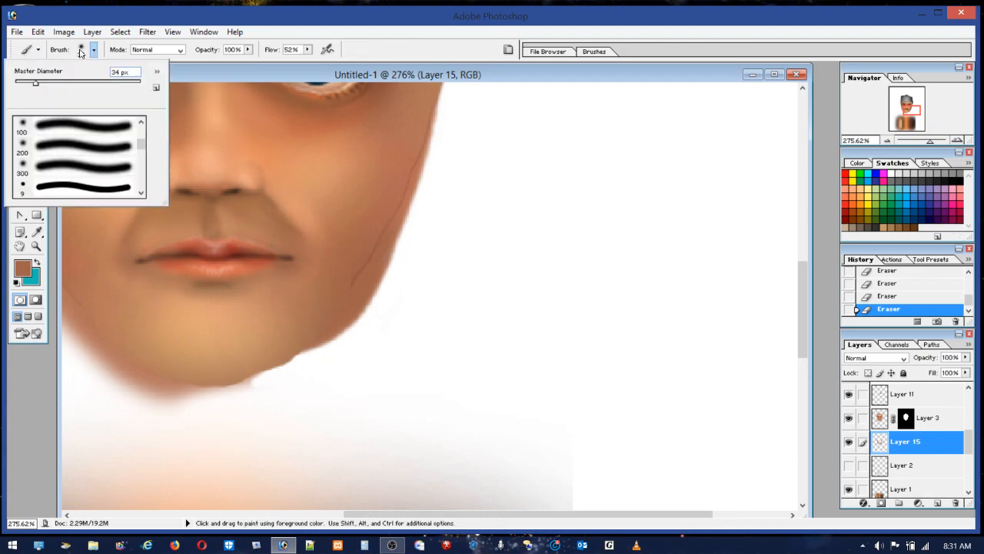
{"action": "left_click", "coordinate": [28, 83]}
{"action": "key", "text": "alt"}
{"action": "left_click", "coordinate": [323, 334], "text": "alt"}
{"action": "left_click_drag", "start_coordinate": [325, 334], "coordinate": [315, 341]}
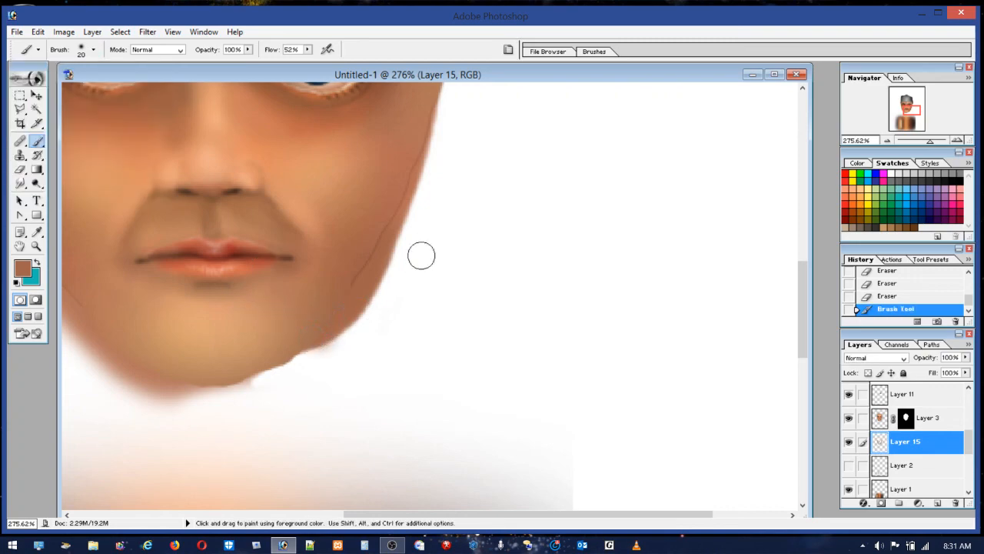
{"action": "left_click", "coordinate": [38, 32]}
{"action": "left_click", "coordinate": [43, 75]}
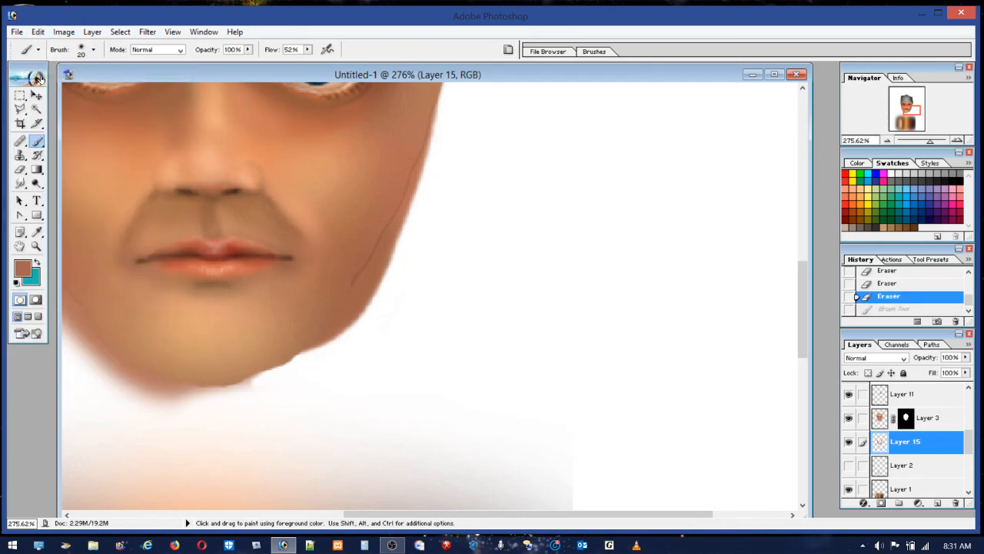
Step: Fill in the notched edge between the chin and right-hand jaw on Layer 15 with a small skin-toned brush
{"action": "left_click", "coordinate": [83, 53]}
{"action": "left_click_drag", "start_coordinate": [19, 86], "coordinate": [18, 84]}
{"action": "left_click", "coordinate": [315, 338]}
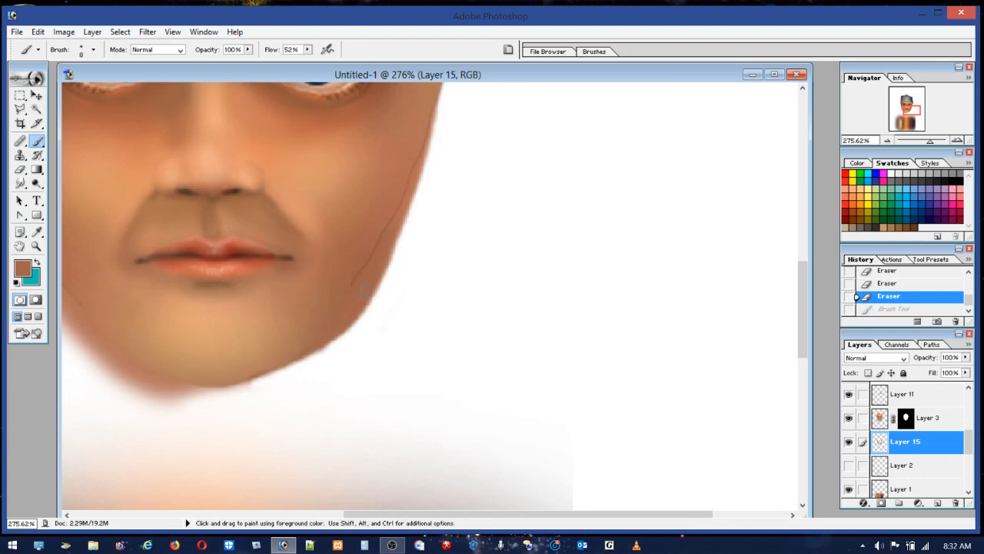
{"action": "left_click_drag", "start_coordinate": [361, 291], "coordinate": [371, 279]}
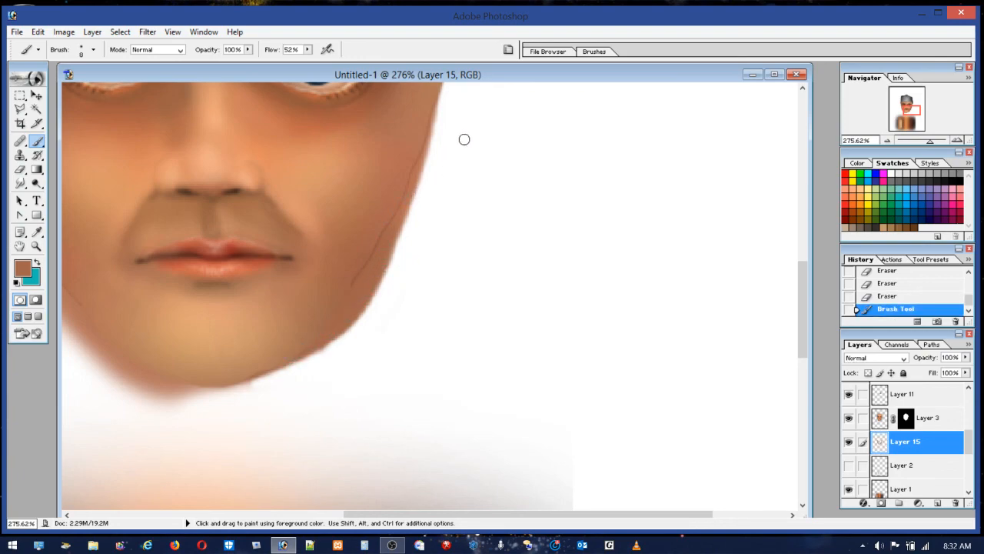
Step: Paint black on Layer 3's mask along the thin dark seam inside the right-hand cheek, from the jaw up beside the eye
{"action": "left_click", "coordinate": [928, 417]}
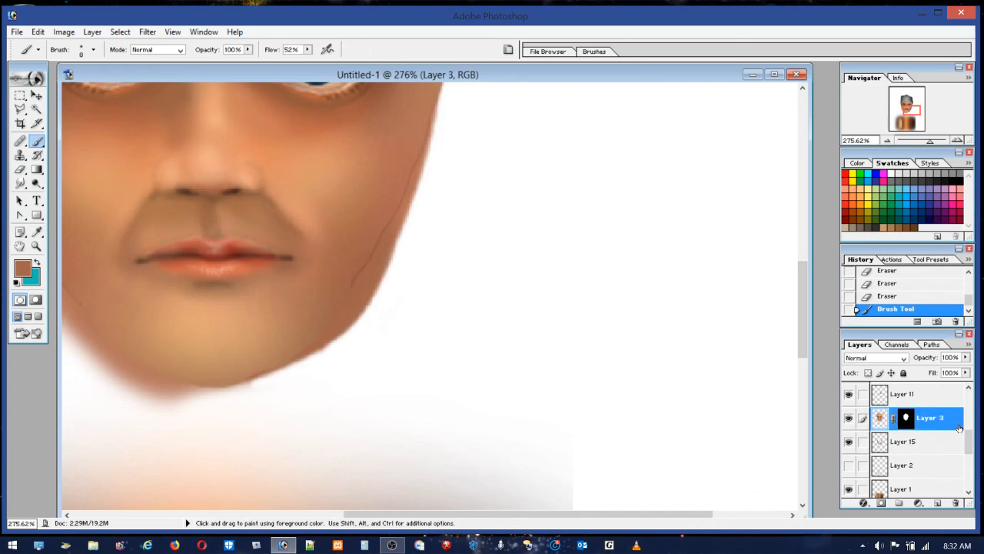
{"action": "left_click", "coordinate": [908, 418]}
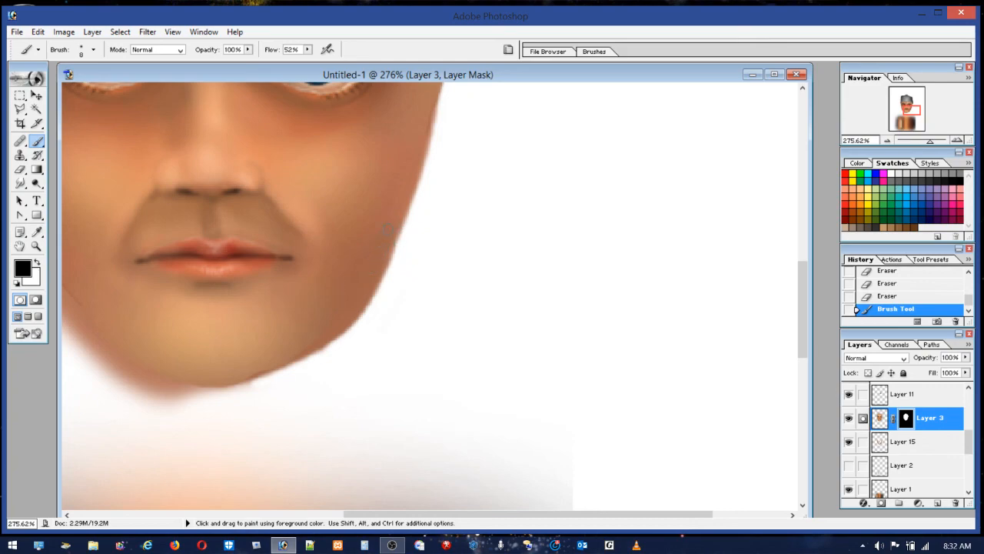
{"action": "left_click_drag", "start_coordinate": [798, 283], "coordinate": [800, 254]}
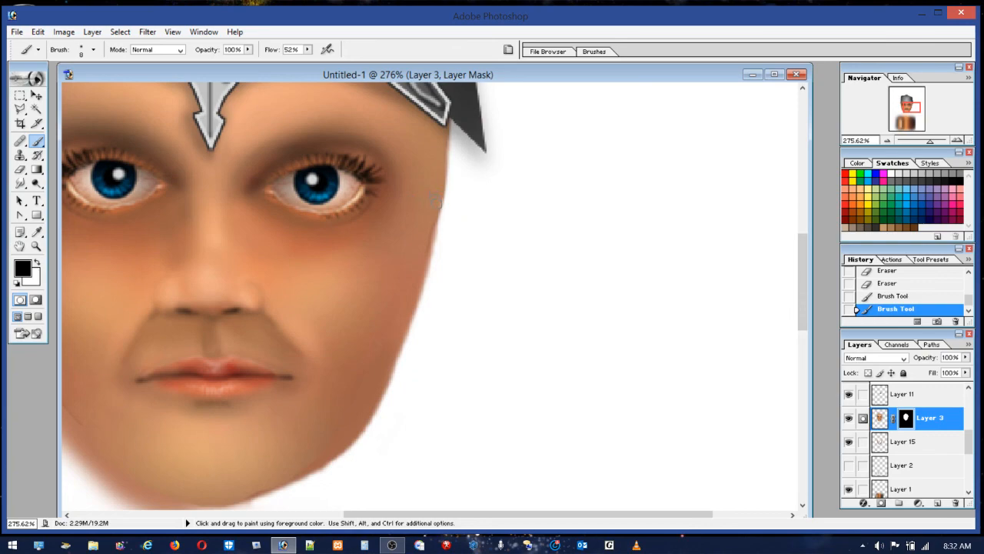
{"action": "left_click_drag", "start_coordinate": [437, 227], "coordinate": [445, 187]}
Step: Erase the blurred paint beneath the chin on Layer 15 with a much smaller eraser
{"action": "left_click_drag", "start_coordinate": [805, 308], "coordinate": [800, 336]}
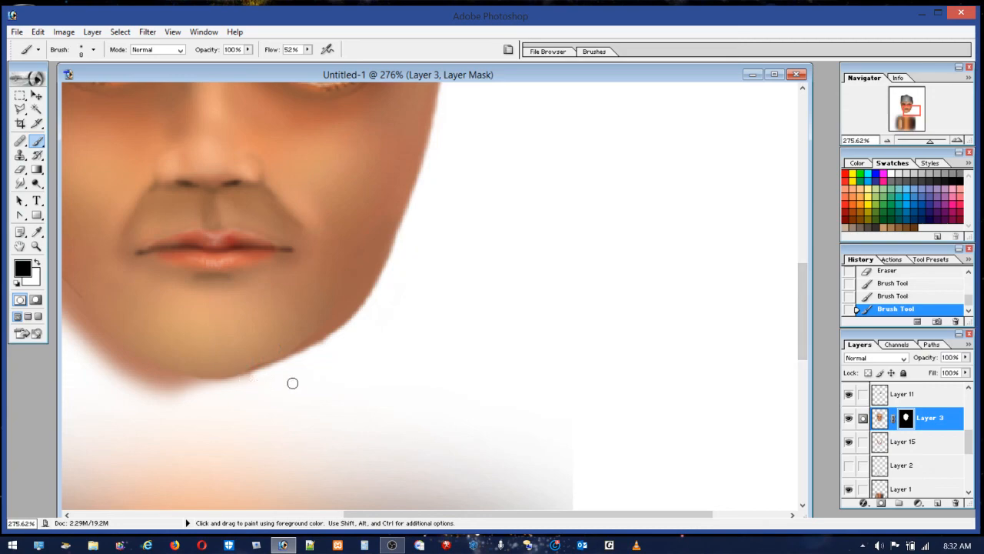
{"action": "left_click", "coordinate": [881, 439]}
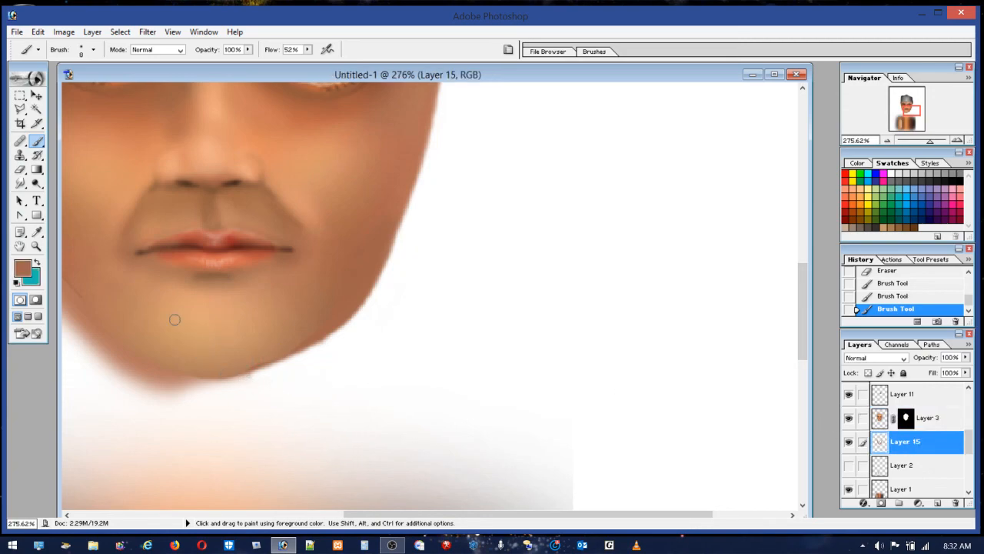
{"action": "left_click", "coordinate": [20, 169]}
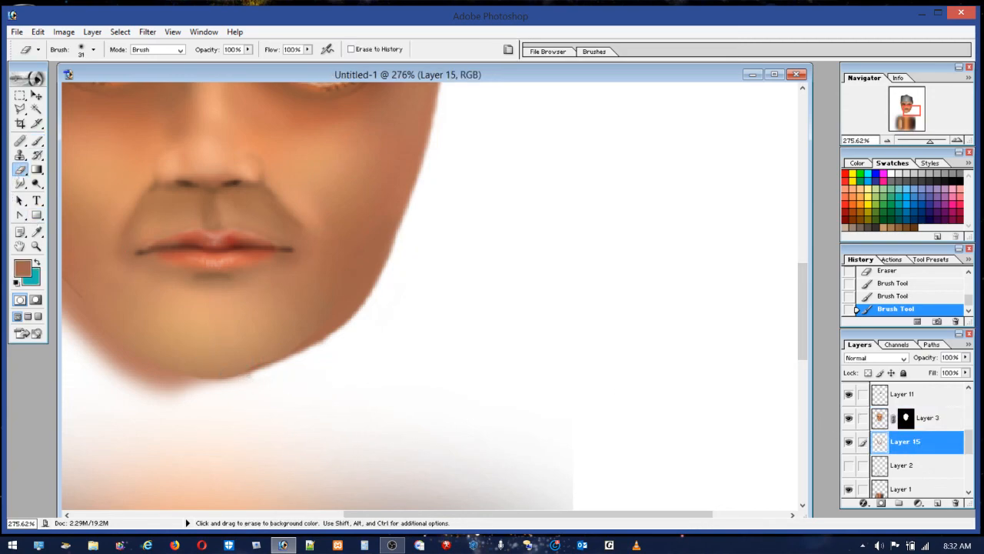
{"action": "left_click", "coordinate": [80, 50]}
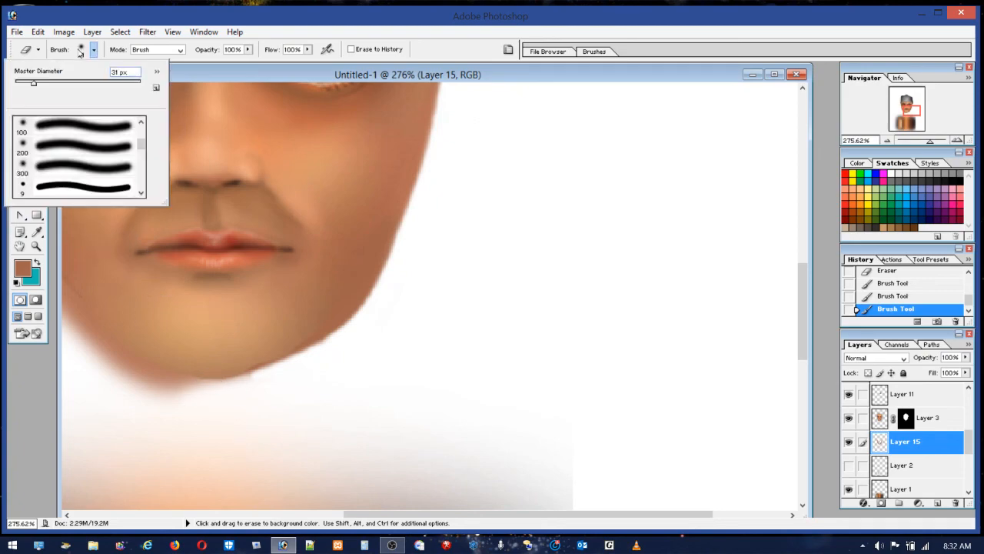
{"action": "left_click", "coordinate": [20, 83]}
{"action": "mouse_move", "coordinate": [205, 389]}
{"action": "left_mouse_down"}
{"action": "mouse_move", "coordinate": [262, 383]}
{"action": "mouse_move", "coordinate": [196, 388]}
{"action": "mouse_move", "coordinate": [276, 378]}
{"action": "mouse_move", "coordinate": [254, 385]}
{"action": "mouse_move", "coordinate": [213, 389]}
{"action": "mouse_move", "coordinate": [364, 345]}
{"action": "mouse_move", "coordinate": [229, 390]}
{"action": "mouse_move", "coordinate": [137, 399]}
{"action": "mouse_move", "coordinate": [207, 392]}
{"action": "mouse_move", "coordinate": [156, 403]}
{"action": "left_mouse_up"}
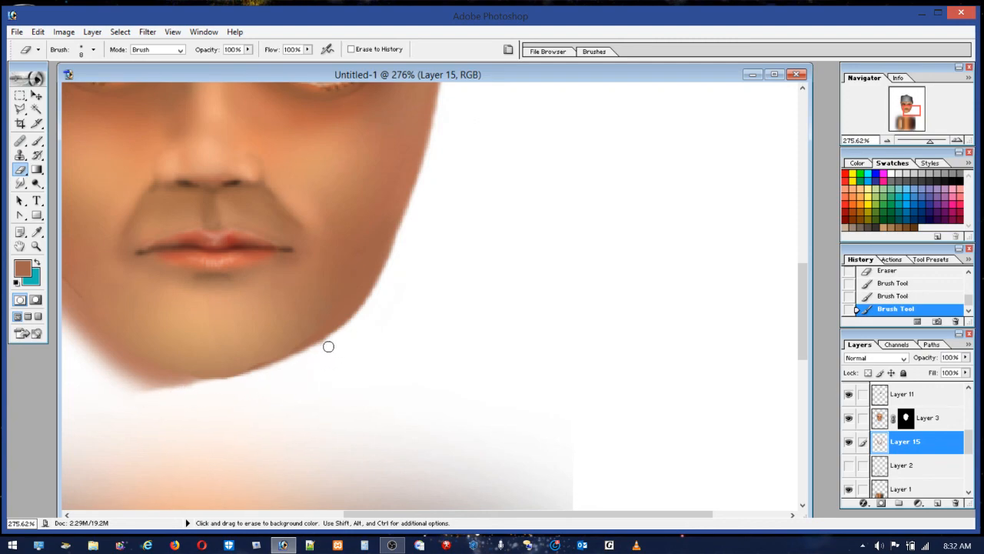
Step: Trim the leftover fringe along the right-hand jawline on Layer 15, reducing the eraser to 4 px for the fine edge
{"action": "left_click_drag", "start_coordinate": [331, 344], "coordinate": [311, 349]}
{"action": "left_click", "coordinate": [79, 51]}
{"action": "left_click_drag", "start_coordinate": [17, 81], "coordinate": [19, 86]}
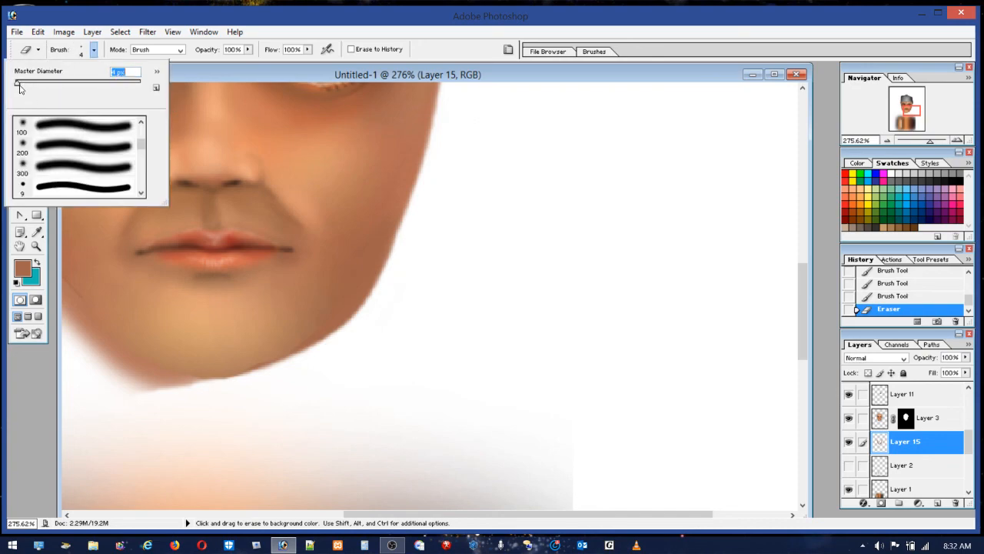
{"action": "left_click", "coordinate": [366, 310]}
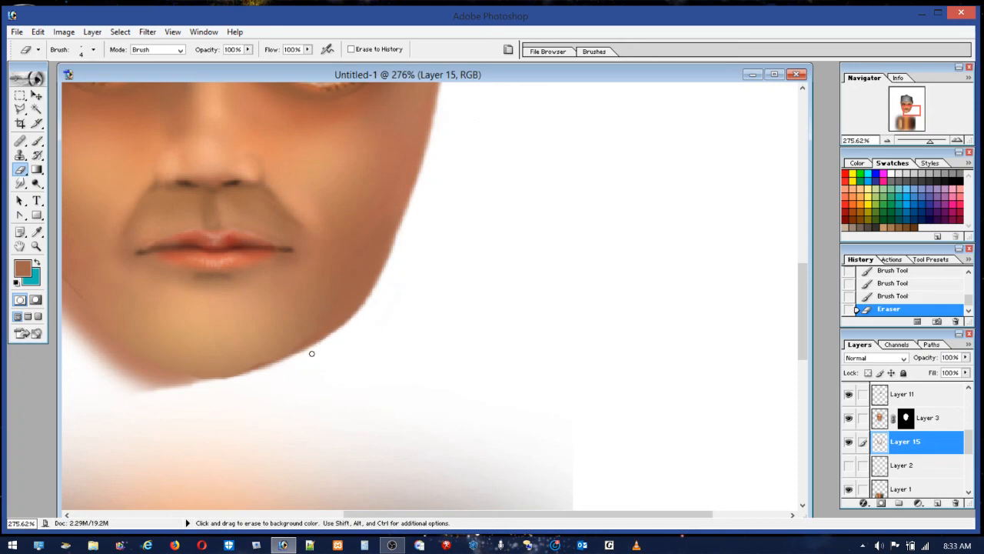
{"action": "left_click_drag", "start_coordinate": [336, 339], "coordinate": [401, 283]}
{"action": "left_click_drag", "start_coordinate": [310, 352], "coordinate": [404, 326]}
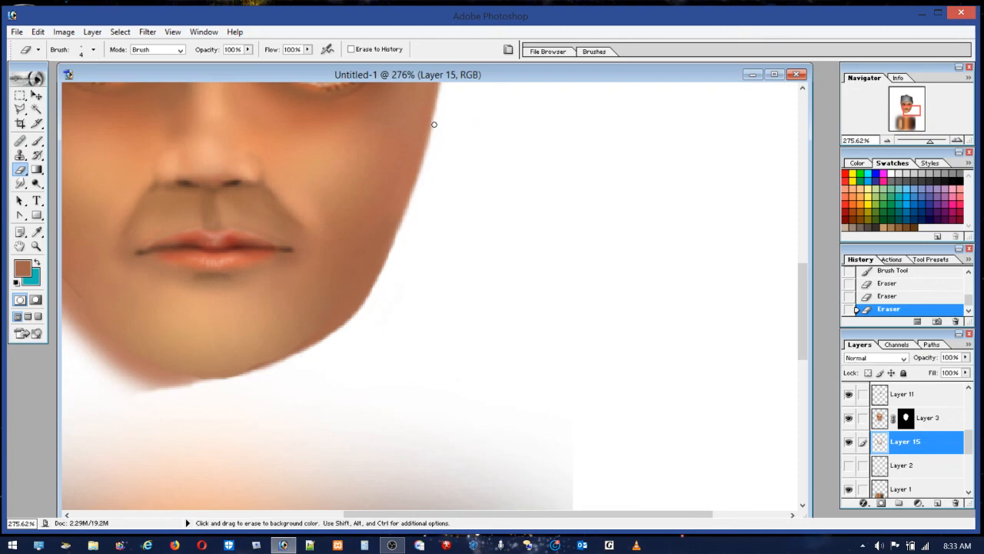
{"action": "left_click_drag", "start_coordinate": [426, 148], "coordinate": [409, 189]}
{"action": "left_click", "coordinate": [38, 32]}
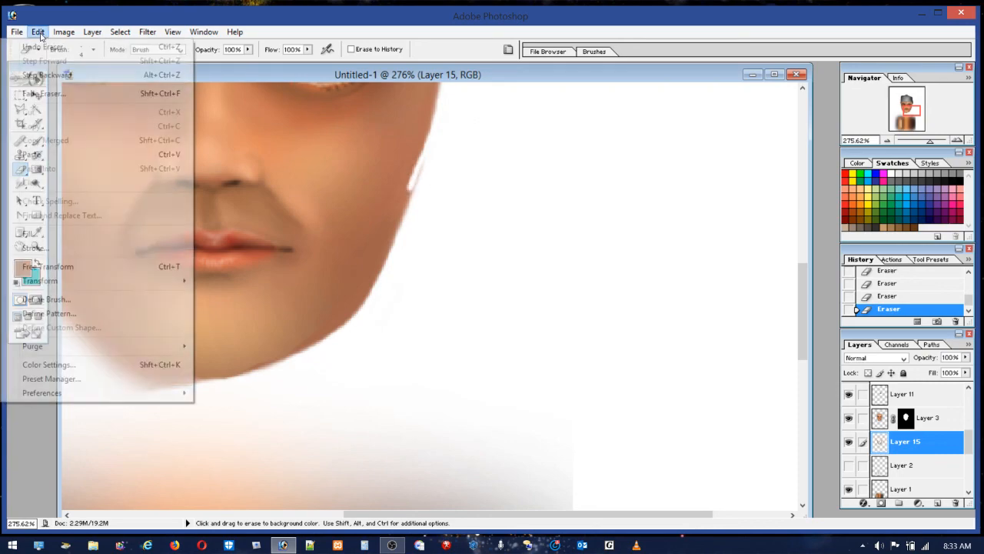
{"action": "left_click", "coordinate": [48, 47]}
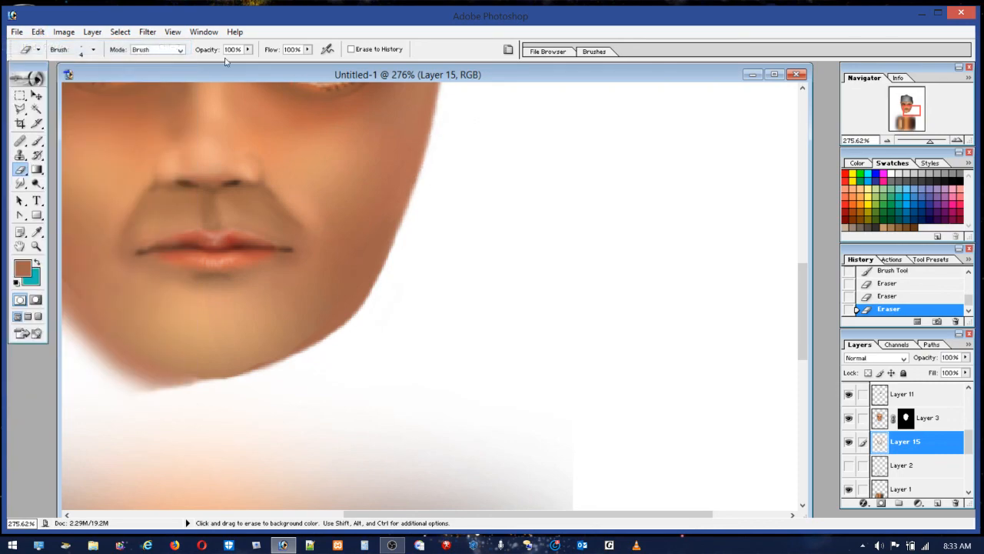
Step: Outline the area just outside the right-hand cheek and jaw with the Polygonal Lasso, delete its Layer 15 paint, and deselect
{"action": "left_click", "coordinate": [20, 108]}
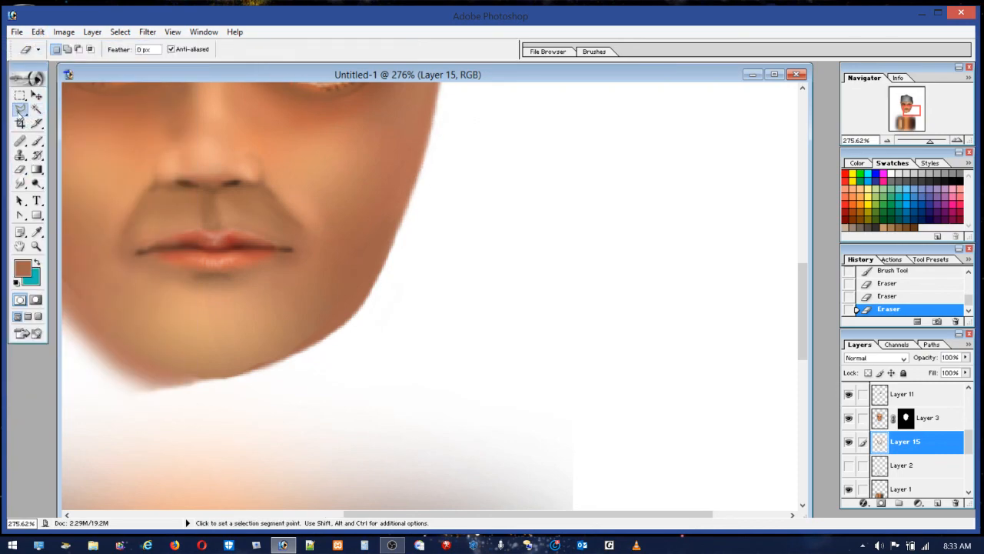
{"action": "left_click", "coordinate": [440, 92]}
{"action": "left_click", "coordinate": [394, 231]}
{"action": "left_click", "coordinate": [372, 283]}
{"action": "left_click", "coordinate": [357, 308]}
{"action": "left_click", "coordinate": [363, 352]}
{"action": "double_click", "coordinate": [536, 306]}
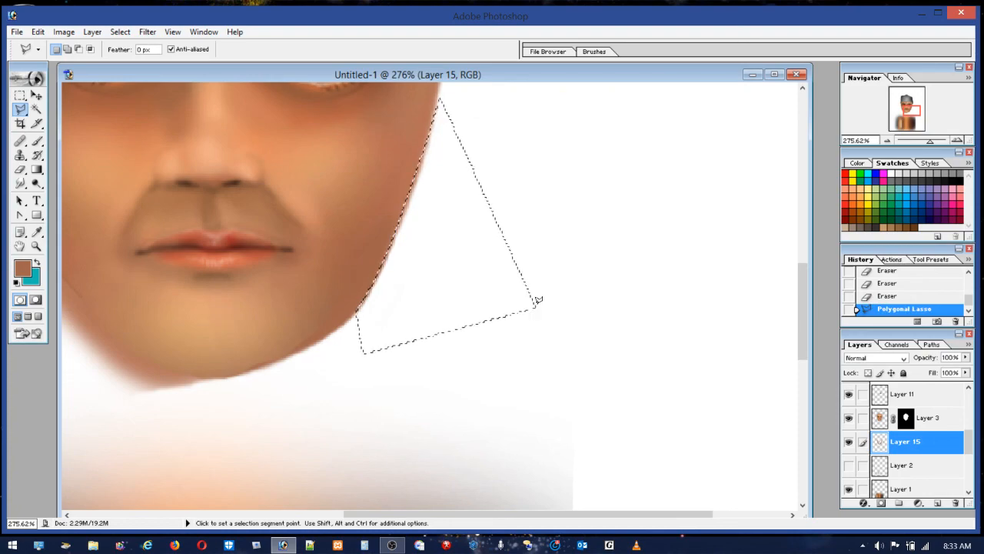
{"action": "key", "text": "Delete"}
{"action": "key", "text": "ctrl+d"}
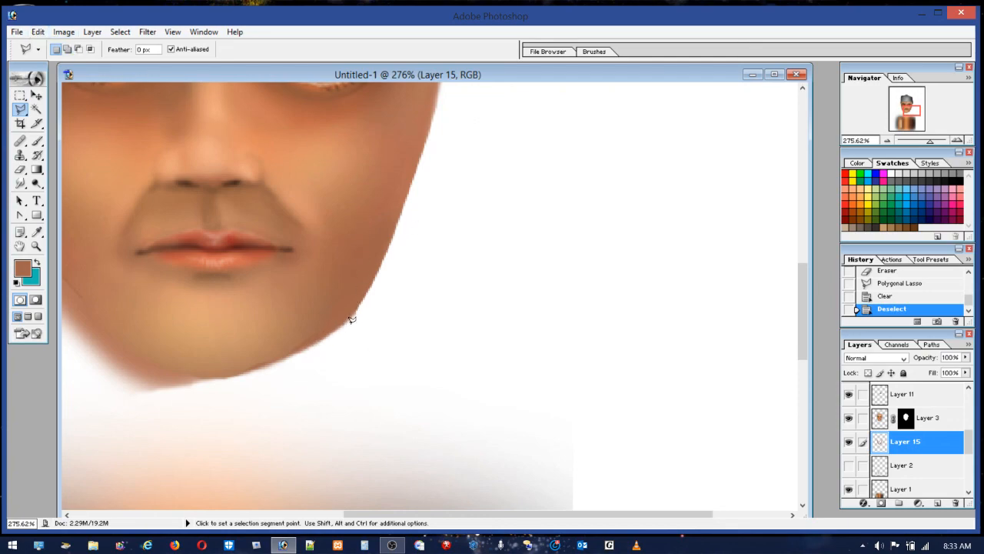
Step: Undo the deselection of the area beside the right-hand cheek
{"action": "left_click", "coordinate": [38, 31]}
{"action": "left_click", "coordinate": [47, 76]}
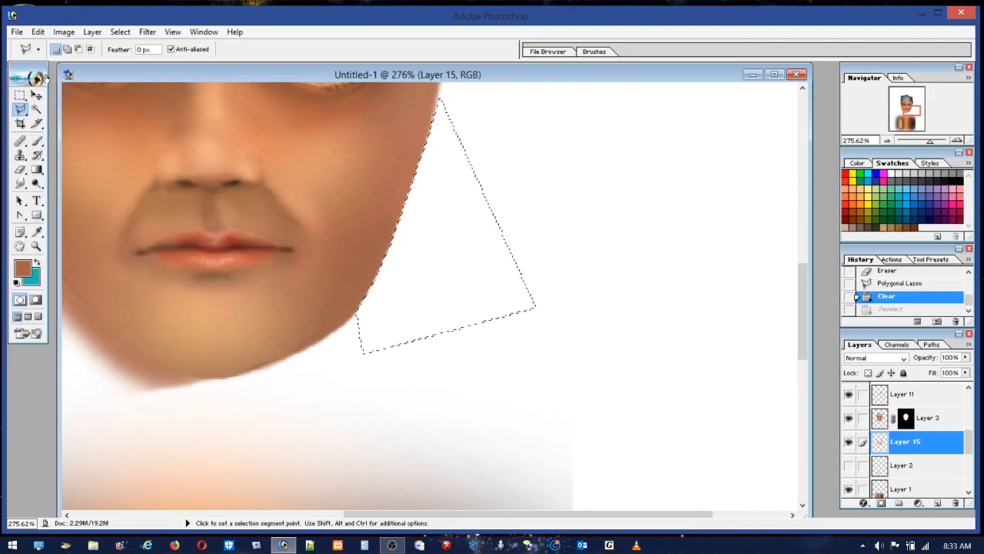
Step: Undo the deletion of the Layer 15 paint beside the right-hand cheek and jaw, and deselect the outlined area
{"action": "left_click", "coordinate": [38, 31]}
{"action": "left_click", "coordinate": [47, 75]}
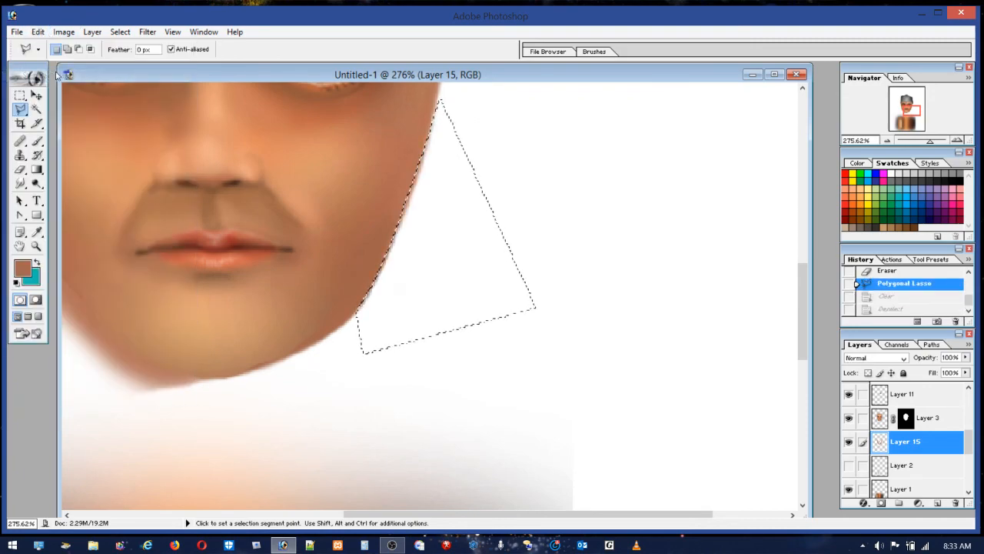
{"action": "left_click", "coordinate": [540, 138]}
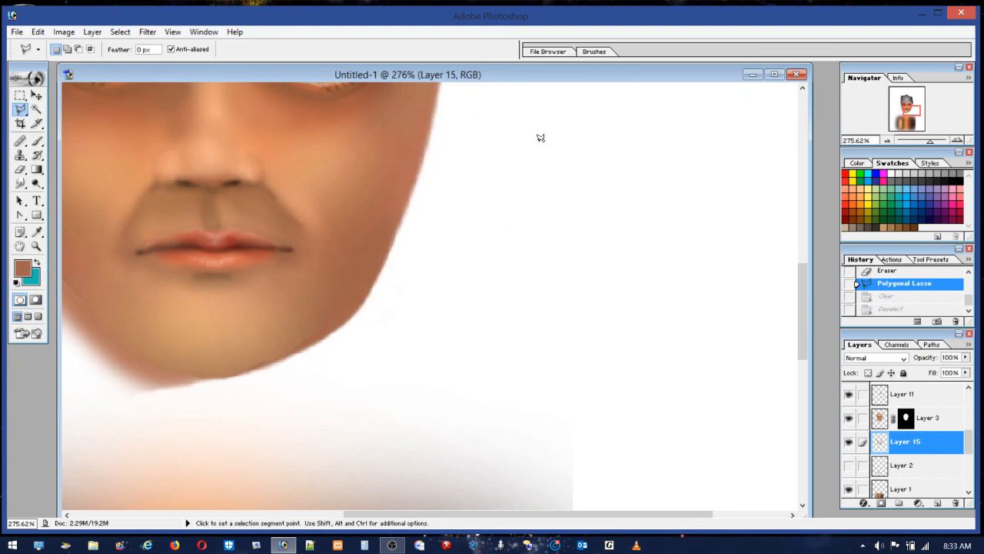
{"action": "left_click", "coordinate": [540, 138]}
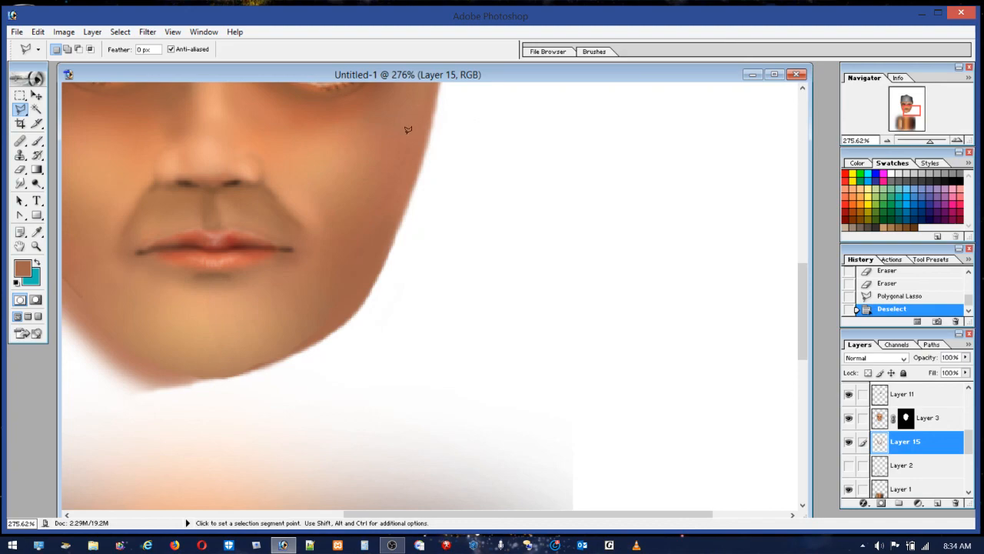
Step: Close the Untitled-1 portrait document without saving its changes
{"action": "left_click", "coordinate": [20, 246]}
{"action": "double_click", "coordinate": [20, 246]}
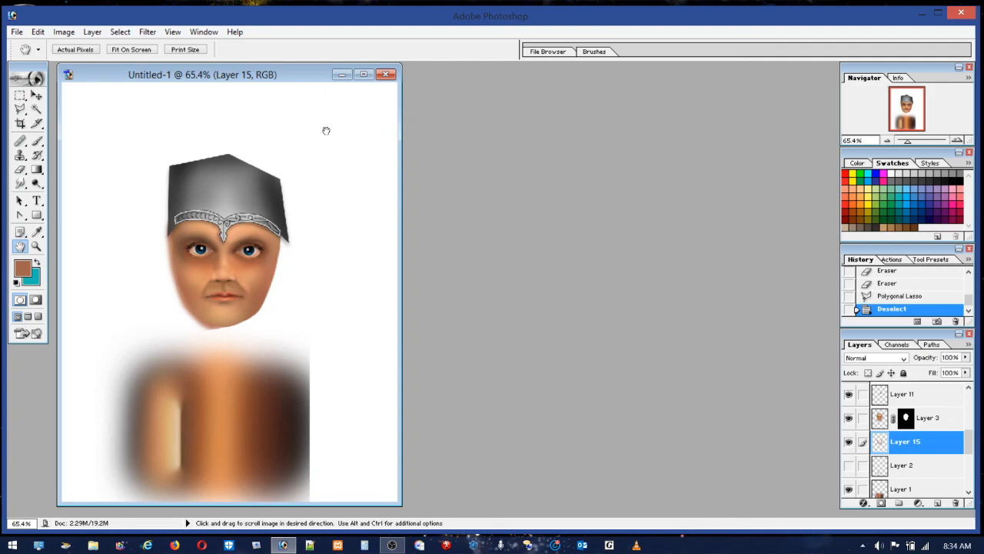
{"action": "left_click", "coordinate": [386, 76]}
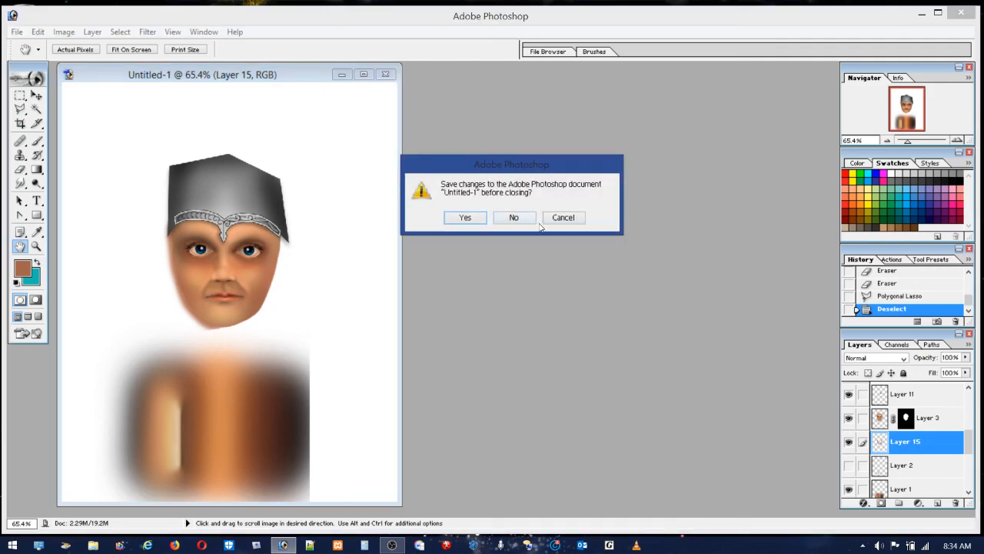
{"action": "left_click", "coordinate": [513, 217]}
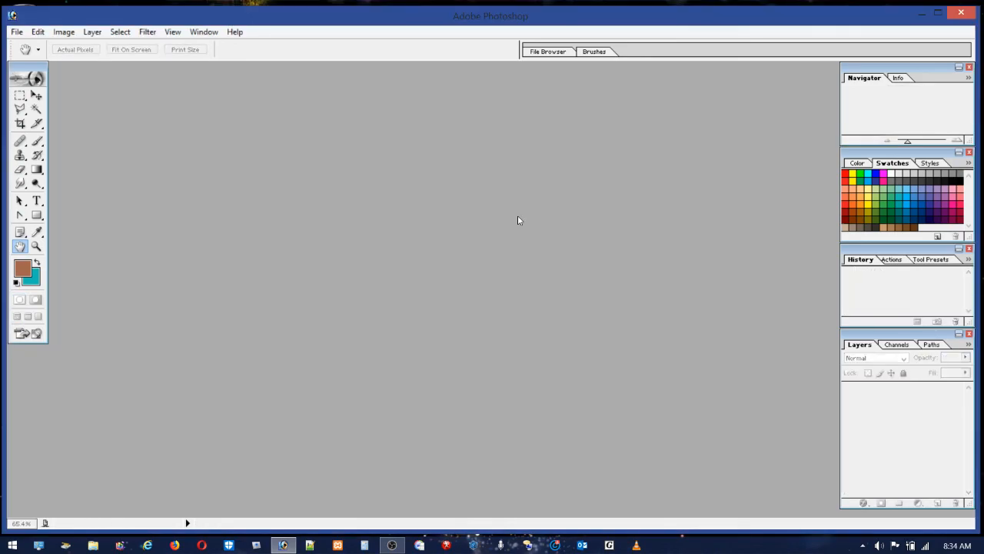